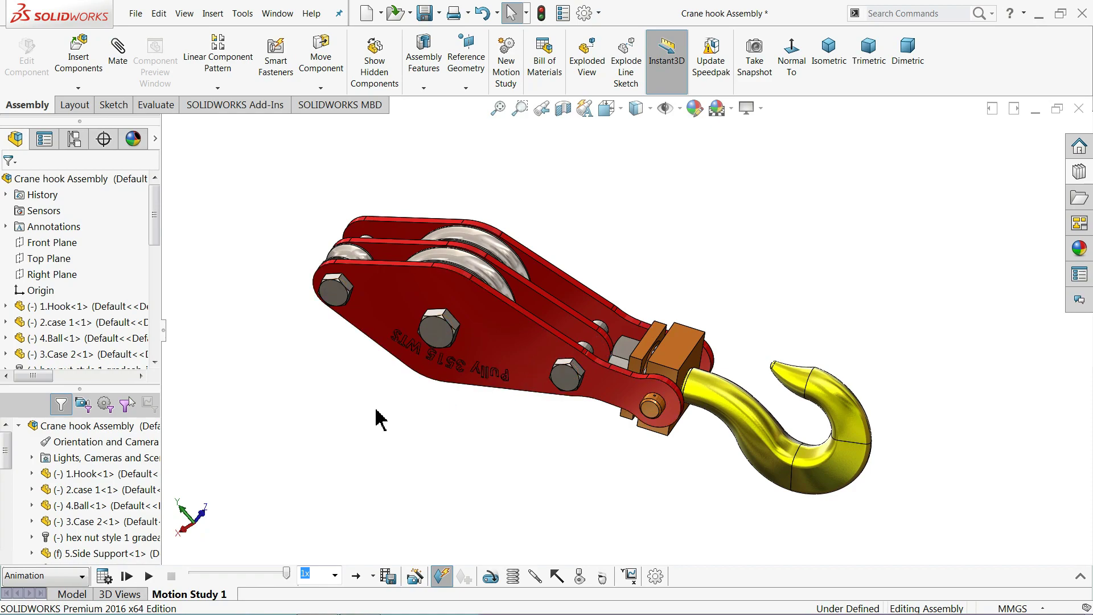
Play the crane hook assembly's motion study animation.
left_click(150, 577)
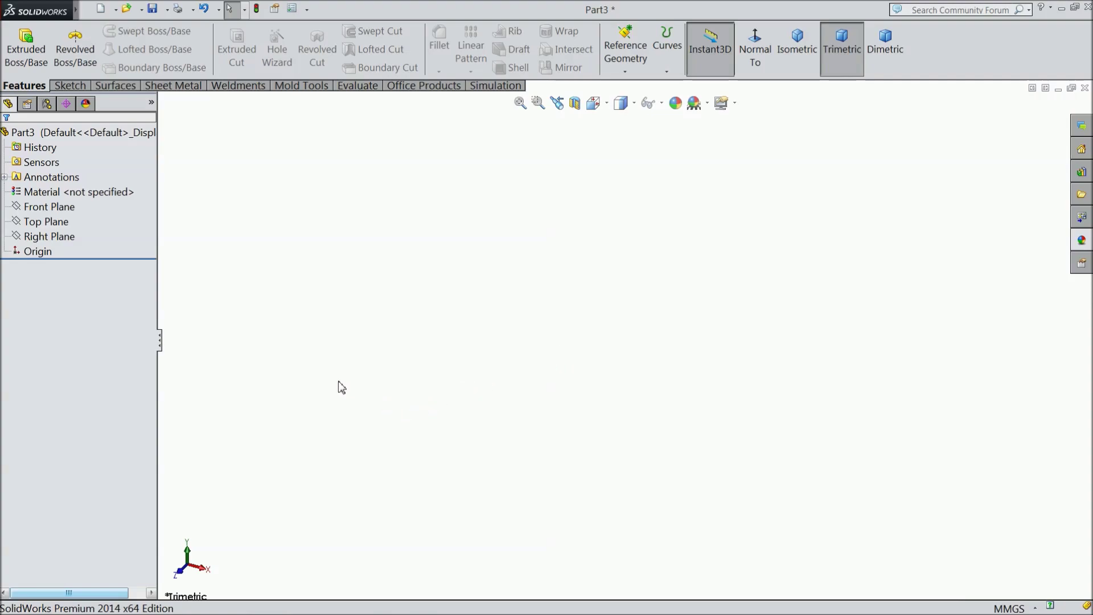
Sketch a 47.625 mm diameter circle at the origin on the Top Plane.
left_click(50, 228)
left_click(57, 205)
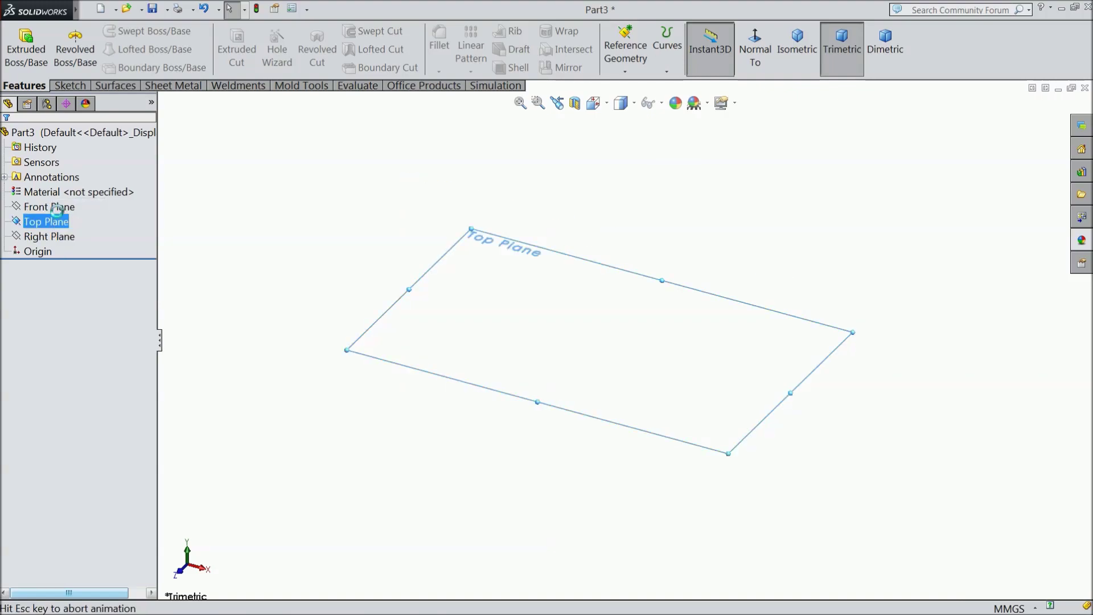
left_click(72, 88)
left_click(124, 32)
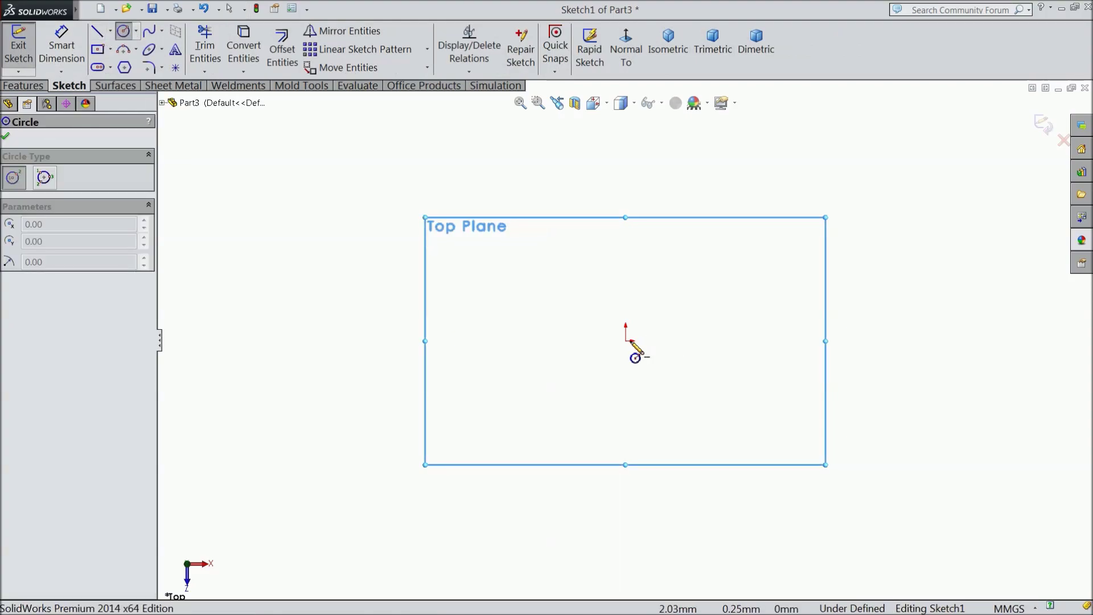
left_click(629, 341)
left_click(408, 311)
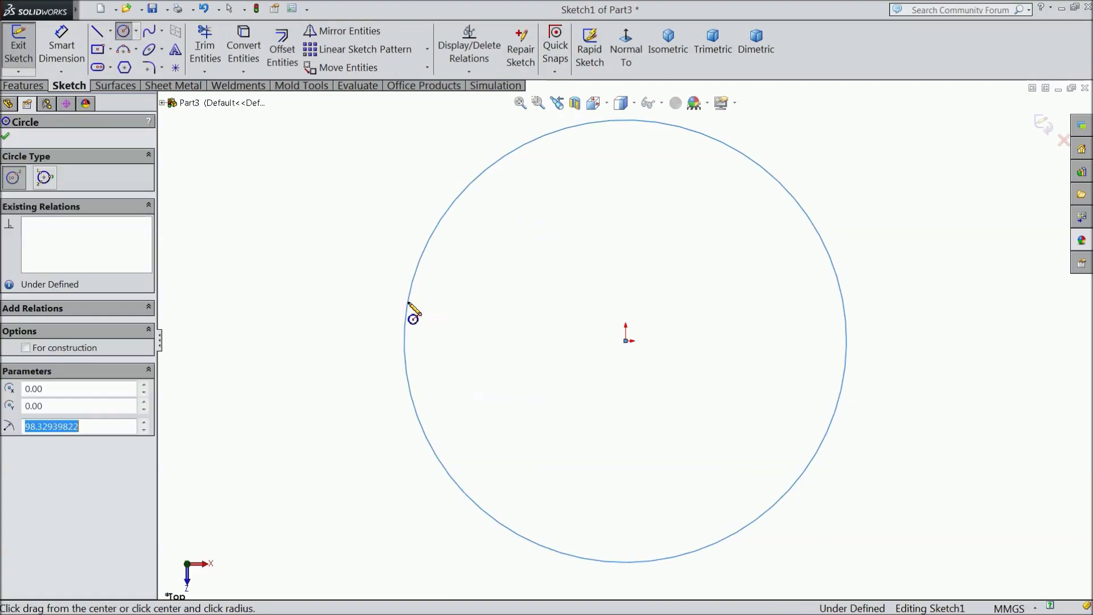
left_click(62, 46)
left_click(418, 312)
left_click(343, 313)
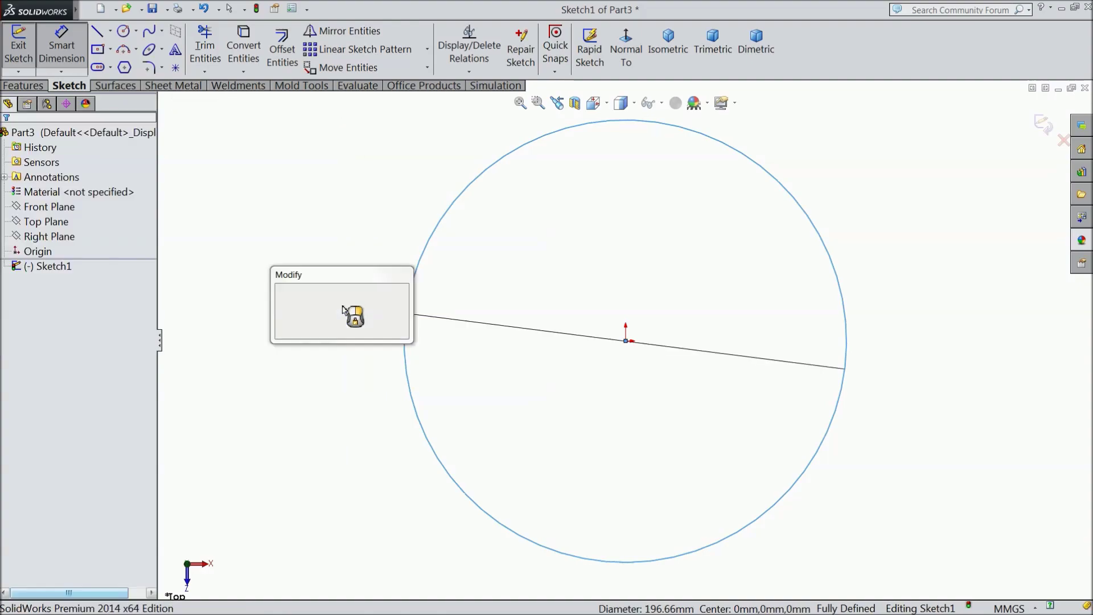
type("47.625")
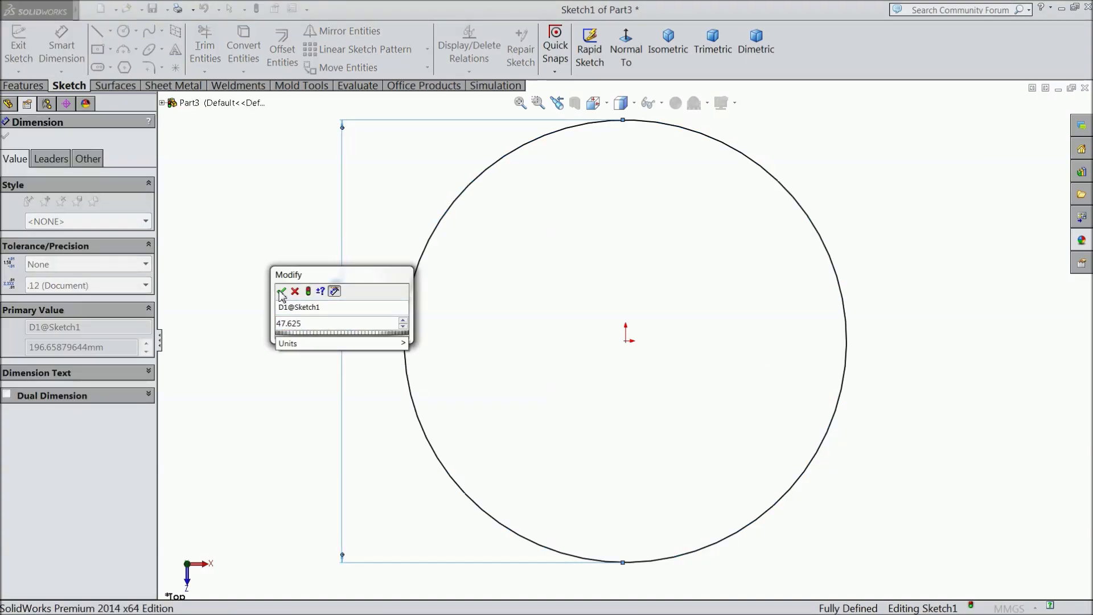
left_click(281, 292)
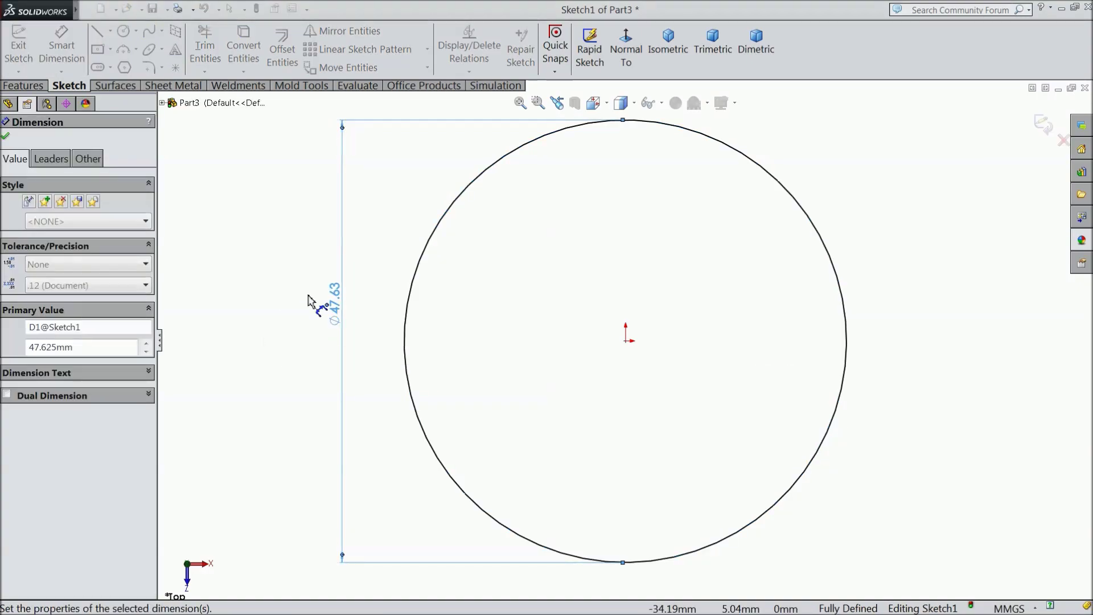
Extrude the circle 50 mm, and 17 mm in the opposite direction.
left_click(24, 86)
left_click(36, 69)
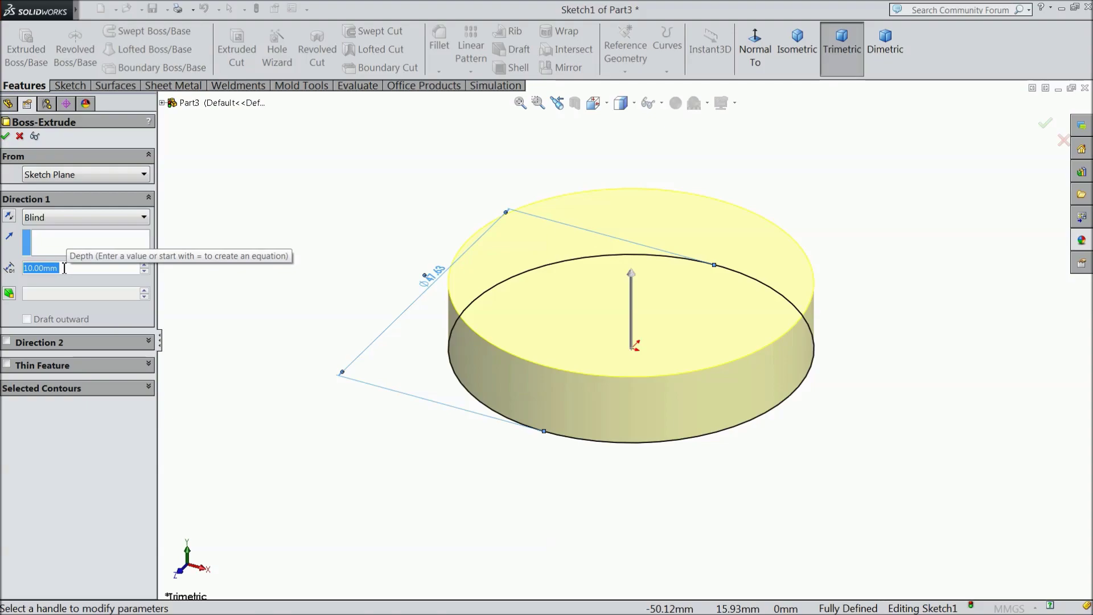
type("50")
key("Return")
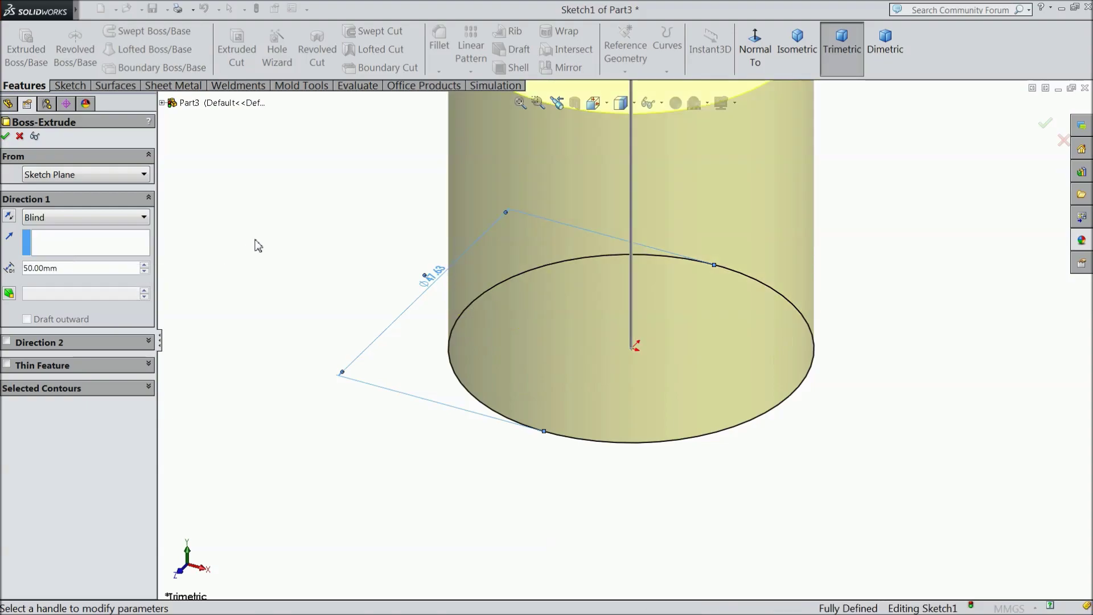
left_click(5, 342)
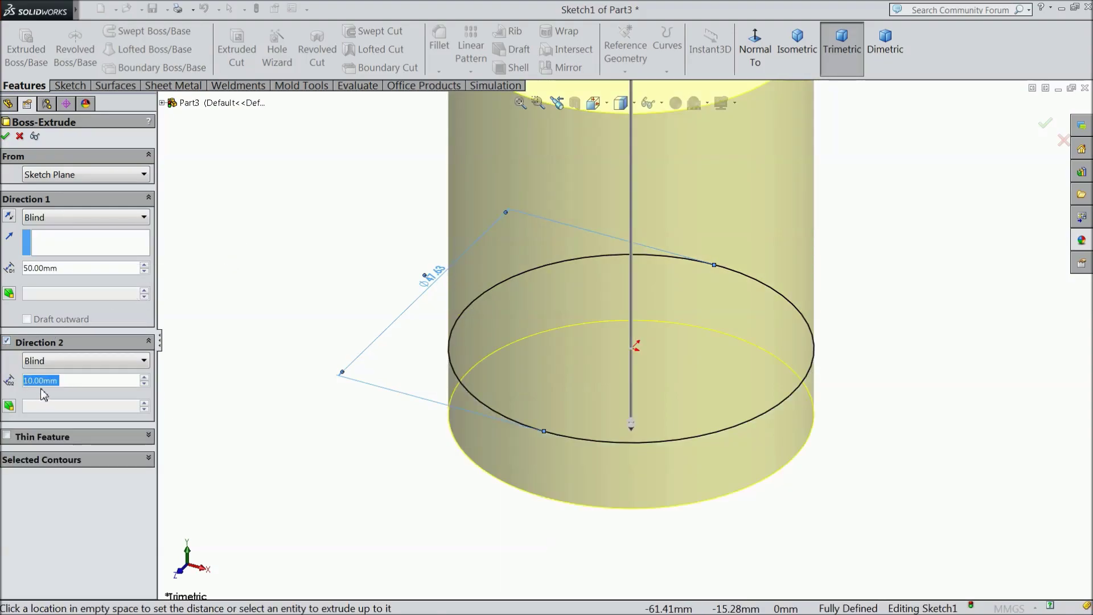
type("17")
key("Return")
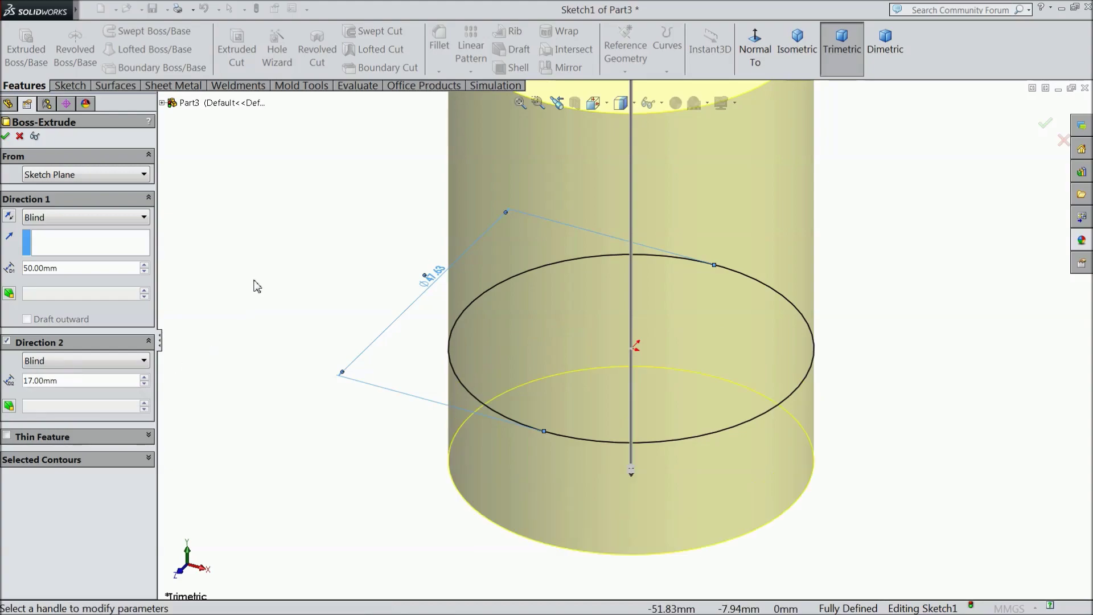
left_click(5, 136)
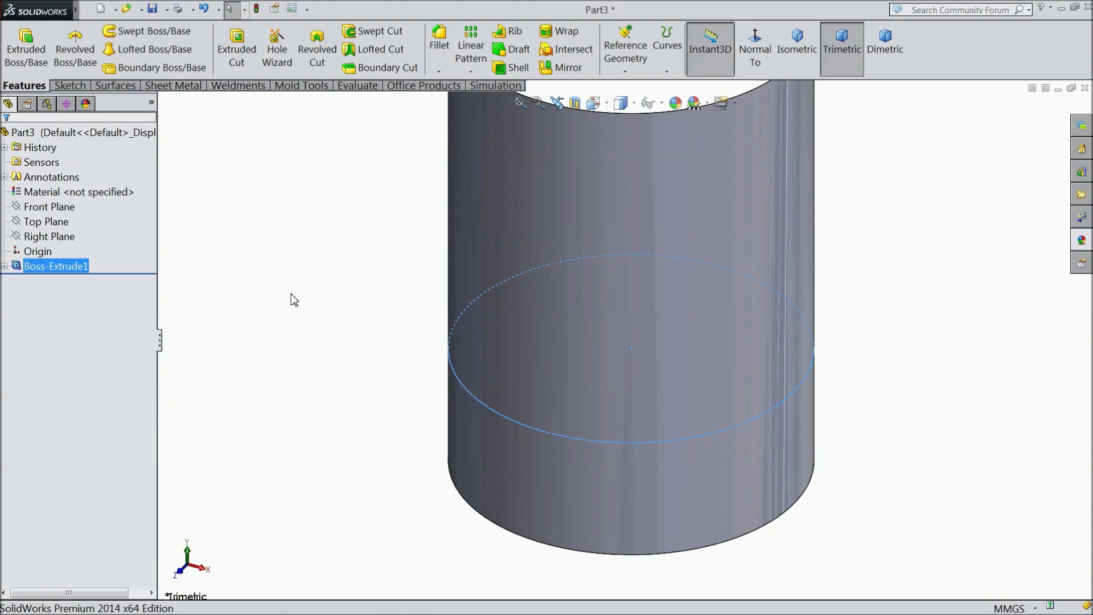
Sketch a 50 mm diameter circle at the origin on the cylinder's bottom face.
key("f")
mouse_move(427, 420)
middle_mouse_down()
mouse_move(404, 184)
mouse_move(527, 377)
middle_mouse_up()
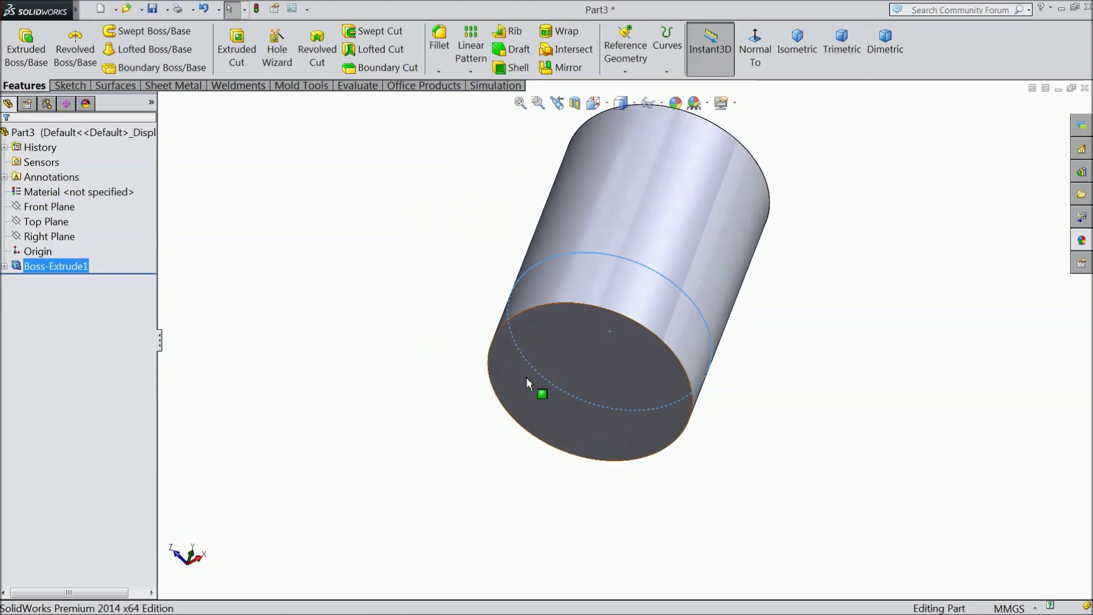
left_click(526, 377)
left_click(572, 370)
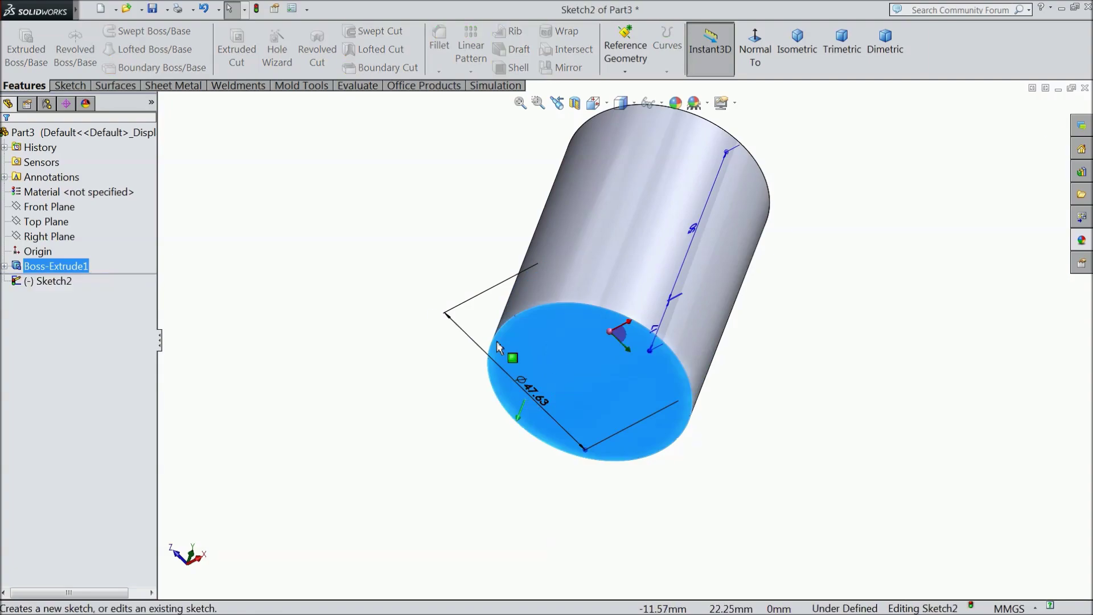
left_click(82, 90)
left_click(126, 33)
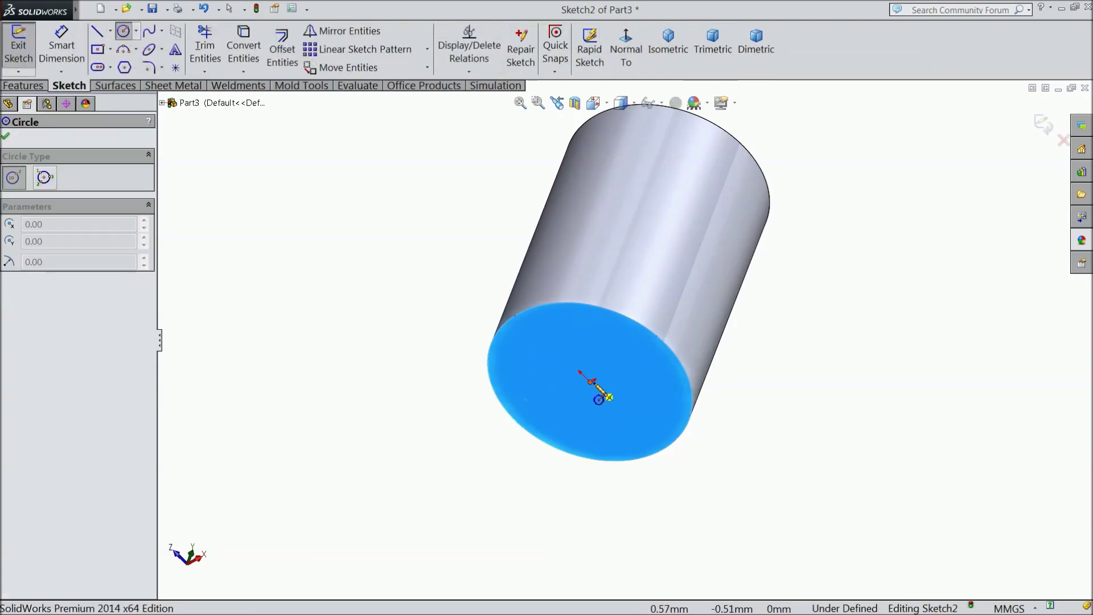
left_click(591, 380)
left_click(500, 312)
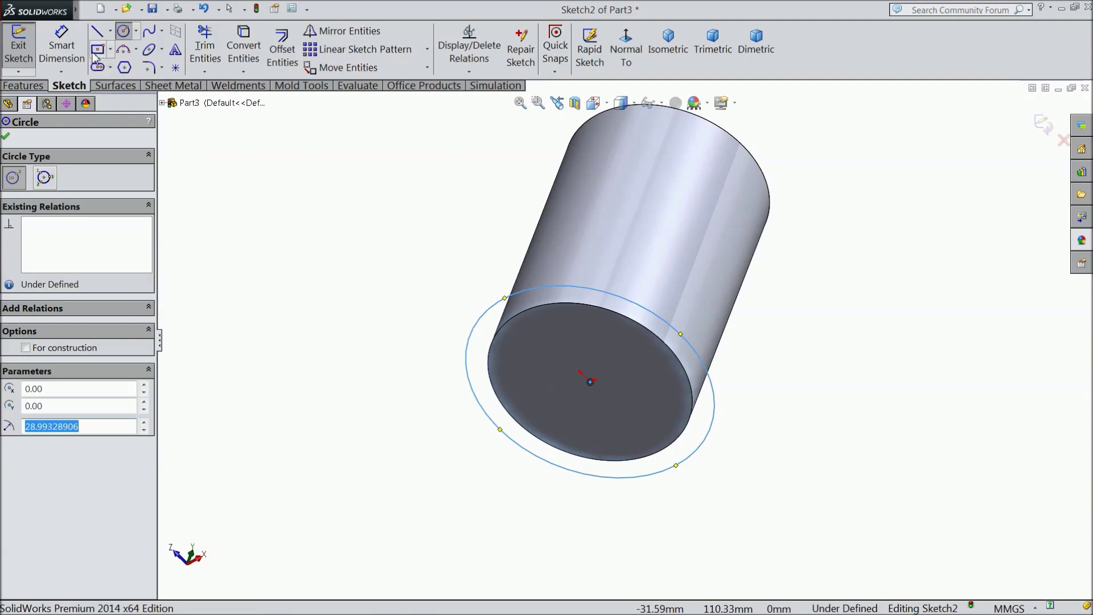
left_click(61, 46)
left_click(469, 344)
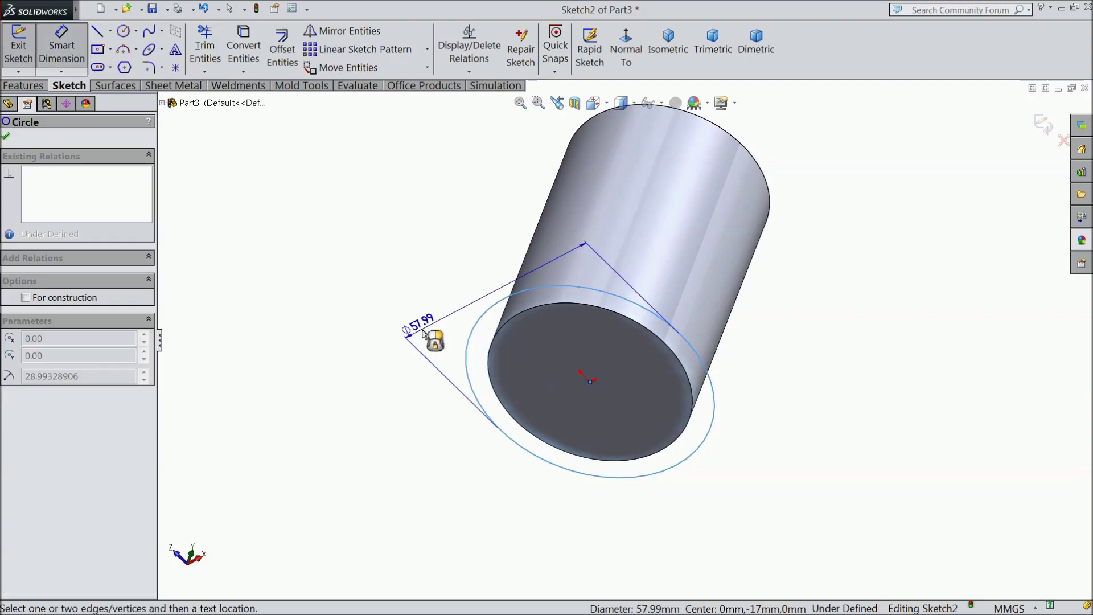
left_click(424, 335)
type("50")
left_click(361, 316)
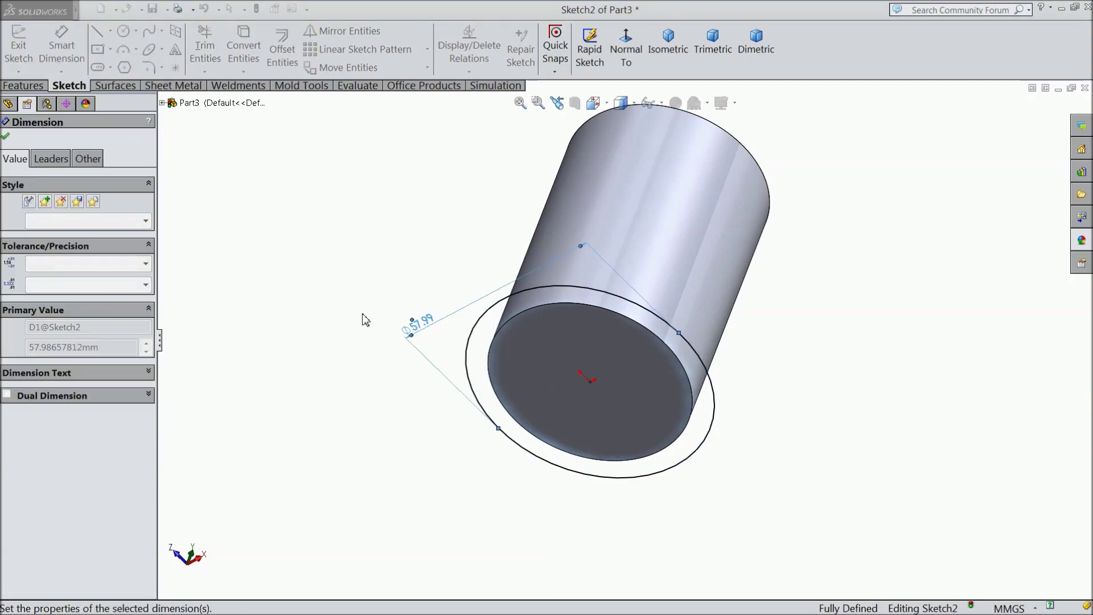
left_click(11, 137)
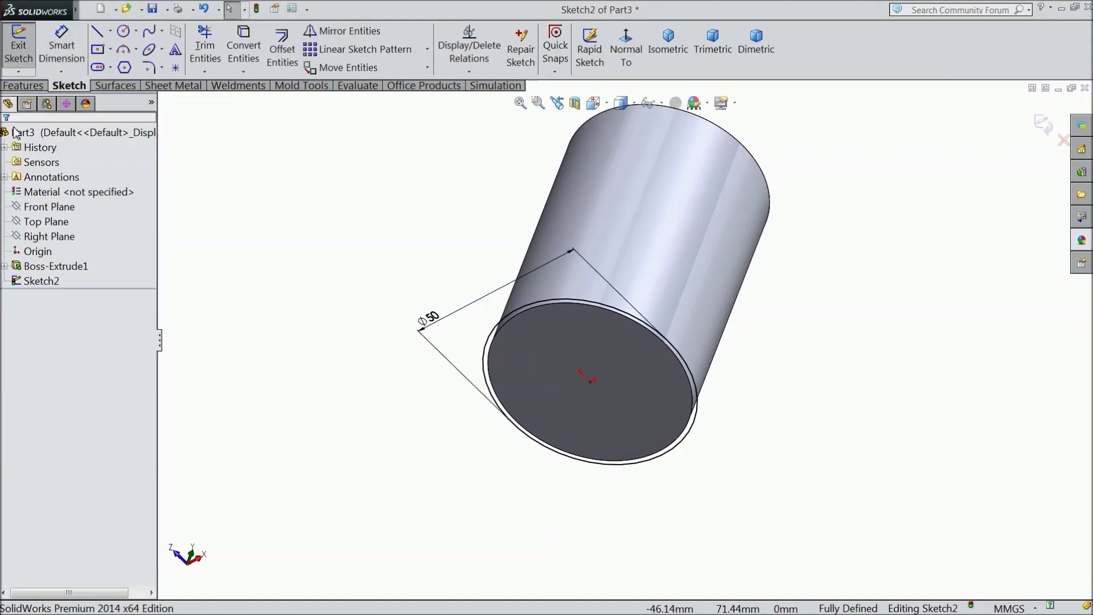
Extrude the 50 mm circle 53 mm, merged with the cylinder.
left_click(34, 86)
left_click(26, 48)
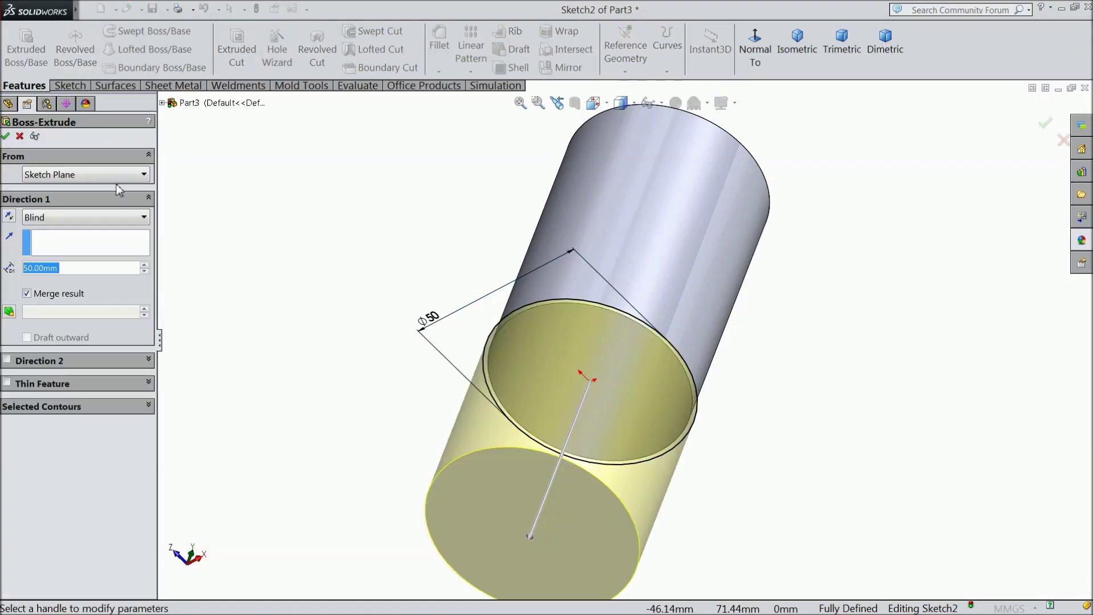
type("53")
key("Return")
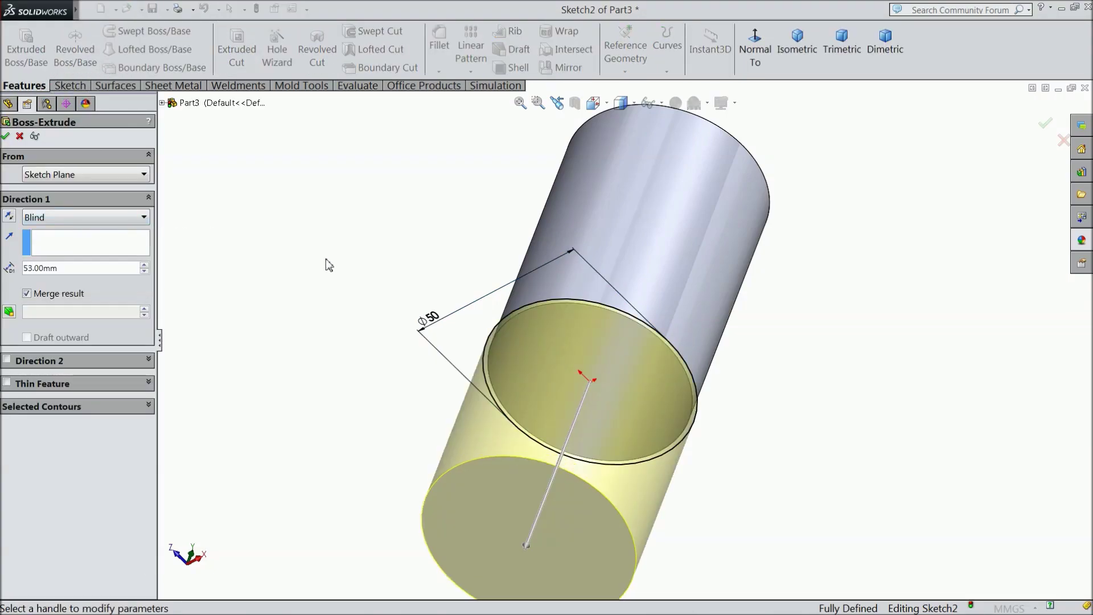
middle_click_drag(349, 320, 516, 434, "shift")
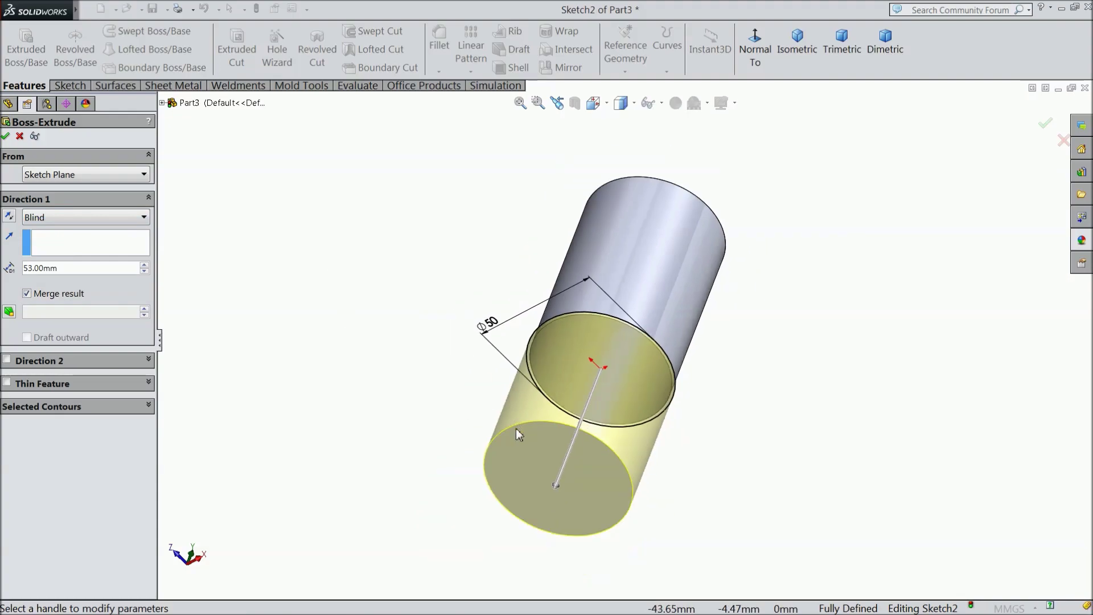
left_click(5, 136)
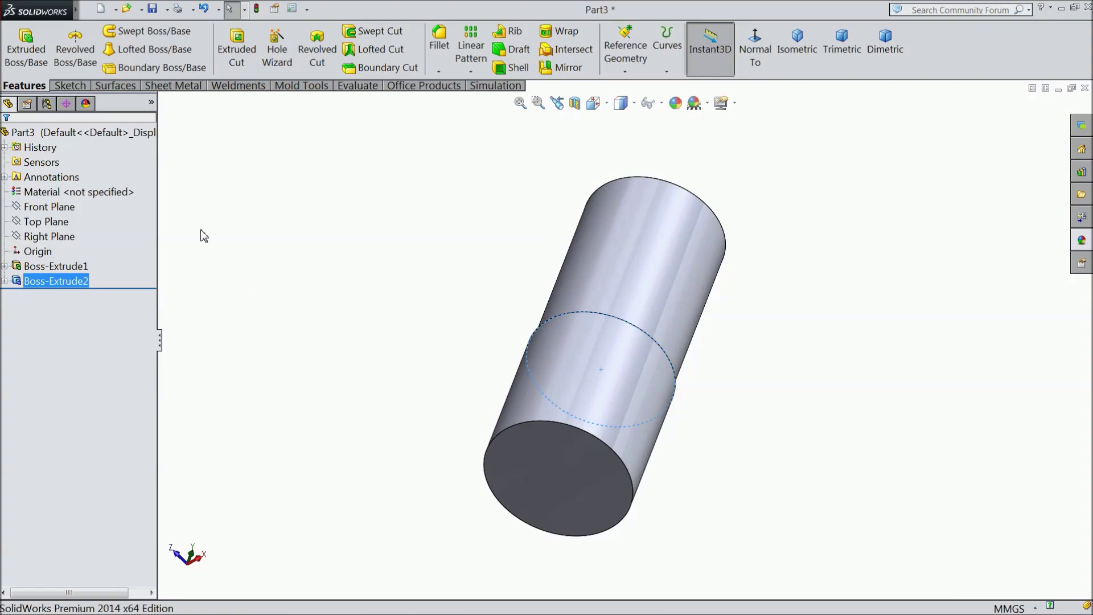
Add reference plane Plane1 offset 187 mm from the cylinder's end face.
left_click(539, 467)
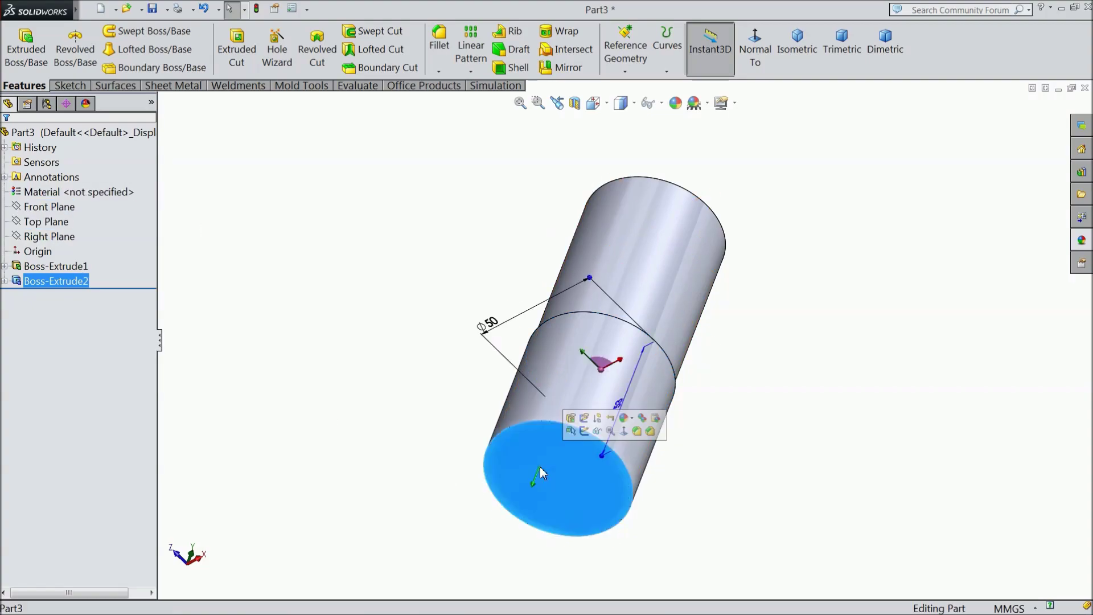
left_click(623, 72)
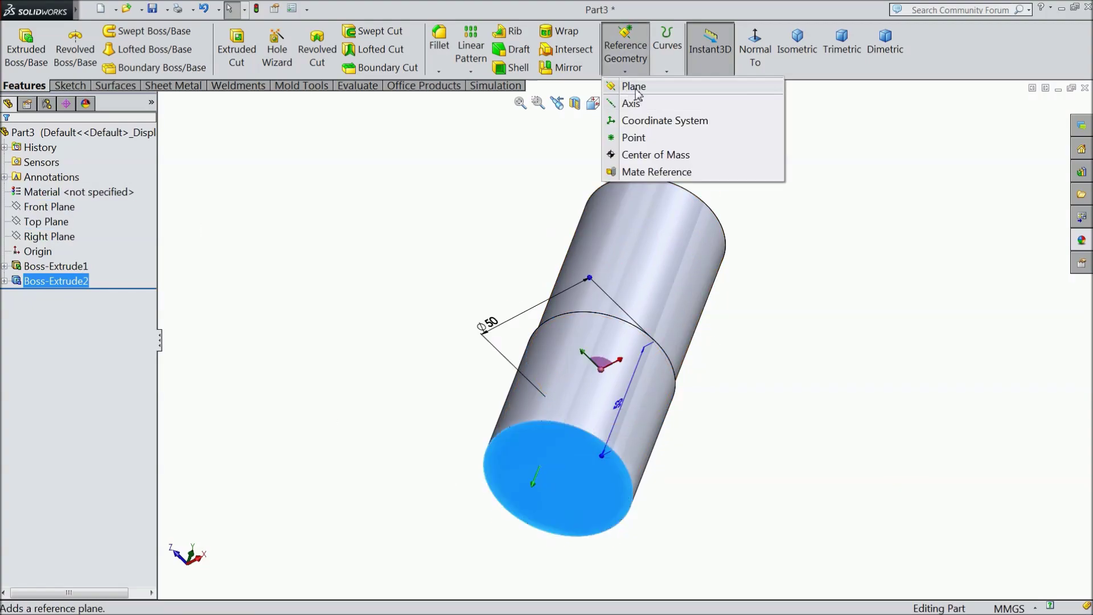
left_click(633, 87)
type("187")
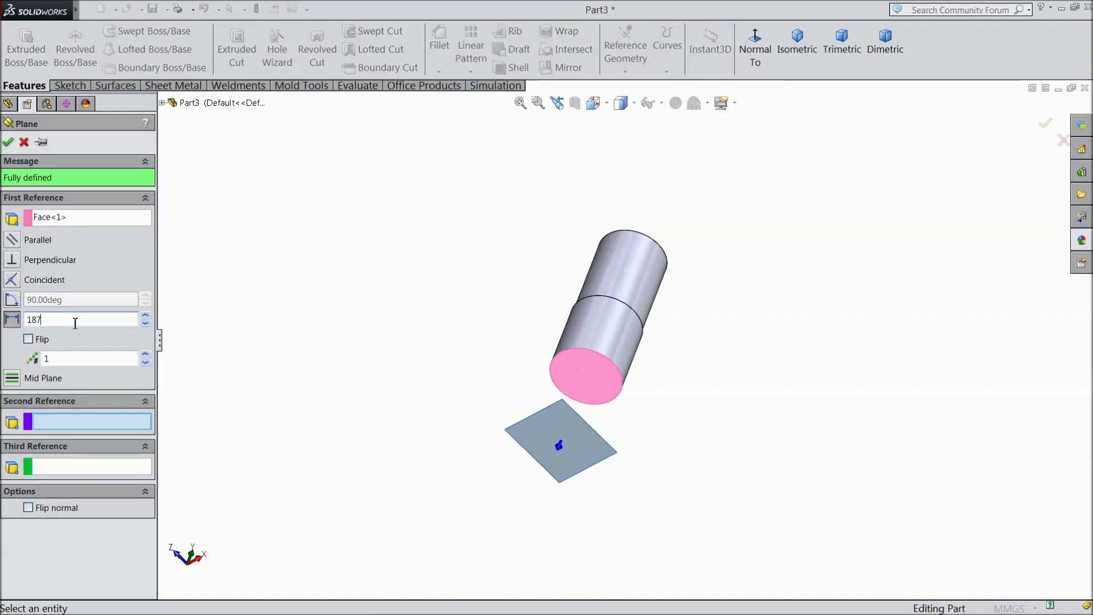
key("Return")
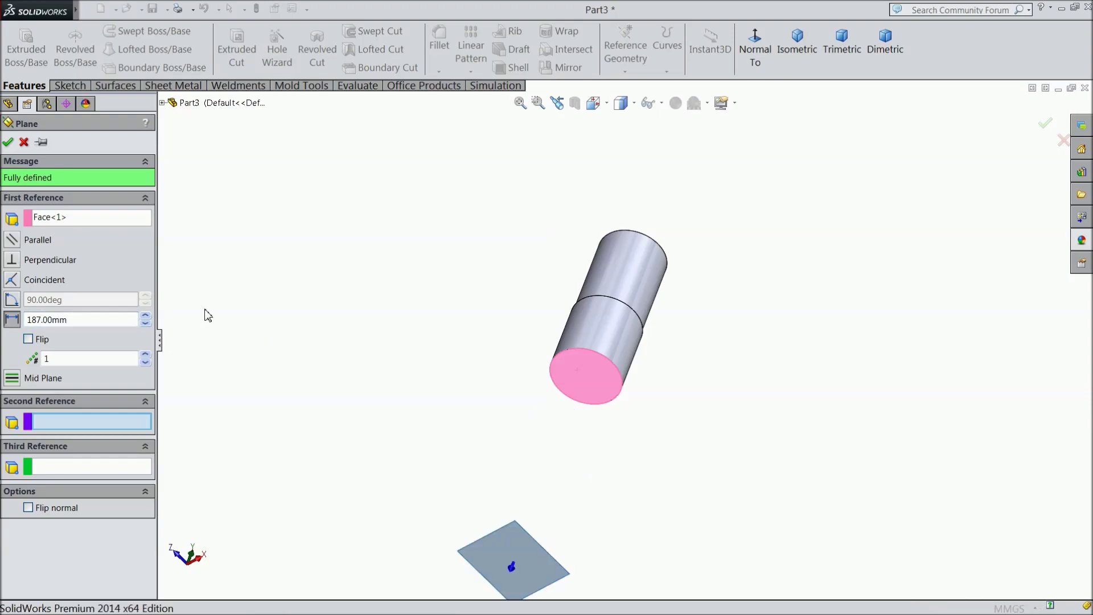
left_click(5, 143)
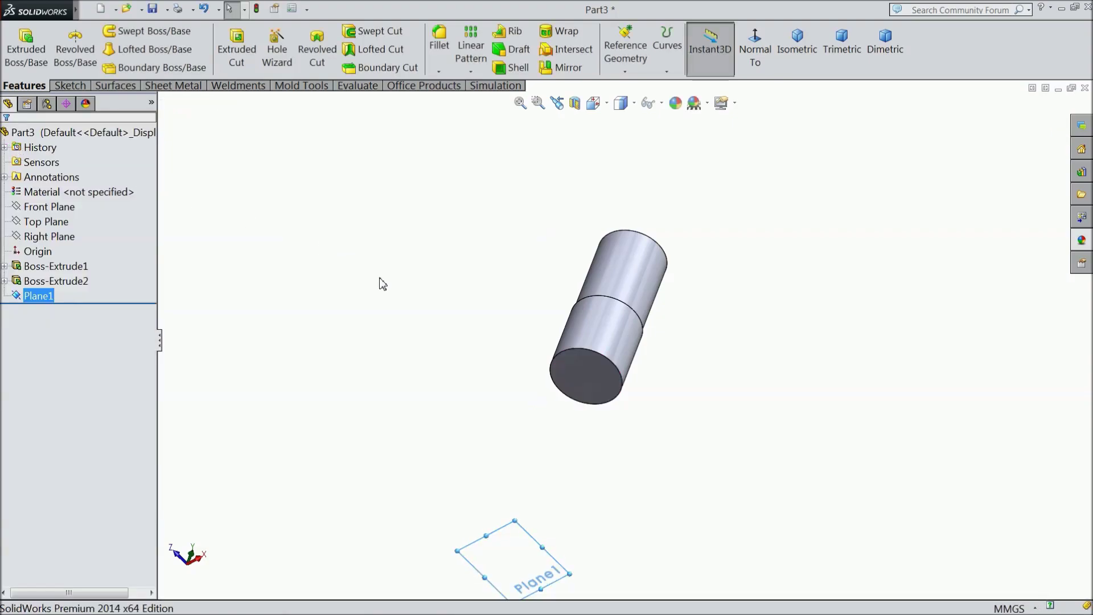
scroll(622, 408, "down", 3)
Draw a circle centred on the origin in a new sketch on the cylinder's end face.
left_click(599, 317)
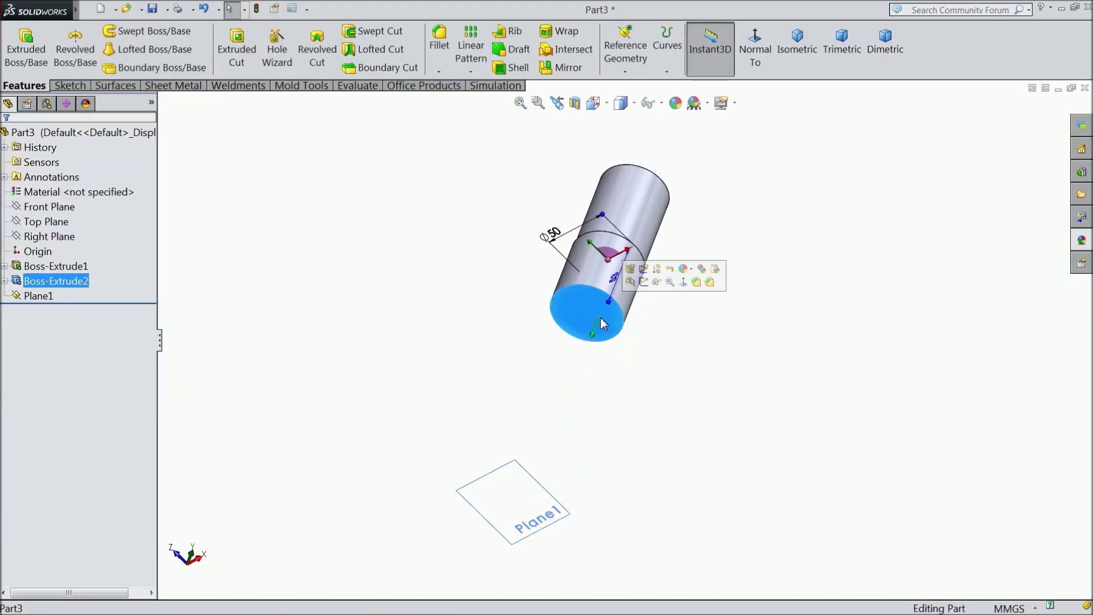
left_click(643, 281)
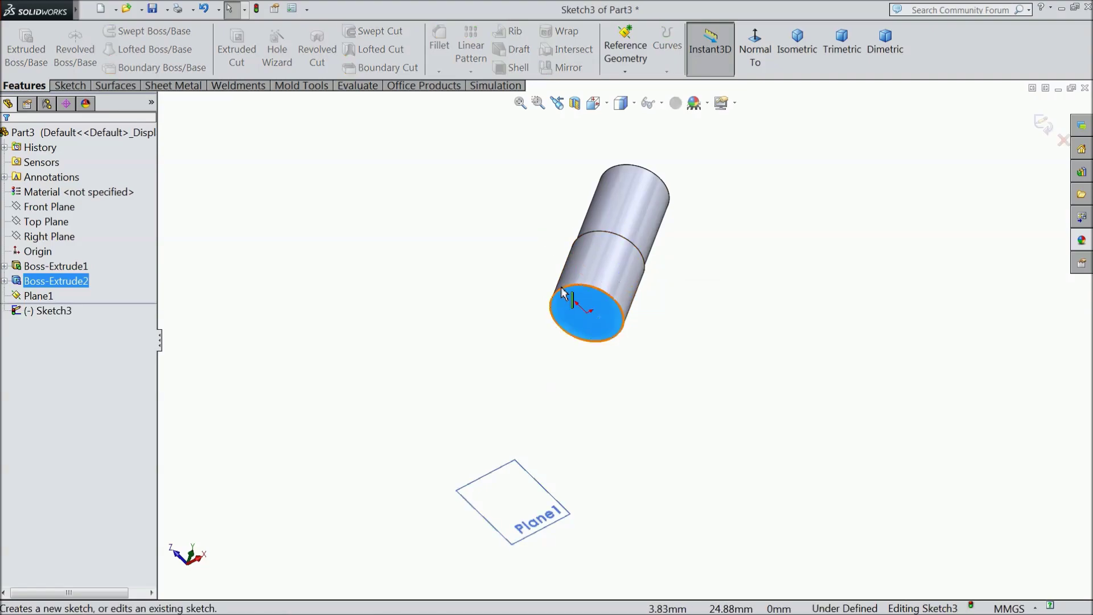
left_click(70, 86)
left_click(125, 33)
scroll(517, 288, "down", 2)
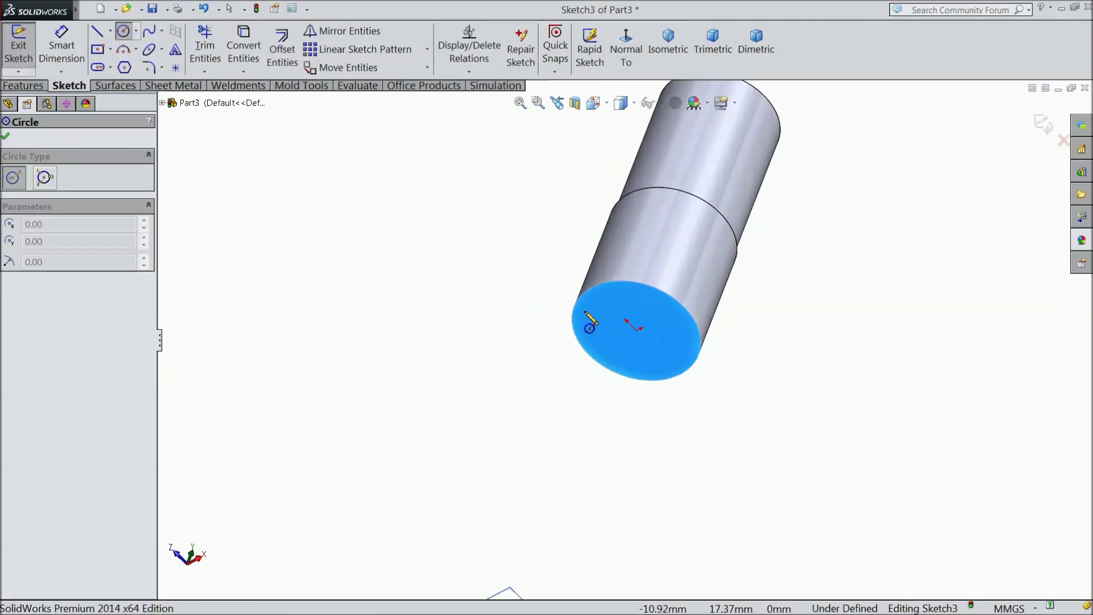
left_click(637, 330)
left_click(551, 295)
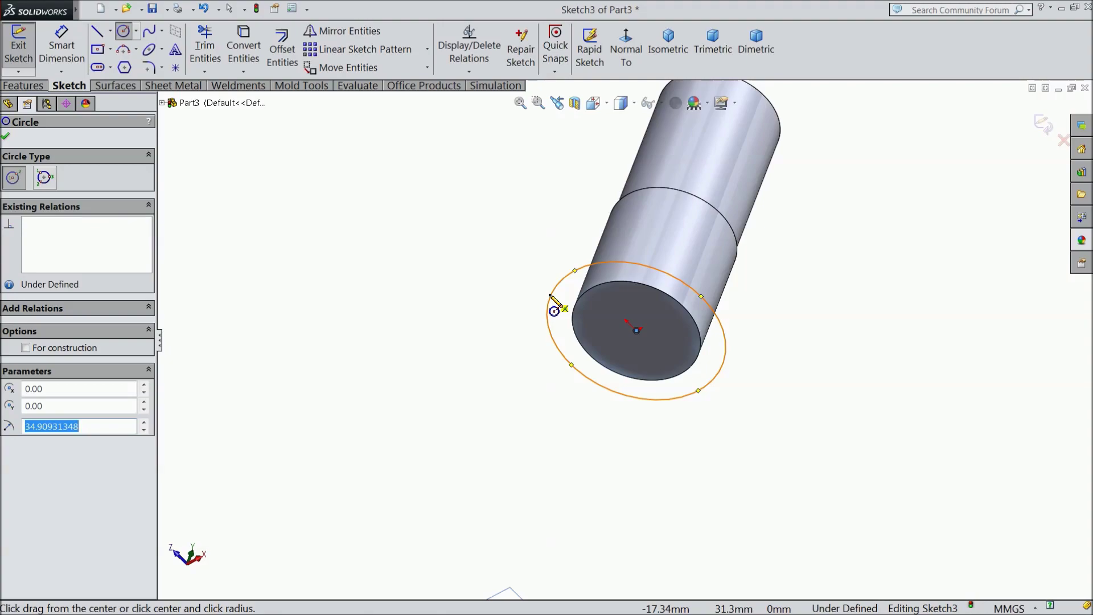
Dimension the circle to a 55 mm diameter and exit the sketch.
left_click(66, 51)
scroll(592, 319, "down", 3)
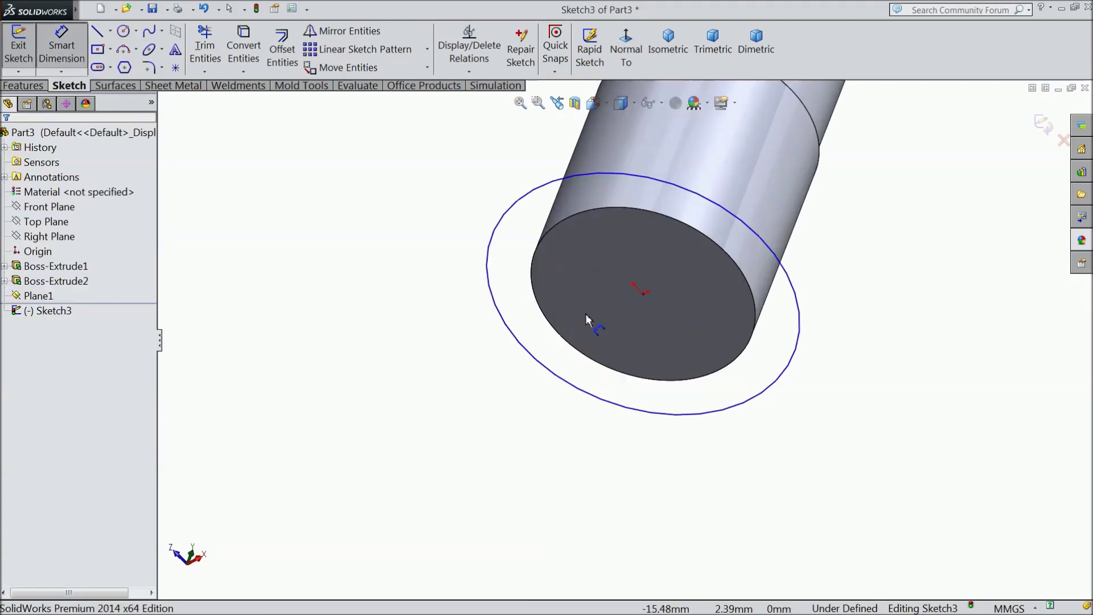
left_click(487, 268)
left_click(449, 261)
type("5")
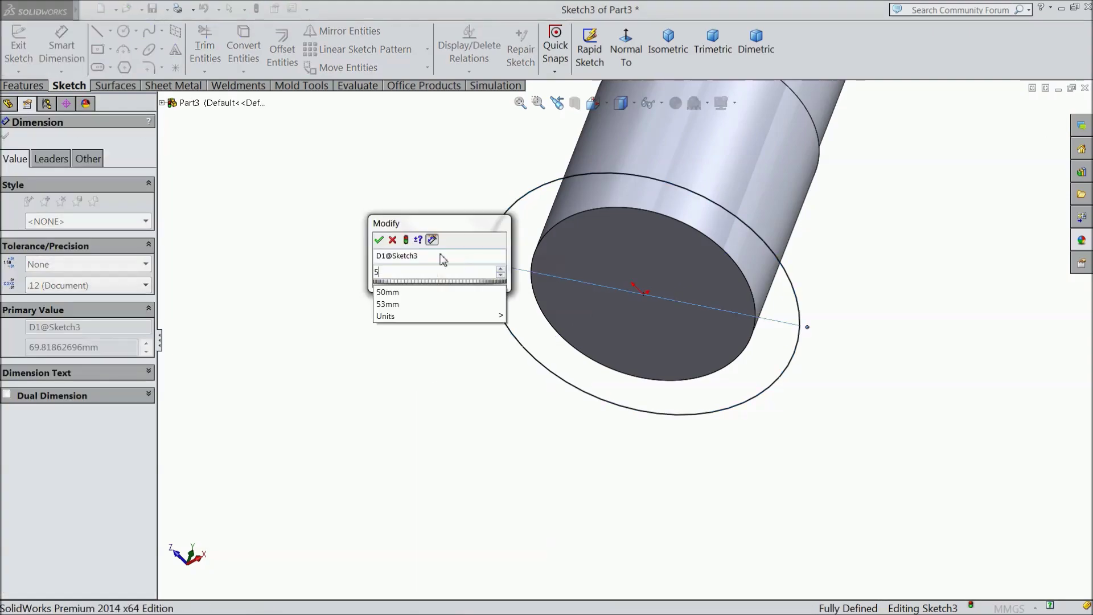
type("5")
key("Return")
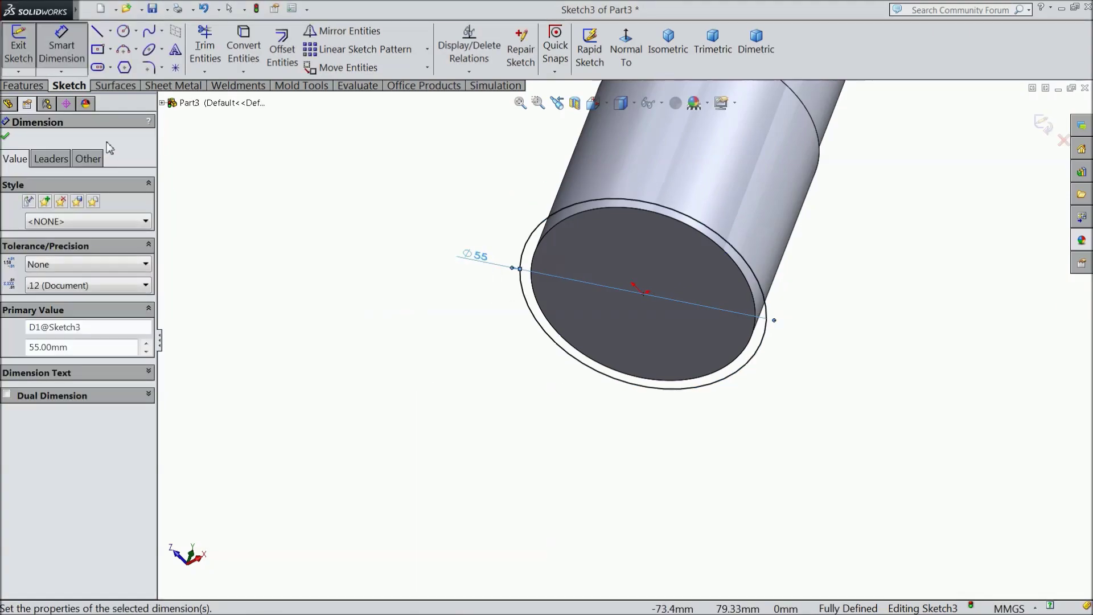
left_click(6, 136)
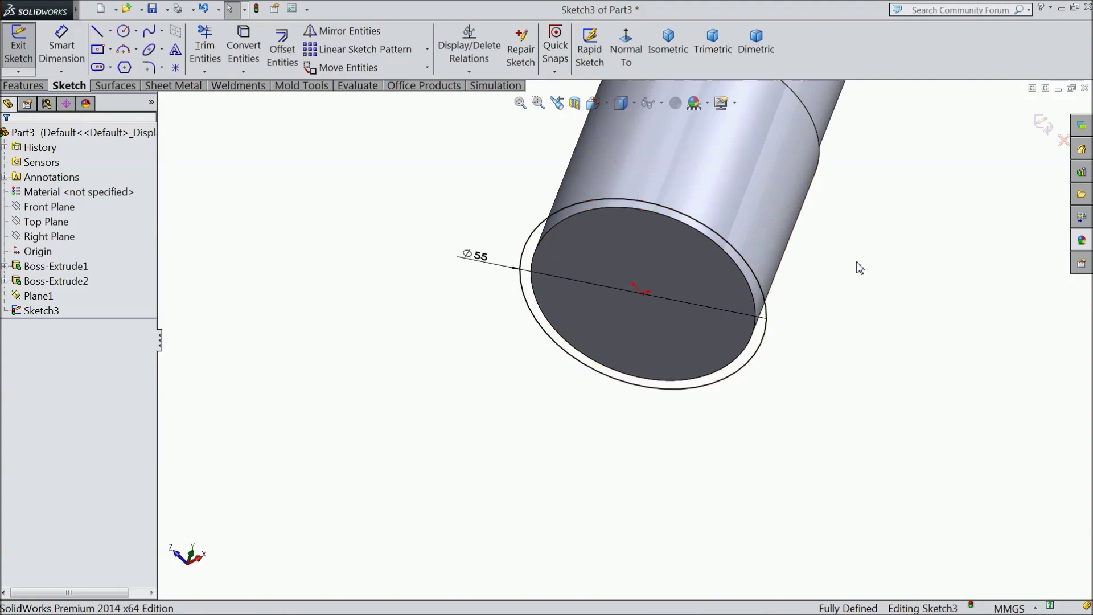
left_click(1043, 124)
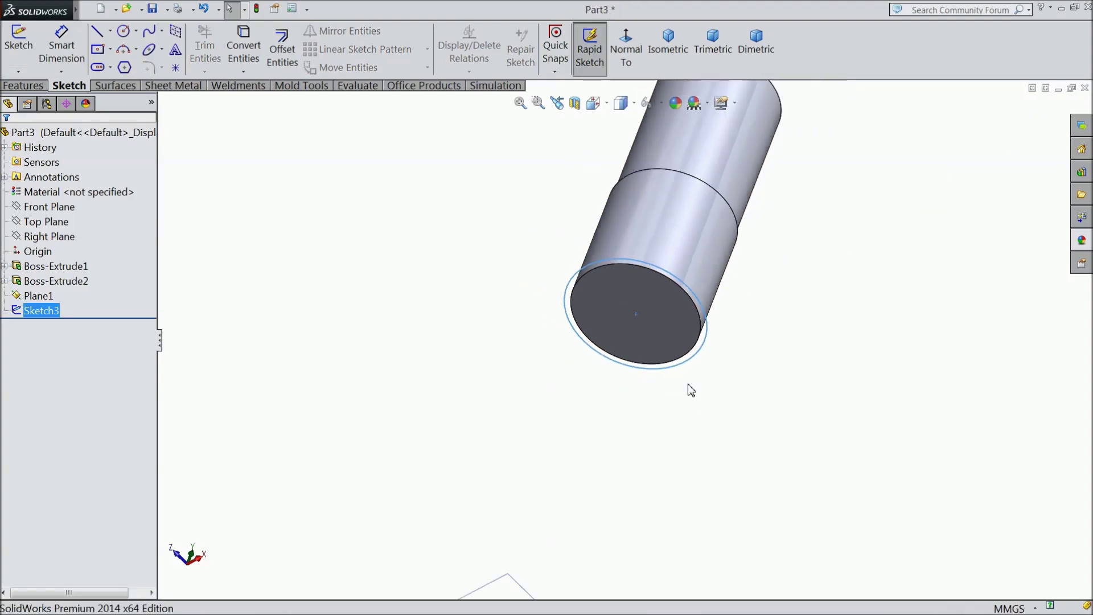
scroll(671, 388, "up", 2)
scroll(671, 387, "up", 2)
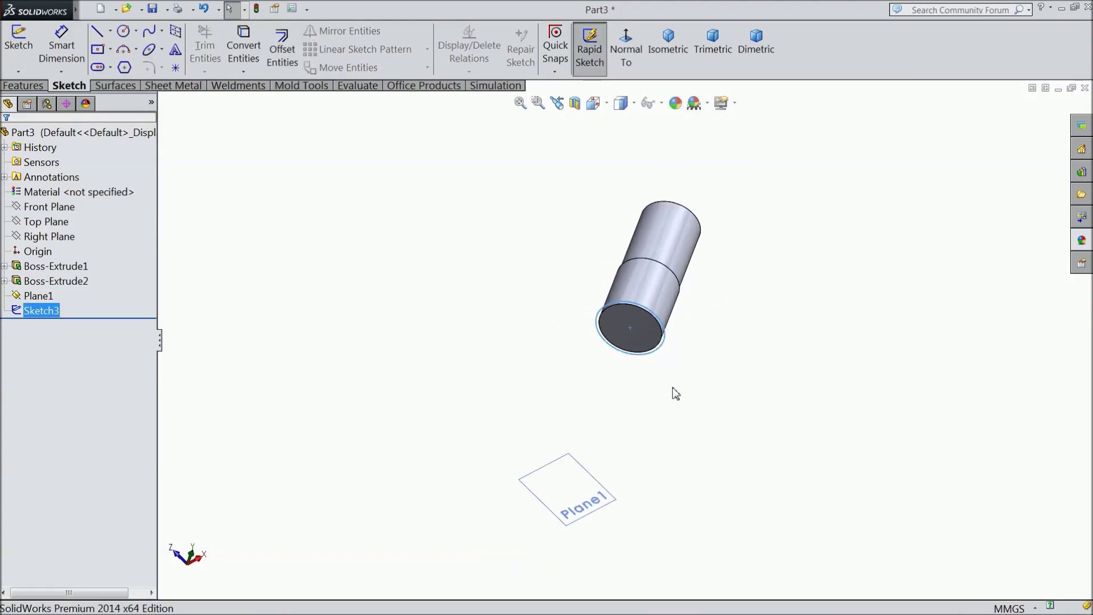
Open a sketch on Plane1 and draw a horizontal centerline leftward from the origin.
left_click(584, 507)
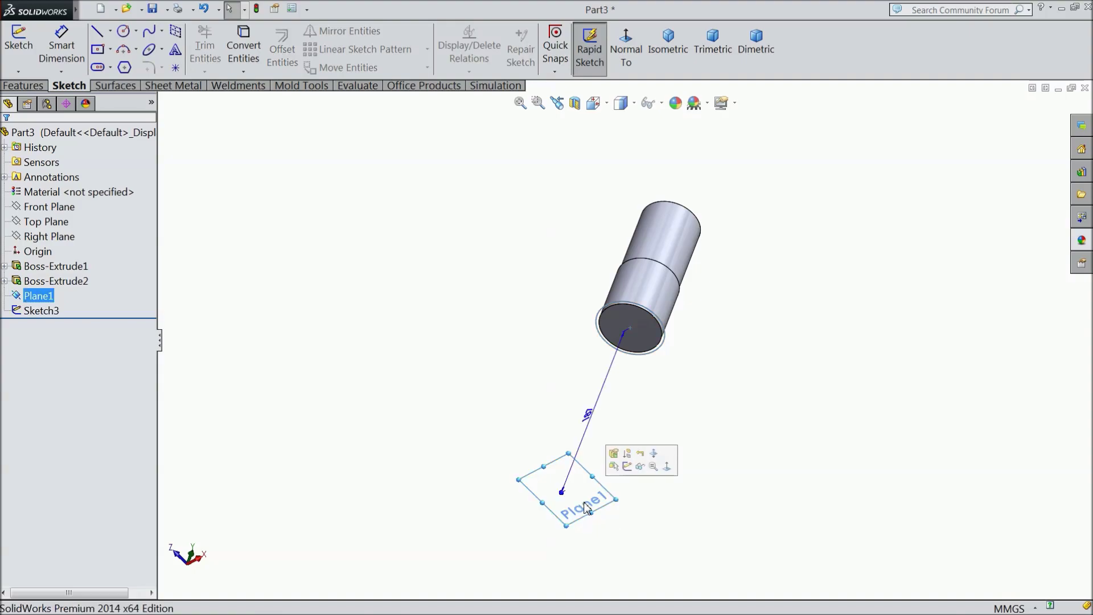
left_click(629, 468)
left_click(625, 50)
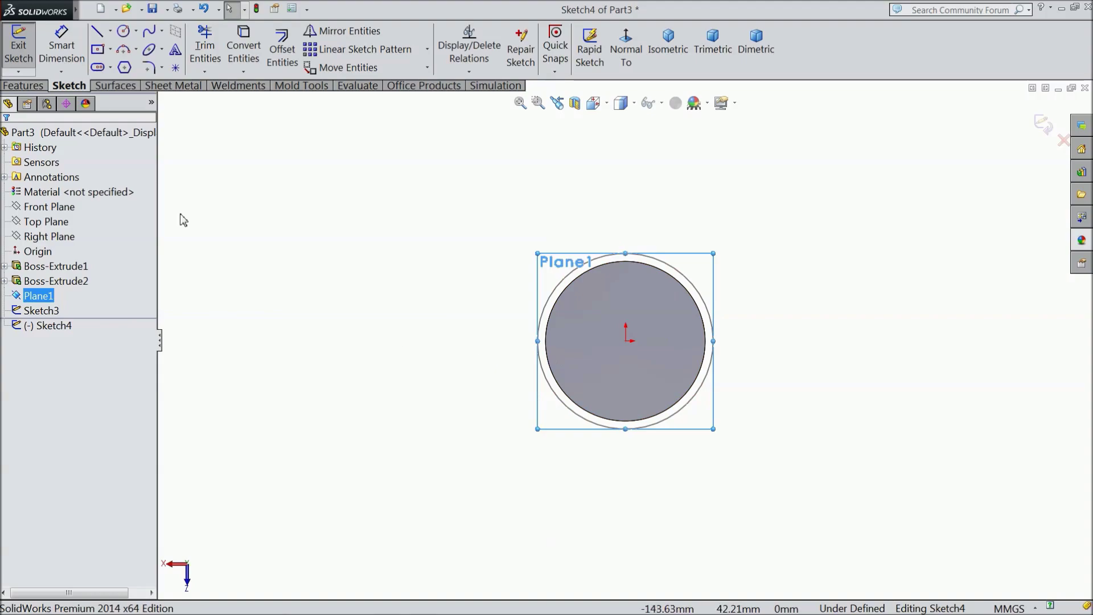
left_click(112, 32)
left_click(122, 66)
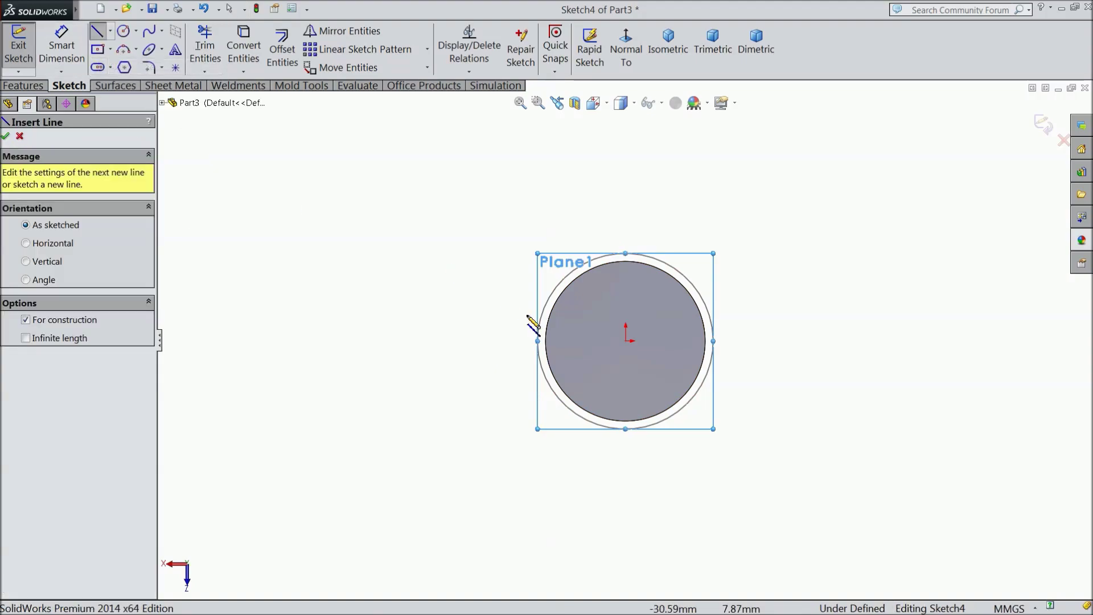
left_click(626, 341)
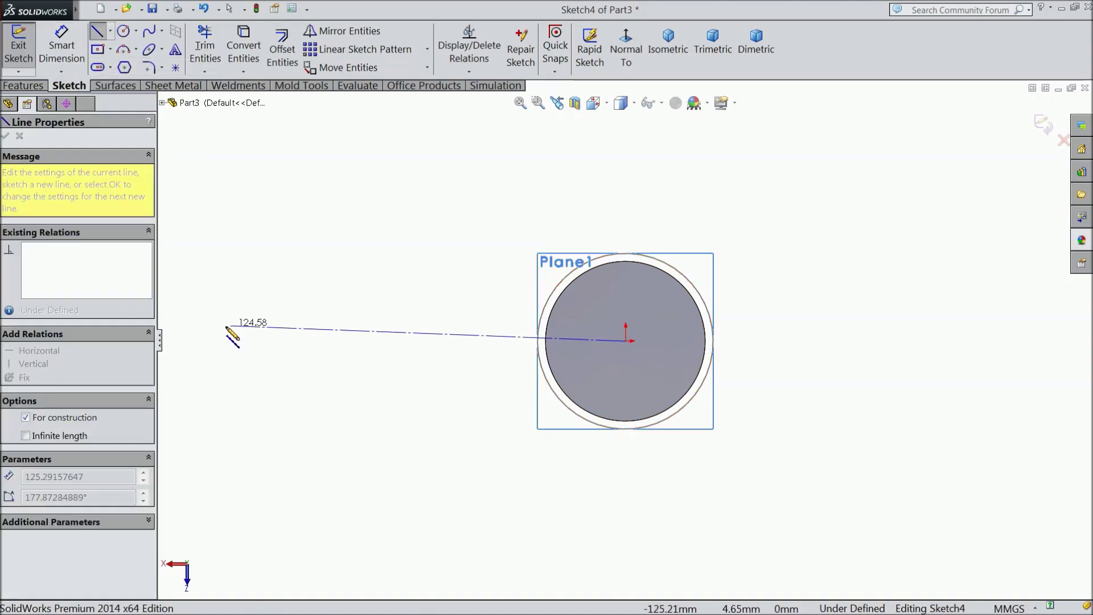
left_click(207, 341)
right_click(239, 284)
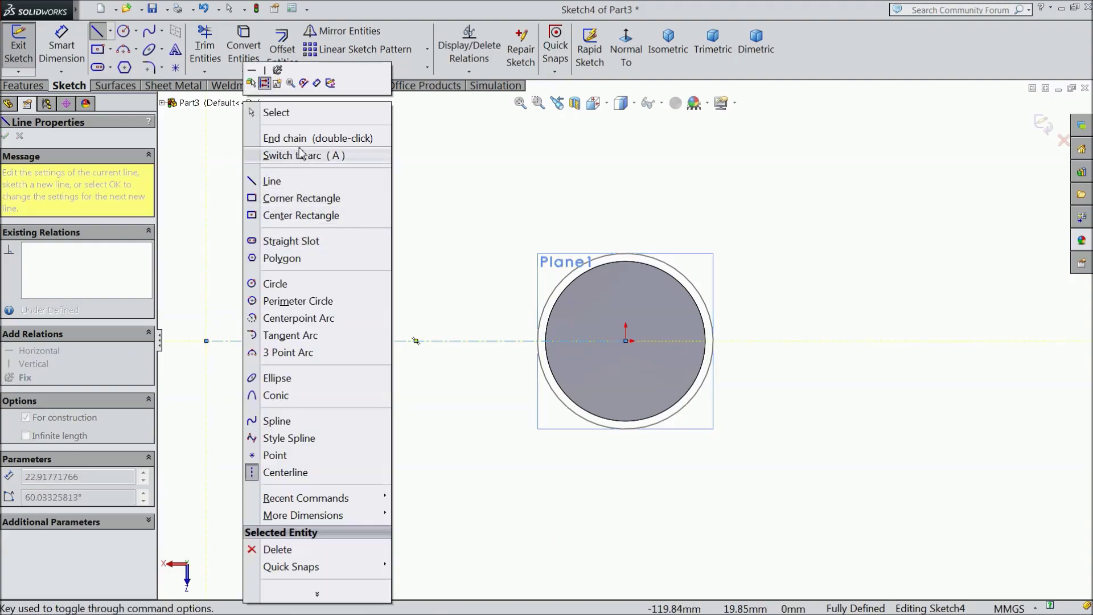
left_click(285, 110)
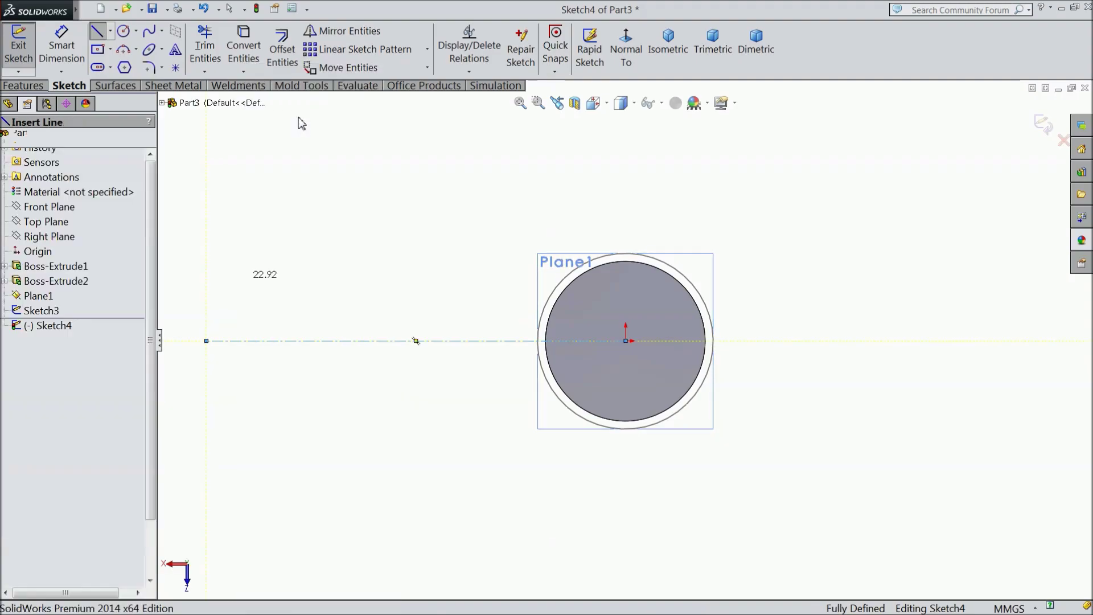
Draw a 28 mm diameter circle at the centerline's left end.
left_click(123, 32)
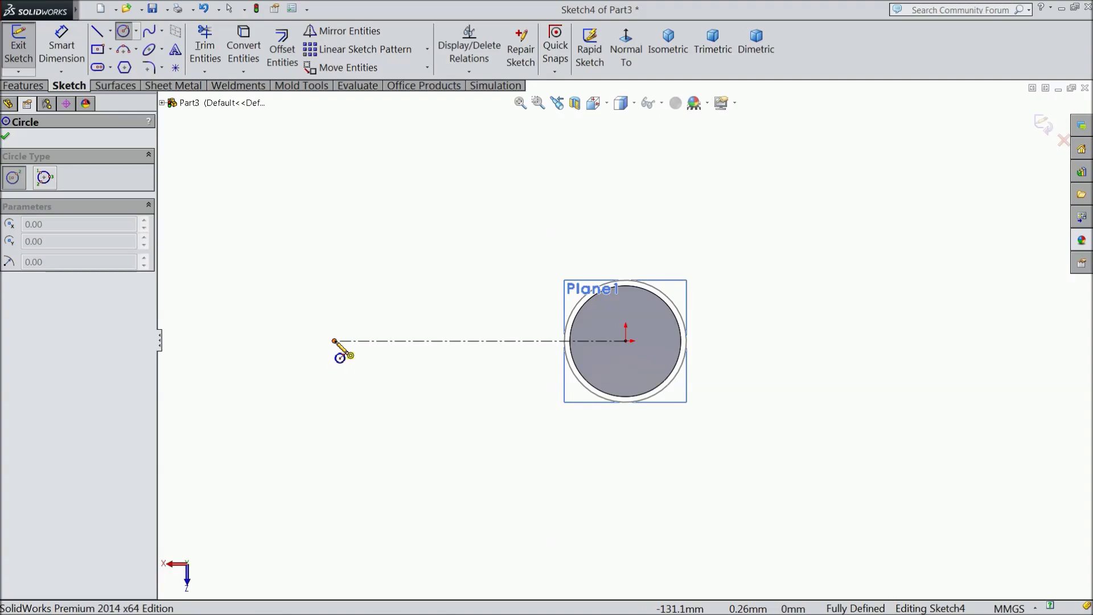
left_click(335, 341)
left_click(334, 296)
left_click(62, 46)
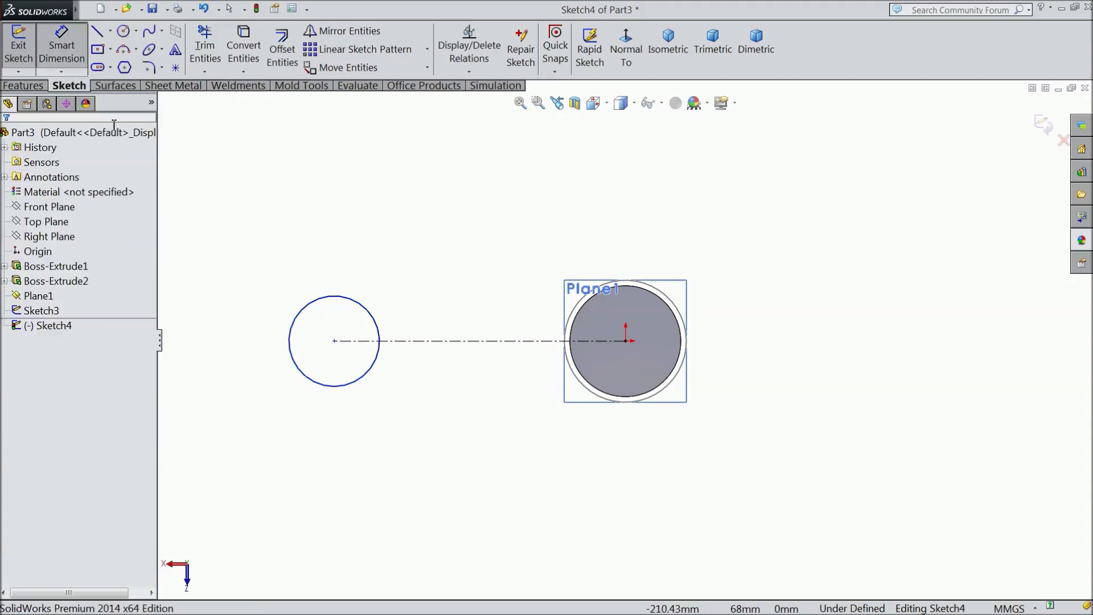
left_click(297, 376)
left_click(288, 422)
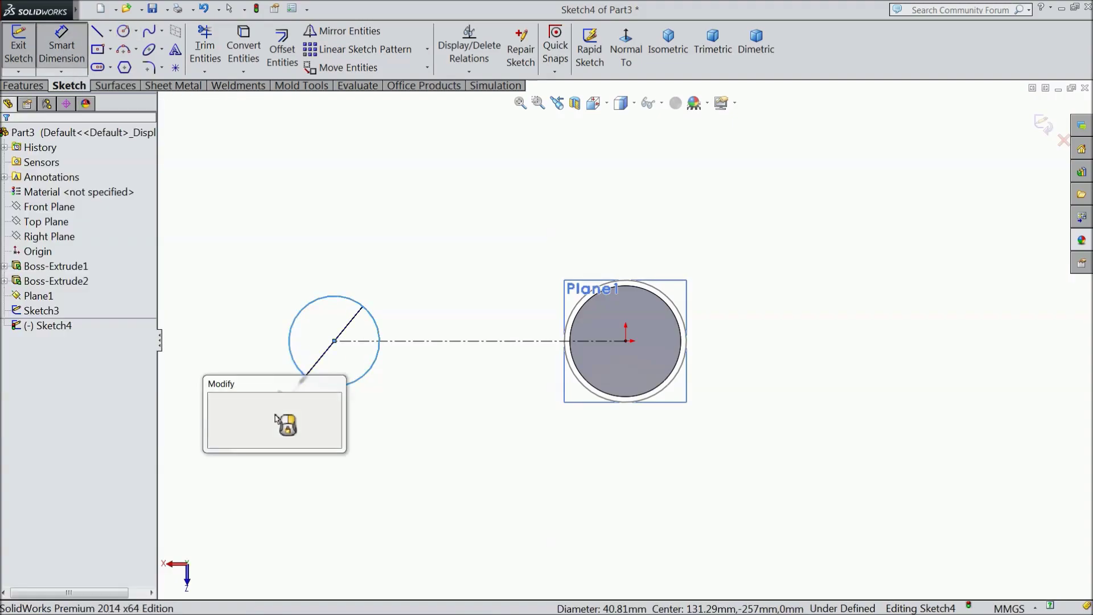
type("28")
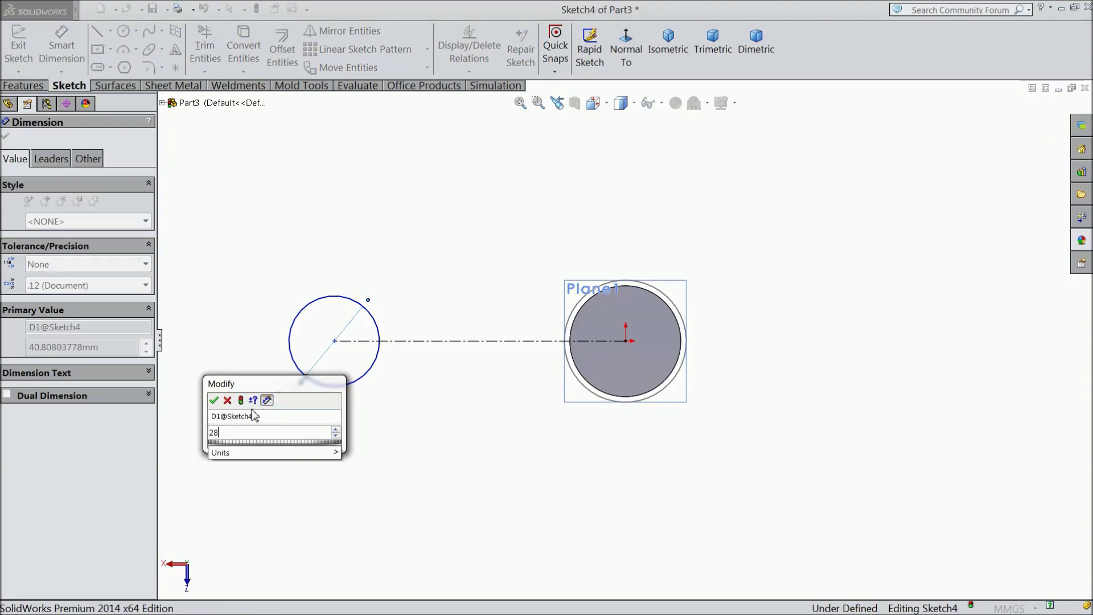
left_click(215, 400)
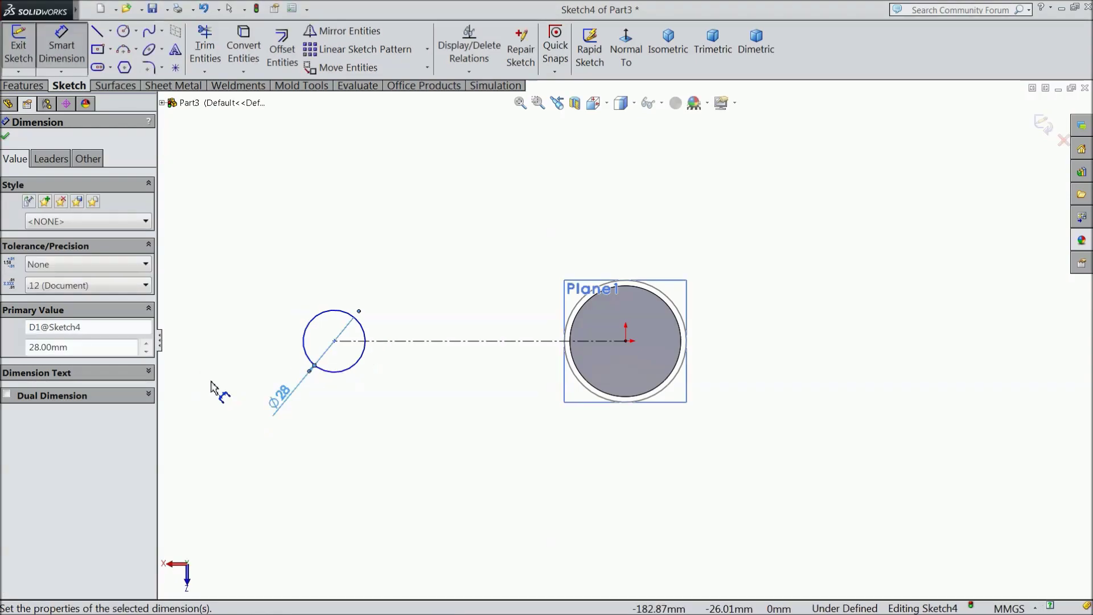
left_click(4, 140)
Draw two connected lines from the circle's top down to the centerline.
left_click(96, 35)
scroll(484, 396, "down", 1)
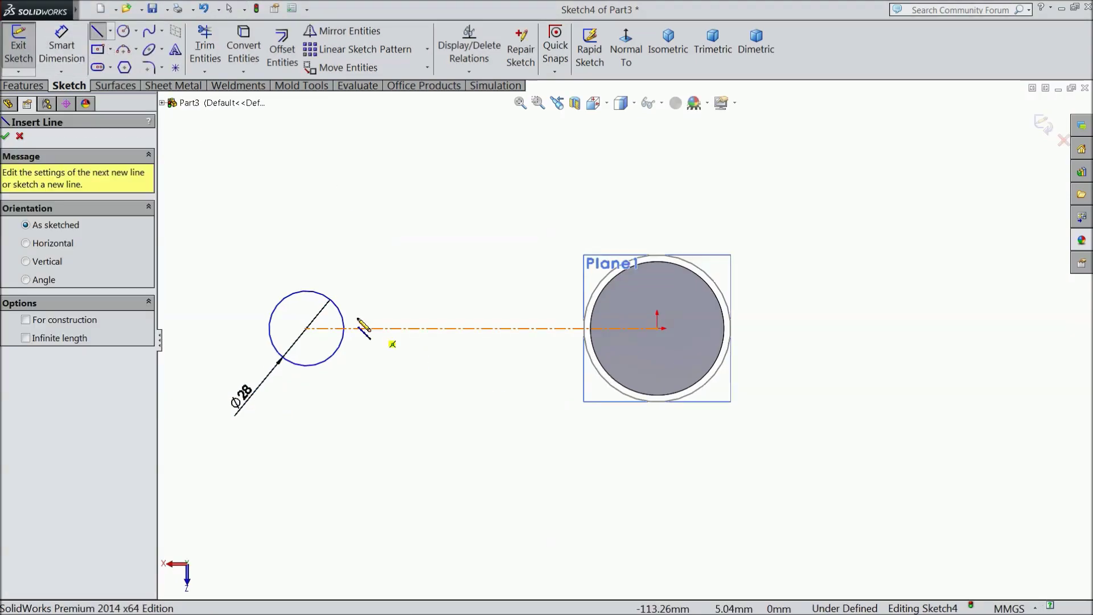
left_click(298, 291)
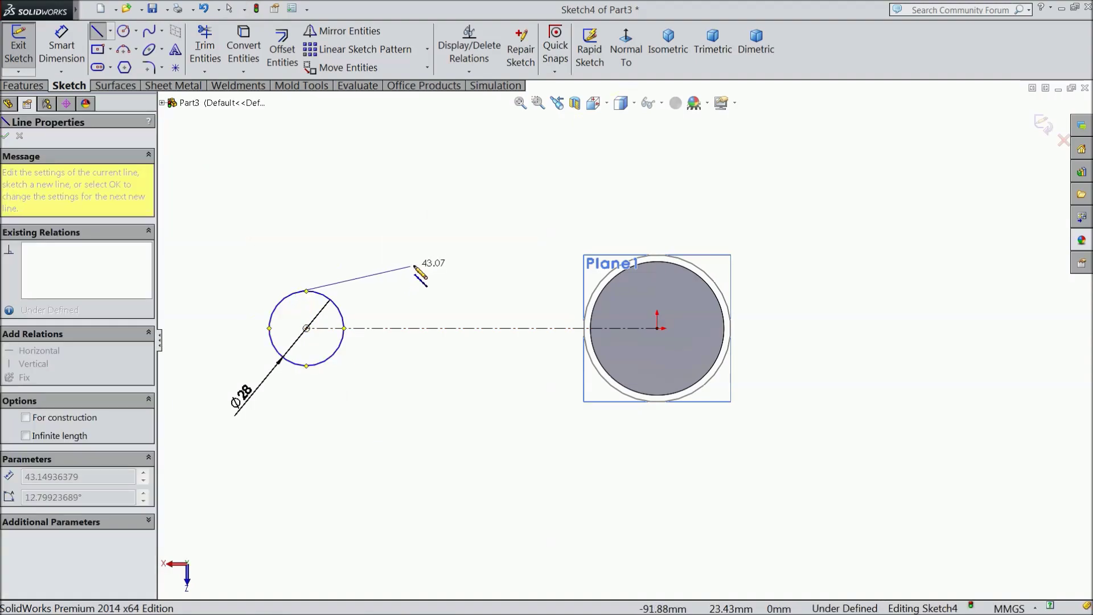
left_click(433, 260)
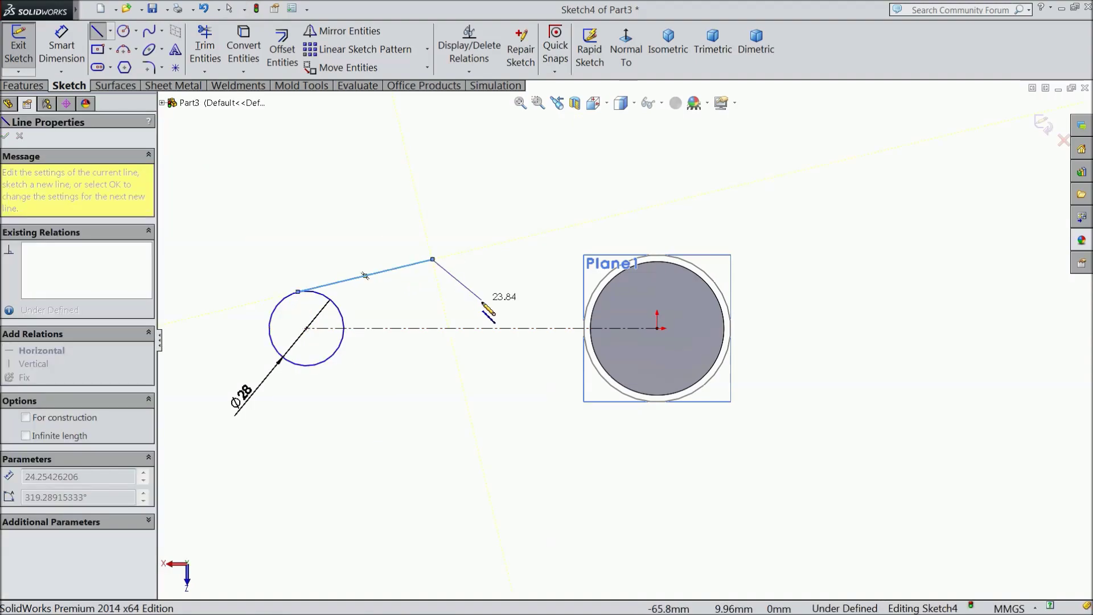
left_click(475, 328)
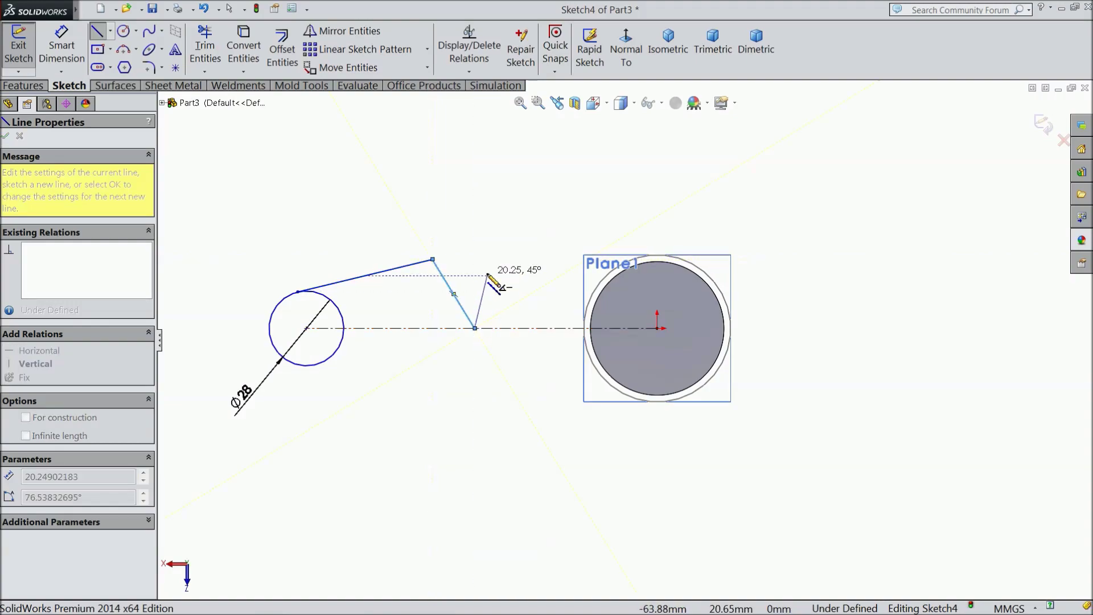
right_click(488, 272)
key("Escape")
scroll(427, 347, "down", 2)
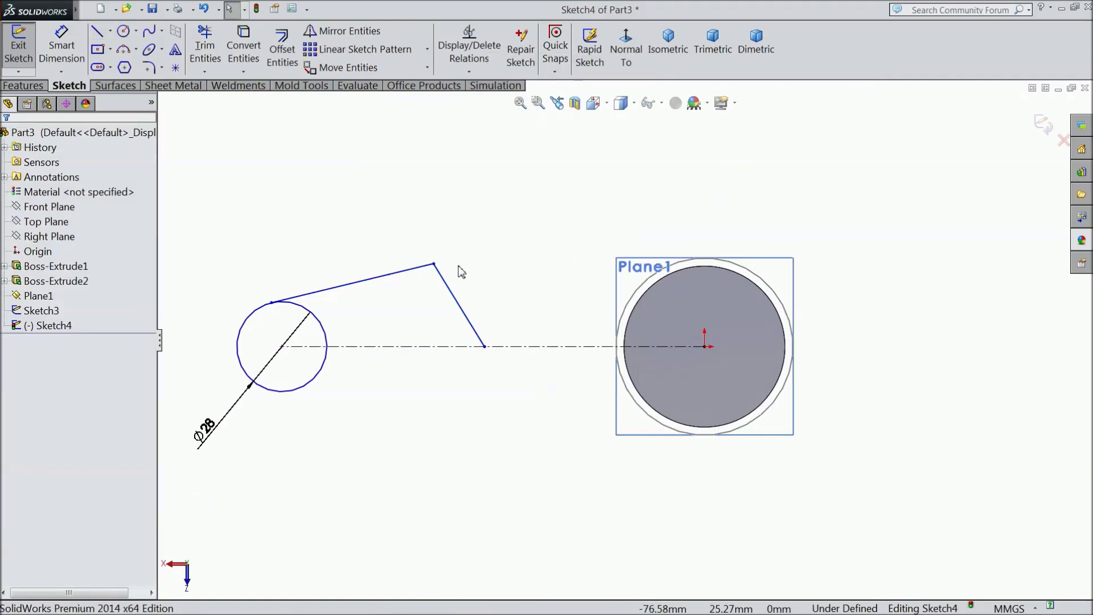
key("f")
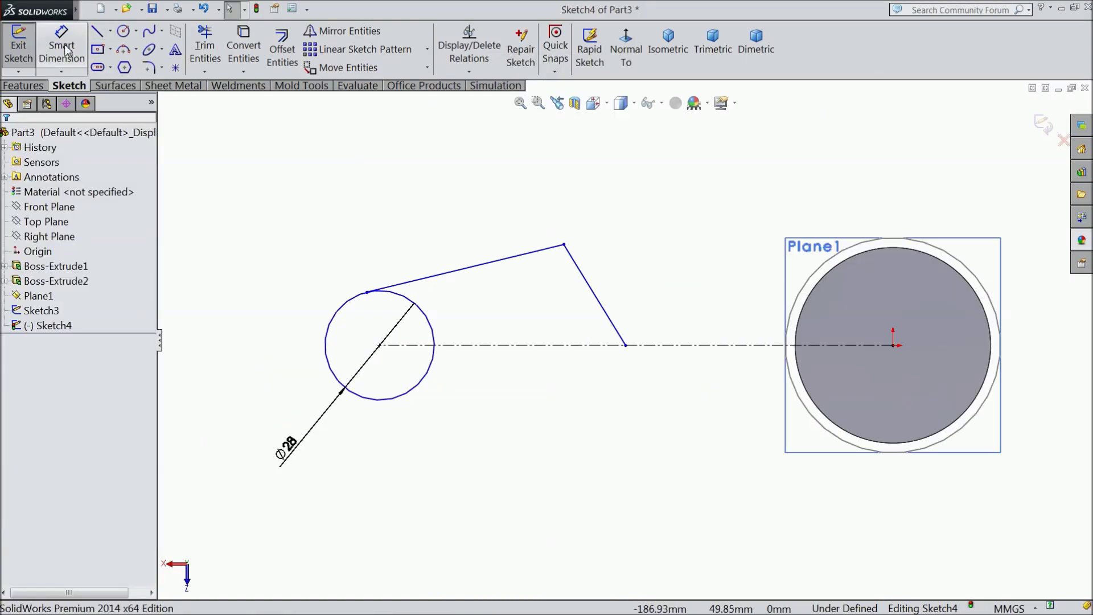
Place a point on the centerline and angle the upper line 16.7° to the centerline.
left_click(175, 67)
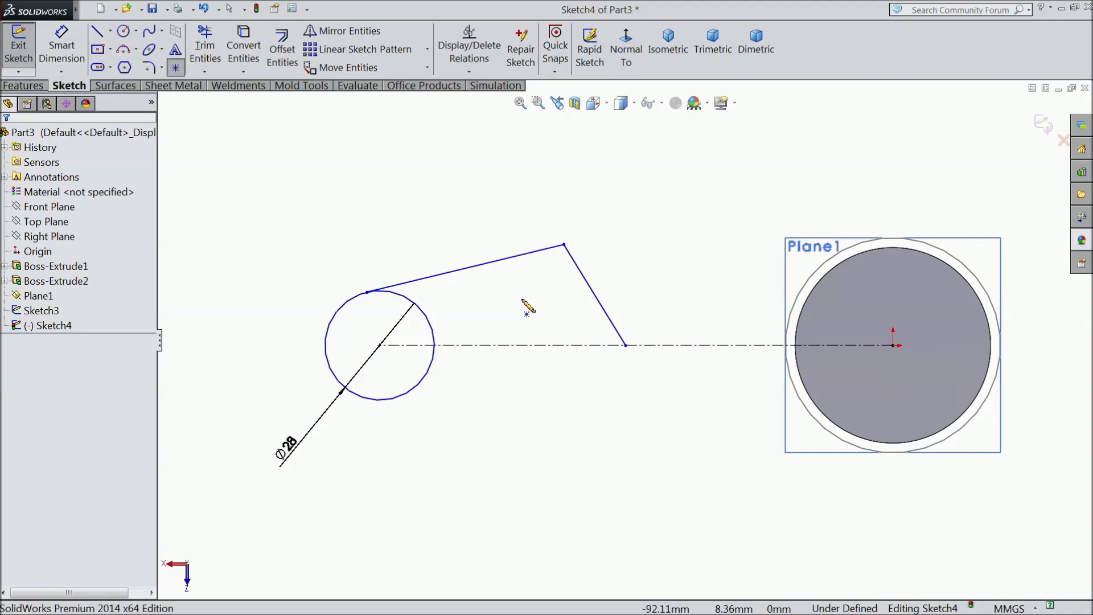
left_click(498, 346)
right_click(293, 137)
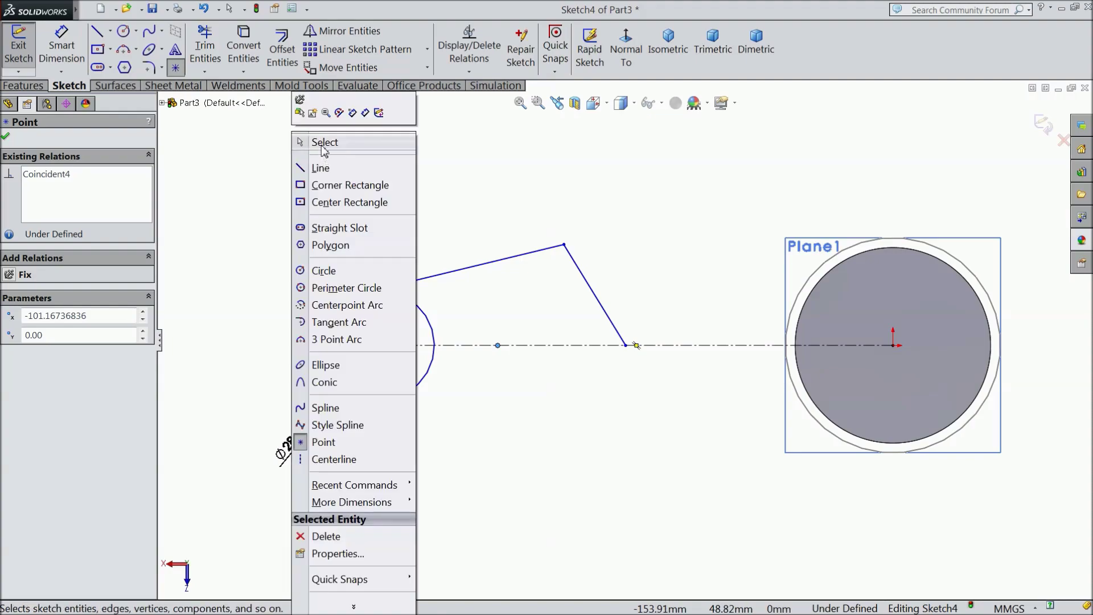
left_click(324, 144)
left_click(62, 48)
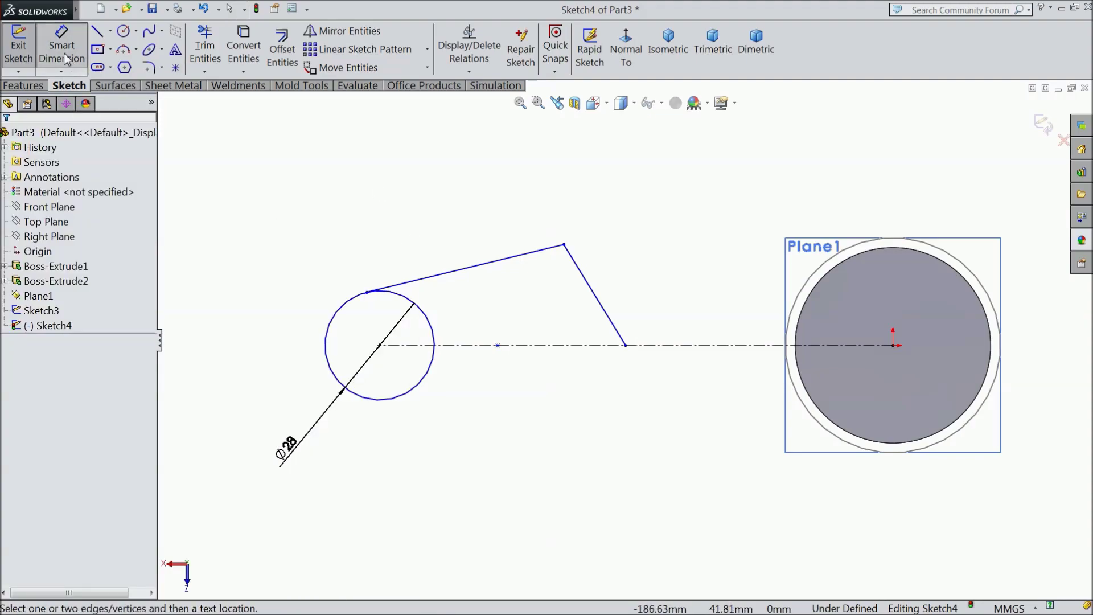
left_click(449, 275)
left_click(480, 346)
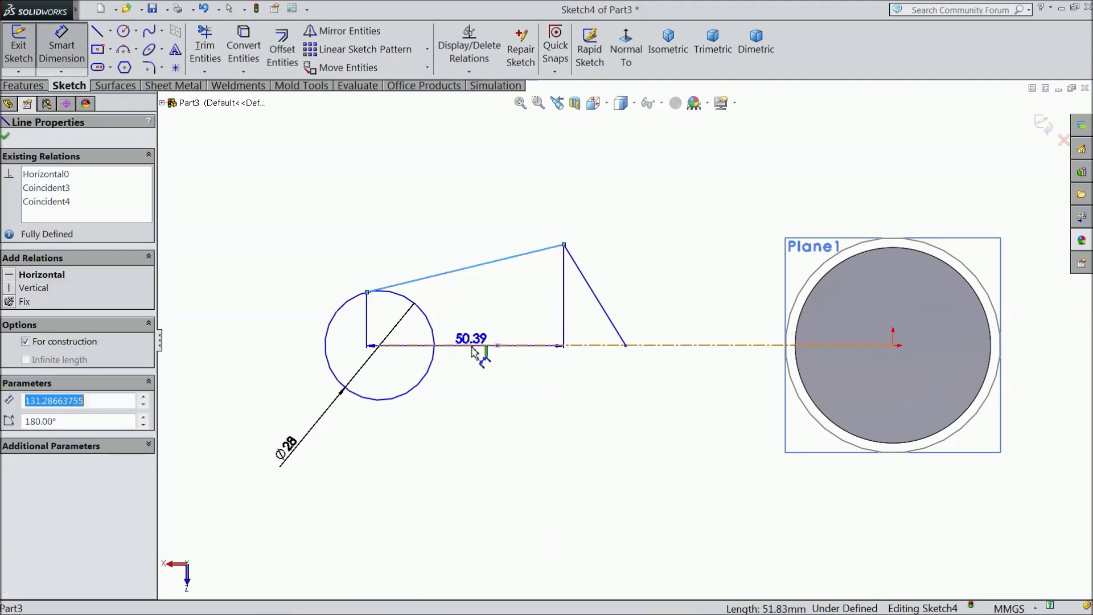
left_click(481, 313)
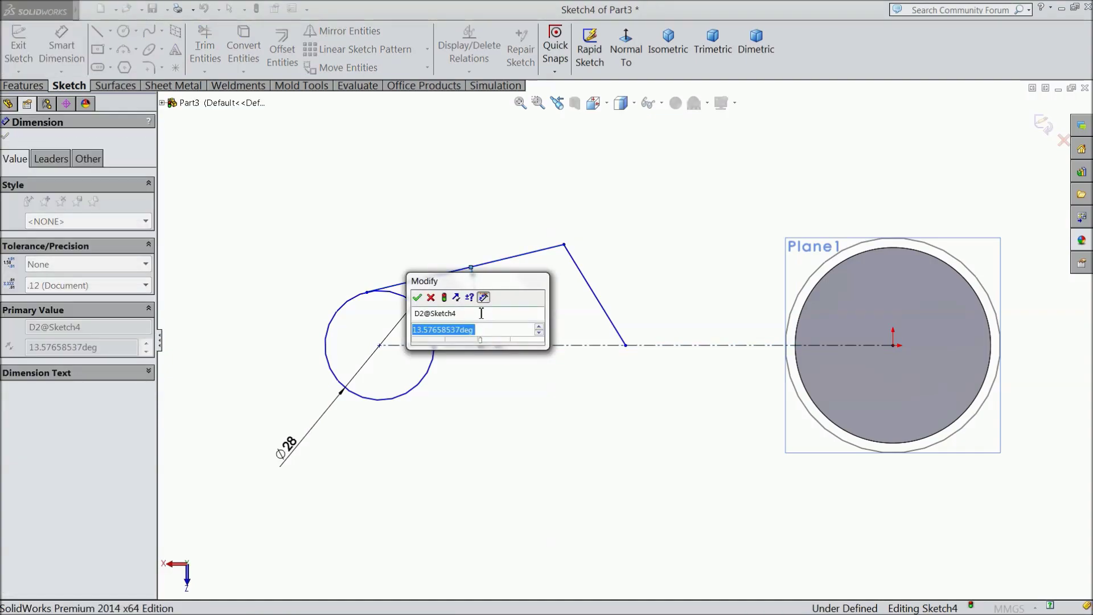
type("16.7")
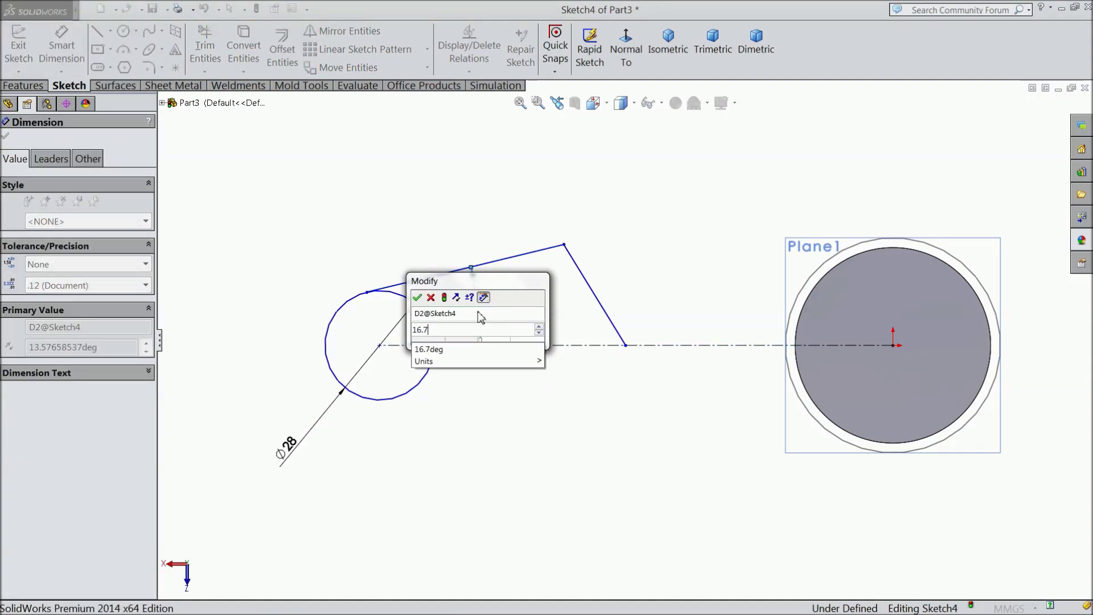
left_click(415, 298)
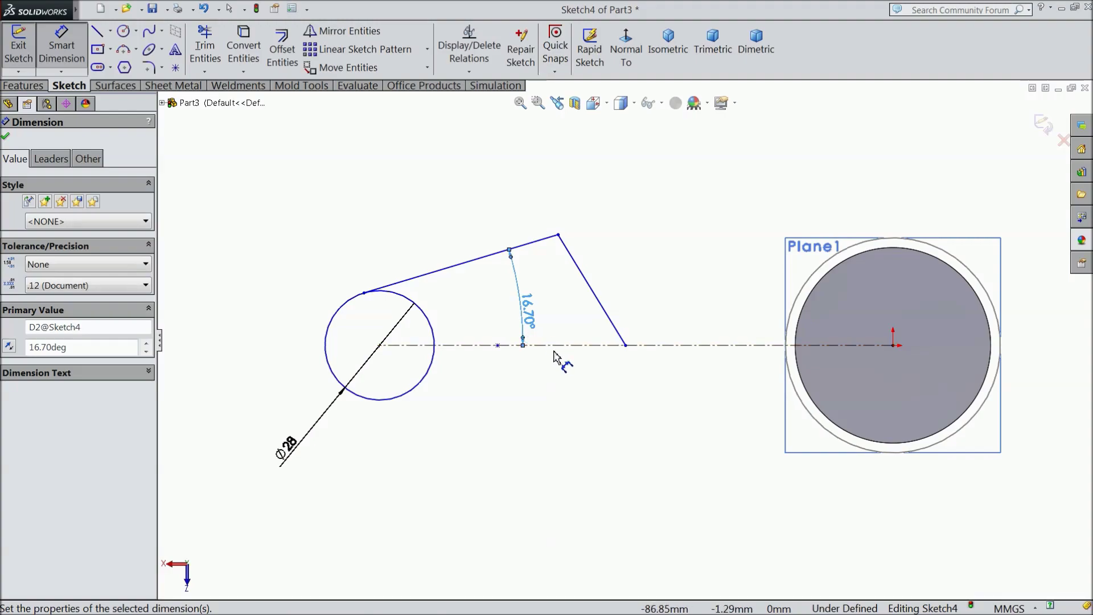
Dimension the top corner between the two lines to 95°.
left_click(543, 239)
left_click(576, 265)
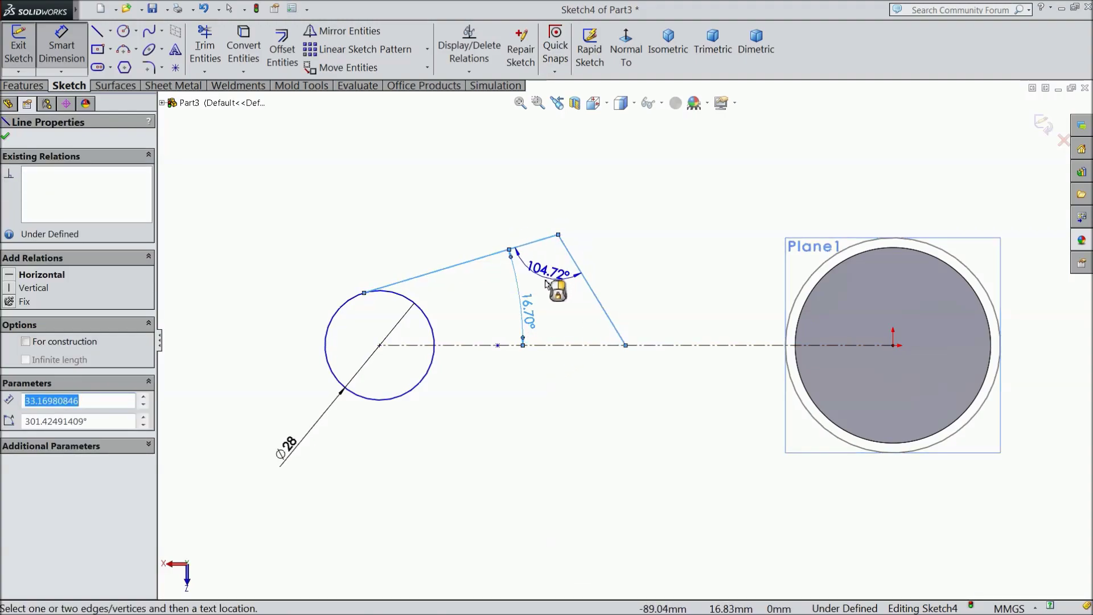
left_click(551, 273)
type("9")
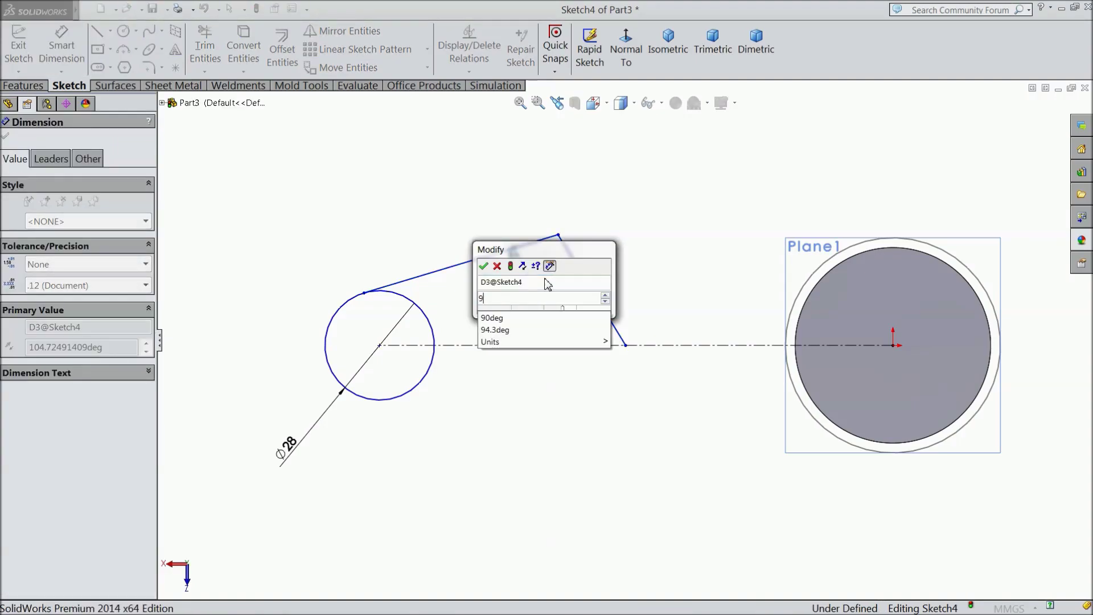
type("5")
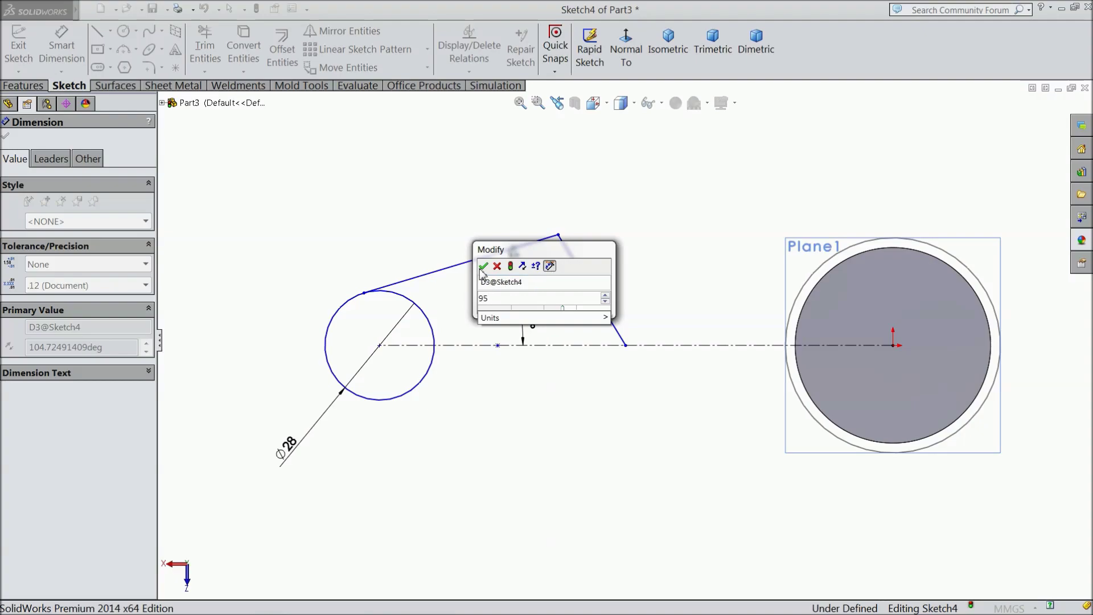
left_click(482, 266)
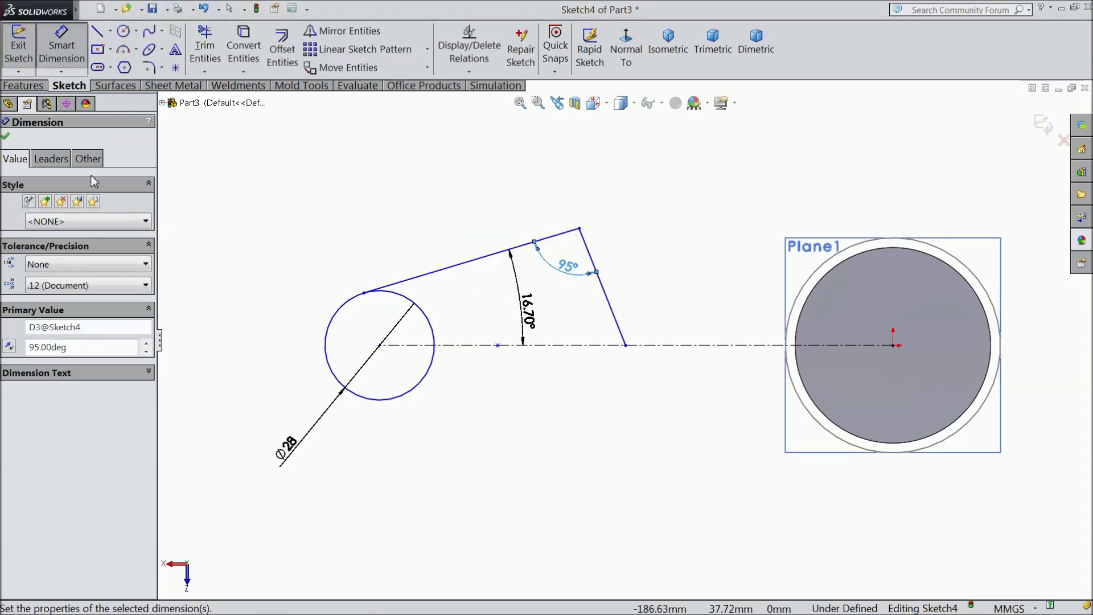
left_click(5, 137)
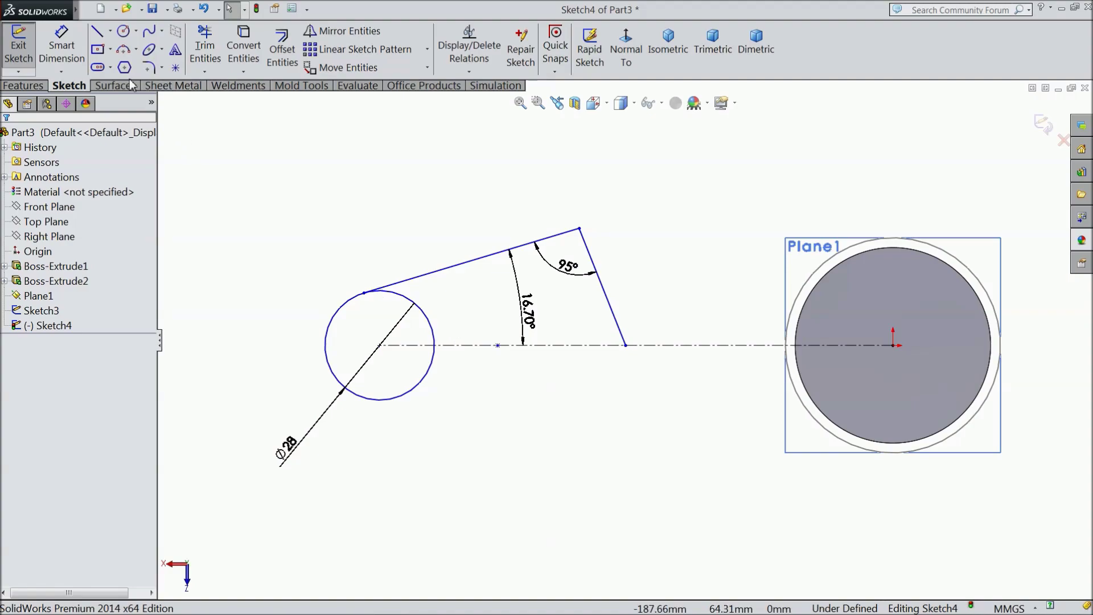
Mirror the upper tangent line and slanted right line across the horizontal centerline.
left_click(342, 30)
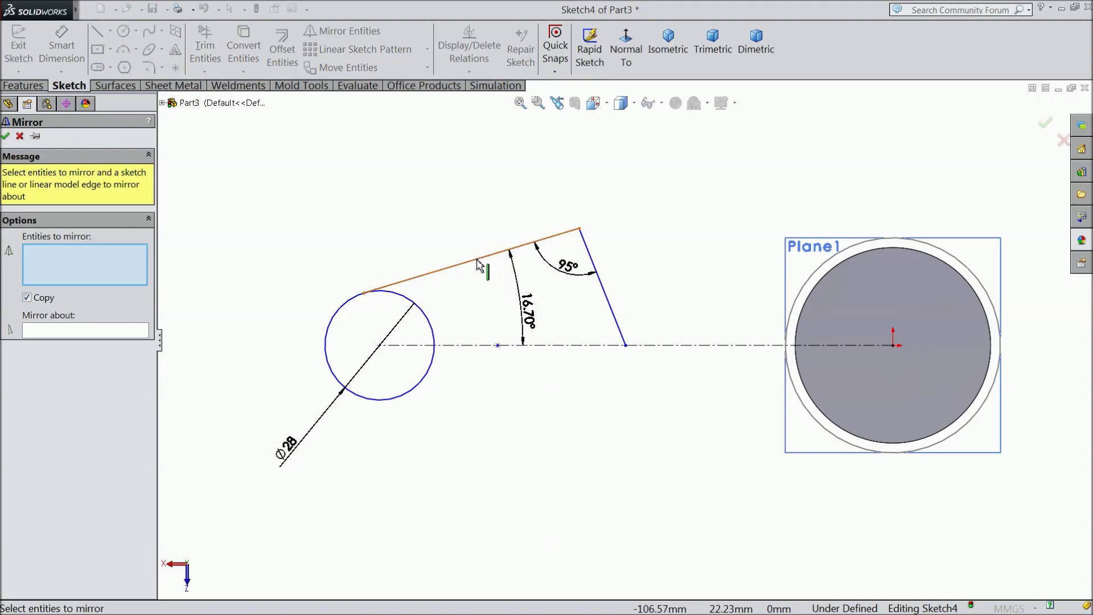
left_click(480, 266)
left_click(614, 311)
left_click(95, 333)
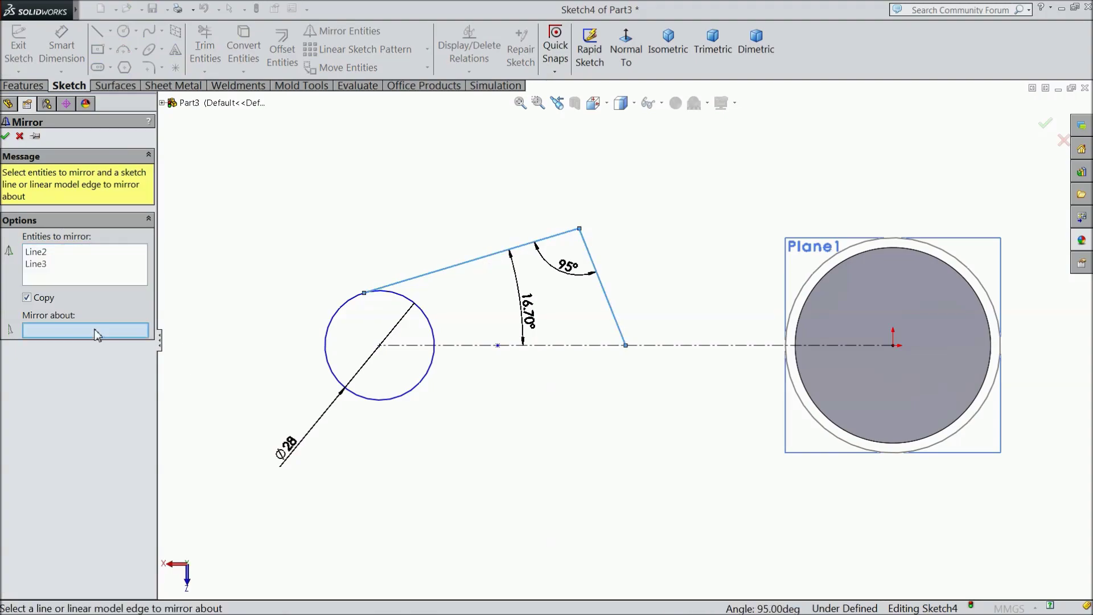
left_click(455, 347)
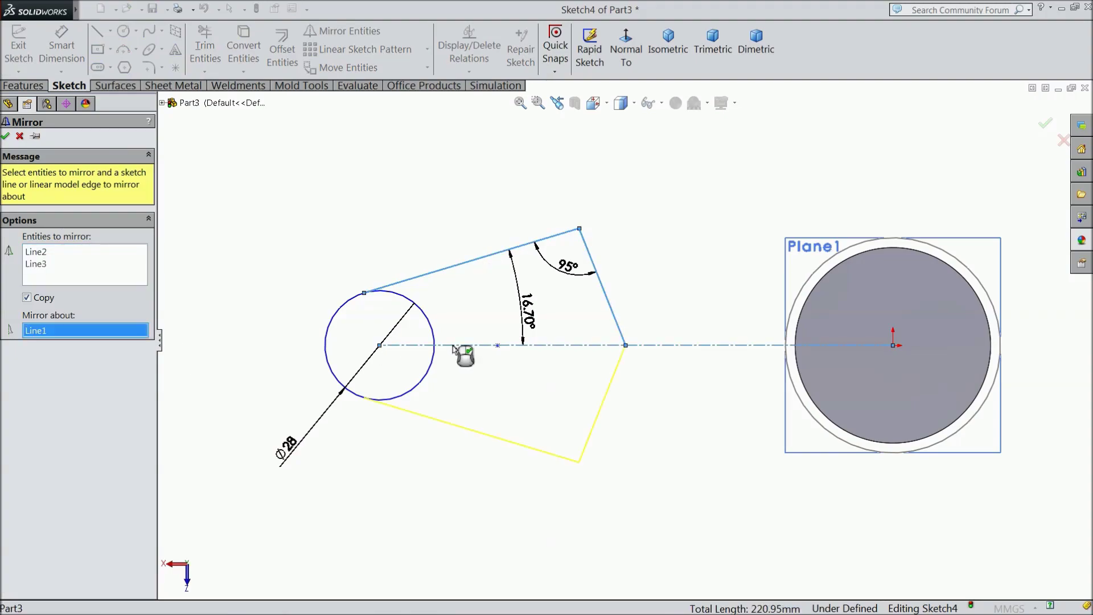
left_click(7, 136)
key("f")
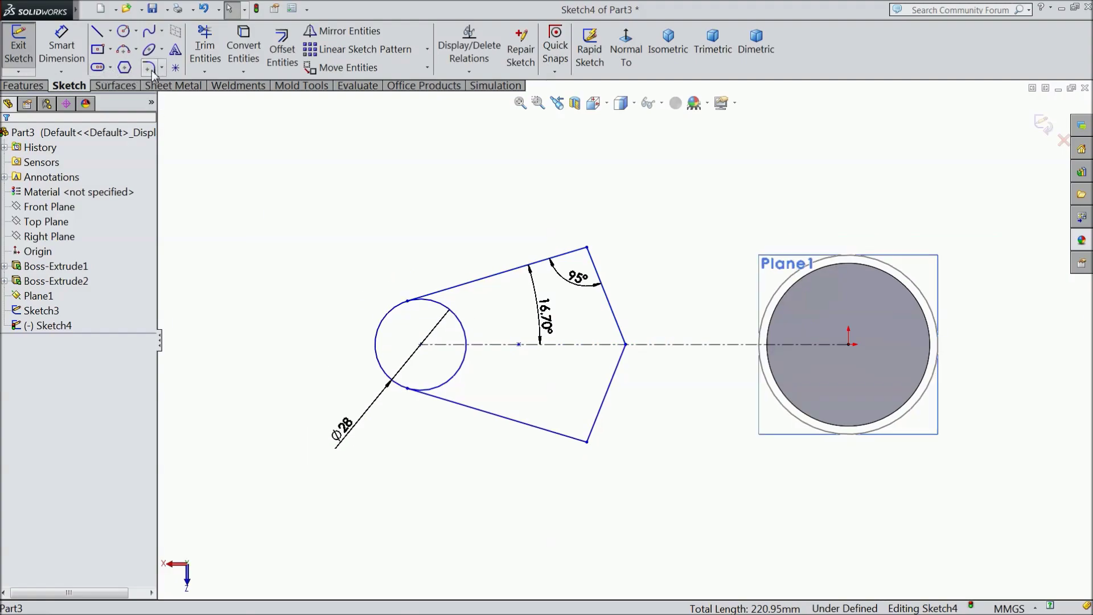
Round the top, right-hand and bottom profile corners with 14 mm sketch fillets.
left_click(148, 68)
type("14")
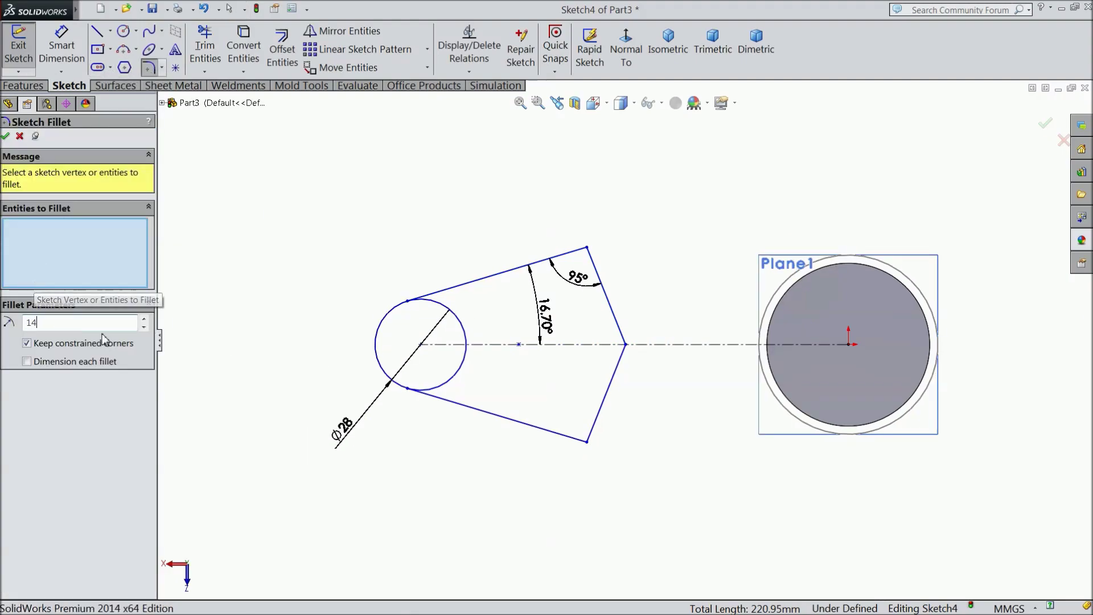
left_click(588, 251)
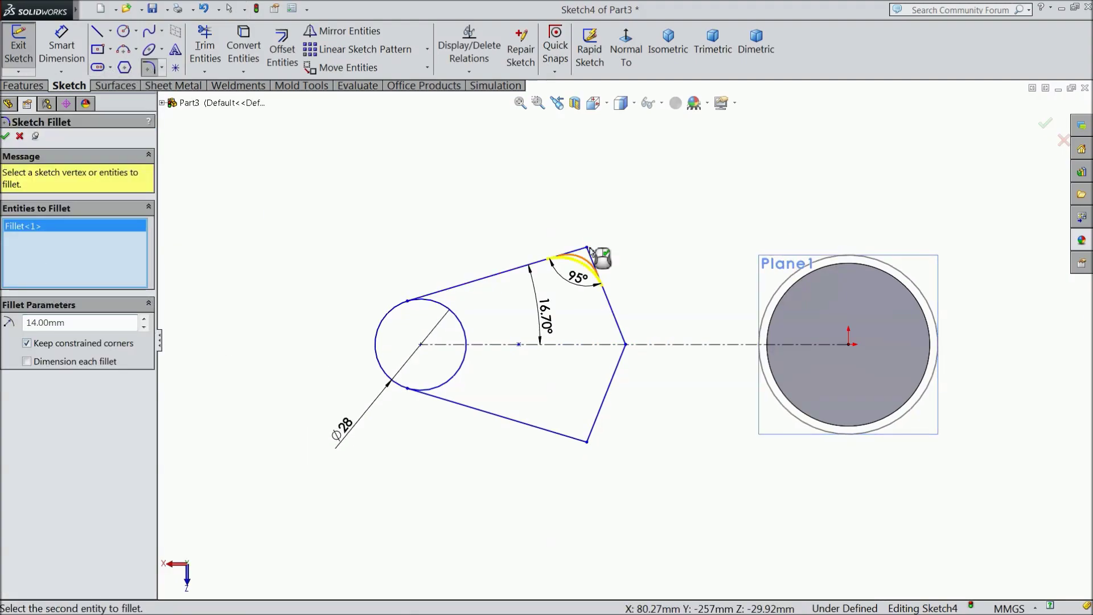
left_click(624, 345)
left_click(587, 442)
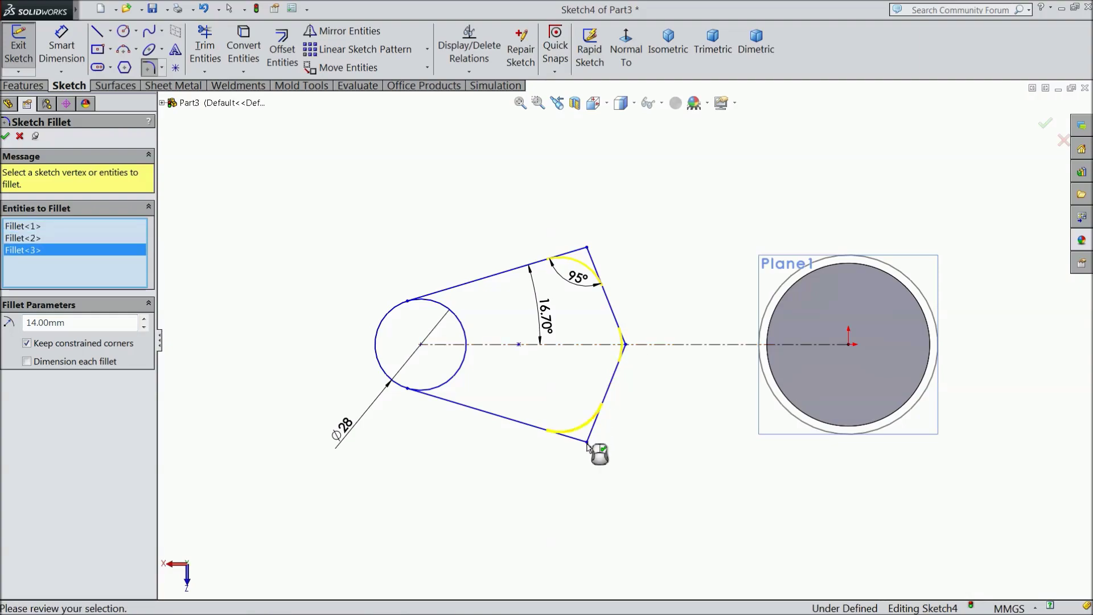
left_click(7, 137)
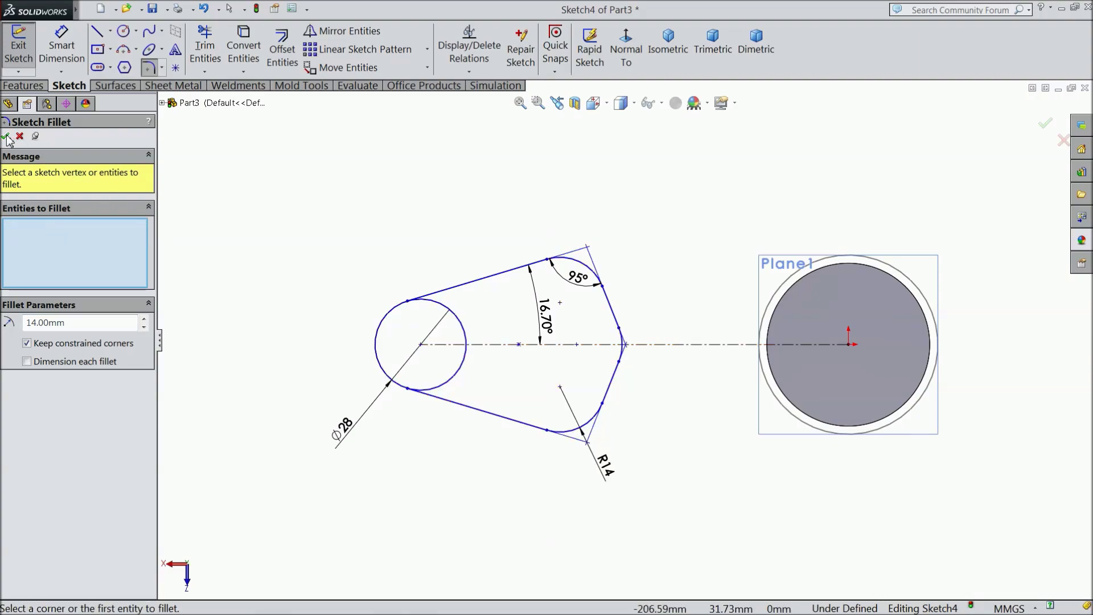
Dimension centerline points 26 mm apart and the circle centre 26.03 mm from its neighbour.
left_click(61, 46)
scroll(623, 341, "up", 3)
scroll(725, 478, "down", 3)
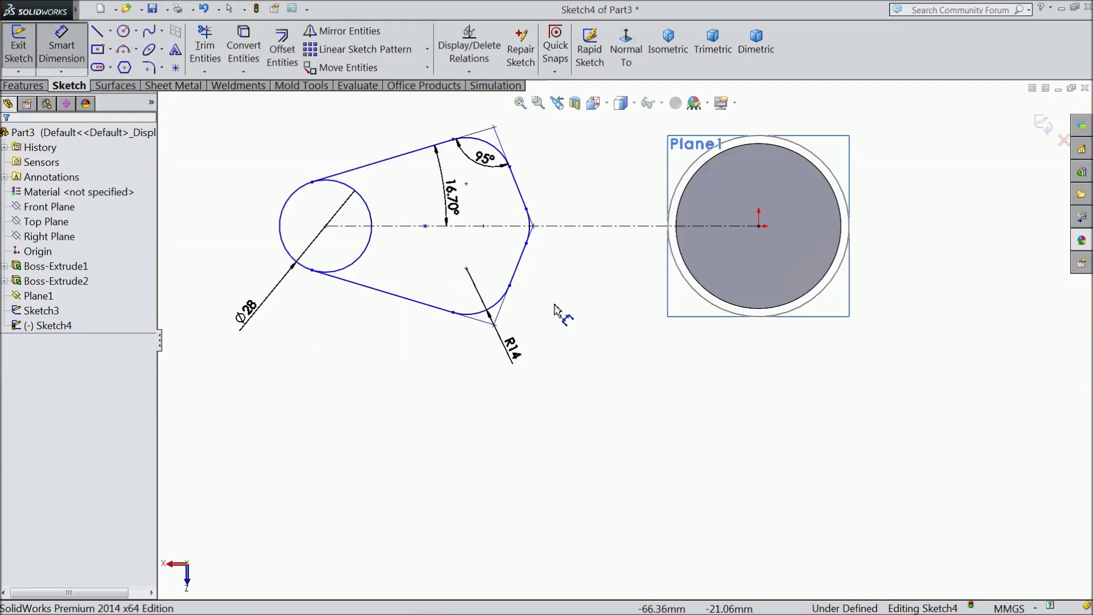
left_click(425, 227)
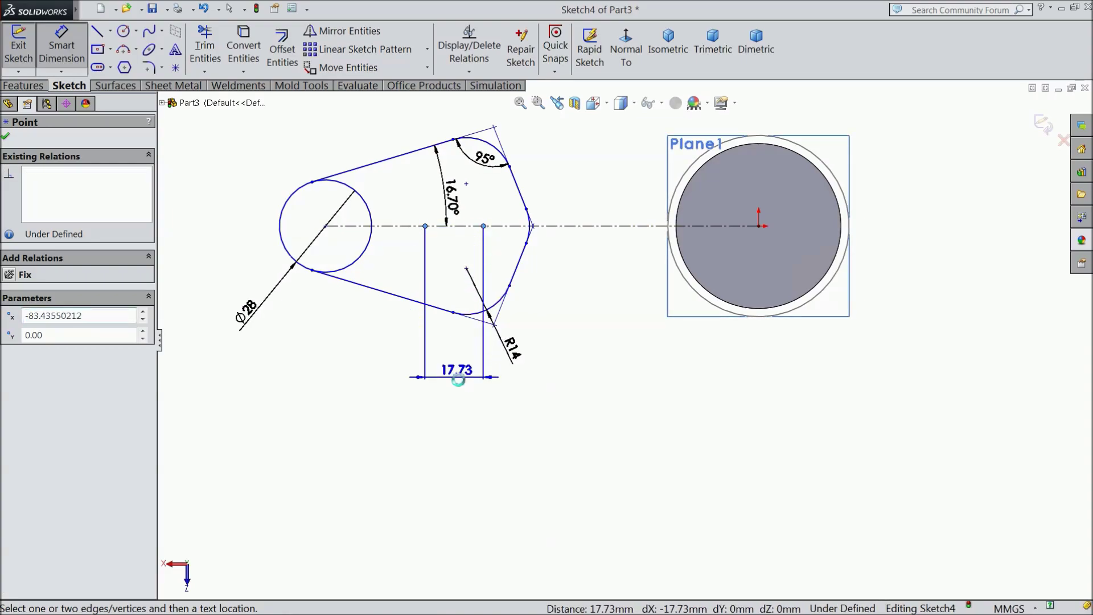
left_click(457, 376)
type("26")
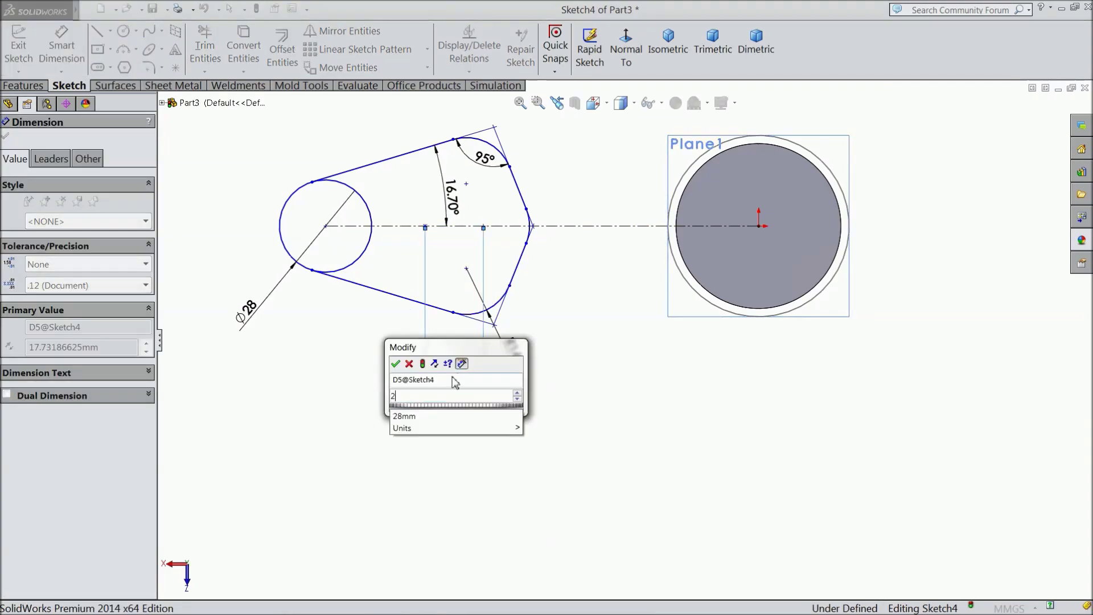
left_click(396, 365)
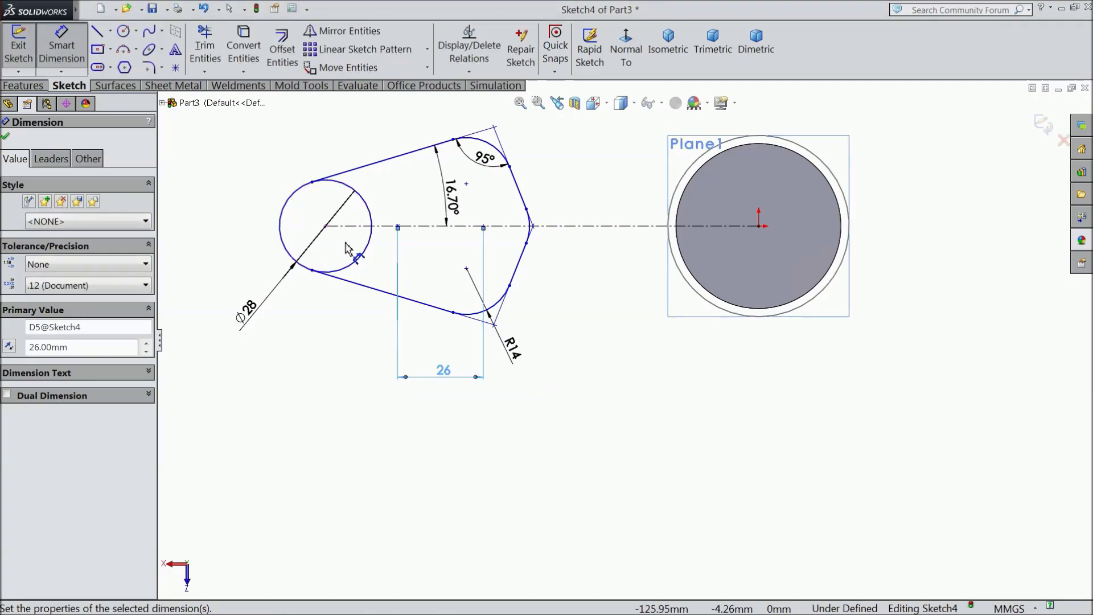
left_click(326, 227)
left_click(397, 226)
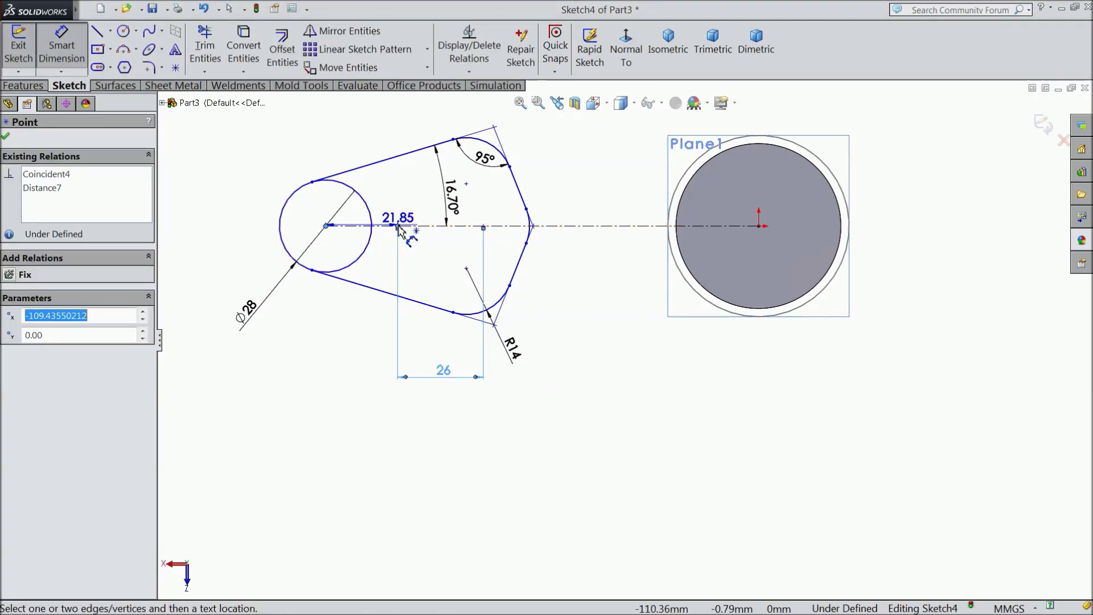
left_click(354, 340)
type("26")
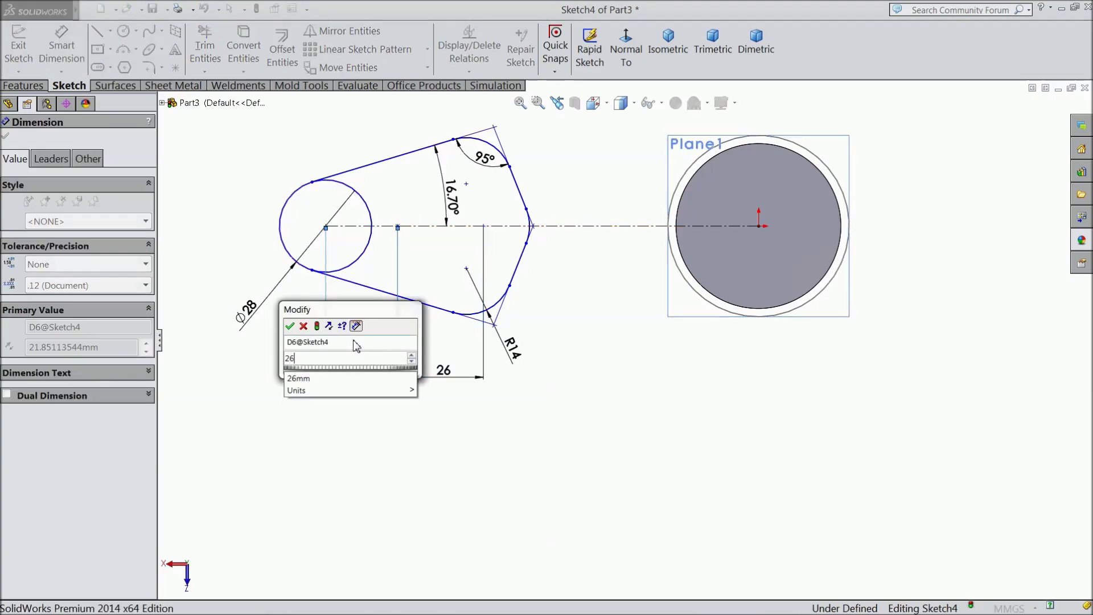
type(".03")
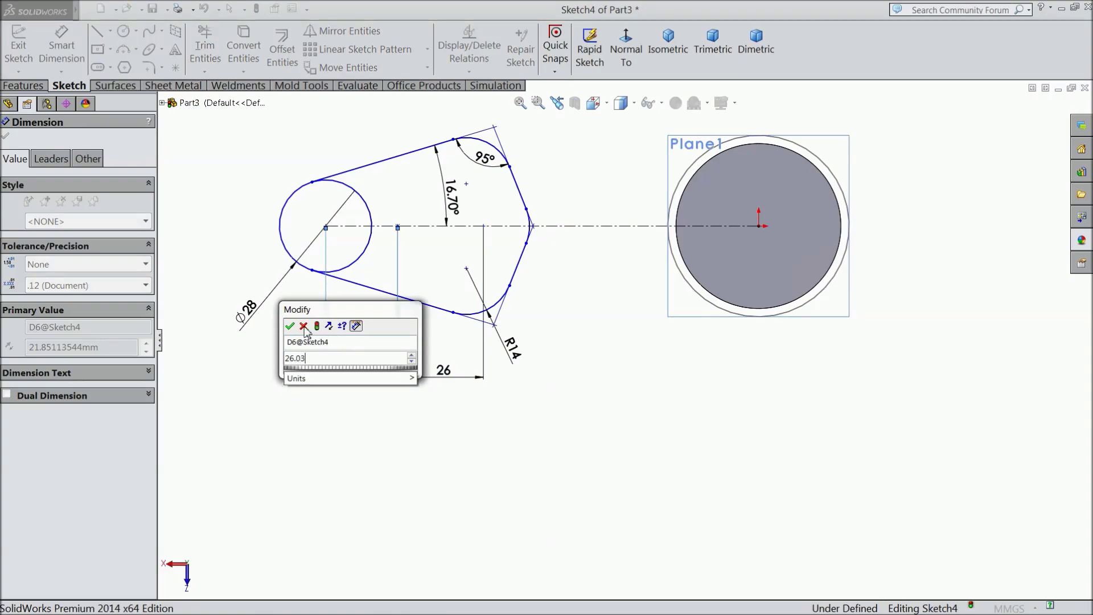
key("Return")
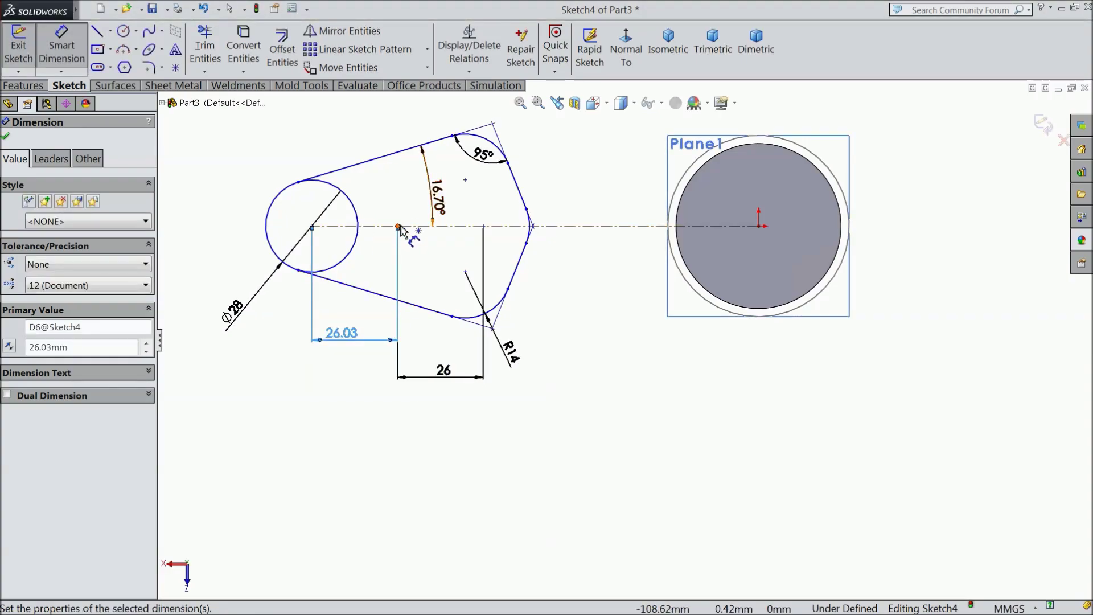
Add the 85 mm distance from the centerline point to the origin and reposition the 95° label.
left_click(398, 227)
left_click(759, 227)
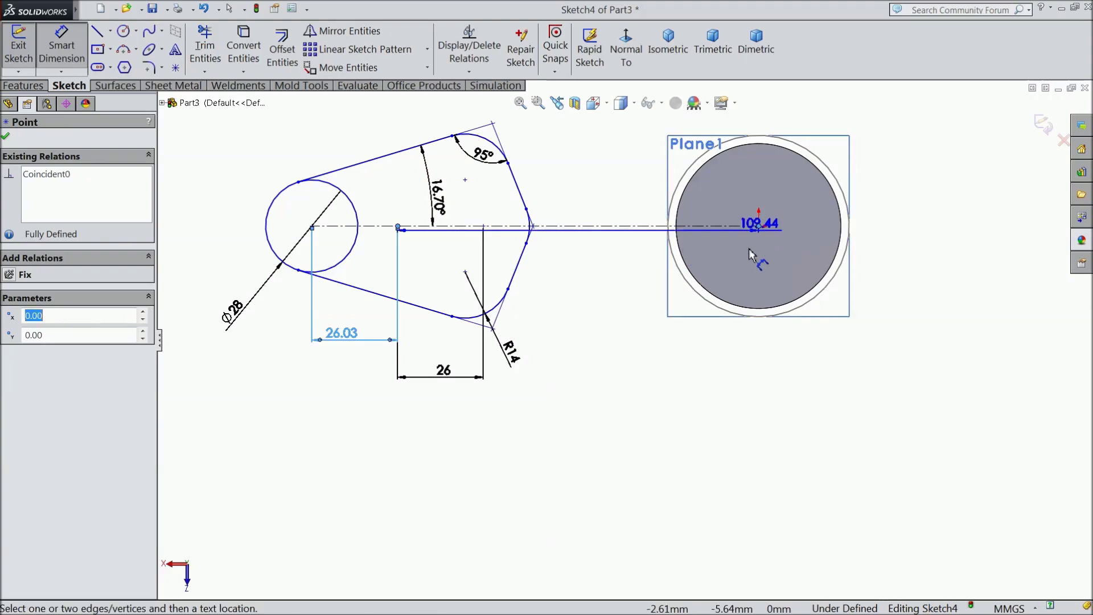
left_click(587, 443)
type("85")
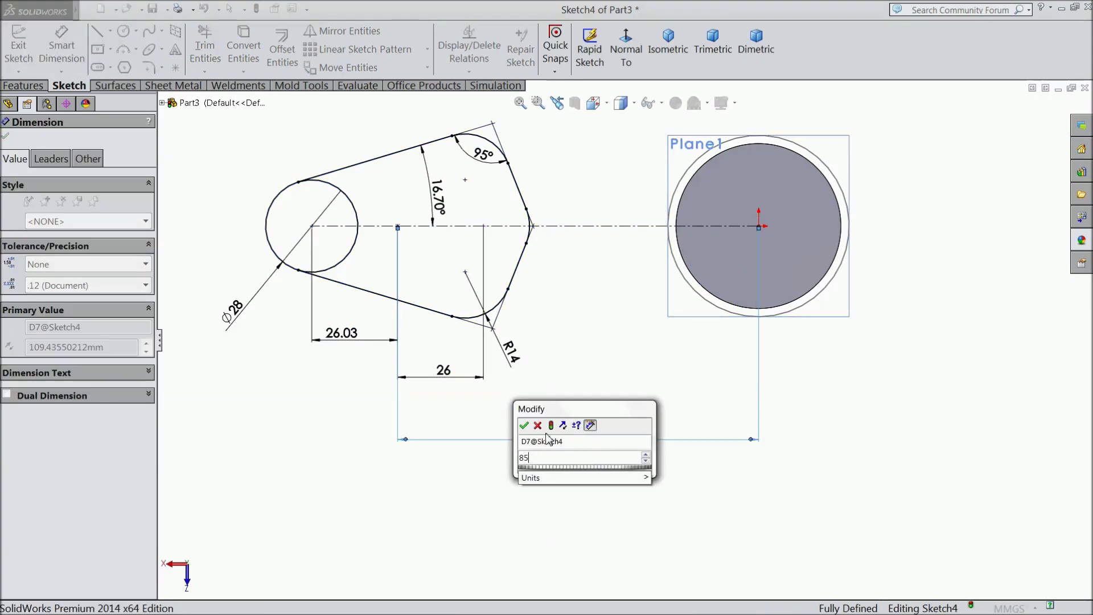
key("Return")
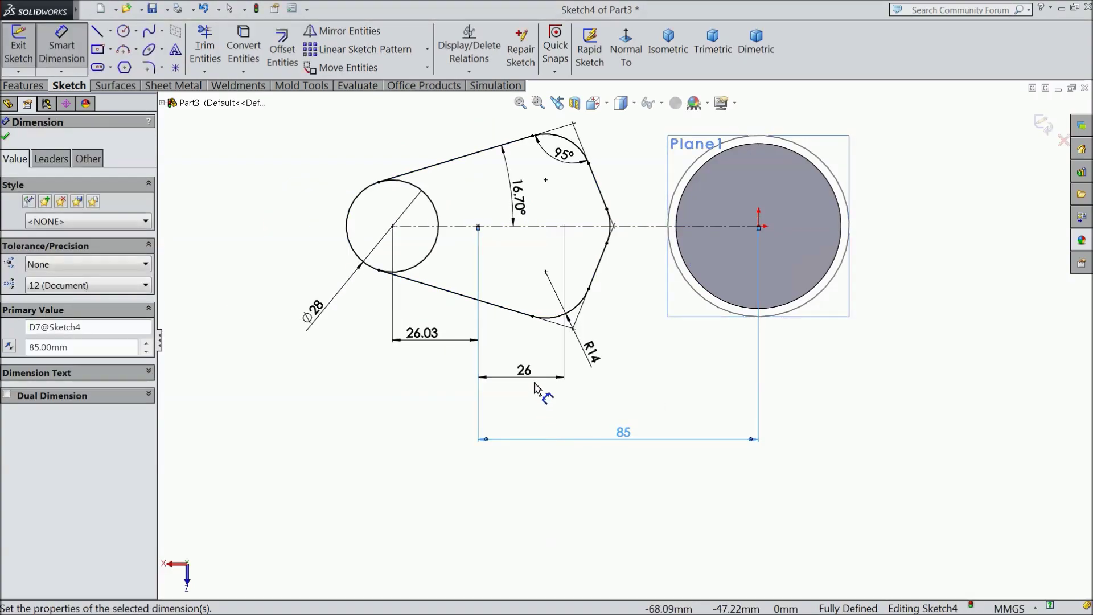
scroll(567, 277, "up", 1)
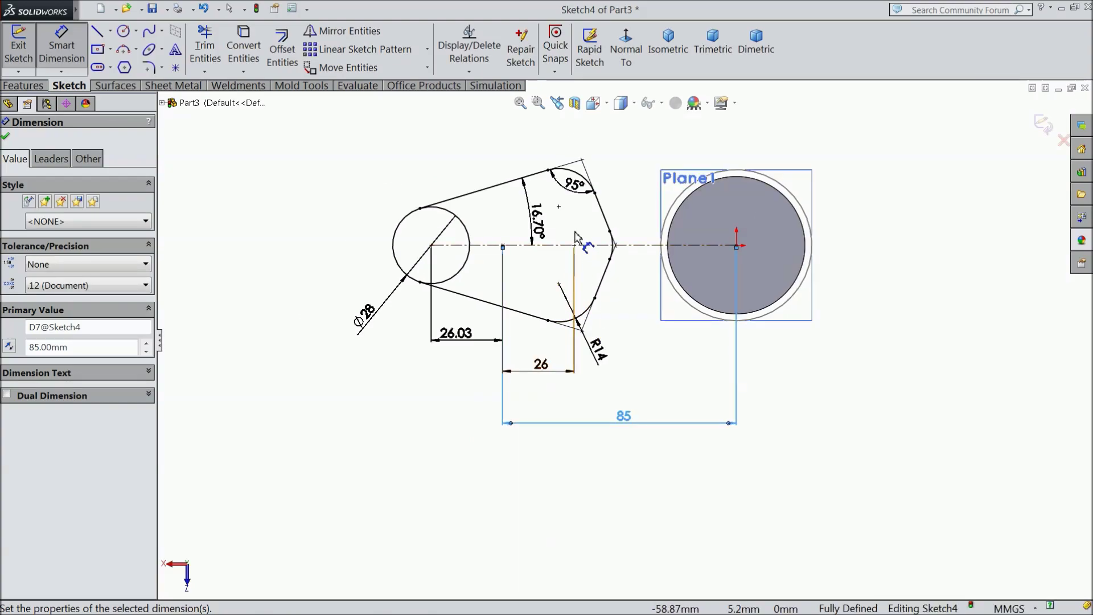
left_click_drag(571, 193, 564, 199)
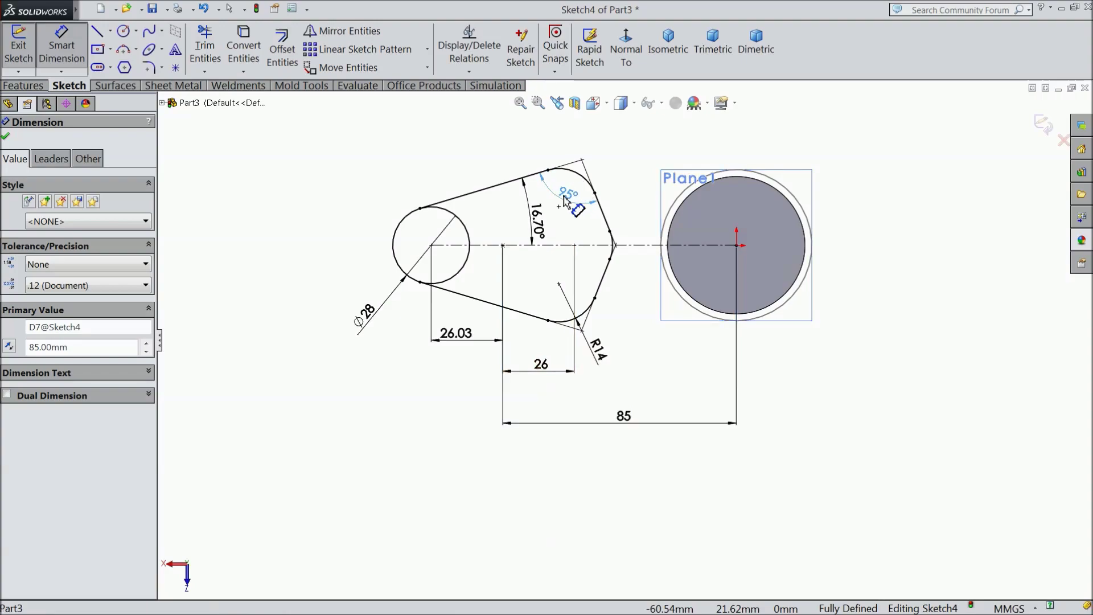
Trim away the inner arc of Sketch4's 28 mm circle.
left_click(7, 137)
left_click(205, 45)
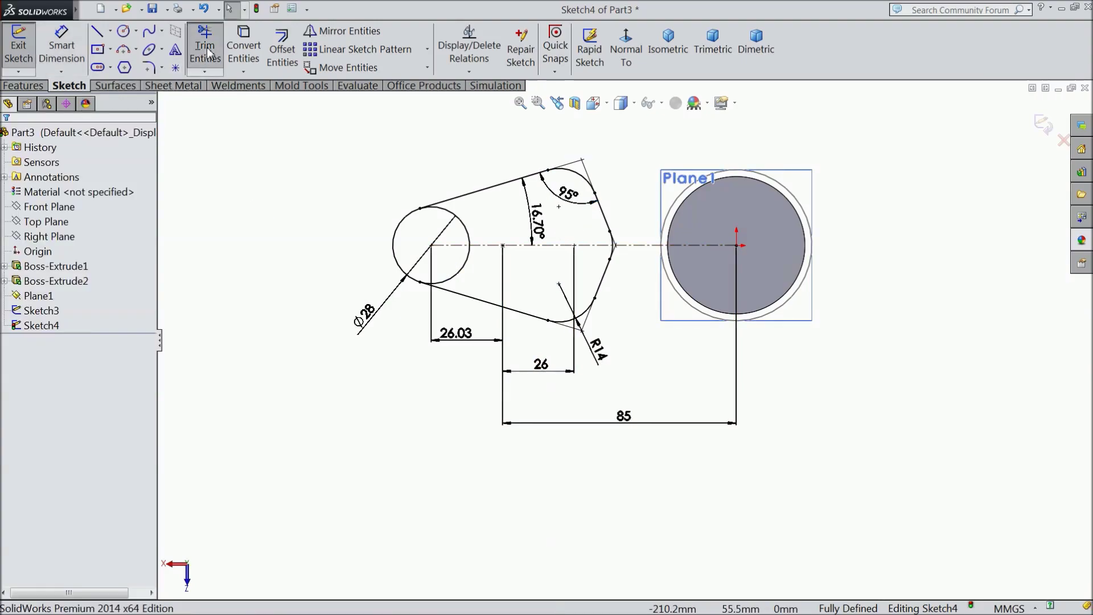
left_click(457, 271)
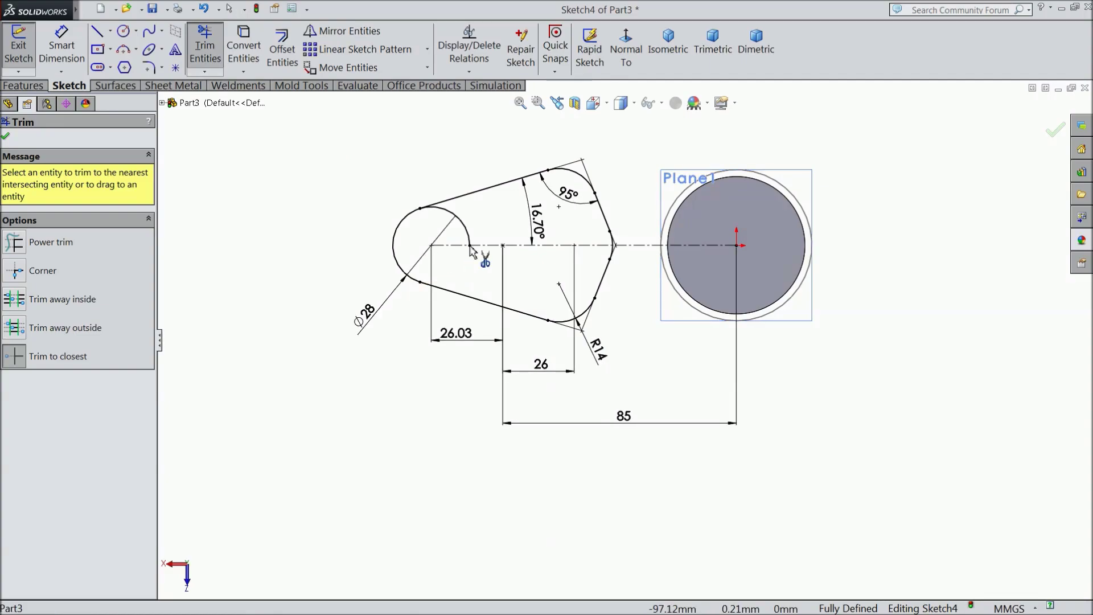
left_click(6, 138)
Exit Sketch4 keeping its changes and orbit the view to show the cylinder.
scroll(505, 305, "up", 1)
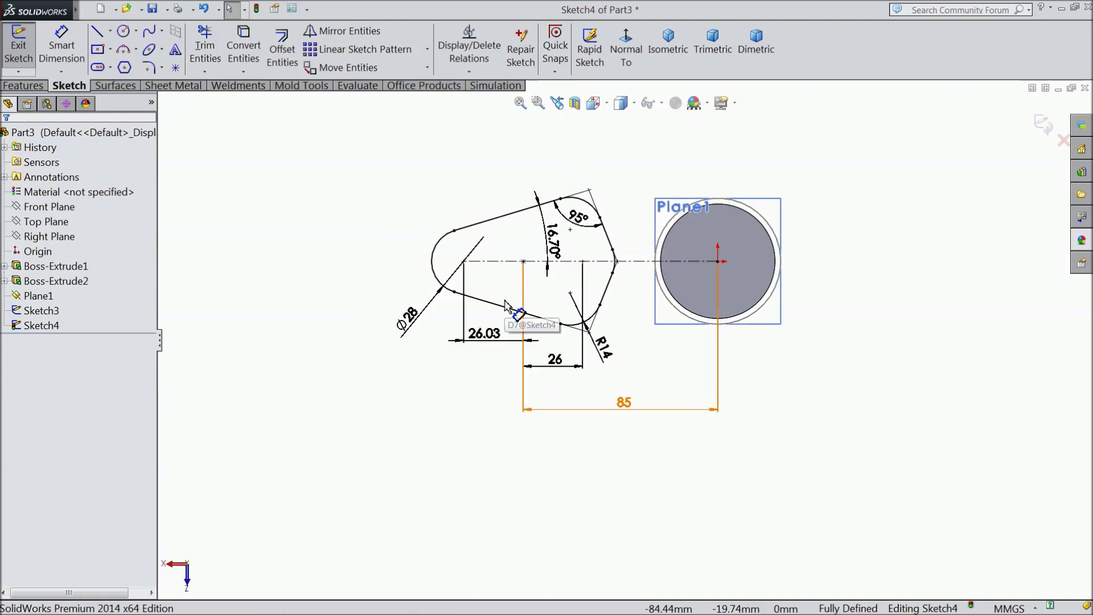
left_click(1042, 125)
mouse_move(598, 217)
middle_mouse_down()
mouse_move(574, 322)
mouse_move(585, 378)
mouse_move(788, 302)
middle_mouse_up()
Start a new sketch on Front Plane and view it Normal To.
left_click(50, 209)
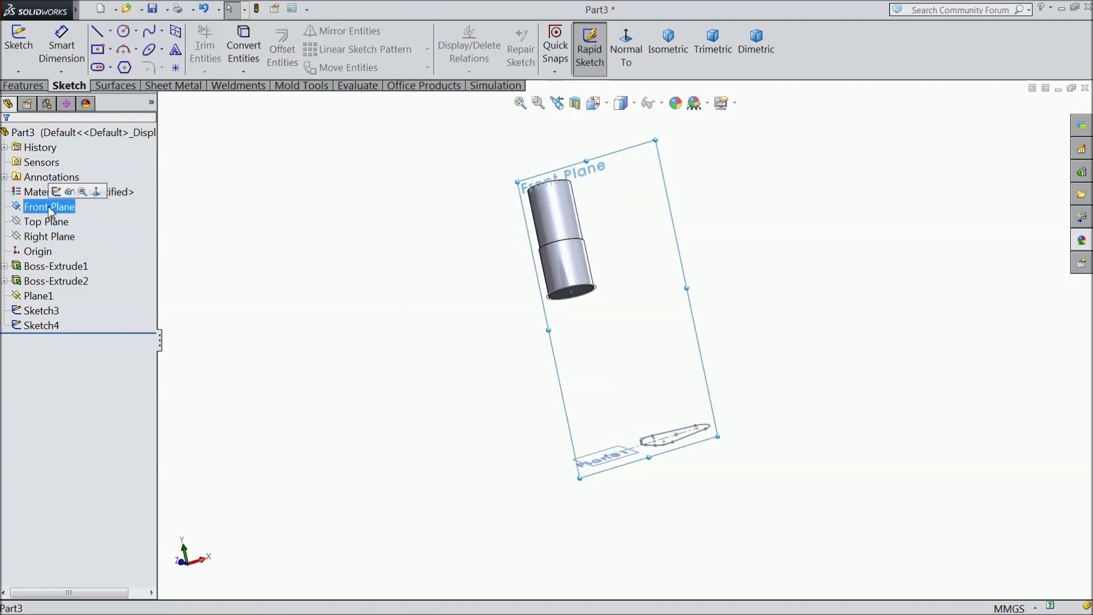
left_click(56, 192)
left_click(625, 52)
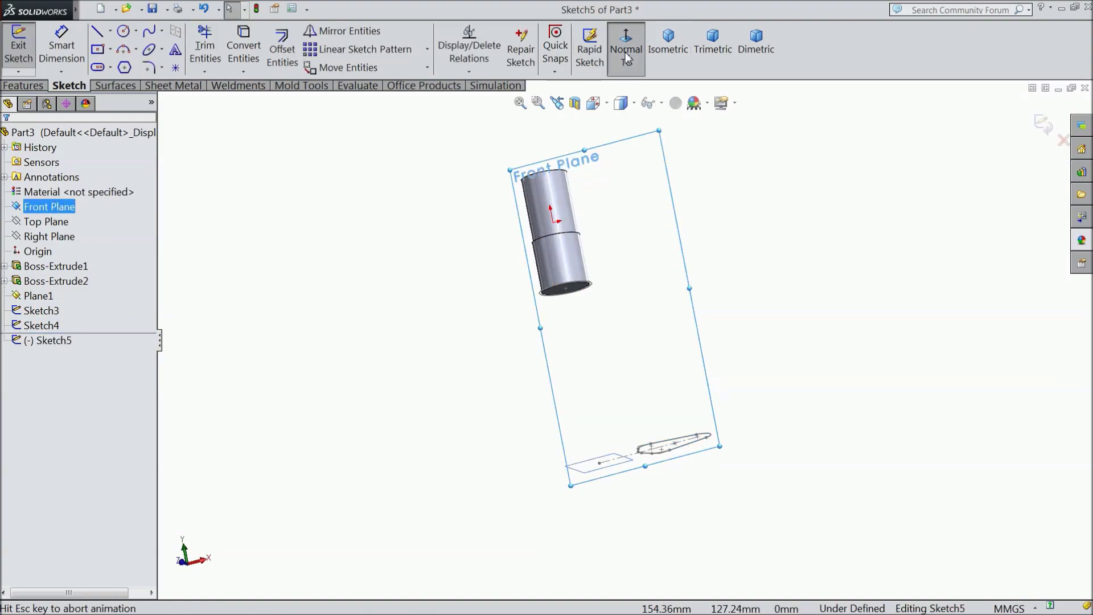
scroll(645, 428, "down", 2)
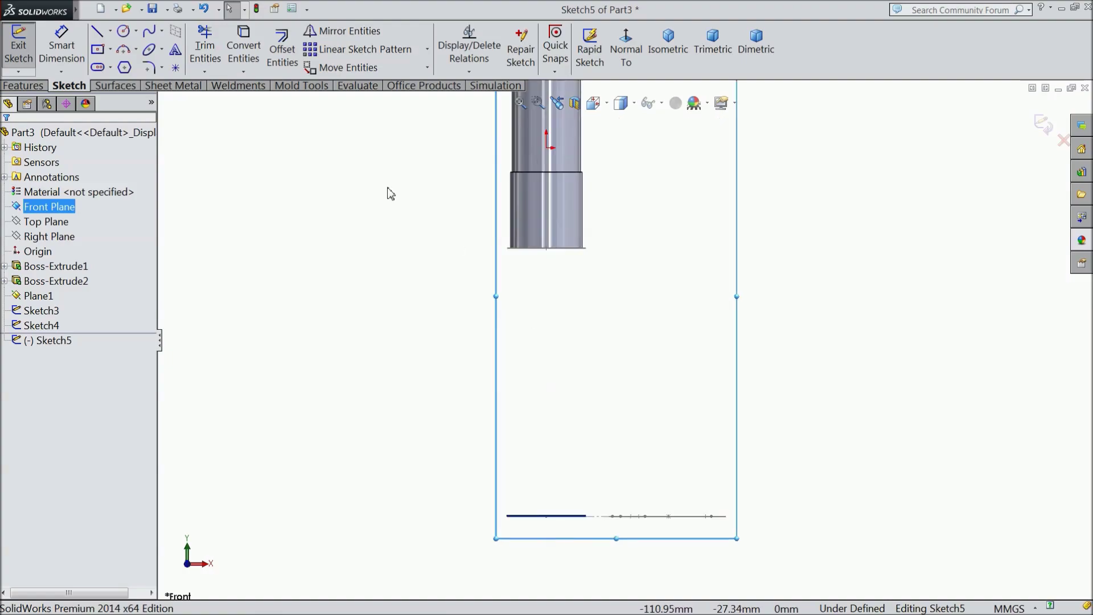
Draw a vertical line from the origin down to the lower profile and make it construction geometry.
left_click(98, 33)
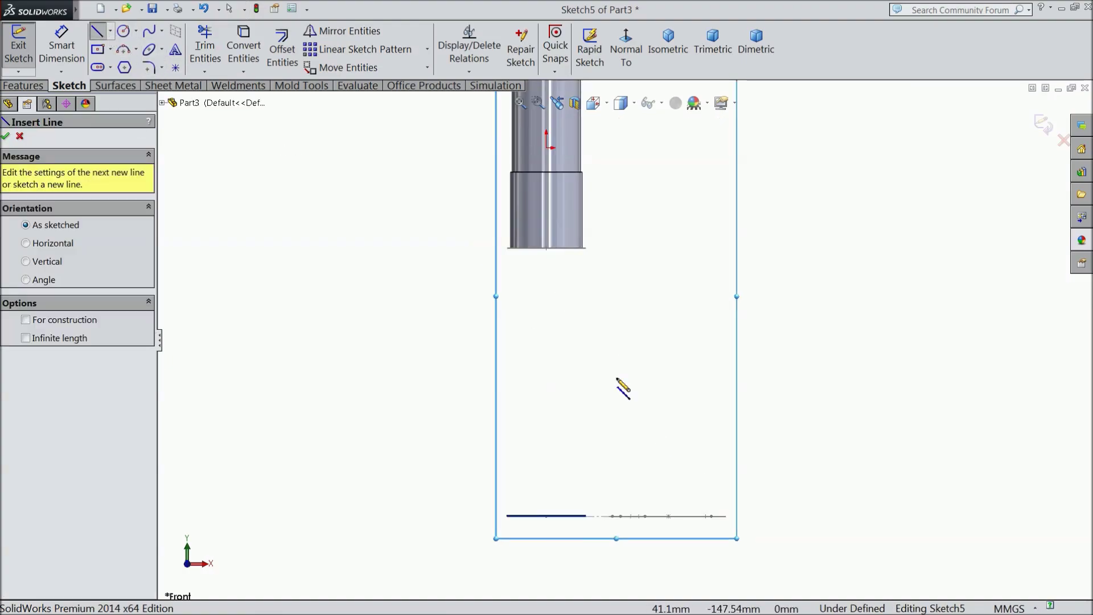
left_click(546, 147)
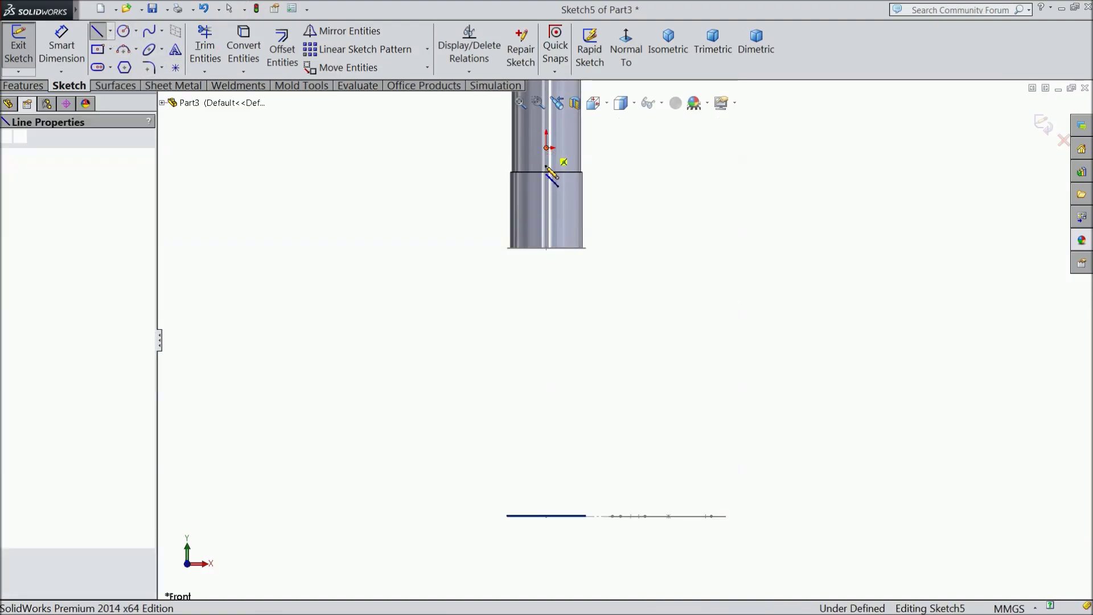
left_click(546, 516)
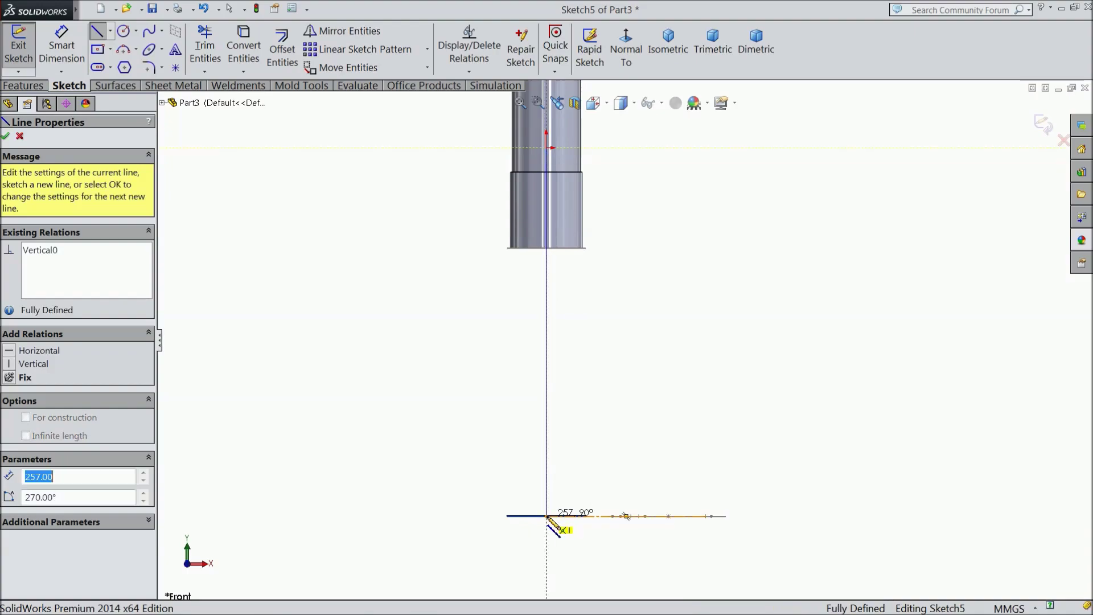
right_click(474, 437)
left_click(499, 121)
key("Escape")
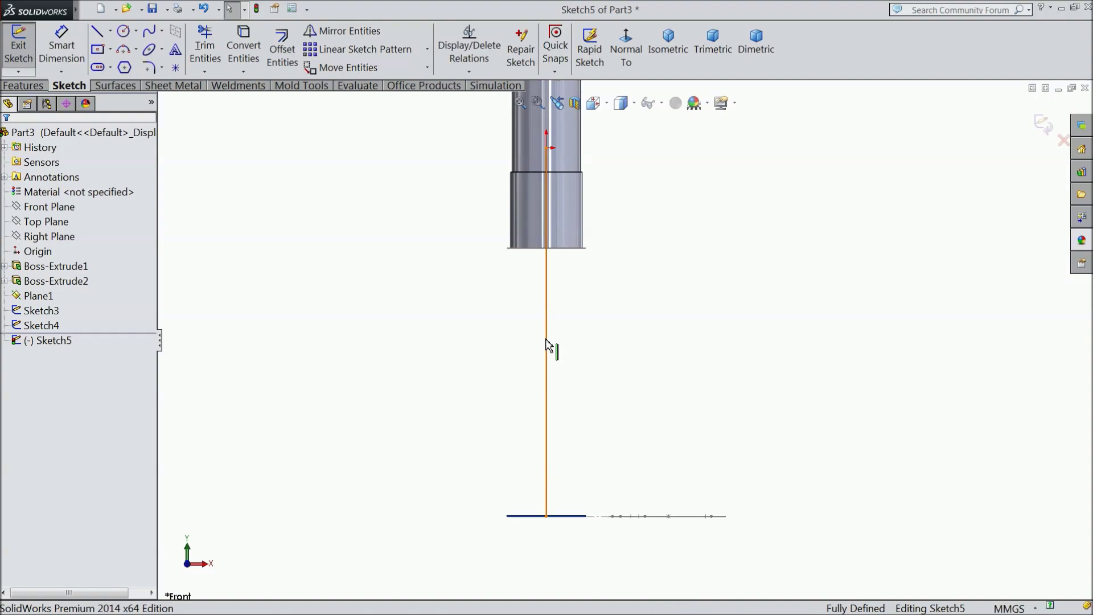
left_click(547, 344)
left_click(591, 304)
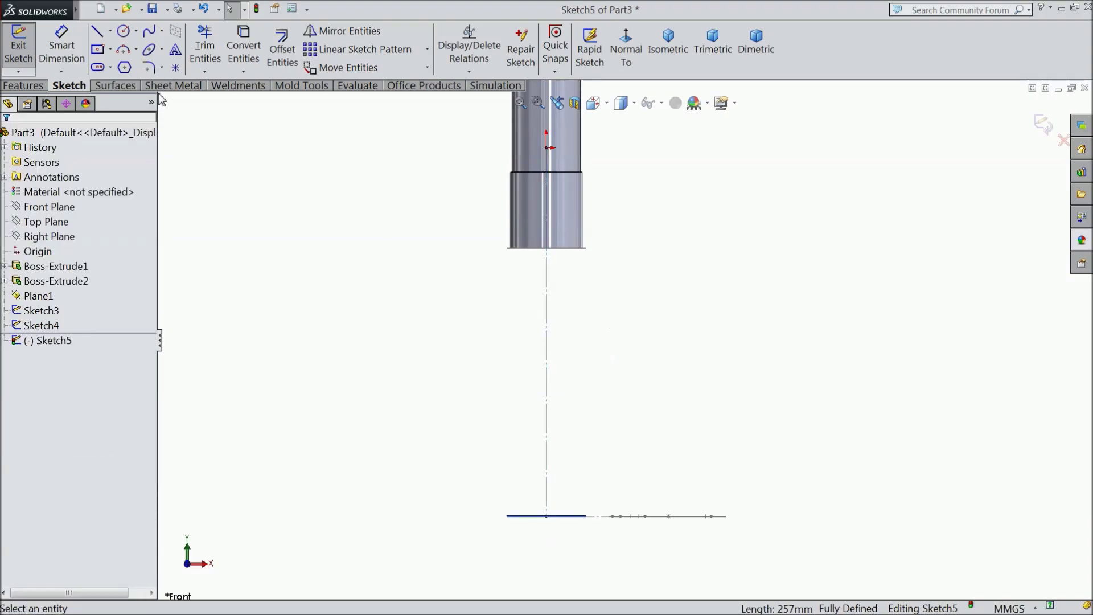
Draw a short vertical drop from the shank's bottom corner, then two tangent arcs ending on the lower profile.
key("l")
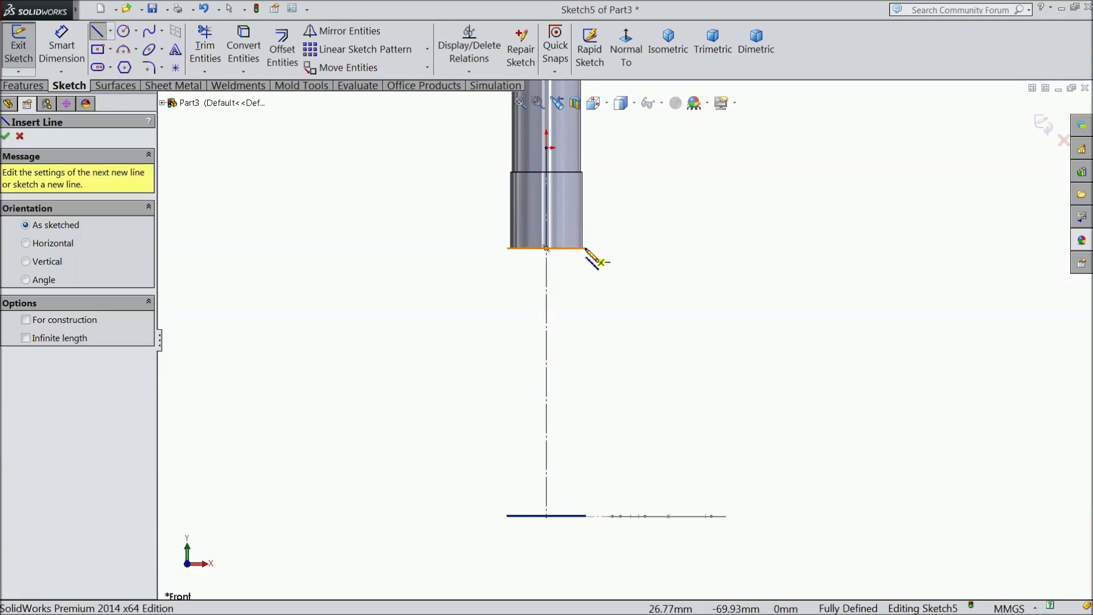
left_click(586, 249)
left_click(586, 287)
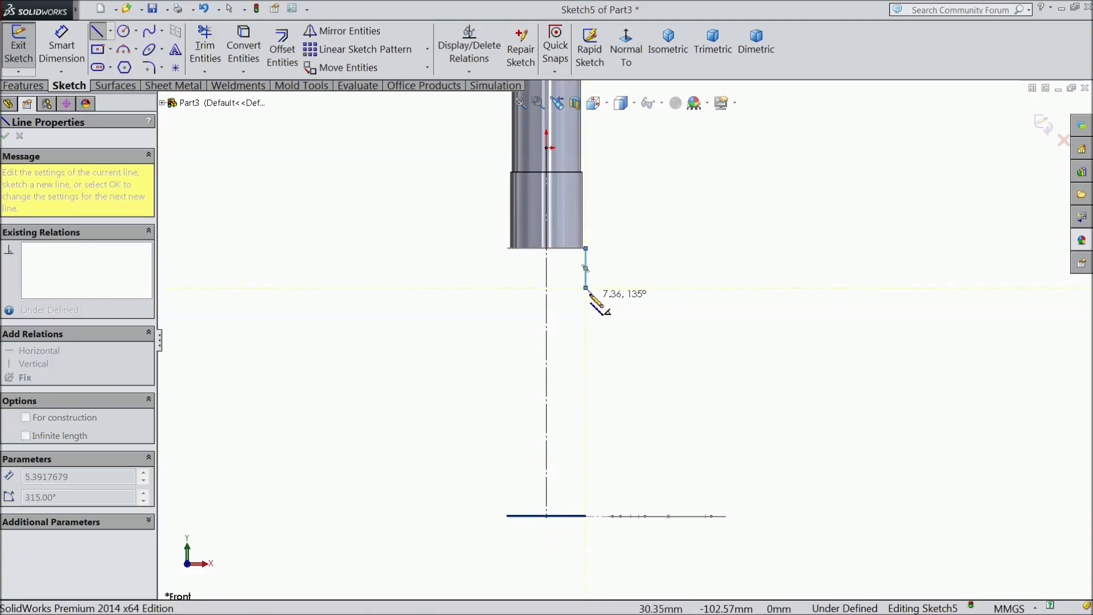
left_click(674, 402)
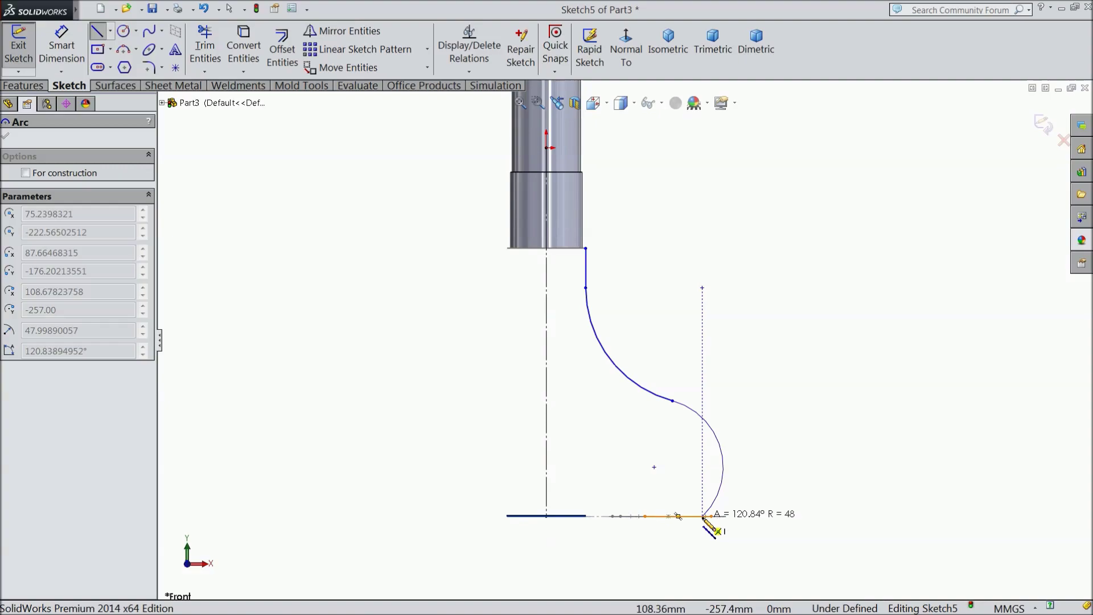
left_click(704, 518)
right_click(763, 420)
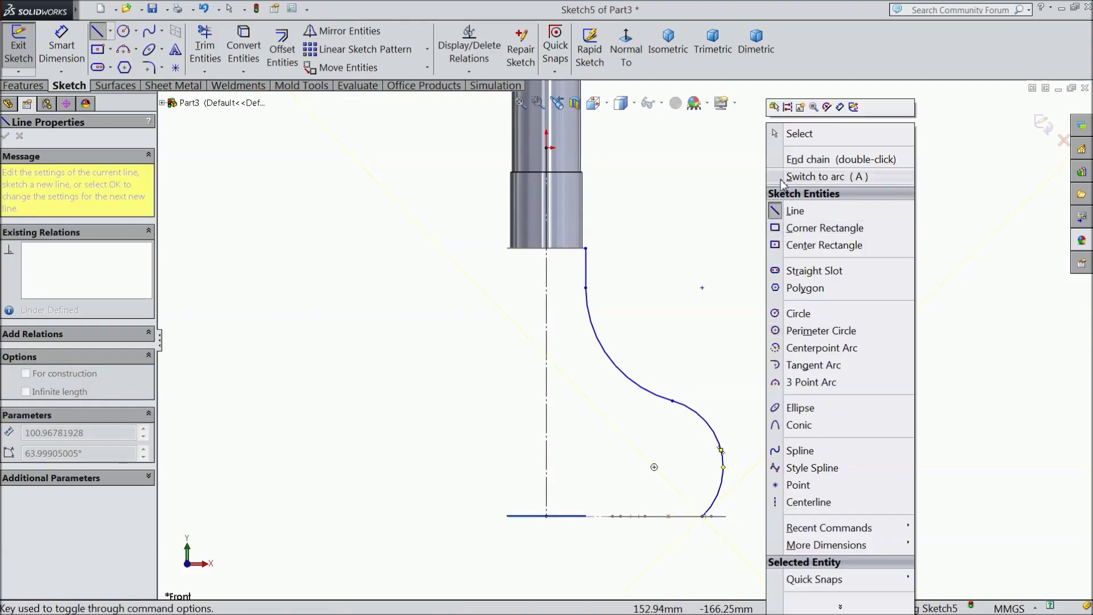
left_click(800, 135)
scroll(781, 305, "up", 2)
scroll(683, 493, "down", 2)
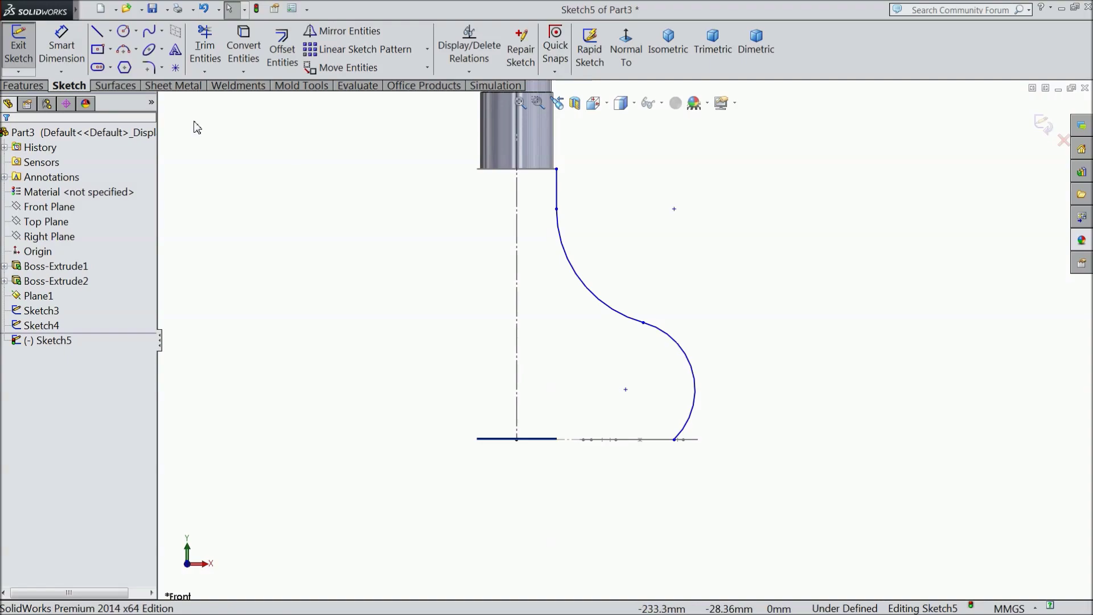
Dimension the short vertical line to 21 and its offset from the centerline to 27.50.
left_click(561, 191)
left_click(414, 196)
type("21")
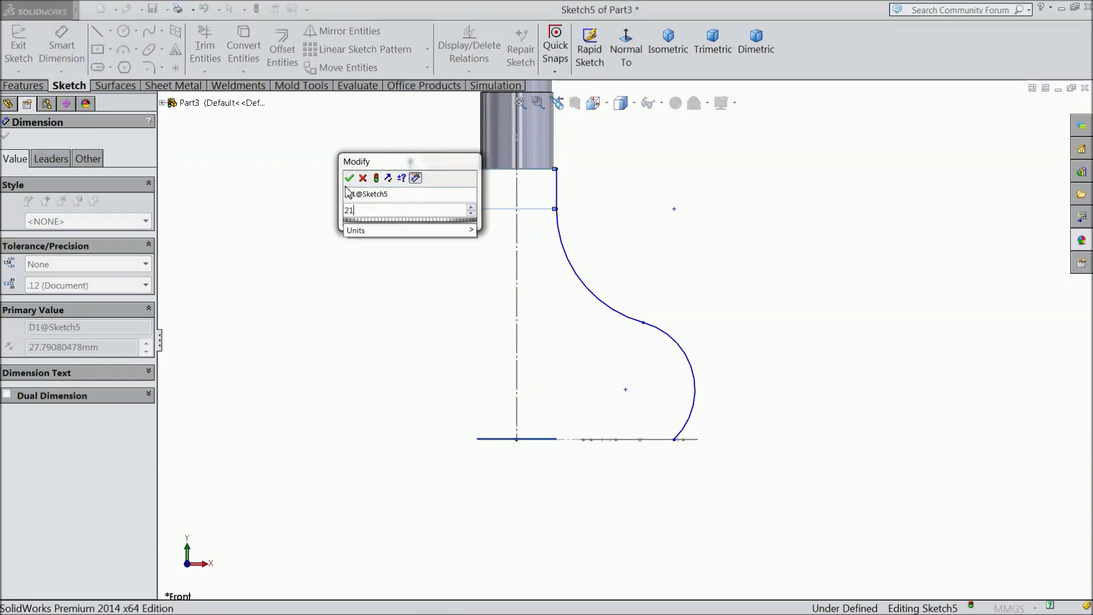
left_click(349, 177)
left_click(558, 185)
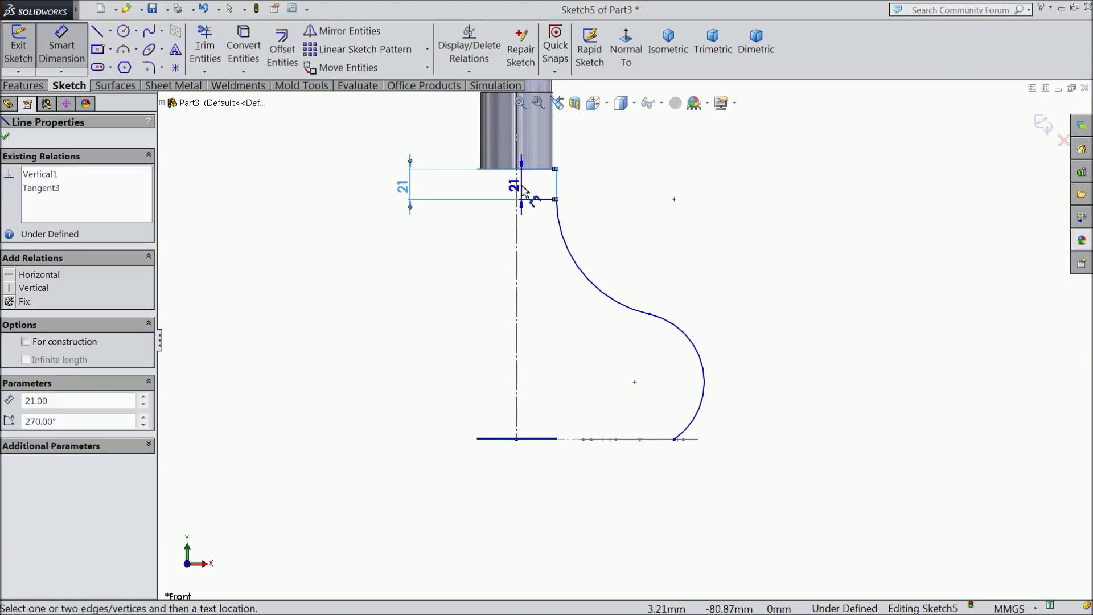
left_click(532, 251)
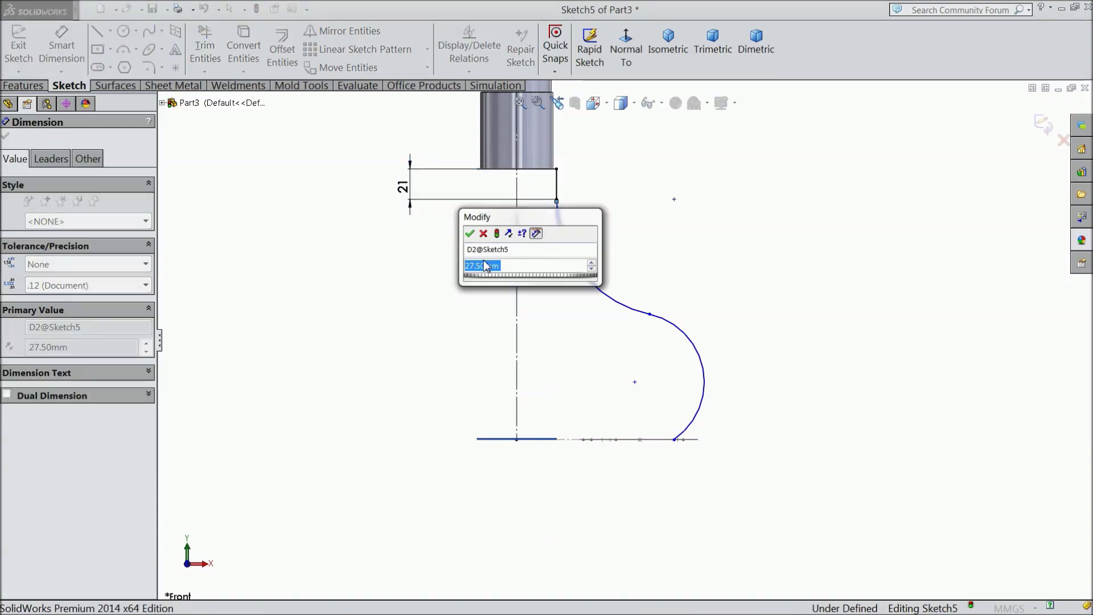
left_click(470, 233)
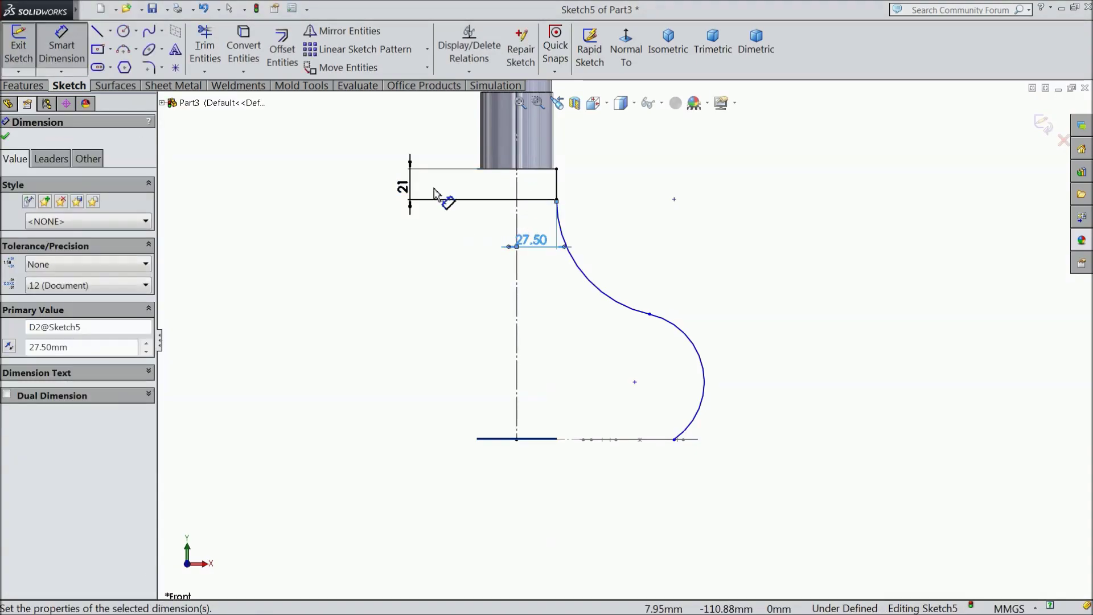
Draw a horizontal centerline from the top of the curve.
left_click(111, 33)
left_click(128, 67)
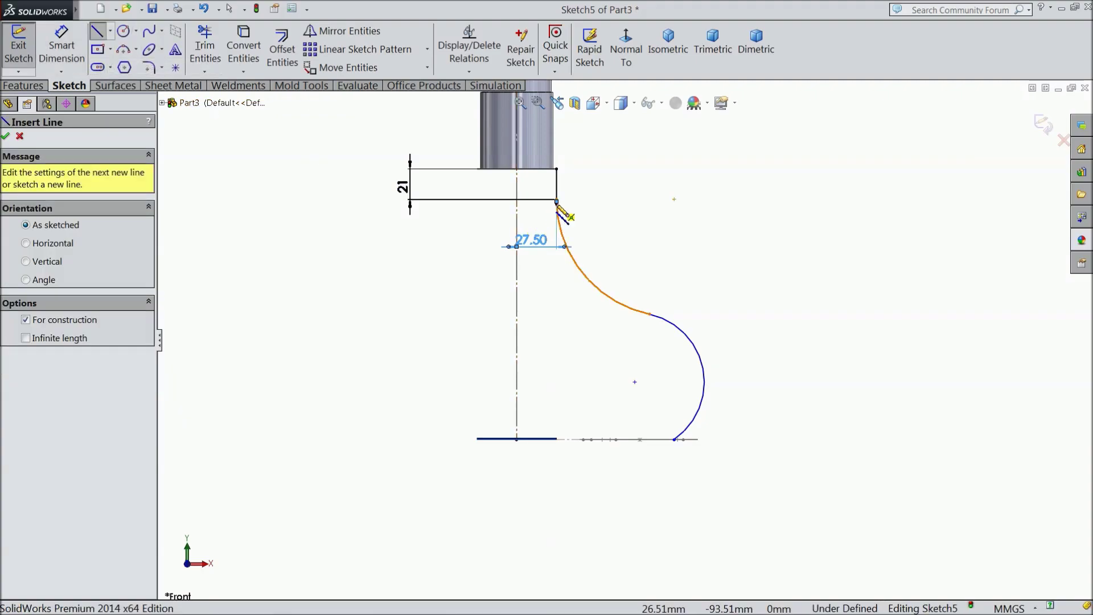
left_click(557, 200)
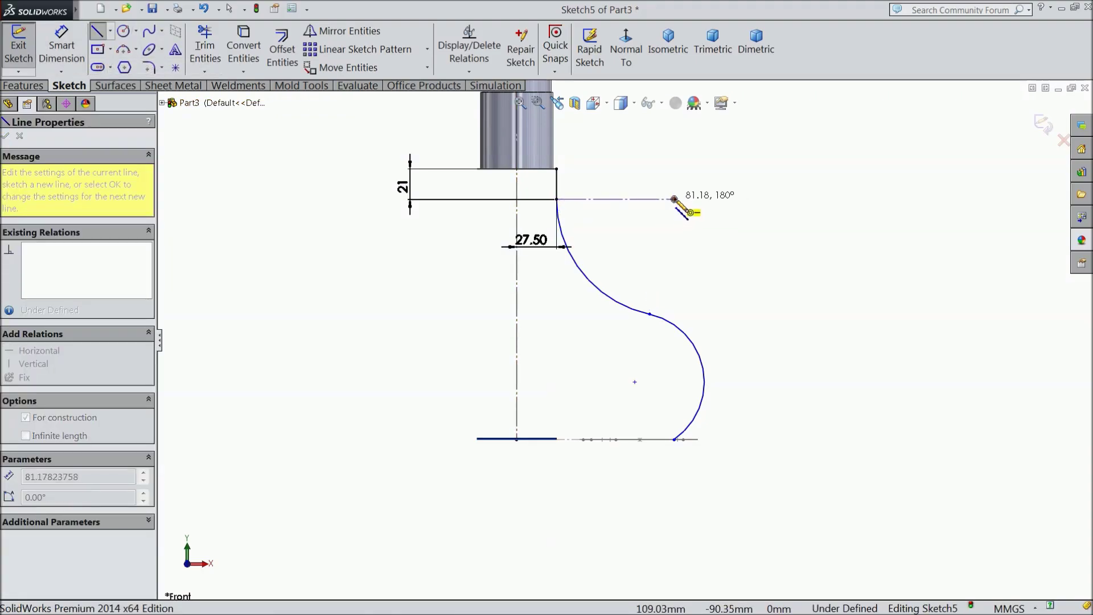
right_click(742, 194)
left_click(757, 125)
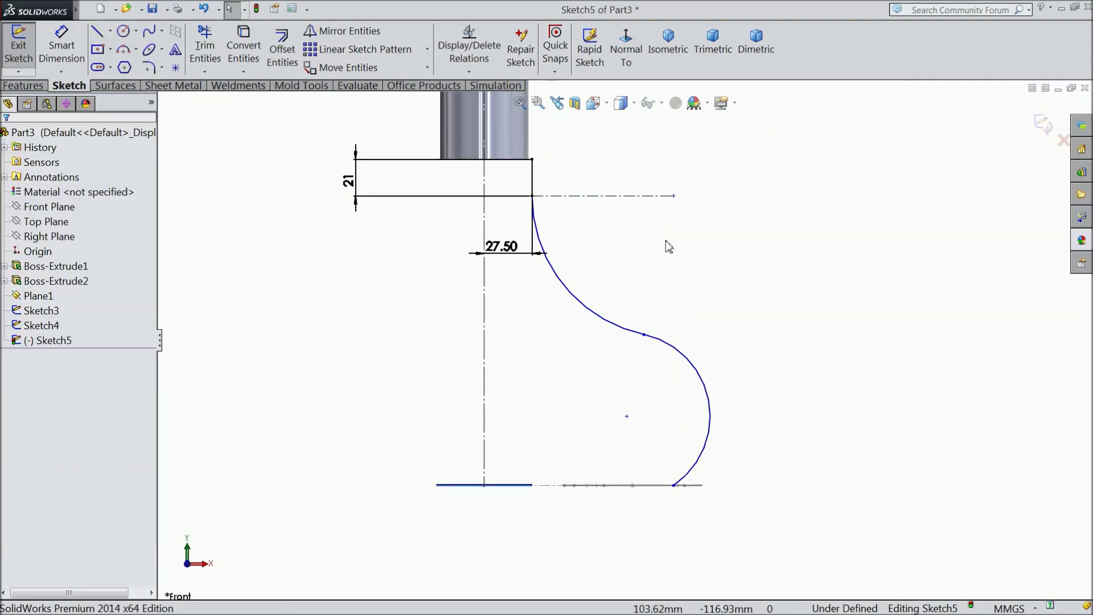
scroll(684, 221, "down", 2)
left_click(563, 323)
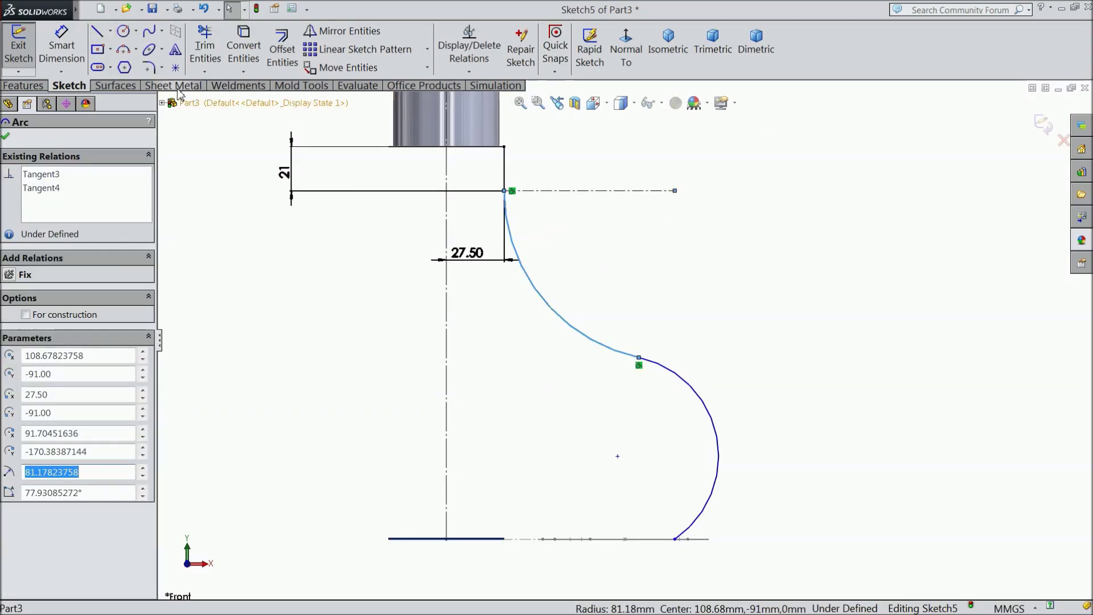
left_click(574, 192)
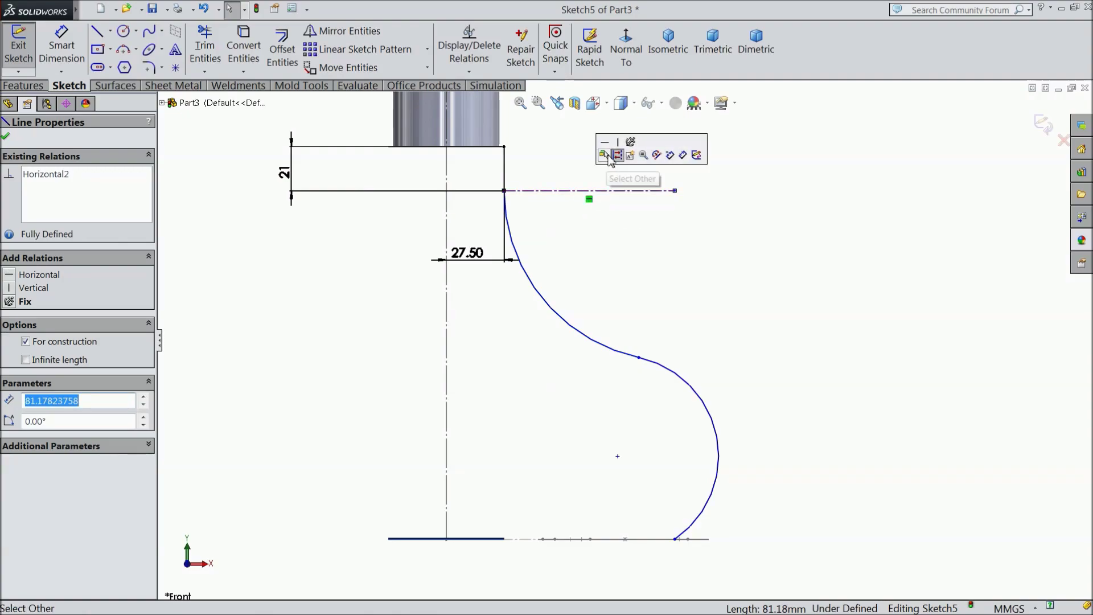
Dimension the horizontal construction line to 80 mm.
left_click(61, 46)
scroll(648, 230, "up", 1)
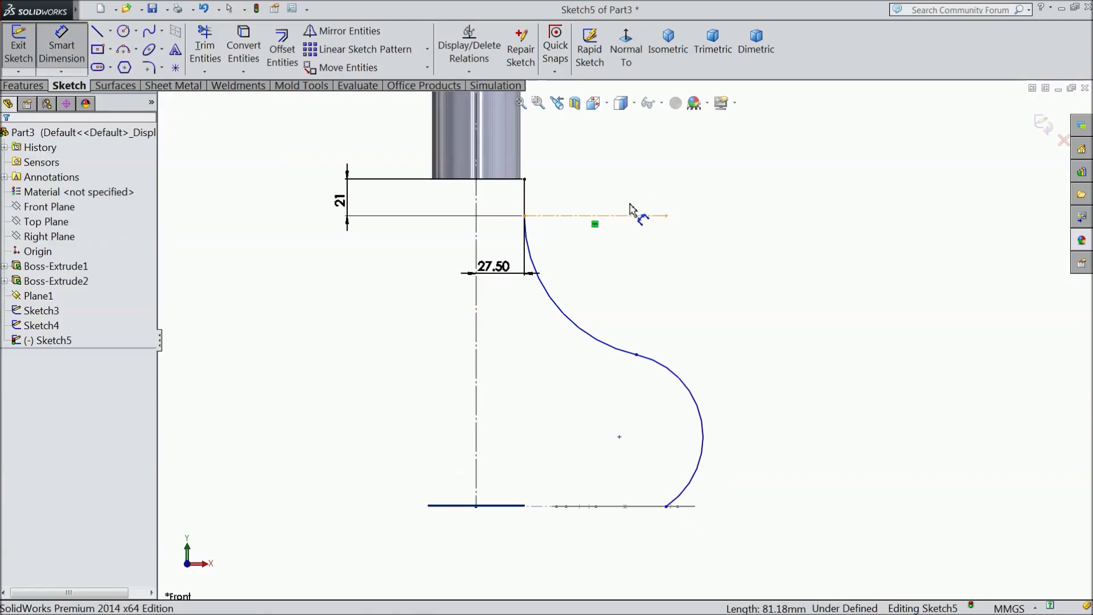
left_click(621, 219)
left_click(603, 168)
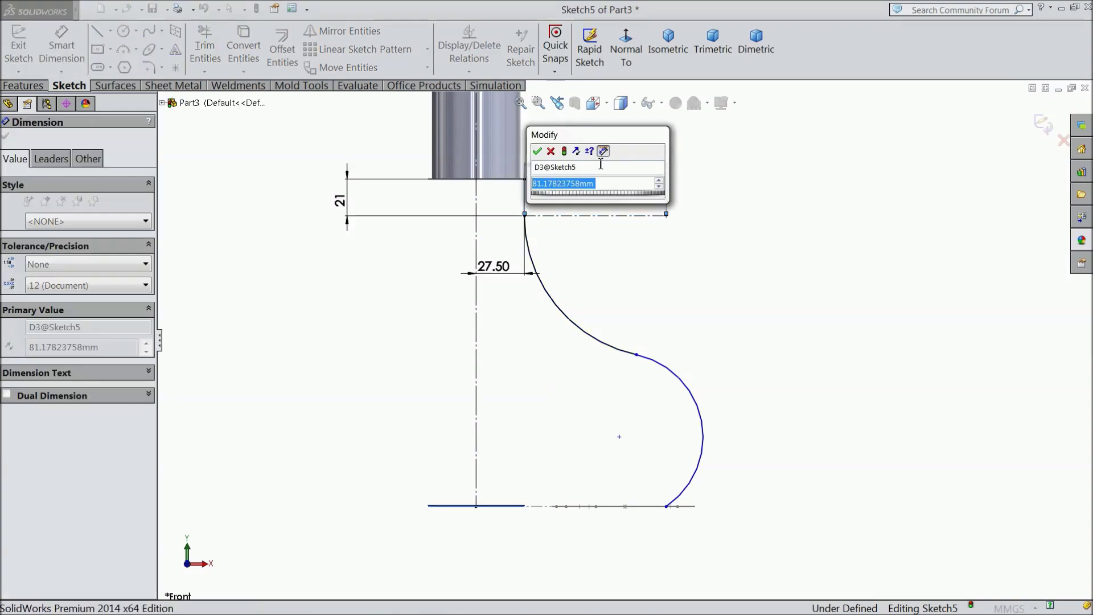
type("80")
key("Return")
scroll(618, 201, "down", 1)
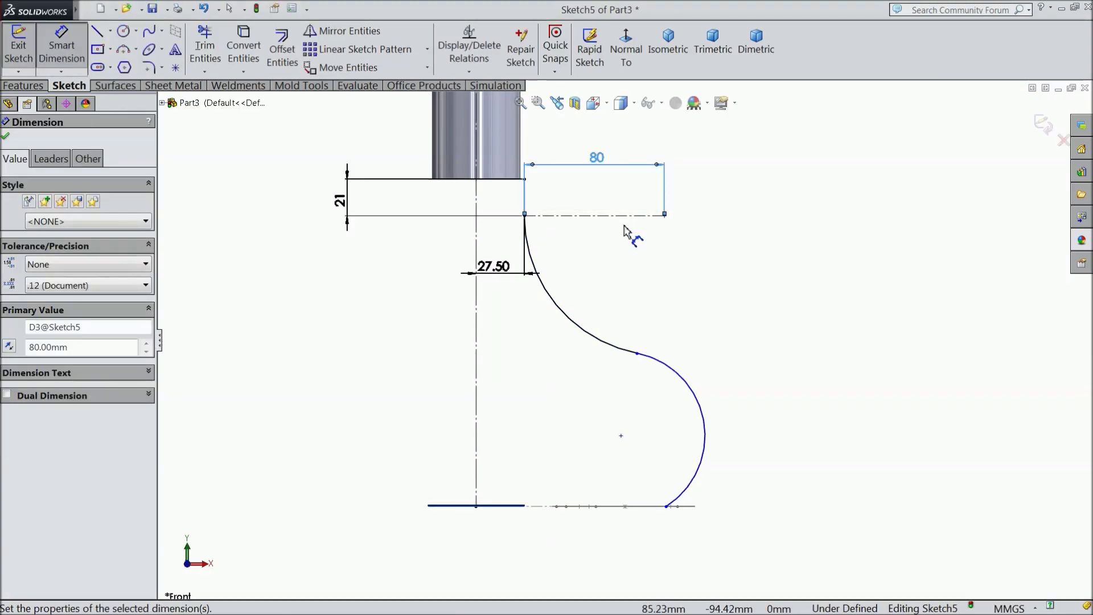
left_click(5, 136)
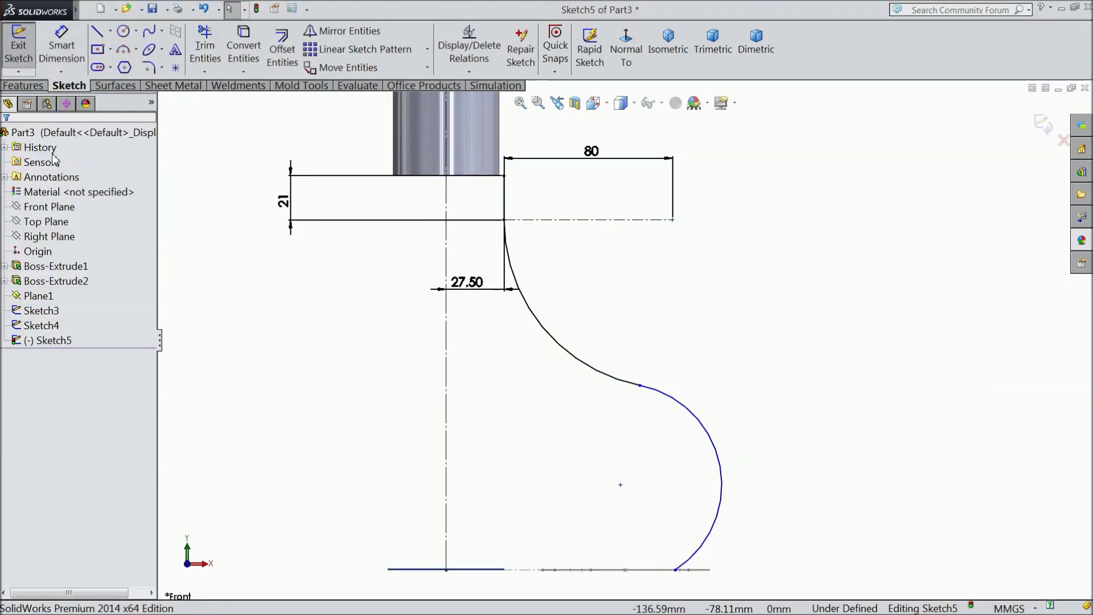
scroll(391, 281, "up", 2)
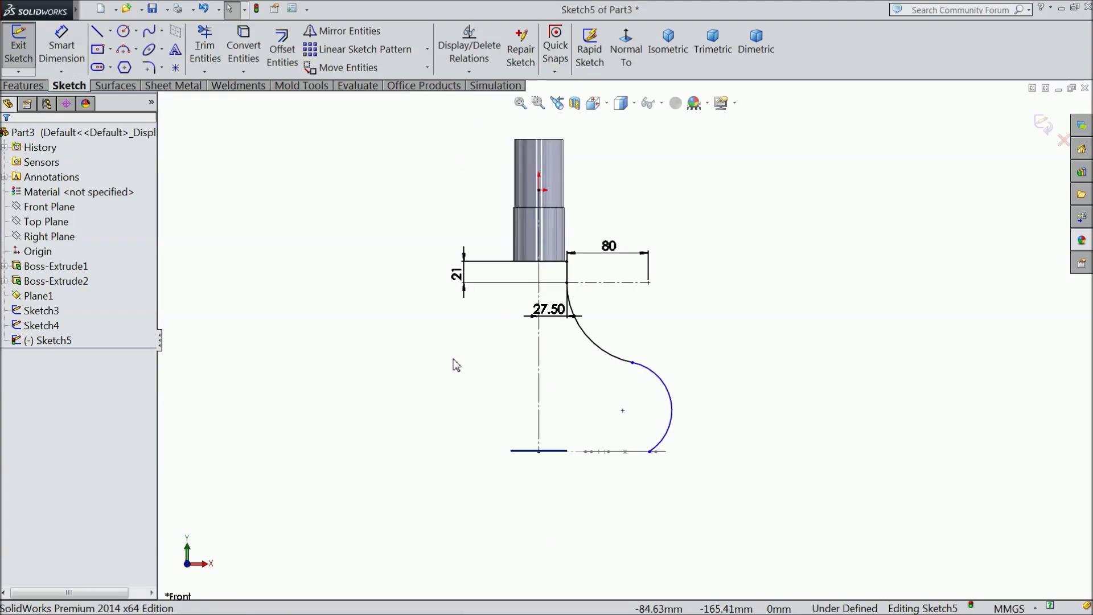
Make the lower arc's centre coincident with the horizontal line.
scroll(646, 470, "down", 3)
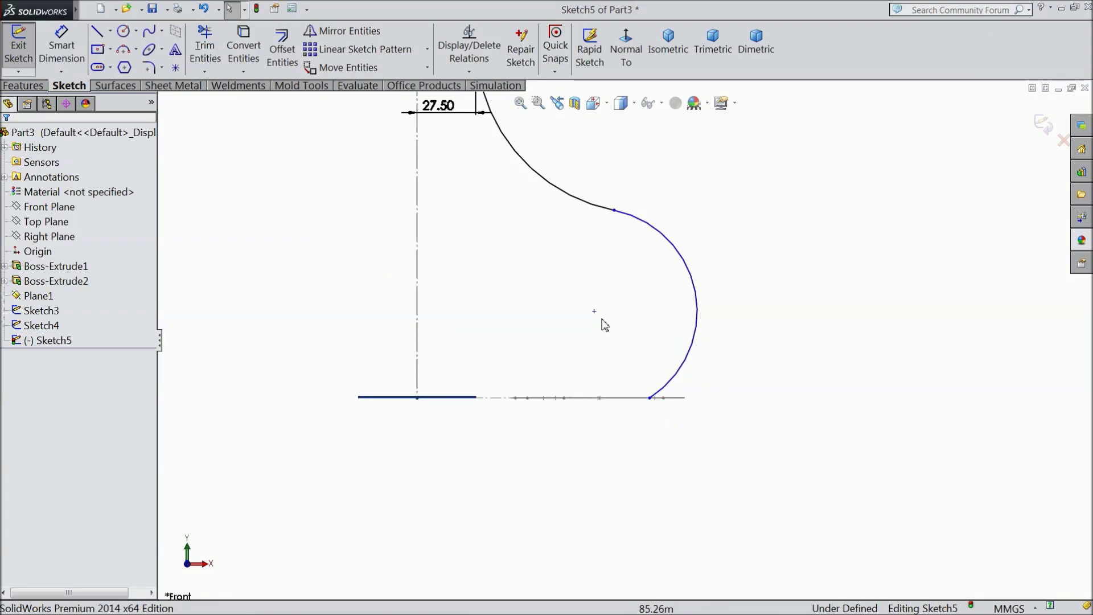
left_click_drag(593, 310, 575, 353)
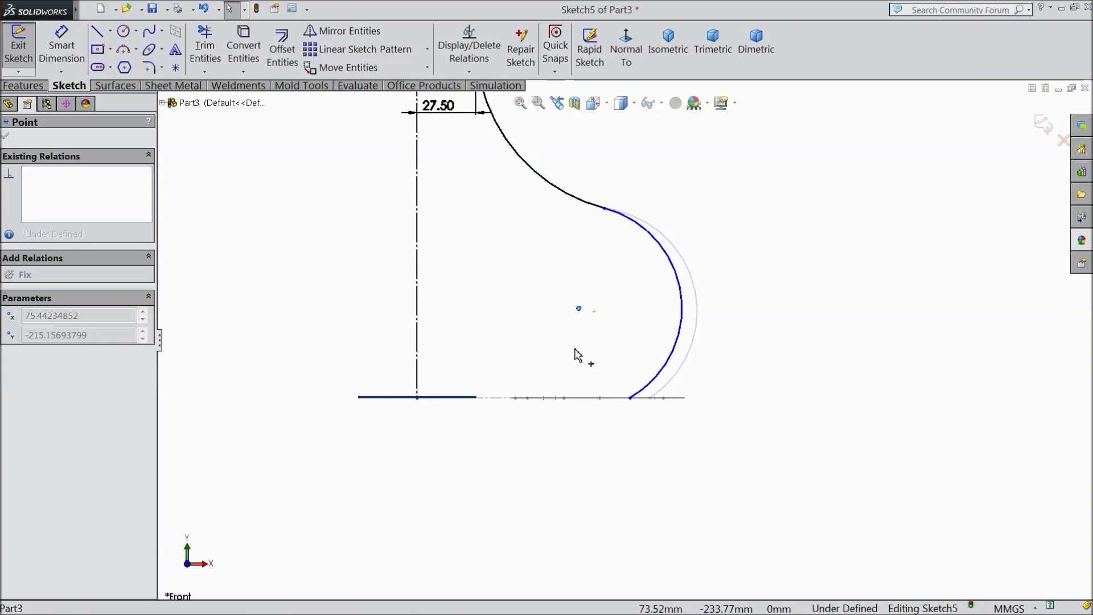
left_click(498, 398, "ctrl")
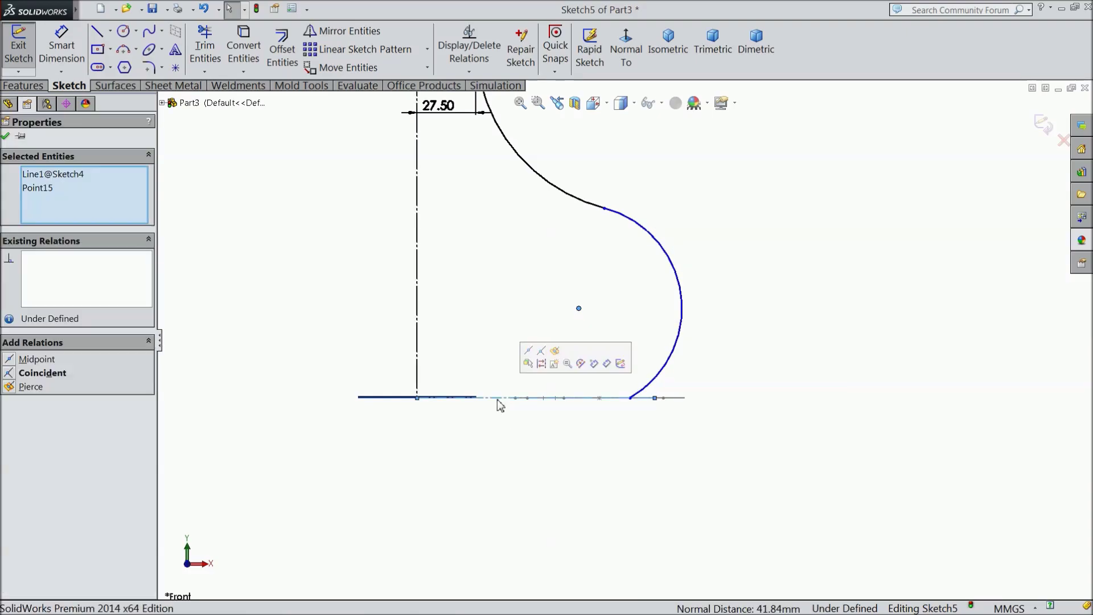
left_click(542, 351)
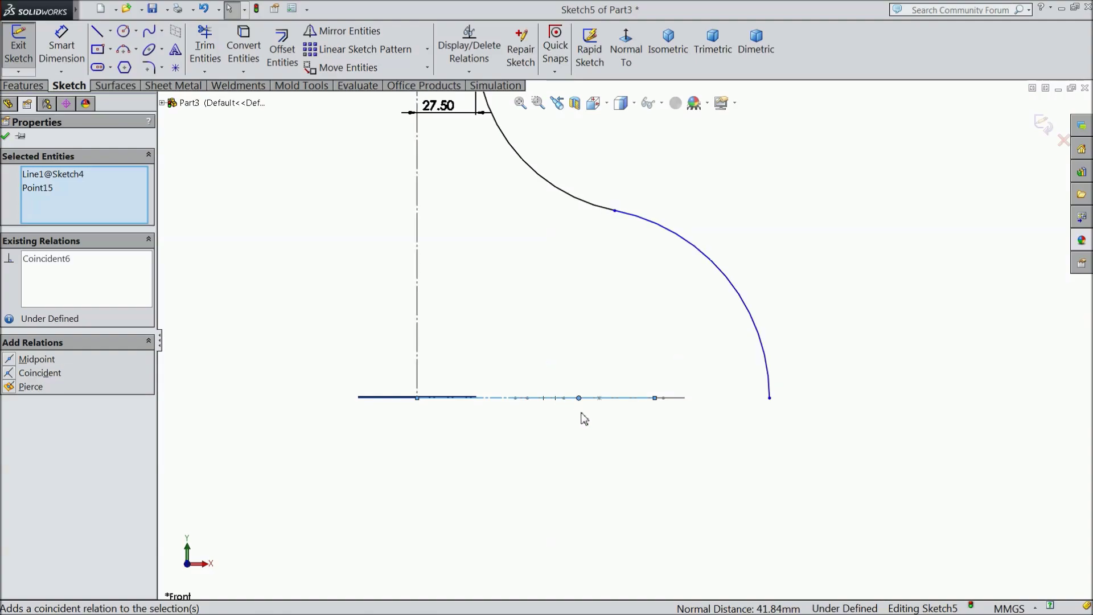
Dimension the arc centre 15 mm from the origin and move the 27.50 label aside.
left_click(61, 45)
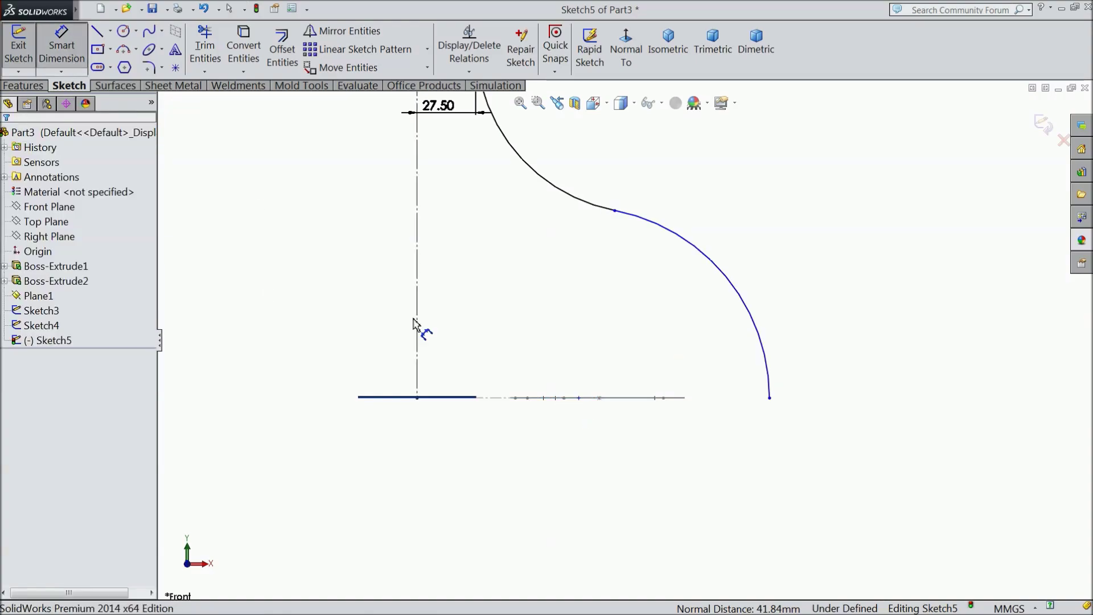
left_click(579, 397)
left_click(418, 397)
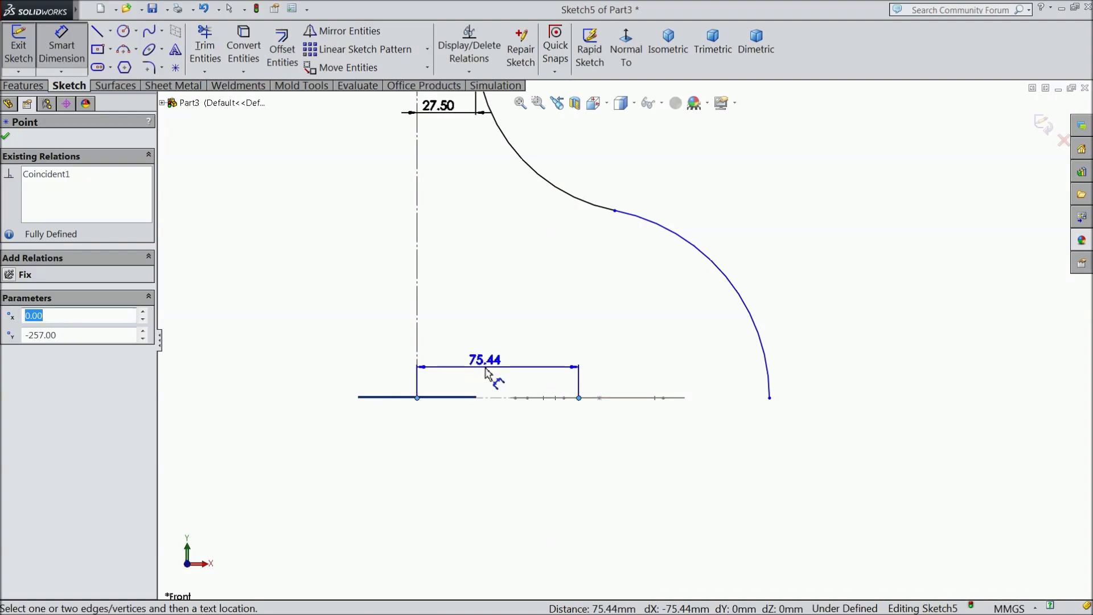
left_click(432, 370)
type("15")
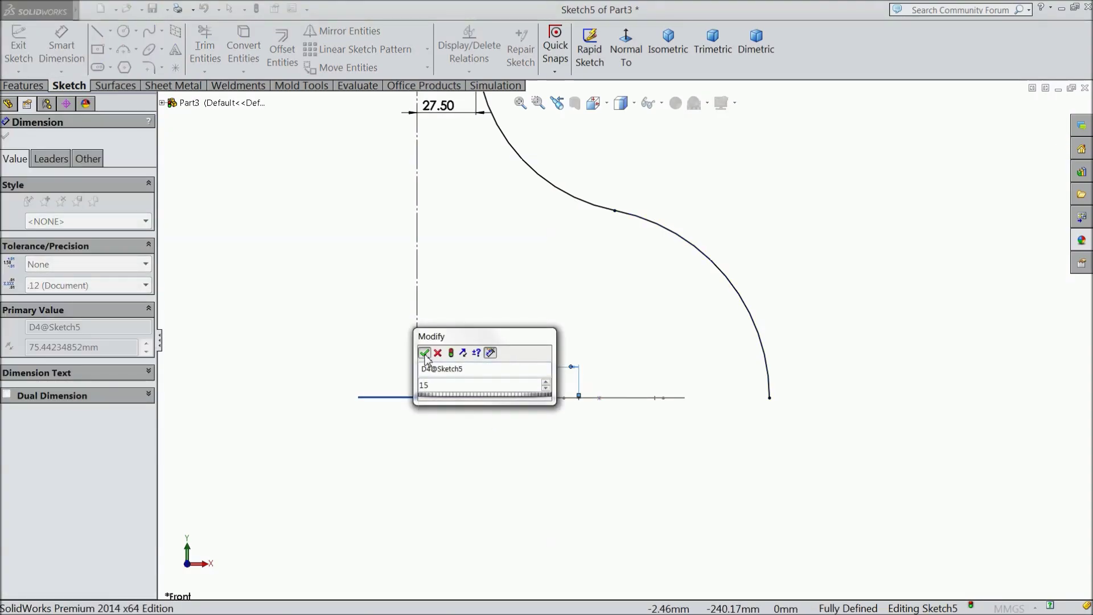
left_click(423, 352)
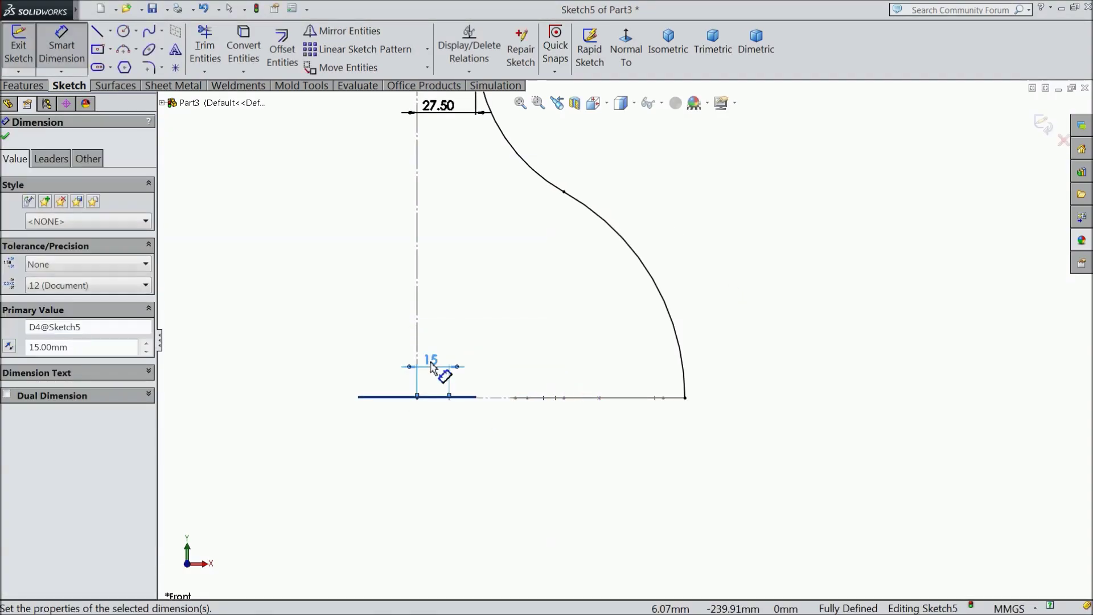
left_click(6, 136)
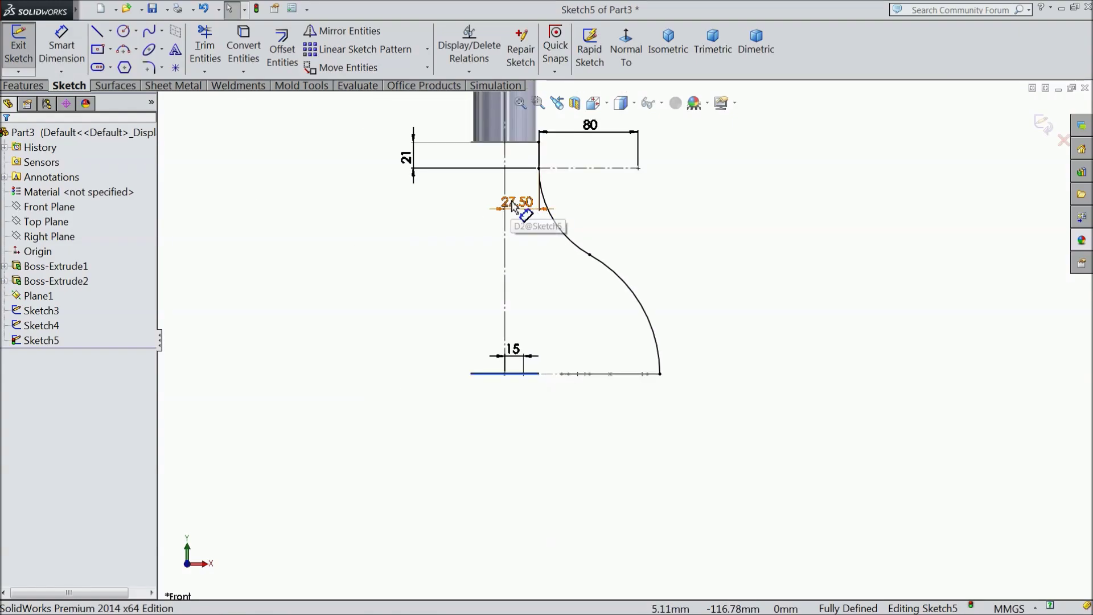
left_click_drag(518, 204, 467, 210)
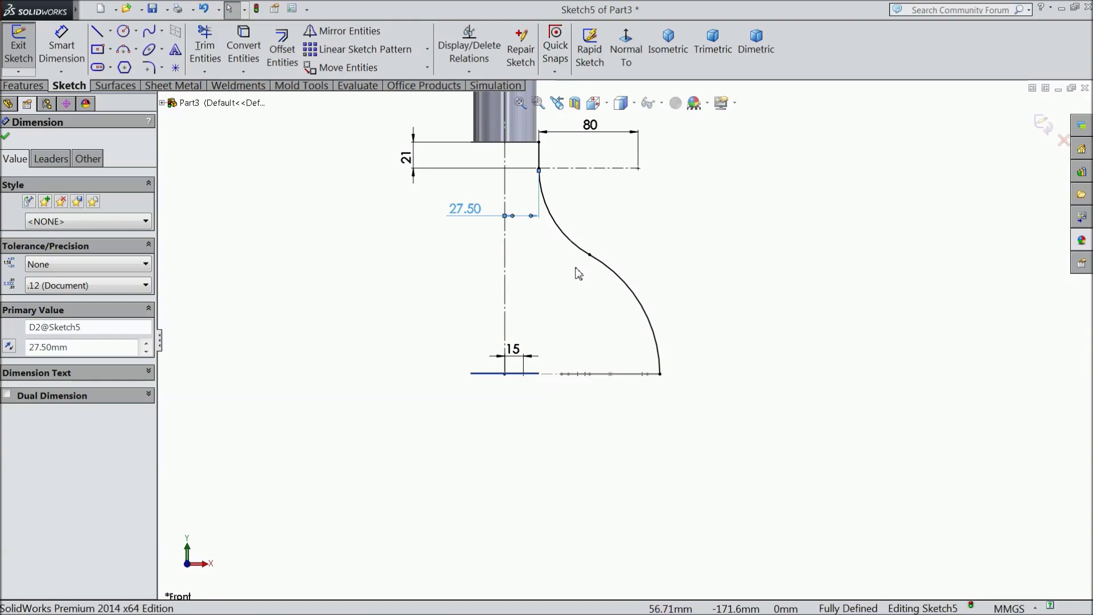
Exit Sketch5 and start a new sketch on the Front Plane.
left_click(1044, 127)
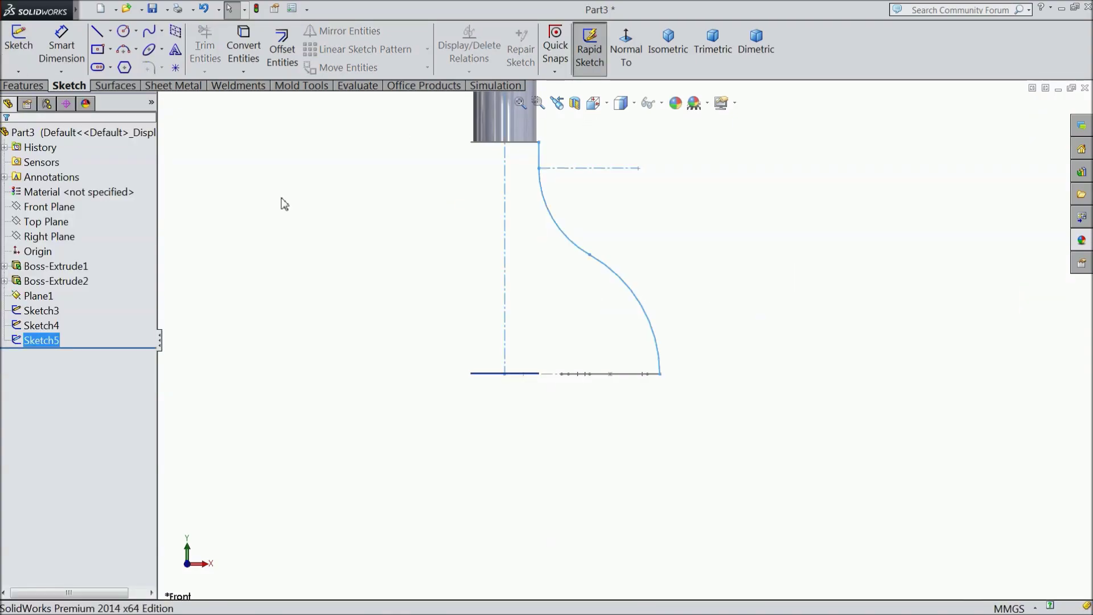
left_click(47, 209)
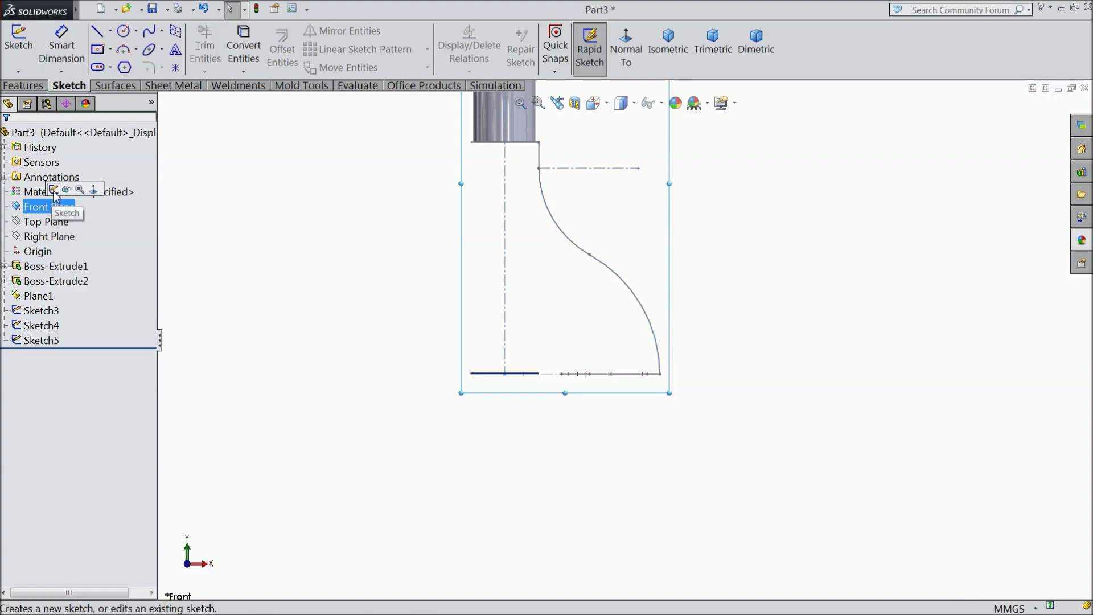
left_click(53, 190)
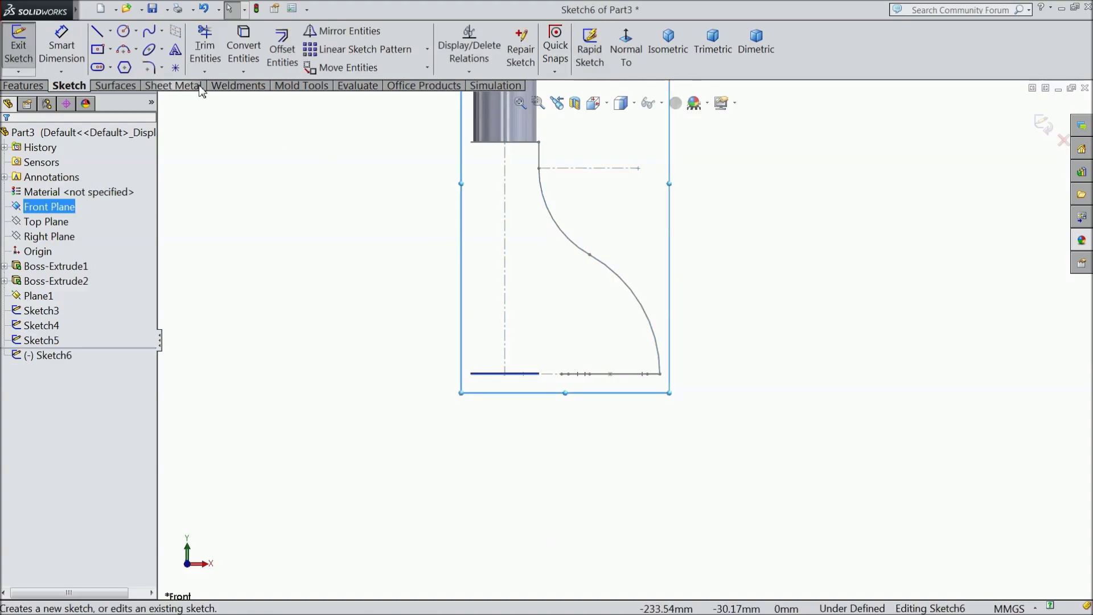
Draw a vertical line down from the boss's lower left corner, then two tangent arcs to the horizontal line.
left_click(103, 37)
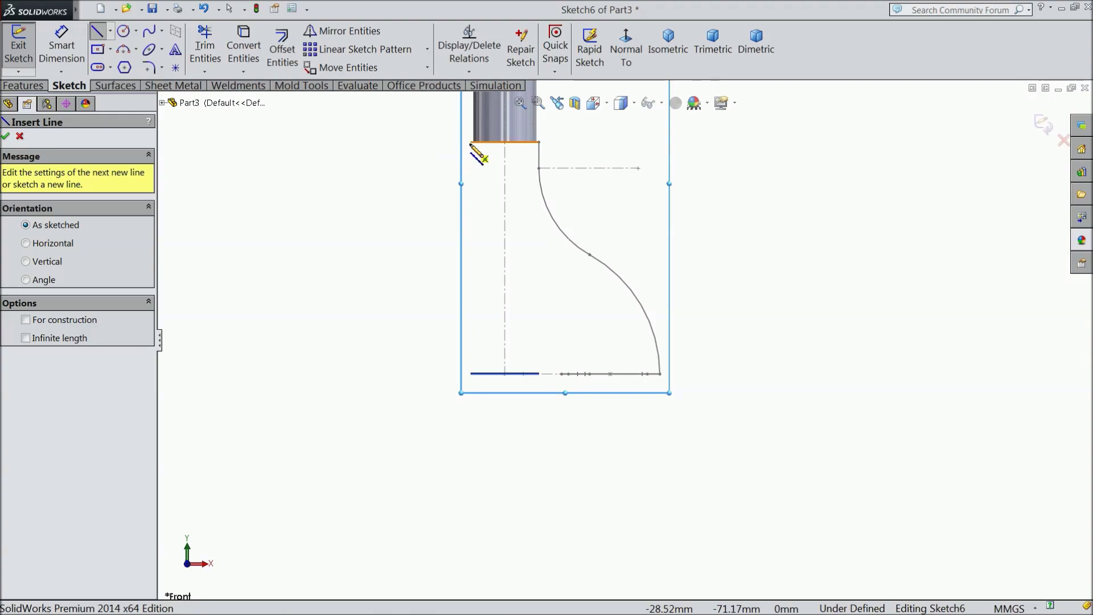
left_click(471, 142)
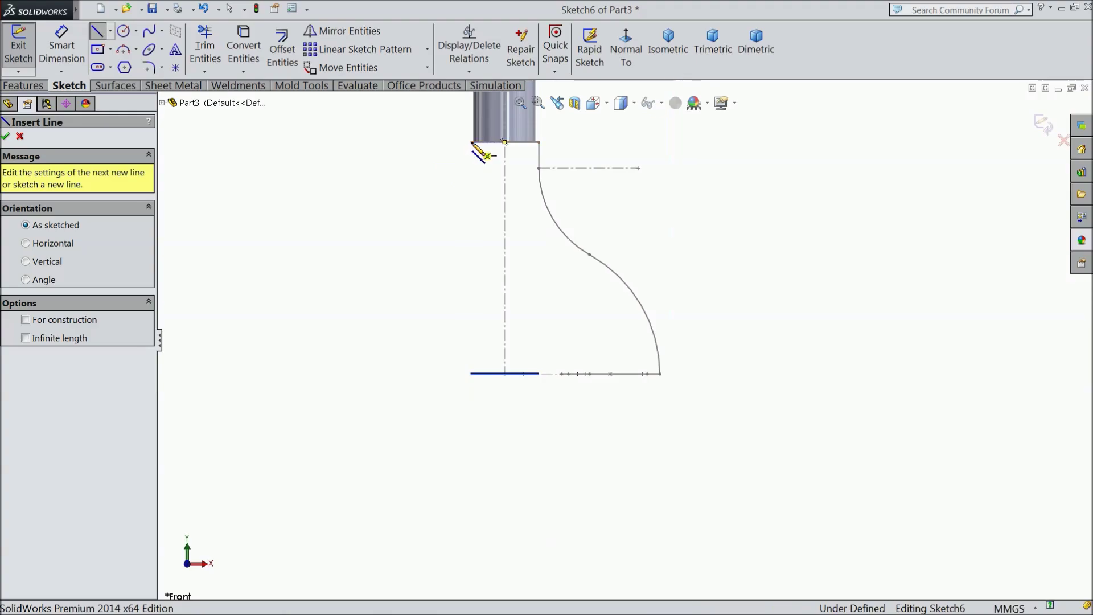
left_click(471, 185)
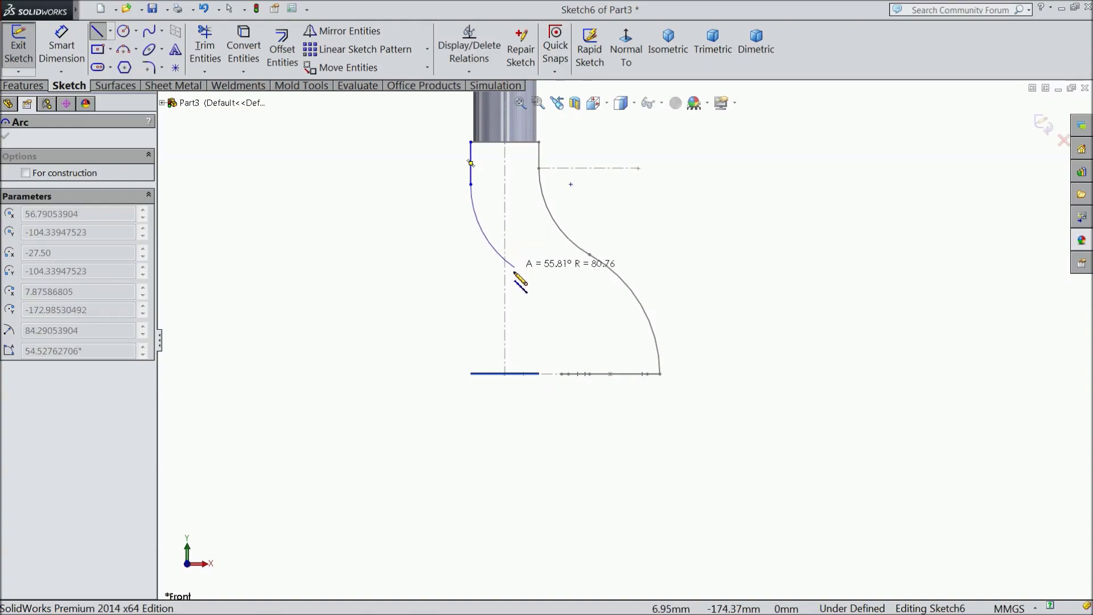
left_click(525, 315)
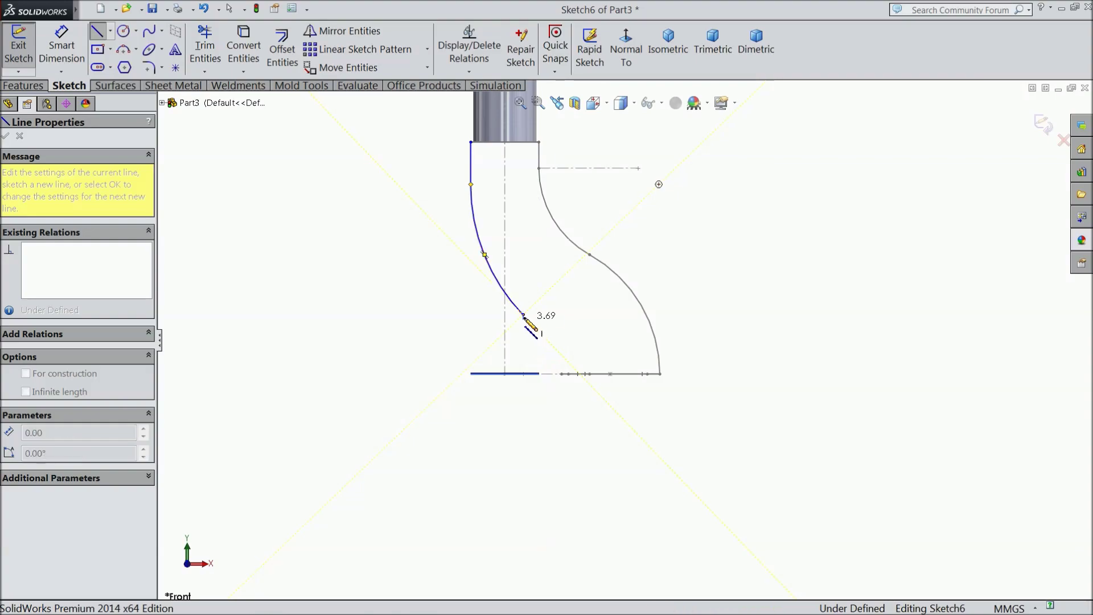
left_click(530, 375)
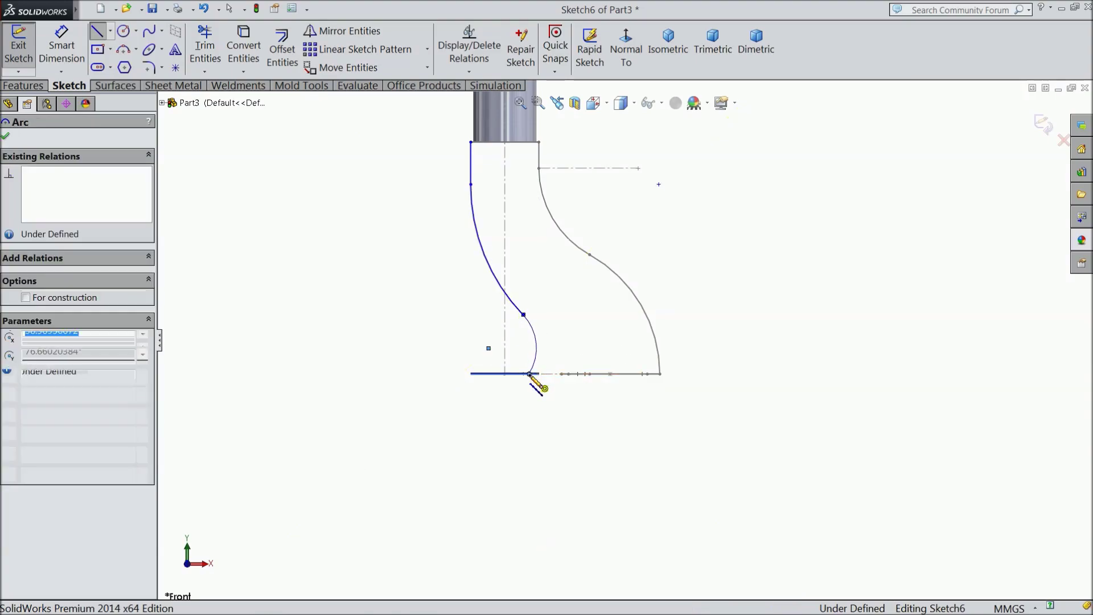
right_click(589, 338)
left_click(612, 137)
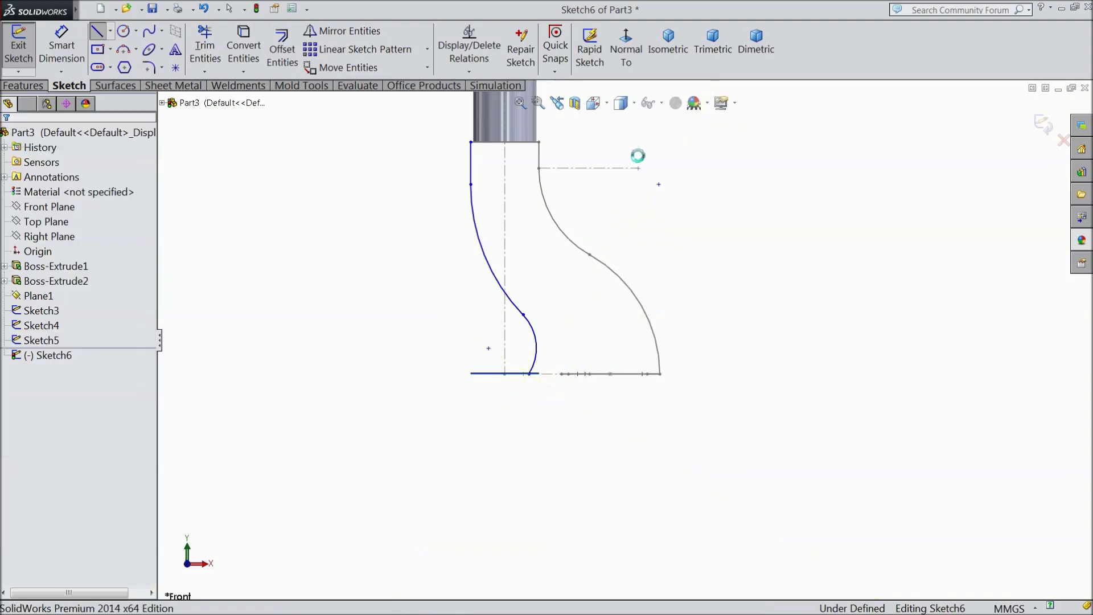
scroll(550, 367, "down", 1)
scroll(518, 382, "down", 2)
scroll(512, 389, "down", 1)
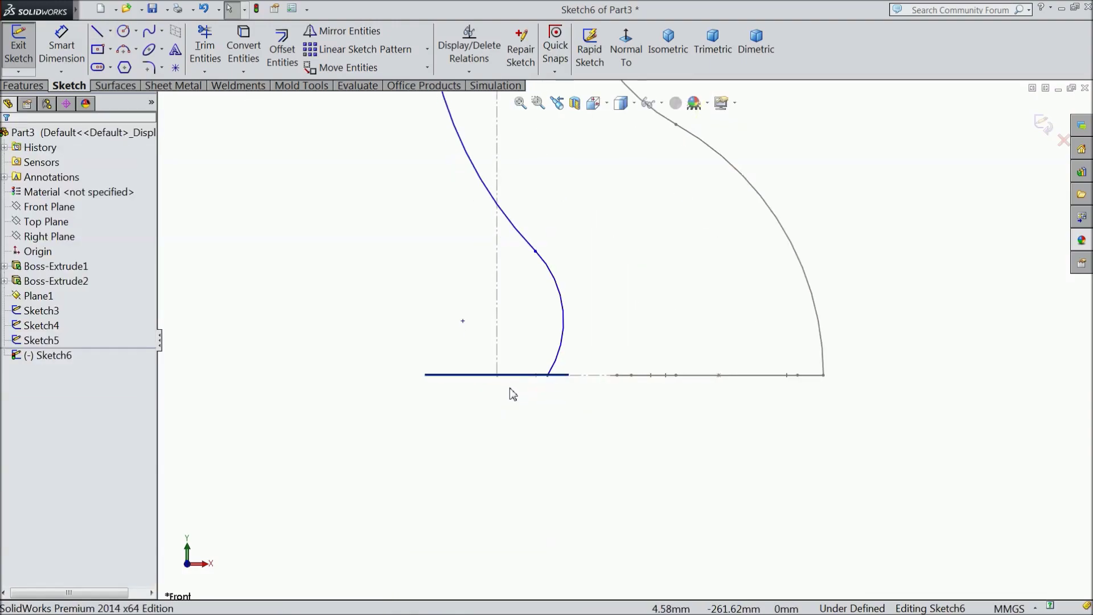
scroll(502, 319, "up", 3)
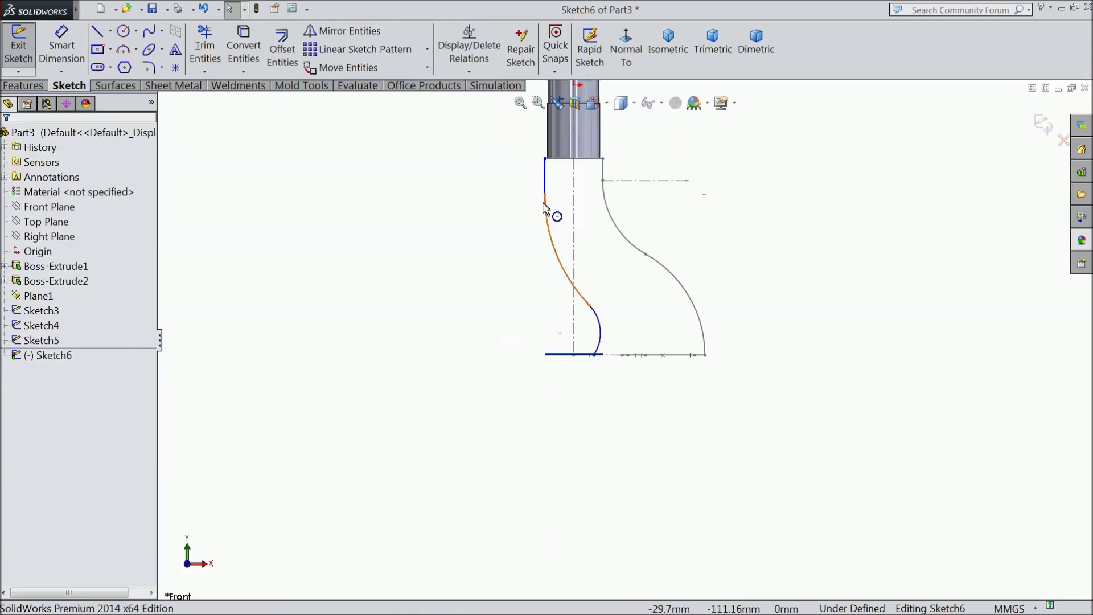
scroll(545, 208, "down", 2)
Dimension Sketch6's vertical line to 24 mm long.
left_click(61, 45)
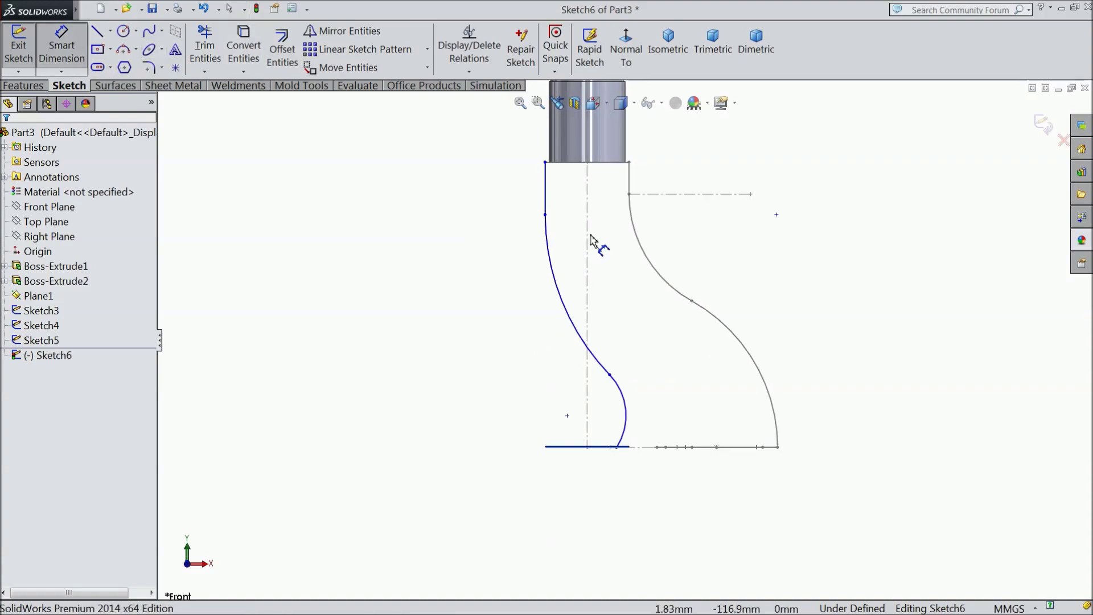
left_click(546, 197)
left_click(468, 199)
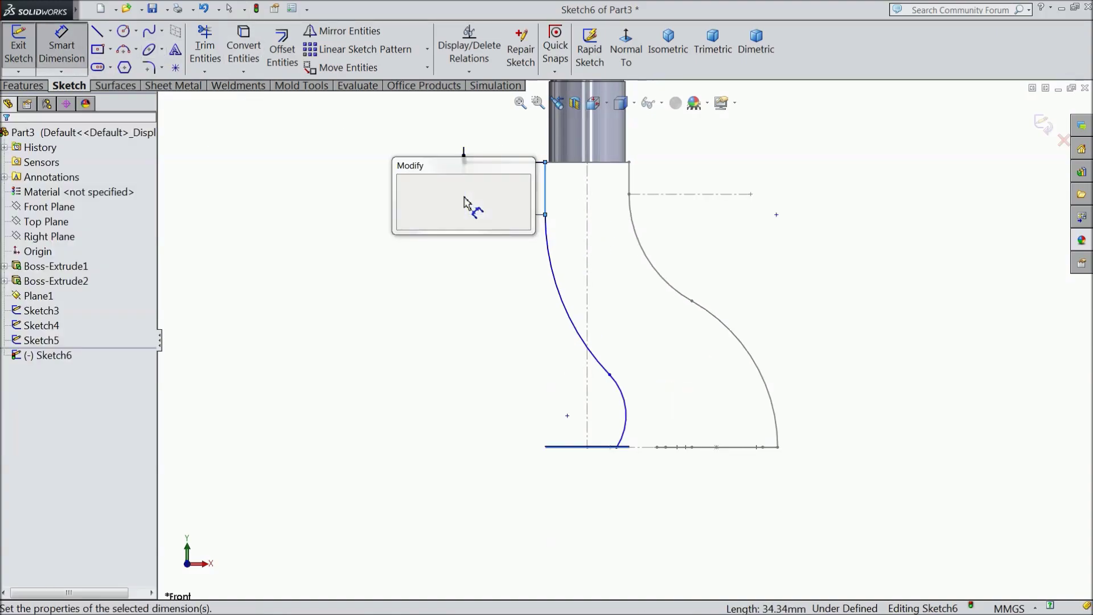
type("24")
key("Return")
scroll(598, 214, "down", 1)
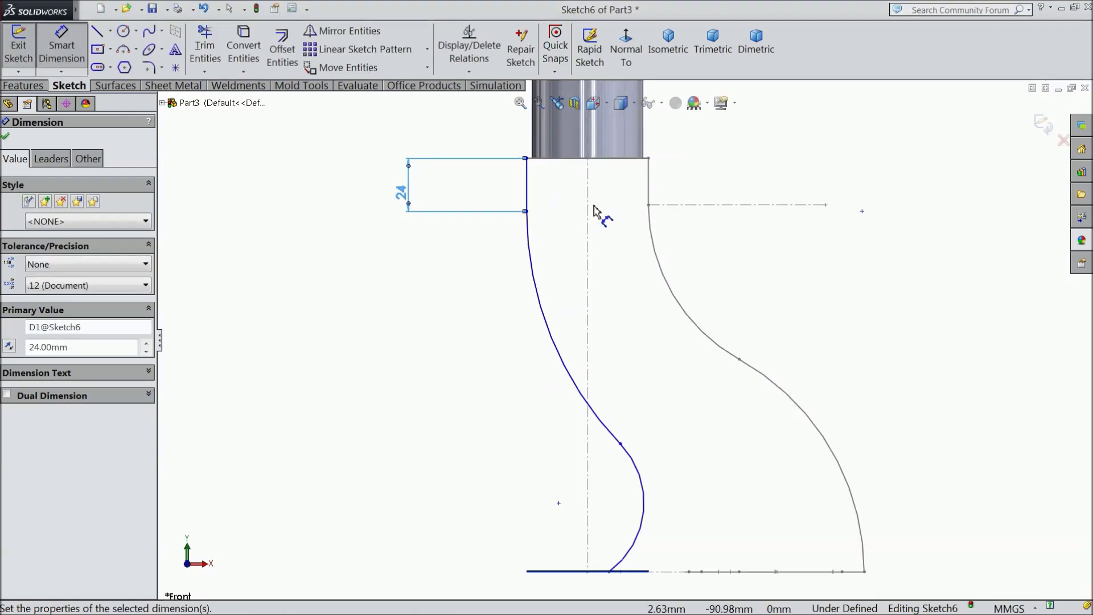
scroll(586, 189, "down", 2)
key("Escape")
Dimension the line's offset from the centreline to 27.50 mm.
left_click(590, 193)
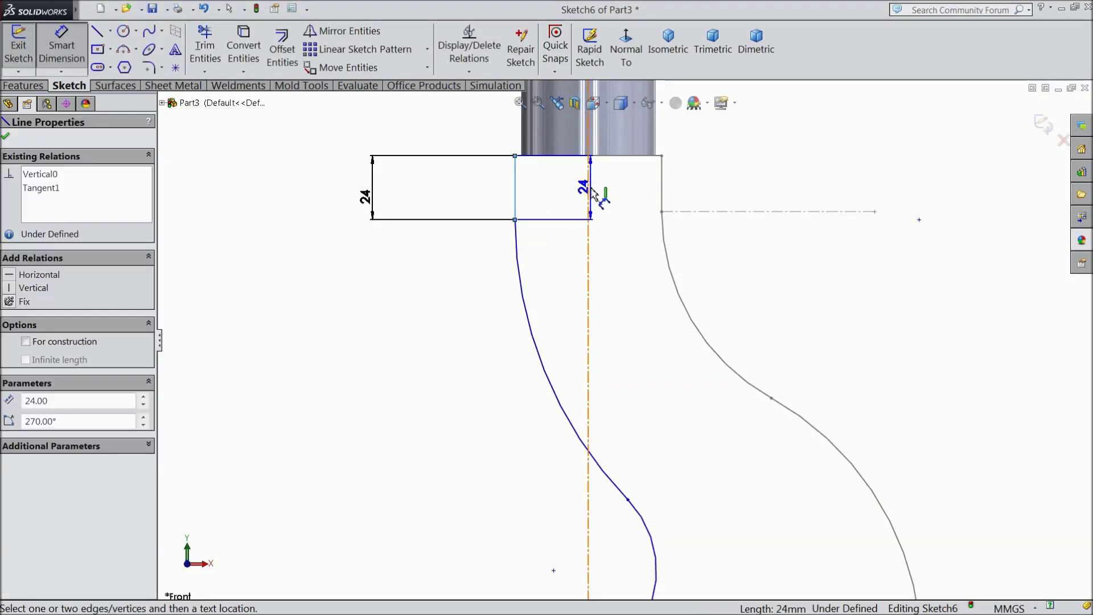
left_click(590, 193)
left_click(490, 302)
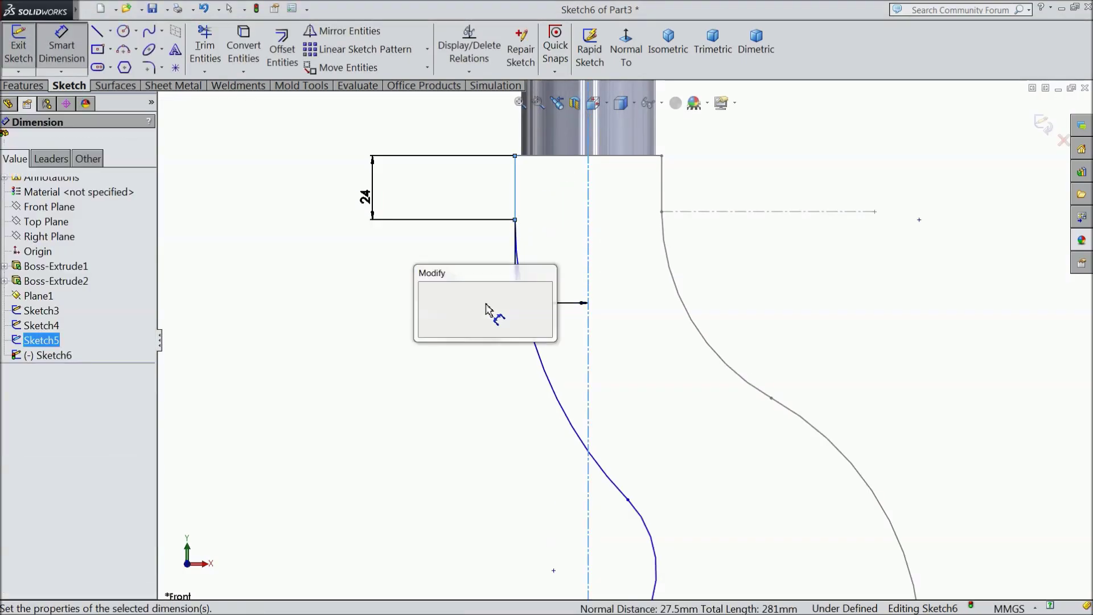
left_click(425, 290)
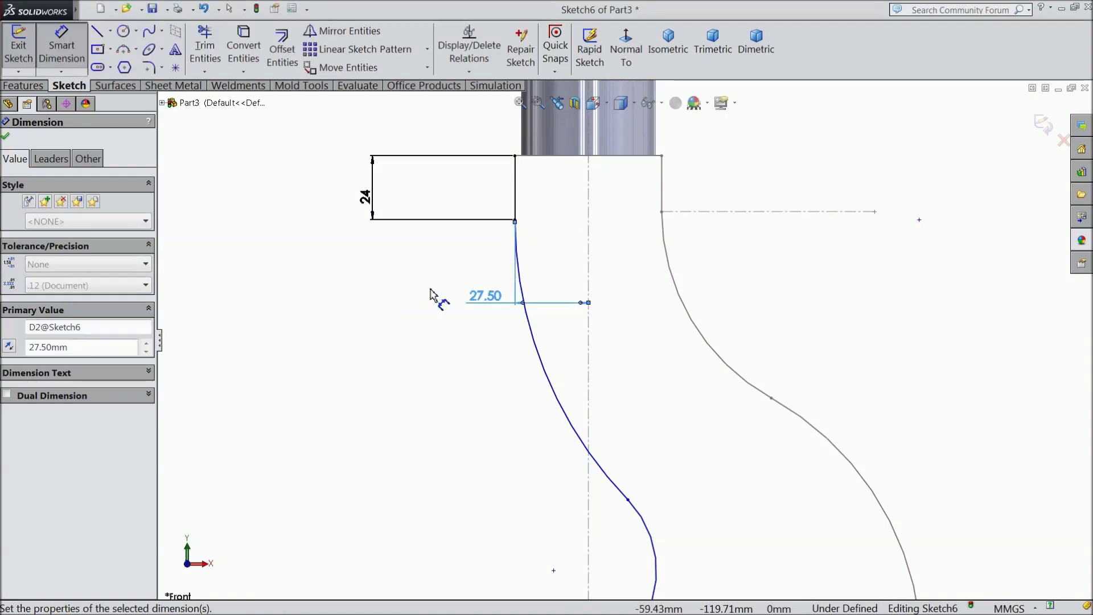
key("f")
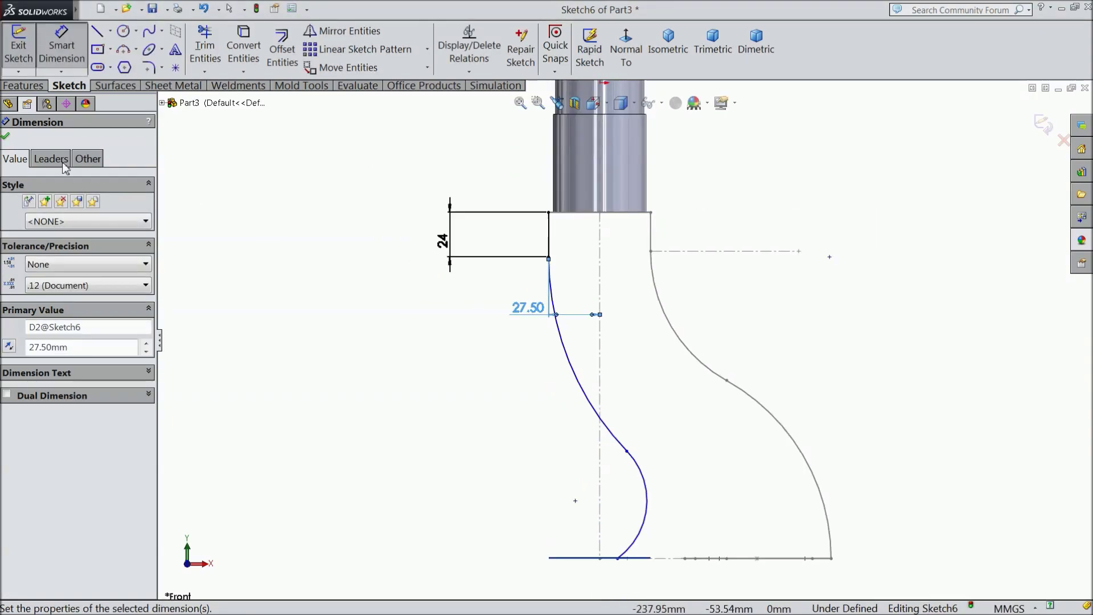
left_click(5, 138)
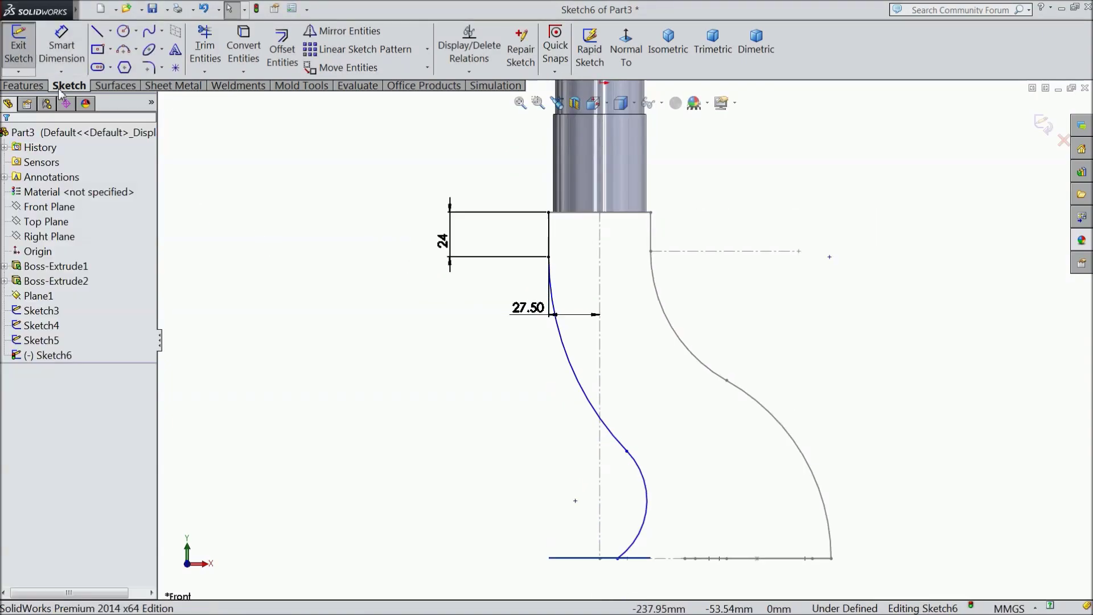
Draw a horizontal centerline from the vertical line's lower end.
left_click(111, 32)
left_click(116, 64)
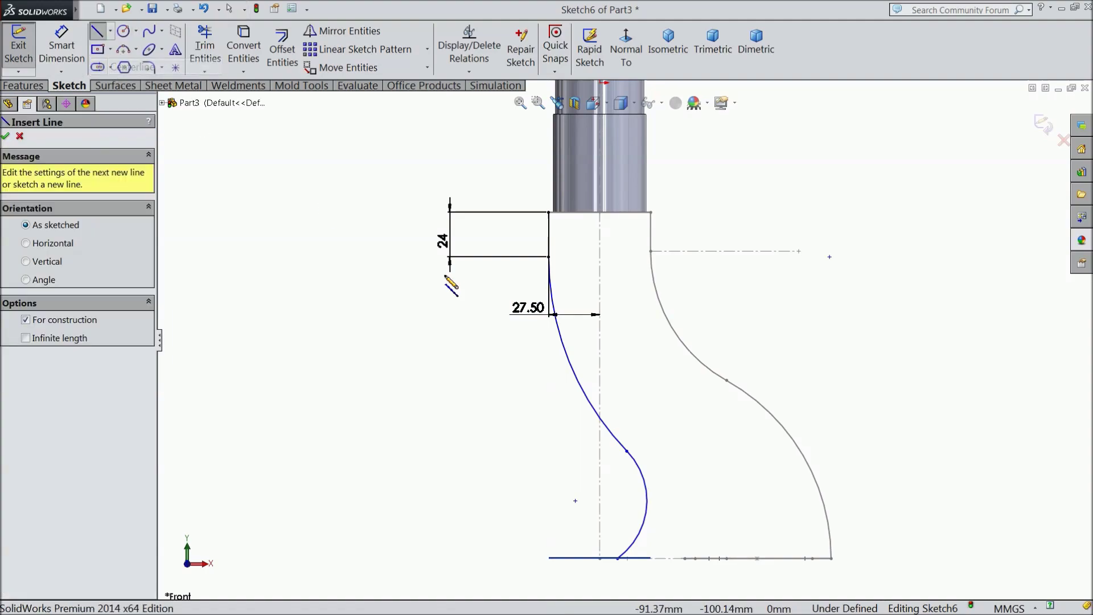
left_click(549, 258)
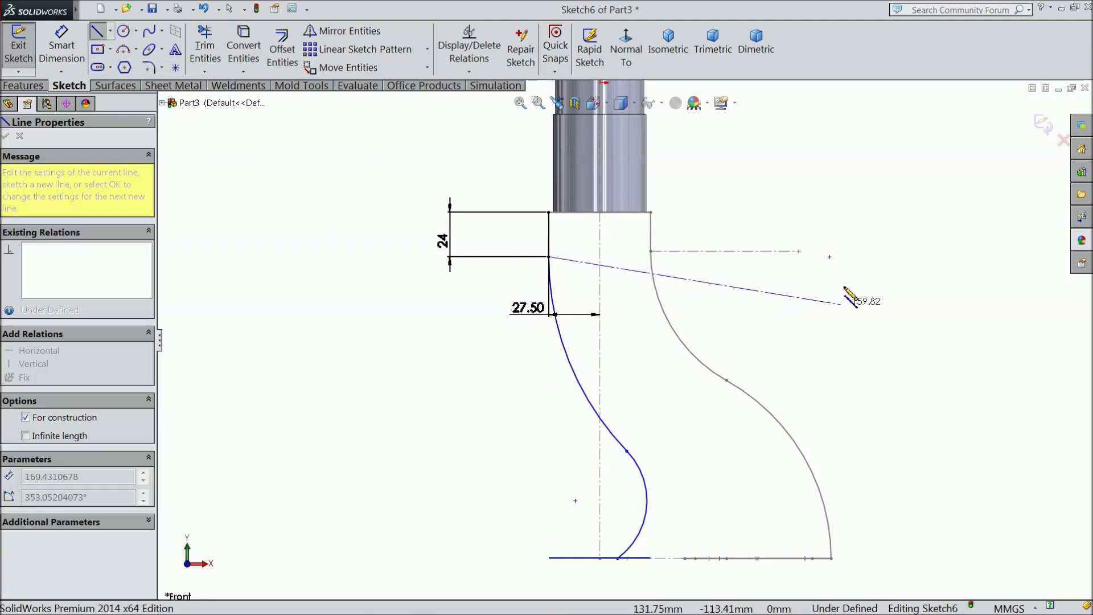
left_click(829, 256)
right_click(830, 256)
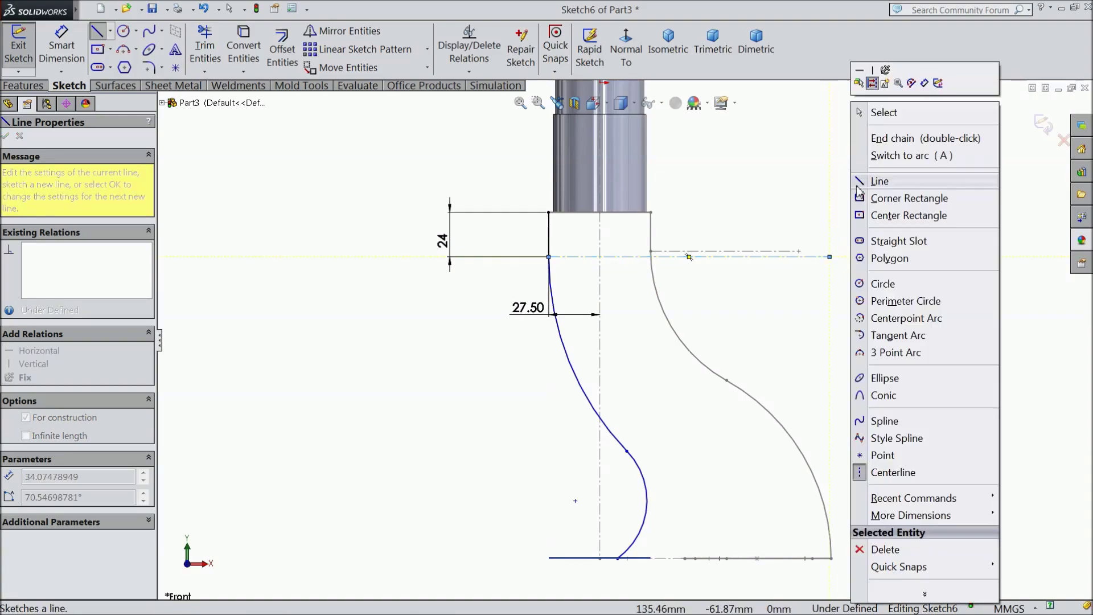
left_click(871, 110)
scroll(812, 250, "down", 2)
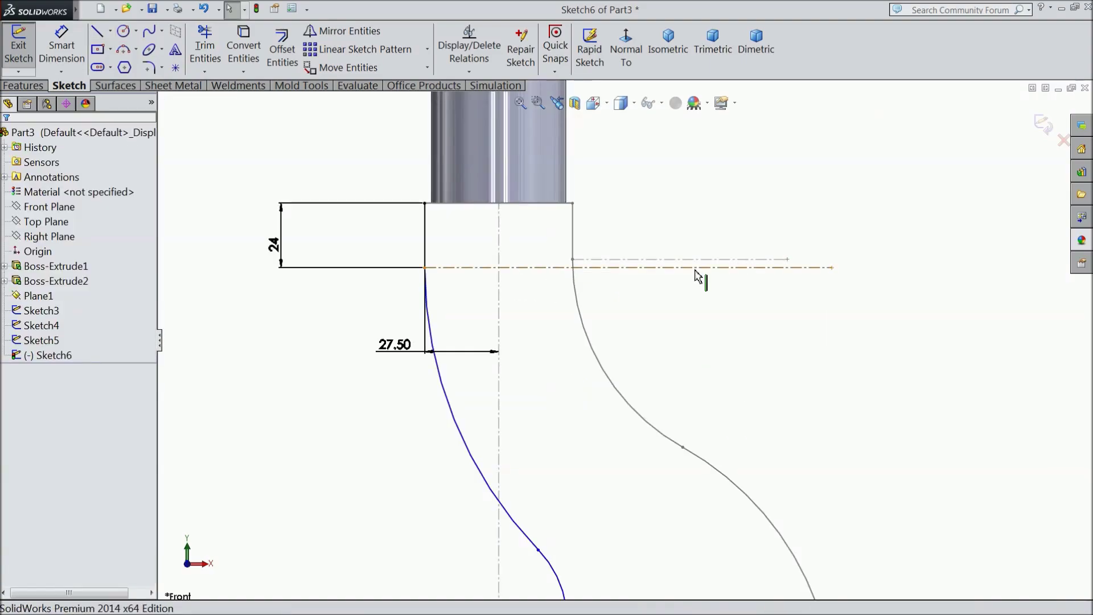
left_click(700, 268)
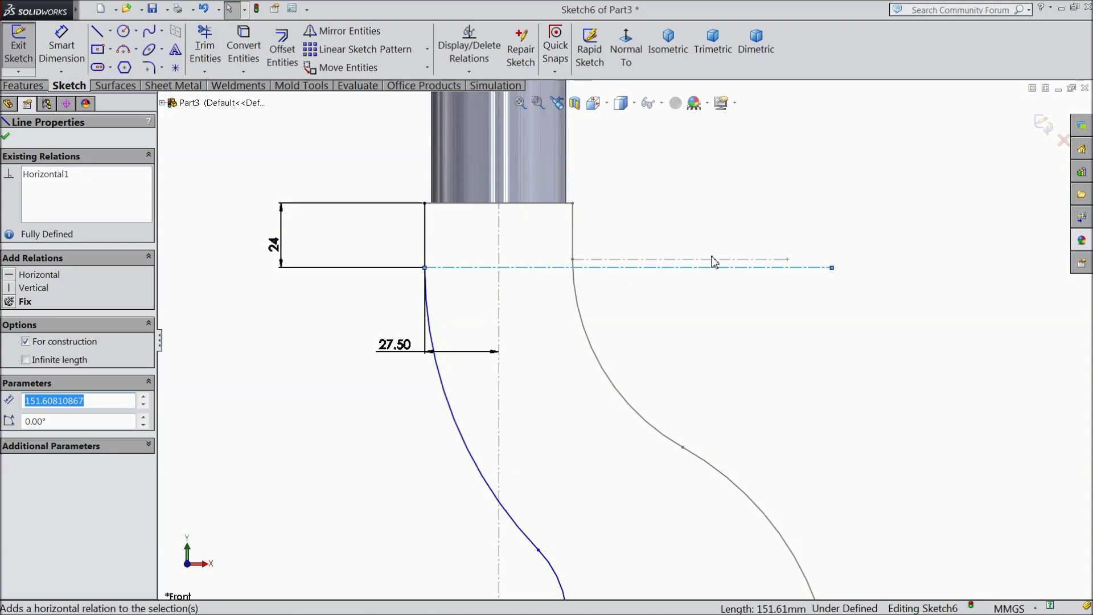
scroll(635, 325, "up", 3)
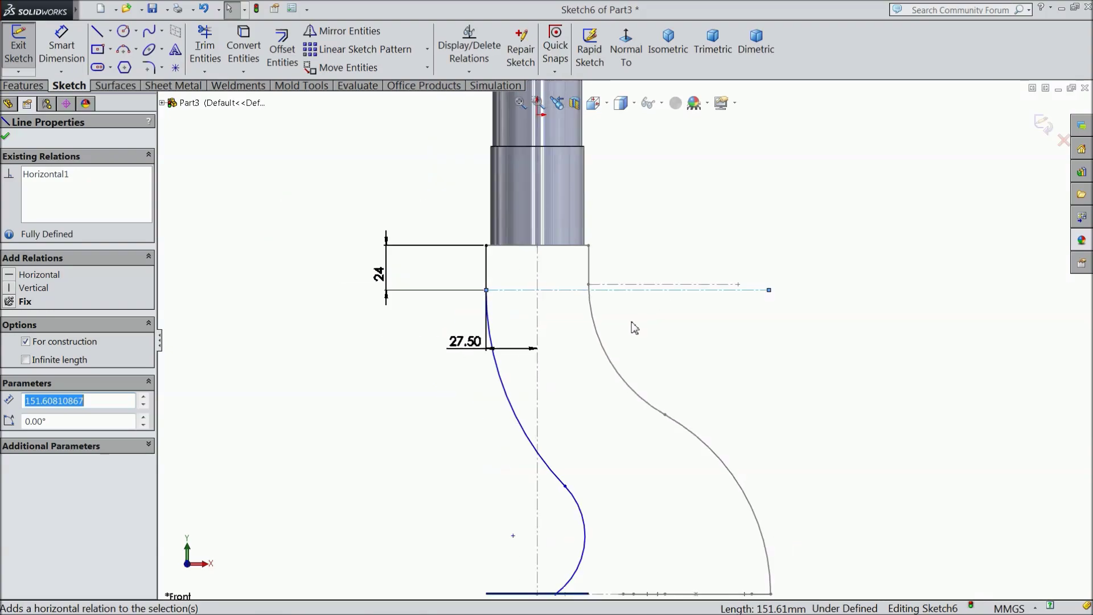
Dimension the horizontal centerline to 175 mm.
left_click(61, 46)
left_click(652, 302)
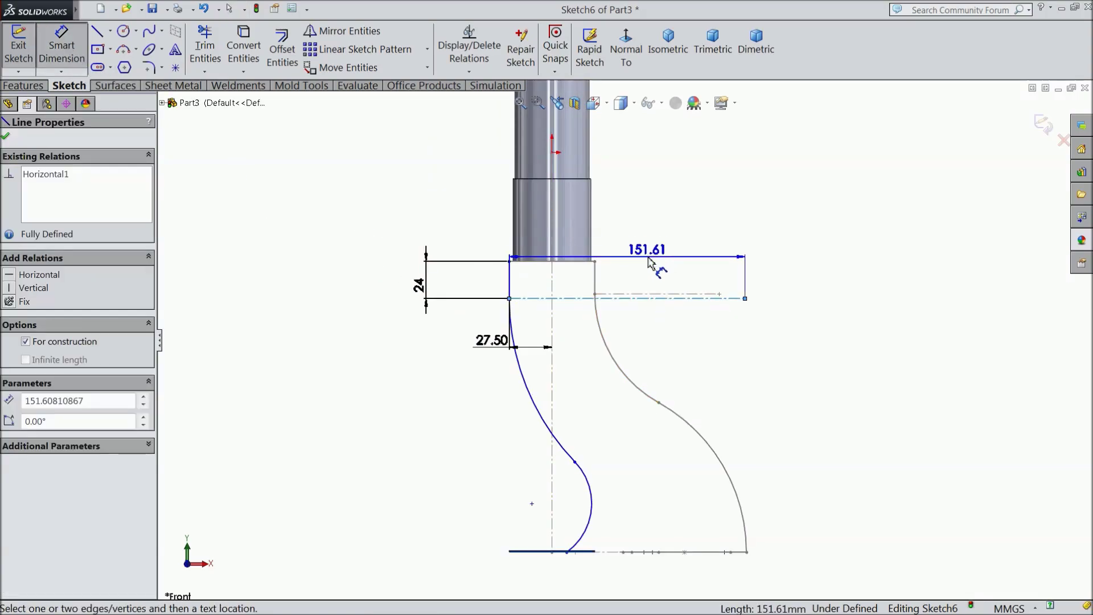
left_click(655, 246)
type("175")
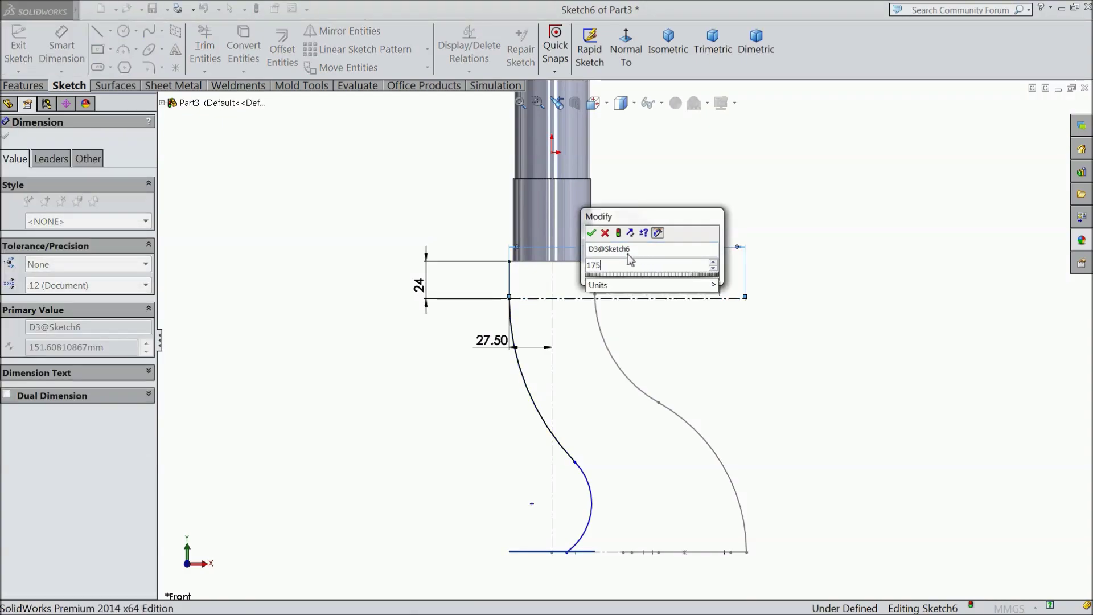
left_click(593, 233)
scroll(598, 512, "up", 1)
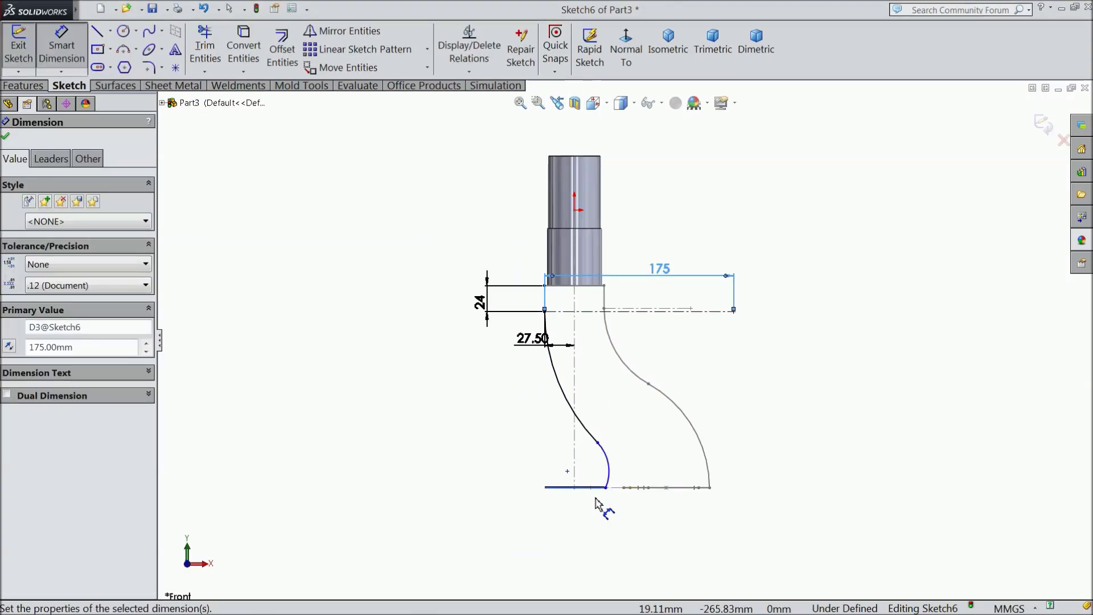
scroll(574, 464, "down", 3)
Make the loose sketch point coincident with the Sketch5 point on the bottom line.
left_click(8, 138)
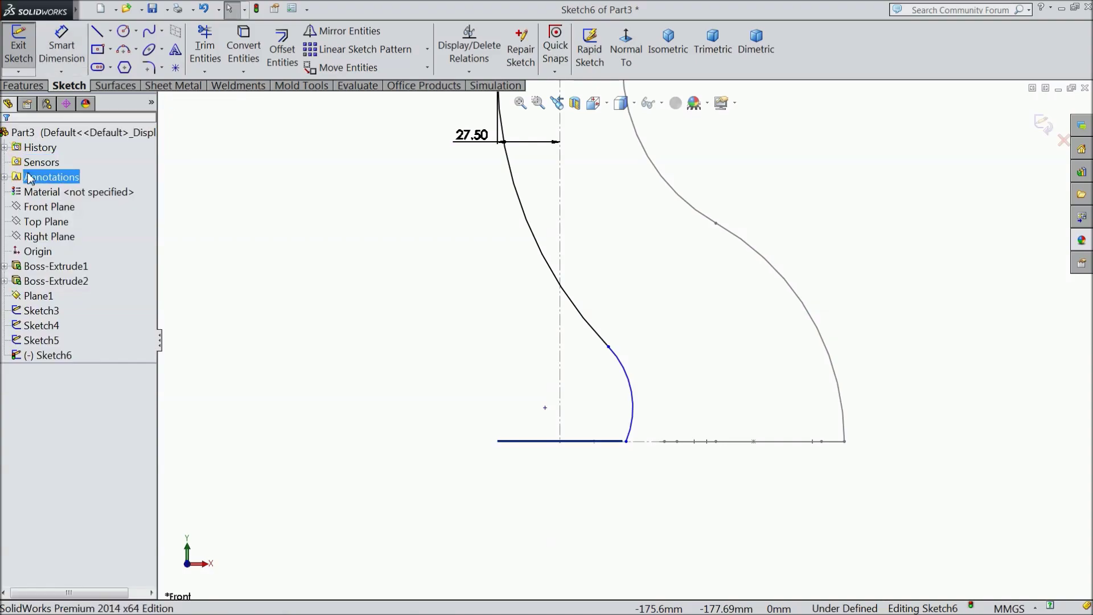
scroll(418, 373, "down", 1)
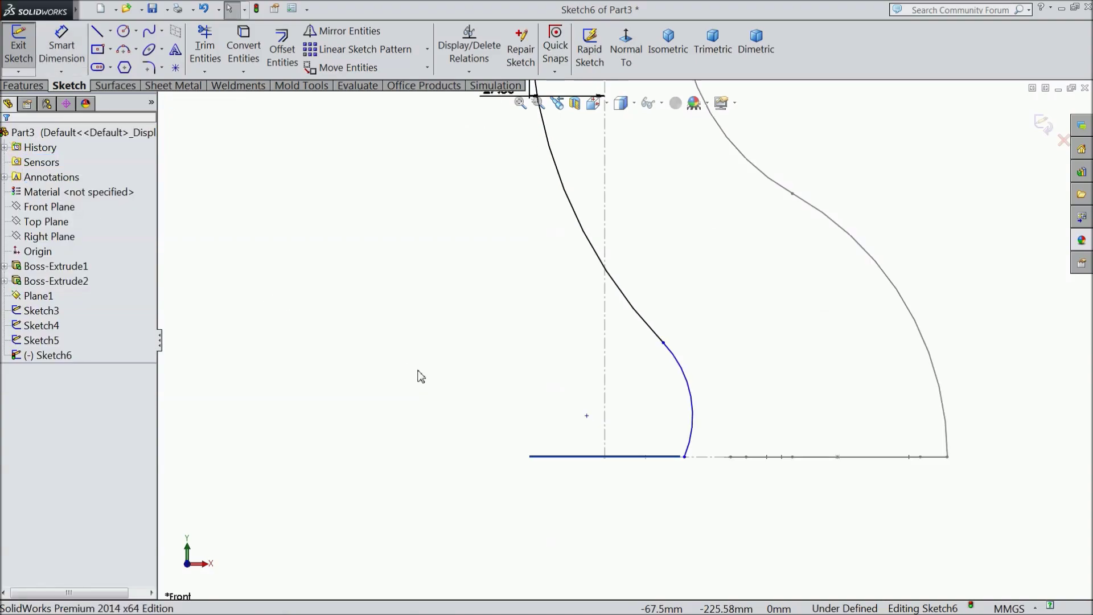
left_click(604, 458)
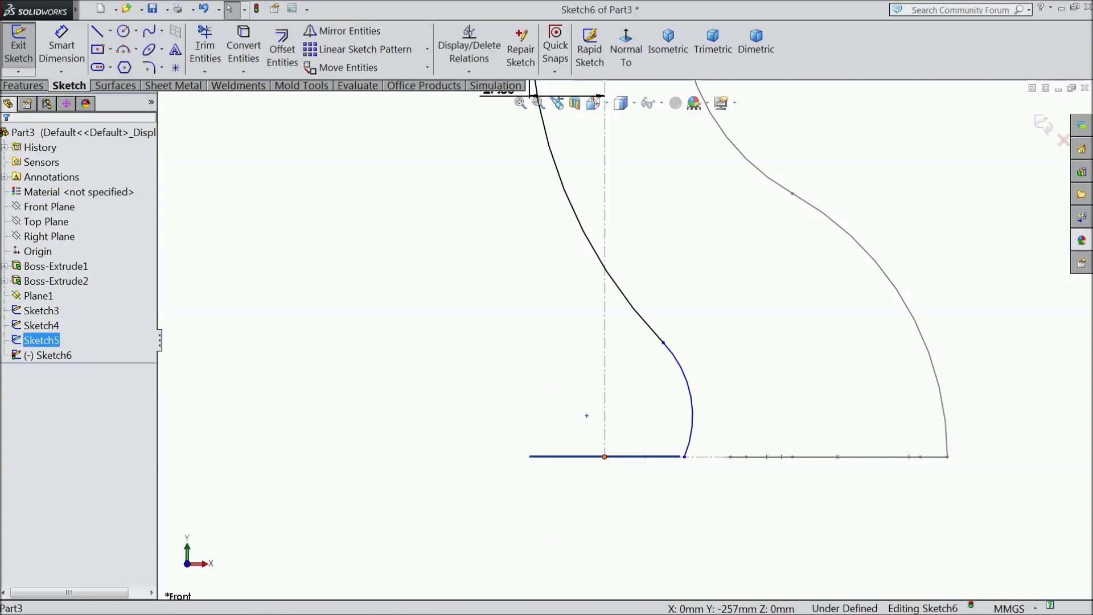
left_click(587, 417, "ctrl")
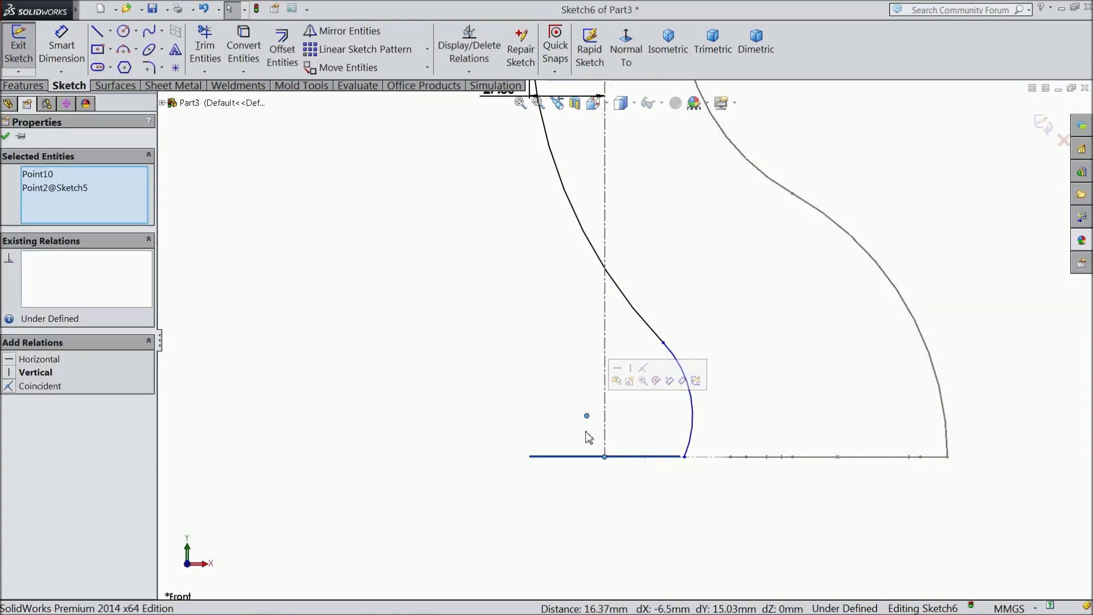
left_click(643, 369)
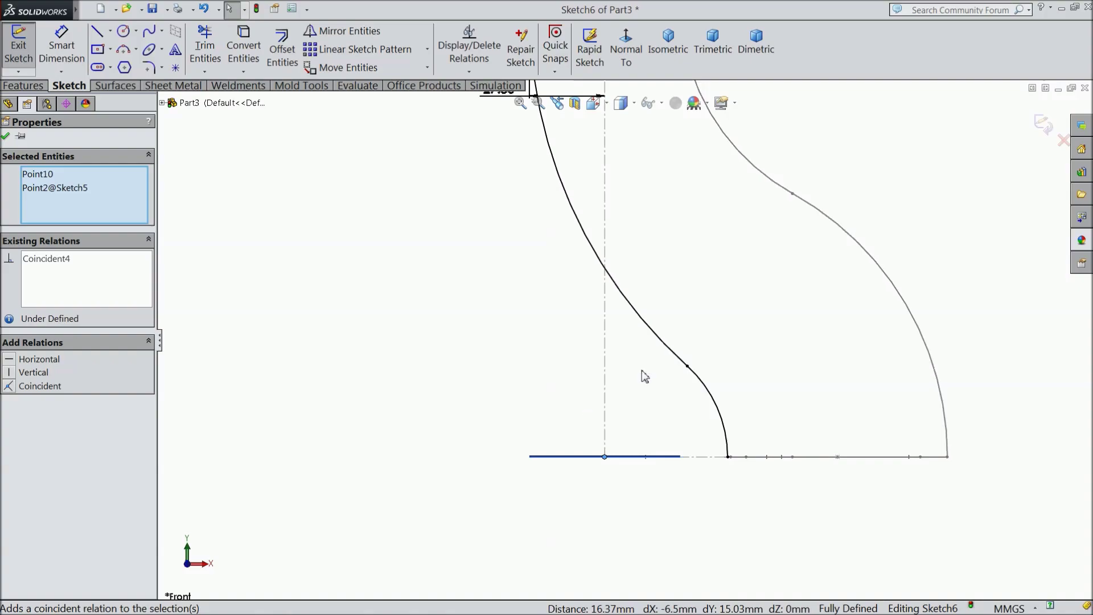
scroll(638, 447, "up", 3)
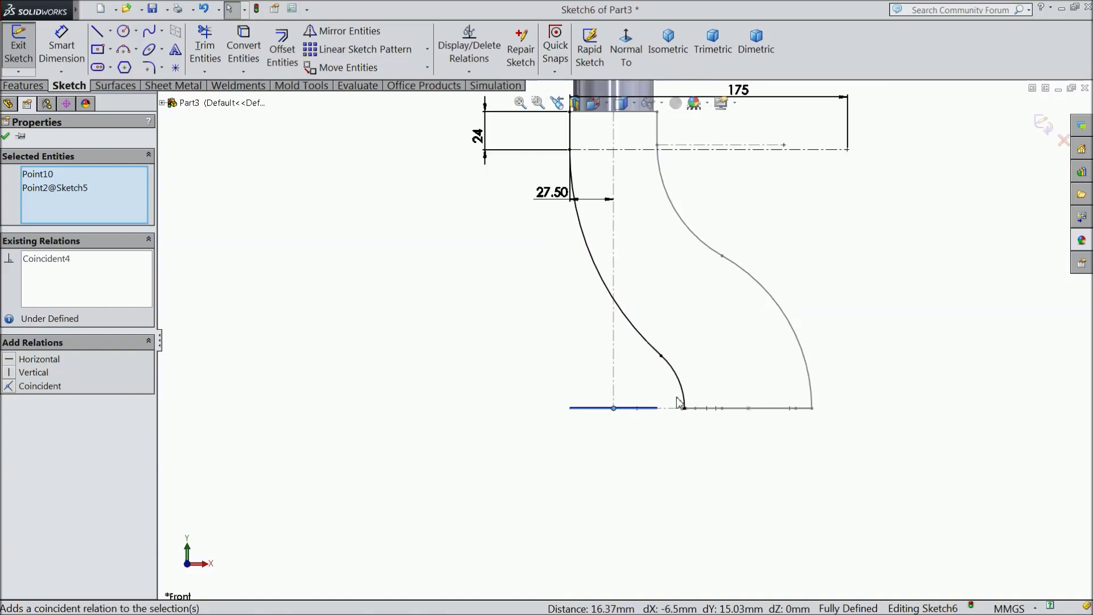
scroll(674, 382, "up", 2)
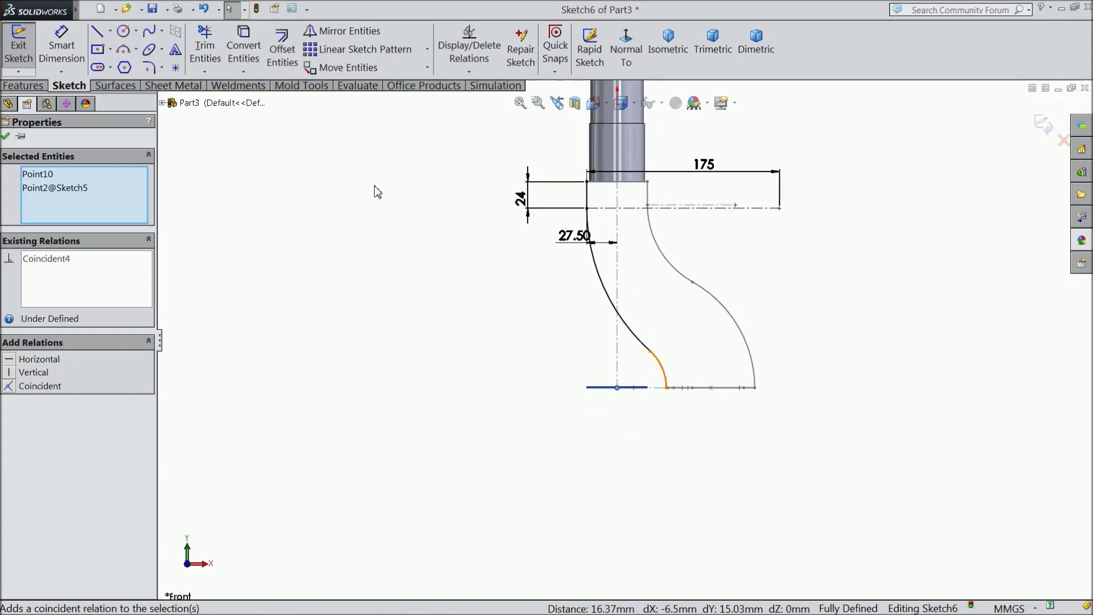
left_click(6, 136)
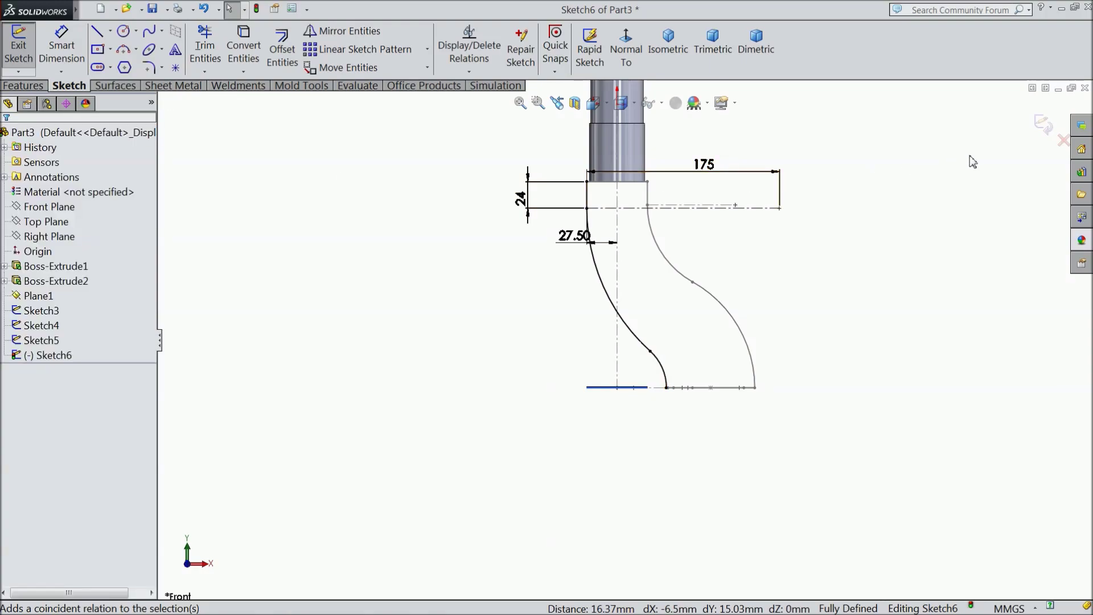
Exit Sketch6 and orbit the part into a tilted 3D view.
left_click(1040, 126)
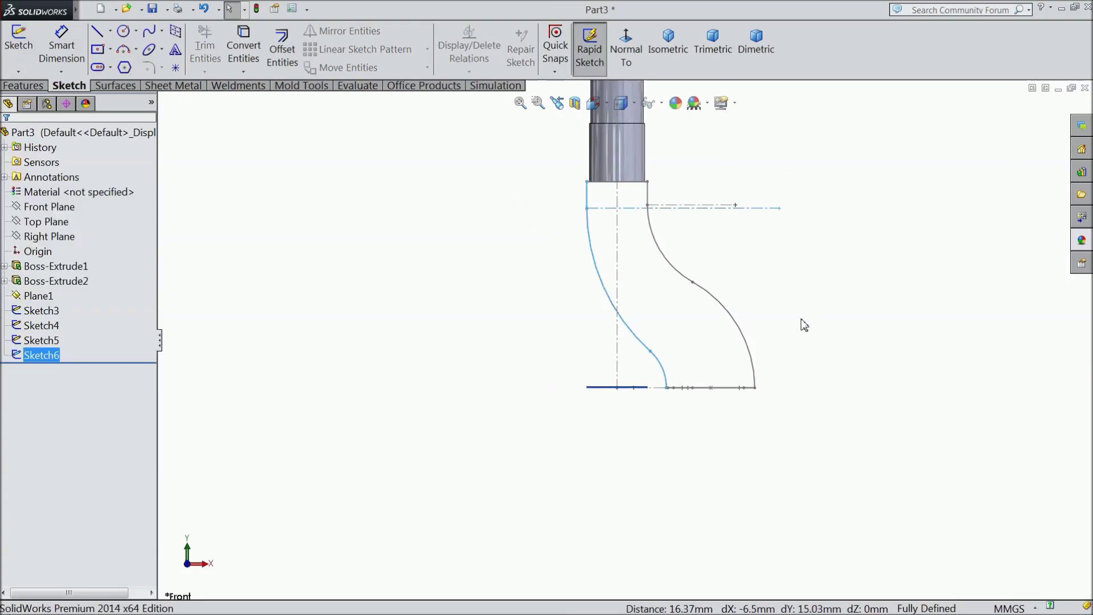
middle_click_drag(790, 341, 771, 247)
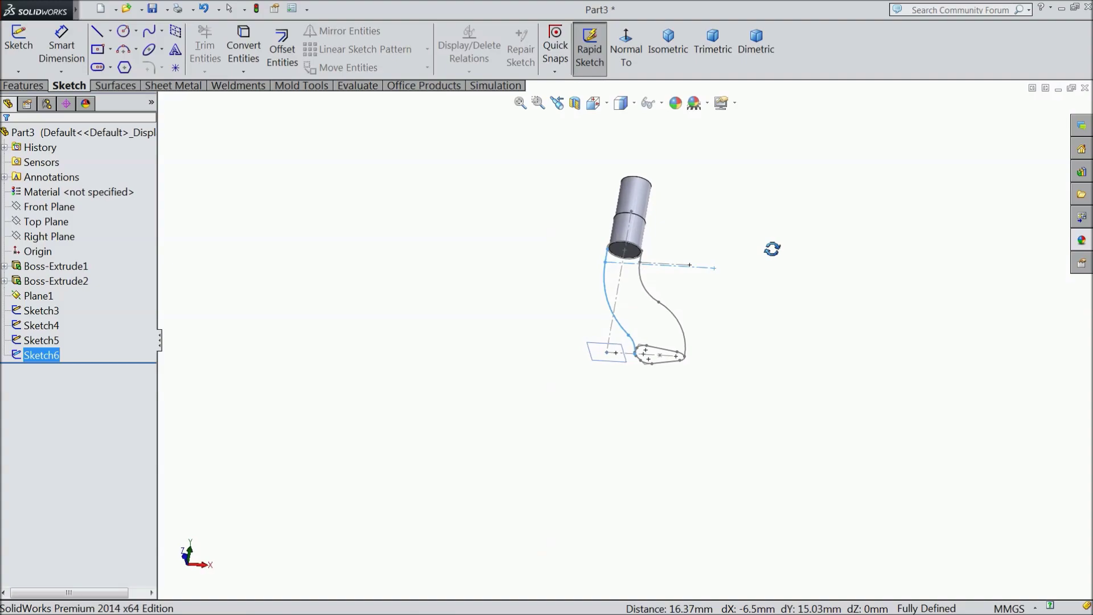
scroll(691, 296, "down", 2)
scroll(672, 297, "down", 2)
scroll(649, 301, "down", 2)
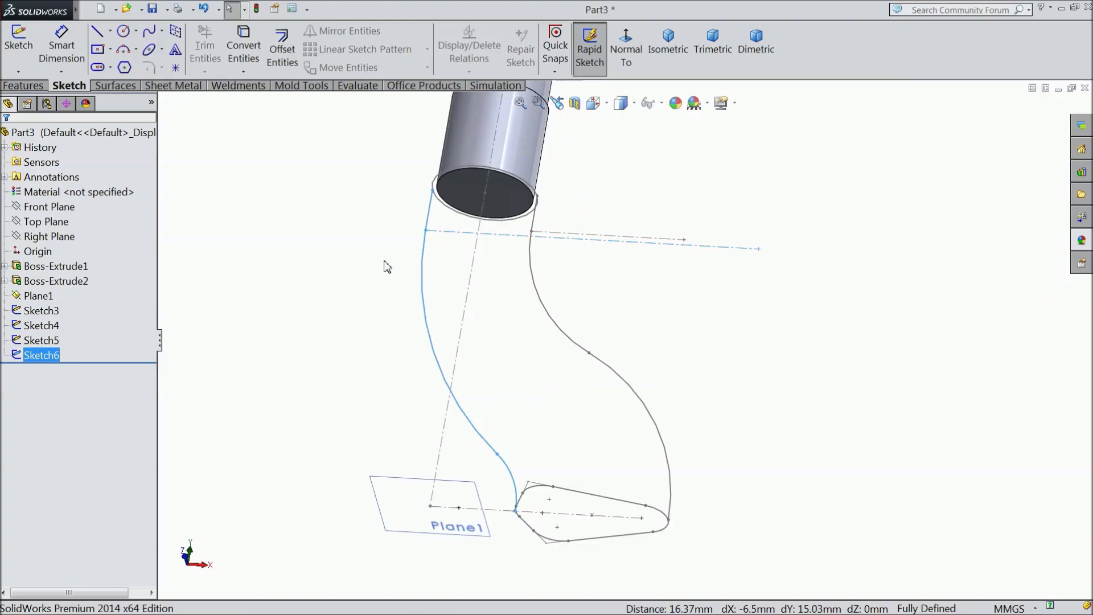
Create a lofted boss from profiles Sketch3 and Sketch4 with Sketch5 as a guide curve.
left_click(32, 86)
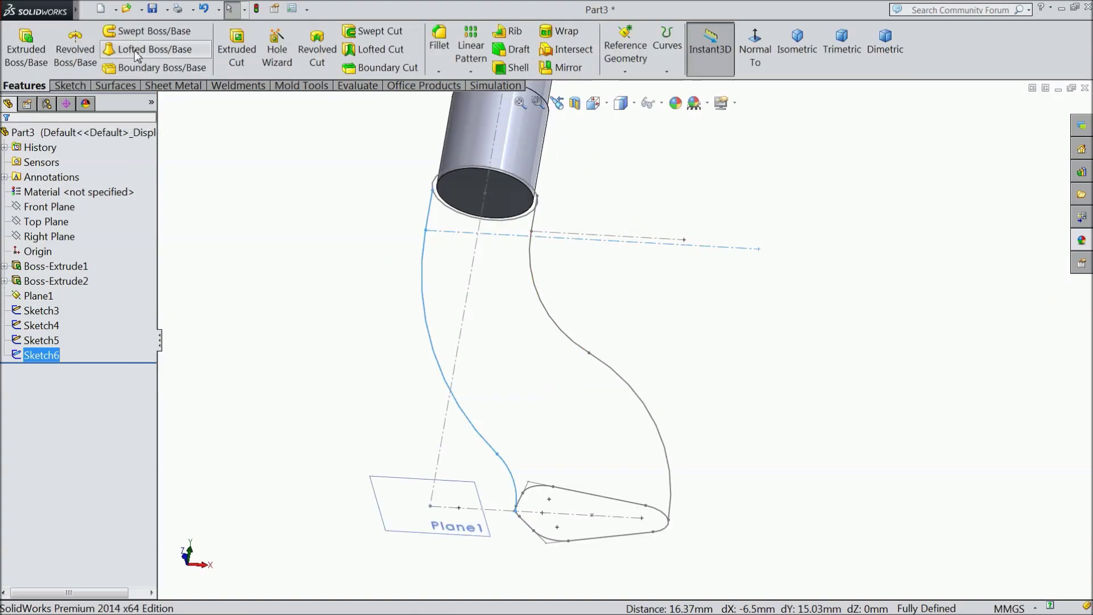
left_click(136, 51)
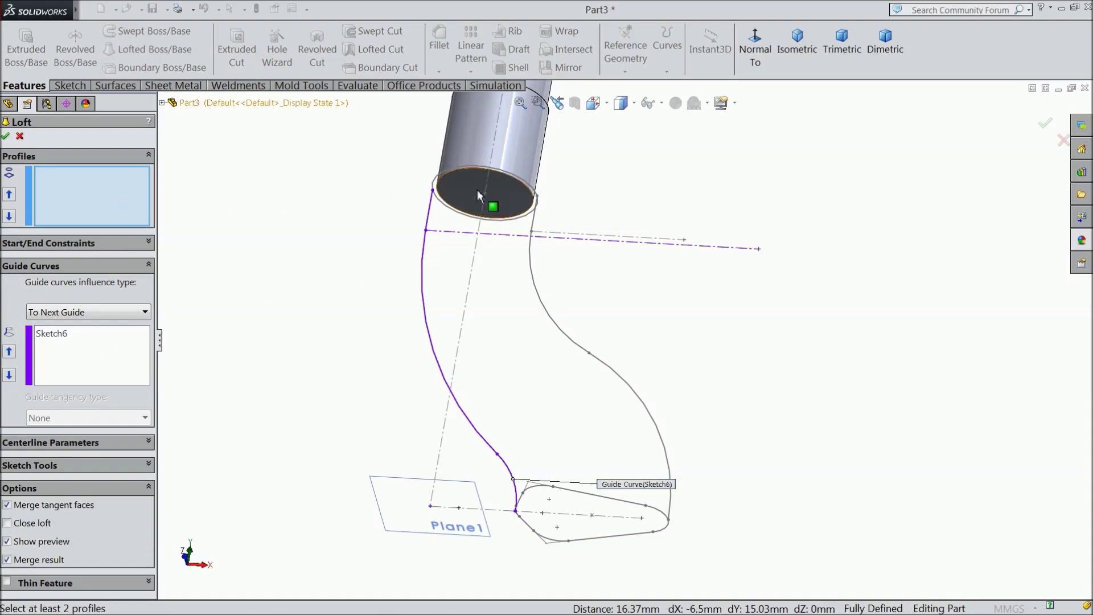
left_click(531, 190)
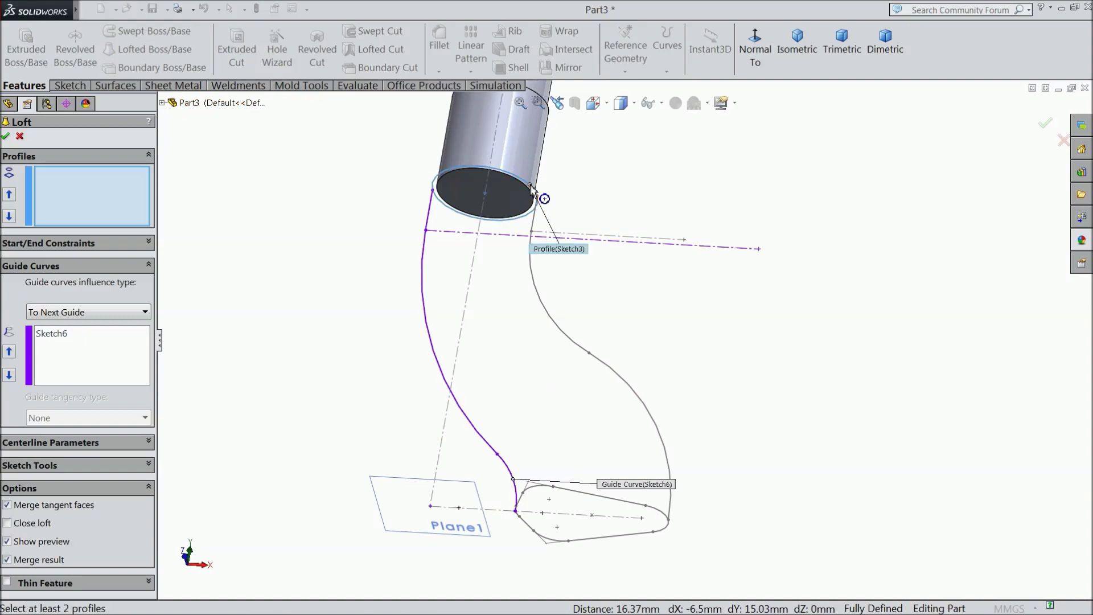
left_click(663, 519)
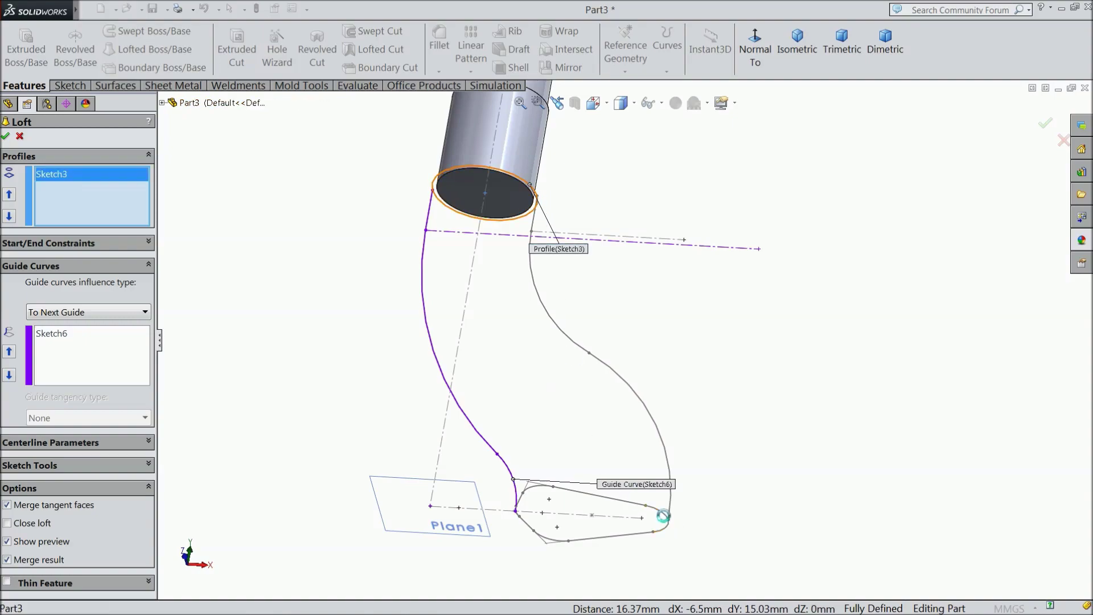
left_click(86, 362)
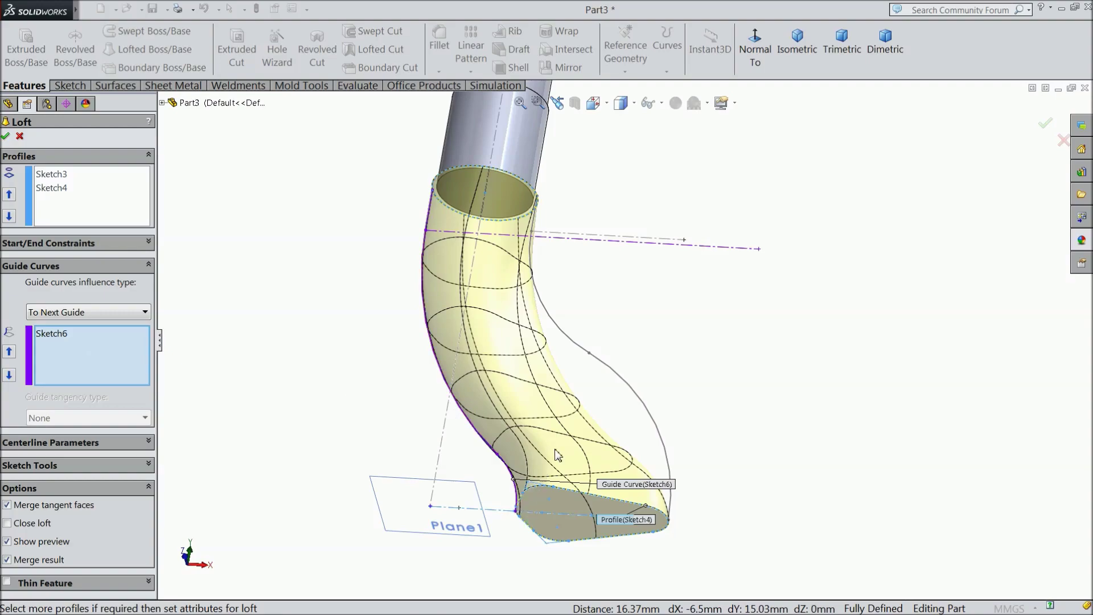
left_click(582, 354)
mouse_move(648, 388)
middle_mouse_down()
mouse_move(673, 411)
mouse_move(638, 386)
middle_mouse_up()
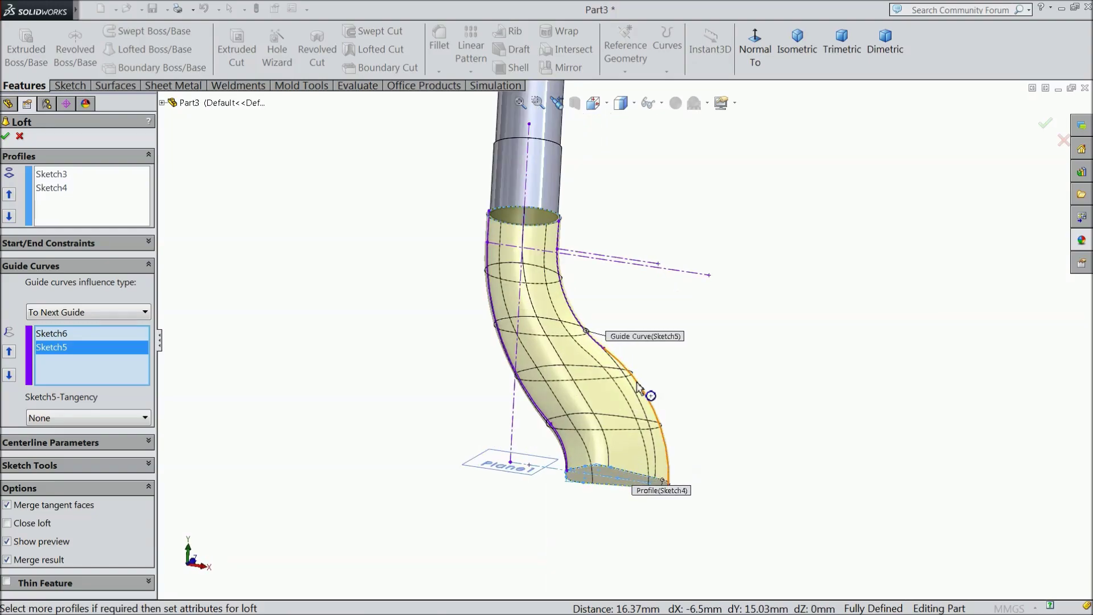
scroll(637, 387, "down", 3)
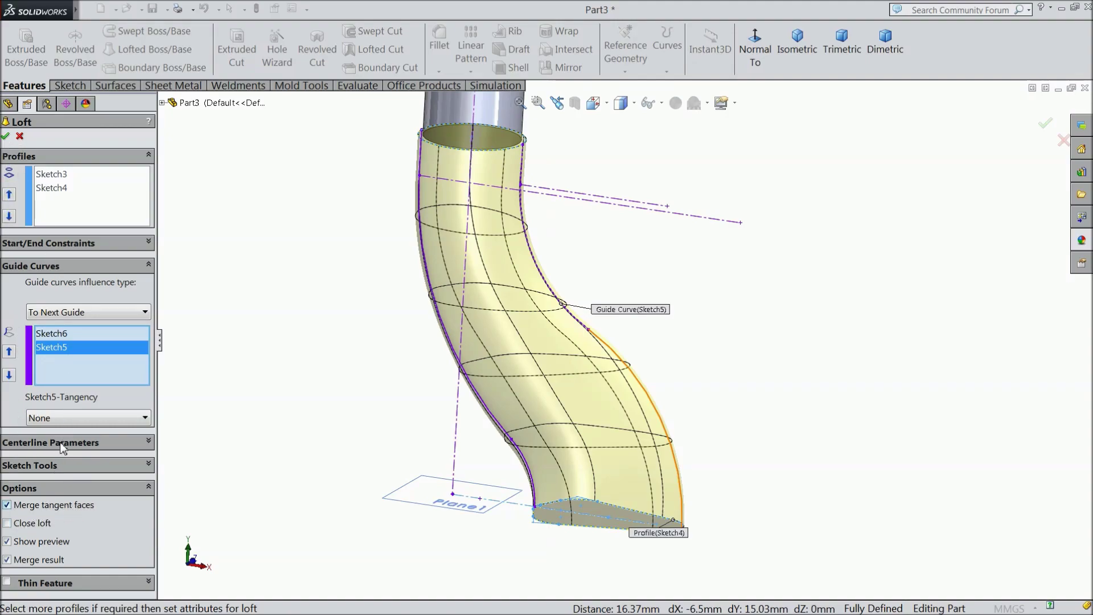
left_click(7, 136)
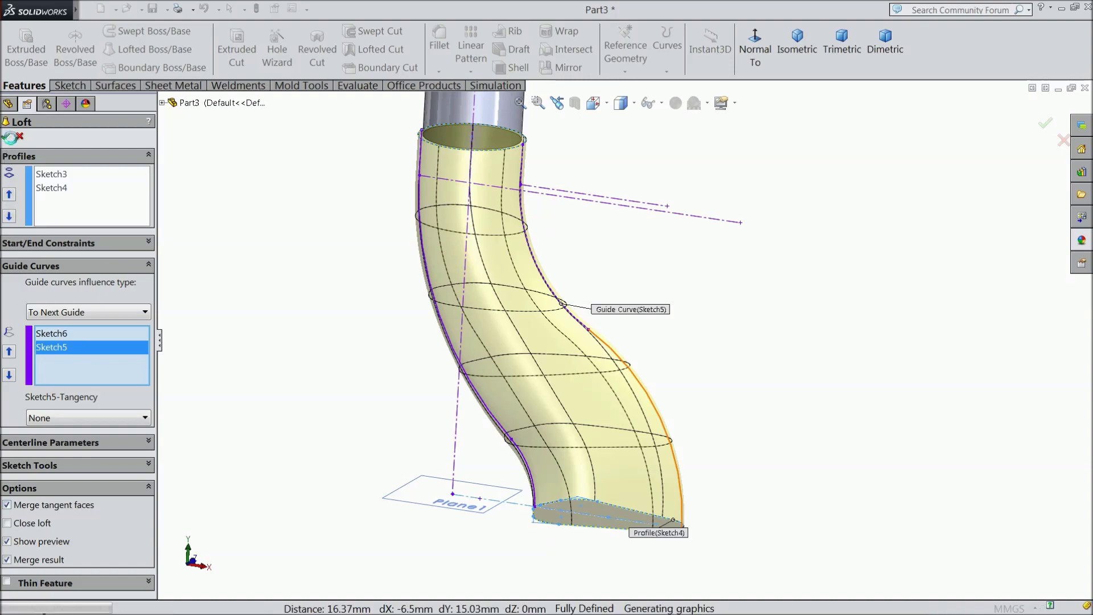
Apply the wrought steel appearance from the appearance library to the whole part.
key("z")
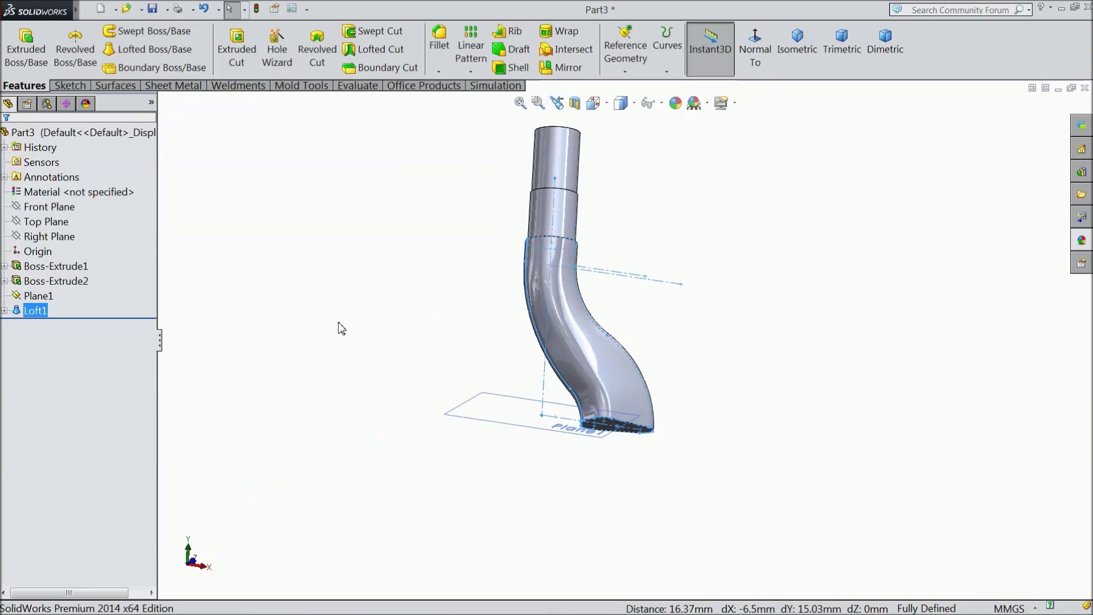
mouse_move(431, 340)
middle_mouse_down()
mouse_move(418, 262)
mouse_move(410, 359)
middle_mouse_up()
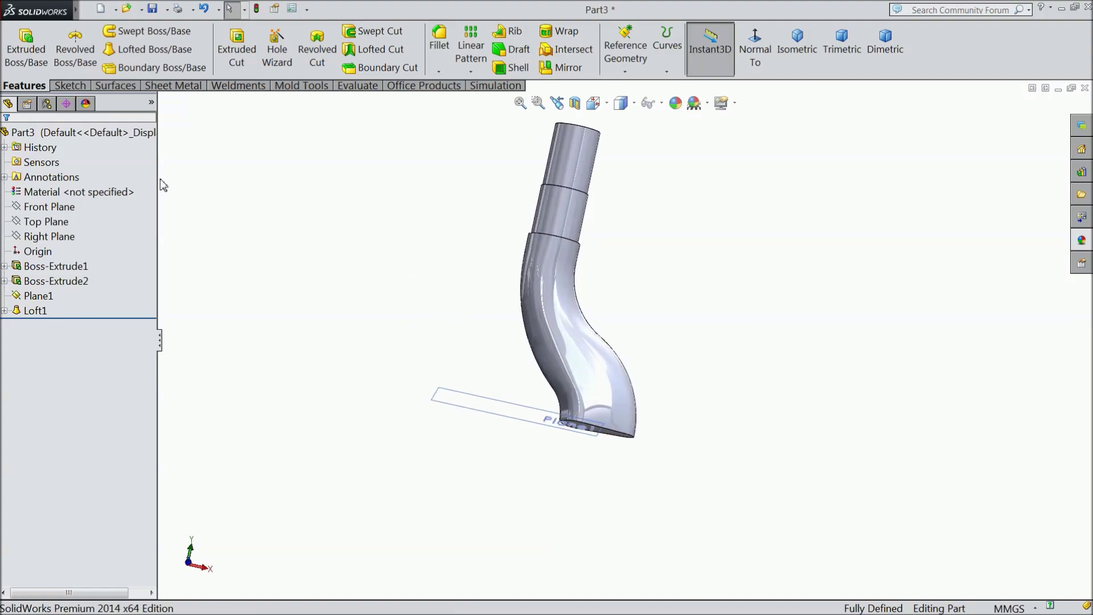
left_click(100, 137)
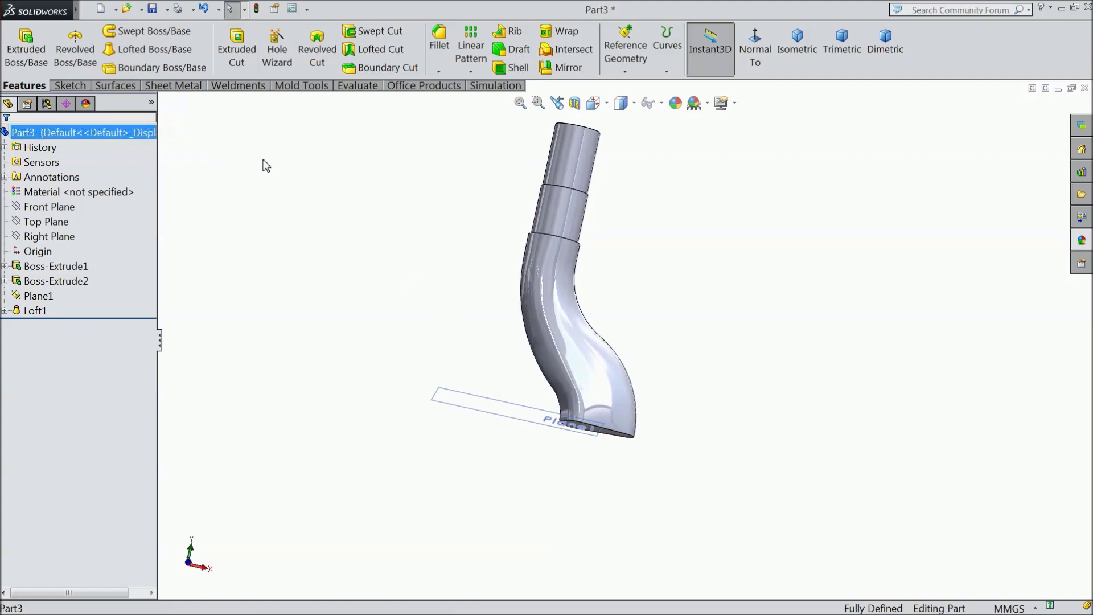
left_click(1083, 241)
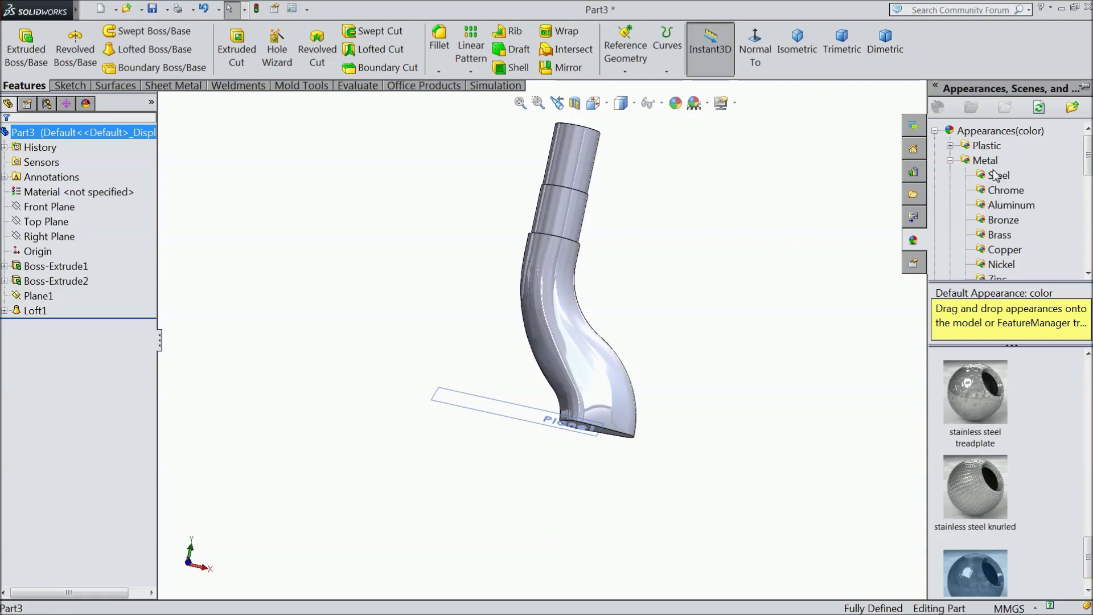
scroll(988, 467, "down", 1)
double_click(982, 573)
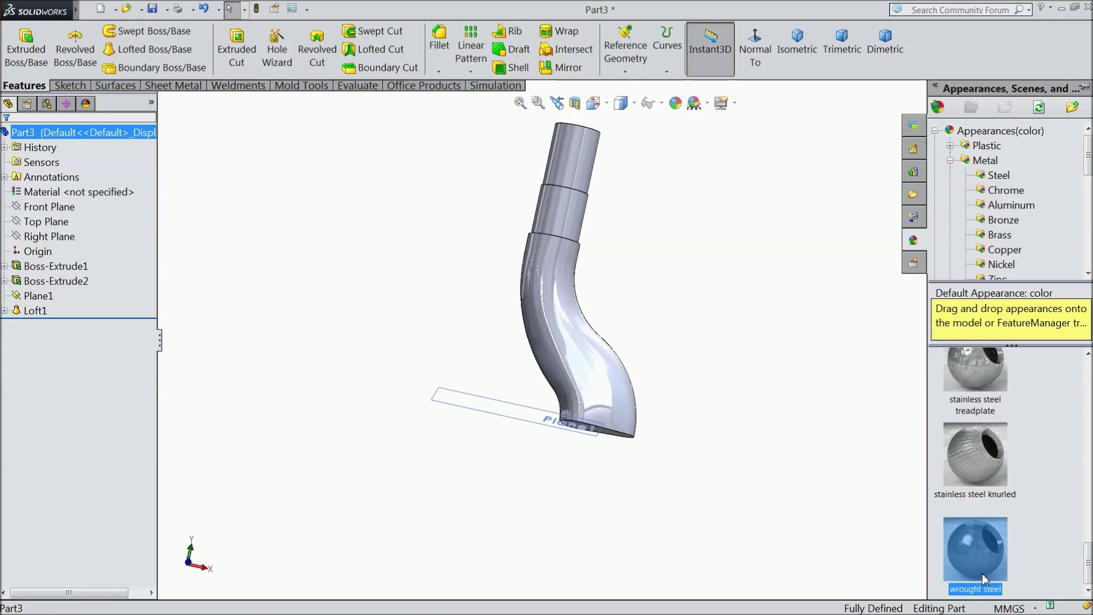
middle_click_drag(703, 358, 651, 316)
Recolour the wrought steel appearance bright yellow (RGB 255,255,0) and confirm it.
scroll(607, 304, "down", 2)
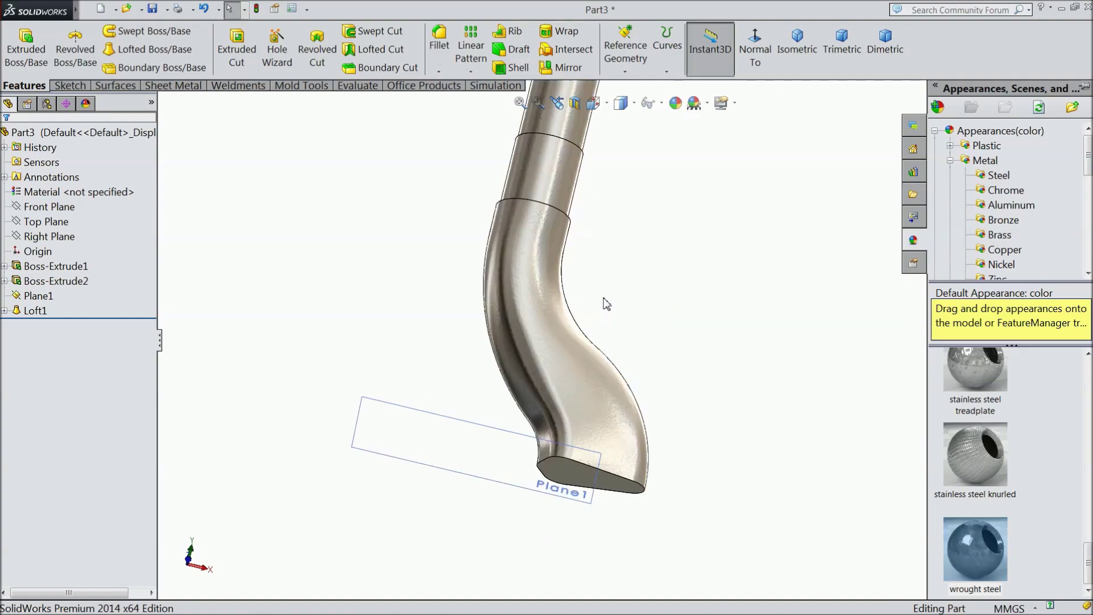
left_click(675, 103)
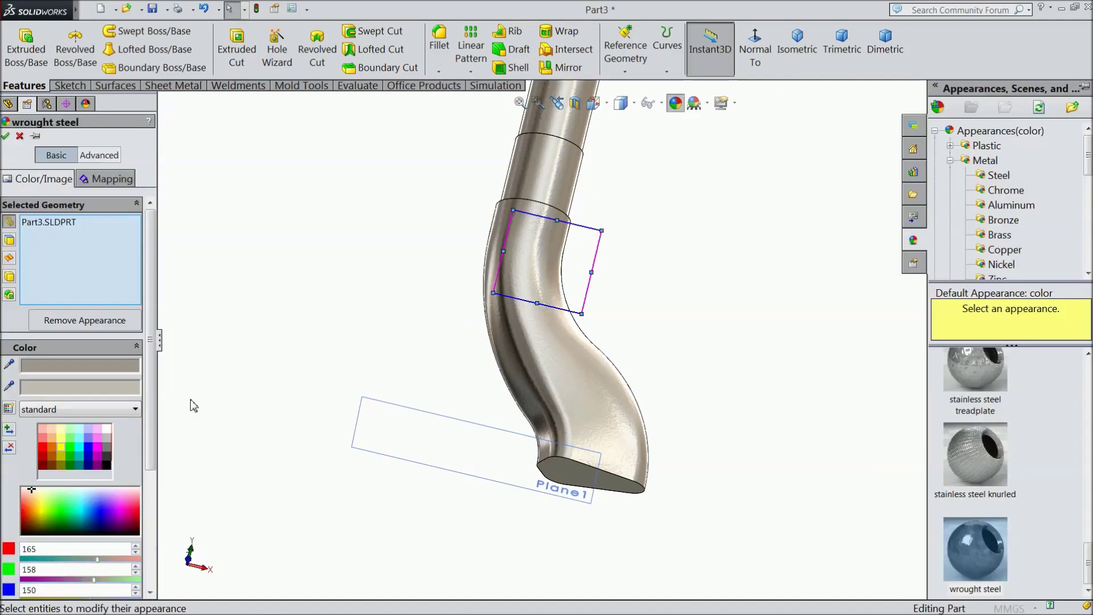
left_click(59, 453)
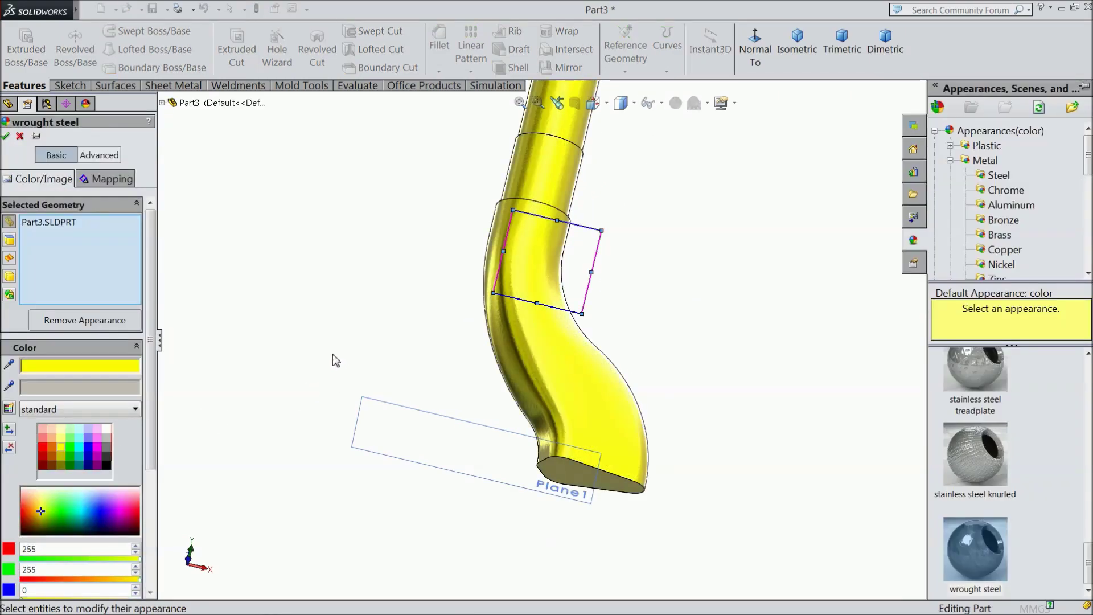
mouse_move(332, 360)
middle_mouse_down()
mouse_move(282, 388)
mouse_move(319, 398)
mouse_move(301, 398)
middle_mouse_up()
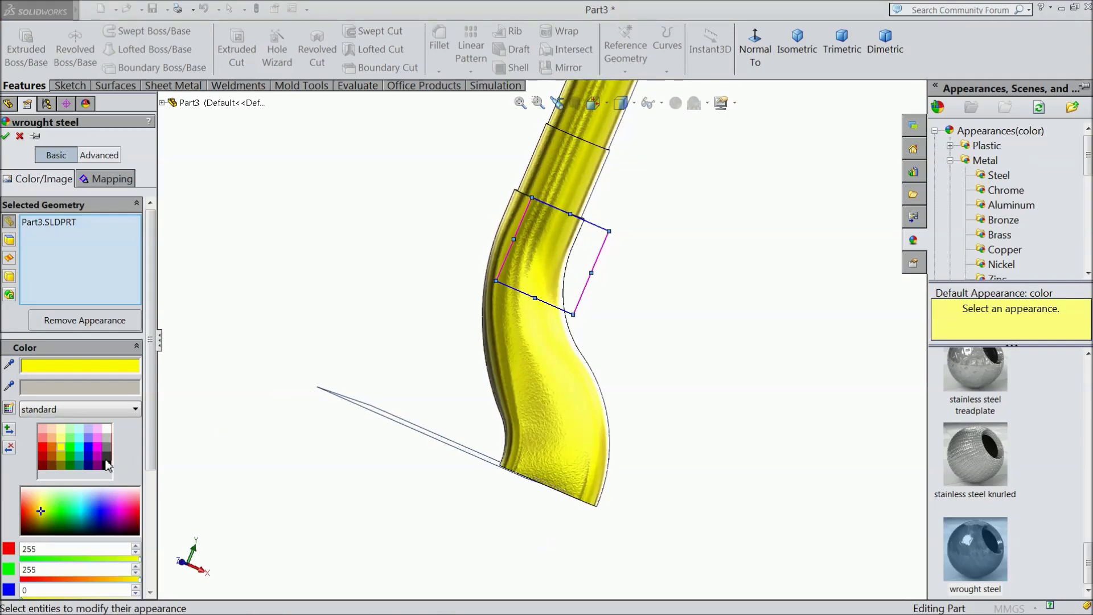
left_click(60, 457)
middle_click_drag(304, 361, 324, 324)
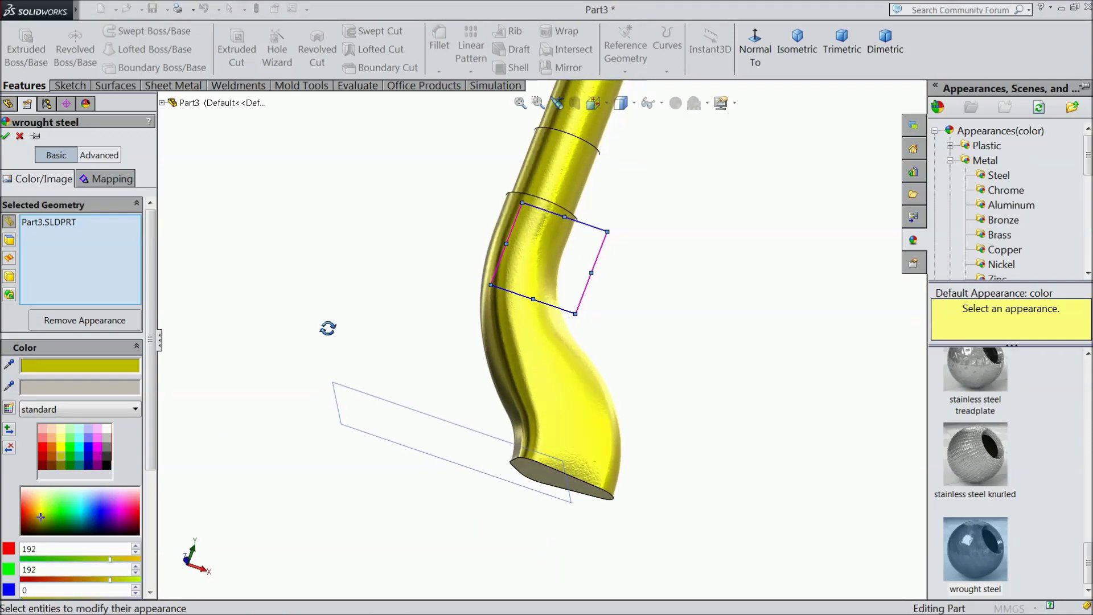
left_click(61, 448)
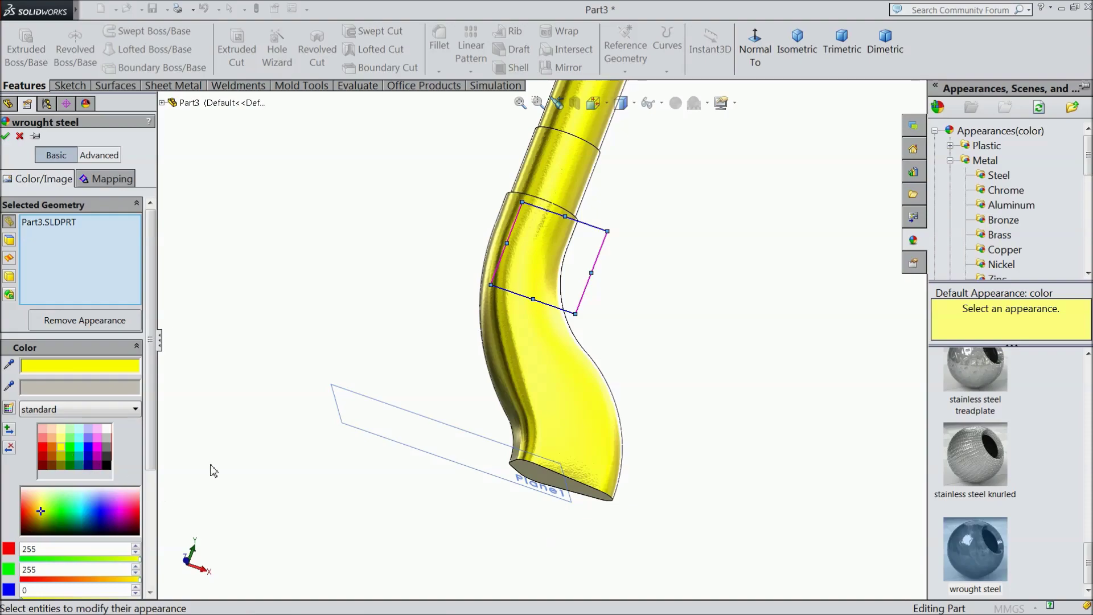
left_click(6, 136)
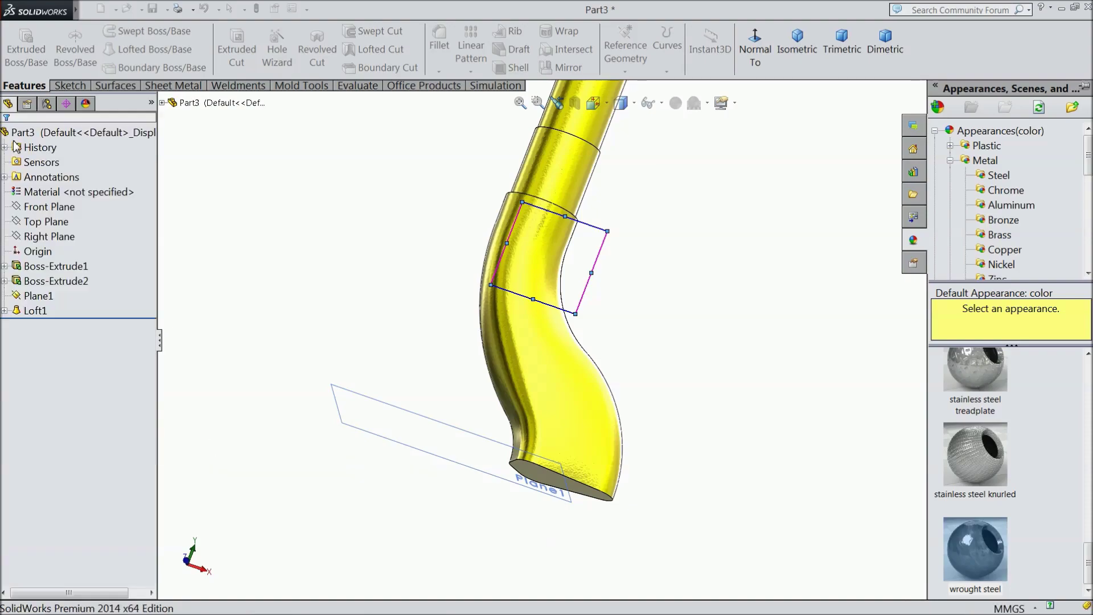
Orbit the part and preview where the Right and Top Planes cut it.
mouse_move(427, 320)
middle_mouse_down()
mouse_move(462, 337)
mouse_move(528, 291)
mouse_move(524, 403)
middle_mouse_up()
scroll(477, 329, "down", 3)
scroll(484, 341, "up", 3)
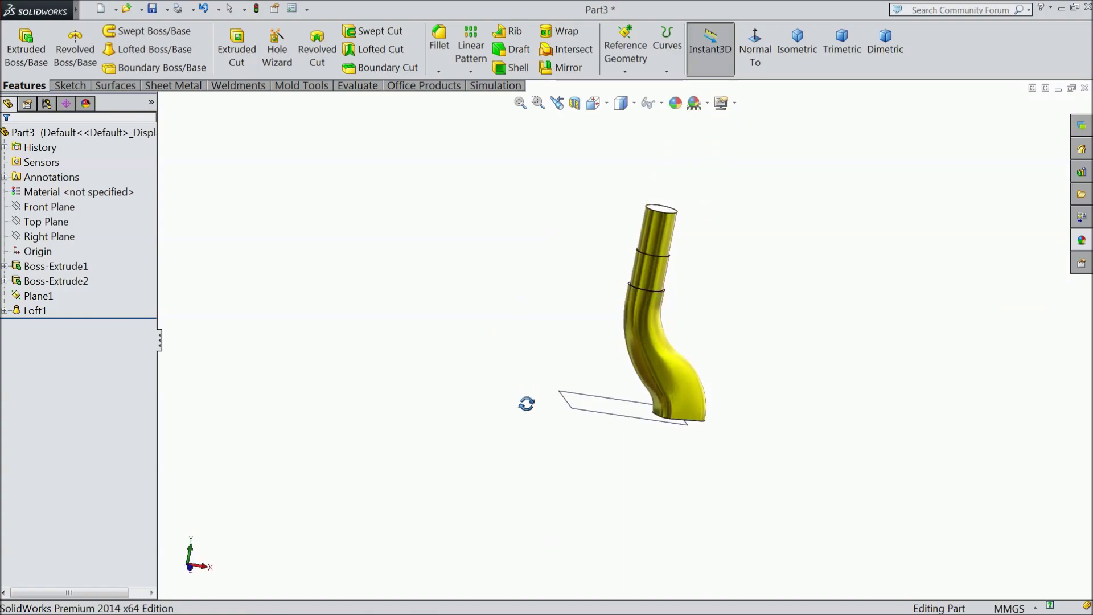
left_click(46, 237)
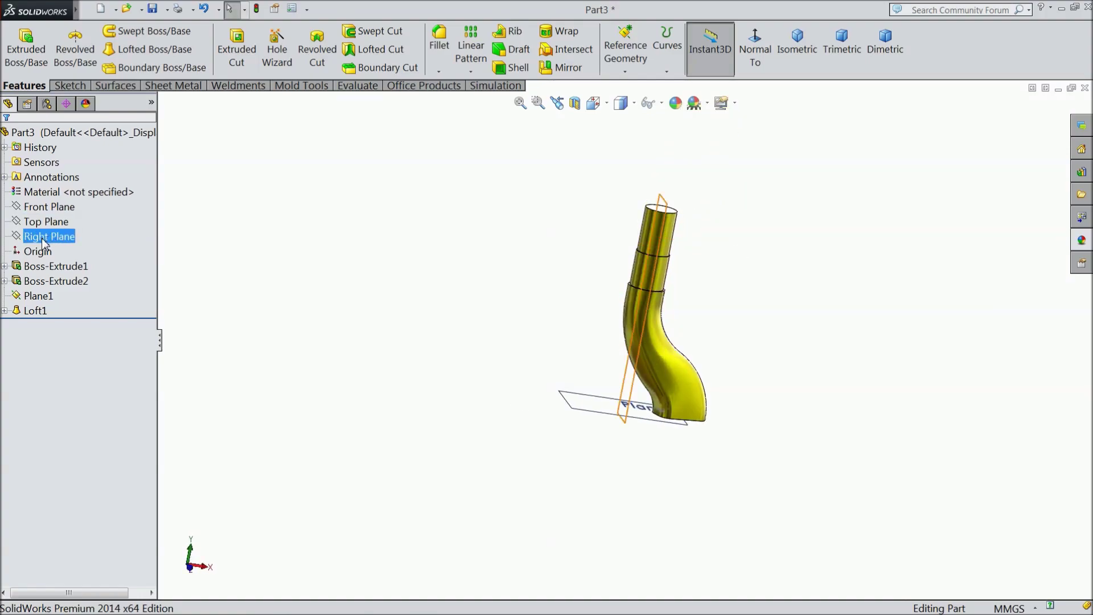
left_click(44, 222)
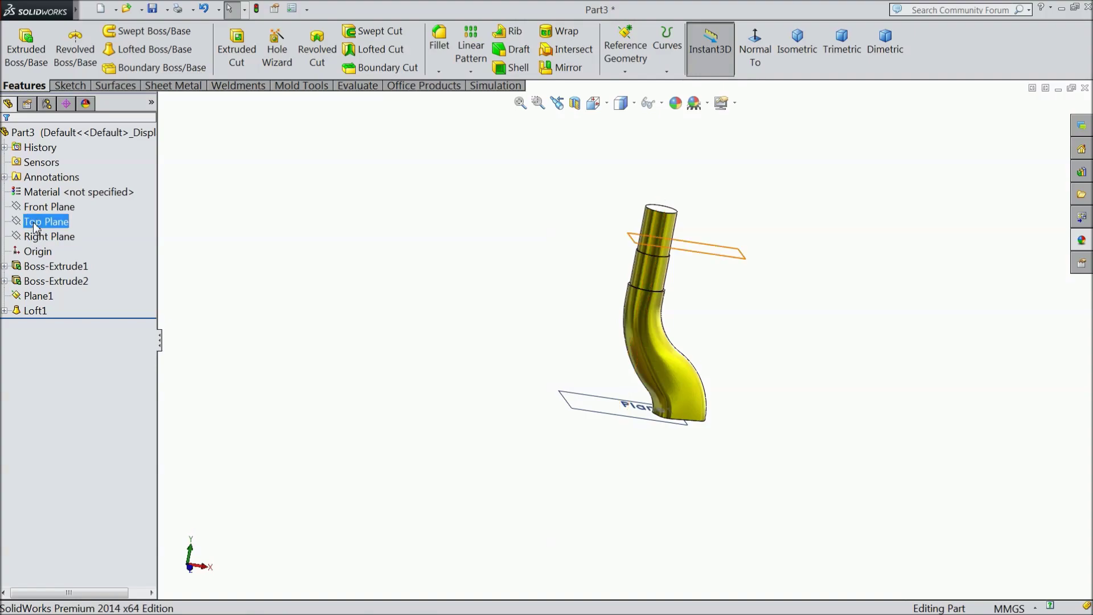
Open Sketch7 on the Front Plane viewed face-on, checking Loft1's Sketch5 and Sketch6 profiles.
left_click(58, 189)
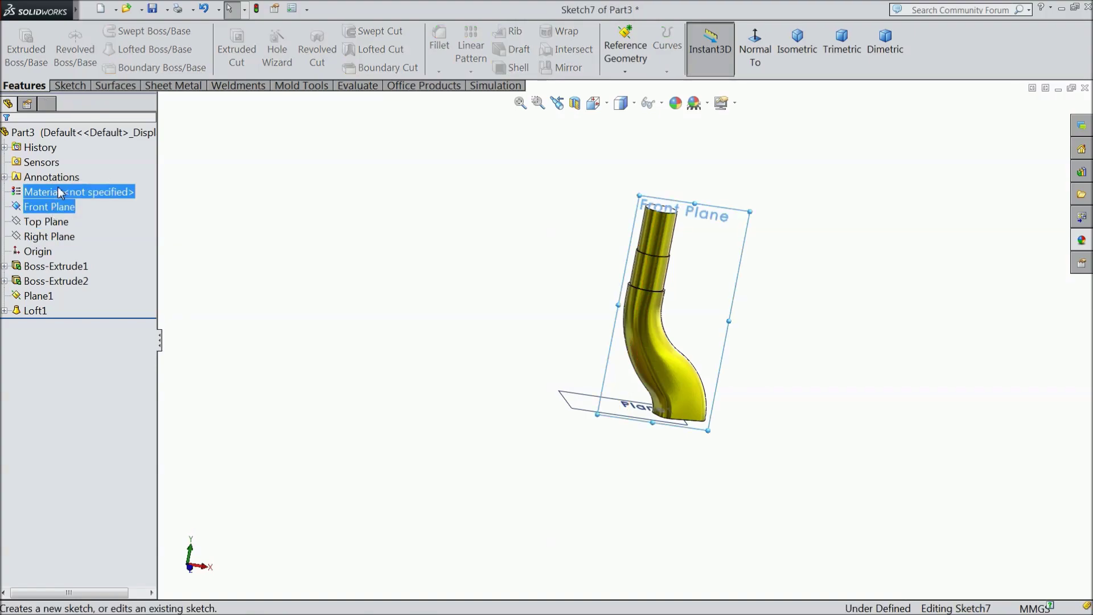
left_click(754, 51)
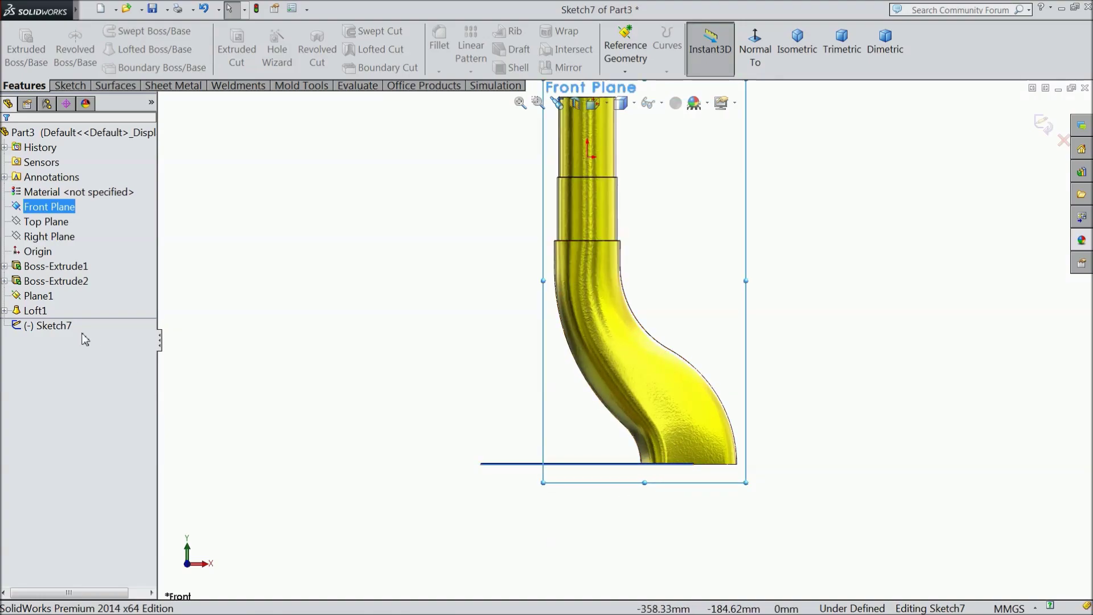
left_click(4, 310)
left_click(32, 371)
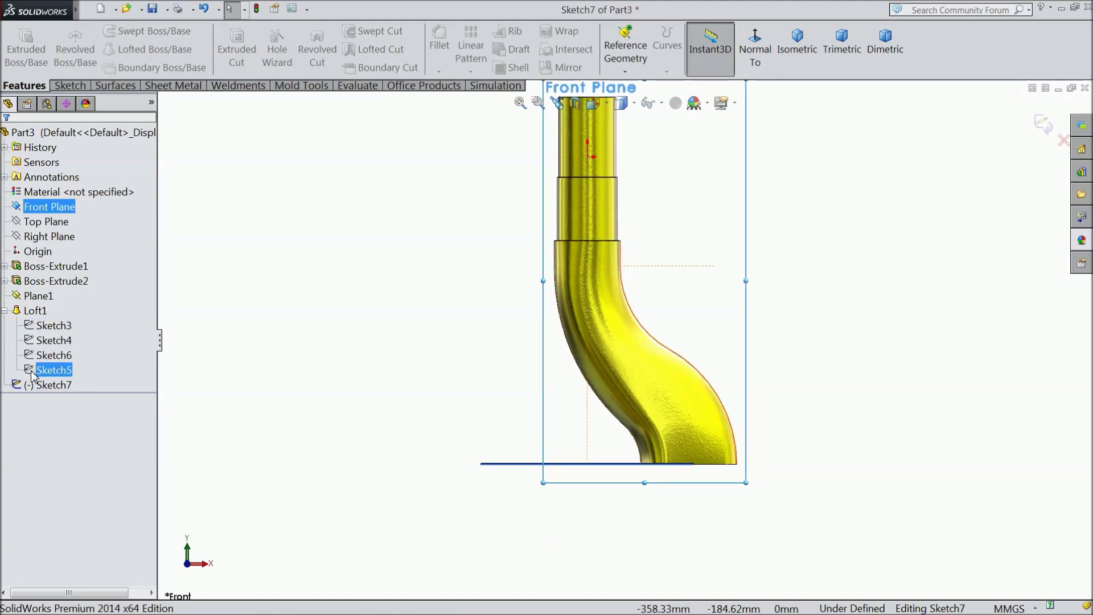
left_click(37, 358)
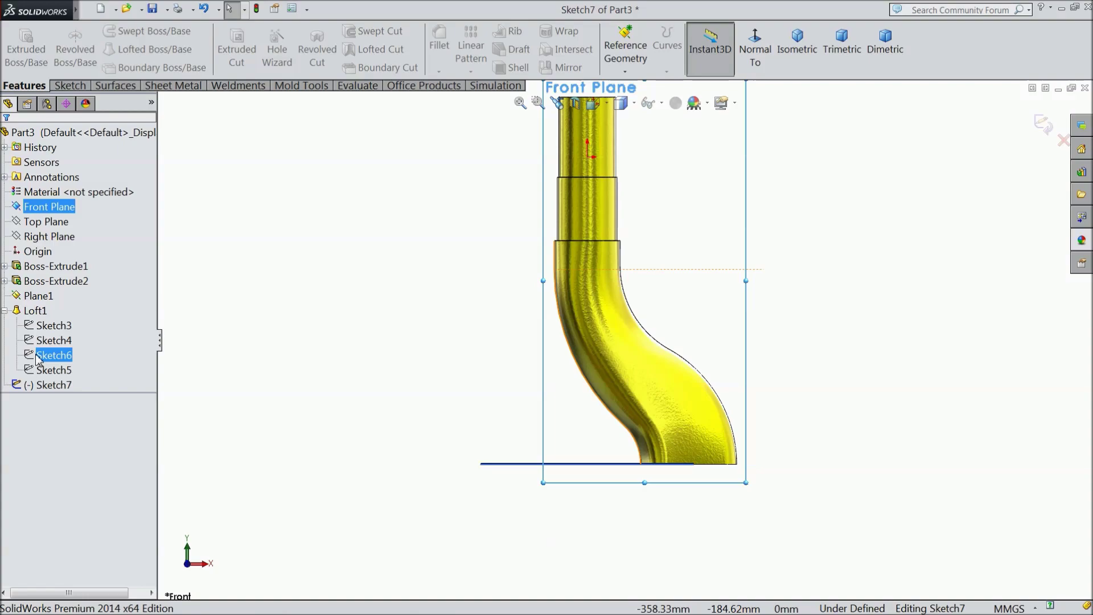
key("Escape")
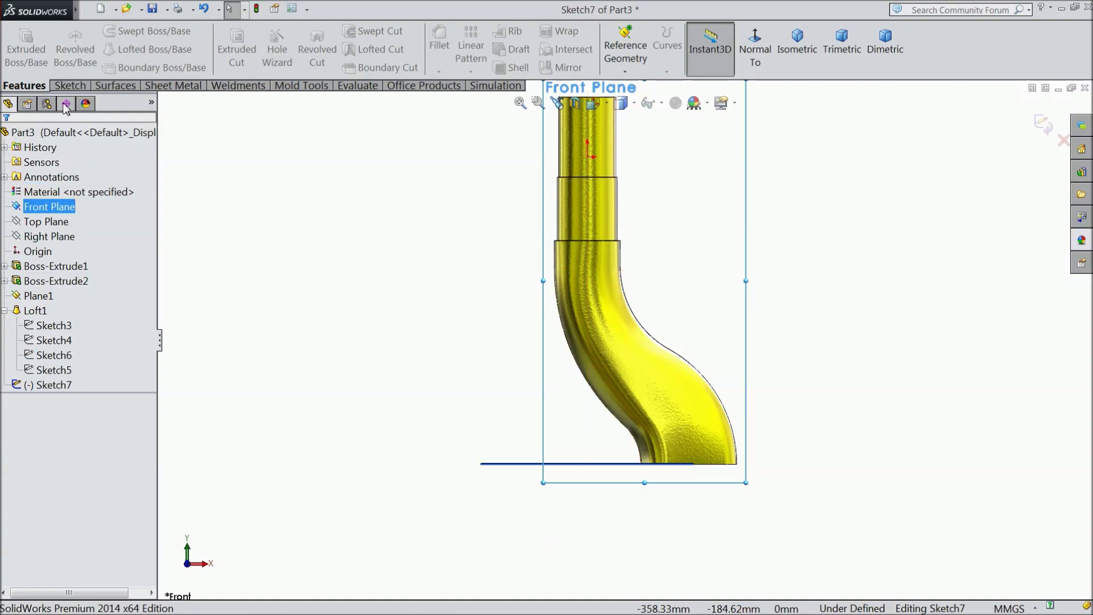
Draw a vertical centerline from the origin down to the baseline.
left_click(69, 86)
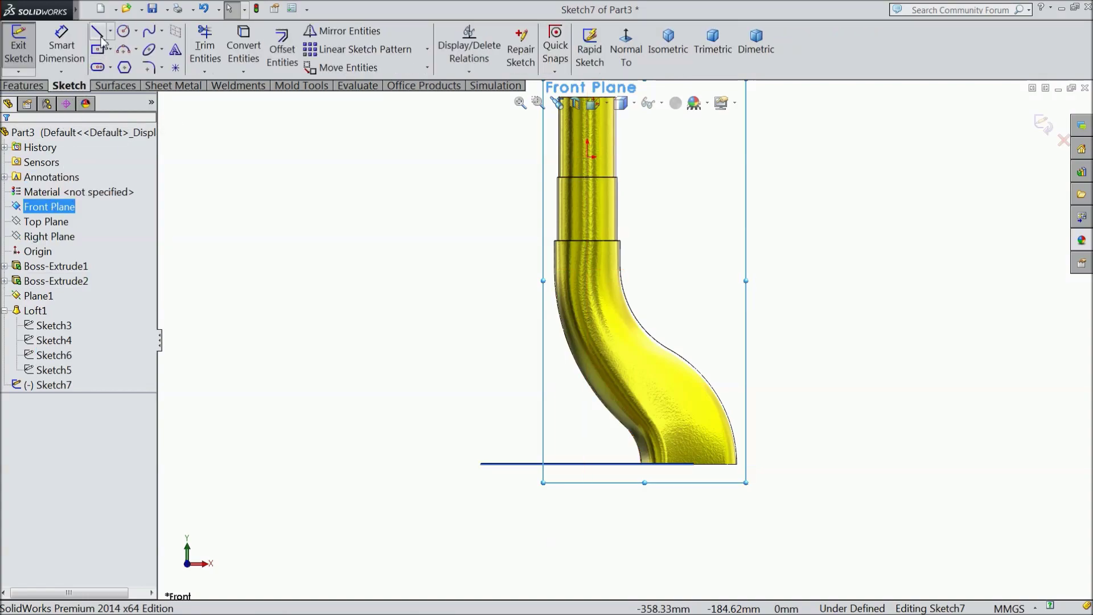
left_click(111, 32)
left_click(116, 69)
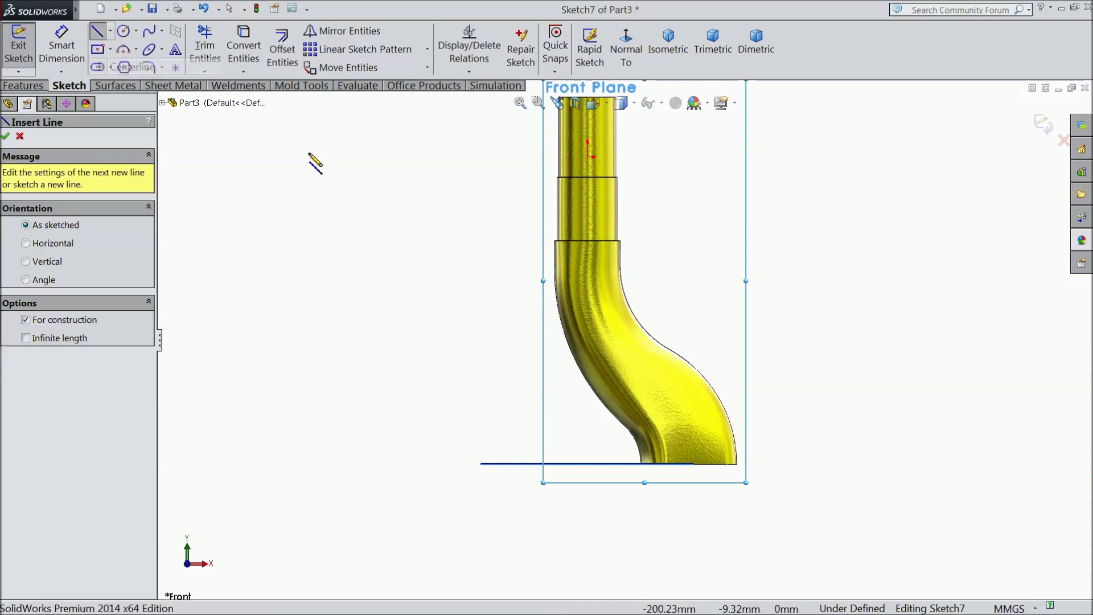
left_click(587, 157)
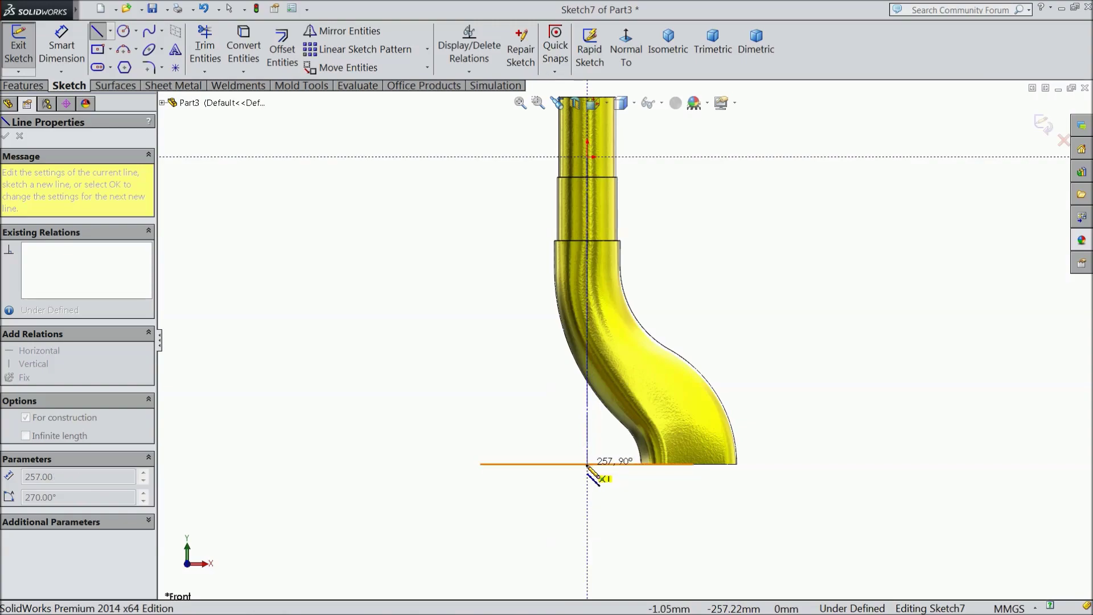
left_click(587, 464)
right_click(491, 410)
left_click(524, 112)
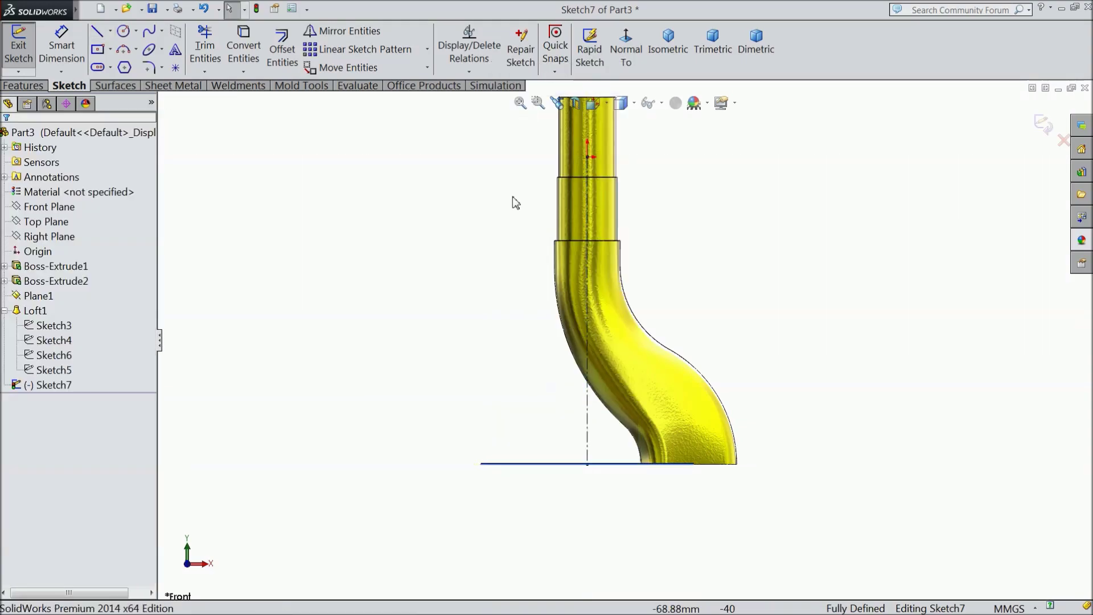
Draw a circle centred on the baseline beside the centerline.
left_click(126, 34)
scroll(430, 366, "up", 3)
scroll(644, 439, "down", 3)
scroll(644, 438, "down", 1)
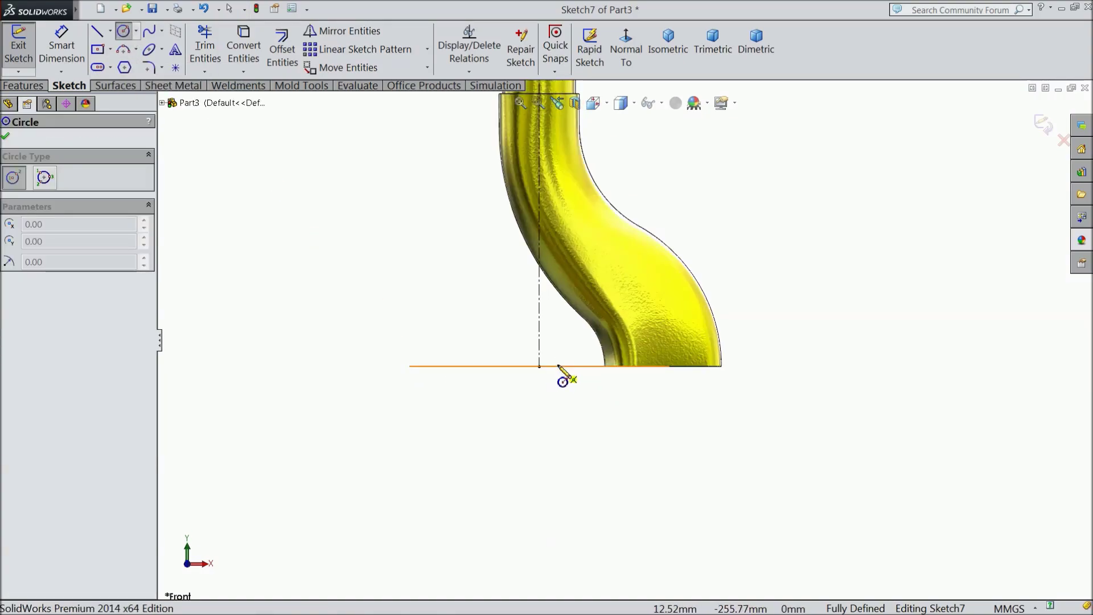
left_click(560, 367)
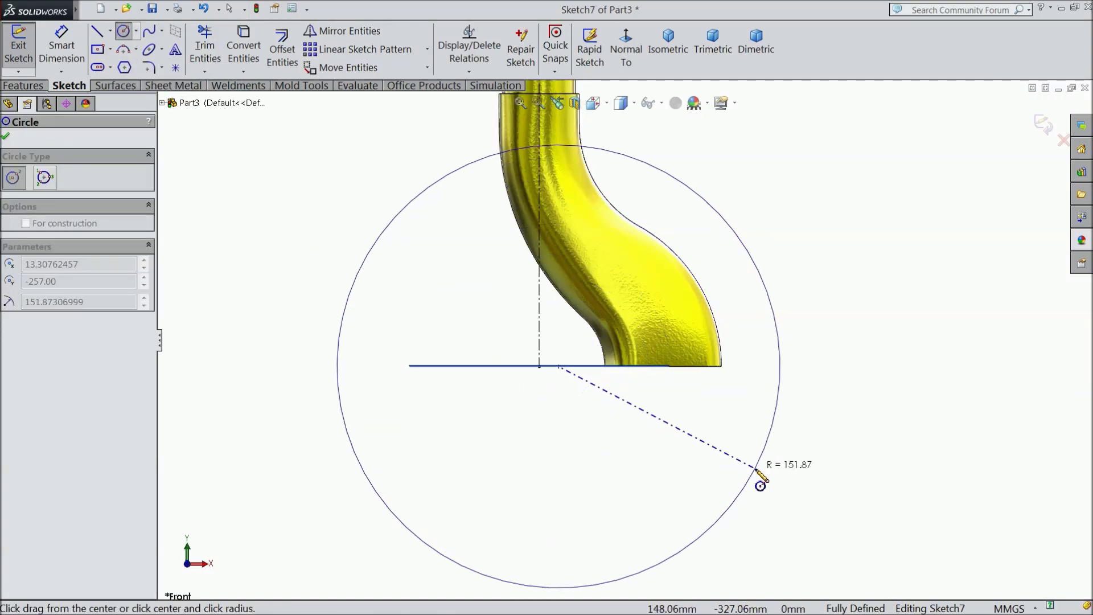
left_click(748, 482)
Dimension the circle centre 15 mm from the centerline and its diameter 220 mm.
left_click(61, 46)
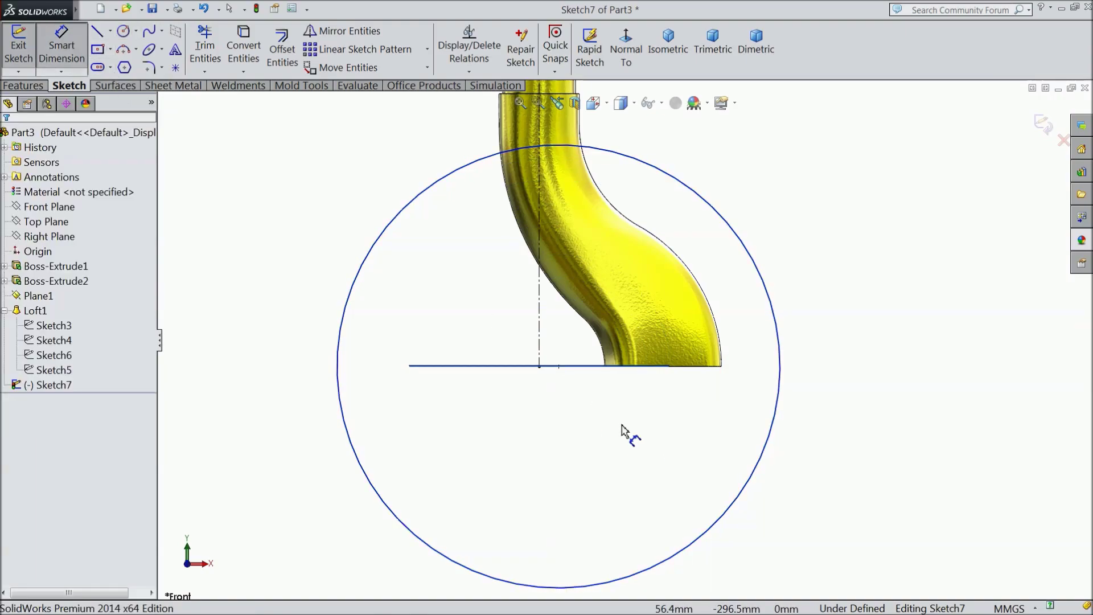
left_click(558, 368)
left_click(539, 361)
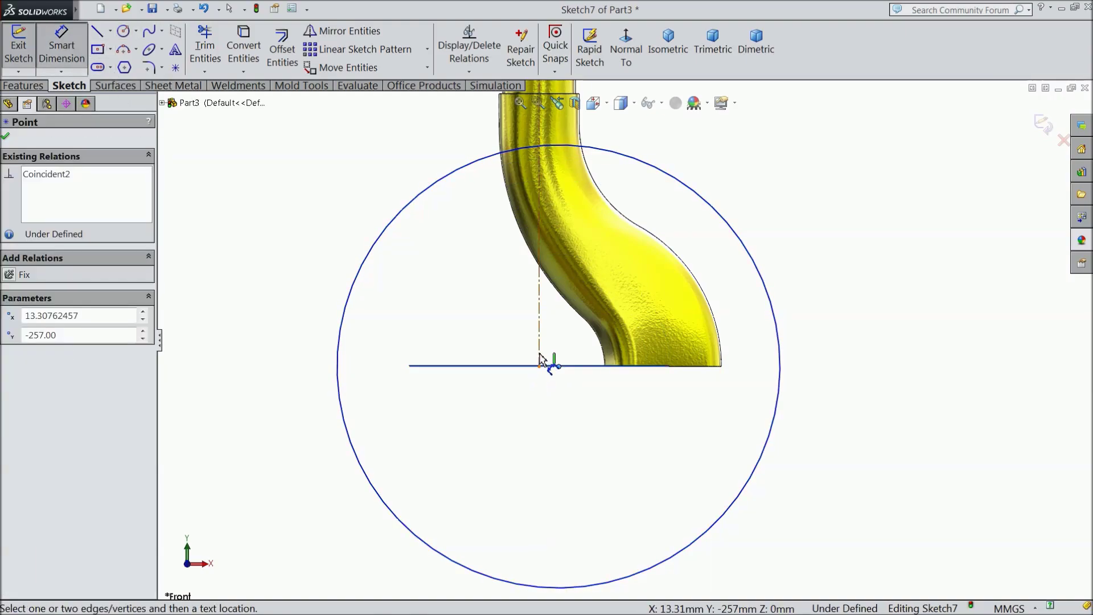
left_click(551, 349)
type("15")
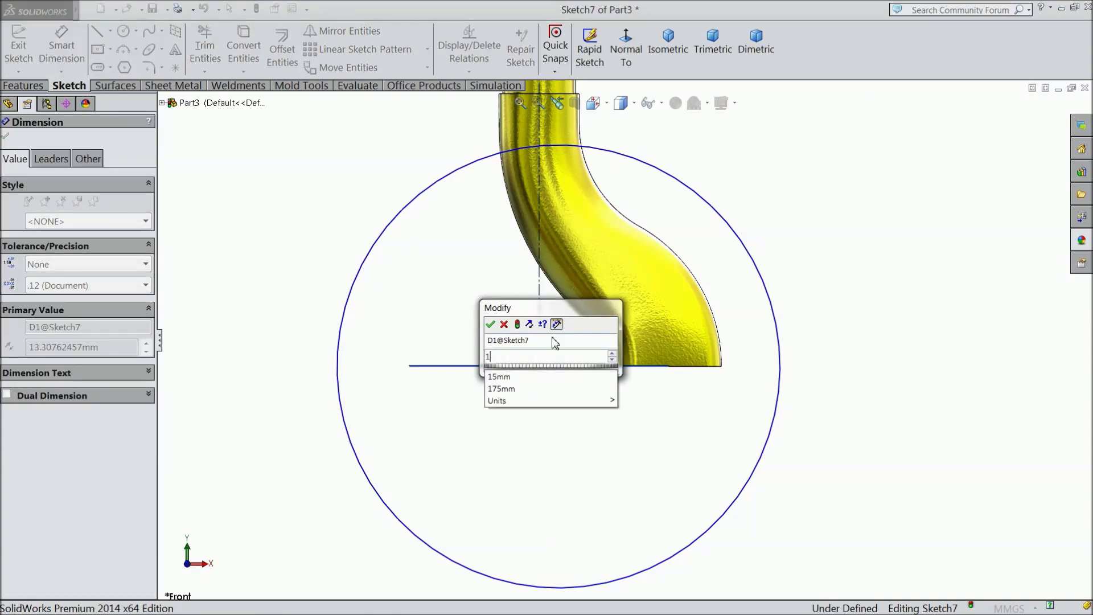
left_click(491, 325)
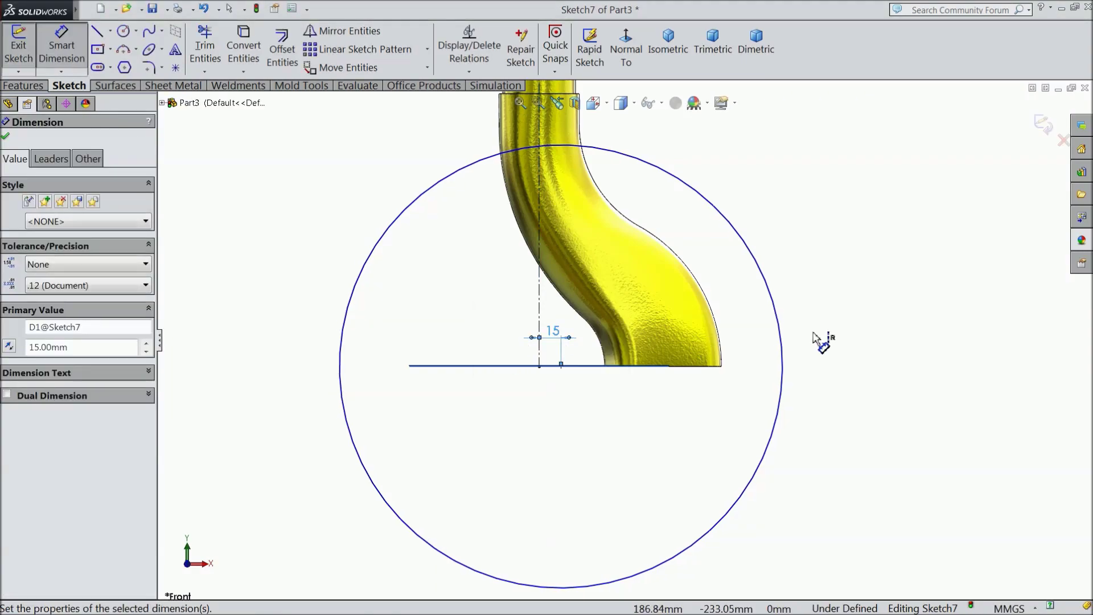
left_click(785, 339)
left_click(815, 348)
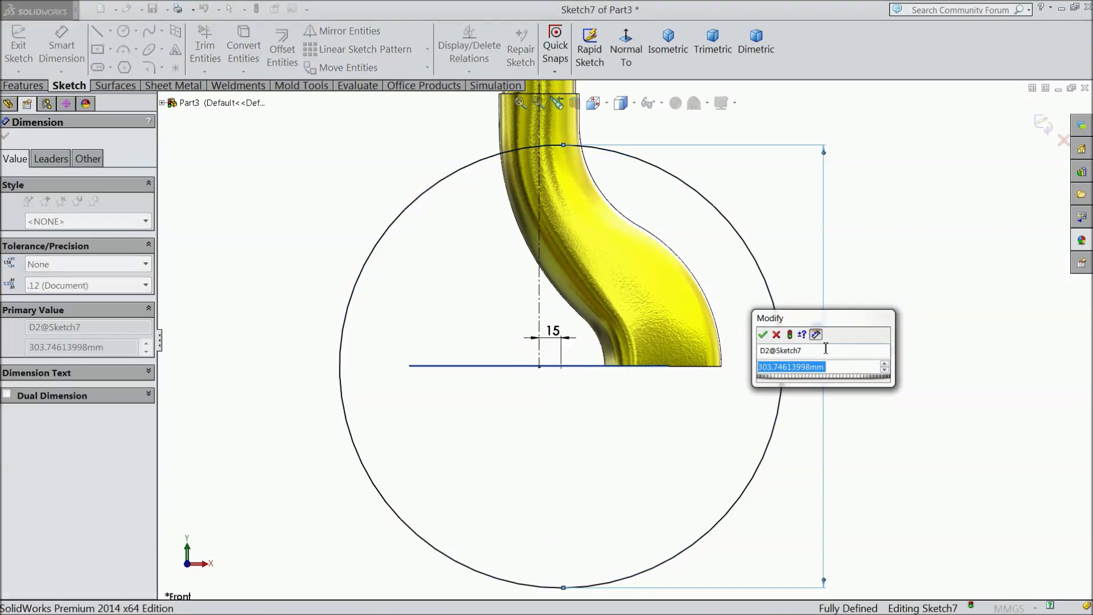
type("220")
left_click(764, 335)
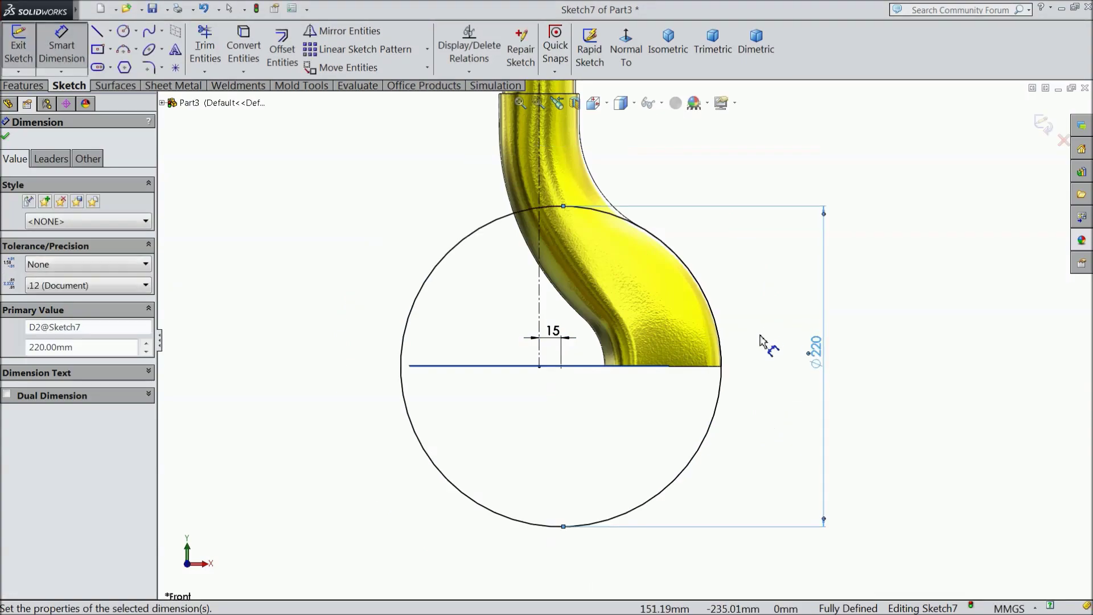
left_click(6, 136)
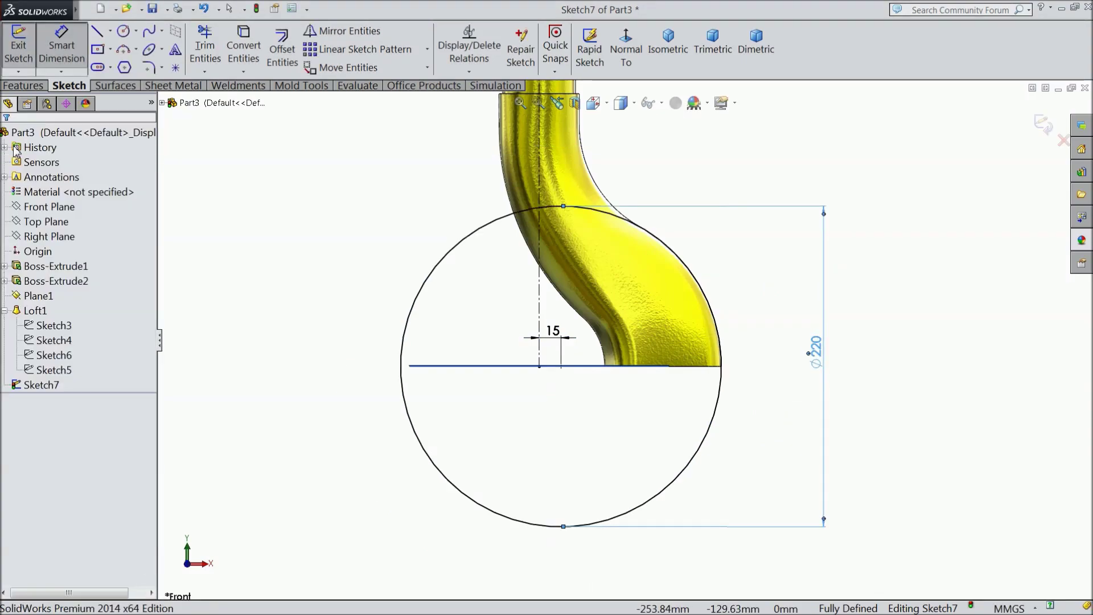
Convert the Ø220 circle to construction geometry and exit Sketch7.
left_click(409, 333)
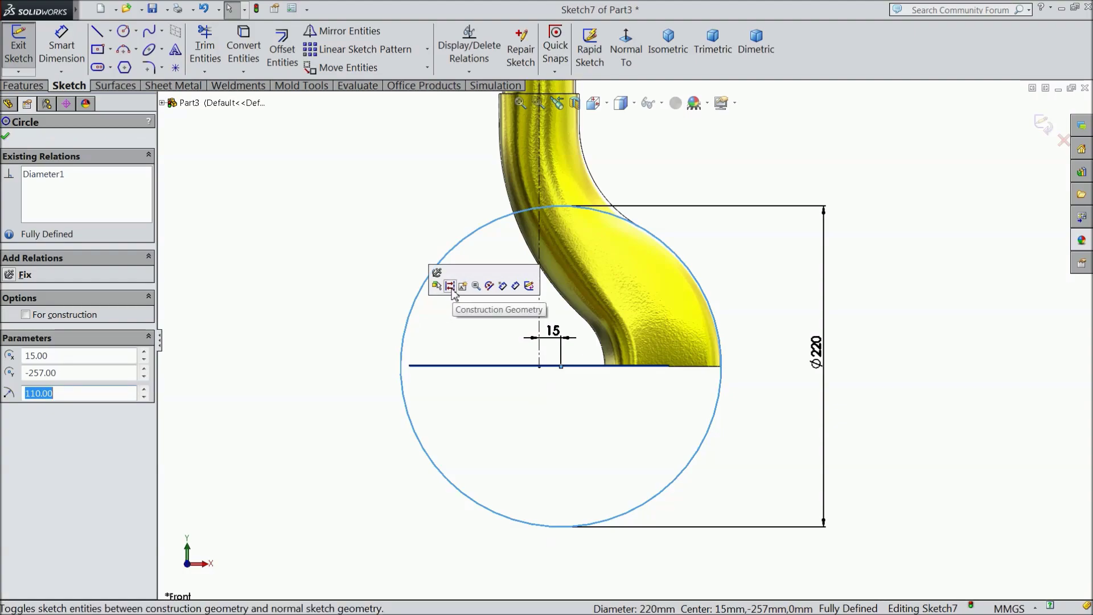
left_click(450, 285)
left_click(1043, 125)
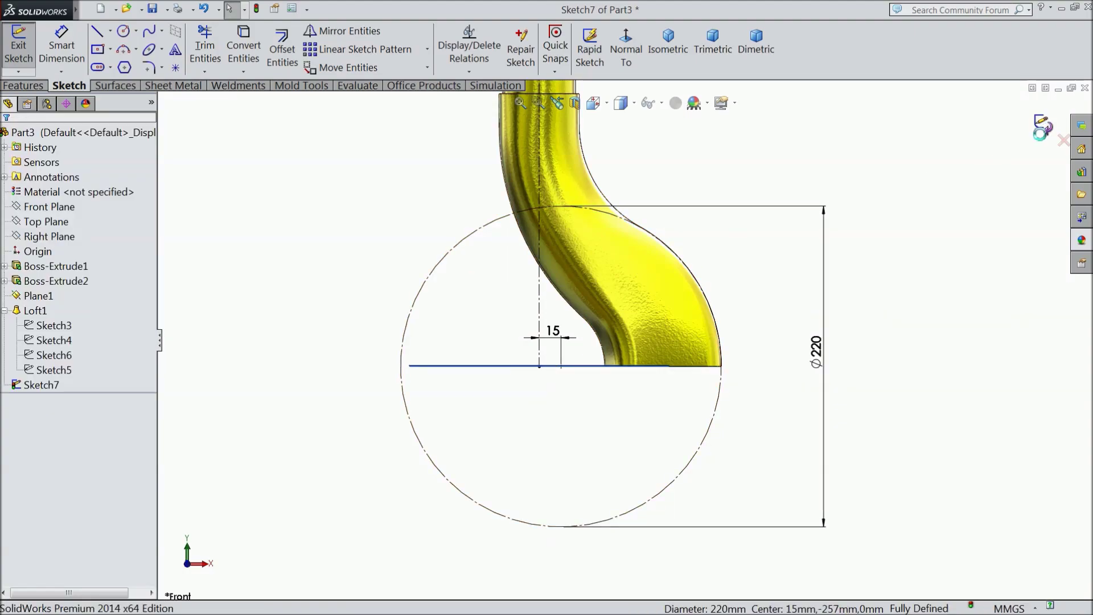
Orbit the model and select the loft's flat end face.
left_click(715, 246)
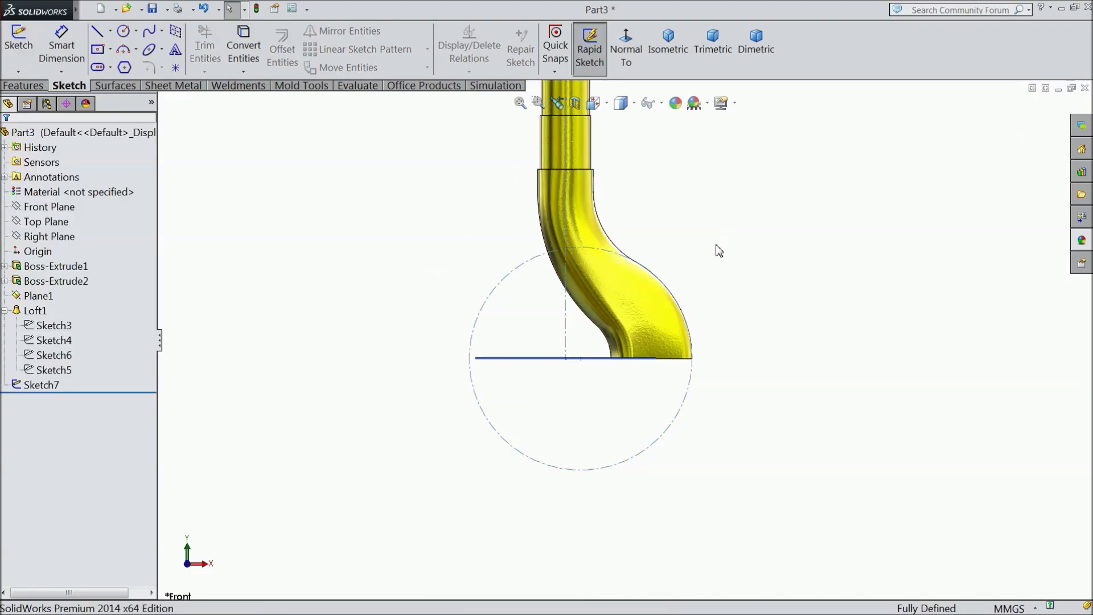
mouse_move(715, 246)
middle_mouse_down()
mouse_move(746, 292)
mouse_move(715, 153)
mouse_move(727, 285)
middle_mouse_up()
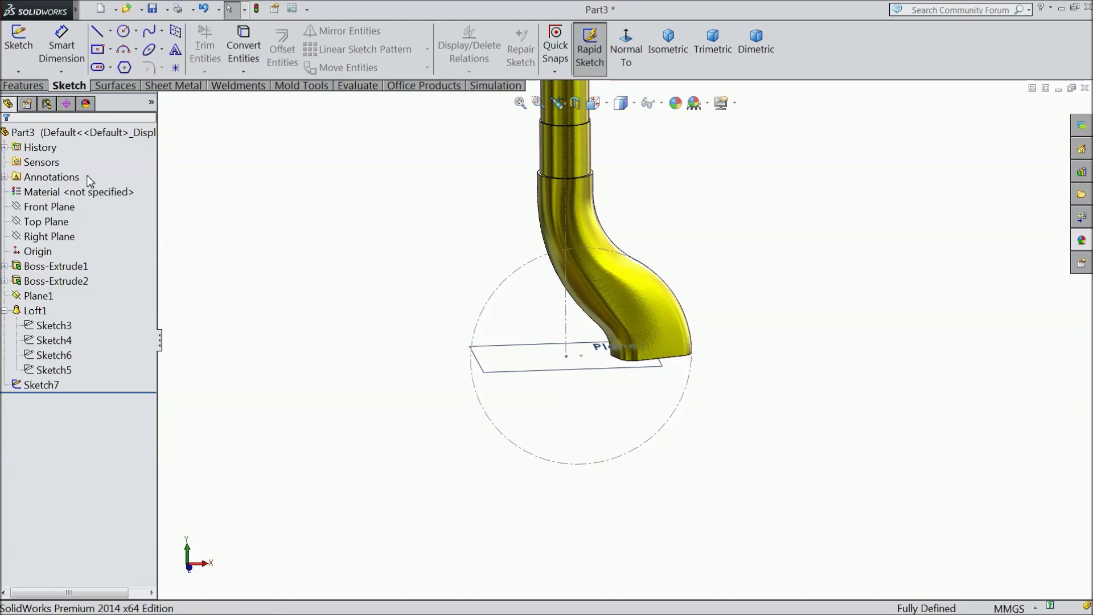
middle_click_drag(382, 302, 371, 142)
scroll(586, 193, "down", 3)
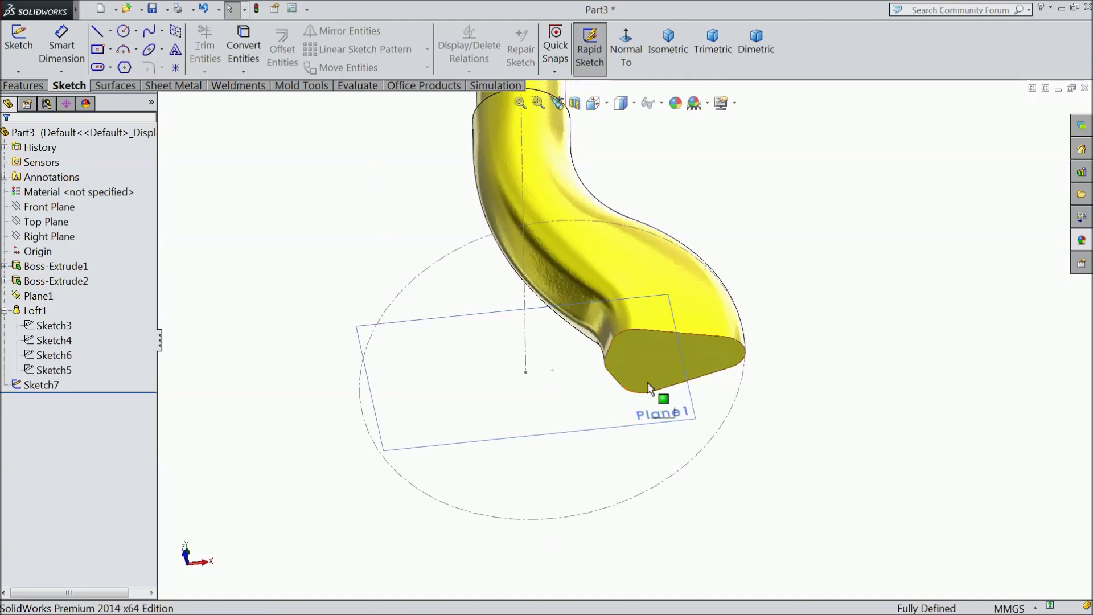
left_click(650, 367)
scroll(650, 366, "down", 3)
scroll(676, 363, "down", 1)
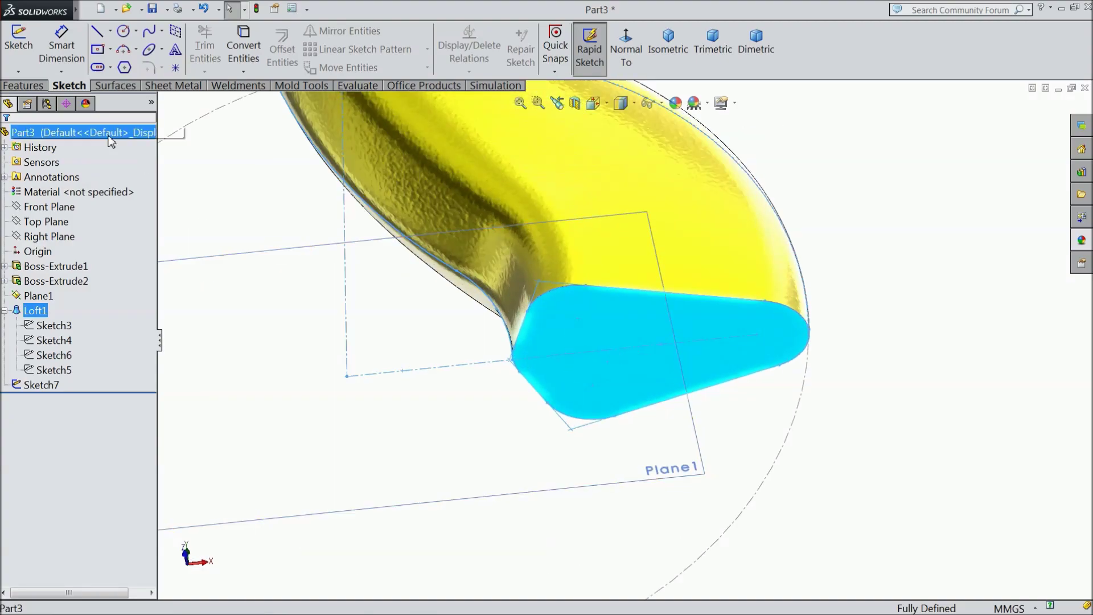
Sketch on the end face, convert its edges, and exit as Sketch8.
left_click(21, 61)
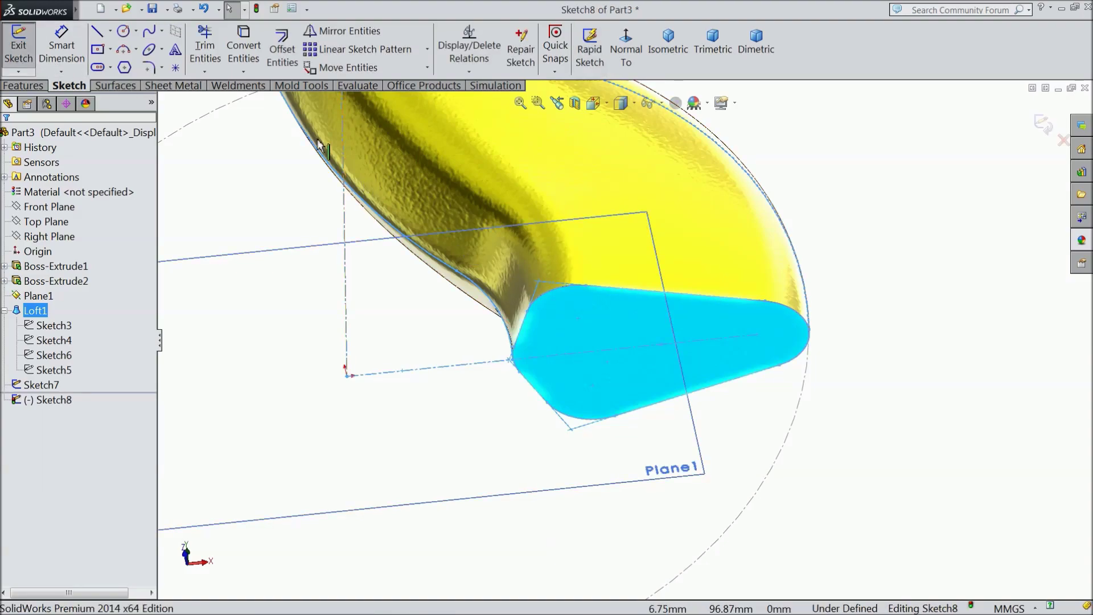
left_click(240, 57)
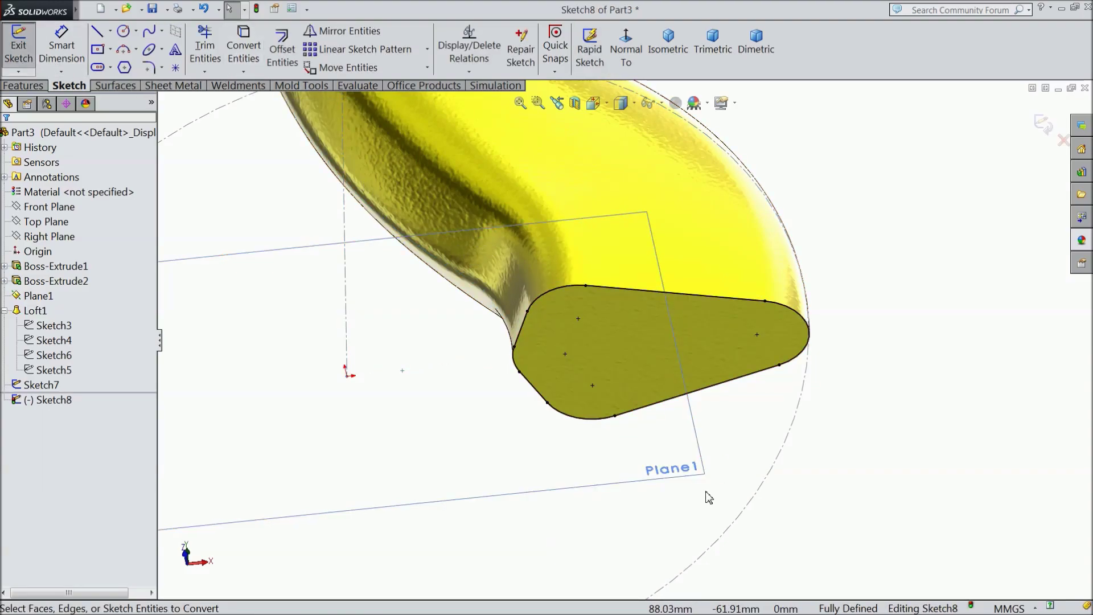
left_click(1041, 128)
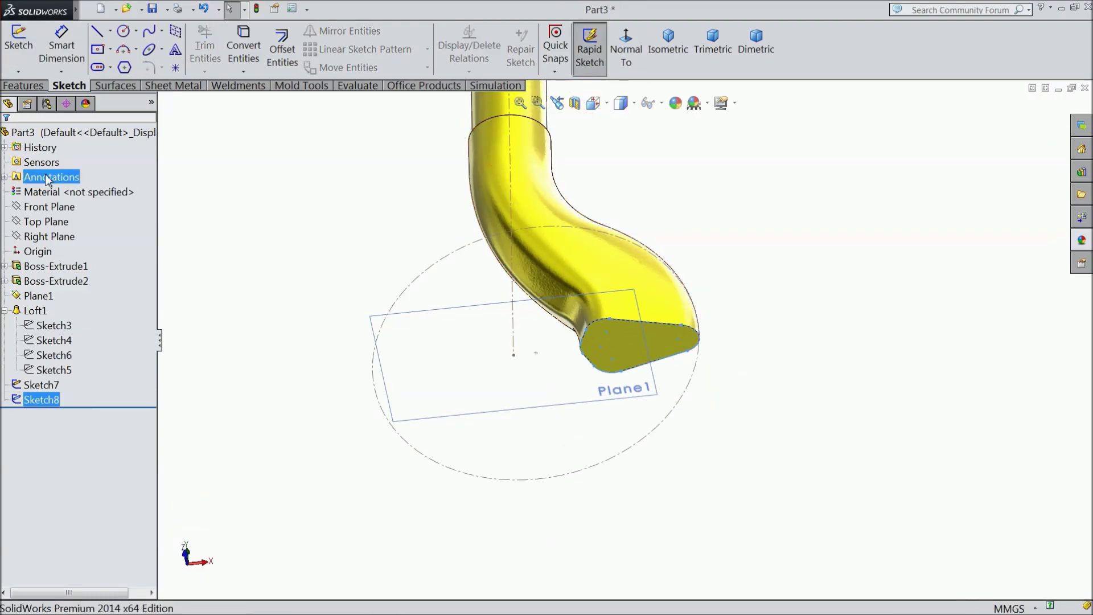
Open Sketch9 on Right Plane, viewed normal to the plane.
left_click(36, 242)
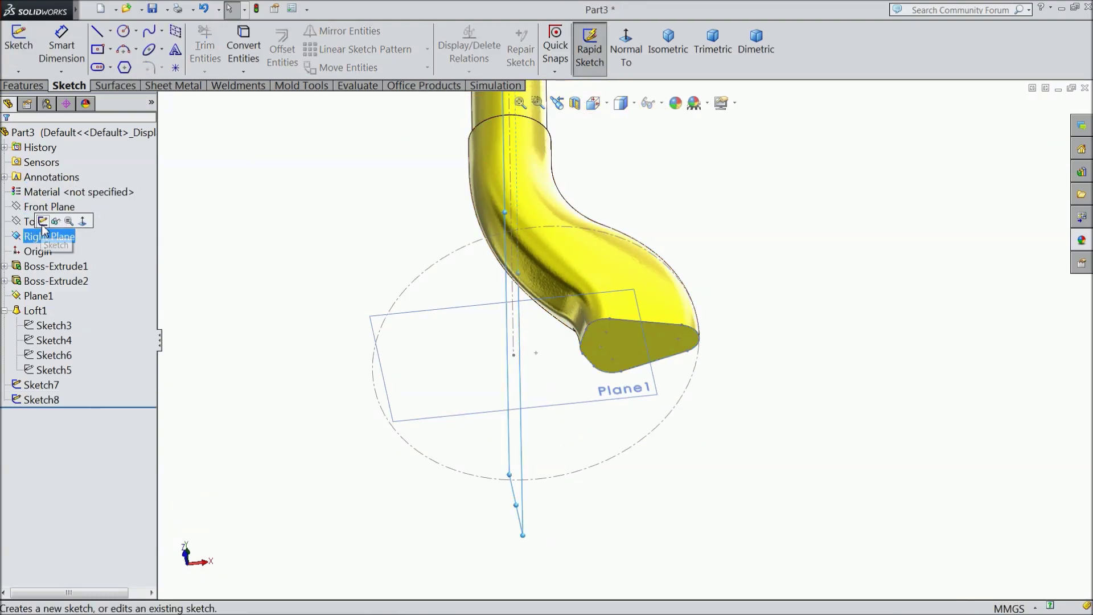
left_click(56, 221)
left_click(627, 53)
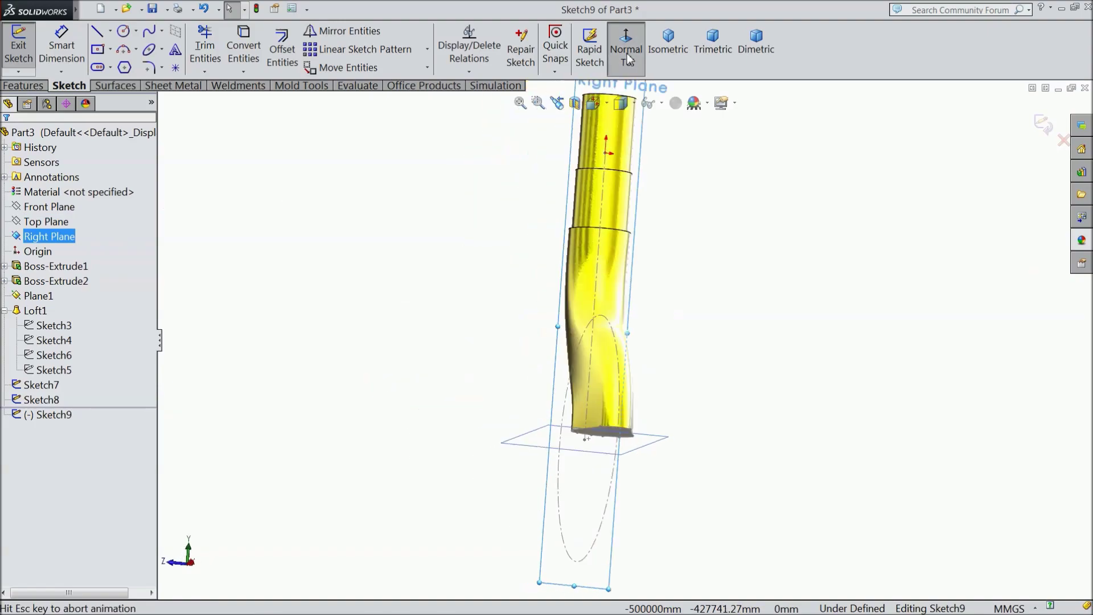
scroll(615, 432, "down", 3)
scroll(652, 395, "down", 2)
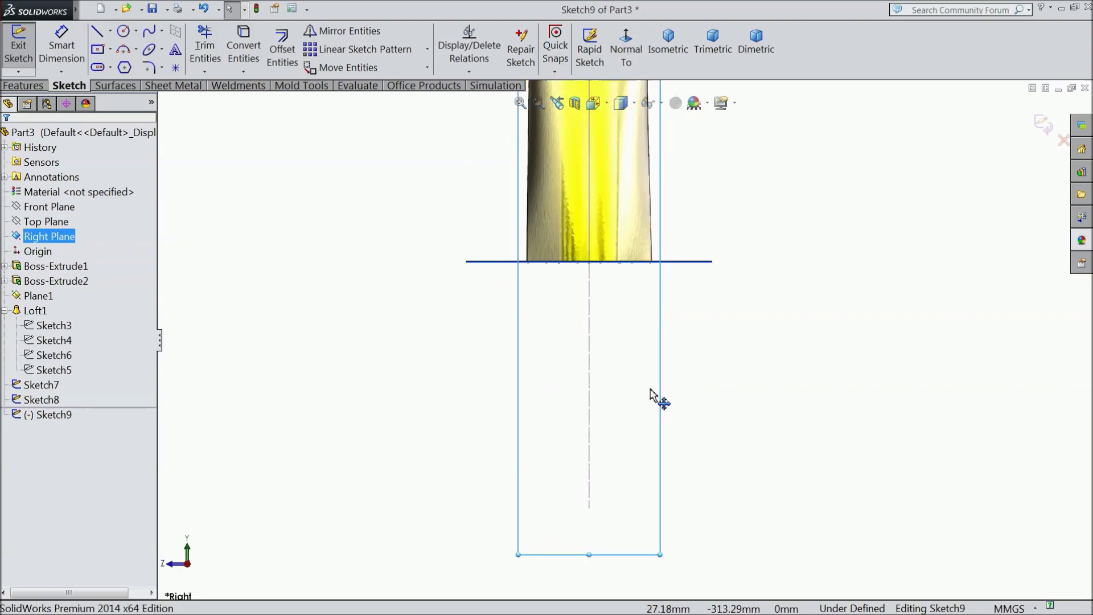
Draw a vertical centerline downward from the shank's bottom edge.
left_click(110, 32)
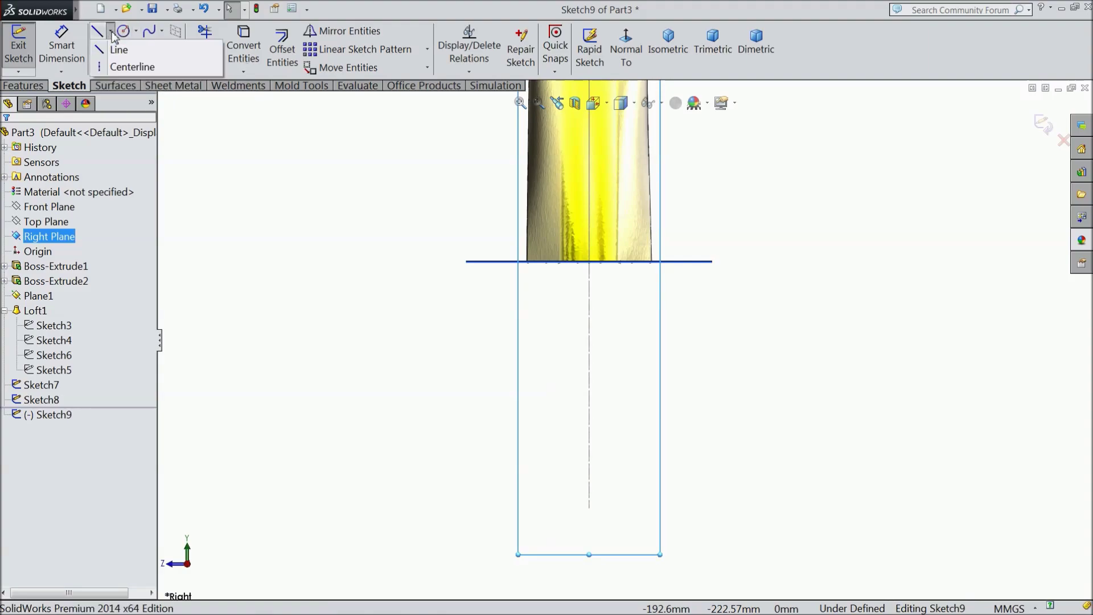
left_click(131, 67)
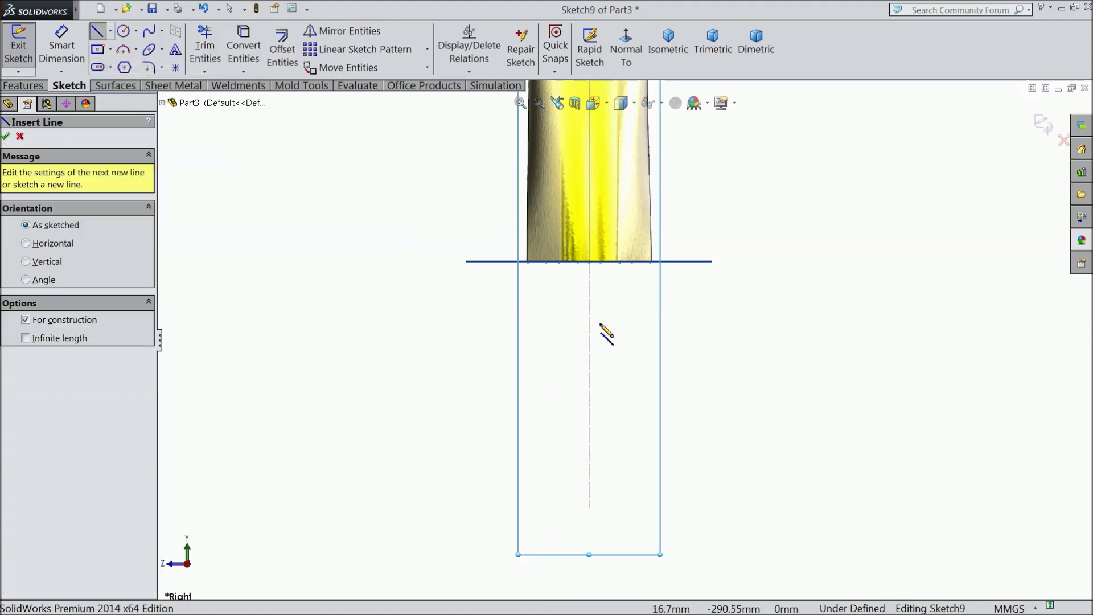
left_click(590, 262)
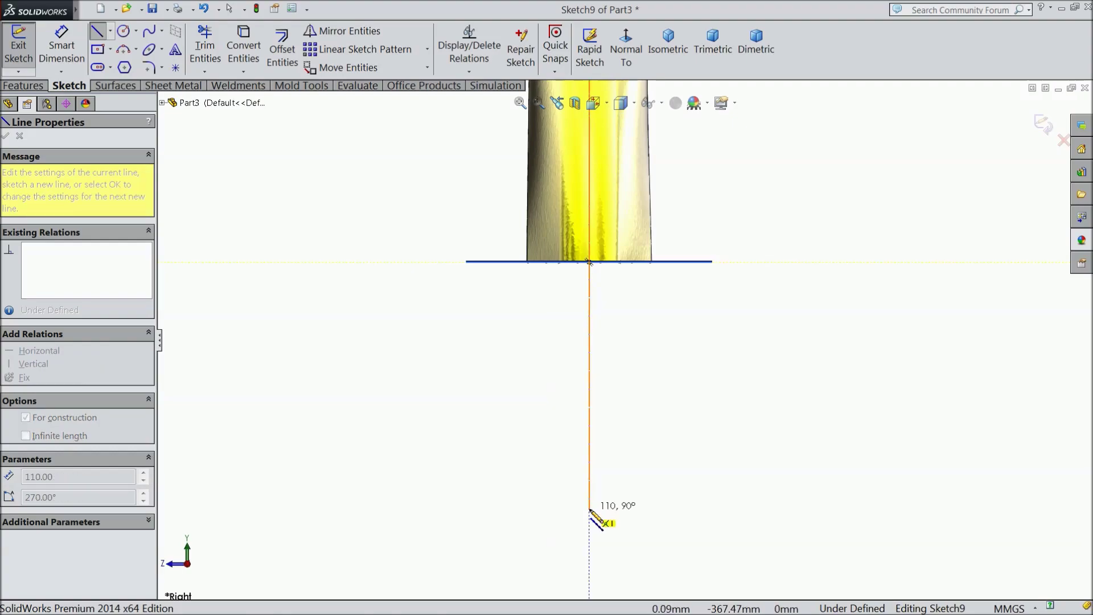
left_click(589, 453)
right_click(643, 394)
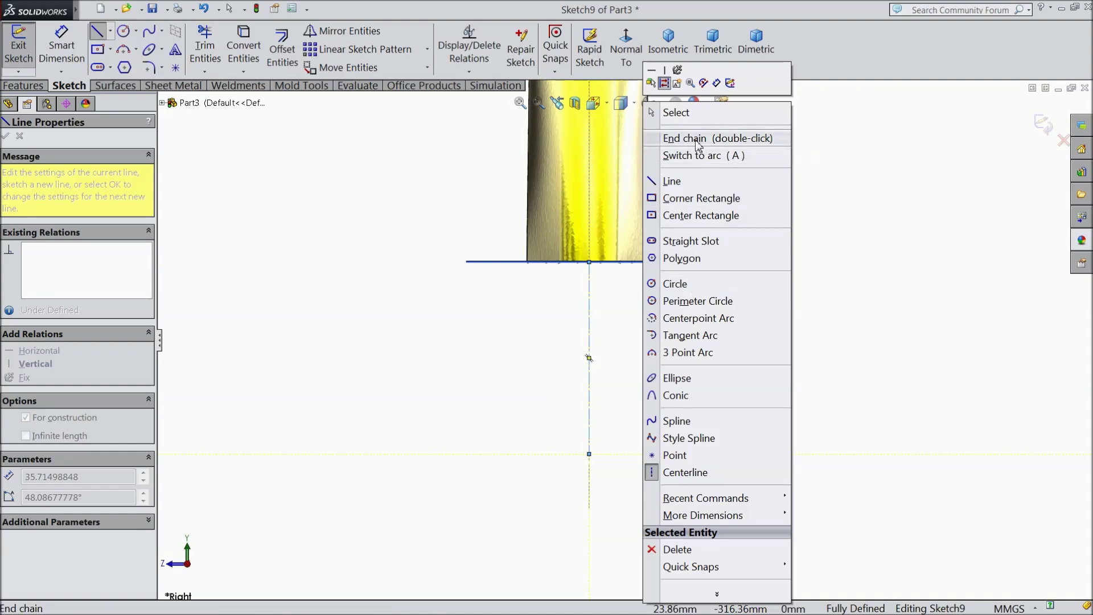
left_click(695, 112)
middle_click_drag(673, 373, 620, 416)
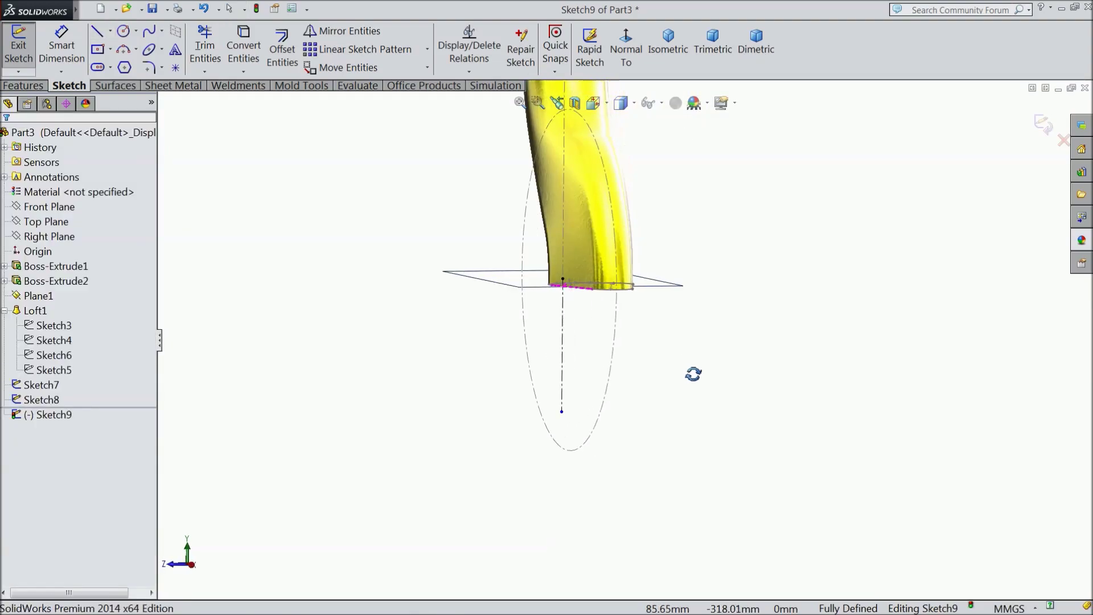
scroll(620, 416, "down", 3)
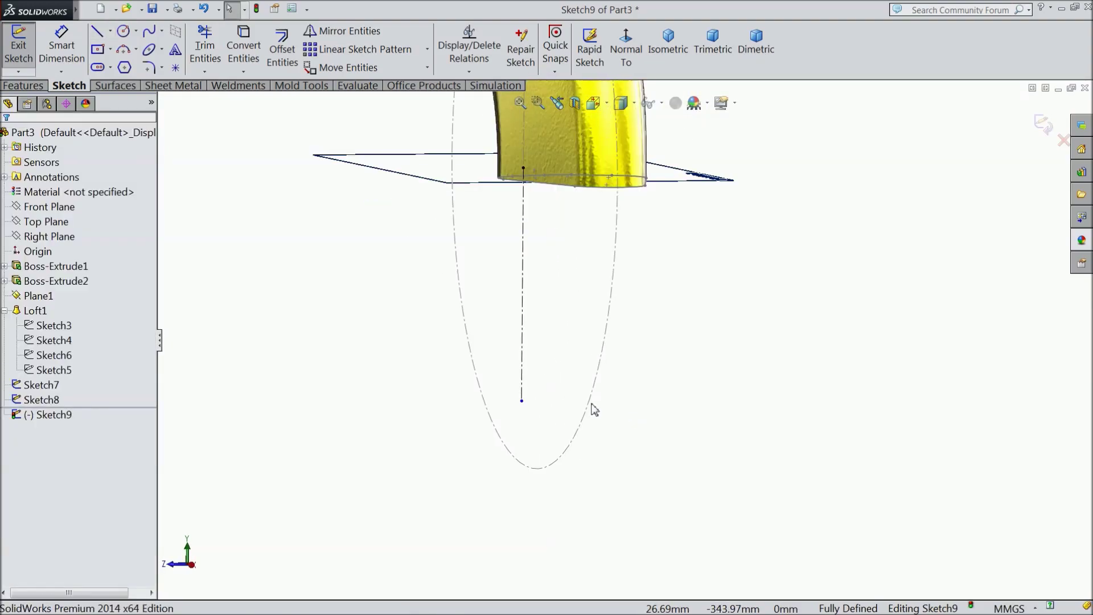
left_click(630, 52)
scroll(654, 399, "down", 5)
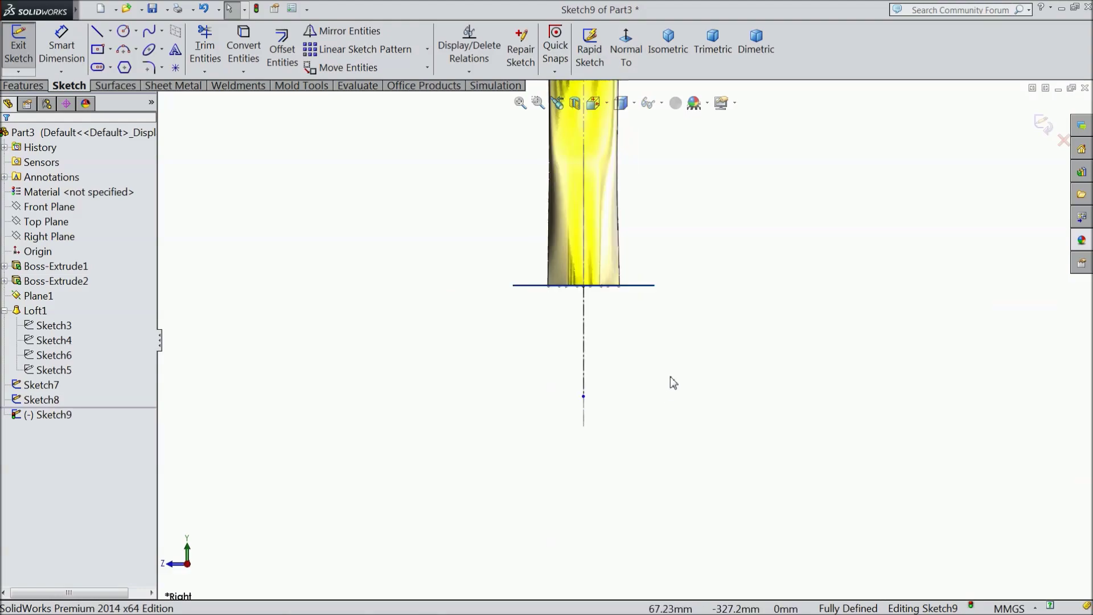
scroll(595, 403, "down", 3)
Draw a circle centred on the centerline's lower end.
left_click(124, 32)
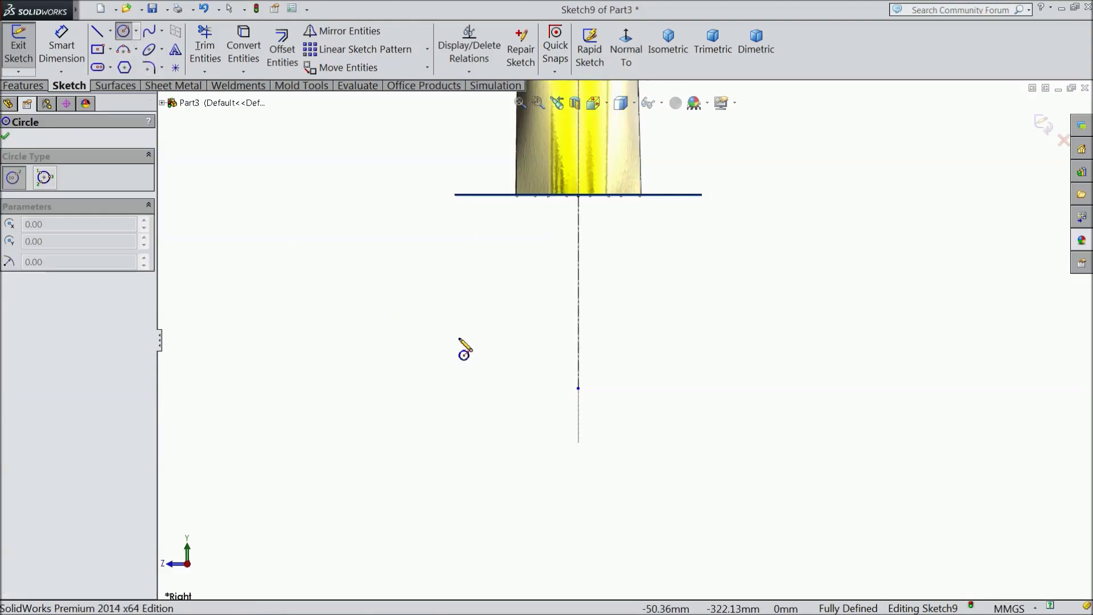
scroll(478, 364, "down", 3)
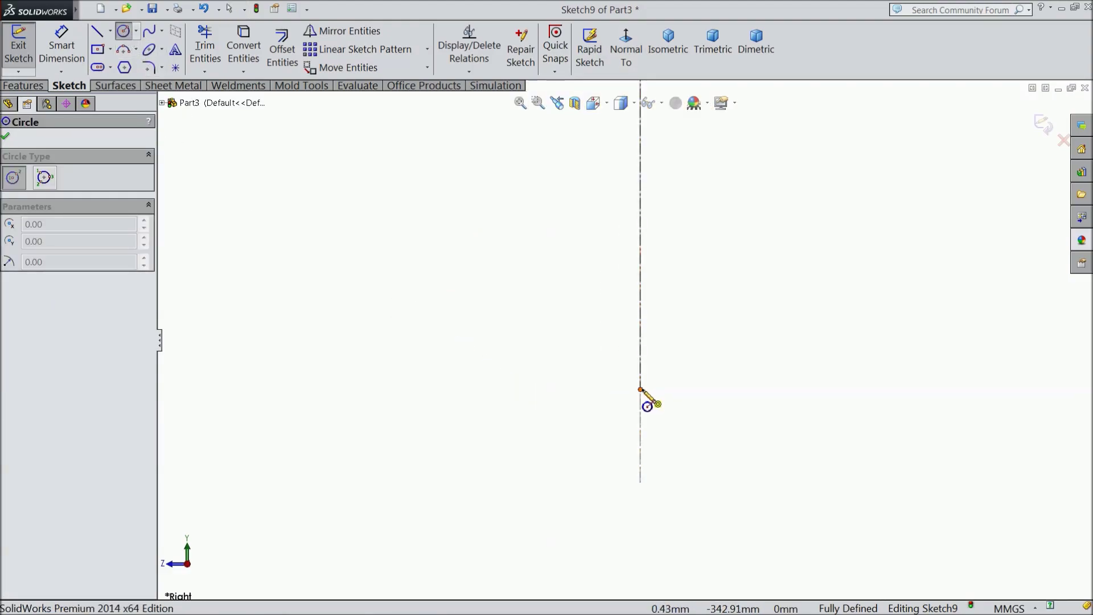
left_click(641, 390)
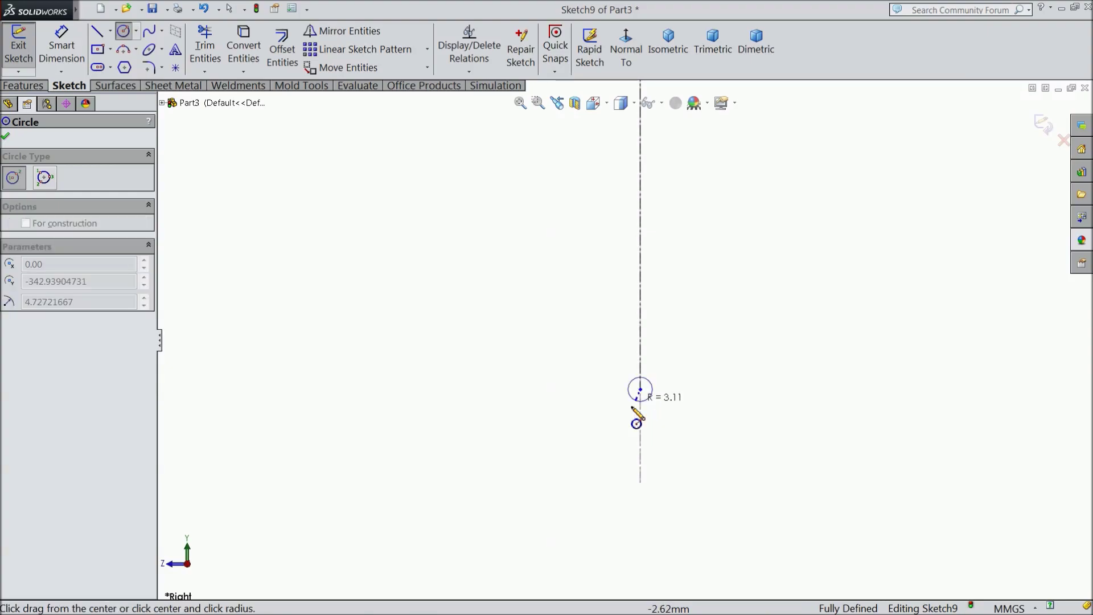
left_click(587, 456)
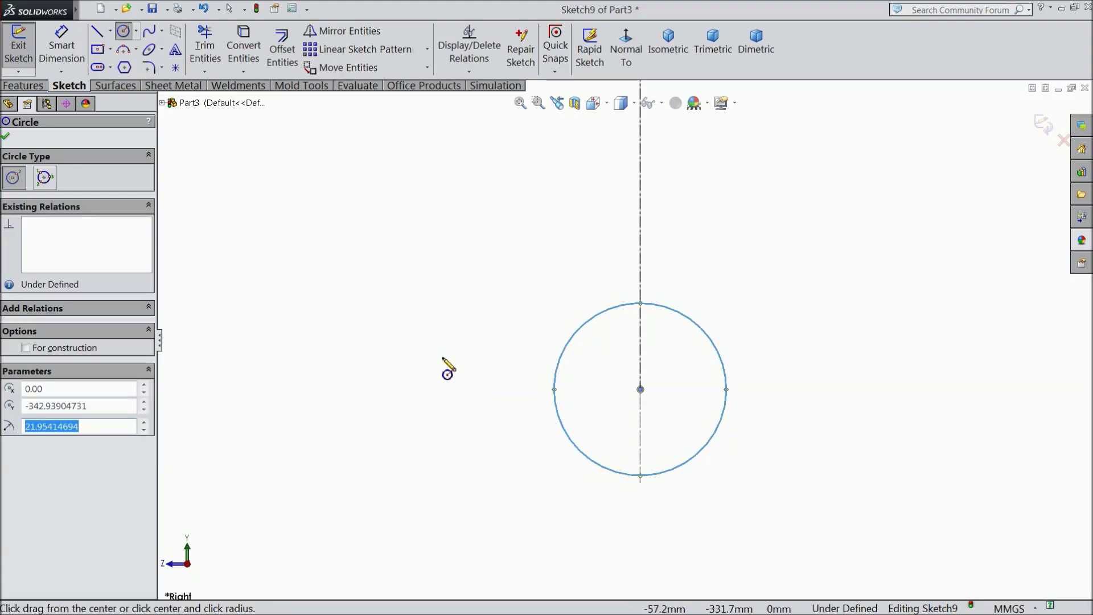
Dimension the circle's diameter as 20 mm.
left_click(62, 45)
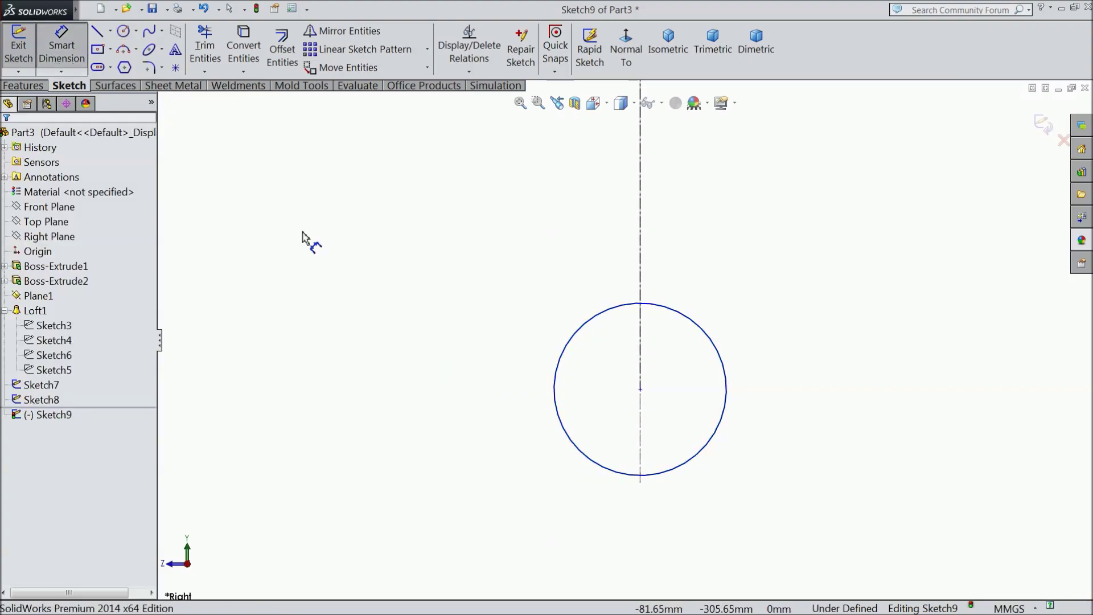
left_click(700, 450)
left_click(663, 512)
type("20")
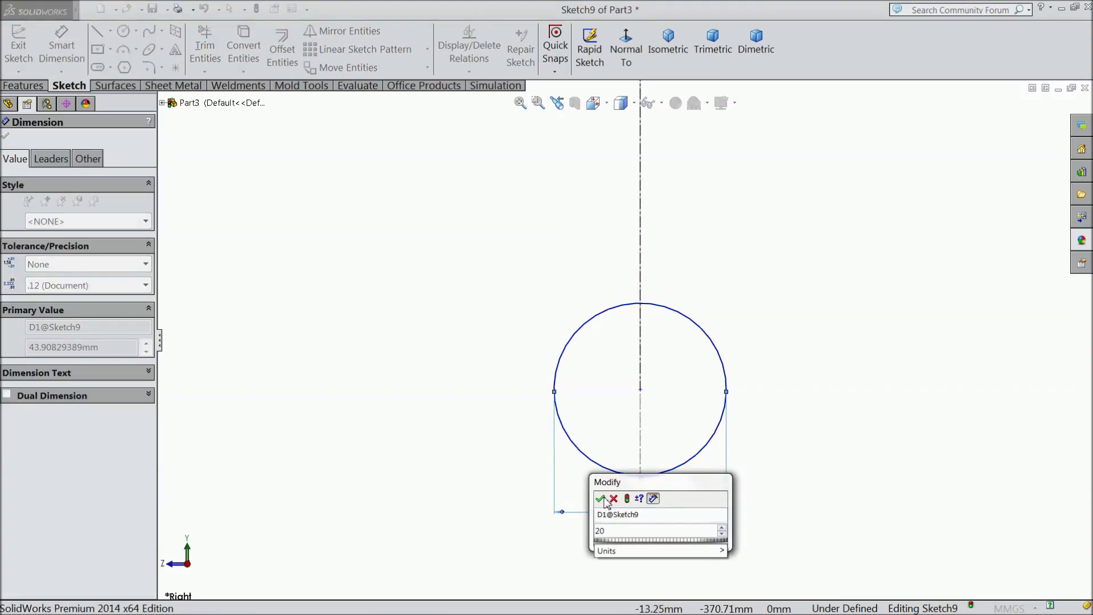
left_click(602, 499)
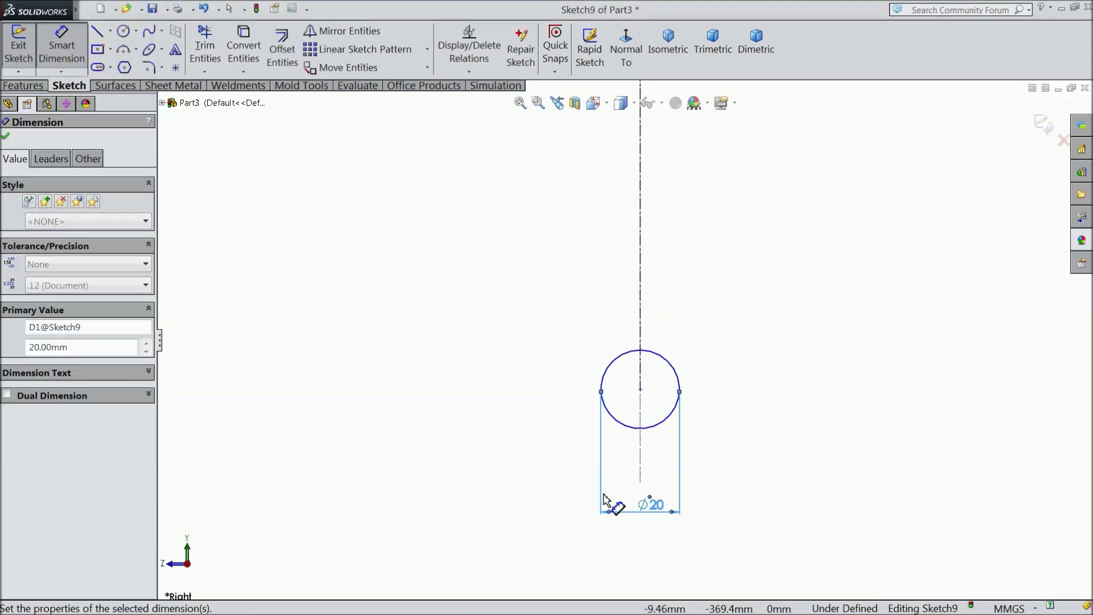
left_click(97, 33)
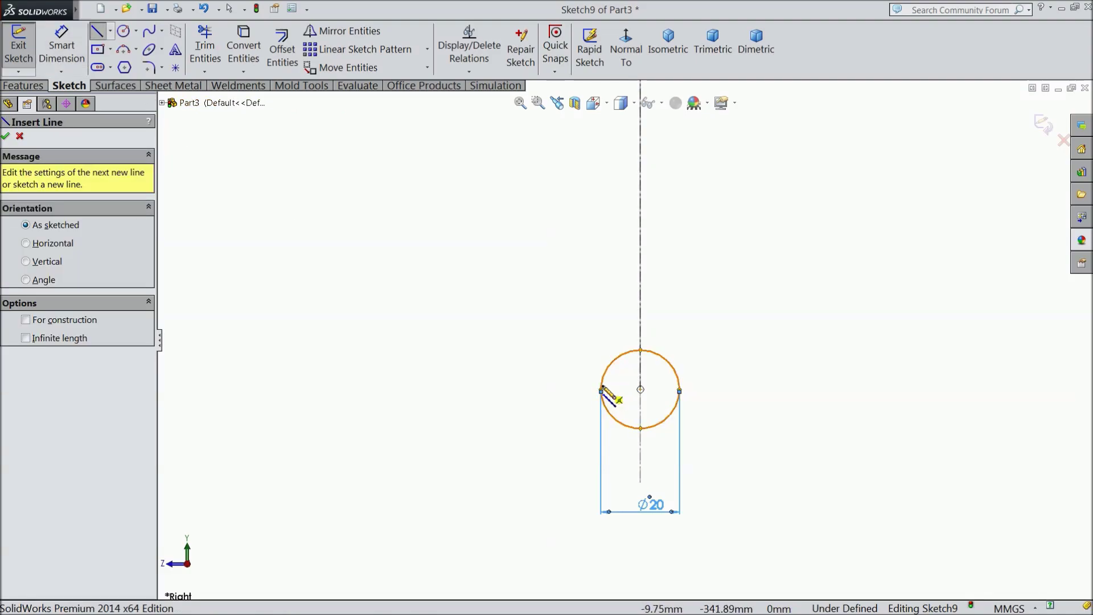
Draw two slanted lines from the circle's left side up to a peak right of the centerline.
scroll(604, 405, "down", 3)
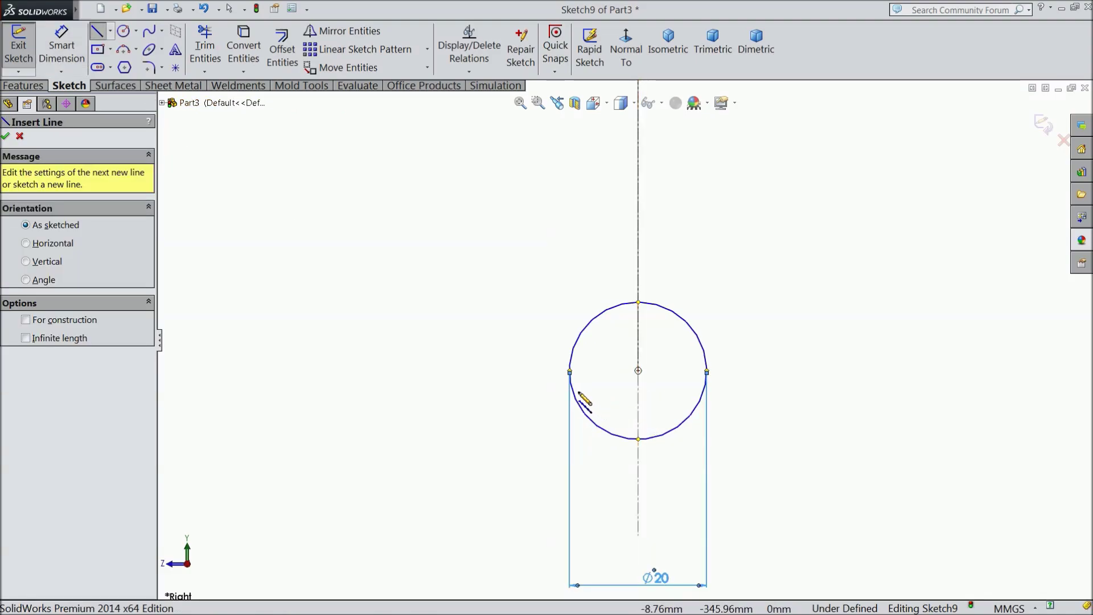
left_click(570, 372)
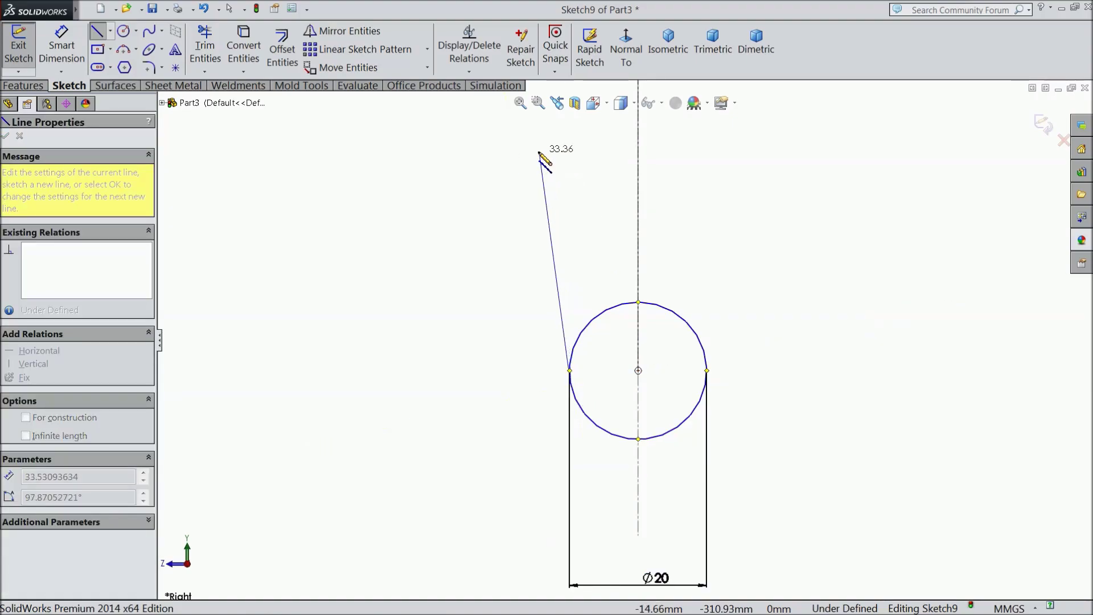
scroll(529, 165, "up", 3)
left_click(557, 227)
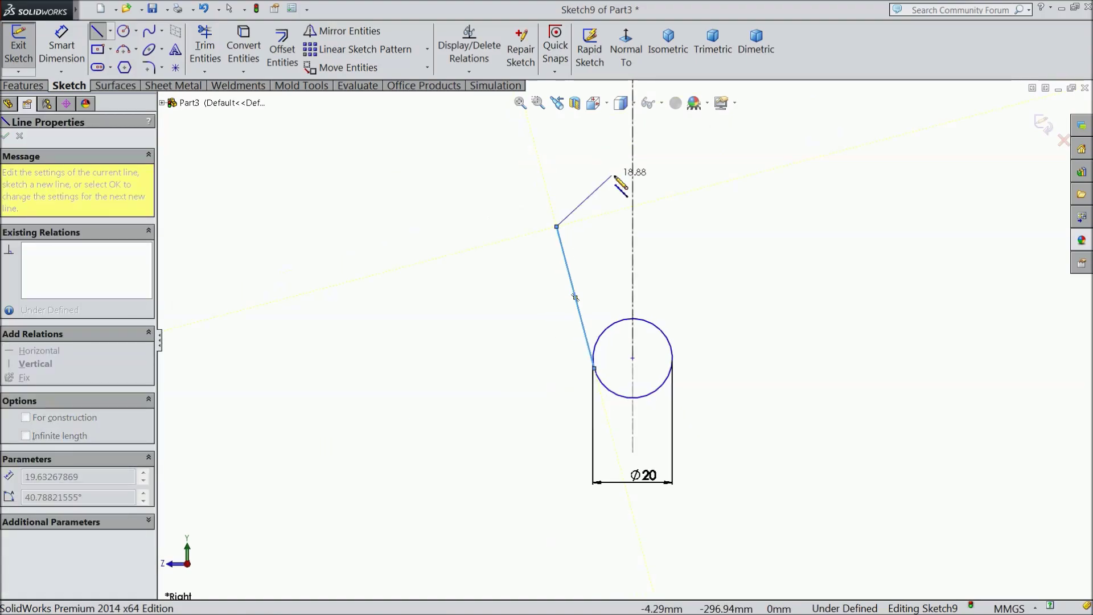
left_click(633, 183)
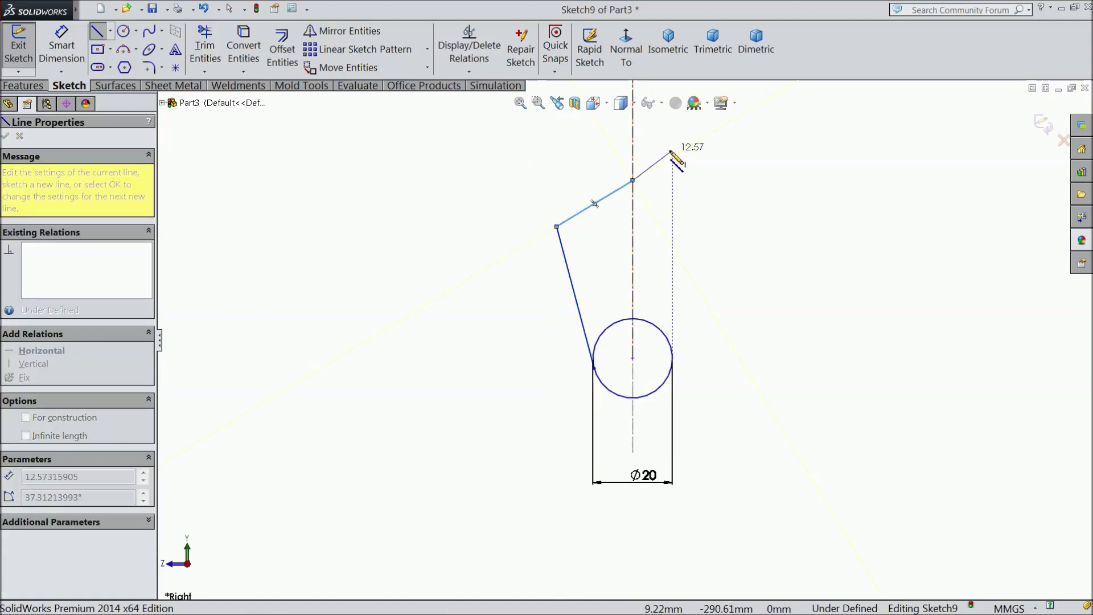
right_click(635, 105)
left_click(698, 117)
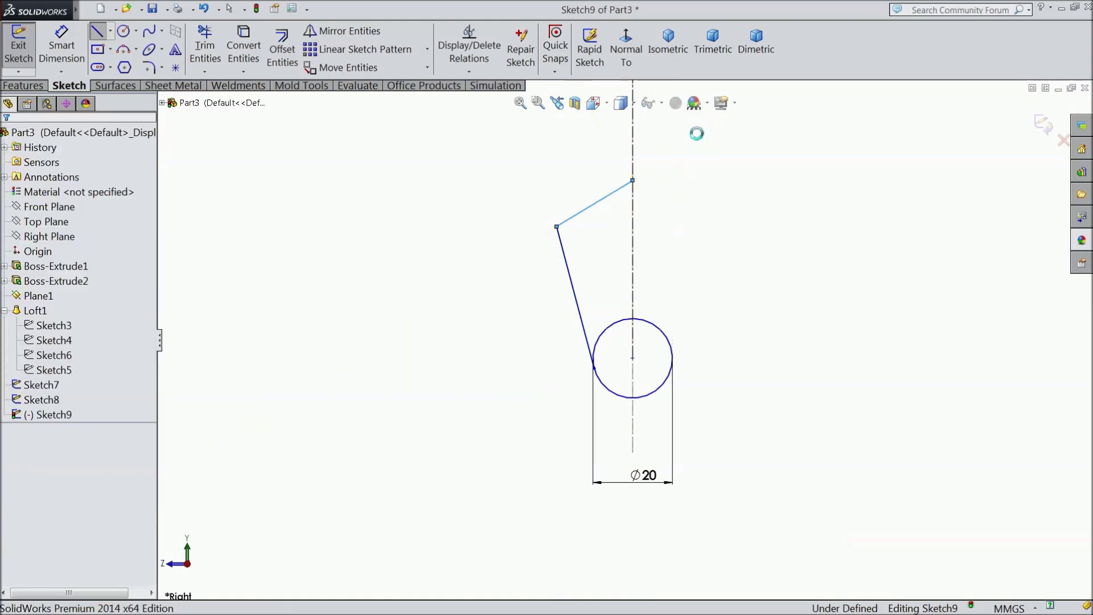
Mirror both slanted lines about the vertical centerline.
left_click(341, 31)
left_click(569, 219)
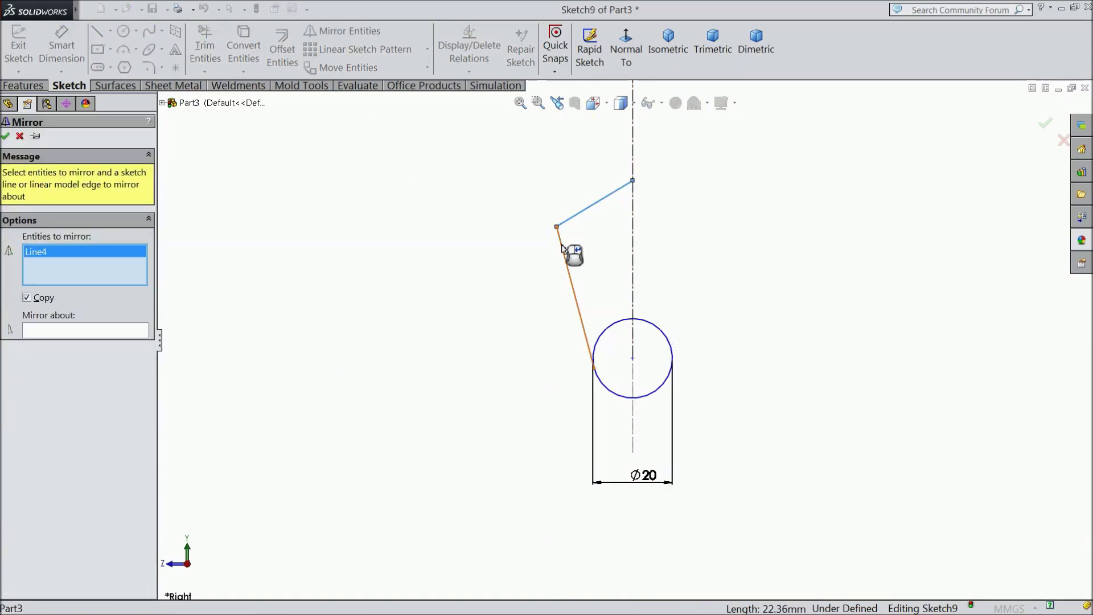
left_click(562, 247)
left_click(120, 331)
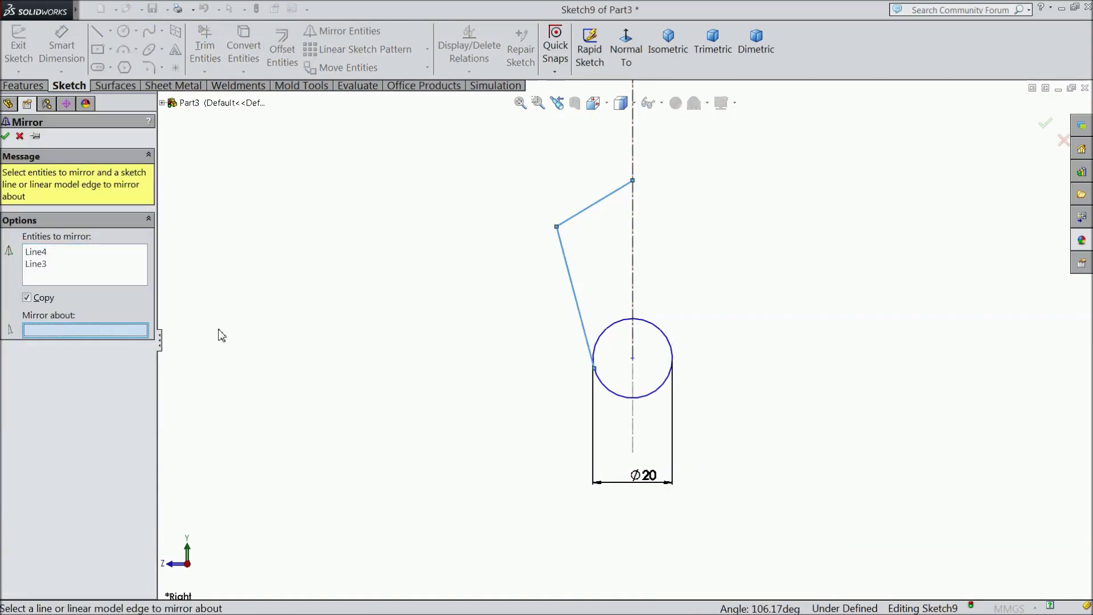
left_click(633, 264)
left_click(5, 136)
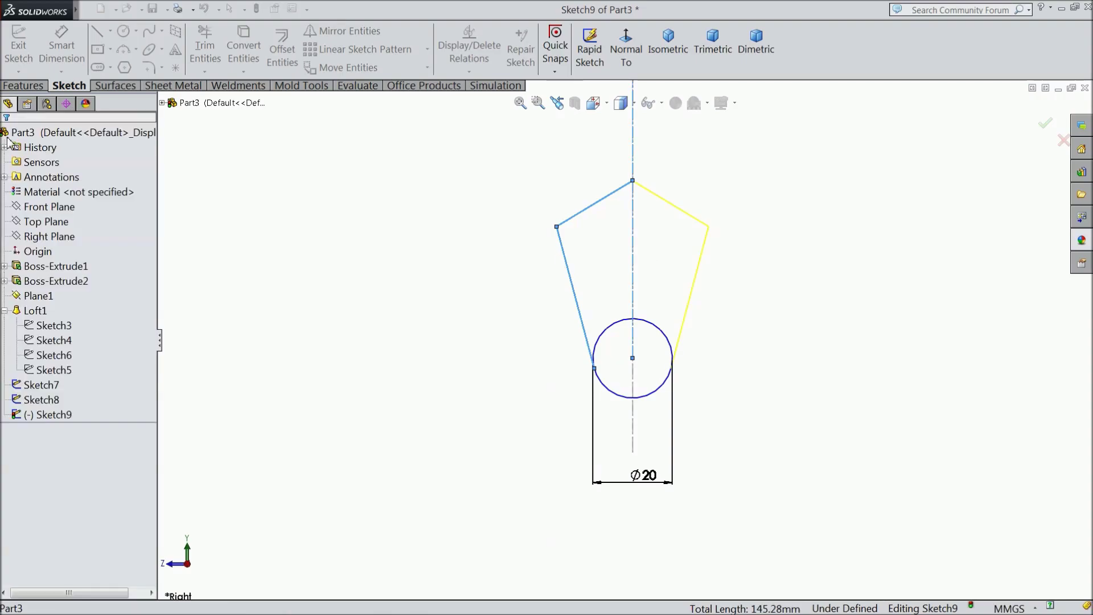
Trim away the circle's upper-left and upper-right arcs.
scroll(610, 381, "down", 2)
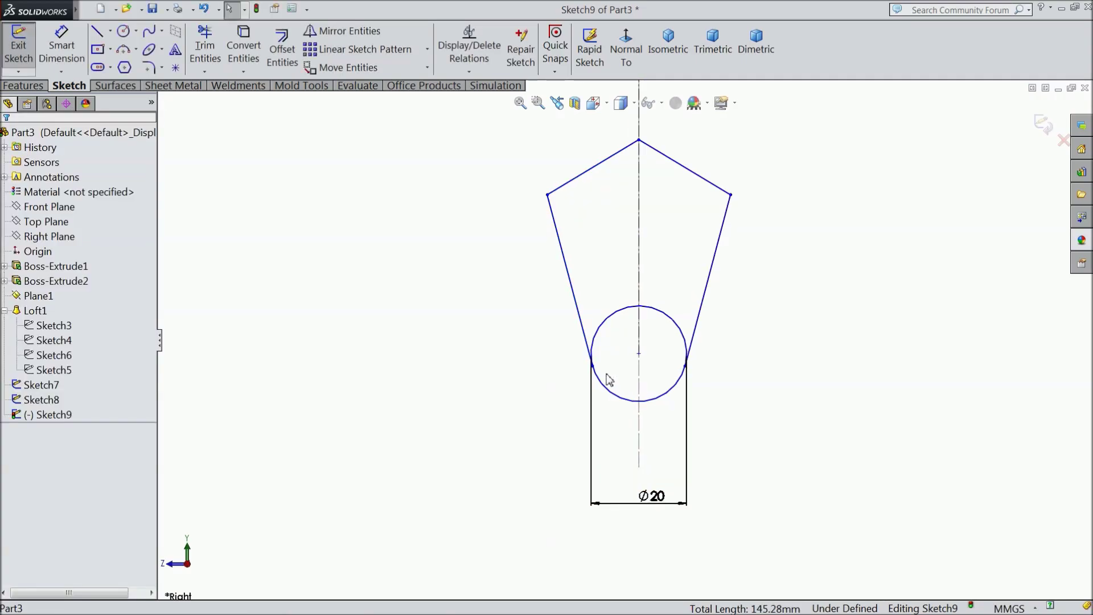
scroll(605, 380, "down", 2)
left_click(199, 59)
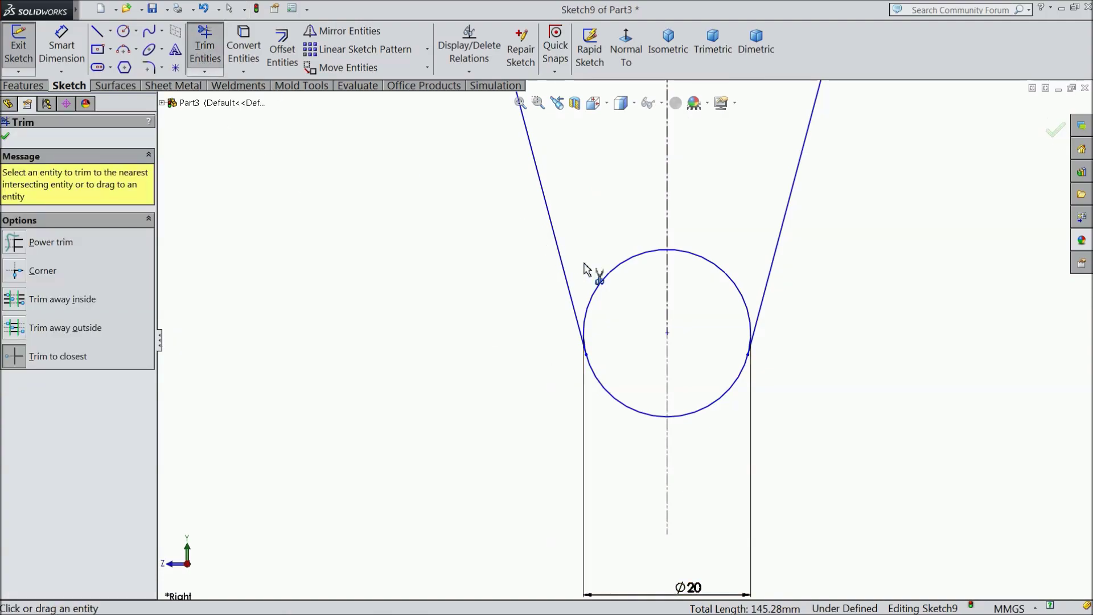
left_click(609, 276)
left_click(732, 285)
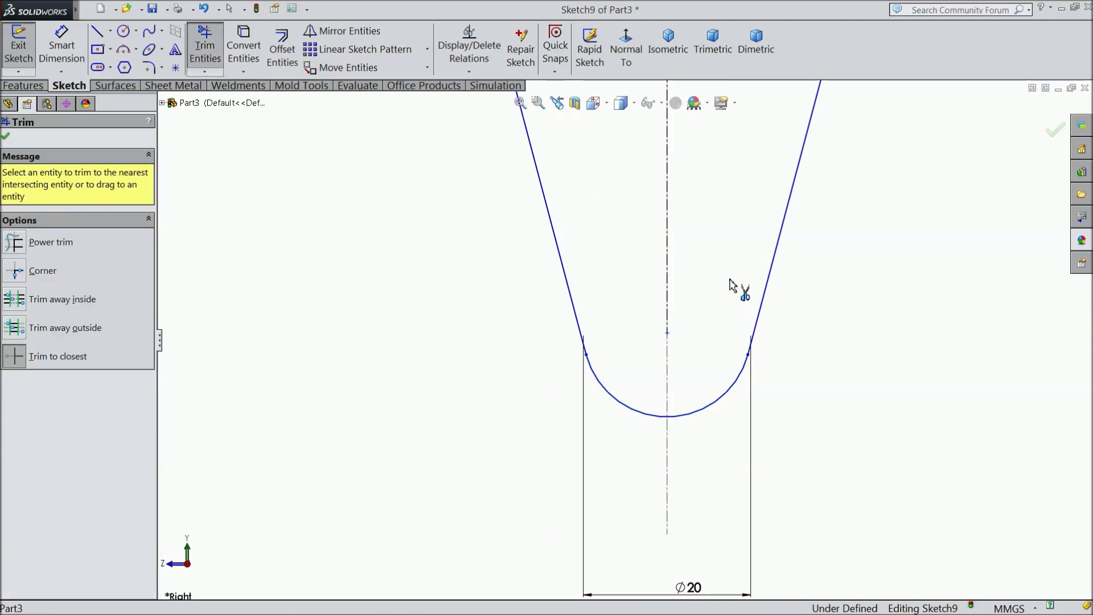
left_click(6, 136)
key("z")
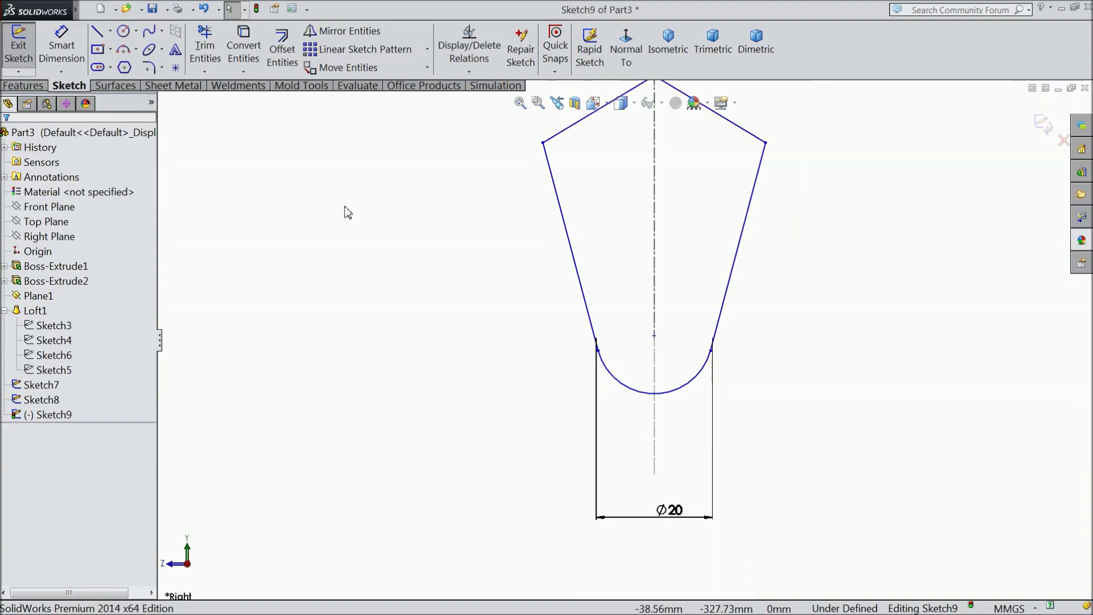
left_click(62, 45)
Set the left slanted line at 17.49° from the centerline.
key("z")
scroll(706, 299, "down", 2)
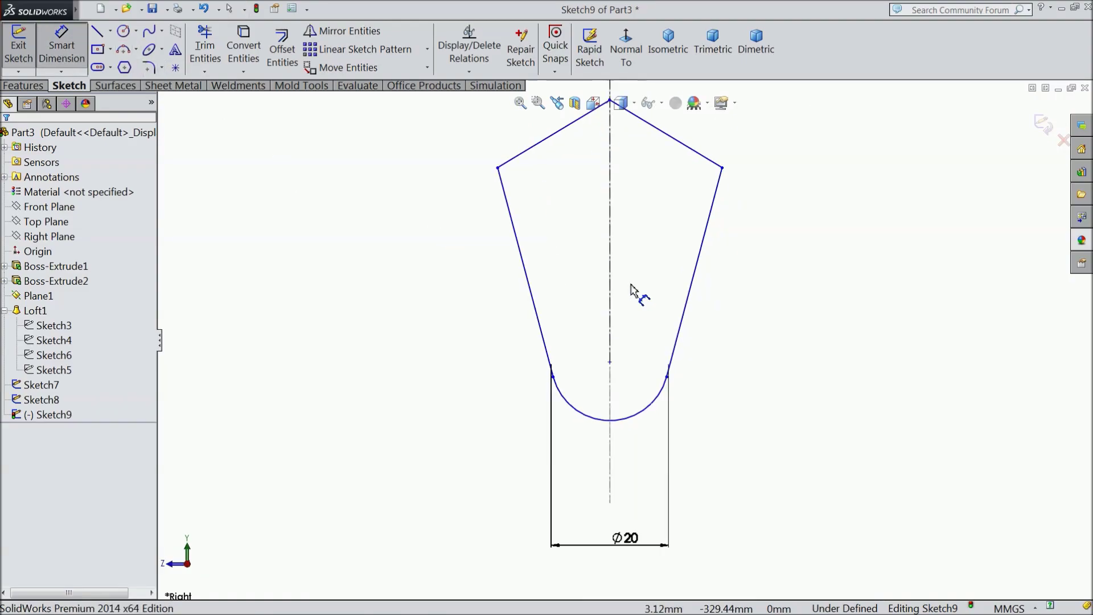
left_click(528, 279)
left_click(609, 262)
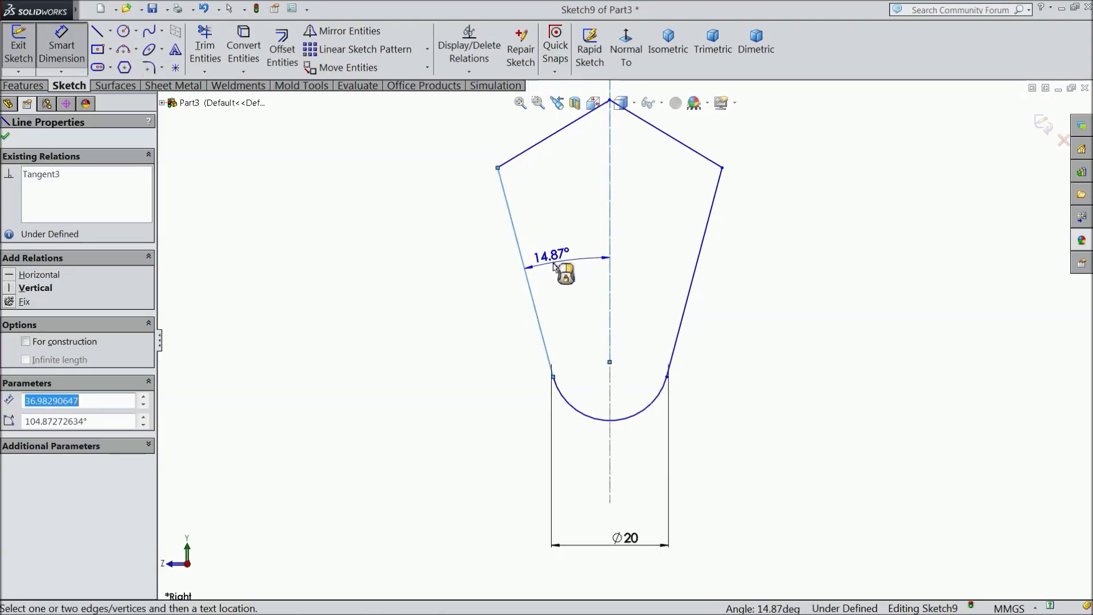
left_click(556, 268)
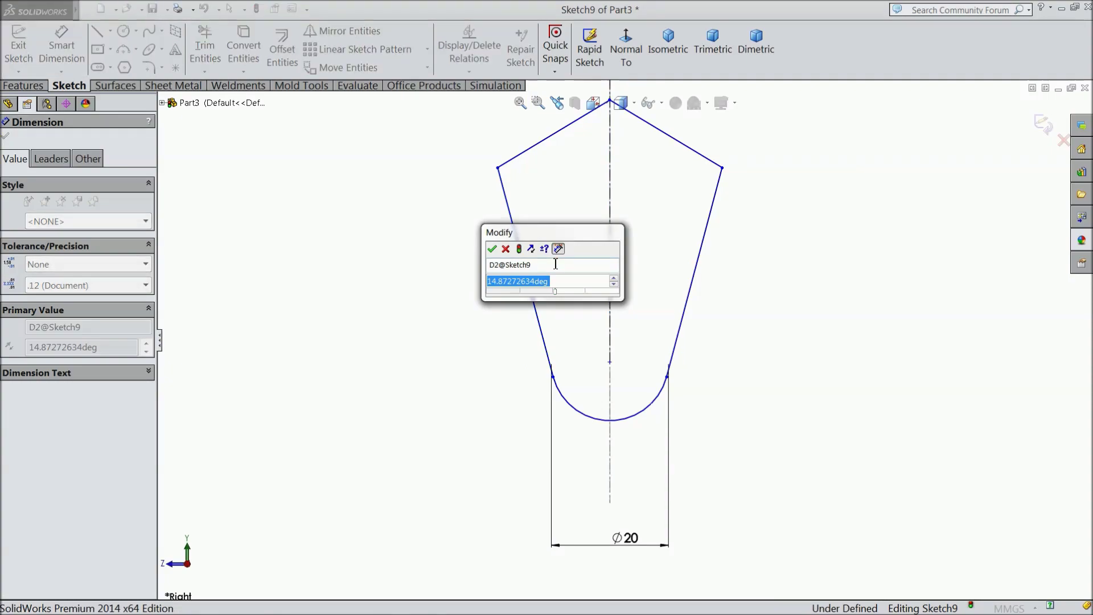
type("17.49")
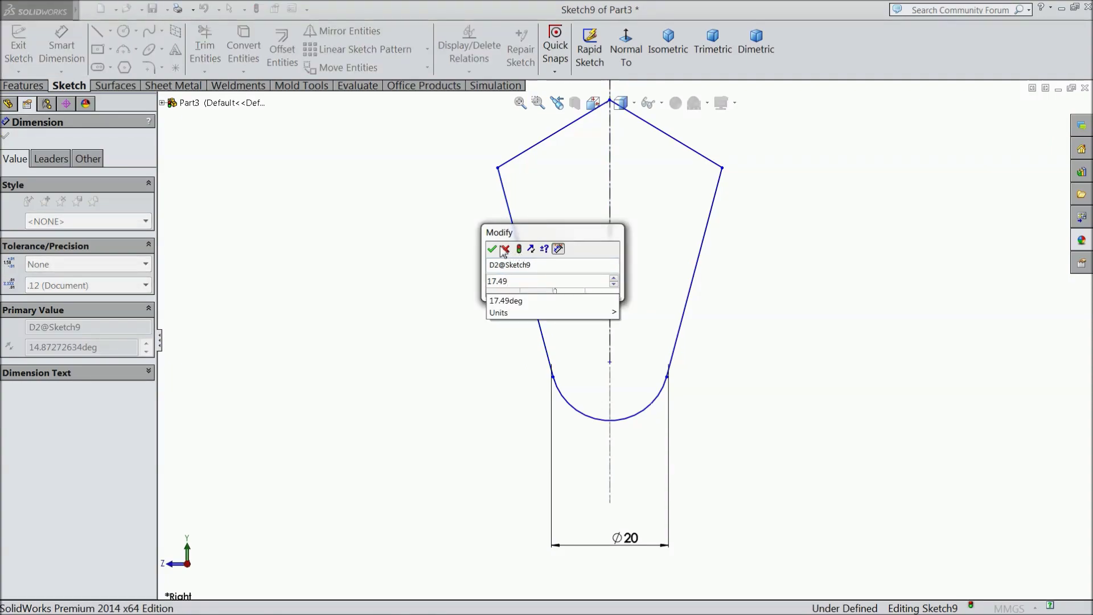
left_click(492, 248)
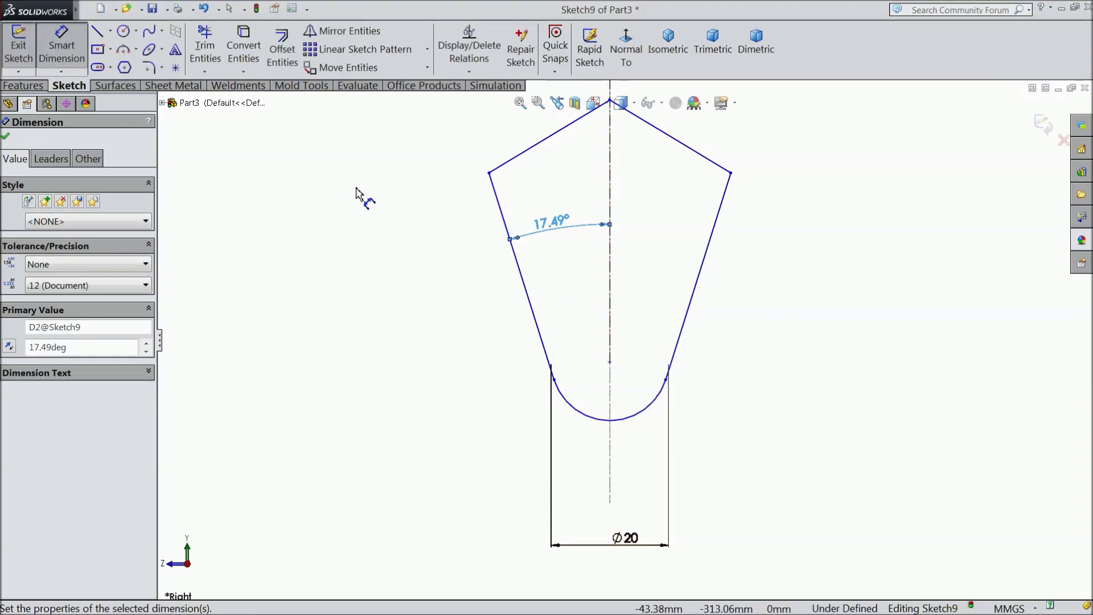
Set the angle between the two left lines to 94.30°.
left_click(510, 160)
left_click(499, 199)
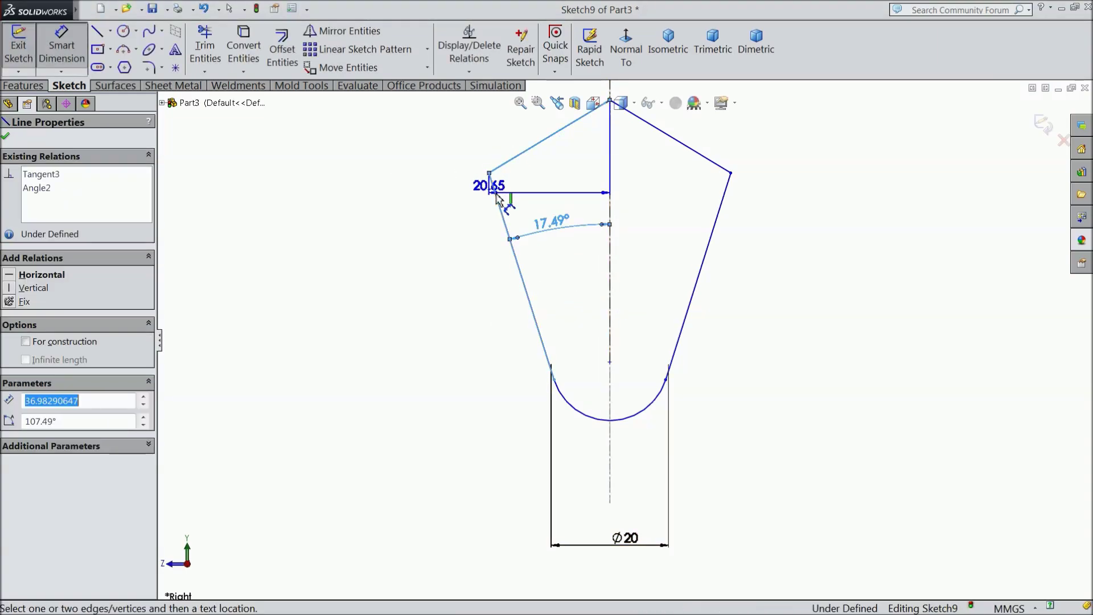
left_click(530, 194)
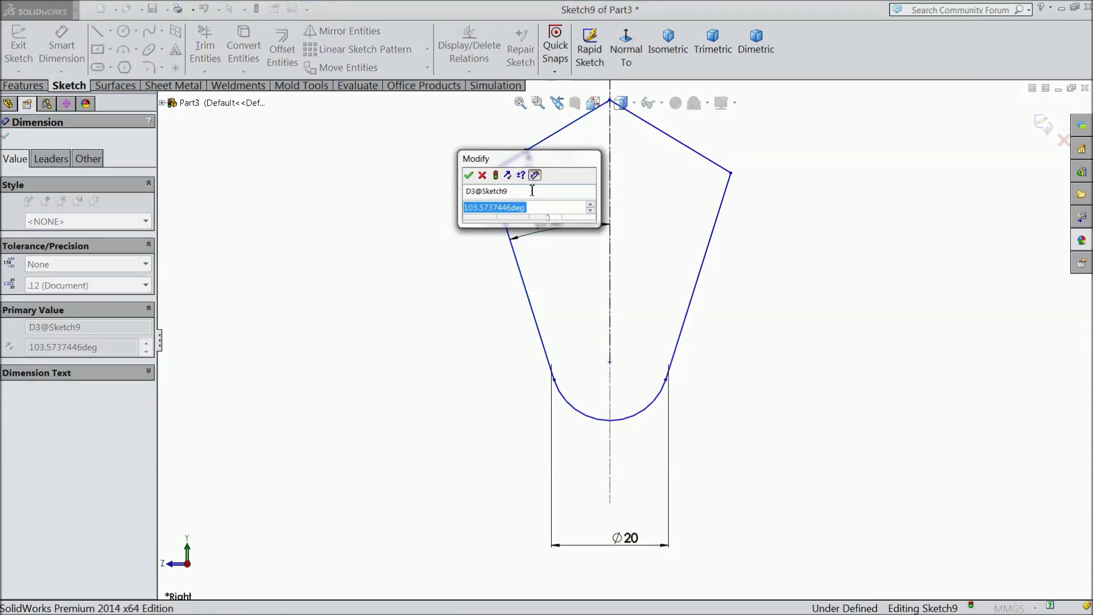
type("9")
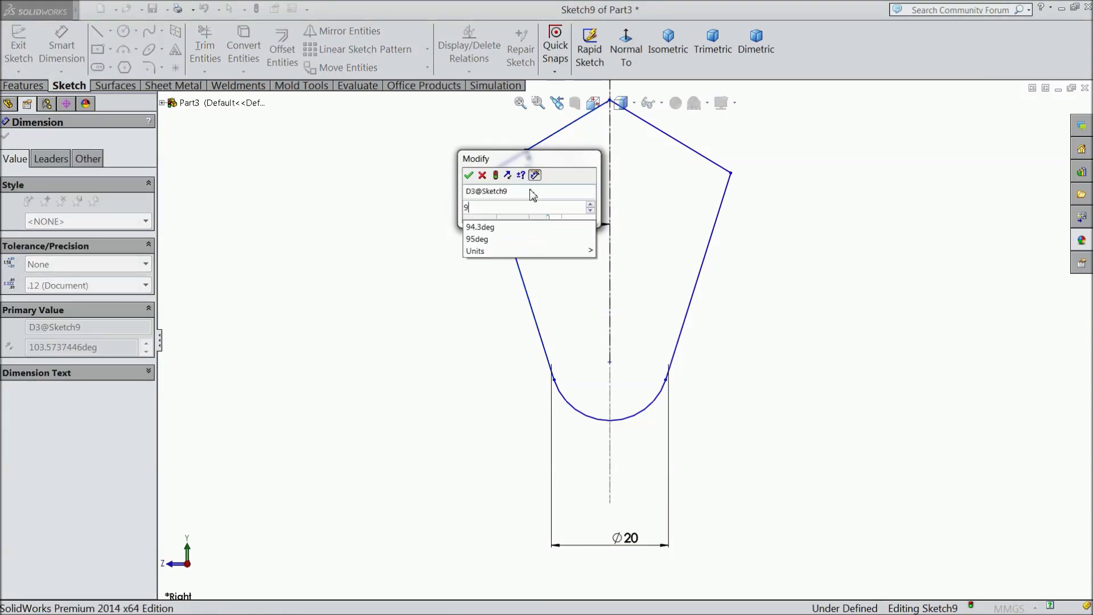
type("4.3")
left_click(469, 176)
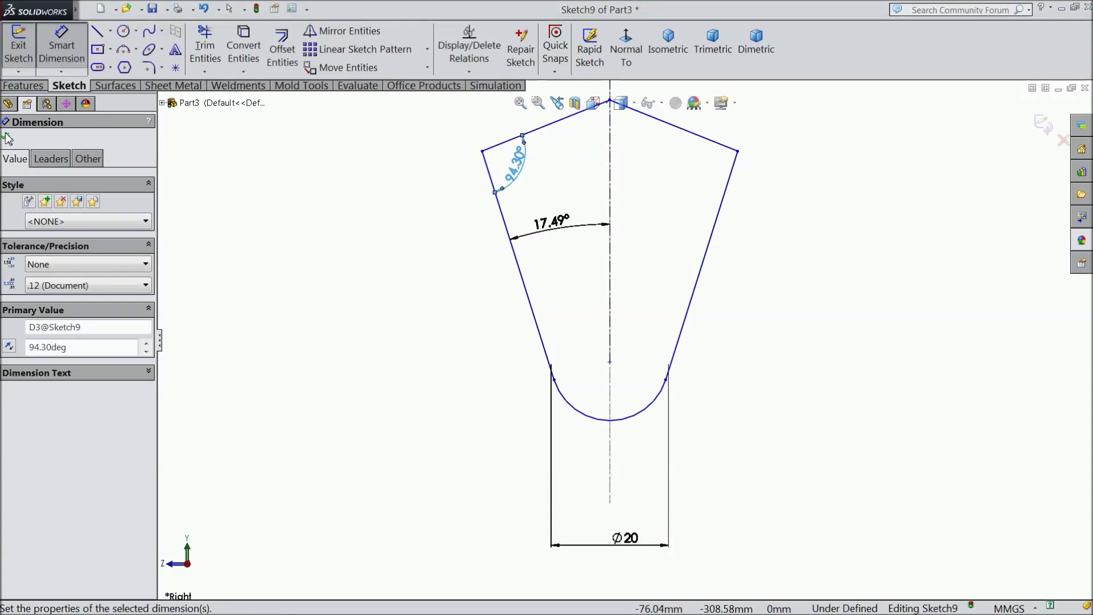
left_click(5, 136)
left_click(149, 67)
key("f")
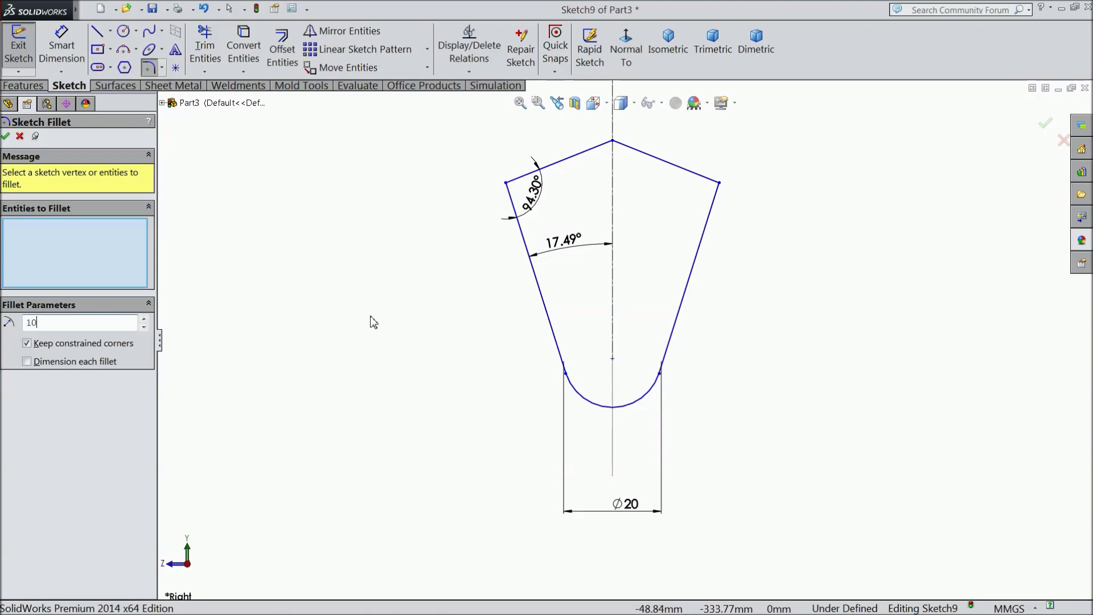
Fillet the profile's left, top and right corners with 10 mm radii.
left_click(506, 183)
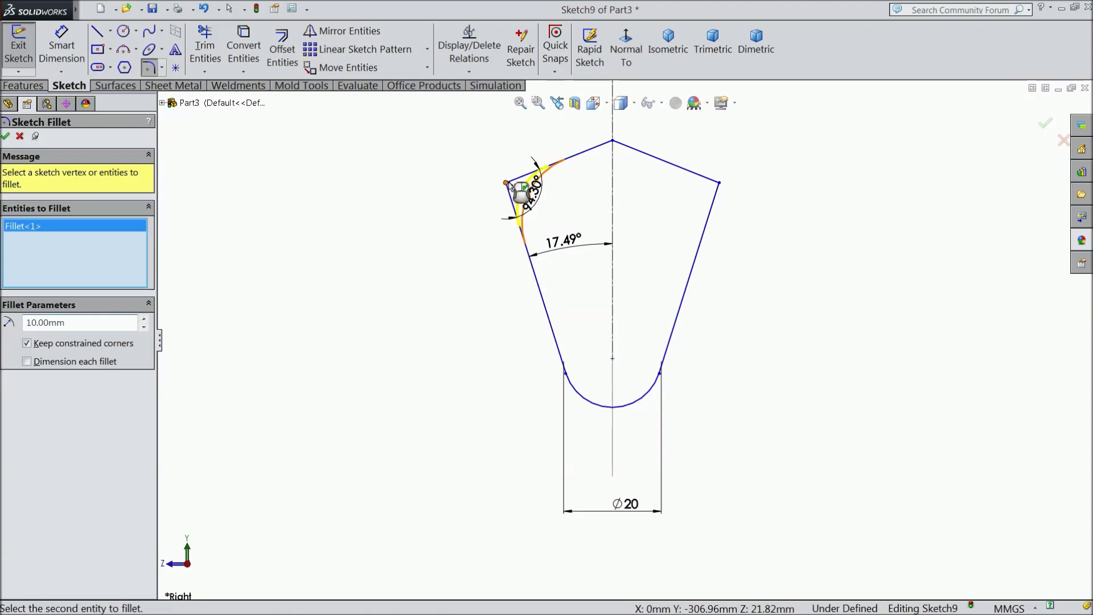
left_click(614, 142)
left_click(719, 184)
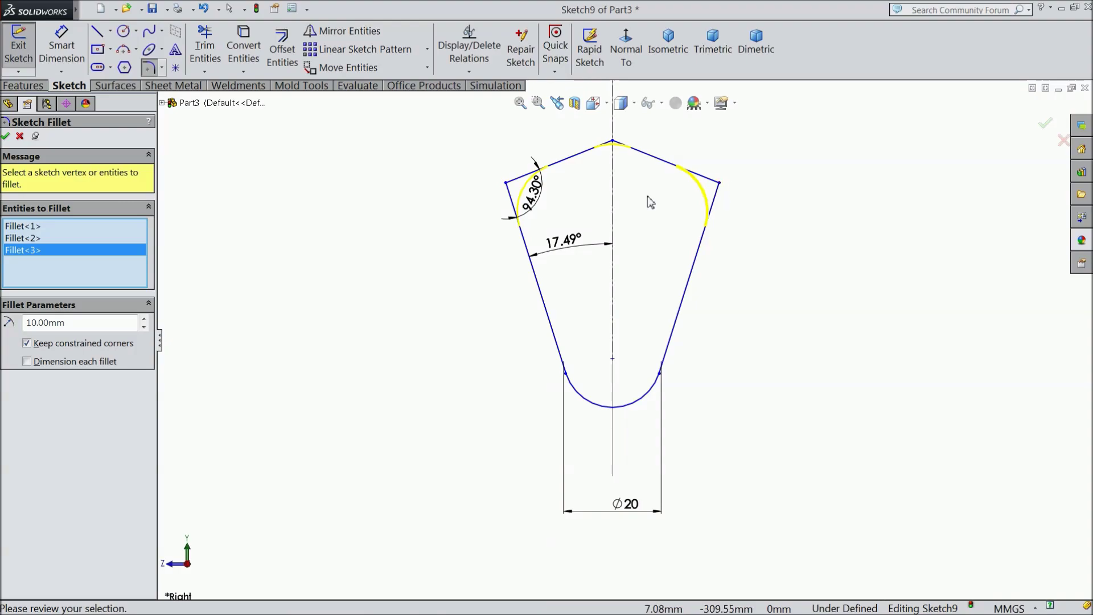
left_click(7, 137)
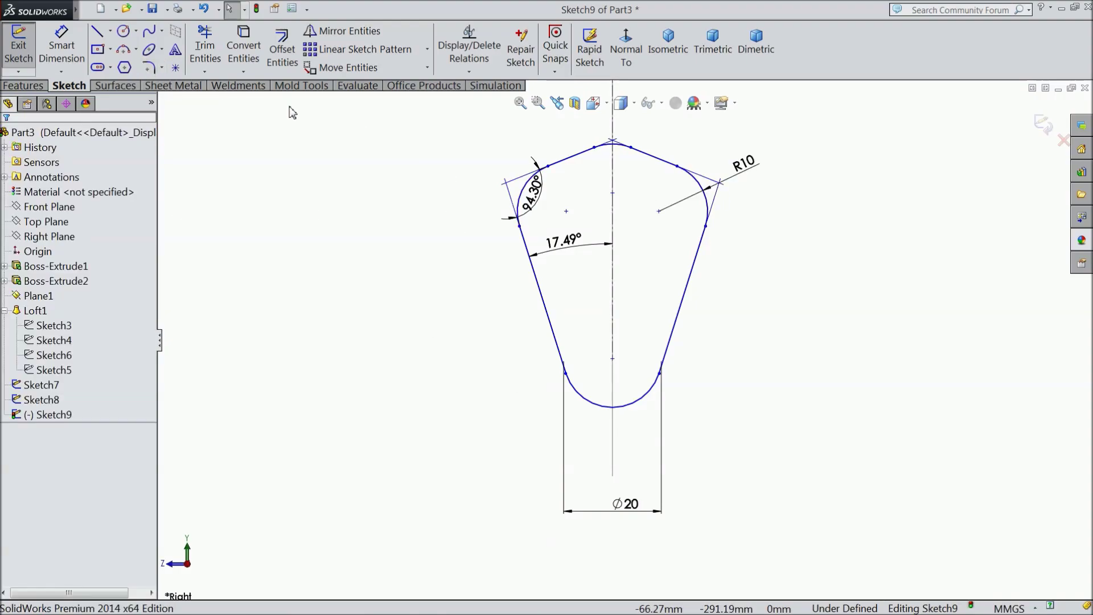
Place a sketch point on the centerline.
left_click(175, 68)
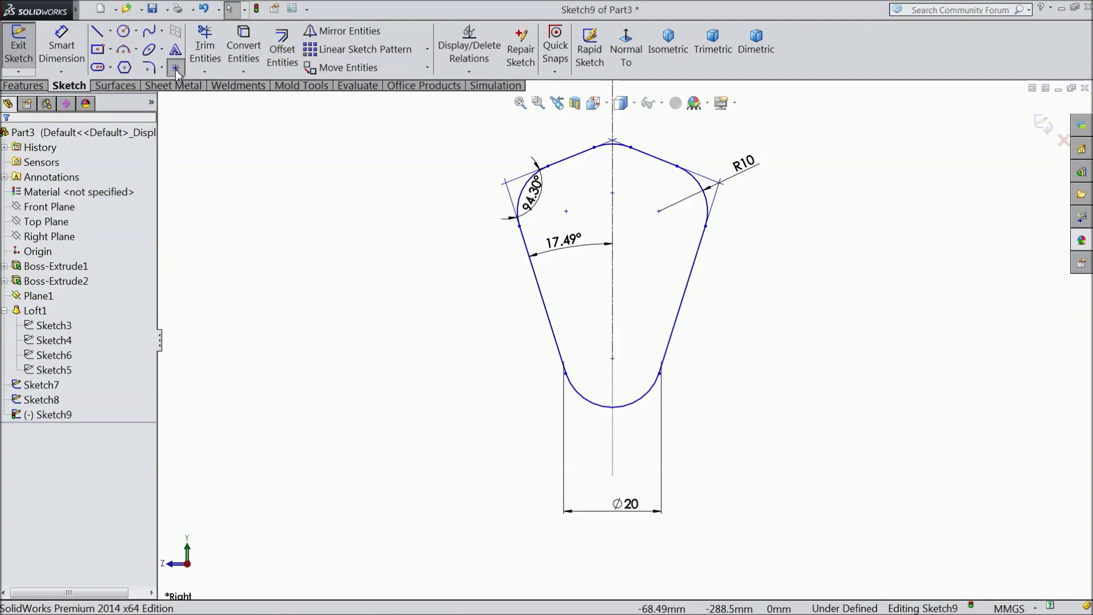
left_click(613, 295)
right_click(733, 288)
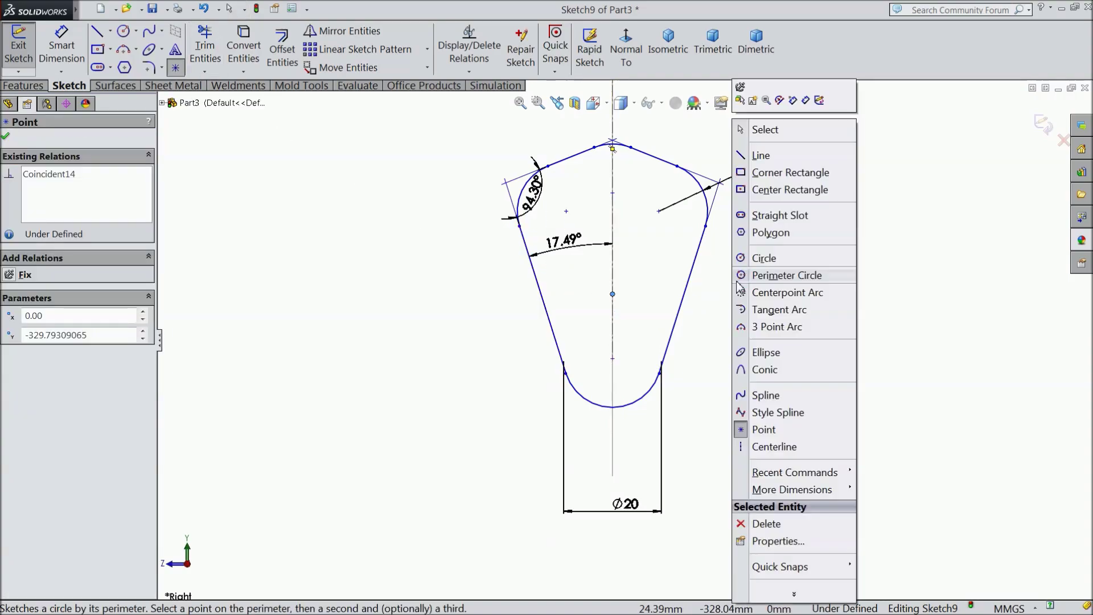
left_click(781, 136)
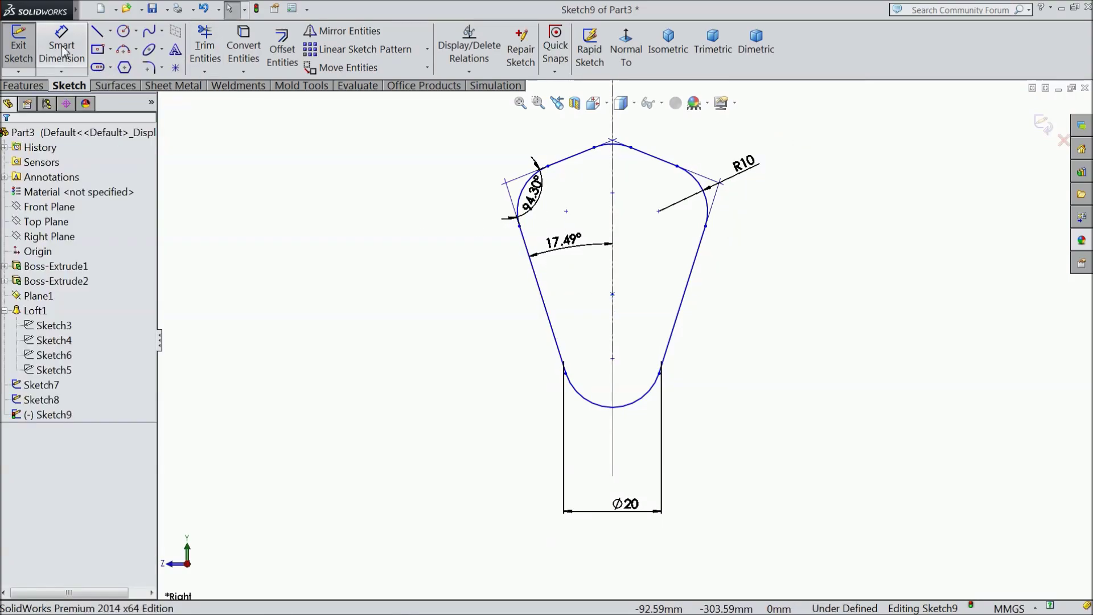
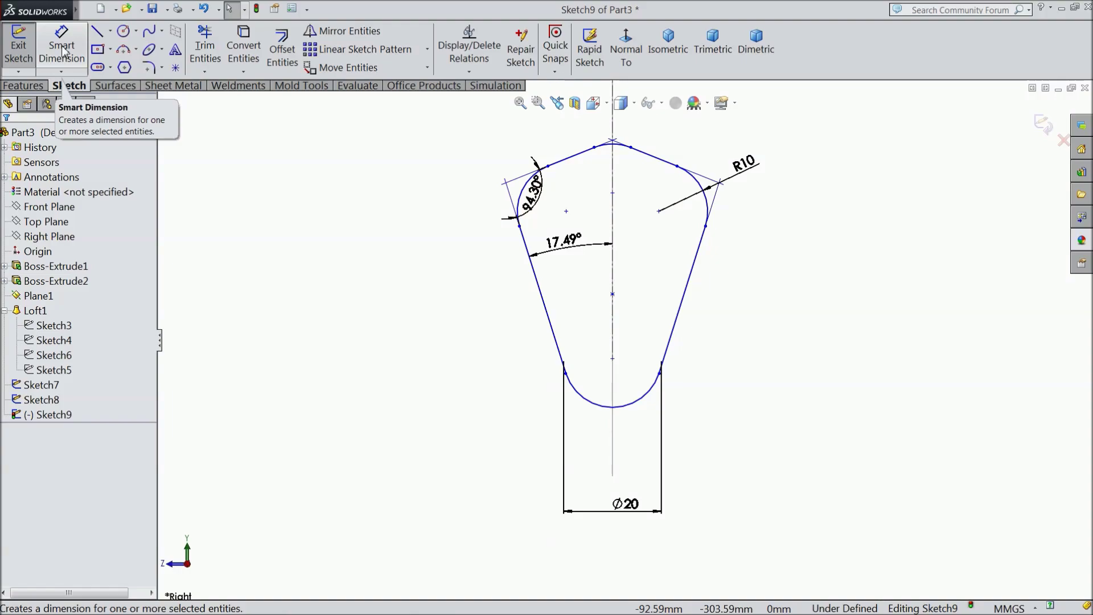
Dimension the lower centreline point spacing vertically to 21.99 mm.
left_click(64, 51)
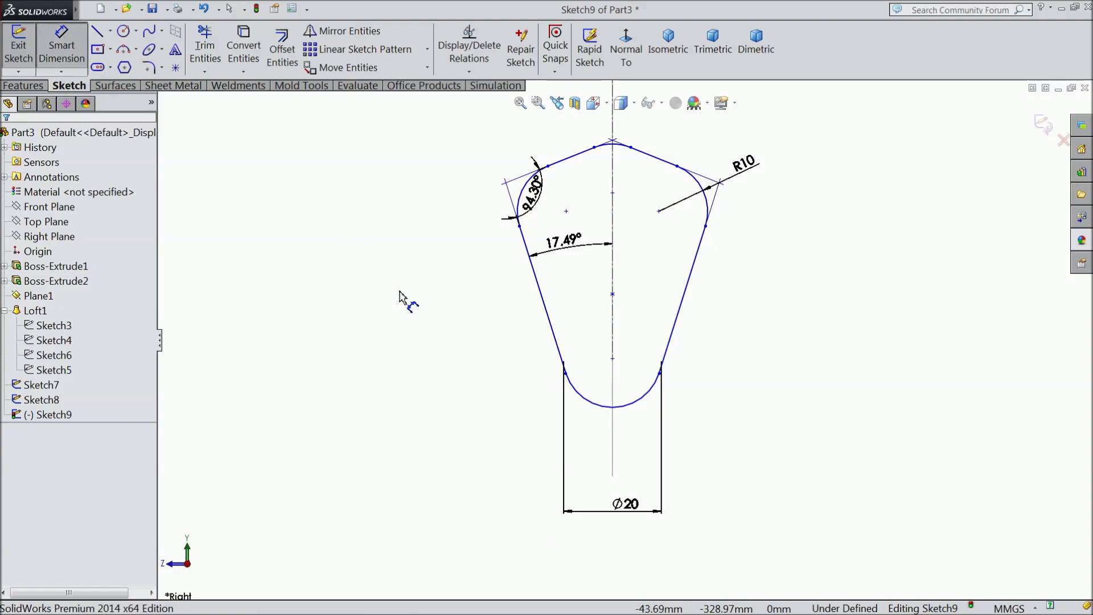
left_click(612, 360)
left_click(612, 295)
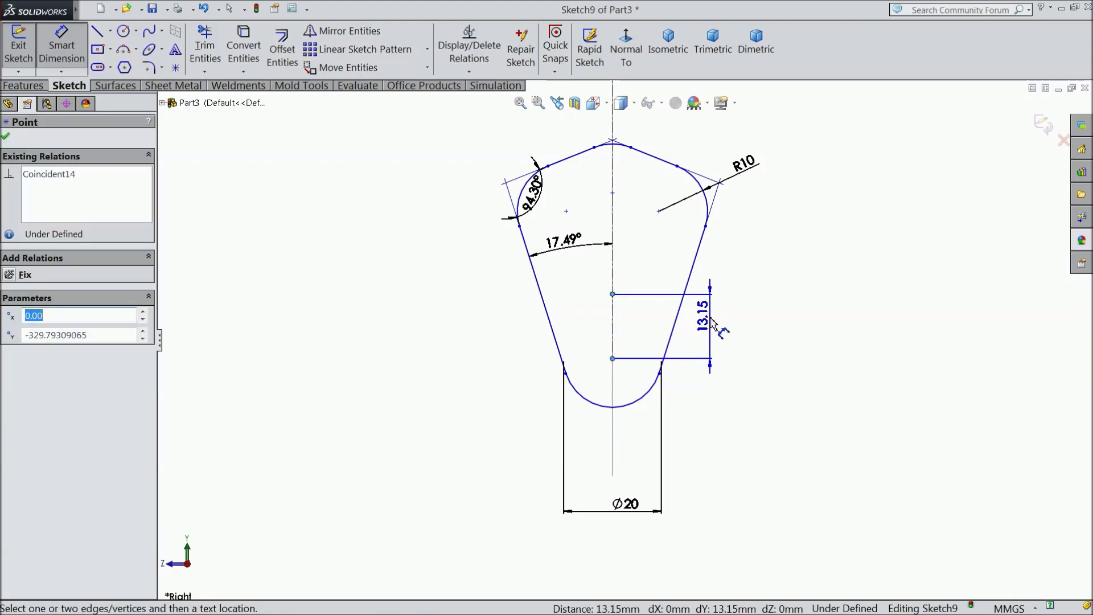
left_click(718, 333)
type("21.99")
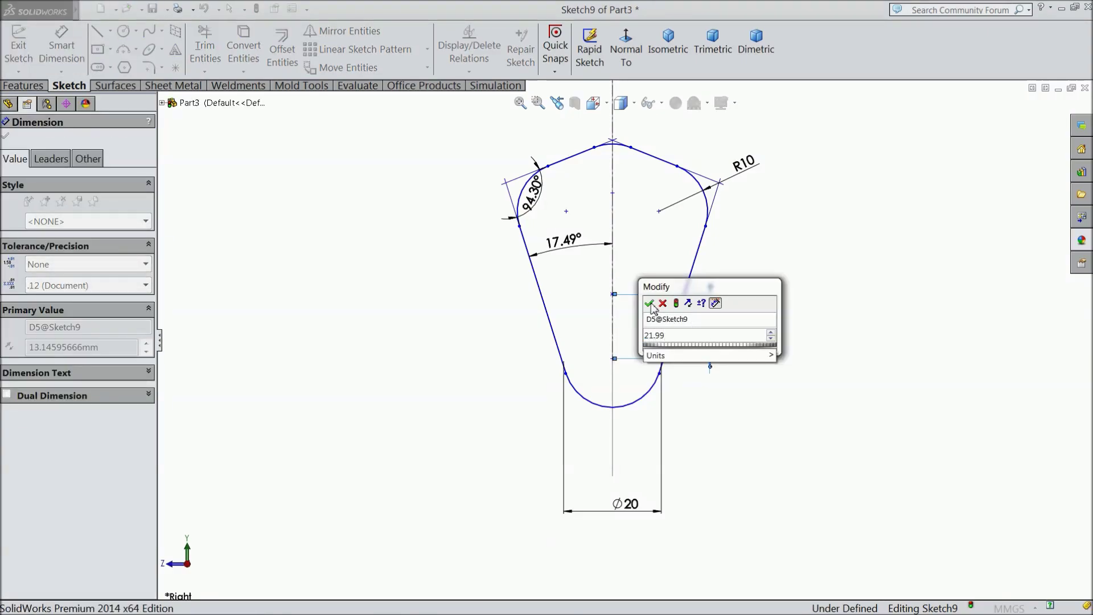
left_click(649, 304)
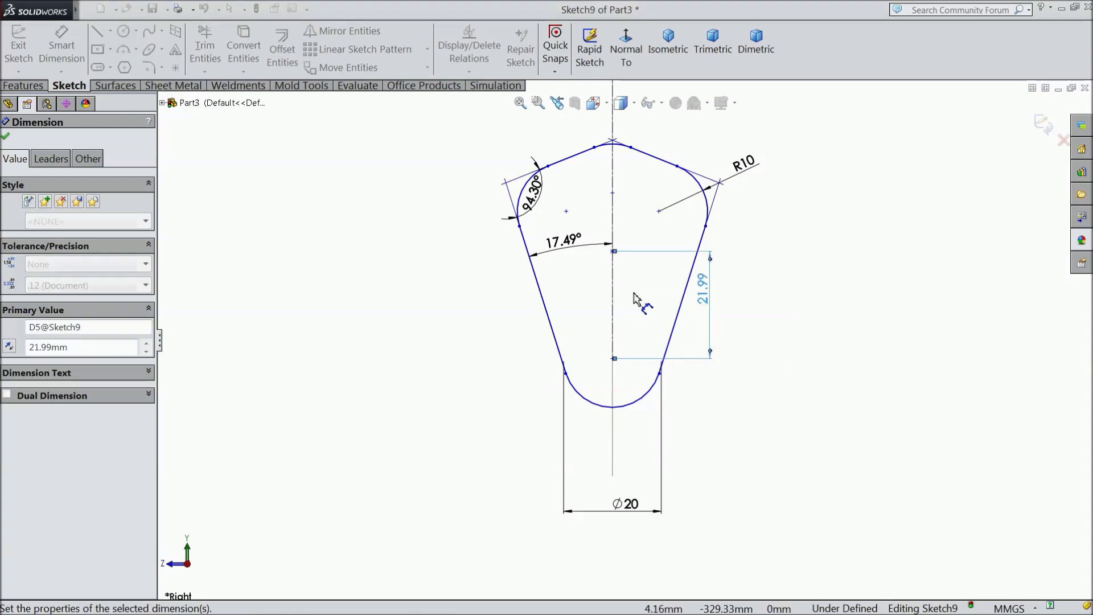
Dimension the upper centreline point spacing vertically to 21.99 mm.
left_click(613, 252)
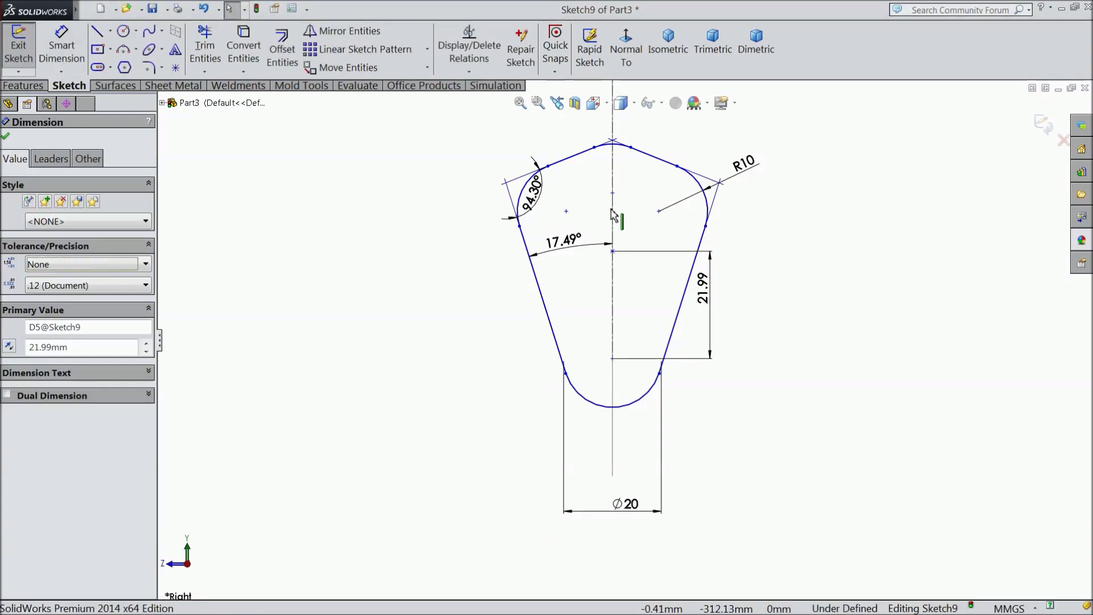
right_click_drag(617, 240, 613, 206)
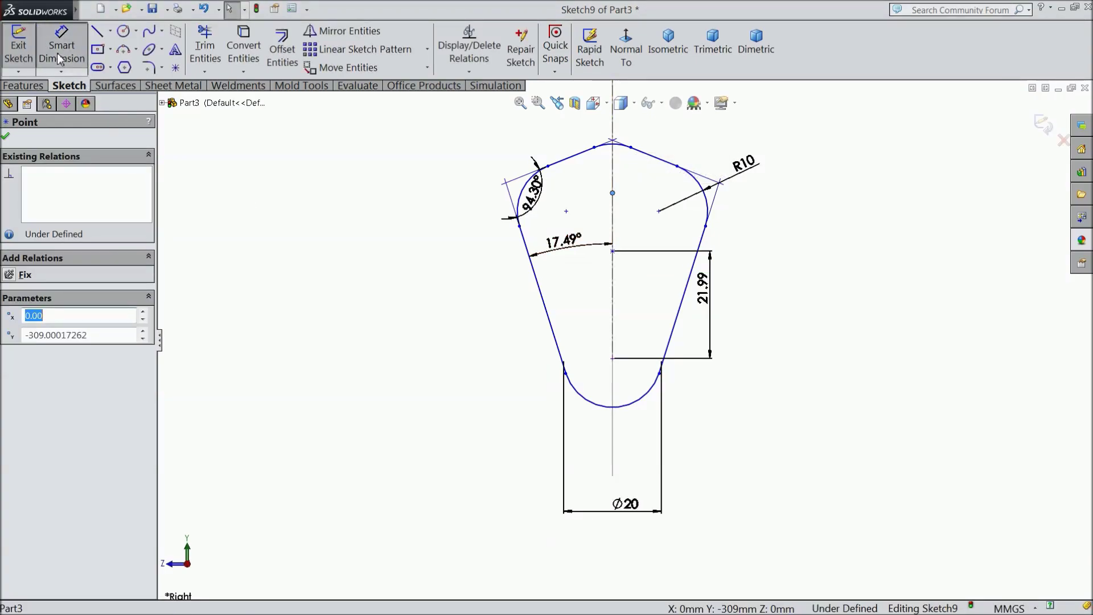
left_click(612, 193)
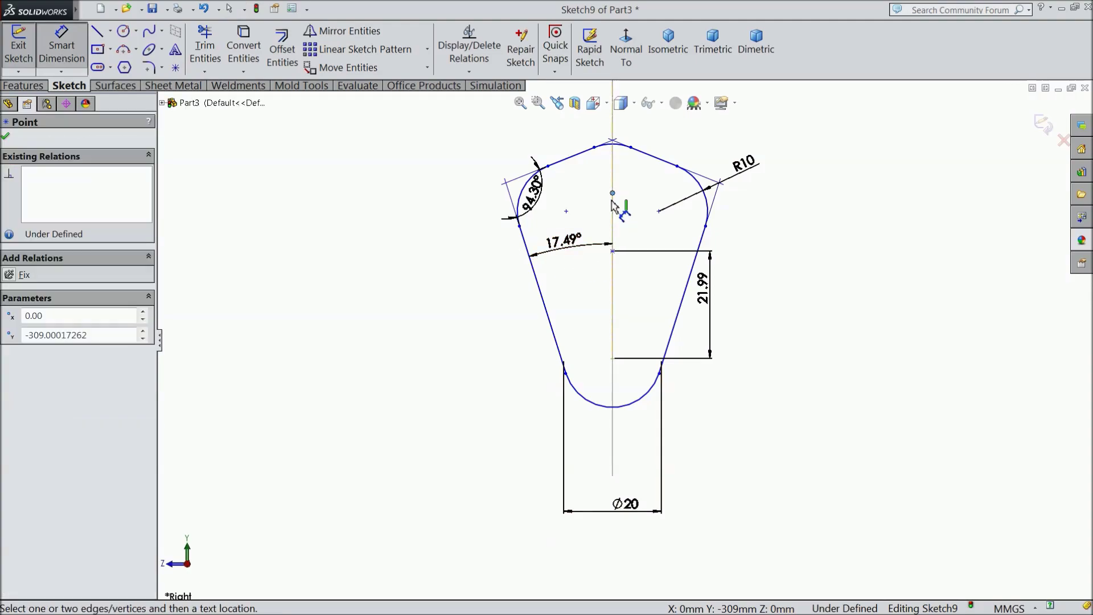
left_click(612, 251)
left_click(754, 228)
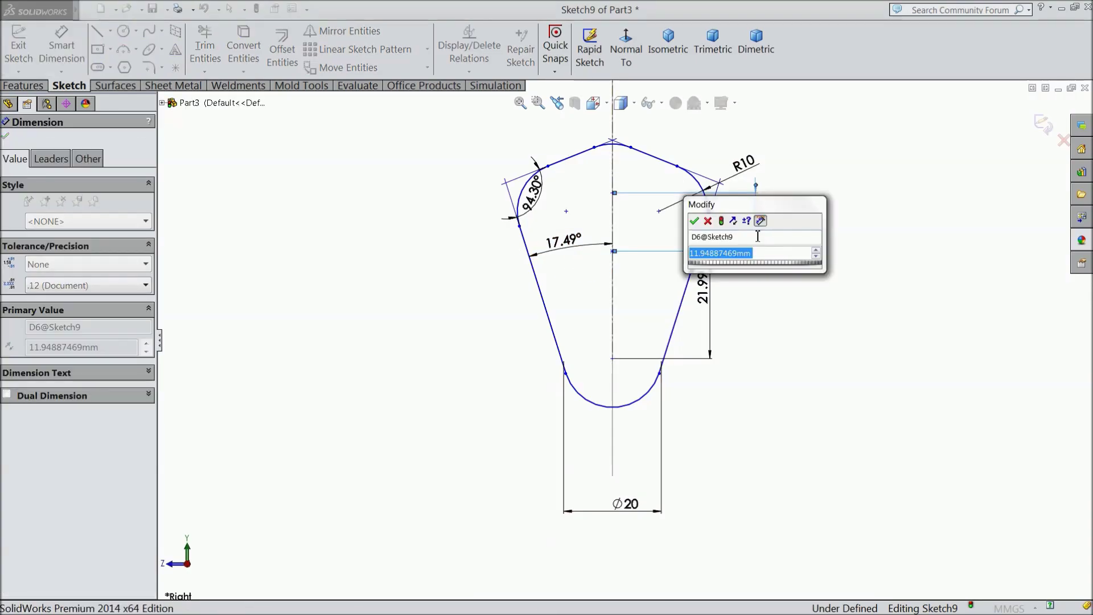
type("21.99")
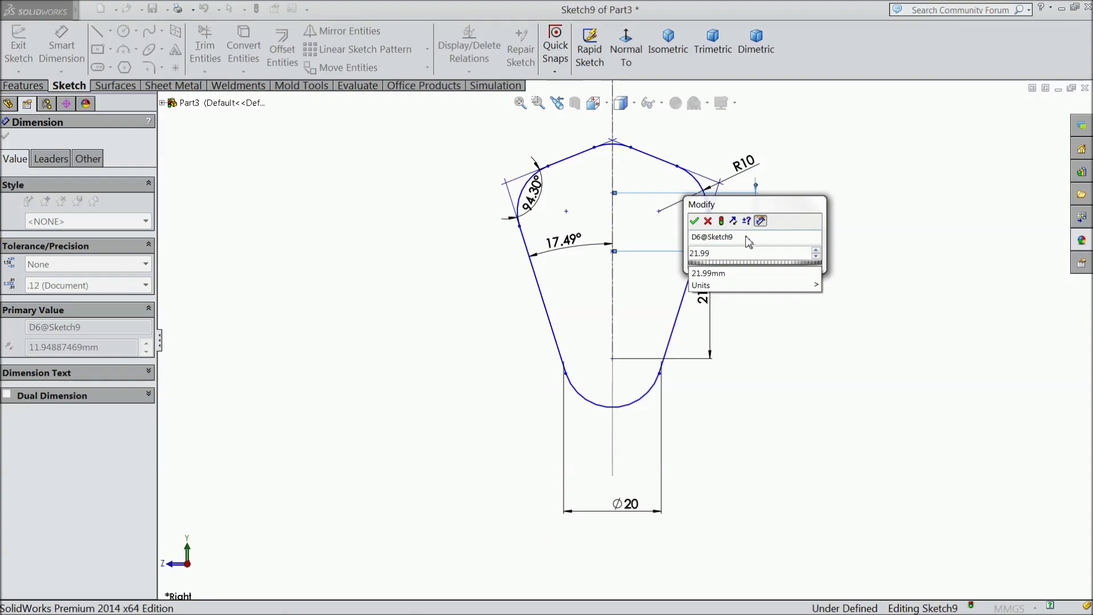
left_click(694, 221)
Place a sketch point below the bottom arc and pierce it onto the dashed guide curve.
scroll(632, 370, "up", 2)
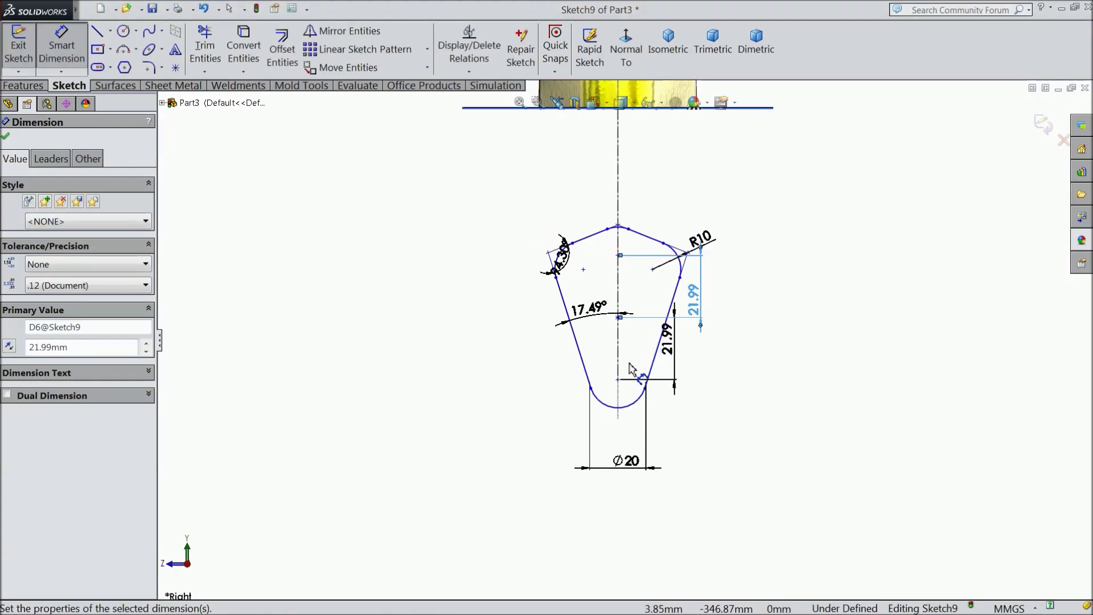
scroll(626, 400, "up", 1)
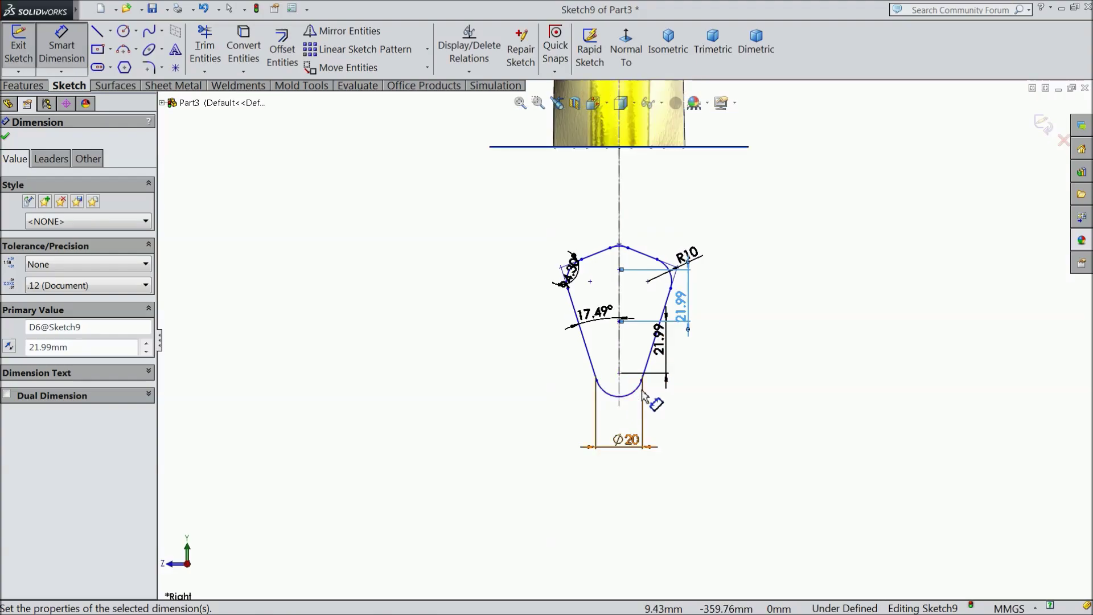
key("Escape")
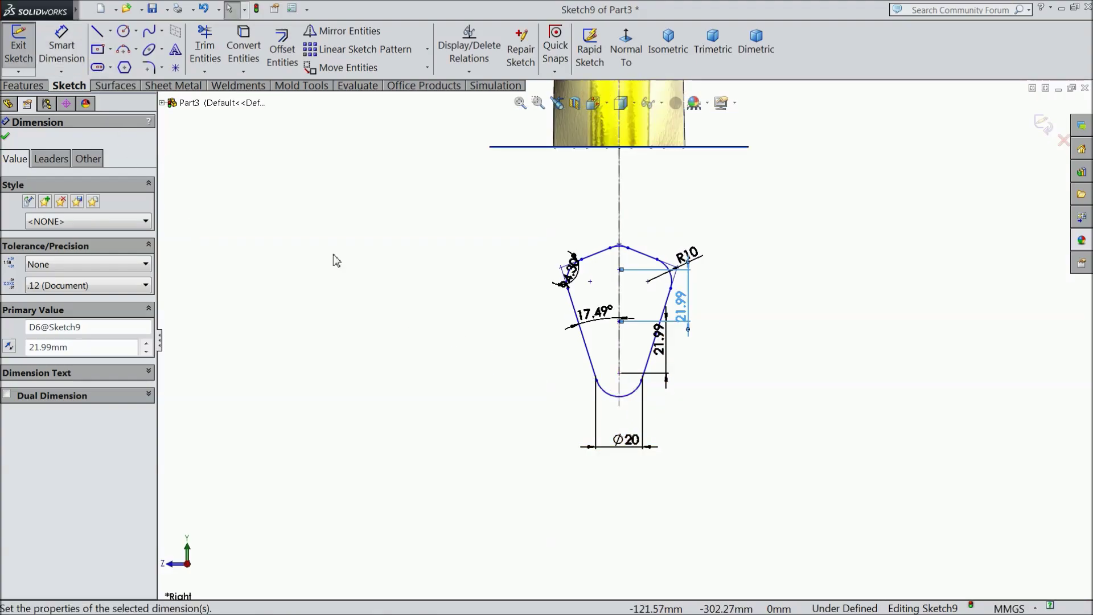
middle_click_drag(414, 318, 481, 325)
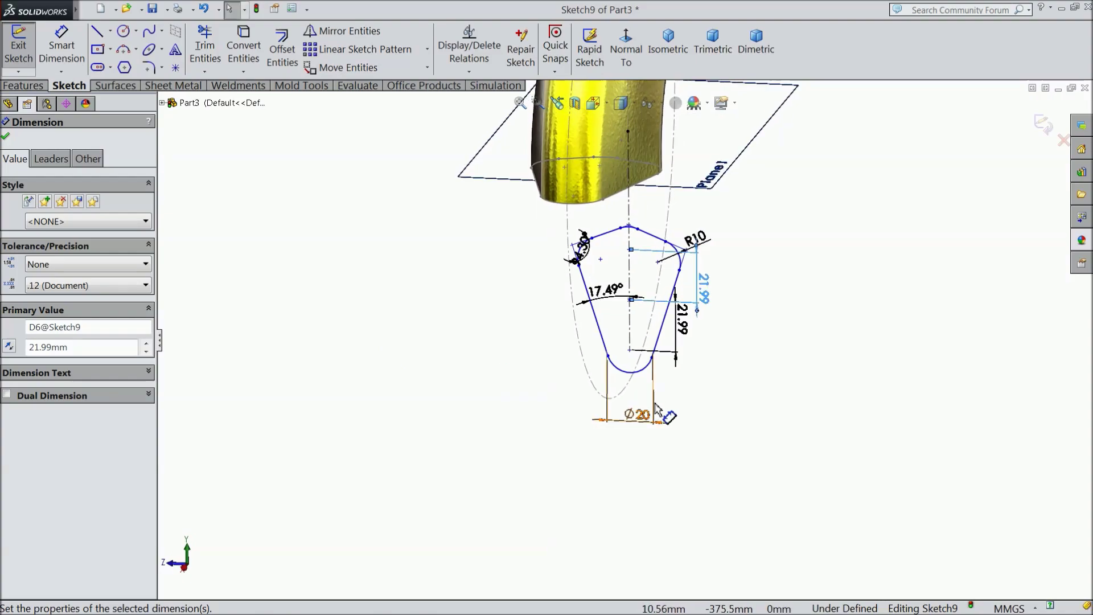
left_click(176, 69)
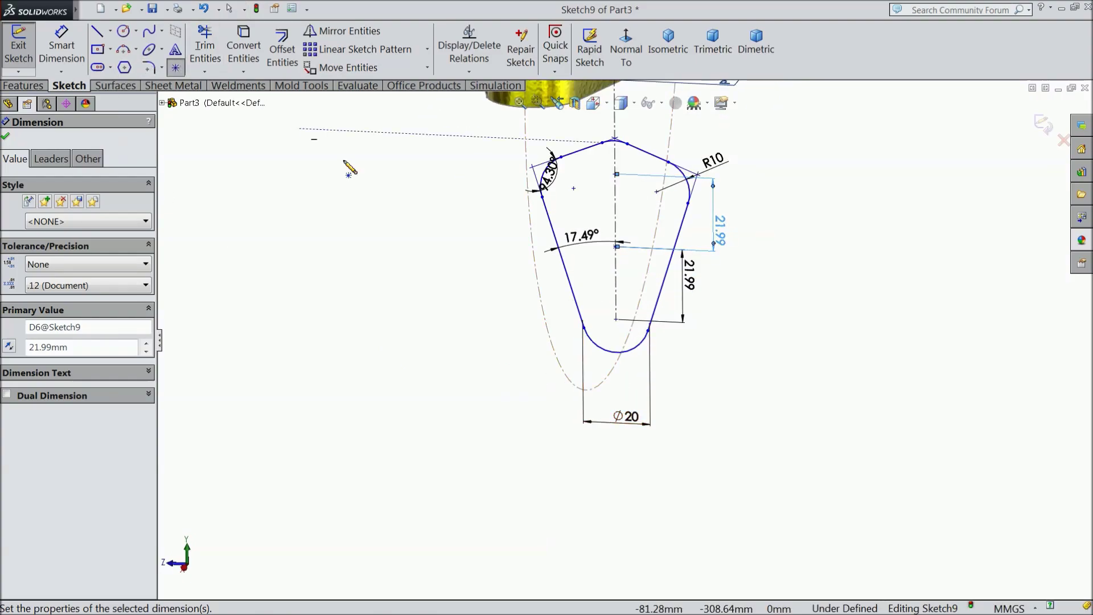
scroll(607, 373, "down", 3)
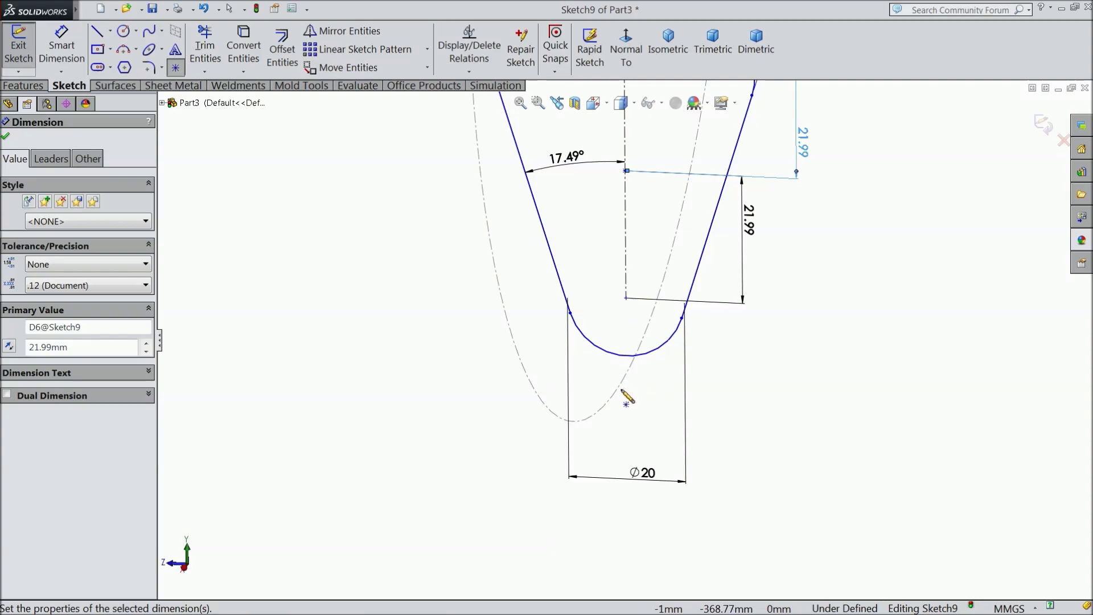
left_click(622, 390)
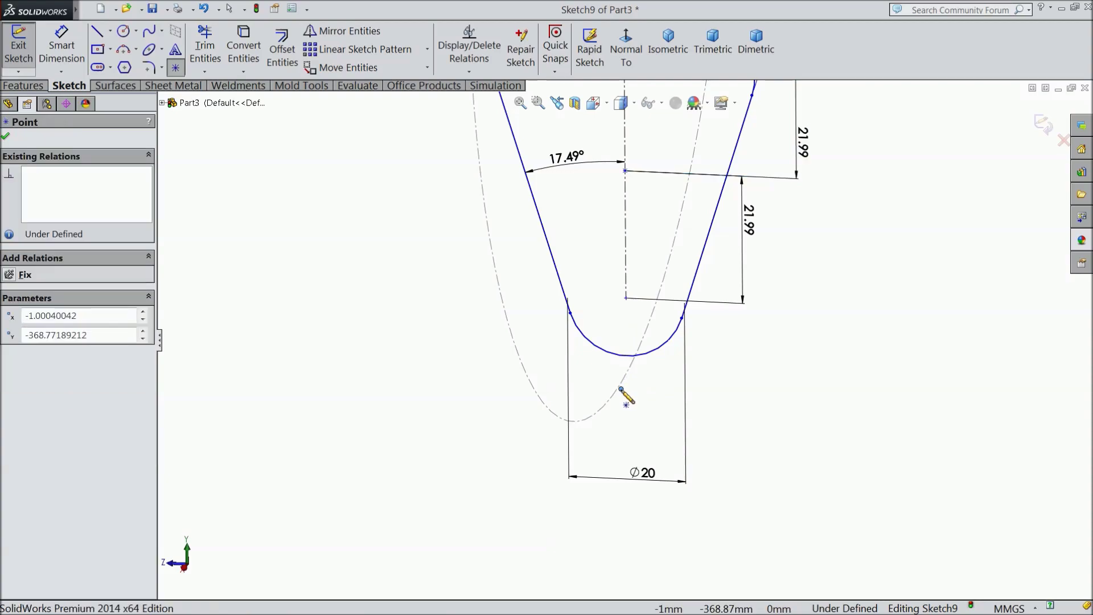
left_click(176, 70)
scroll(652, 445, "down", 2)
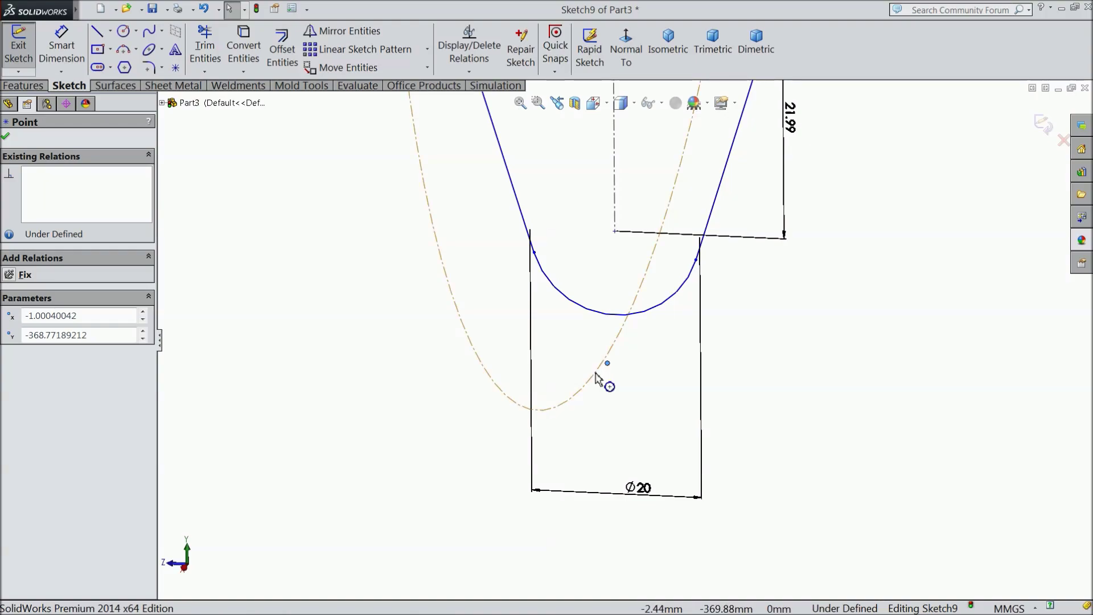
left_click(596, 377, "ctrl")
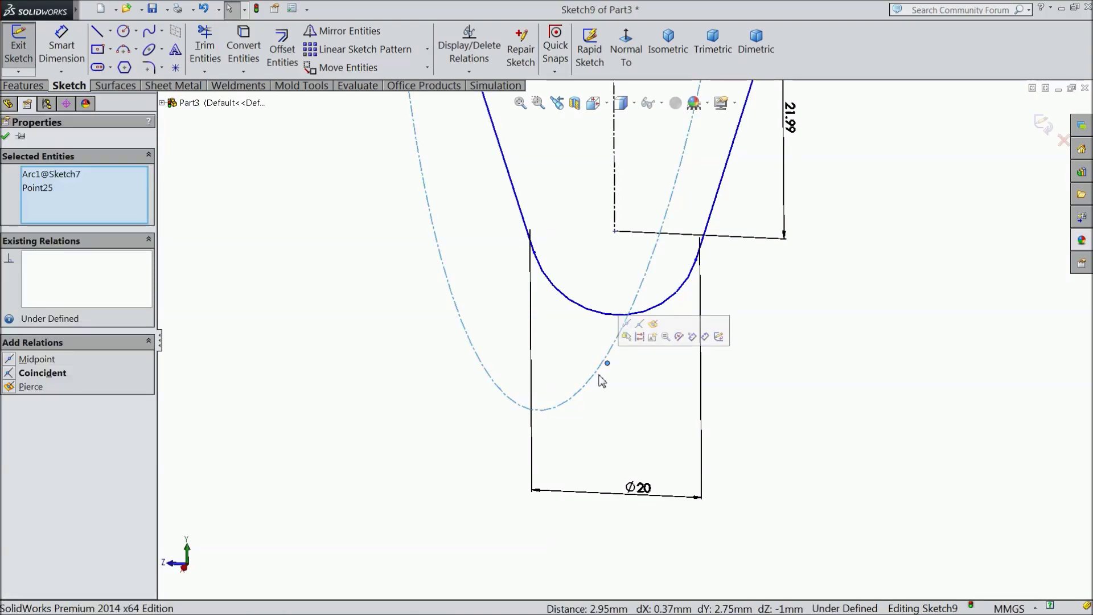
left_click(653, 324)
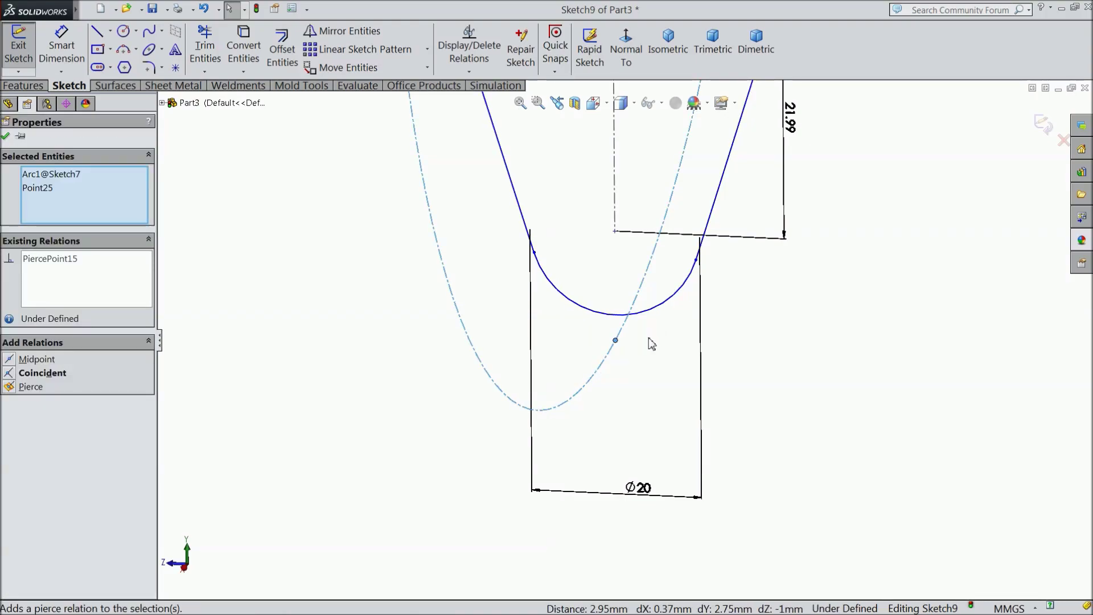
Make the bottom arc coincident with the pierced point, leaving Sketch9 fully defined.
left_click(638, 314)
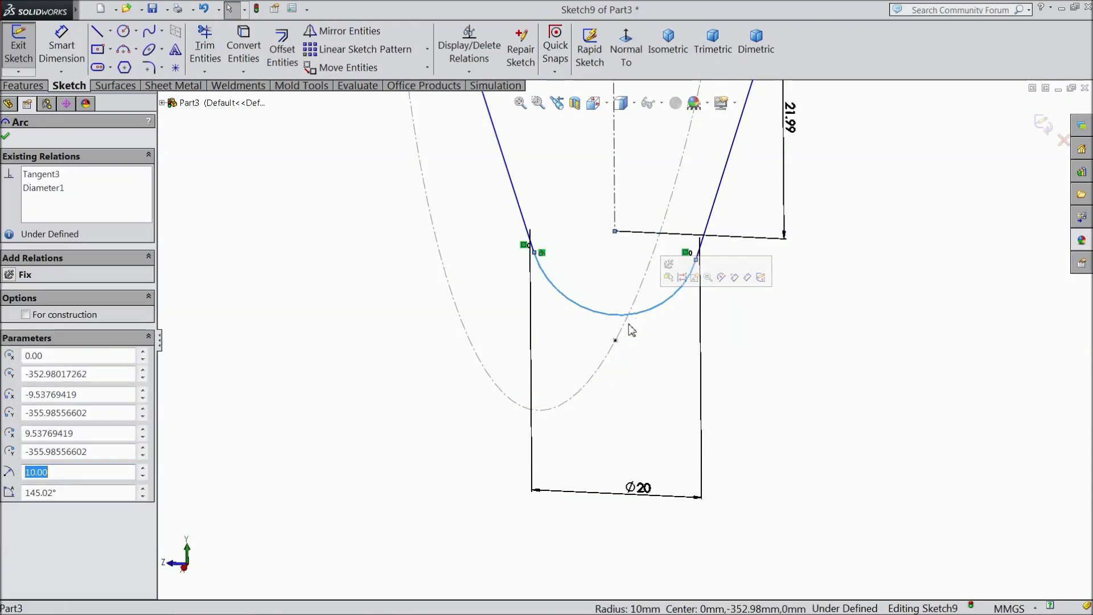
left_click(616, 341, "ctrl")
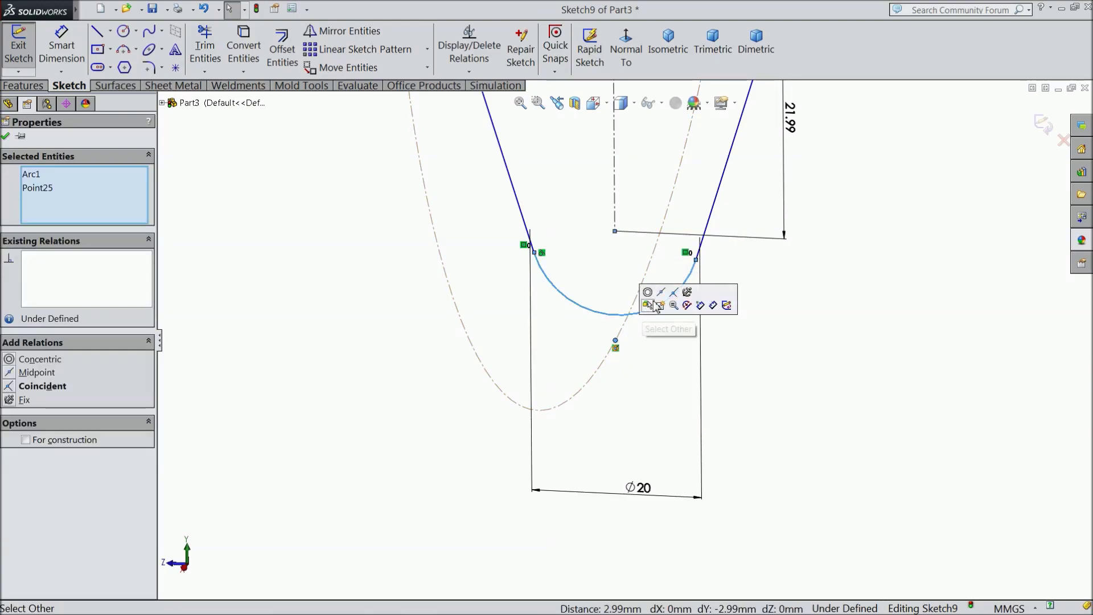
left_click(674, 293)
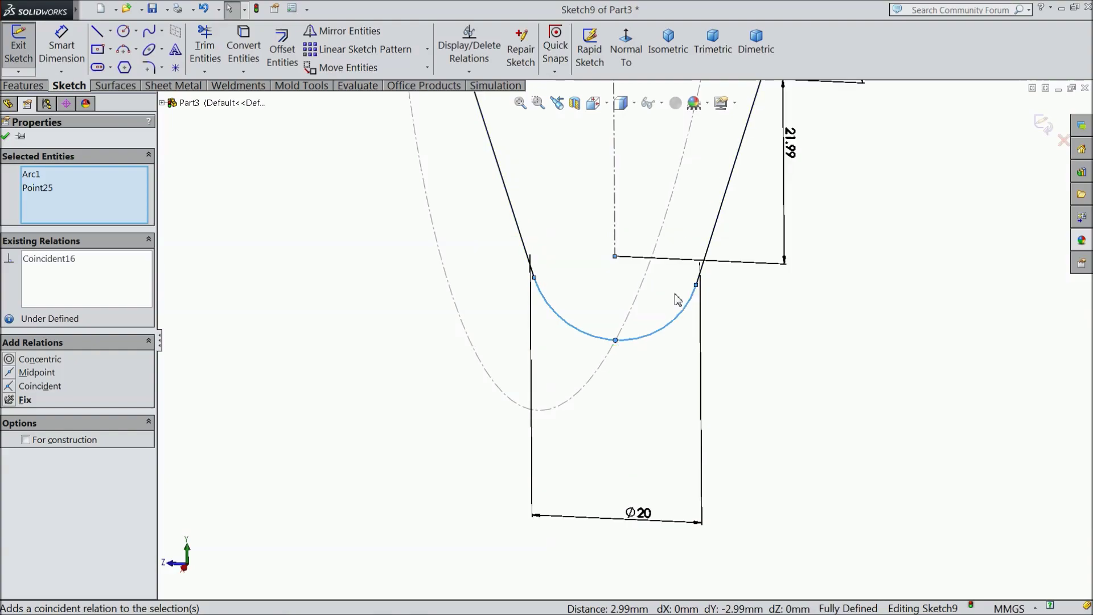
scroll(616, 342, "up", 3)
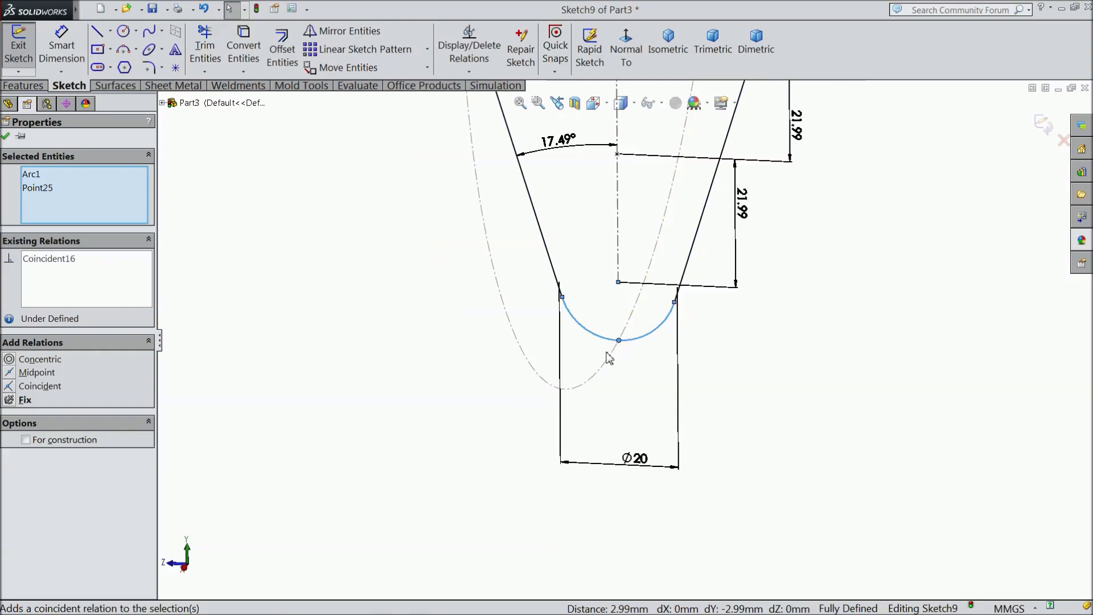
scroll(616, 342, "up", 4)
scroll(615, 342, "up", 1)
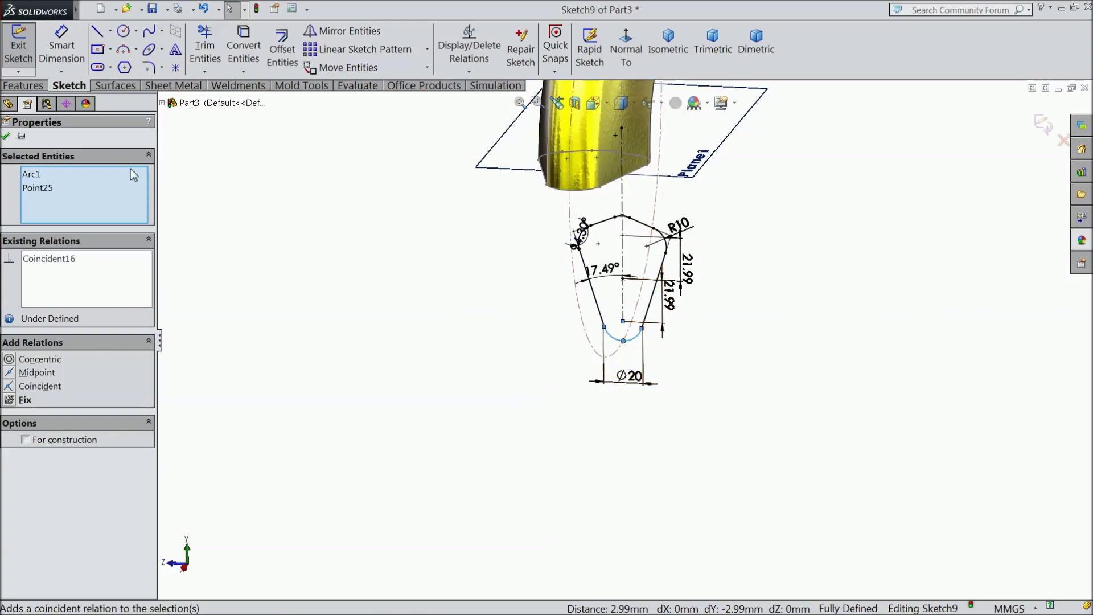
left_click(5, 137)
mouse_move(463, 345)
middle_mouse_down()
mouse_move(464, 288)
mouse_move(493, 300)
mouse_move(466, 314)
mouse_move(485, 295)
mouse_move(456, 313)
mouse_move(639, 325)
mouse_move(646, 368)
mouse_move(599, 383)
middle_mouse_up()
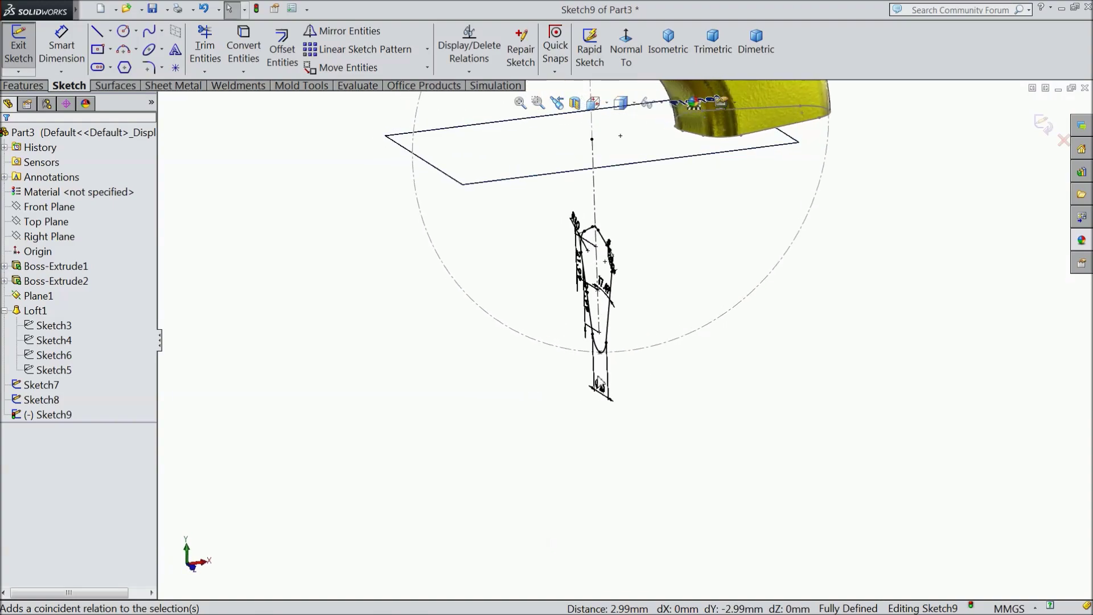
Close the tip profile sketch and start a new sketch on the Front Plane, viewed normal.
left_click(1046, 129)
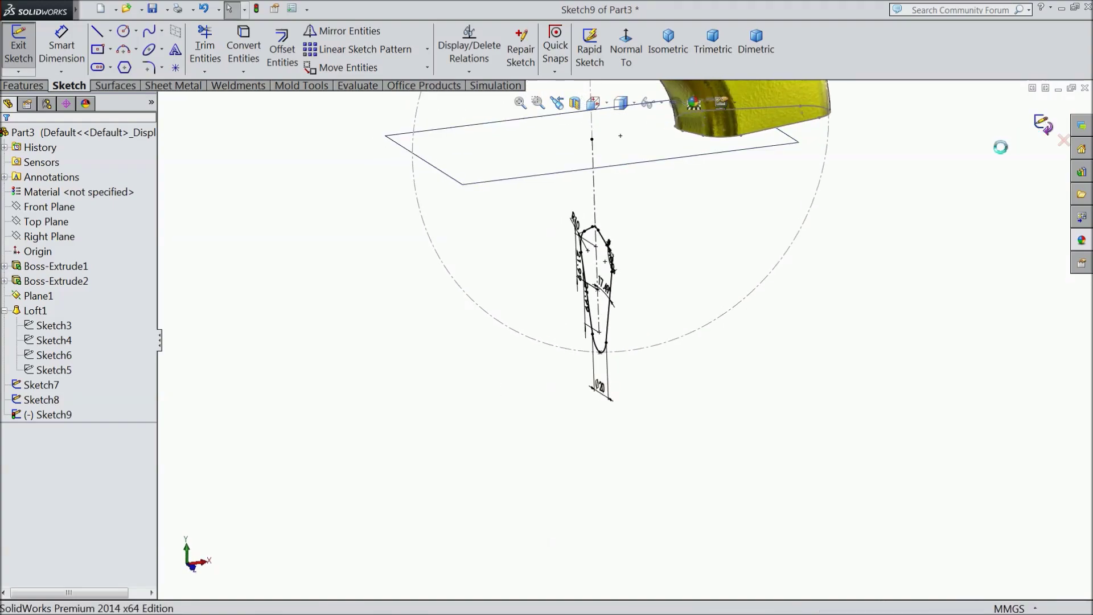
left_click(33, 205)
left_click(38, 190)
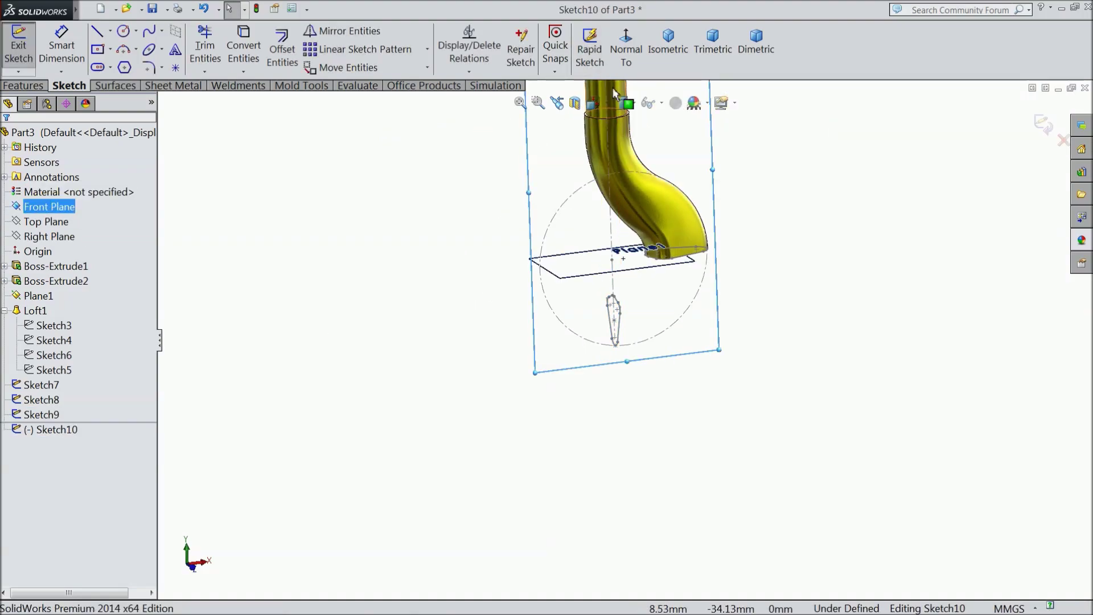
left_click(626, 49)
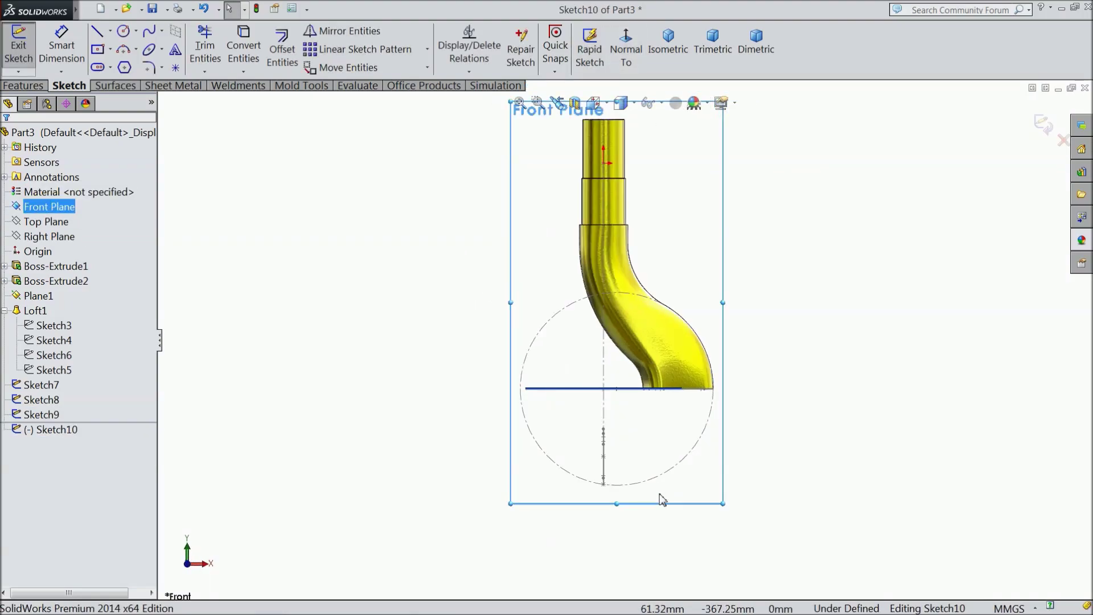
scroll(655, 515, "down", 2)
scroll(638, 402, "down", 2)
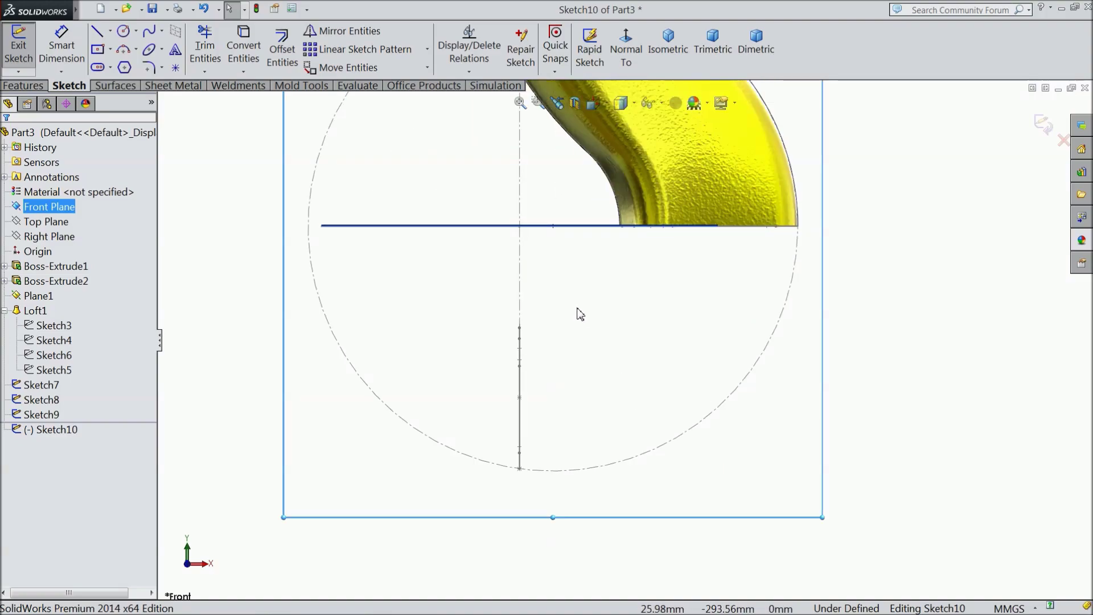
Draw a centrepoint arc from the circle's right edge to its bottom, about 98° at 110.03 mm radius.
left_click(138, 50)
left_click(165, 66)
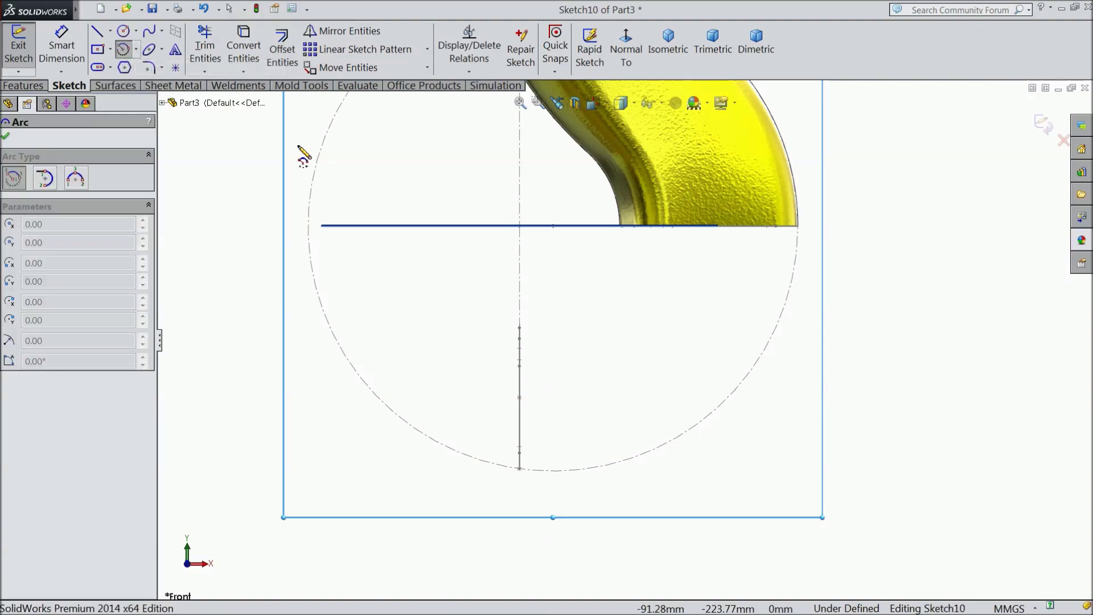
left_click(553, 226)
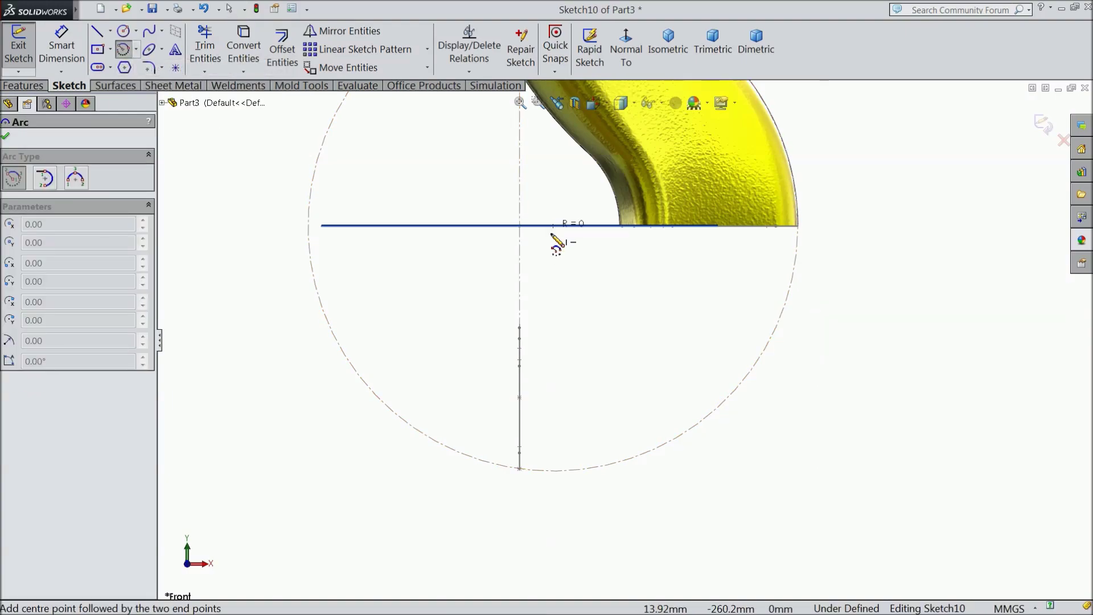
left_click(798, 227)
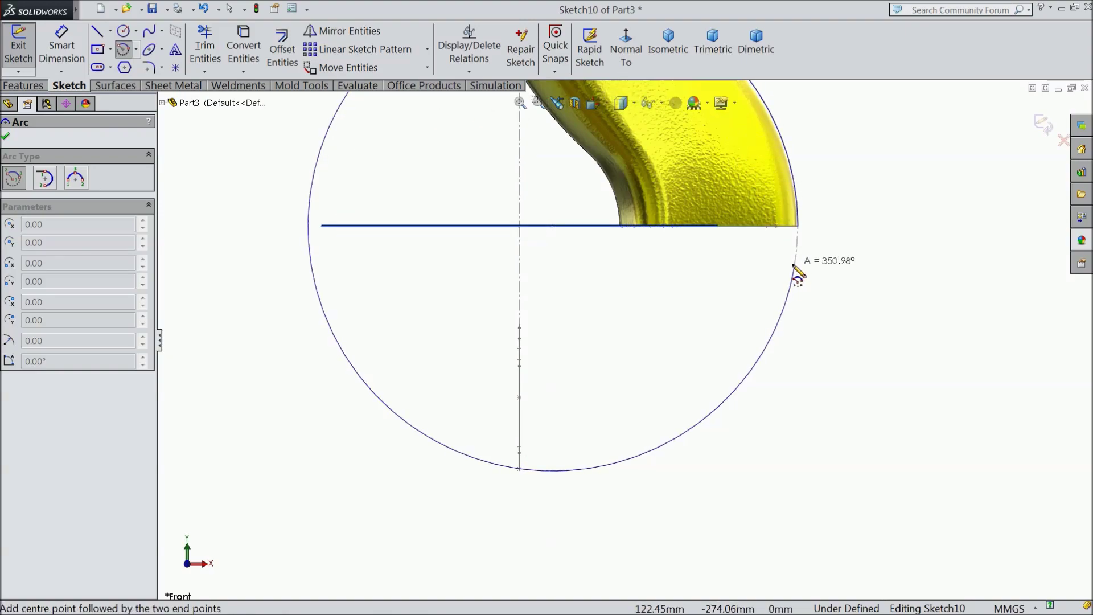
scroll(622, 339, "up", 3)
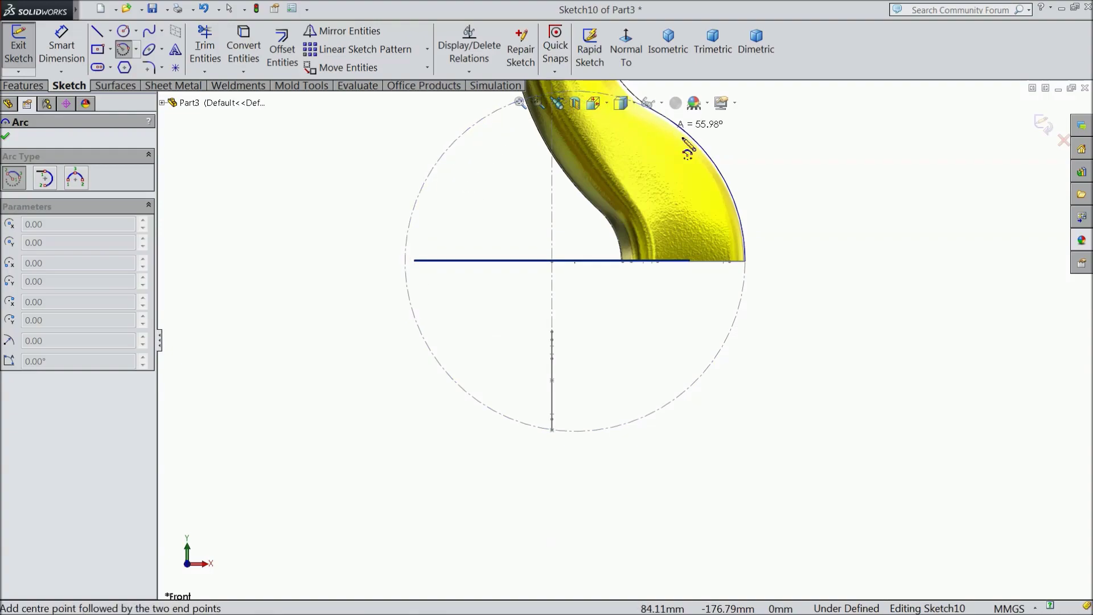
scroll(734, 329, "down", 2)
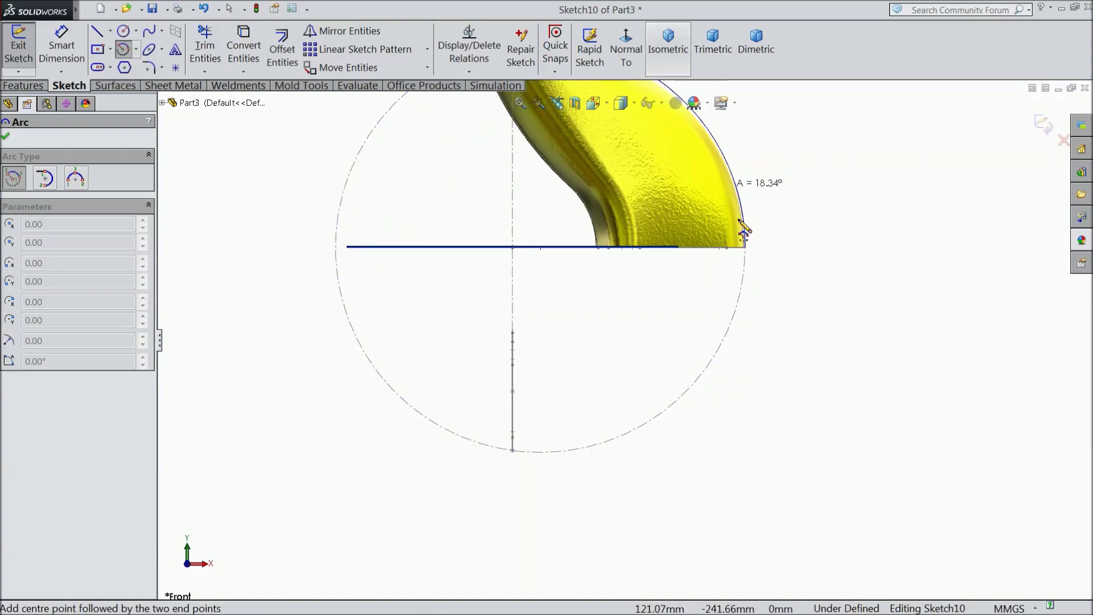
scroll(735, 273, "up", 4)
scroll(691, 317, "down", 1)
scroll(672, 319, "down", 3)
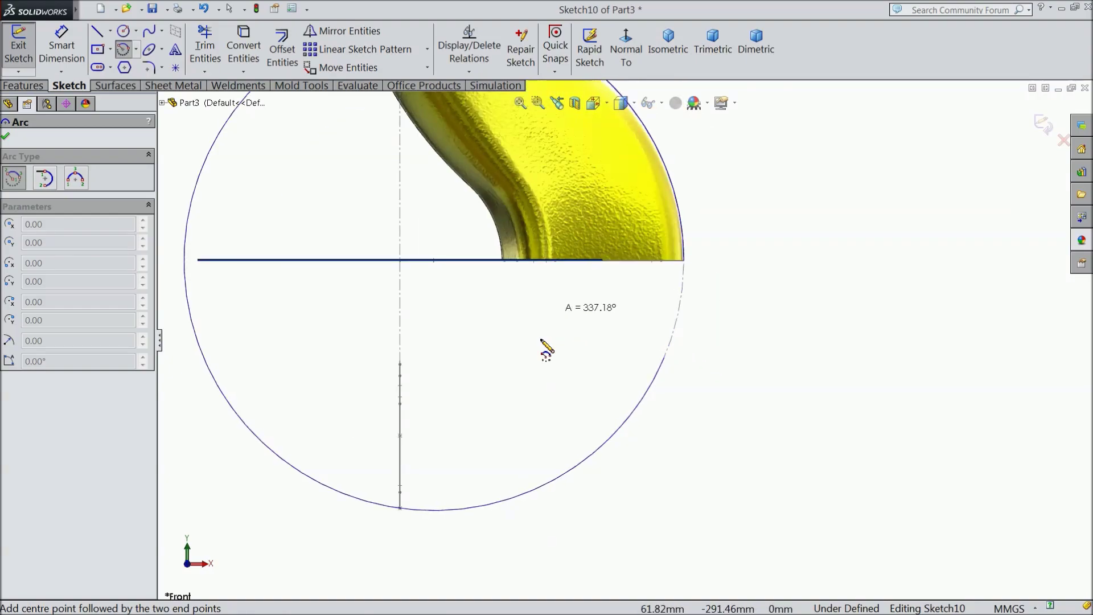
scroll(349, 228, "up", 3)
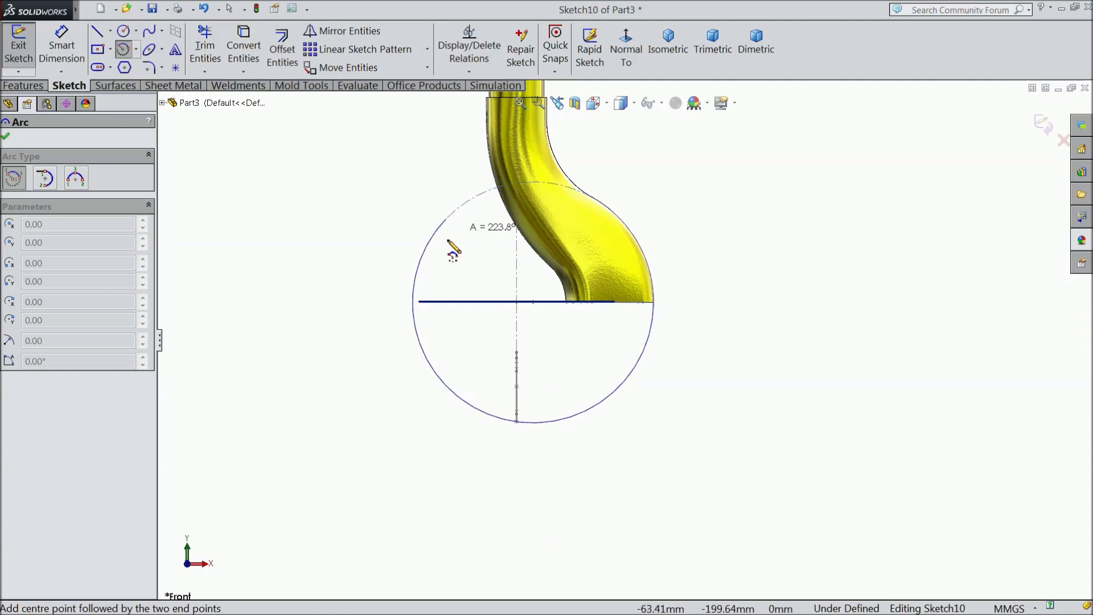
scroll(521, 421, "down", 1)
scroll(524, 421, "down", 2)
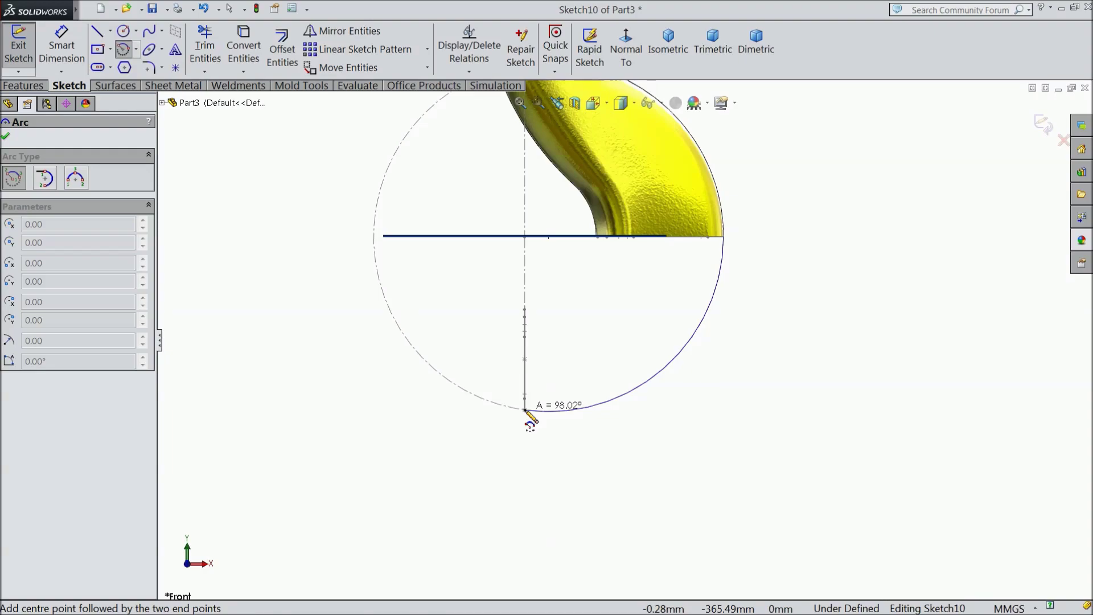
left_click(525, 408)
Make the arc's lower endpoint coincident with Arc1@Sketch9, replacing the conflicting Pierce relation.
right_click(479, 433)
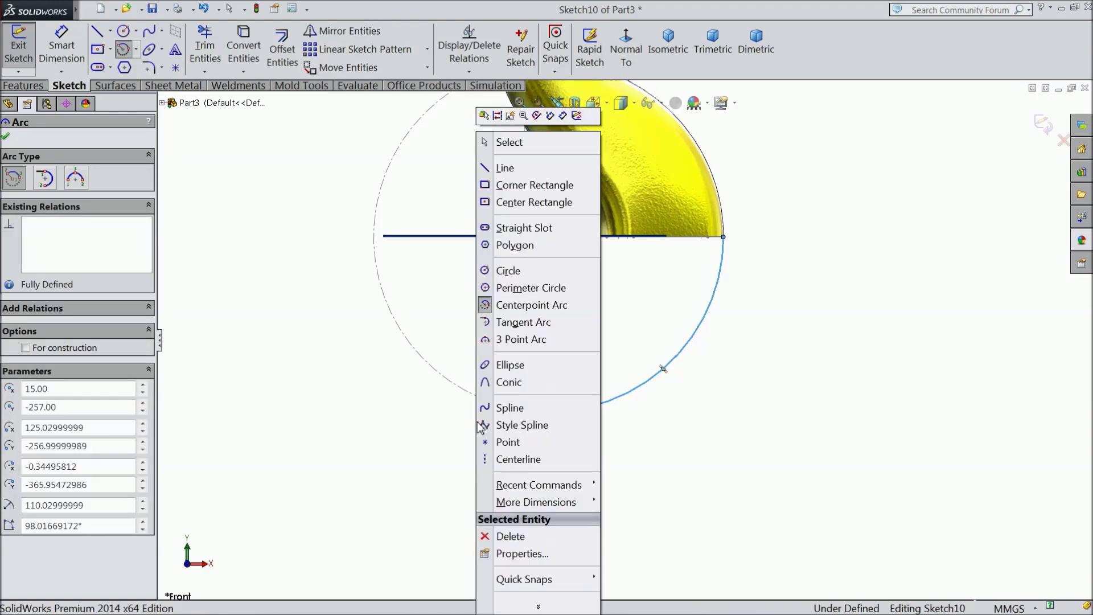
left_click(510, 145)
middle_click_drag(592, 346, 605, 361)
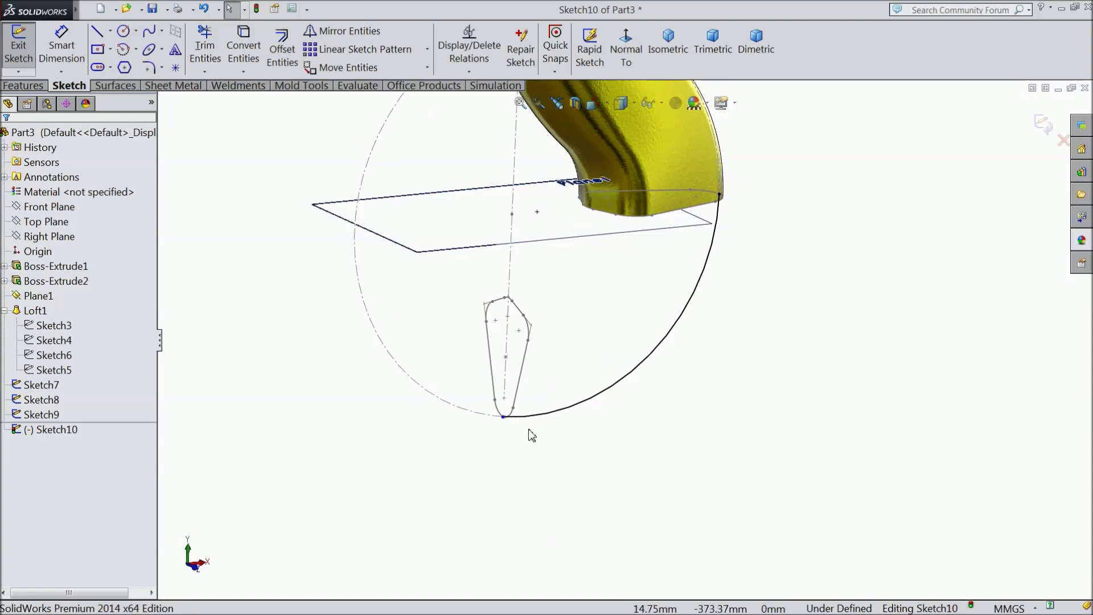
scroll(513, 398, "down", 3)
middle_click_drag(513, 397, 539, 397)
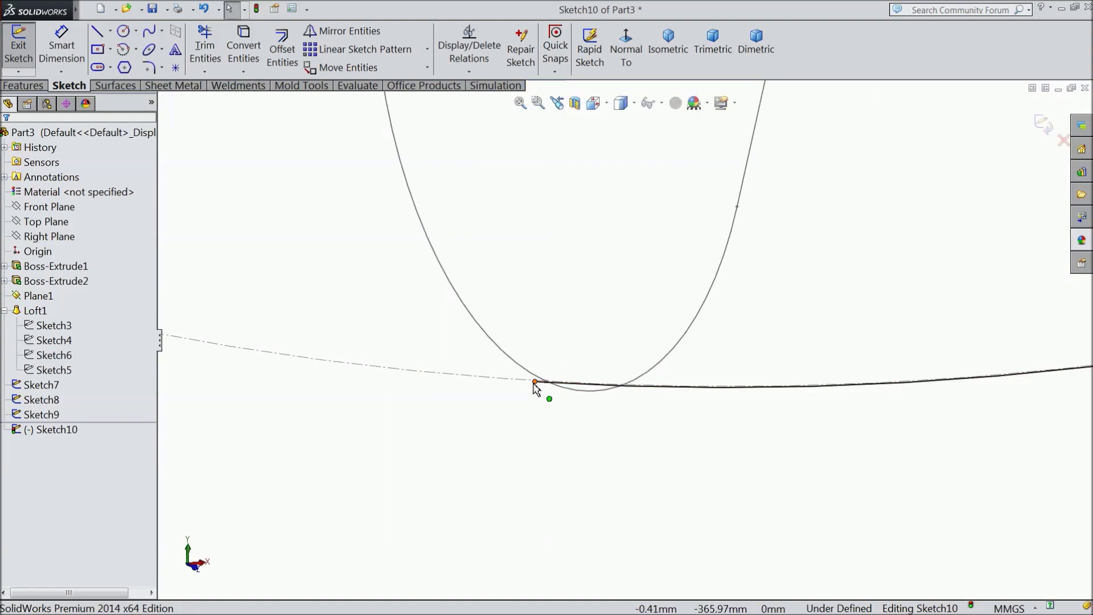
left_click(535, 383)
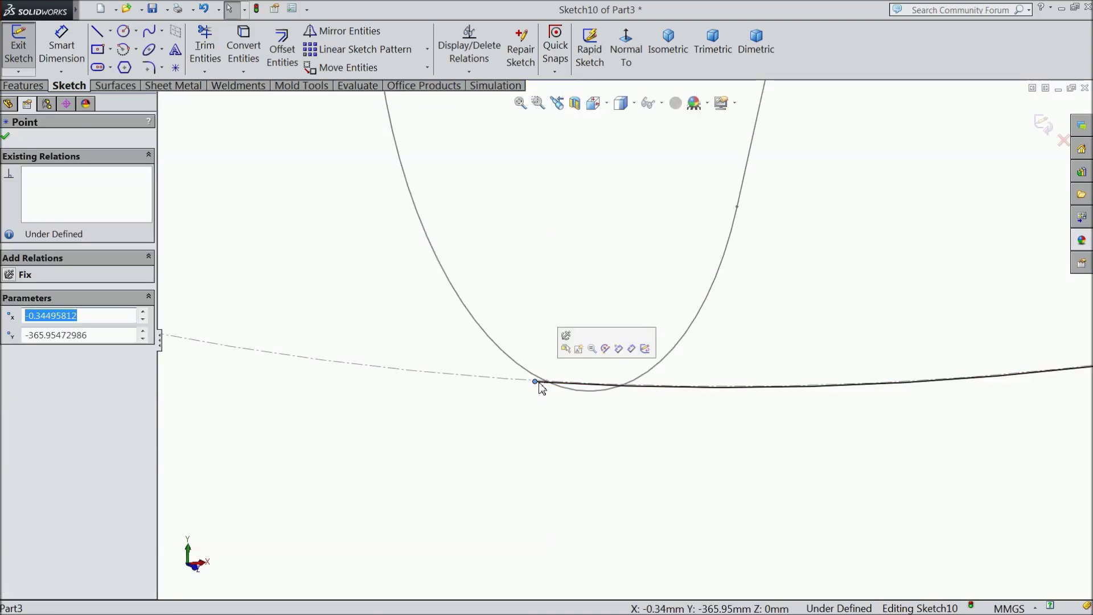
left_click(530, 379, "ctrl")
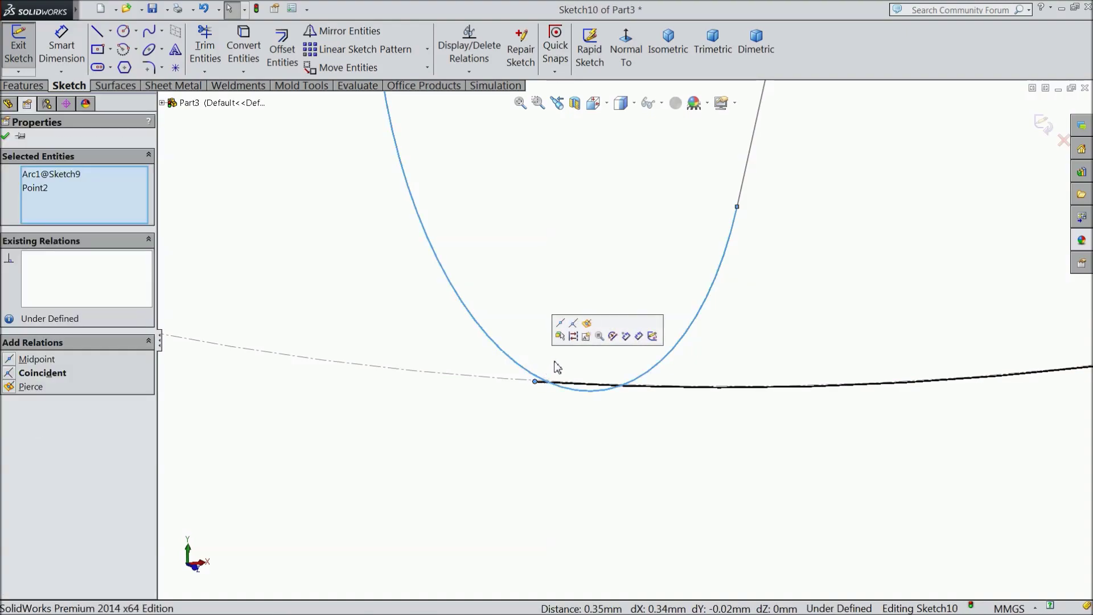
left_click(586, 333)
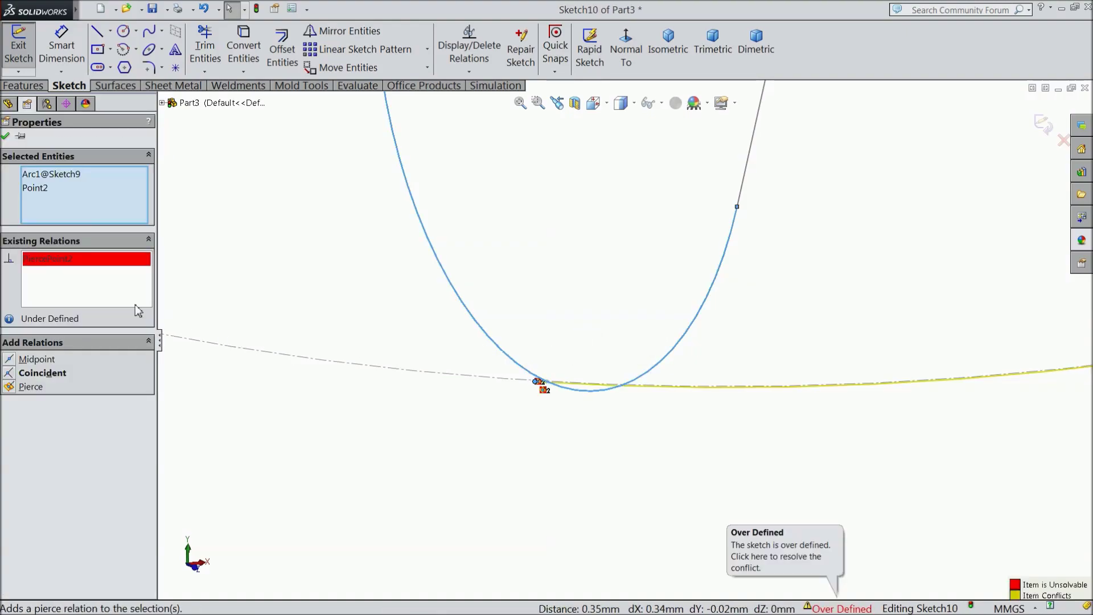
right_click(68, 266)
left_click(92, 280)
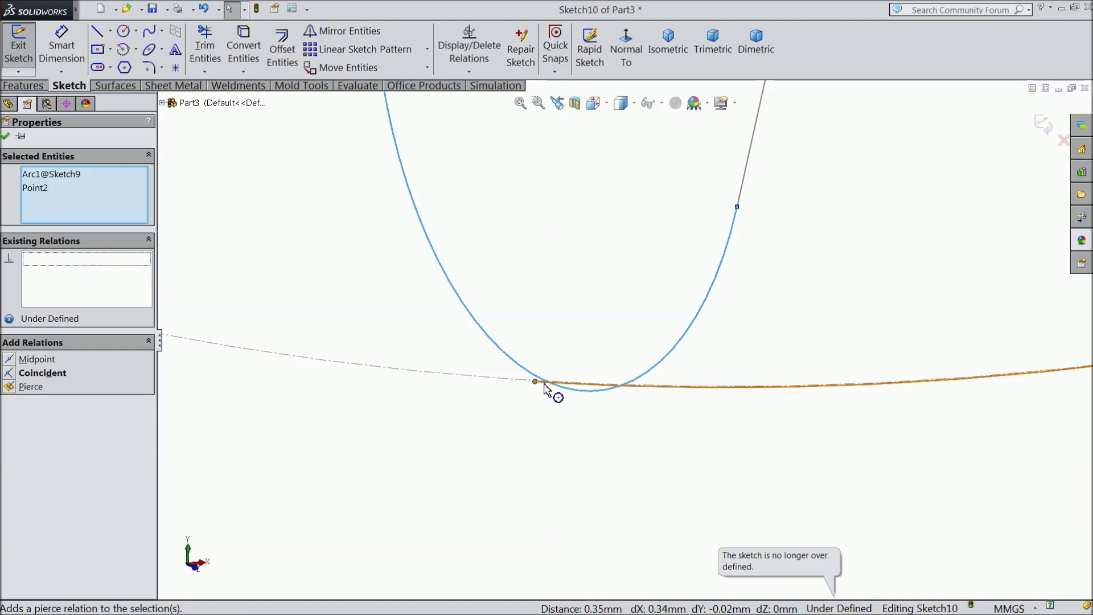
left_click(34, 379)
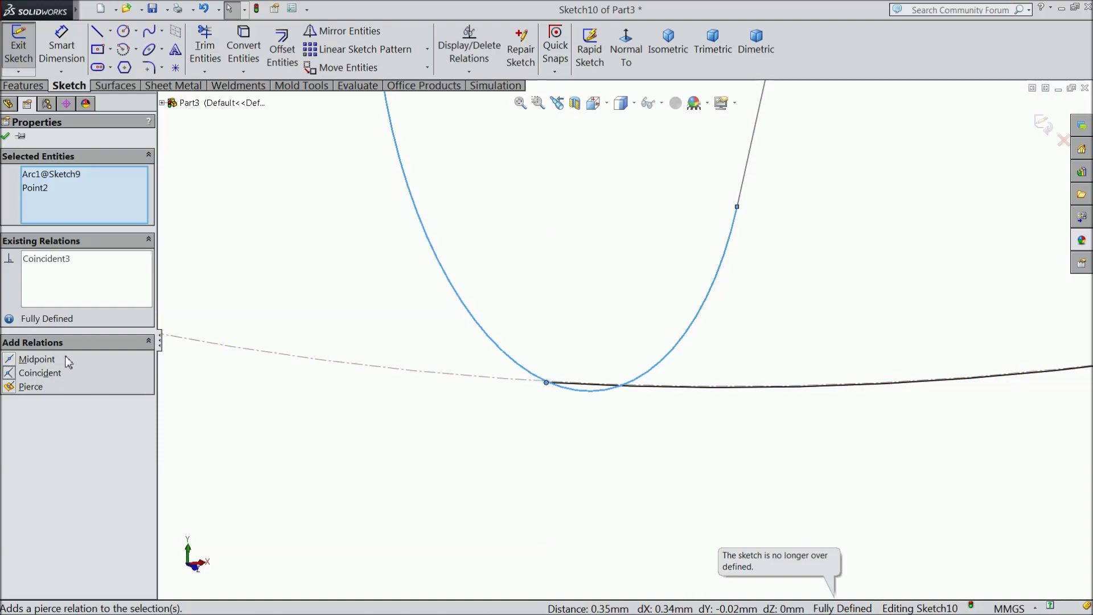
left_click(6, 137)
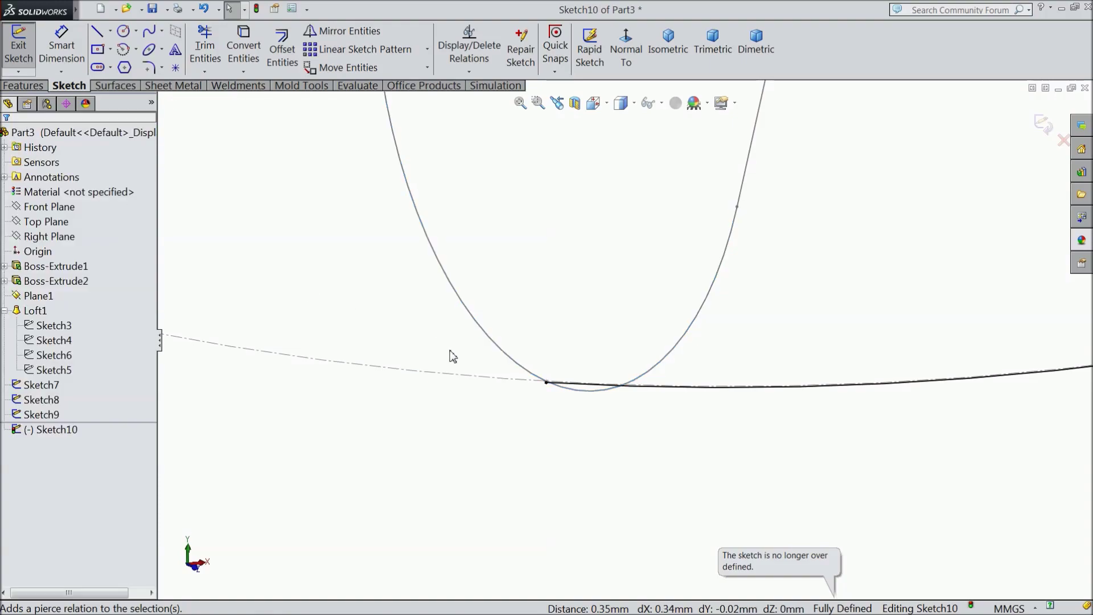
Orbit to check the arc's start on the loft edge, then exit Sketch10.
mouse_move(449, 350)
middle_mouse_down()
mouse_move(603, 353)
mouse_move(645, 320)
middle_mouse_up()
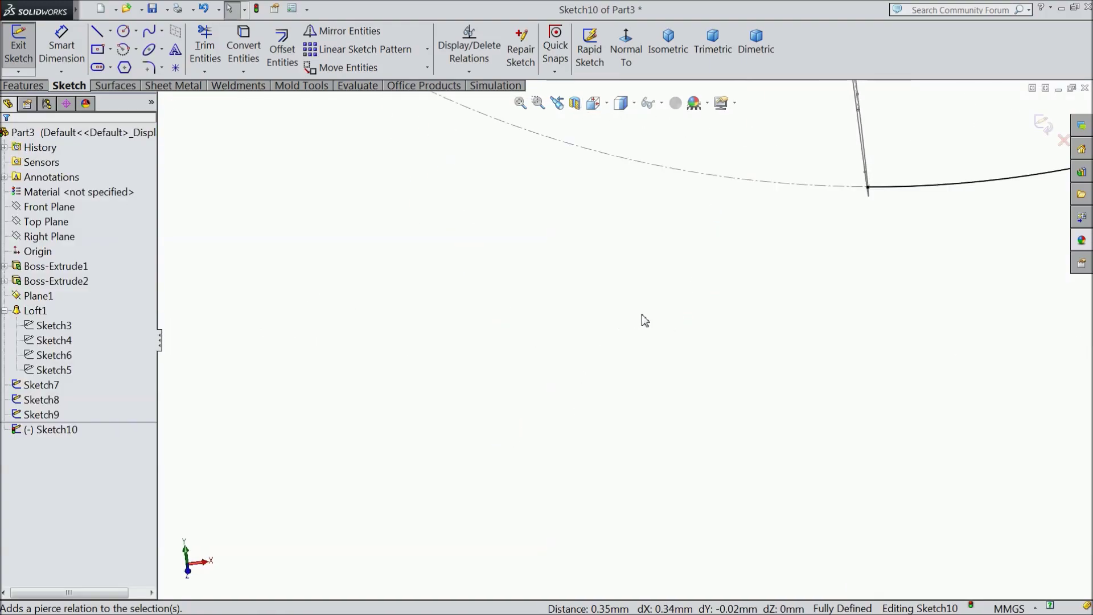
mouse_move(842, 279)
middle_mouse_down()
mouse_move(752, 281)
mouse_move(797, 293)
mouse_move(526, 323)
mouse_move(490, 288)
mouse_move(481, 306)
mouse_move(566, 249)
mouse_move(593, 208)
mouse_move(576, 233)
middle_mouse_up()
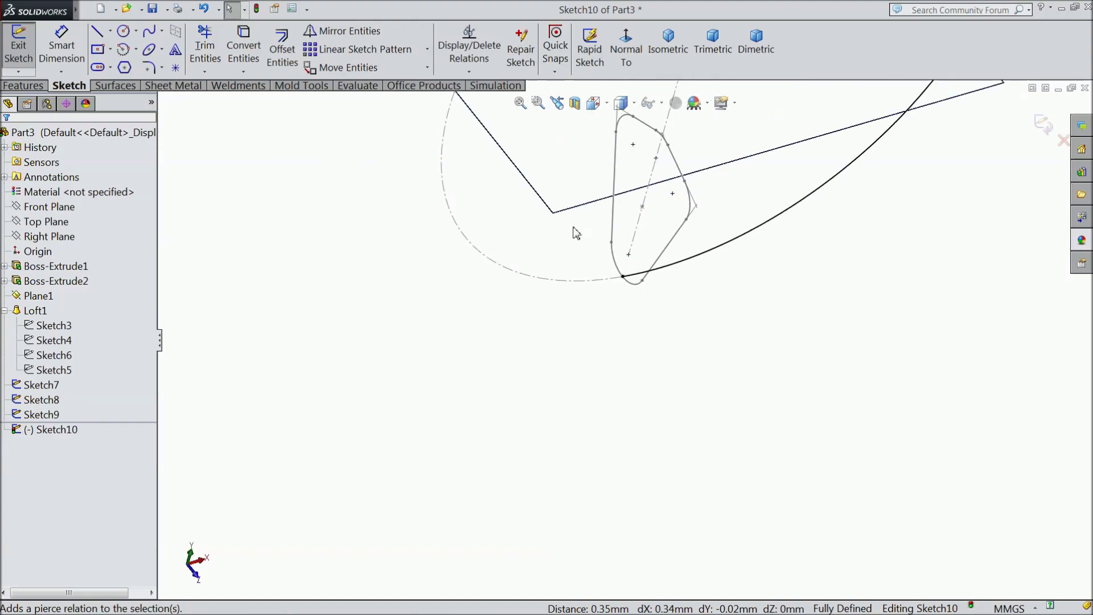
mouse_move(695, 286)
middle_mouse_down()
mouse_move(676, 129)
mouse_move(695, 108)
middle_mouse_up()
middle_click_drag(623, 164, 740, 302)
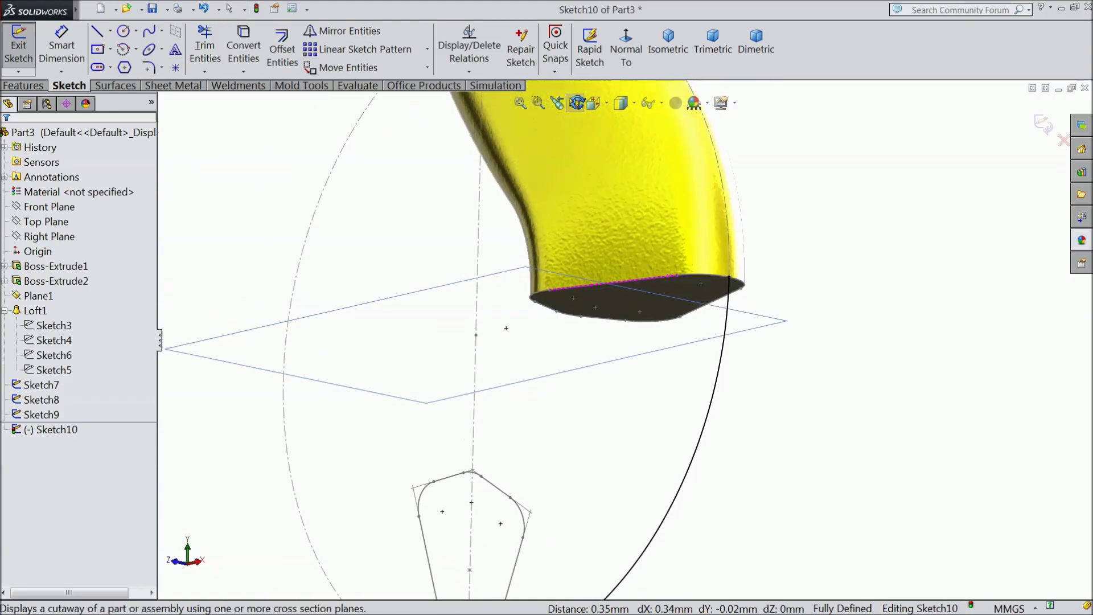
scroll(643, 289, "down", 3)
scroll(642, 289, "down", 3)
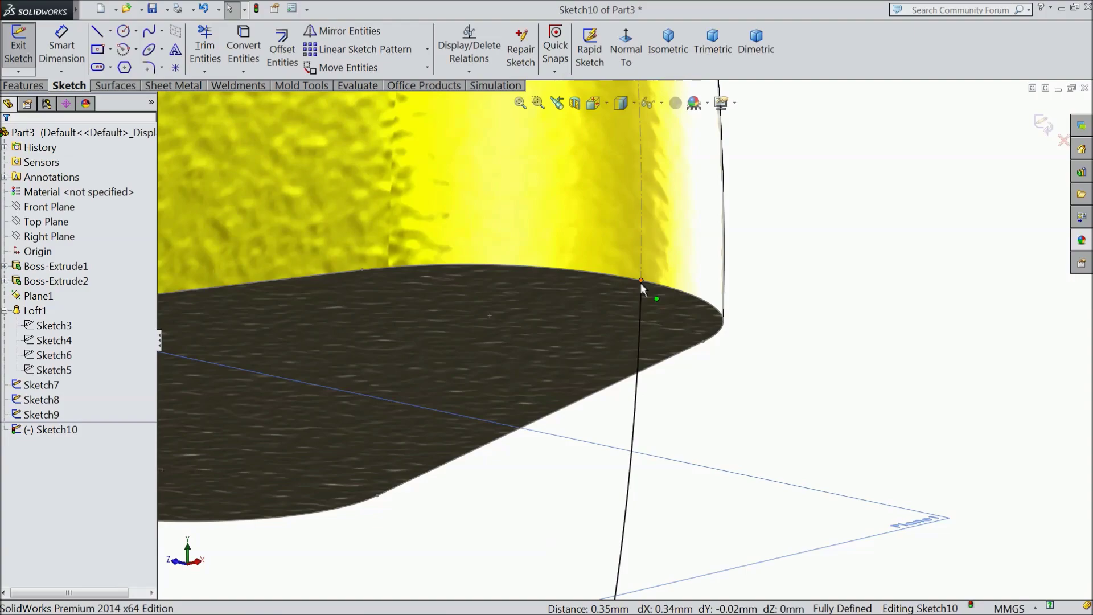
left_click(641, 283)
scroll(655, 307, "up", 5)
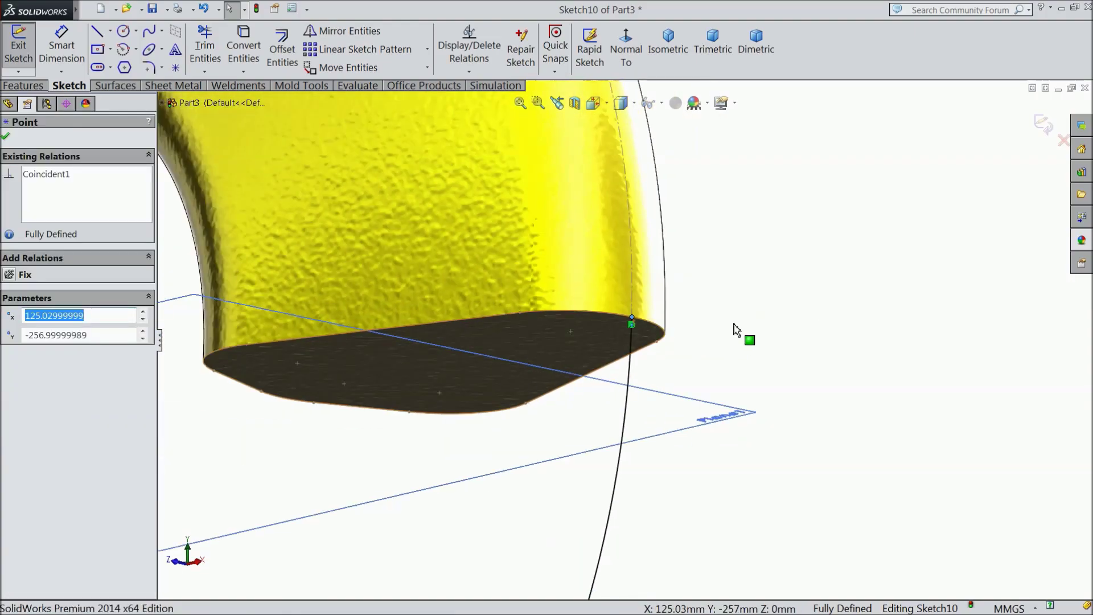
scroll(732, 324, "up", 5)
middle_click_drag(727, 329, 788, 374)
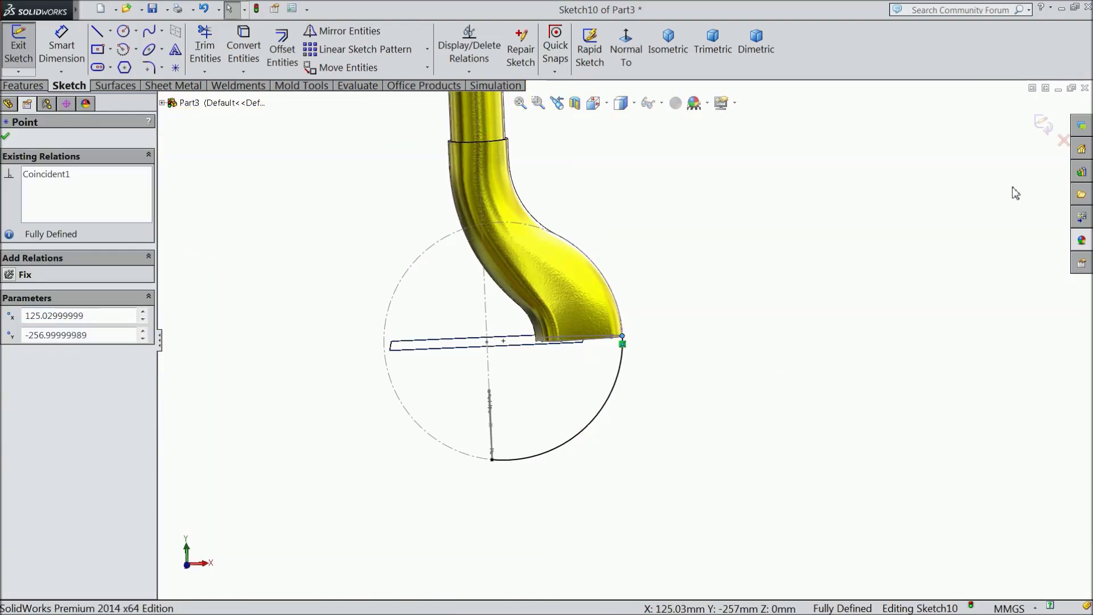
left_click(1042, 125)
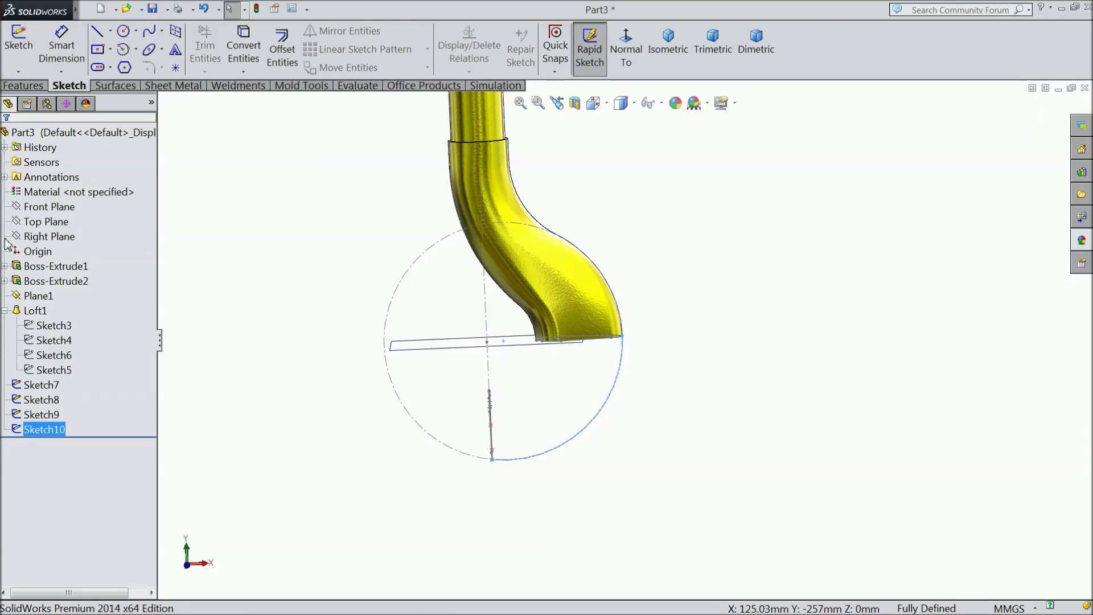
Start a new sketch on the Front Plane and view it normal.
left_click(49, 206)
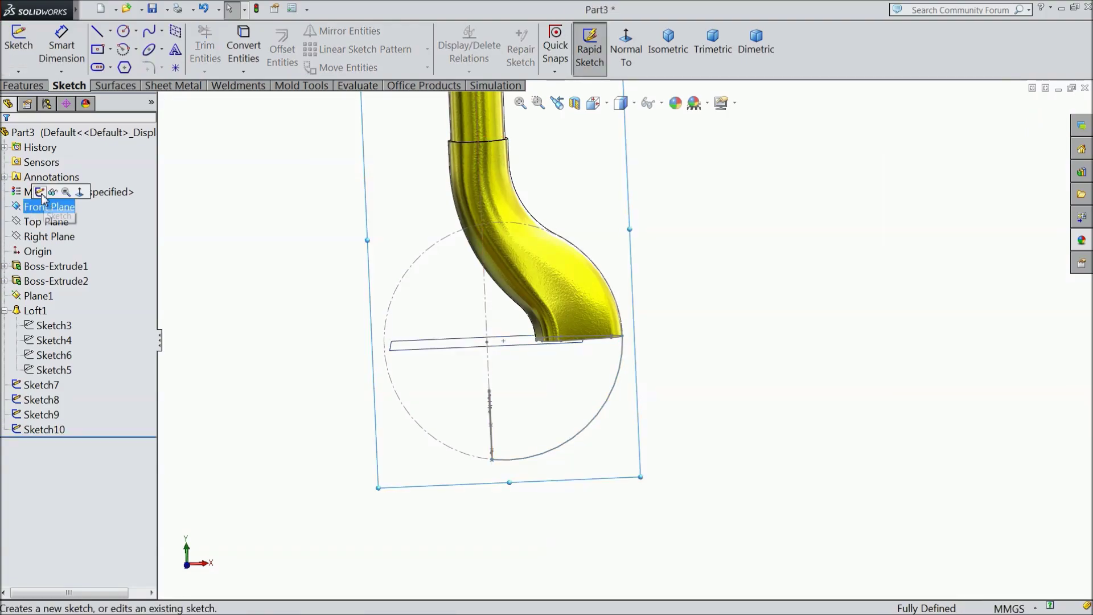
left_click(631, 59)
scroll(691, 488, "down", 2)
scroll(569, 449, "down", 3)
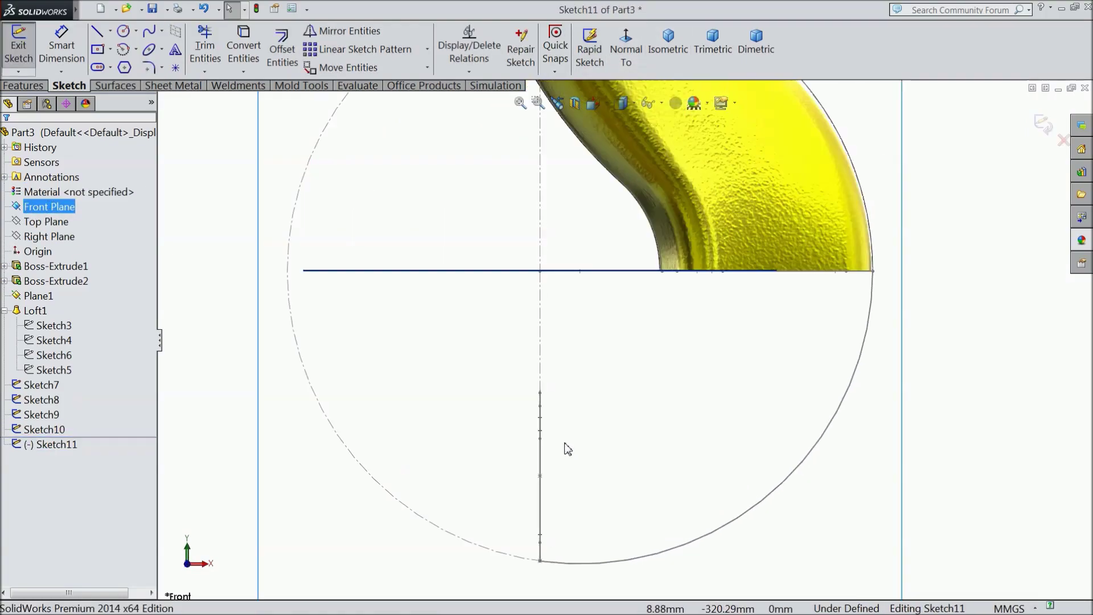
Draw a 45 mm radius, 90° centrepoint arc from the hook's inner cut edge to the centreline.
left_click(124, 51)
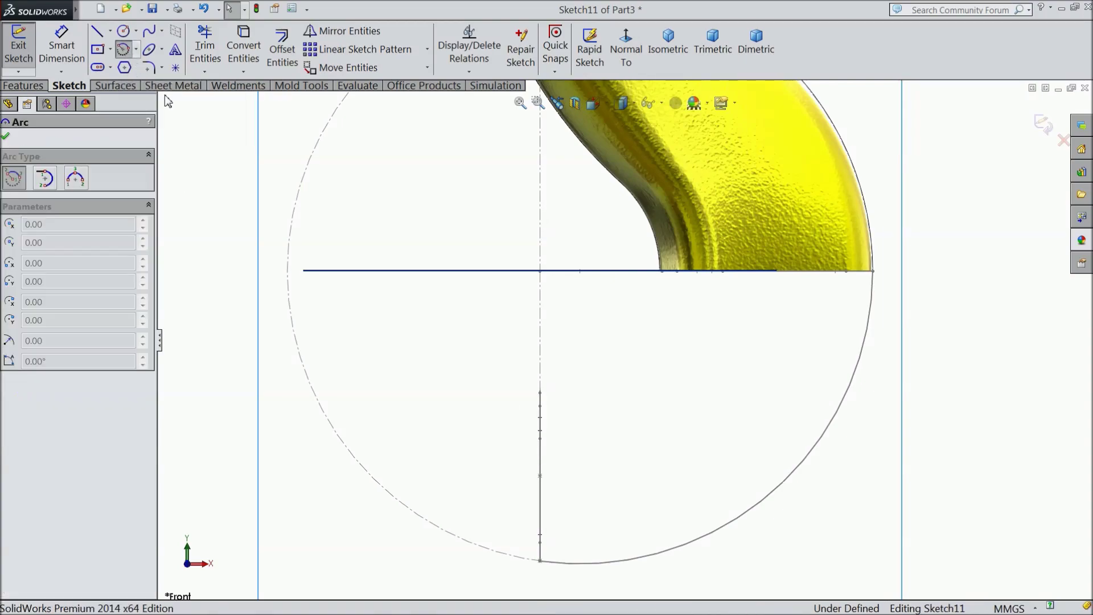
left_click(539, 271)
scroll(653, 293, "down", 5)
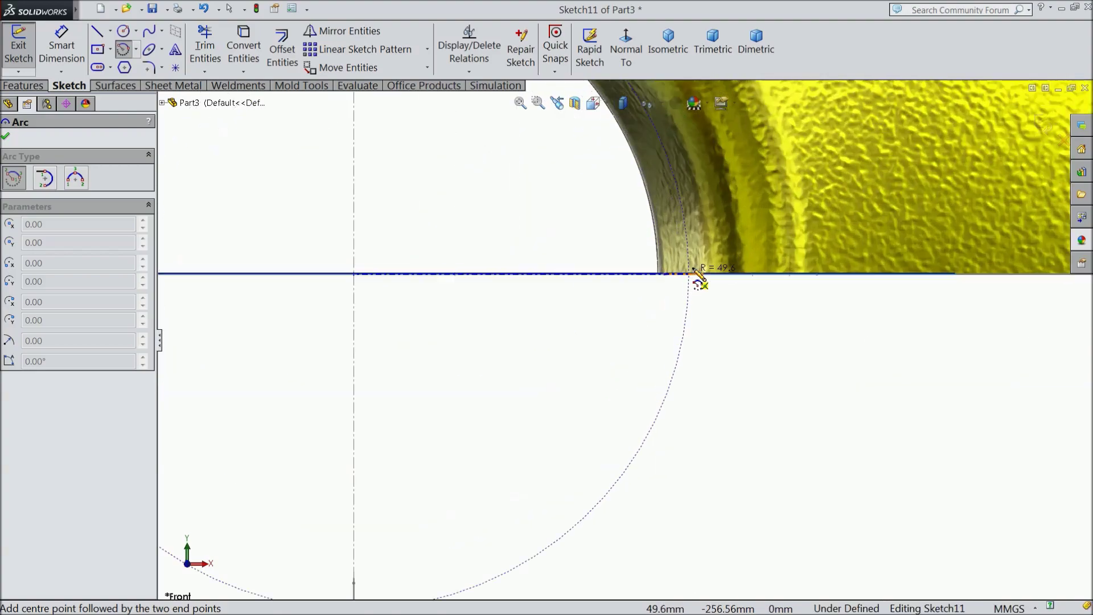
scroll(696, 278, "down", 5)
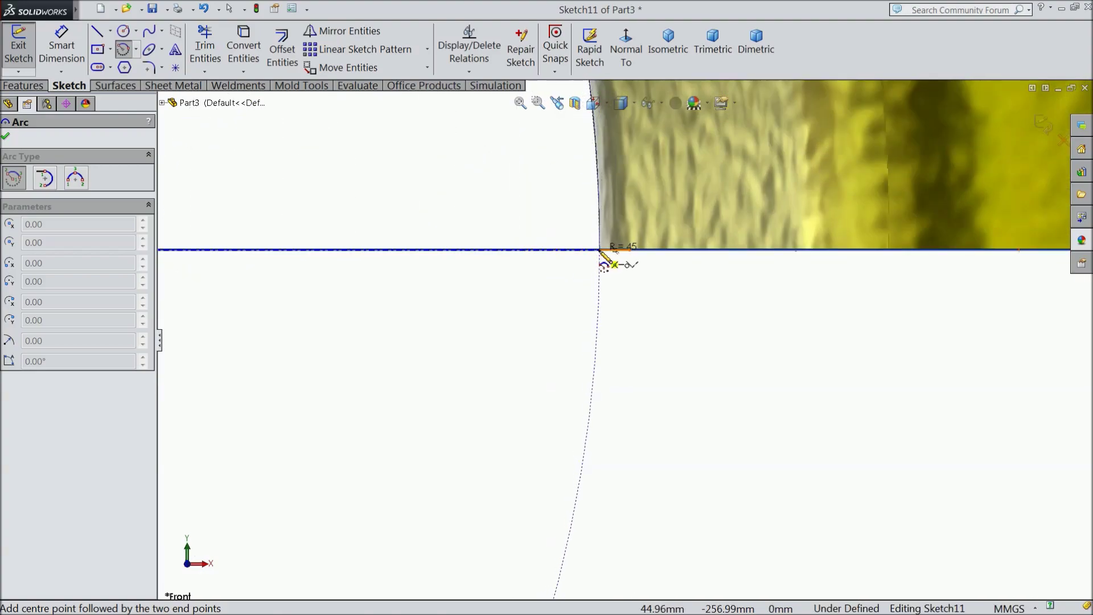
left_click(600, 251)
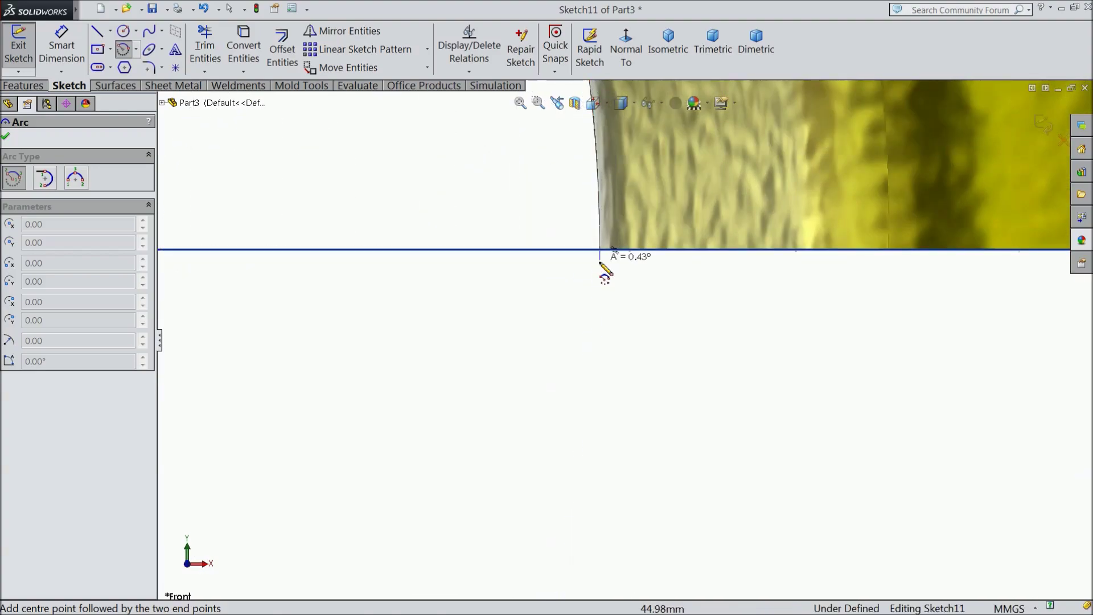
scroll(602, 365, "up", 2)
scroll(597, 387, "up", 1)
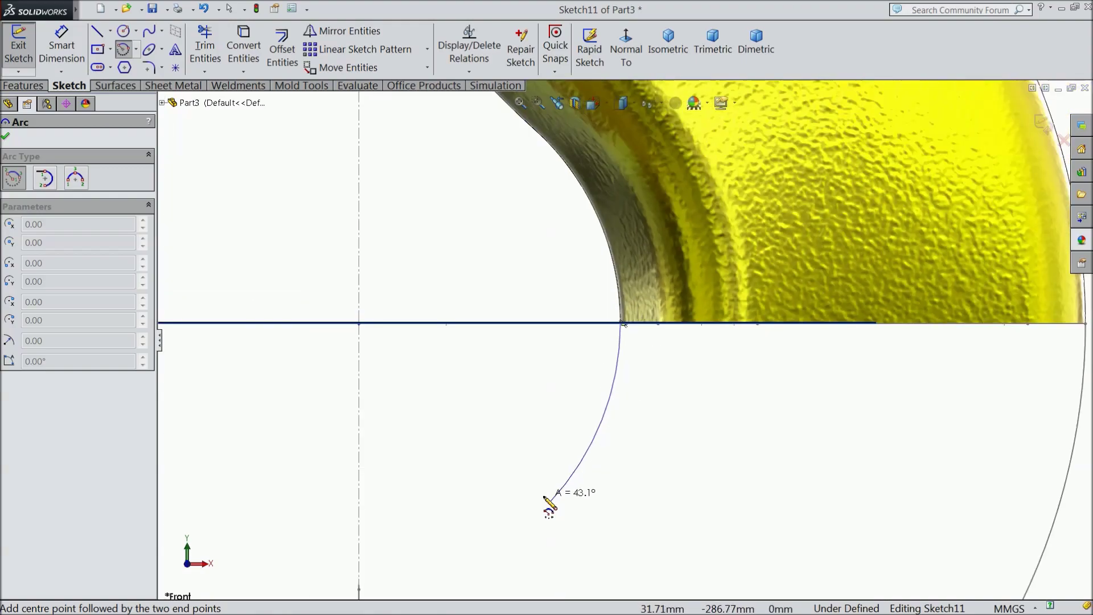
scroll(541, 510, "up", 1)
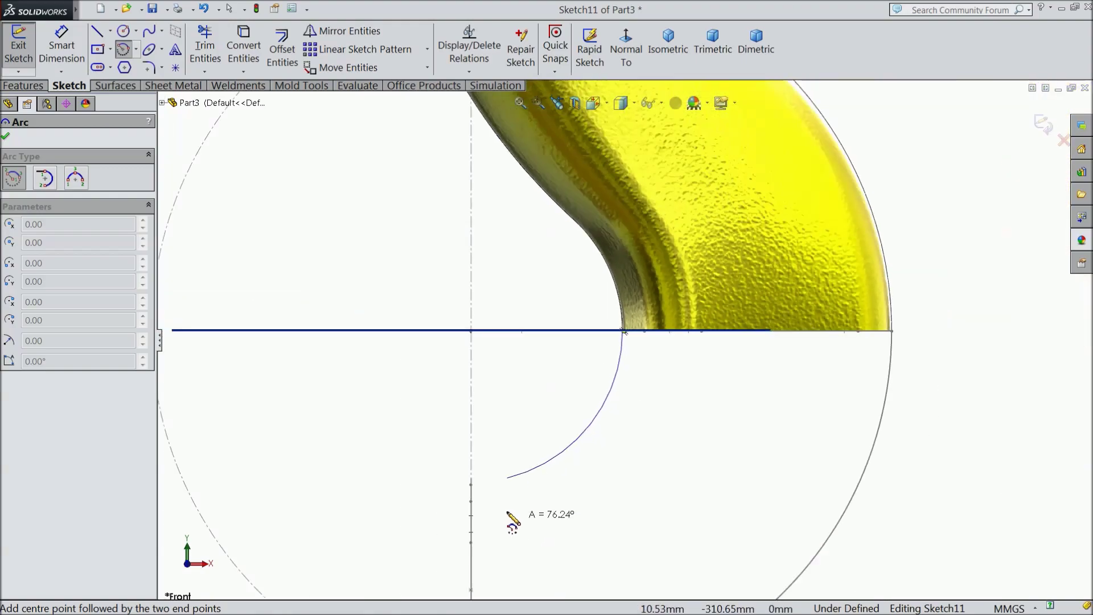
left_click(472, 485)
right_click(394, 432)
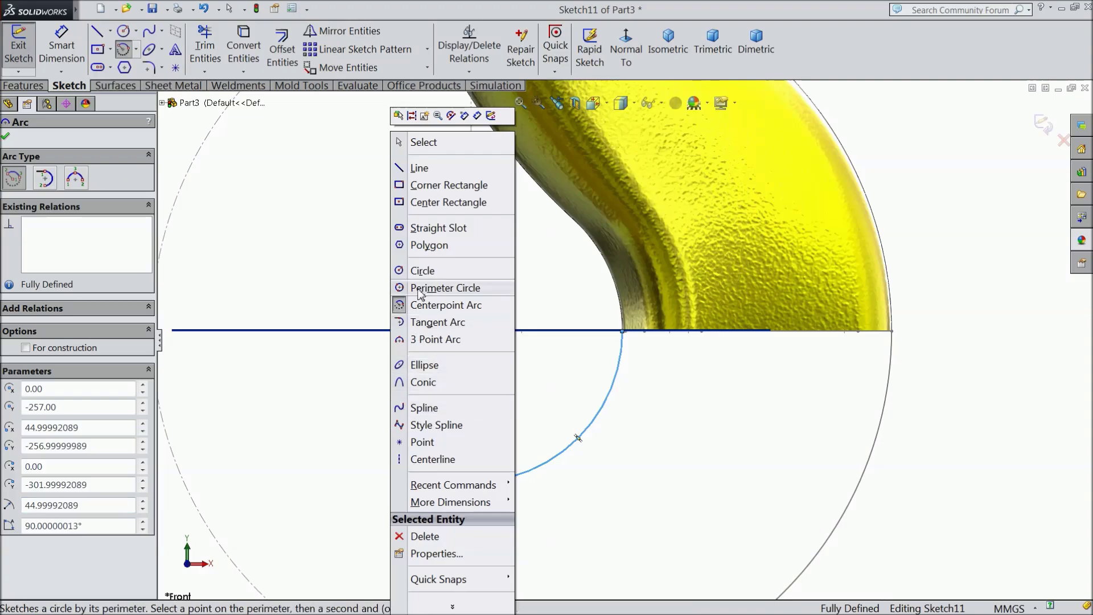
left_click(424, 142)
Zoom in and try selecting the guide curve's end point with the tip profile's corner arc.
scroll(491, 525, "down", 3)
scroll(496, 351, "down", 2)
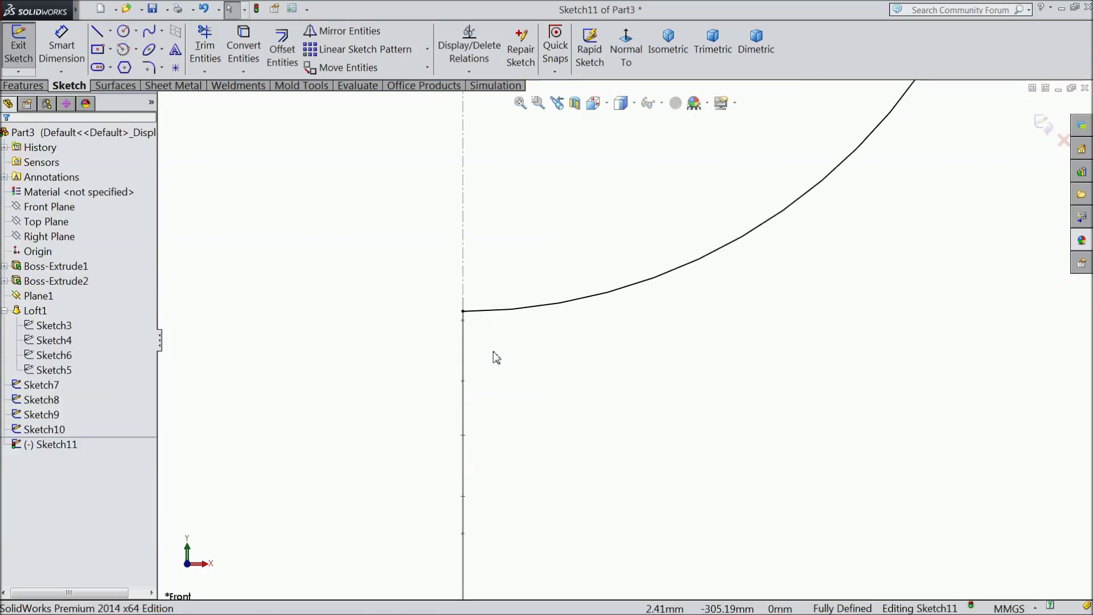
middle_click_drag(487, 338, 524, 360)
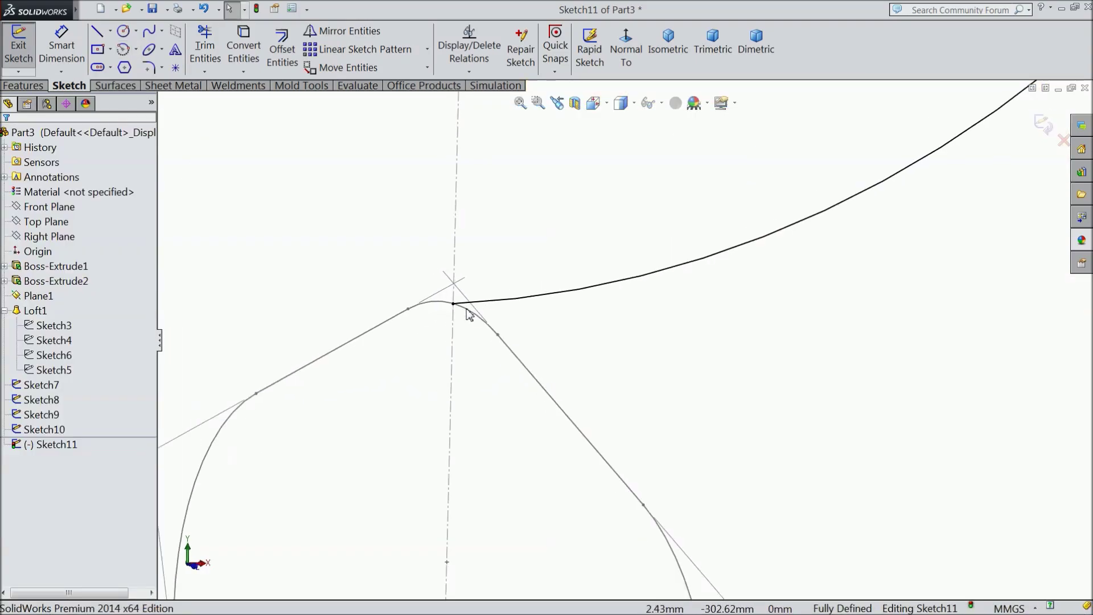
scroll(470, 317, "down", 2)
scroll(506, 325, "down", 1)
scroll(555, 328, "down", 2)
scroll(575, 342, "down", 2)
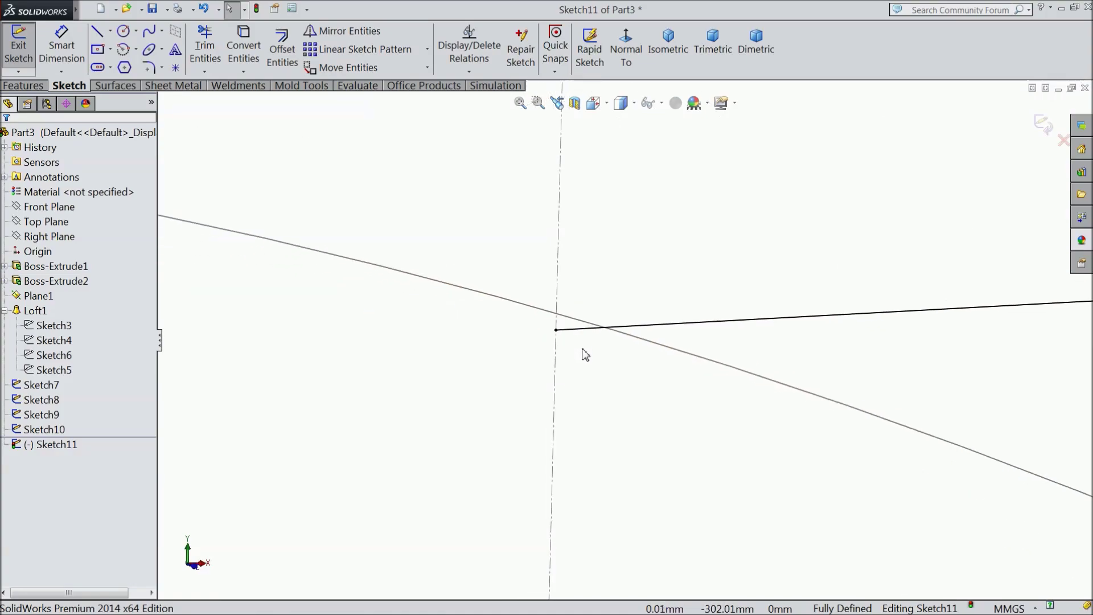
left_click(556, 330)
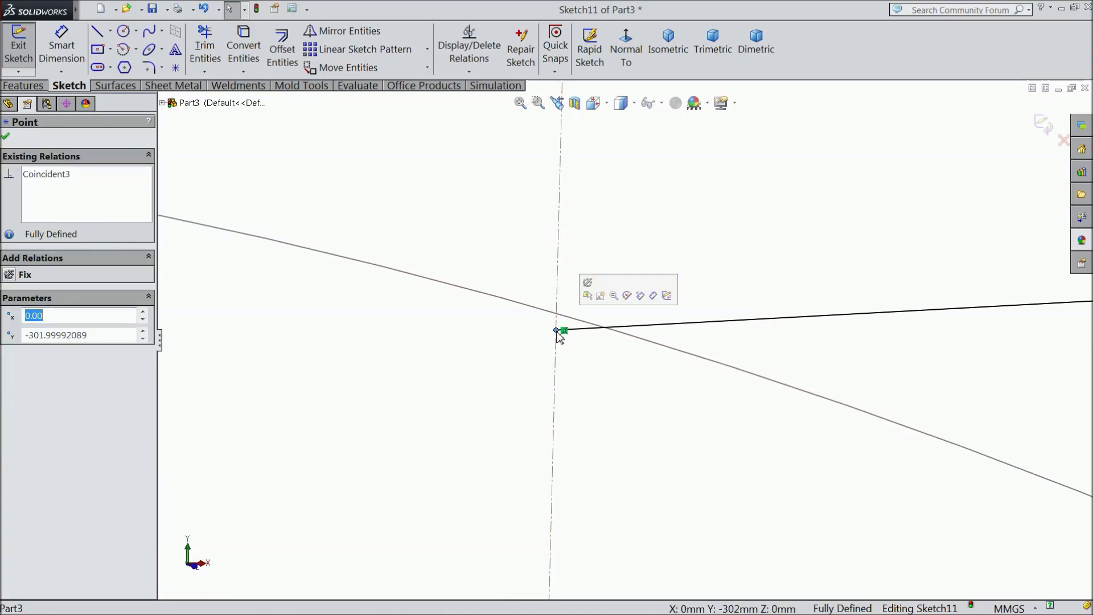
left_click(617, 337, "ctrl")
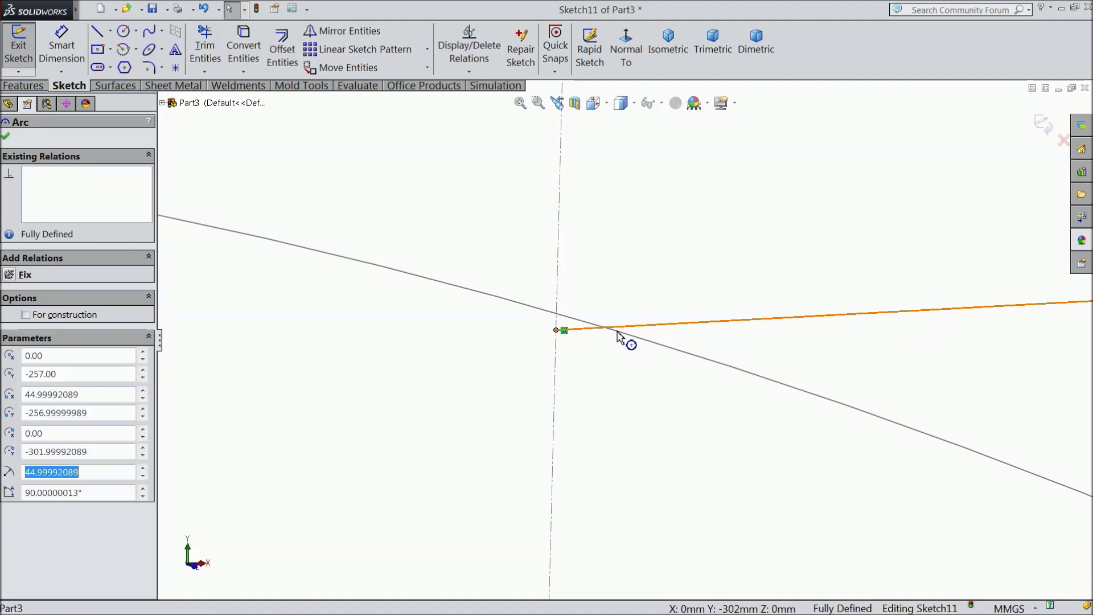
left_click(618, 335, "ctrl")
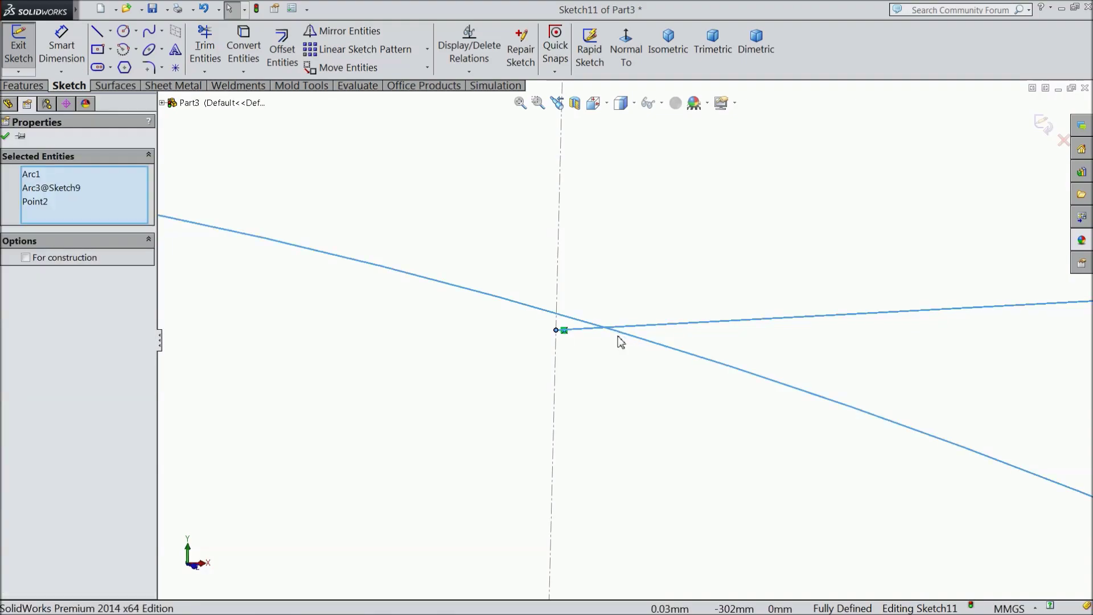
key("Escape")
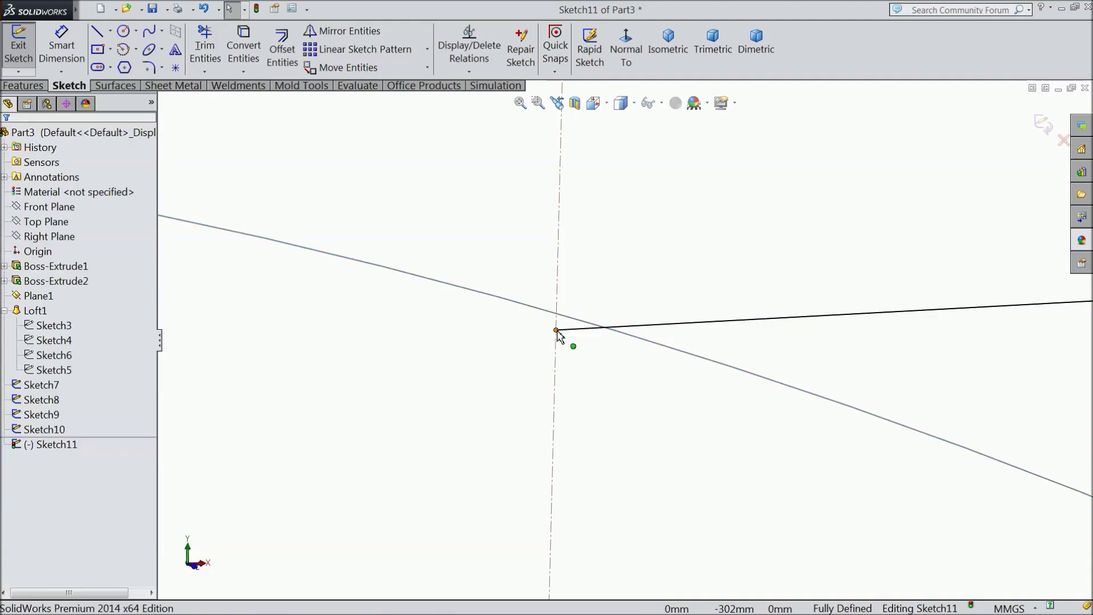
Make the curve end coincident with Arc3@Sketch9, deleting the conflicting Pierce and Midpoint relations.
left_click(556, 330)
left_click(571, 320, "ctrl")
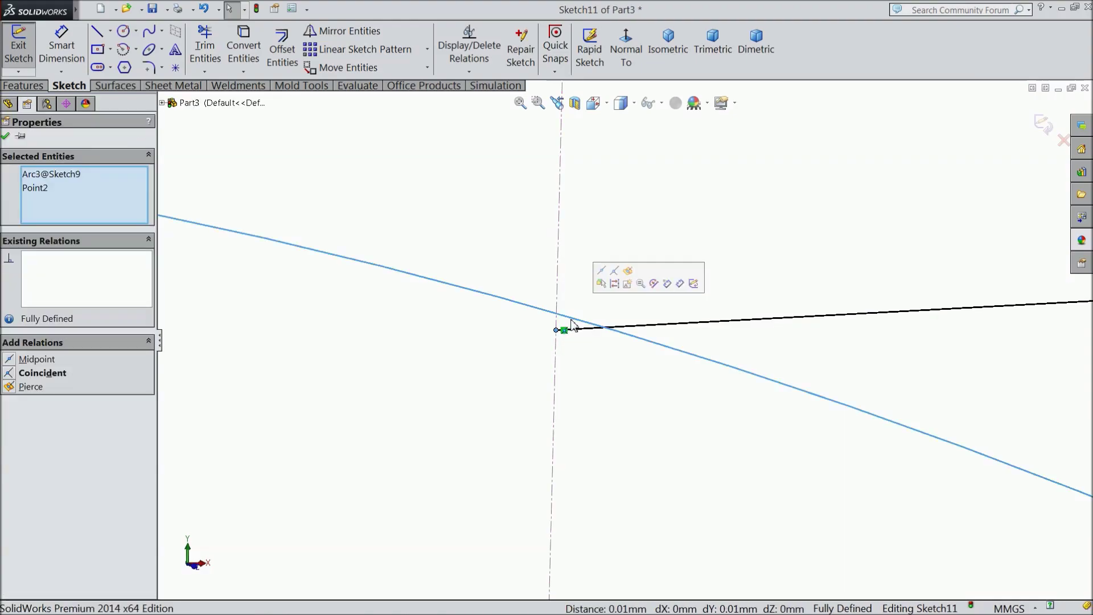
left_click(630, 278)
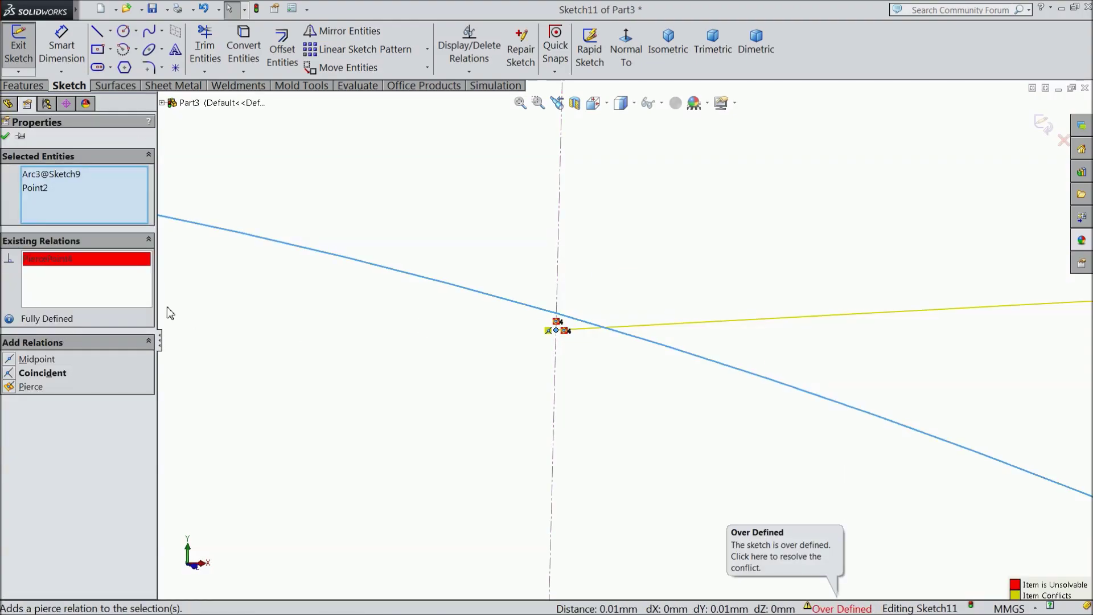
right_click(68, 265)
left_click(97, 271)
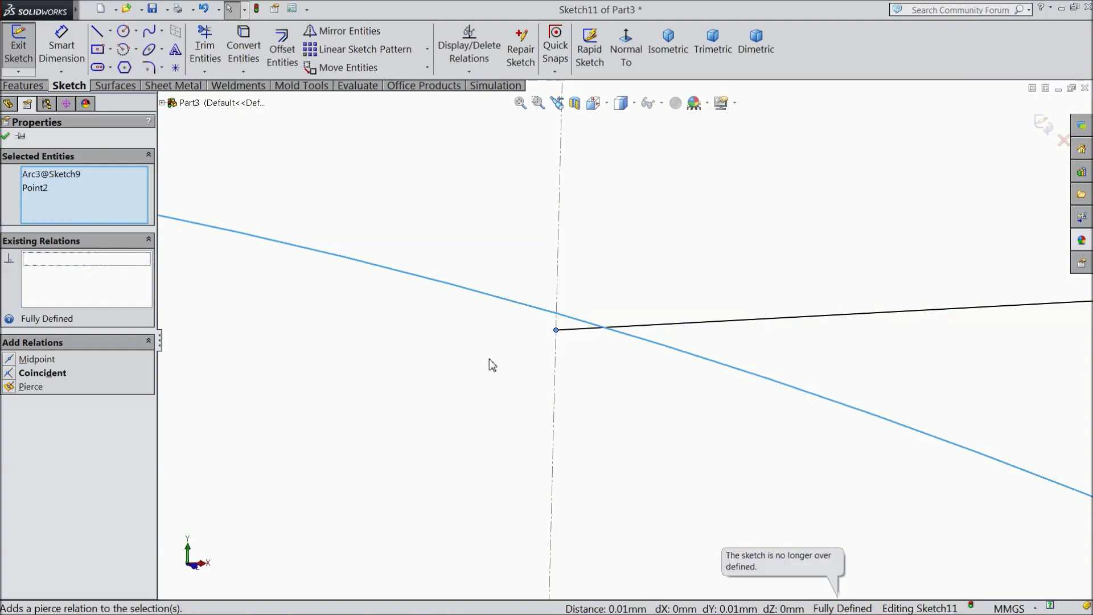
left_click(55, 375)
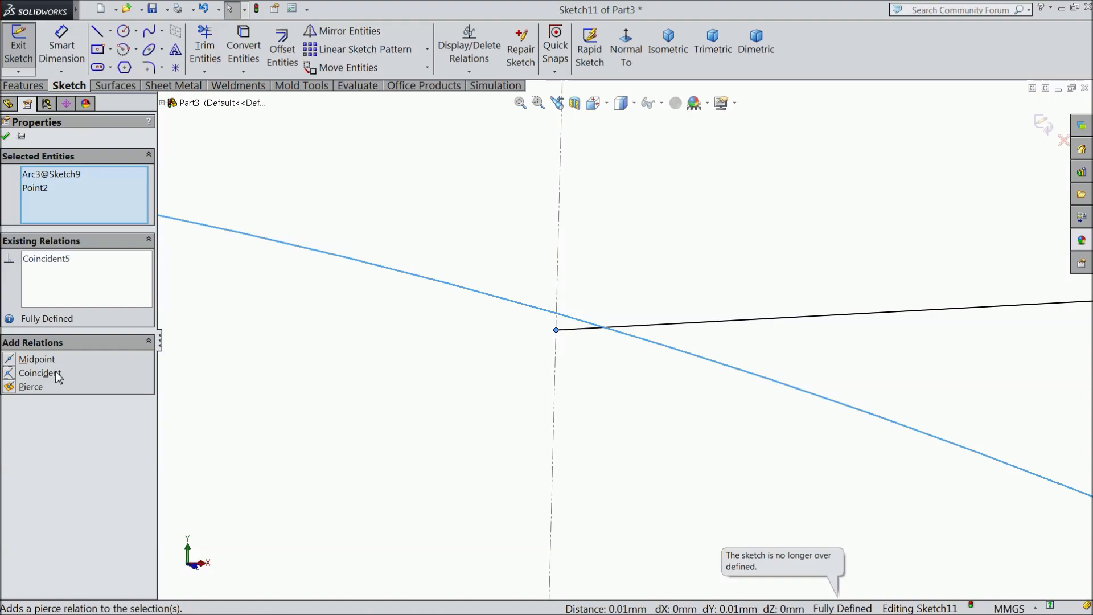
left_click(41, 361)
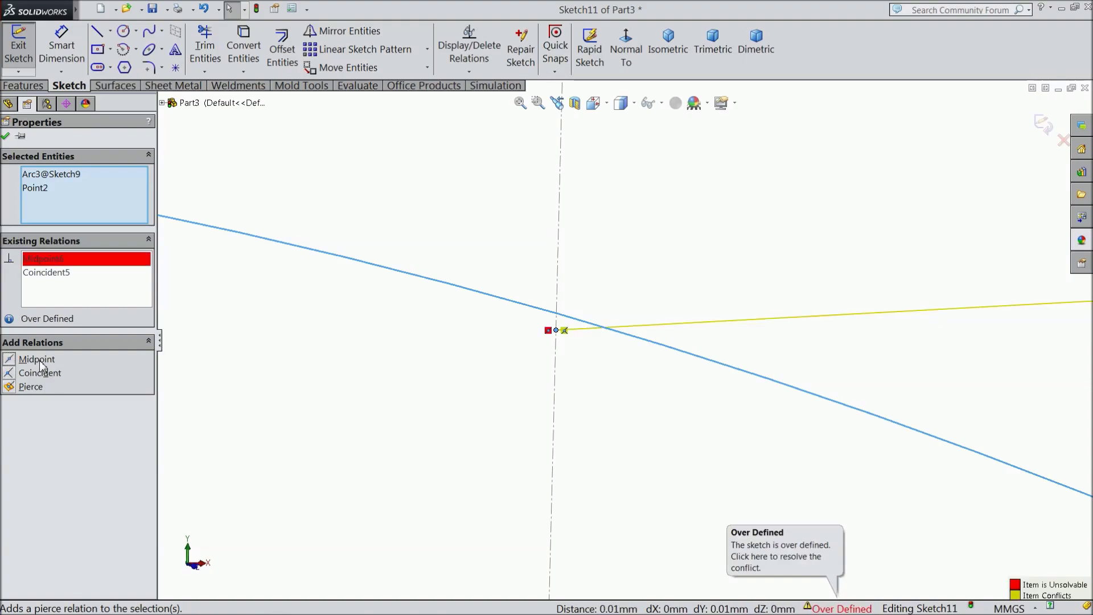
right_click(46, 263)
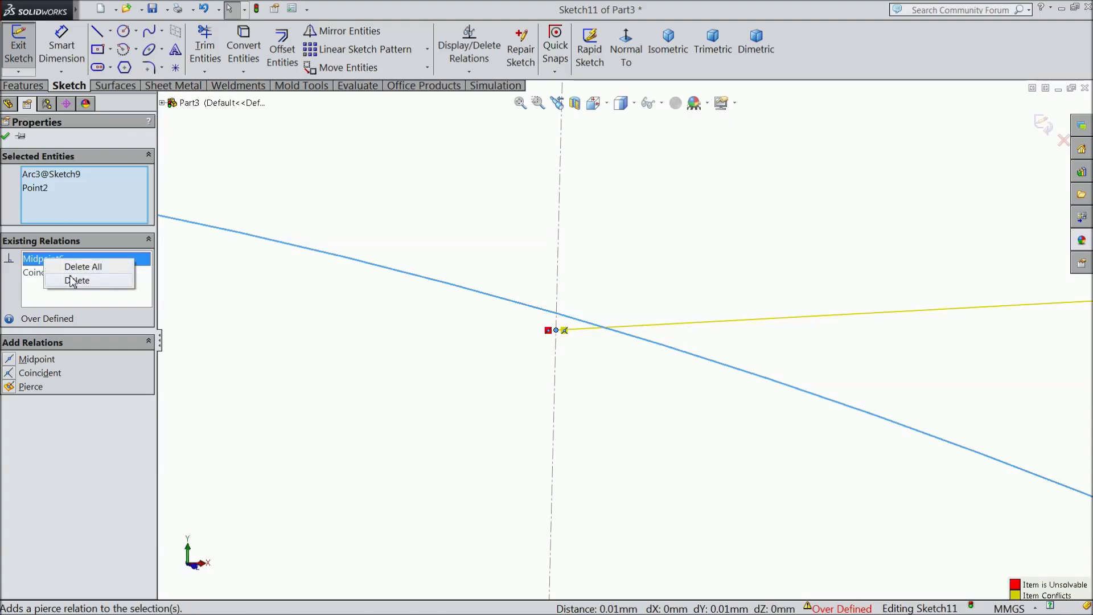
left_click(72, 282)
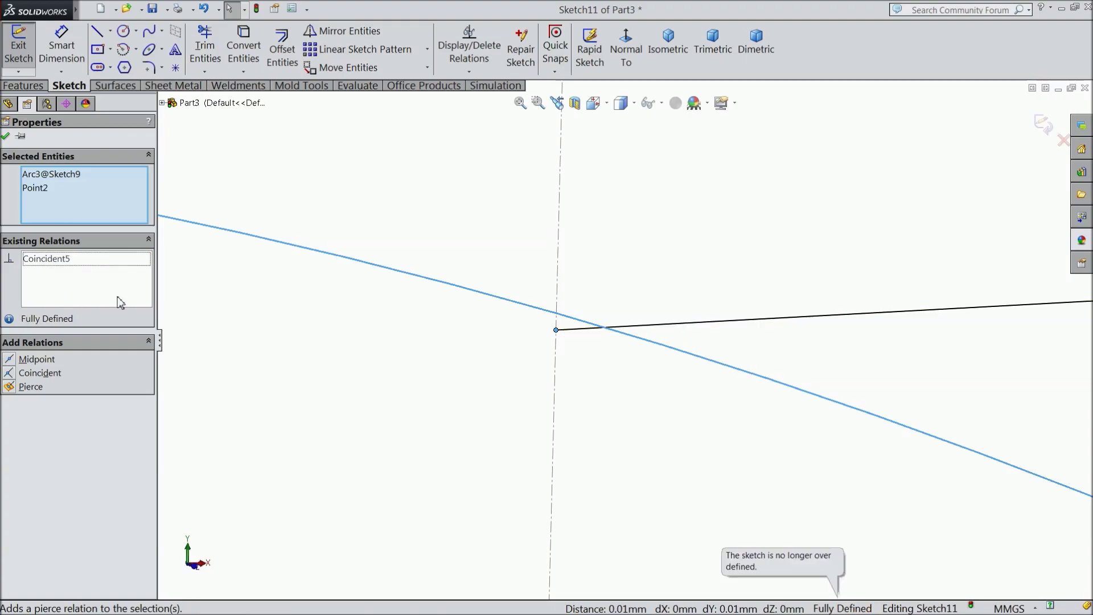
Zoom to fit, orbit to verify the curve's connection, and accept the relations.
key("z")
key("z")
key("z")
key("z")
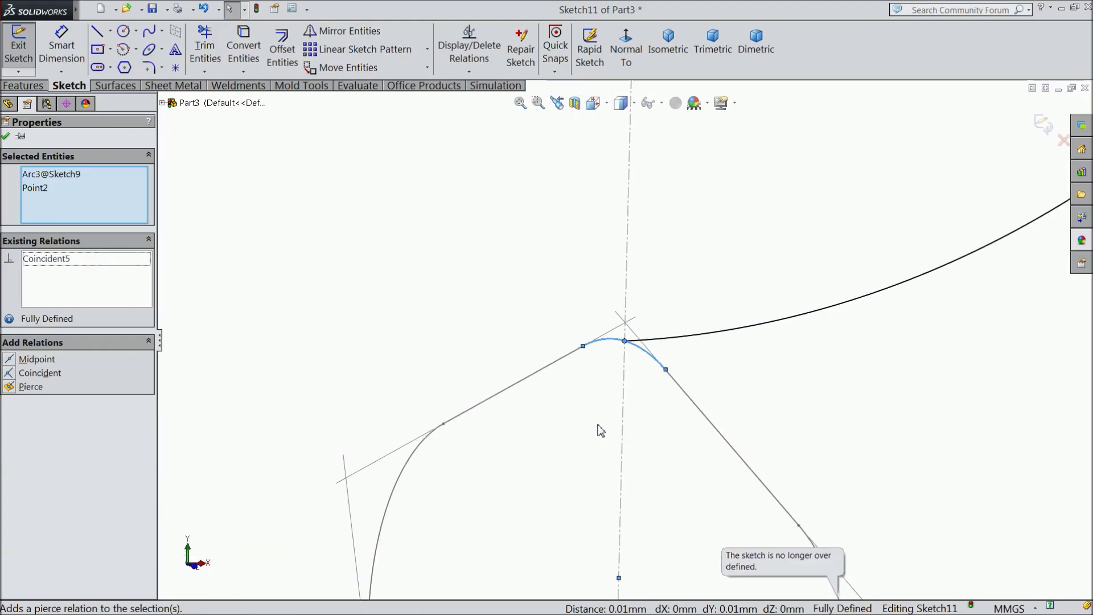
key("z")
mouse_move(639, 419)
middle_mouse_down()
mouse_move(642, 398)
mouse_move(742, 245)
middle_mouse_up()
scroll(712, 250, "down", 2)
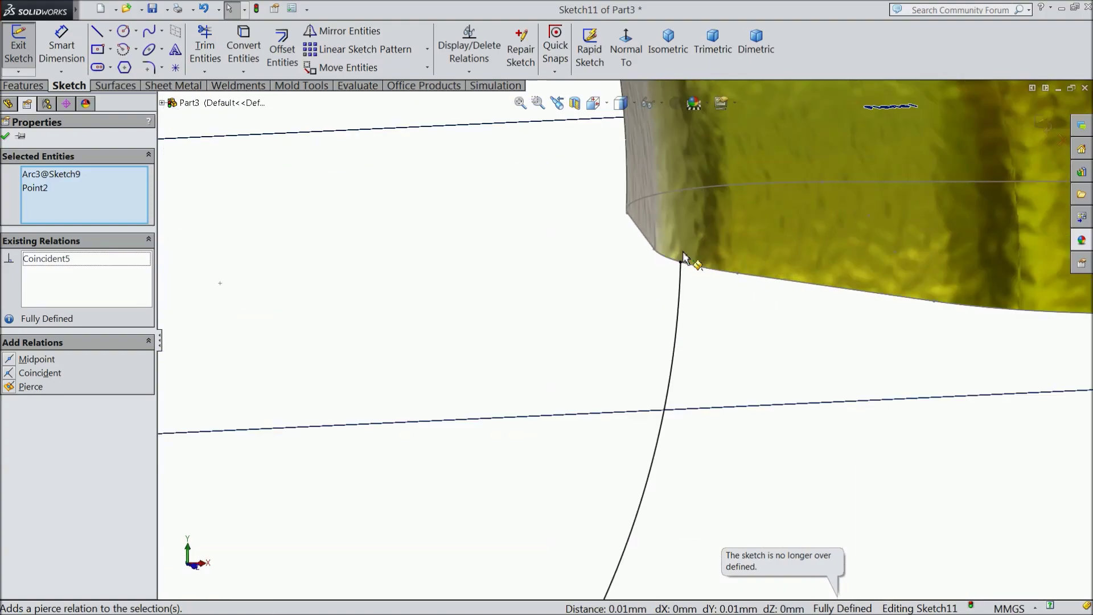
scroll(691, 311, "down", 2)
scroll(665, 335, "down", 2)
scroll(685, 332, "down", 2)
mouse_move(685, 332)
middle_mouse_down()
mouse_move(708, 283)
mouse_move(686, 361)
middle_mouse_up()
scroll(637, 385, "up", 3)
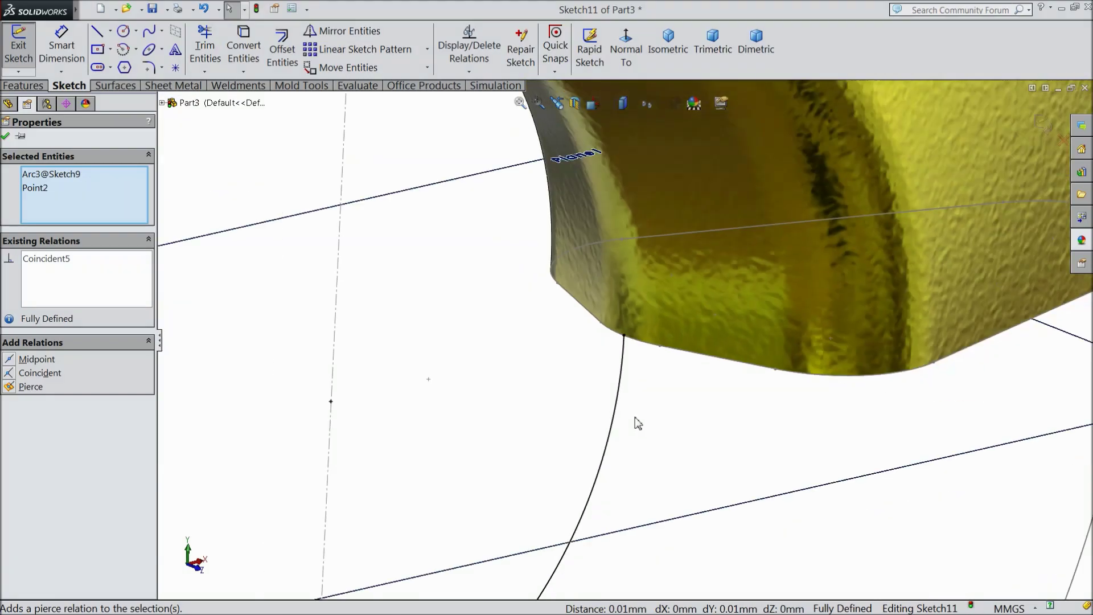
scroll(632, 424, "up", 3)
scroll(629, 399, "up", 2)
scroll(624, 360, "down", 2)
scroll(634, 329, "down", 5)
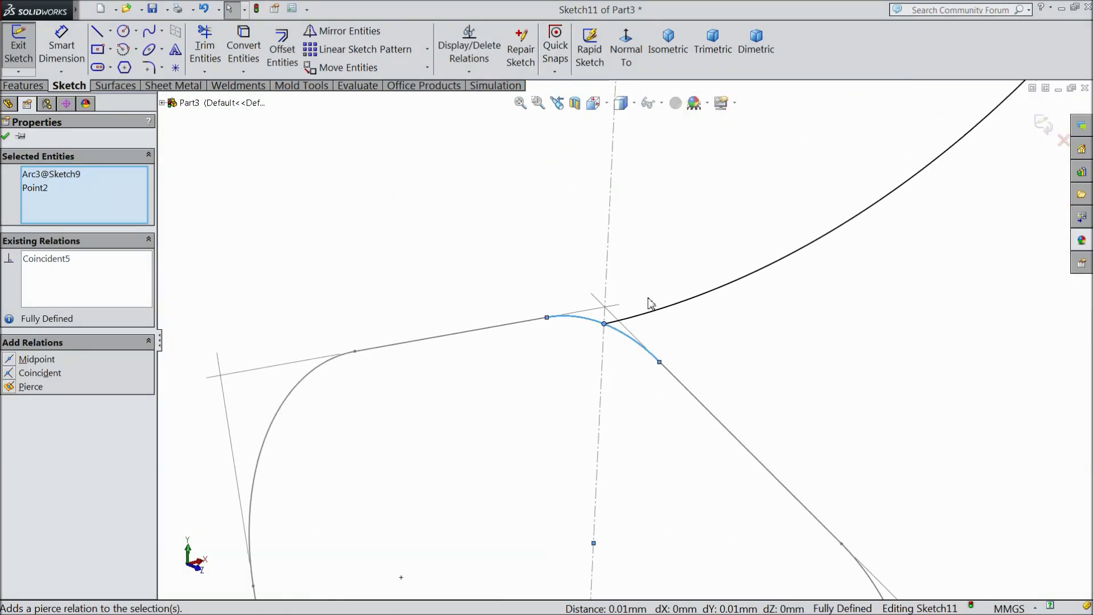
left_click(5, 137)
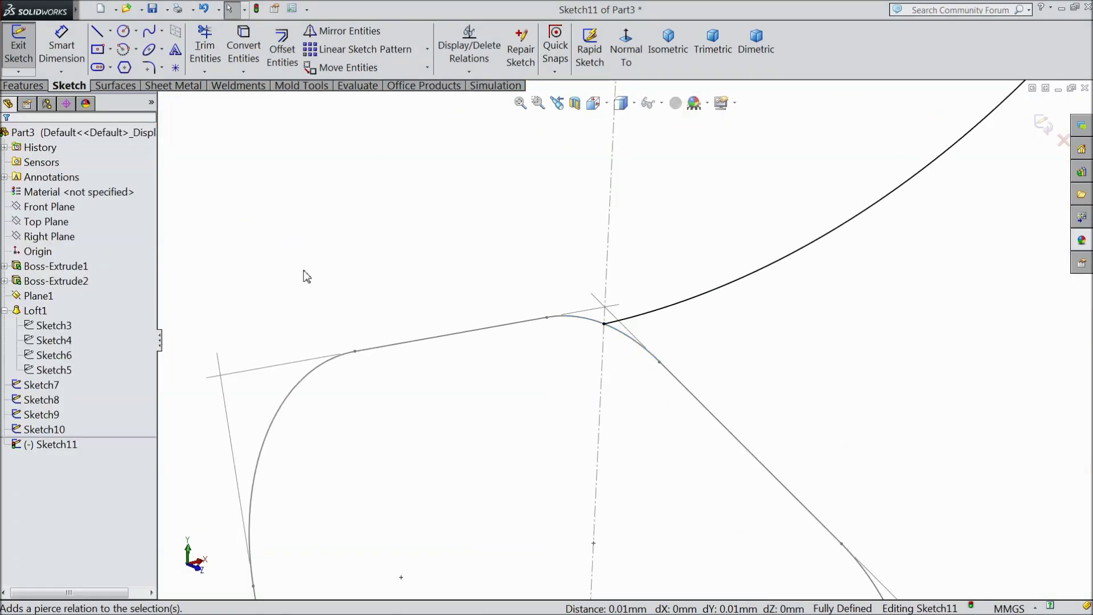
Exit Sketch11 and orbit to show the hook's end face and Plane1.
scroll(306, 276, "up", 3)
middle_click_drag(312, 288, 885, 233)
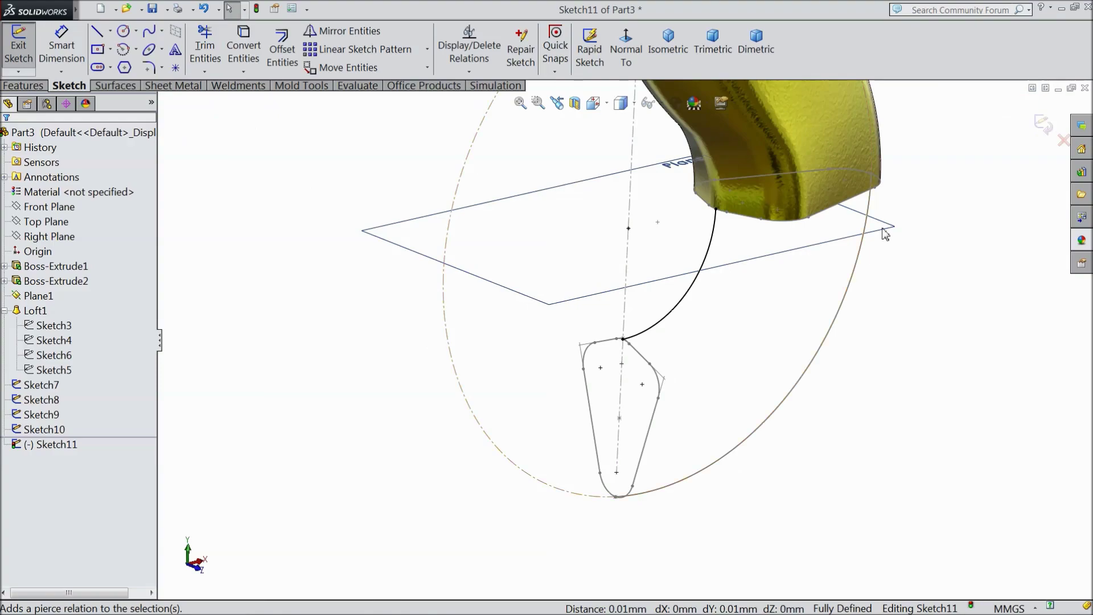
left_click(1044, 124)
middle_click_drag(801, 473, 780, 337)
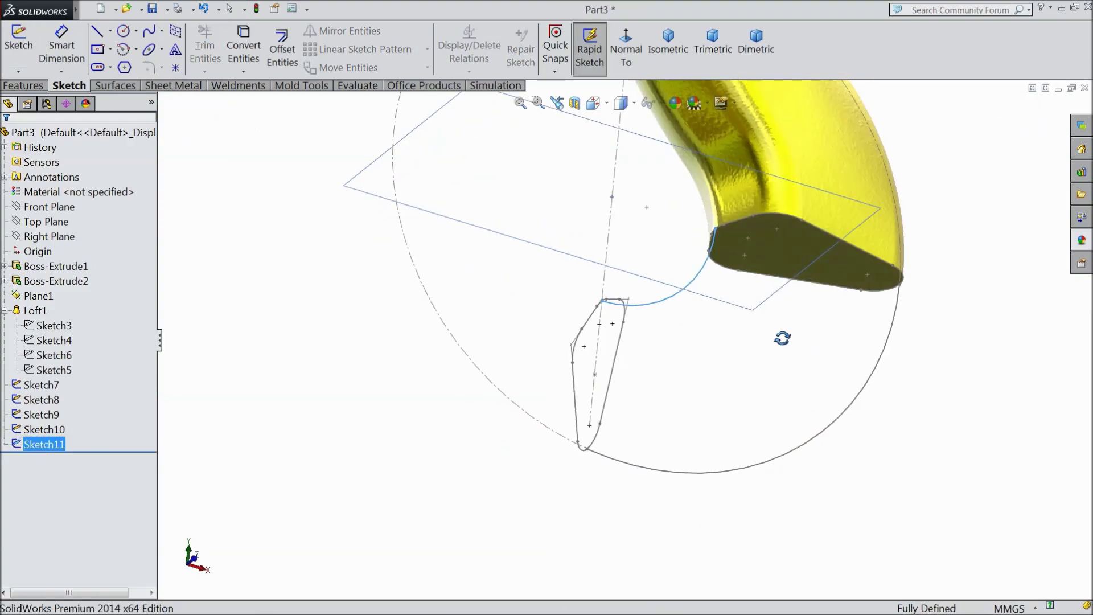
Start a loft with the hook's end face and the tip outline as its two profiles.
left_click(320, 340)
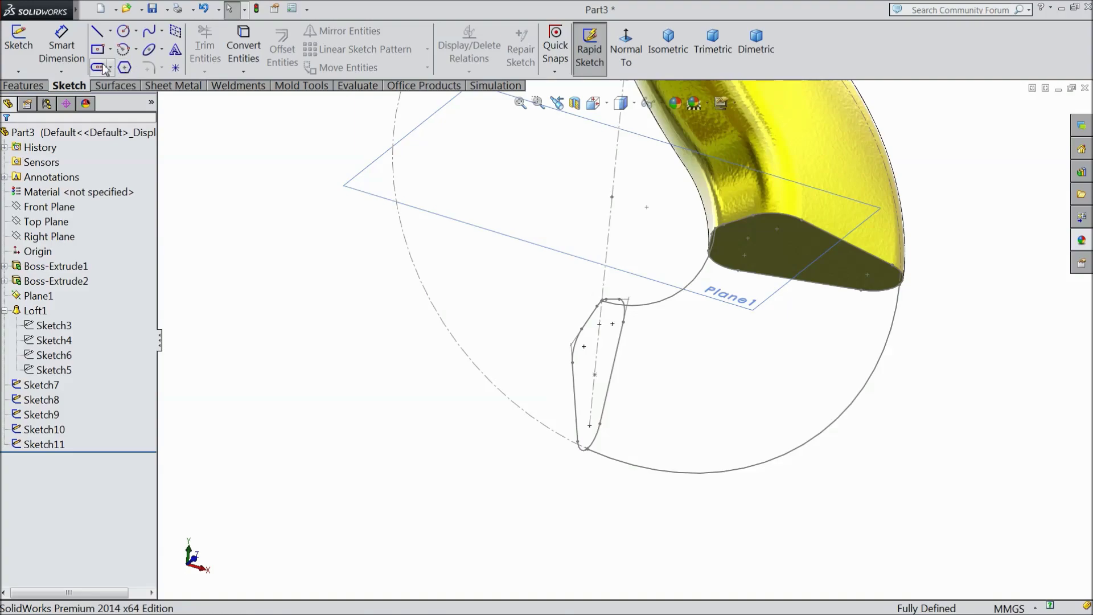
left_click(34, 87)
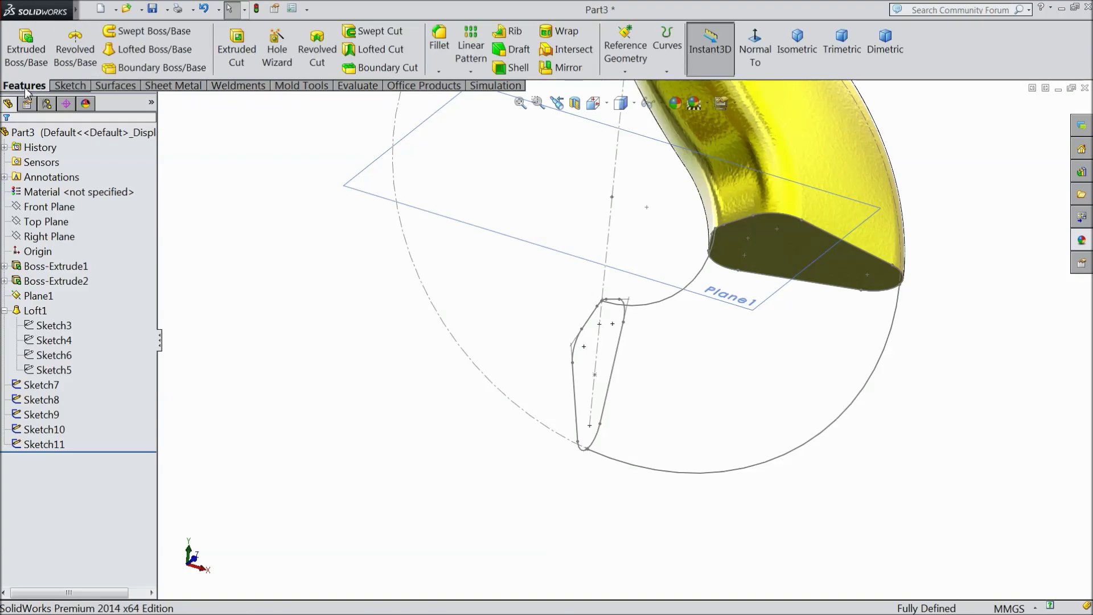
left_click(154, 49)
scroll(792, 271, "down", 2)
scroll(762, 267, "down", 2)
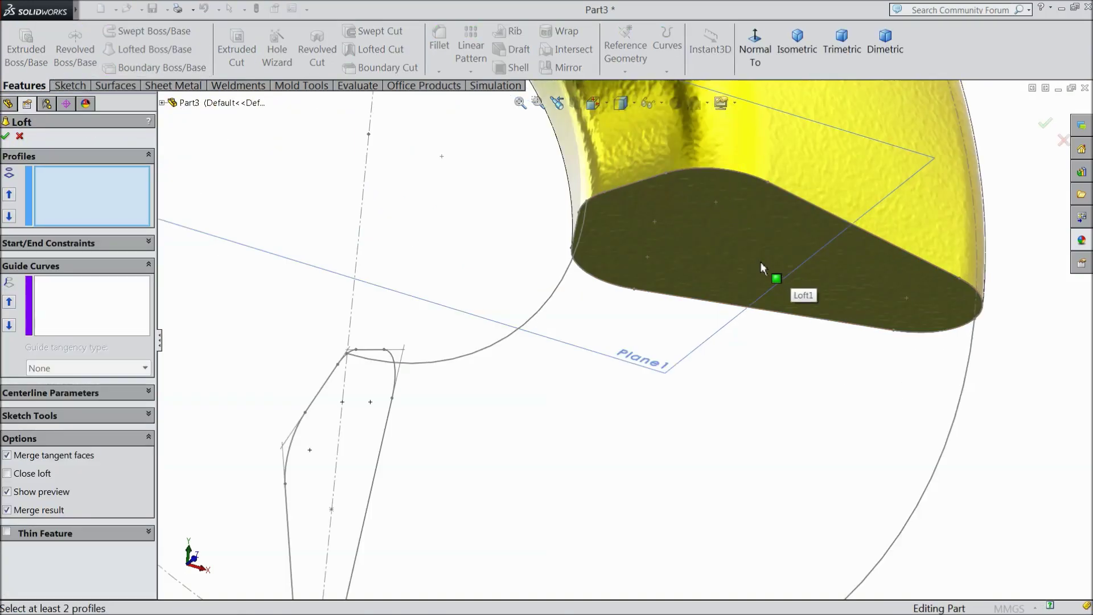
scroll(597, 210, "down", 2)
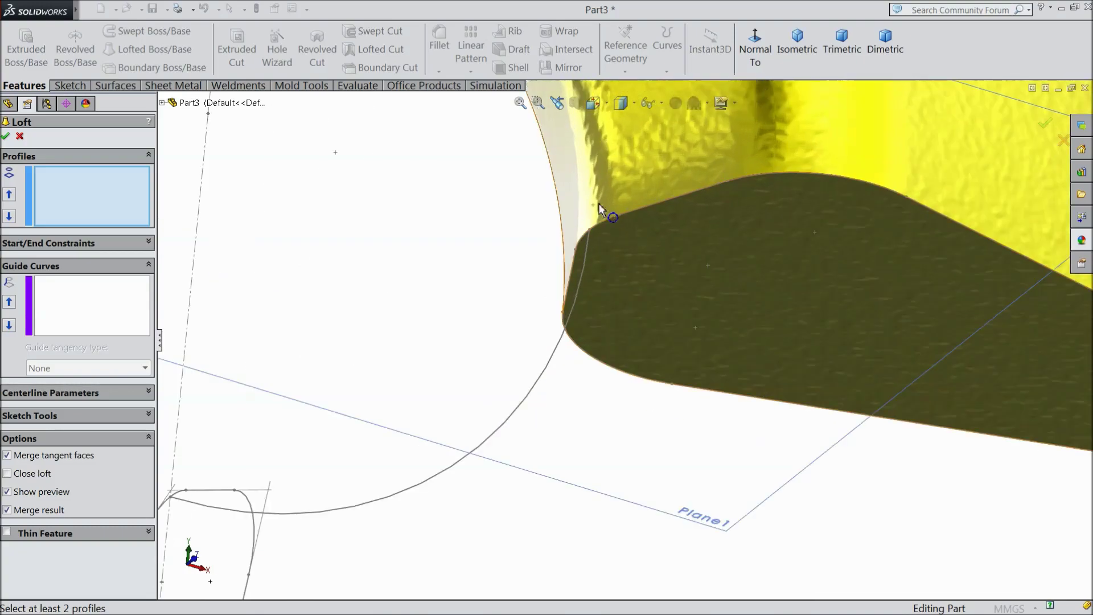
left_click(619, 214)
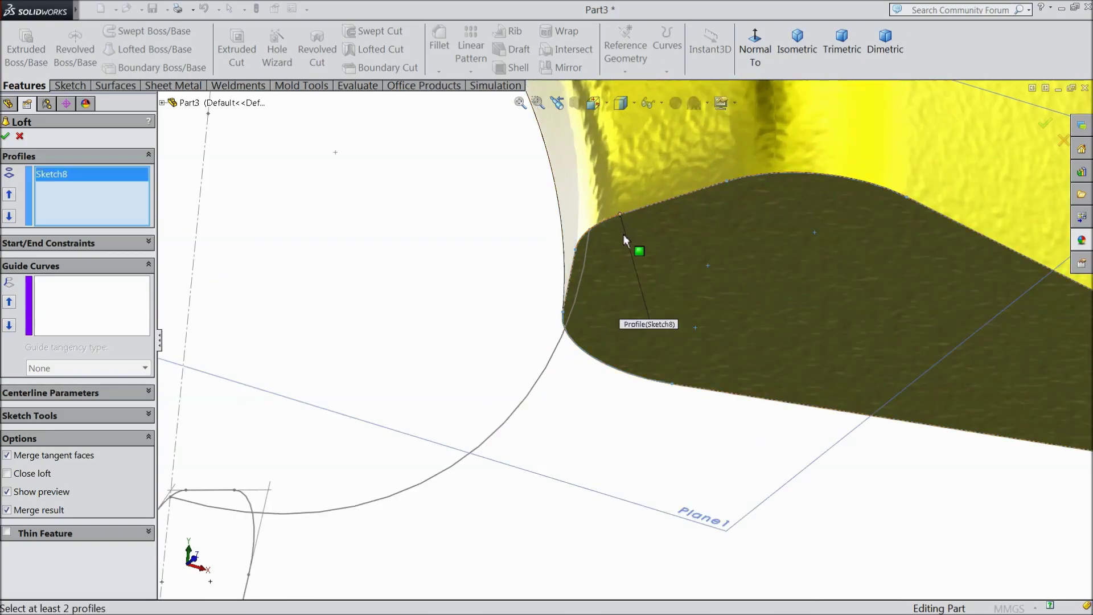
scroll(529, 417, "up", 1)
scroll(529, 417, "up", 2)
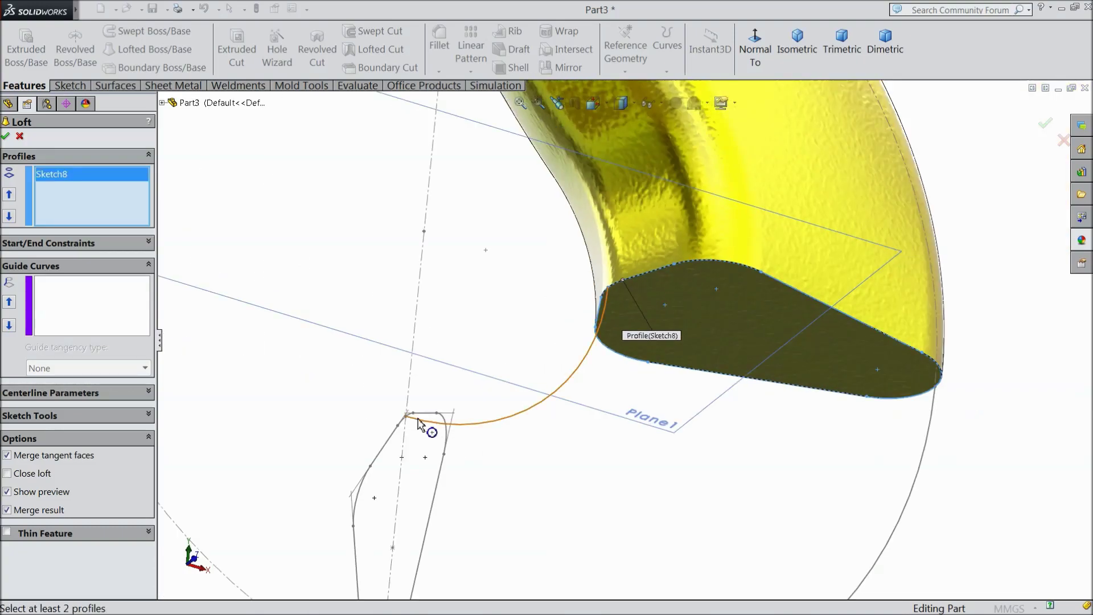
left_click(414, 419)
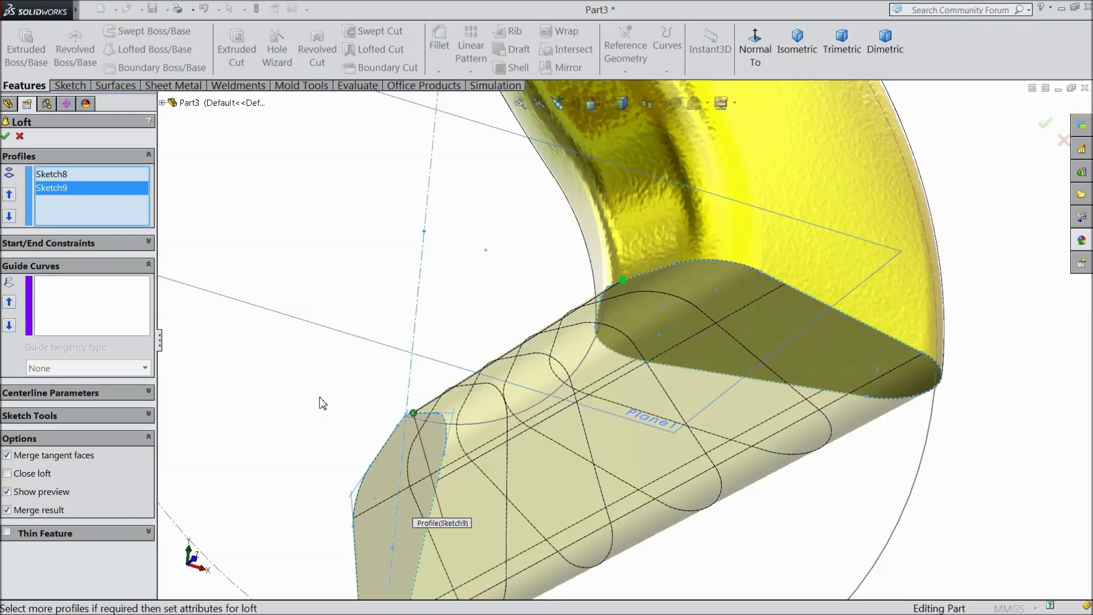
Add the outer arc as the loft's first guide curve using Open Loop selection.
left_click(112, 312)
middle_click_drag(277, 349, 318, 370)
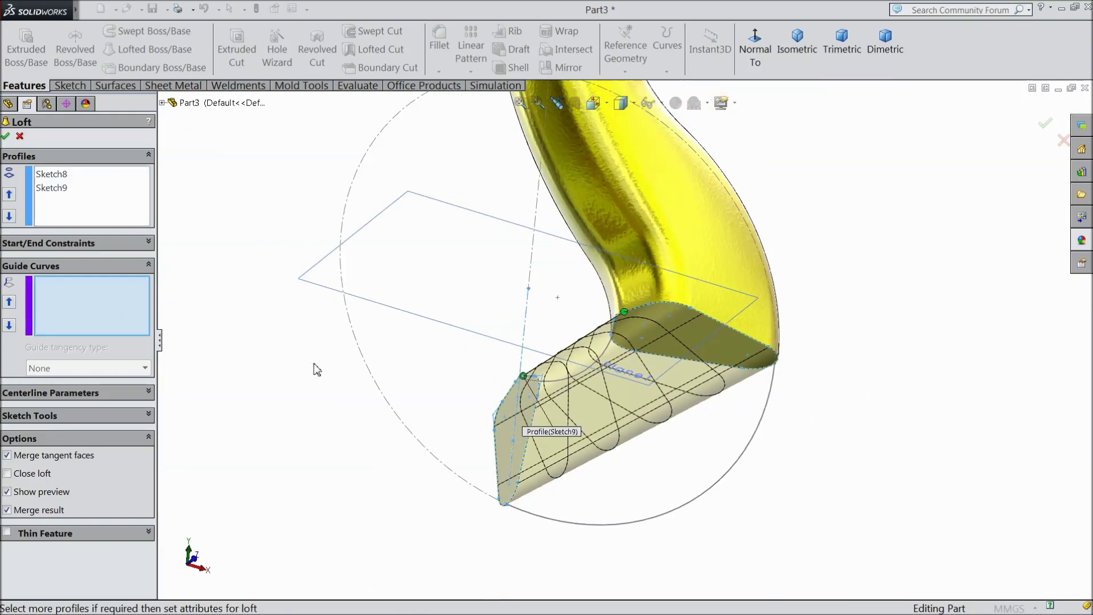
left_click(717, 495)
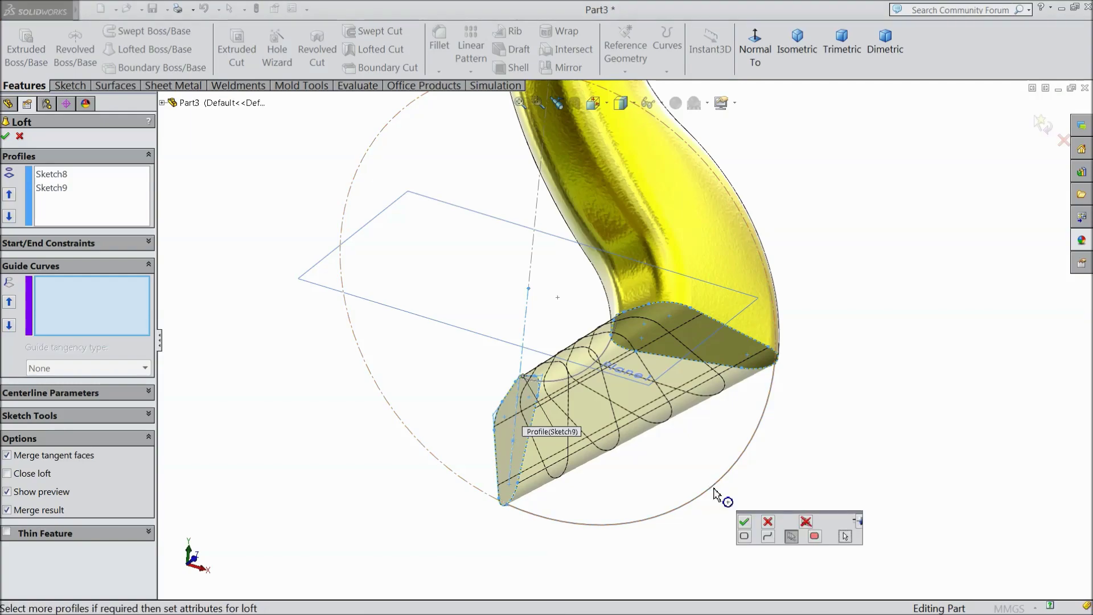
left_click(745, 522)
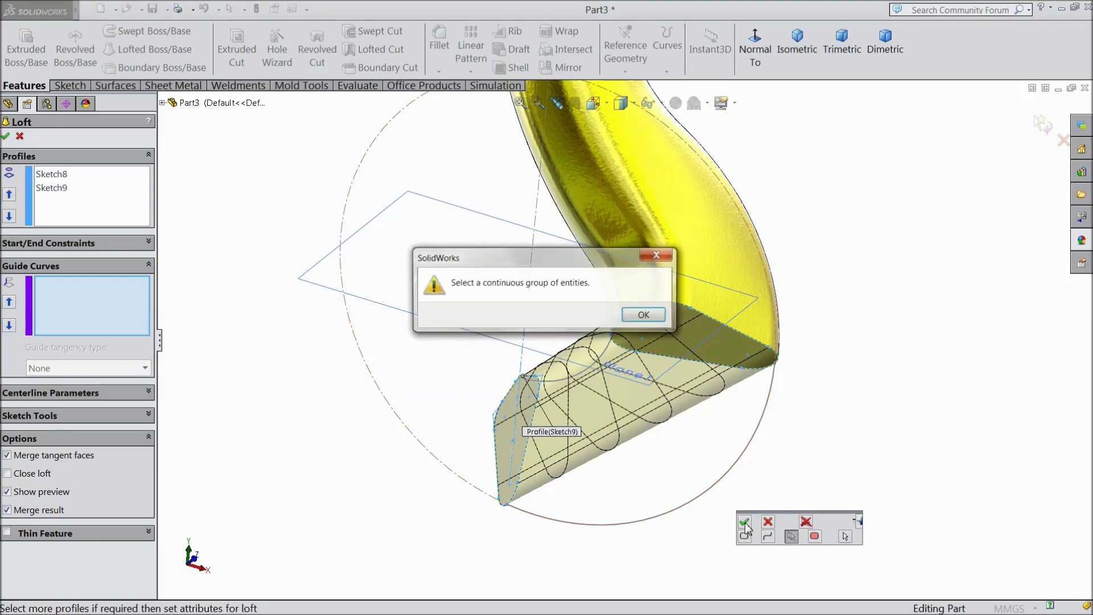
left_click(644, 315)
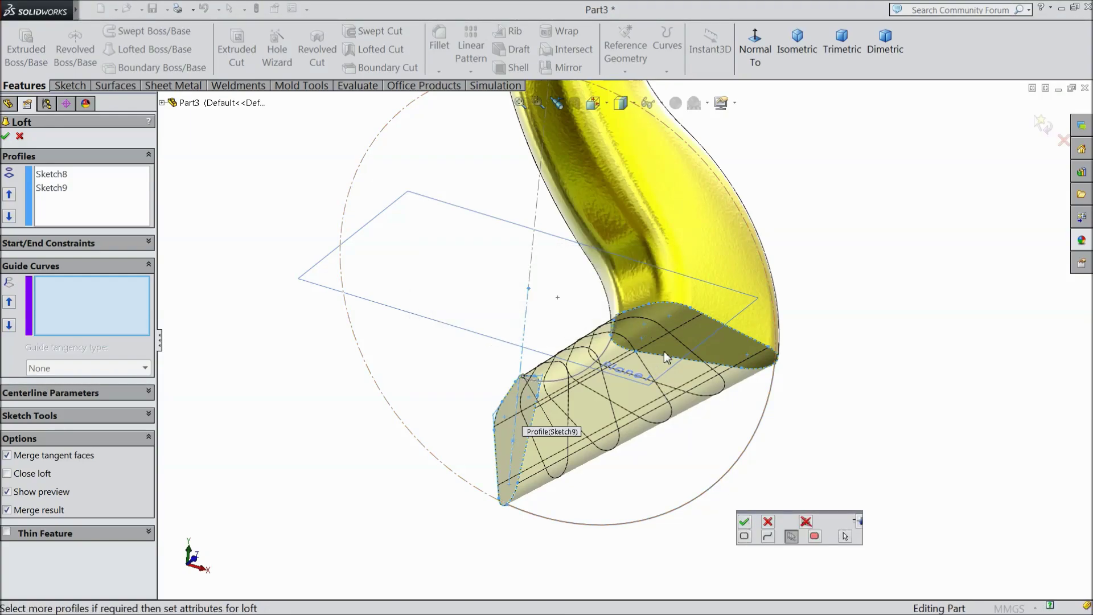
left_click(767, 537)
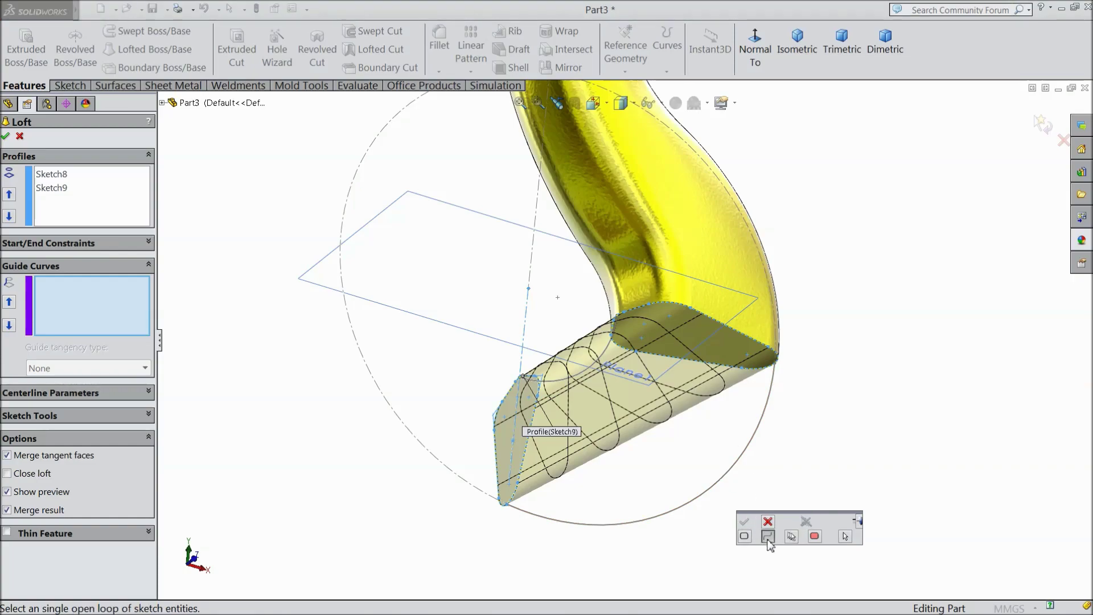
left_click(700, 501)
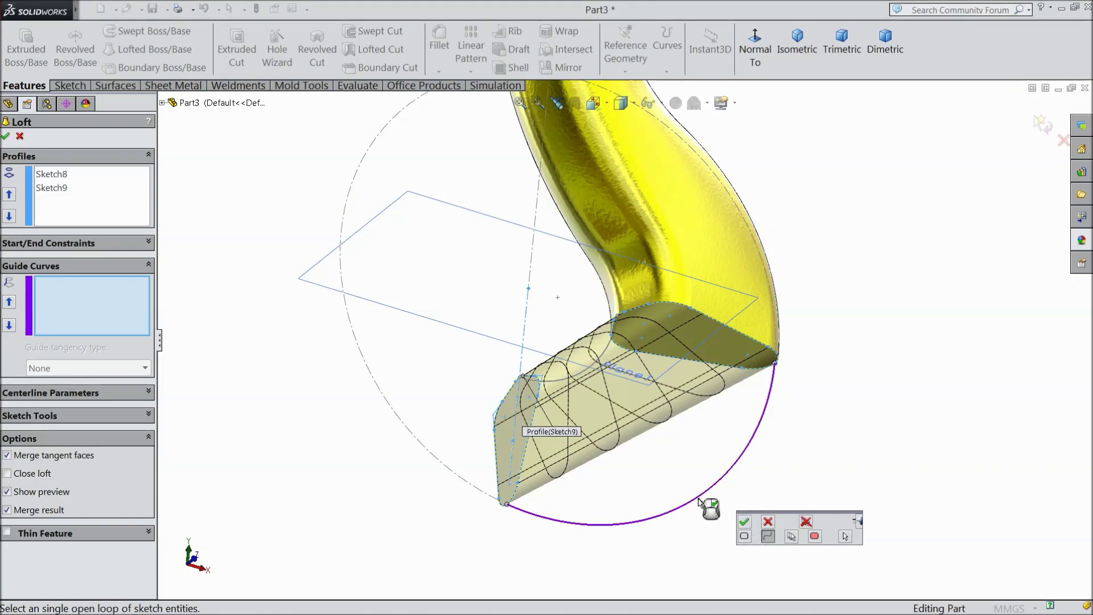
left_click(746, 523)
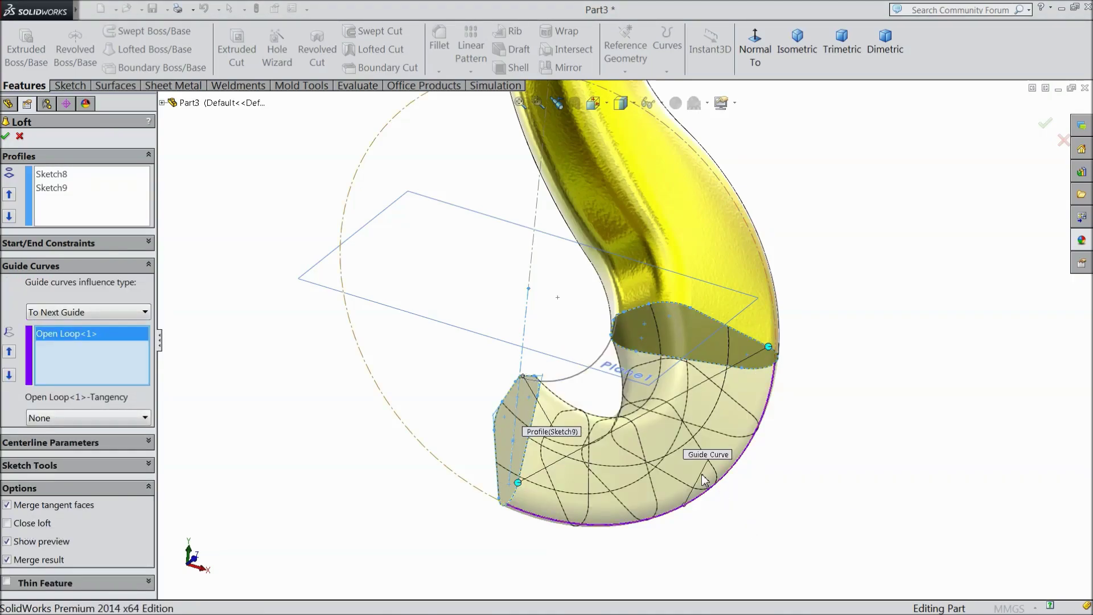
Add the inner arc Sketch11 as the second guide curve and accept Loft2.
mouse_move(760, 499)
middle_mouse_down()
mouse_move(802, 488)
mouse_move(518, 489)
middle_mouse_up()
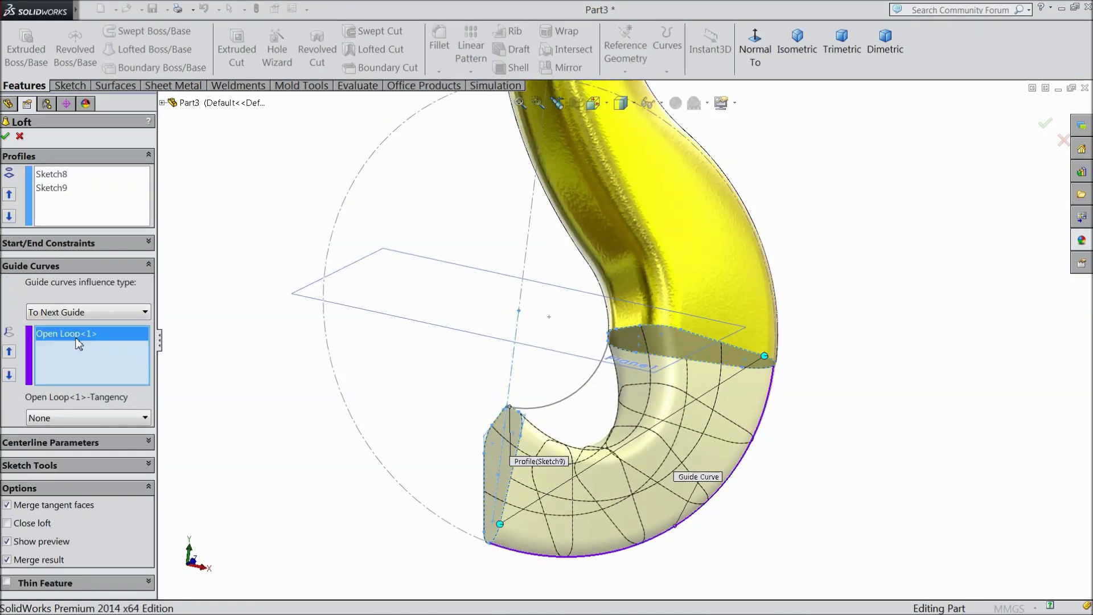
scroll(525, 443, "down", 2)
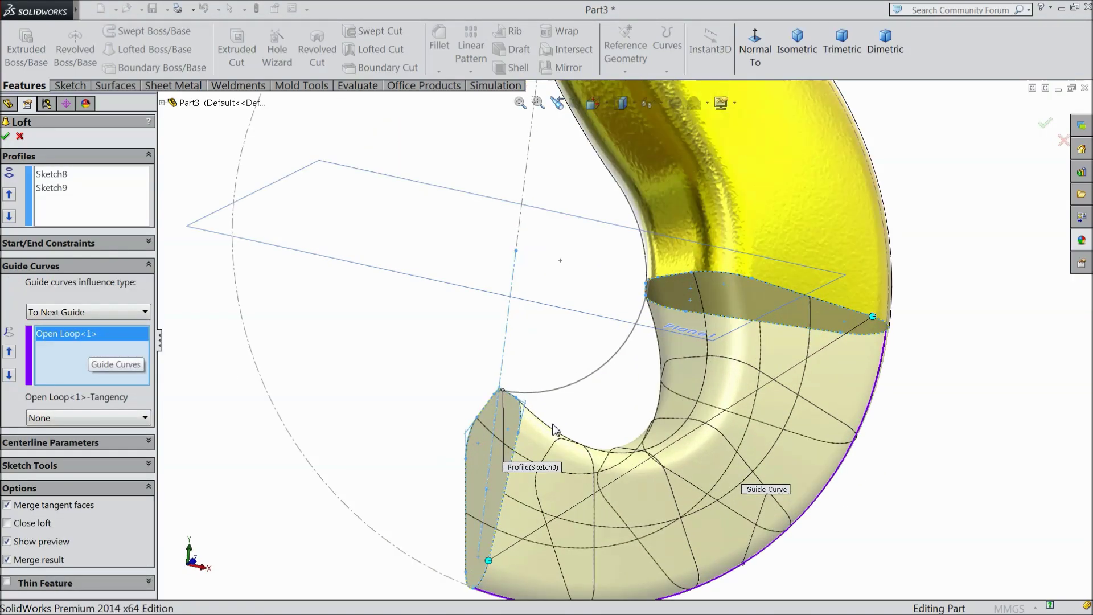
left_click(592, 377)
scroll(609, 393, "up", 3)
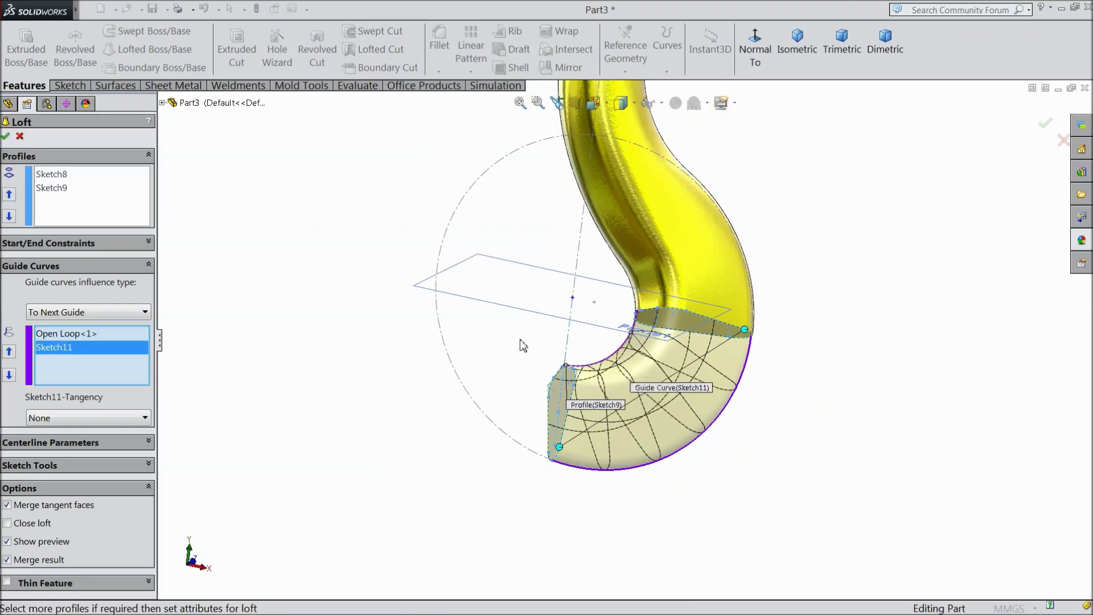
mouse_move(520, 344)
middle_mouse_down()
mouse_move(518, 361)
mouse_move(505, 361)
mouse_move(654, 357)
middle_mouse_up()
scroll(653, 356, "down", 3)
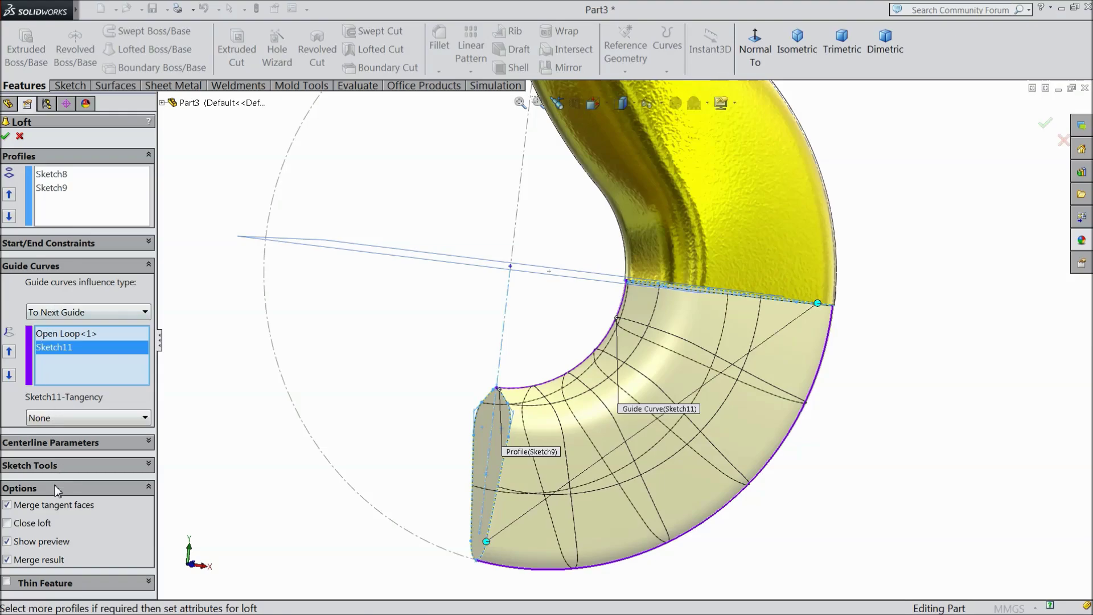
left_click(6, 137)
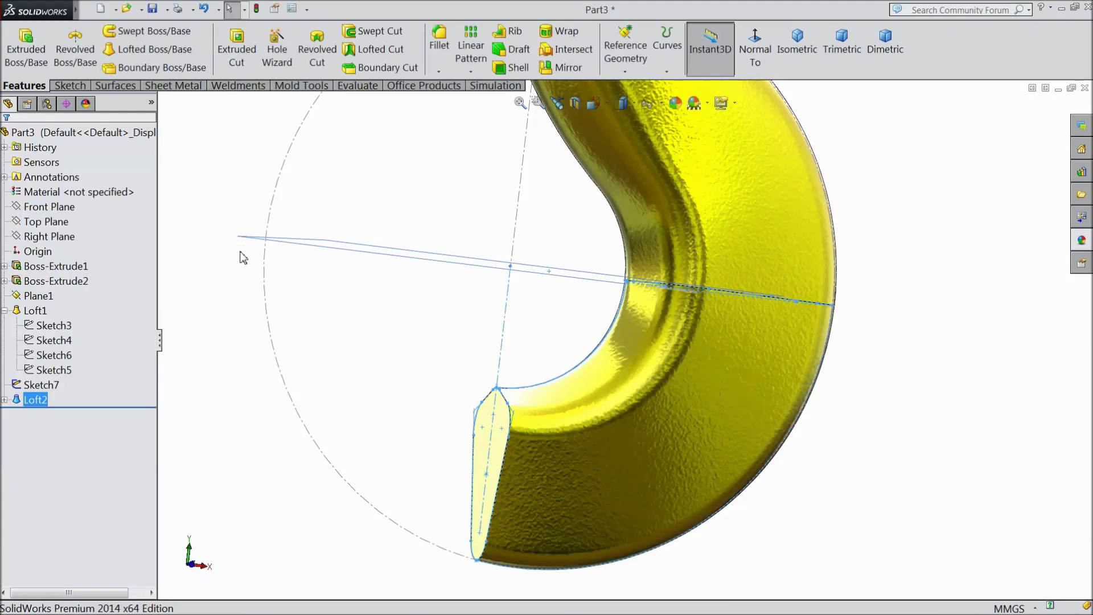
Sketch on the tip's end face, convert its edges with Convert Entities, and exit Sketch12.
left_click(420, 330)
mouse_move(421, 330)
middle_mouse_down()
mouse_move(447, 340)
mouse_move(437, 349)
middle_mouse_up()
scroll(436, 349, "up", 3)
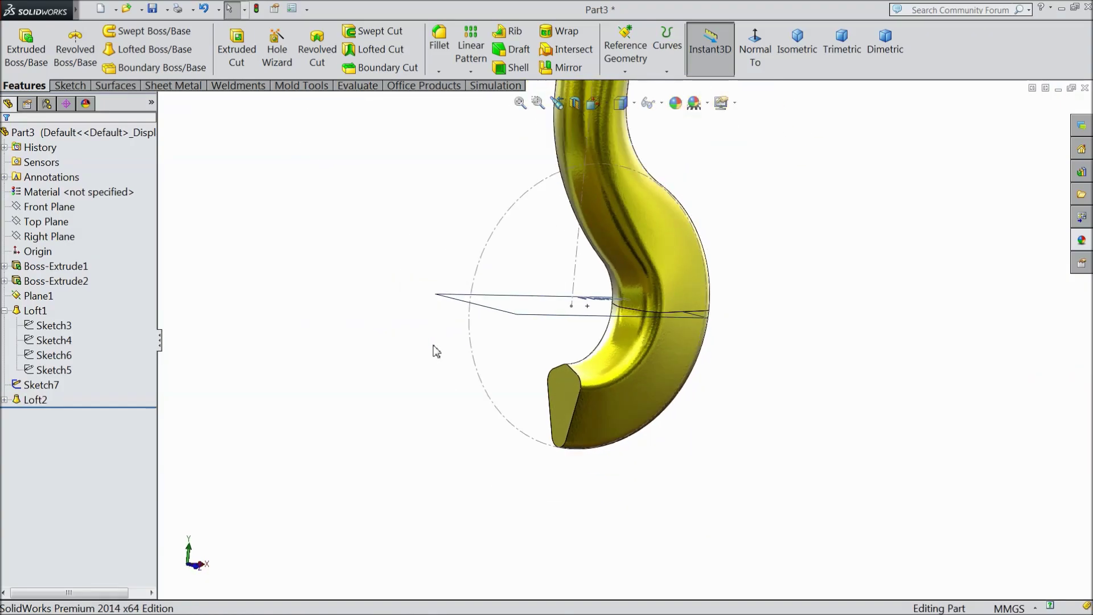
scroll(589, 382, "down", 3)
scroll(550, 376, "down", 2)
left_click(550, 376)
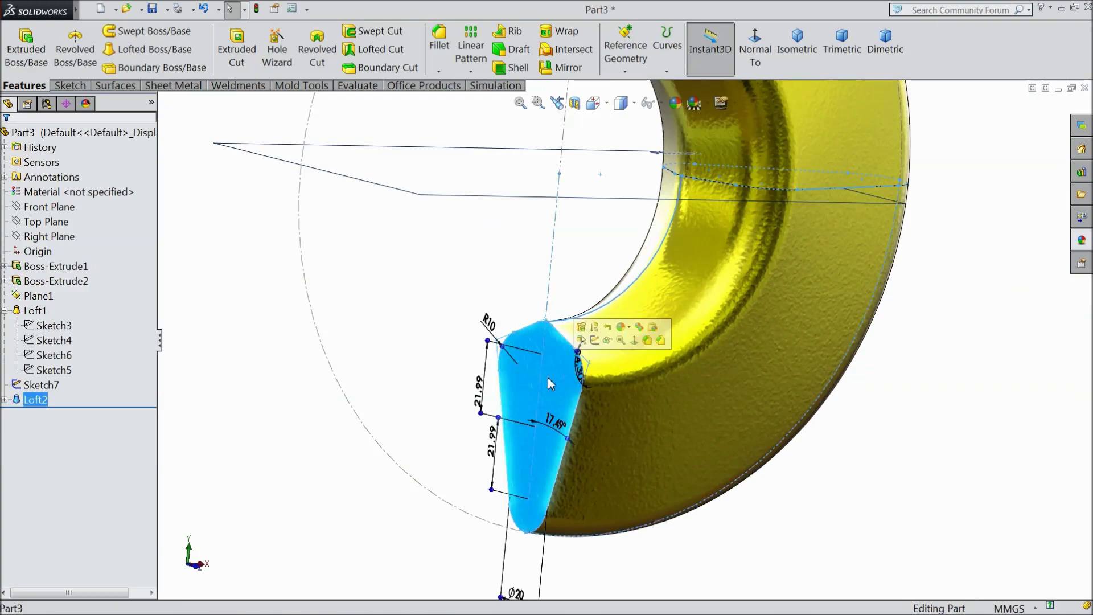
left_click(595, 340)
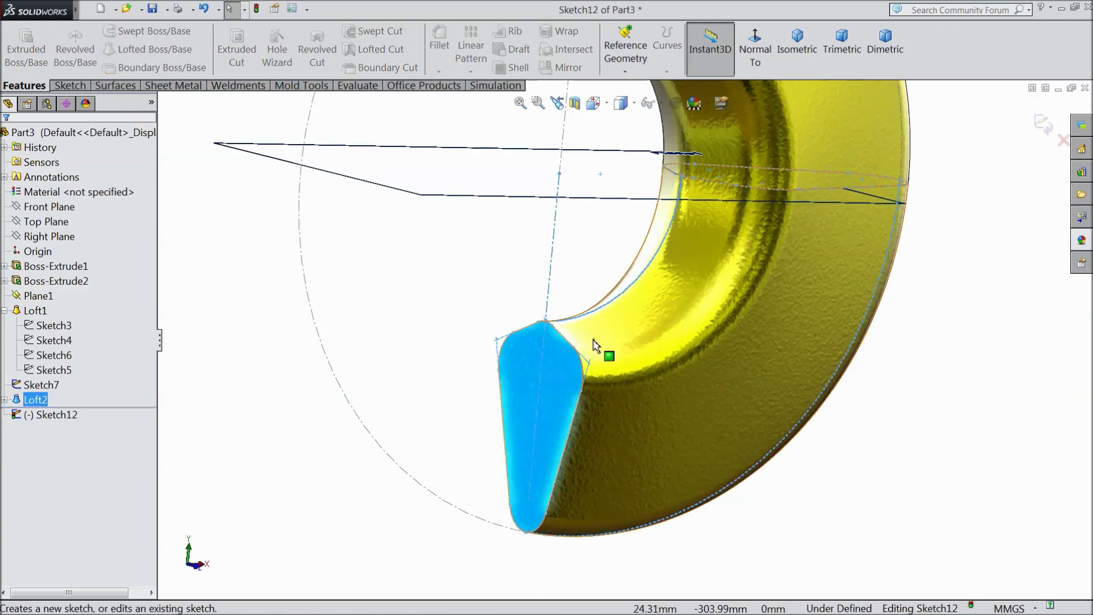
left_click(70, 85)
left_click(243, 52)
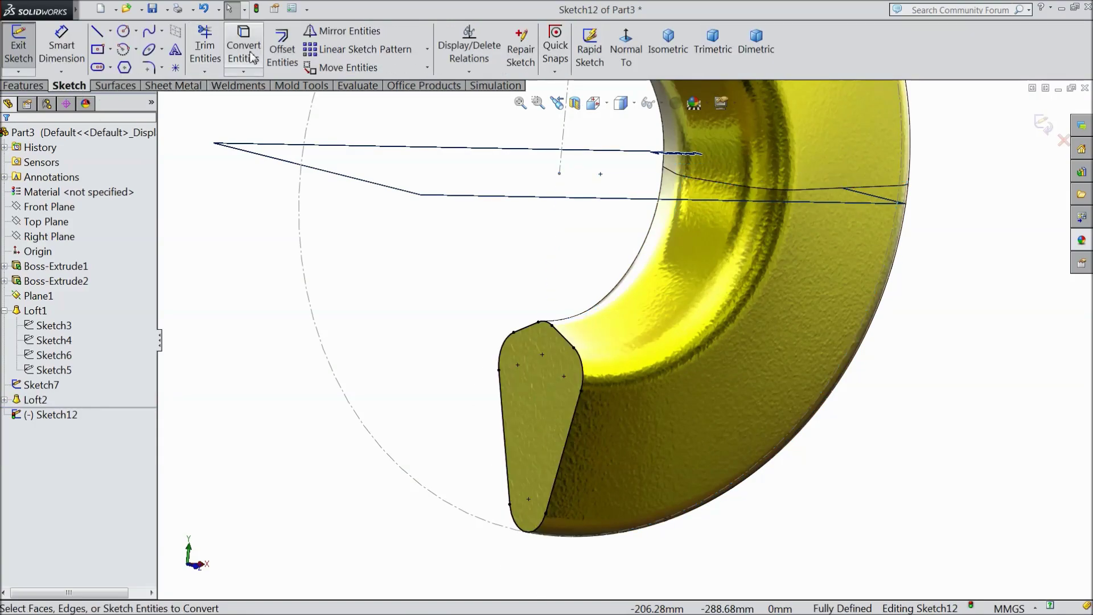
scroll(478, 334, "up", 2)
mouse_move(479, 334)
middle_mouse_down()
mouse_move(449, 317)
mouse_move(410, 337)
mouse_move(395, 313)
mouse_move(383, 320)
mouse_move(398, 371)
middle_mouse_up()
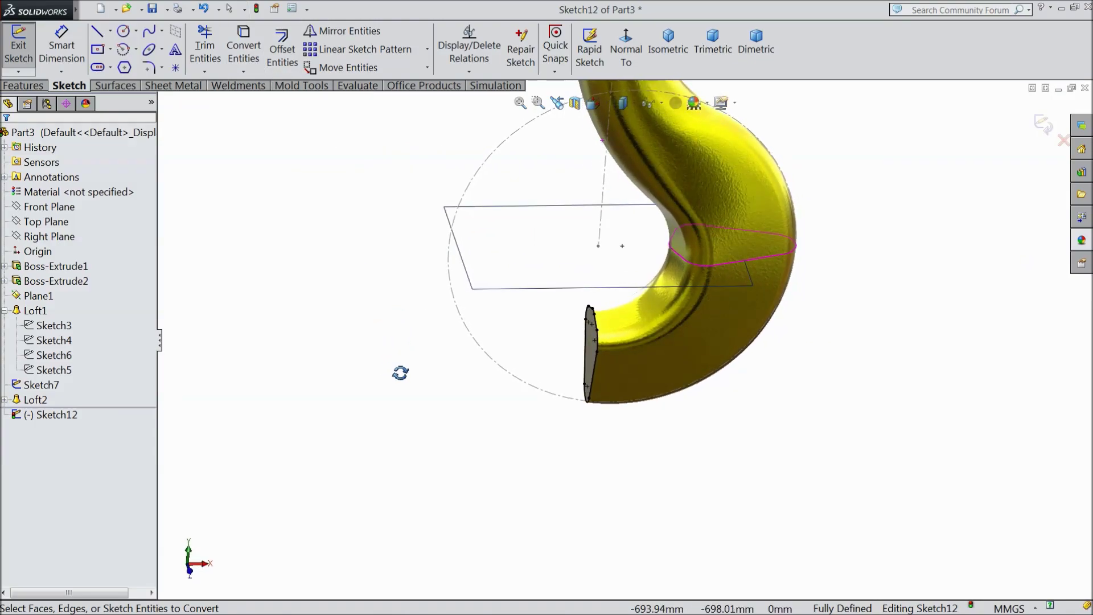
left_click(1039, 130)
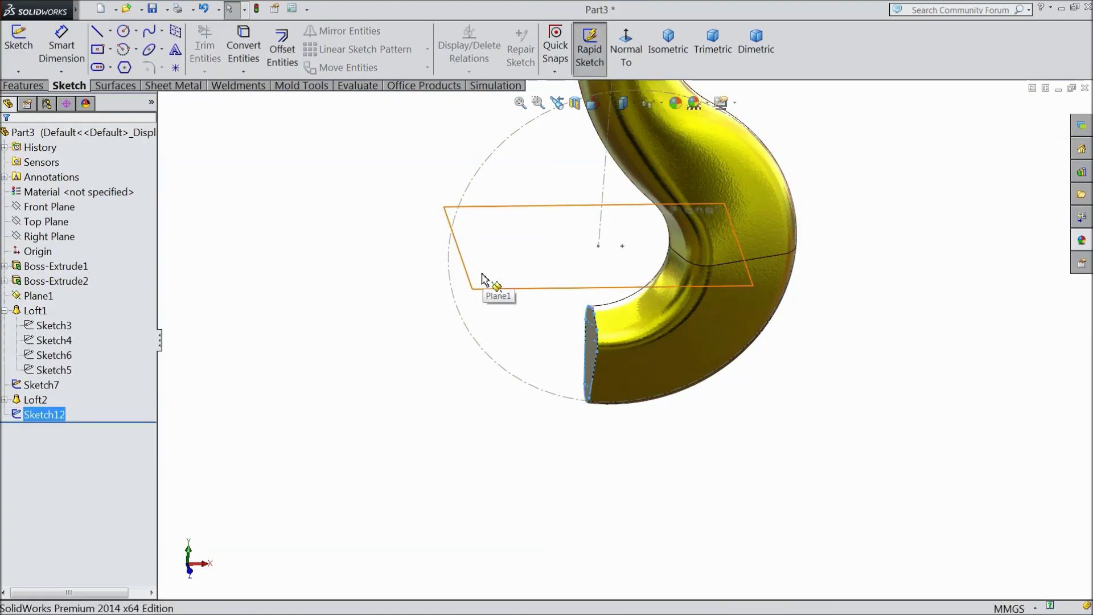
Draw a circle on Plane1 to the right of the hook, viewed Normal To.
left_click(483, 275)
left_click(537, 237)
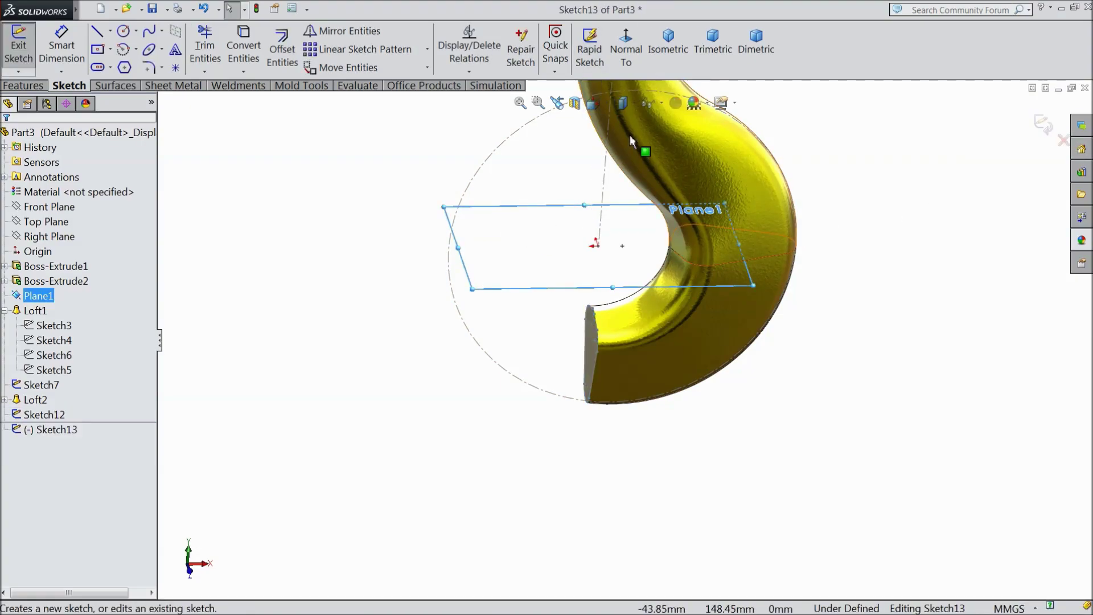
left_click(625, 57)
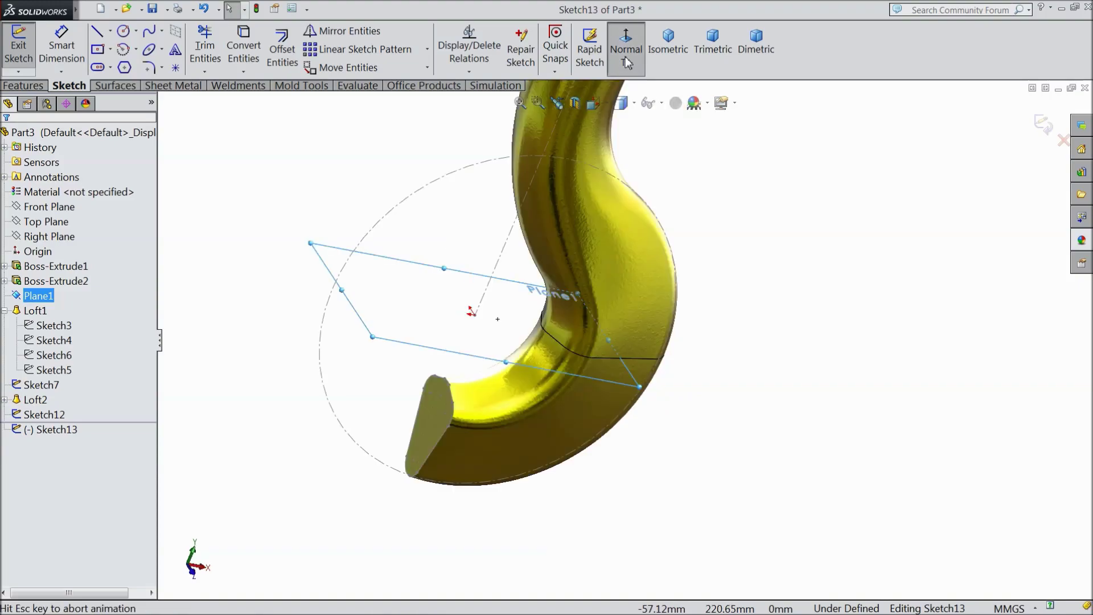
left_click(122, 33)
left_click(869, 341)
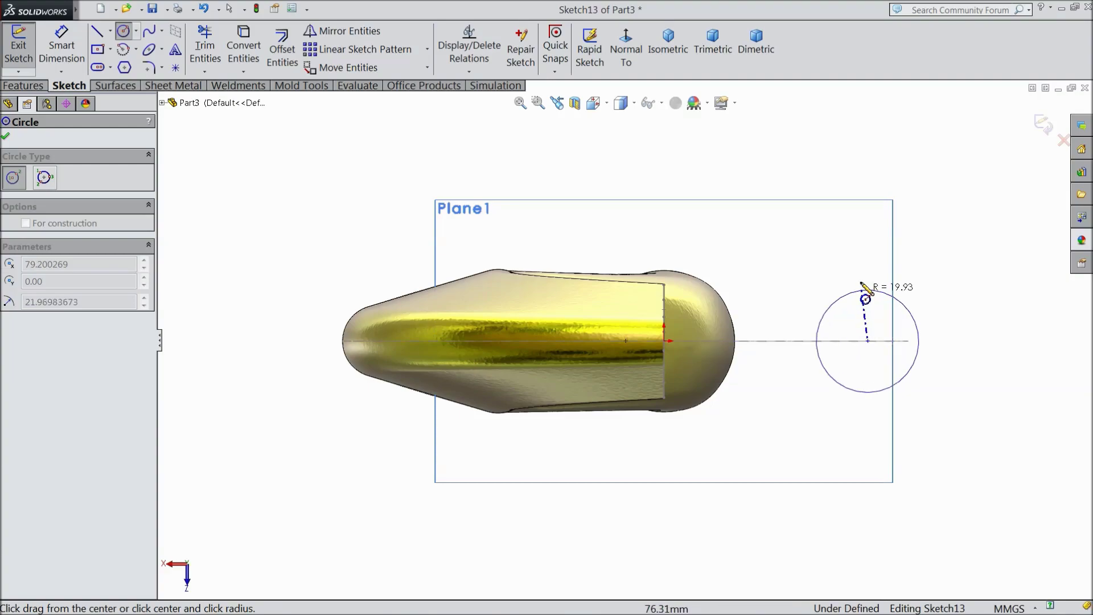
left_click(867, 275)
Dimension the circle to diameter 50 and its centre 70 from the origin.
left_click(56, 53)
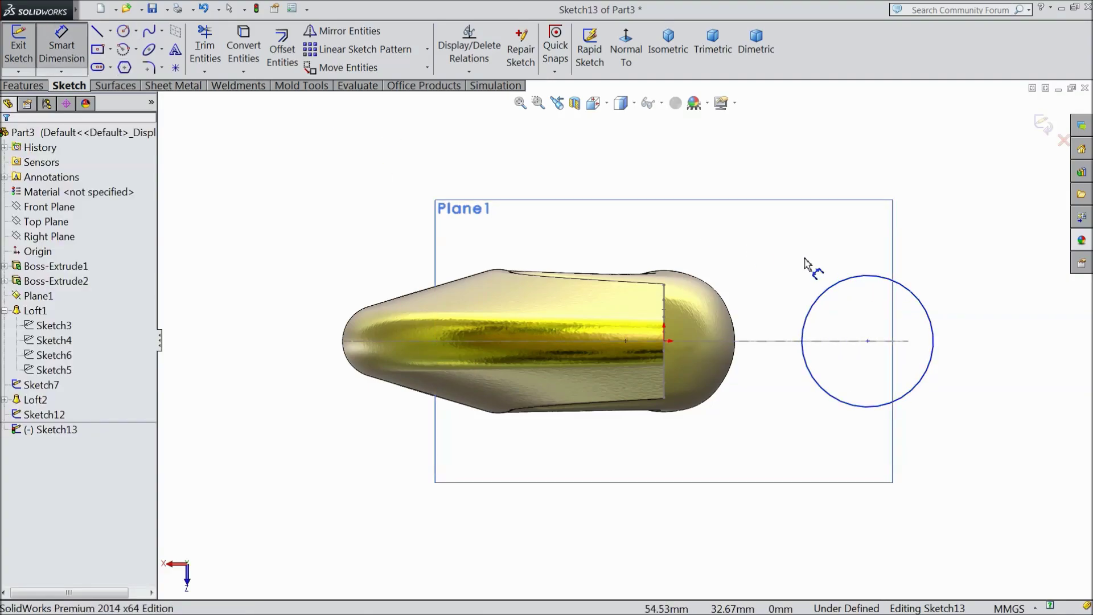
left_click(832, 286)
left_click(836, 165)
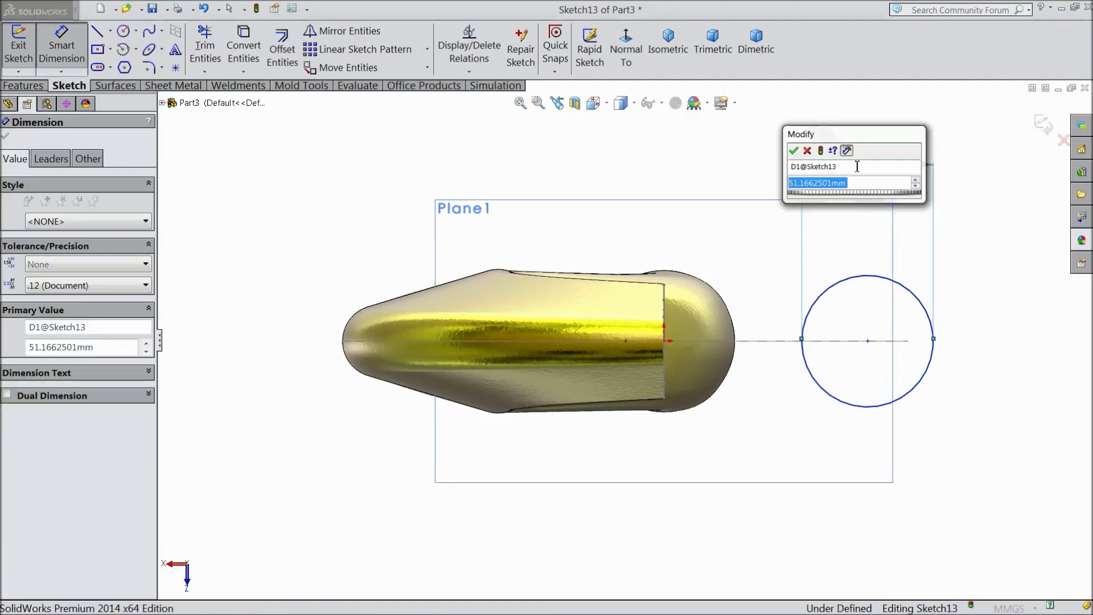
type("50")
left_click(798, 150)
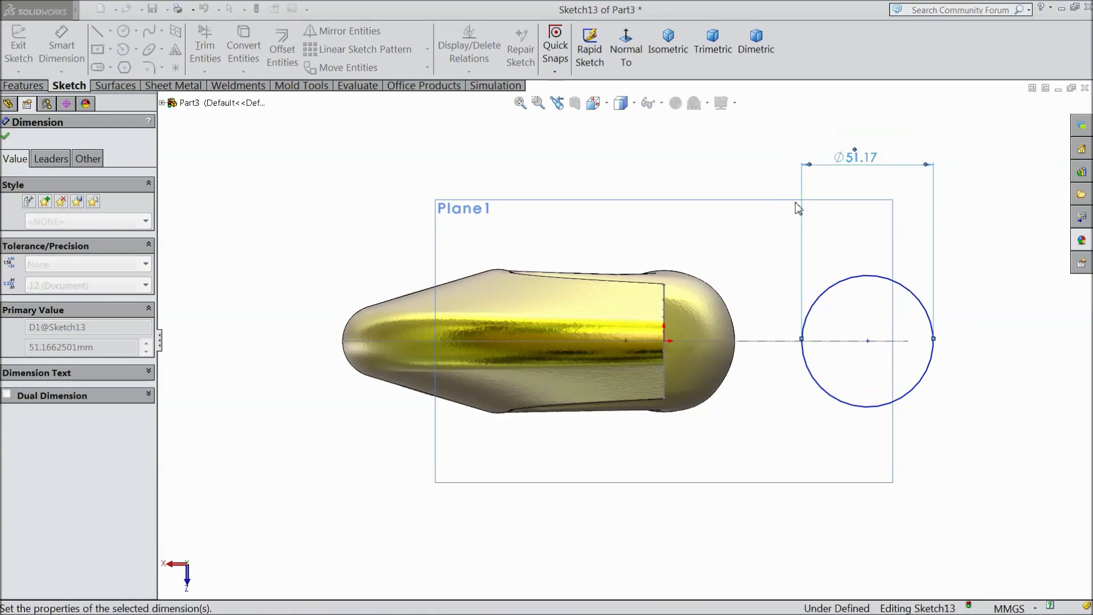
left_click(867, 341)
left_click(665, 342)
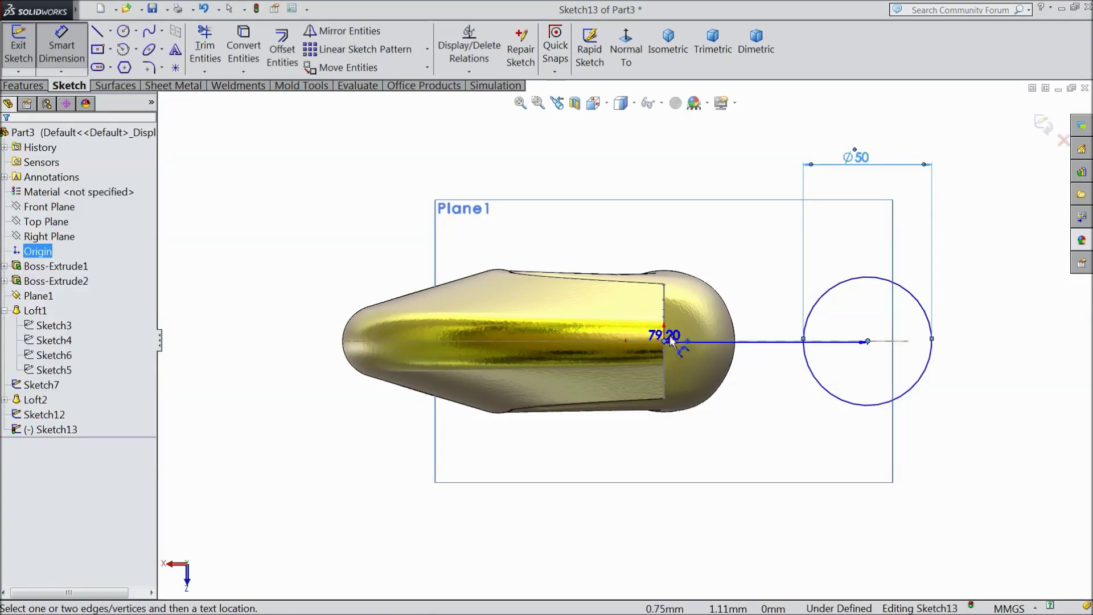
left_click(730, 226)
type("70")
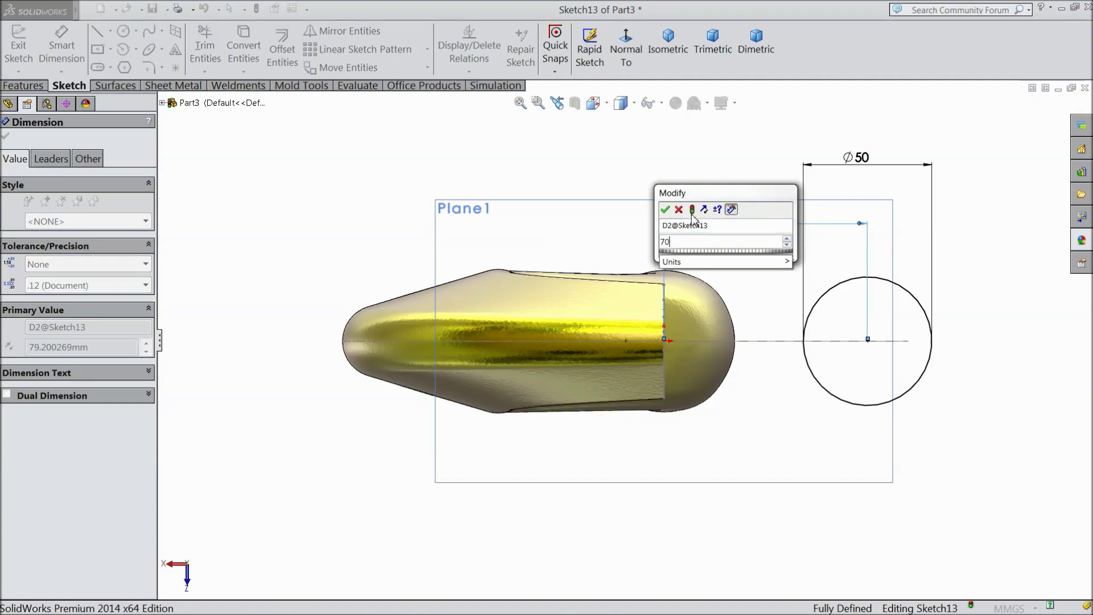
left_click(665, 210)
Zoom to fit, orbit back to the hook, and exit Sketch13.
key("z")
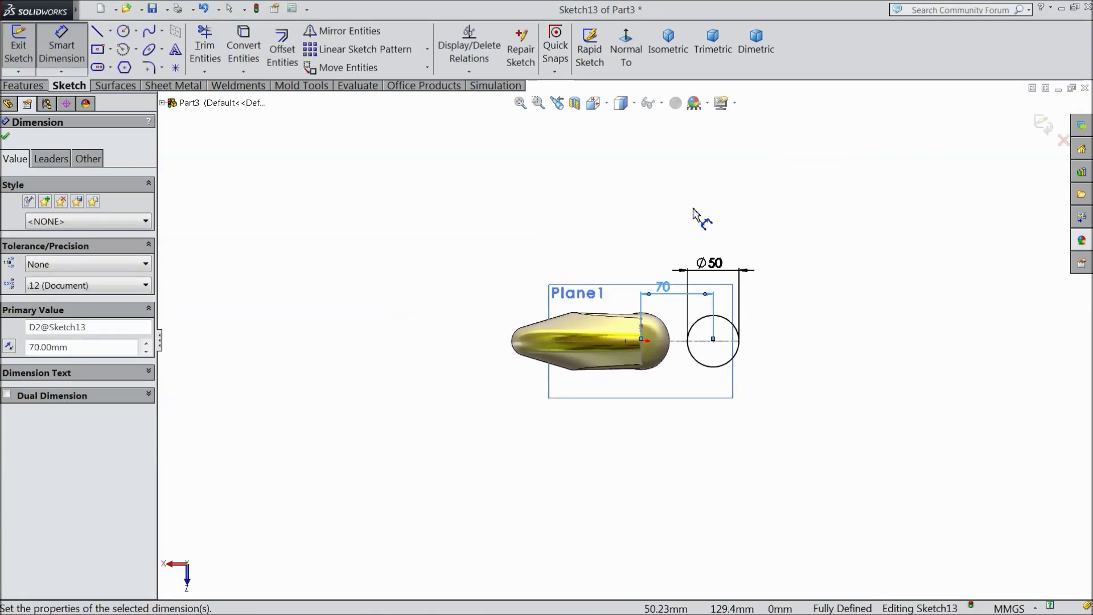
mouse_move(694, 211)
middle_mouse_down()
mouse_move(476, 195)
mouse_move(461, 298)
middle_mouse_up()
scroll(604, 437, "down", 5)
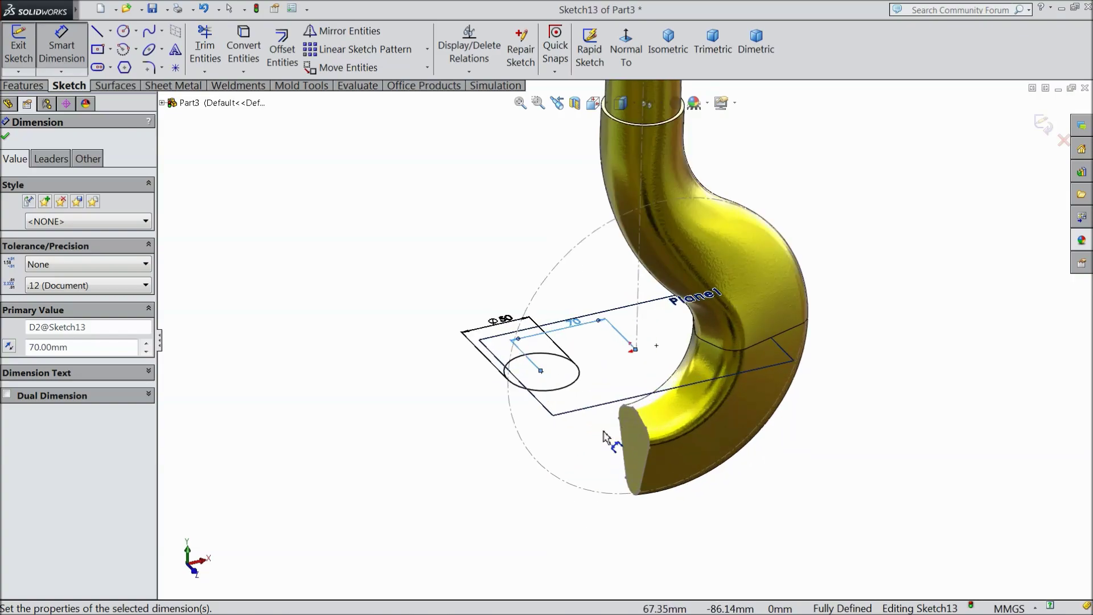
scroll(603, 437, "down", 3)
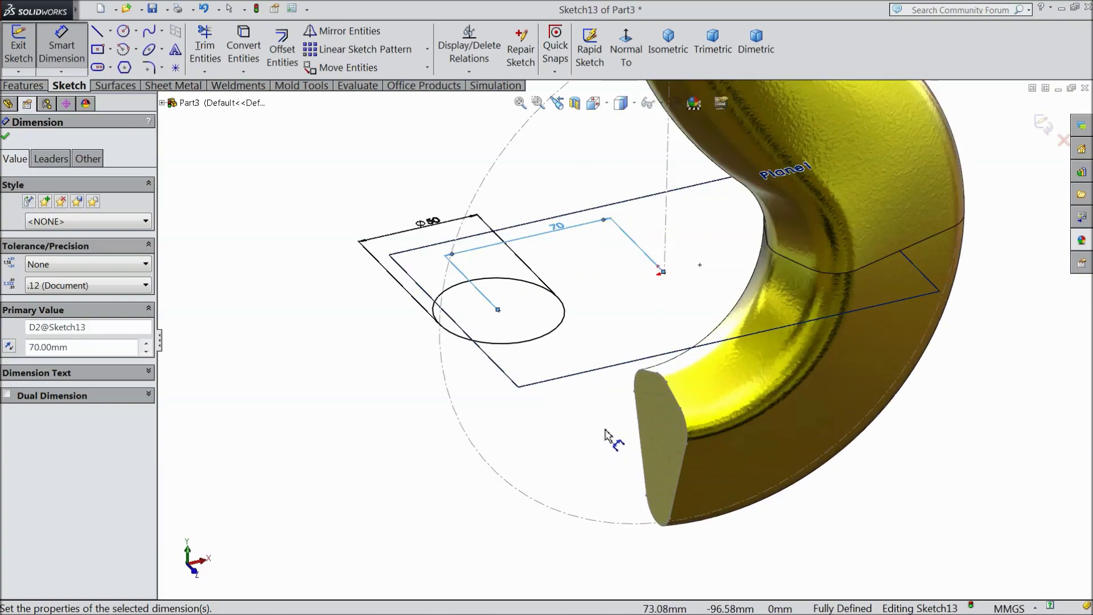
left_click(1043, 124)
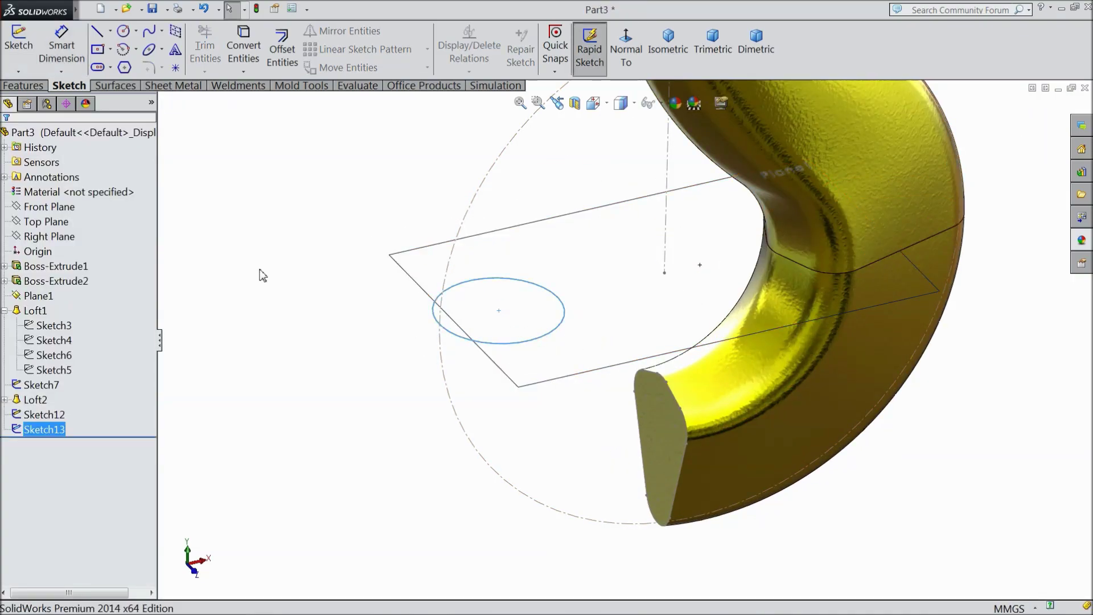
Start a new sketch on the Front Plane, viewed Normal To.
left_click(56, 211)
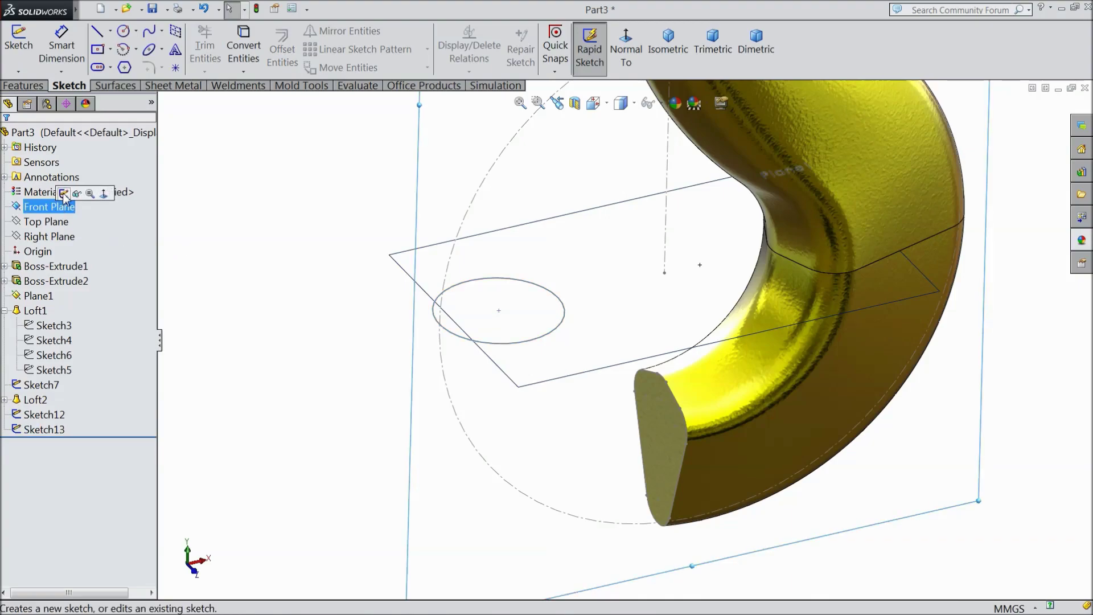
left_click(64, 194)
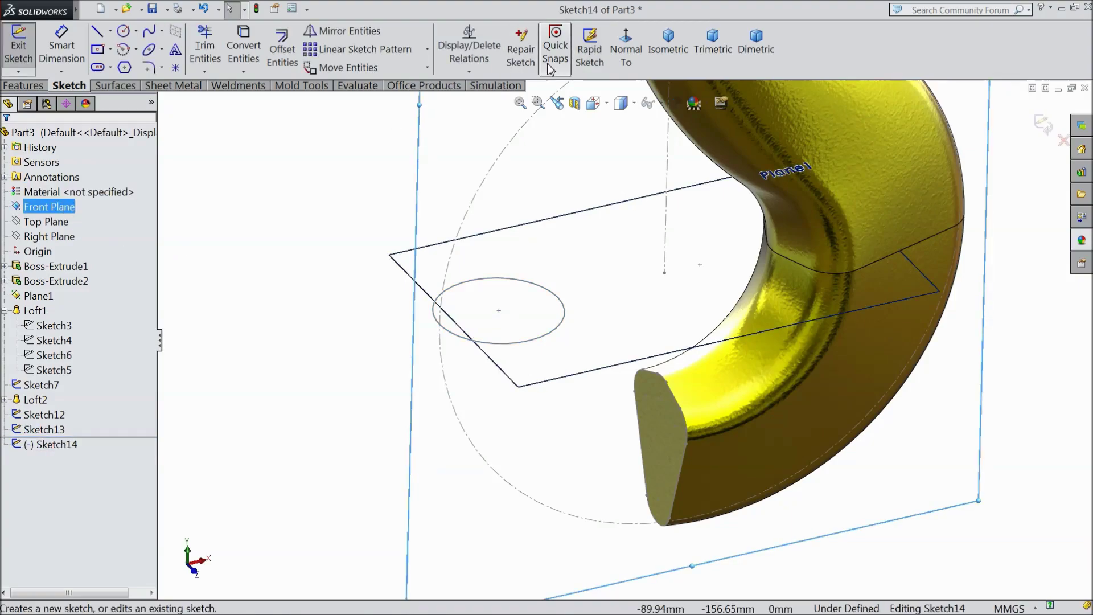
left_click(627, 53)
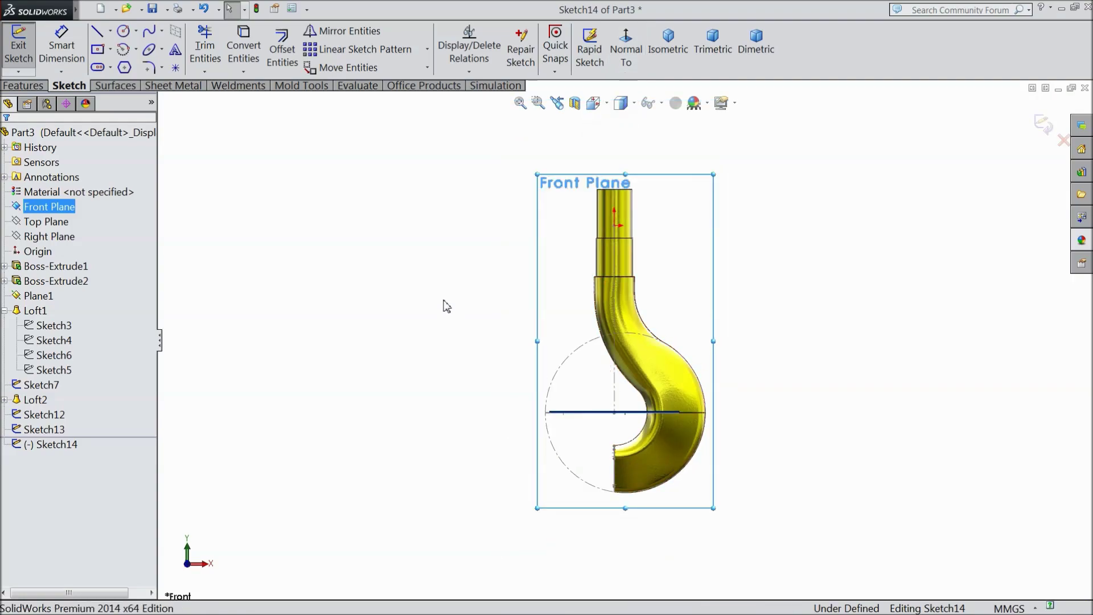
middle_click_drag(446, 306, 446, 374)
scroll(585, 378, "up", 5)
Hide Plane1 and zoom flat-on into the hook's lower curve and circle.
left_click(583, 376)
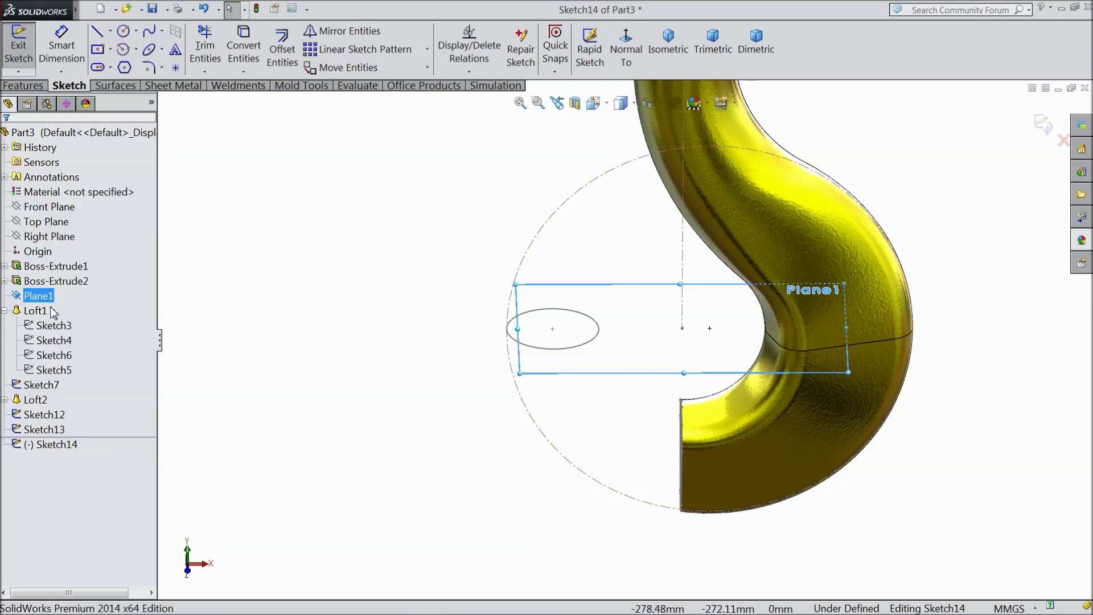
left_click(20, 296)
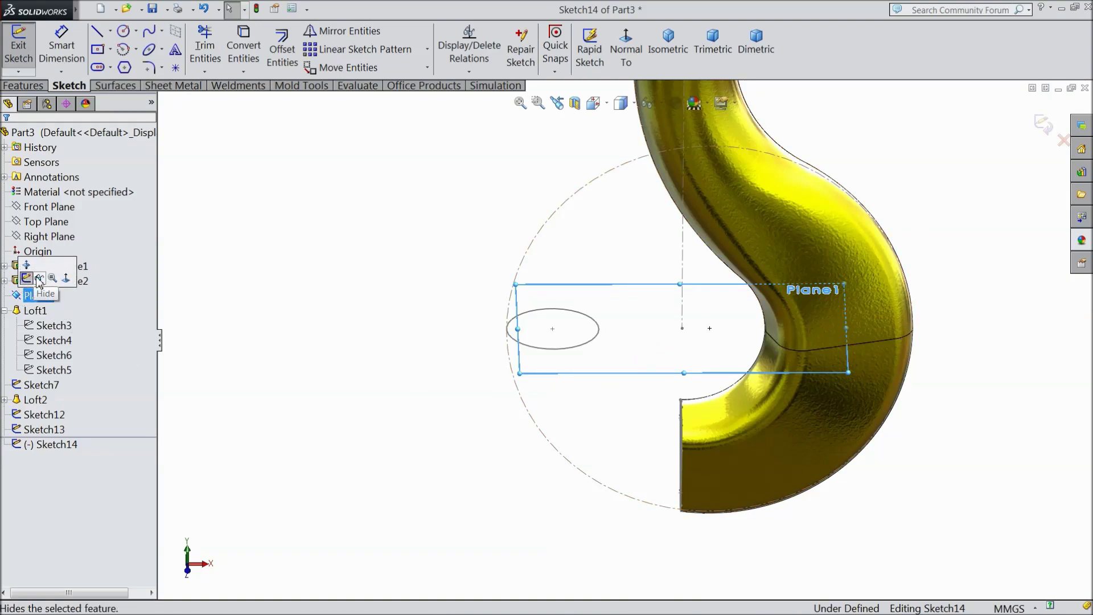
left_click(40, 279)
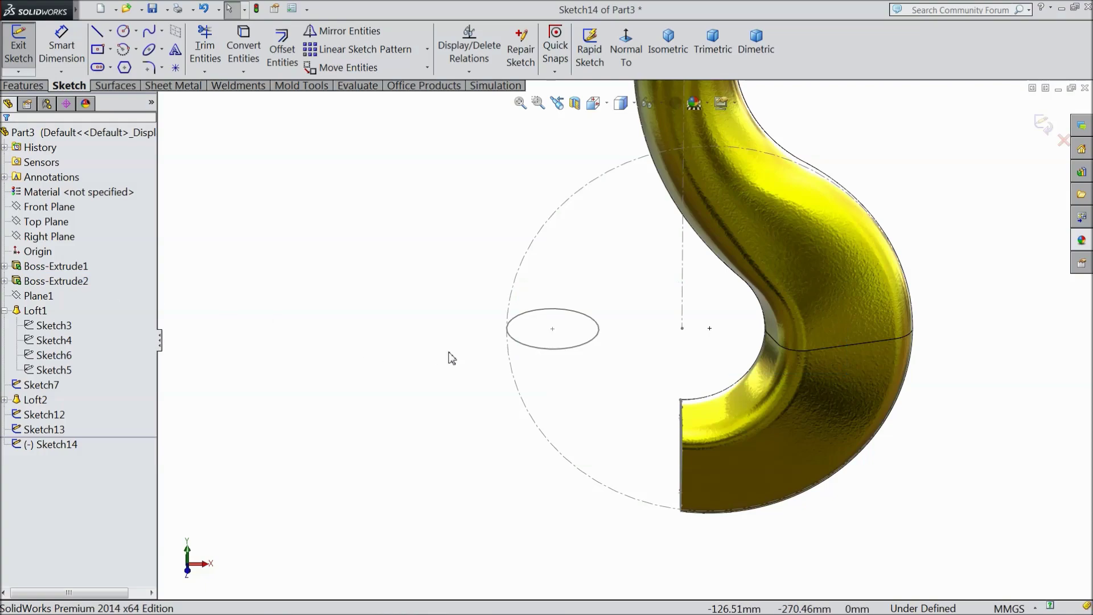
left_click(627, 57)
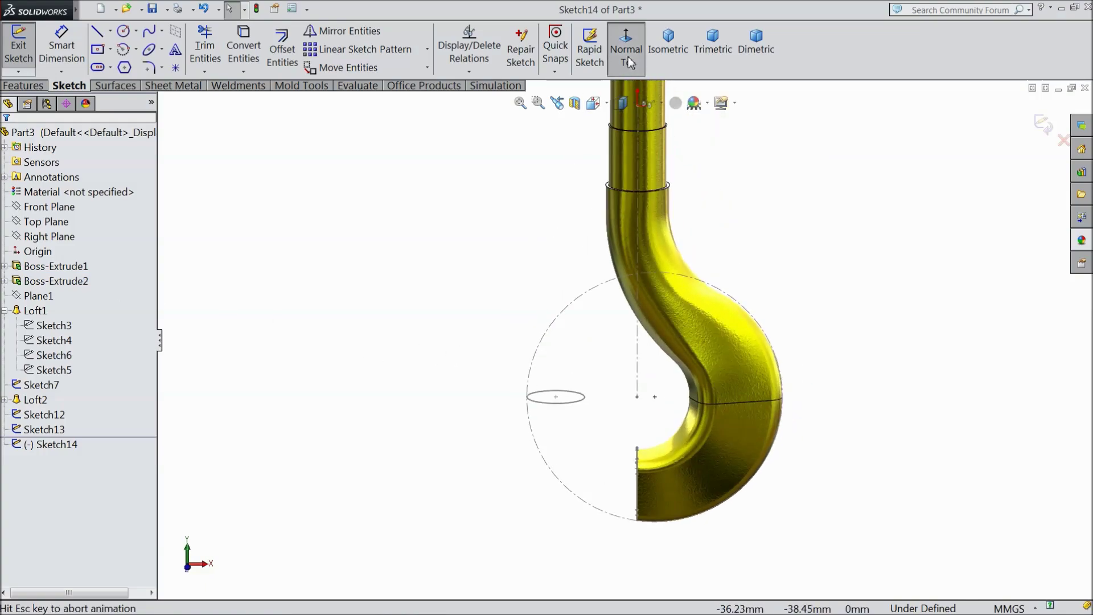
scroll(551, 302, "up", 3)
scroll(643, 425, "down", 5)
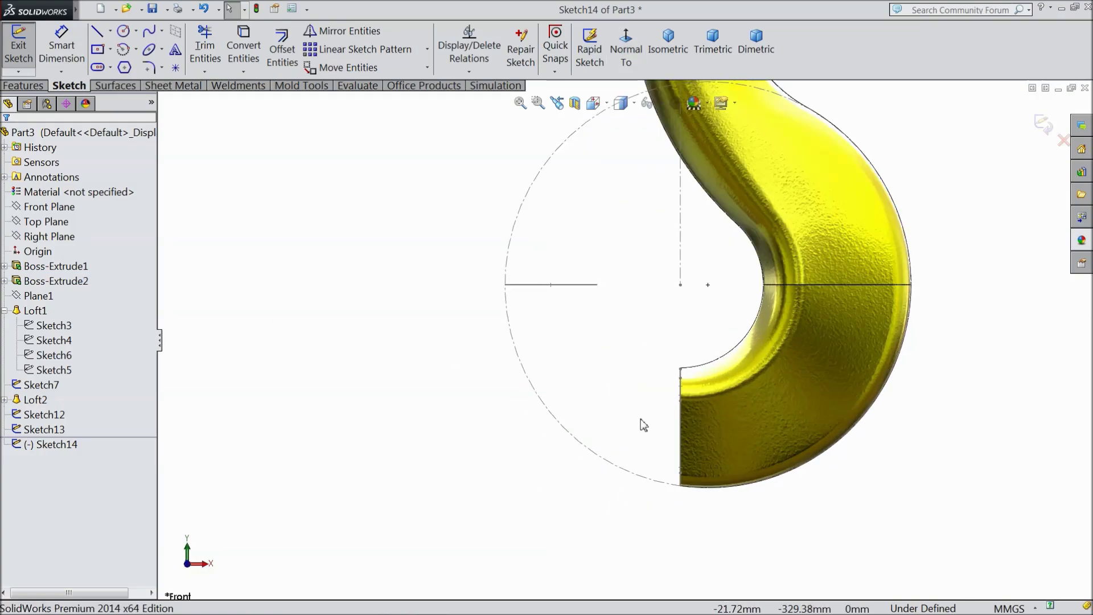
scroll(649, 390, "down", 2)
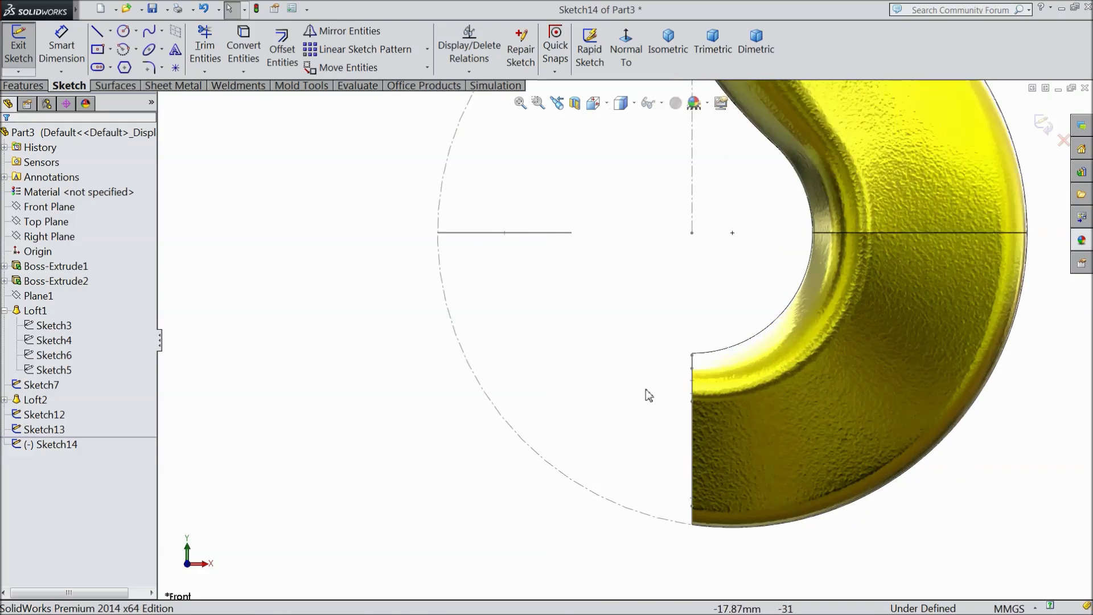
Draw a centrepoint arc ending at the Ø50 circle's left side.
left_click(123, 50)
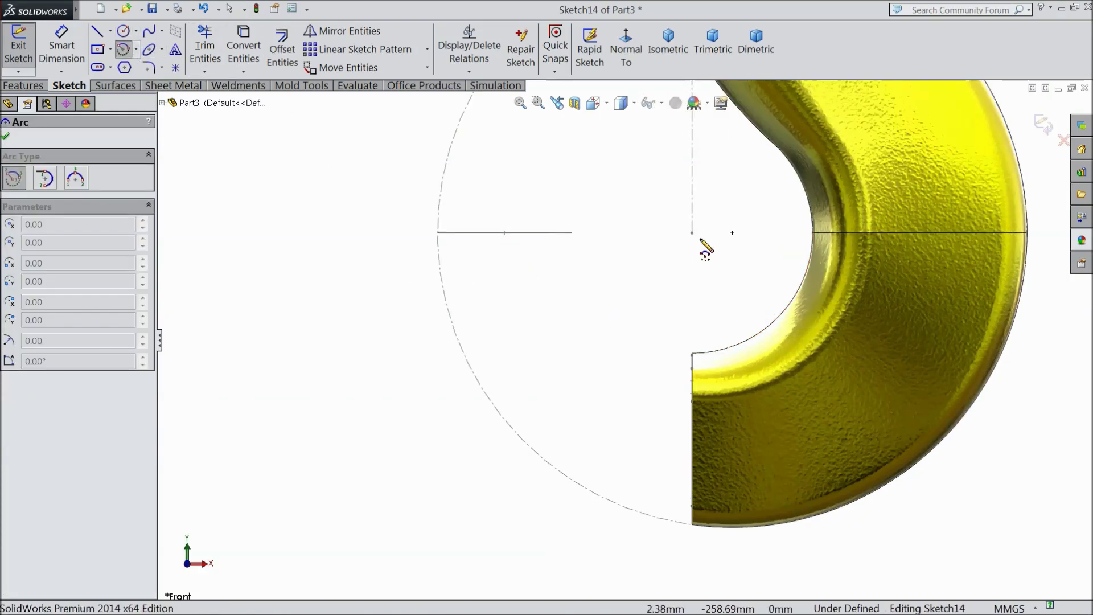
left_click(733, 233)
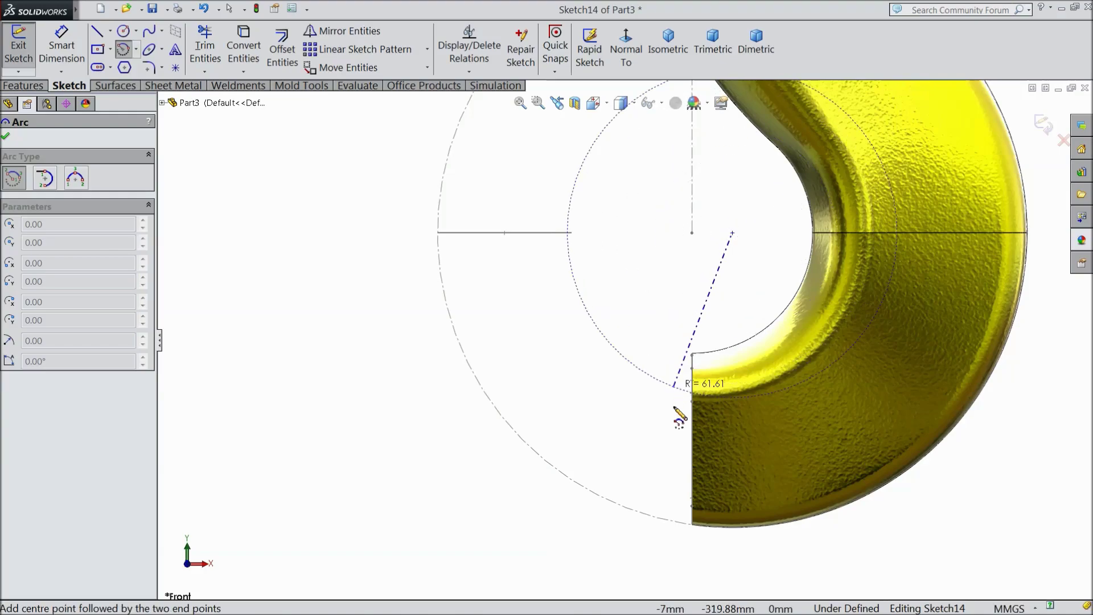
left_click(692, 524)
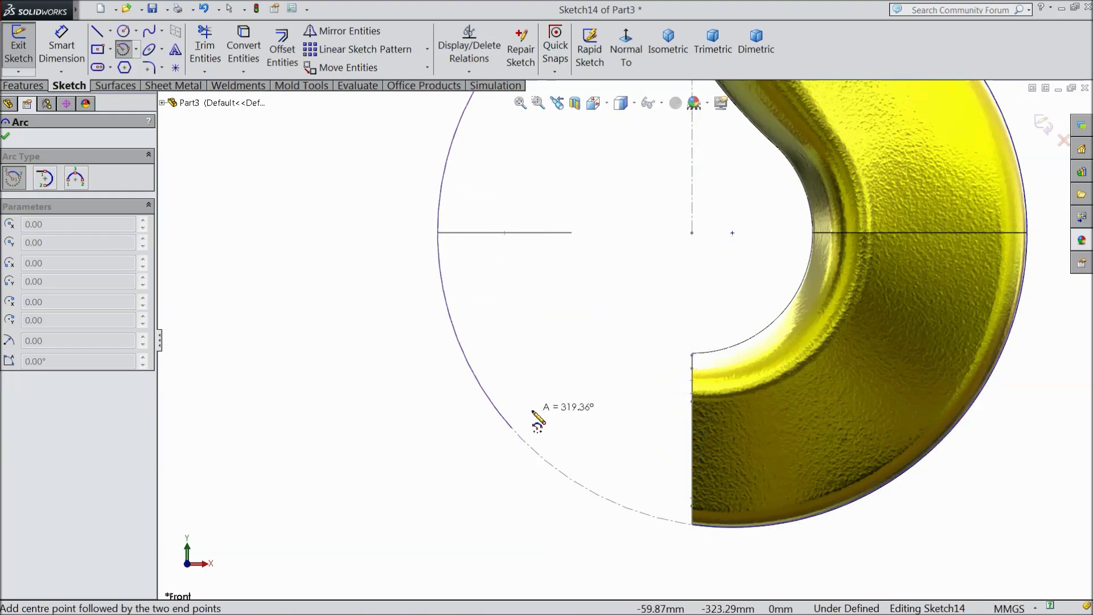
left_click(439, 232)
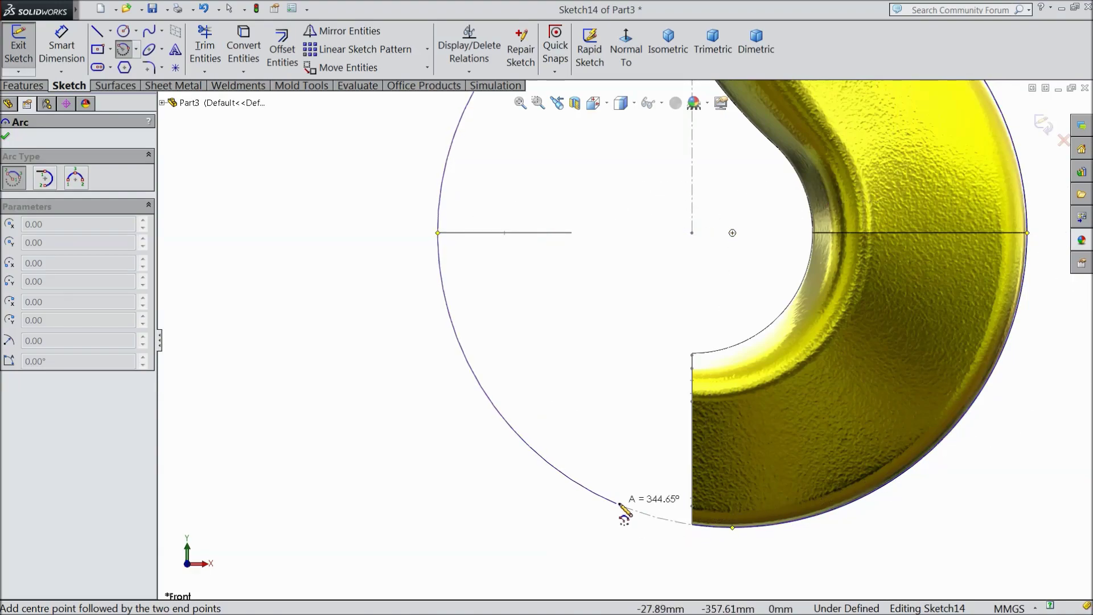
scroll(600, 499, "up", 3)
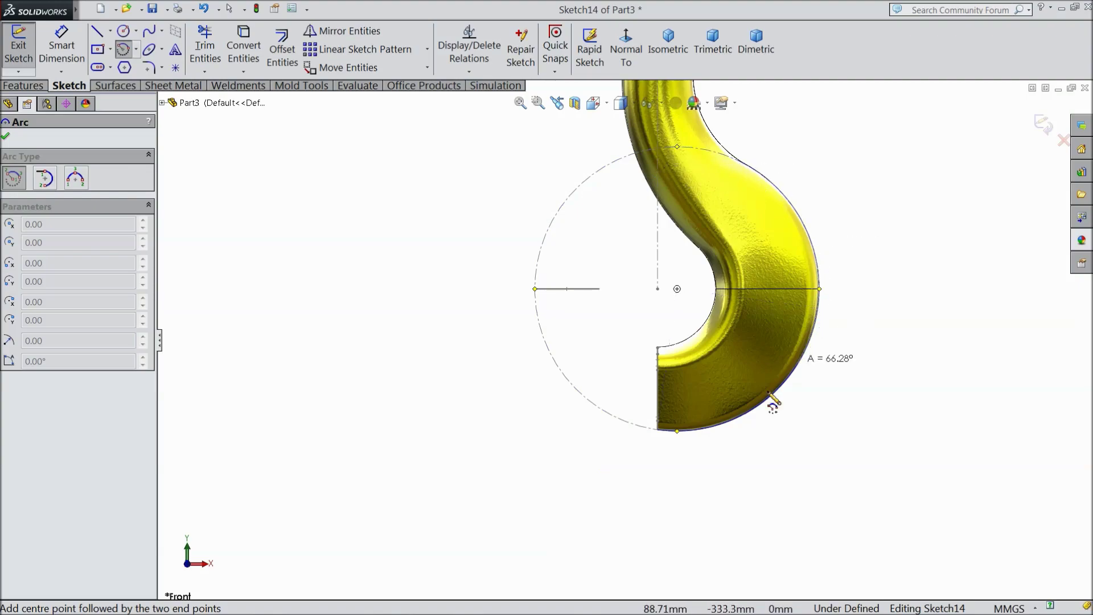
scroll(572, 379, "down", 3)
scroll(550, 337, "down", 2)
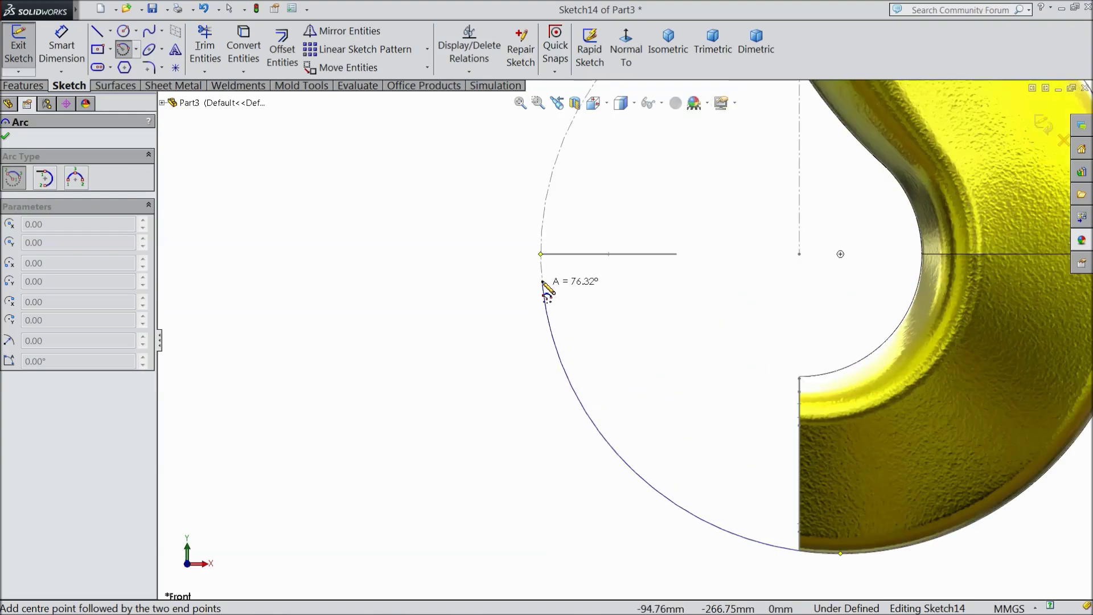
left_click(540, 254)
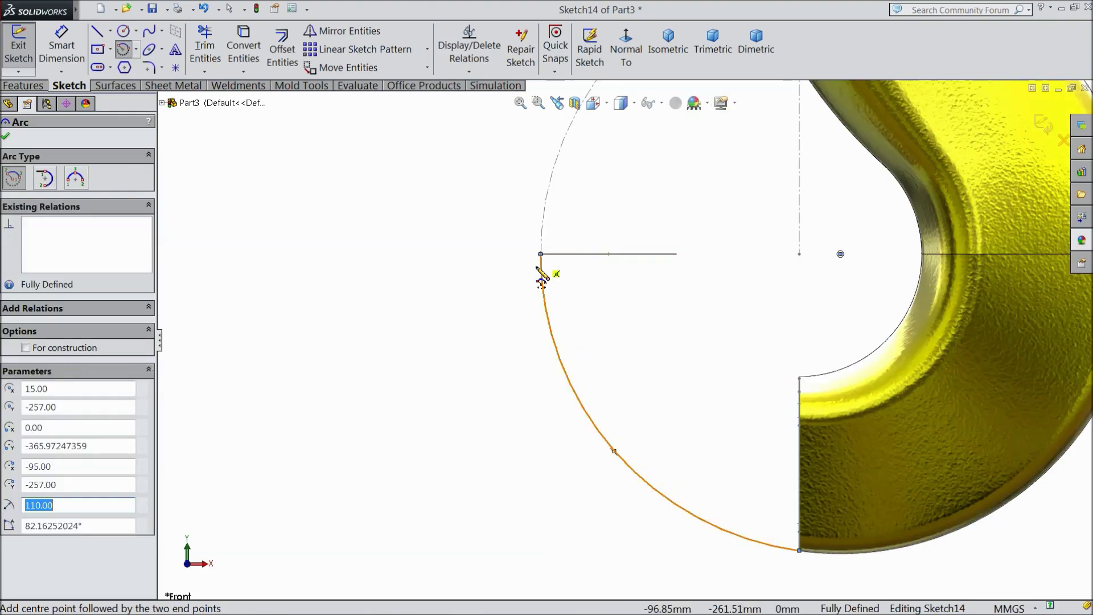
Drag the arc's lower endpoint onto the end of the hook tip's edge.
scroll(458, 280, "up", 3)
right_click(449, 273)
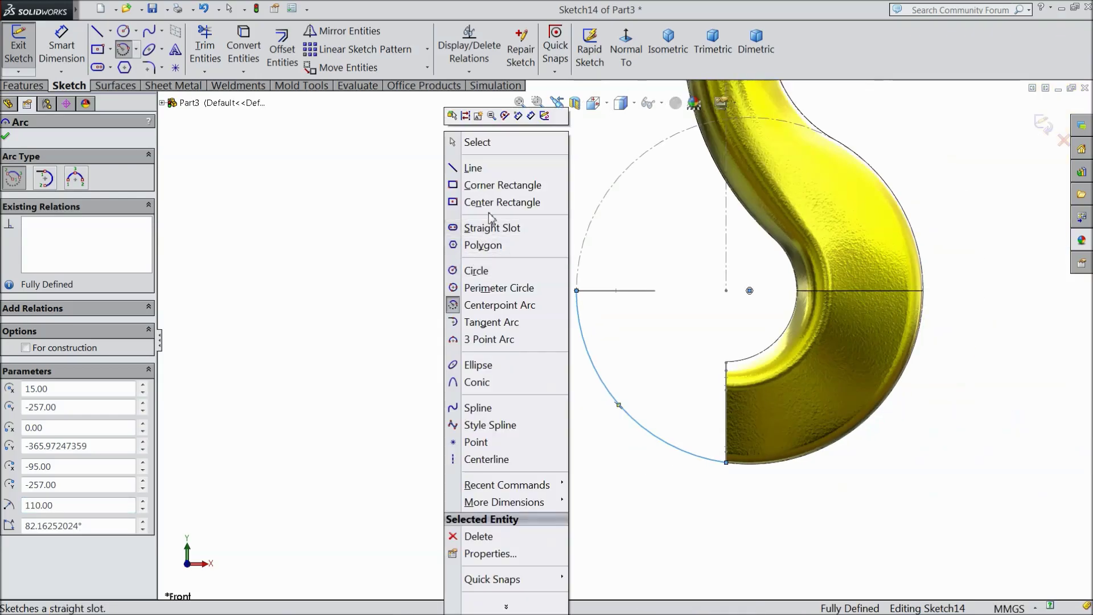
left_click(472, 140)
scroll(580, 290, "down", 2)
middle_click_drag(590, 312, 622, 353)
scroll(558, 287, "down", 3)
scroll(560, 291, "down", 2)
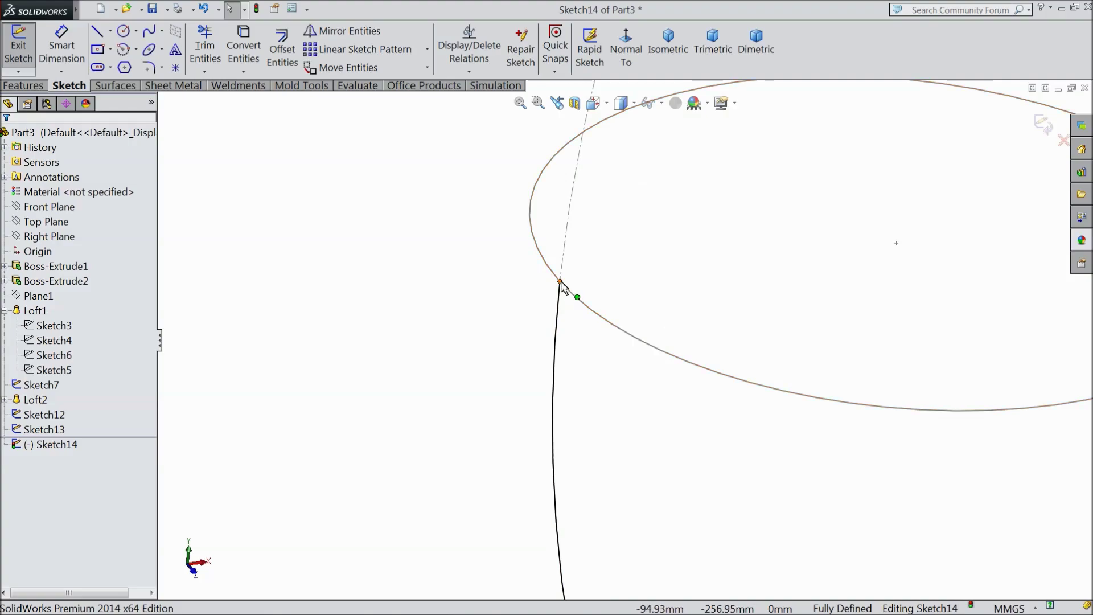
left_click(561, 285)
scroll(561, 307, "up", 3)
scroll(564, 333, "up", 3)
scroll(757, 476, "down", 5)
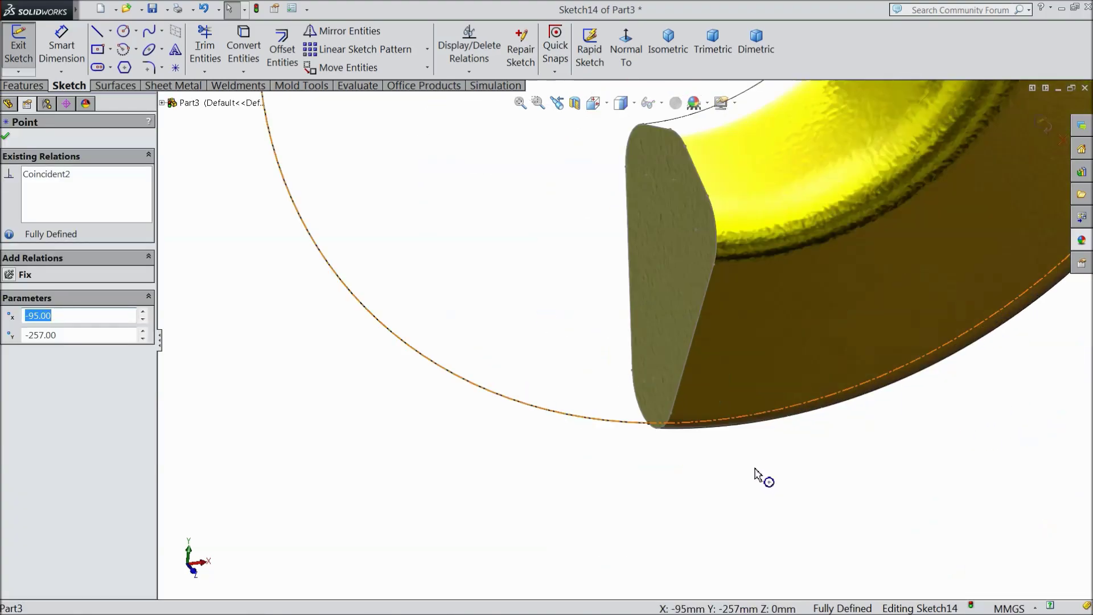
scroll(644, 420, "down", 3)
scroll(622, 428, "down", 3)
left_click_drag(619, 434, 627, 440)
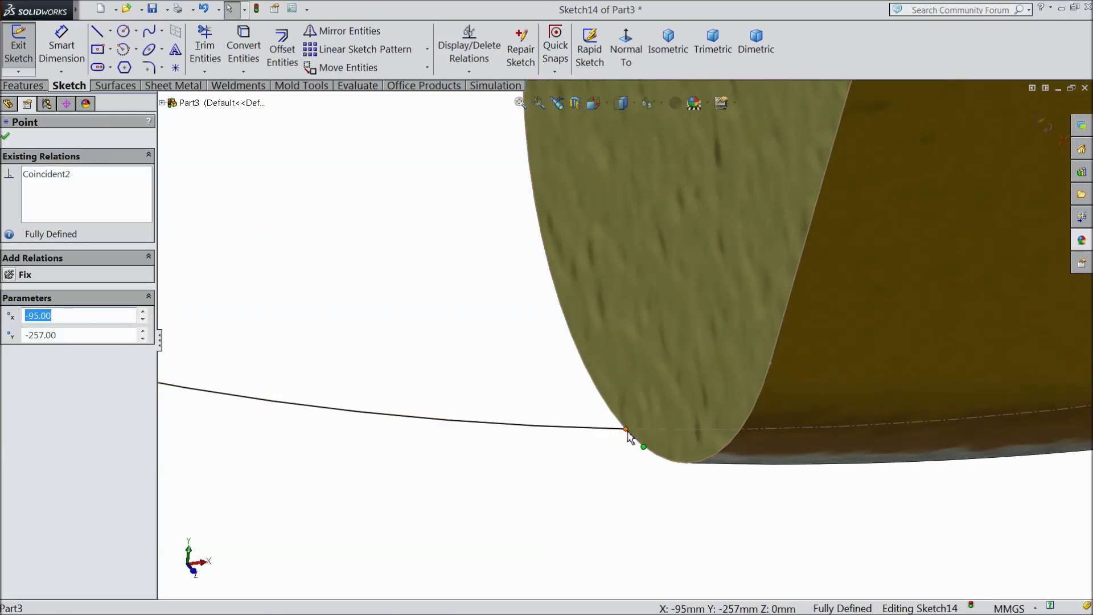
Exit Sketch14 and start a new sketch on the Front Plane.
scroll(613, 447, "up", 3)
scroll(624, 413, "up", 3)
scroll(624, 412, "up", 3)
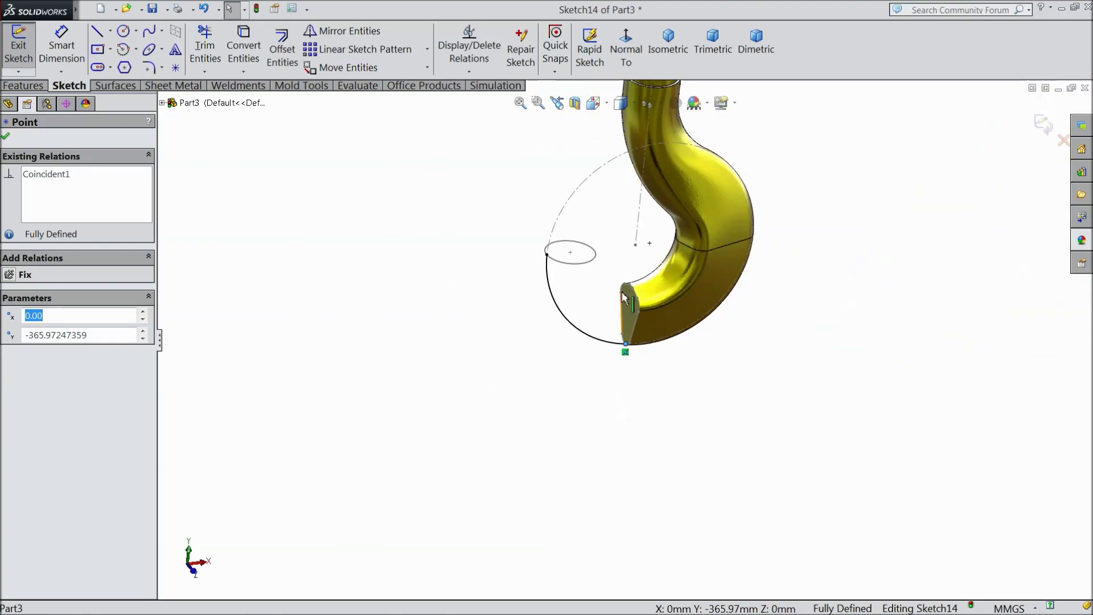
scroll(638, 246, "down", 2)
left_click(1049, 128)
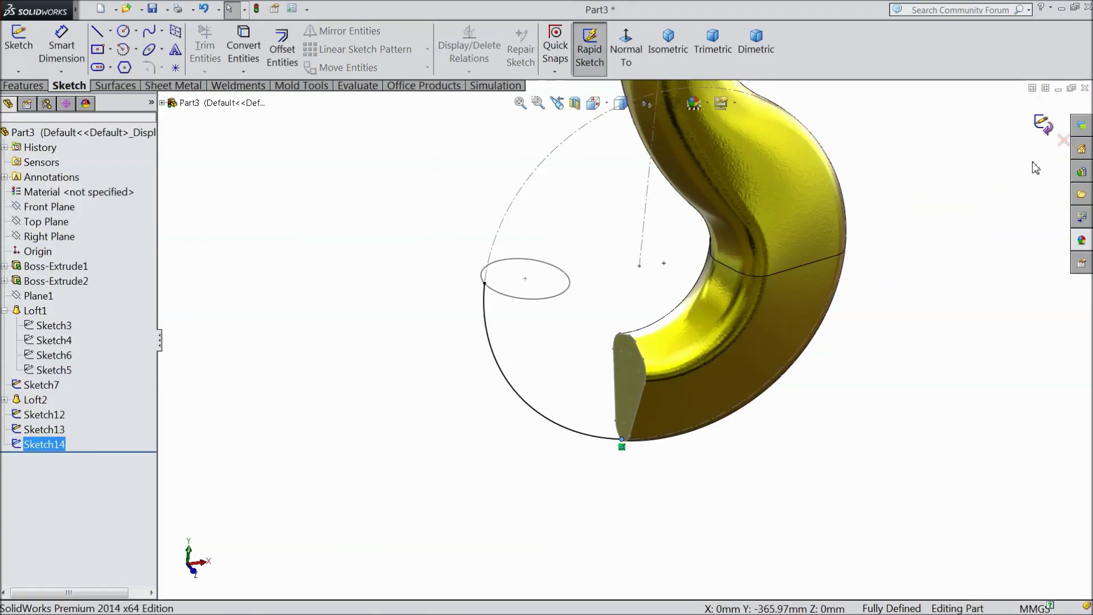
left_click(51, 207)
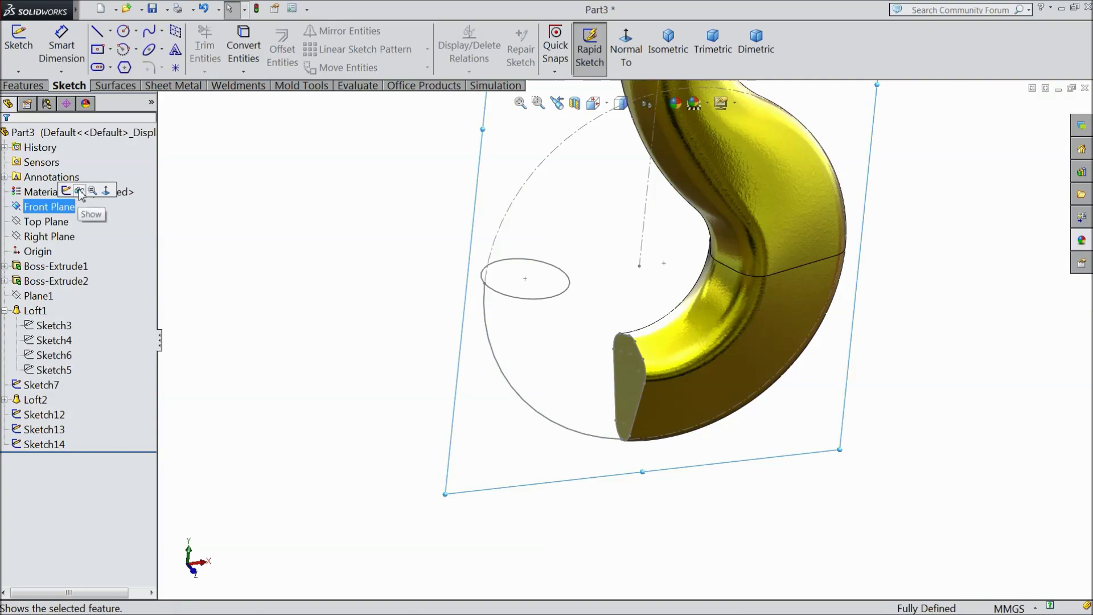
left_click(71, 195)
Draw a centrepoint arc from the circle's bottom to the horizontal line's end, viewed flat-on.
left_click(626, 56)
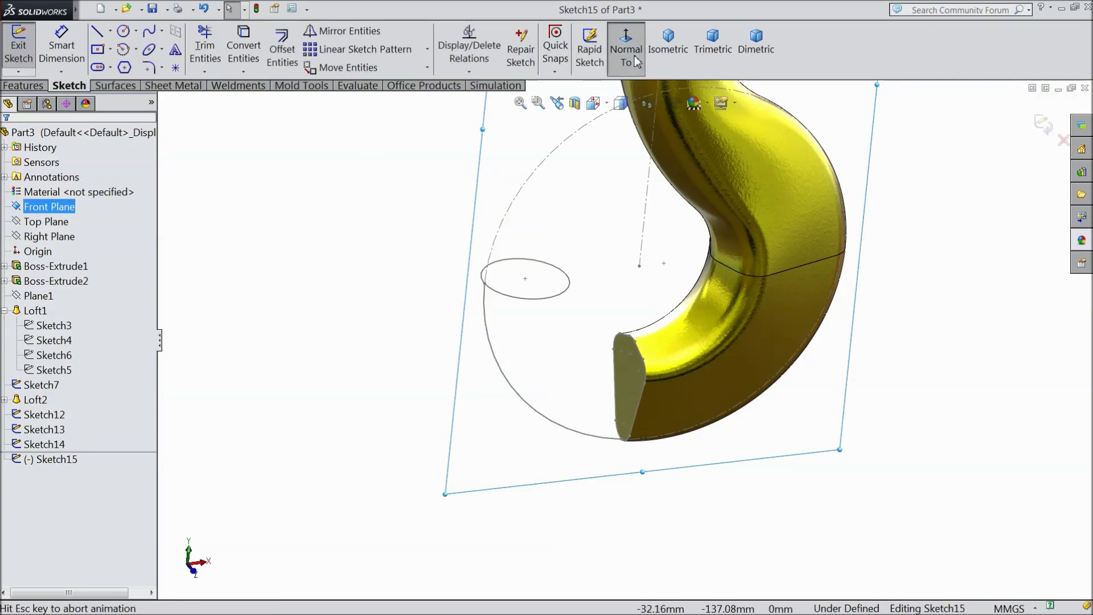
scroll(605, 524, "down", 3)
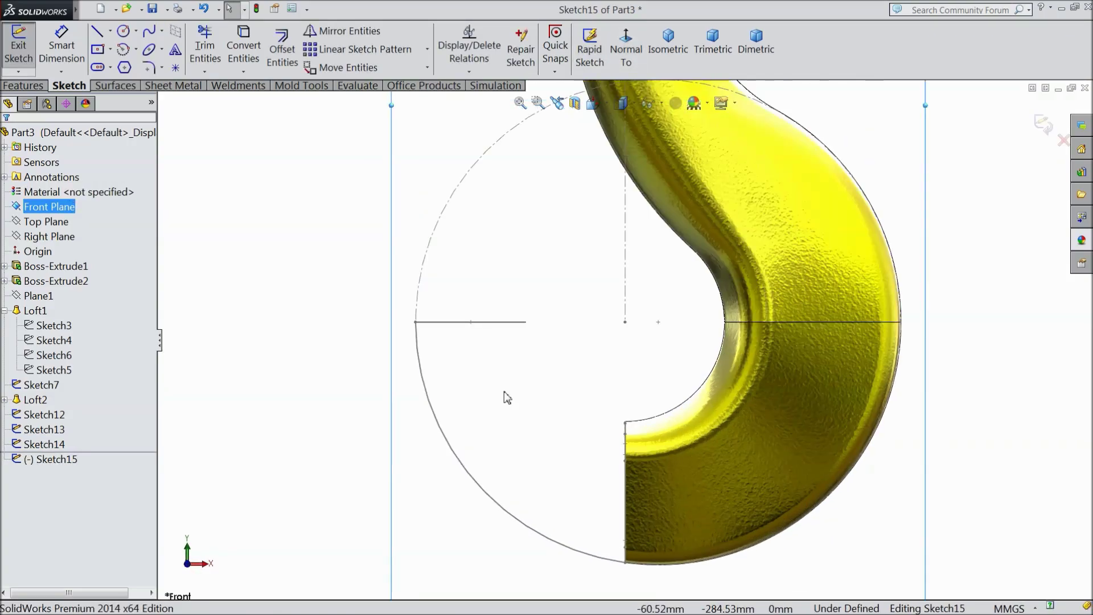
left_click(130, 51)
scroll(627, 359, "down", 3)
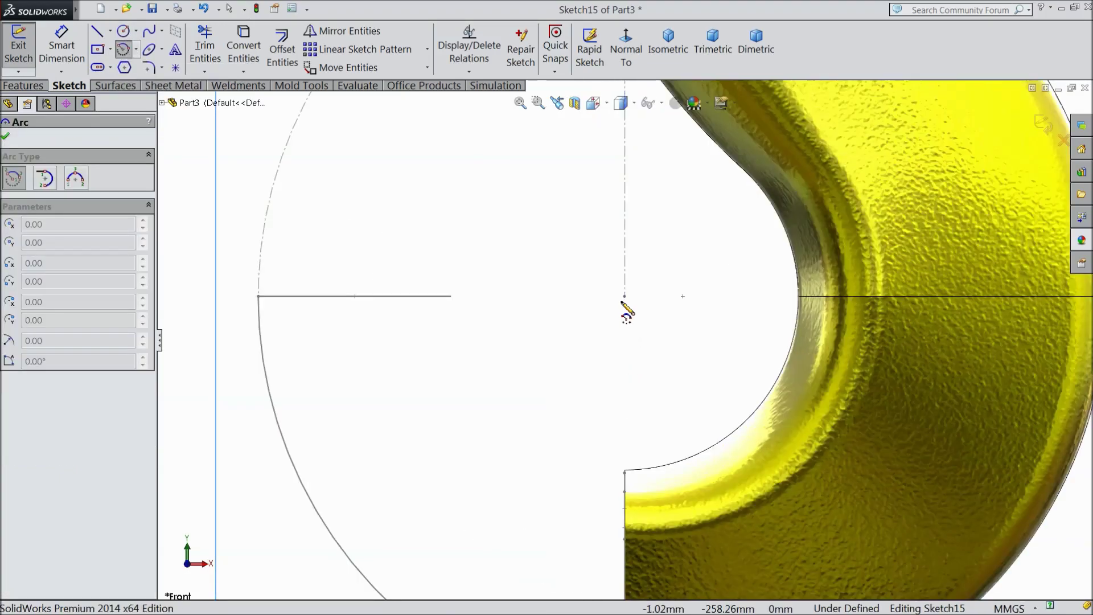
left_click(625, 296)
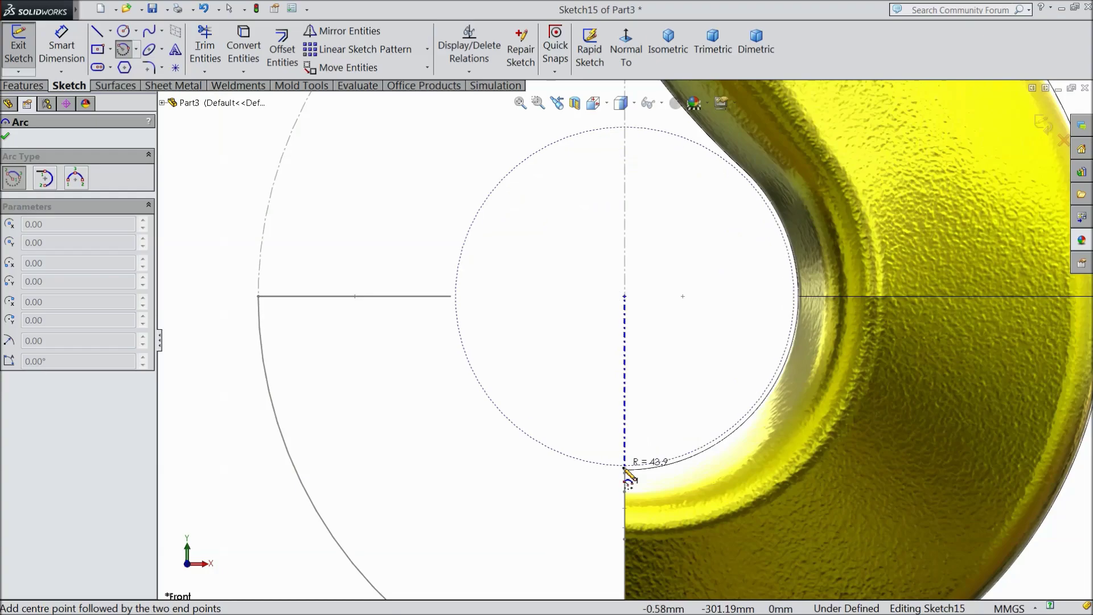
scroll(624, 471, "down", 3)
scroll(630, 429, "down", 2)
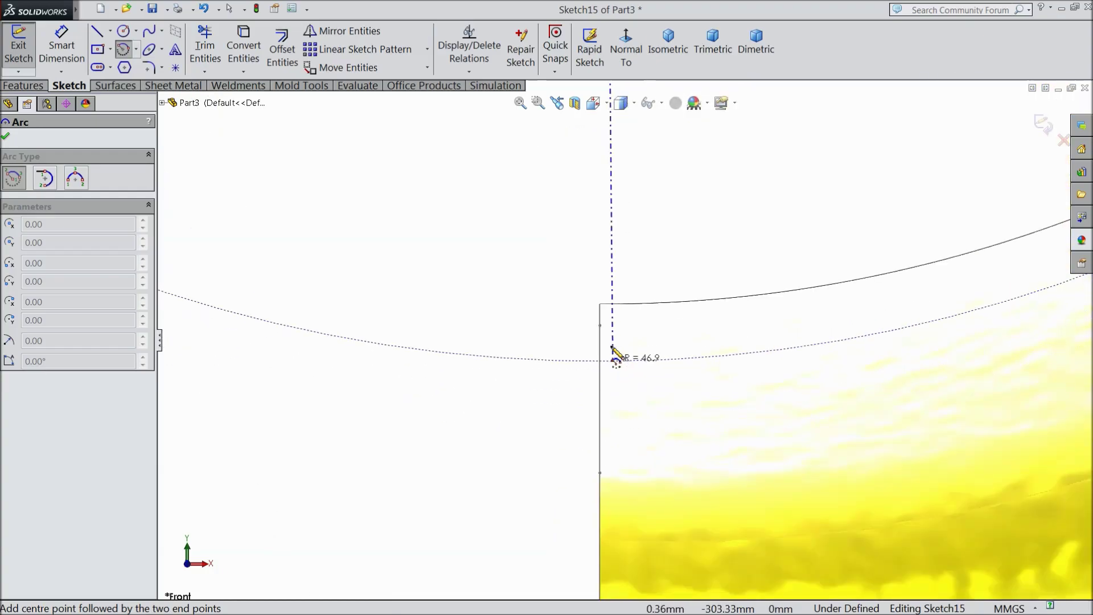
left_click(599, 305)
scroll(503, 320, "up", 2)
scroll(504, 303, "up", 2)
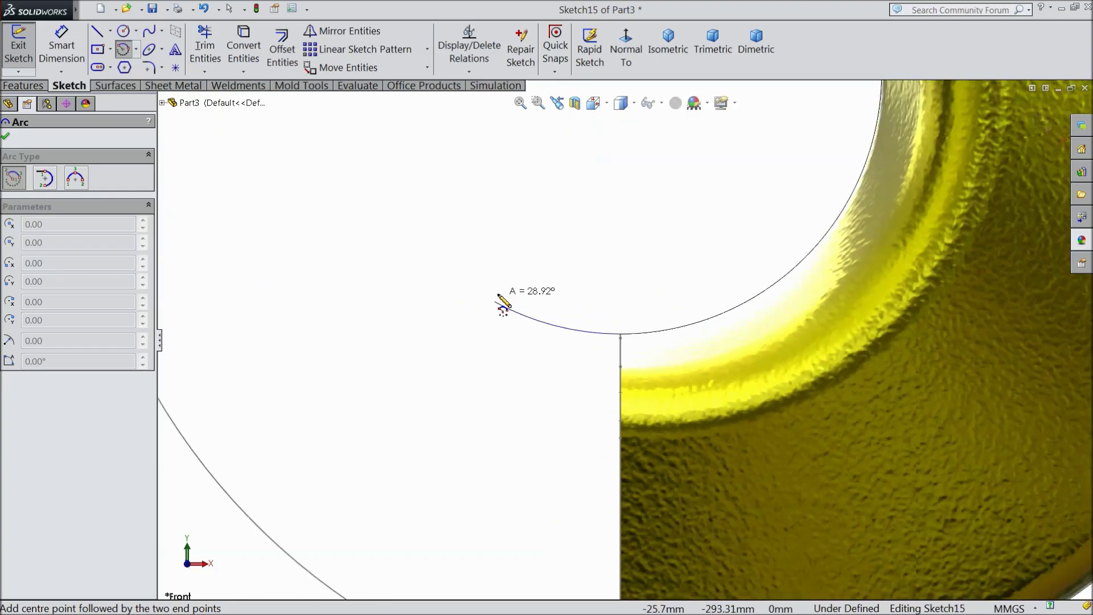
scroll(486, 276, "up", 2)
scroll(541, 279, "down", 1)
scroll(540, 279, "down", 2)
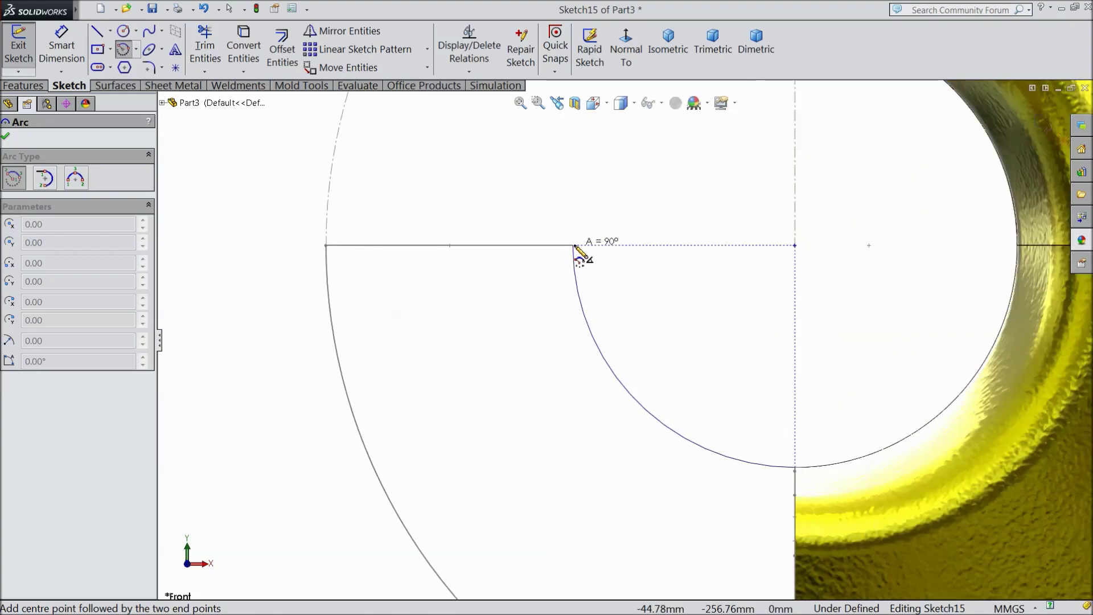
scroll(575, 251, "down", 2)
scroll(578, 256, "down", 1)
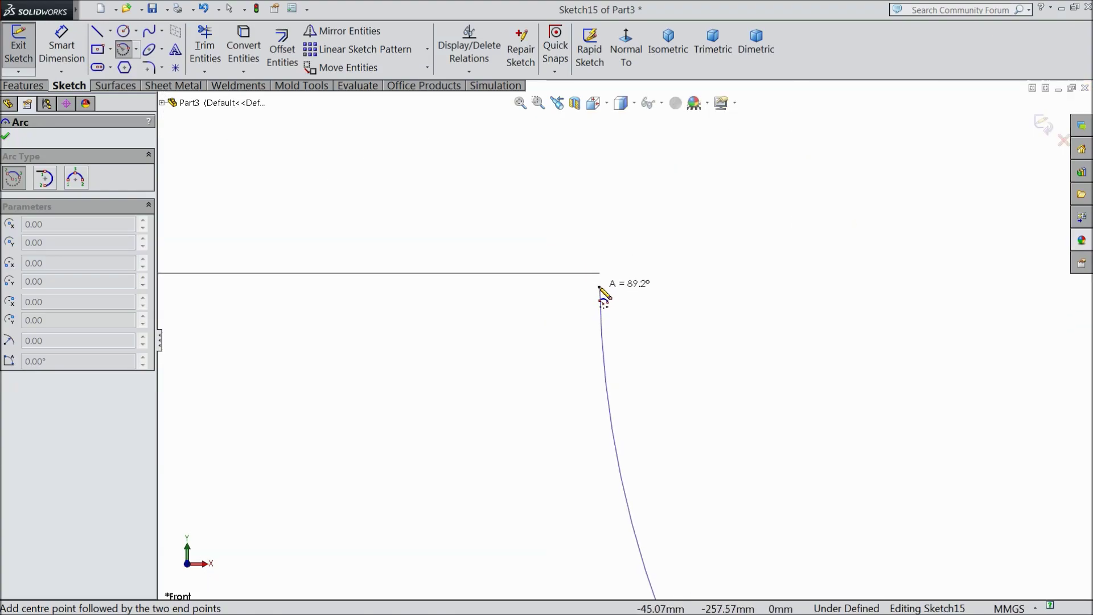
left_click(600, 273)
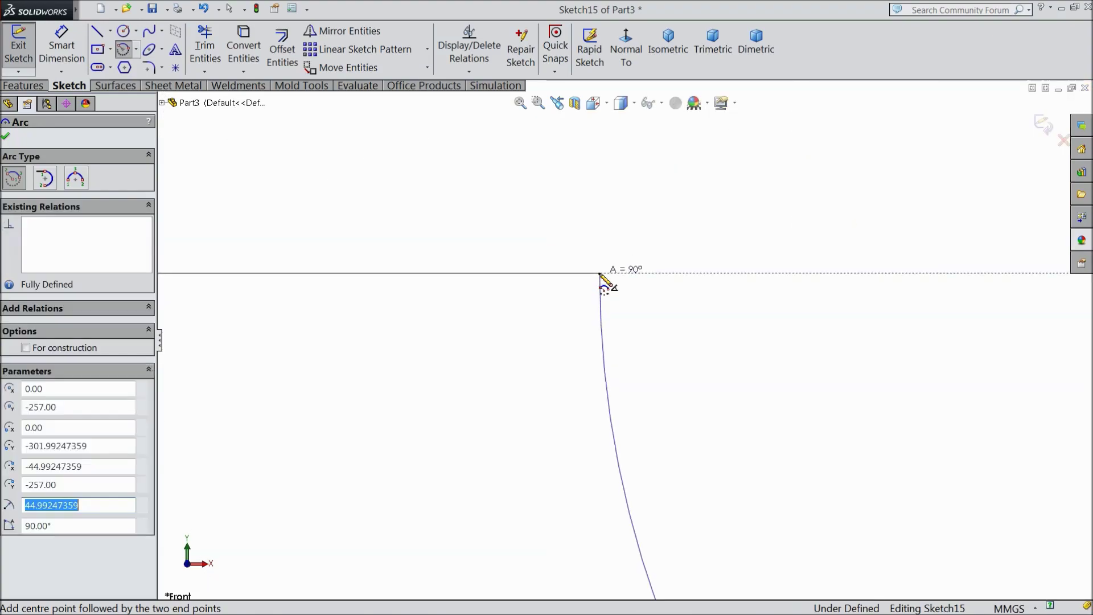
Make the new arc's endpoint coincident with the earlier Sketch13 arc.
right_click(617, 206)
left_click(649, 142)
middle_click_drag(615, 245, 594, 285)
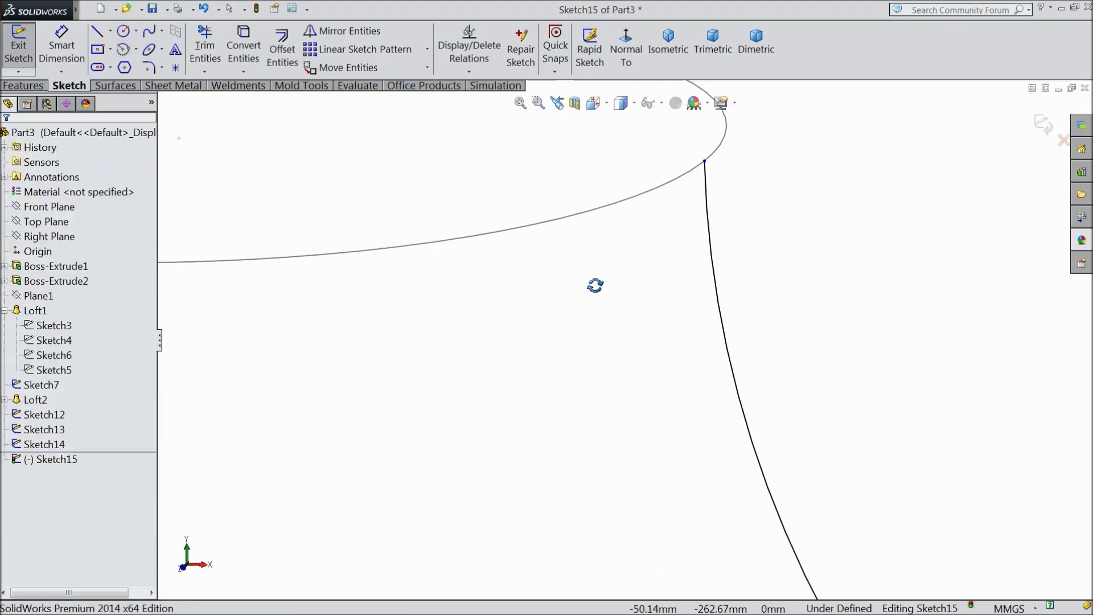
mouse_move(695, 193)
middle_mouse_down()
mouse_move(716, 186)
mouse_move(585, 336)
middle_mouse_up()
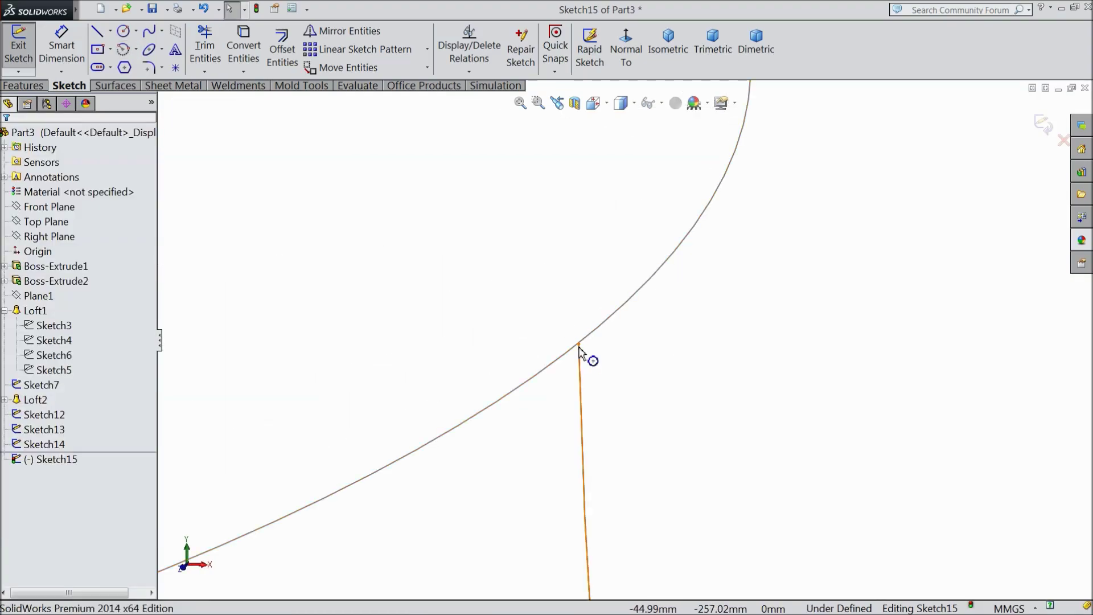
left_click(579, 345)
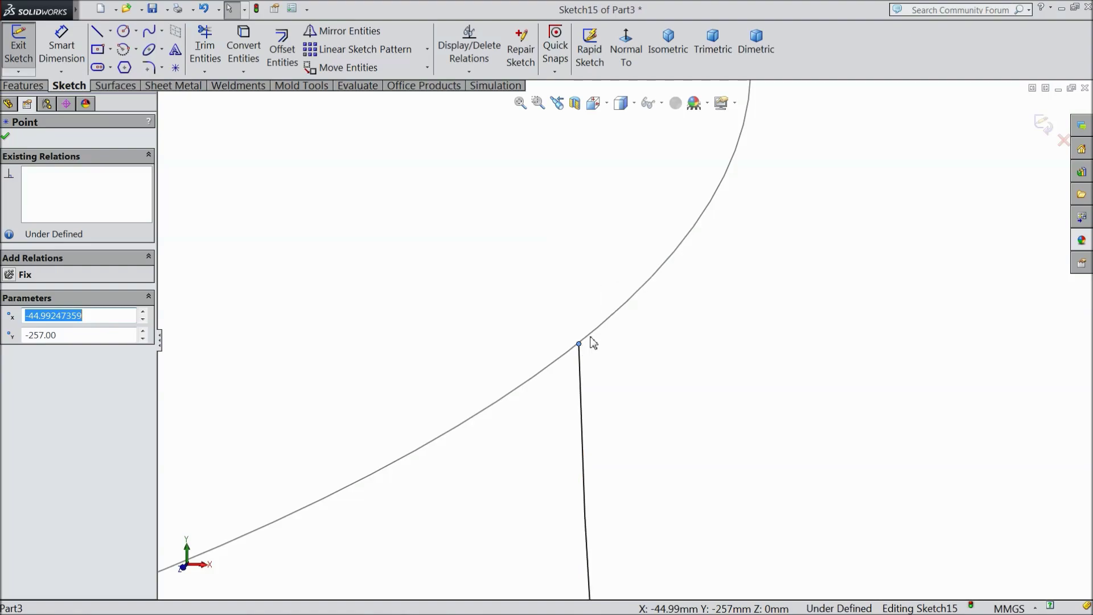
left_click(592, 336, "ctrl")
left_click(636, 285)
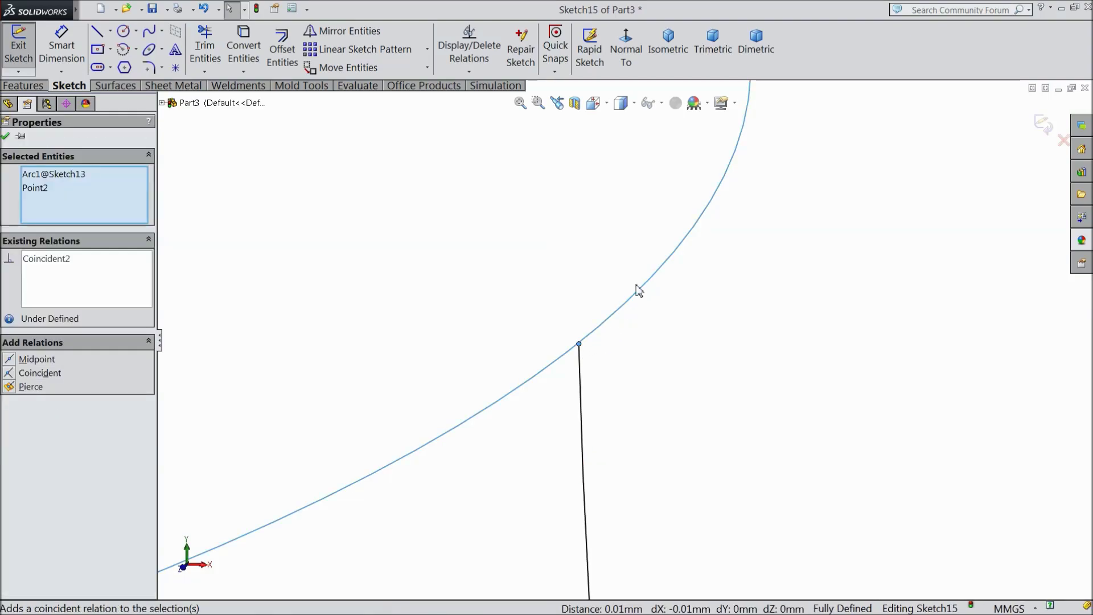
scroll(595, 342, "up", 3)
scroll(595, 342, "up", 2)
scroll(595, 341, "up", 2)
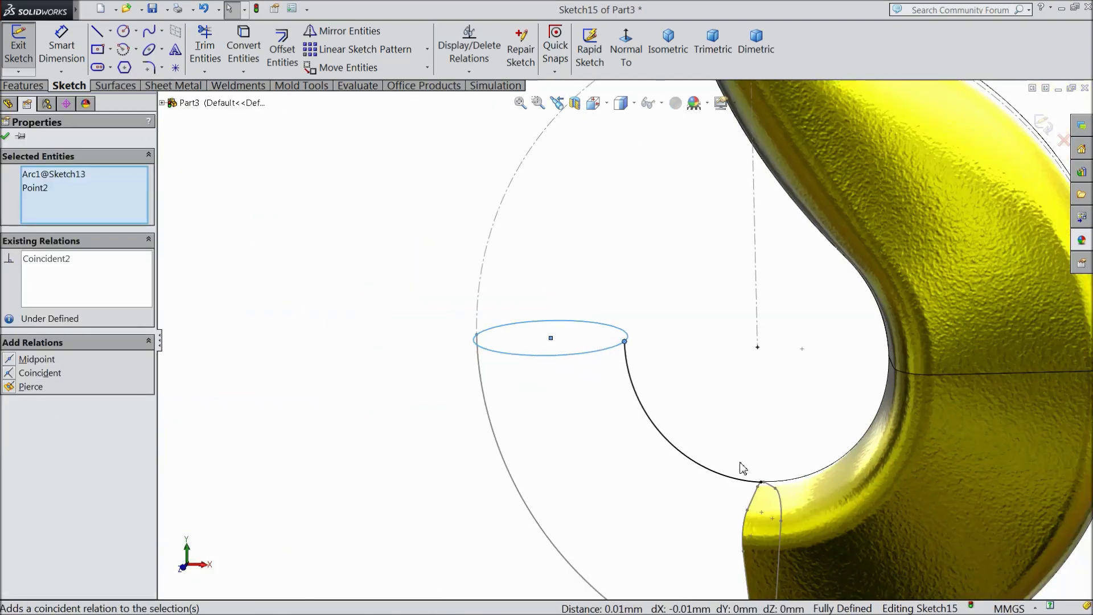
scroll(743, 467, "down", 3)
scroll(751, 459, "down", 3)
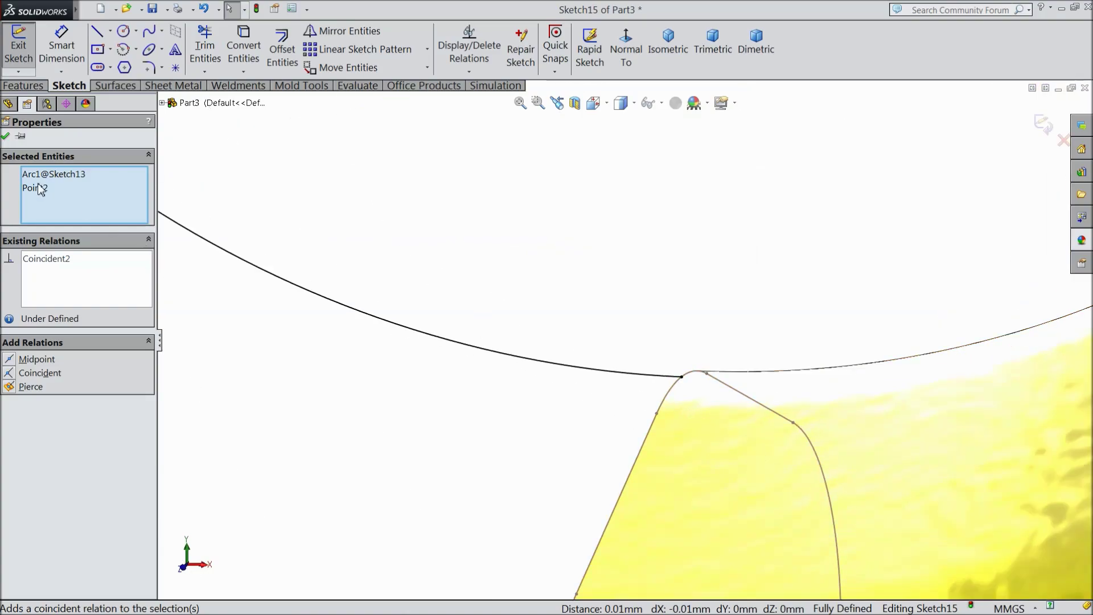
left_click(6, 136)
Select the curves' junction point and exit the fully defined Sketch15.
left_click(681, 377)
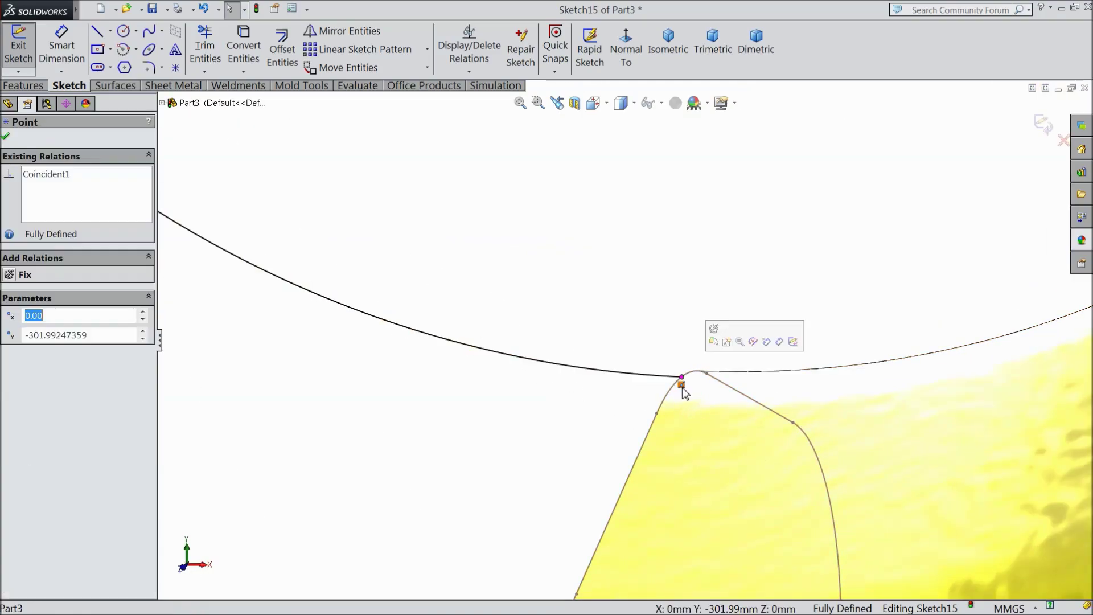
scroll(658, 395, "up", 3)
scroll(682, 329, "up", 3)
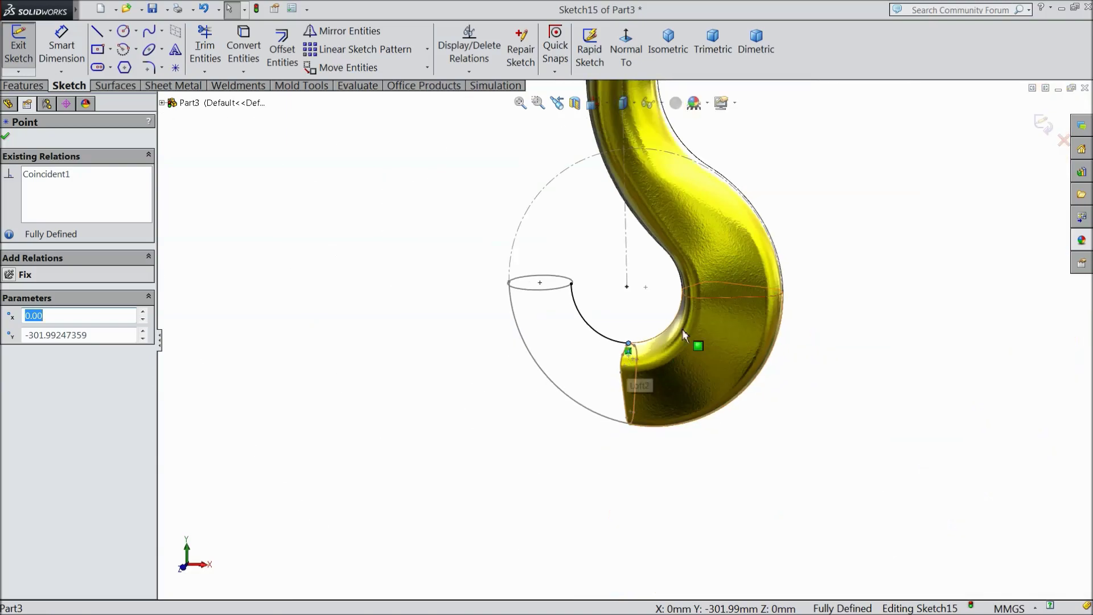
left_click(1050, 131)
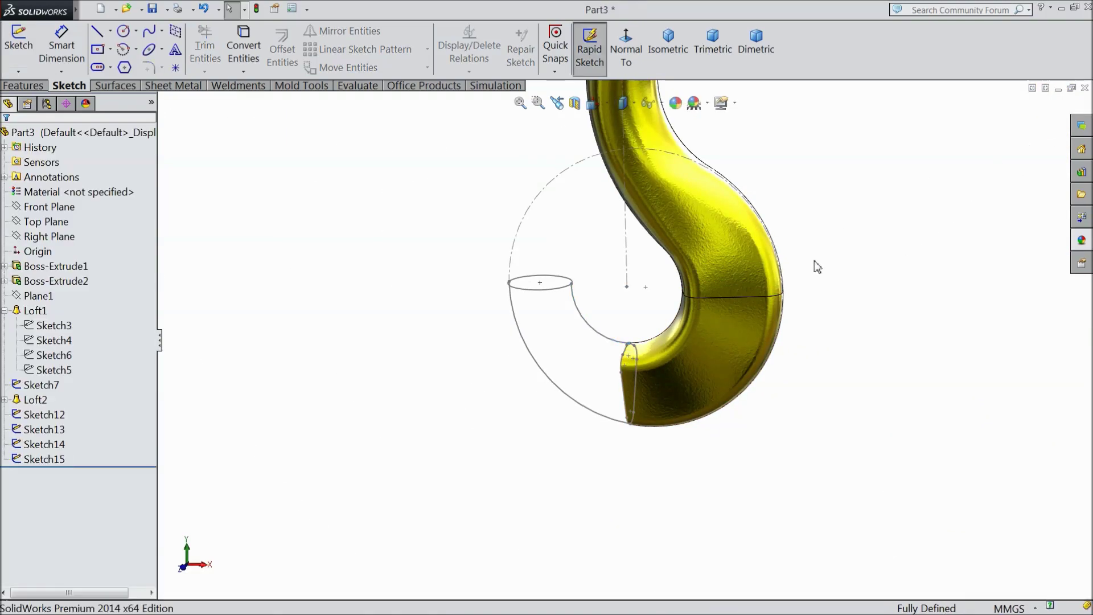
Start a loft from the Sketch12 cut-end profile to the Sketch13 ellipse.
mouse_move(817, 263)
middle_mouse_down()
mouse_move(907, 270)
mouse_move(898, 325)
mouse_move(857, 378)
middle_mouse_up()
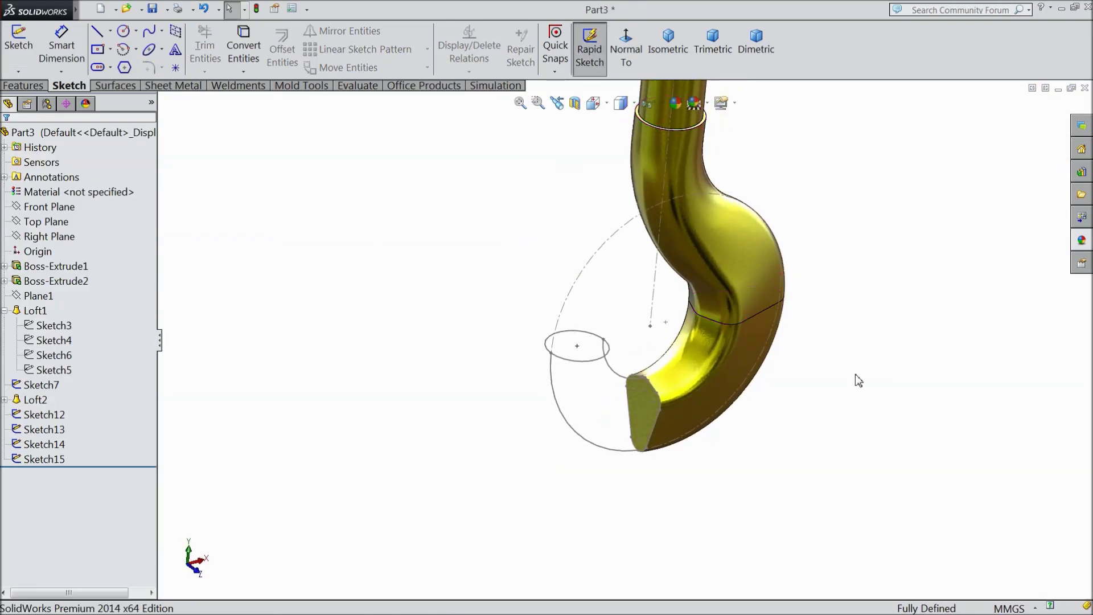
scroll(657, 390, "down", 3)
scroll(590, 340, "down", 3)
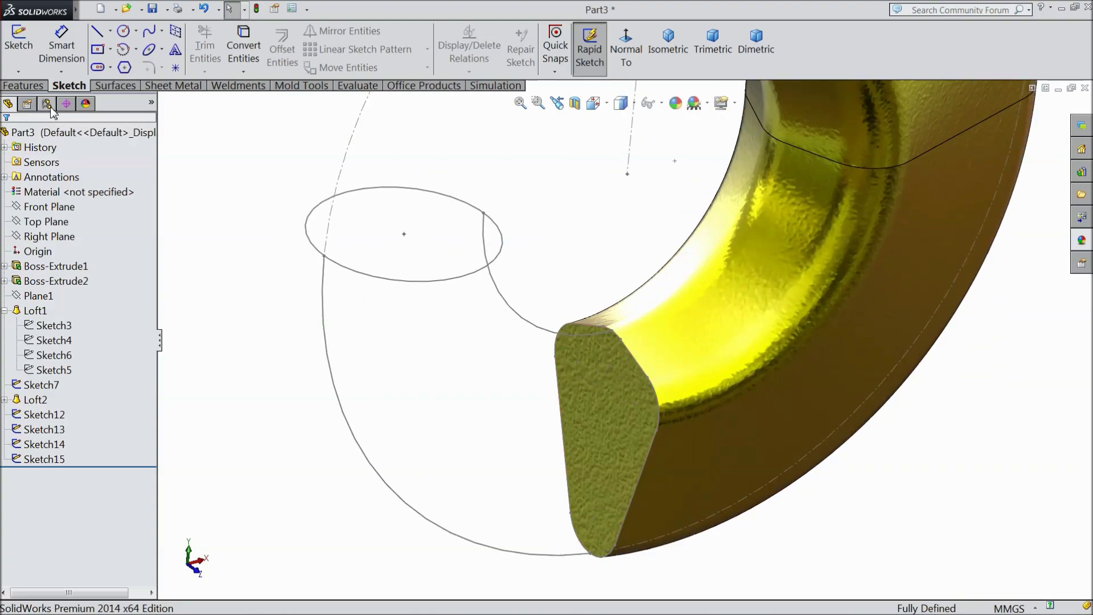
left_click(38, 86)
left_click(137, 32)
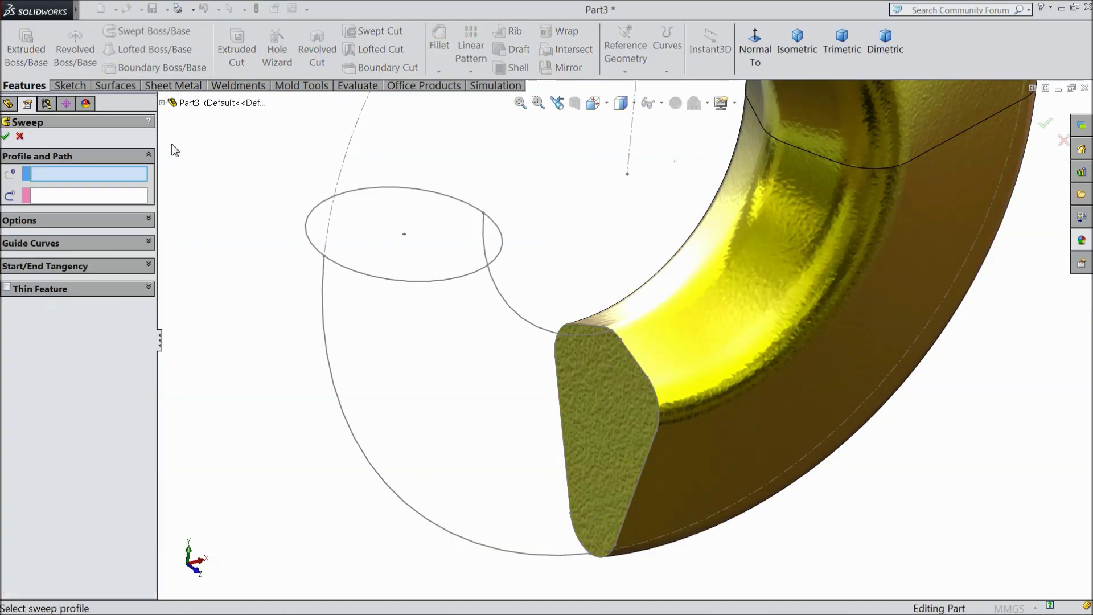
left_click(20, 137)
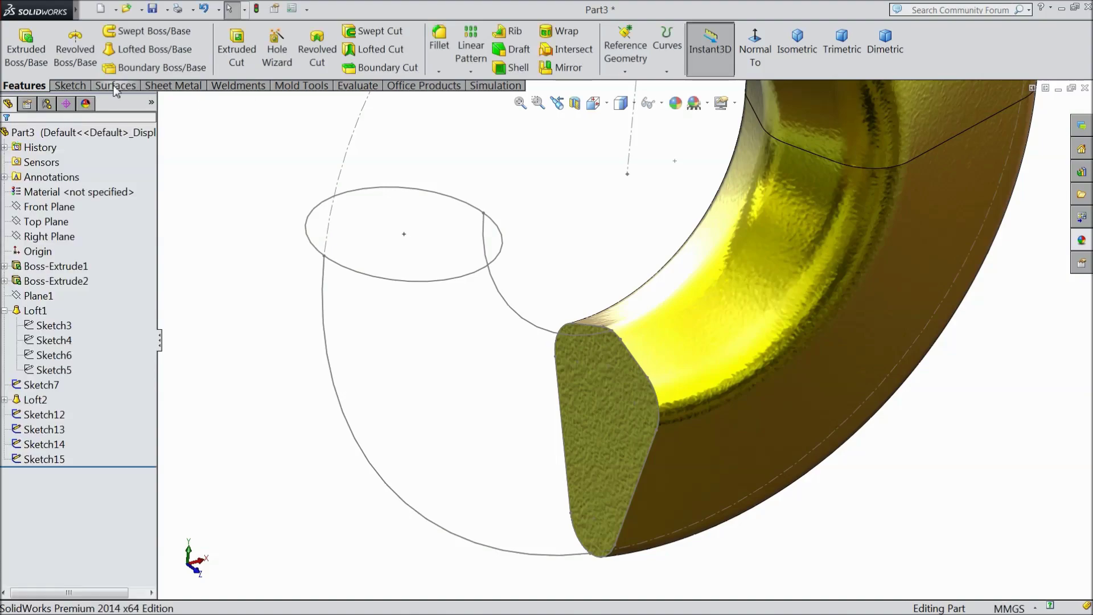
left_click(145, 46)
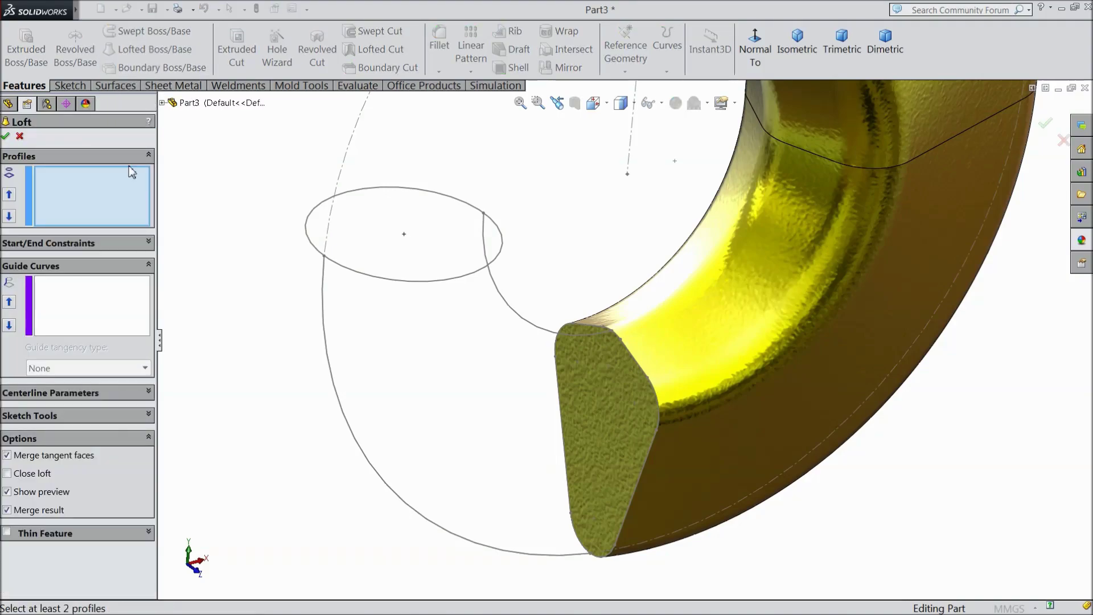
left_click(622, 340)
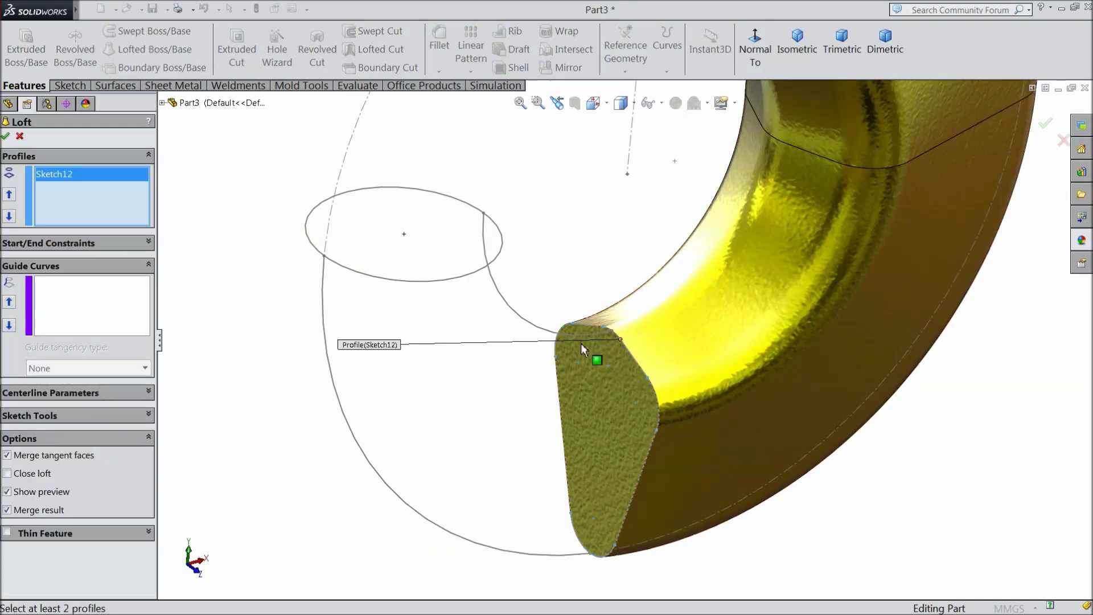
left_click(496, 228)
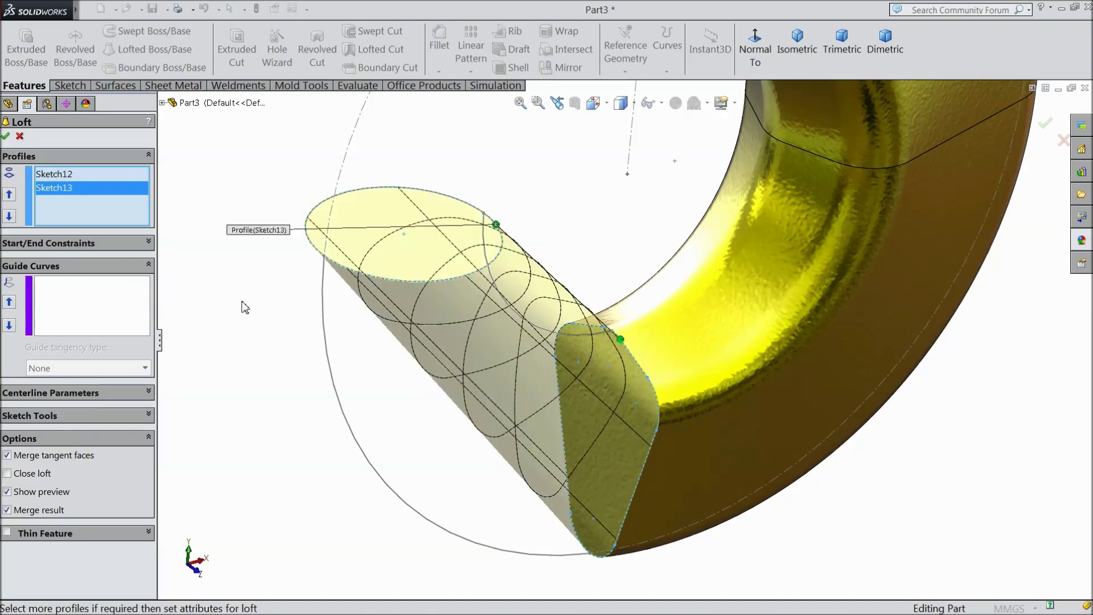
Guide the loft with the outer arc open loop and Sketch15, creating Loft3.
left_click(103, 306)
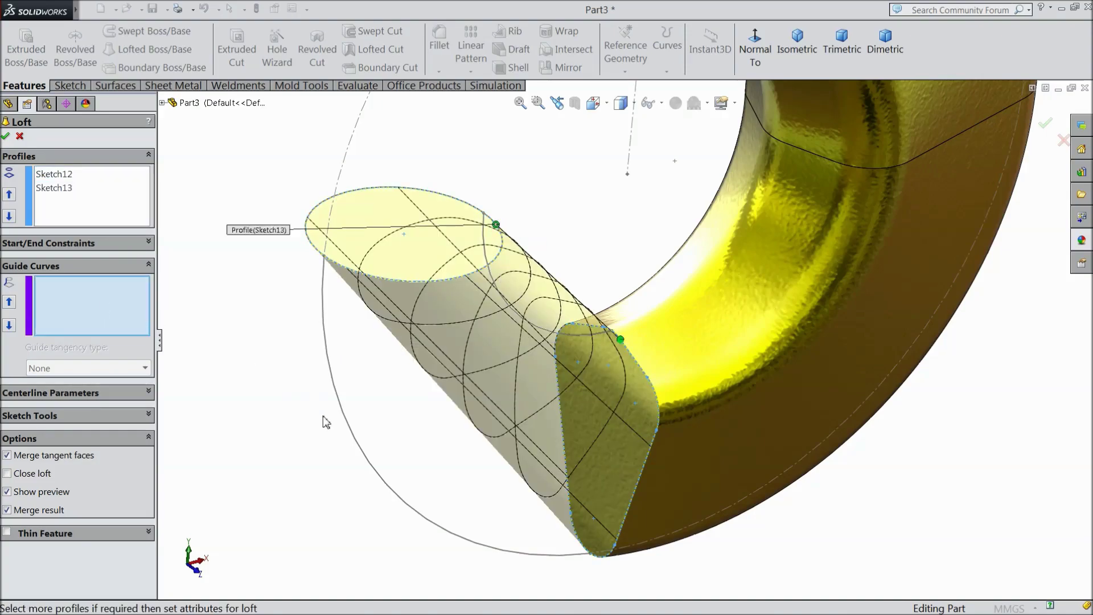
left_click(353, 443)
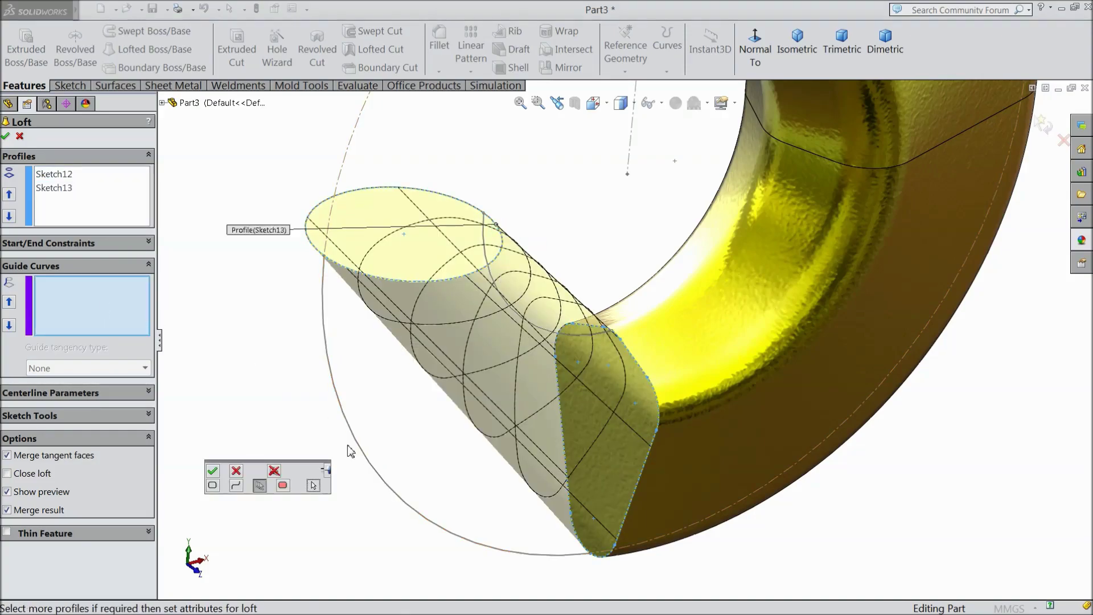
left_click(237, 485)
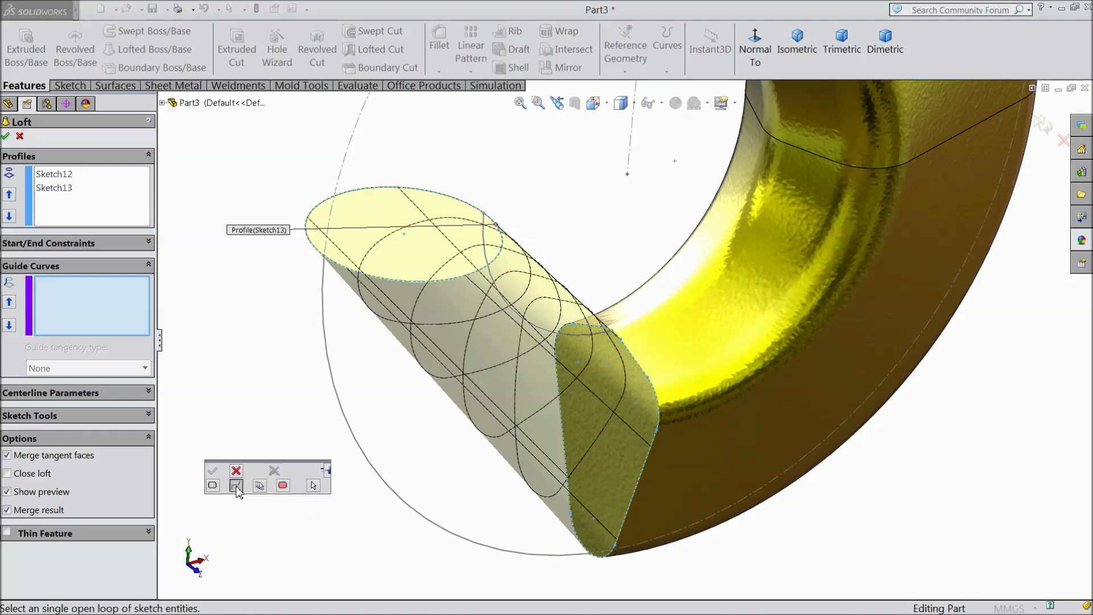
left_click(345, 419)
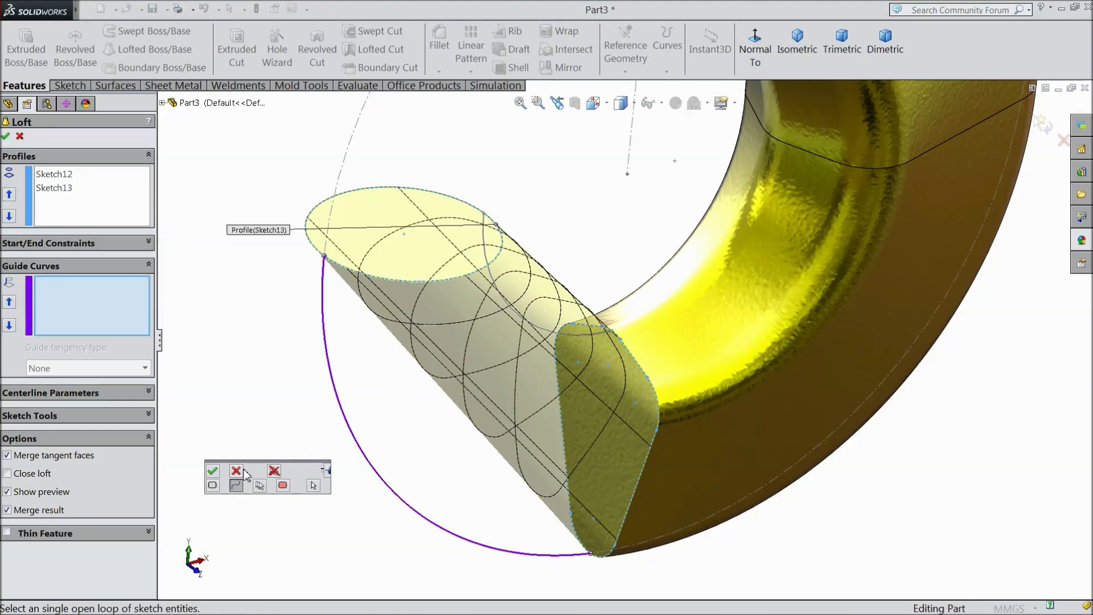
left_click(212, 472)
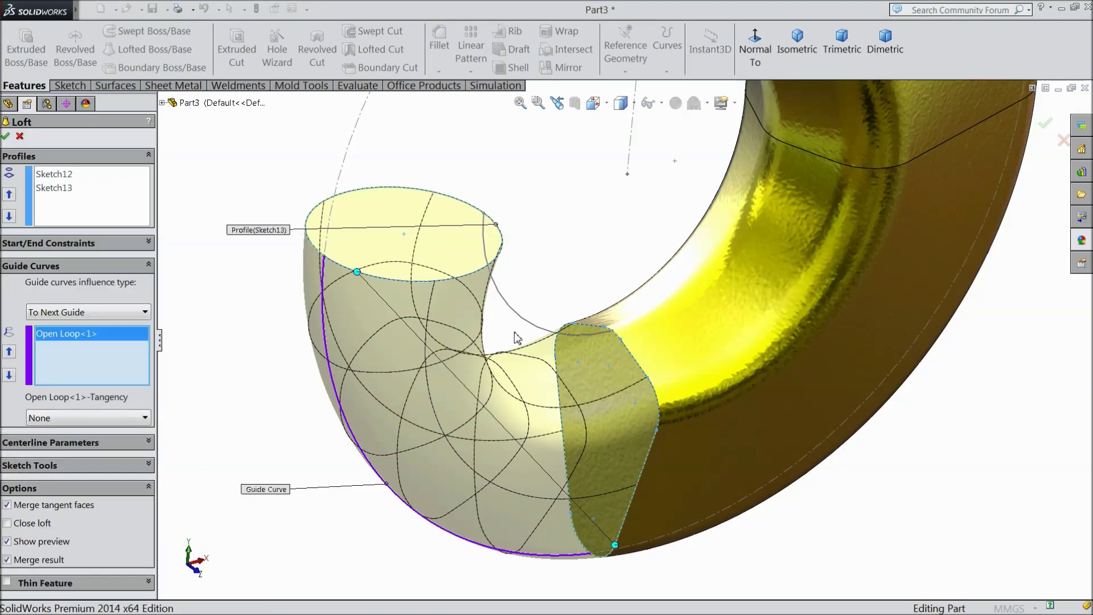
left_click(527, 327)
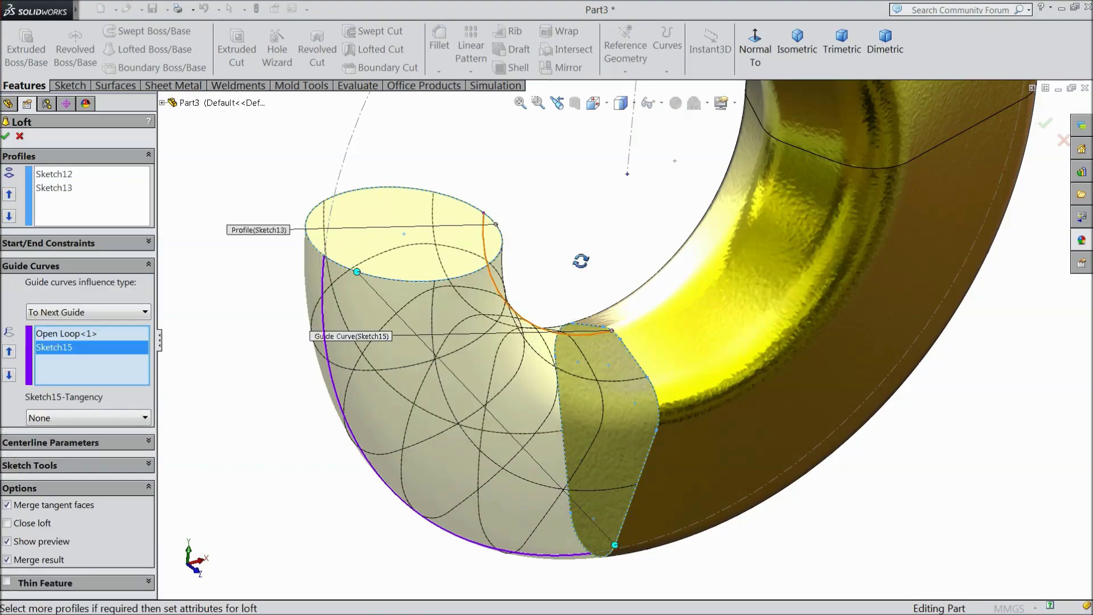
mouse_move(580, 261)
middle_mouse_down()
mouse_move(494, 266)
mouse_move(495, 288)
mouse_move(508, 288)
middle_mouse_up()
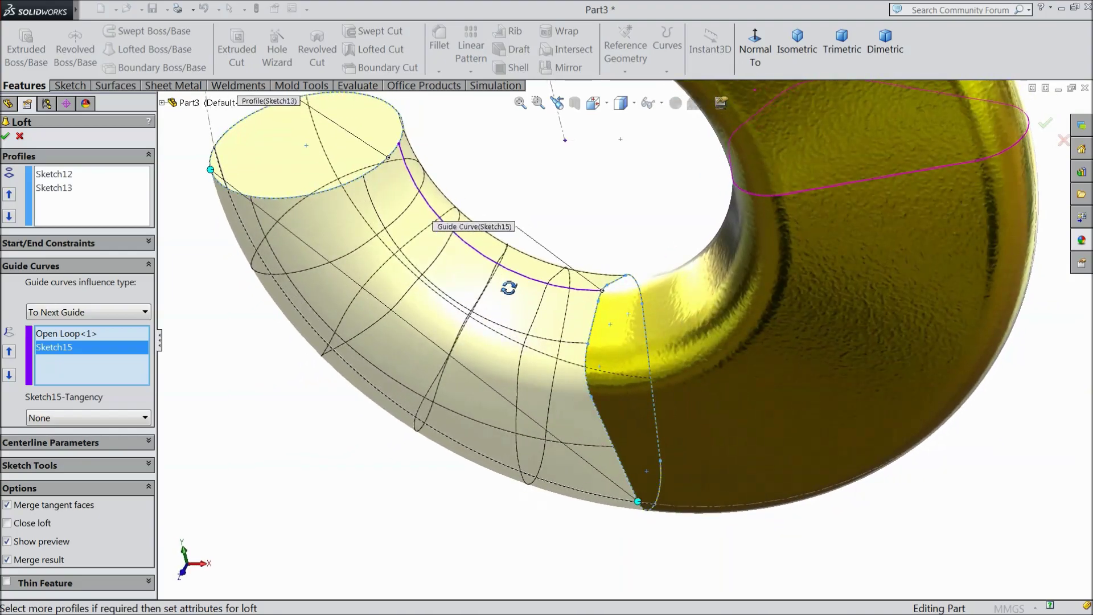
left_click(8, 138)
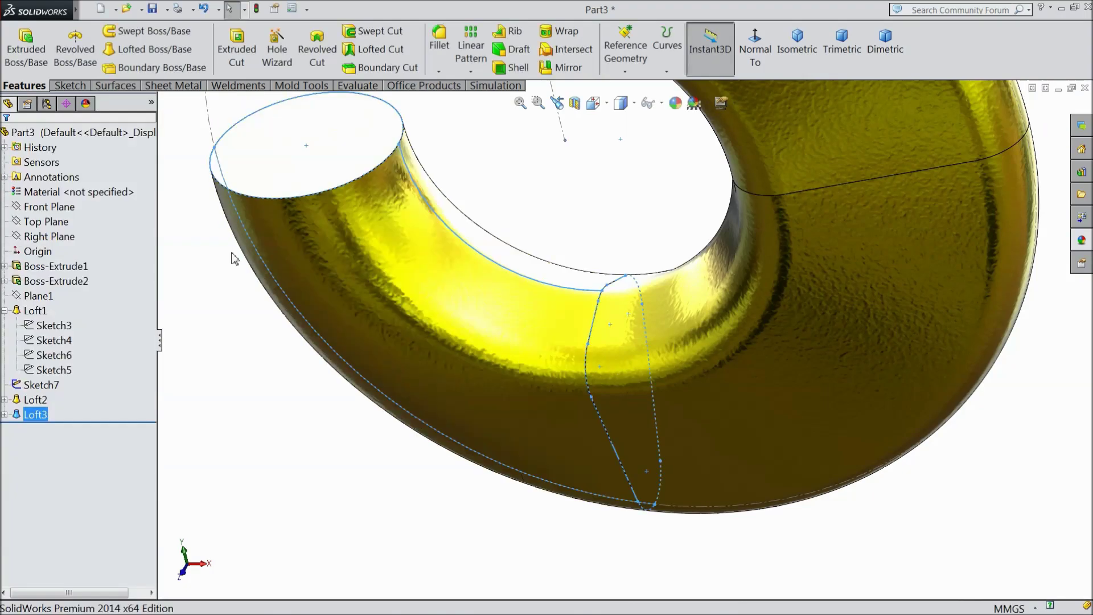
Select the hook tip's flat end face and begin an offset reference plane from it.
scroll(335, 398, "up", 2)
scroll(331, 393, "up", 2)
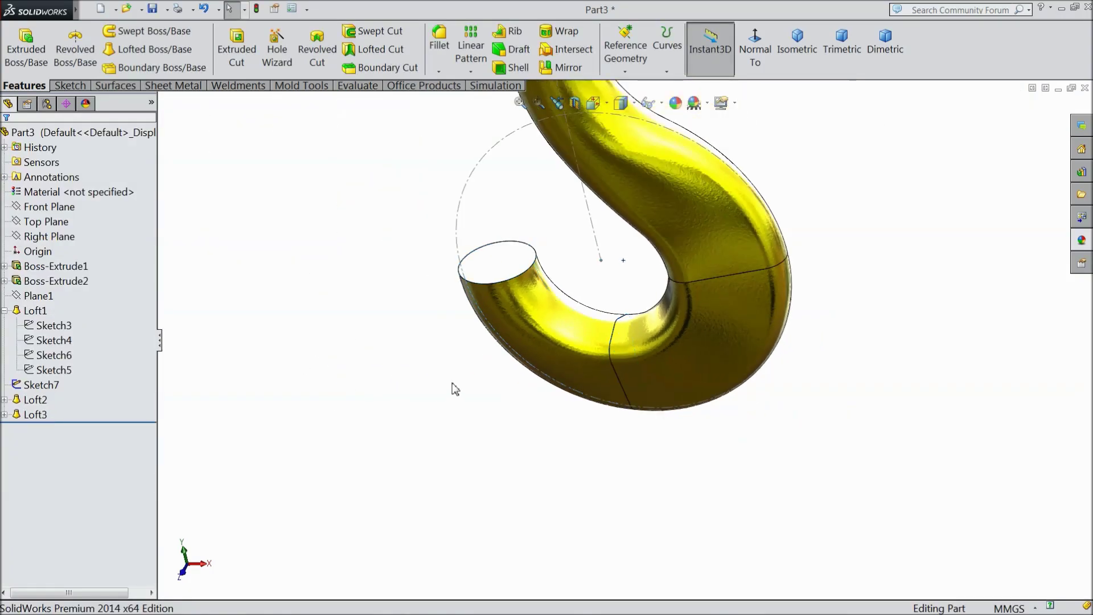
mouse_move(454, 385)
middle_mouse_down()
mouse_move(555, 279)
mouse_move(504, 376)
middle_mouse_up()
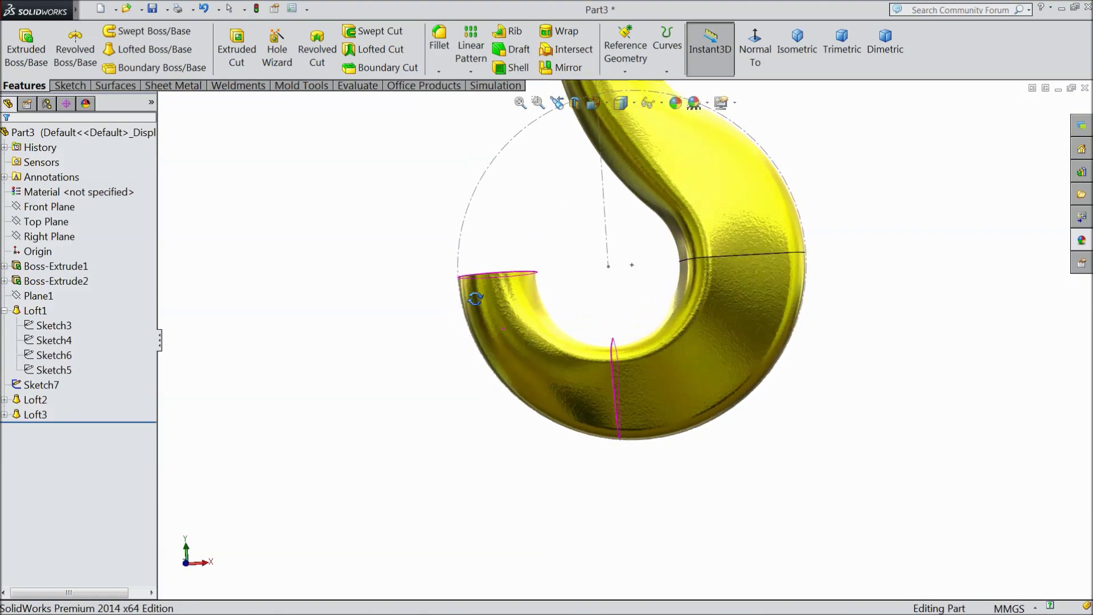
scroll(503, 375, "up", 2)
scroll(519, 275, "down", 2)
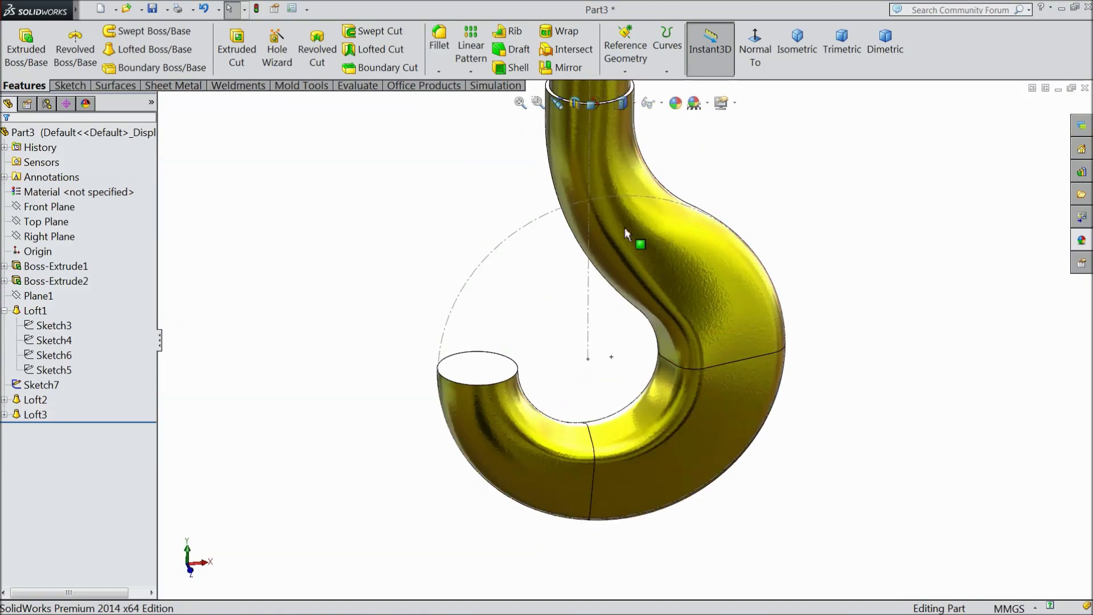
left_click(486, 379)
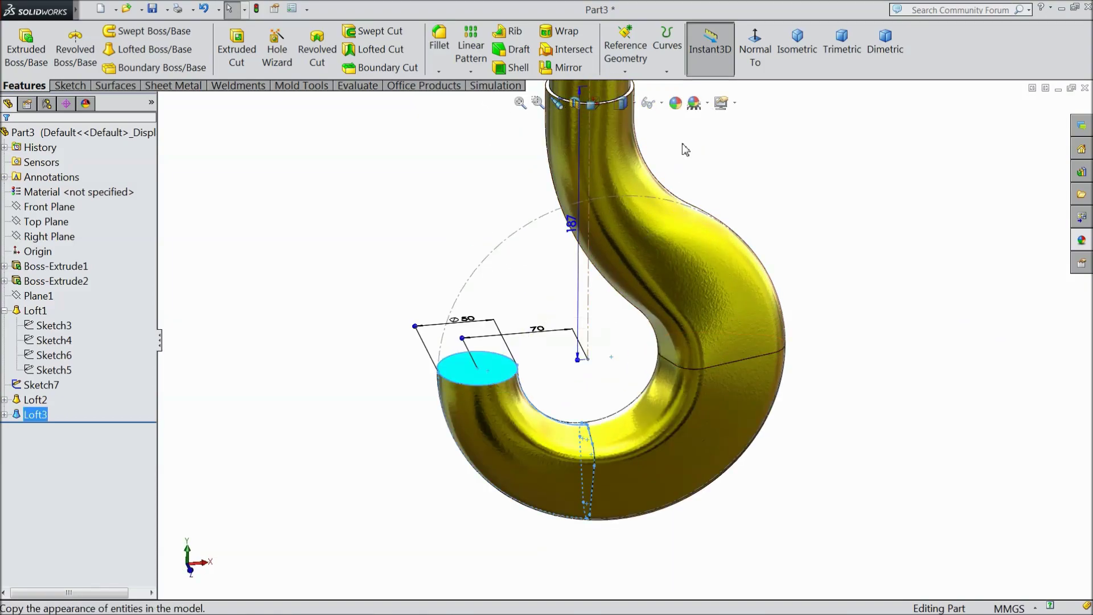
left_click(631, 67)
left_click(636, 87)
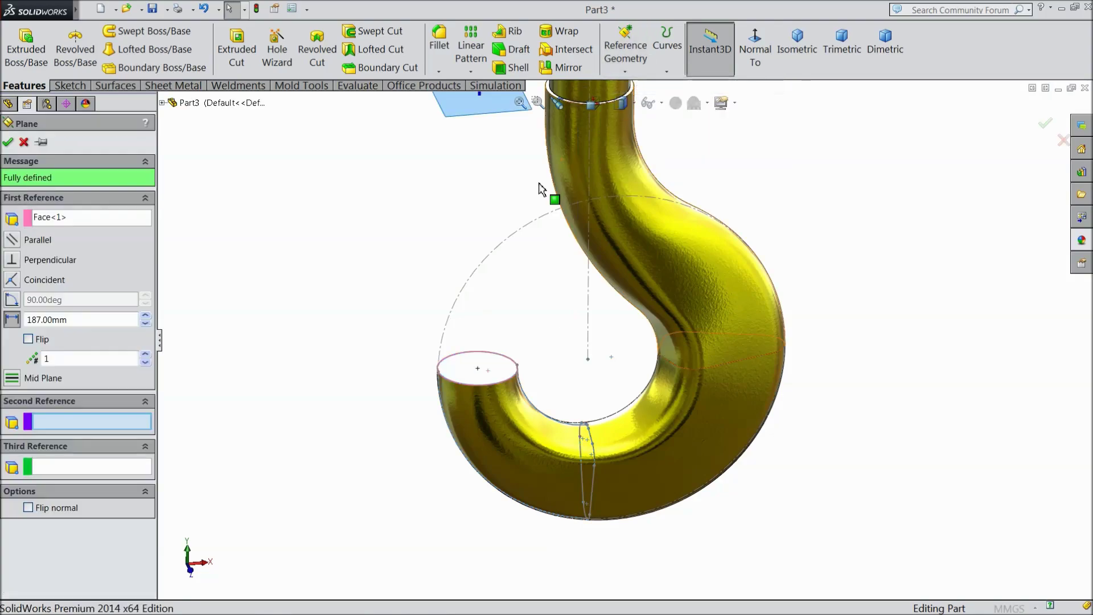
Set the offset to 65 mm to create Plane2, then start a sketch on the end face.
left_click(11, 318)
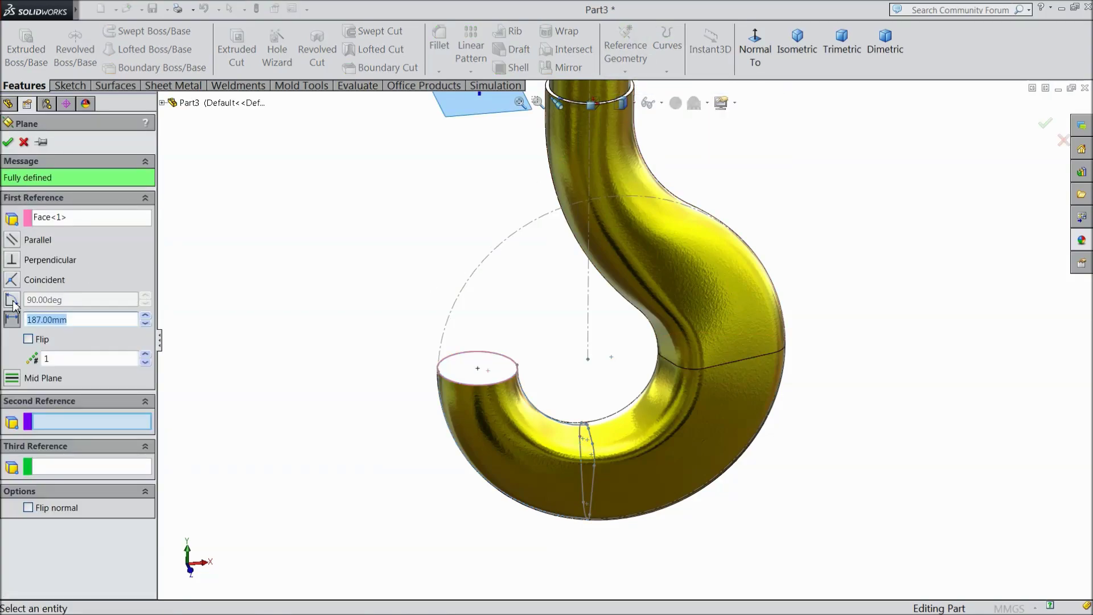
type("65")
key("Return")
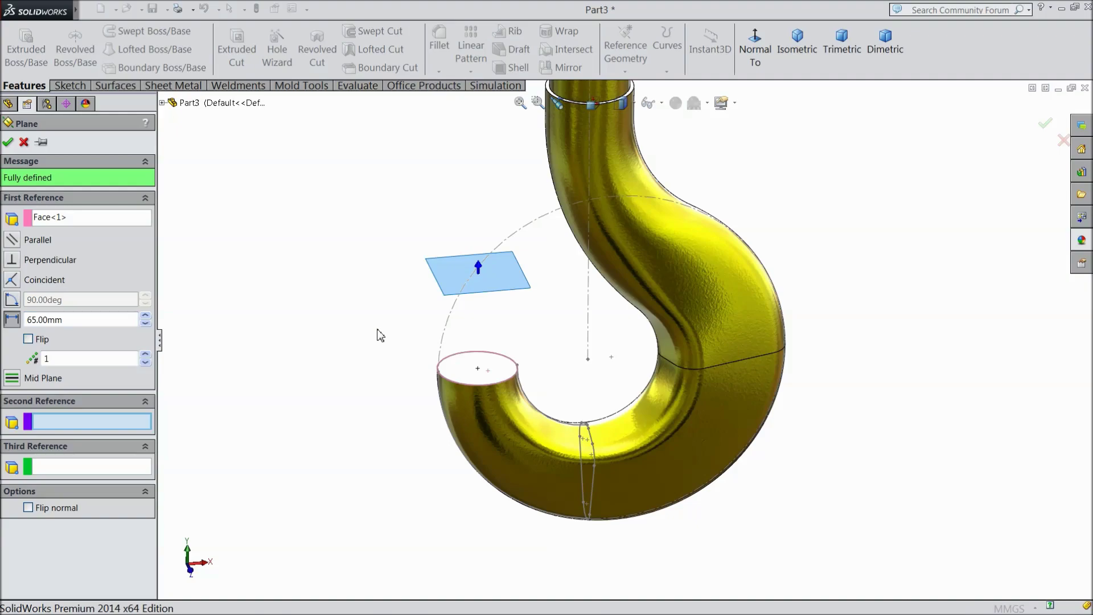
middle_click_drag(381, 335, 505, 330)
scroll(371, 296, "down", 3)
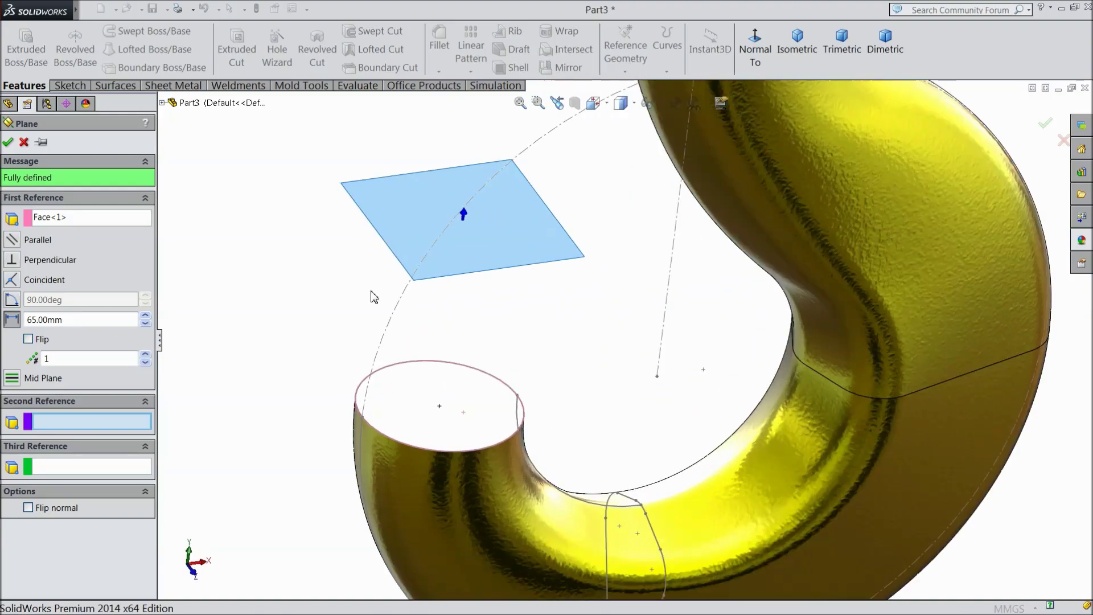
left_click(8, 143)
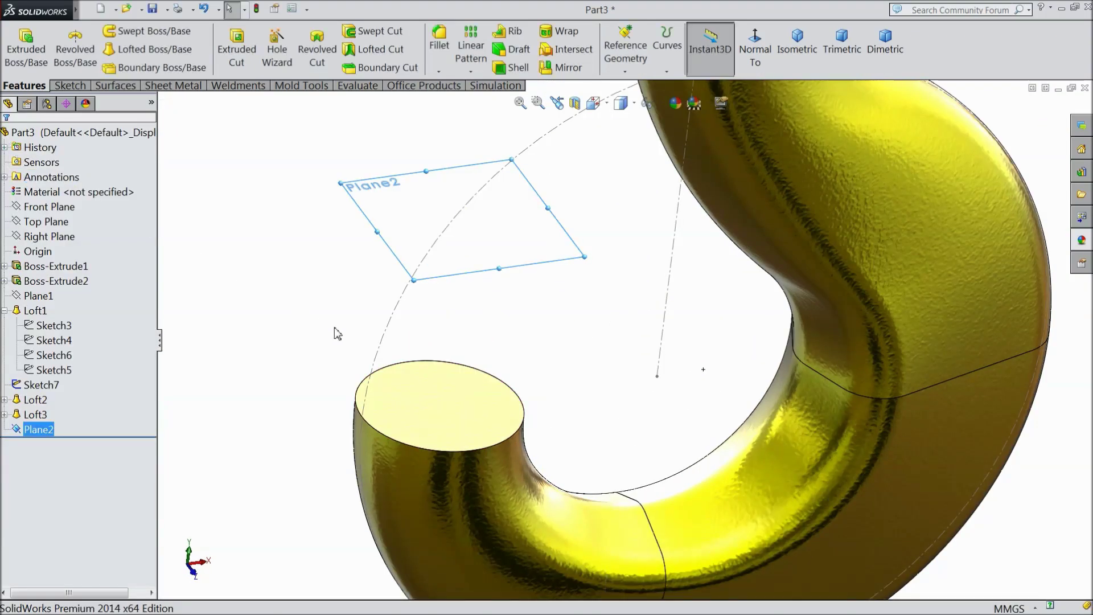
left_click(480, 437)
left_click(529, 402)
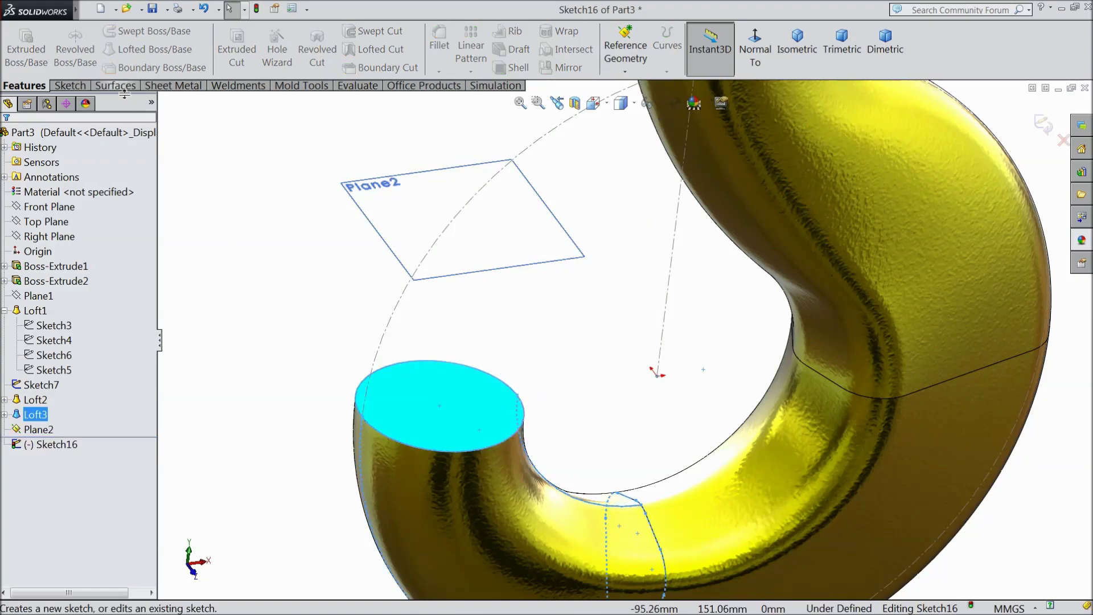
Convert the end face's circular edge into Sketch16 and close it.
left_click(68, 88)
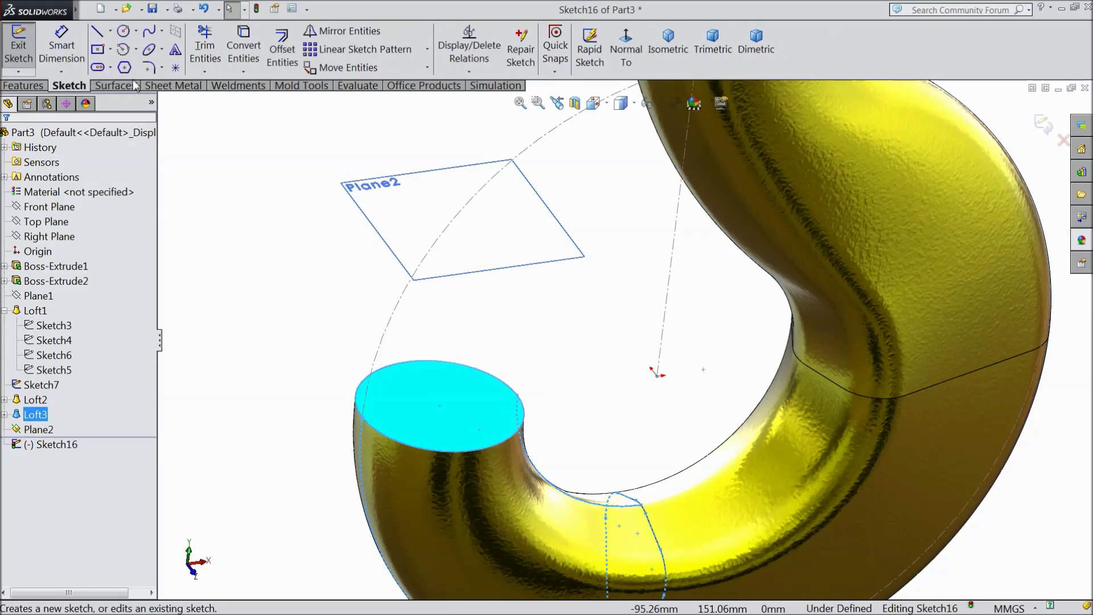
left_click(243, 48)
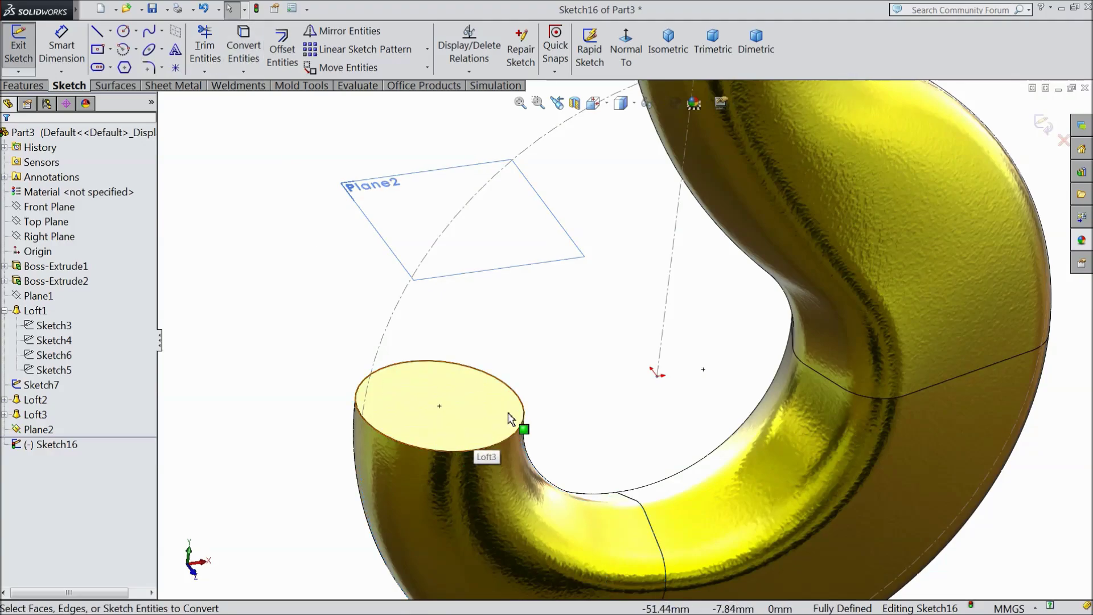
left_click(1045, 127)
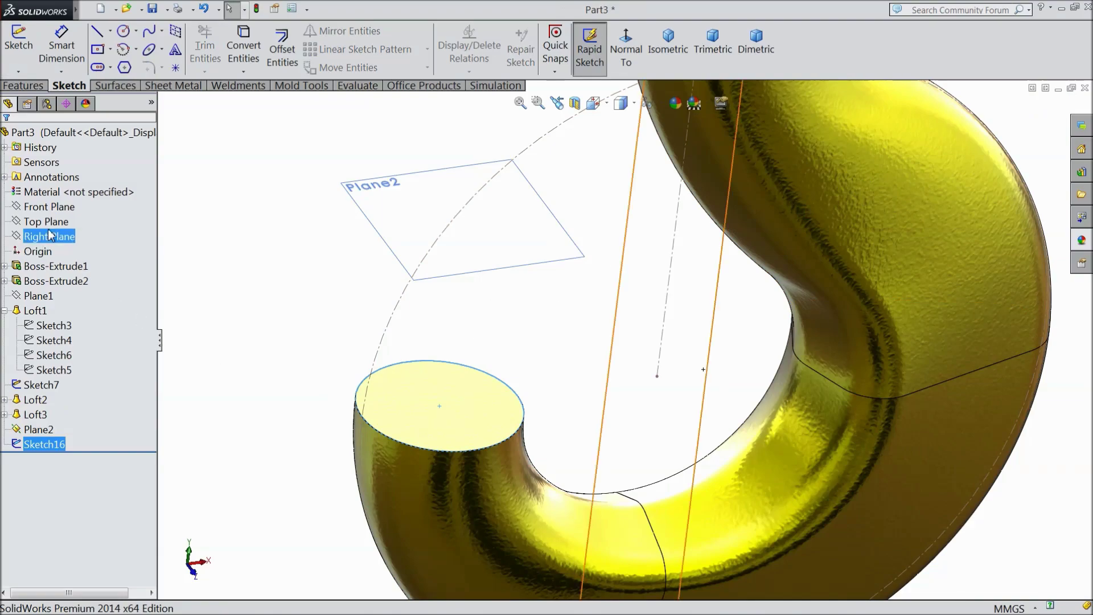
On the Front Plane, draw a 3-point arc from the cut end's outer corner to the short line.
left_click(53, 211)
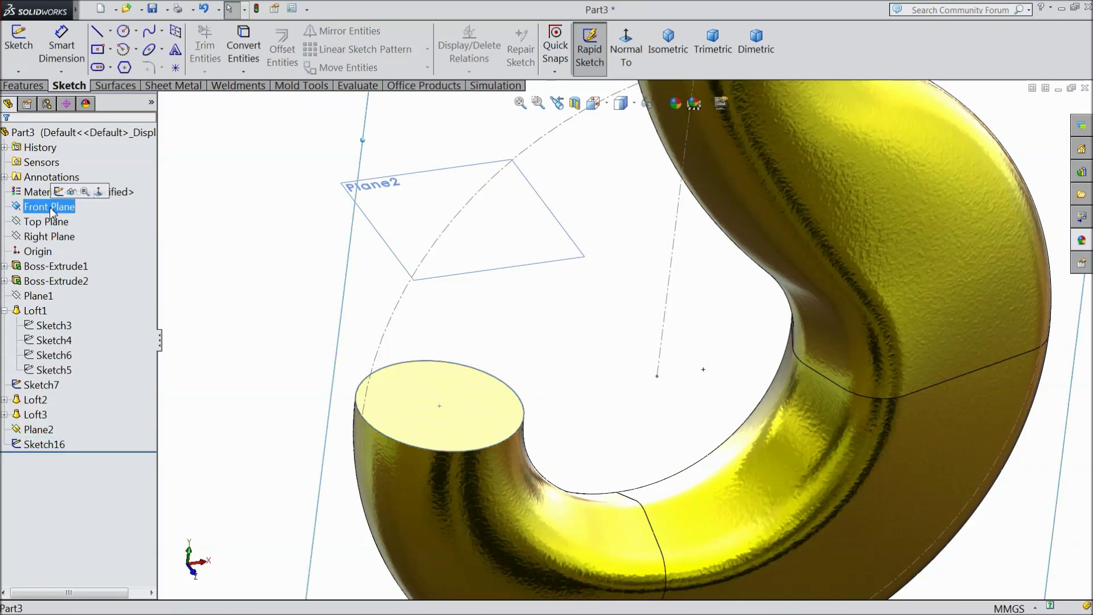
left_click(59, 191)
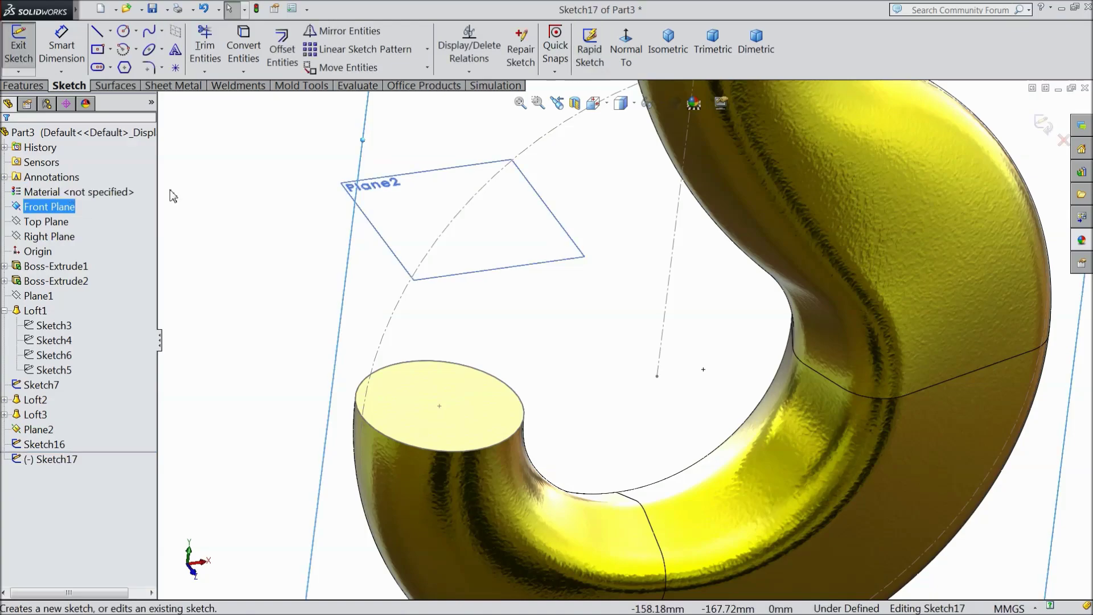
left_click(624, 69)
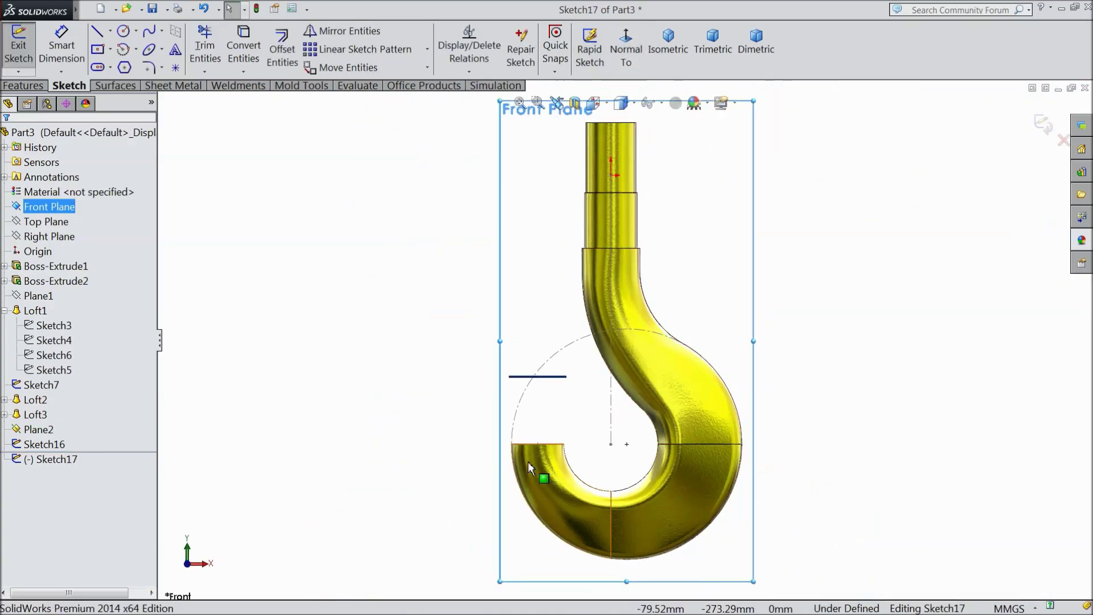
scroll(527, 461, "down", 3)
left_click(136, 50)
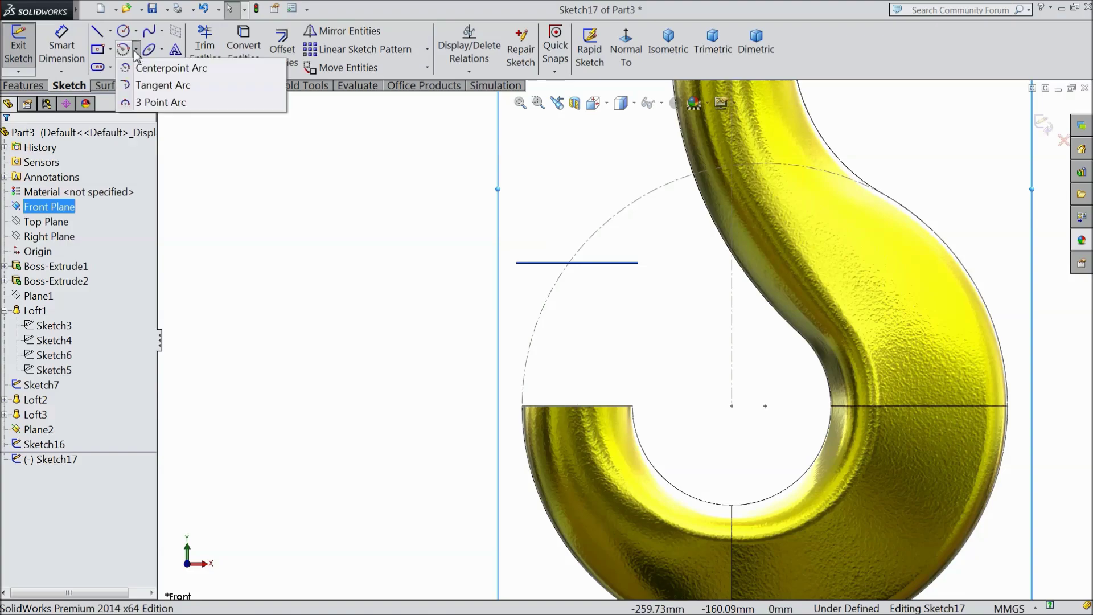
left_click(147, 100)
scroll(548, 419, "down", 2)
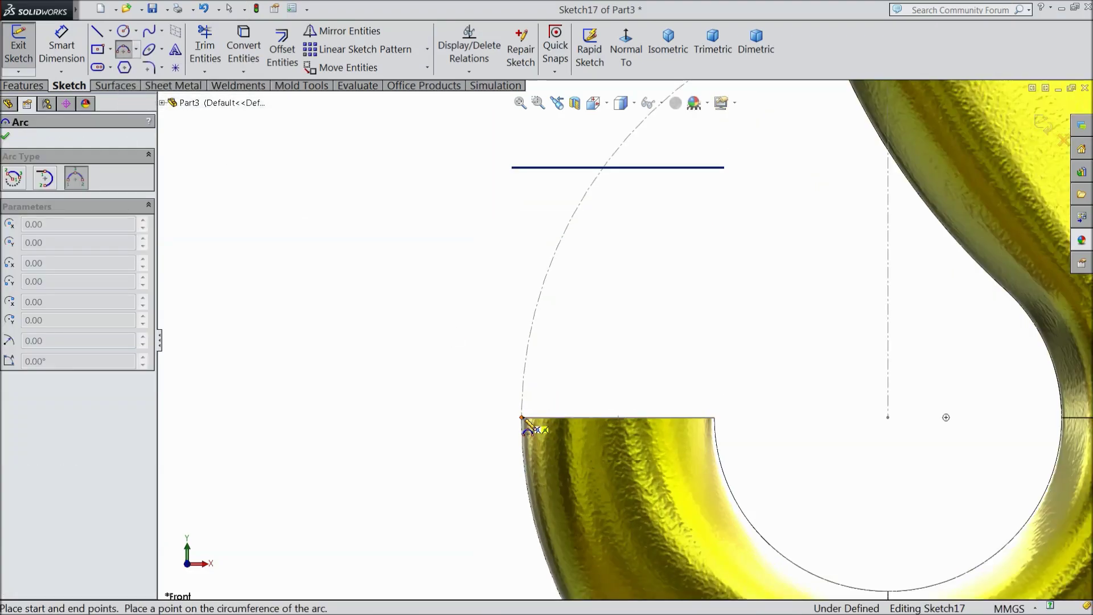
left_click(522, 417)
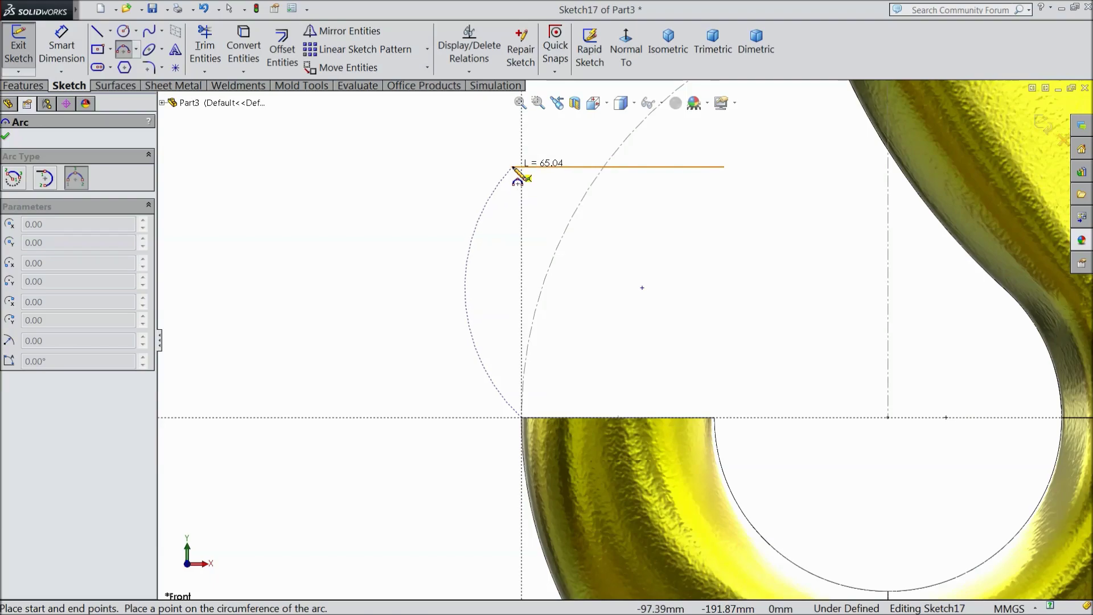
left_click(514, 167)
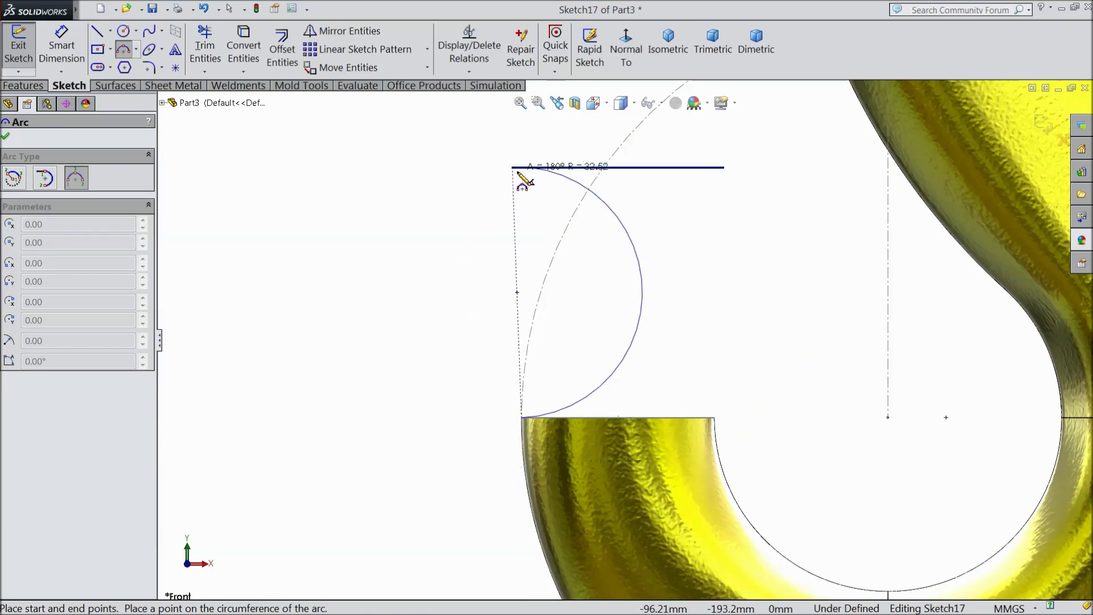
left_click(523, 209)
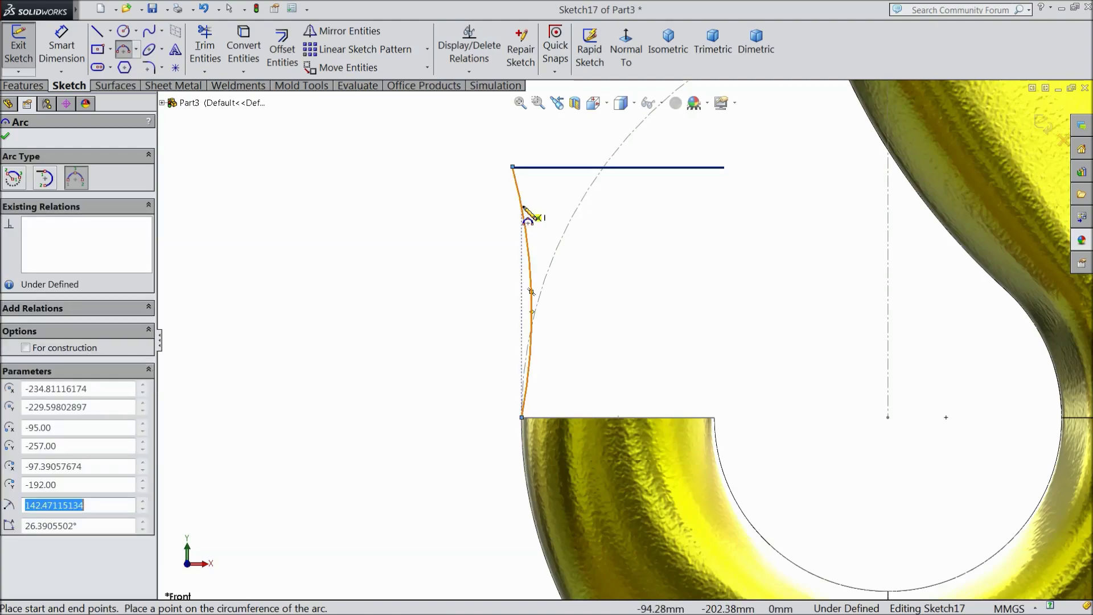
Dimension the arc's radius to 145 and close the sketch.
left_click(65, 46)
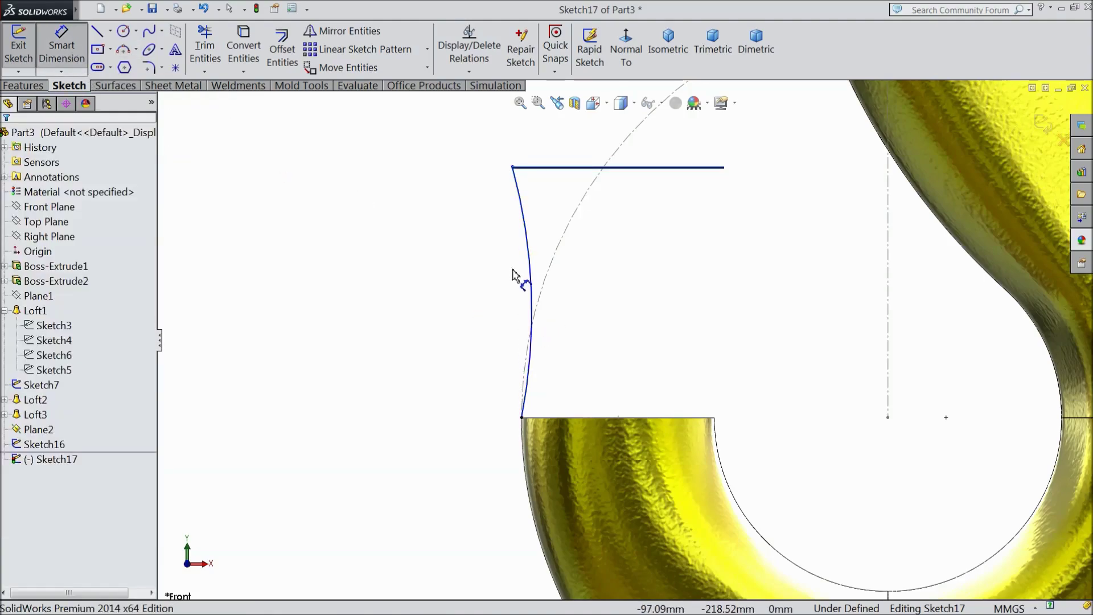
left_click(530, 287)
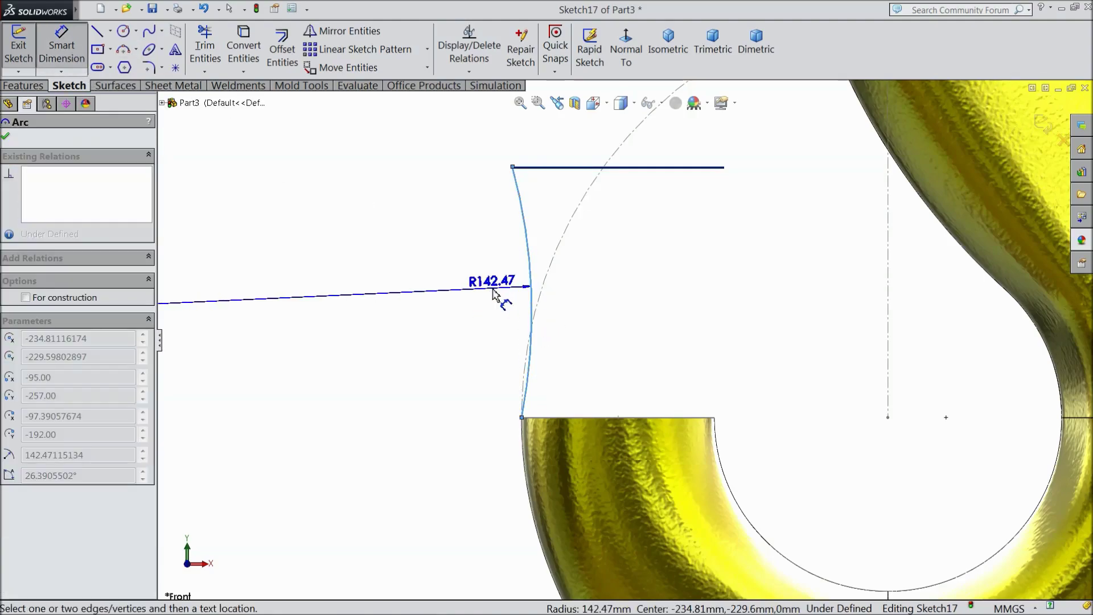
left_click(495, 290)
type("145")
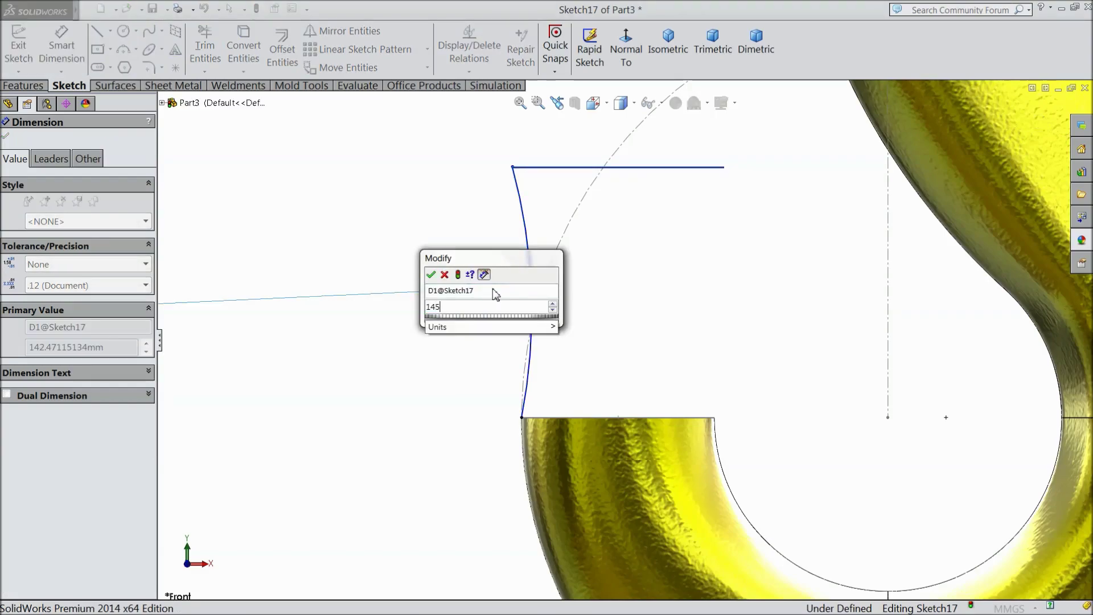
key("Return")
left_click(8, 137)
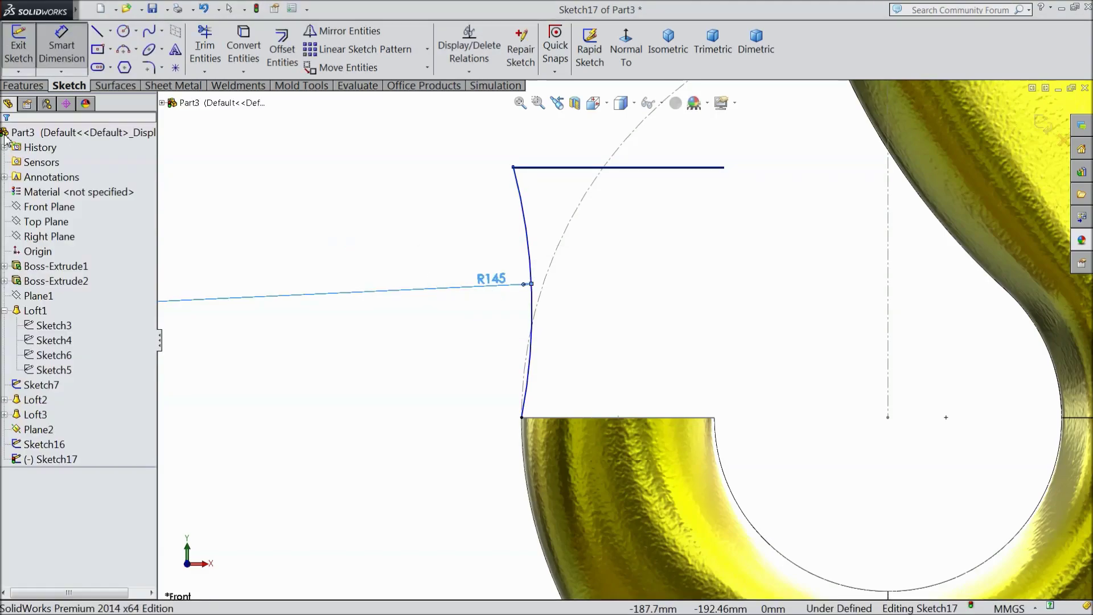
key("Escape")
scroll(568, 207, "up", 2)
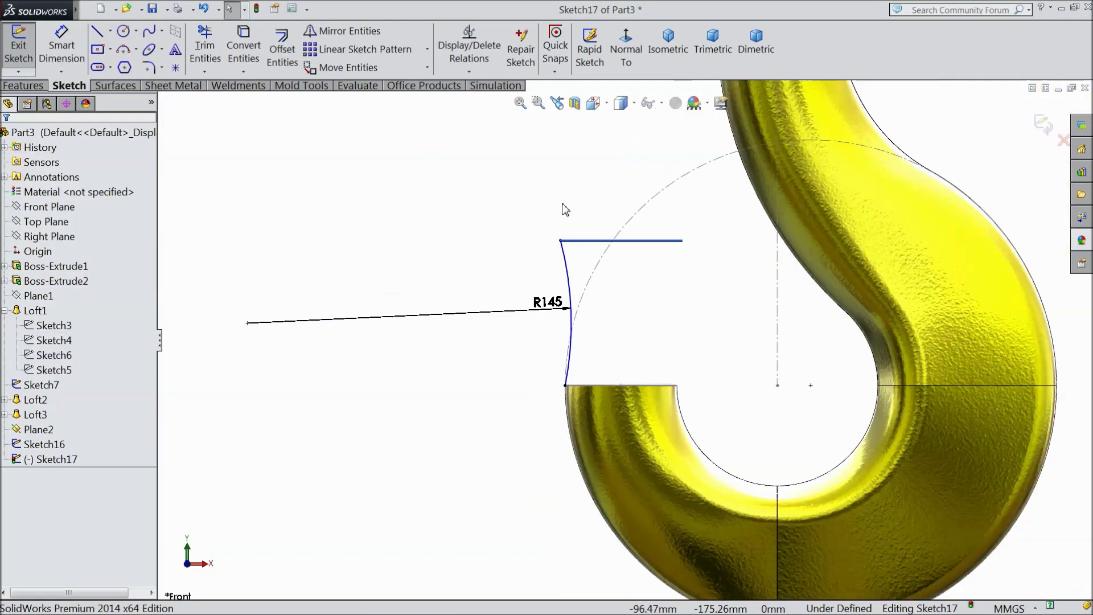
left_click(1046, 129)
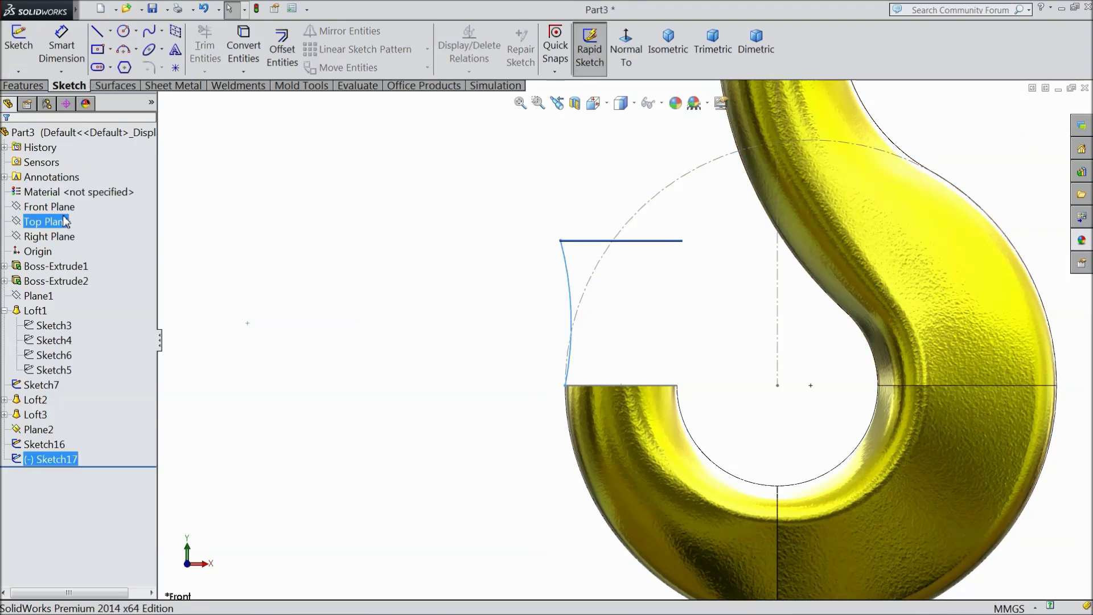
On the Front Plane, draw a 3-point arc from the cut end's inner corner to the short top line.
left_click(48, 206)
left_click(66, 196)
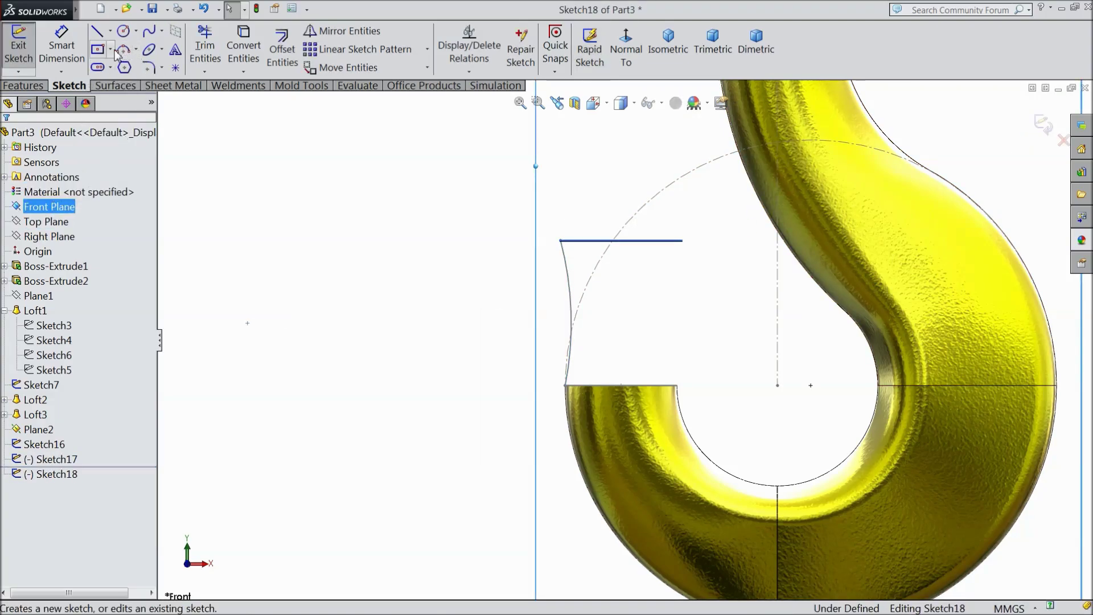
left_click(137, 50)
left_click(97, 88)
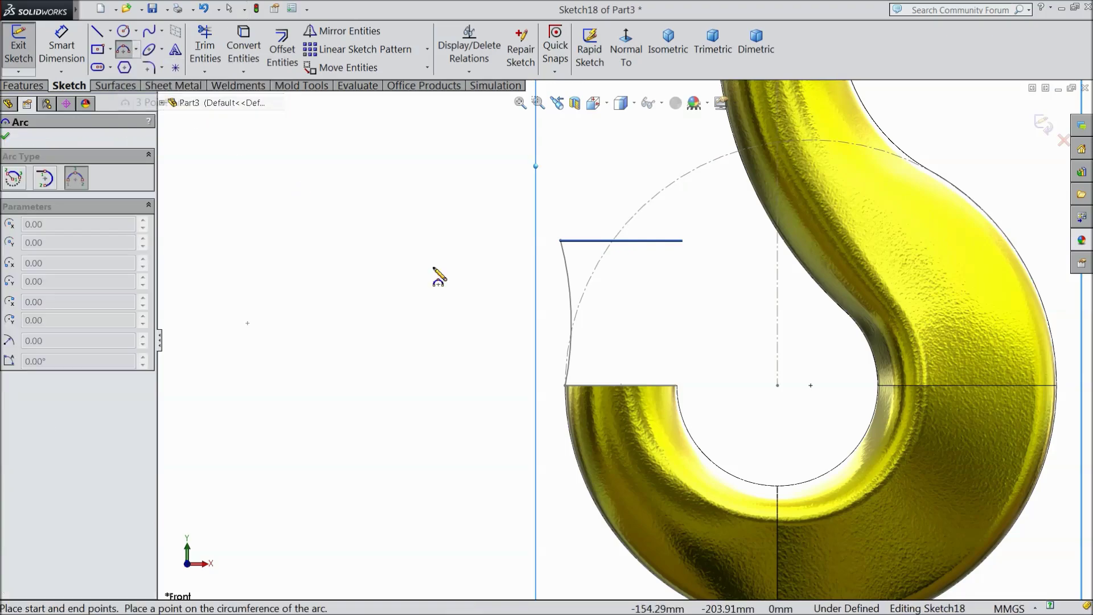
scroll(652, 383, "down", 2)
scroll(709, 399, "down", 2)
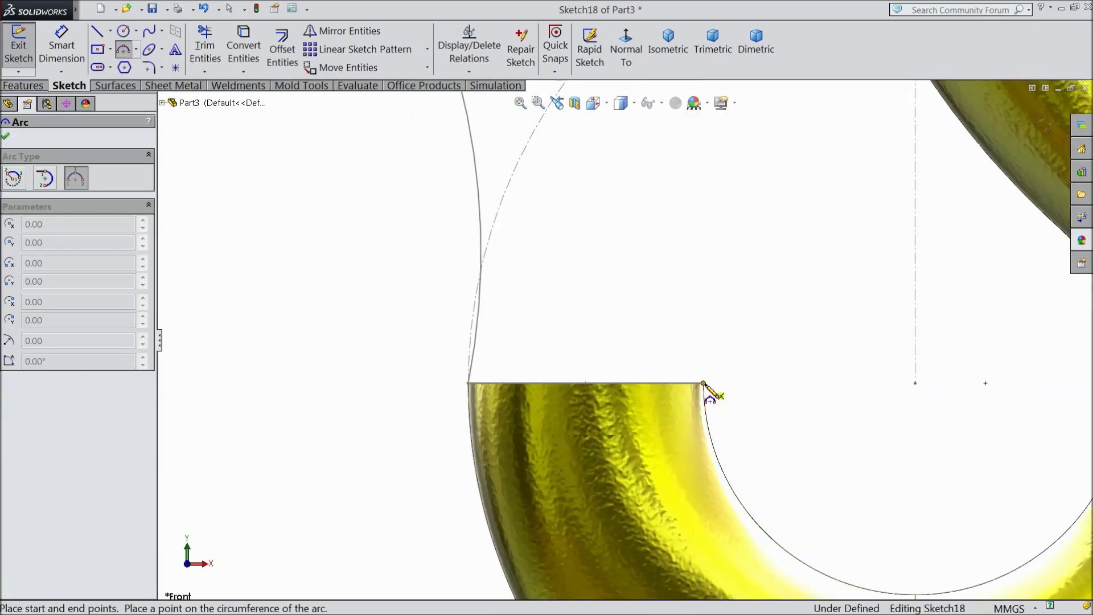
left_click(704, 384)
scroll(708, 335, "up", 2)
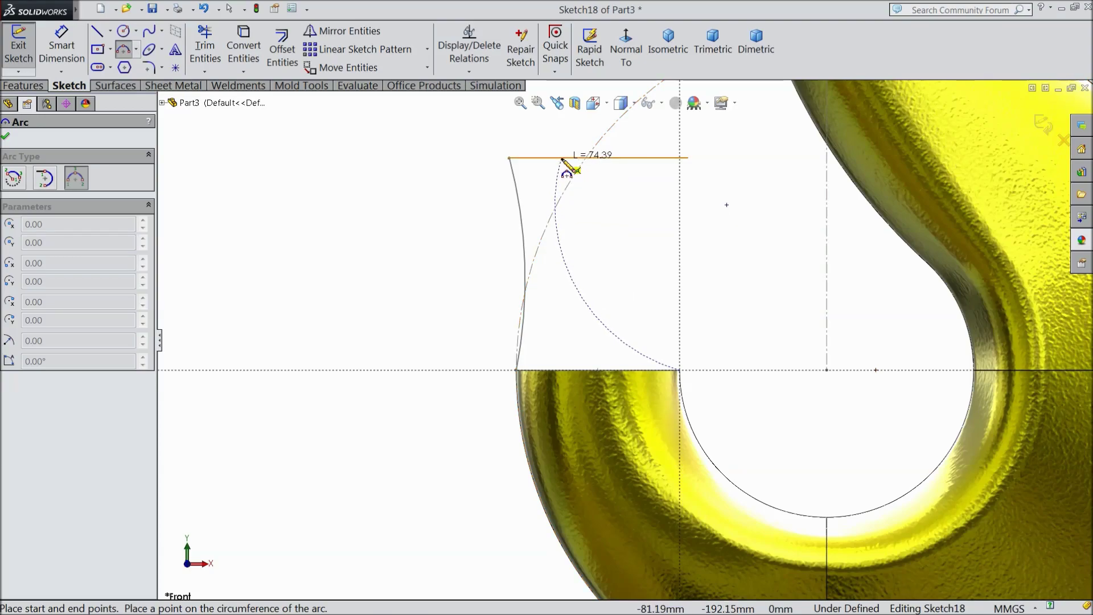
left_click(564, 159)
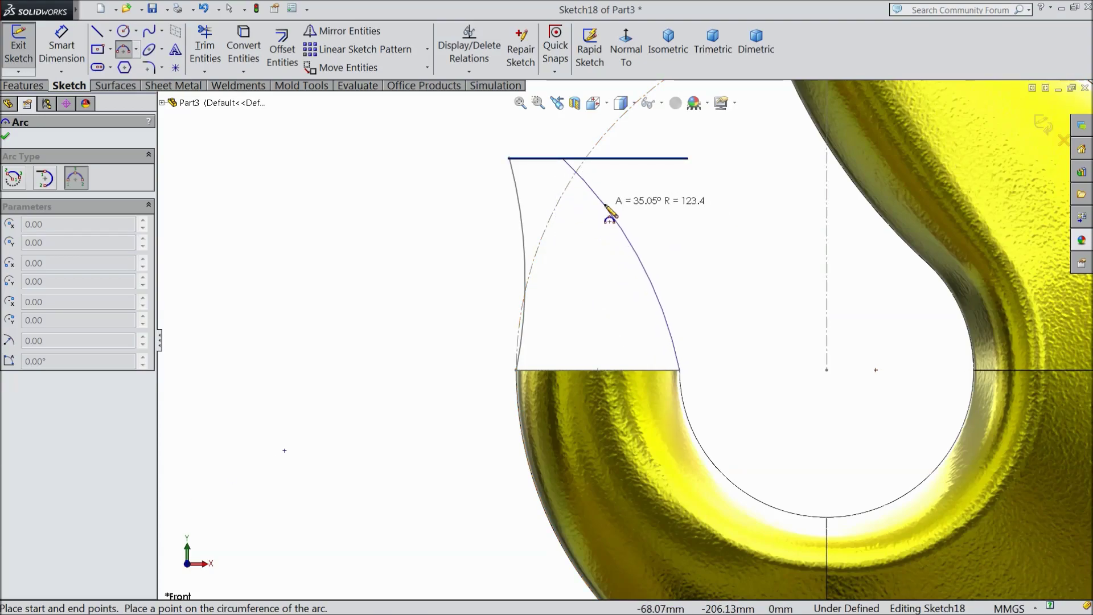
left_click(616, 213)
End the arc tool and select the new inner arc with the hook's inner edge.
scroll(722, 393, "down", 2)
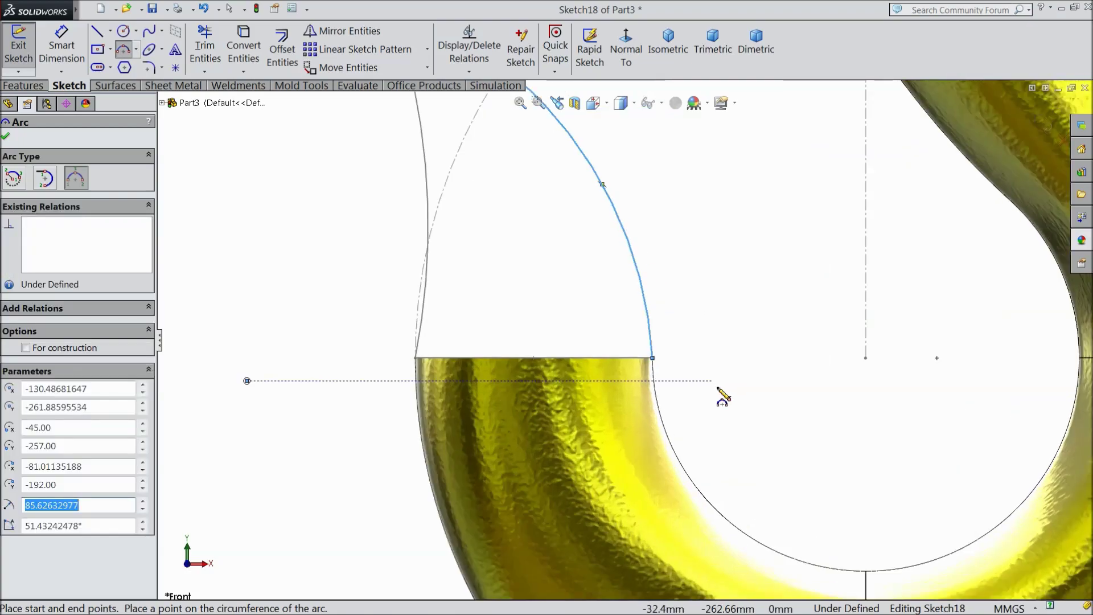
scroll(717, 364, "down", 2)
right_click(706, 315)
left_click(700, 146)
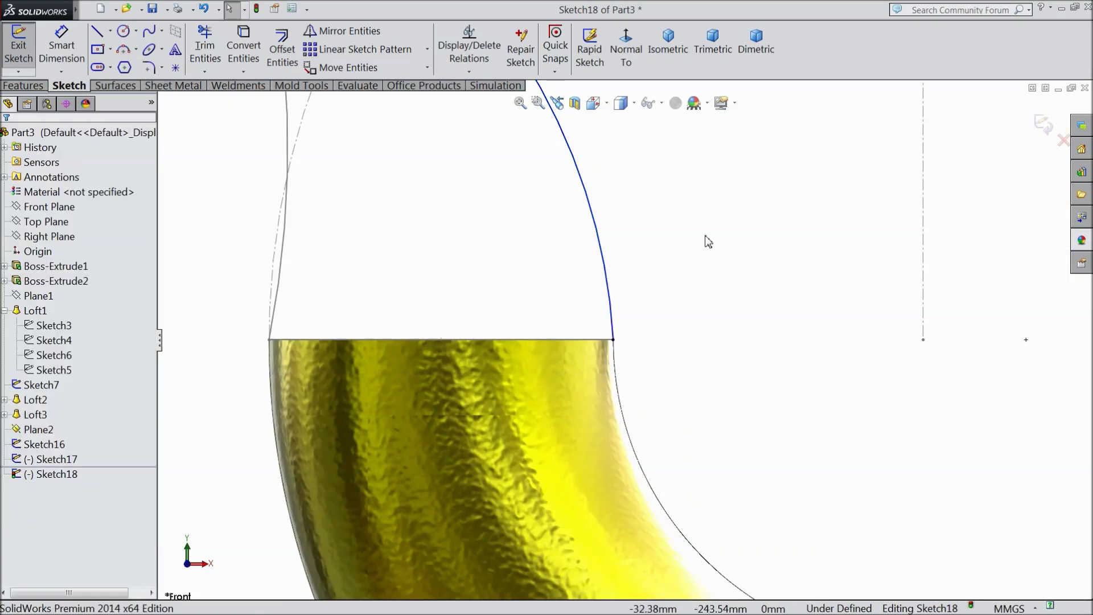
scroll(632, 367, "down", 1)
scroll(634, 371, "down", 1)
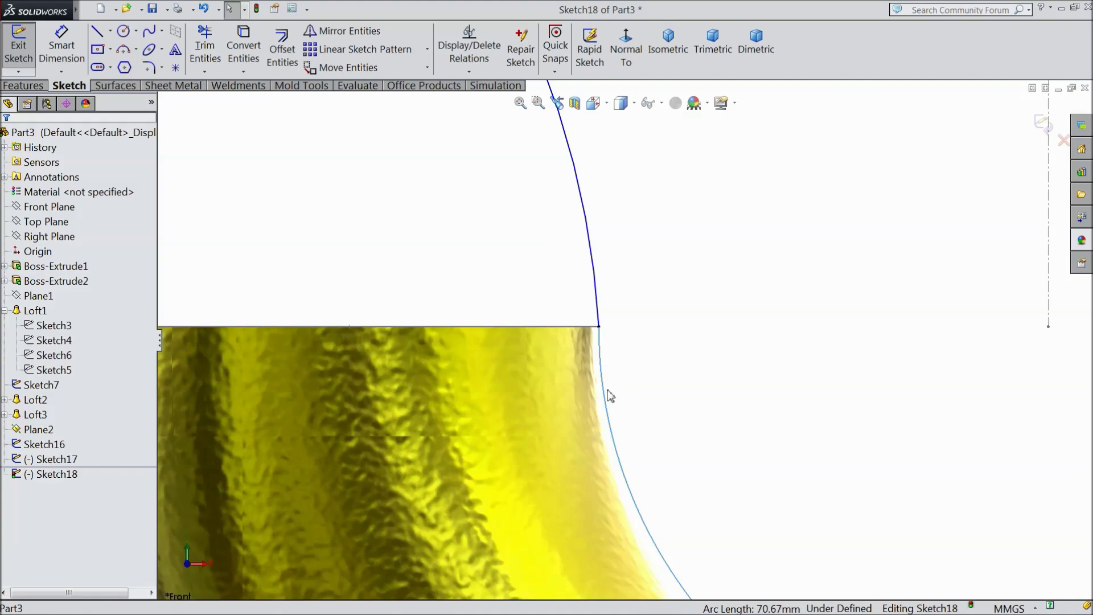
left_click(597, 307)
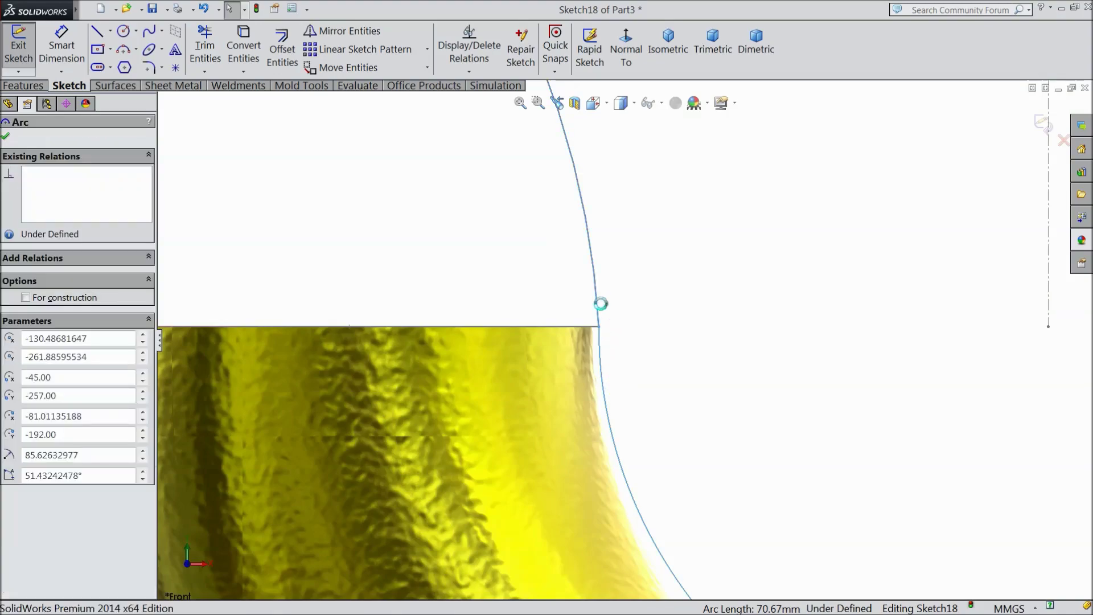
left_click(600, 342, "ctrl")
scroll(640, 325, "up", 2)
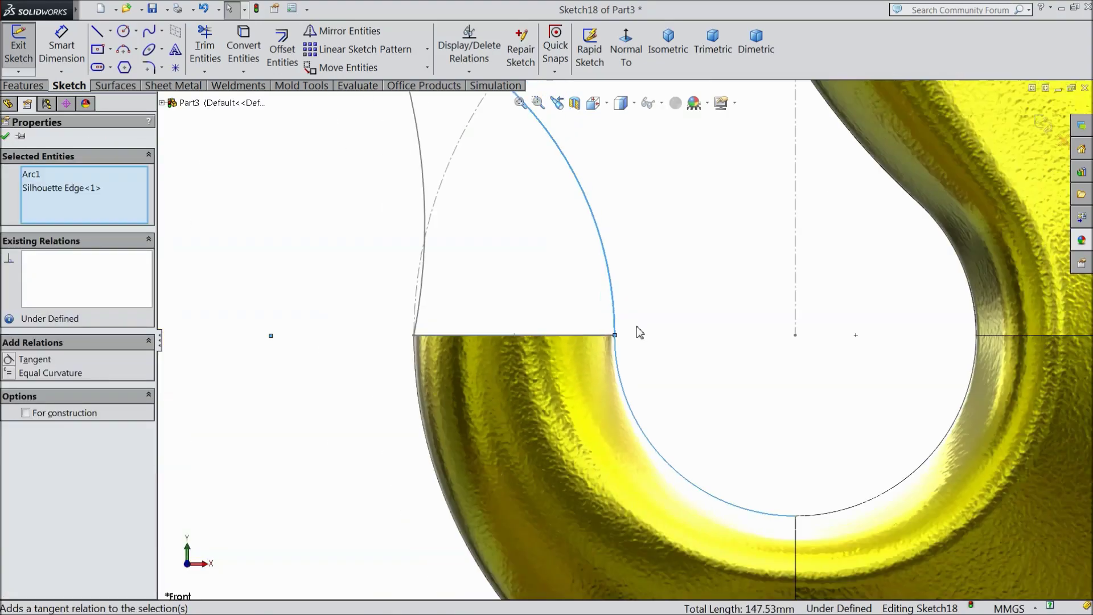
scroll(605, 349, "up", 1)
scroll(575, 190, "up", 1)
scroll(575, 189, "down", 2)
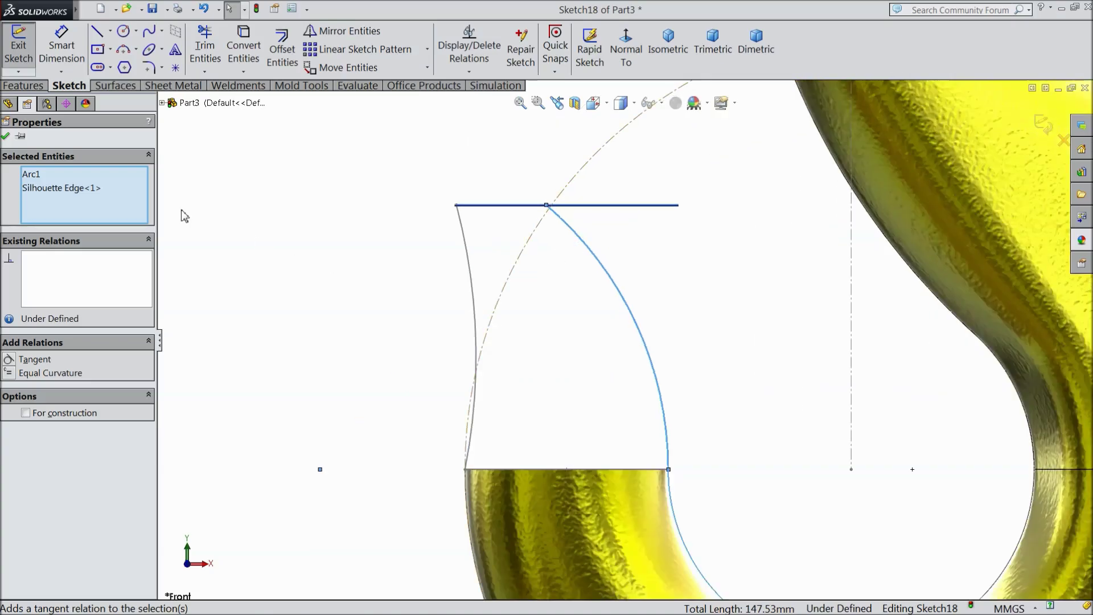
Reopen Sketch17 and slide its arc's top end rightward along the horizontal line.
left_click(5, 136)
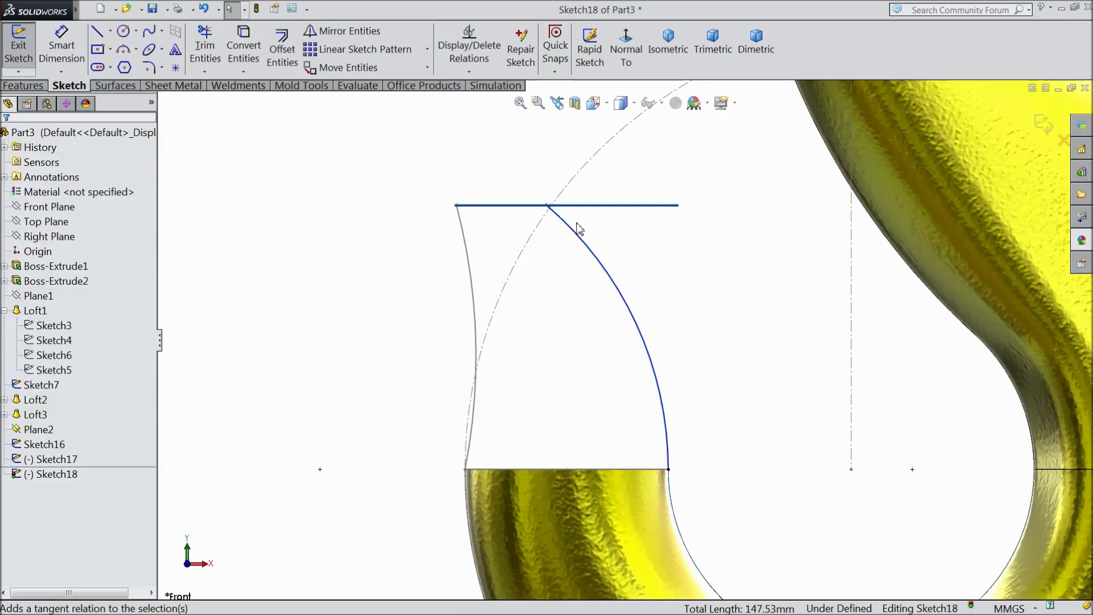
scroll(577, 228, "down", 2)
double_click(376, 224)
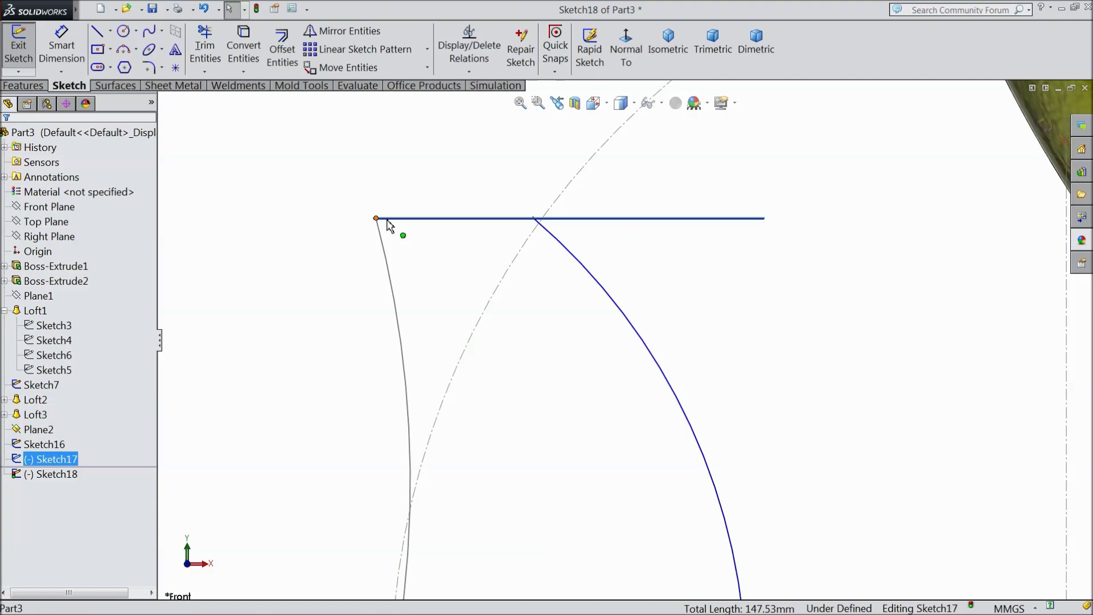
left_click_drag(376, 224, 445, 233)
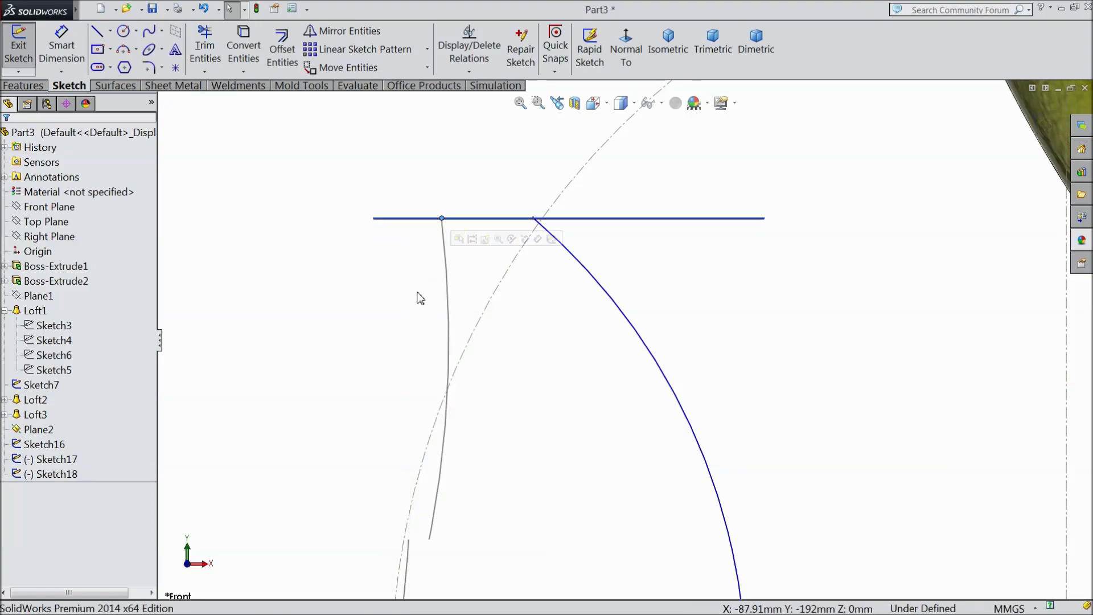
Close the edited sketch, select Plane2 and start Sketch19 on it.
scroll(418, 298, "up", 3)
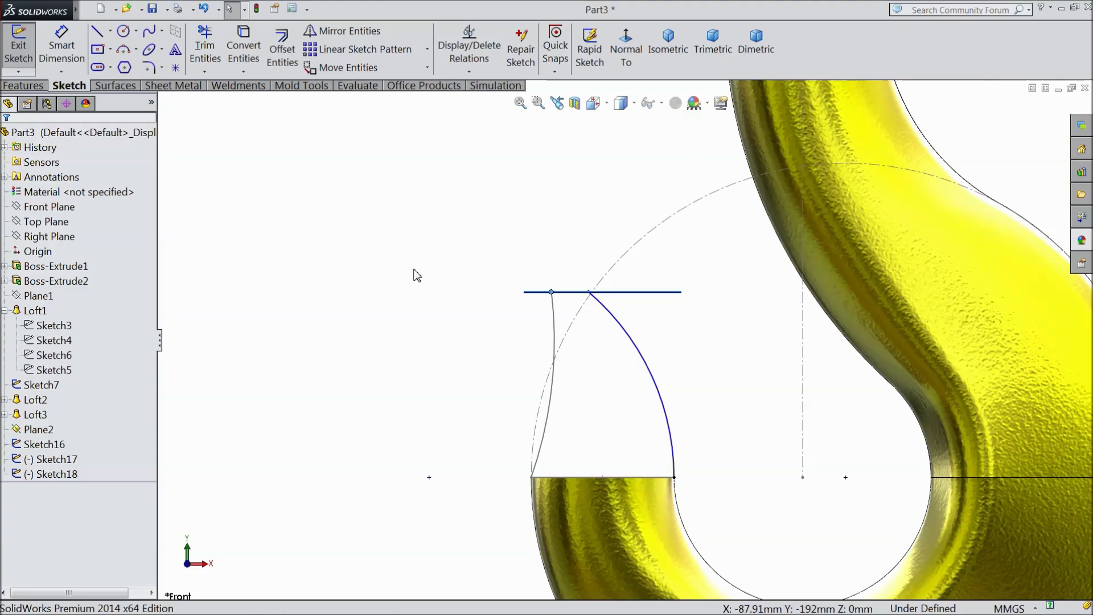
middle_click_drag(427, 287, 434, 368)
scroll(503, 348, "down", 2)
left_click(593, 325)
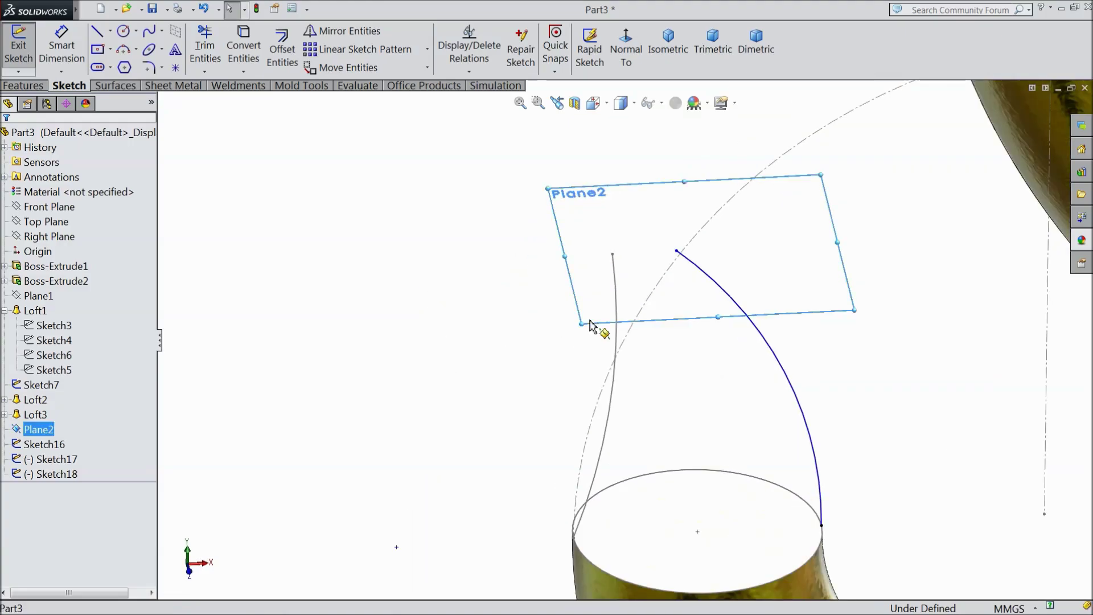
left_click(498, 298)
scroll(497, 298, "up", 3)
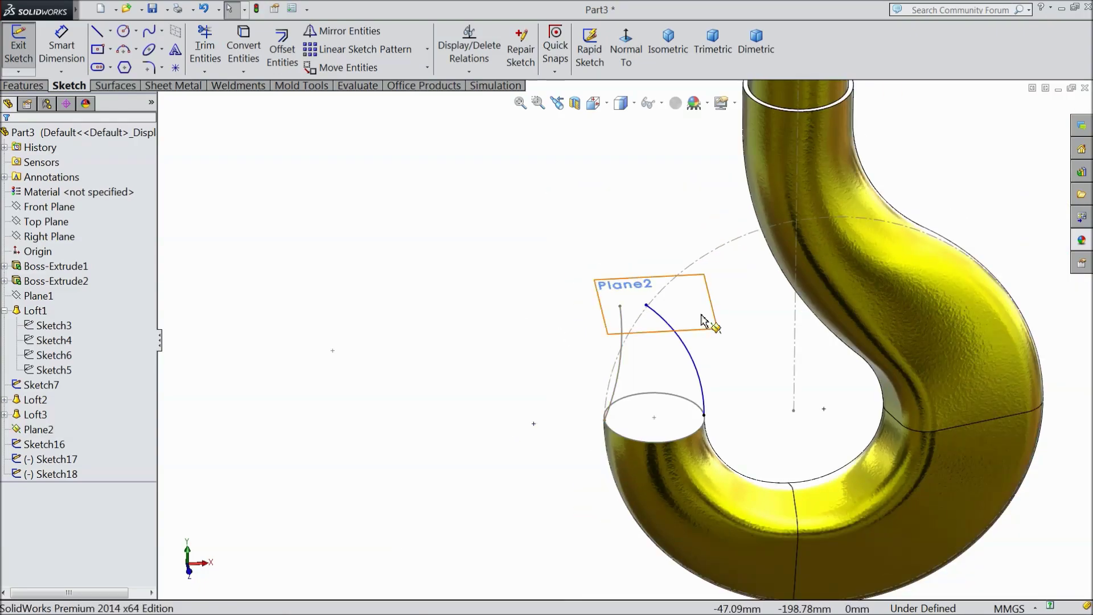
middle_click_drag(716, 330, 721, 314)
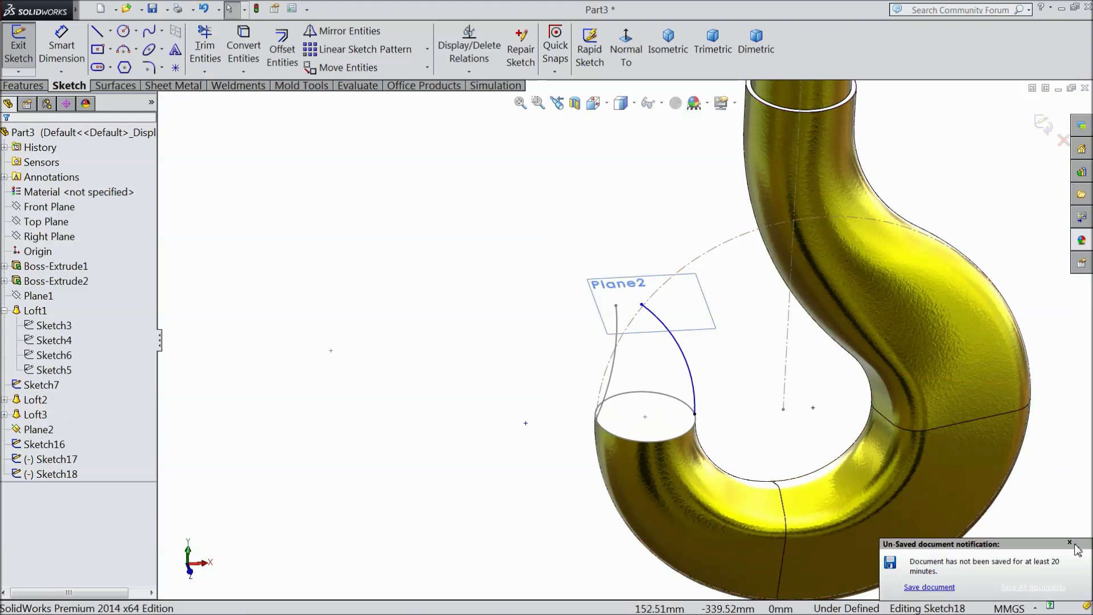
left_click(1070, 544)
left_click(708, 303)
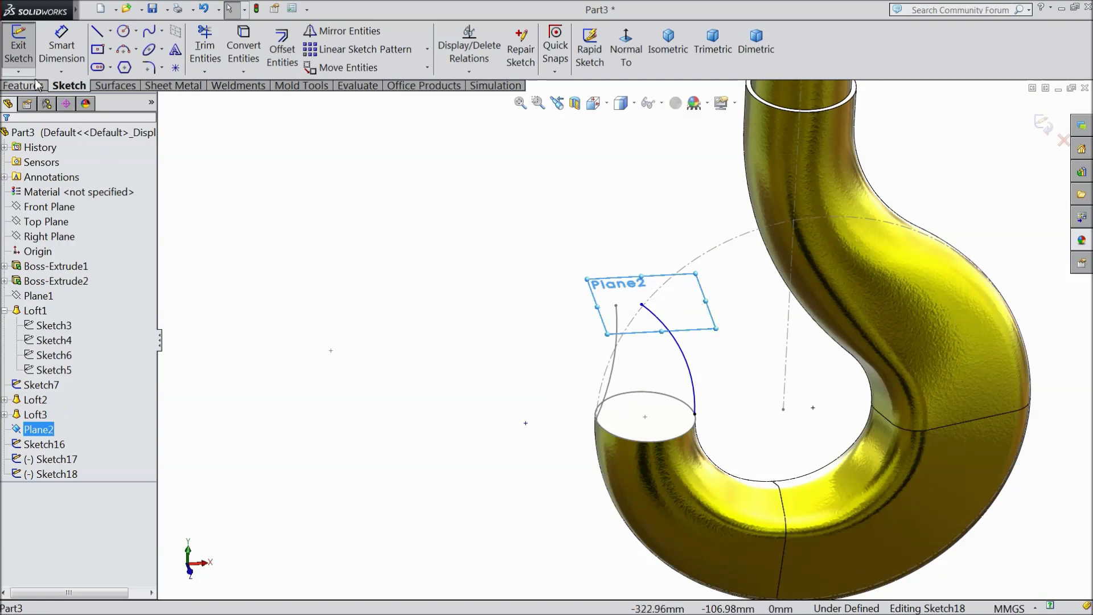
left_click(18, 45)
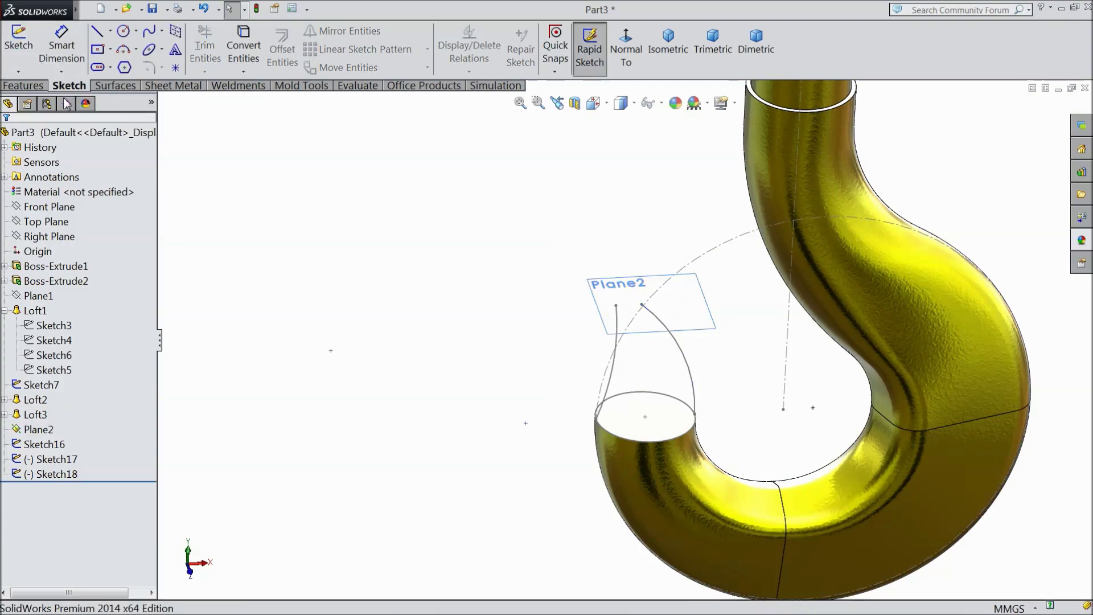
left_click(646, 333)
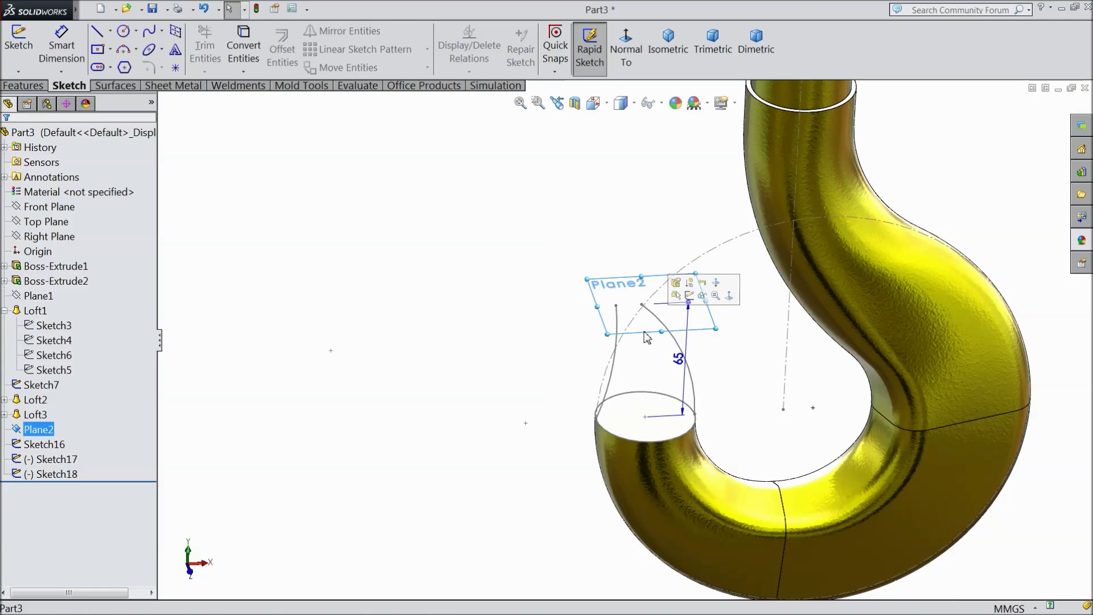
left_click(689, 296)
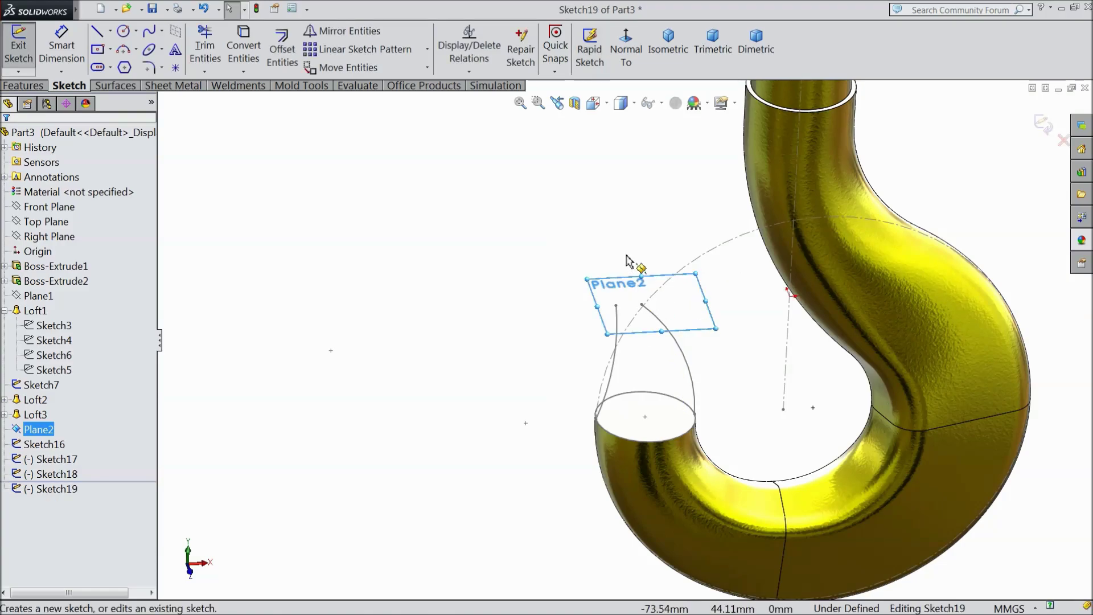
Viewing Plane2 face-on, draw a small circle of radius about 5.2 on the axis.
left_click(626, 48)
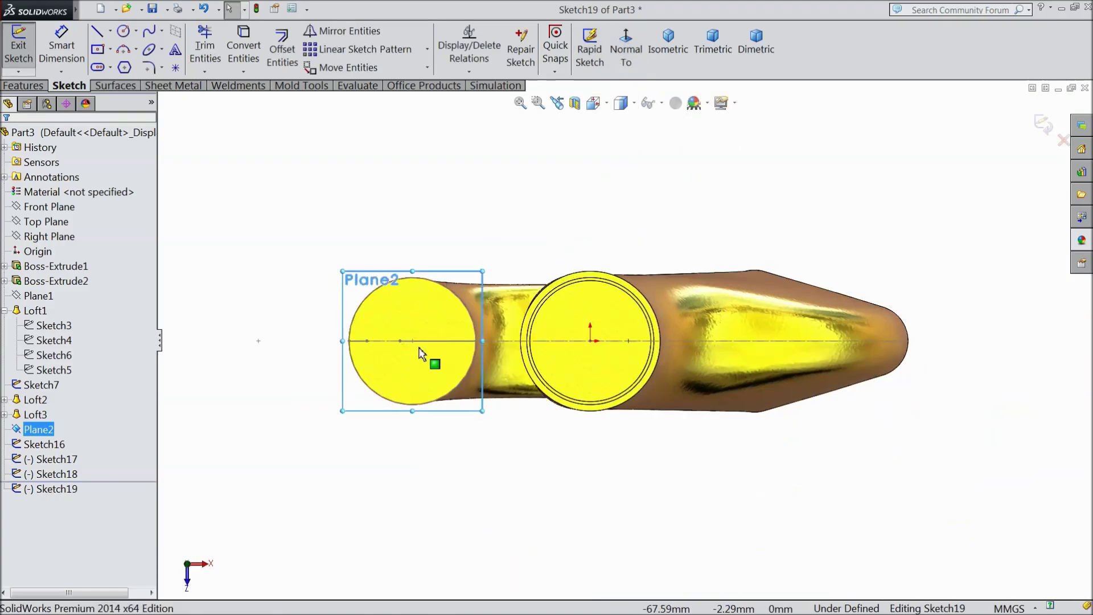
scroll(419, 354, "down", 3)
left_click(123, 30)
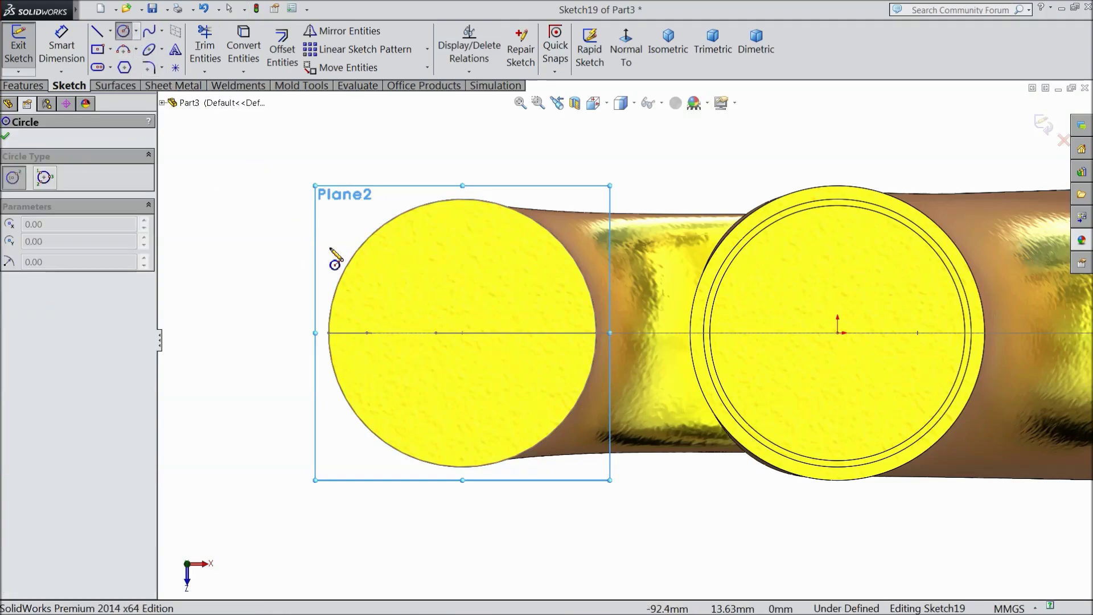
left_click(398, 332)
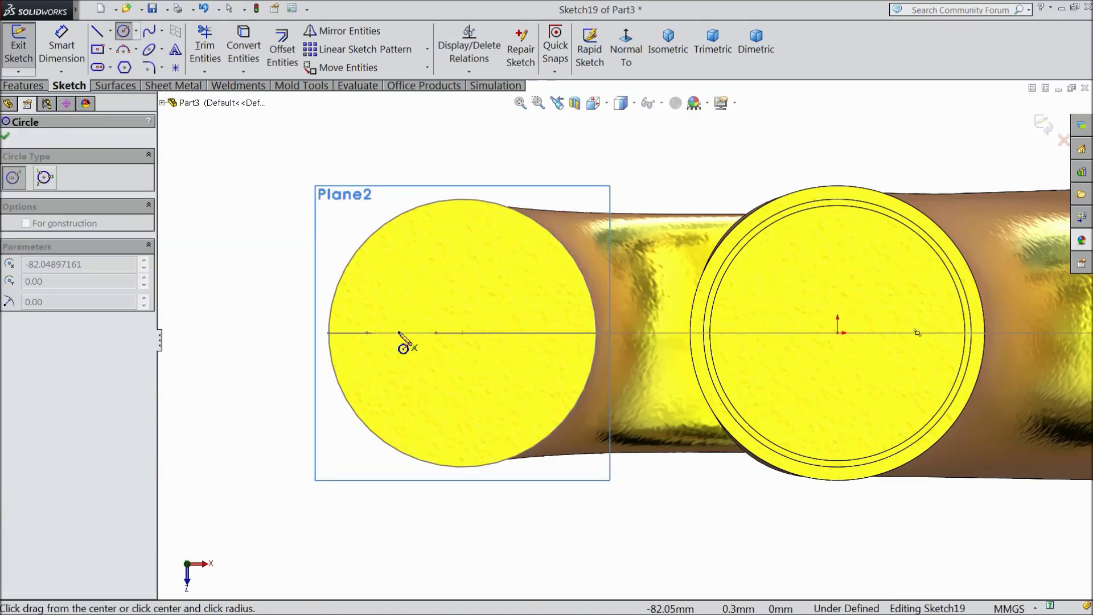
left_click(381, 311)
right_click(216, 119)
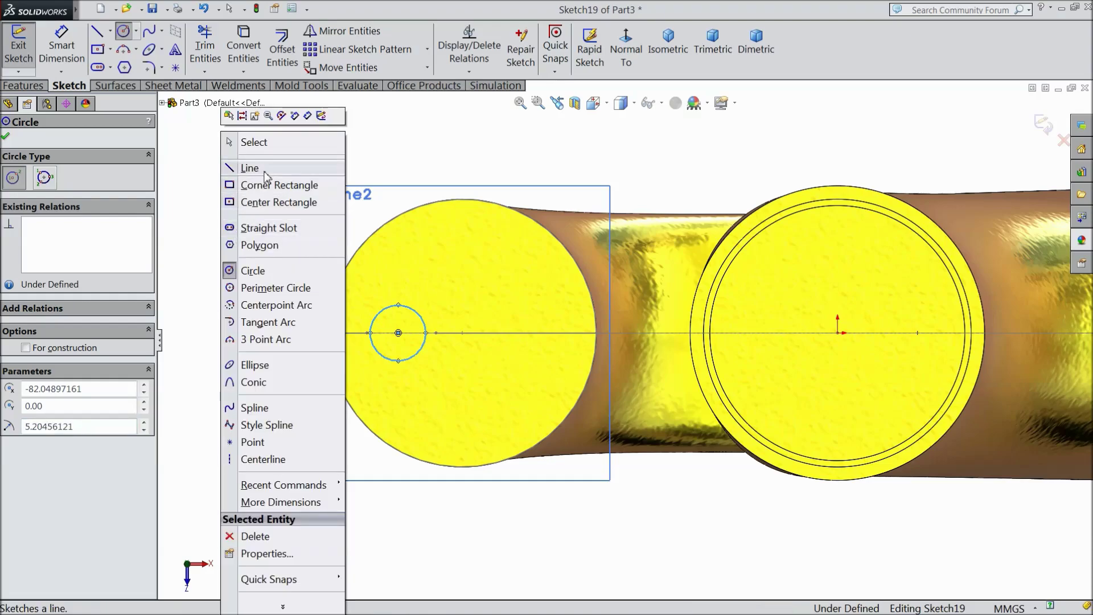
left_click(245, 140)
Make the circle coincident with the top ends of the Sketch17 and Sketch18 guide curves.
middle_click_drag(342, 341, 346, 259)
key("ctrl+8")
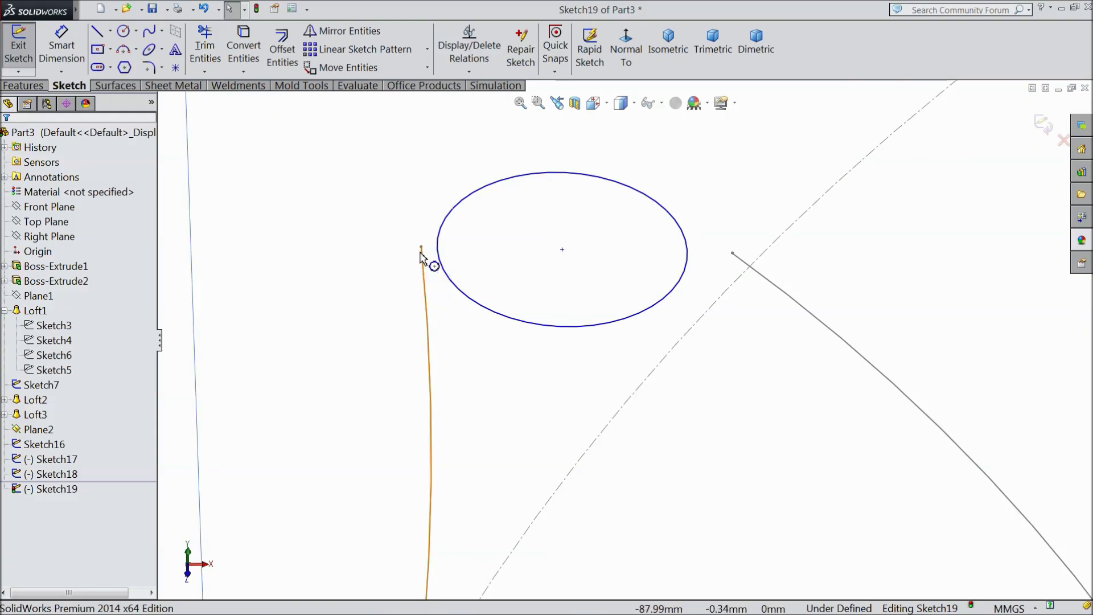
left_click(421, 247)
left_click(439, 253, "ctrl")
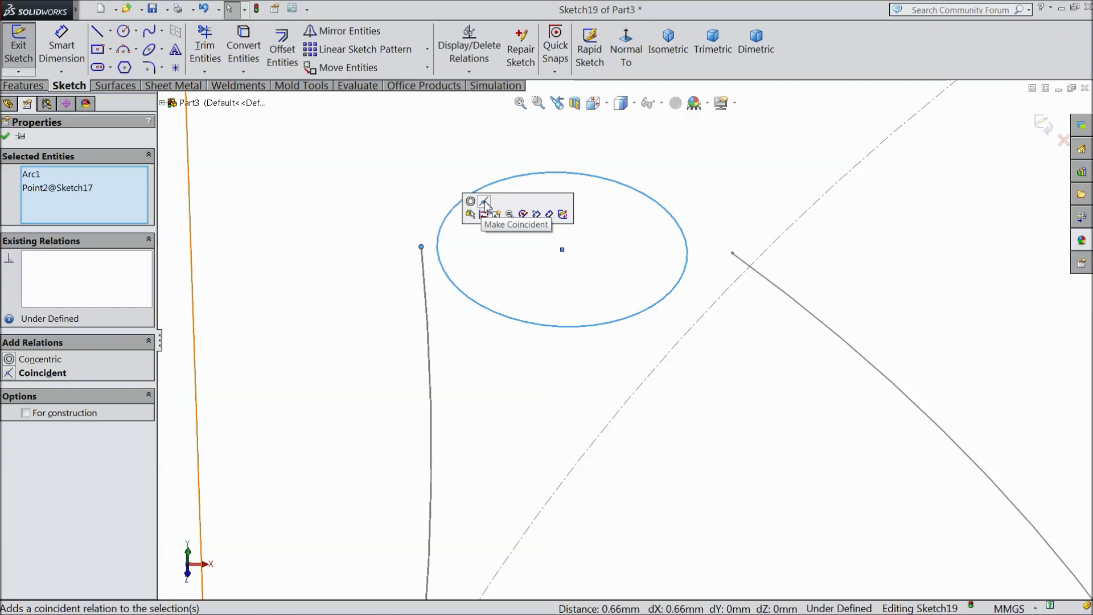
left_click(484, 202)
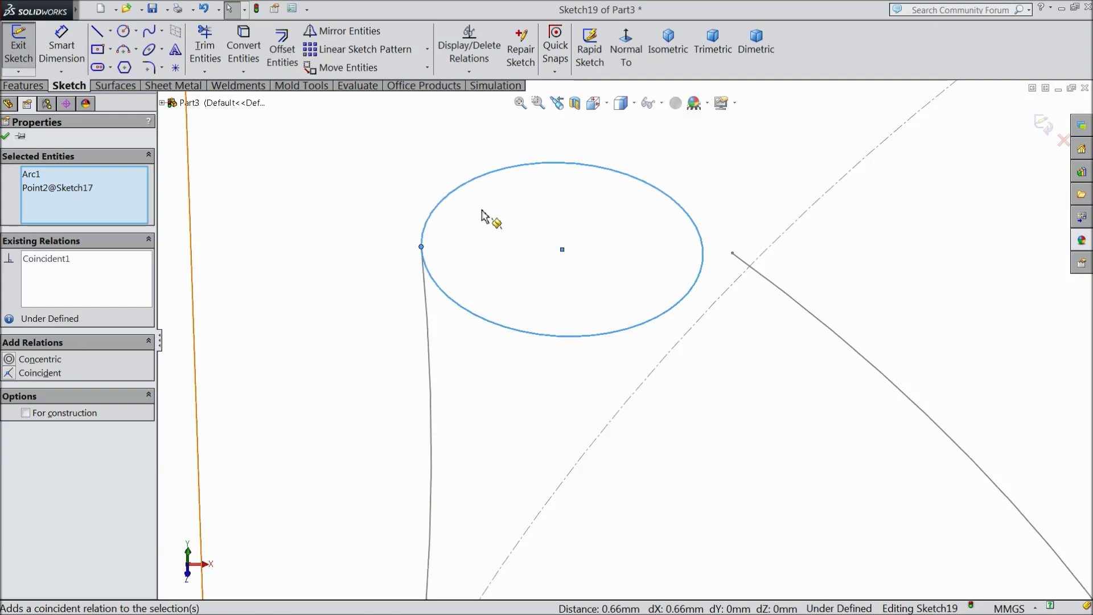
left_click(733, 253)
left_click(704, 263, "ctrl")
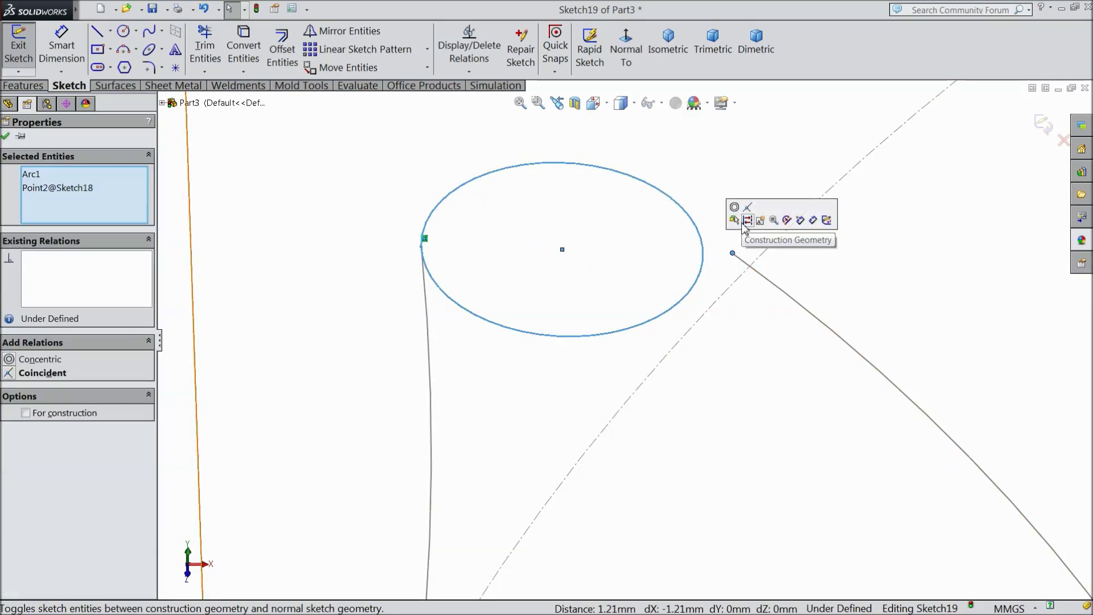
left_click(748, 207)
scroll(626, 347, "up", 3)
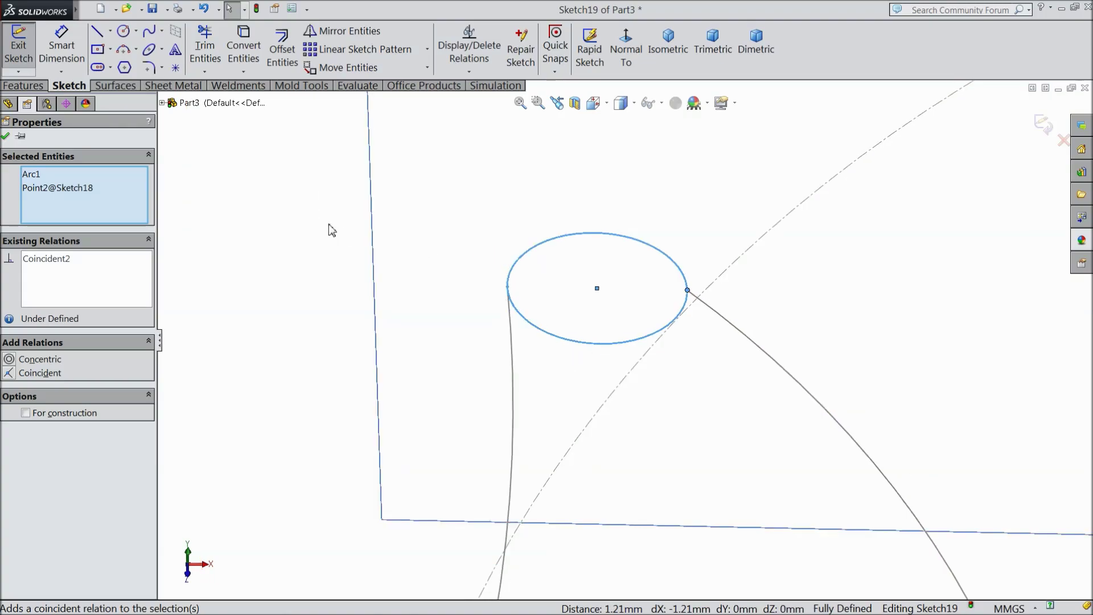
left_click(325, 317)
mouse_move(325, 317)
middle_mouse_down()
mouse_move(379, 300)
mouse_move(361, 386)
mouse_move(382, 376)
middle_mouse_up()
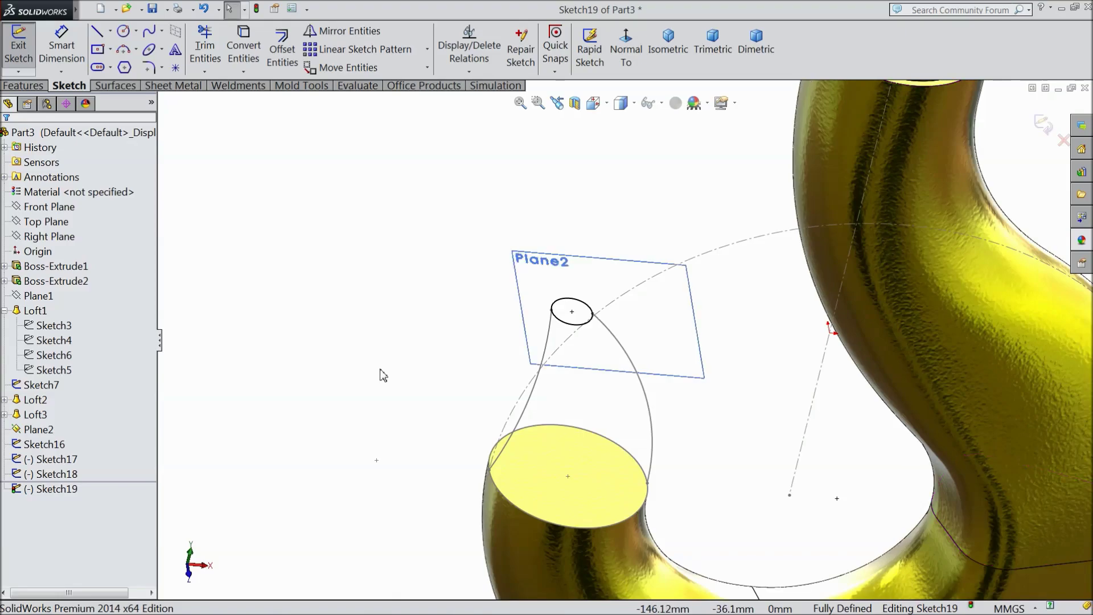
scroll(537, 381, "up", 3)
mouse_move(654, 371)
middle_mouse_down()
mouse_move(673, 336)
mouse_move(666, 320)
mouse_move(671, 338)
middle_mouse_up()
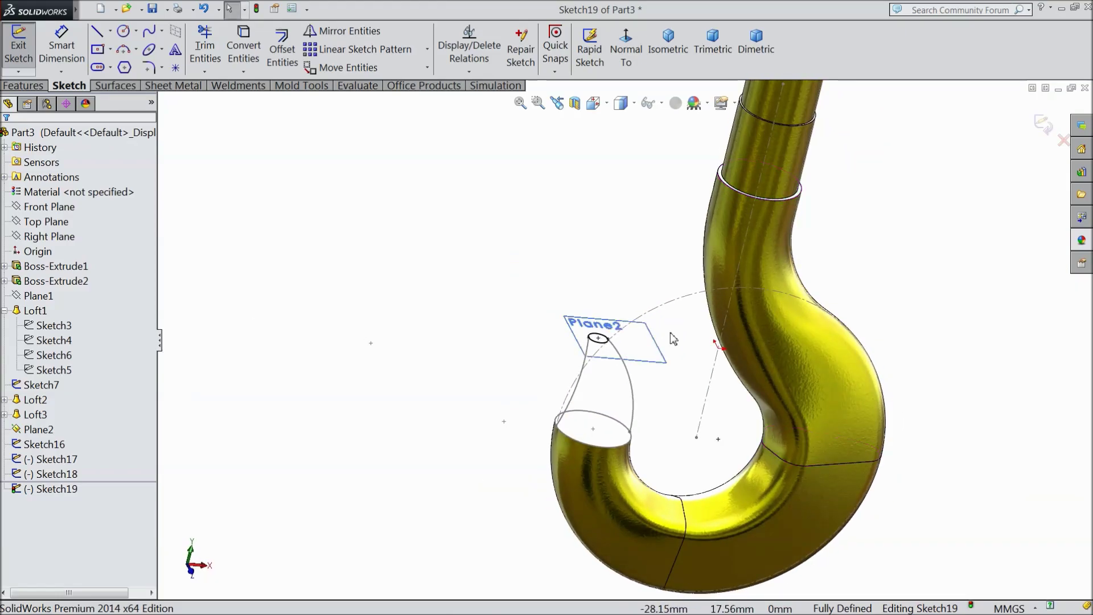
Close Sketch19 and start a loft with Sketch19 and Sketch16 as profiles.
left_click(1045, 128)
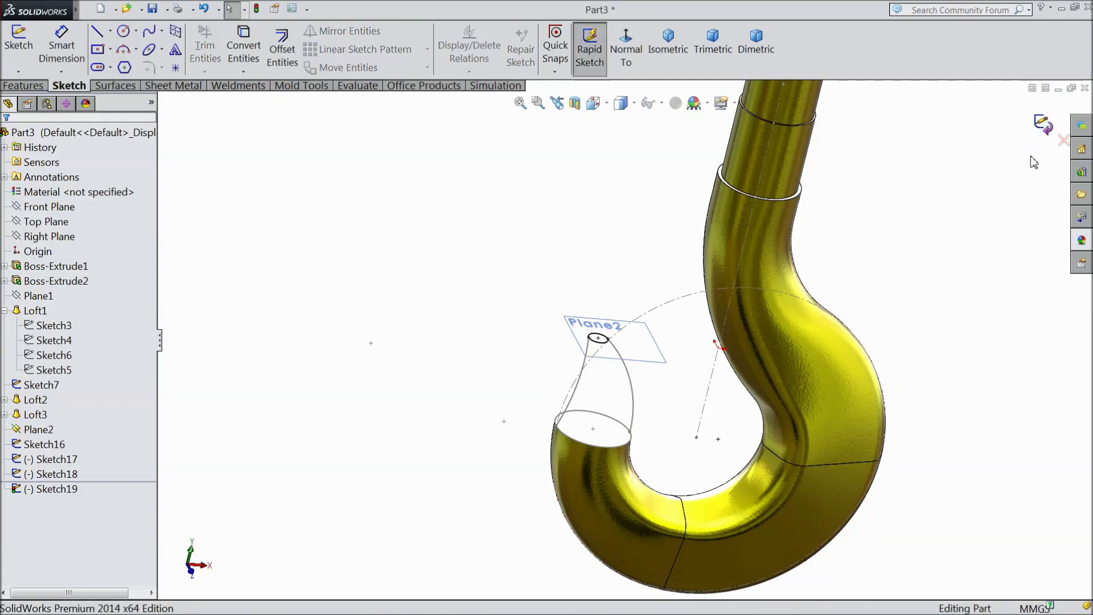
left_click(24, 85)
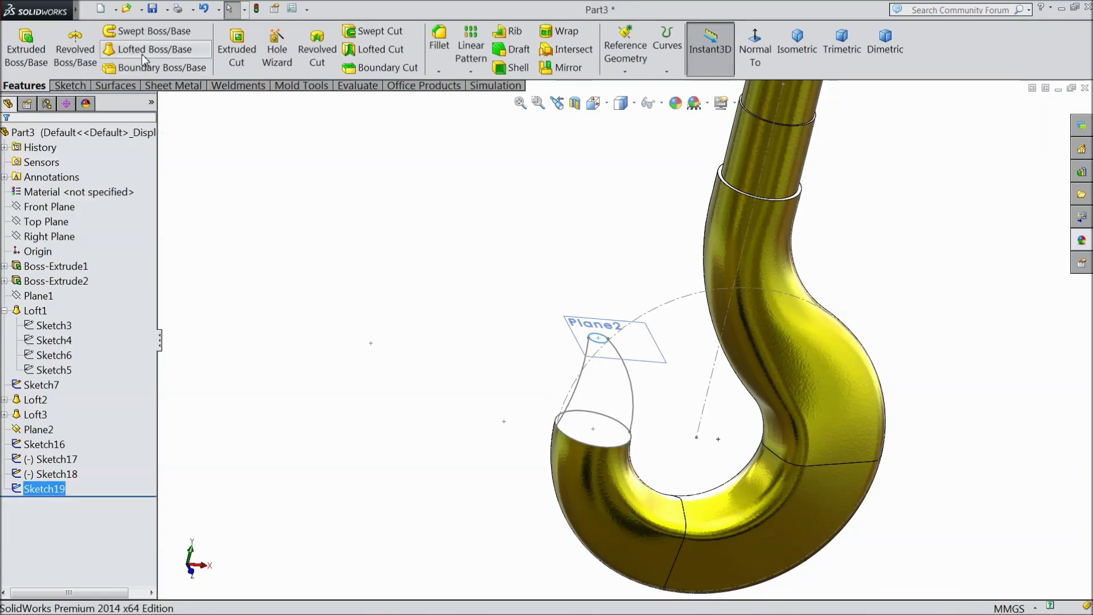
left_click(154, 50)
scroll(659, 433, "down", 3)
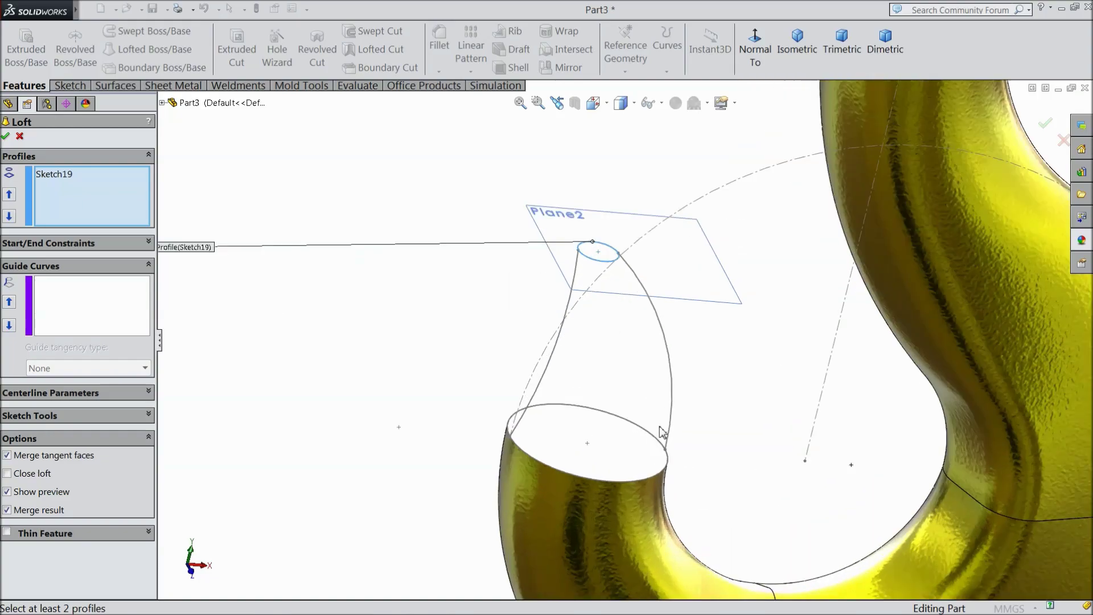
scroll(668, 471, "down", 3)
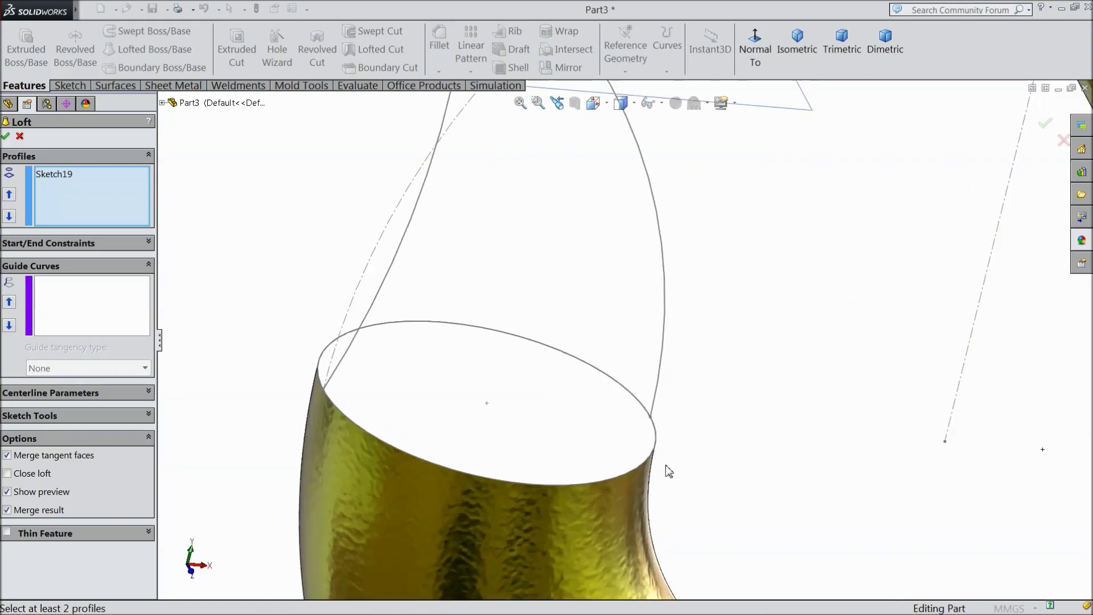
left_click(655, 431)
scroll(606, 403, "up", 2)
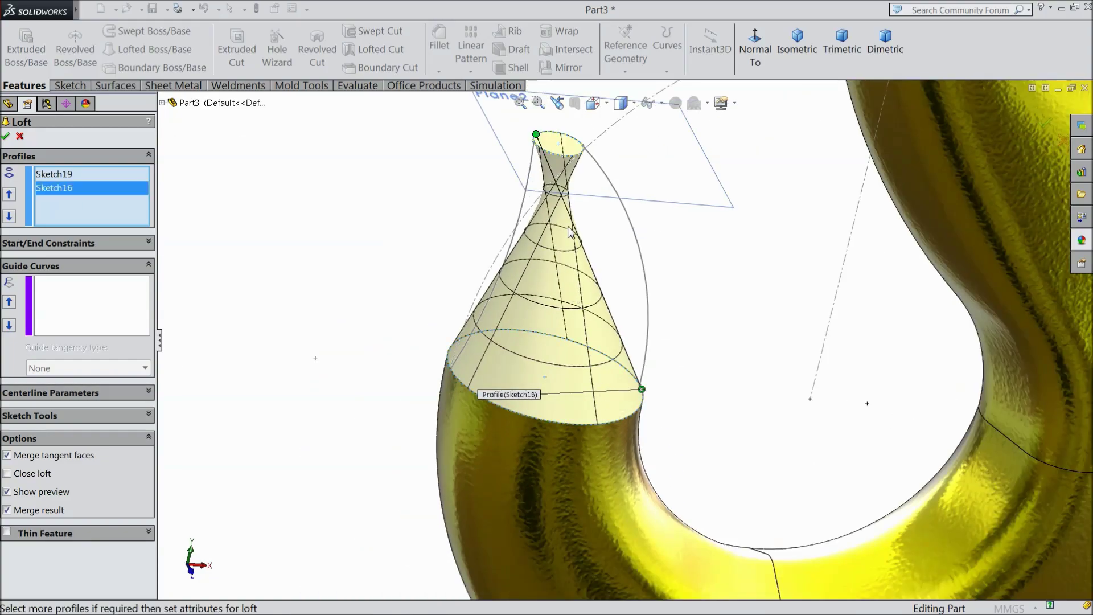
scroll(565, 160, "down", 2)
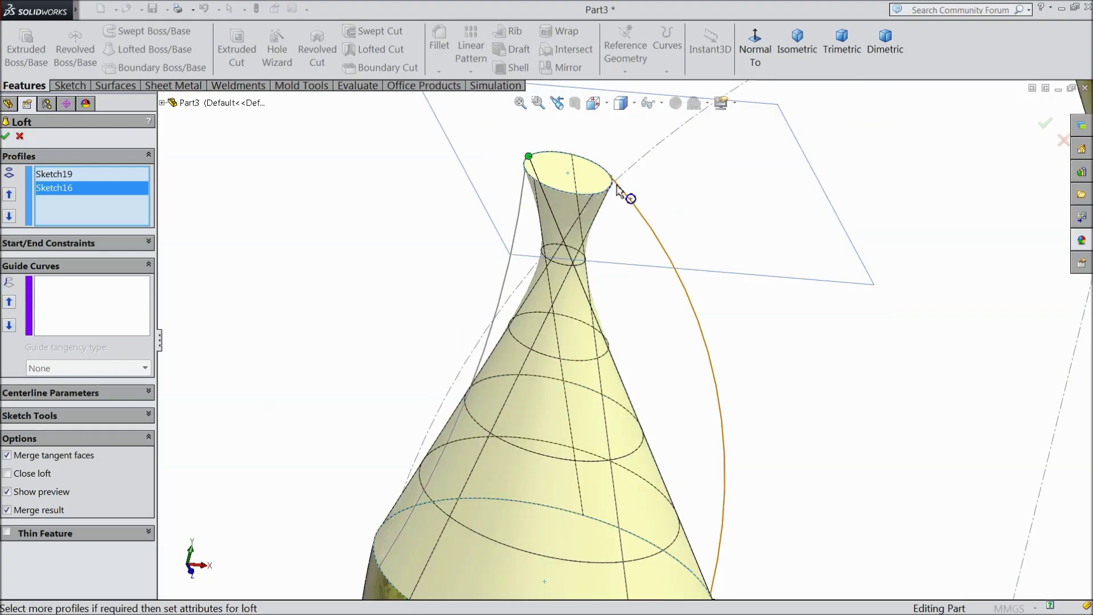
right_click(61, 194)
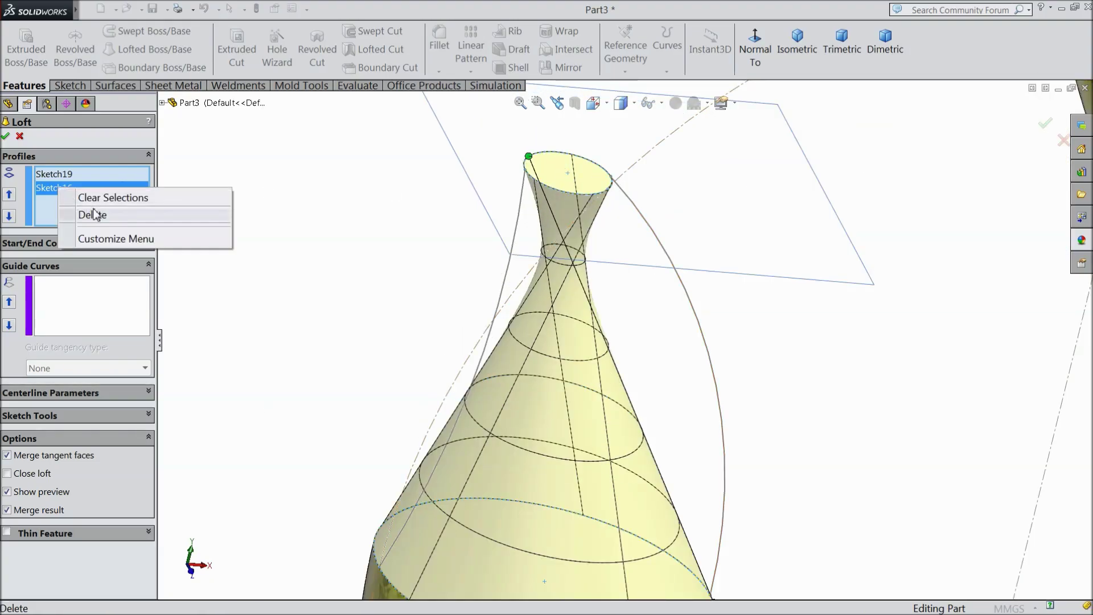
left_click(92, 215)
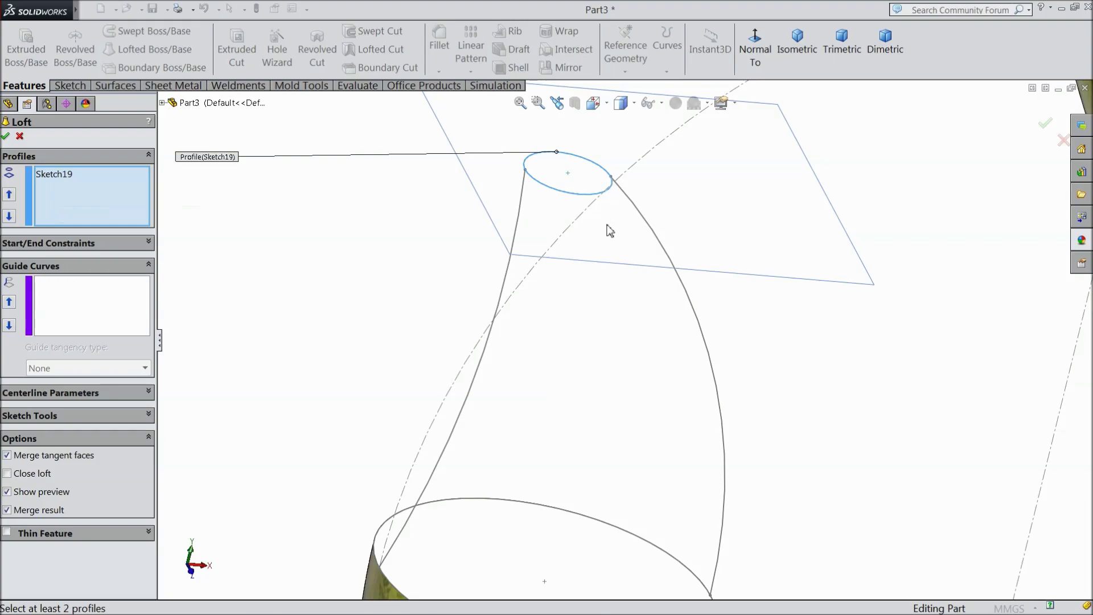
scroll(625, 341, "up", 2)
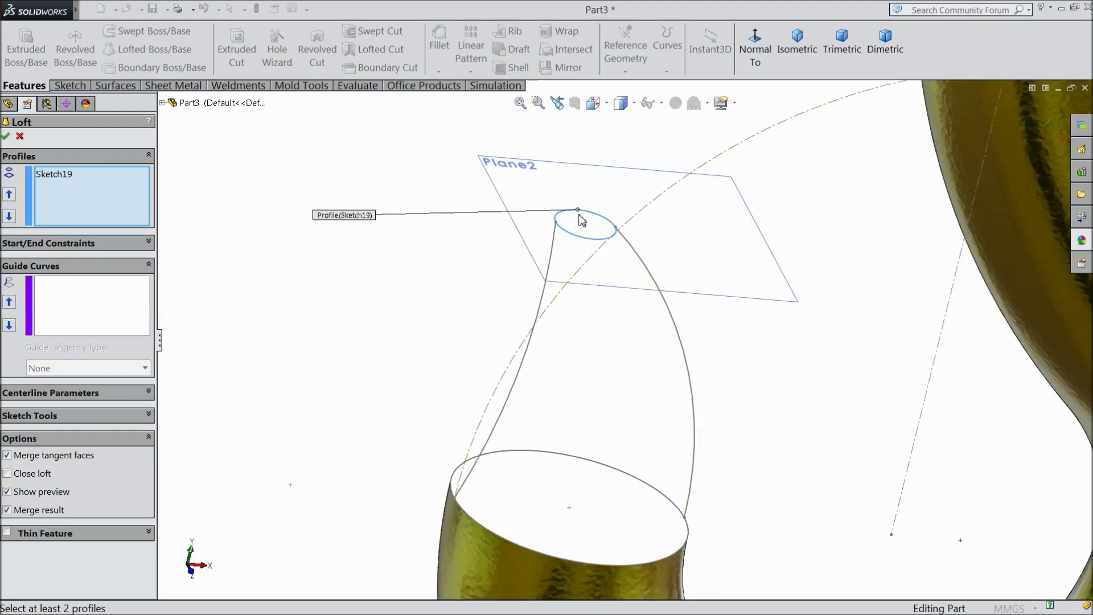
left_click(547, 453)
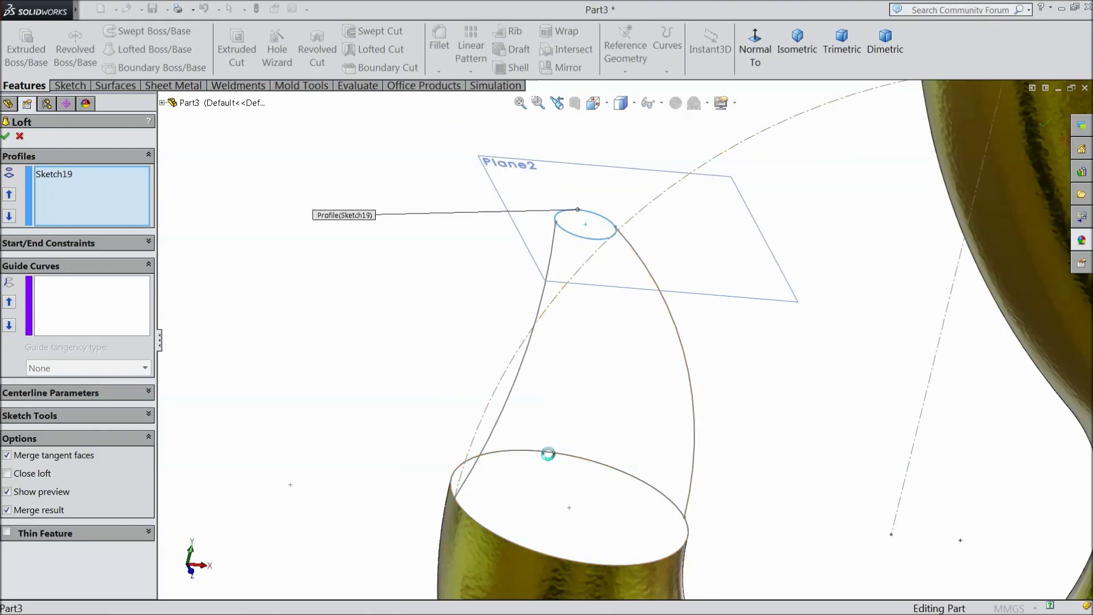
mouse_move(430, 365)
middle_mouse_down()
mouse_move(476, 354)
mouse_move(427, 347)
mouse_move(385, 301)
mouse_move(384, 319)
middle_mouse_up()
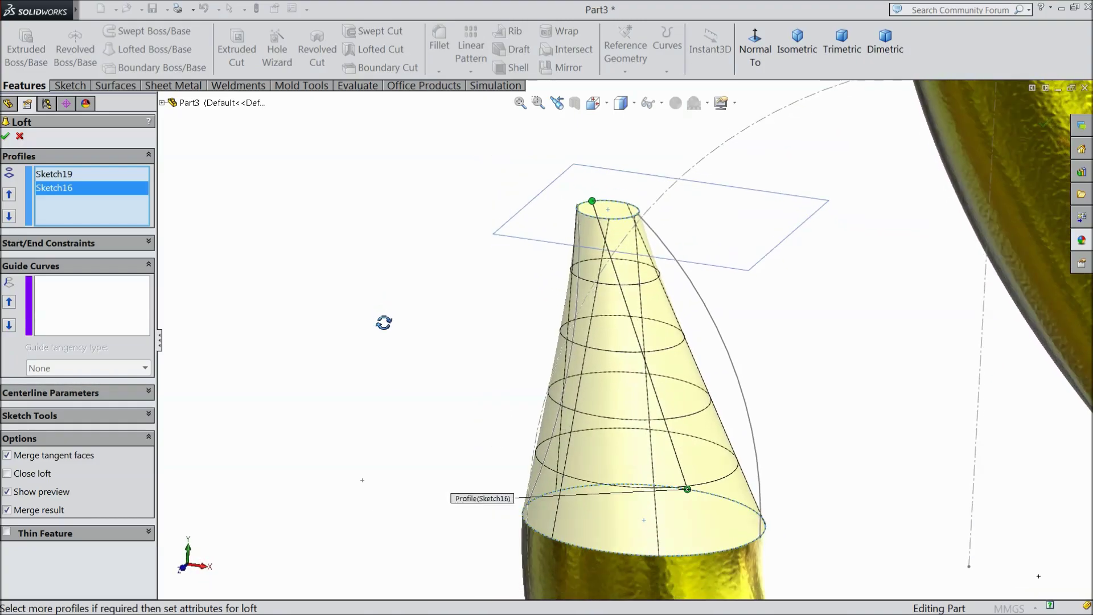
Add Sketch18 and Sketch17 as guide curves and create Loft4.
left_click(72, 325)
scroll(730, 416, "down", 2)
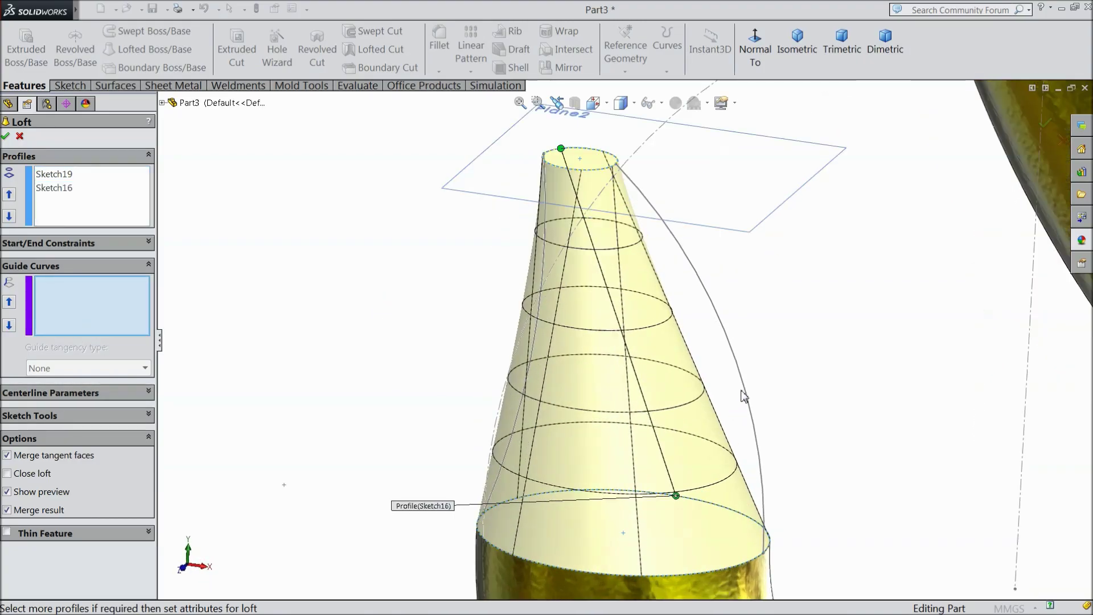
left_click(746, 391)
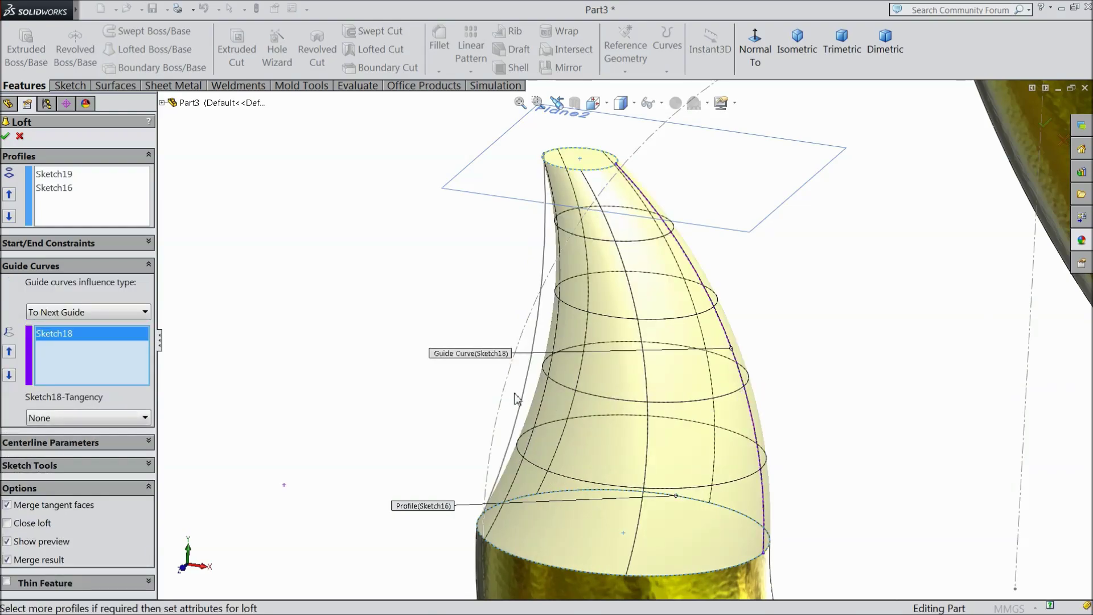
left_click(523, 402)
scroll(529, 407, "up", 5)
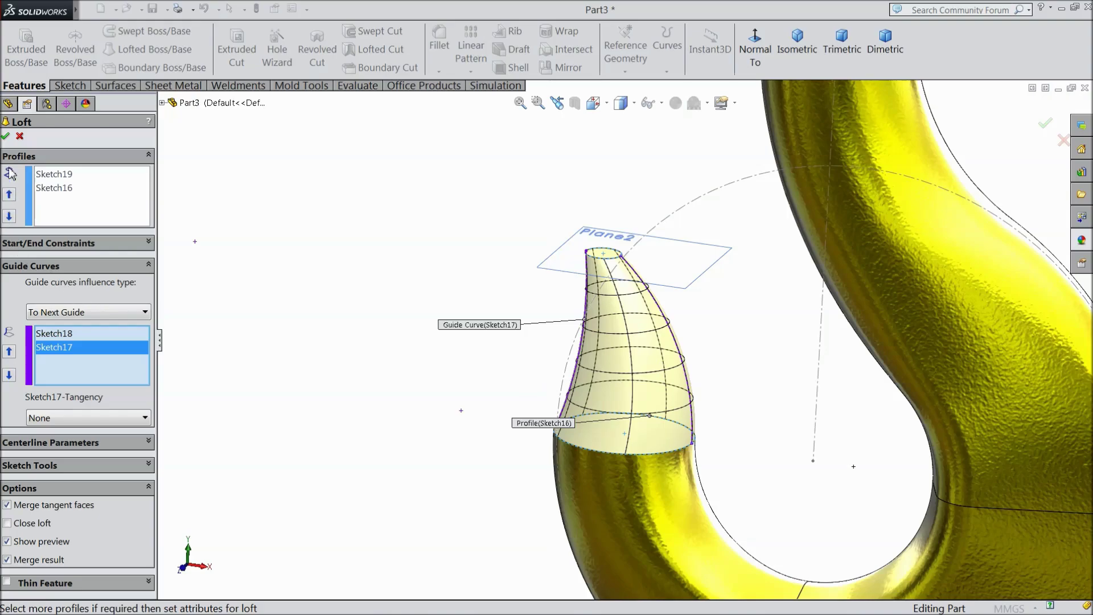
left_click(6, 136)
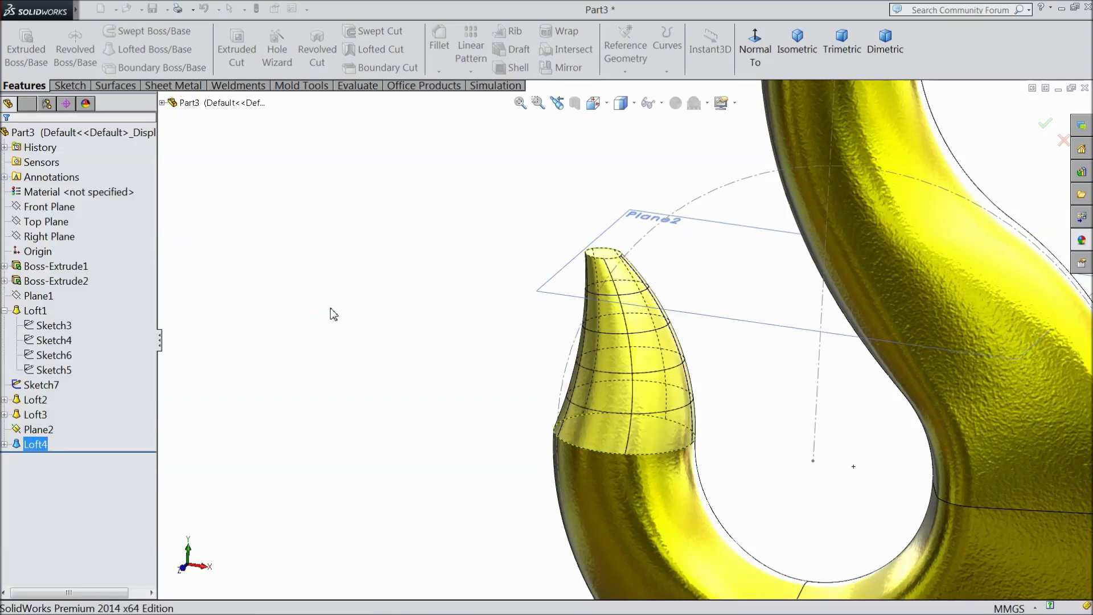
Hide Plane2 and Sketch7 and orbit the view to the hook's tip.
left_click(398, 304)
scroll(419, 307, "up", 3)
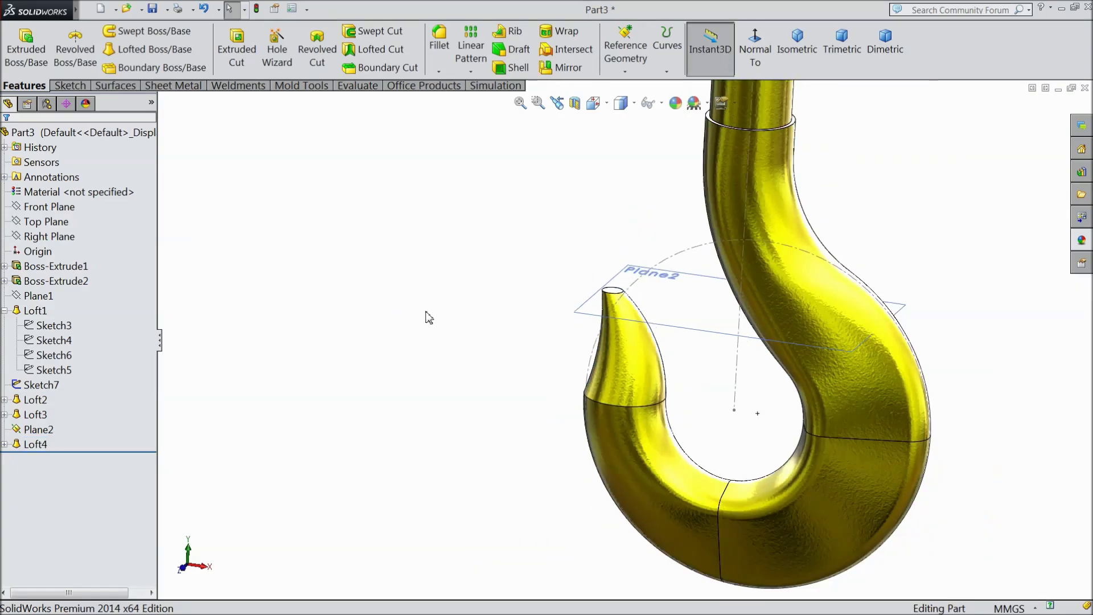
middle_click_drag(459, 316, 463, 337)
left_click(683, 324)
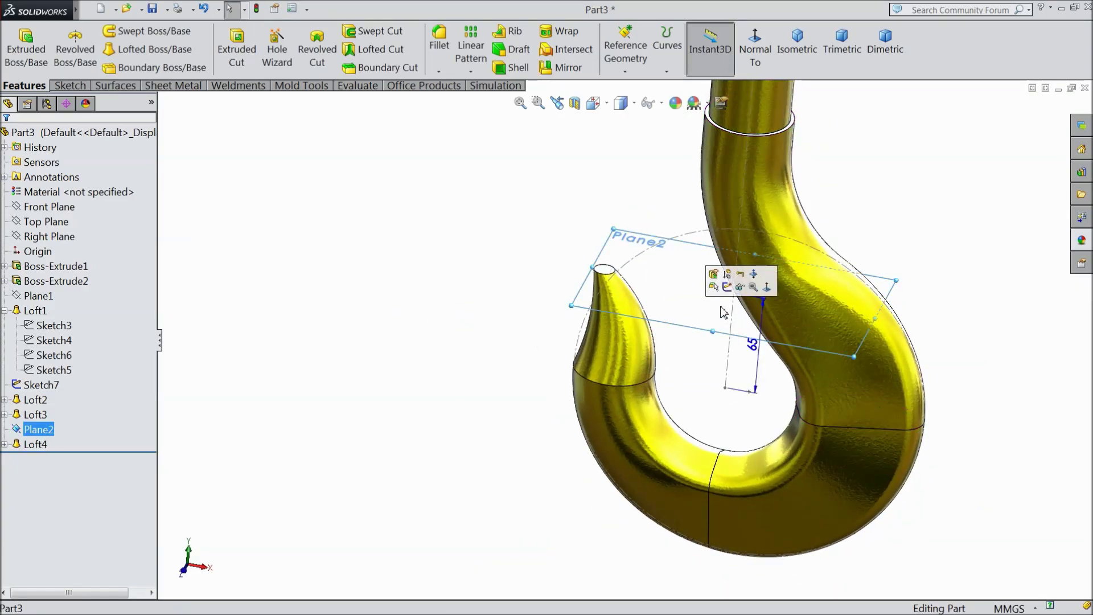
left_click(740, 287)
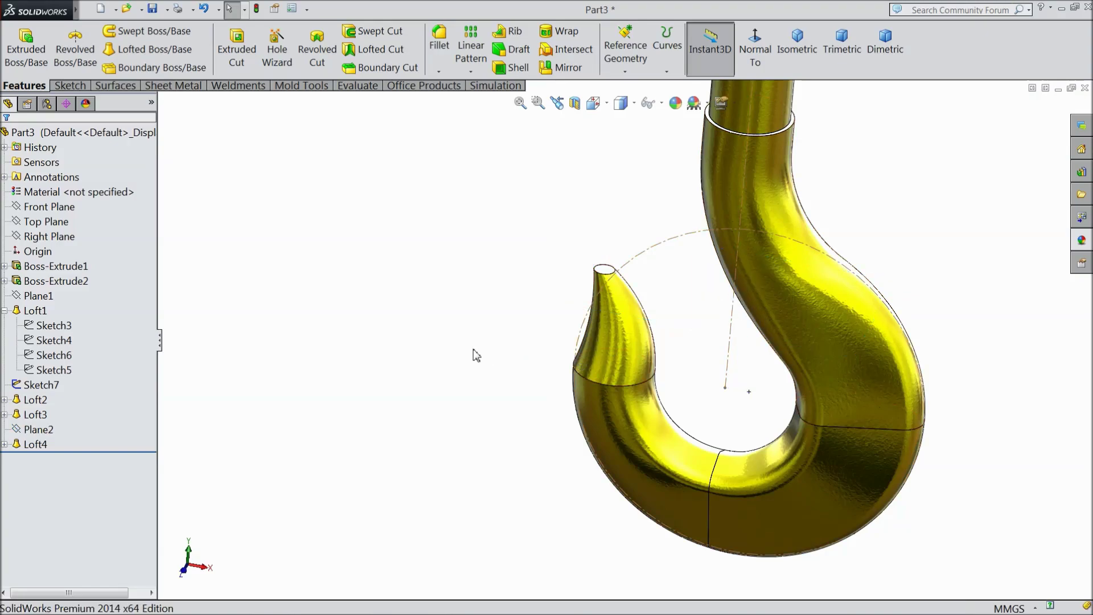
left_click(643, 254)
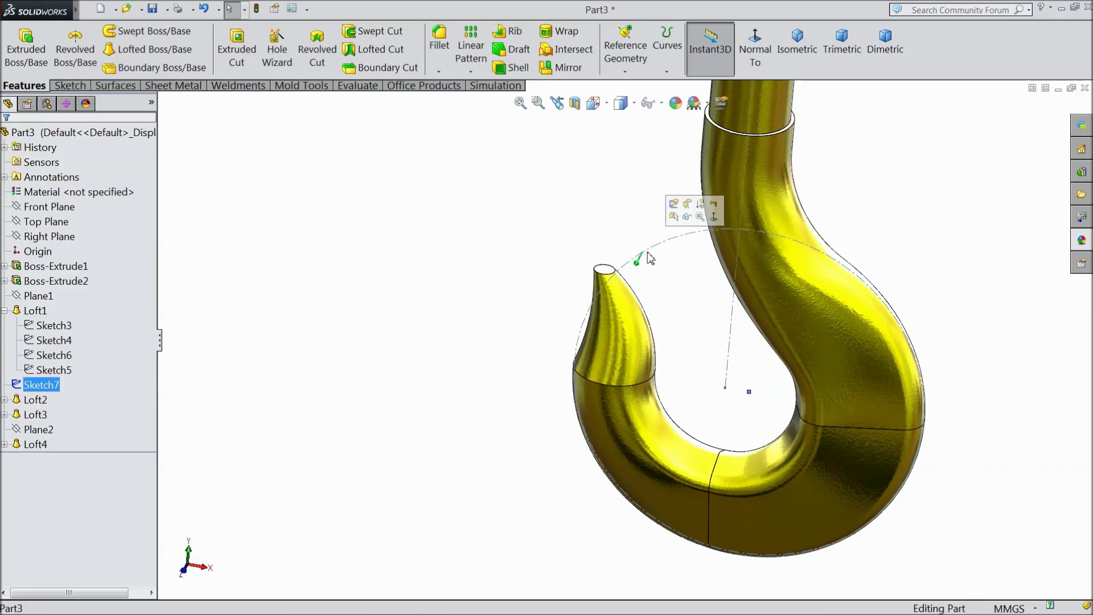
left_click(687, 221)
middle_click_drag(470, 335, 509, 357)
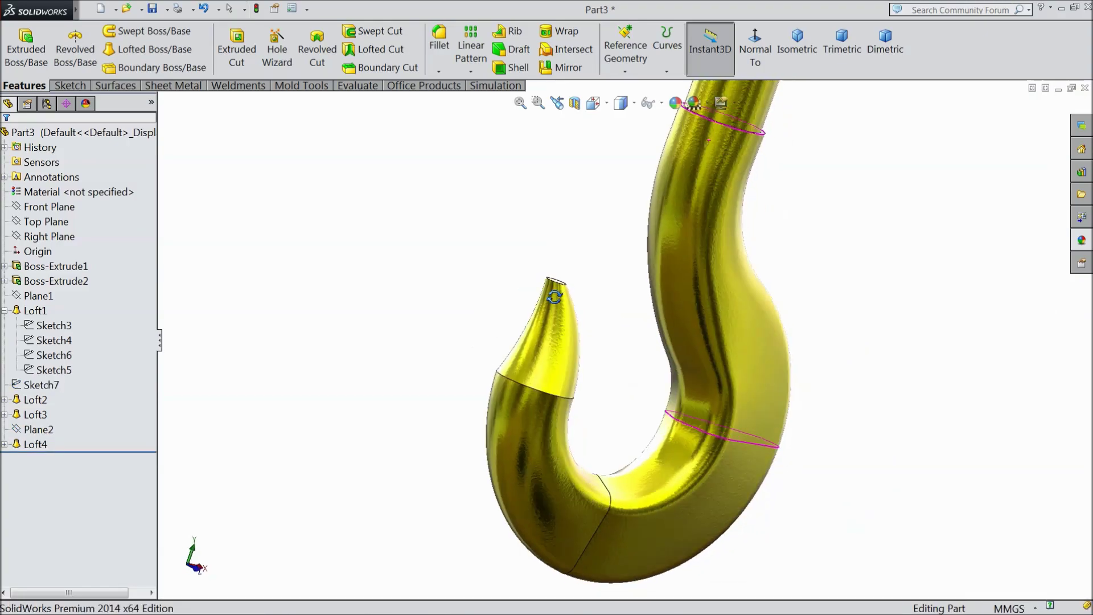
scroll(592, 290, "down", 5)
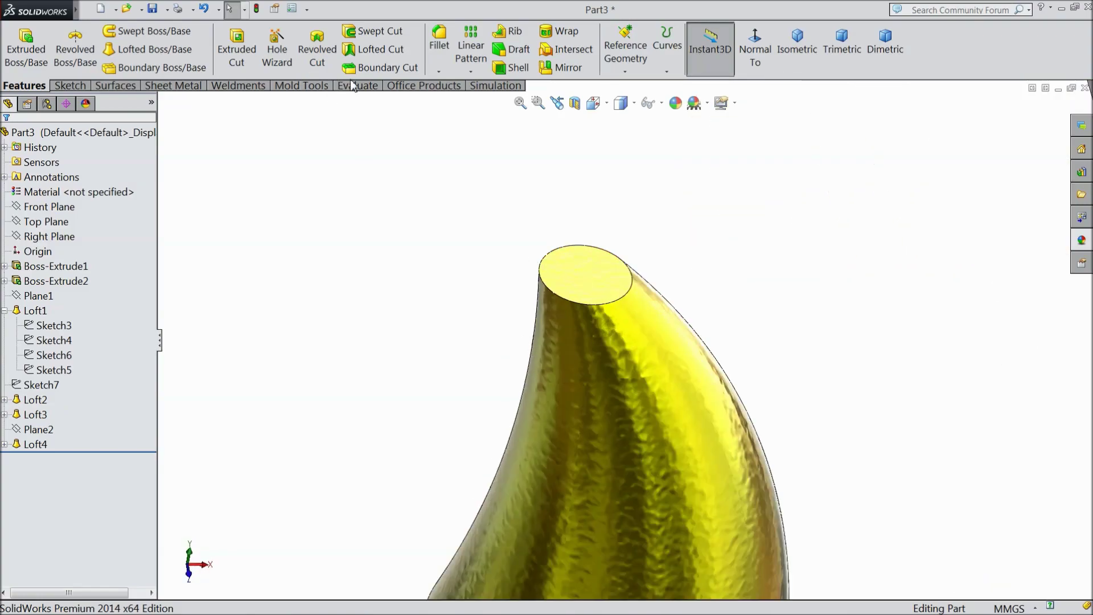
Fillet the tip's flat top face with a 5 mm radius.
left_click(442, 64)
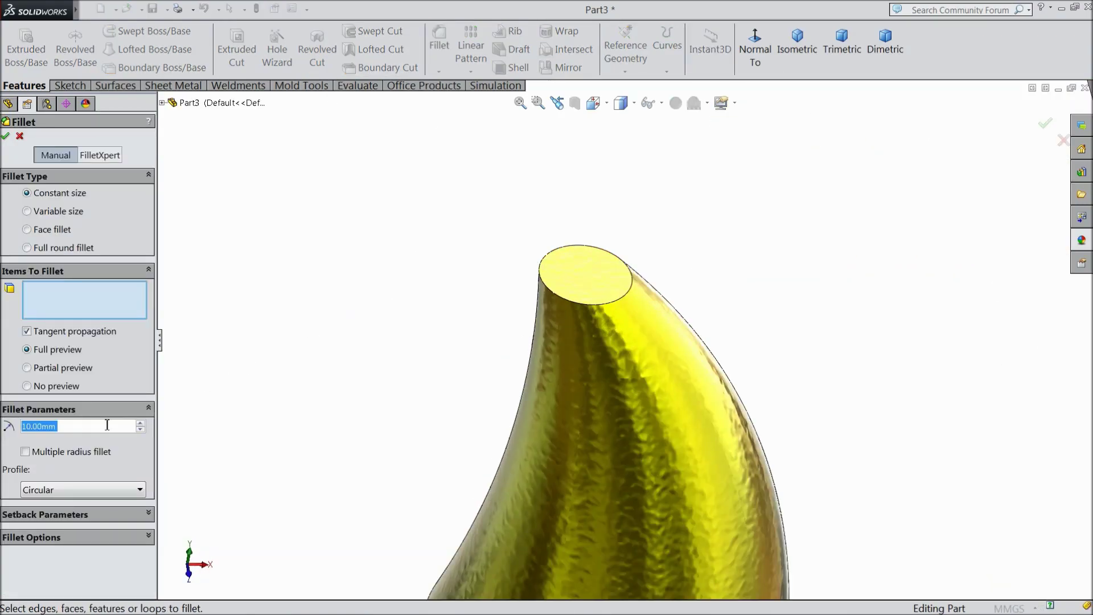
type("5")
left_click(586, 277)
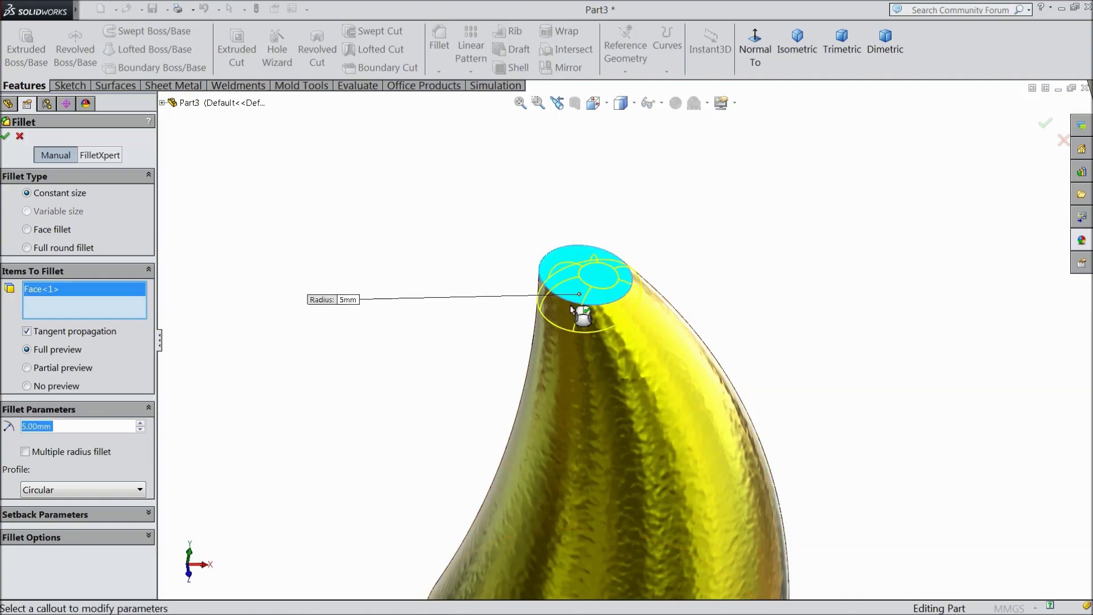
left_click(6, 136)
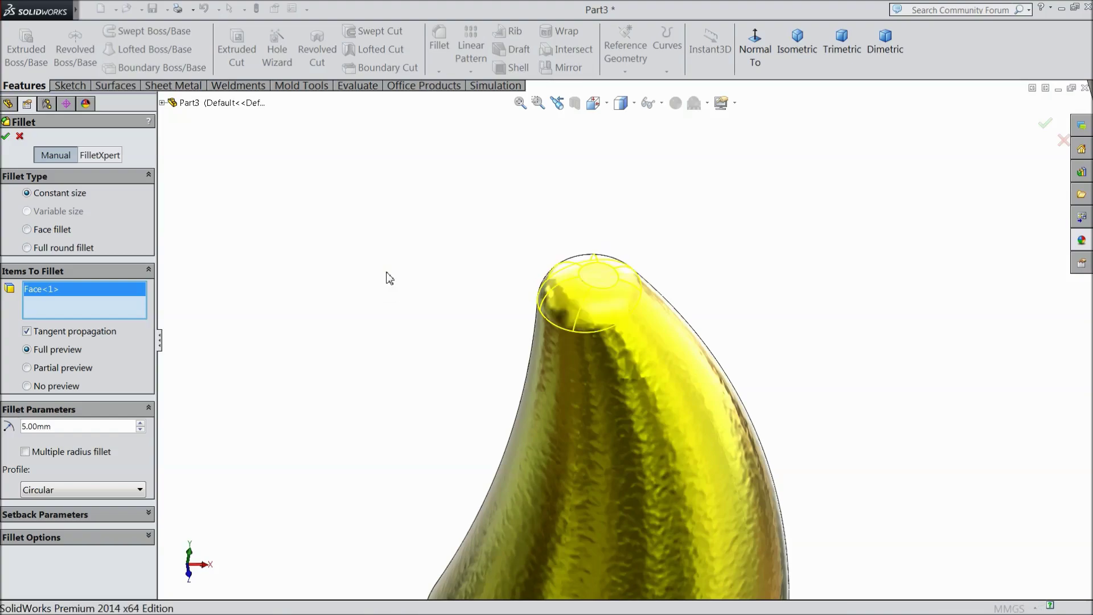
scroll(429, 317, "up", 5)
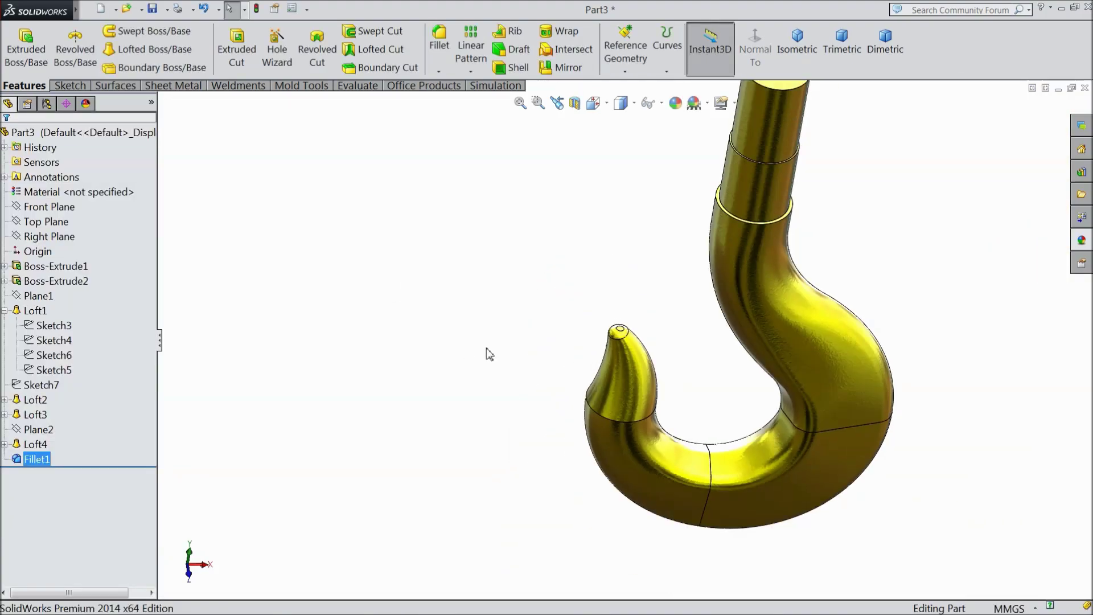
Orbit and zoom around the hook to inspect the filleted tip and shank.
mouse_move(487, 349)
middle_mouse_down()
mouse_move(490, 285)
mouse_move(510, 295)
mouse_move(524, 254)
mouse_move(547, 290)
mouse_move(769, 237)
mouse_move(753, 193)
mouse_move(691, 354)
mouse_move(715, 337)
middle_mouse_up()
scroll(776, 249, "down", 3)
scroll(678, 383, "up", 5)
scroll(678, 383, "down", 1)
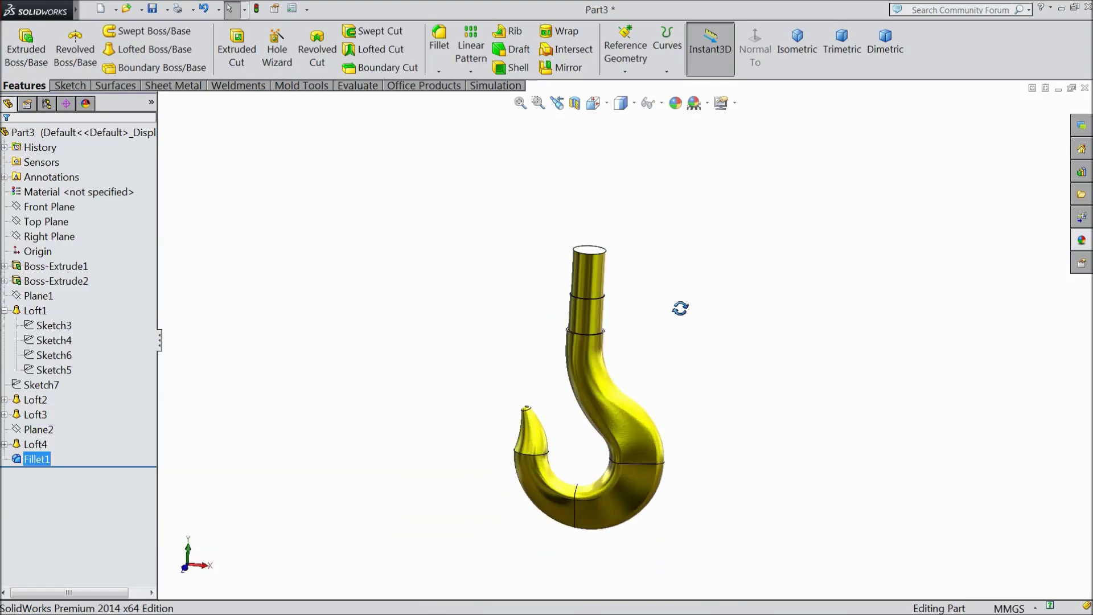
scroll(681, 310, "down", 1)
scroll(680, 313, "down", 2)
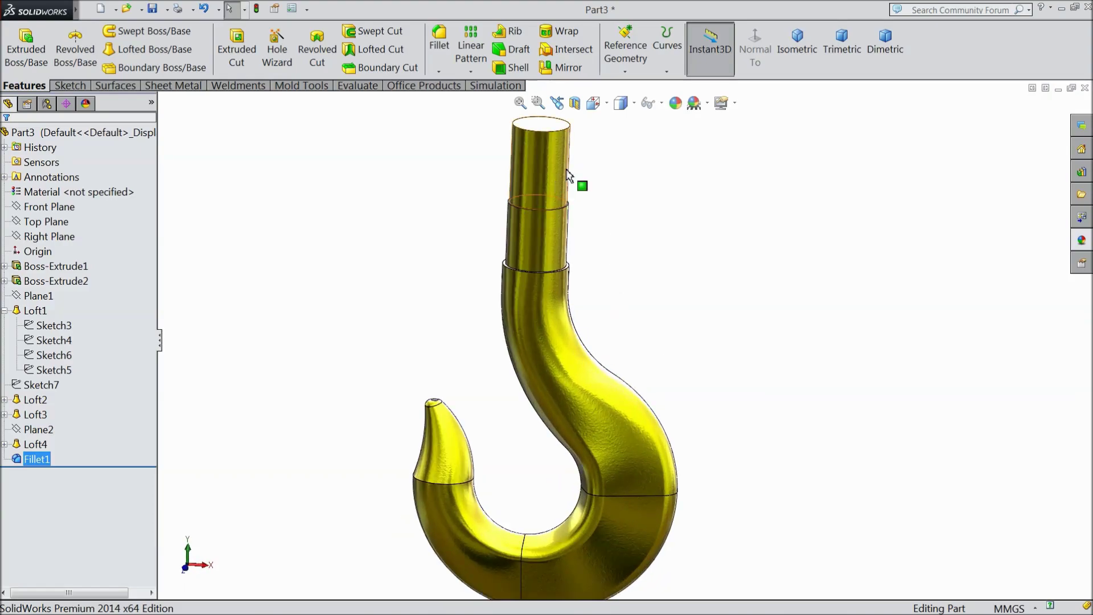
scroll(566, 188, "down", 2)
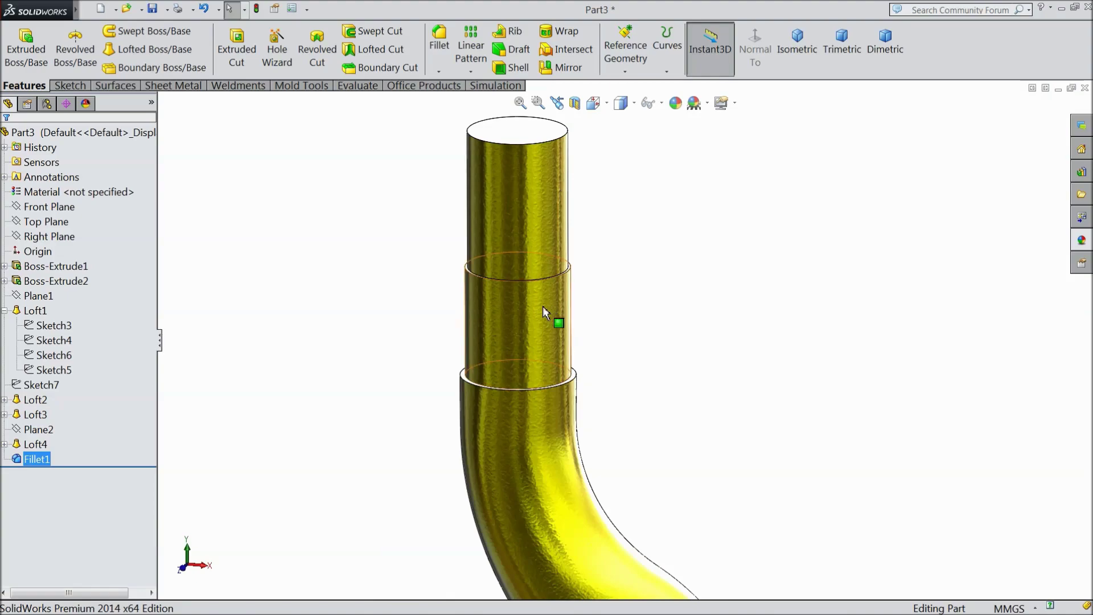
scroll(542, 306, "down", 2)
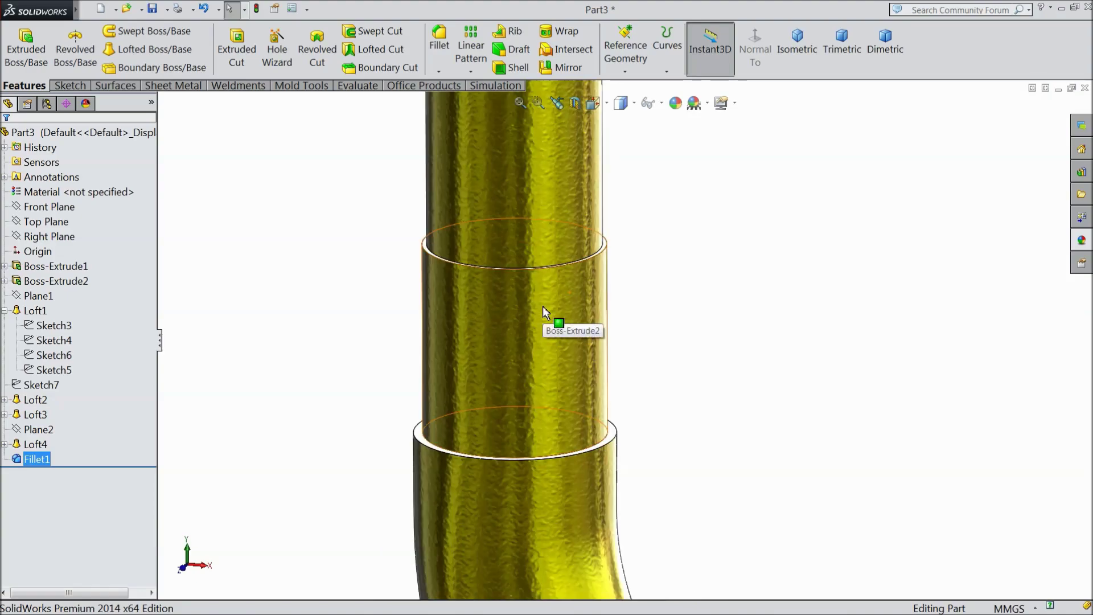
Apply a 5 mm fillet to the upper and lower shank step edges.
left_click(439, 41)
scroll(442, 222, "down", 1)
scroll(442, 222, "down", 1)
scroll(442, 223, "down", 1)
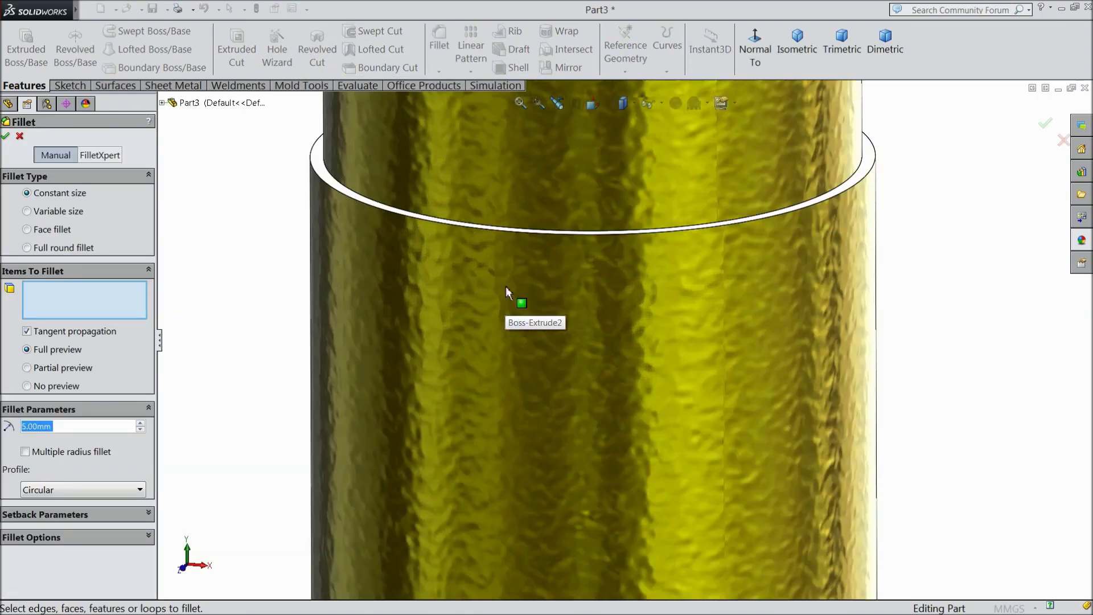
left_click(442, 223)
scroll(445, 240, "up", 2)
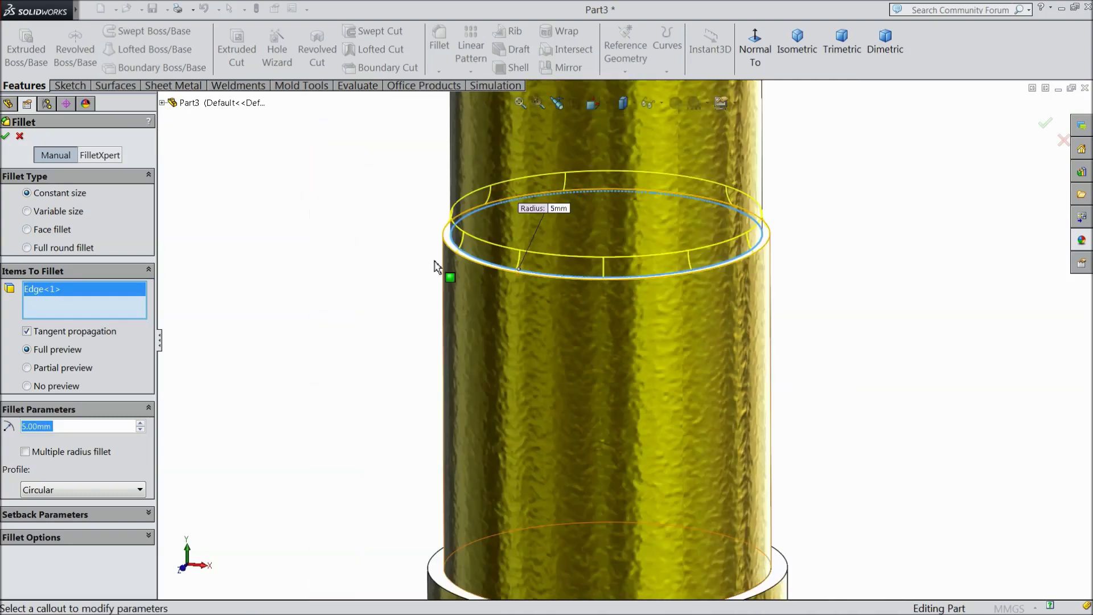
scroll(559, 448, "up", 1)
scroll(521, 507, "down", 2)
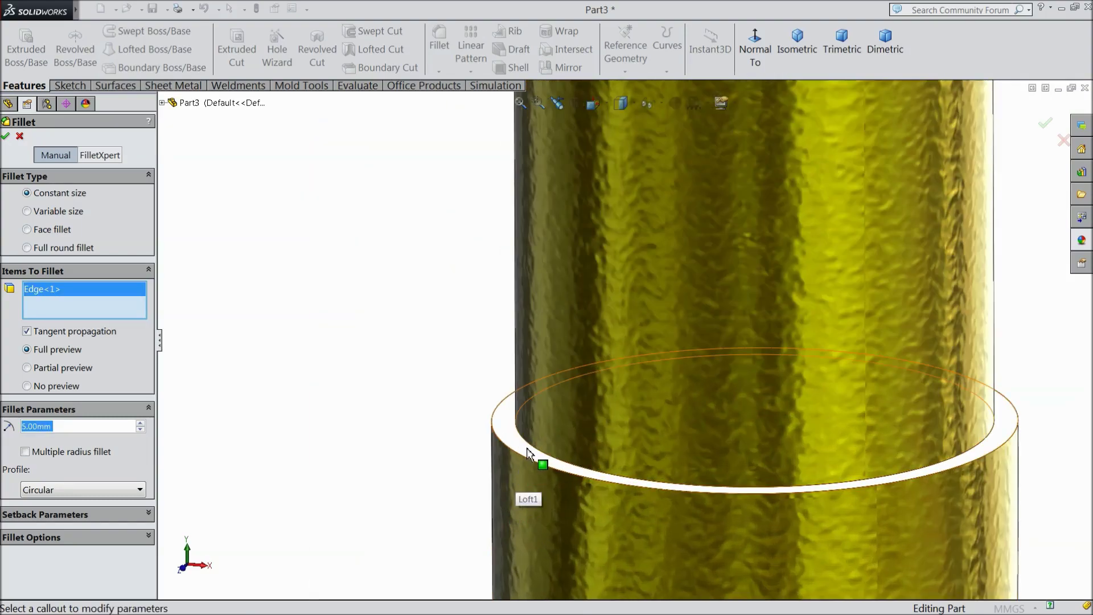
left_click(533, 452)
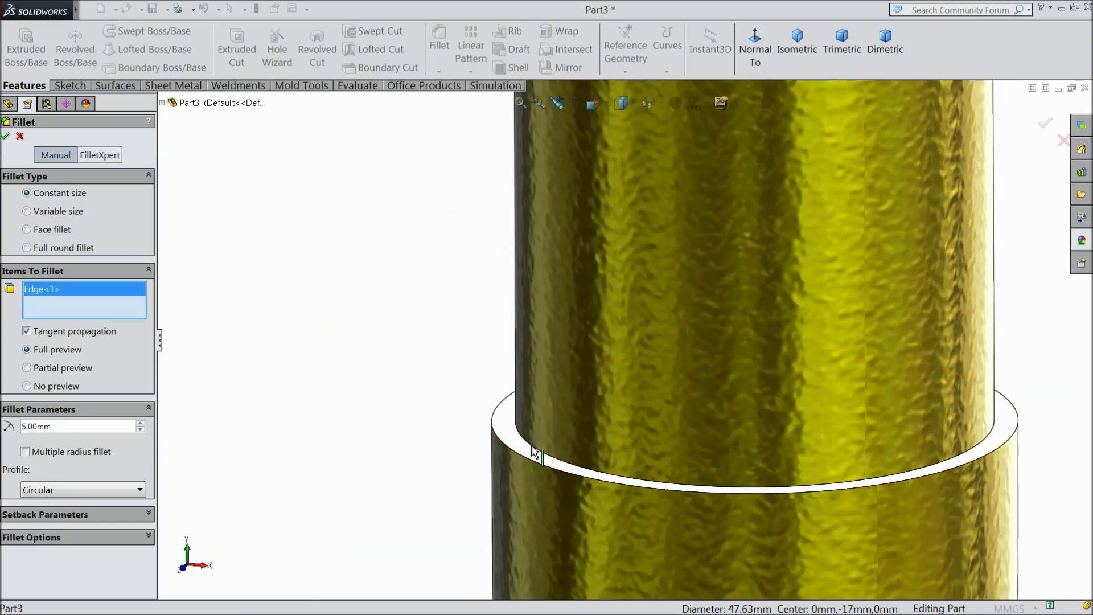
left_click(7, 137)
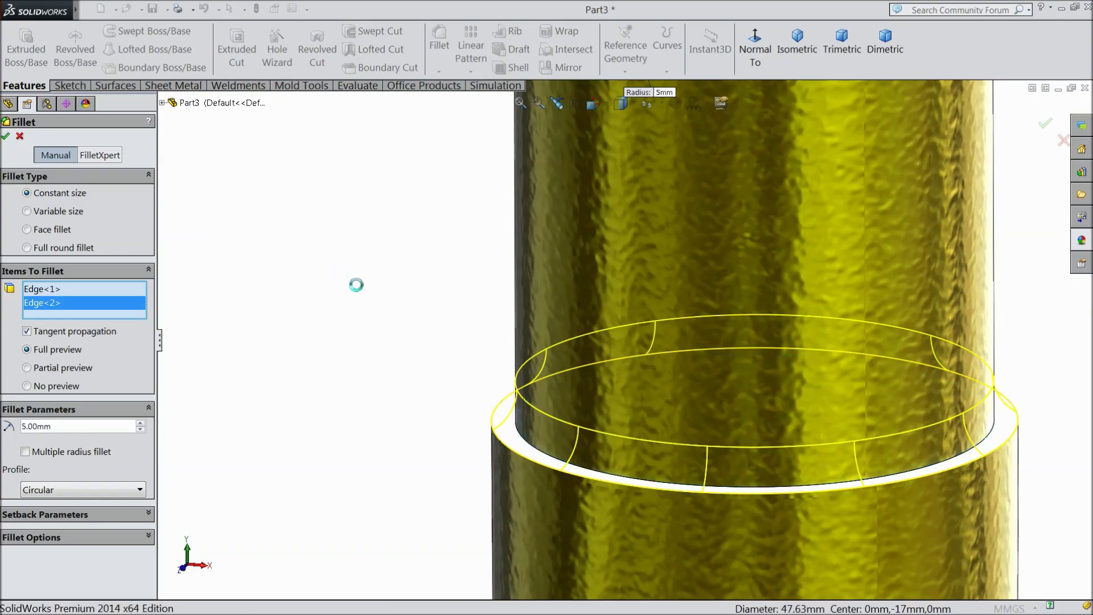
Create a sketch on the shank's top face holding its converted circular edge.
key("z")
key("z")
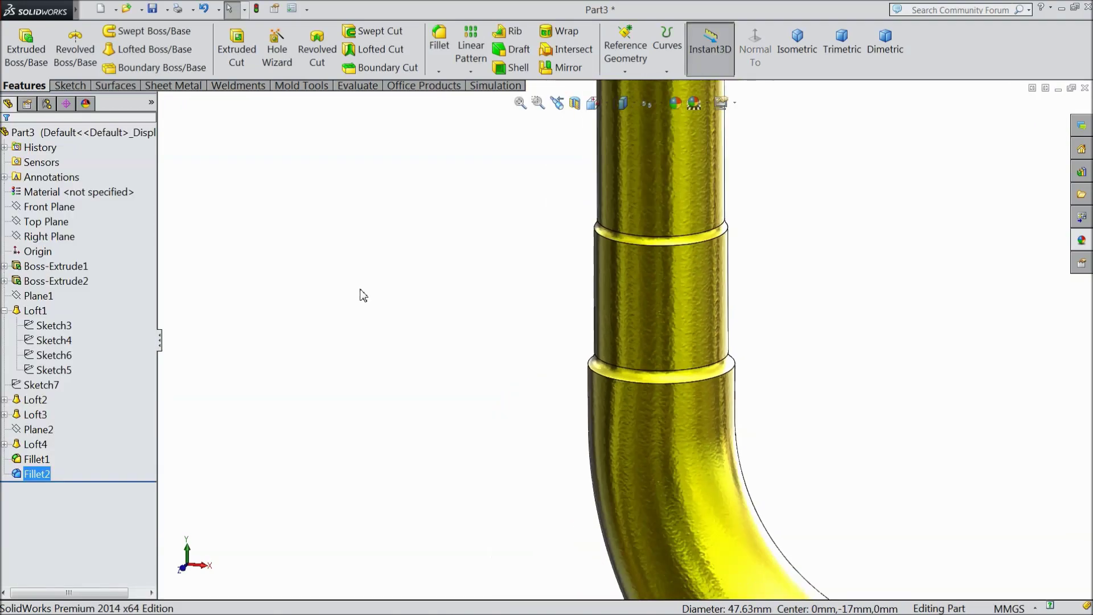
key("z")
mouse_move(433, 309)
middle_mouse_down()
mouse_move(452, 285)
mouse_move(386, 305)
mouse_move(396, 327)
mouse_move(846, 203)
middle_mouse_up()
scroll(708, 188, "down", 3)
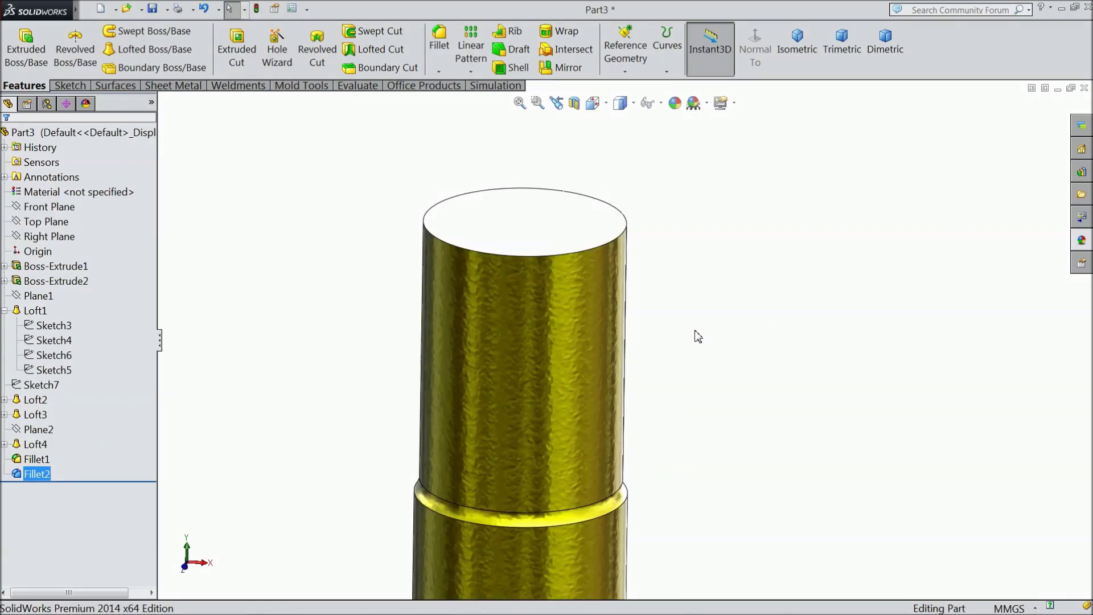
mouse_move(698, 336)
middle_mouse_down()
mouse_move(681, 378)
mouse_move(612, 361)
middle_mouse_up()
left_click(545, 293)
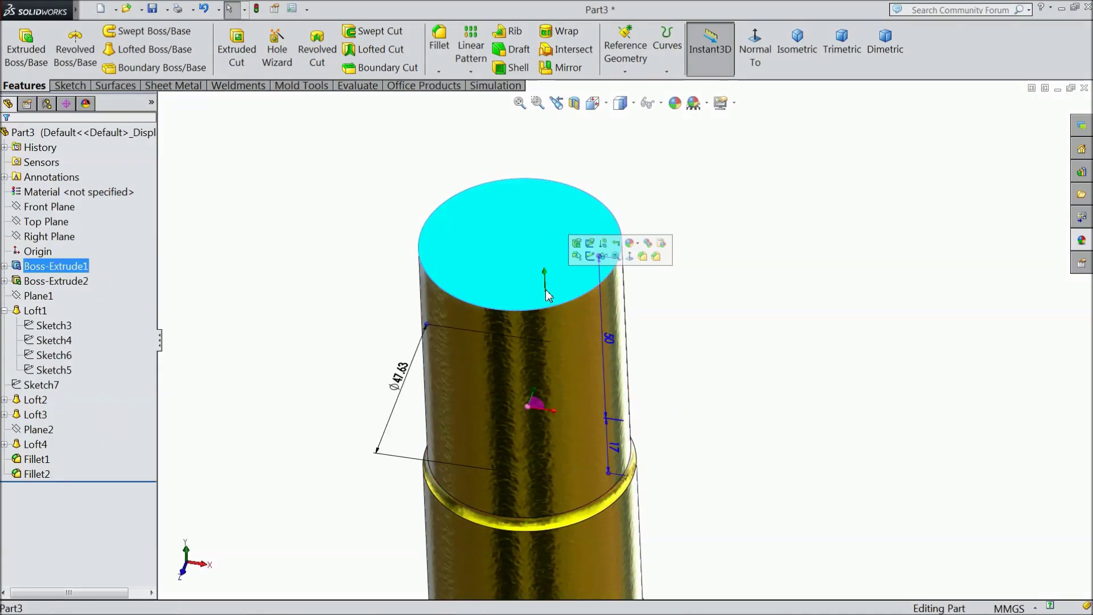
left_click(593, 257)
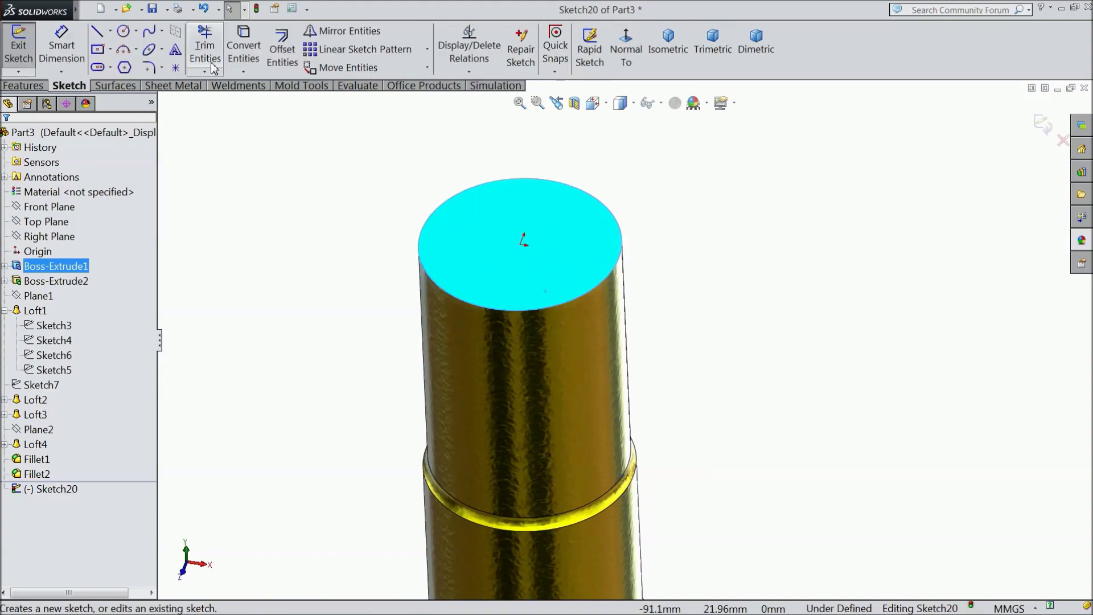
left_click(244, 50)
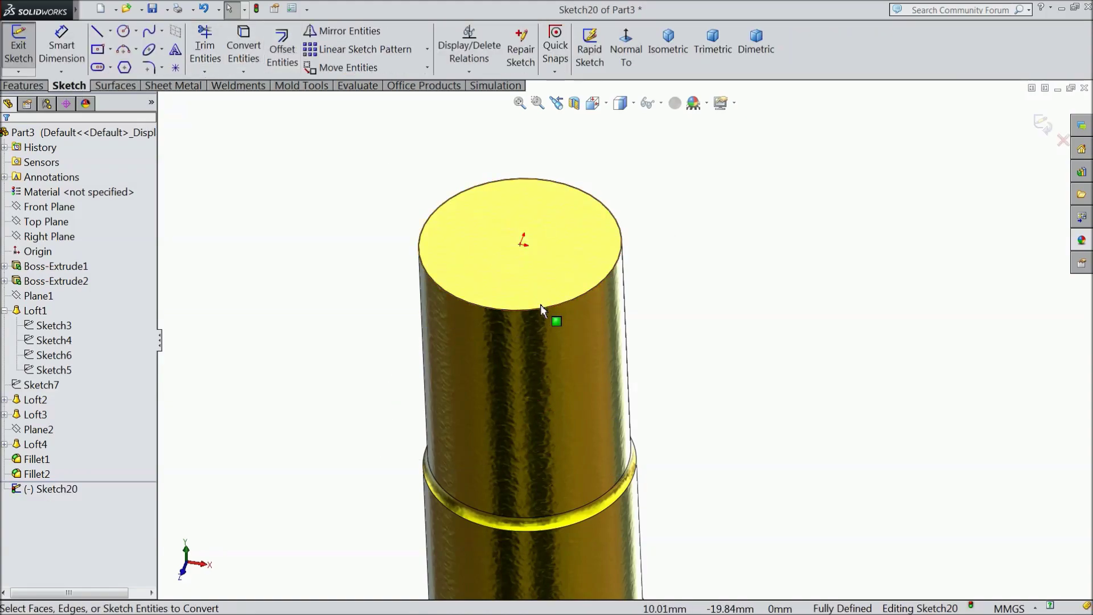
left_click(36, 85)
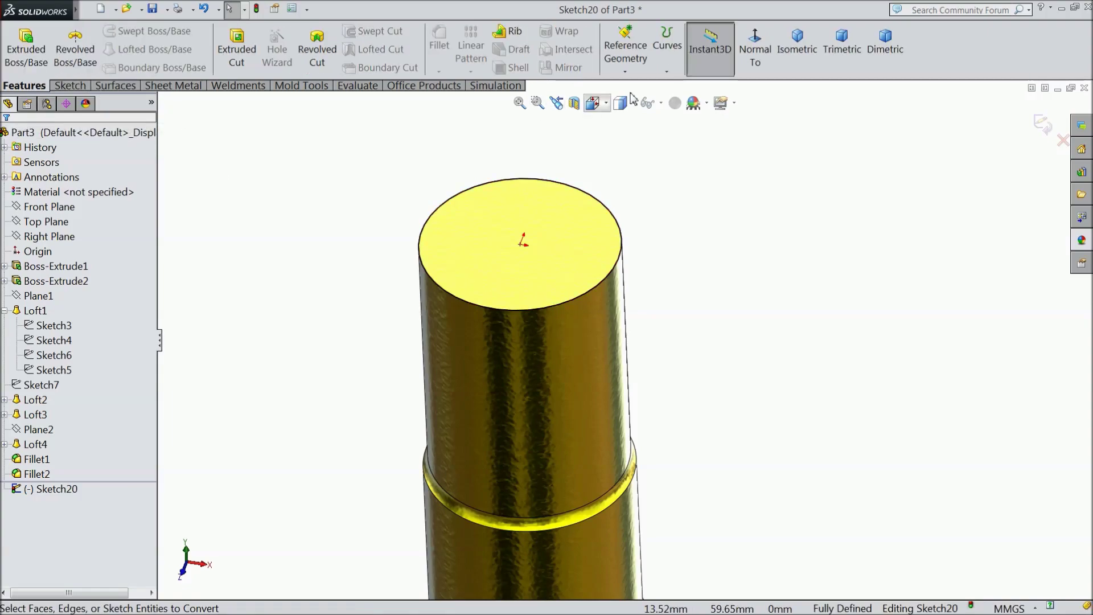
left_click(667, 48)
Start a helix on the sketched circle with 50 mm height and 5.656 mm pitch.
left_click(679, 111)
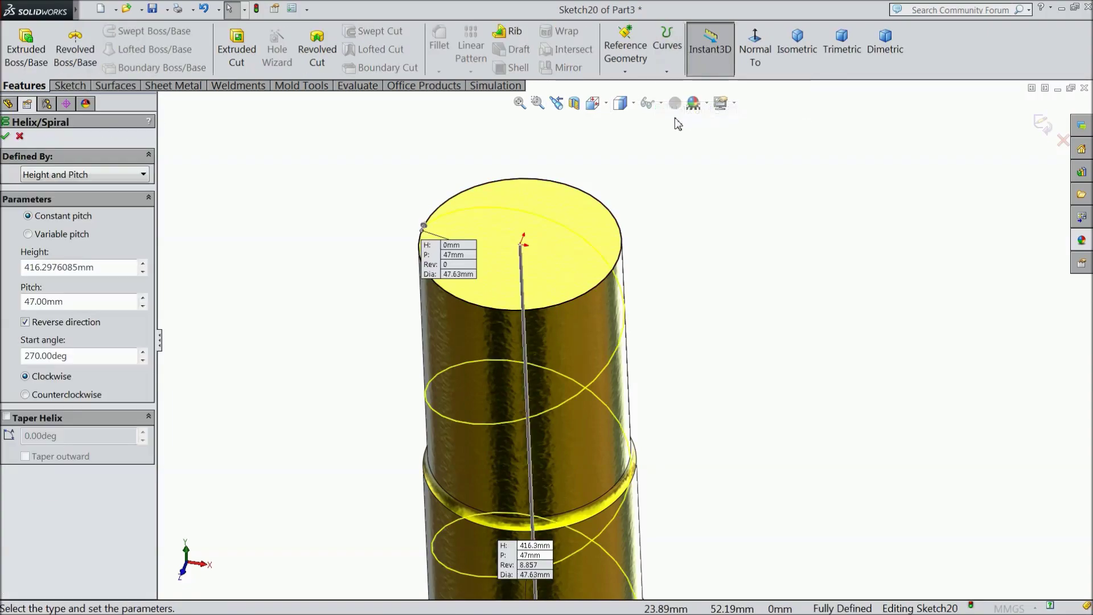
scroll(598, 319, "up", 5)
scroll(636, 493, "down", 3)
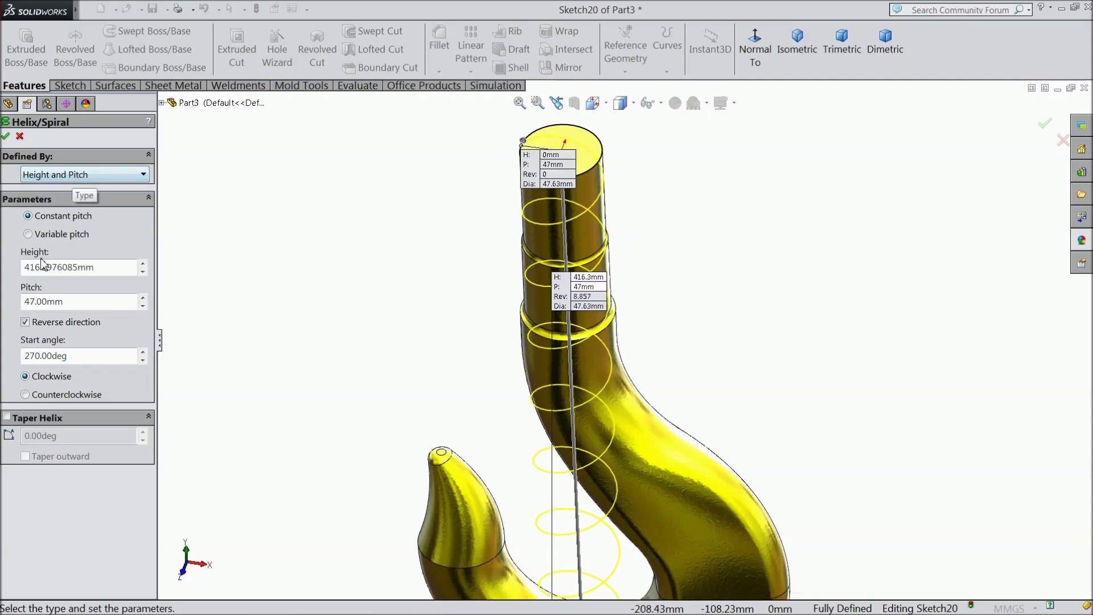
left_click_drag(96, 271, 18, 269)
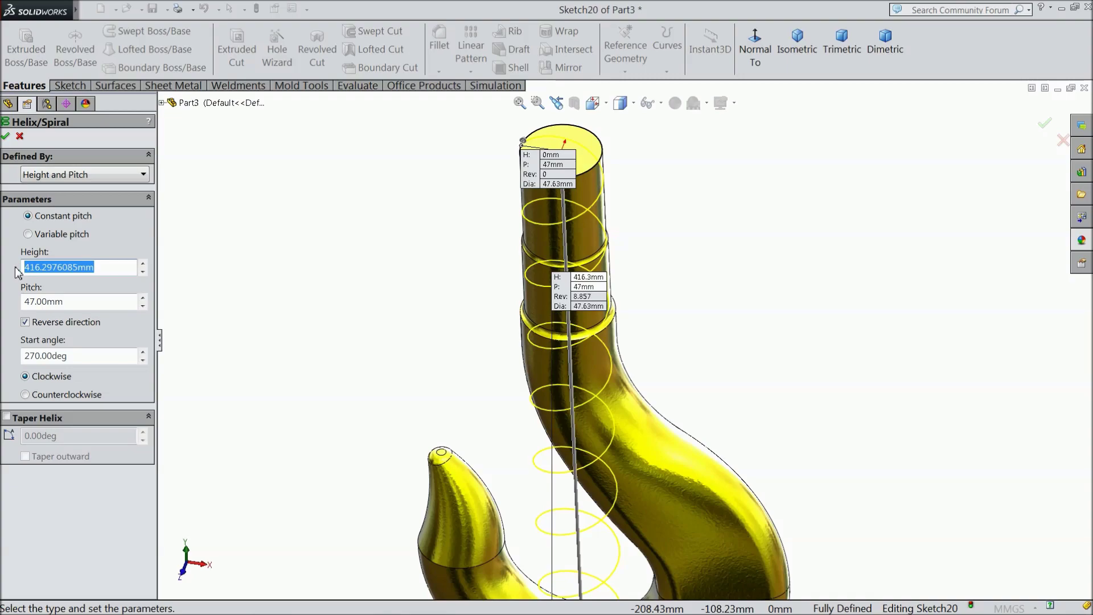
type("50")
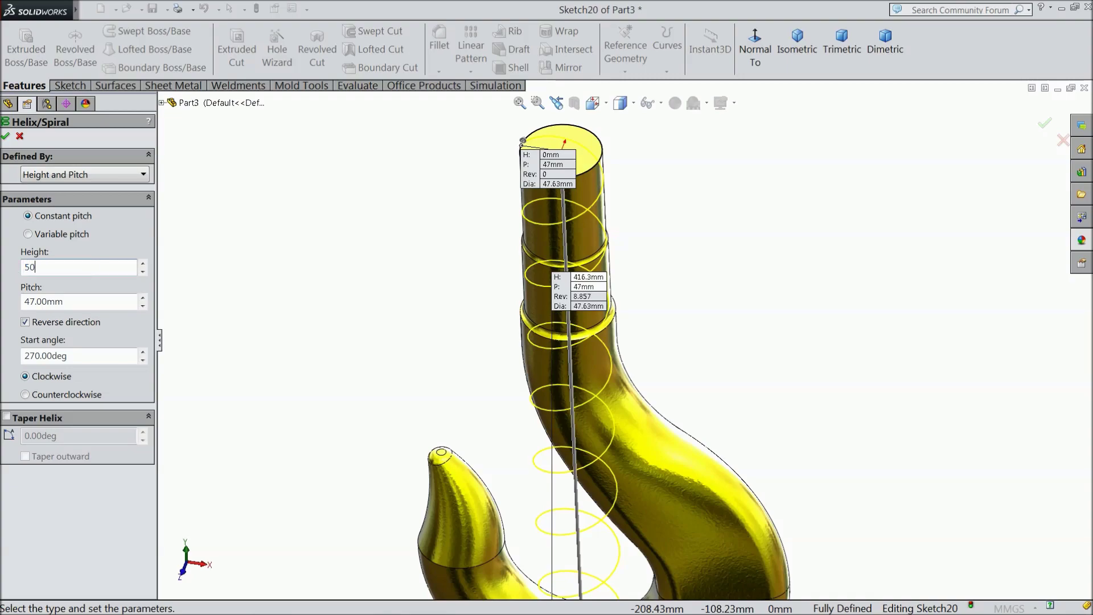
left_click(81, 304)
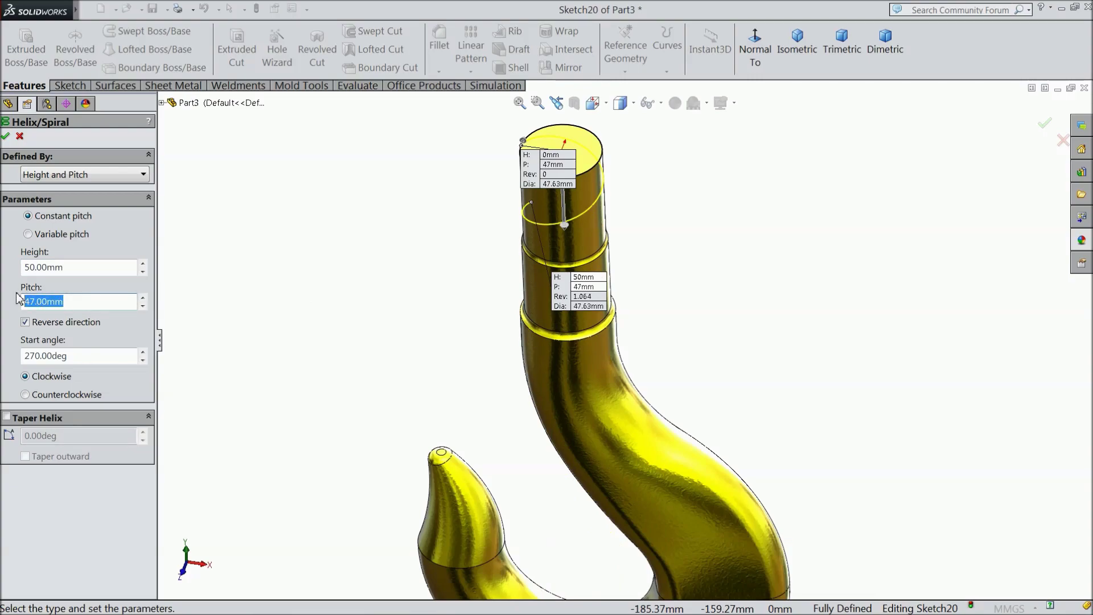
type("5.656mm")
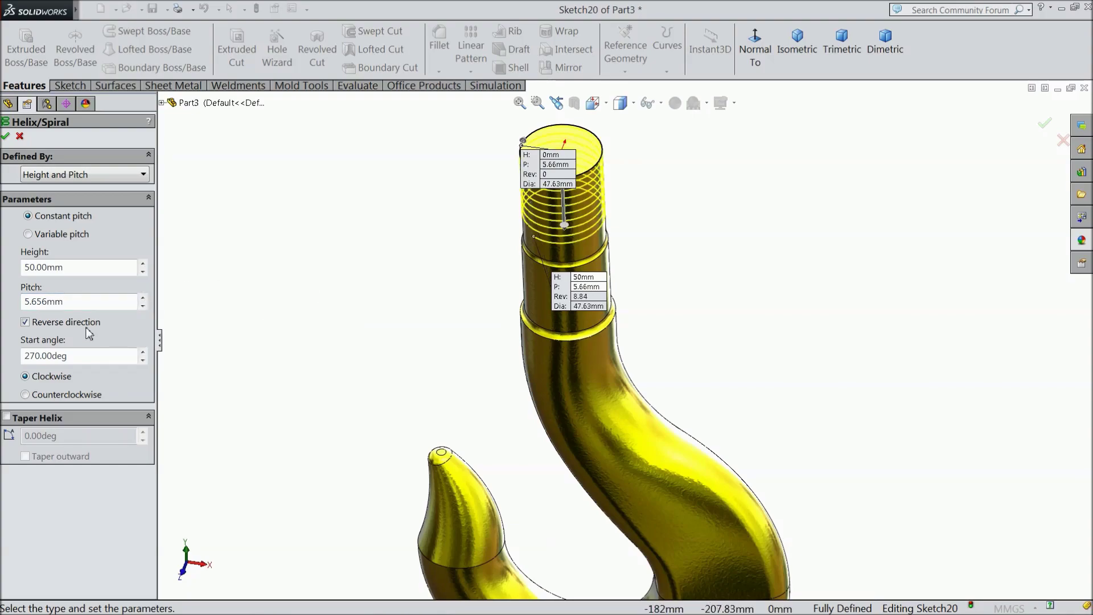
scroll(585, 209, "down", 3)
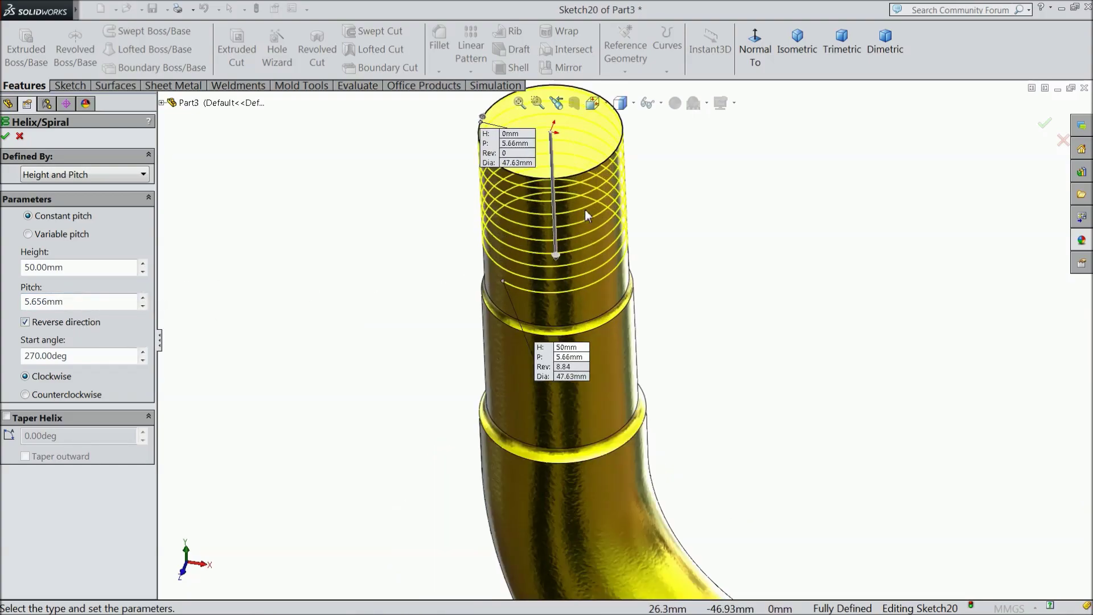
mouse_move(353, 283)
middle_mouse_down()
mouse_move(371, 226)
mouse_move(388, 230)
mouse_move(361, 246)
middle_mouse_up()
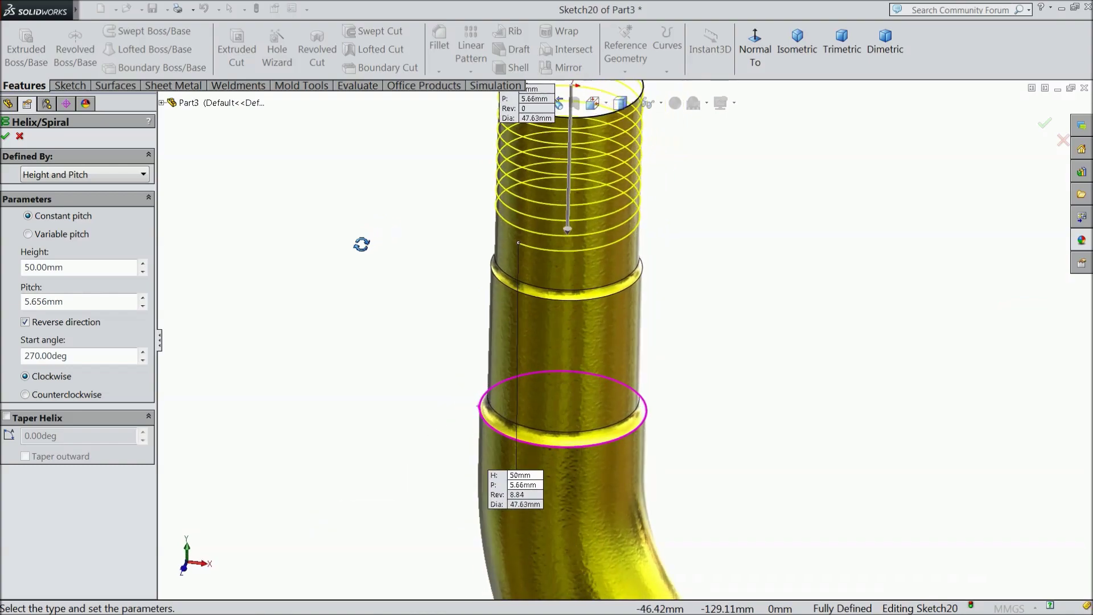
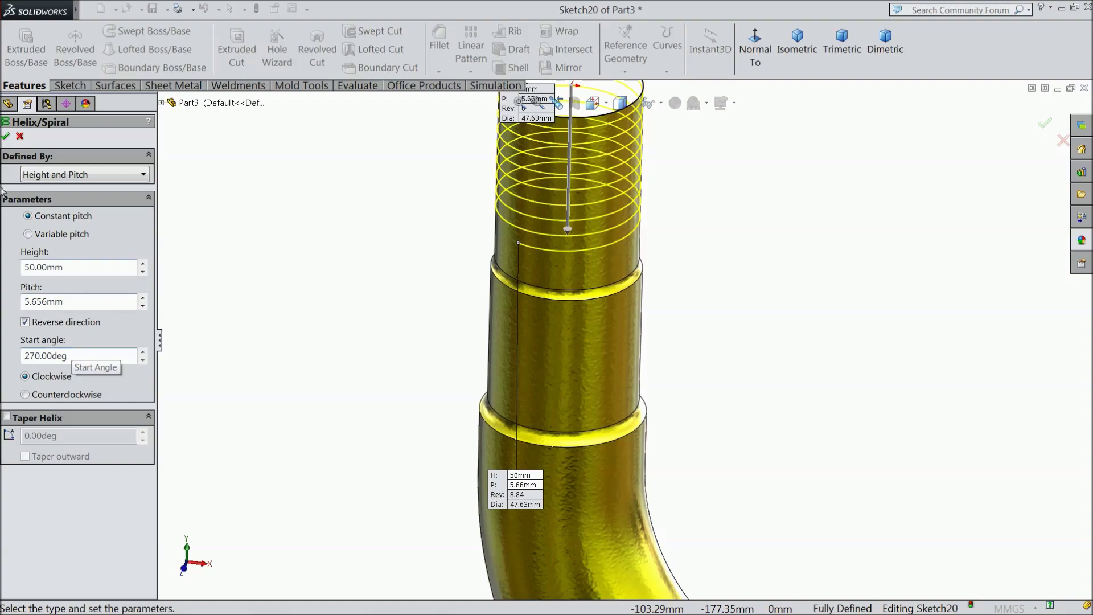
Accept Helix/Spiral1 and orbit the tube upright to inspect it.
left_click(5, 136)
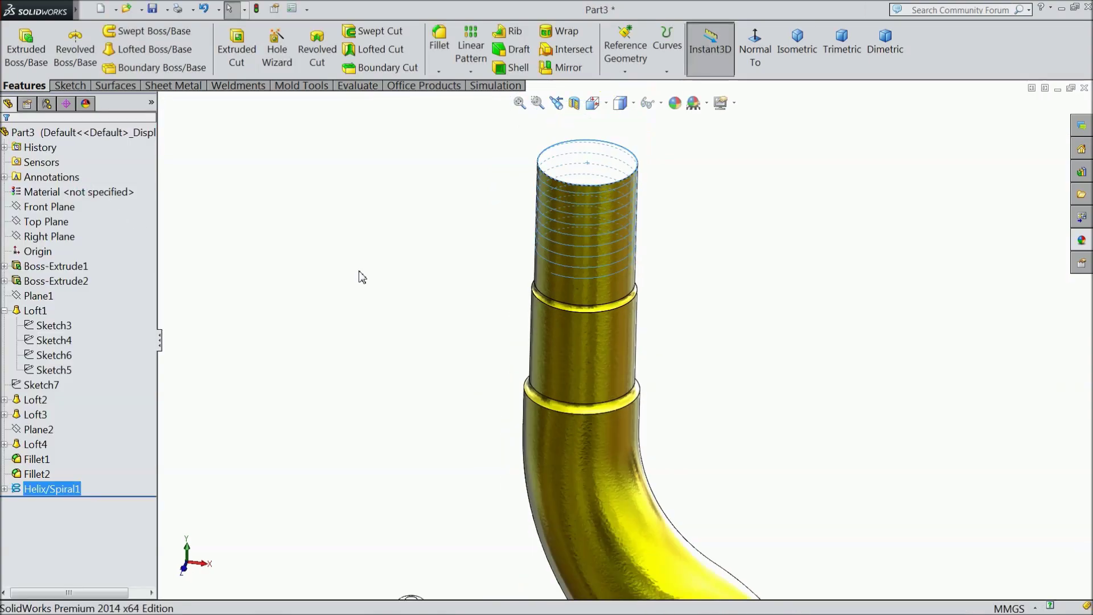
middle_click_drag(363, 278, 842, 203)
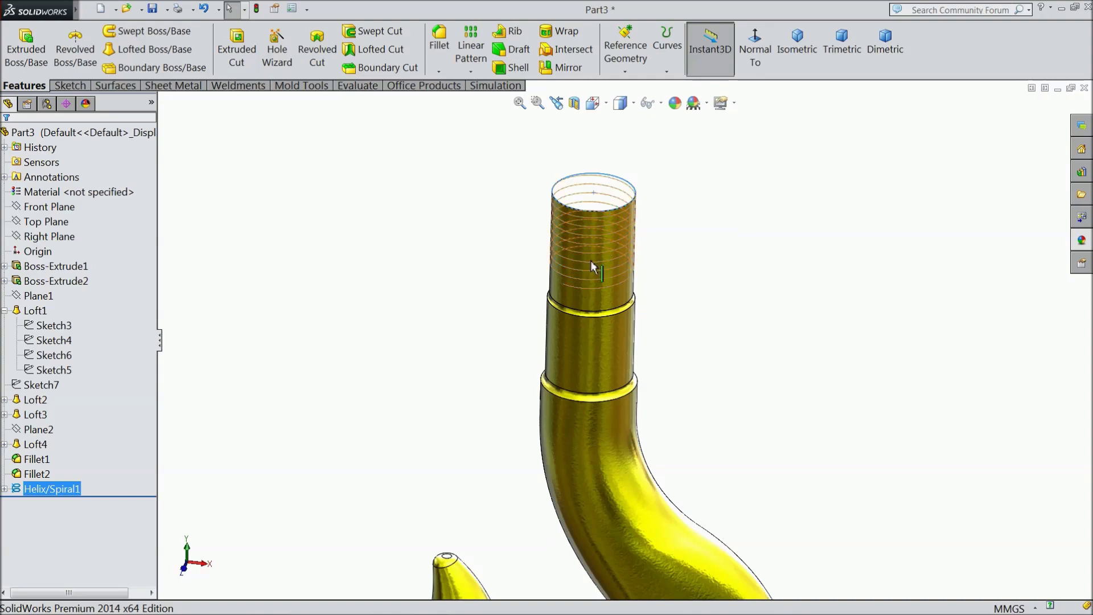
left_click(53, 212)
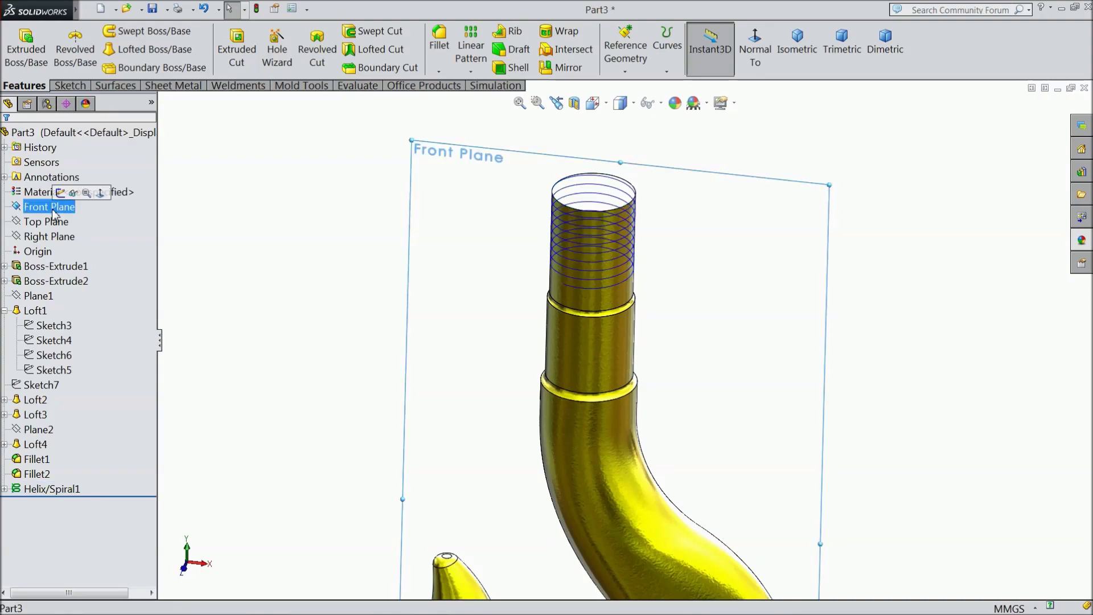
mouse_move(332, 237)
middle_mouse_down()
mouse_move(373, 231)
mouse_move(448, 294)
mouse_move(433, 290)
middle_mouse_up()
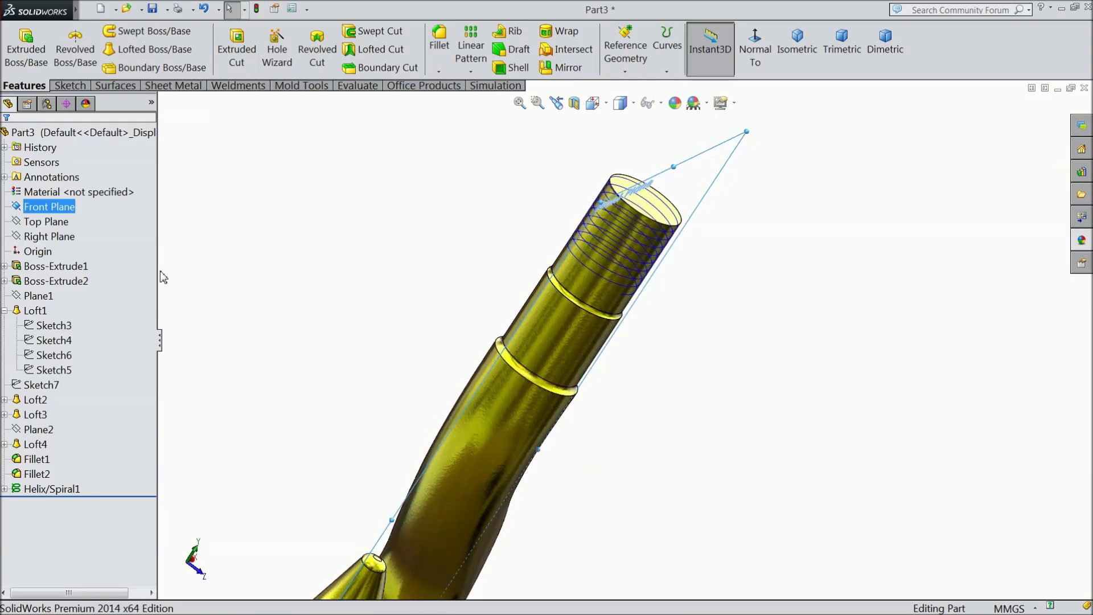
left_click(61, 243)
mouse_move(349, 251)
middle_mouse_down()
mouse_move(275, 227)
mouse_move(257, 200)
mouse_move(215, 182)
mouse_move(276, 186)
mouse_move(290, 149)
mouse_move(335, 183)
mouse_move(318, 222)
mouse_move(212, 207)
mouse_move(316, 198)
mouse_move(436, 220)
mouse_move(448, 201)
mouse_move(422, 158)
mouse_move(359, 226)
middle_mouse_up()
scroll(371, 202, "down", 5)
Start a new sketch on the Front Plane.
left_click(54, 206)
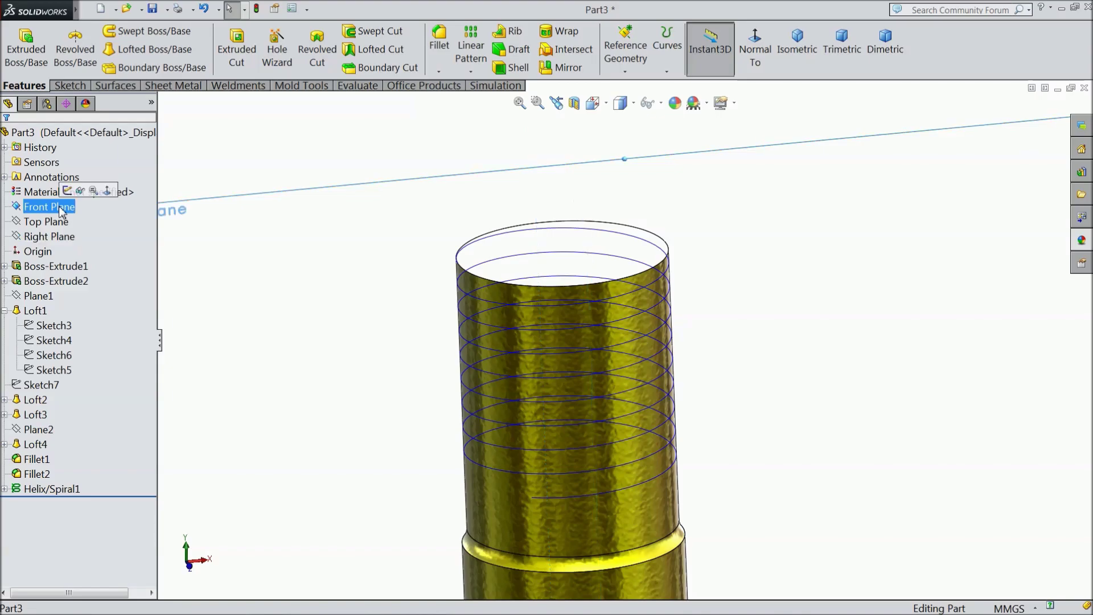
left_click(34, 207)
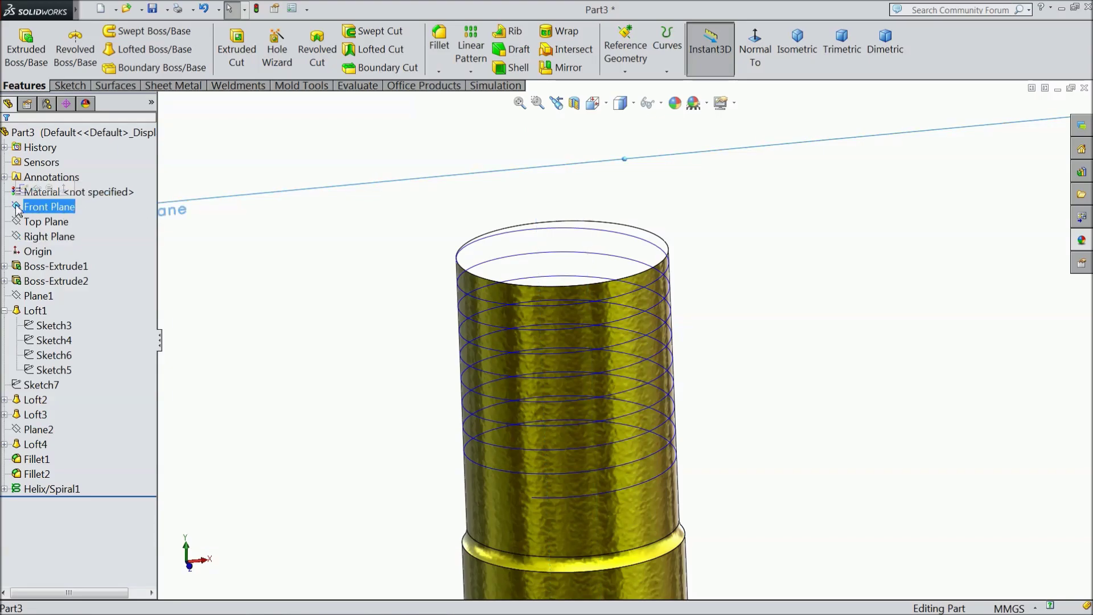
left_click(25, 190)
In a normal-to view, draw a 3-sided polygon centred on the shank's top-left corner.
left_click(755, 48)
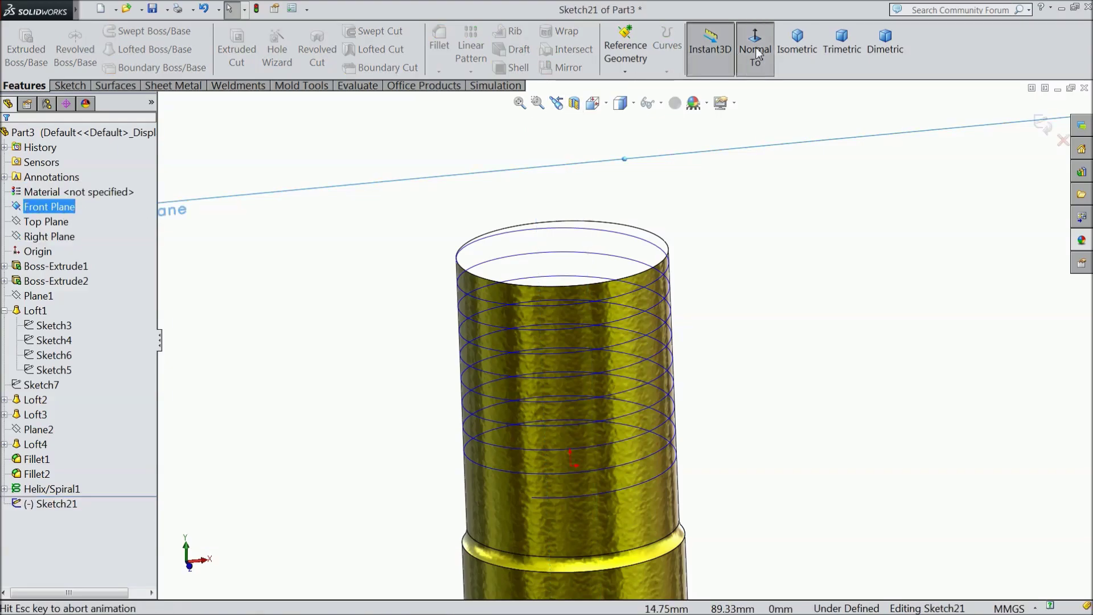
left_click(70, 86)
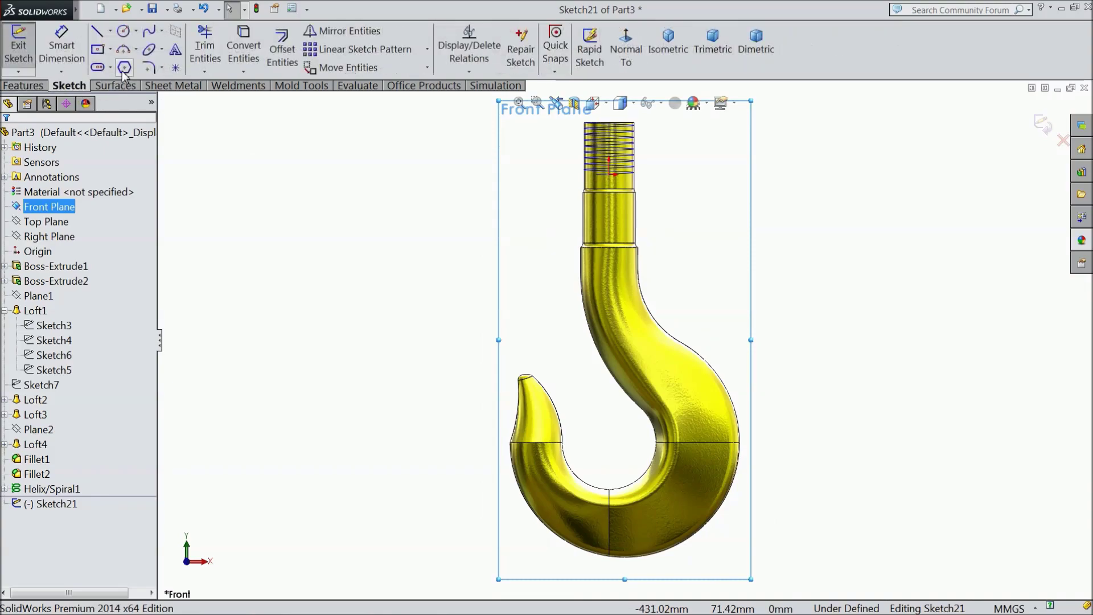
left_click(125, 68)
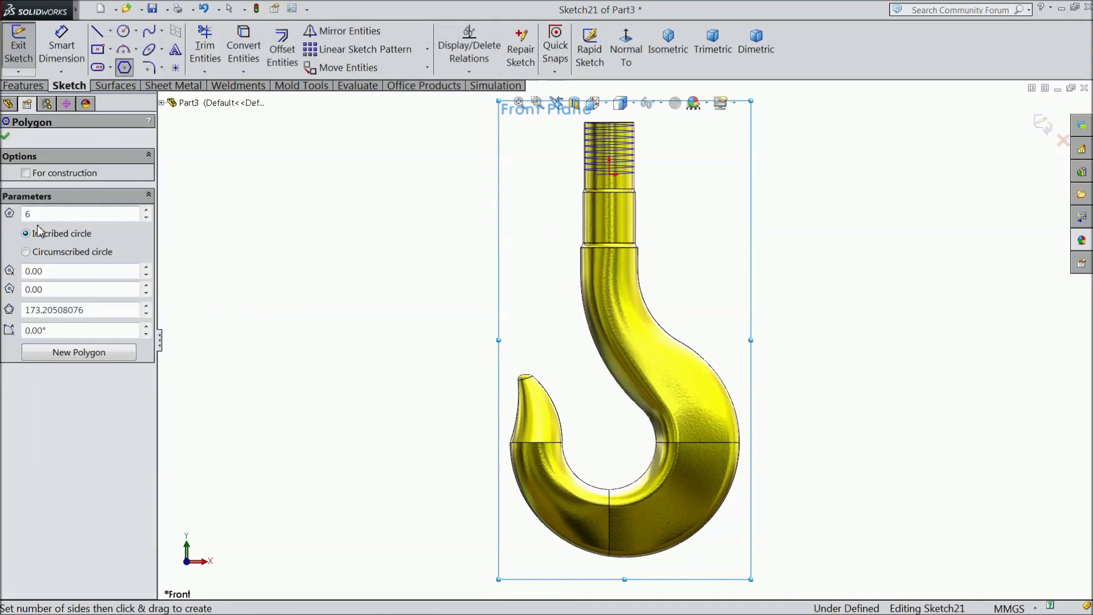
left_click(145, 218)
left_click(146, 217)
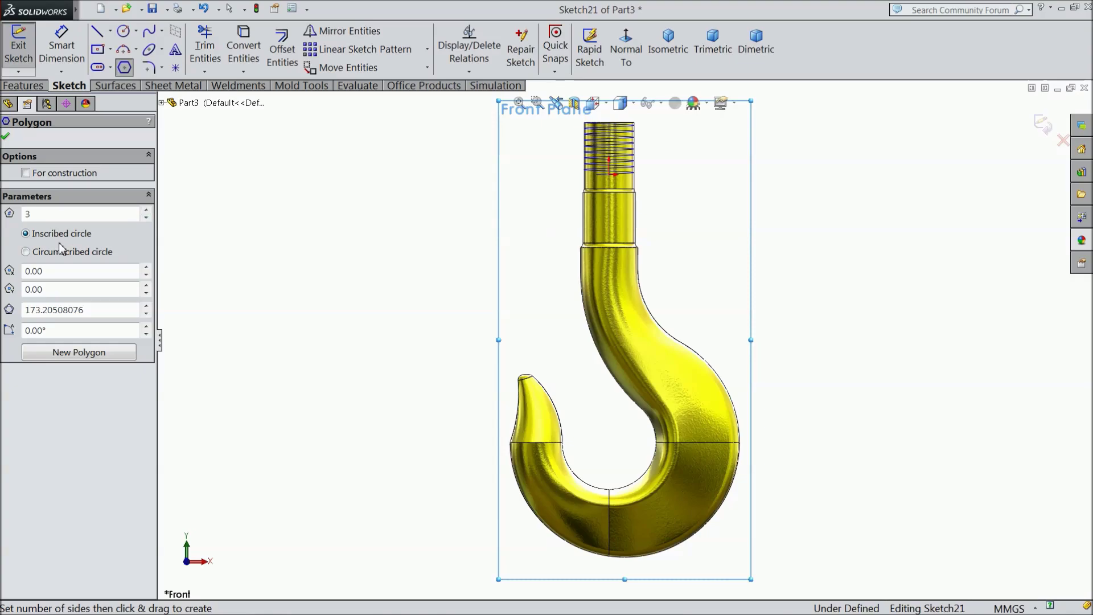
scroll(659, 251, "down", 3)
scroll(627, 176, "down", 3)
scroll(596, 139, "down", 3)
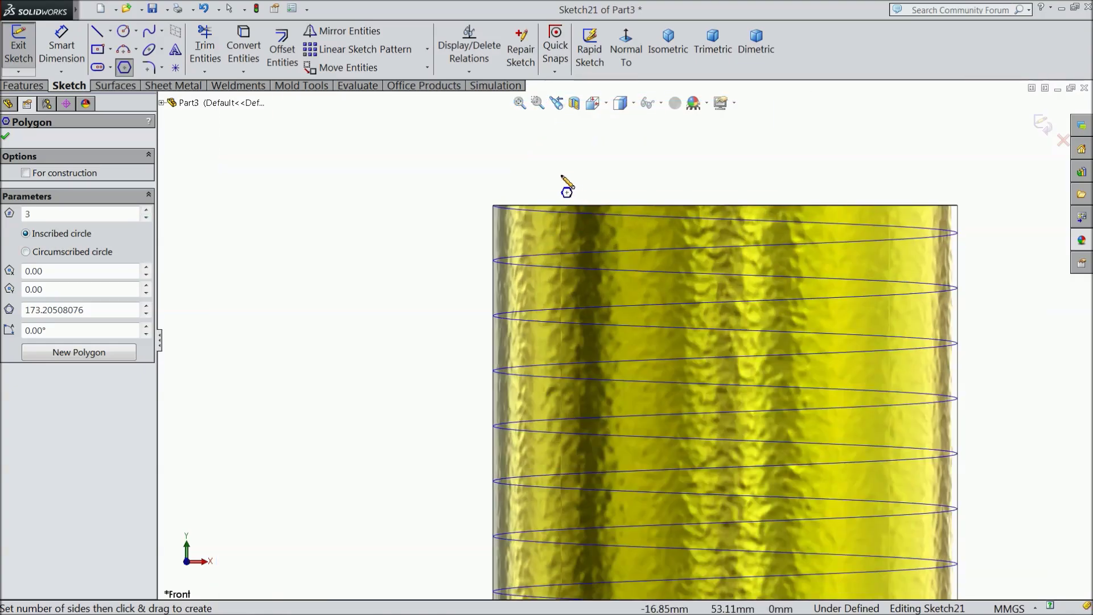
scroll(512, 244, "down", 2)
scroll(508, 319, "down", 2)
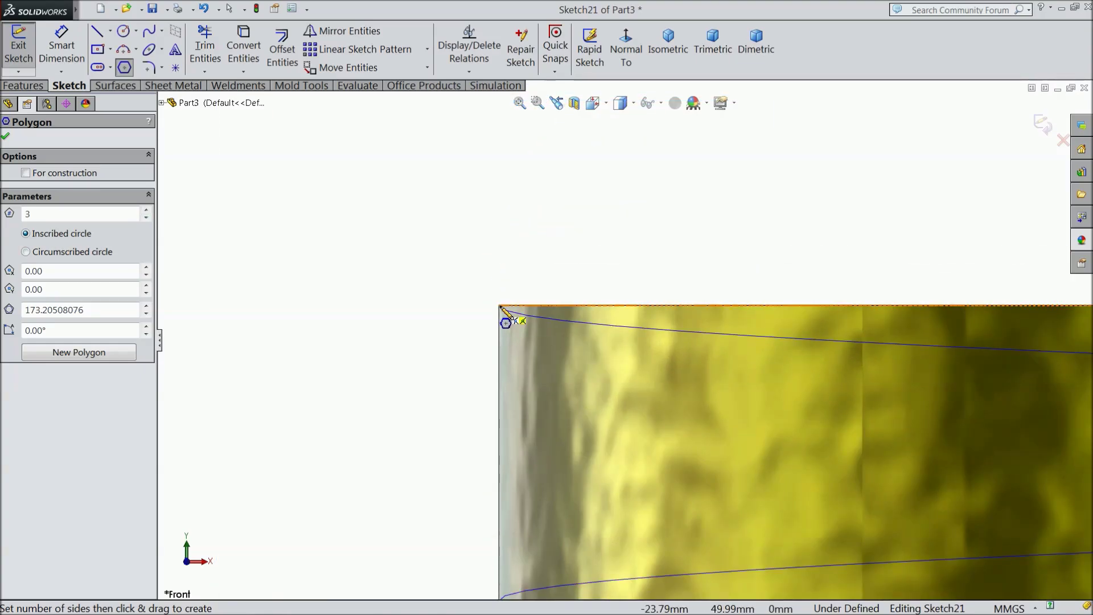
mouse_move(500, 306)
left_mouse_down()
mouse_move(370, 235)
mouse_move(372, 219)
mouse_move(356, 293)
mouse_move(358, 281)
mouse_move(575, 254)
mouse_move(656, 305)
left_mouse_up()
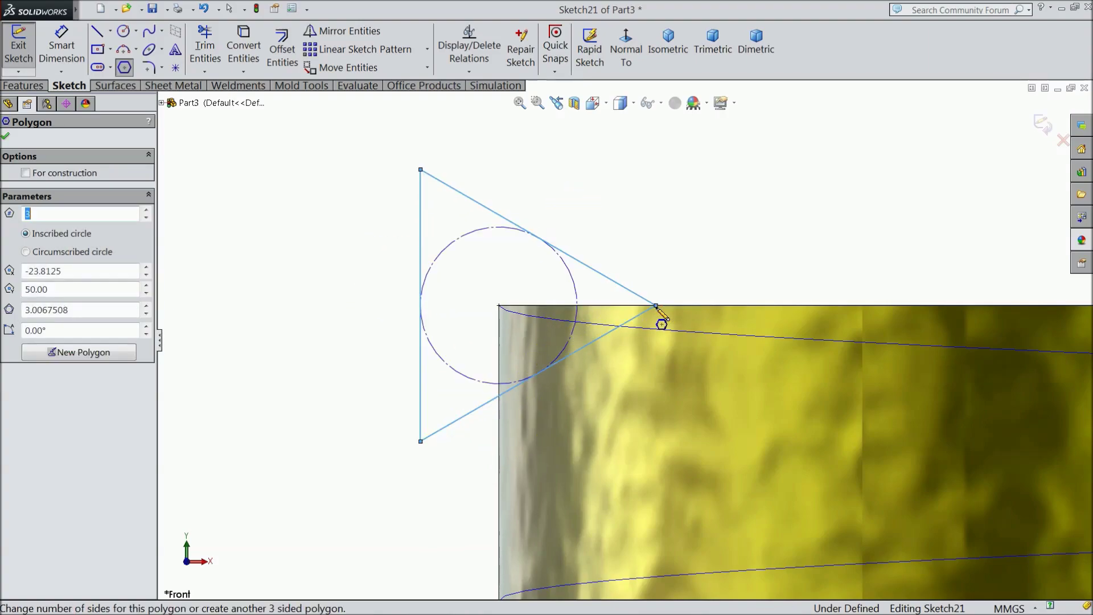
left_click(7, 139)
Dimension the triangle's inscribed circle to 5.645 mm diameter and exit the sketch.
left_click(62, 46)
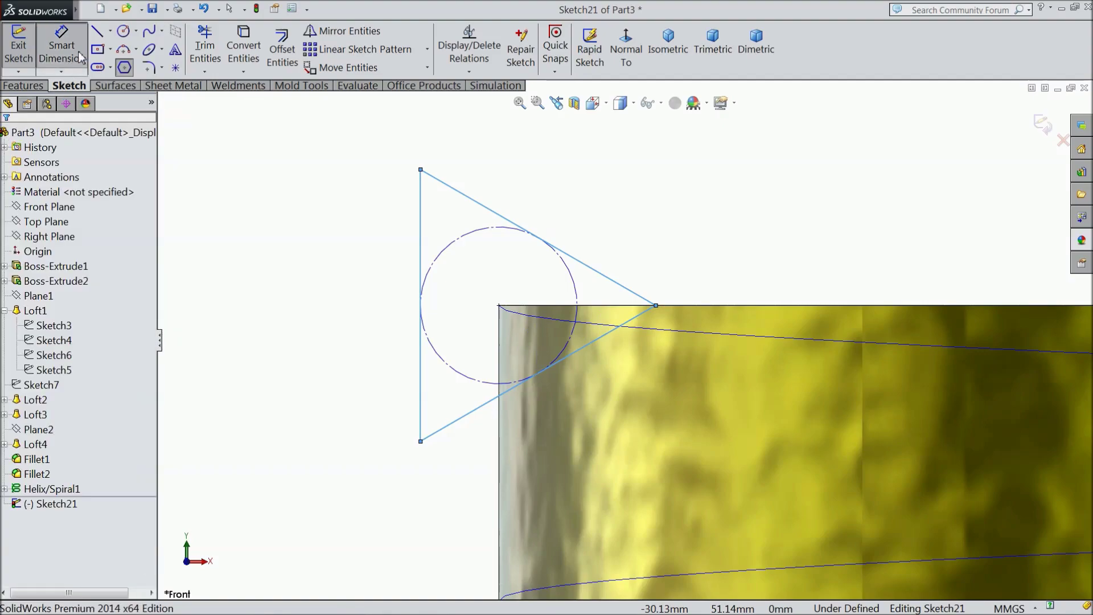
left_click(437, 259)
left_click(312, 305)
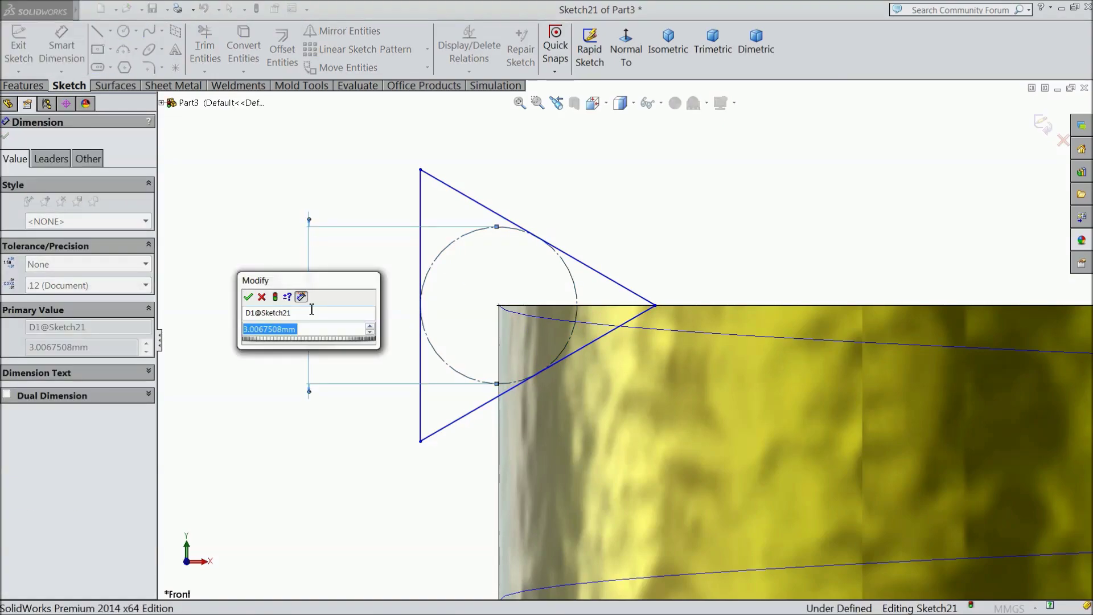
type("5.645")
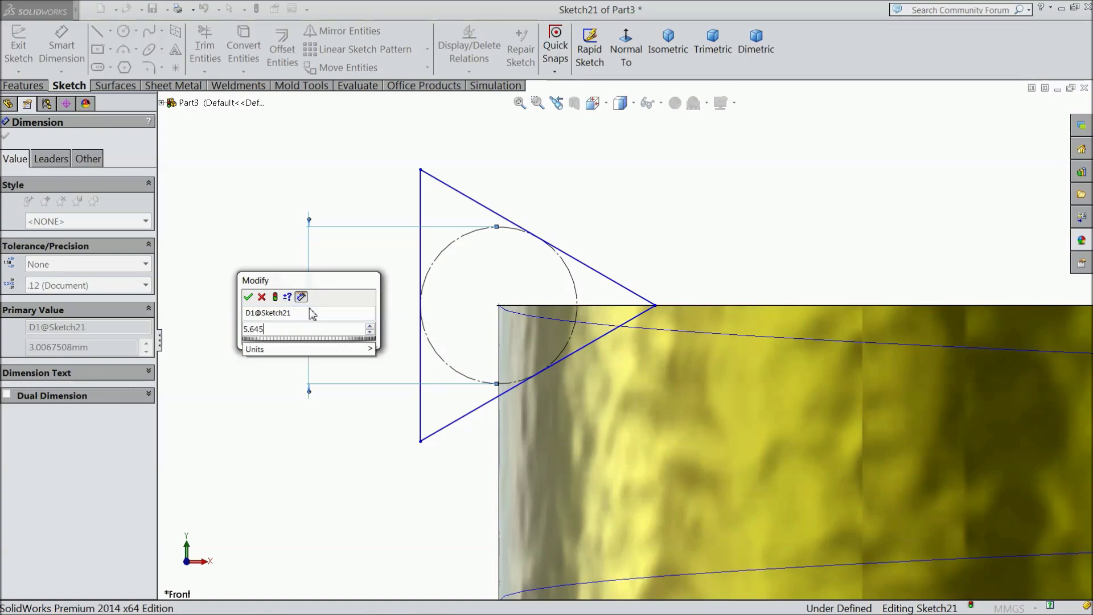
left_click(249, 296)
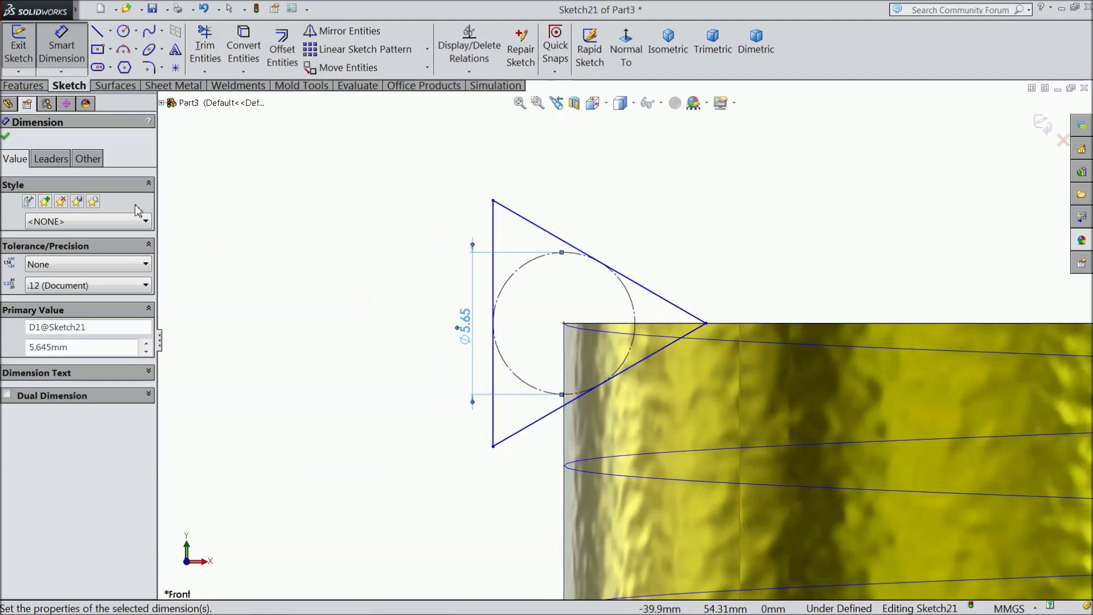
left_click(7, 138)
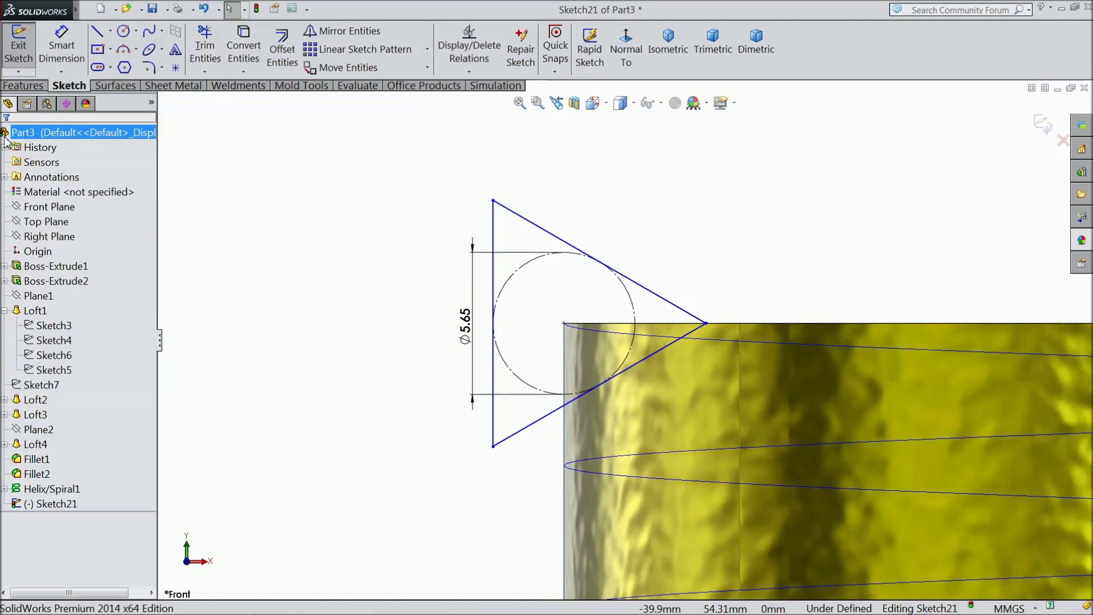
key("z")
key("z")
key("z")
key("z")
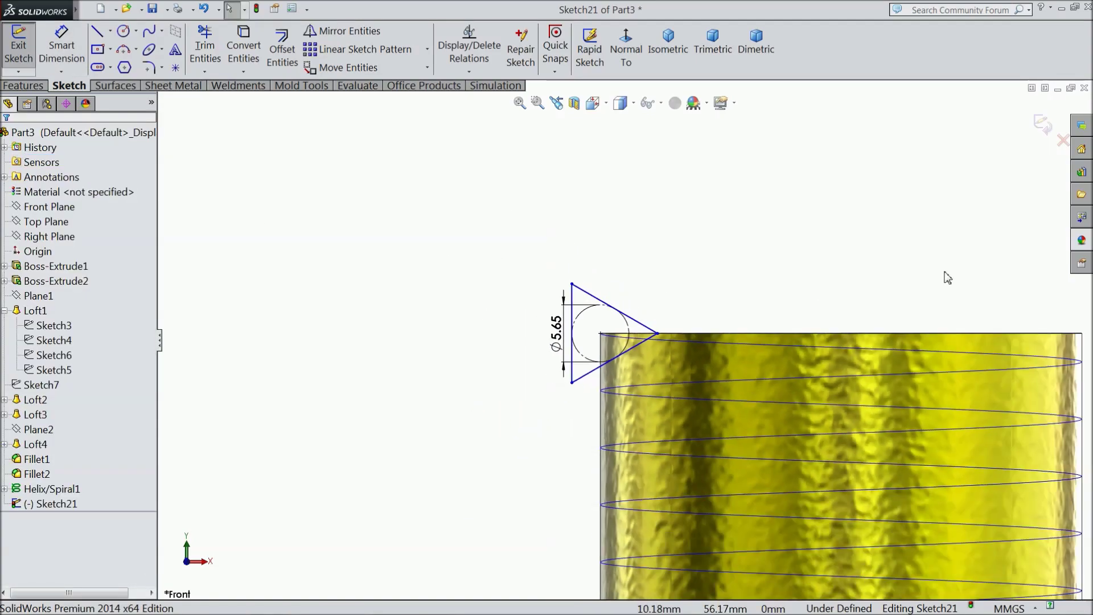
left_click(1042, 124)
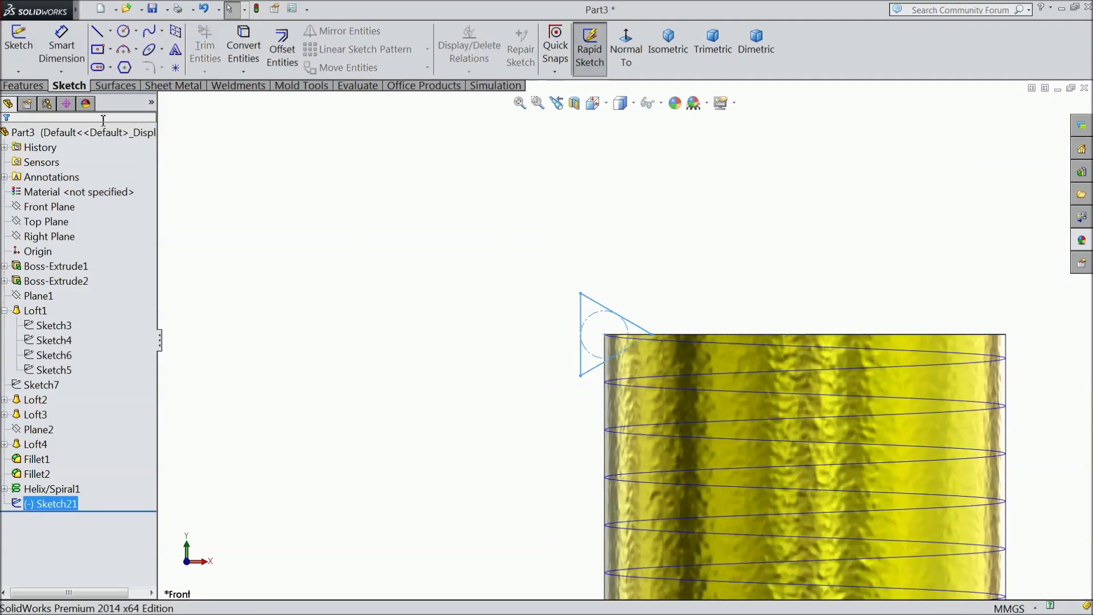
Create Cut-Sweep1 sweeping the triangle profile along the helix to cut the thread.
left_click(36, 89)
left_click(378, 32)
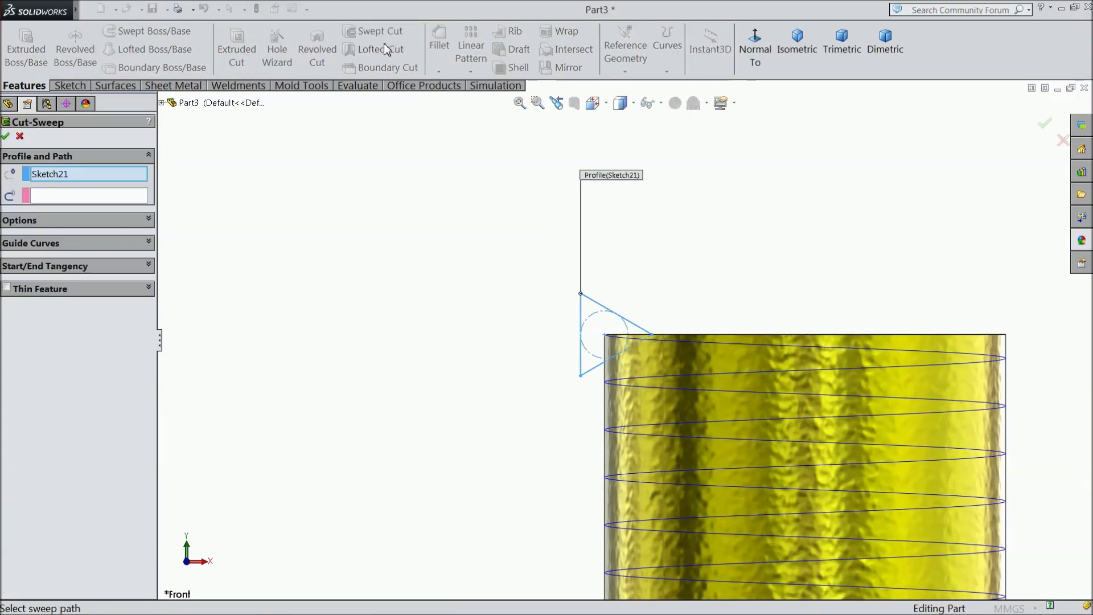
left_click(113, 193)
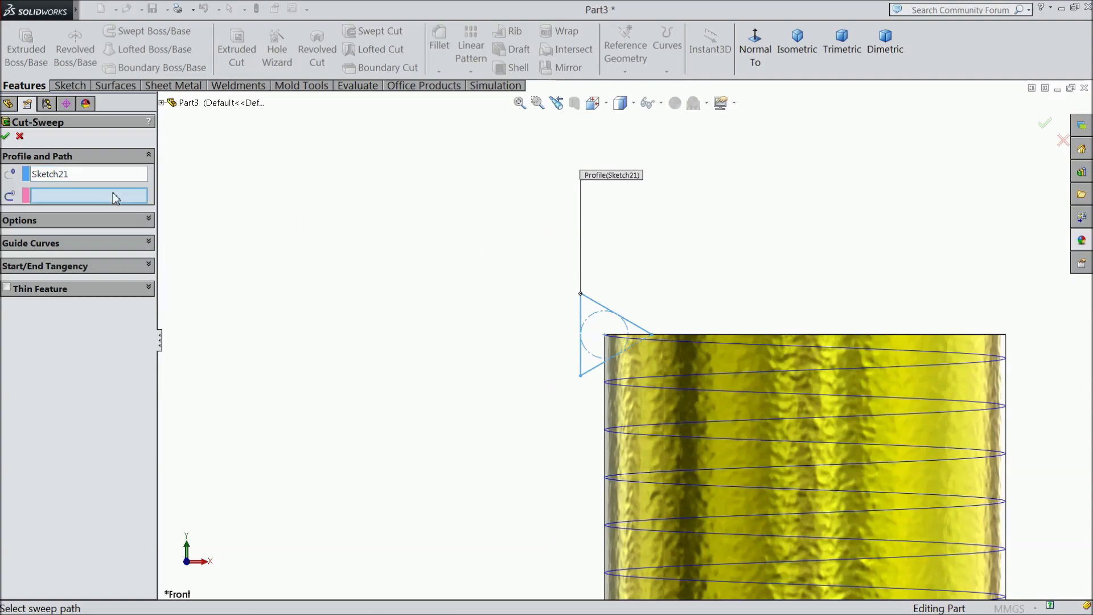
scroll(668, 367, "up", 5)
scroll(740, 423, "down", 6)
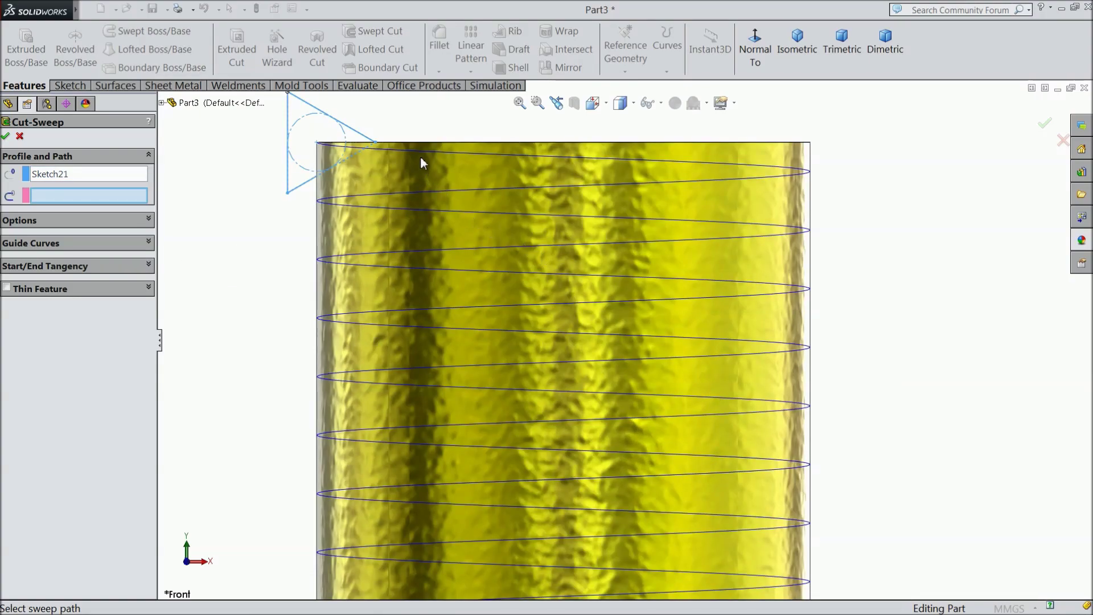
left_click(484, 187)
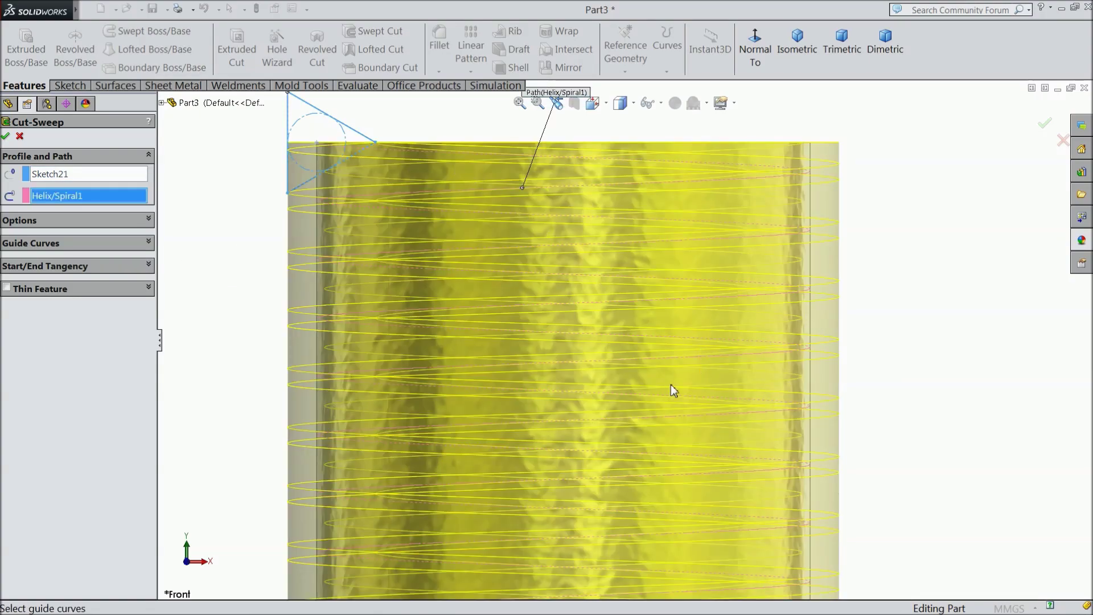
scroll(672, 387, "up", 5)
scroll(615, 460, "down", 4)
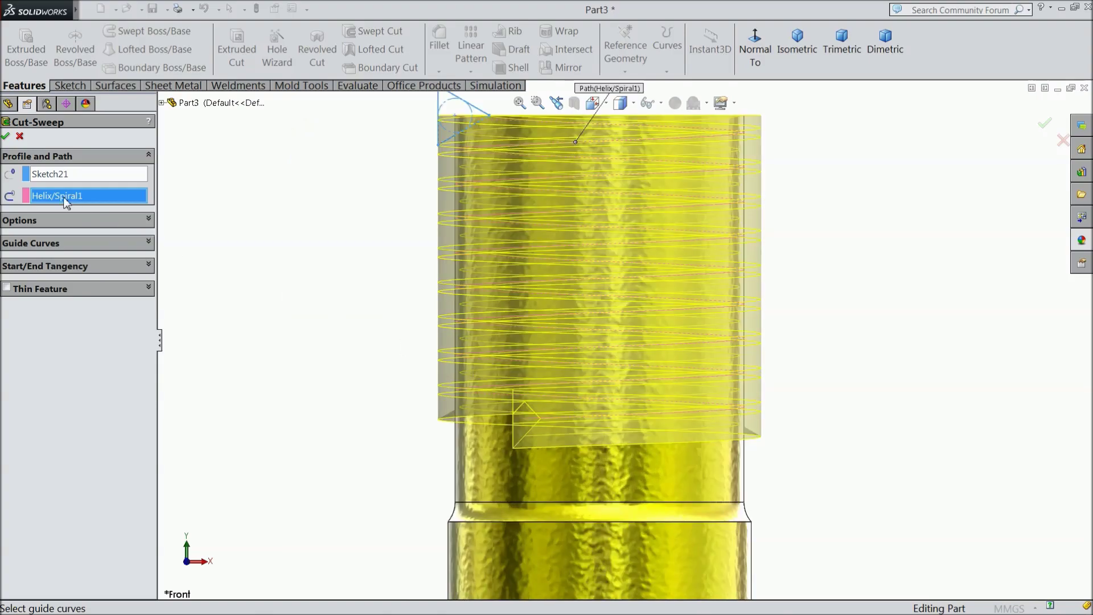
left_click(6, 136)
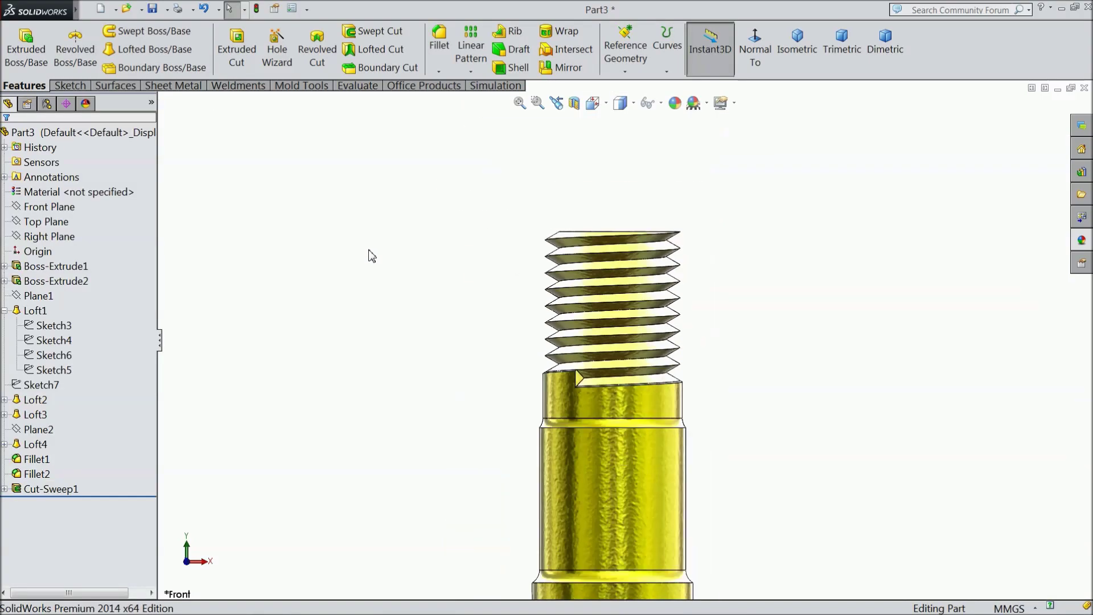
Orbit and zoom around the hook to inspect the threaded tip and shank.
mouse_move(371, 253)
middle_mouse_down()
mouse_move(353, 349)
mouse_move(456, 356)
mouse_move(471, 281)
mouse_move(495, 282)
mouse_move(527, 310)
mouse_move(498, 311)
mouse_move(539, 309)
mouse_move(517, 338)
mouse_move(698, 449)
middle_mouse_up()
scroll(489, 312, "up", 5)
scroll(506, 333, "up", 3)
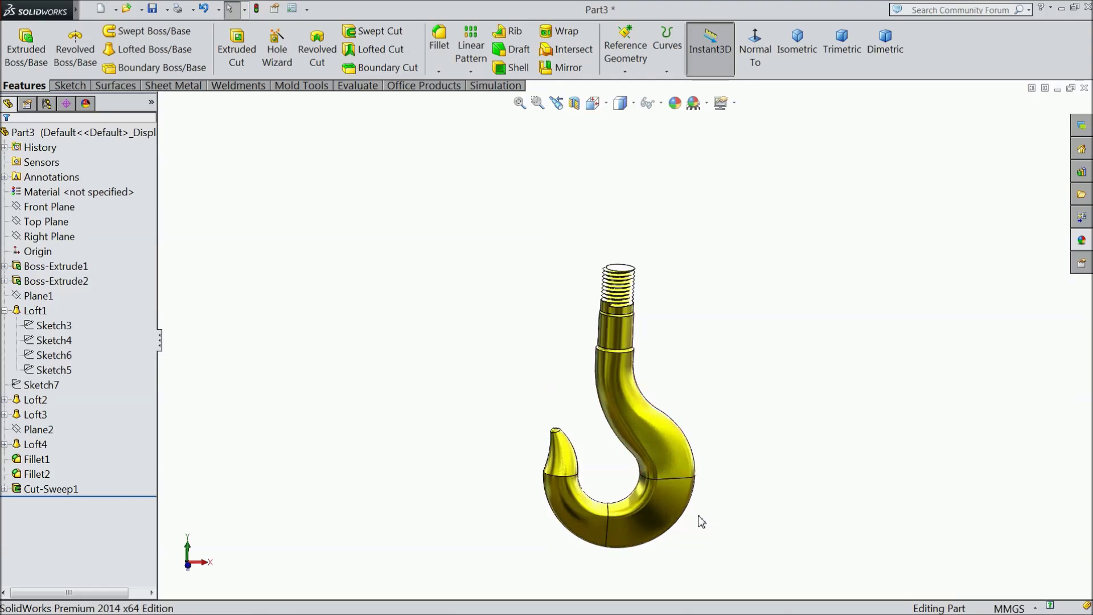
scroll(593, 422, "down", 3)
mouse_move(594, 422)
middle_mouse_down()
mouse_move(569, 324)
mouse_move(576, 388)
mouse_move(541, 364)
middle_mouse_up()
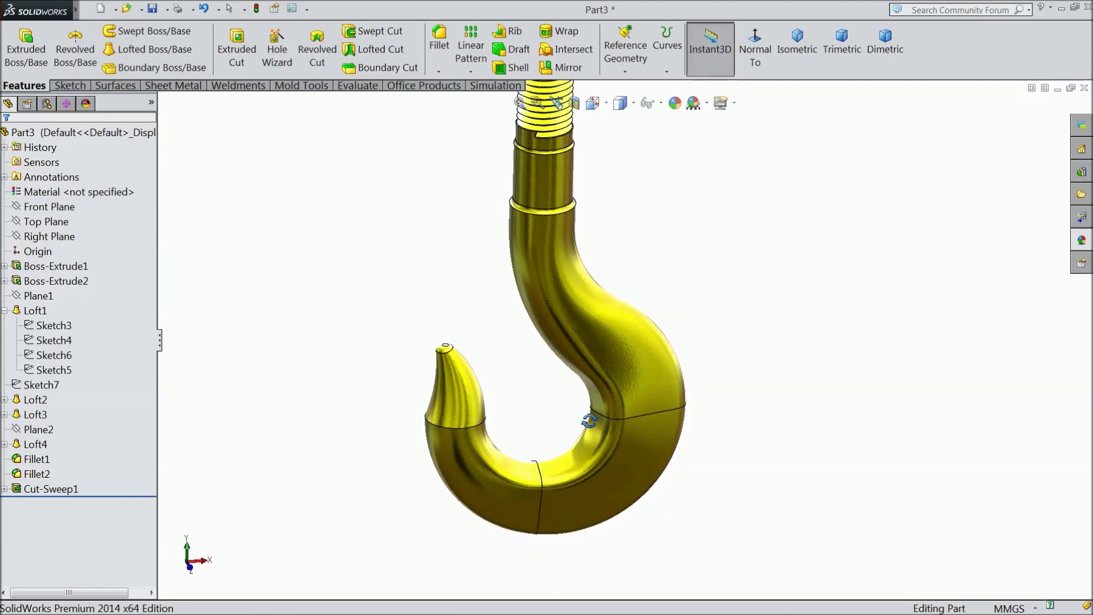
scroll(542, 363, "down", 3)
scroll(522, 403, "down", 2)
mouse_move(522, 403)
middle_mouse_down()
mouse_move(536, 427)
mouse_move(539, 371)
mouse_move(522, 393)
middle_mouse_up()
scroll(522, 392, "up", 2)
scroll(539, 392, "up", 3)
mouse_move(557, 298)
middle_mouse_down()
mouse_move(624, 233)
mouse_move(702, 230)
middle_mouse_up()
scroll(624, 234, "down", 4)
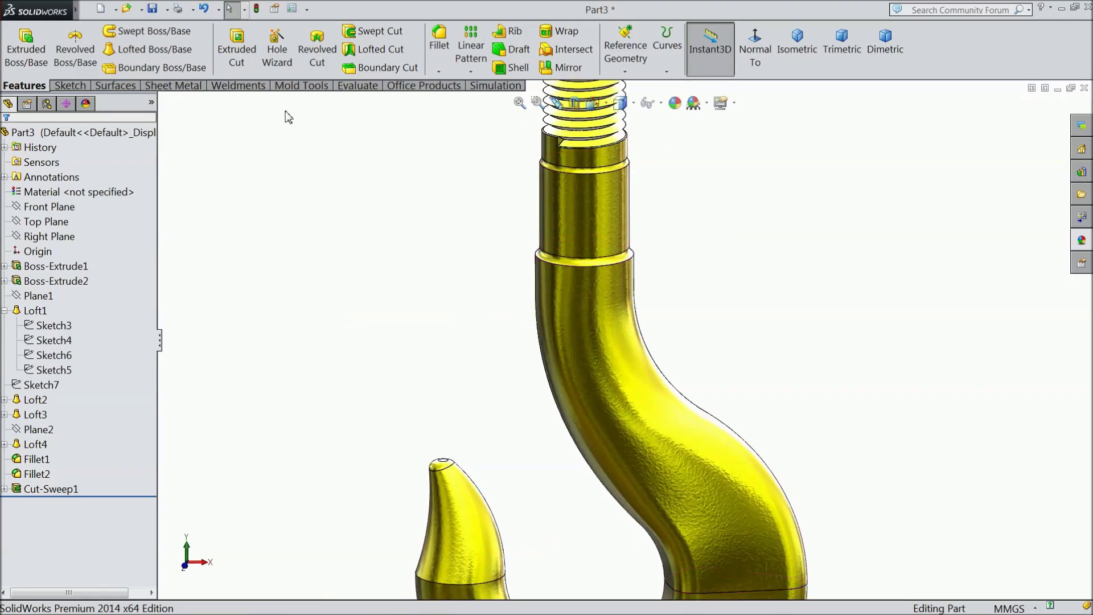
scroll(475, 285, "up", 4)
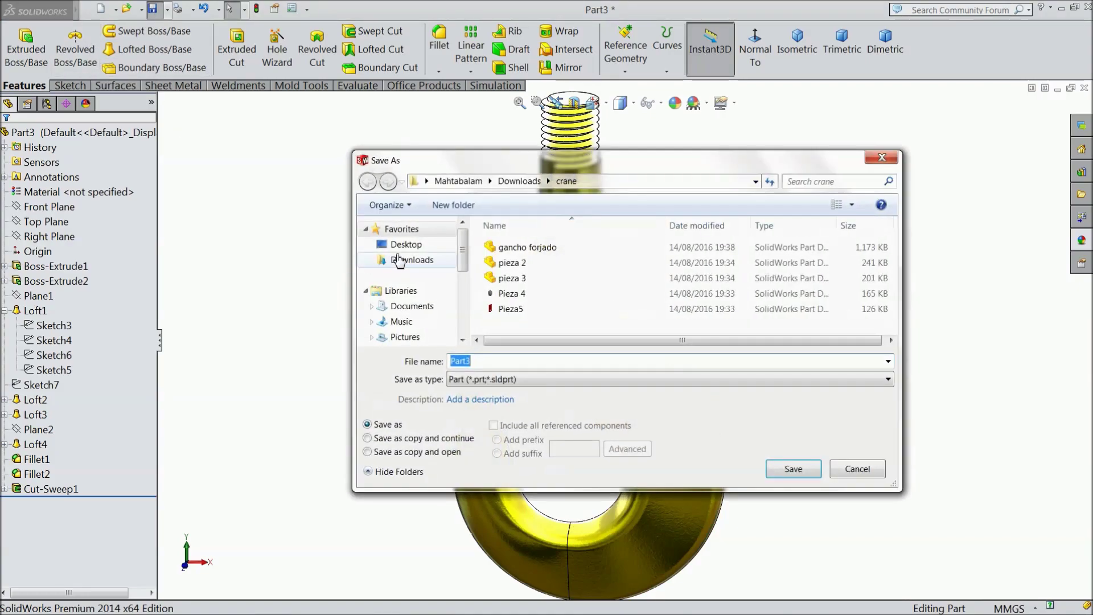
Create a 'Crane hook' folder on the Desktop and open it.
left_click(406, 244)
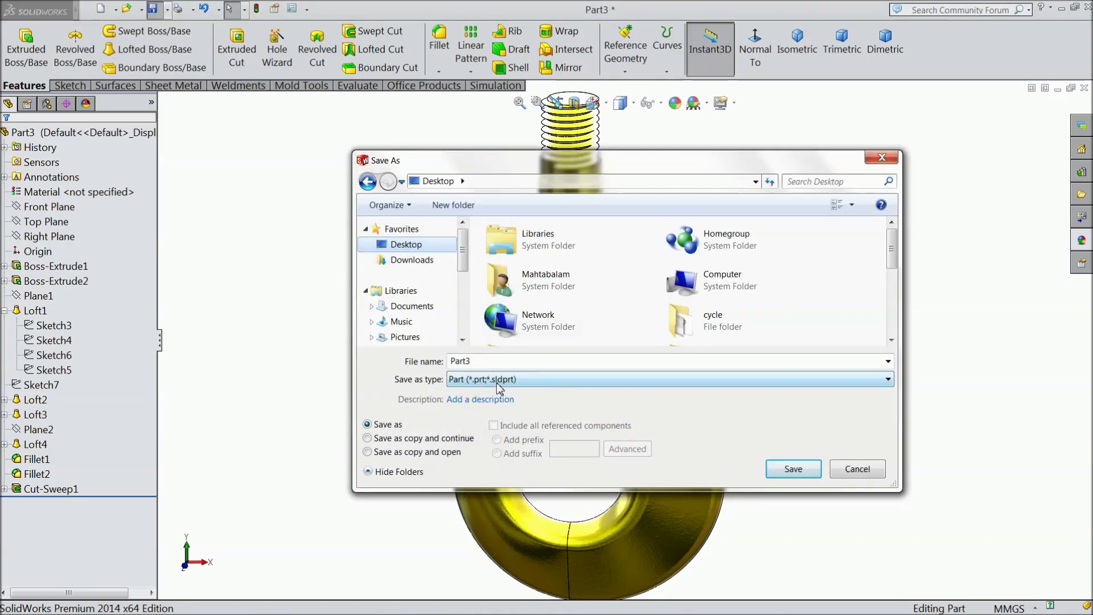
left_click(455, 212)
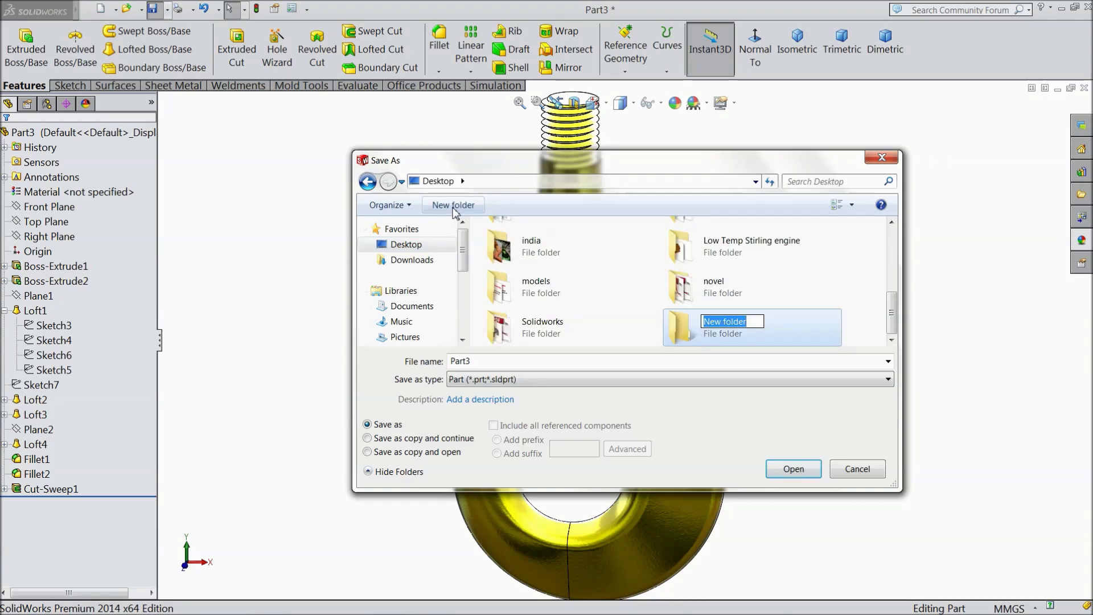
type("Crane hook")
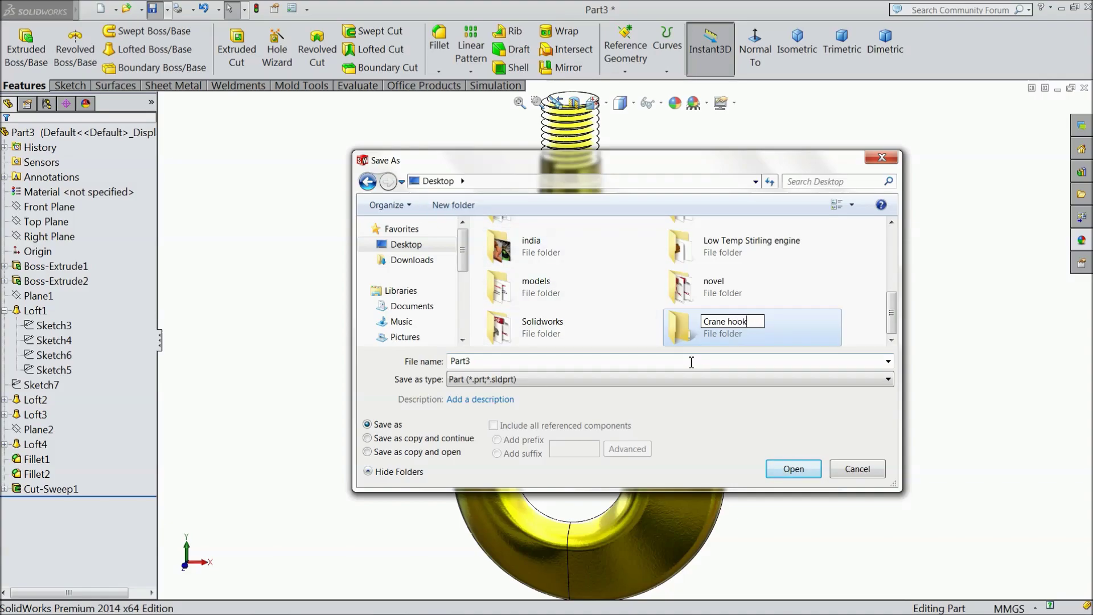
left_click(688, 345)
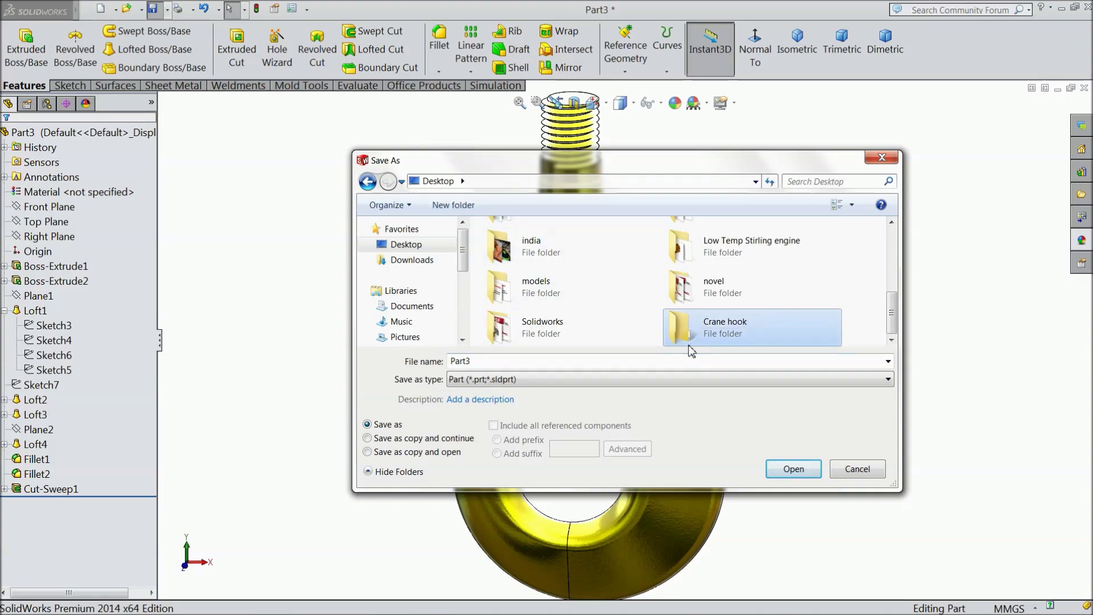
double_click(688, 345)
Save the part as '1.Hook' in that folder.
double_click(464, 360)
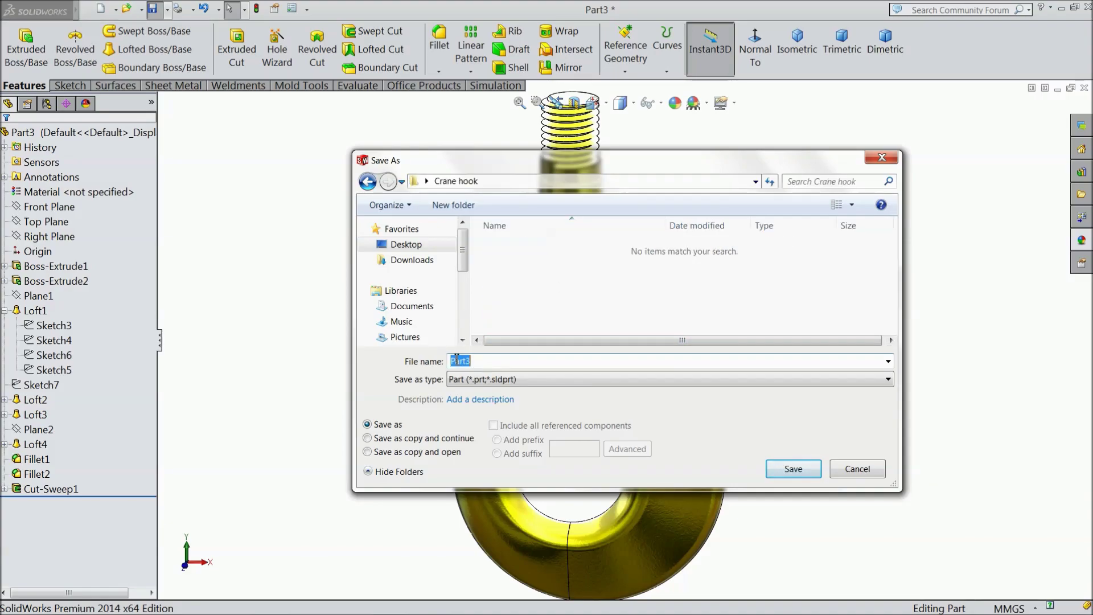
type("Hoo")
type("k")
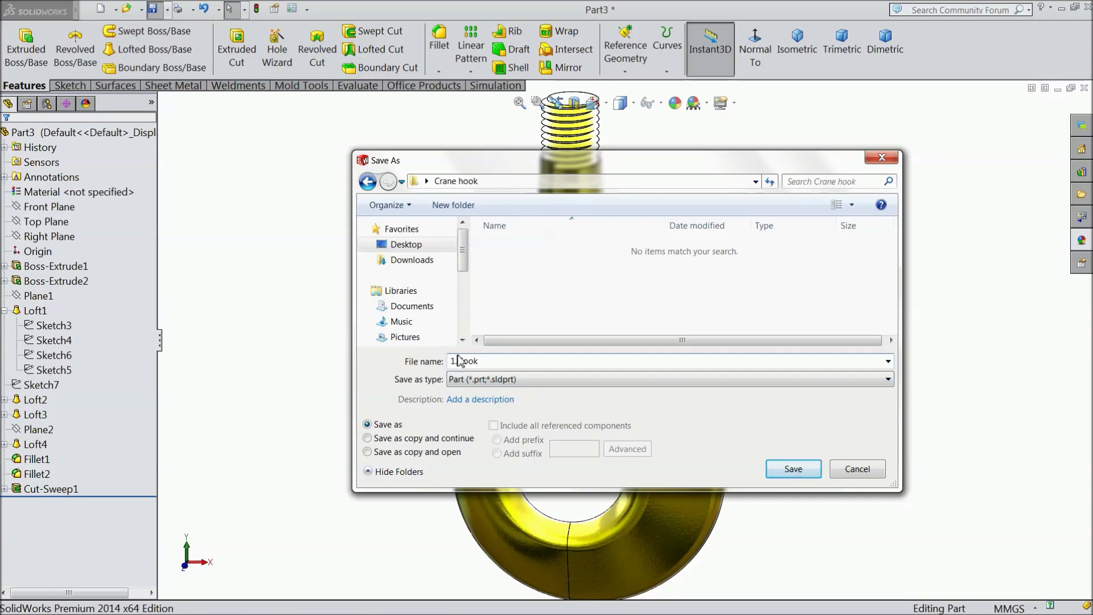
left_click(783, 472)
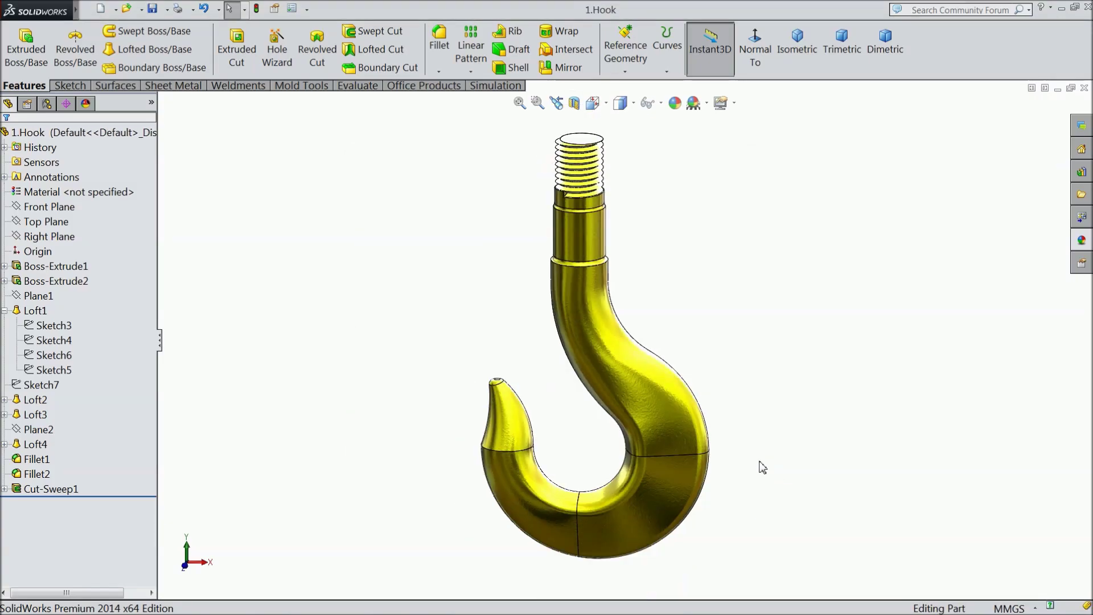
mouse_move(763, 464)
middle_mouse_down()
mouse_move(736, 375)
mouse_move(736, 429)
mouse_move(771, 405)
mouse_move(745, 436)
middle_mouse_up()
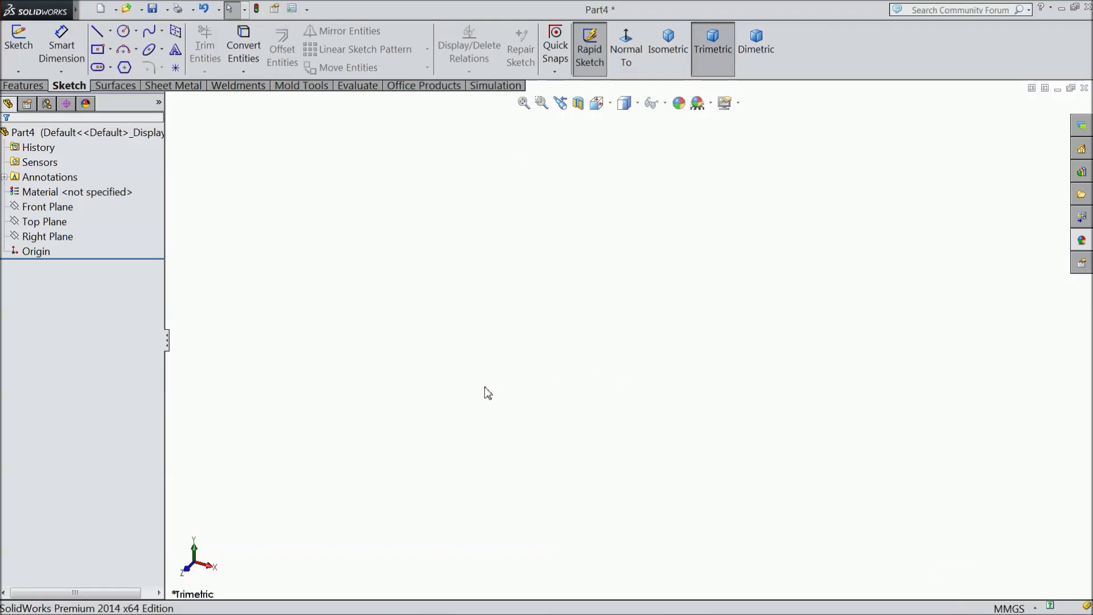
On the Top Plane, draw an origin-centred rectangle dimensioned 120 × 120.
left_click(46, 221)
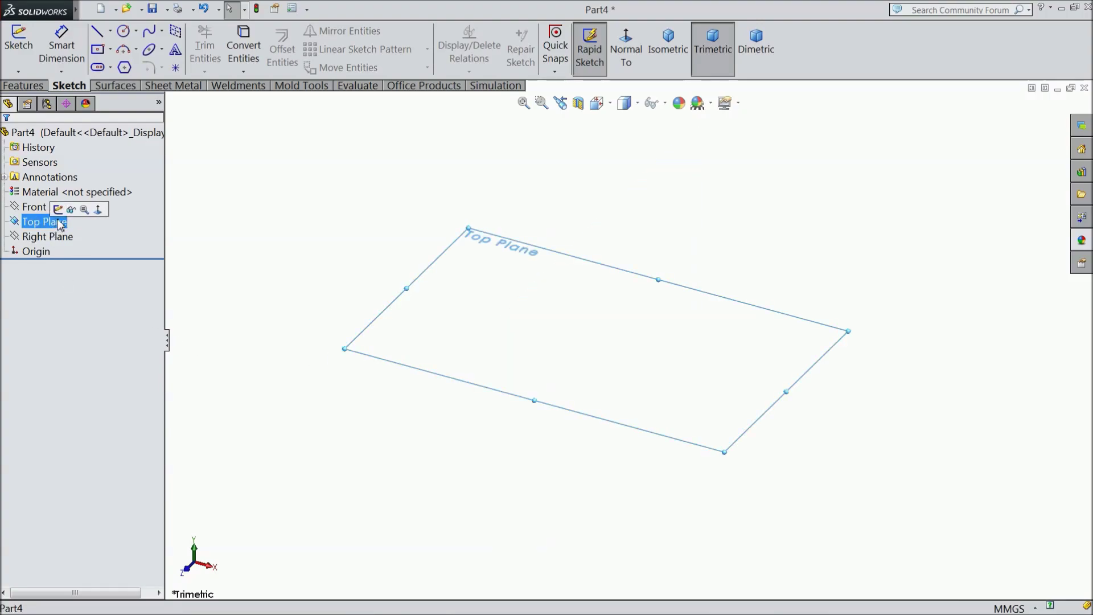
left_click(98, 50)
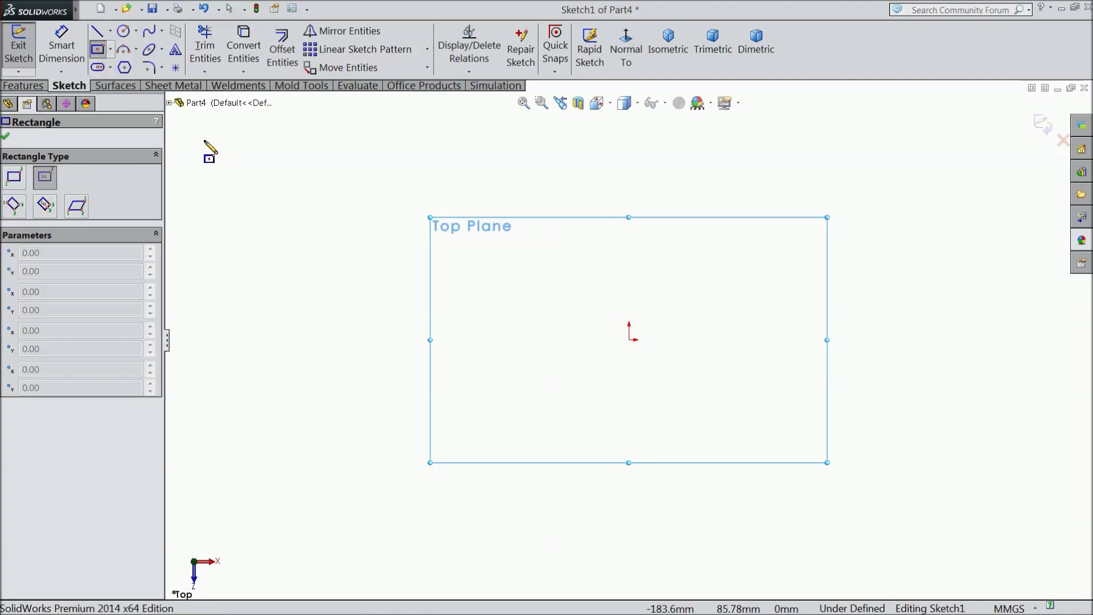
left_click(629, 340)
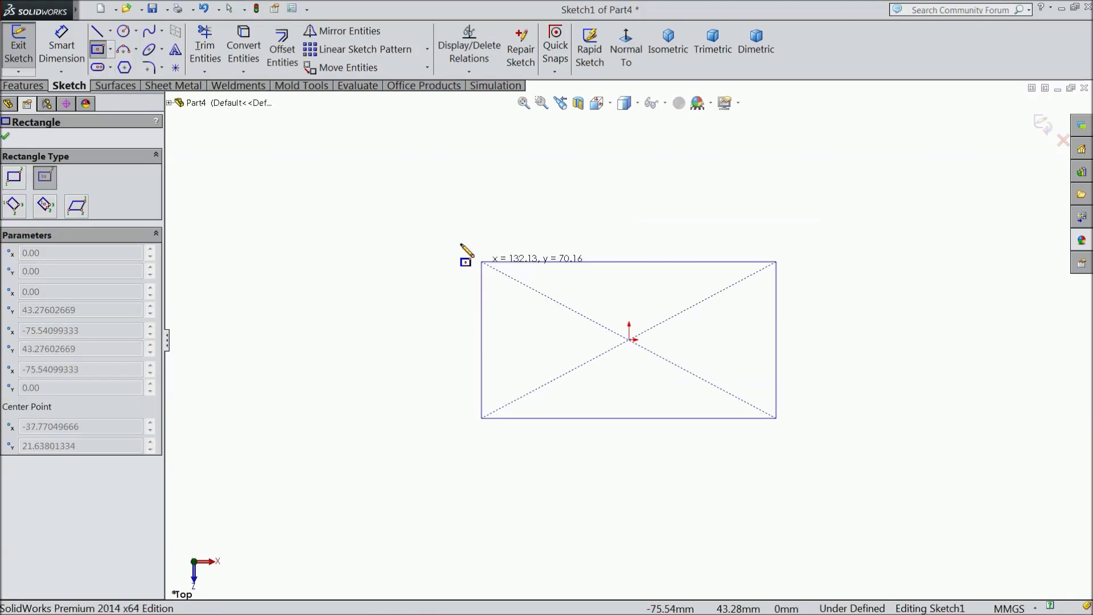
left_click(431, 163)
left_click(70, 52)
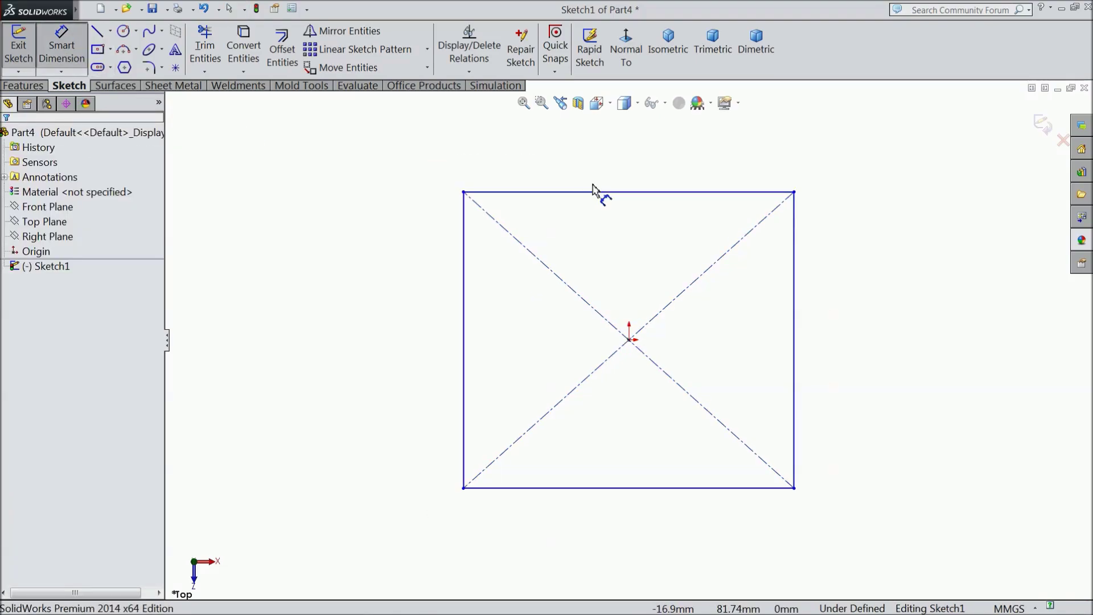
left_click(610, 192)
left_click(603, 166)
type("120")
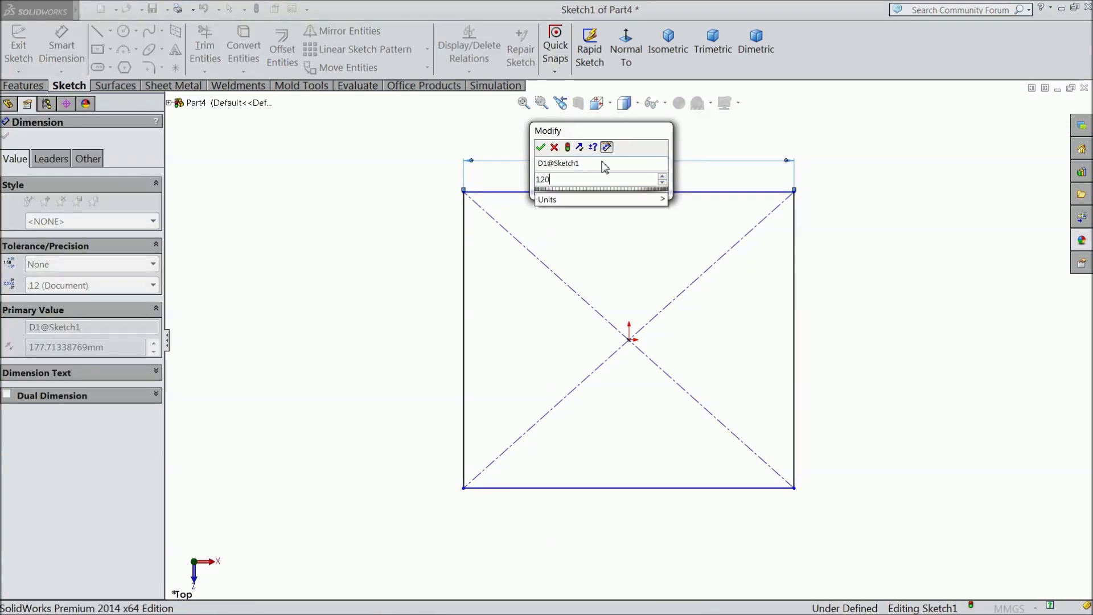
left_click(542, 147)
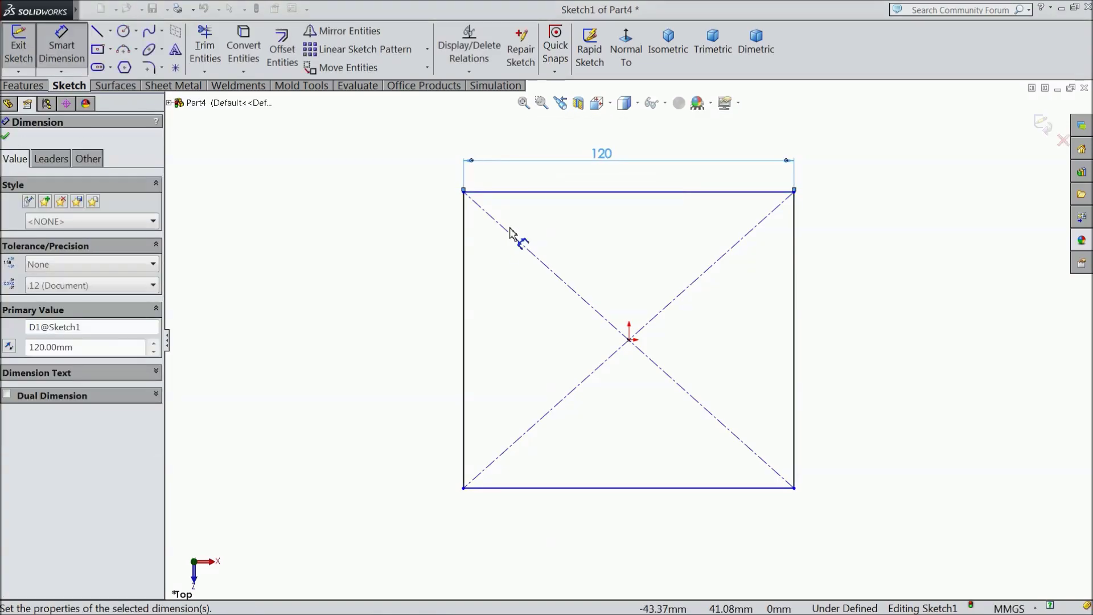
left_click(463, 279)
left_click(359, 301)
type("120")
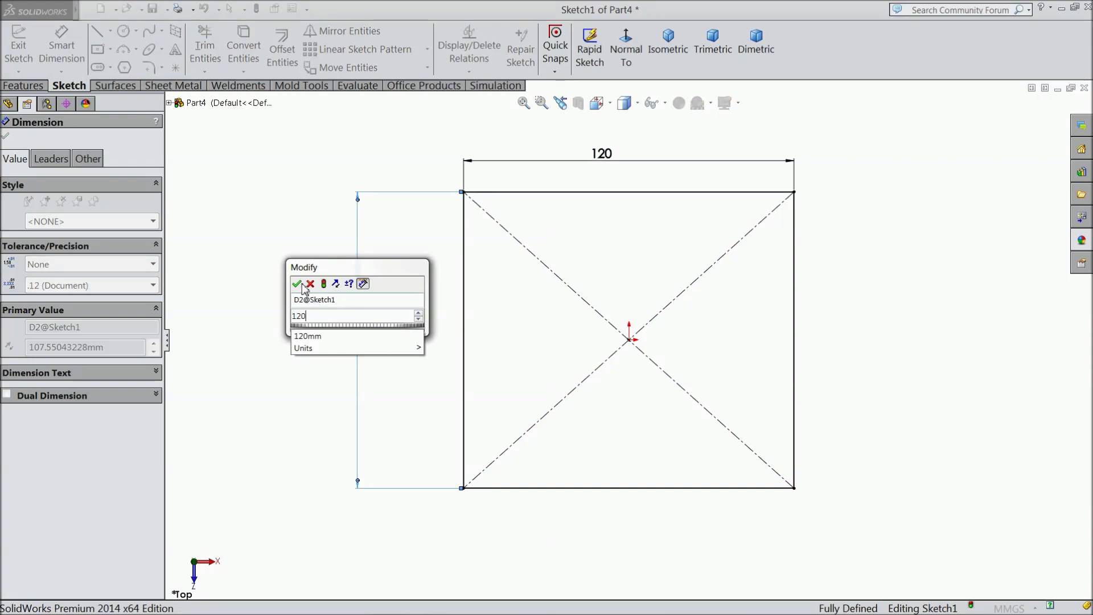
left_click(298, 284)
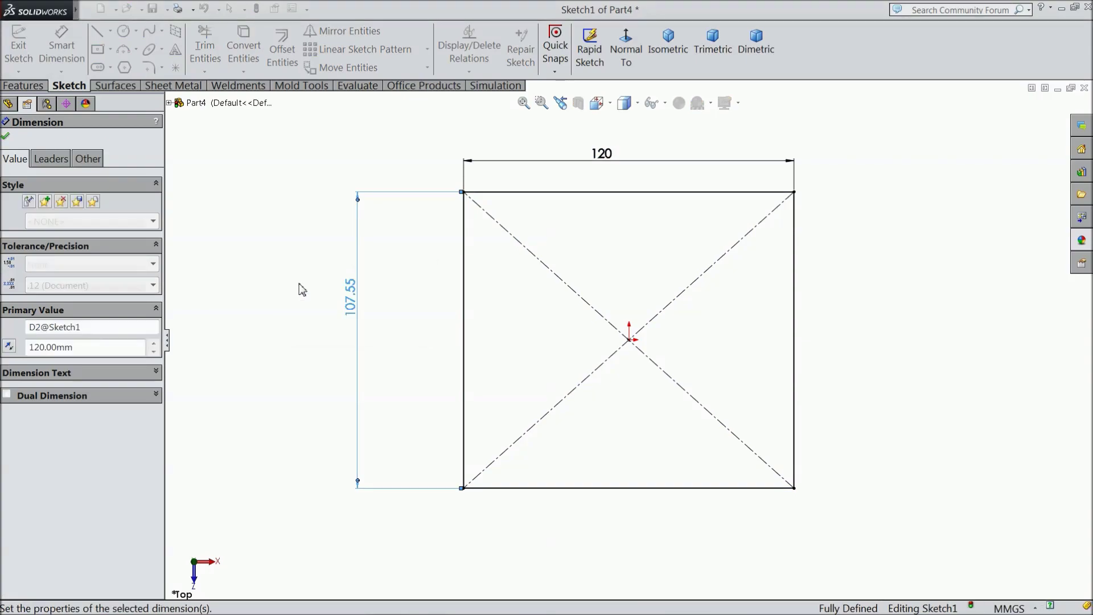
left_click(7, 138)
Add a Ø50 circle centred on the origin.
left_click(124, 32)
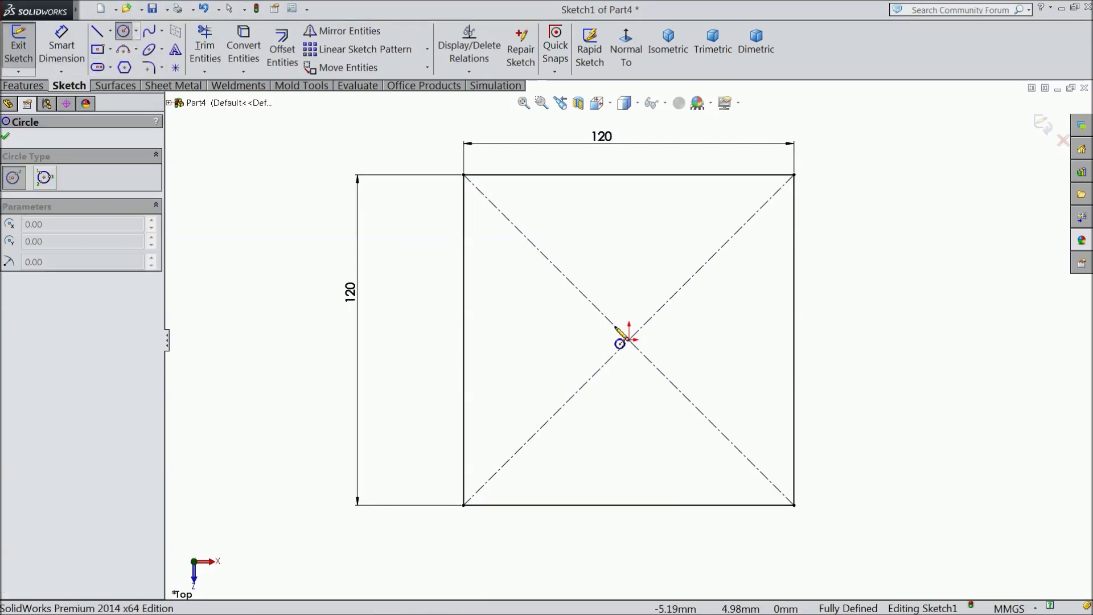
left_click(629, 340)
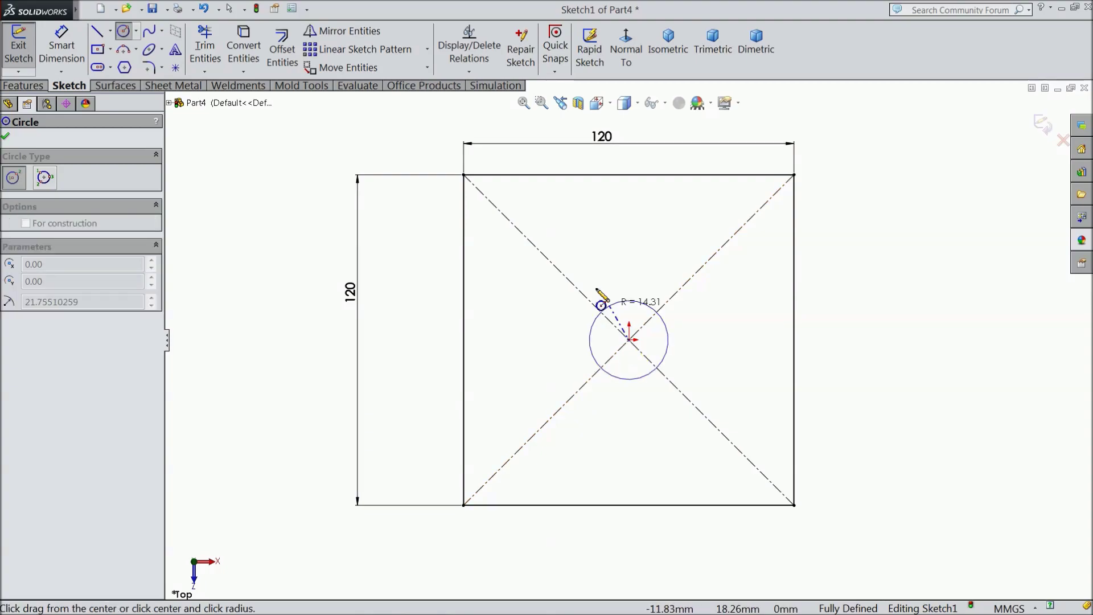
left_click(580, 263)
left_click(64, 54)
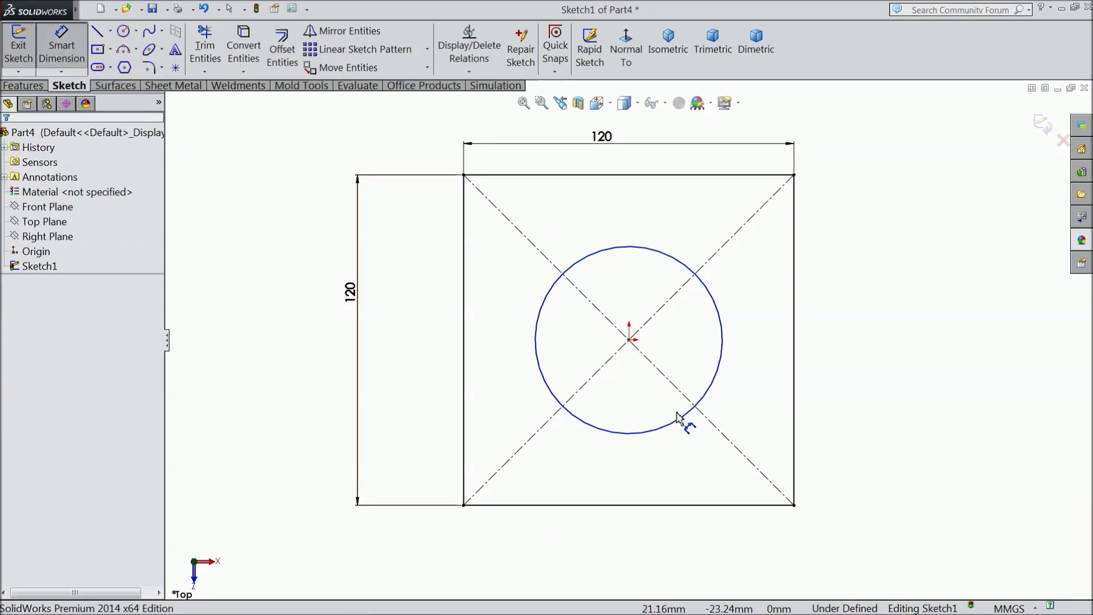
left_click(722, 367)
left_click(847, 353)
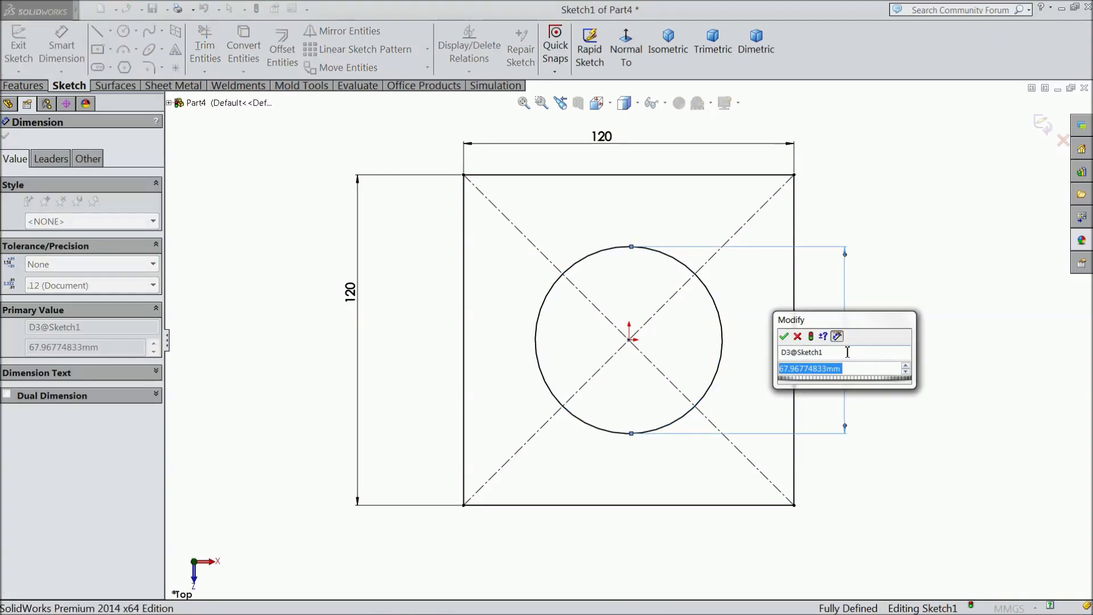
type("50")
left_click(784, 338)
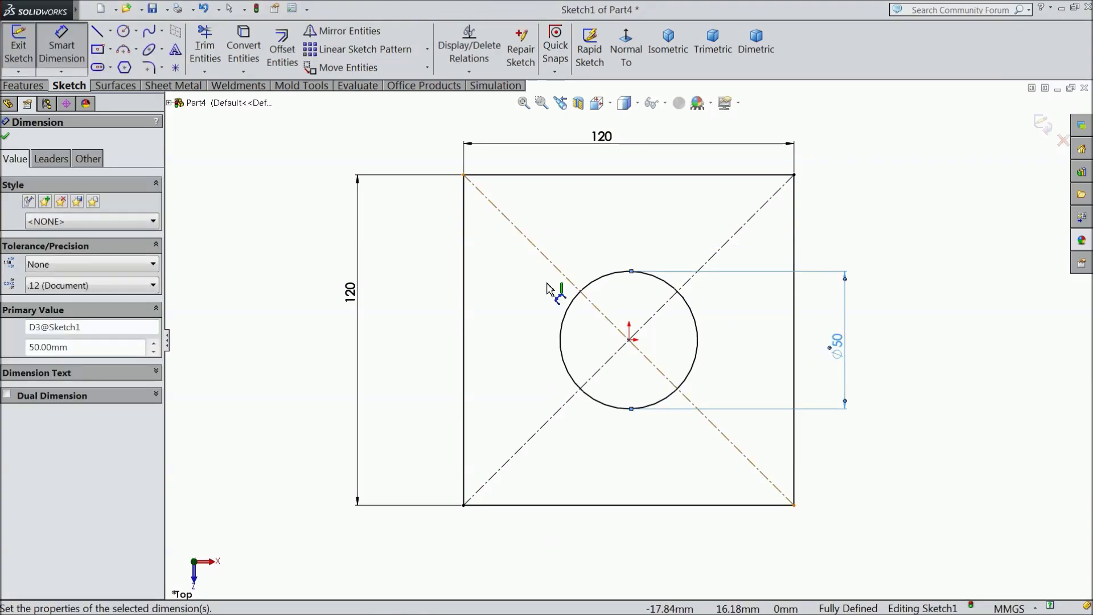
left_click(5, 136)
Extrude Sketch1 50 mm into a block and view its right side face normal-to.
left_click(22, 85)
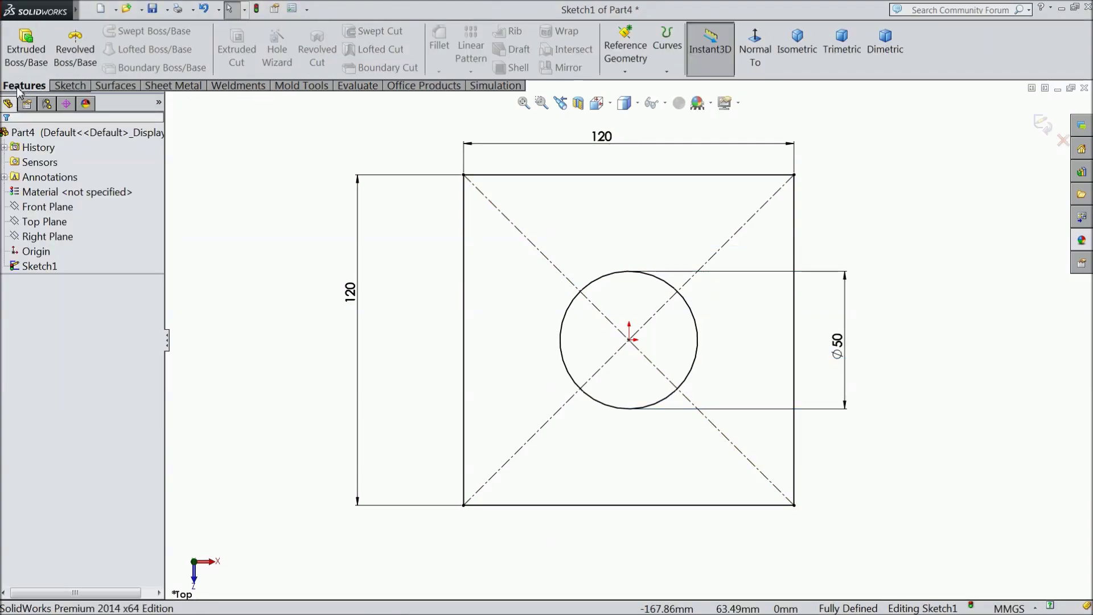
left_click(25, 57)
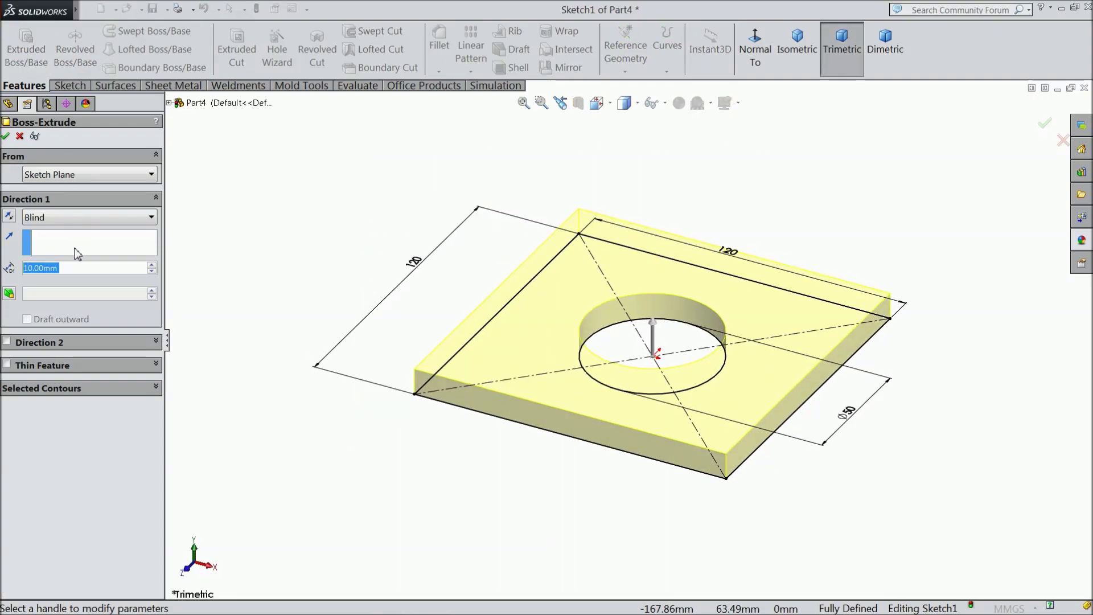
type("50")
key("Return")
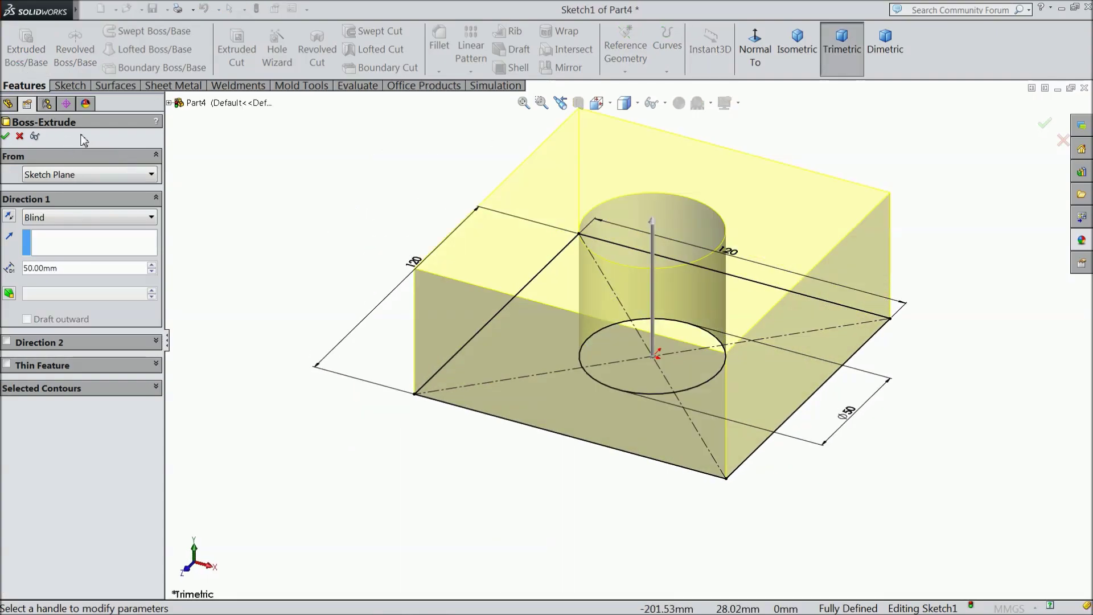
left_click(7, 137)
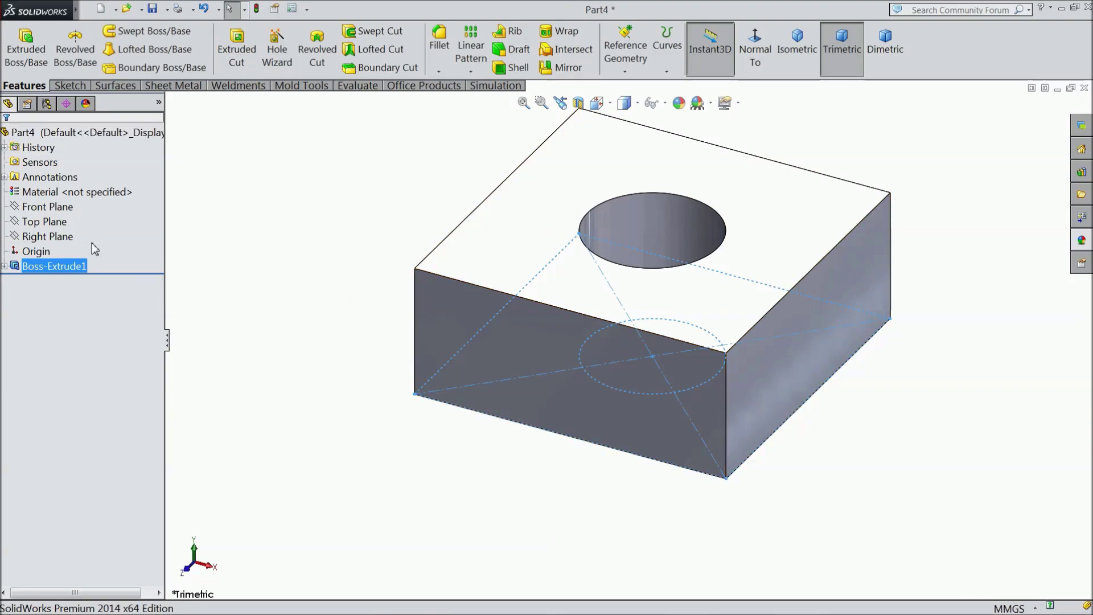
left_click(795, 353)
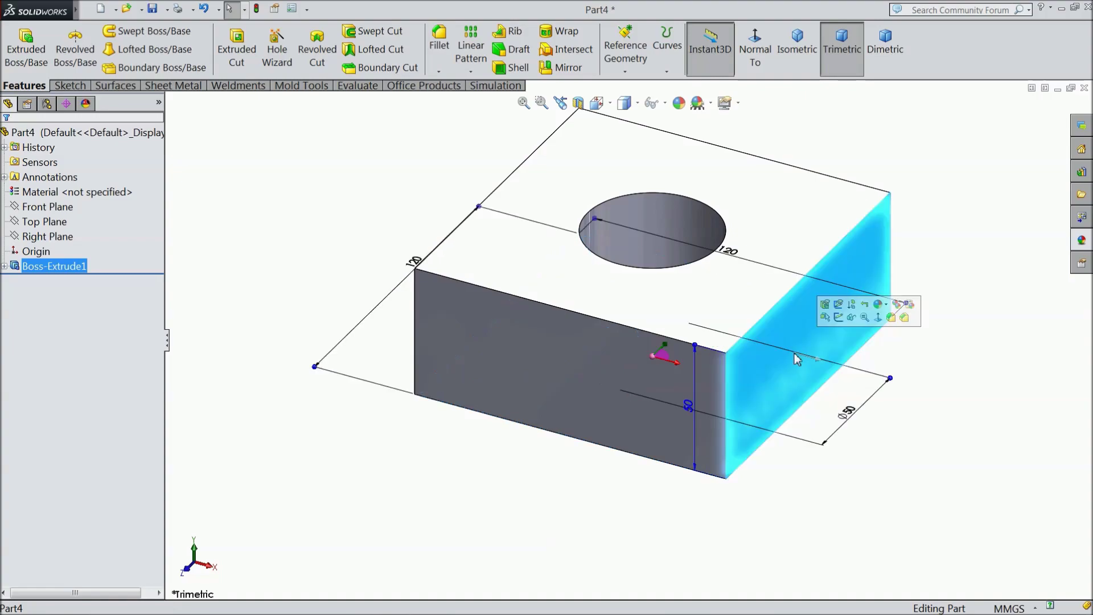
left_click(754, 61)
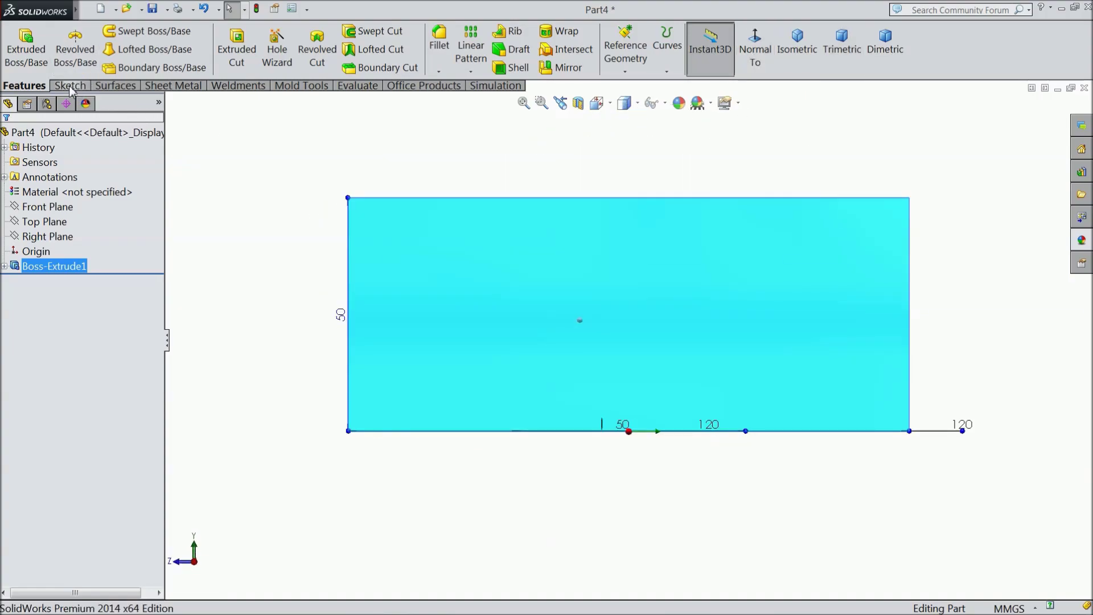
On the side face, sketch a corner-to-corner diagonal centerline.
left_click(70, 87)
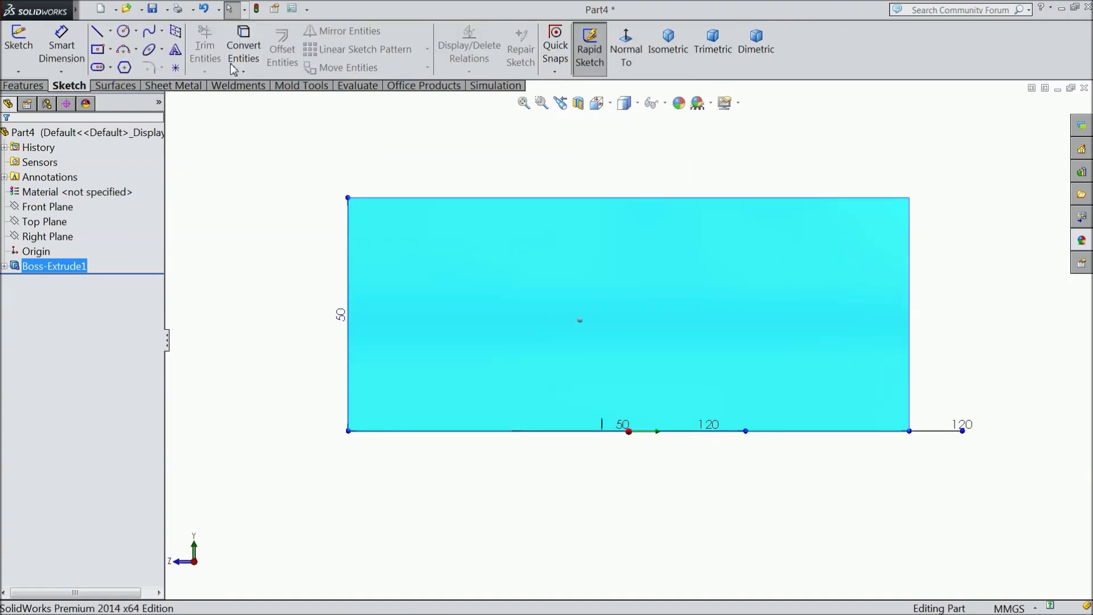
left_click(124, 32)
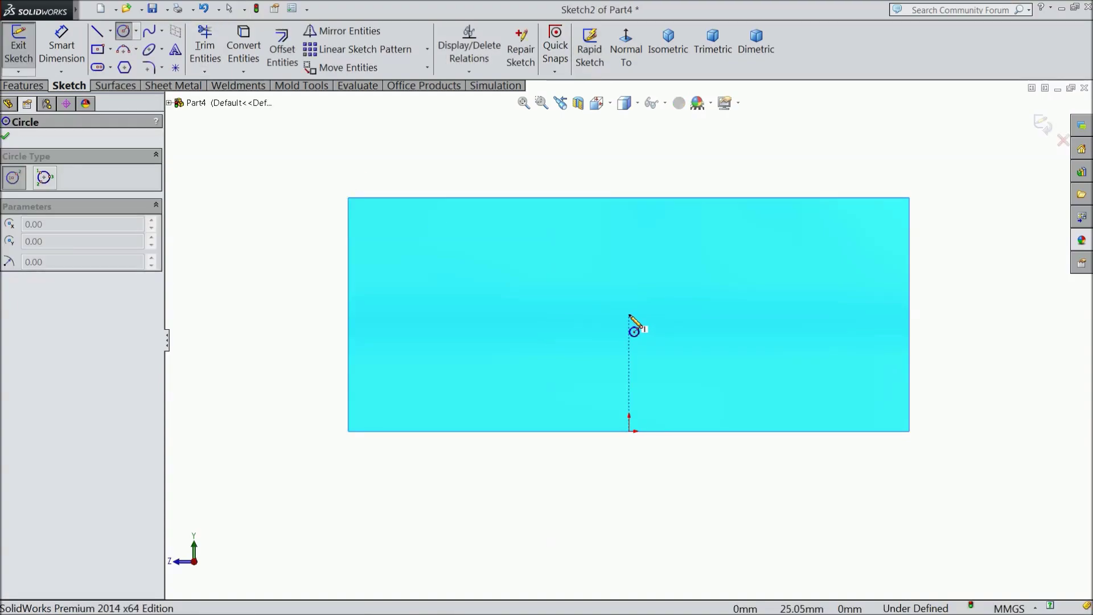
left_click(110, 31)
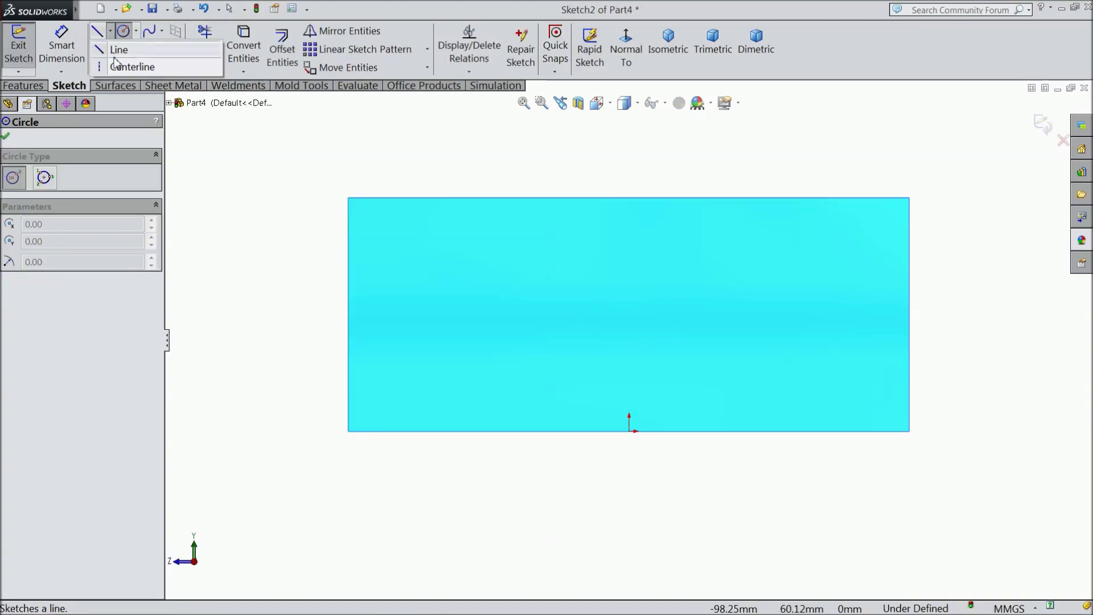
left_click(123, 66)
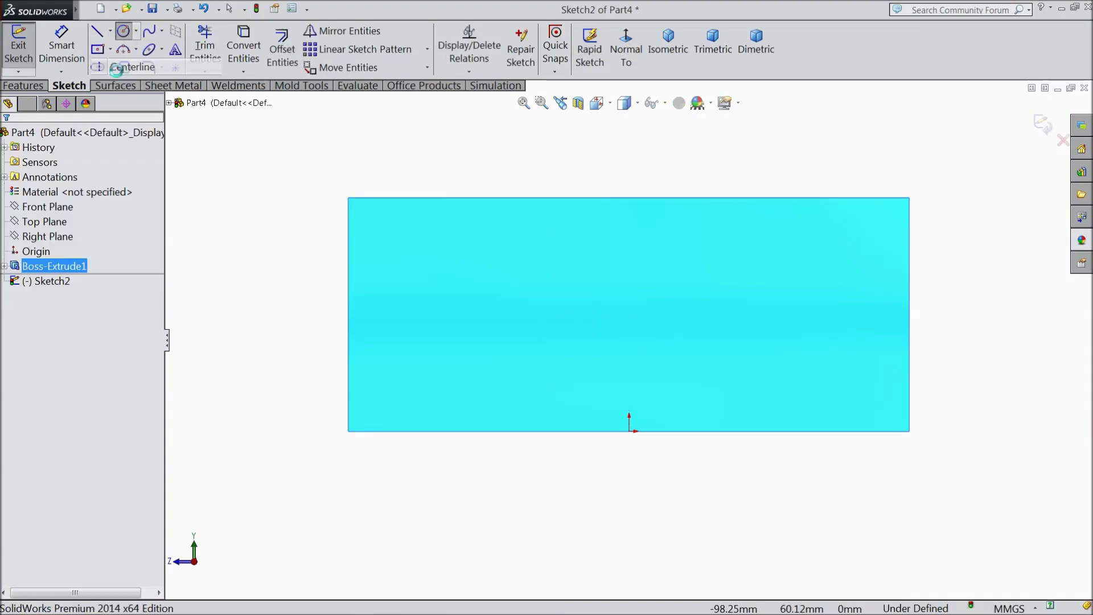
left_click(349, 431)
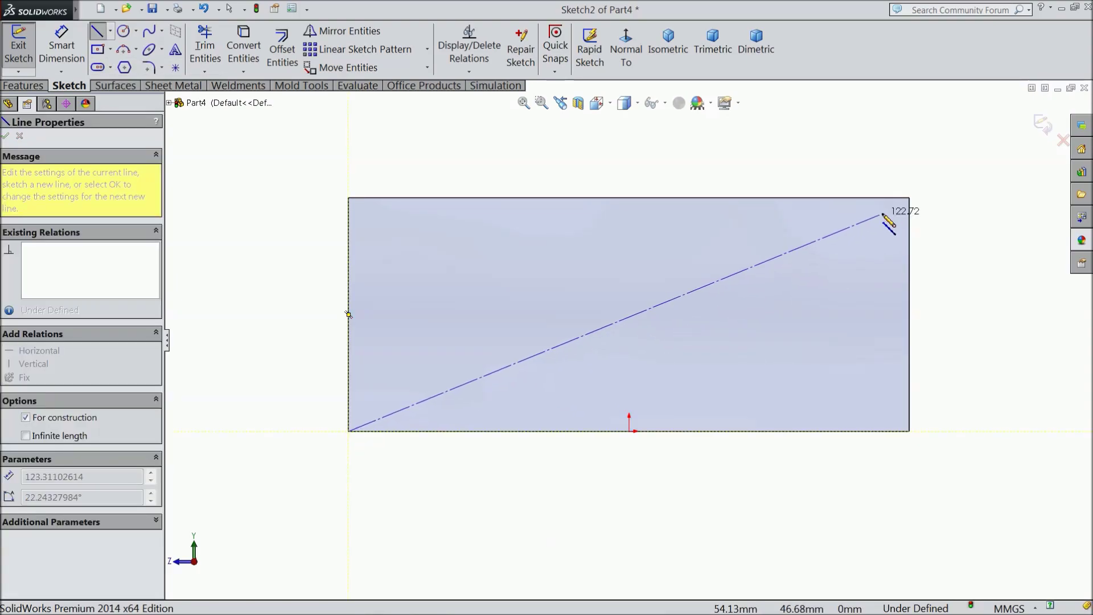
left_click(909, 198)
right_click(727, 114)
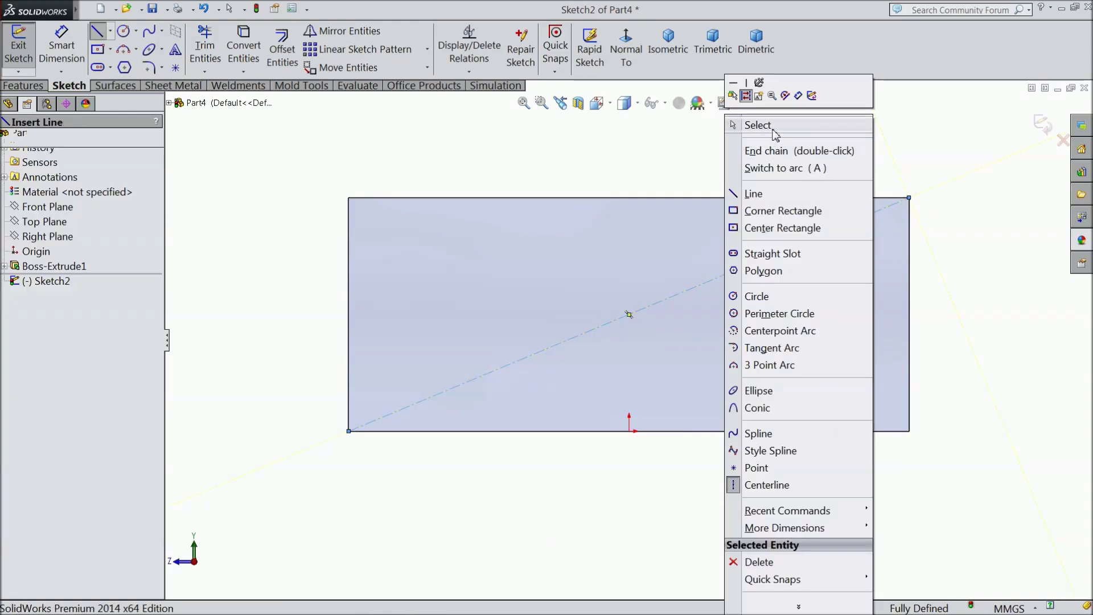
left_click(773, 129)
Draw a circle at the centerline midpoint and dimension it Ø35 mm.
left_click(123, 31)
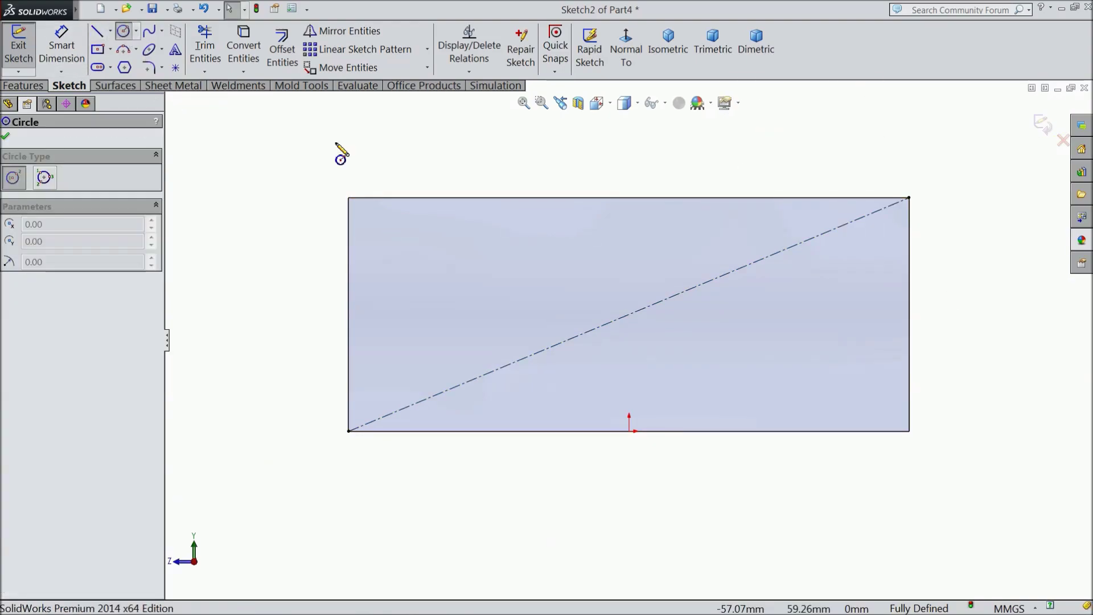
left_click(628, 314)
left_click(561, 274)
left_click(62, 46)
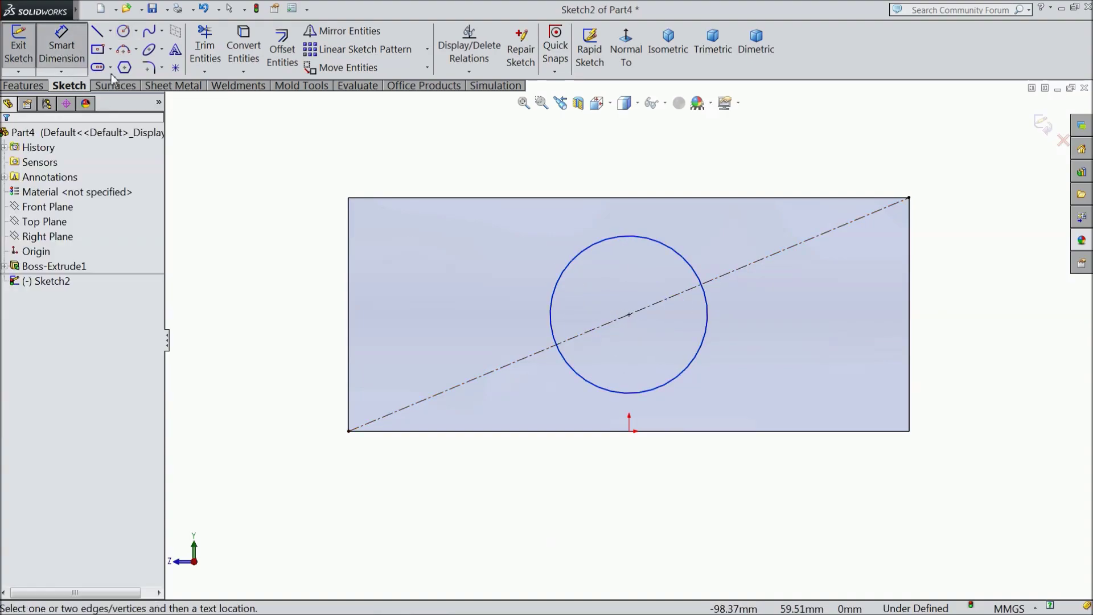
left_click(707, 314)
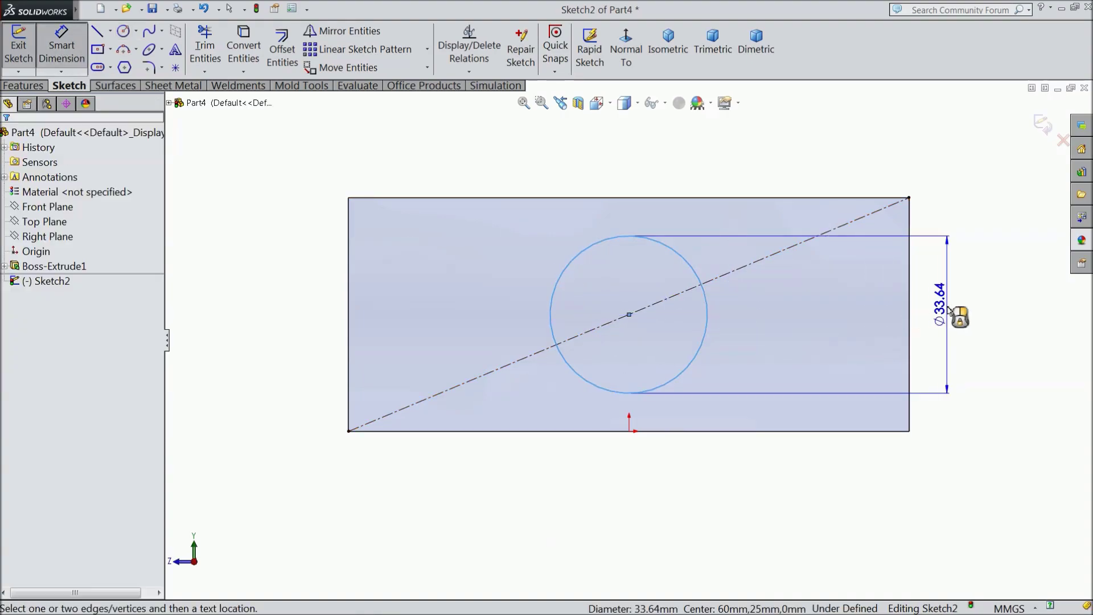
left_click(949, 308)
type("5")
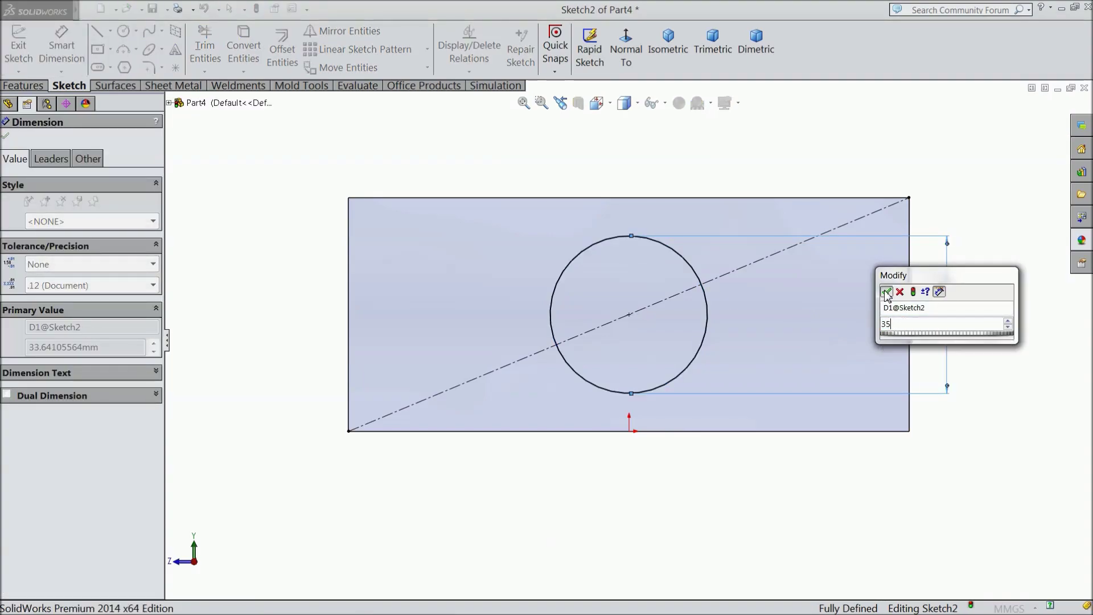
left_click(885, 292)
left_click(6, 137)
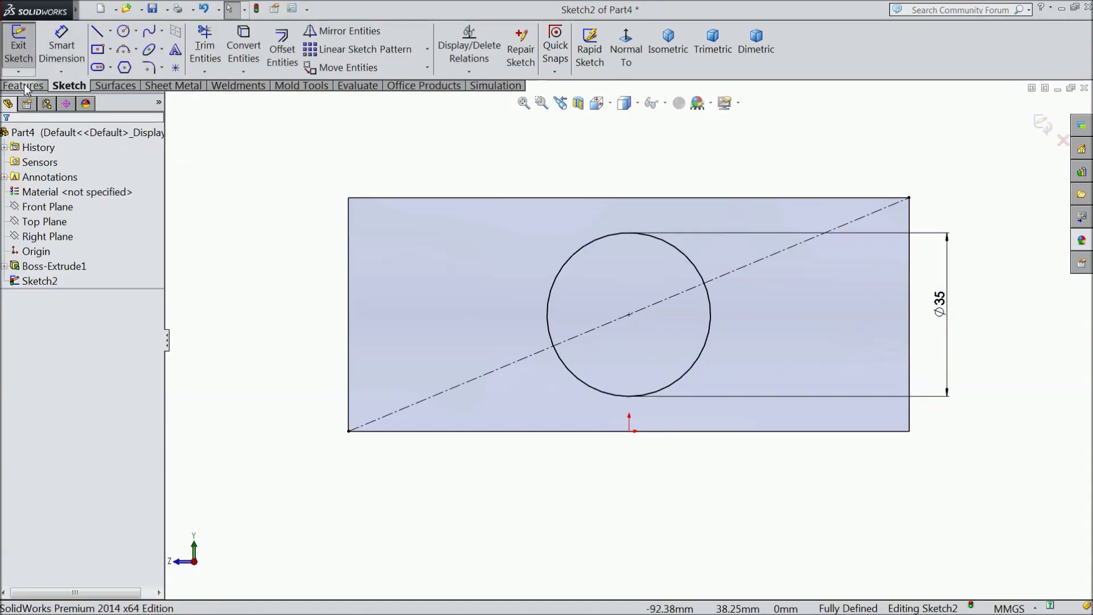
left_click(23, 85)
Extrude the circle 35 mm into a cylindrical boss.
left_click(27, 48)
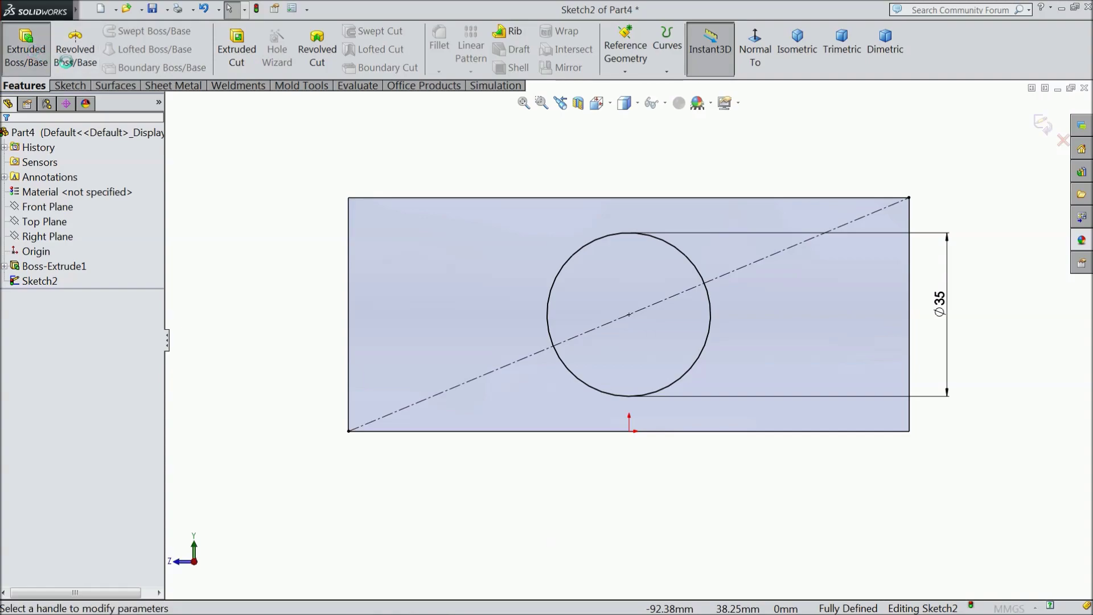
left_click(797, 43)
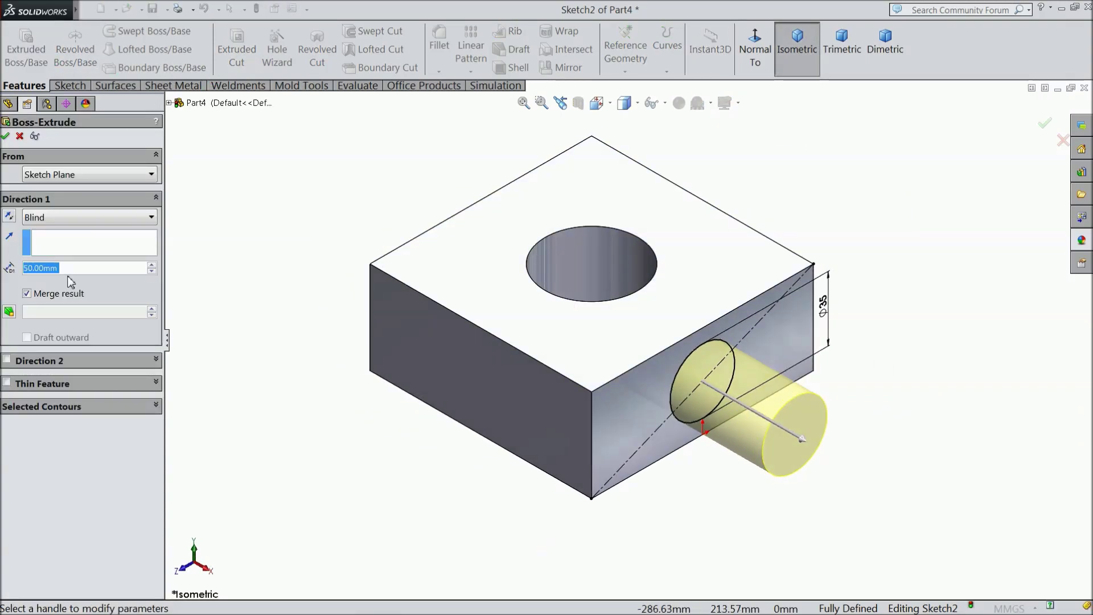
type("35")
key("Return")
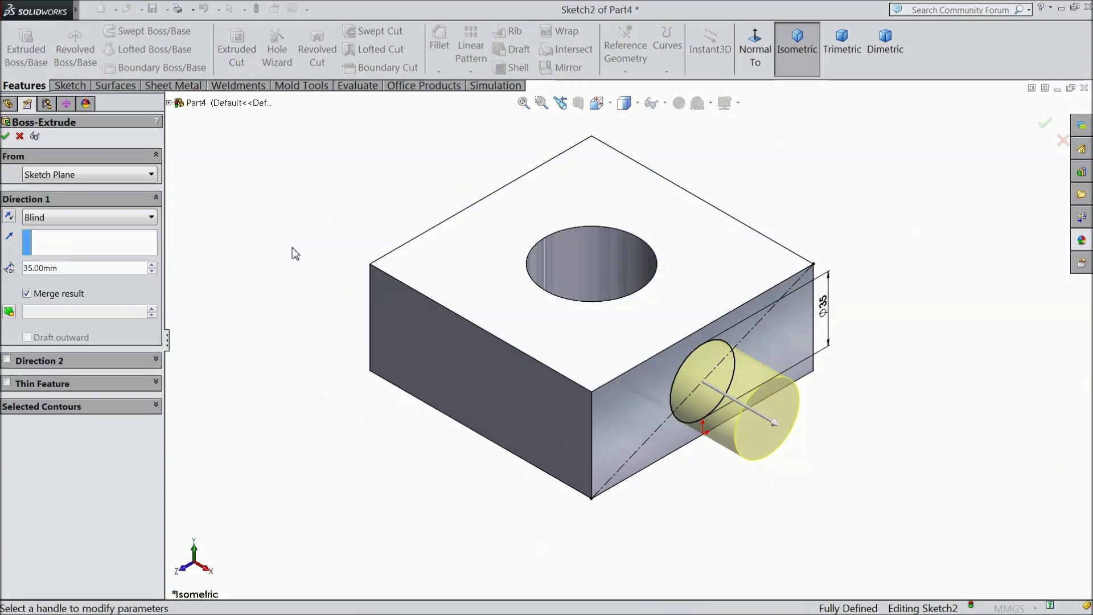
left_click(6, 136)
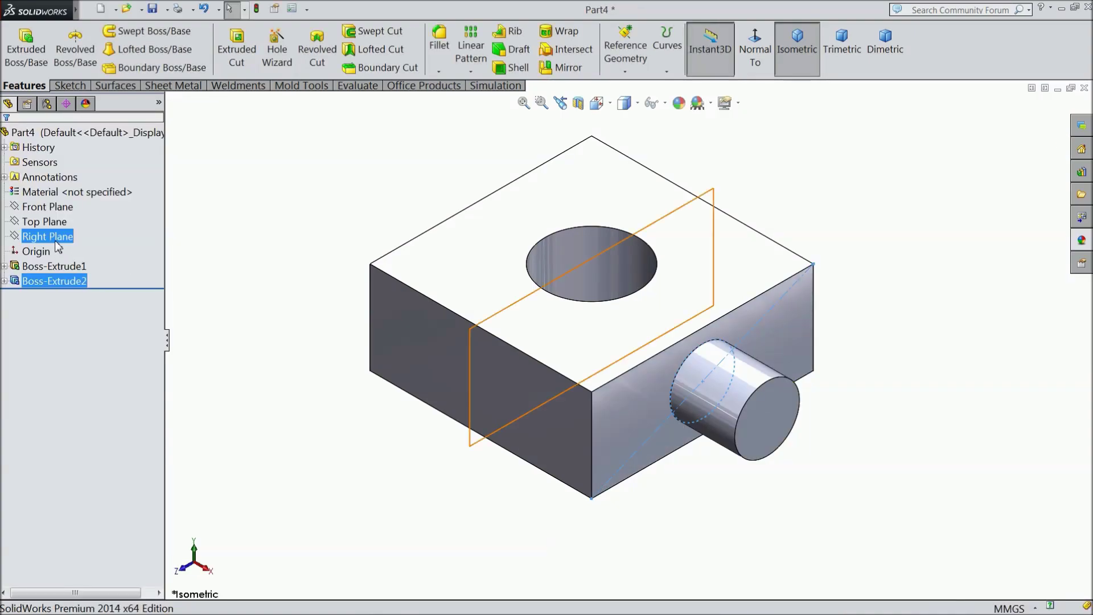
Mirror the boss across the Right Plane onto the opposite side.
left_click(47, 236)
left_click(568, 68)
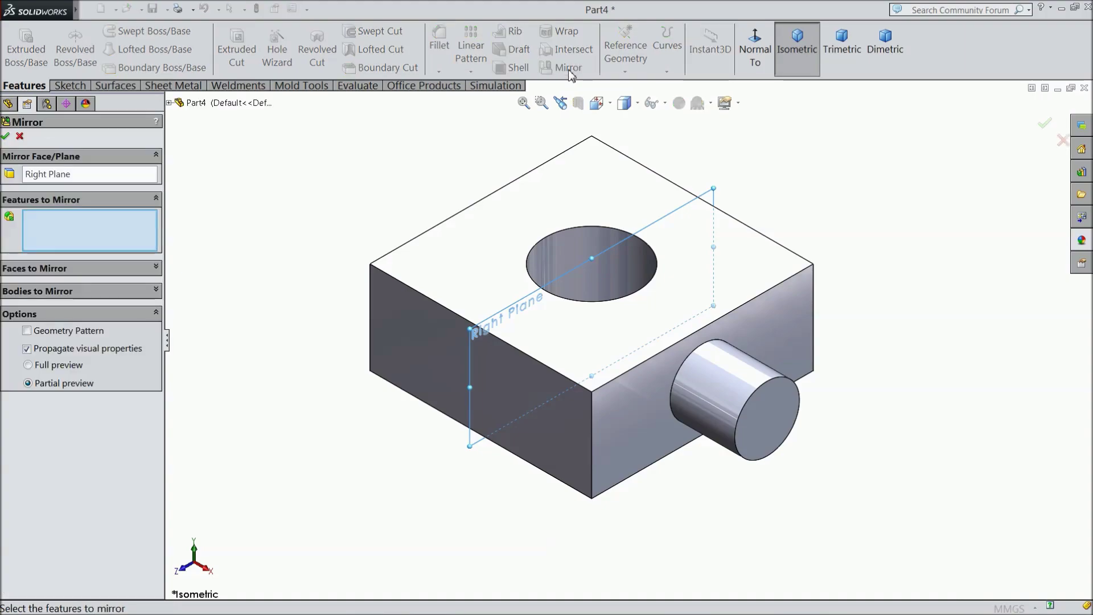
left_click(710, 393)
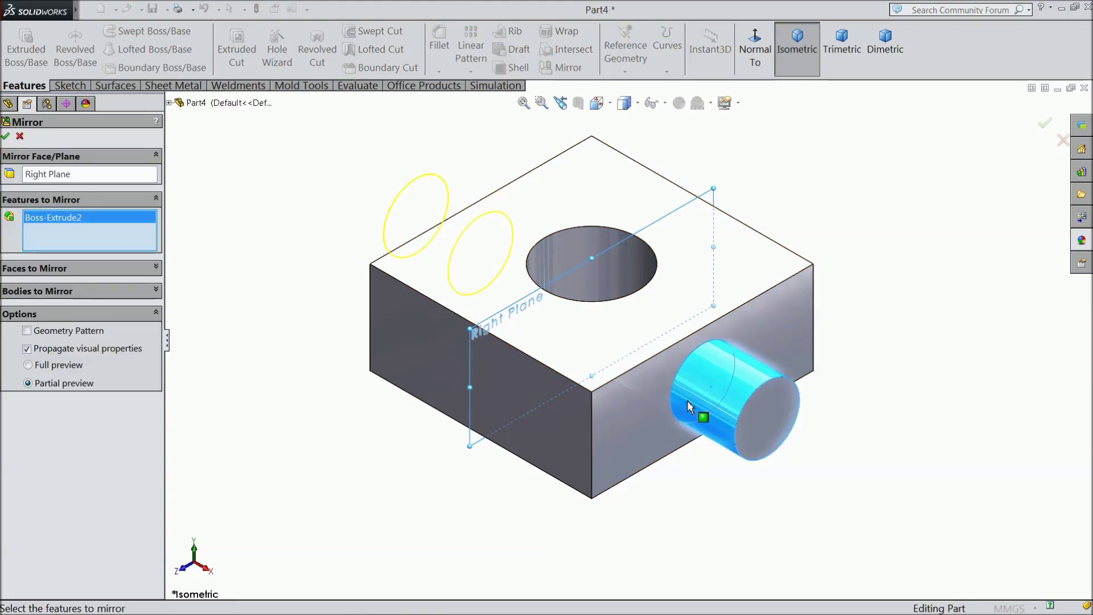
left_click(6, 136)
mouse_move(252, 259)
middle_mouse_down()
mouse_move(342, 309)
mouse_move(256, 271)
mouse_move(260, 254)
middle_mouse_up()
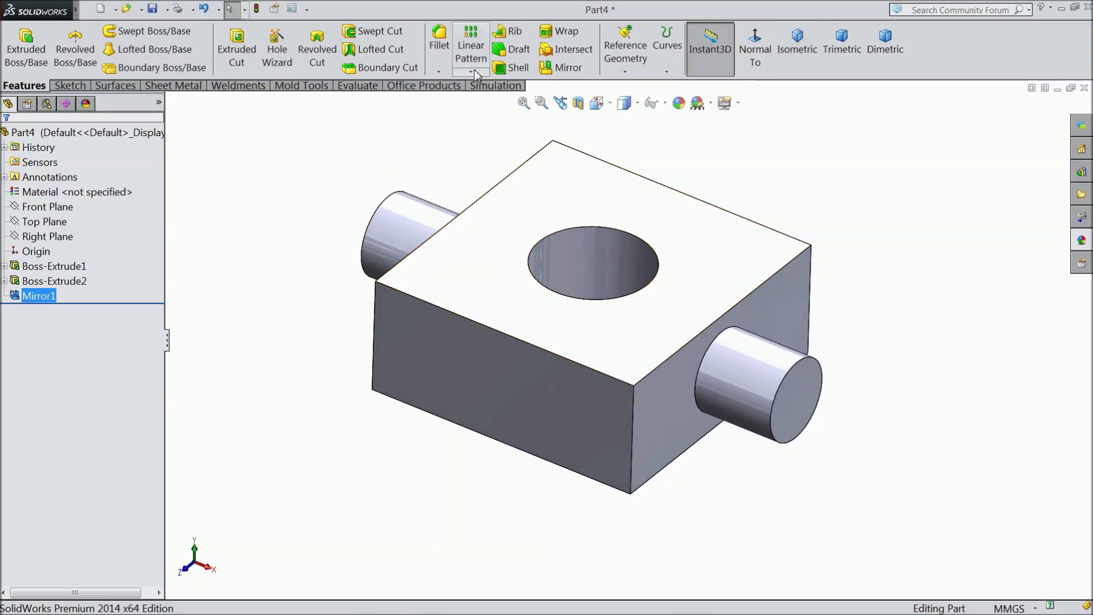
Fillet both cylinder base edges with a 2 mm radius.
left_click(439, 43)
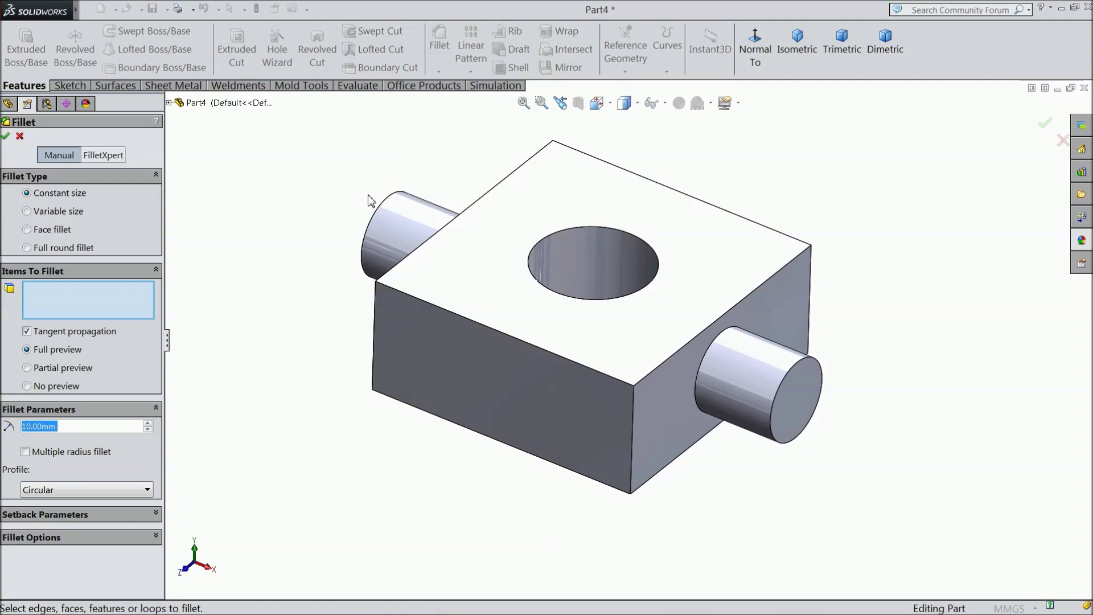
type("2")
scroll(558, 288, "down", 3)
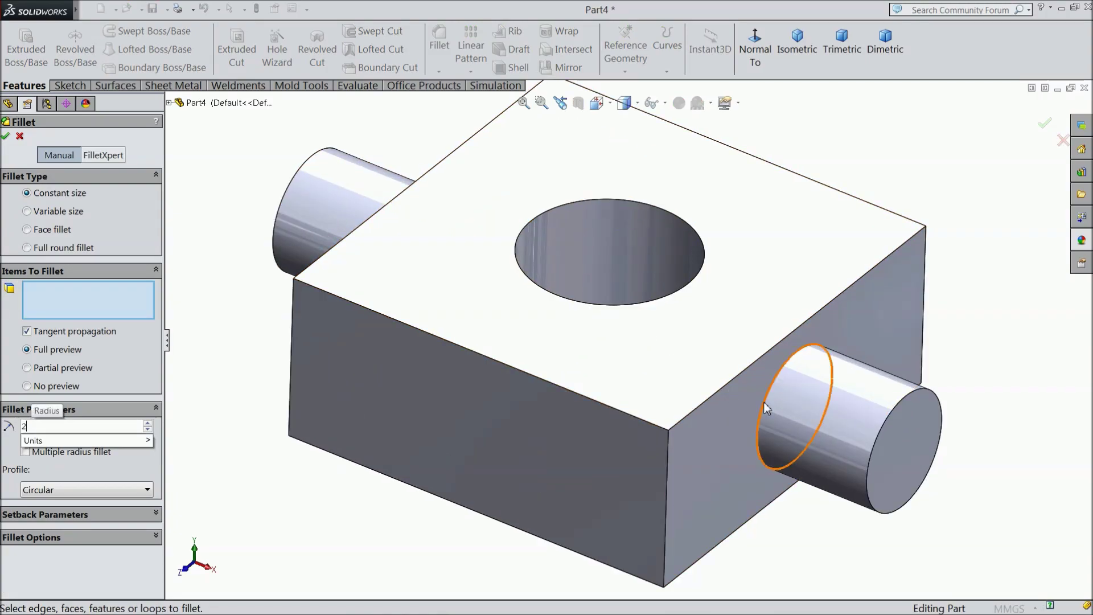
left_click(763, 402)
mouse_move(633, 397)
middle_mouse_down()
mouse_move(605, 295)
mouse_move(636, 378)
middle_mouse_up()
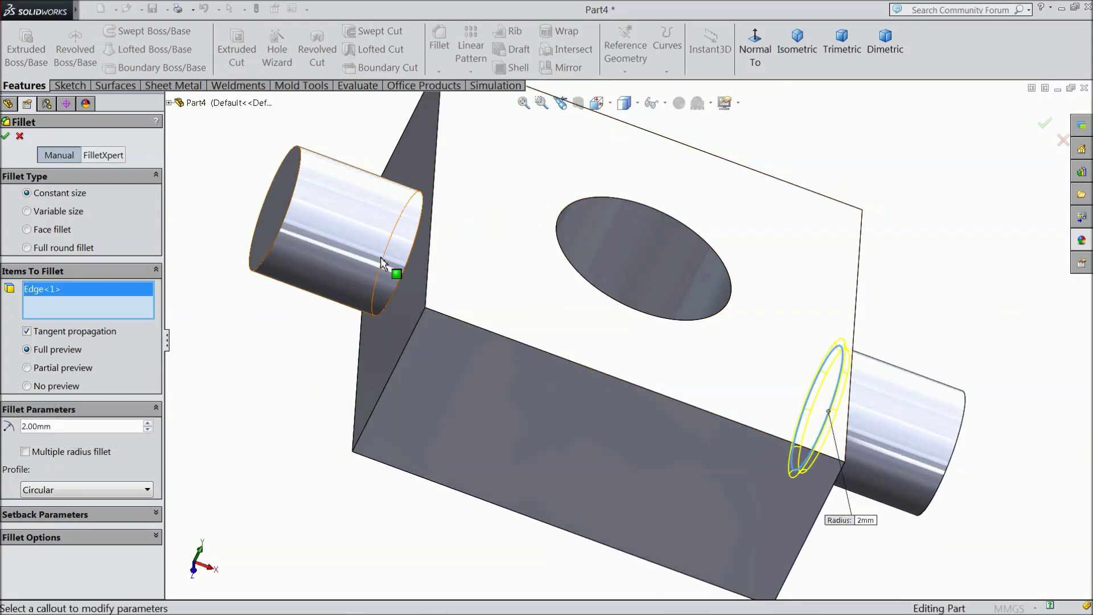
left_click(409, 275)
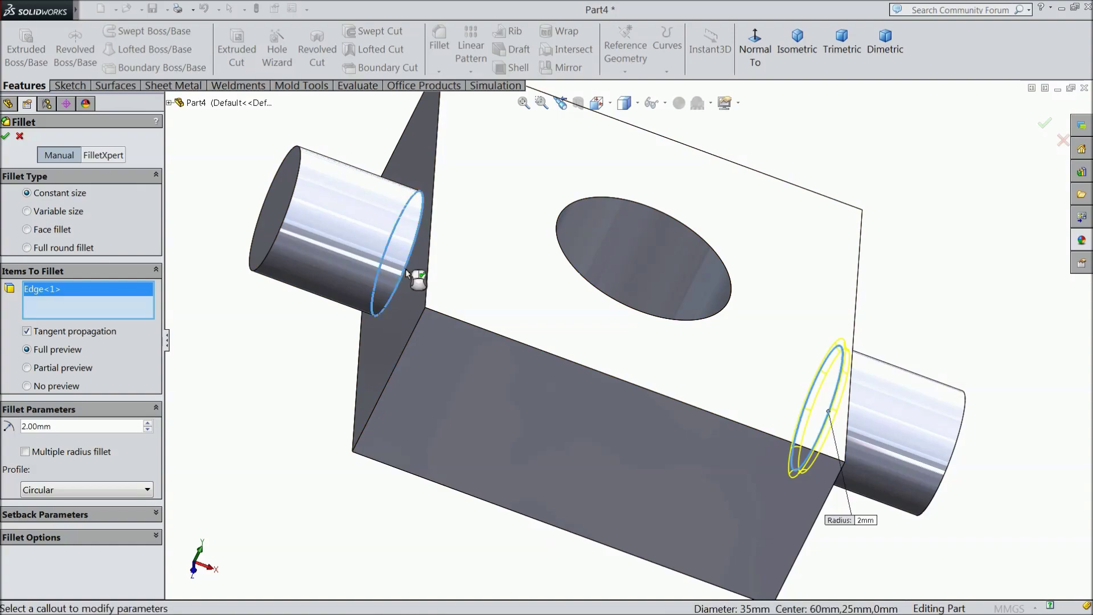
left_click(8, 137)
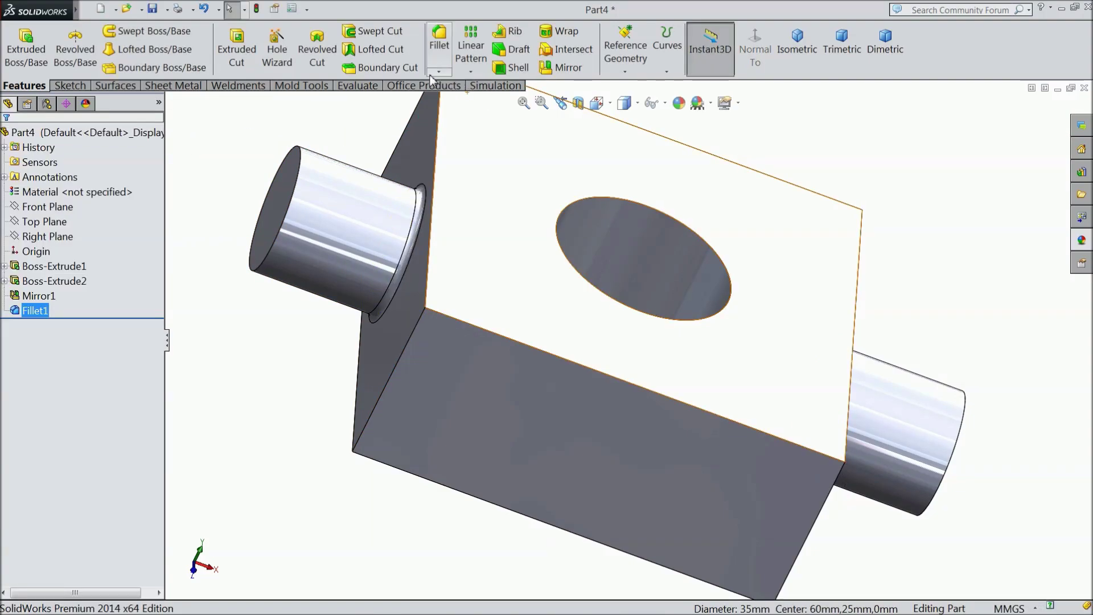
Chamfer both cylinder end edges 3 mm at 45°.
left_click(439, 72)
left_click(458, 102)
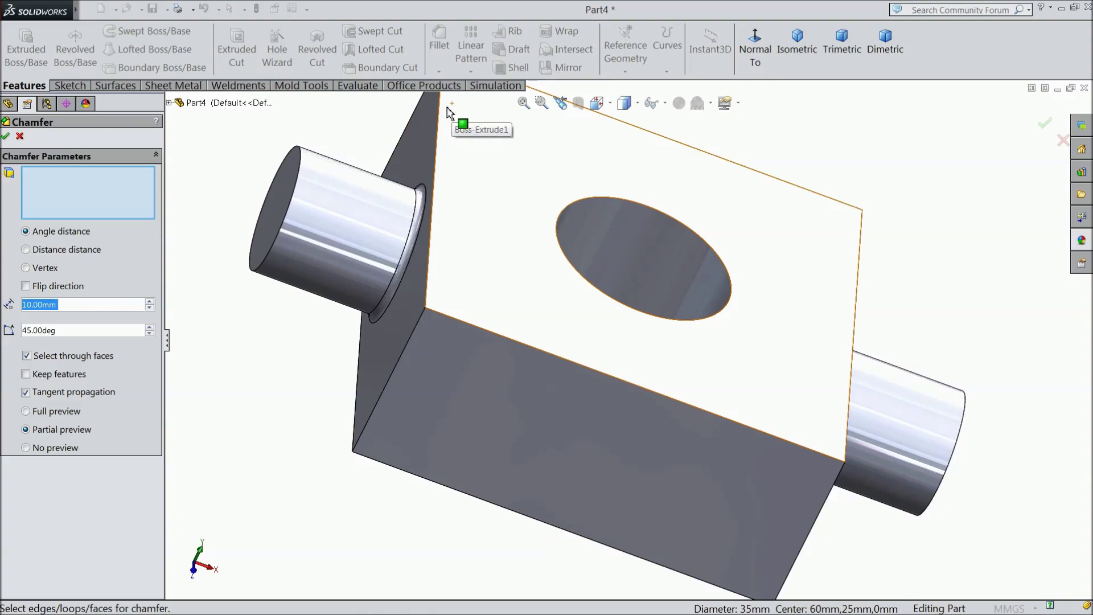
type("3")
left_click(290, 226)
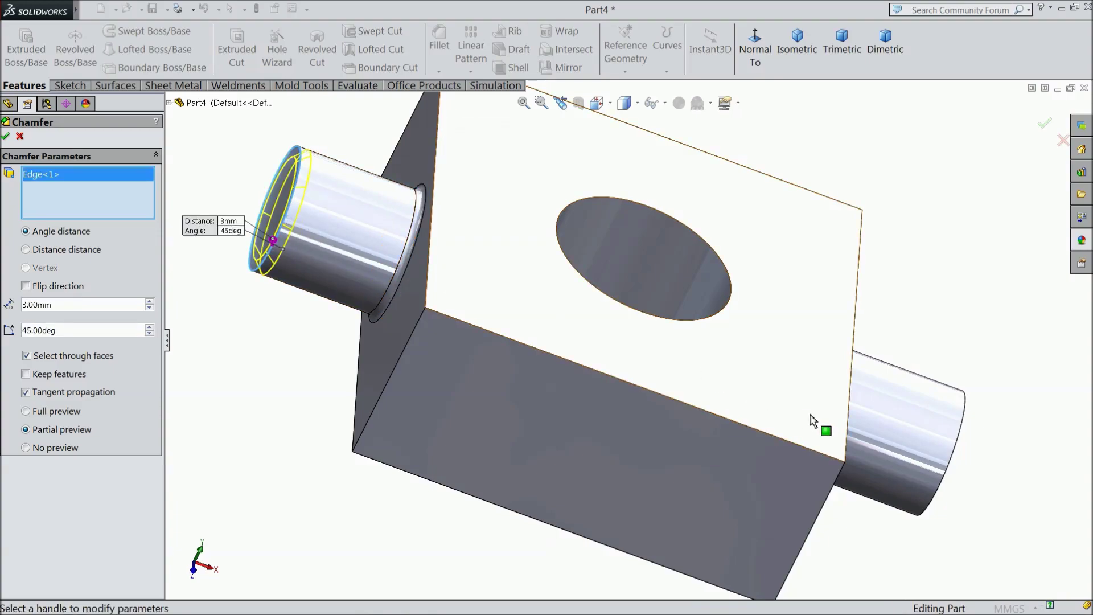
left_click(961, 466)
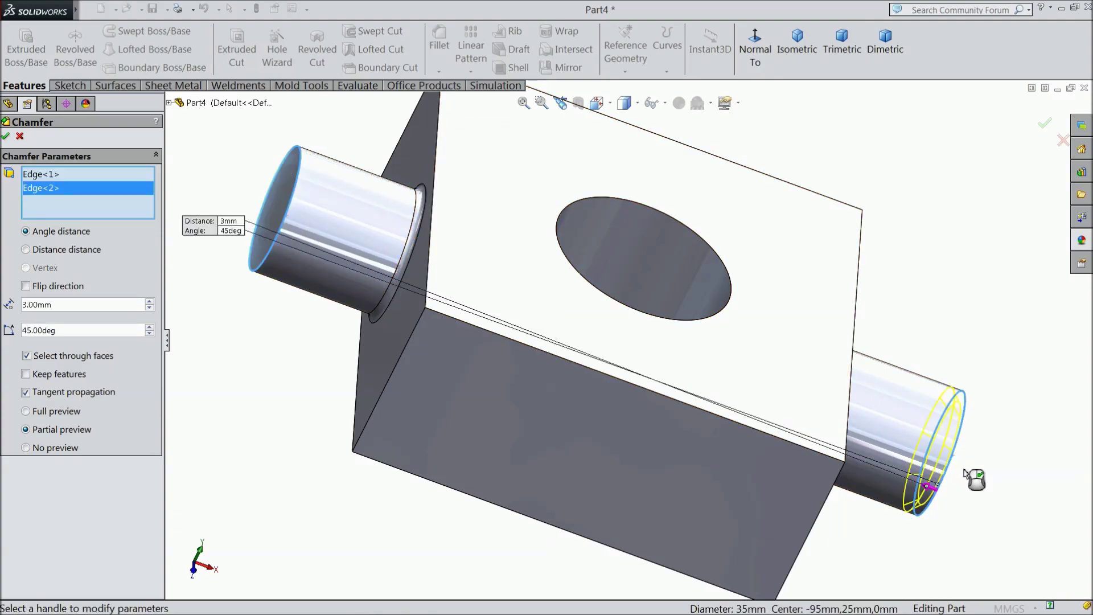
middle_click_drag(964, 470, 903, 447)
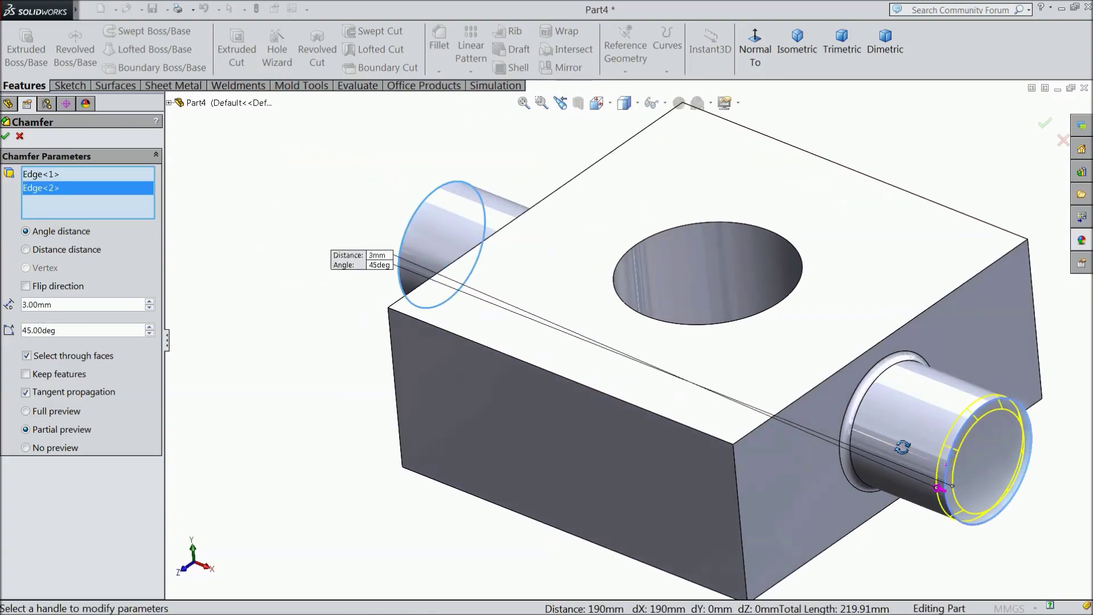
left_click(6, 136)
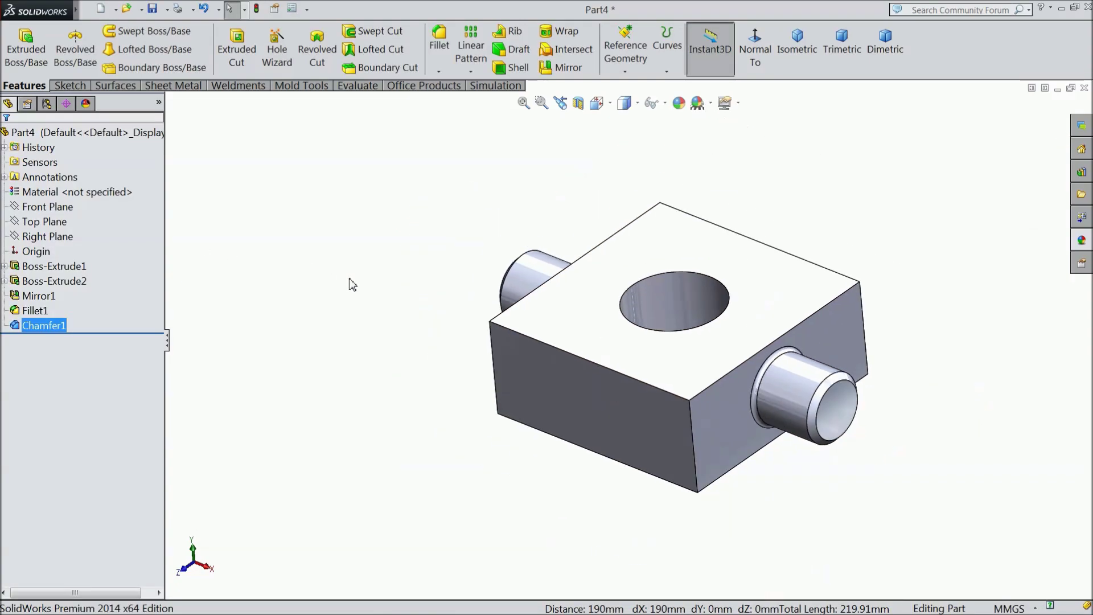
mouse_move(352, 285)
middle_mouse_down()
mouse_move(427, 280)
mouse_move(385, 295)
middle_mouse_up()
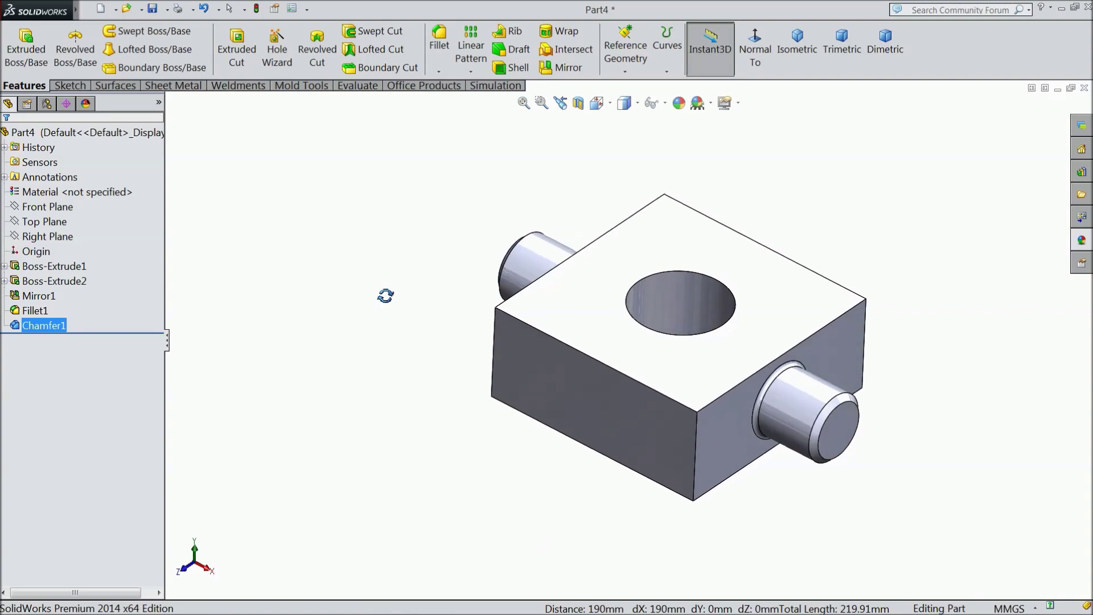
Start a new sketch on the Right Plane and view it head-on.
scroll(768, 398, "down", 3)
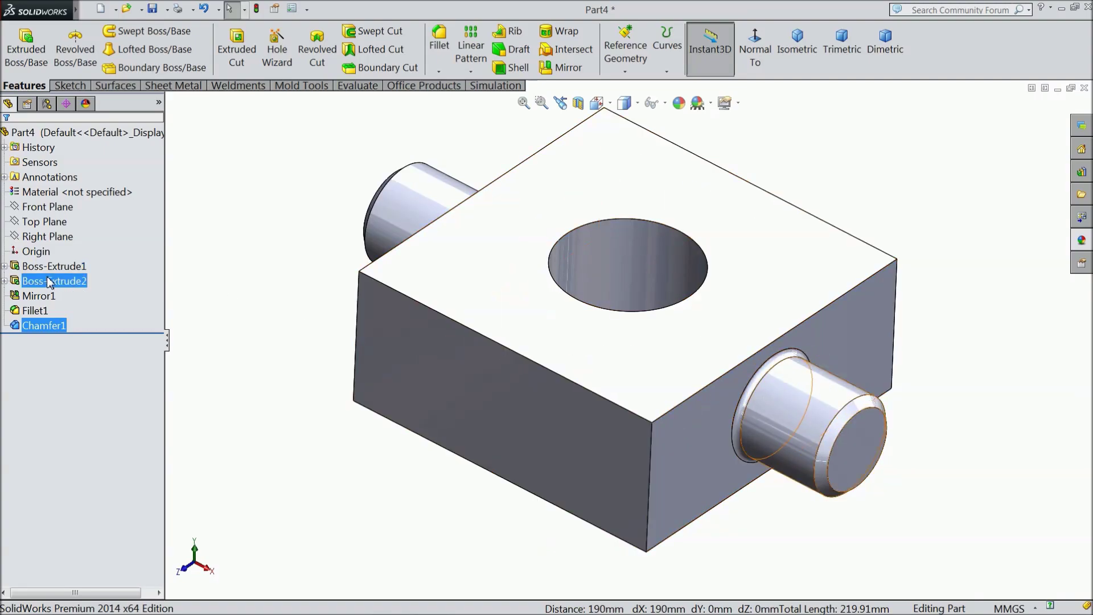
left_click(47, 236)
left_click(94, 218)
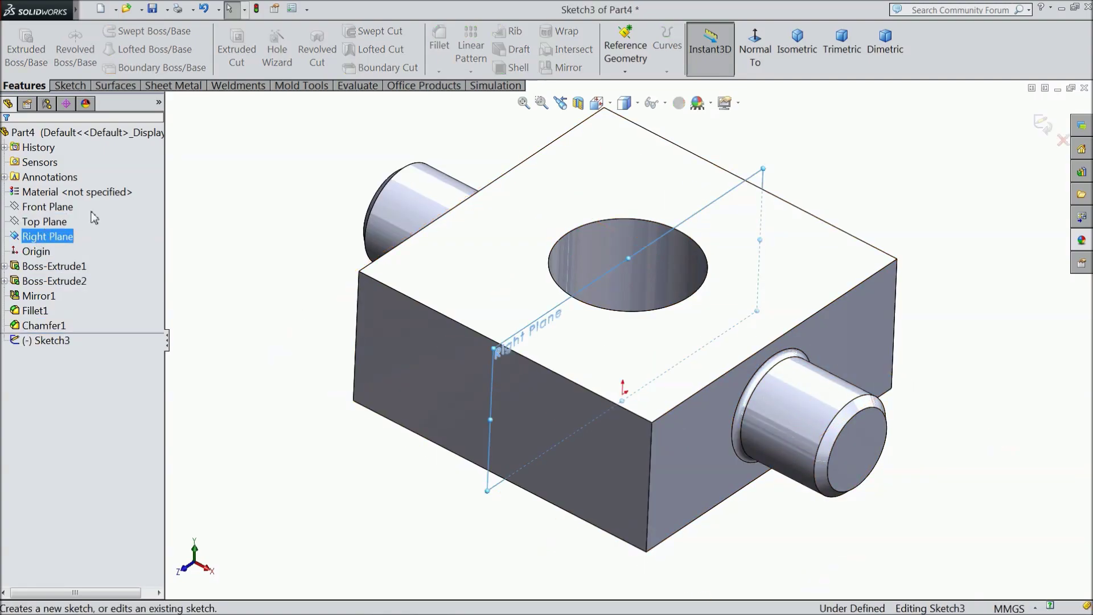
left_click(756, 51)
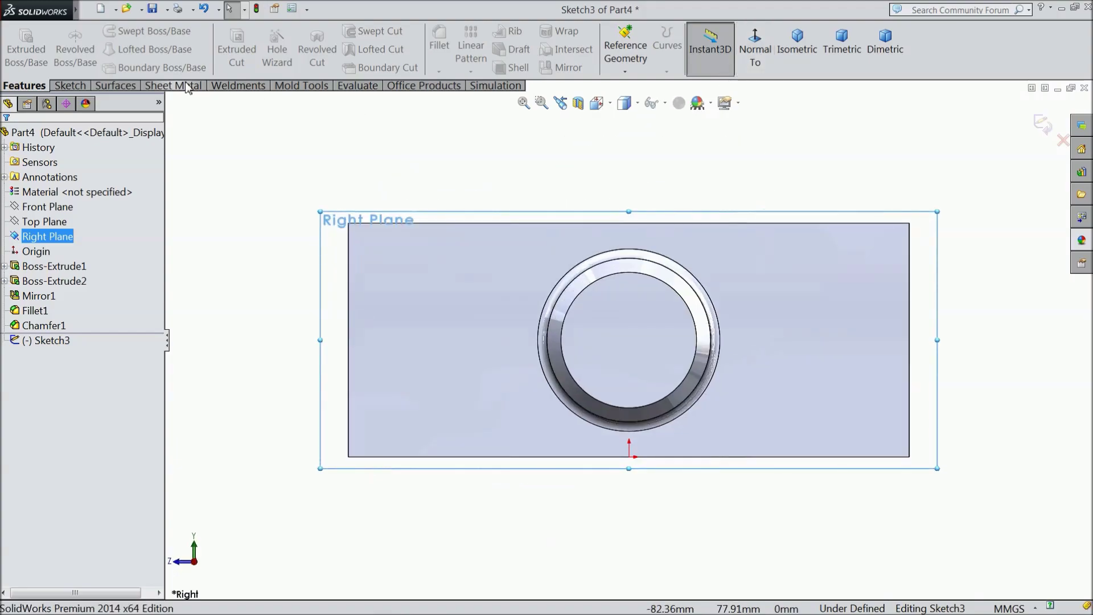
Draw perpendicular vertical and horizontal centerlines meeting near the top-left corner.
left_click(70, 86)
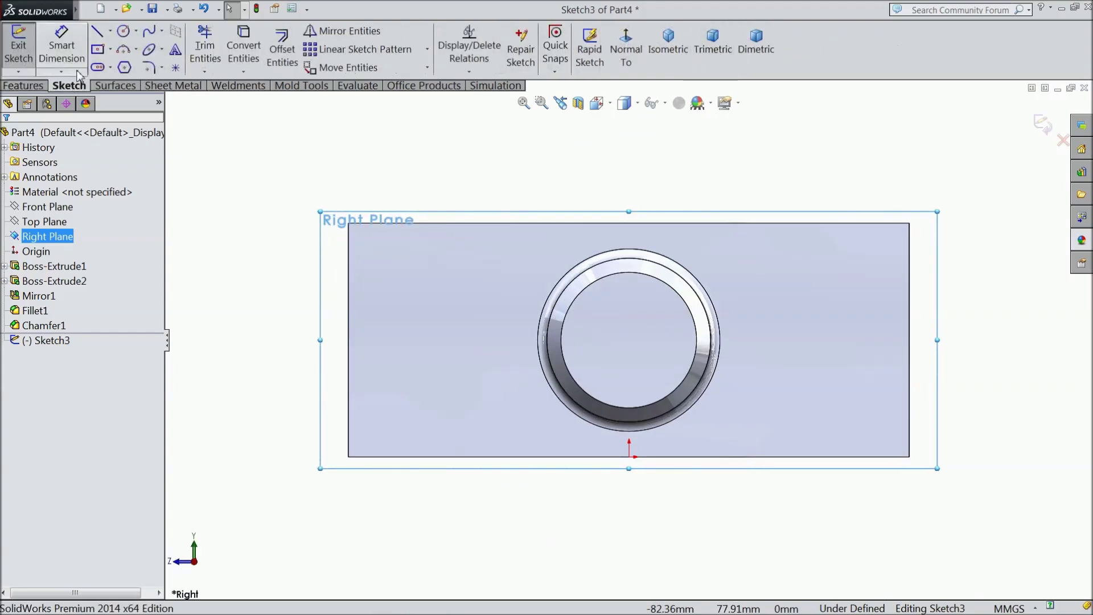
left_click(111, 32)
left_click(117, 66)
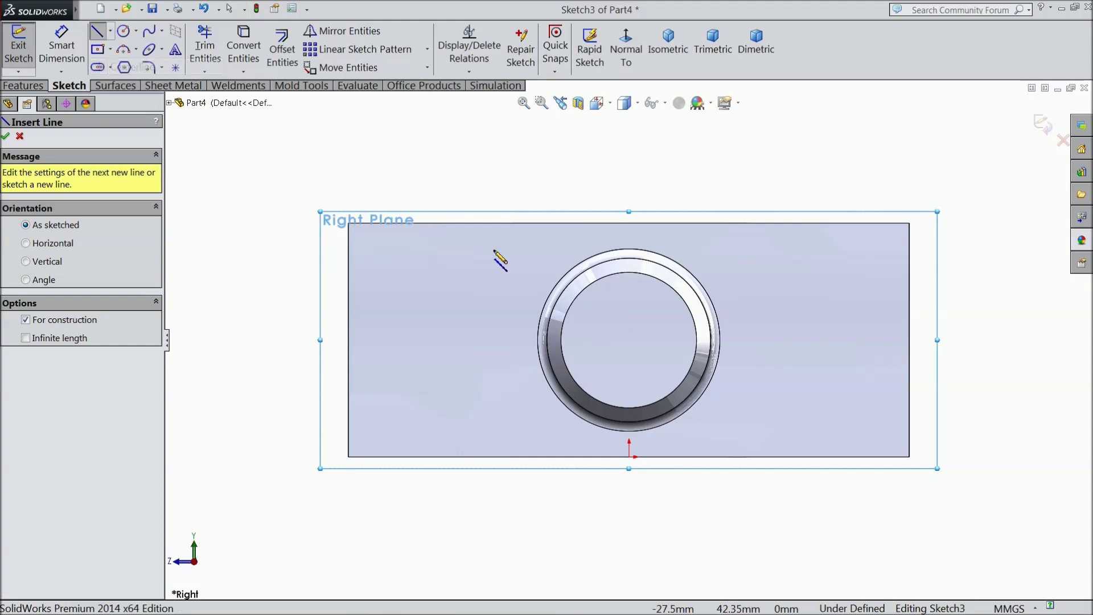
scroll(424, 194, "down", 3)
left_click(424, 185)
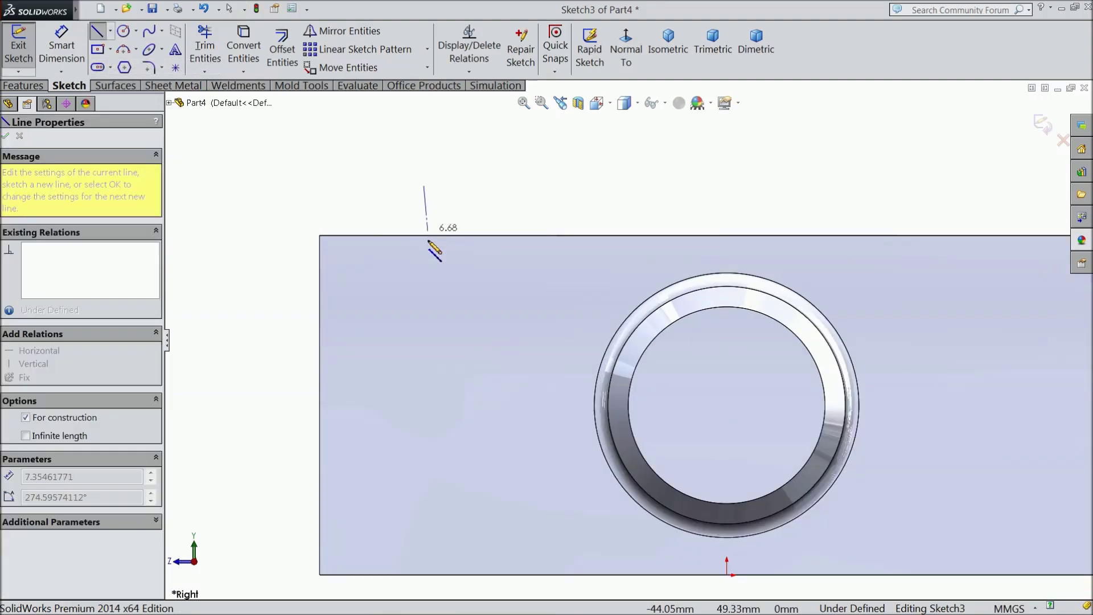
left_click(424, 264)
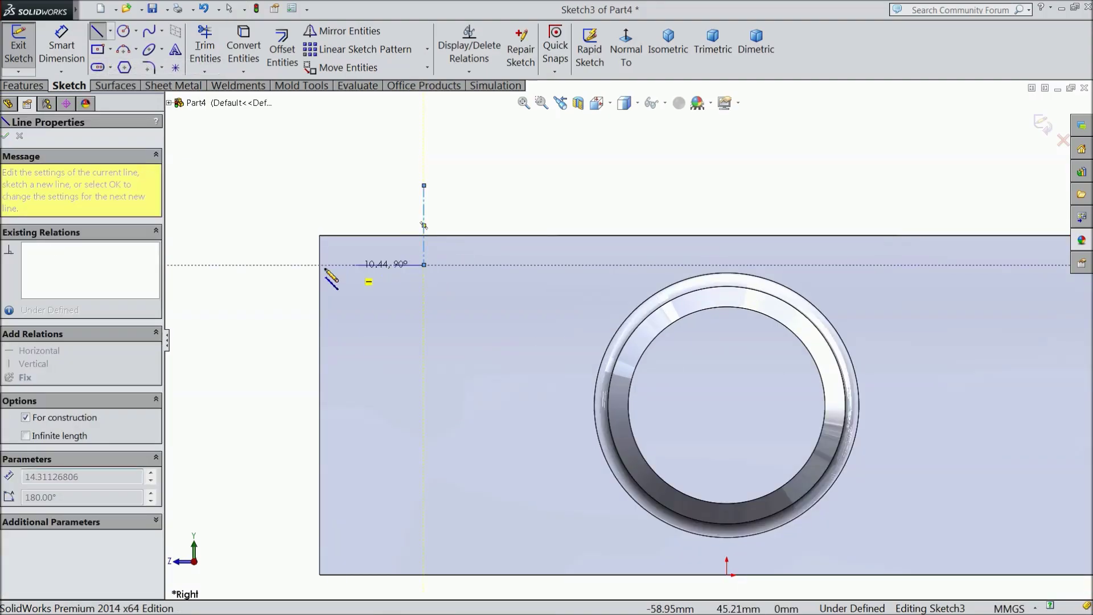
left_click(281, 265)
right_click(289, 196)
left_click(324, 117)
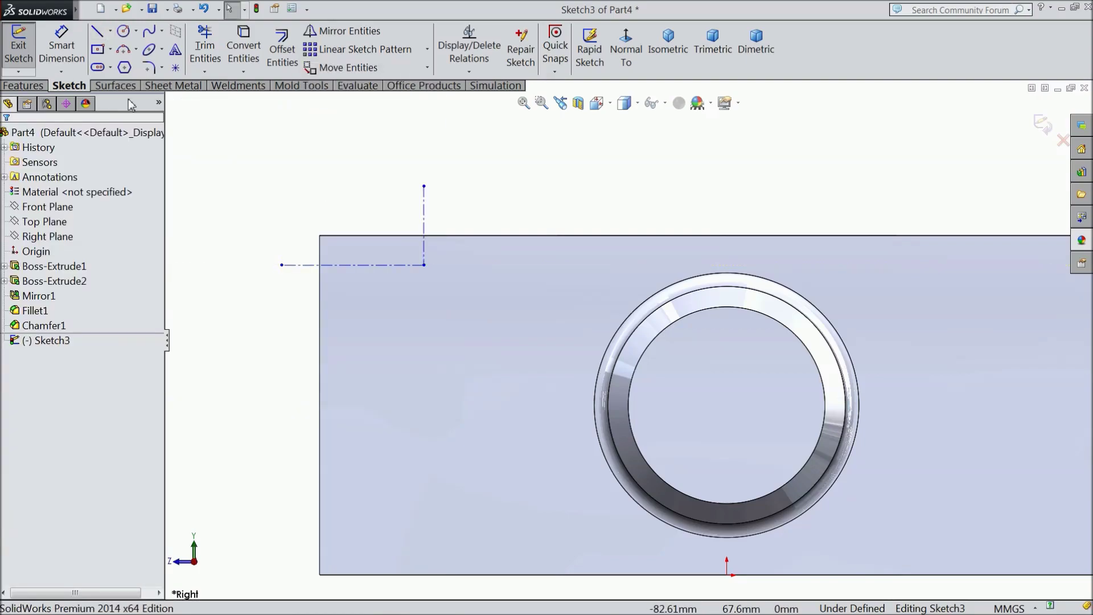
Draw a circle centred on the vertical centerline, touching the centerline corner.
left_click(123, 32)
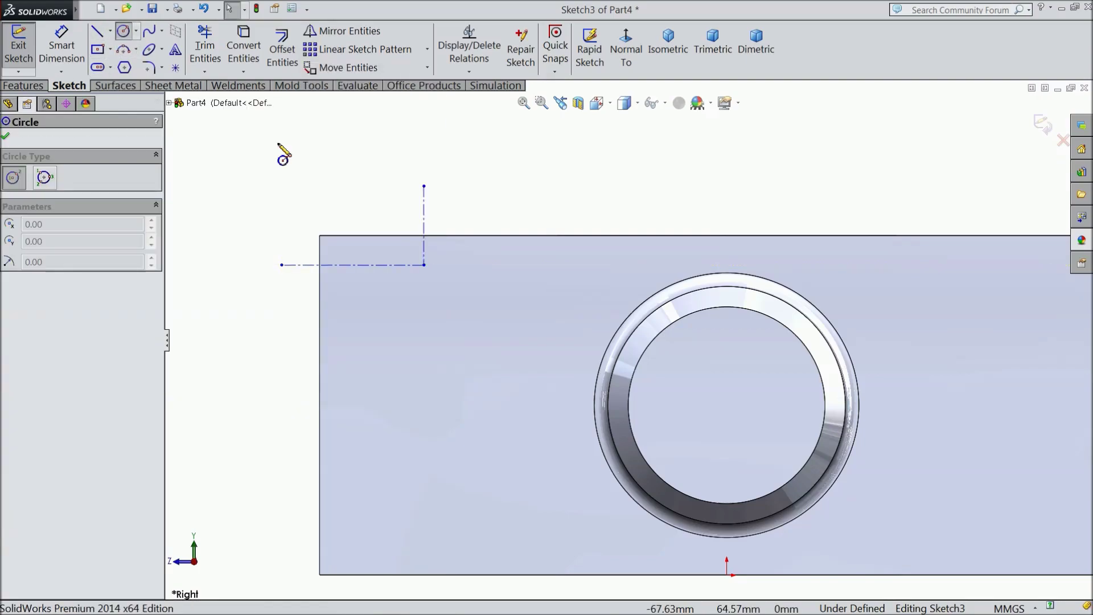
left_click(423, 205)
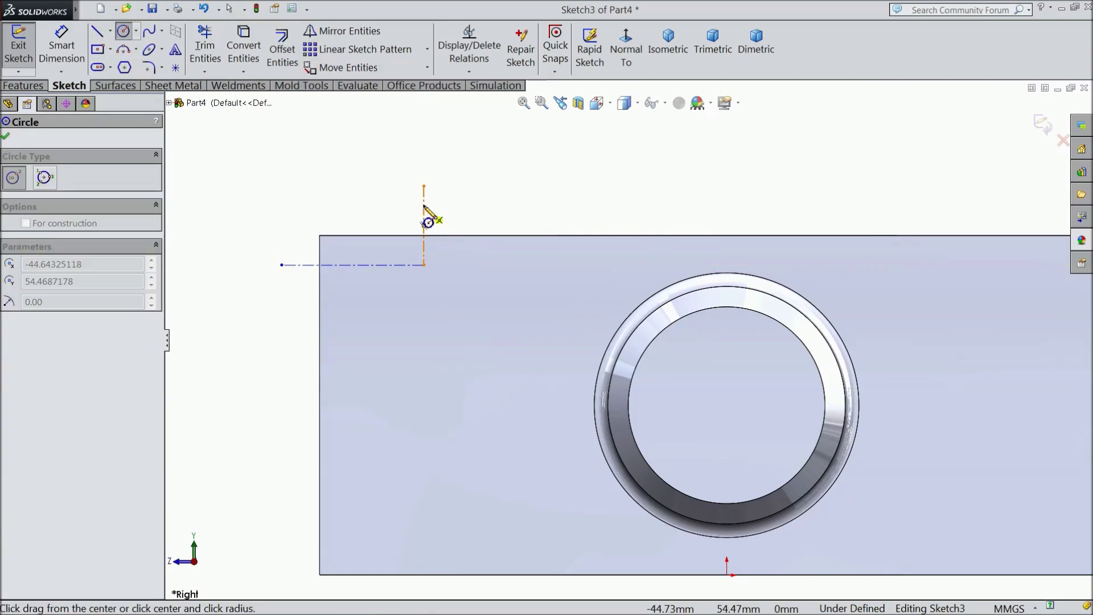
left_click(425, 266)
right_click(514, 131)
left_click(548, 141)
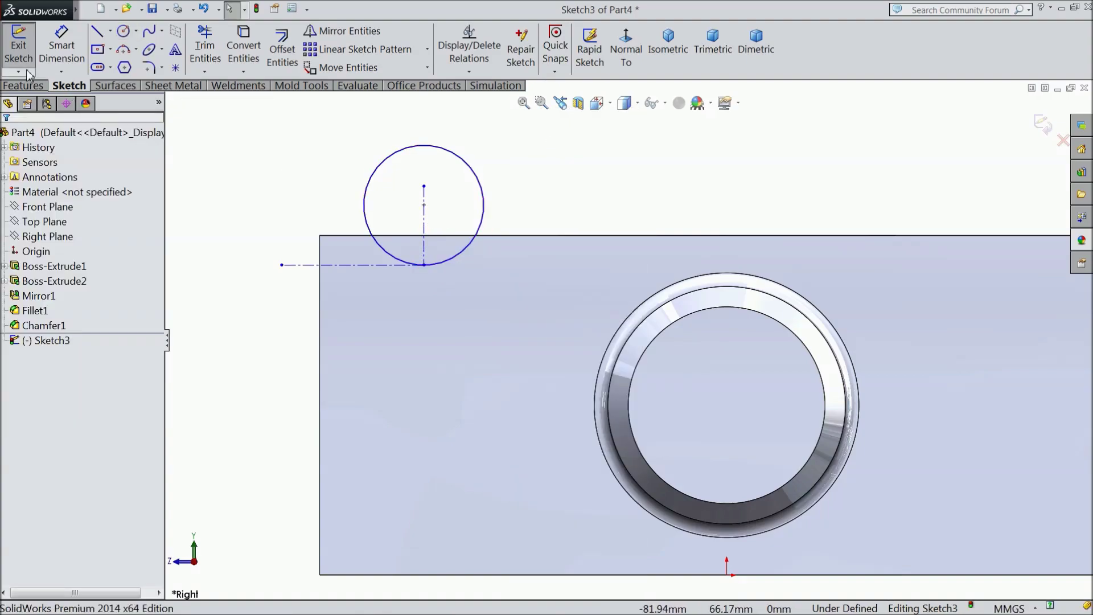
Position the circle 6 mm below the top edge and 20 mm from the left edge.
left_click(62, 46)
scroll(319, 240, "down", 2)
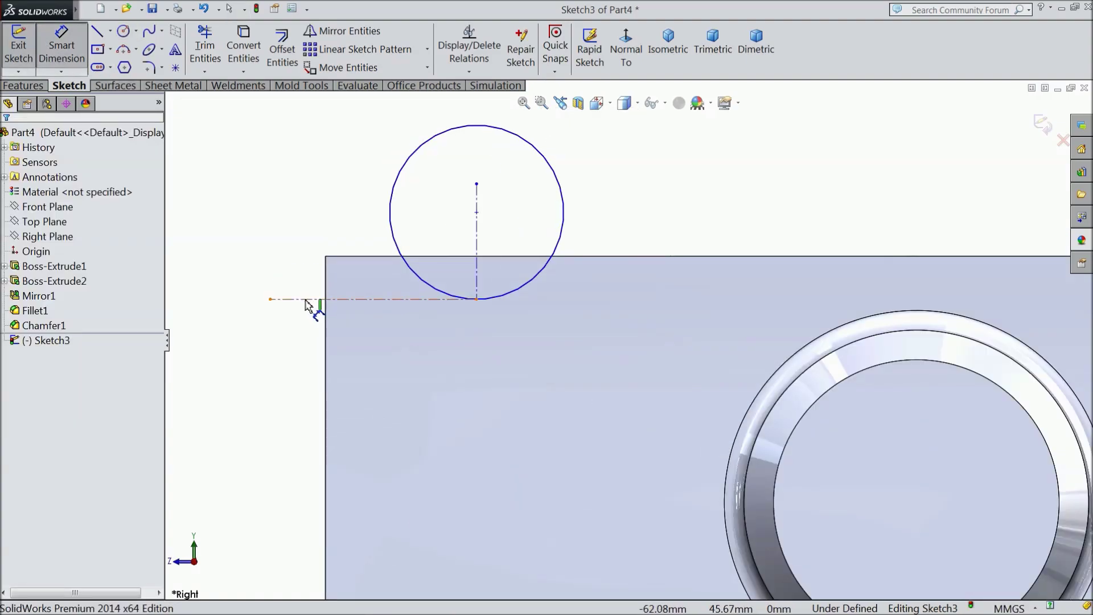
left_click(305, 300)
left_click(347, 257)
left_click(279, 276)
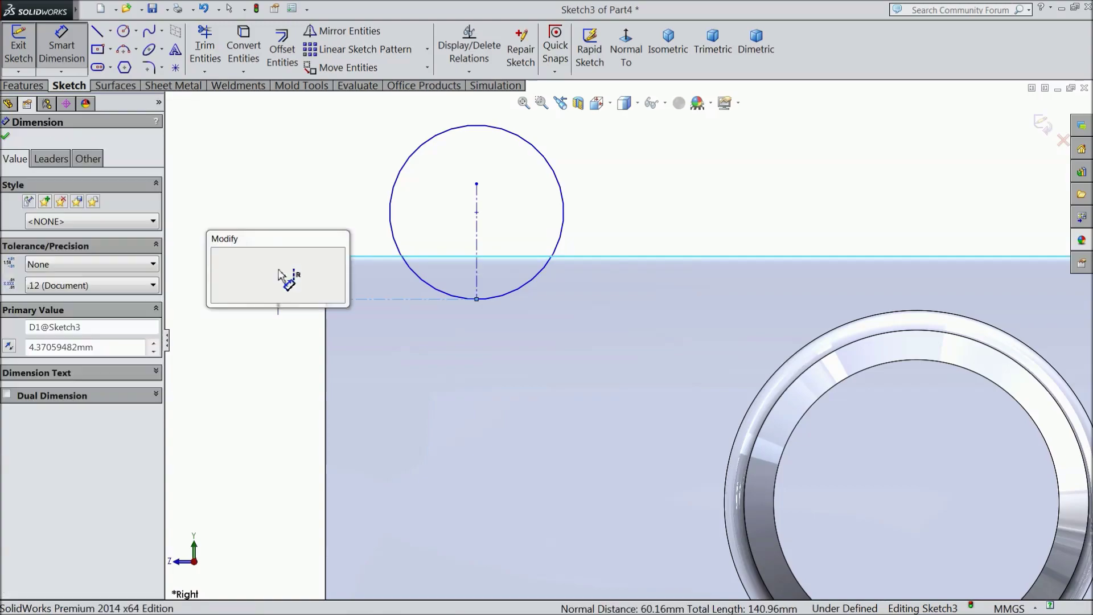
type("6")
key("Return")
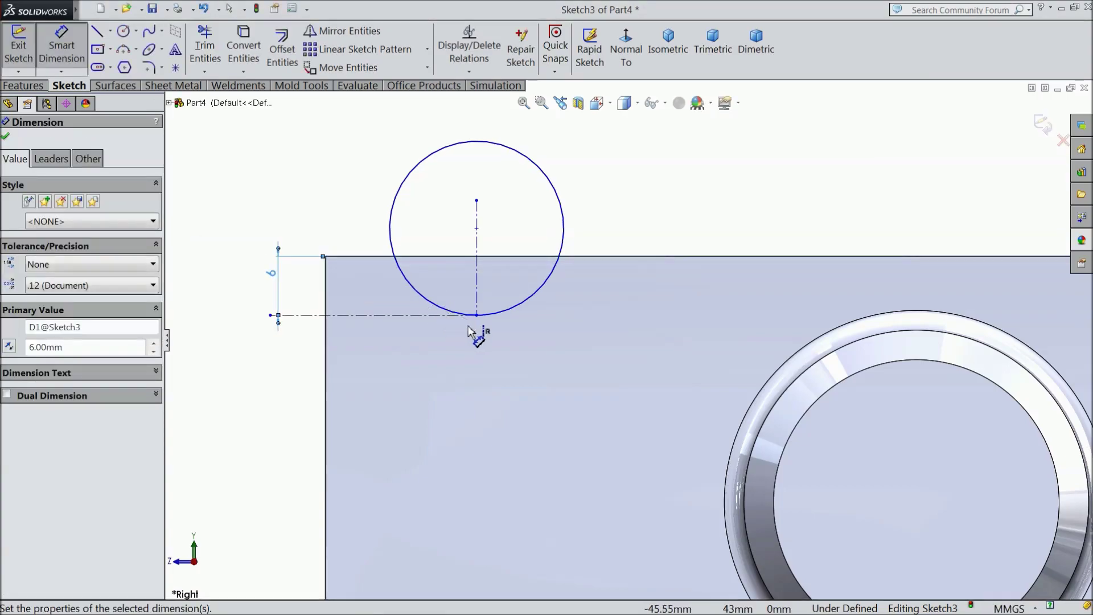
left_click(477, 316)
left_click(326, 296)
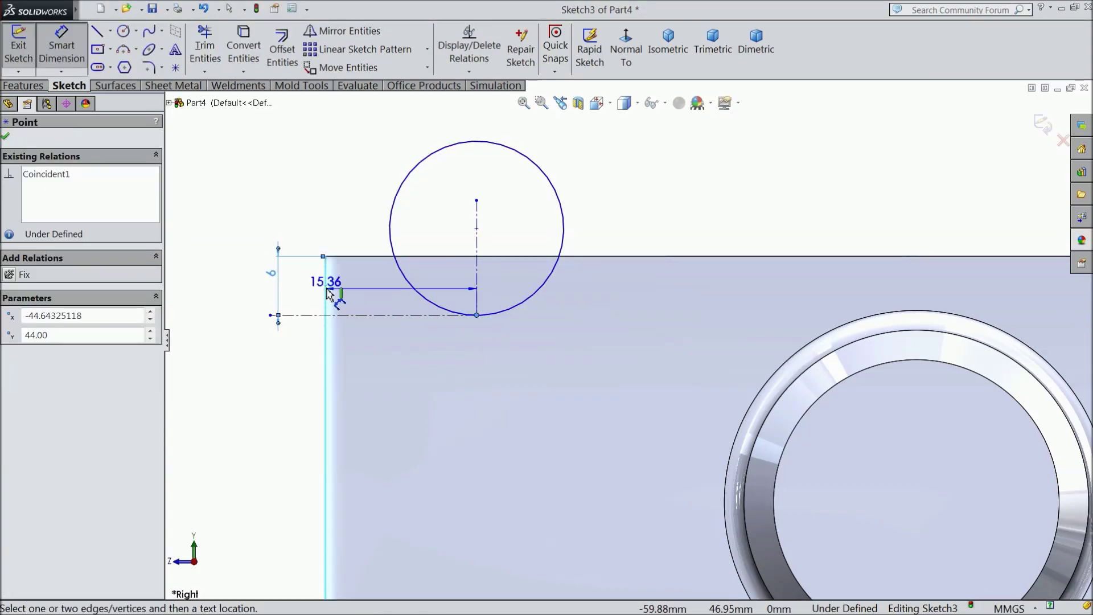
scroll(378, 218, "up", 1)
scroll(379, 218, "up", 1)
left_click(438, 176)
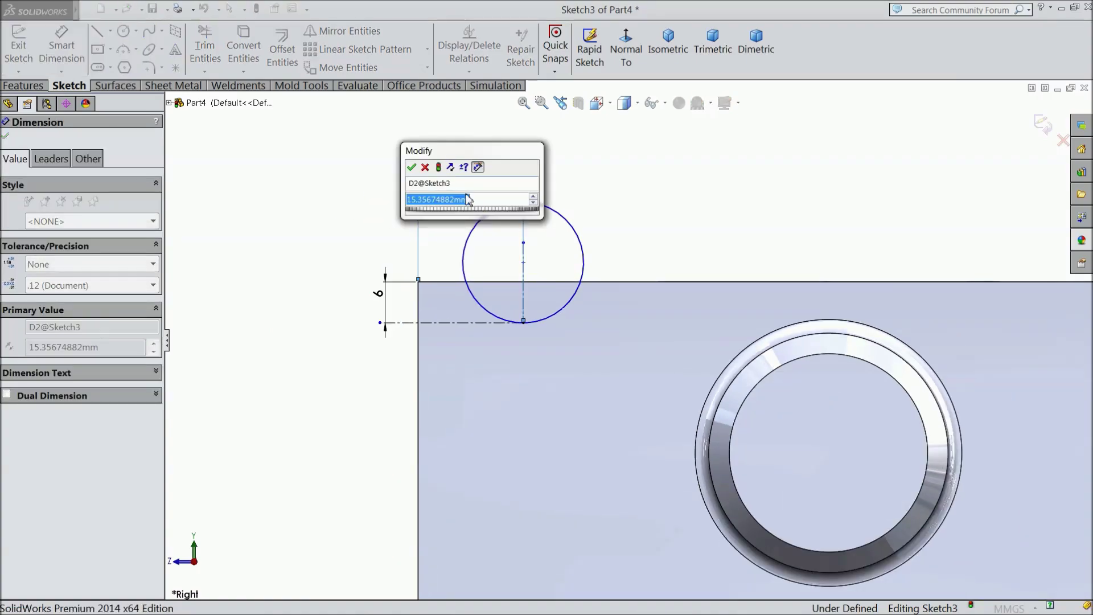
type("20")
left_click(412, 167)
Set the circle diameter to 22 mm, fully defining the sketch.
scroll(608, 271, "down", 2)
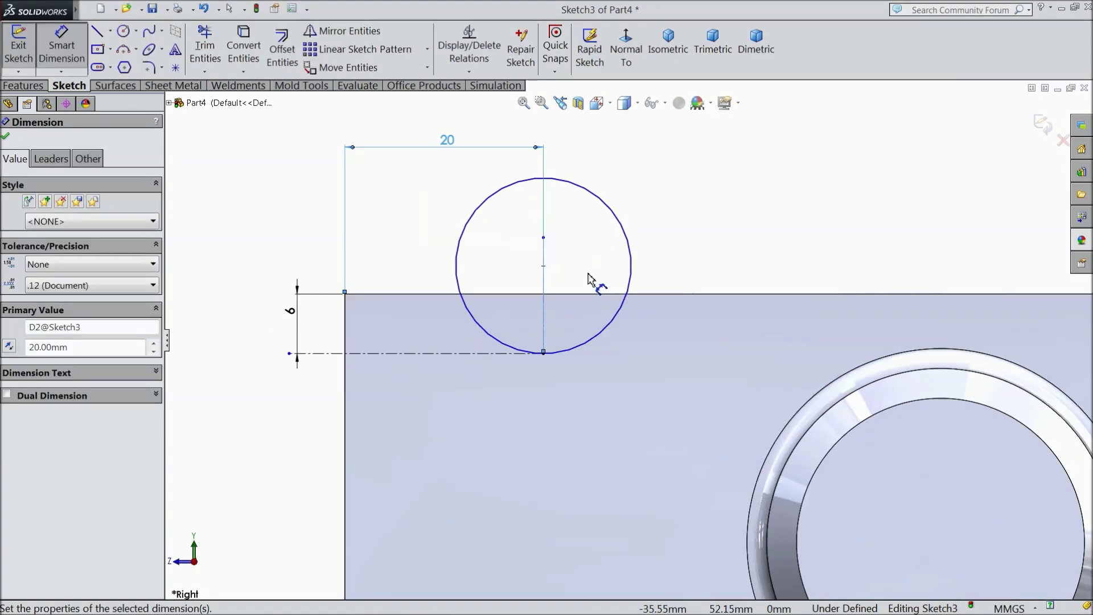
left_click(629, 251)
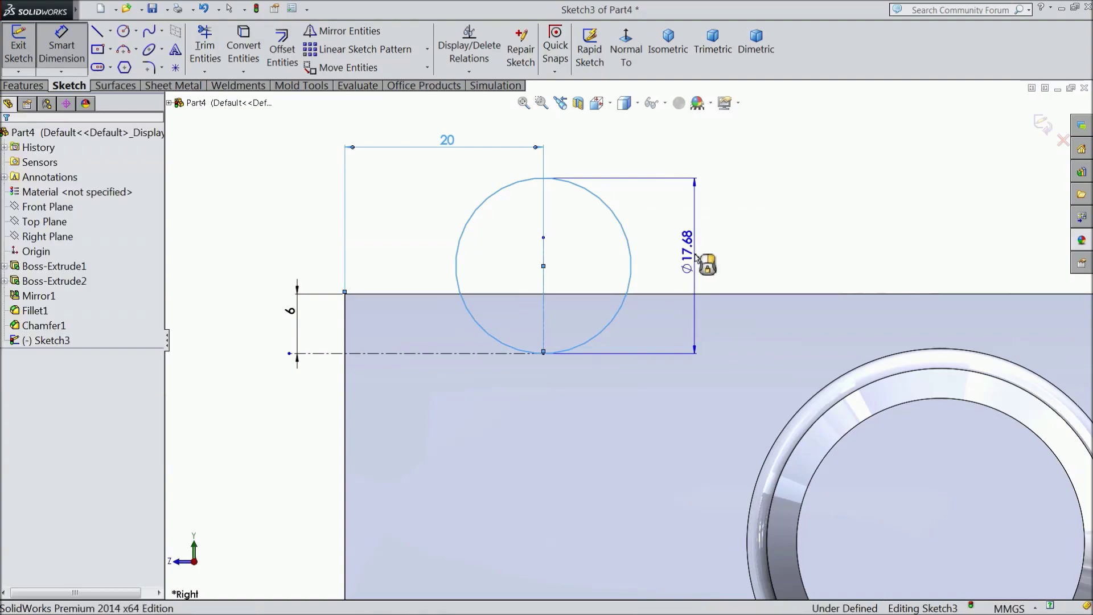
left_click(695, 262)
type("22")
key("Return")
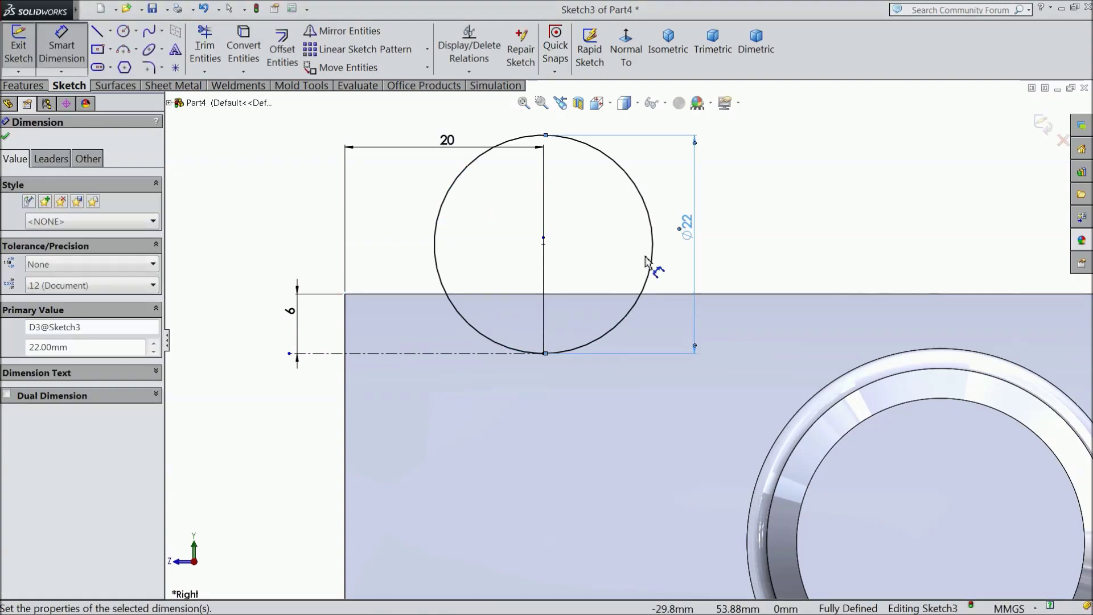
left_click(6, 138)
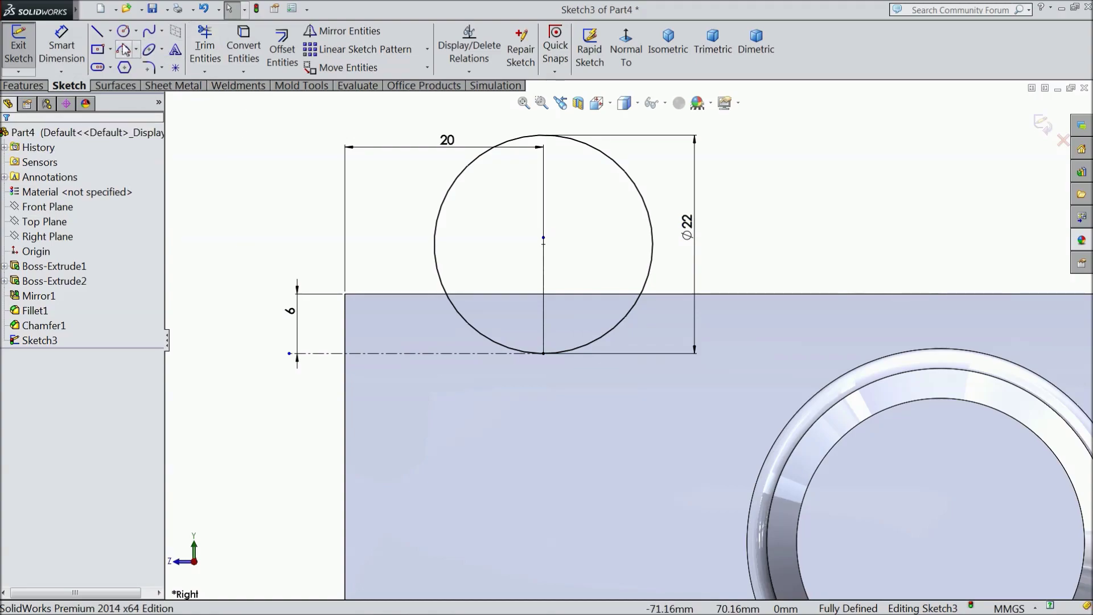
Convert the part's top edge into a sketch line.
left_click(98, 33)
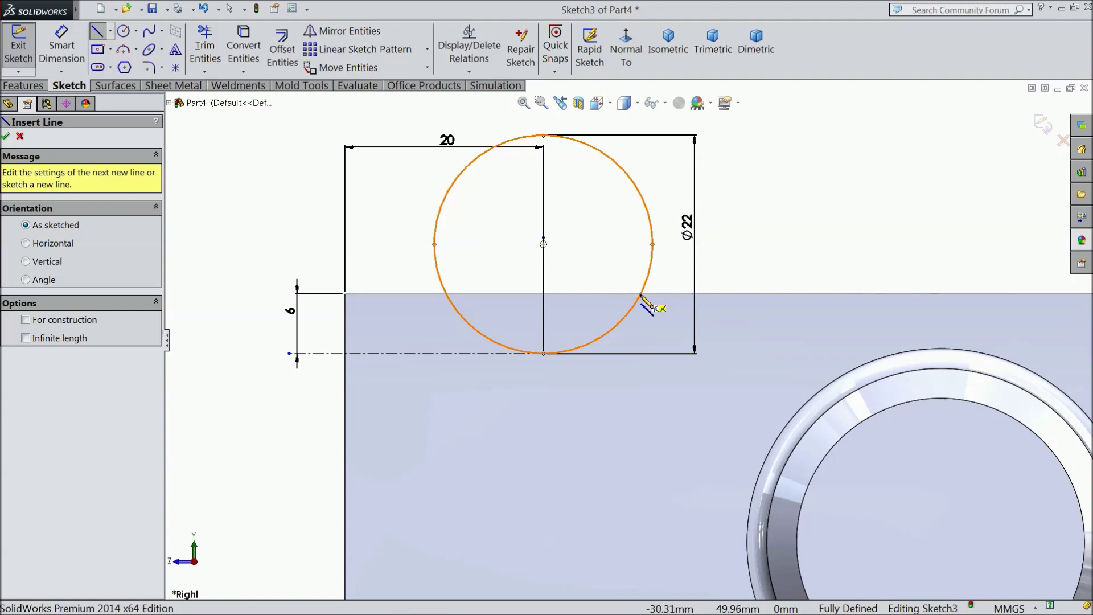
left_click(20, 138)
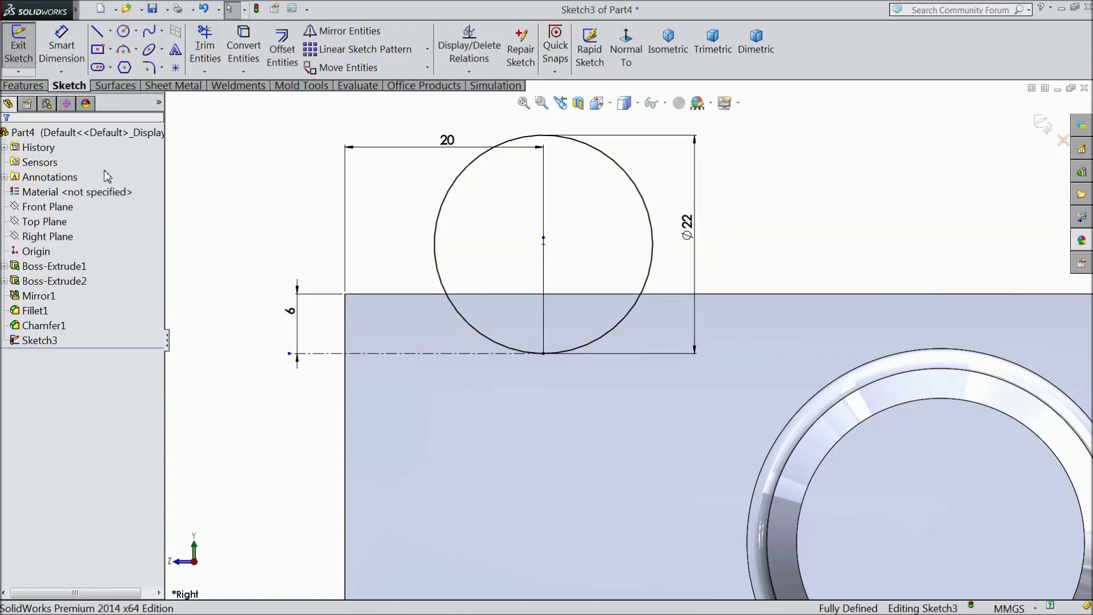
left_click(501, 295)
left_click(244, 51)
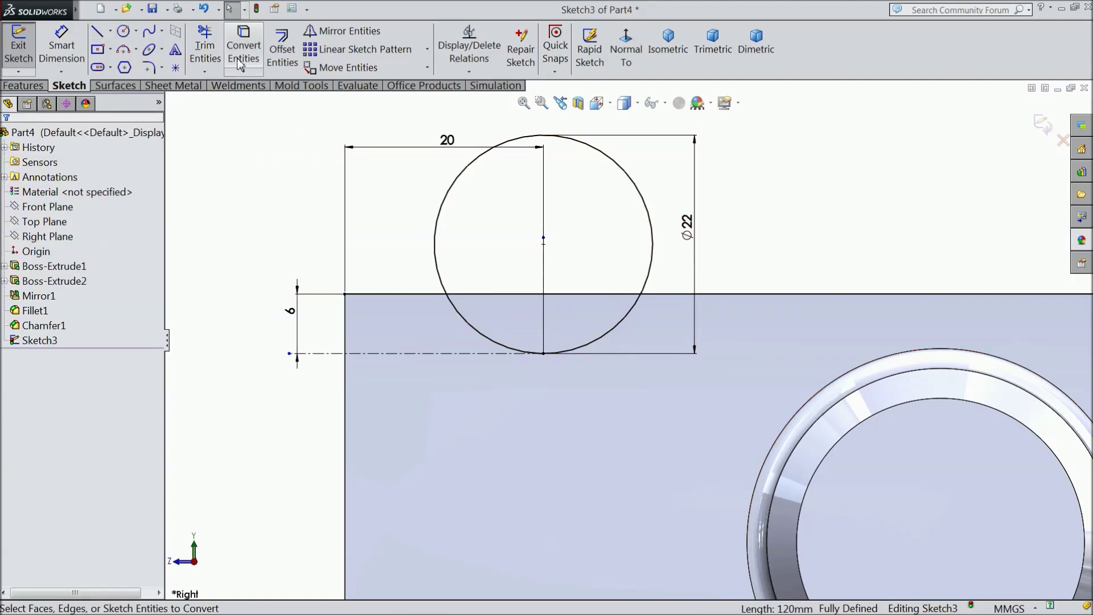
Trim away the circle's upper half and the top line right of the arc.
left_click(205, 51)
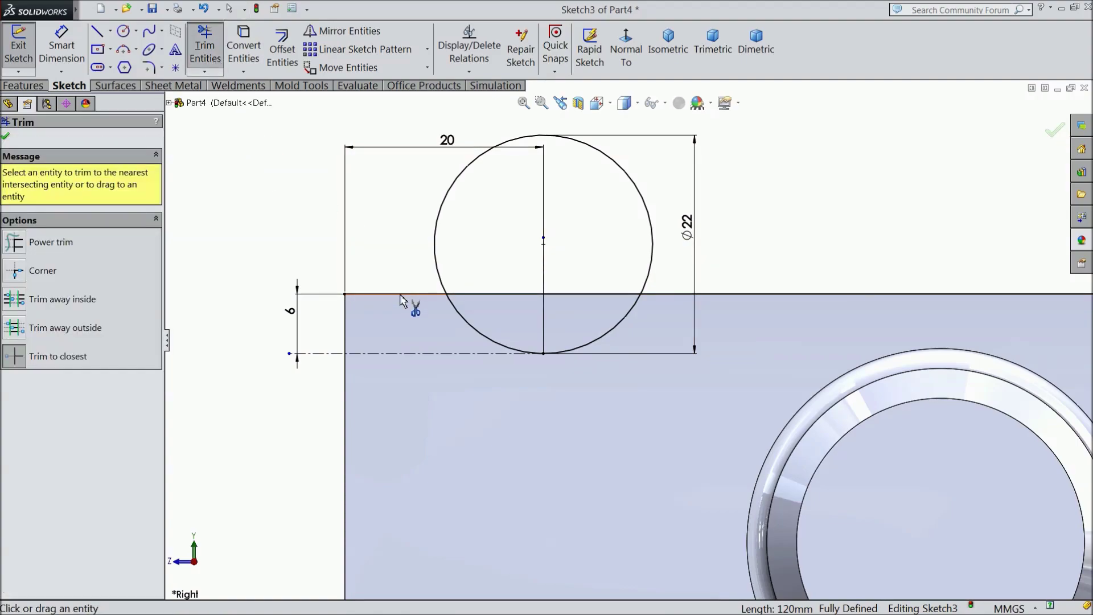
left_click(436, 267)
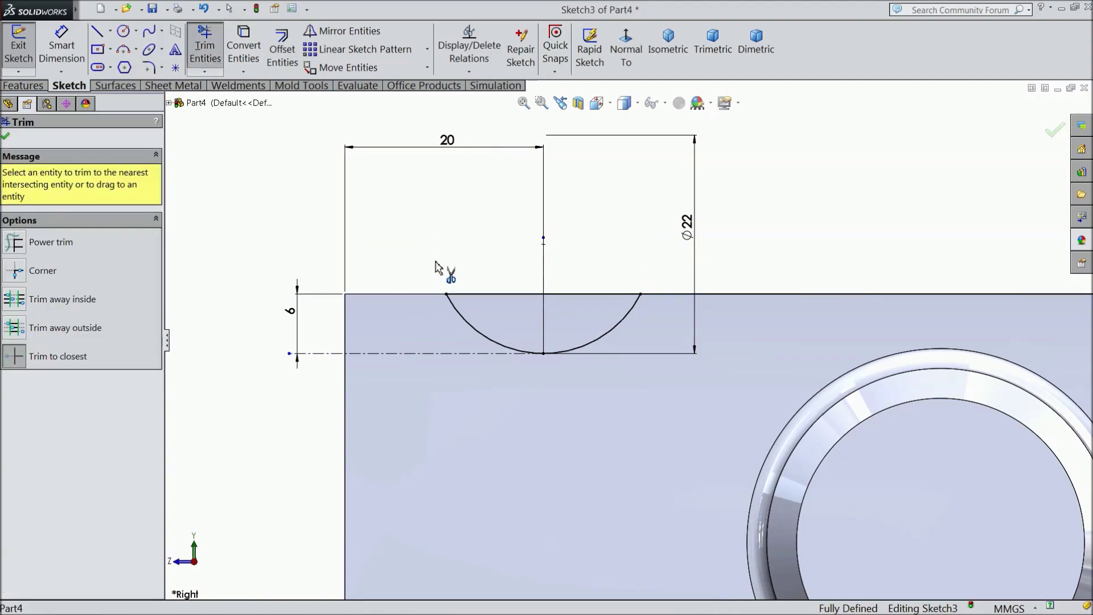
left_click(713, 295)
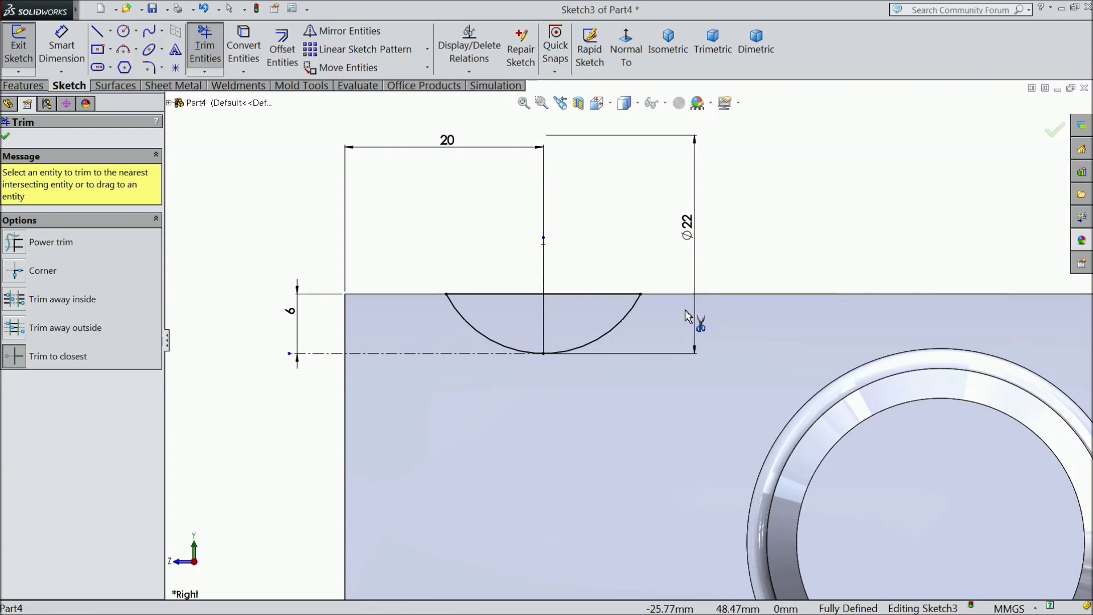
left_click(7, 136)
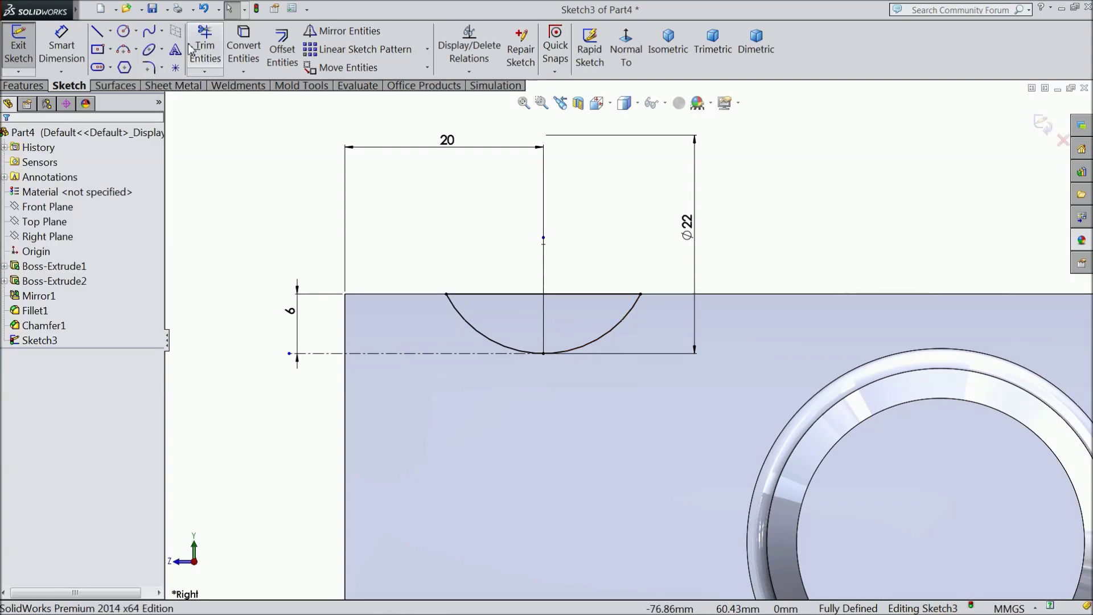
Draw a vertical centerline from the bottom edge up through the hole centre.
left_click(111, 31)
left_click(119, 64)
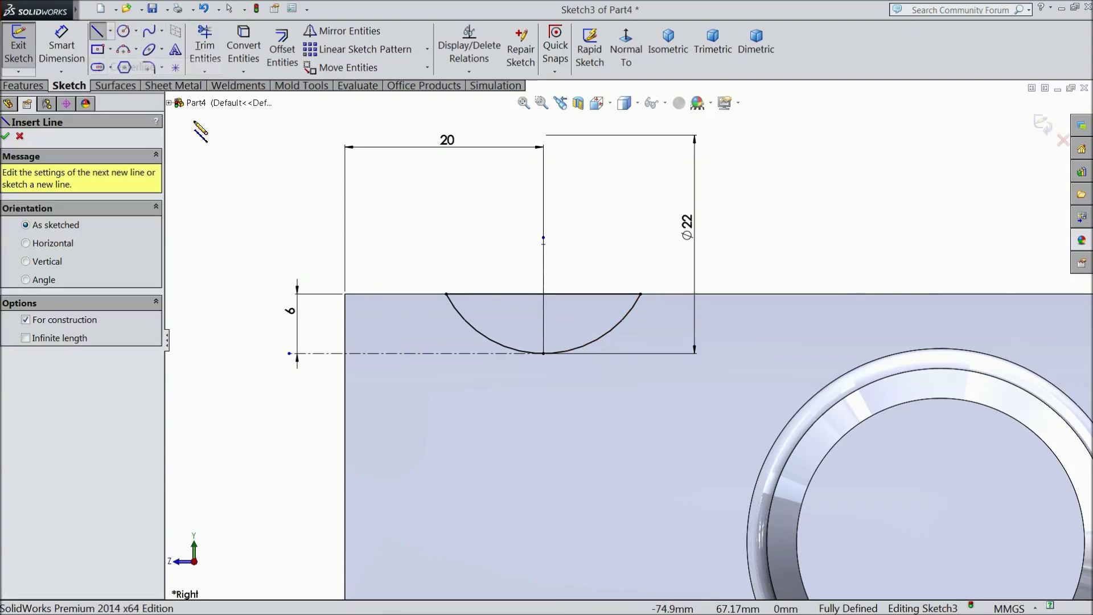
scroll(628, 340, "up", 5)
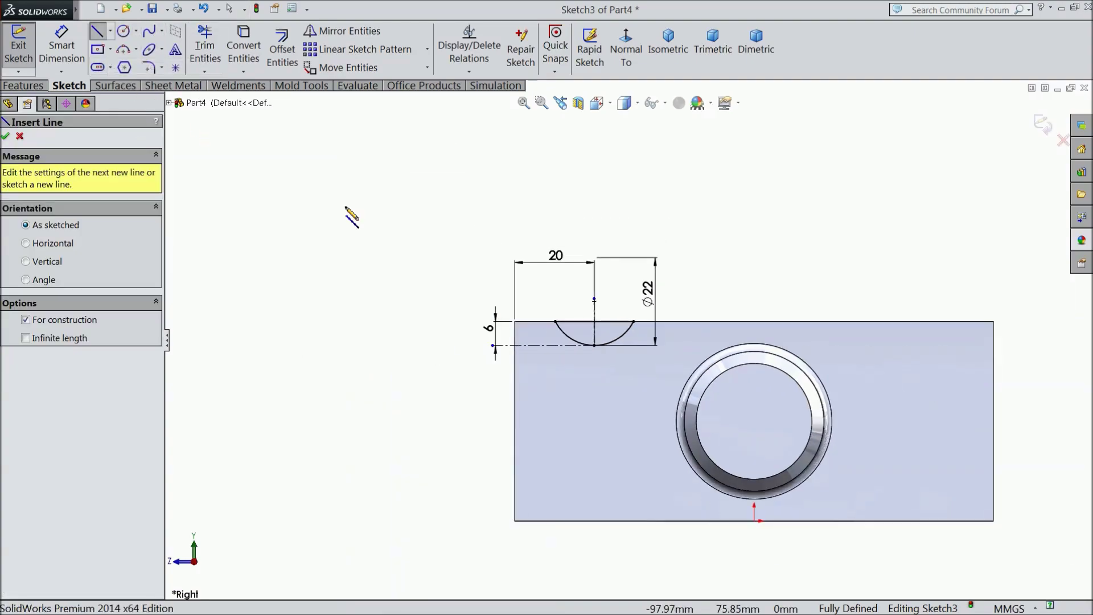
left_click(754, 520)
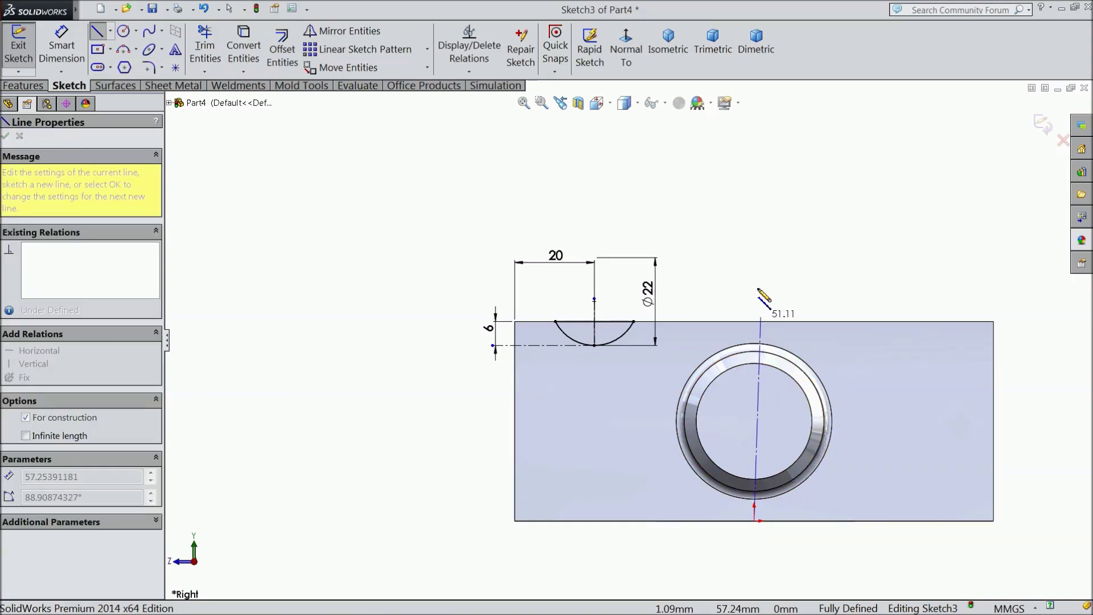
left_click(755, 246)
right_click(757, 249)
left_click(803, 110)
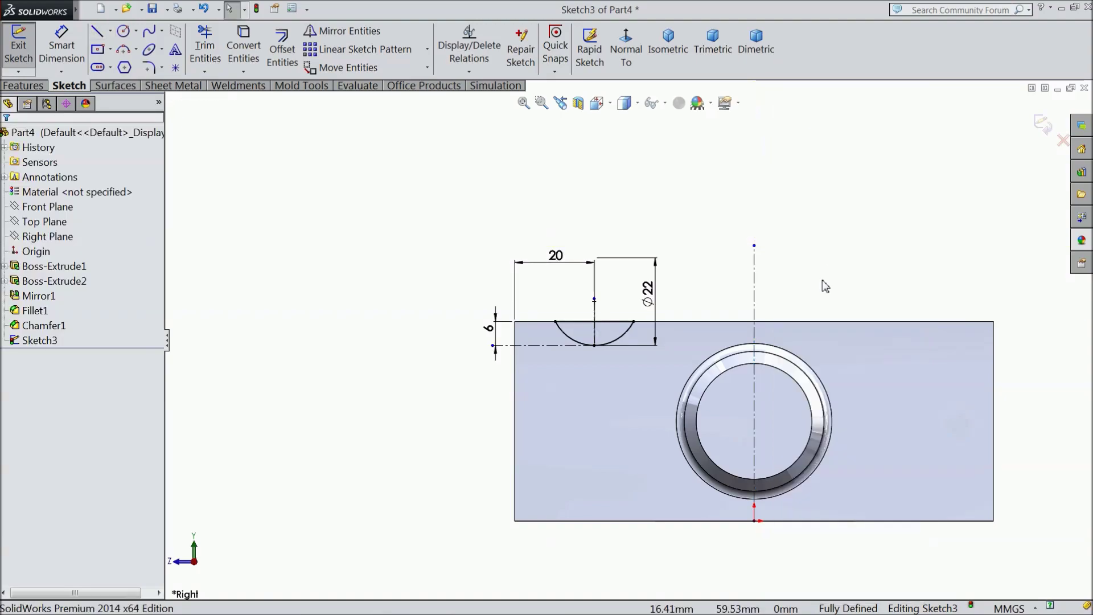
scroll(825, 285, "down", 3)
left_click(685, 300)
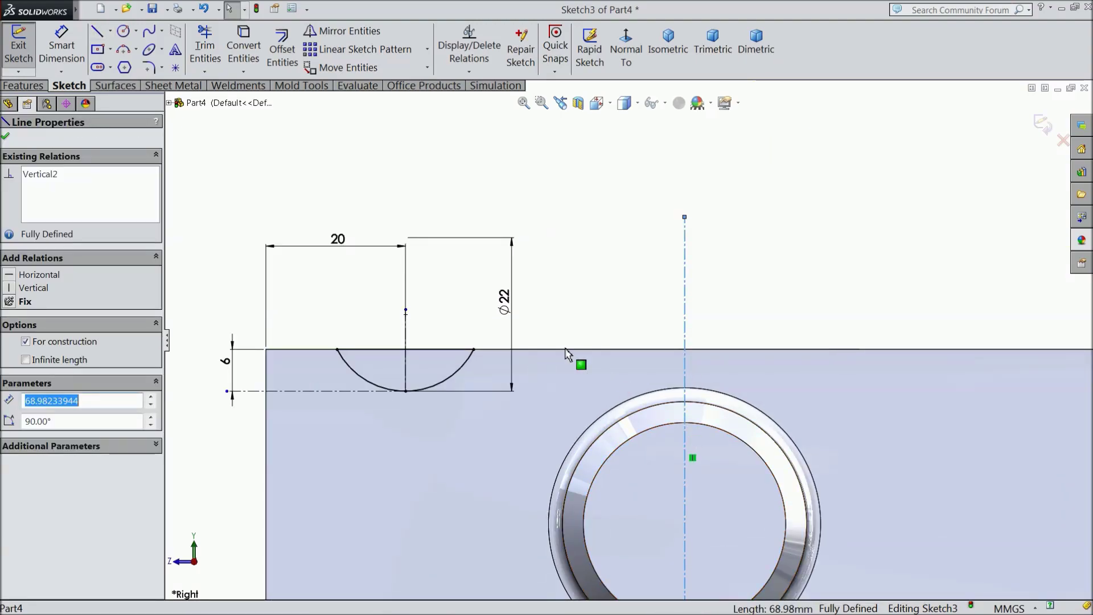
left_click(4, 139)
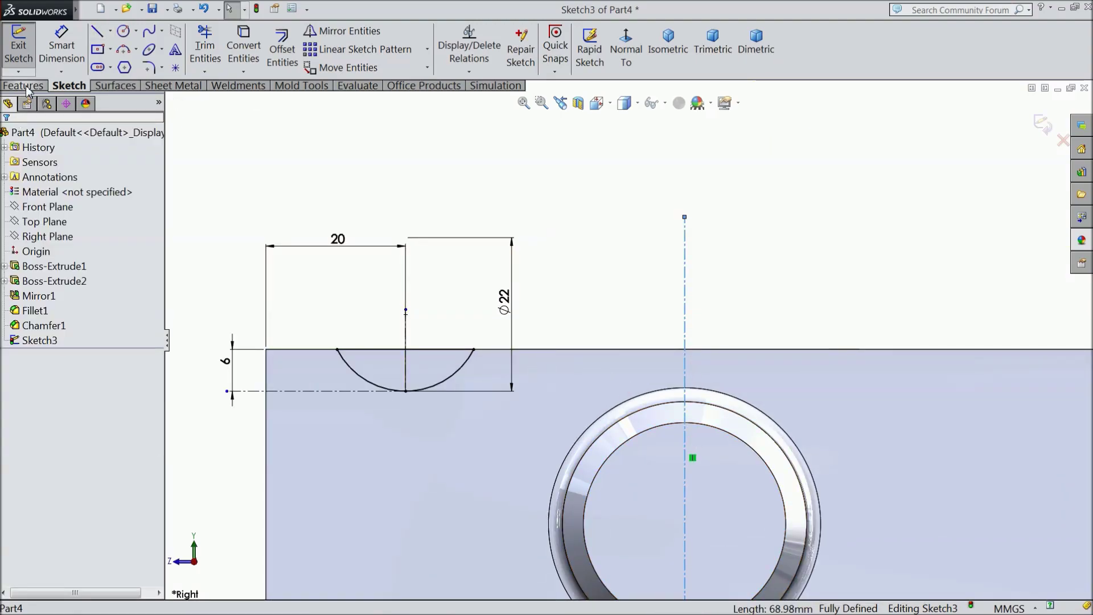
left_click(26, 87)
Revolve-cut the half-round profile 360° around the vertical centerline.
left_click(317, 51)
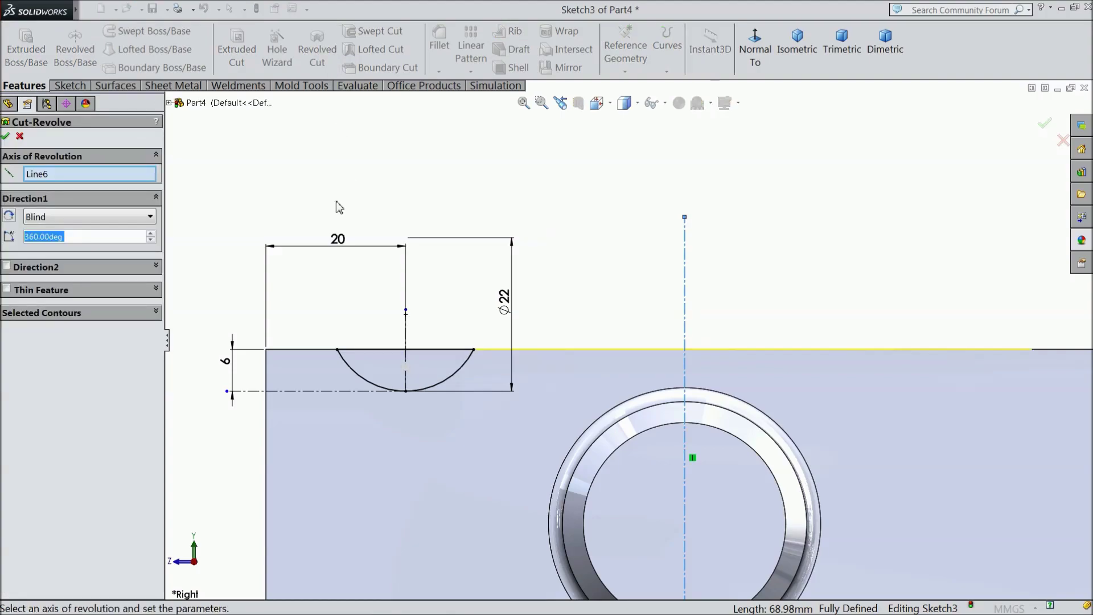
scroll(542, 349, "up", 3)
scroll(546, 256, "up", 2)
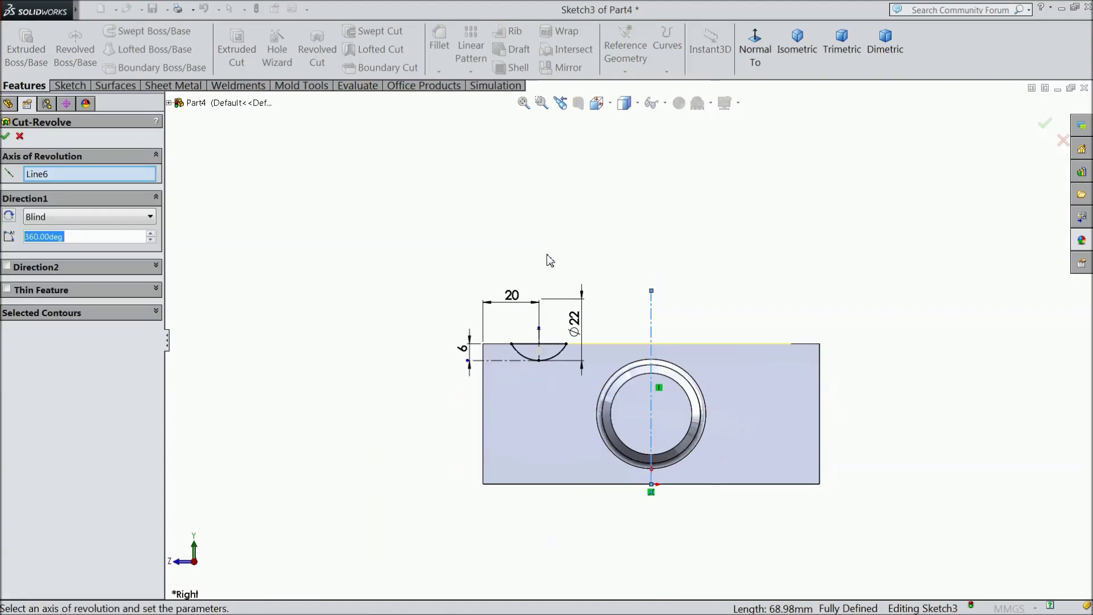
mouse_move(546, 256)
middle_mouse_down()
mouse_move(567, 259)
mouse_move(569, 318)
middle_mouse_up()
scroll(501, 274, "down", 2)
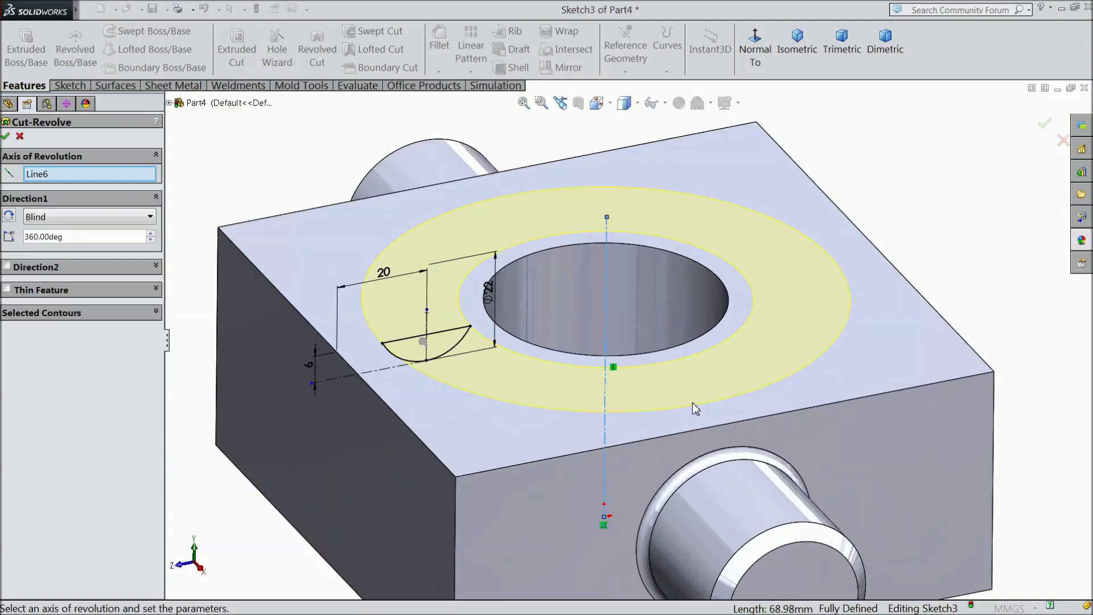
scroll(499, 273, "down", 2)
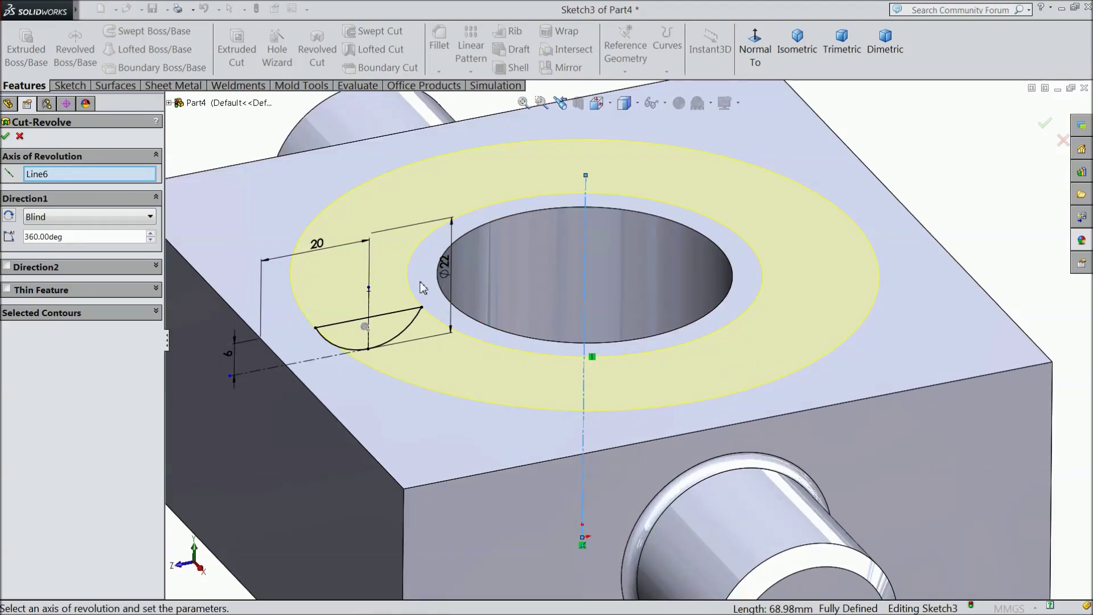
left_click(5, 136)
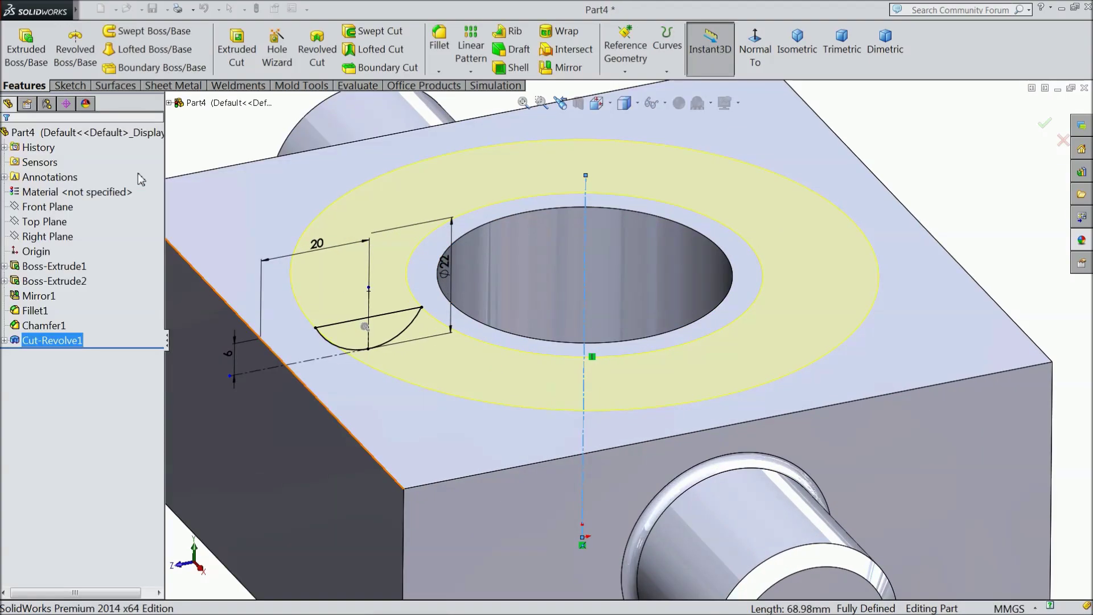
Fit and orbit the block with perspective display turned on to inspect the groove.
key("f")
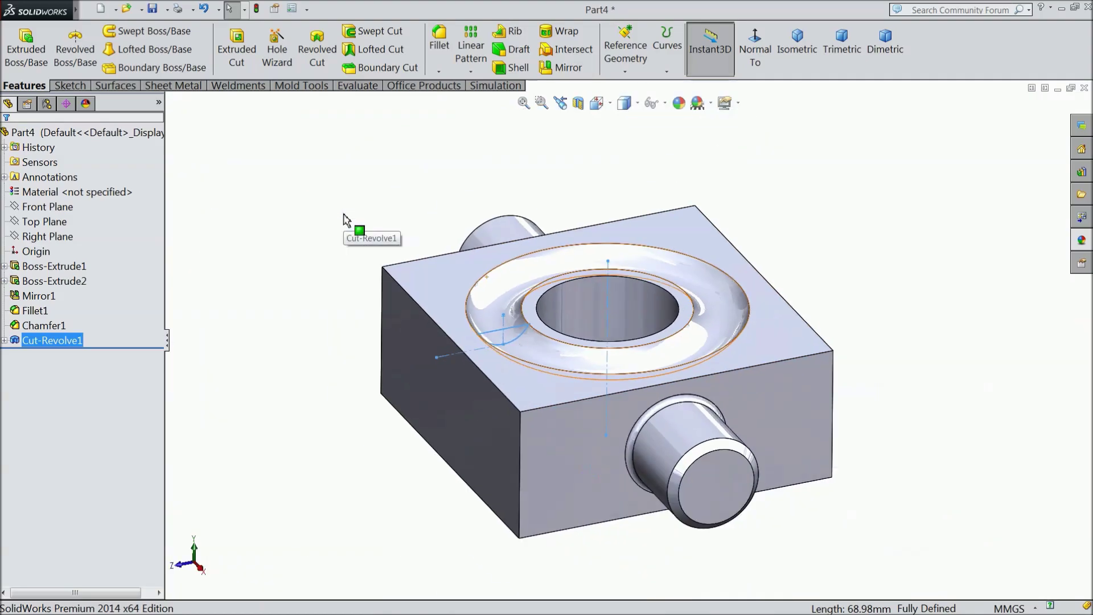
middle_click_drag(337, 208, 363, 254)
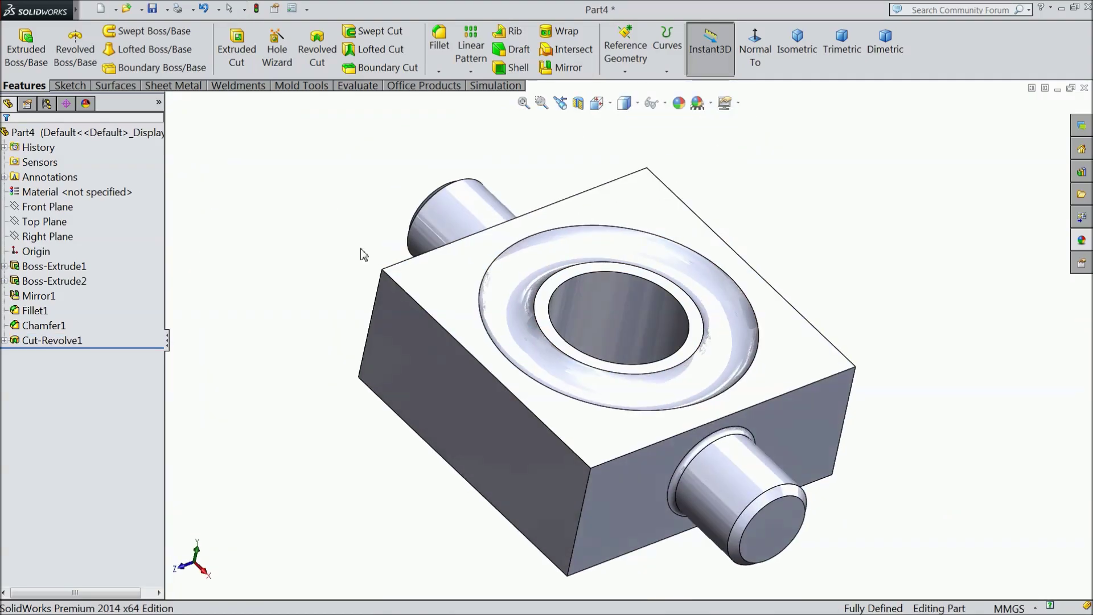
left_click(727, 102)
left_click(763, 176)
mouse_move(745, 236)
middle_mouse_down()
mouse_move(707, 231)
mouse_move(771, 224)
mouse_move(761, 220)
middle_mouse_up()
middle_click_drag(678, 397, 585, 397)
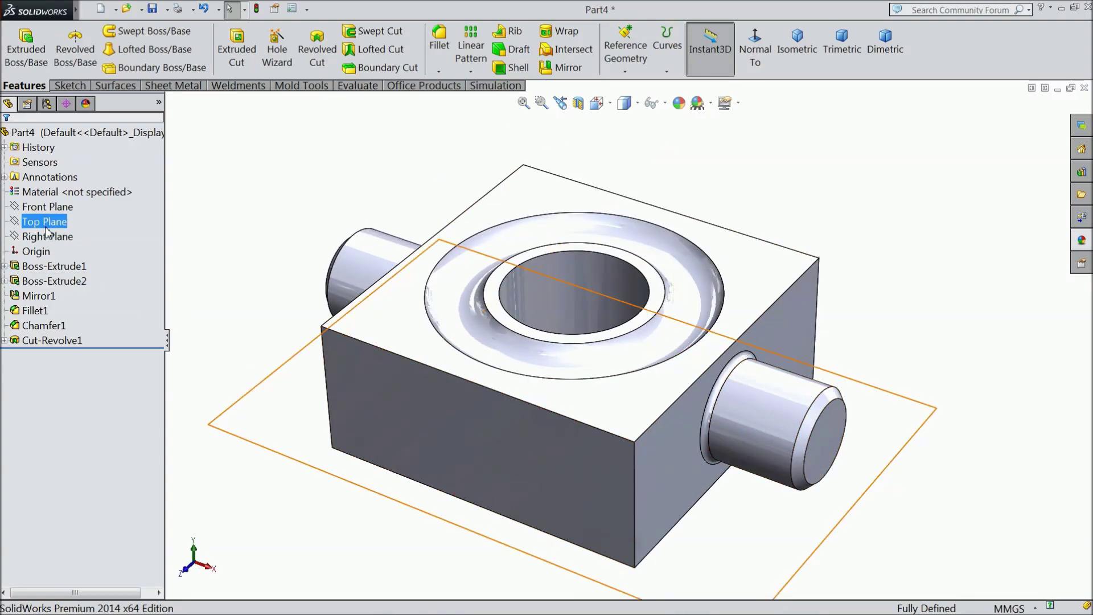
Start a new sketch on the Front Plane, viewed head-on.
left_click(48, 207)
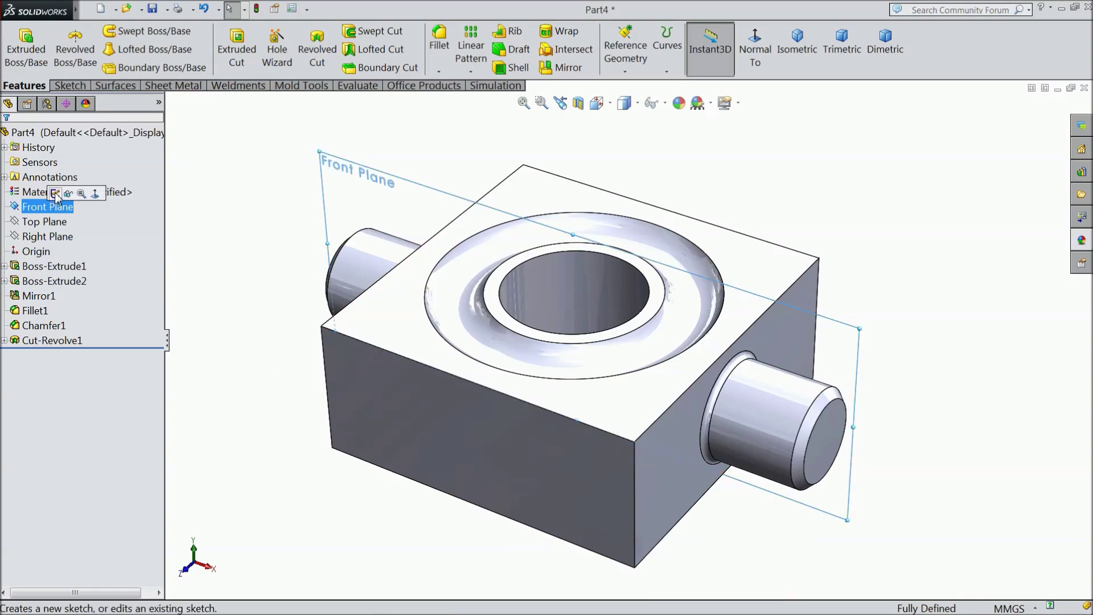
left_click(59, 193)
left_click(753, 57)
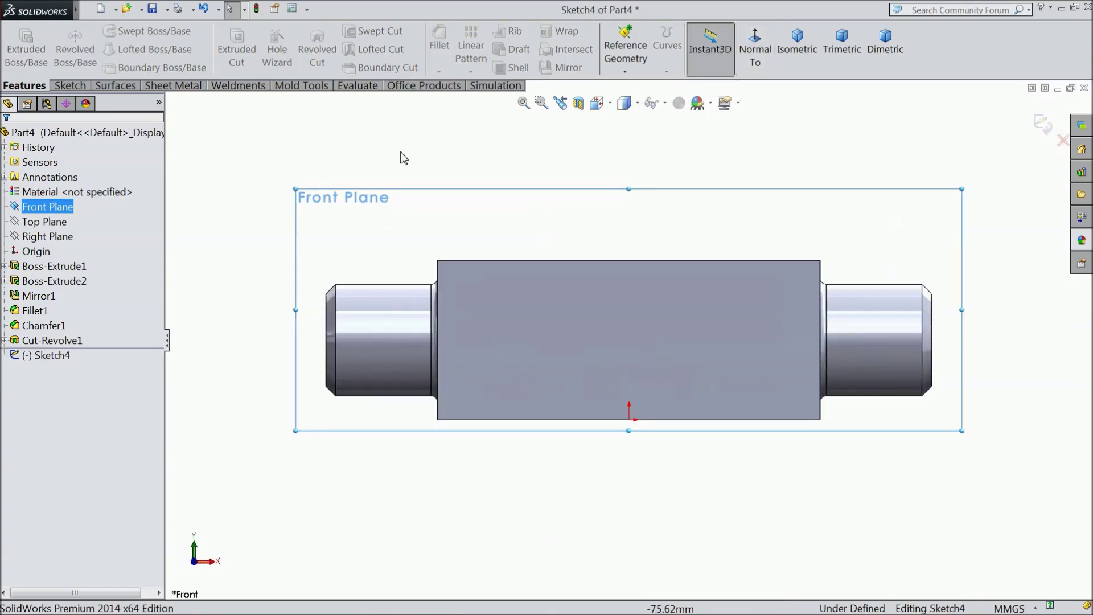
left_click(70, 85)
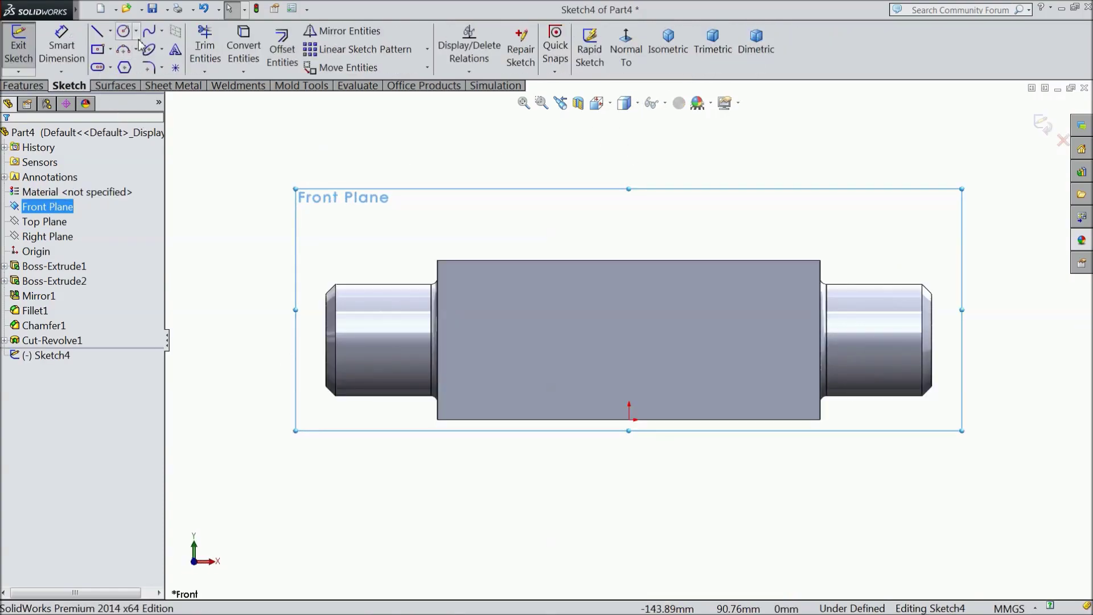
Draw a horizontal centerline to the block's centre, continuing down to the bottom edge.
left_click(109, 31)
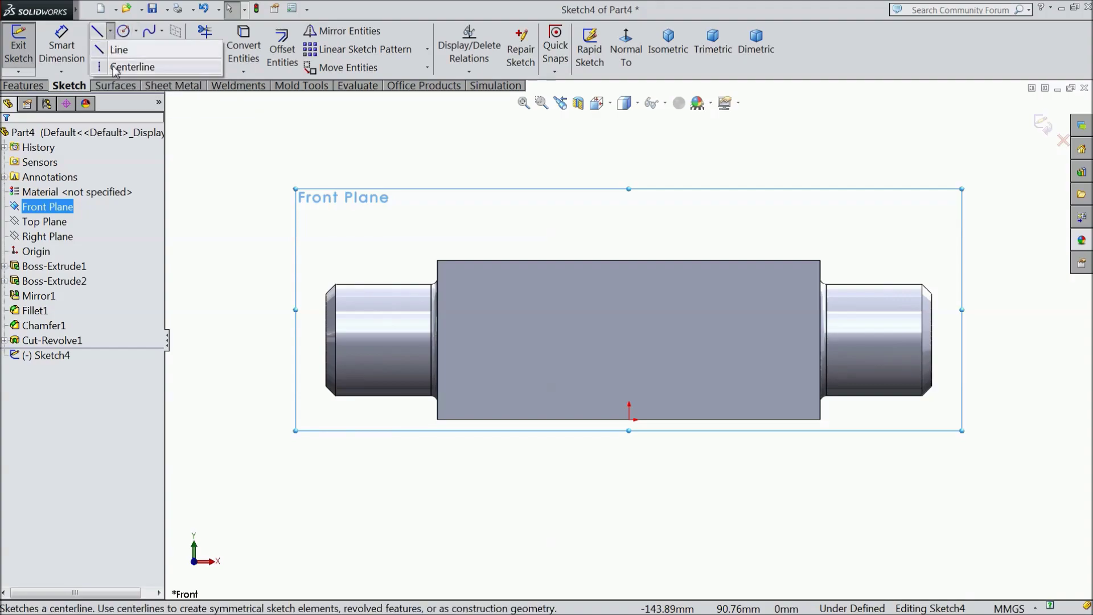
left_click(120, 67)
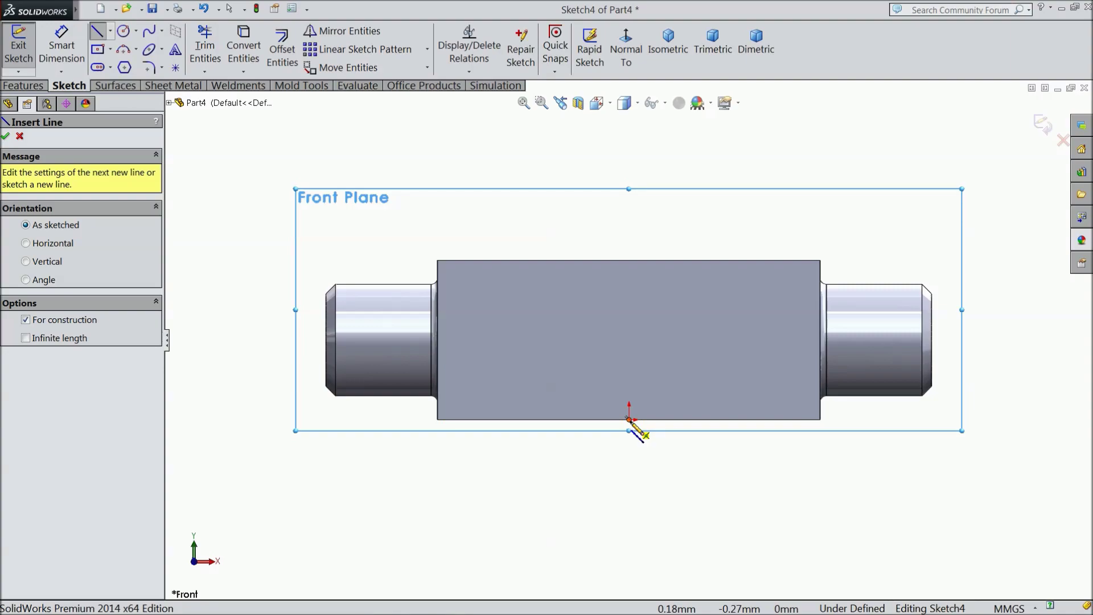
left_click(932, 340)
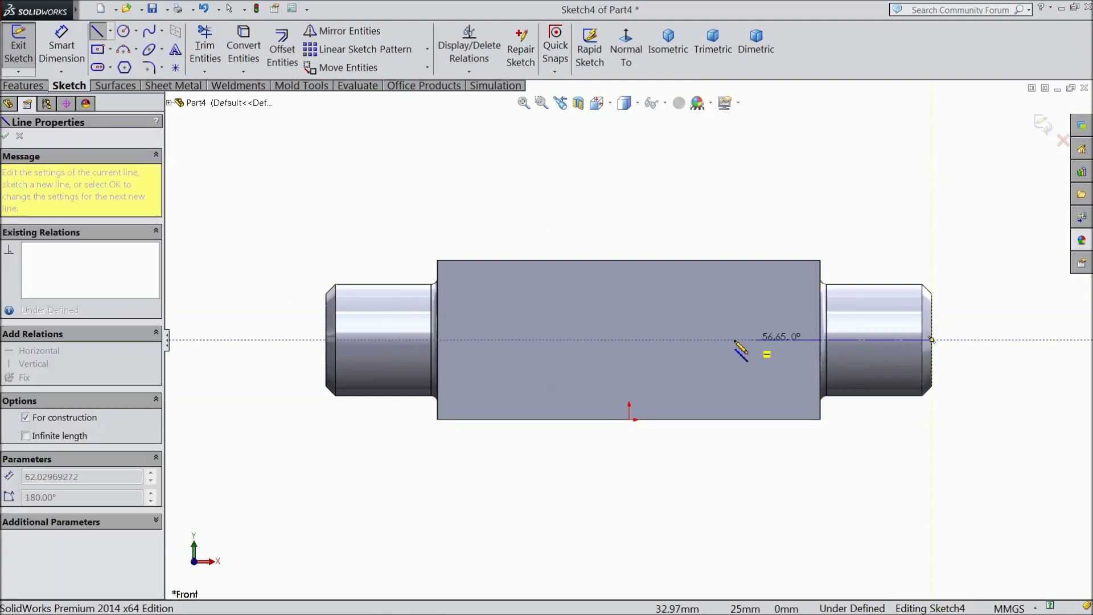
left_click(629, 341)
left_click(633, 420)
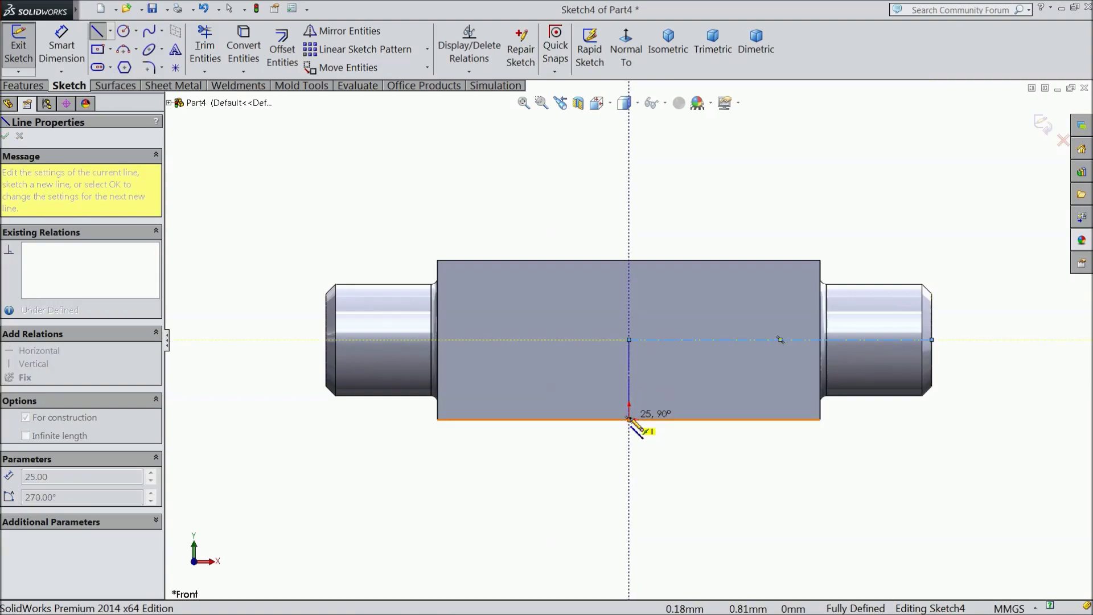
right_click(643, 436)
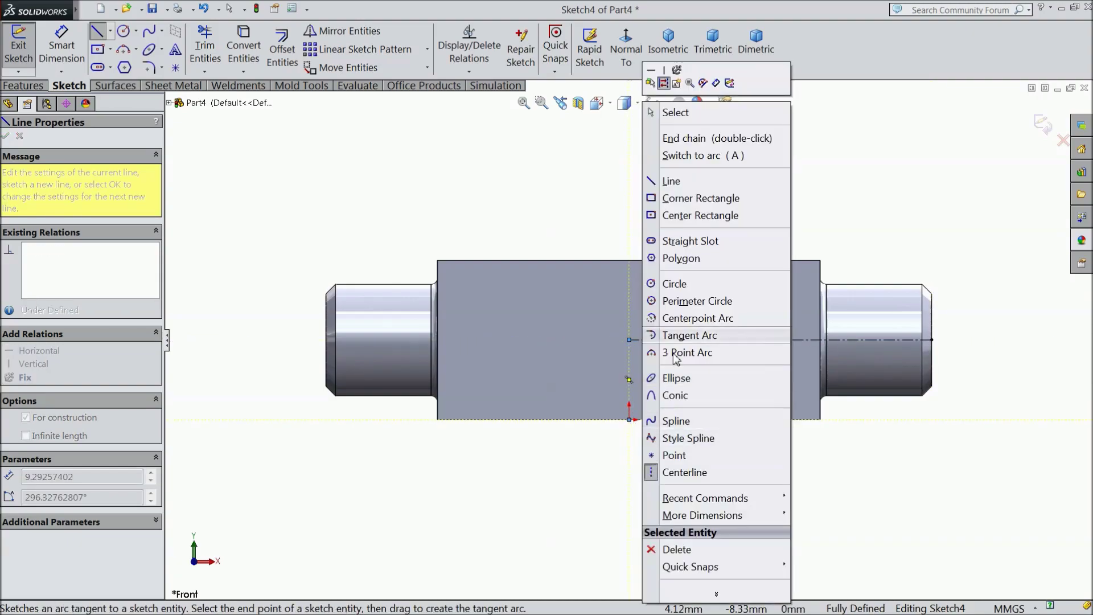
left_click(686, 114)
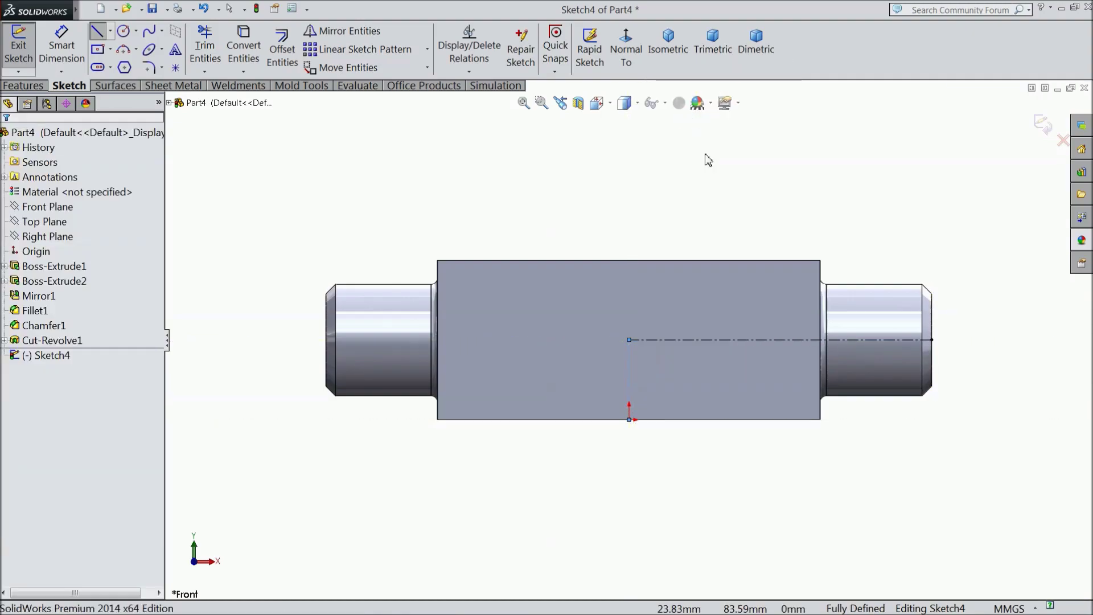
Draw a small circle centred on the horizontal centerline.
left_click(123, 32)
scroll(868, 373, "down", 3)
scroll(870, 327, "down", 2)
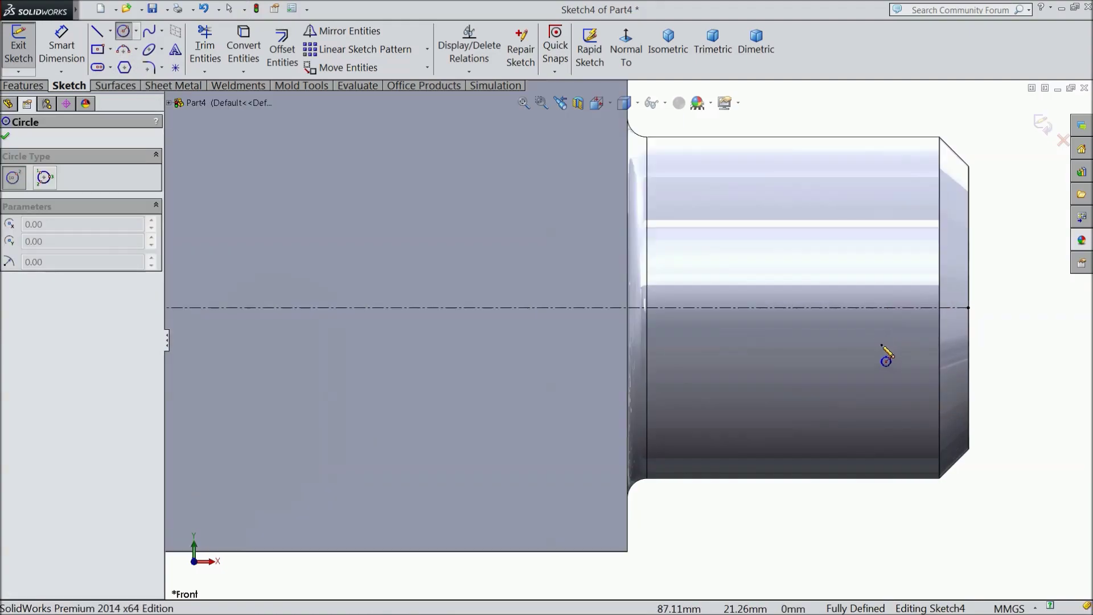
scroll(886, 342, "down", 1)
left_click(835, 300)
left_click(837, 237)
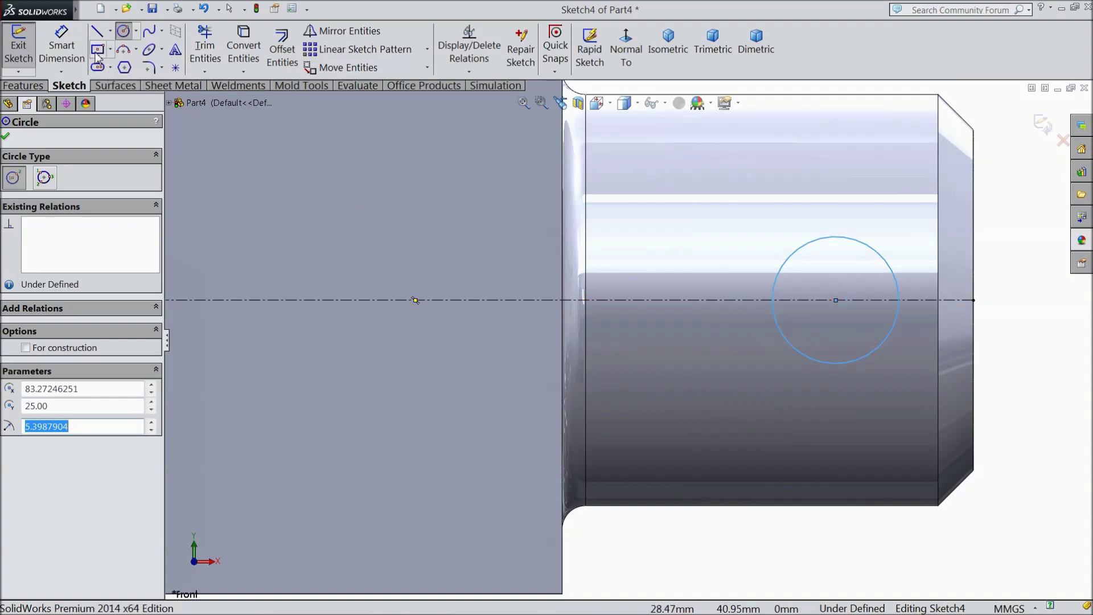
Dimension the circle at Ø3.175 mm, 21 mm from the shaft's left shoulder.
left_click(61, 45)
scroll(632, 272, "up", 1)
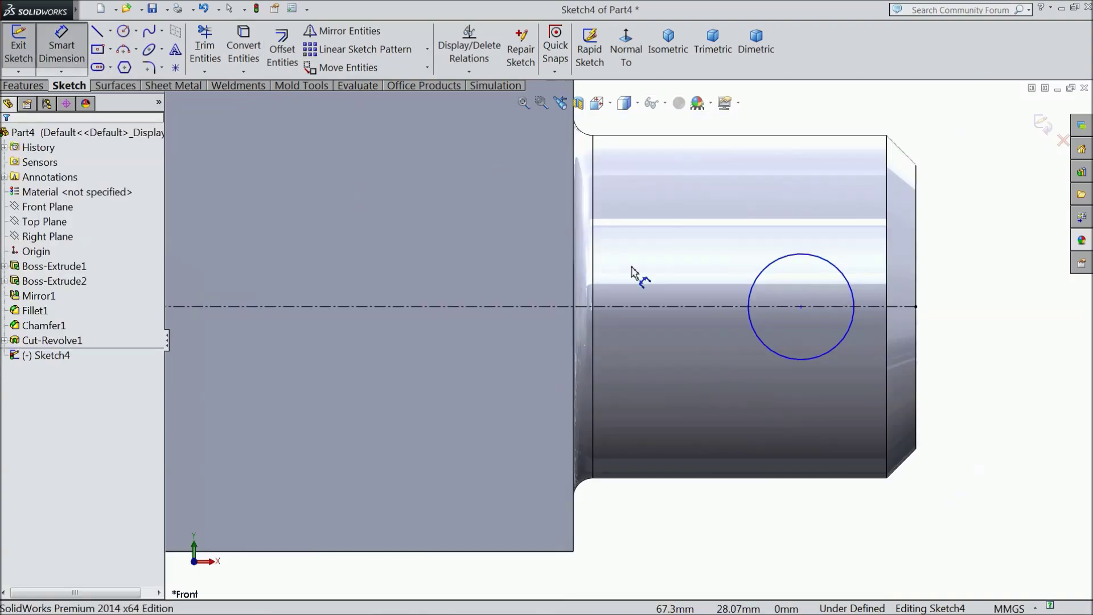
left_click(753, 289)
left_click(956, 312)
type("3.")
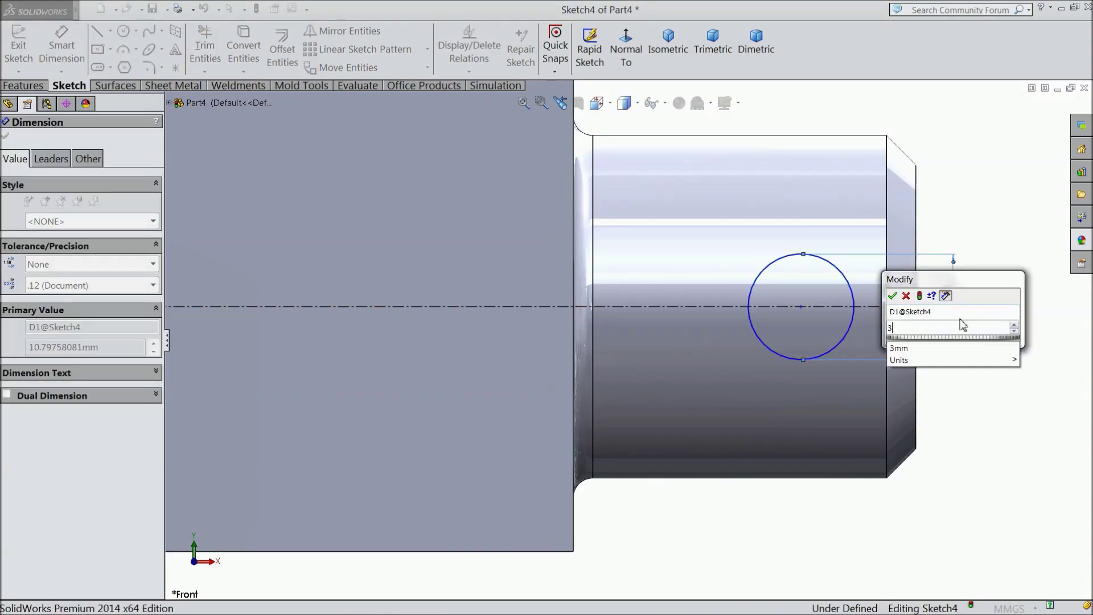
type("175")
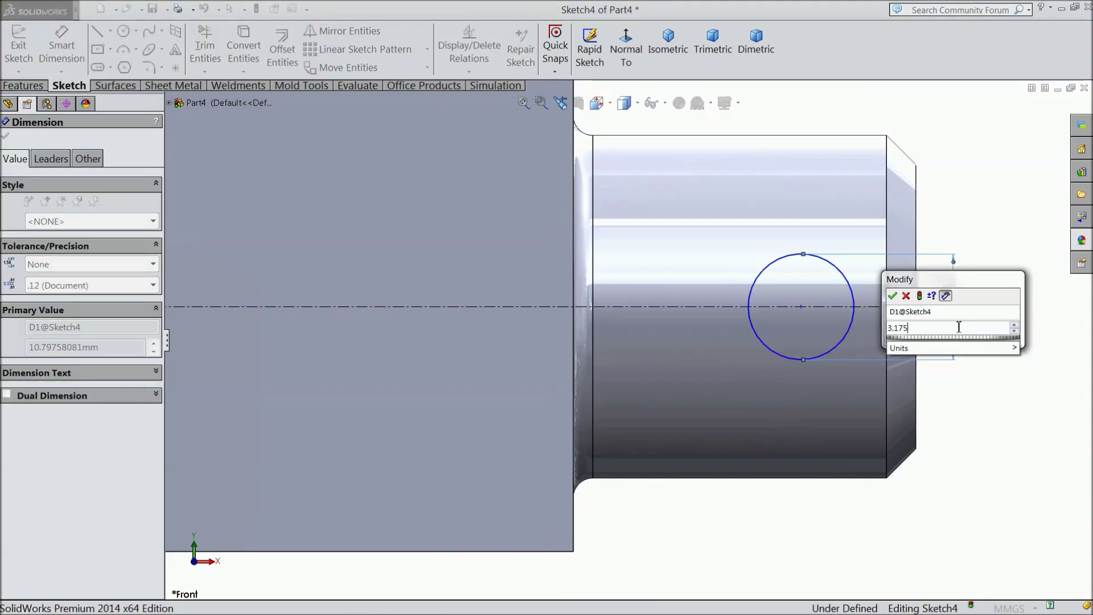
left_click(892, 295)
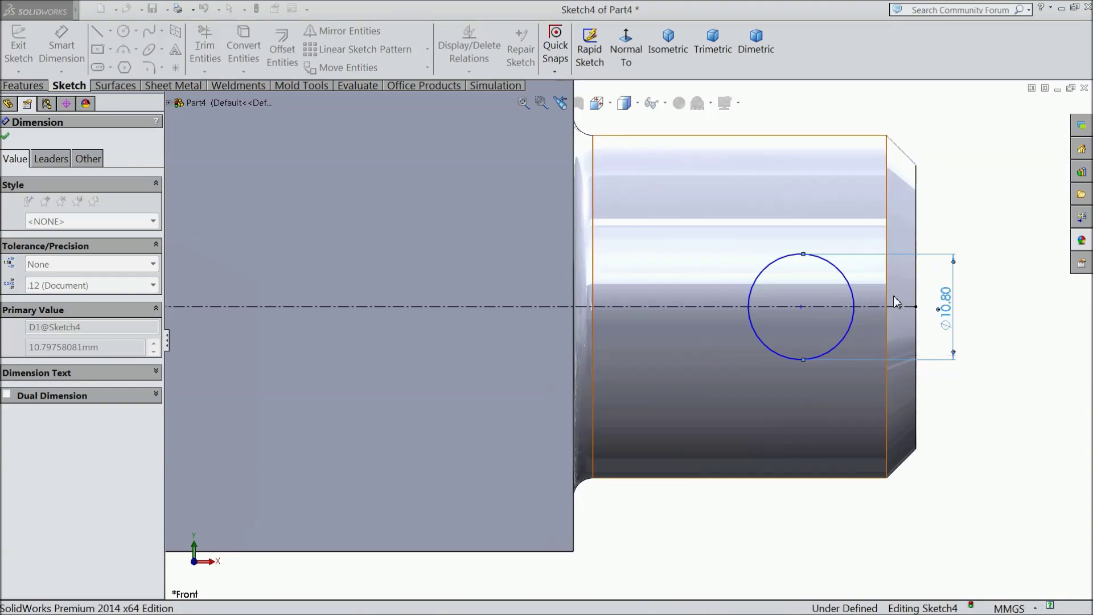
left_click(801, 306)
left_click(574, 285)
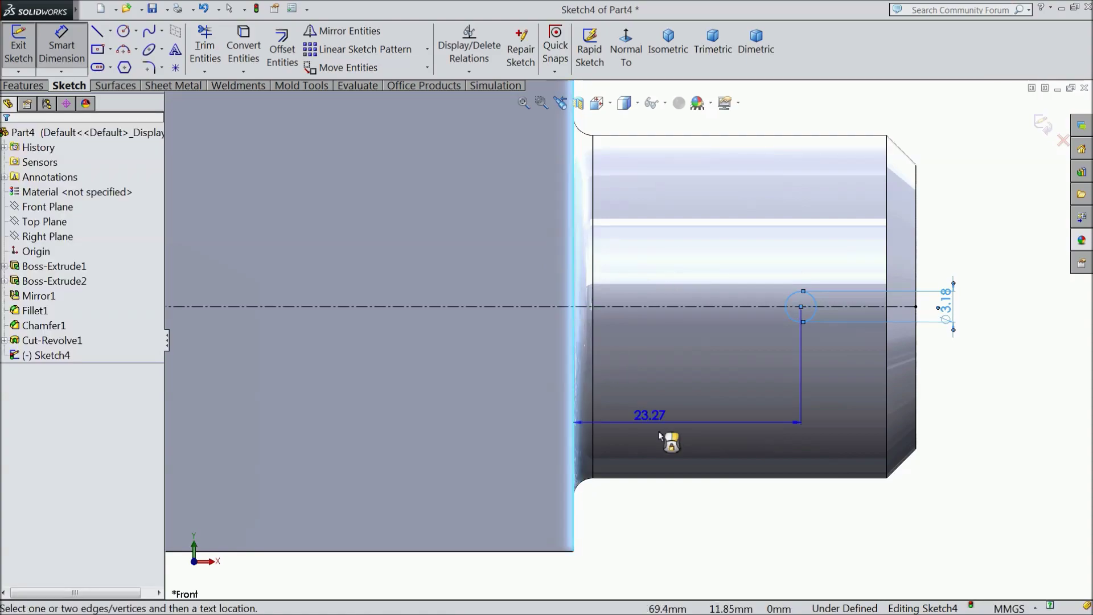
left_click(712, 516)
type("2")
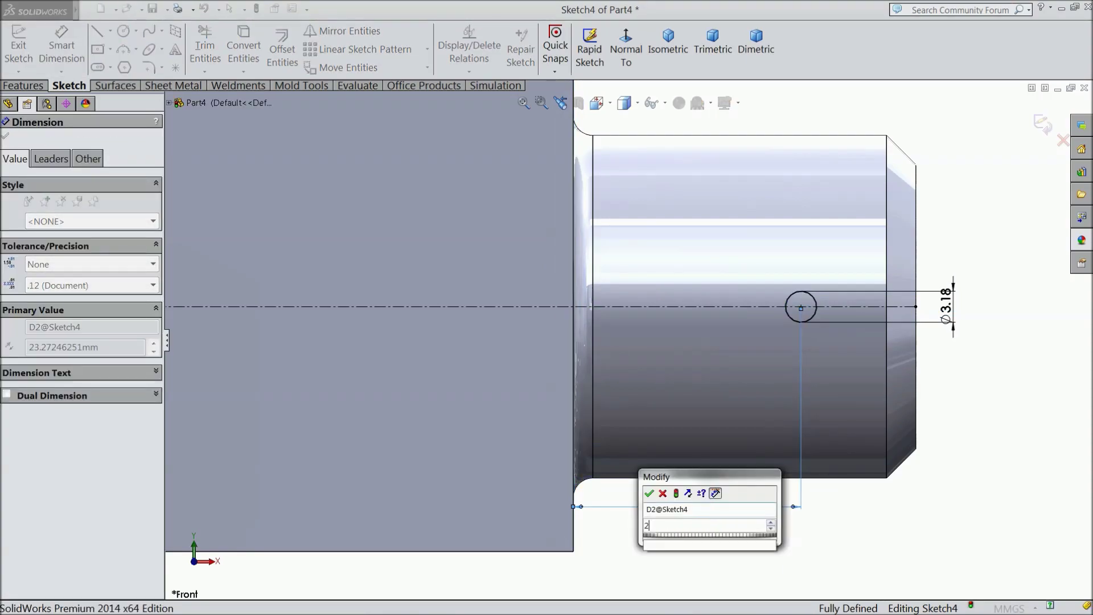
type("1")
left_click(651, 493)
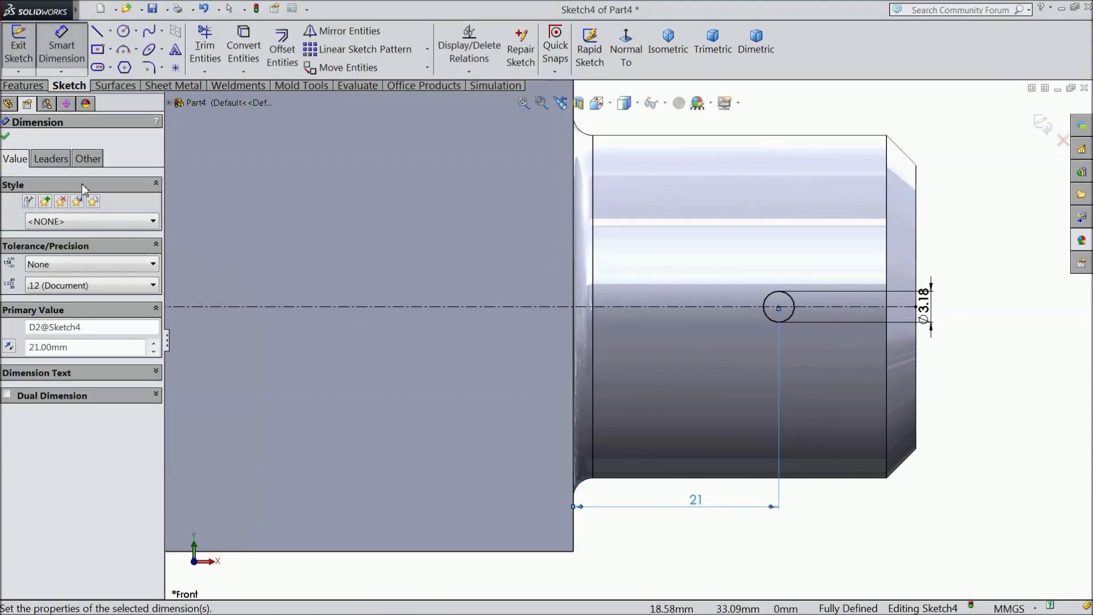
left_click(6, 137)
Mirror the small circle across the vertical centreline onto the opposite boss.
left_click(341, 32)
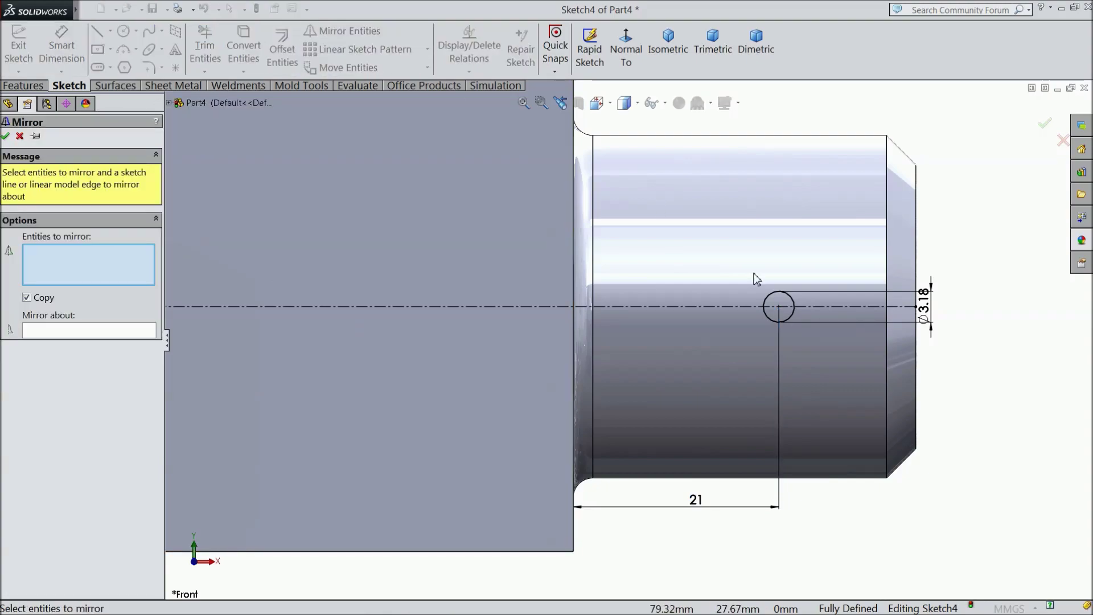
left_click(790, 325)
scroll(629, 340, "up", 5)
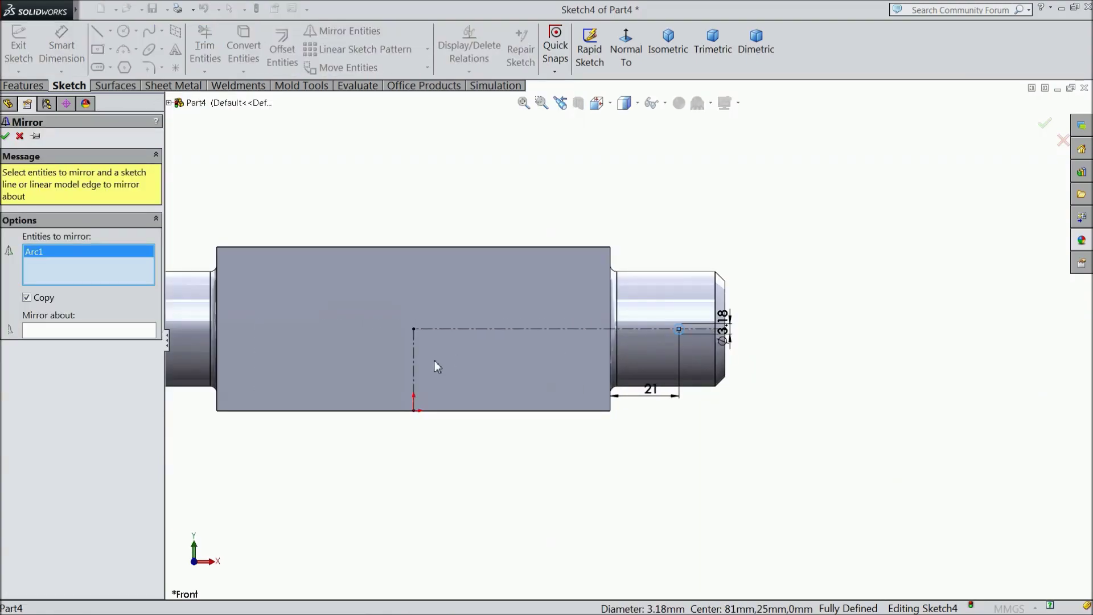
left_click(414, 369)
key("f")
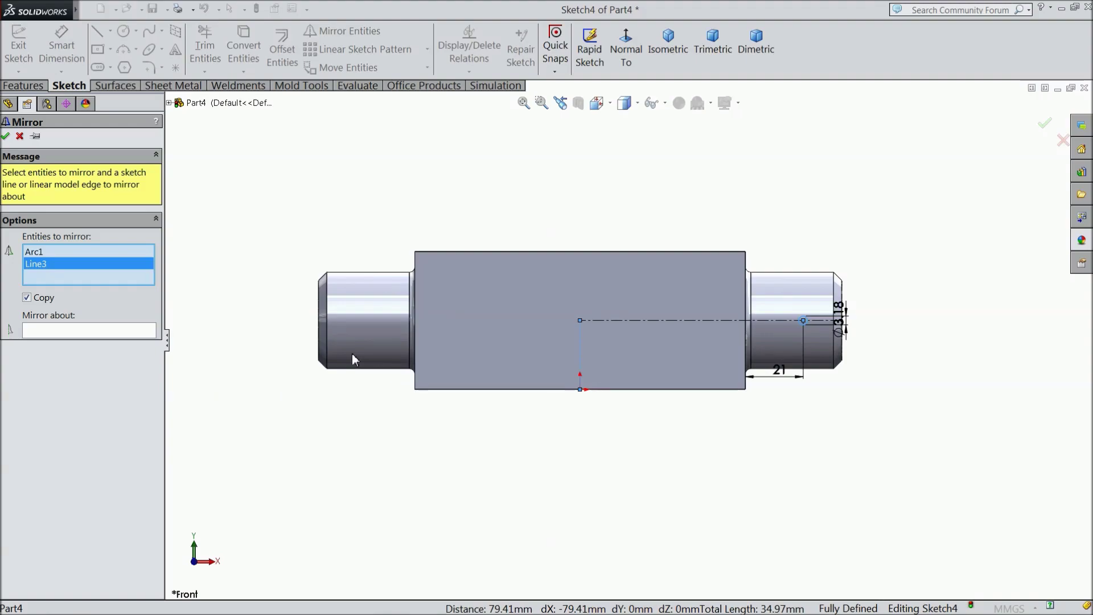
left_click(109, 335)
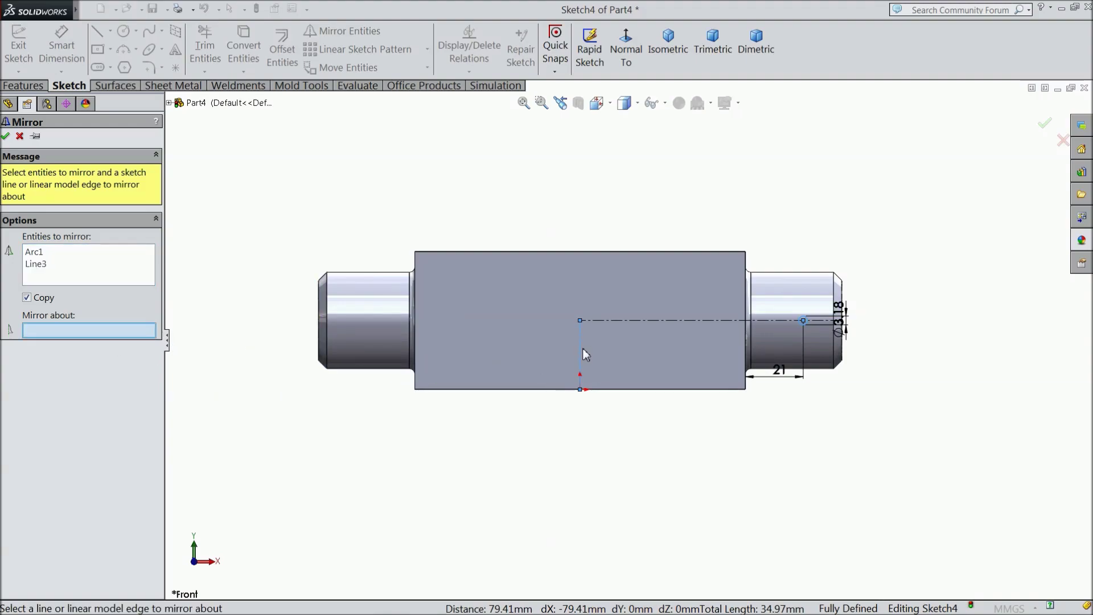
left_click(580, 348)
scroll(615, 333, "down", 1)
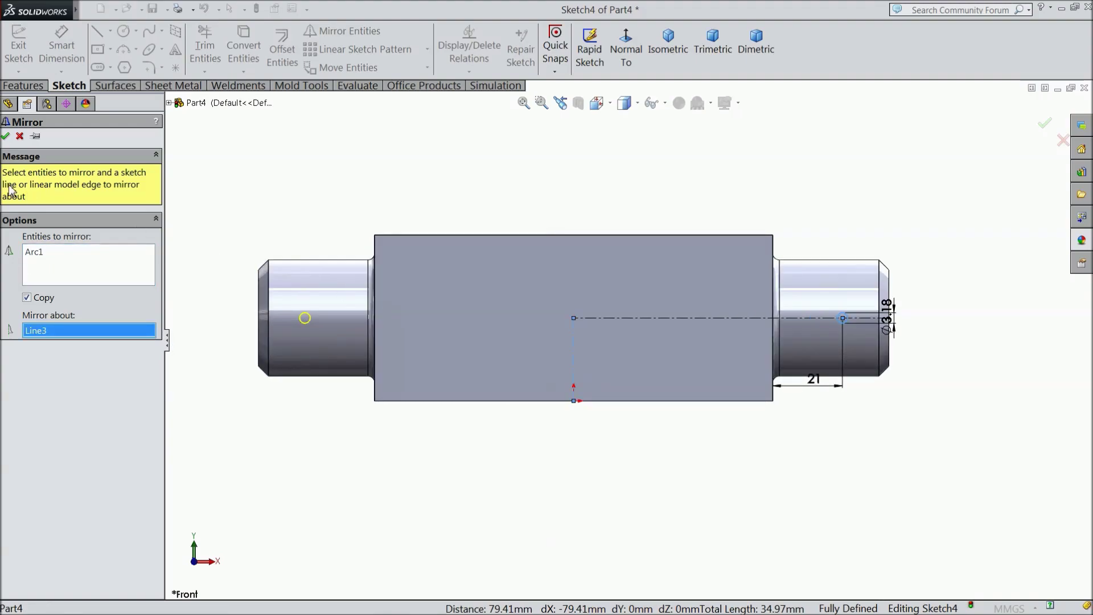
left_click(7, 136)
Extrude-cut both small circles Through All in both directions.
left_click(22, 86)
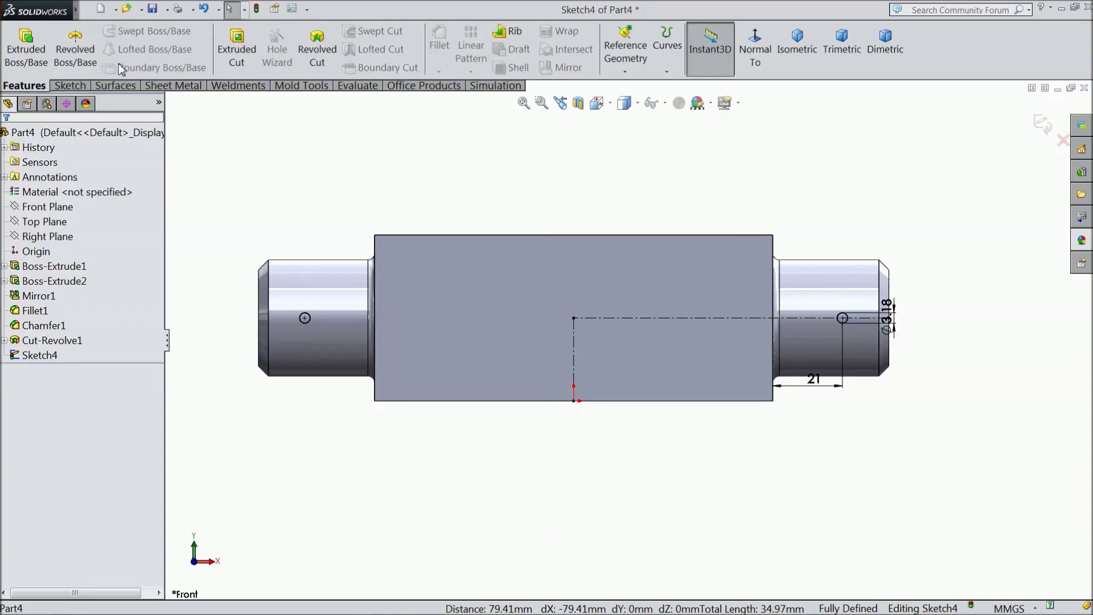
left_click(229, 61)
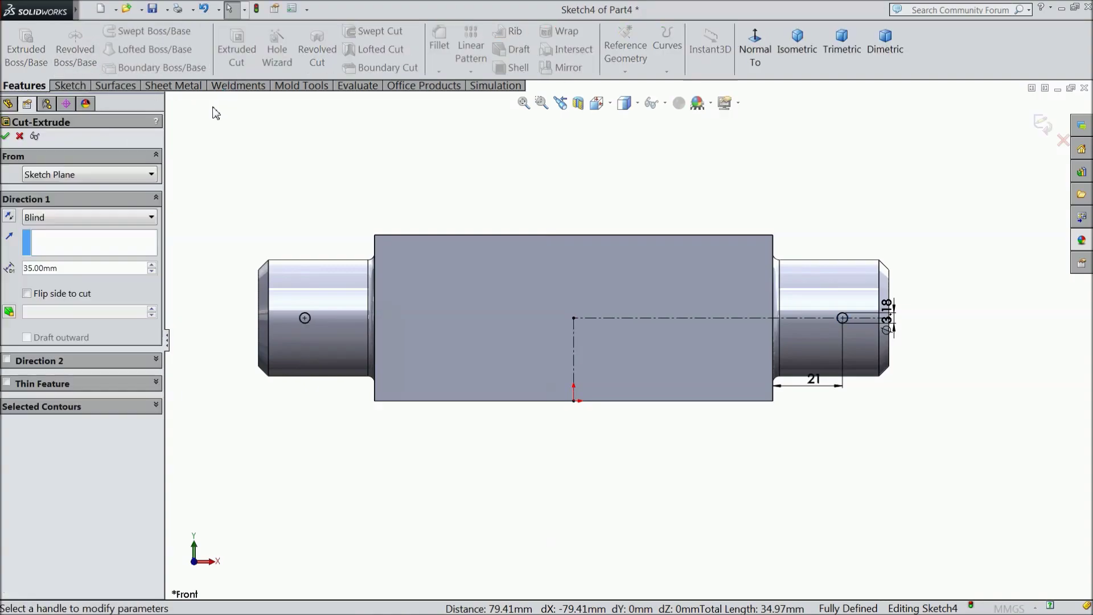
left_click(37, 217)
left_click(51, 253)
mouse_move(302, 200)
middle_mouse_down()
mouse_move(258, 249)
mouse_move(271, 270)
middle_mouse_up()
scroll(779, 401, "down", 3)
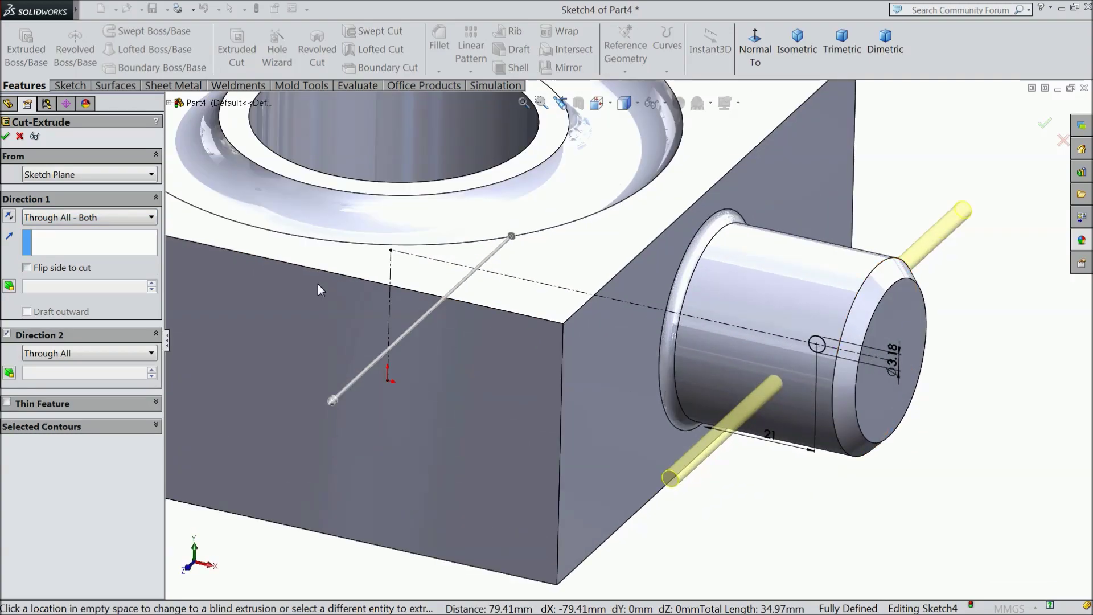
left_click(7, 135)
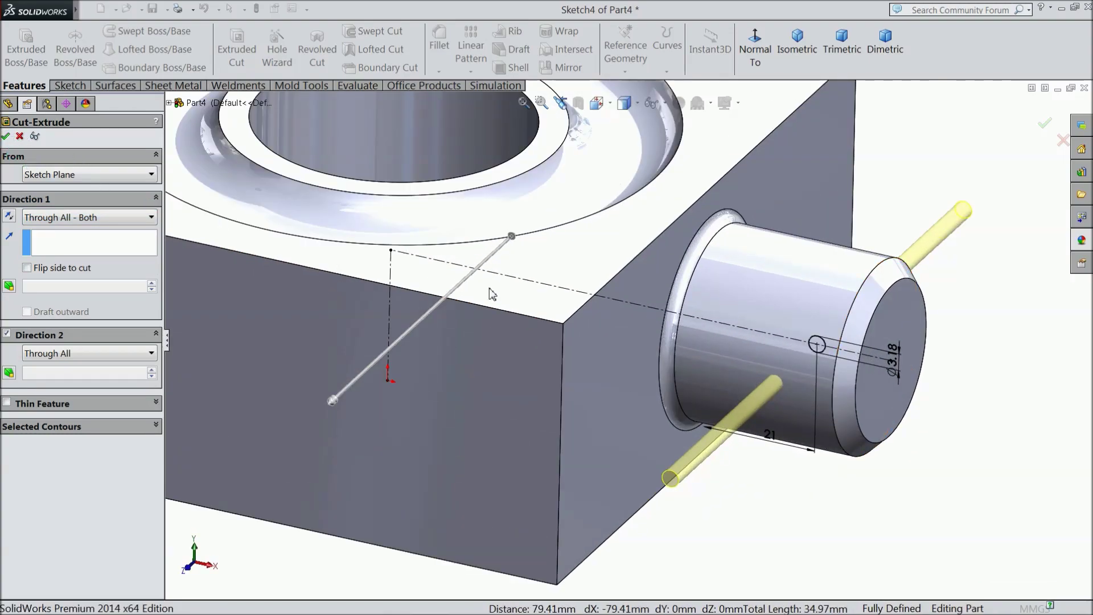
Apply a yellow appearance to the whole part.
key("f")
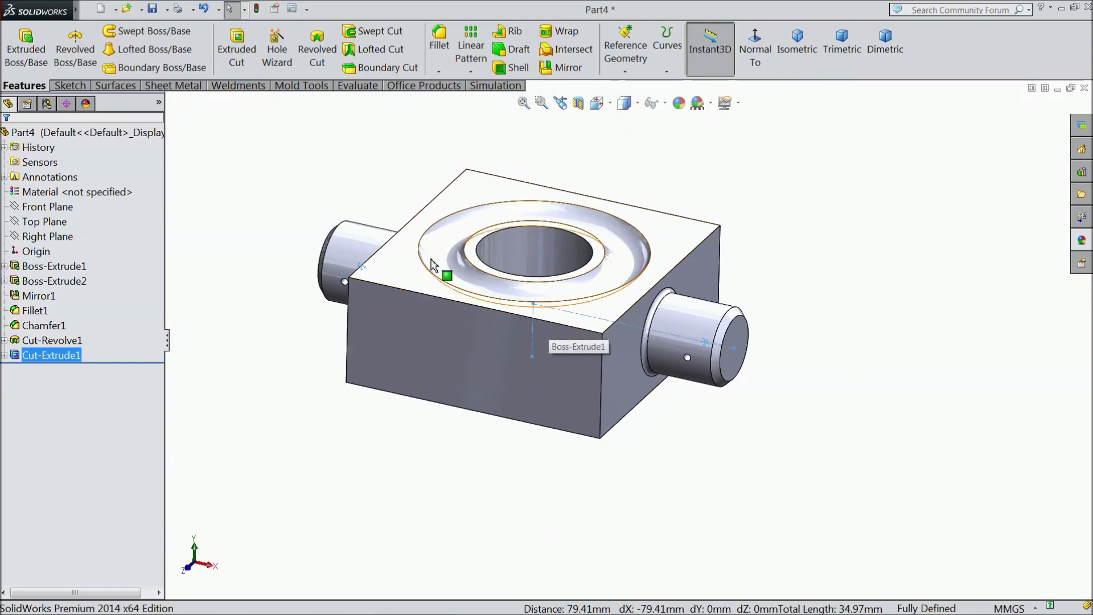
left_click(124, 136)
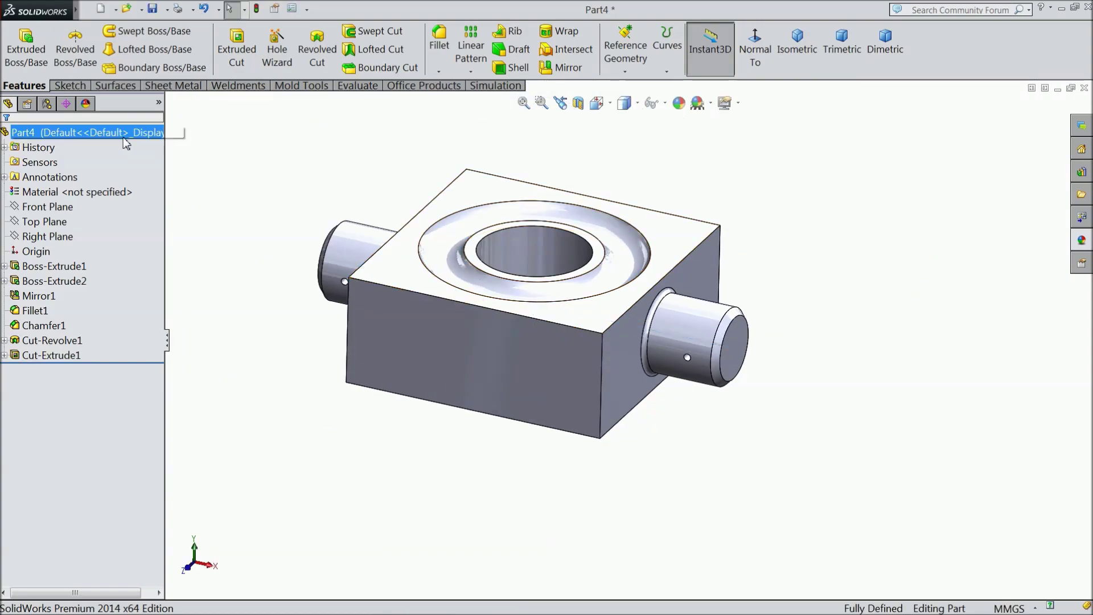
left_click(679, 102)
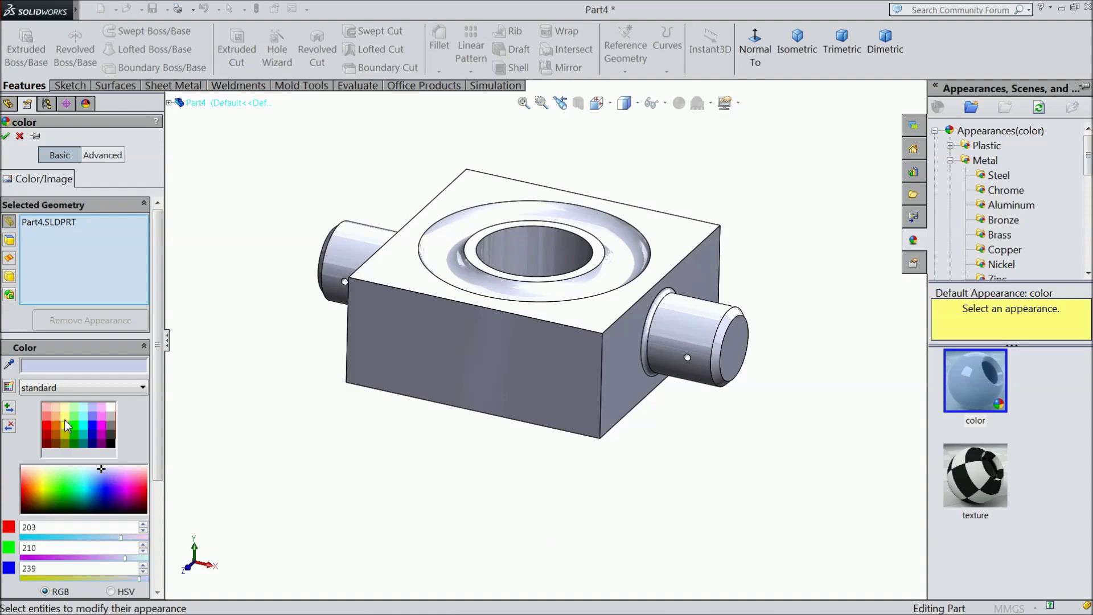
left_click(65, 422)
middle_click_drag(527, 228, 505, 335)
scroll(505, 336, "up", 2)
scroll(569, 319, "up", 2)
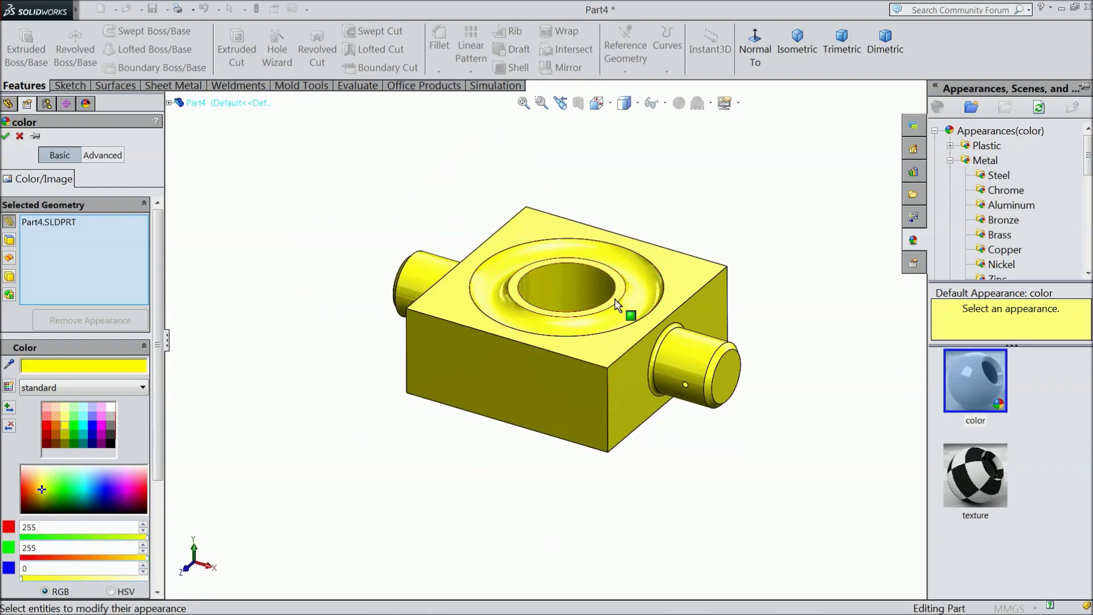
scroll(616, 306, "down", 1)
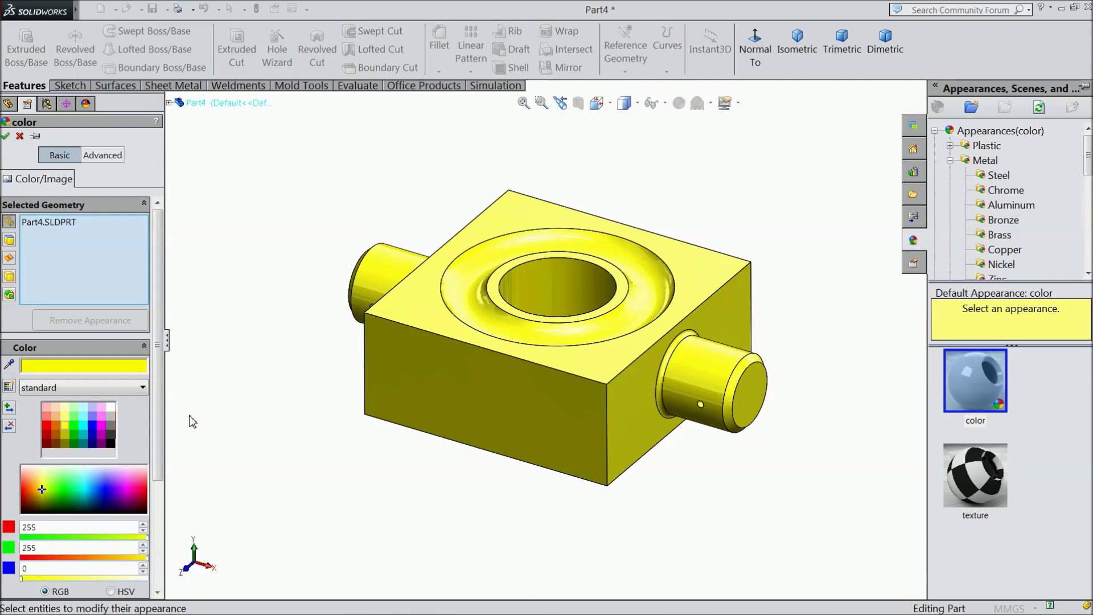
Change the part's colour to orange.
left_click(55, 426)
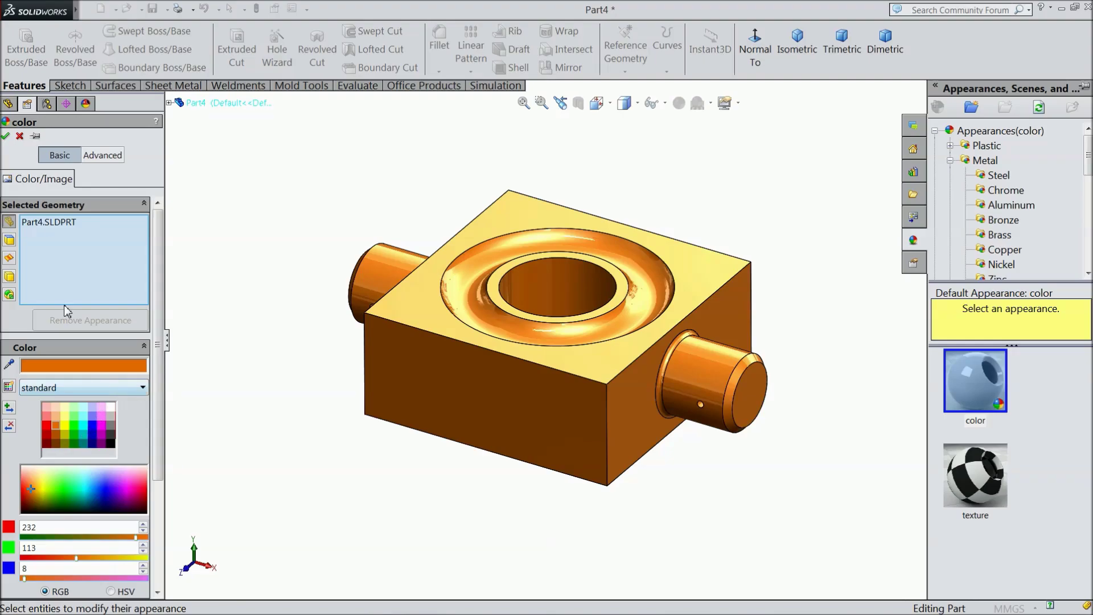
left_click(6, 137)
scroll(581, 341, "down", 1)
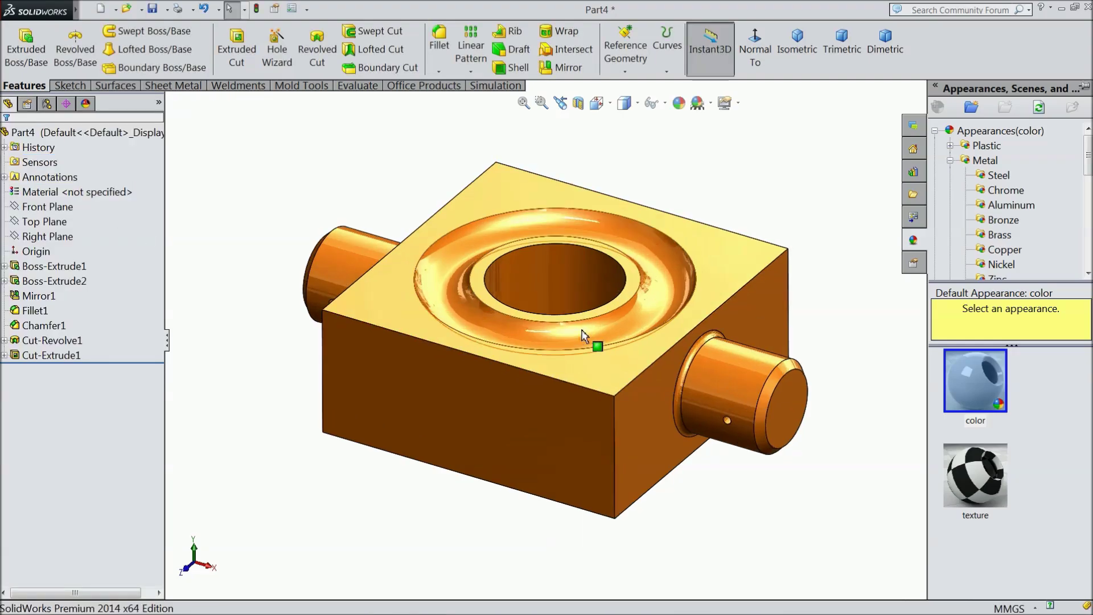
mouse_move(581, 341)
middle_mouse_down()
mouse_move(667, 283)
mouse_move(524, 310)
mouse_move(579, 342)
middle_mouse_up()
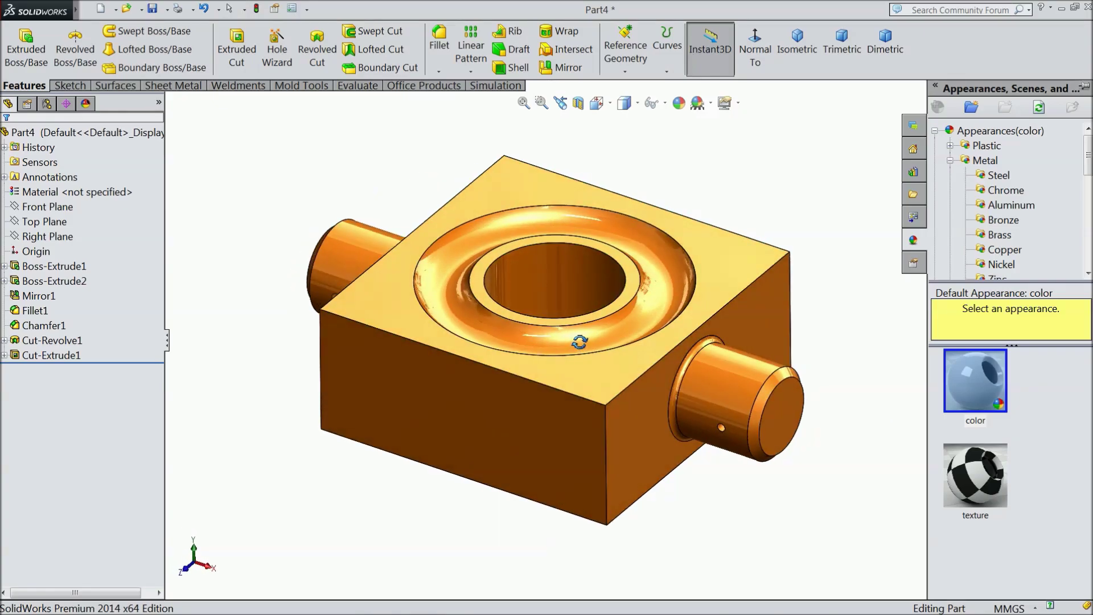
left_click(152, 9)
type("2.case 1")
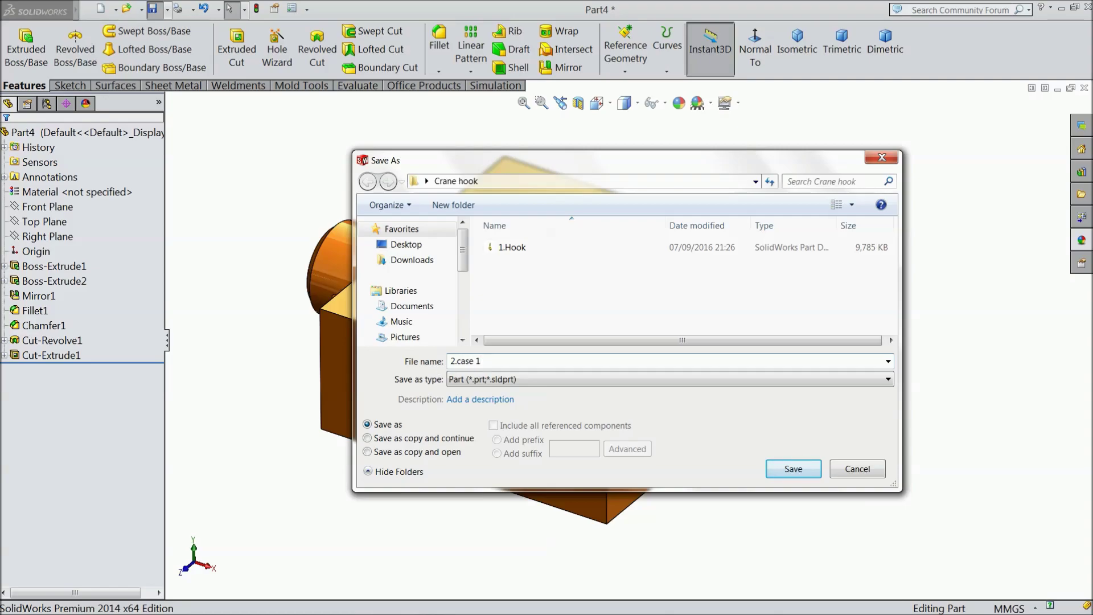
Save the part as '2.case 1', then view it isometric in perspective.
left_click(793, 470)
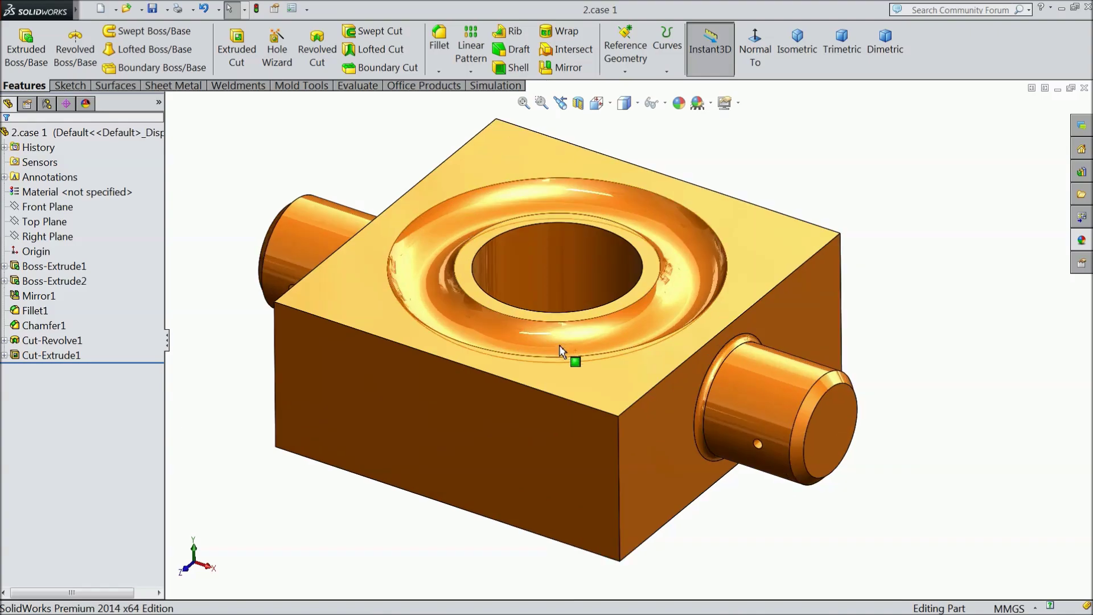
mouse_move(559, 344)
middle_mouse_down()
mouse_move(566, 378)
mouse_move(605, 364)
mouse_move(581, 354)
middle_mouse_up()
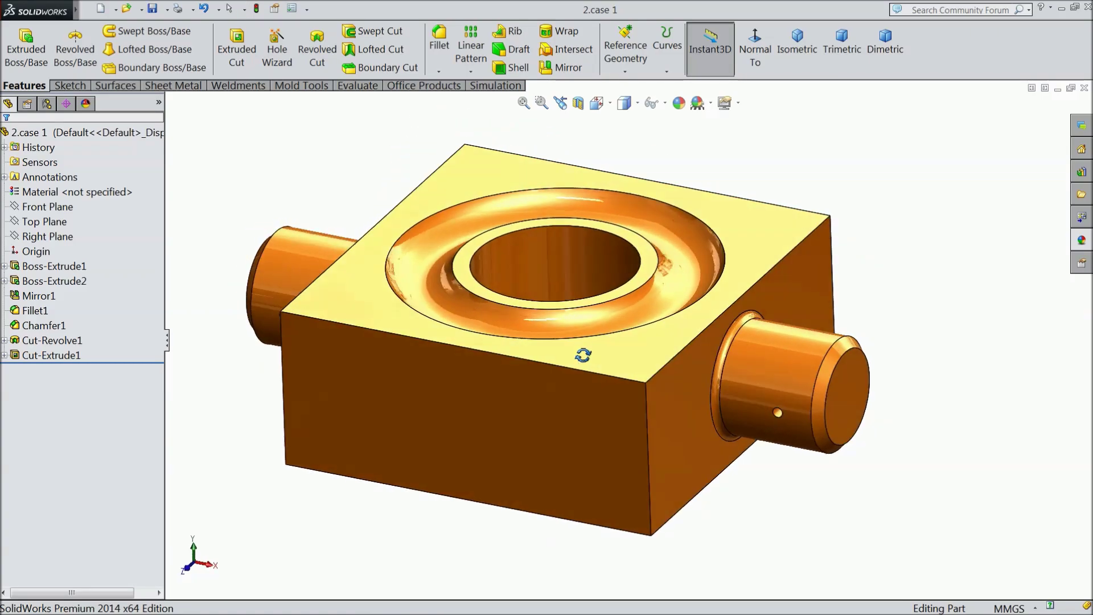
left_click(738, 103)
left_click(747, 173)
mouse_move(655, 274)
middle_mouse_down()
mouse_move(613, 299)
mouse_move(653, 329)
mouse_move(659, 317)
middle_mouse_up()
left_click(786, 64)
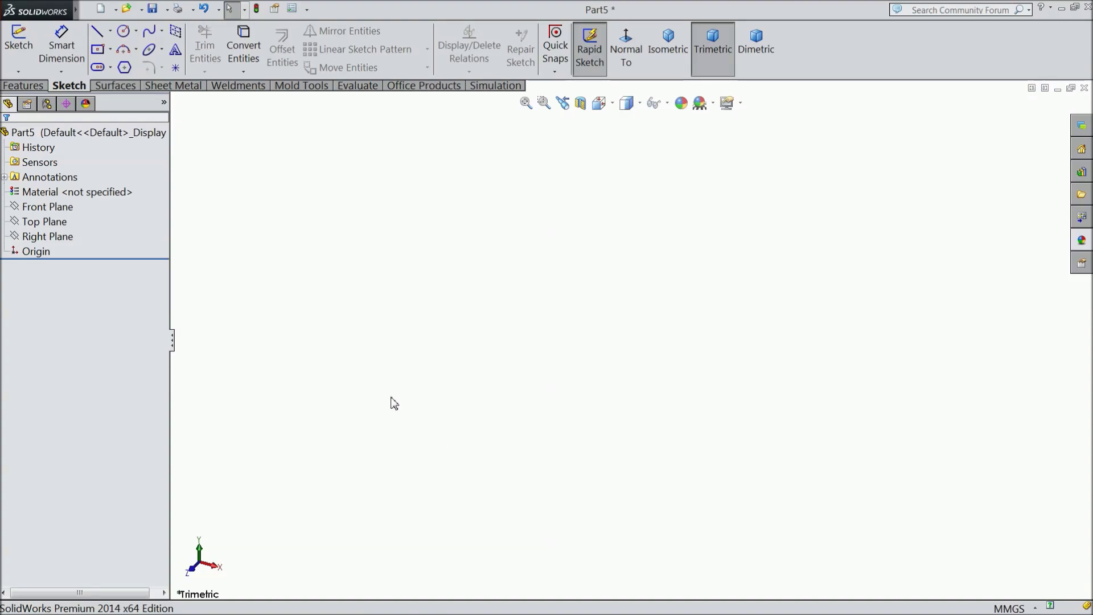
Sketch a centre rectangle at the origin on the Top Plane.
left_click(56, 222)
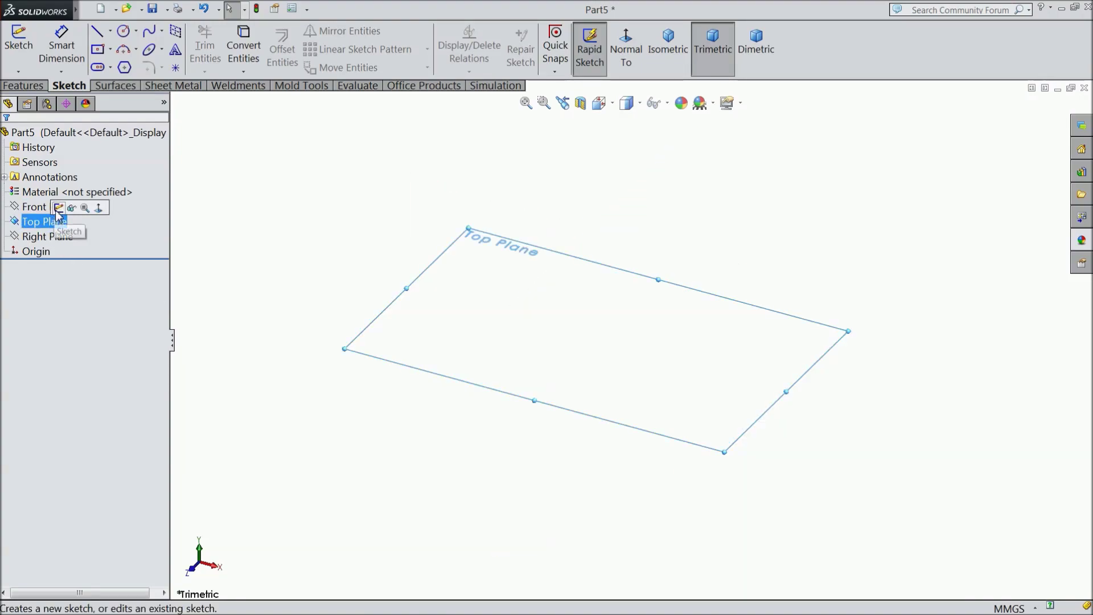
left_click(98, 51)
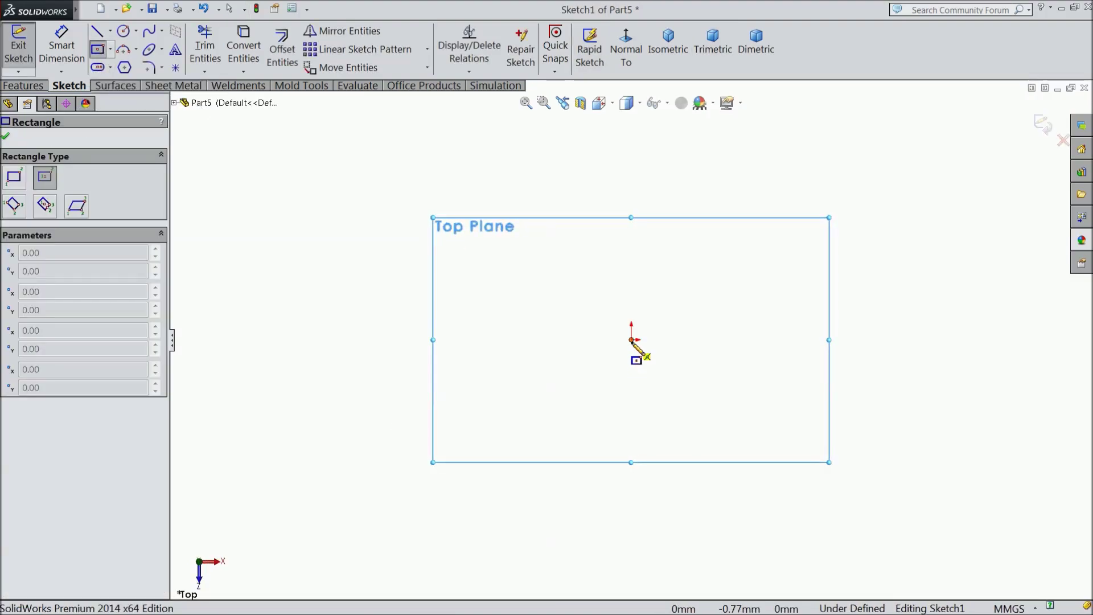
left_click(631, 340)
left_click(452, 180)
Dimension the rectangle to a 110 × 110 mm square.
left_click(61, 46)
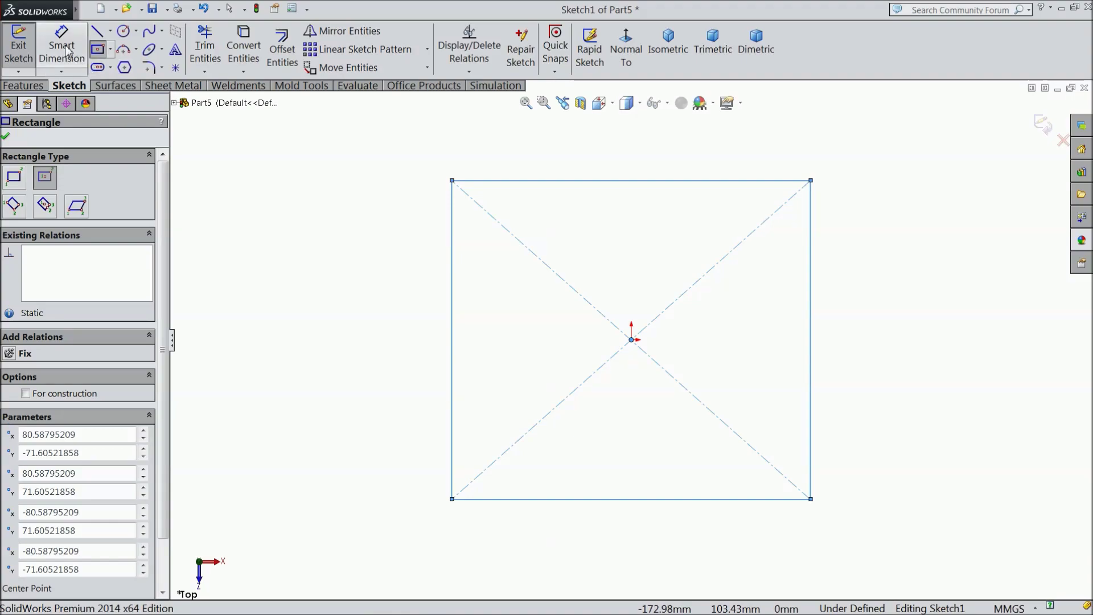
left_click(535, 181)
left_click(551, 159)
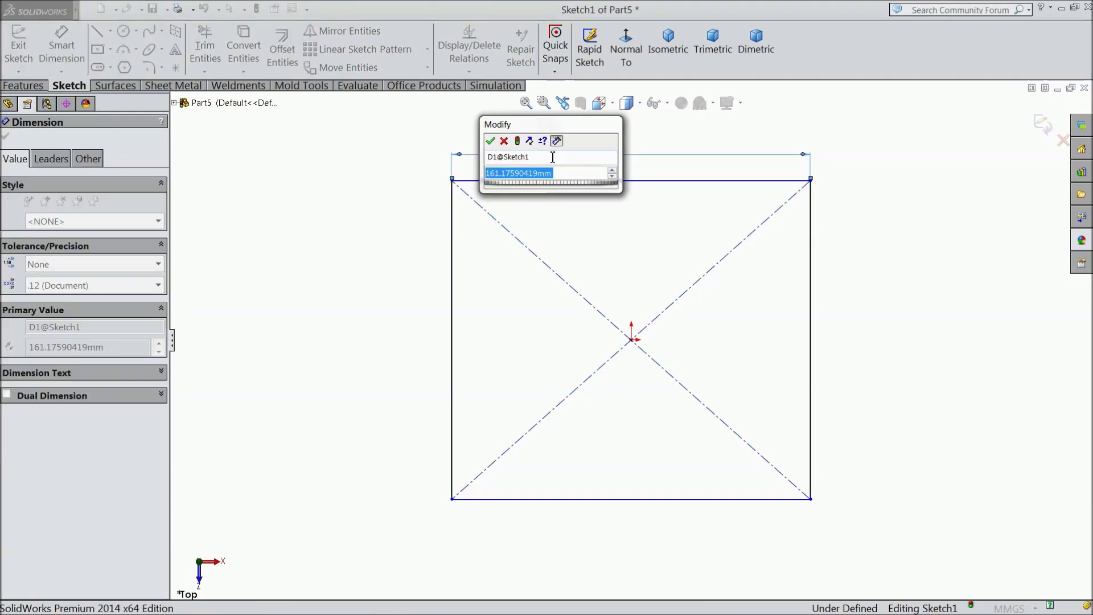
type("110")
key("Return")
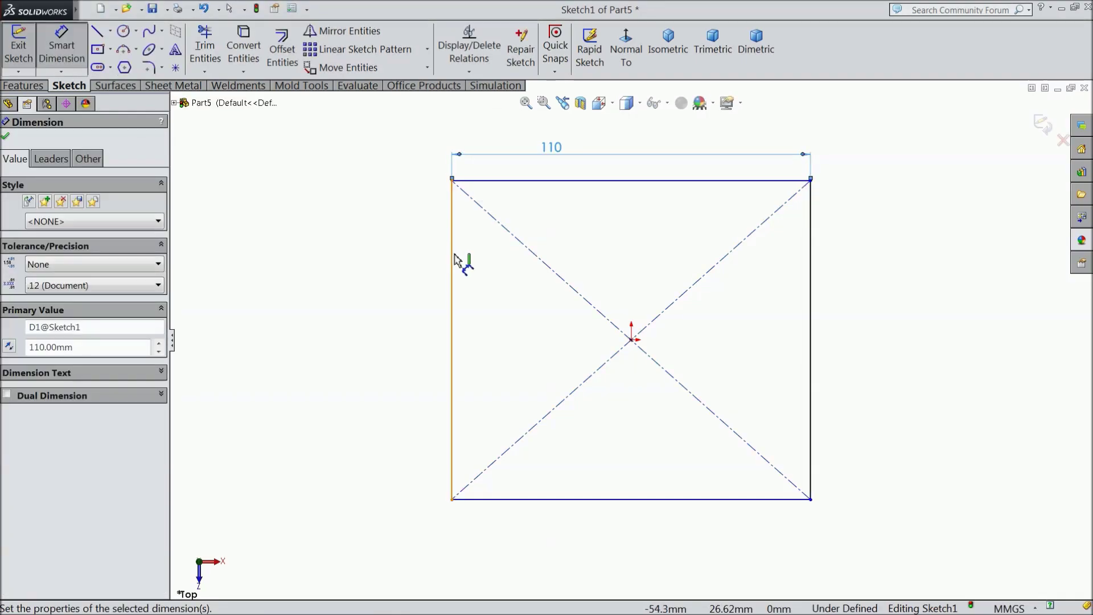
left_click(453, 261)
left_click(387, 295)
type("110")
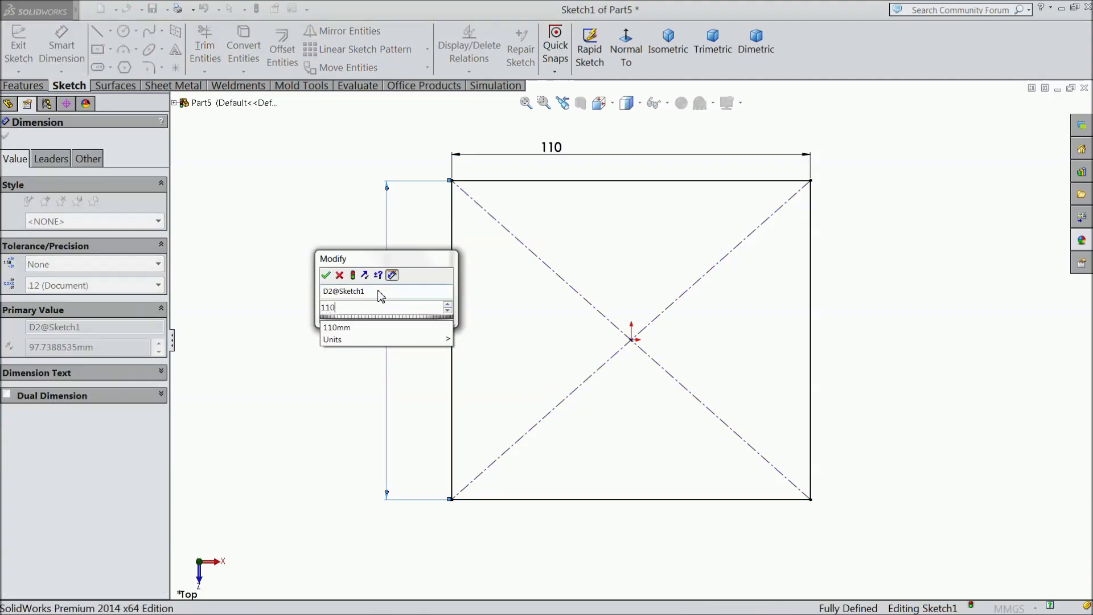
left_click(328, 276)
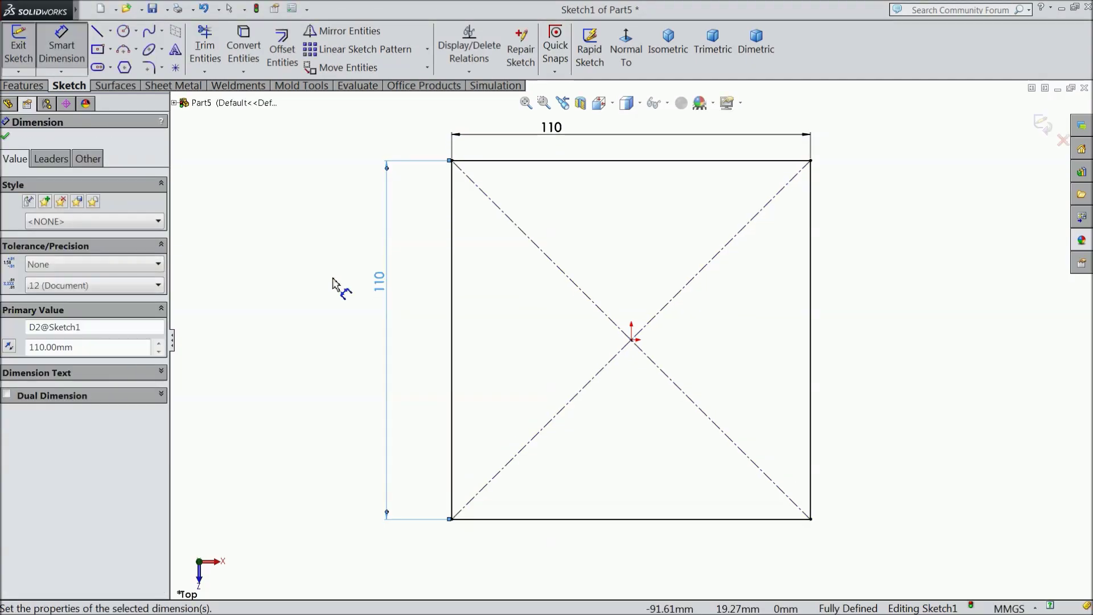
left_click(6, 138)
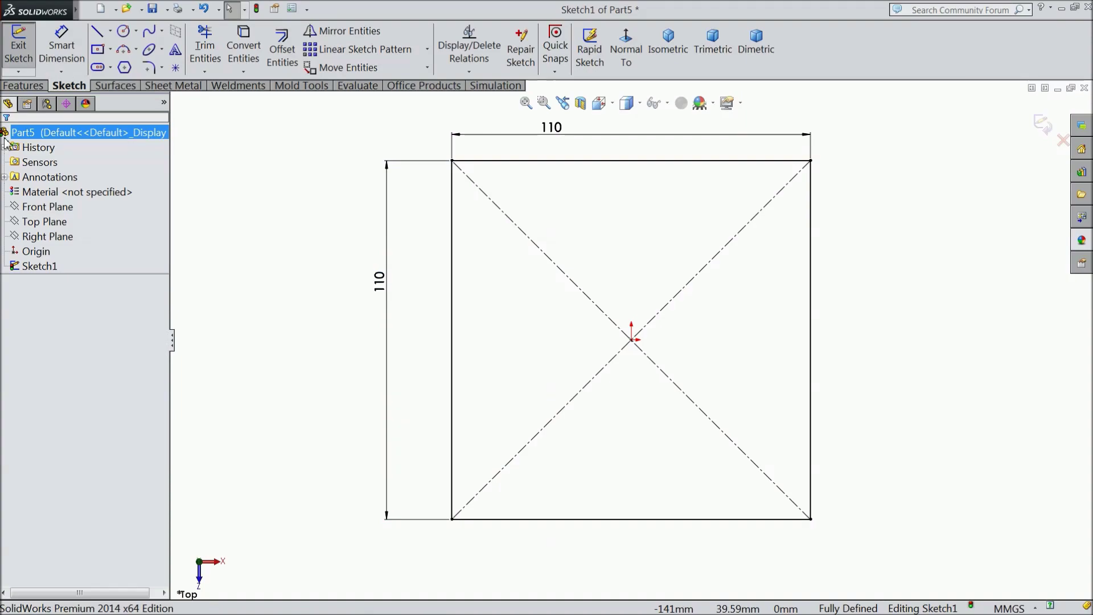
Add a circle at the origin dimensioned to Ø47.6 mm.
left_click(124, 32)
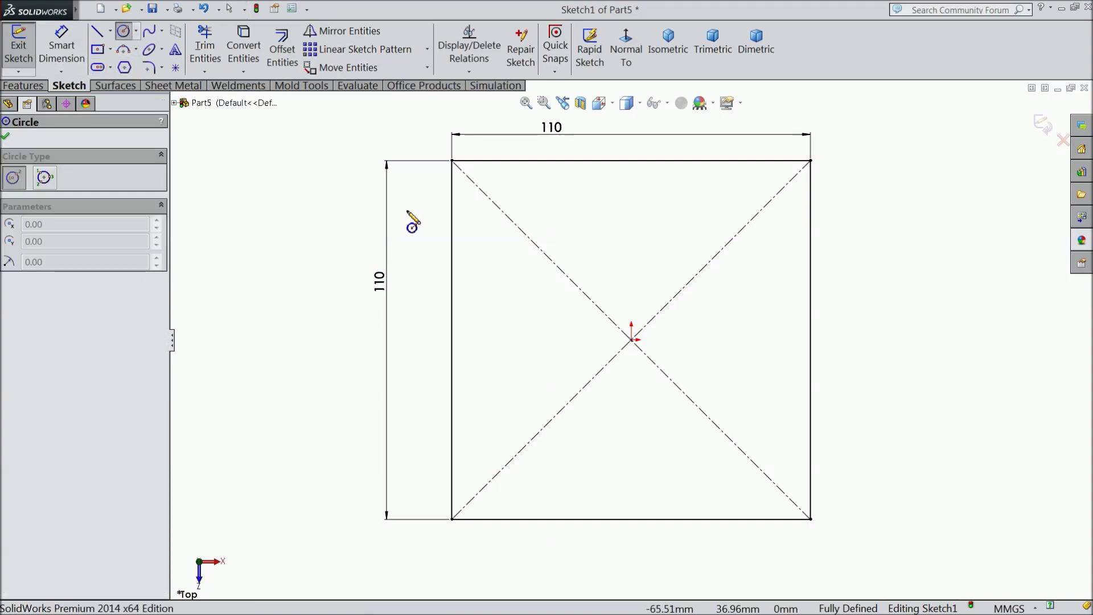
left_click(632, 340)
left_click(534, 313)
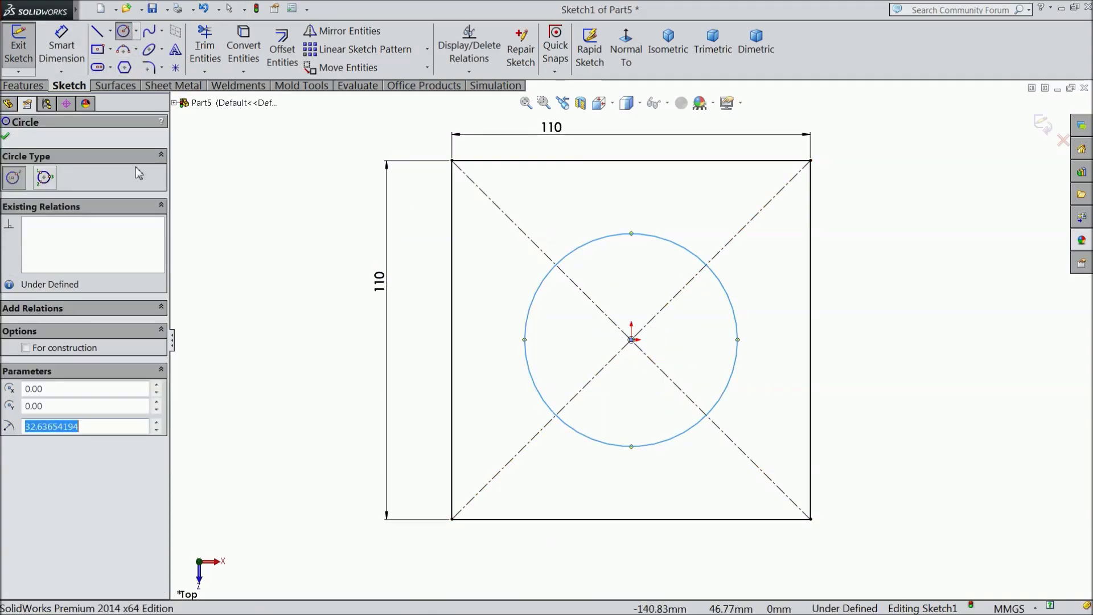
key("d")
left_click(736, 356)
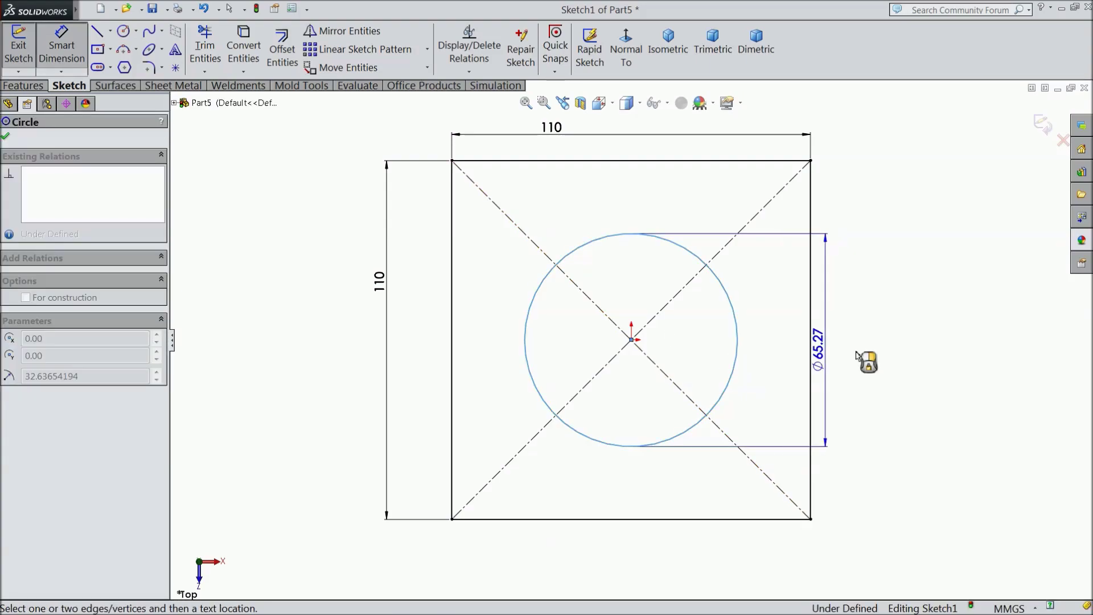
left_click(880, 350)
type("47.62")
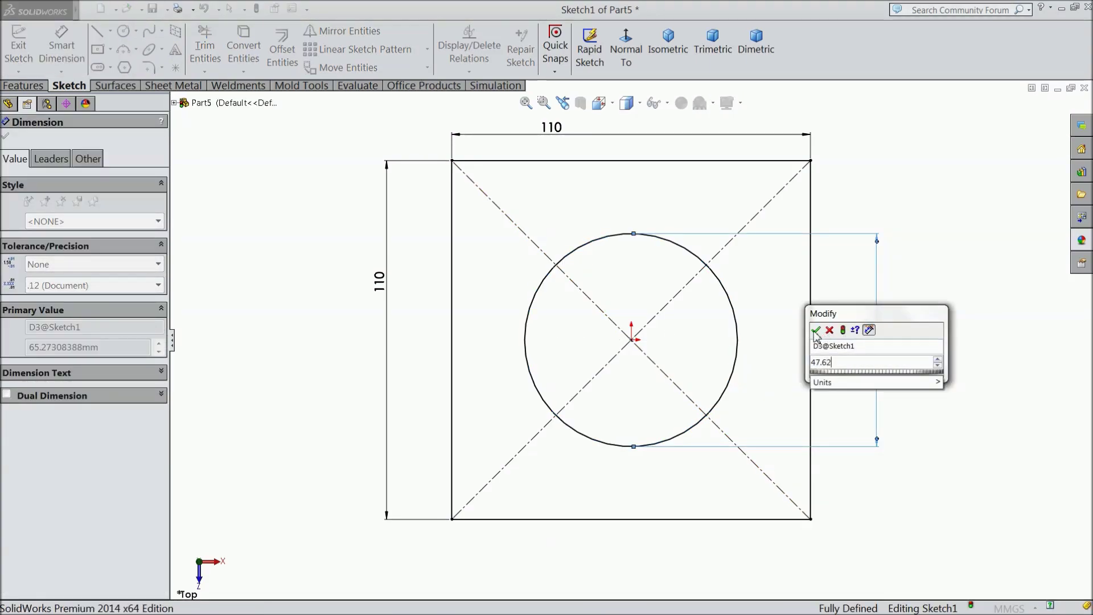
left_click(815, 332)
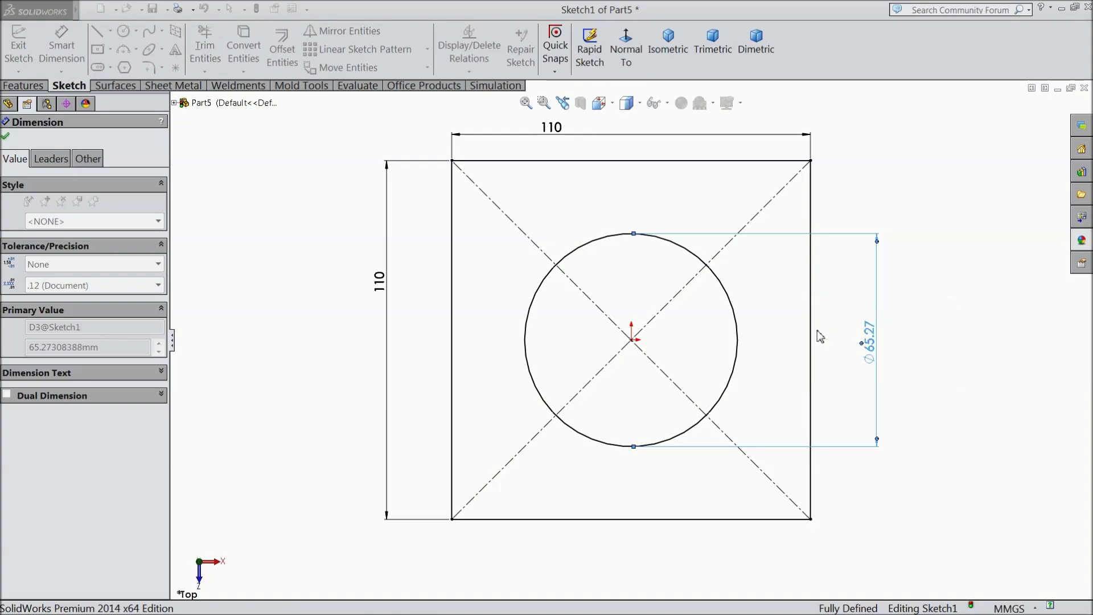
left_click(5, 137)
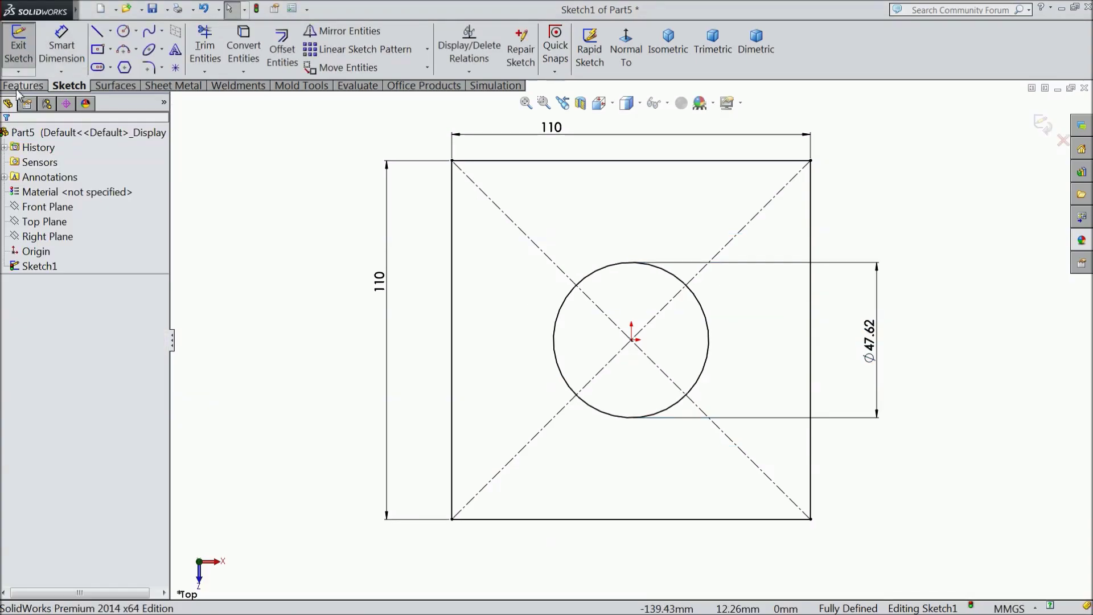
Extrude the sketch 20 mm into a plate with a through-hole.
left_click(23, 86)
left_click(26, 48)
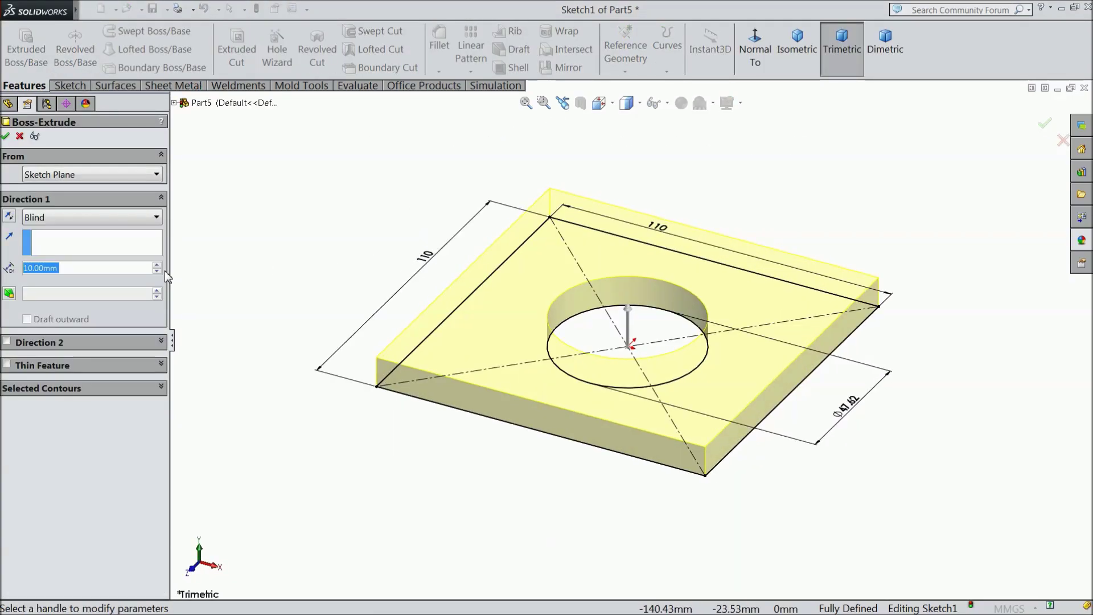
scroll(705, 316, "down", 2)
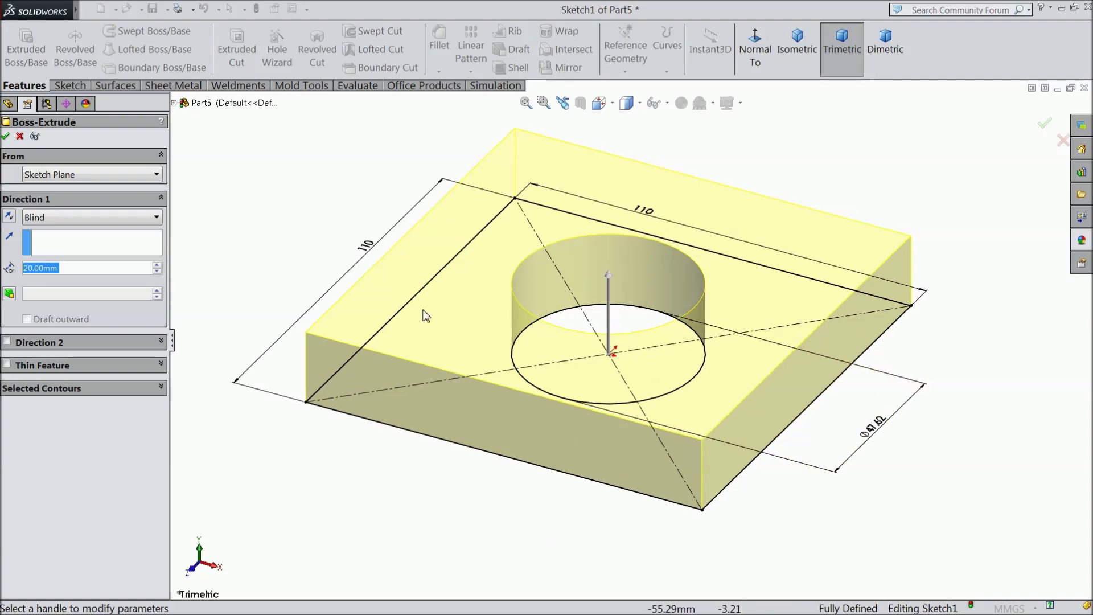
left_click(5, 137)
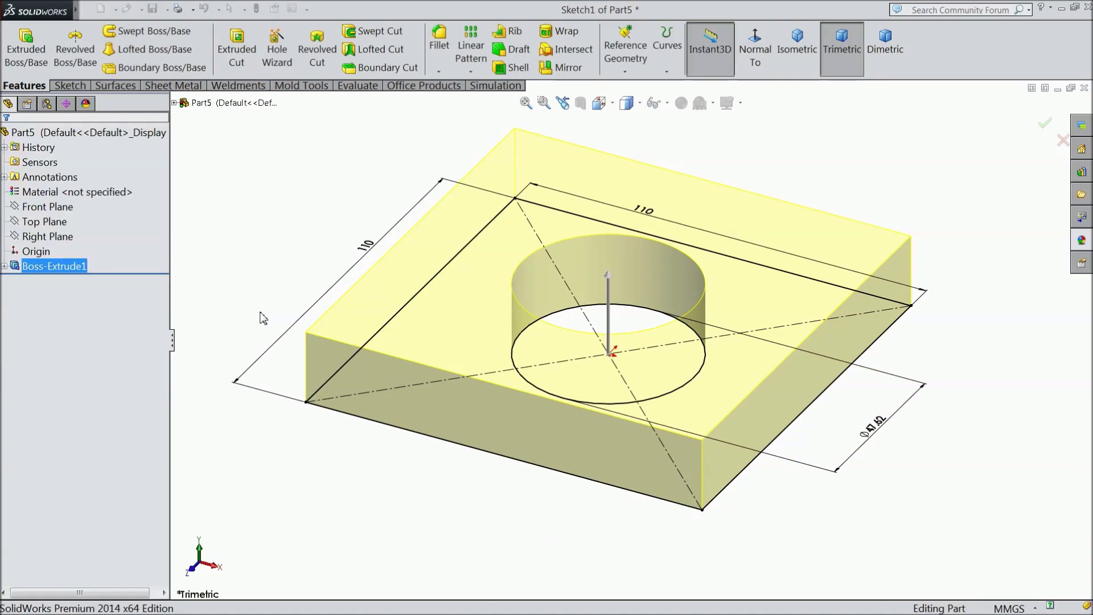
left_click(47, 239)
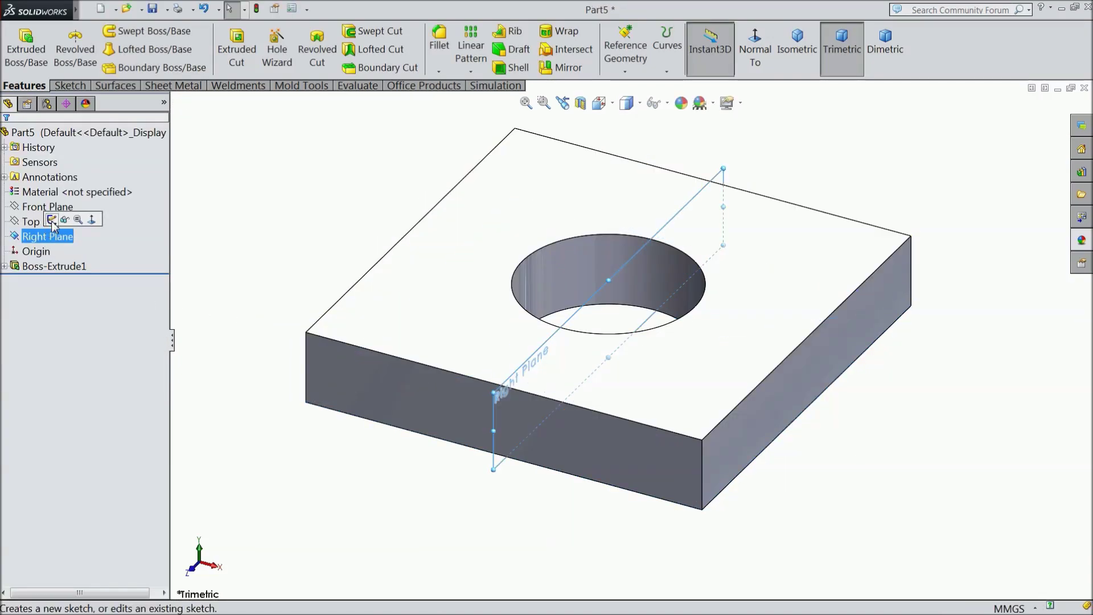
Sketch vertical and horizontal construction centerlines on the Right Plane, viewed face-on.
left_click(53, 224)
left_click(755, 50)
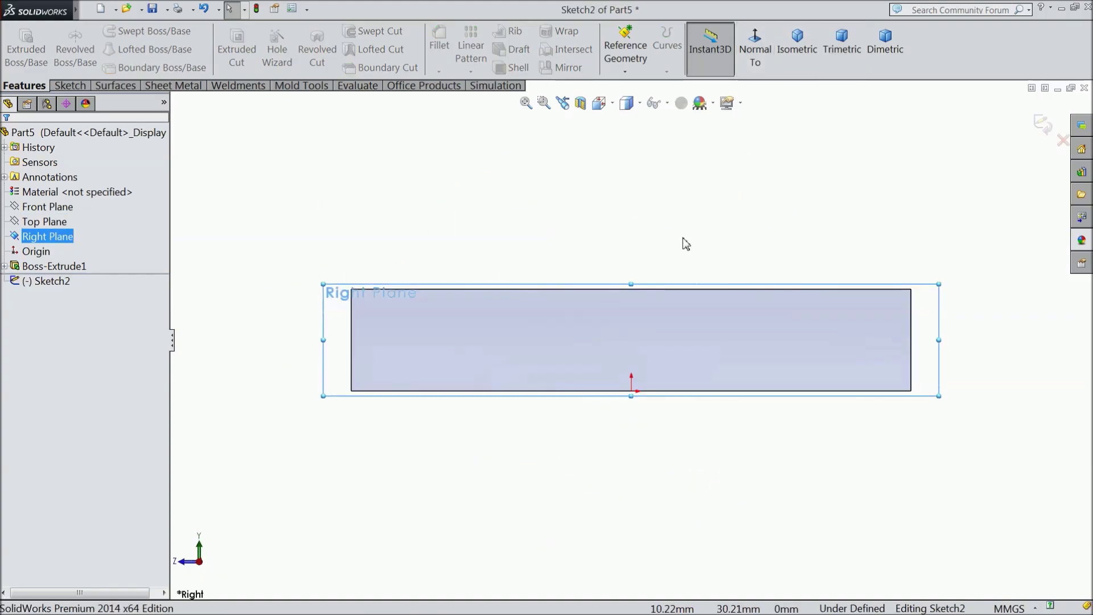
left_click(63, 86)
left_click(111, 32)
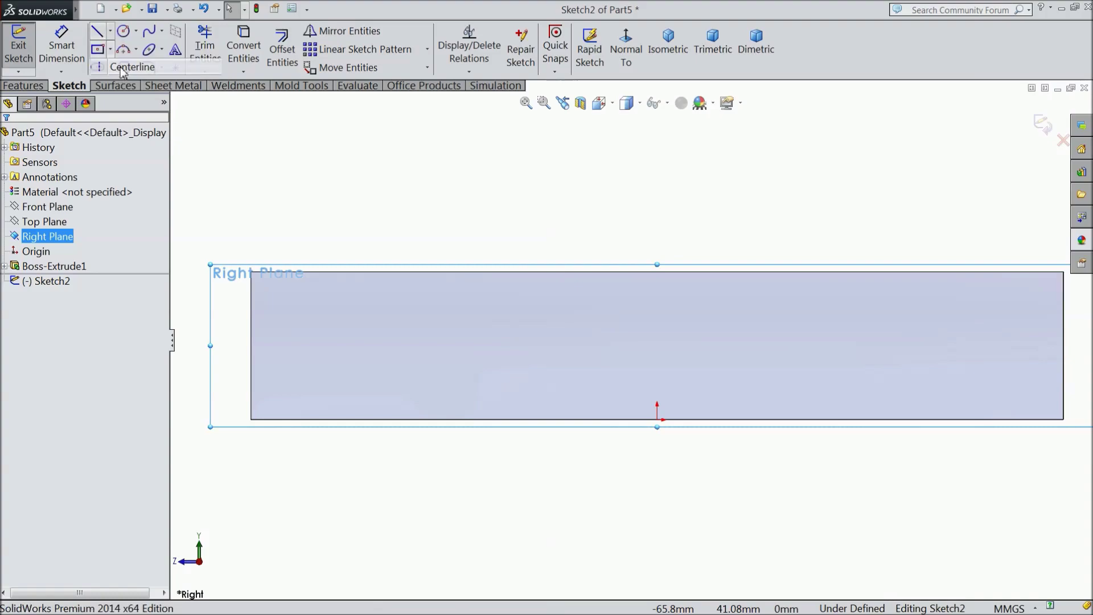
left_click(122, 67)
scroll(398, 309, "down", 3)
left_click(431, 187)
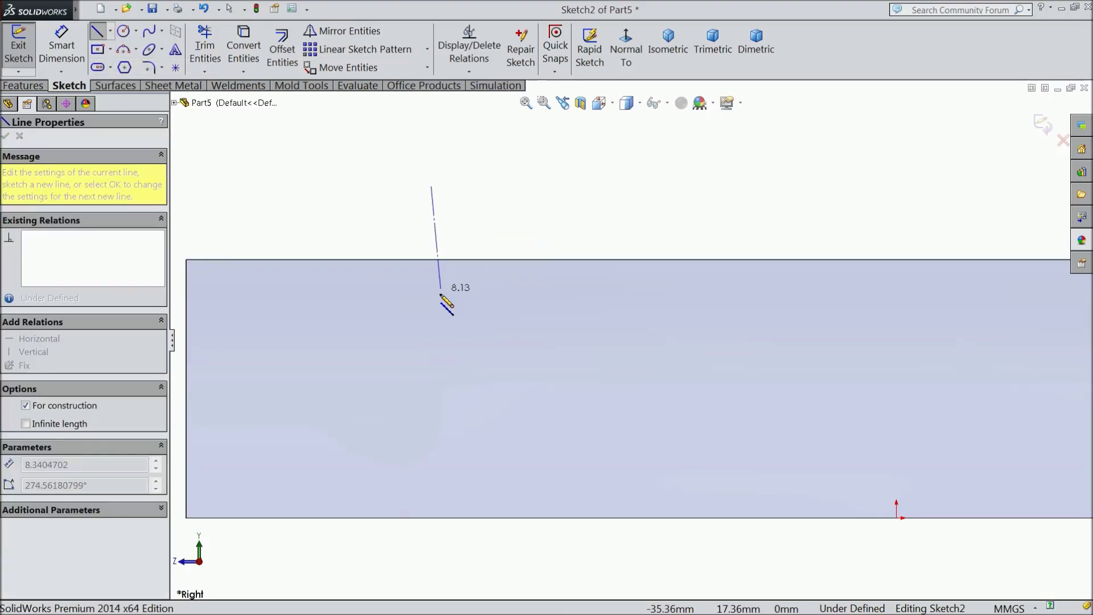
left_click(431, 303)
key("z")
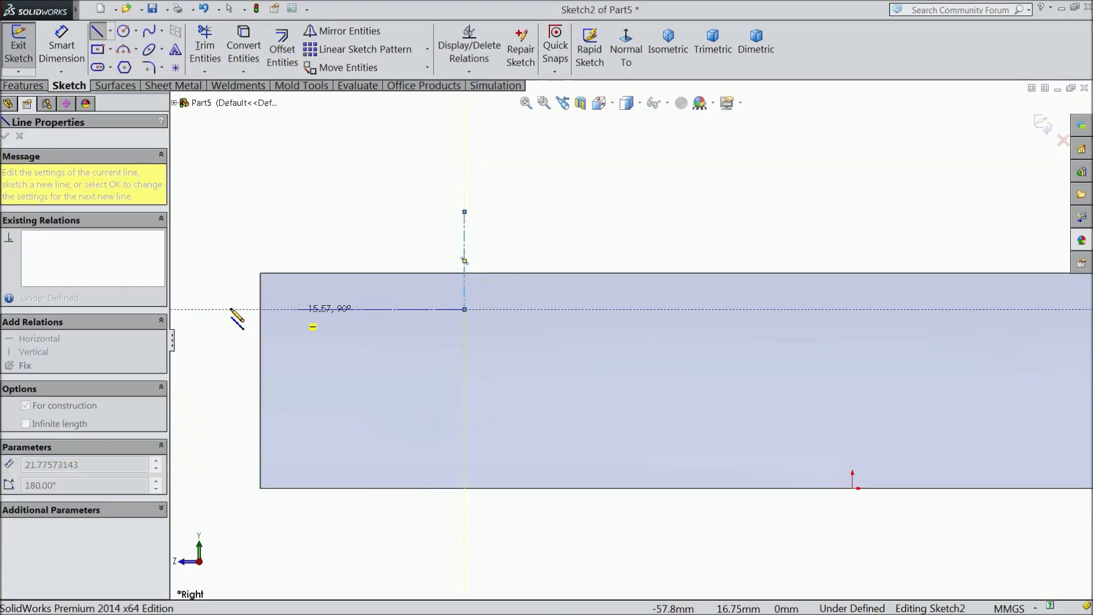
left_click(229, 309)
right_click(250, 289)
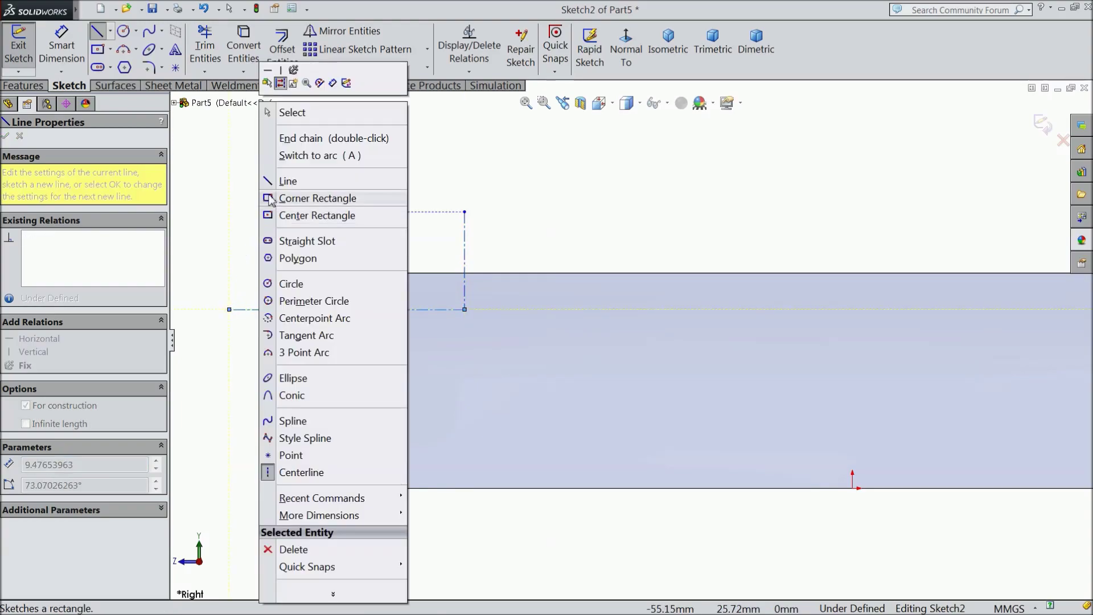
left_click(288, 110)
Draw a circle centred on the vertical centerline, touching the centerlines' corner.
left_click(125, 31)
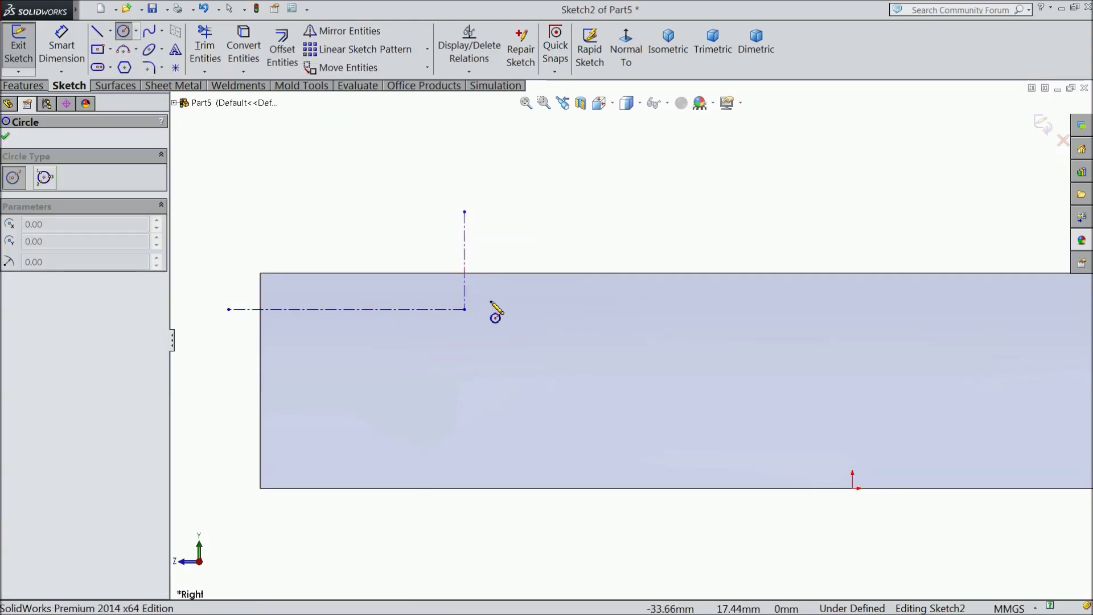
scroll(456, 288, "down", 1)
left_click(466, 230)
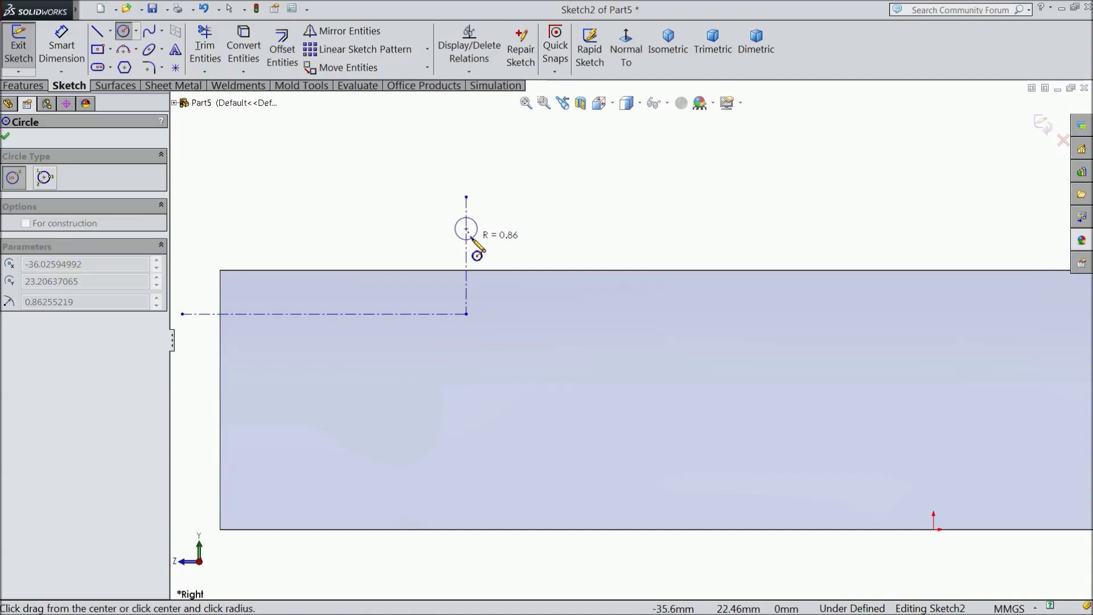
left_click(467, 315)
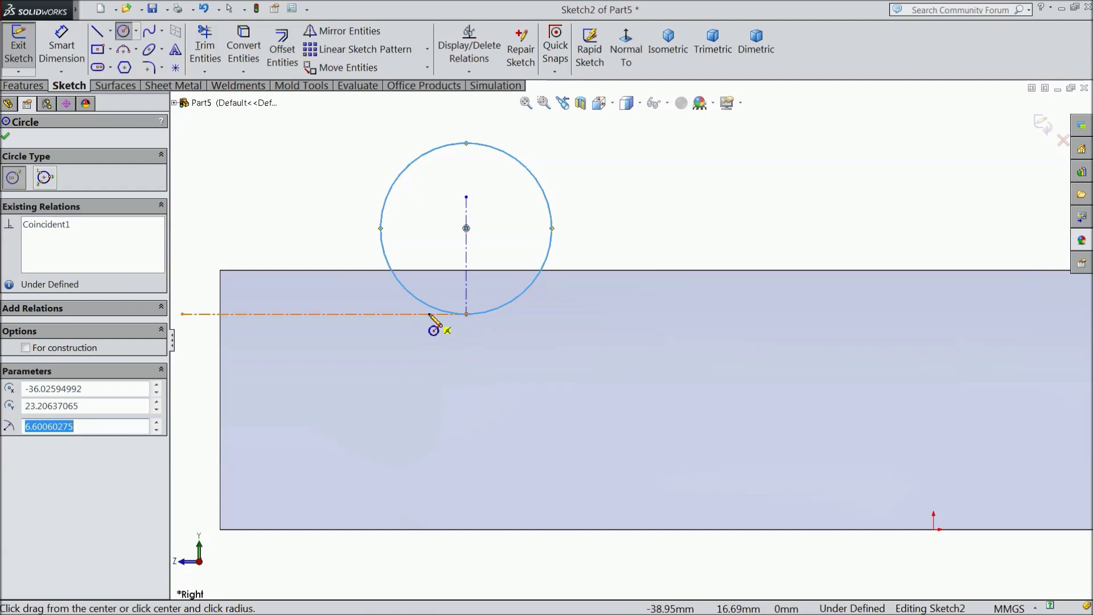
right_click(654, 160)
left_click(702, 148)
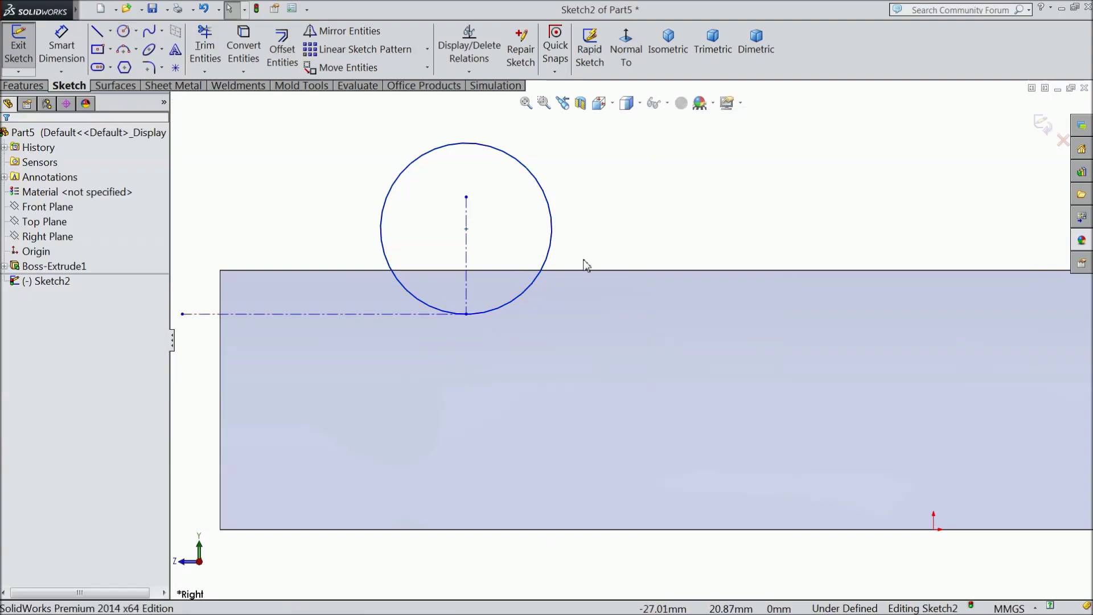
left_click(83, 49)
scroll(298, 203, "up", 1)
scroll(399, 302, "down", 2)
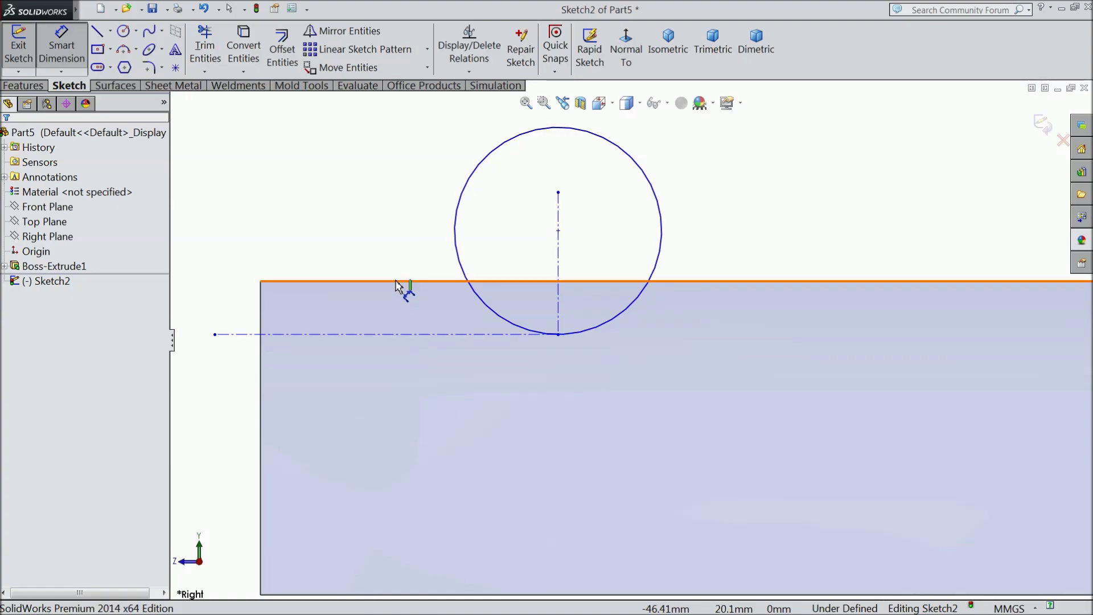
Place the horizontal centerline 6 mm below the plate top and make the circle Ø22 mm.
left_click(397, 282)
left_click(391, 336)
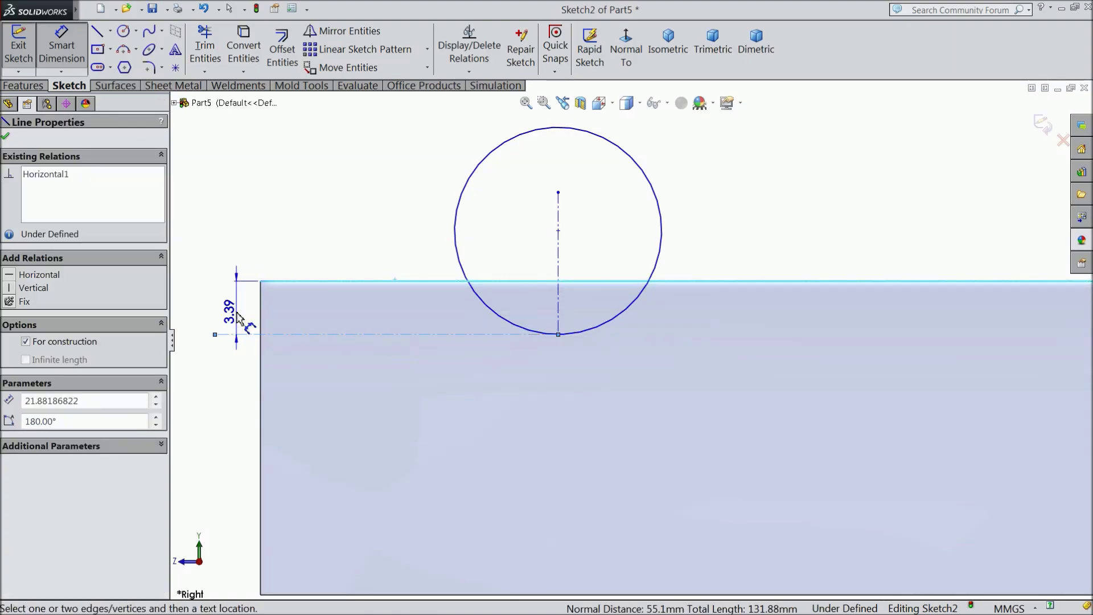
left_click(238, 317)
type("6")
left_click(176, 297)
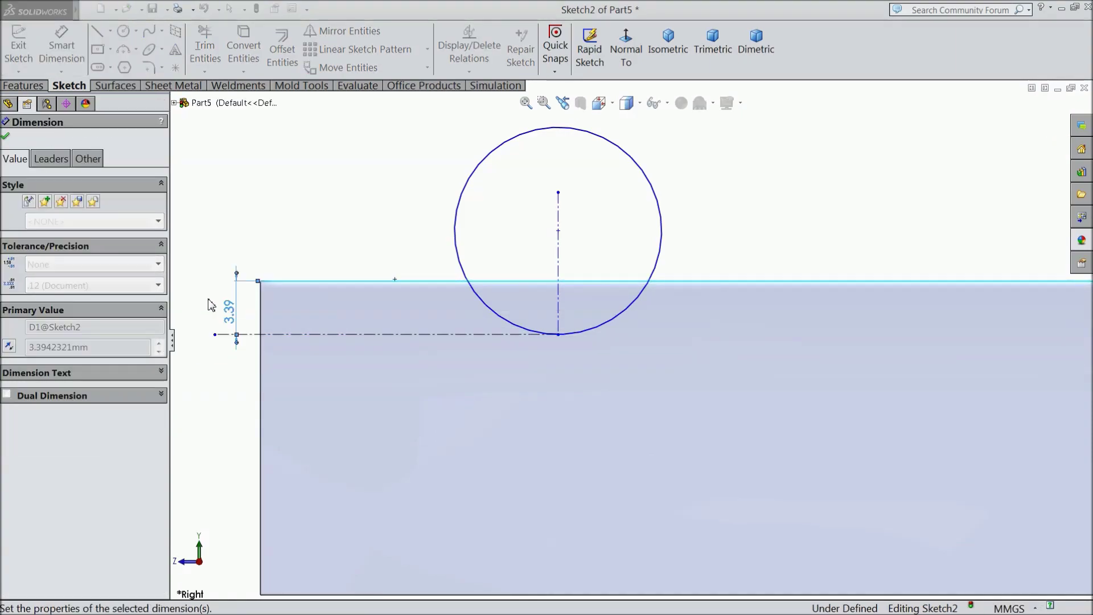
left_click(649, 219)
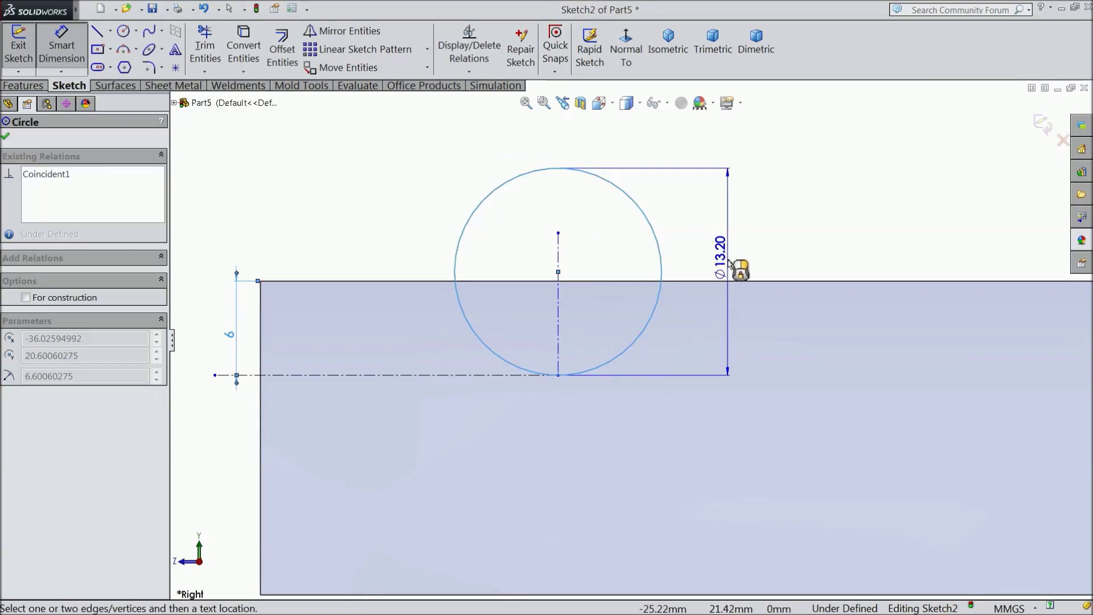
left_click(731, 276)
type("22")
left_click(669, 245)
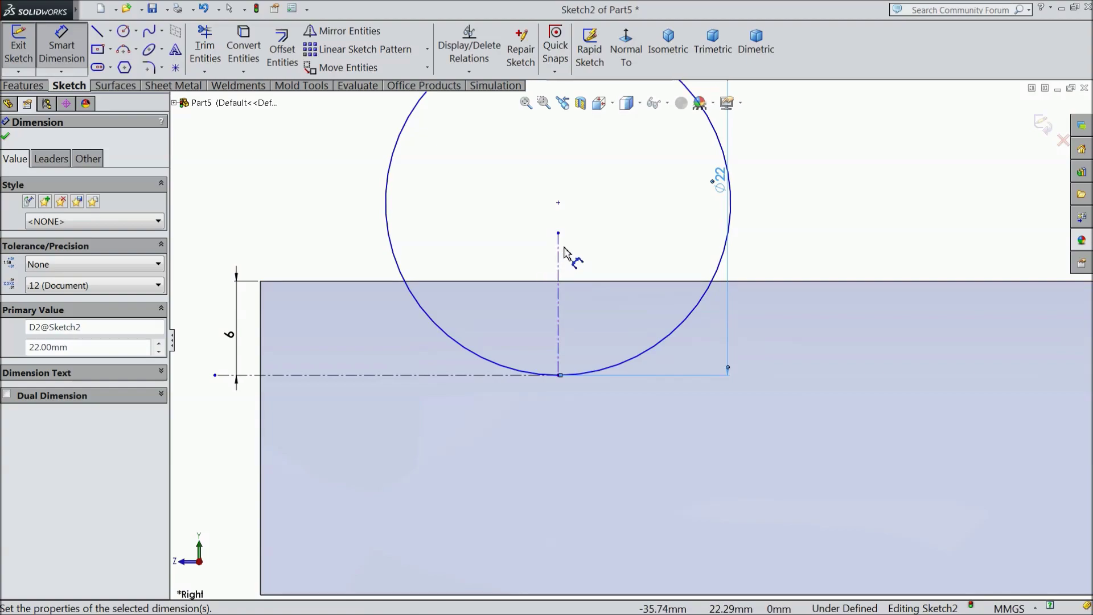
Set the vertical centerline 15 mm from the plate's left edge.
left_click(559, 306)
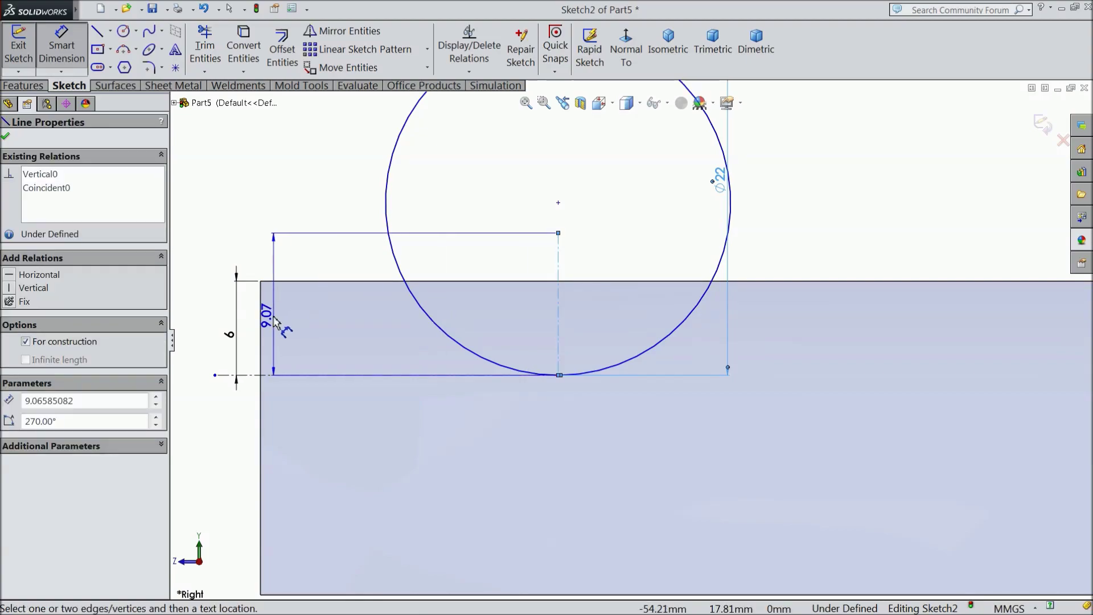
left_click(262, 305)
key("z")
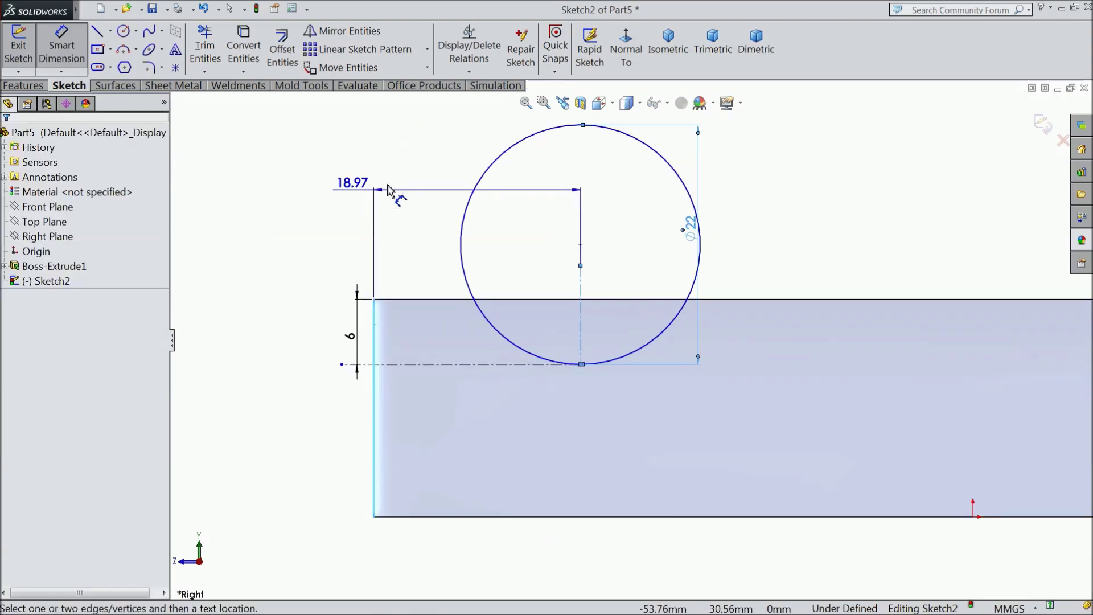
left_click(443, 182)
type("15")
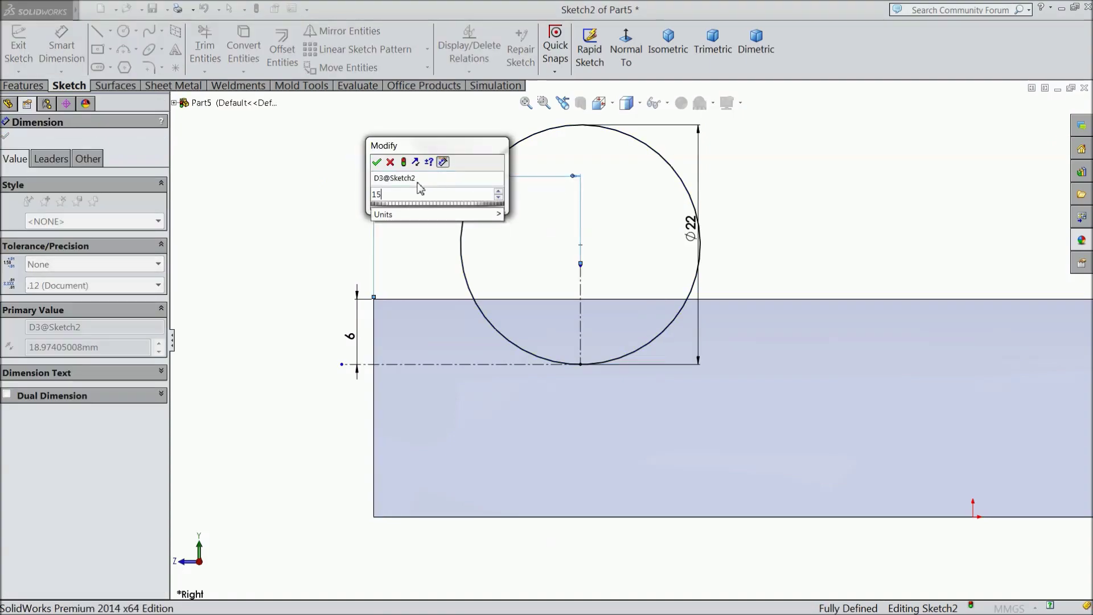
left_click(377, 163)
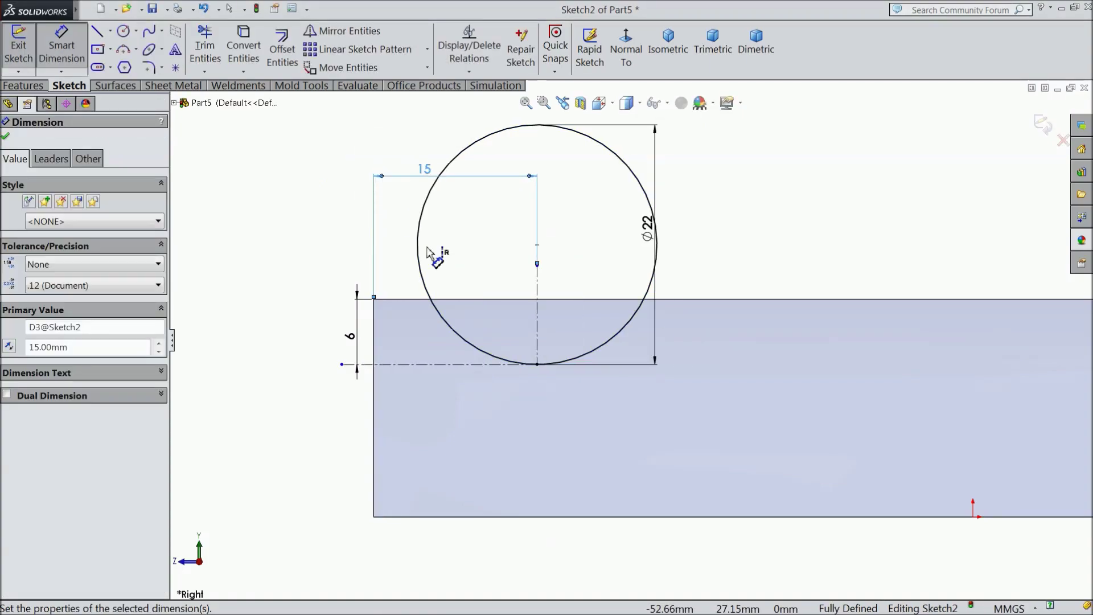
left_click(6, 138)
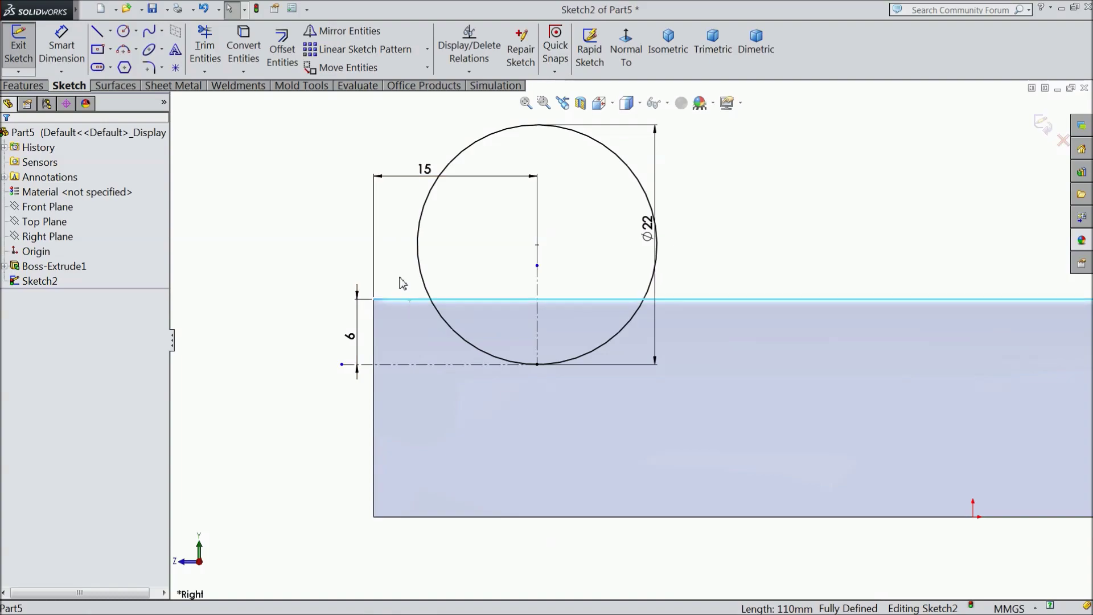
Power-trim away the circle's upper arc above the plate edge.
left_click(244, 45)
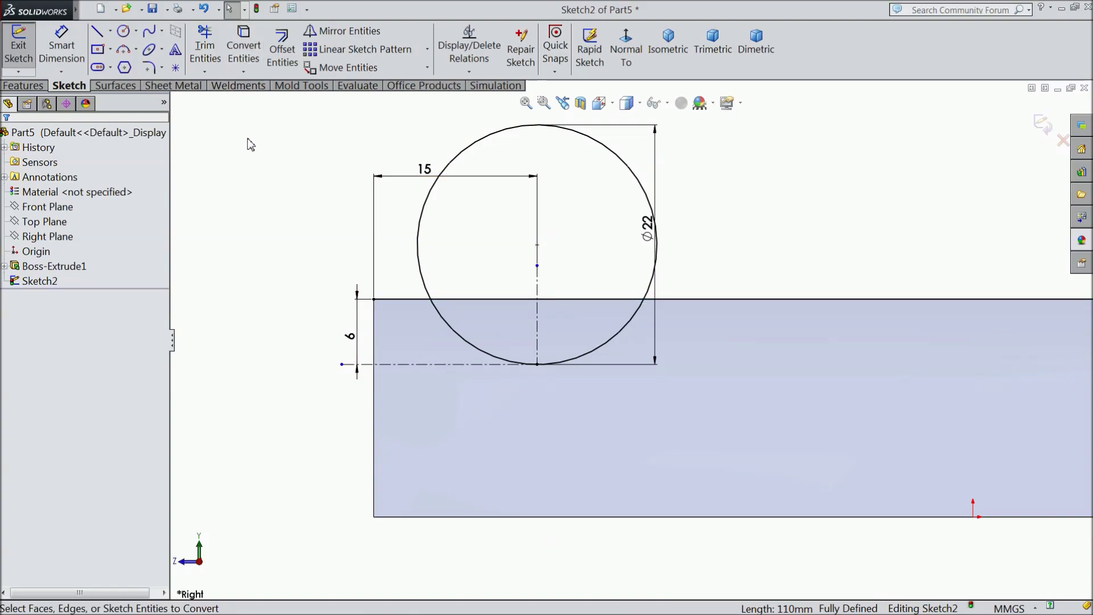
left_click(208, 51)
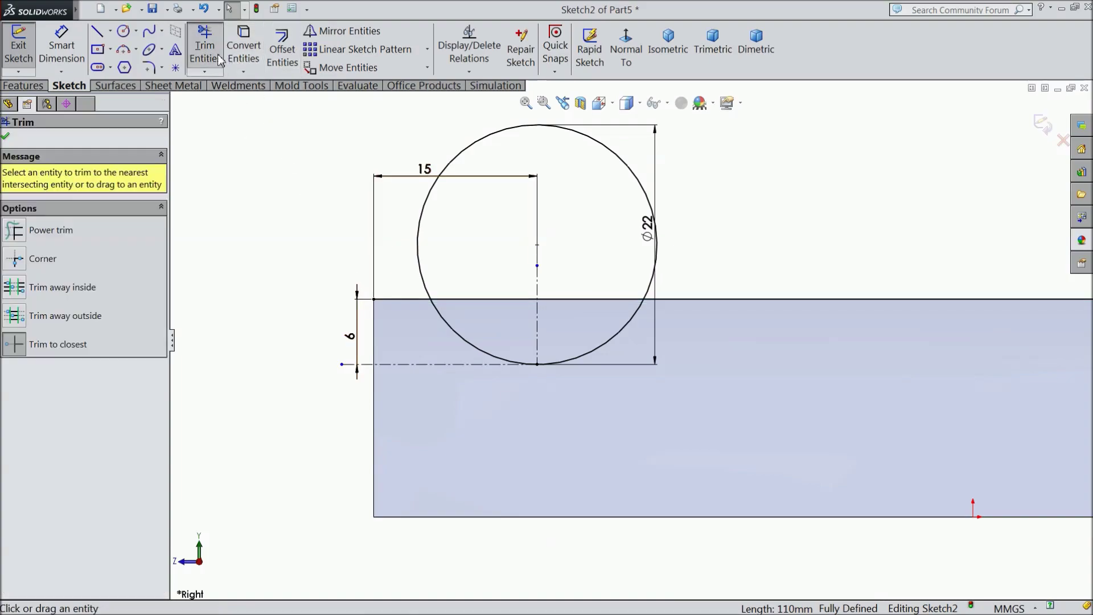
left_click(424, 273)
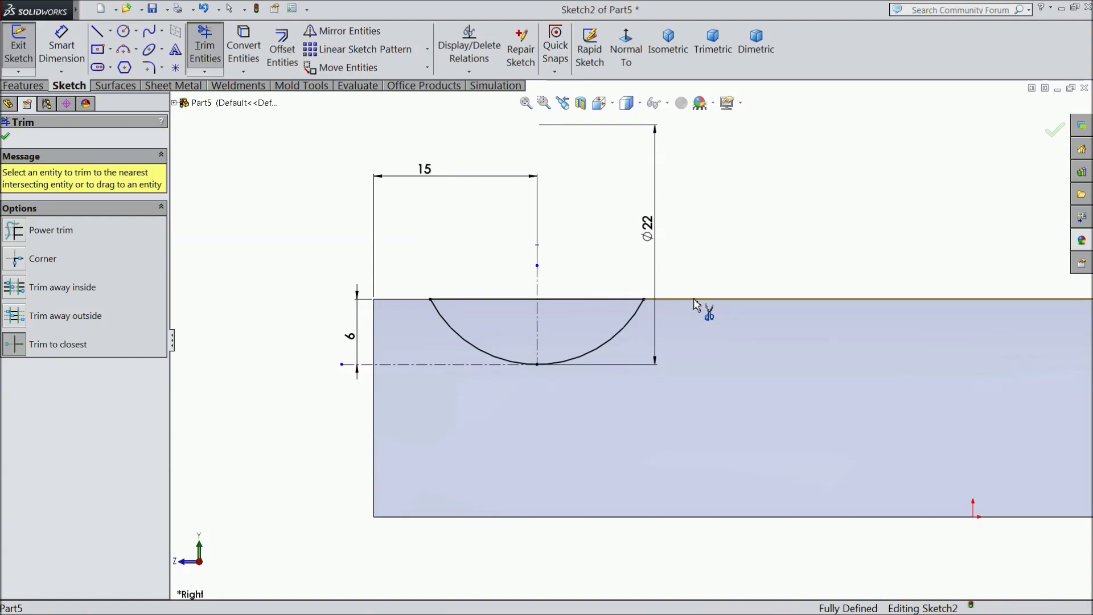
left_click(6, 138)
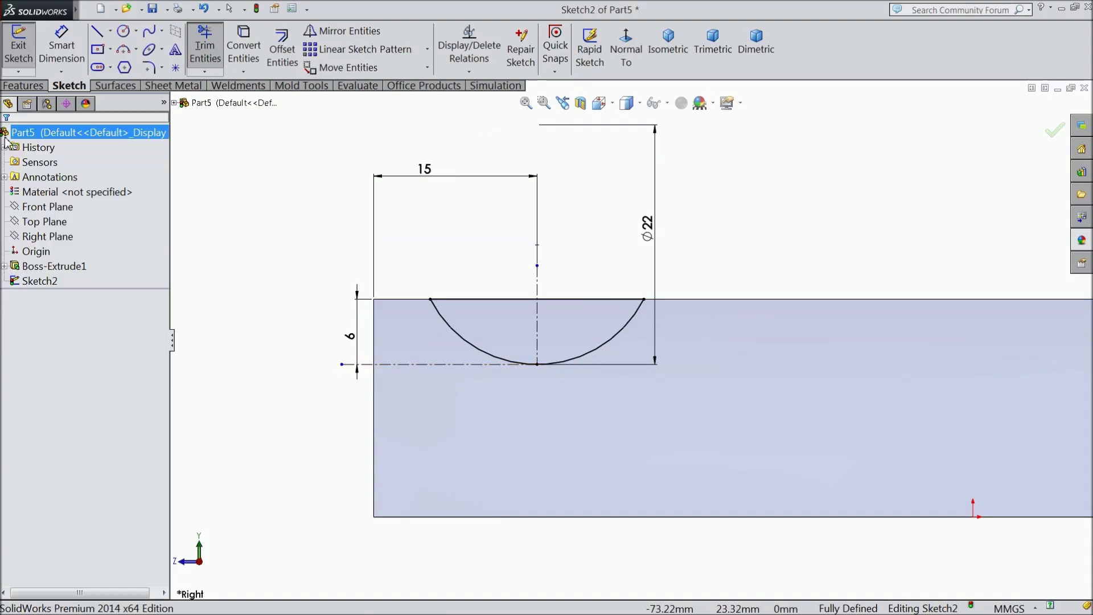
left_click(110, 31)
Draw a centreline up from the origin and make it vertical.
left_click(113, 61)
scroll(630, 339, "up", 4)
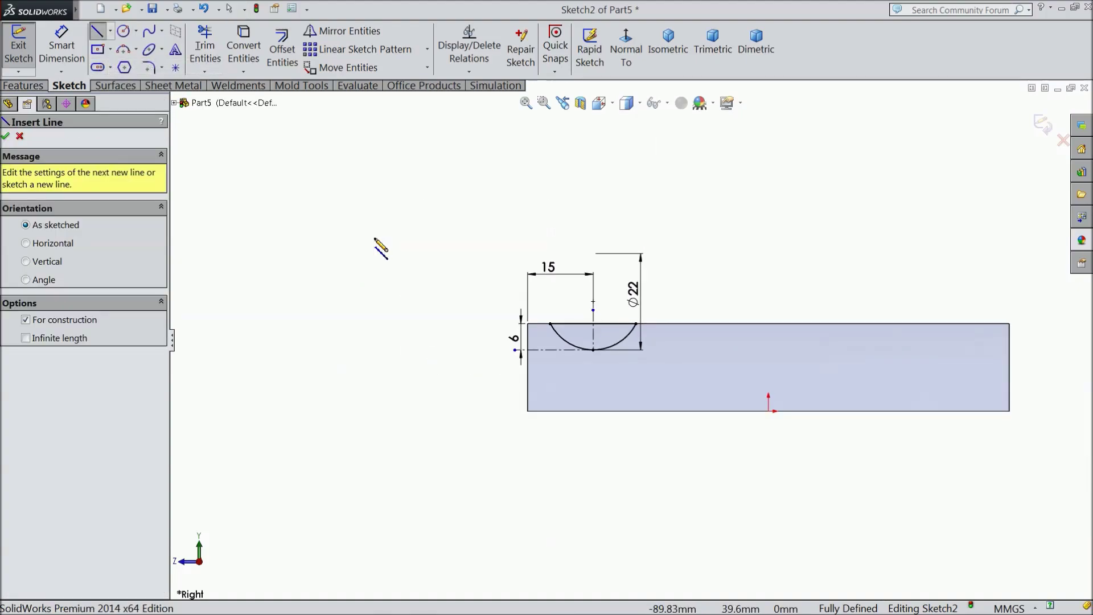
left_click(763, 230)
right_click(776, 216)
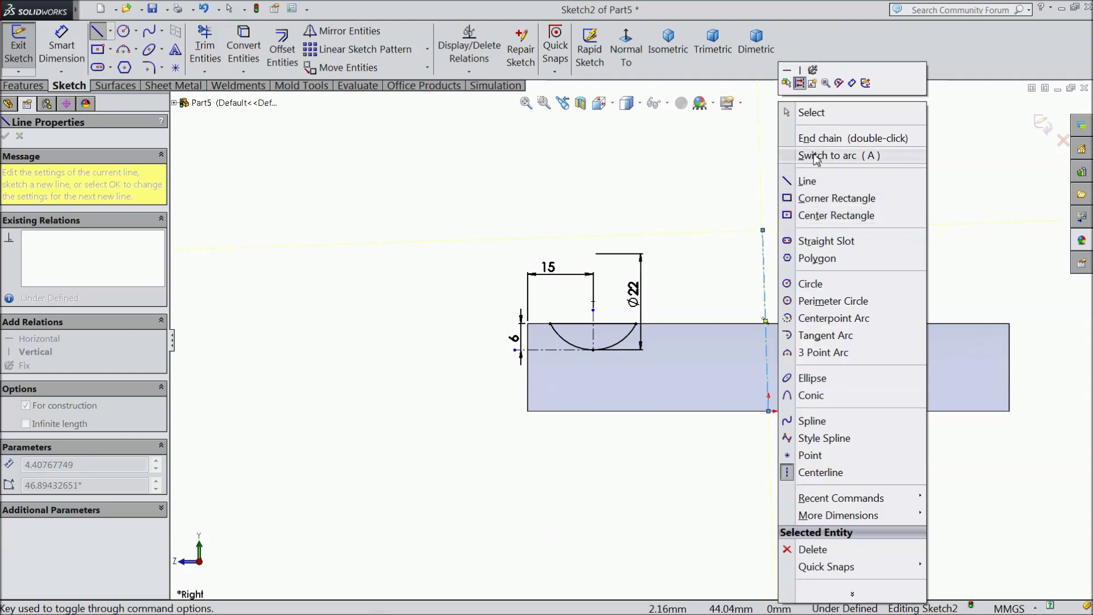
left_click(814, 113)
scroll(854, 279, "down", 3)
left_click(669, 314)
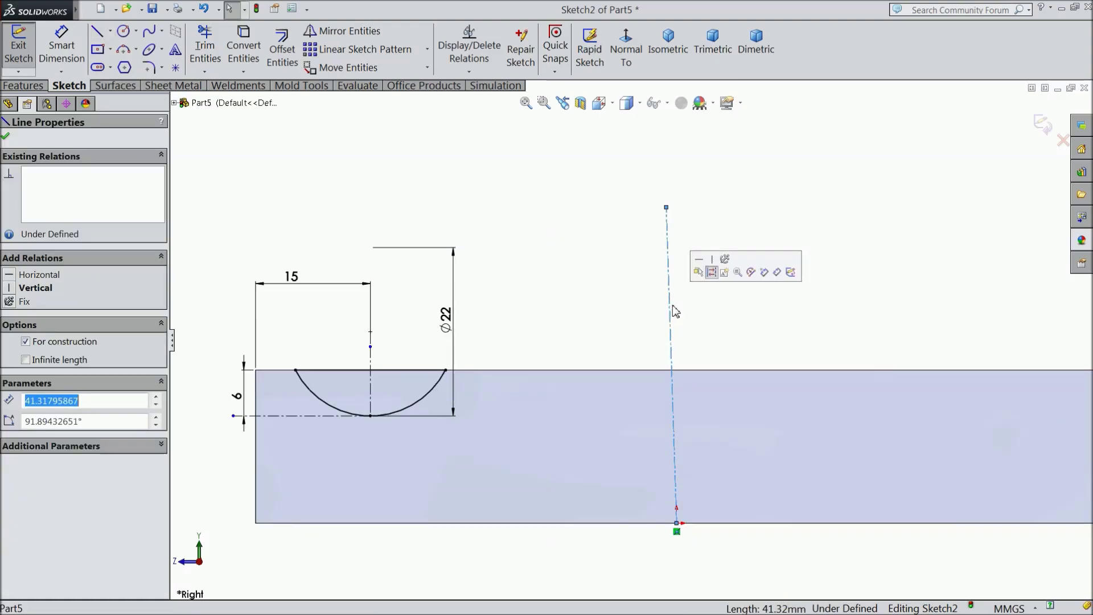
left_click(712, 262)
scroll(690, 339, "up", 3)
scroll(712, 367, "down", 2)
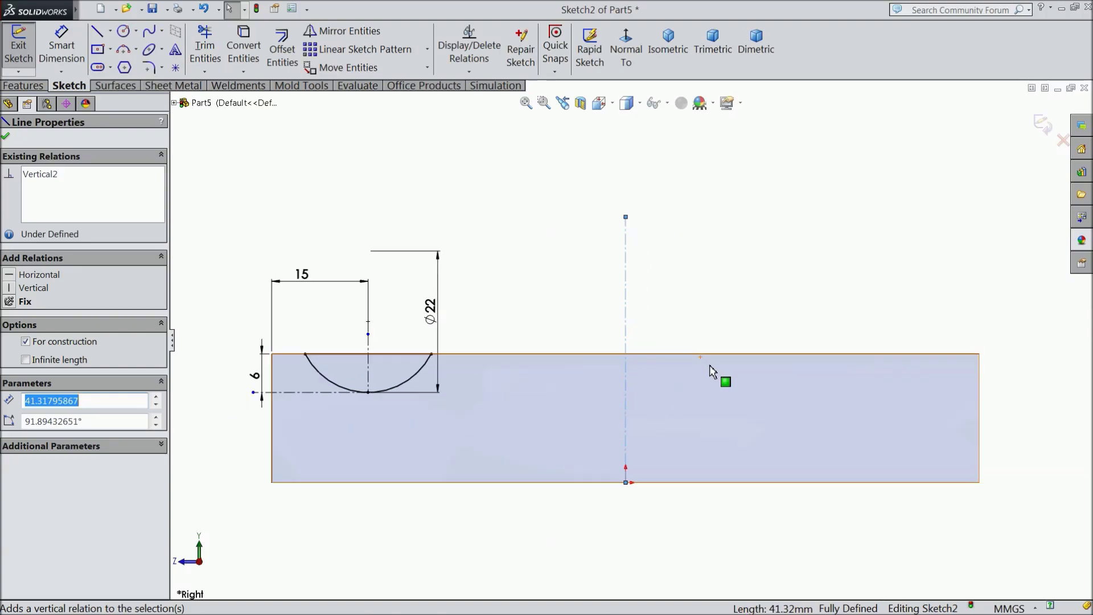
left_click(6, 135)
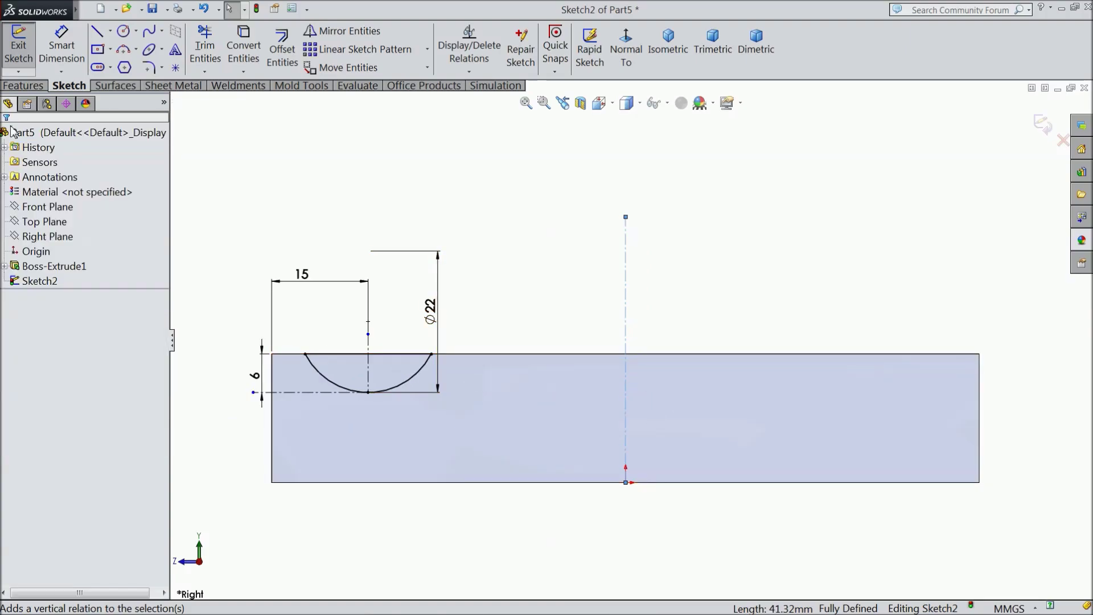
Revolved-cut the half-round profile 360° around the centreline.
left_click(23, 86)
left_click(318, 49)
scroll(485, 292, "up", 2)
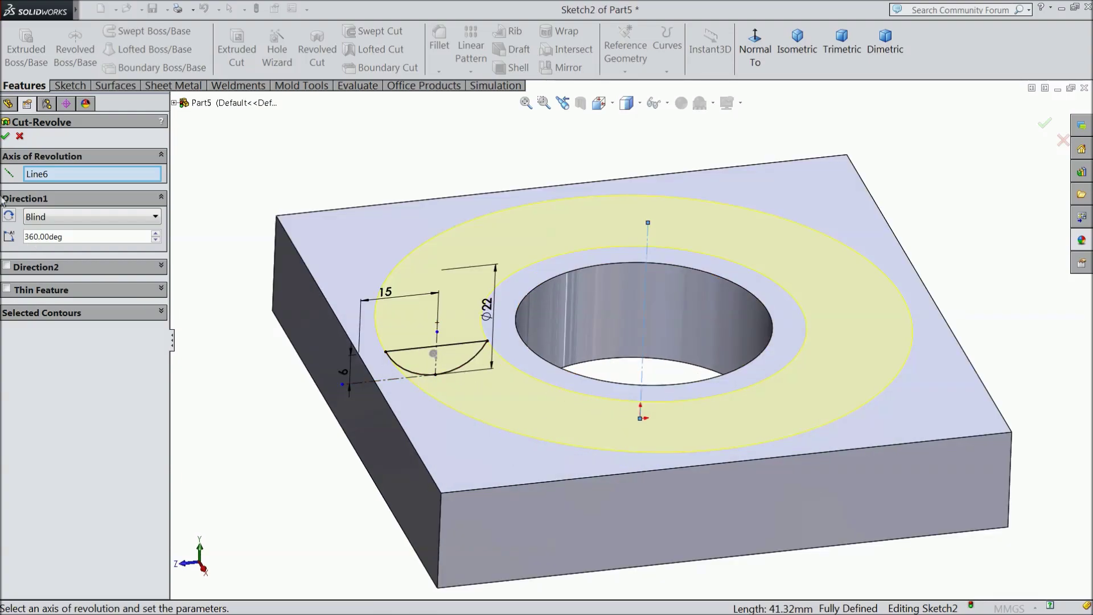
left_click(6, 137)
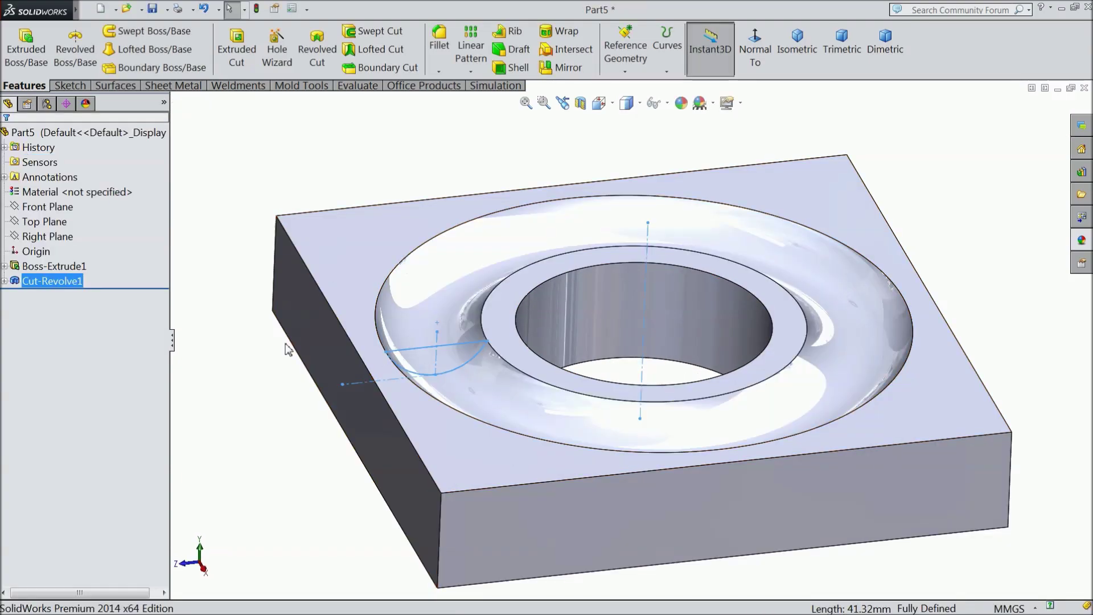
Switch to perspective view and orbit to inspect the new groove.
middle_click_drag(272, 359, 268, 370)
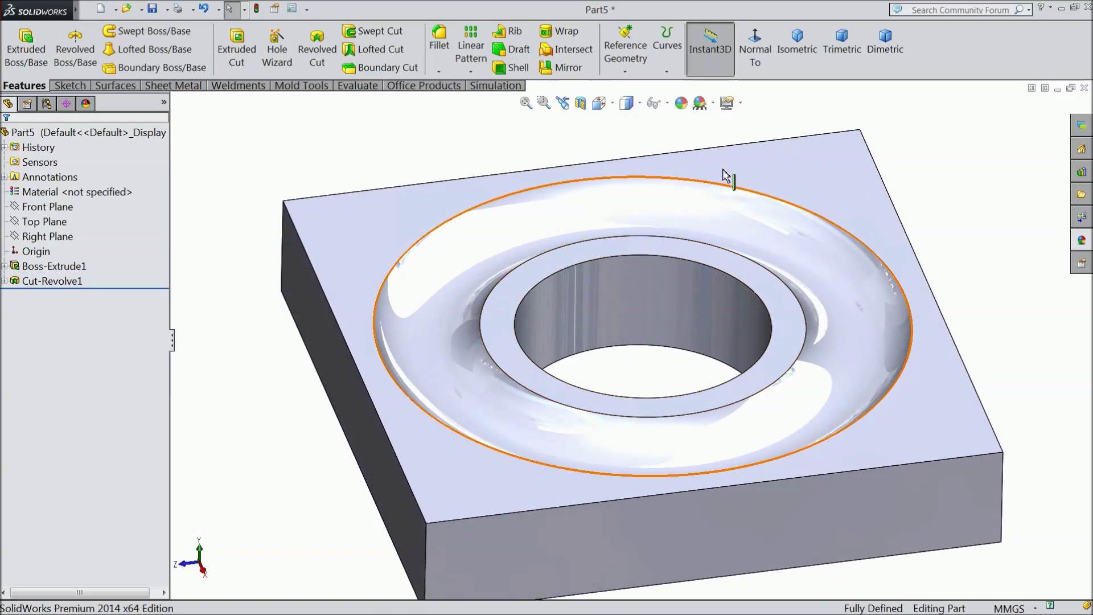
left_click(741, 103)
left_click(740, 174)
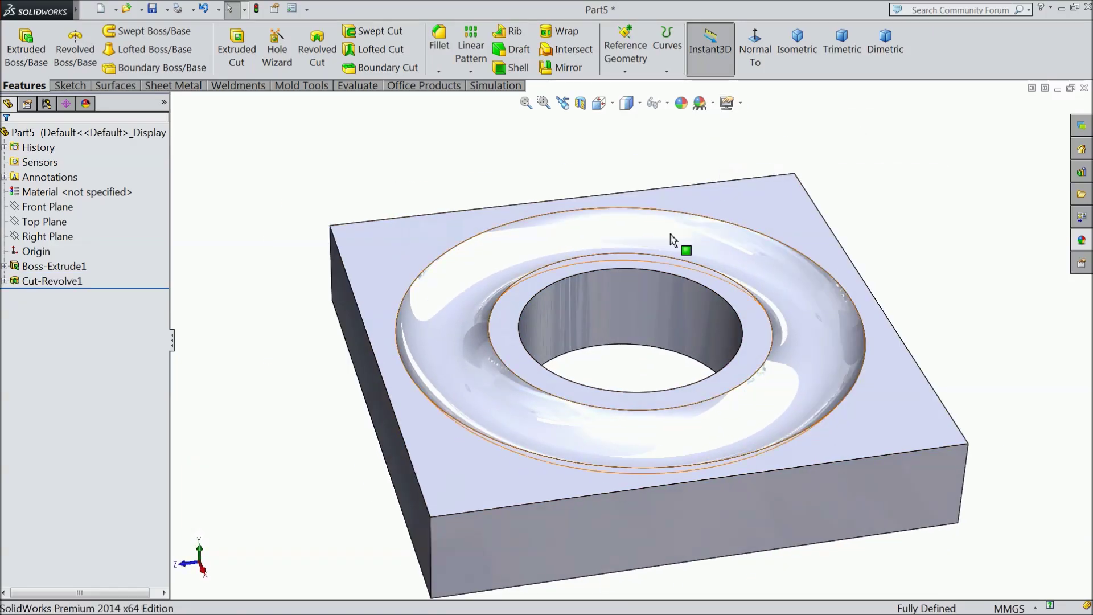
mouse_move(678, 245)
middle_mouse_down()
mouse_move(591, 218)
mouse_move(578, 300)
middle_mouse_up()
scroll(579, 301, "up", 2)
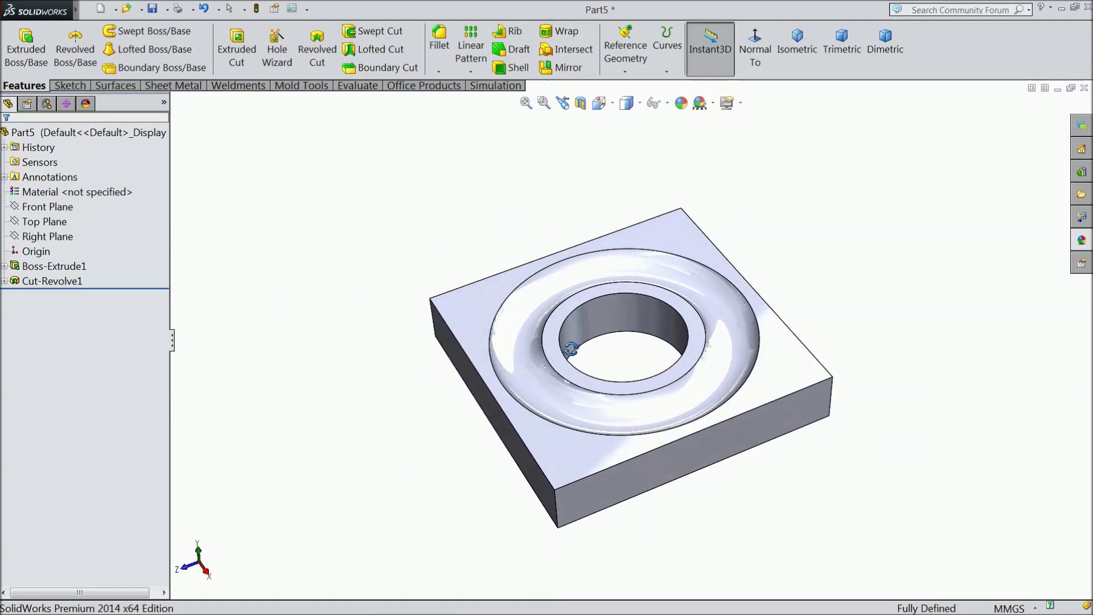
scroll(643, 420, "down", 2)
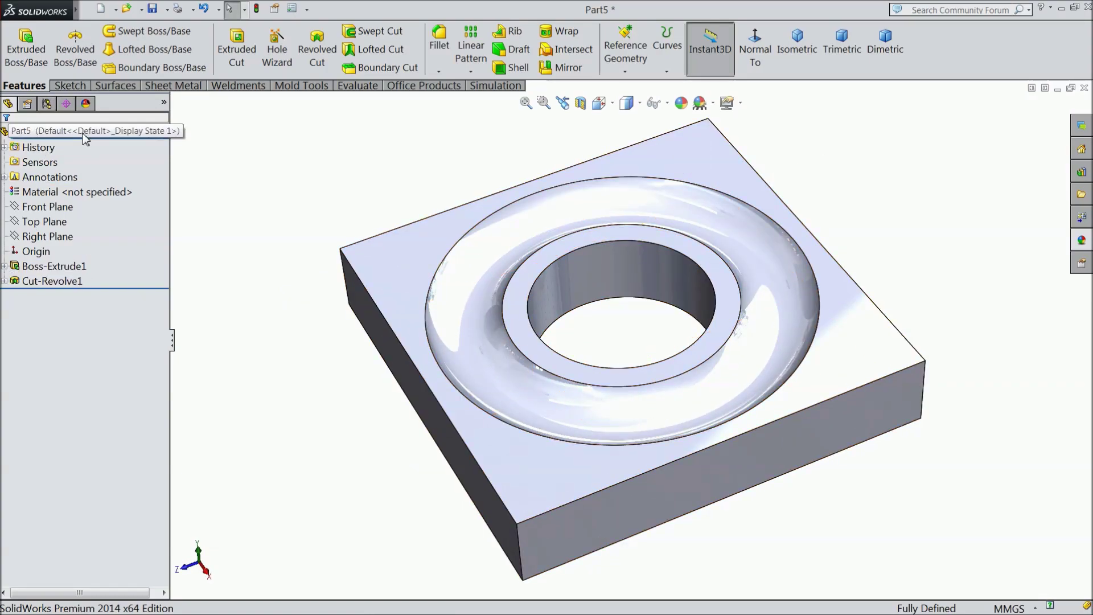
Give the whole Part5 an orange appearance.
left_click(118, 133)
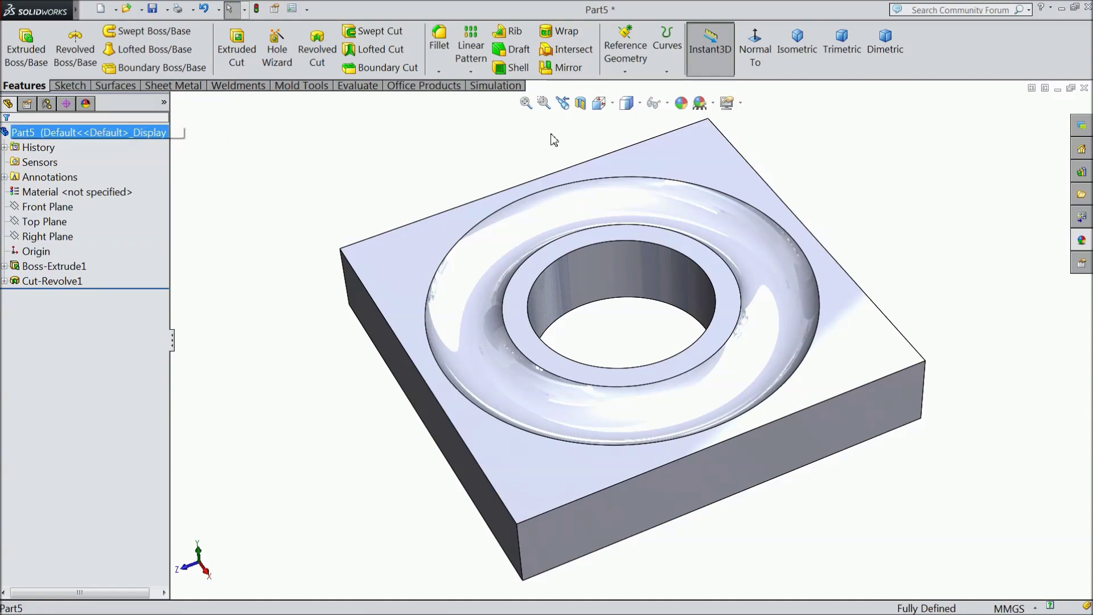
left_click(680, 103)
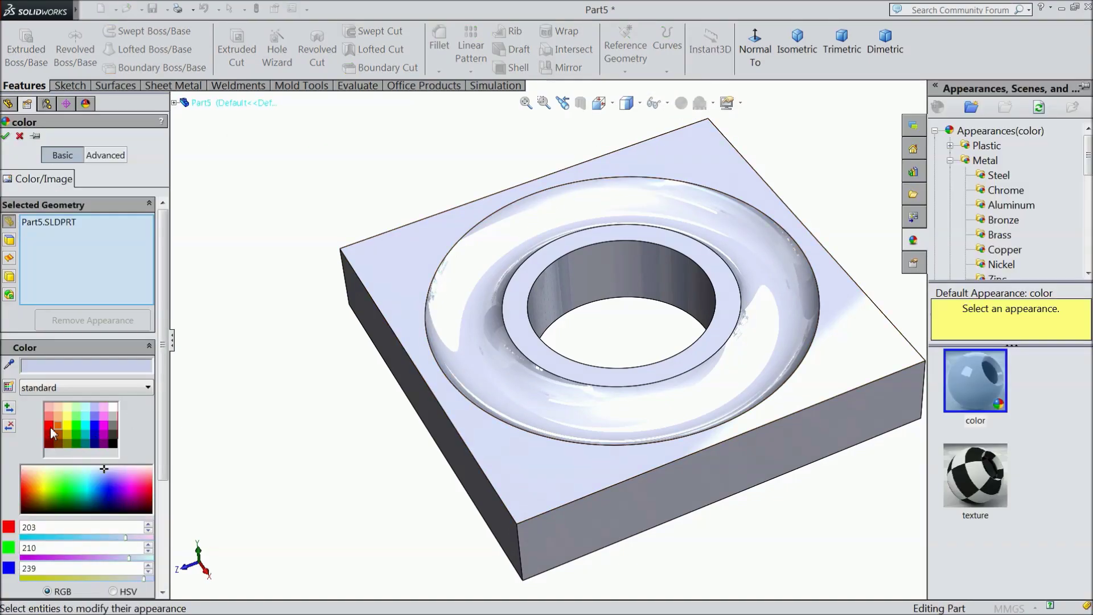
left_click(51, 428)
middle_click_drag(228, 392, 238, 363)
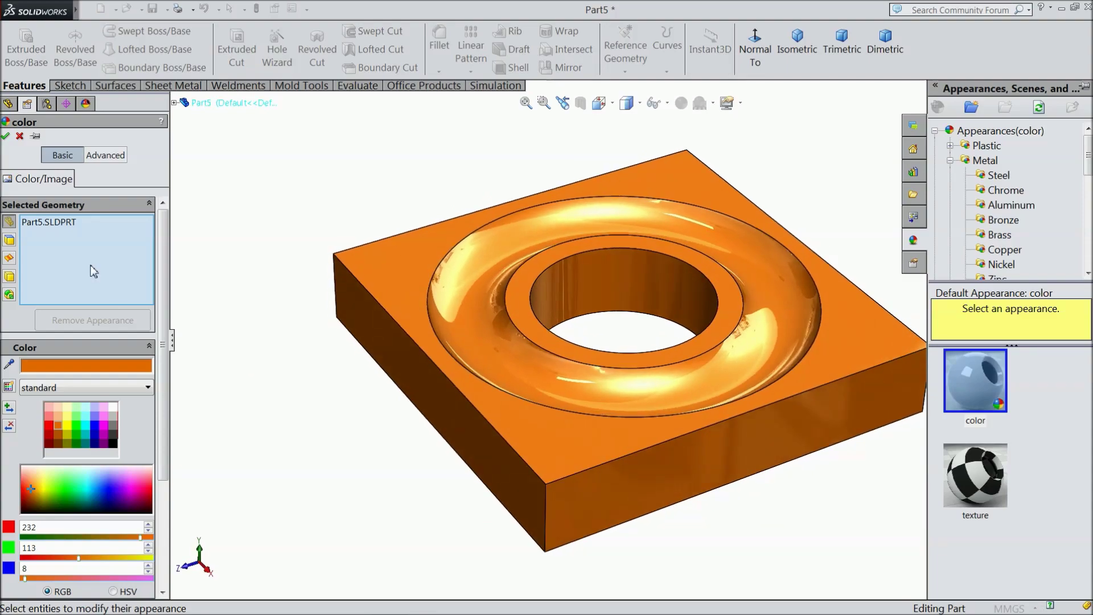
left_click(5, 135)
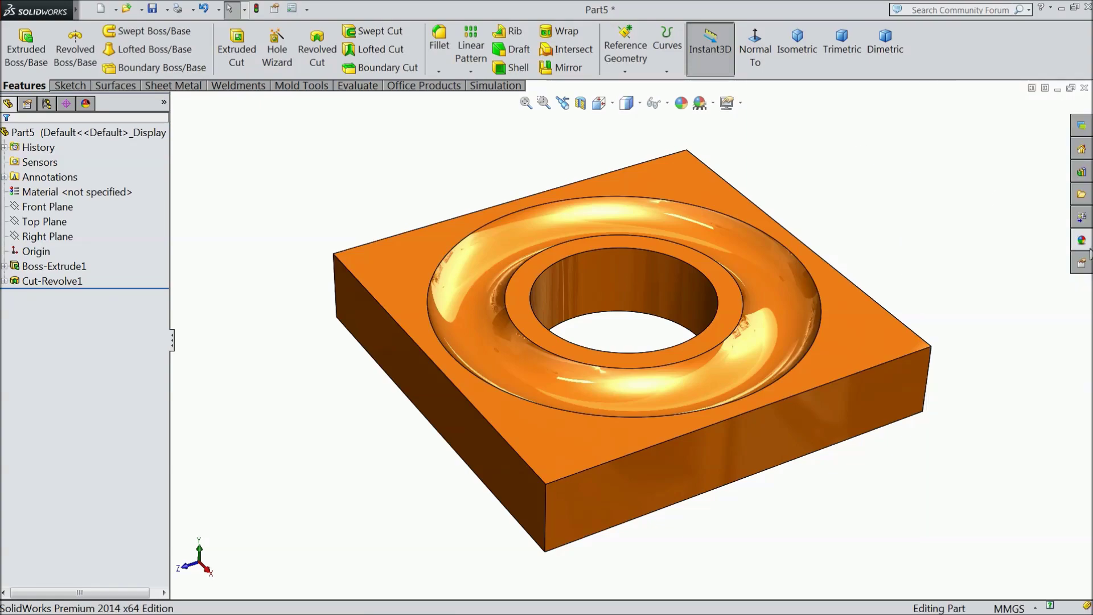
Preview chromium plate, satin finish and brushed chromium appearances on the model.
left_click(1082, 244)
left_click(1000, 176)
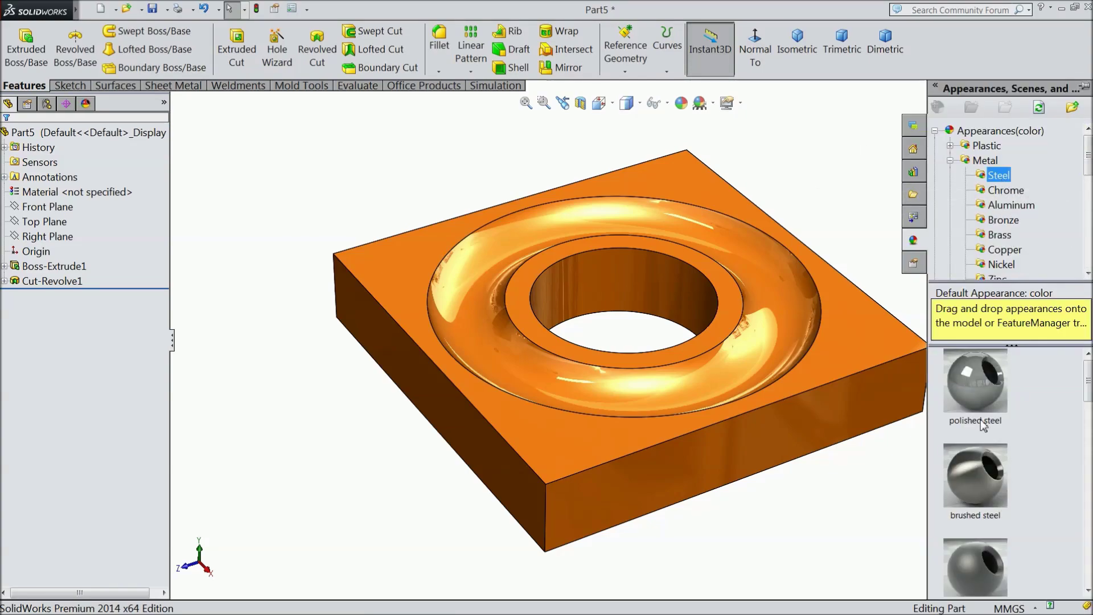
left_click(1004, 190)
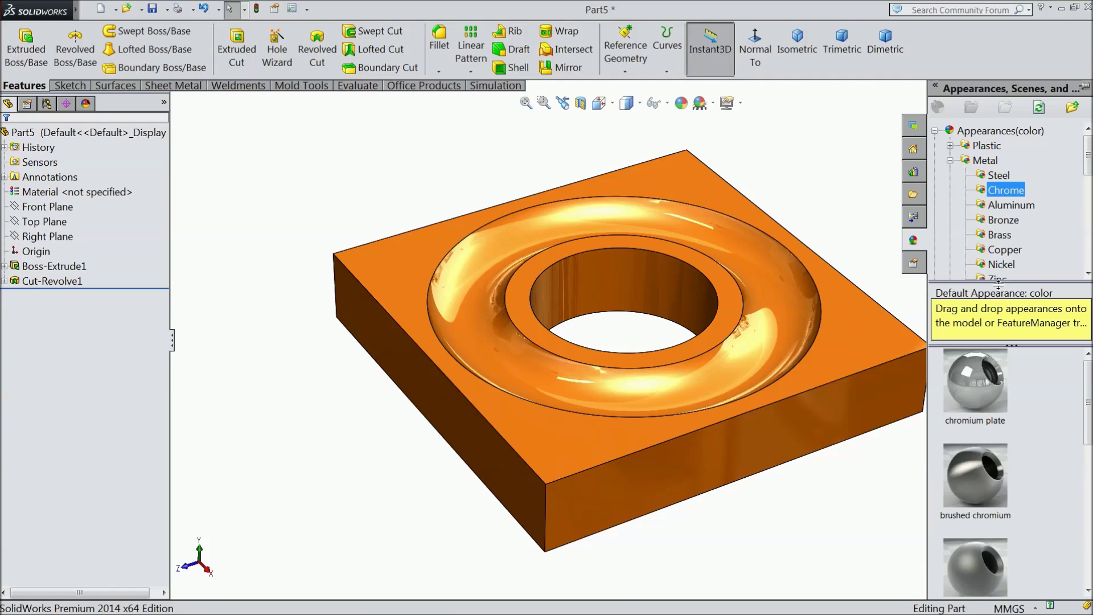
double_click(970, 380)
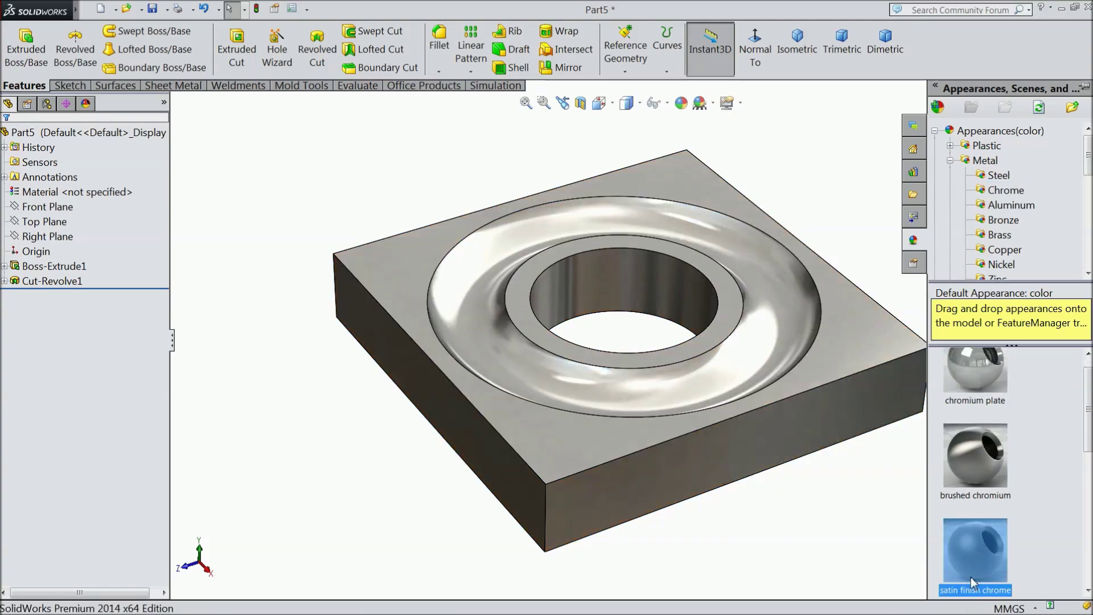
double_click(971, 576)
double_click(976, 480)
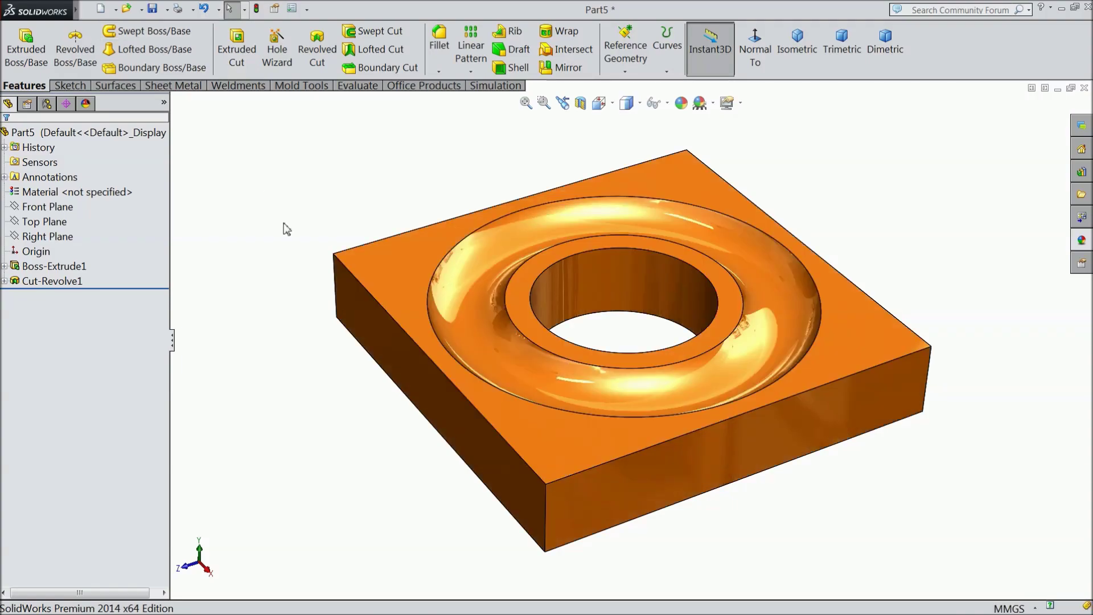
Save the part as '3.Case 2' in the Crane hook folder.
left_click(157, 10)
type("3.Case 2")
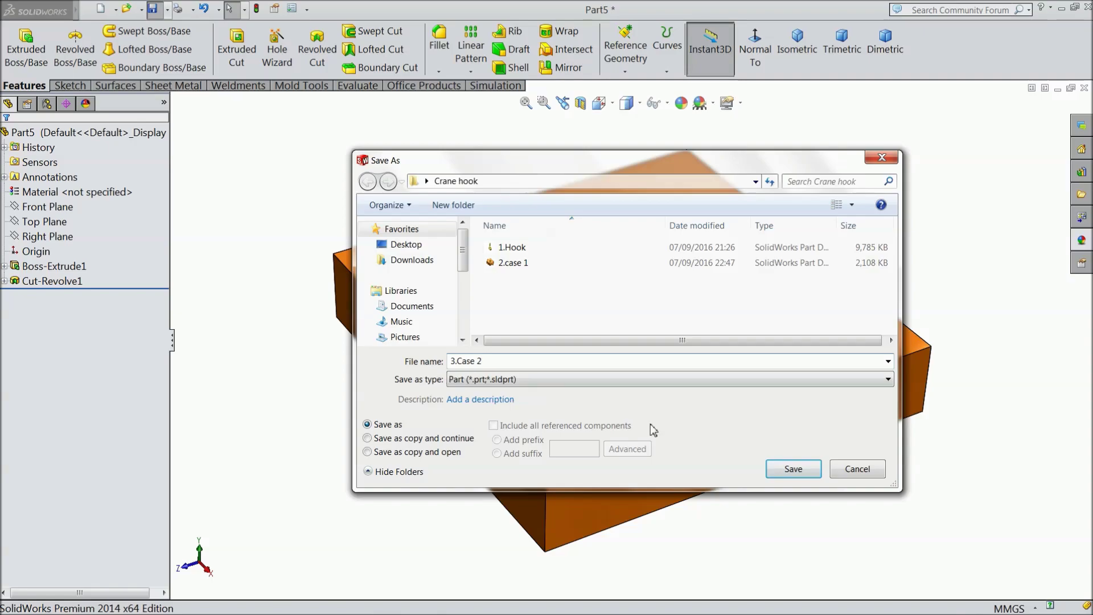
left_click(804, 475)
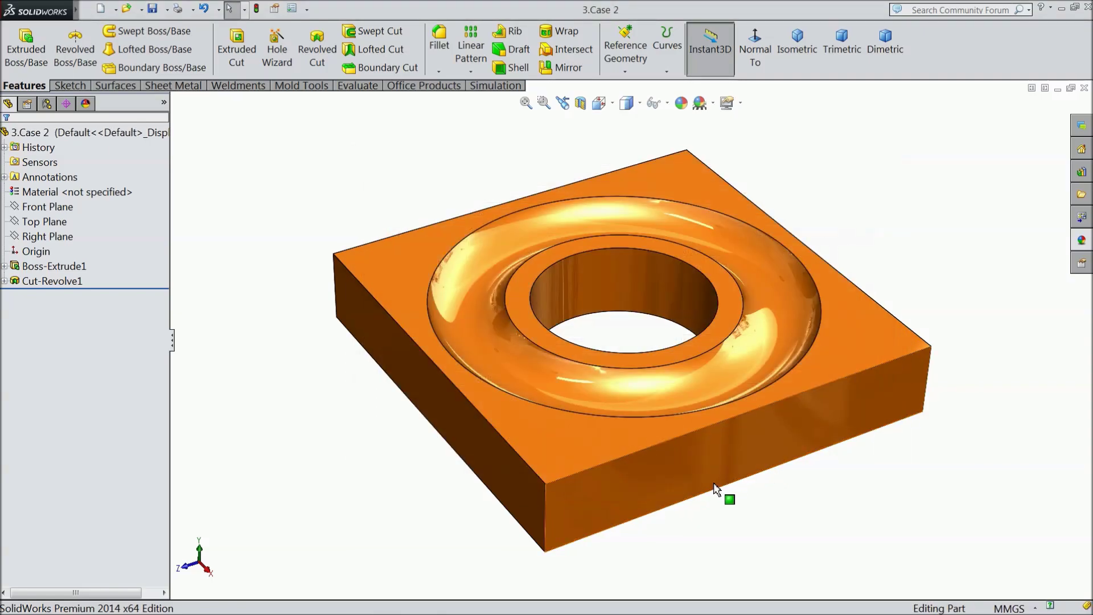
scroll(670, 414, "down", 2)
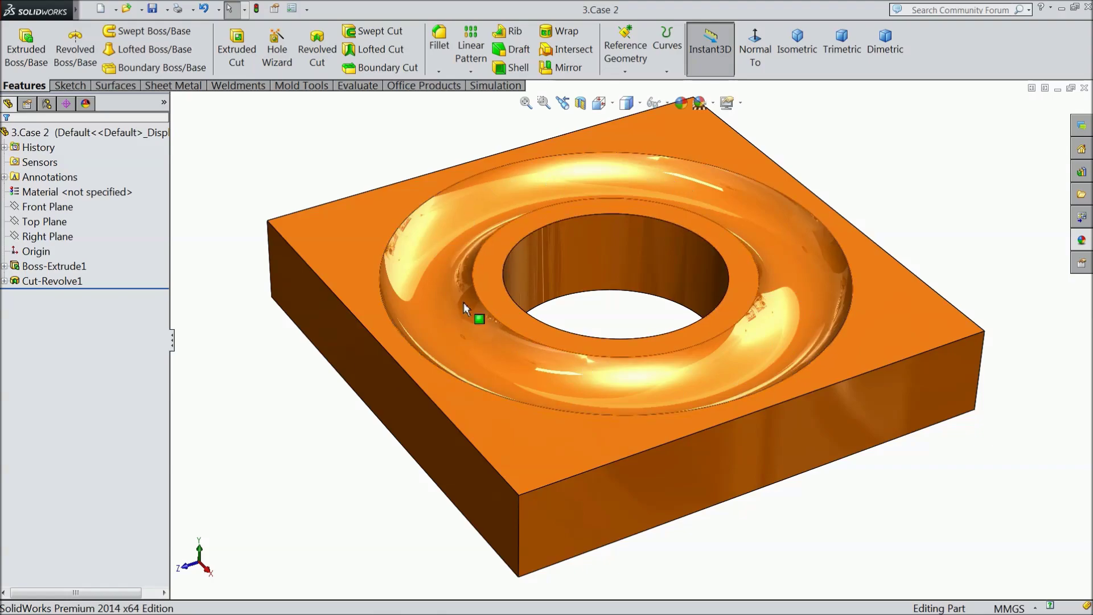
middle_click_drag(464, 302, 460, 332)
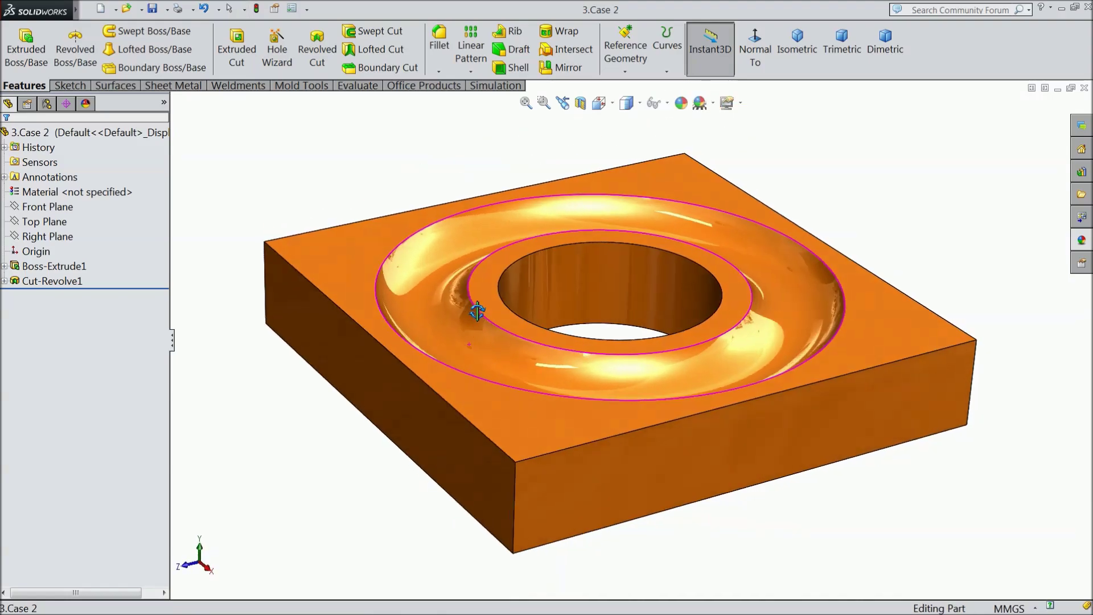
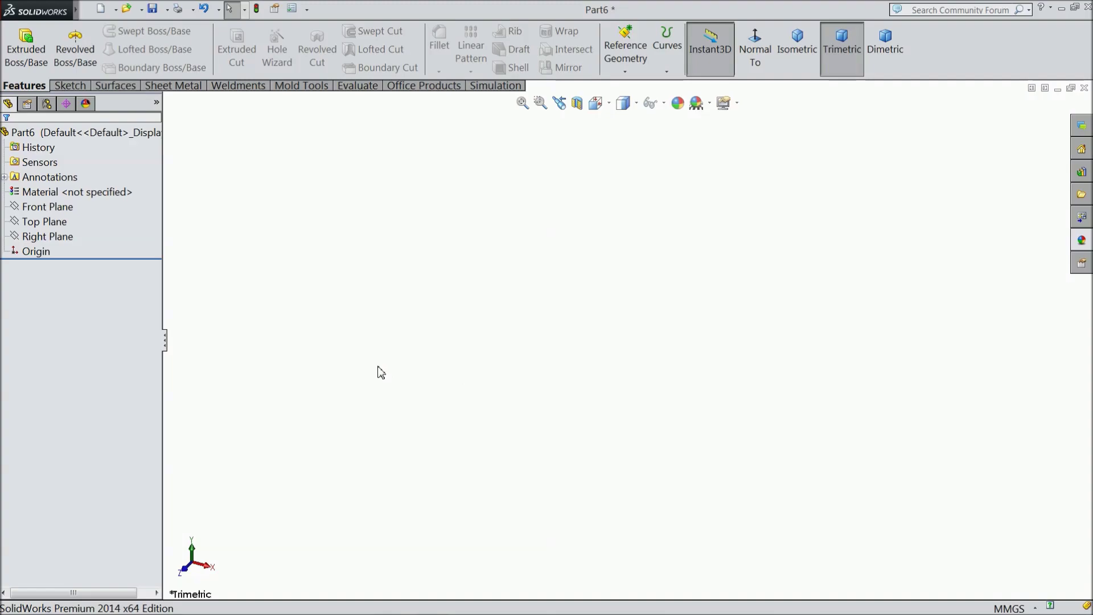
Start a sketch on the Front Plane and draw a circle centred on the origin.
left_click(54, 223)
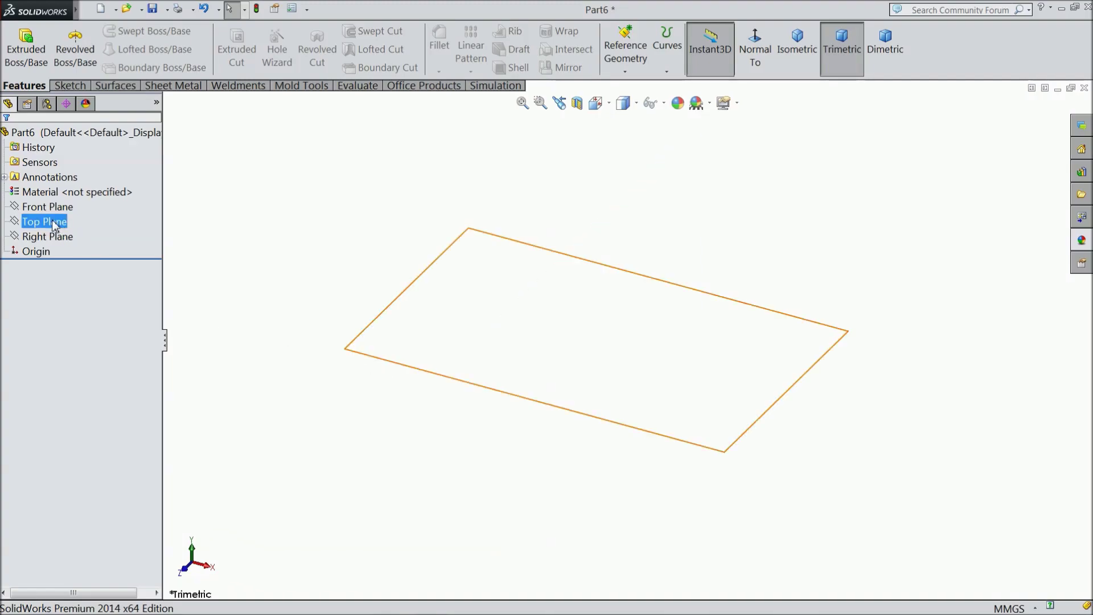
left_click(50, 207)
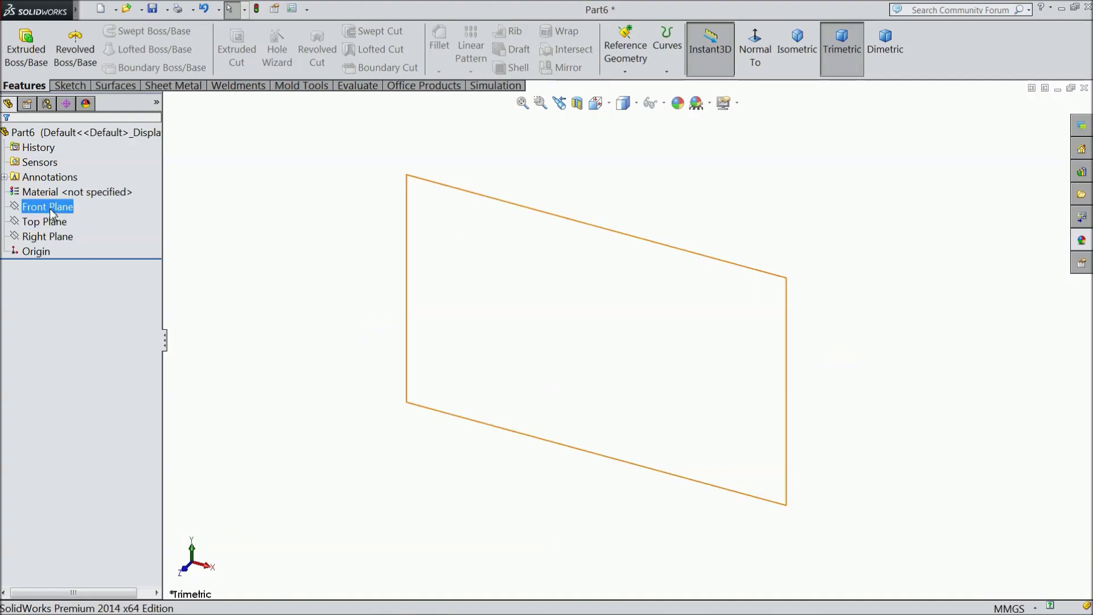
left_click(61, 190)
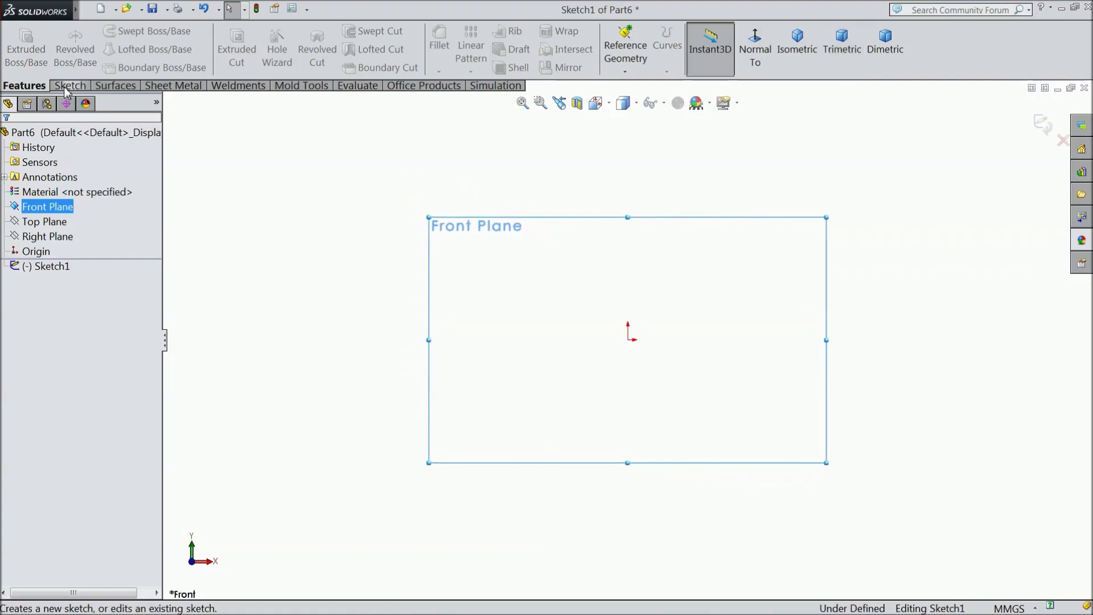
left_click(69, 85)
left_click(124, 34)
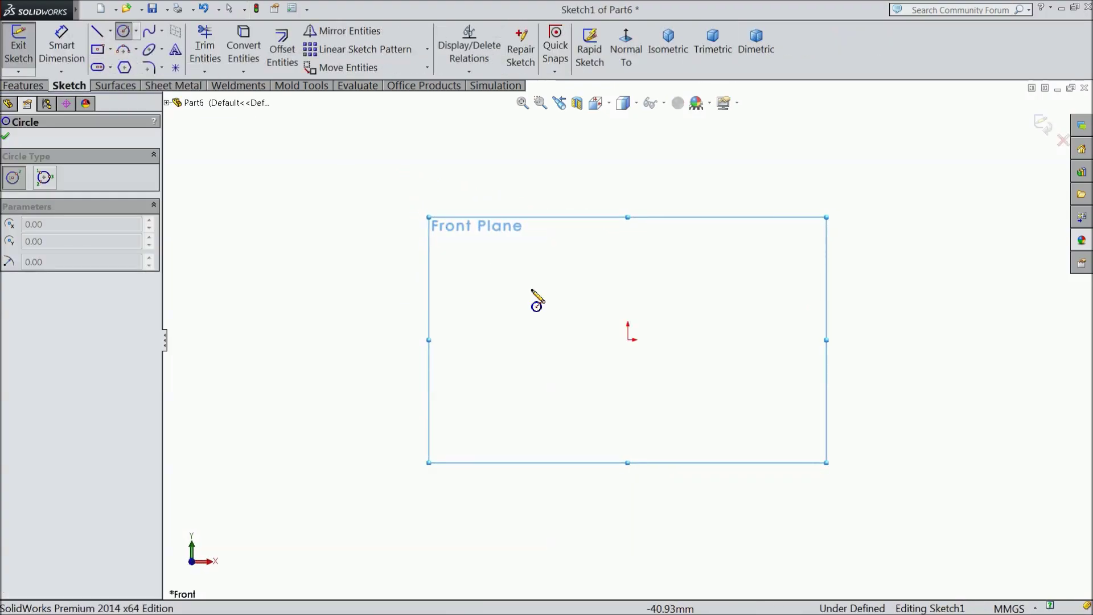
left_click(628, 340)
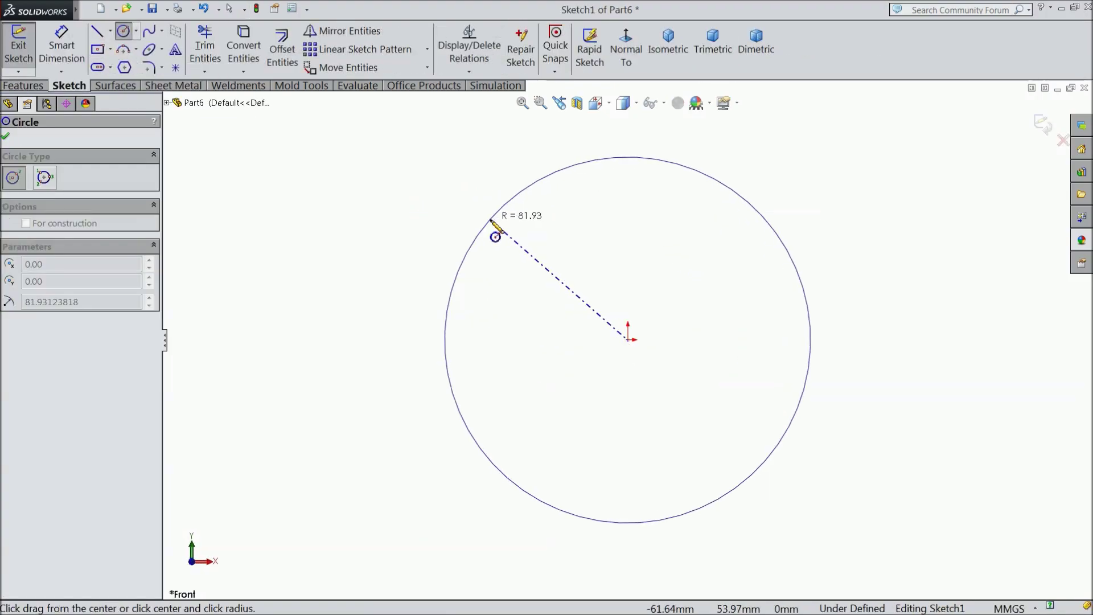
left_click(487, 228)
Dimension the circle's diameter to 15.875 mm.
left_click(62, 45)
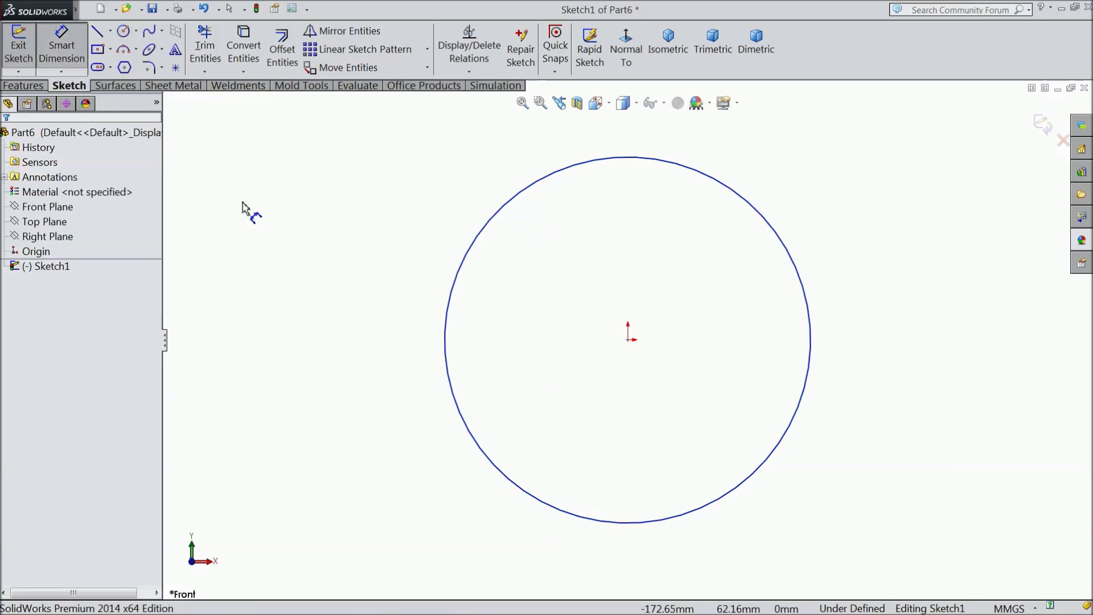
left_click(446, 345)
left_click(377, 356)
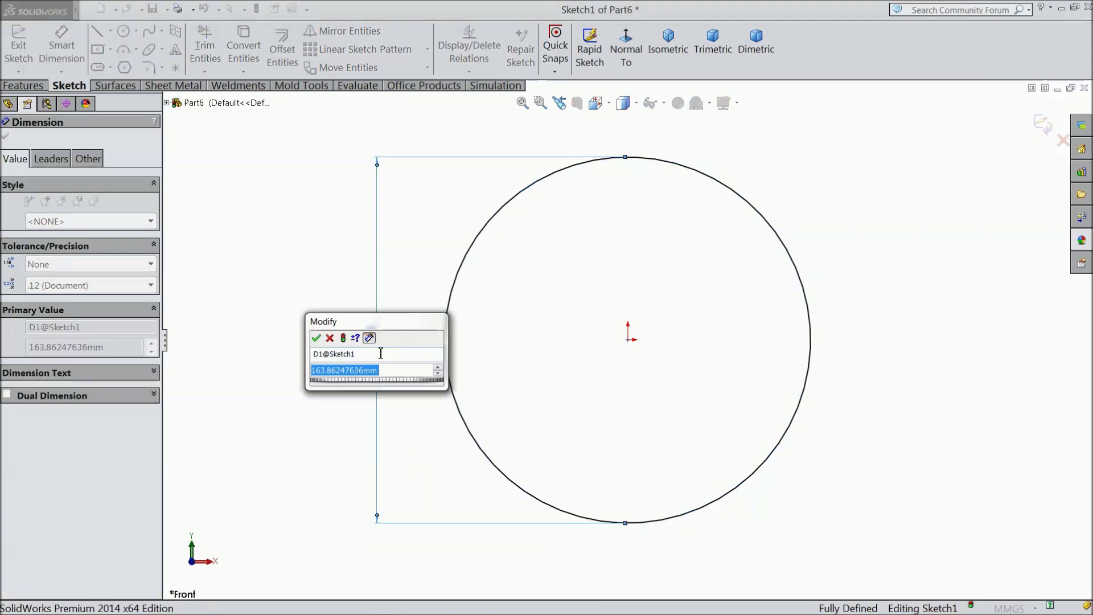
type("15.875")
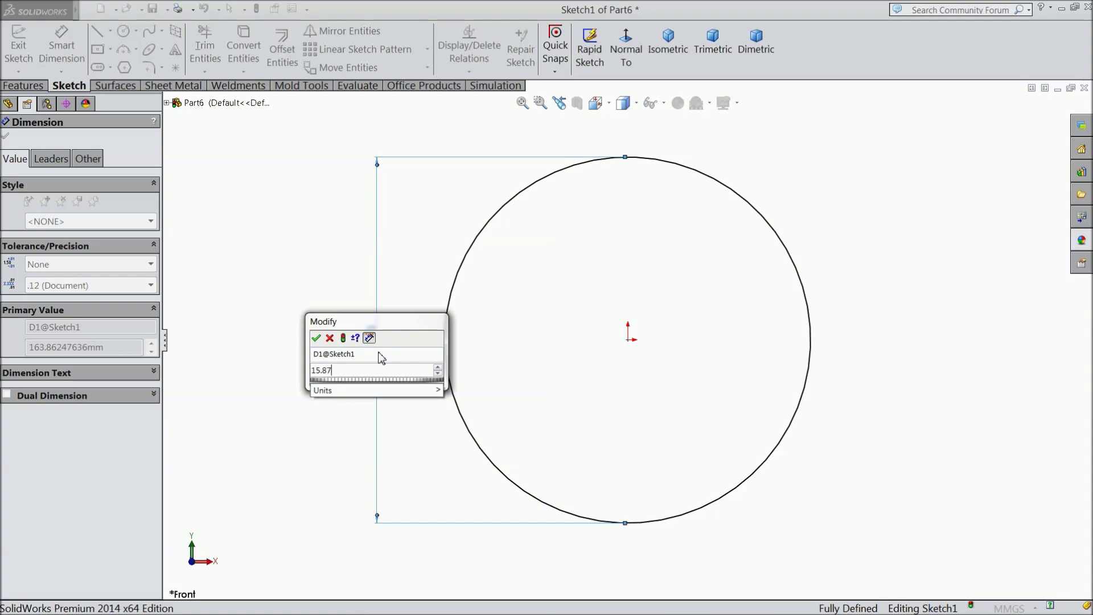
left_click(316, 338)
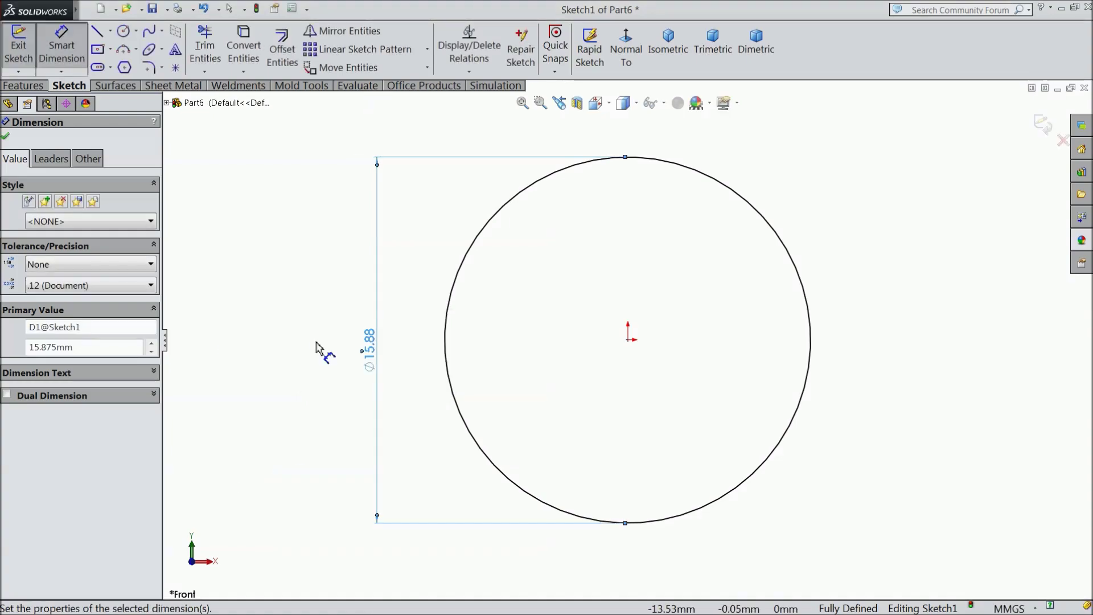
left_click(7, 138)
left_click(100, 33)
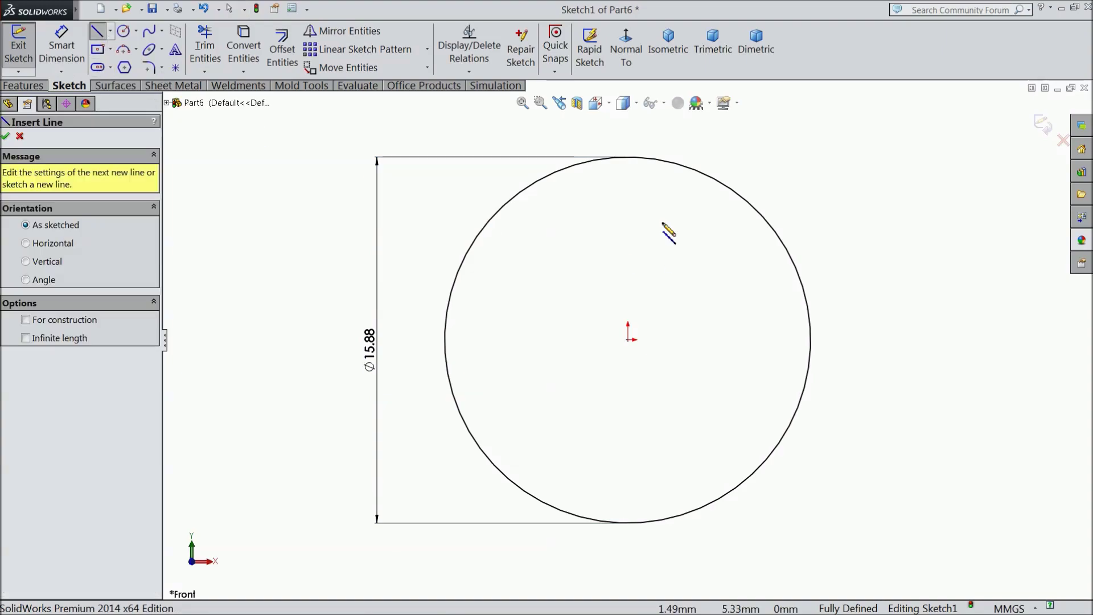
Draw a vertical line through the circle's top and bottom points and trim away its left half.
left_click(628, 158)
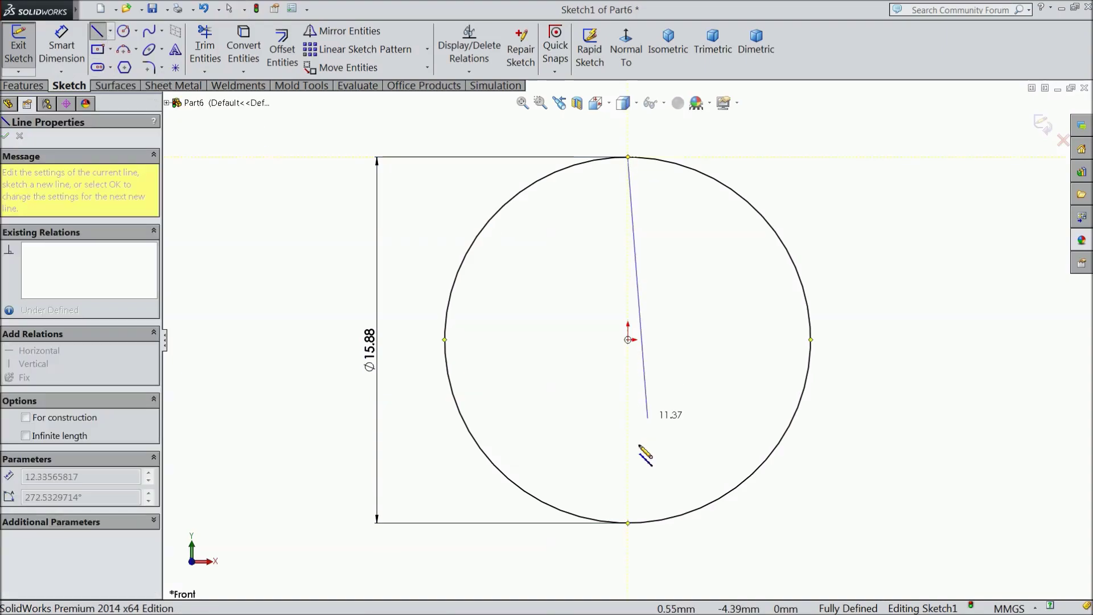
left_click(628, 522)
right_click(656, 390)
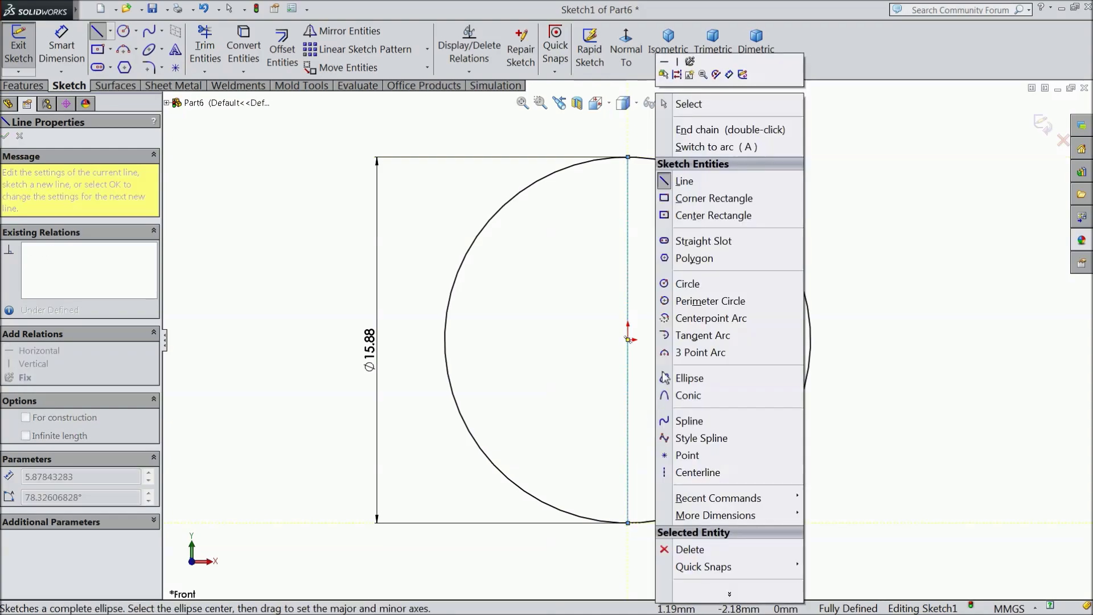
left_click(689, 104)
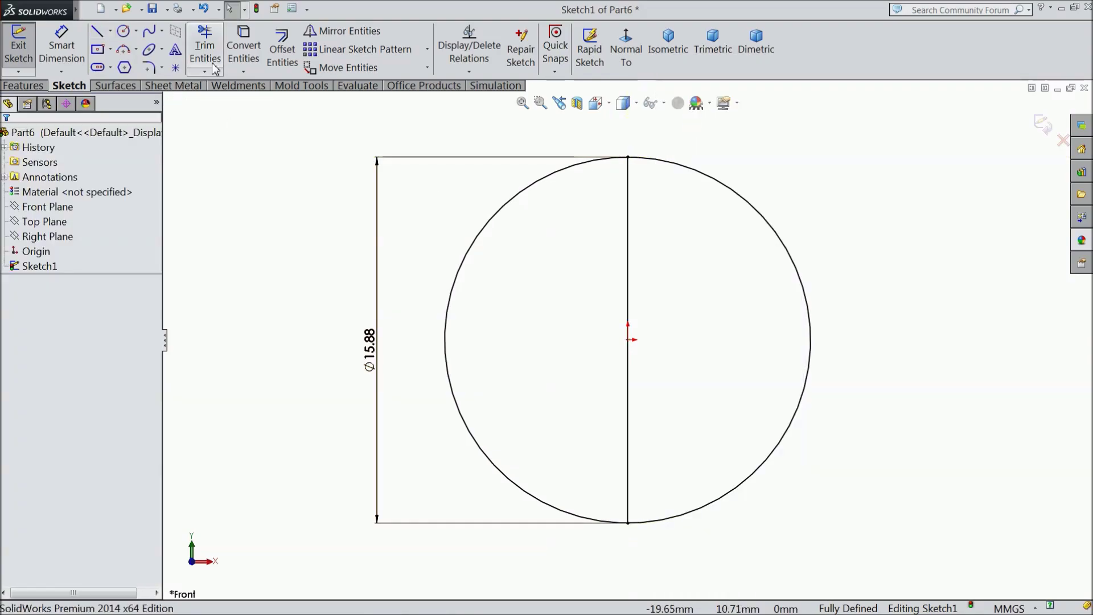
left_click(205, 46)
left_click(456, 292)
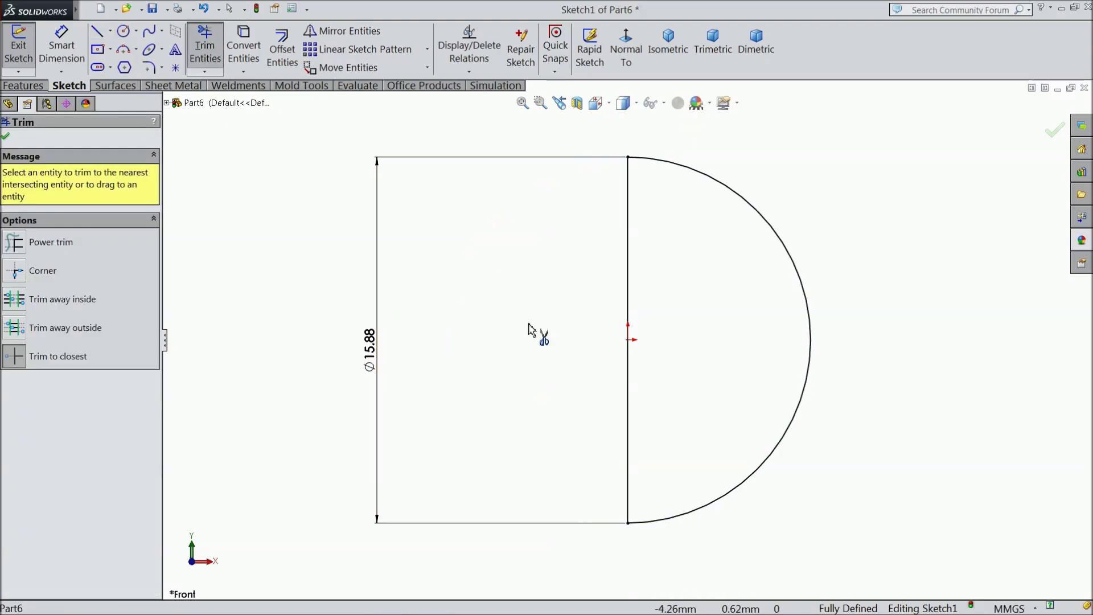
left_click(7, 139)
Revolve the half-circle about the vertical line into a solid sphere.
left_click(23, 85)
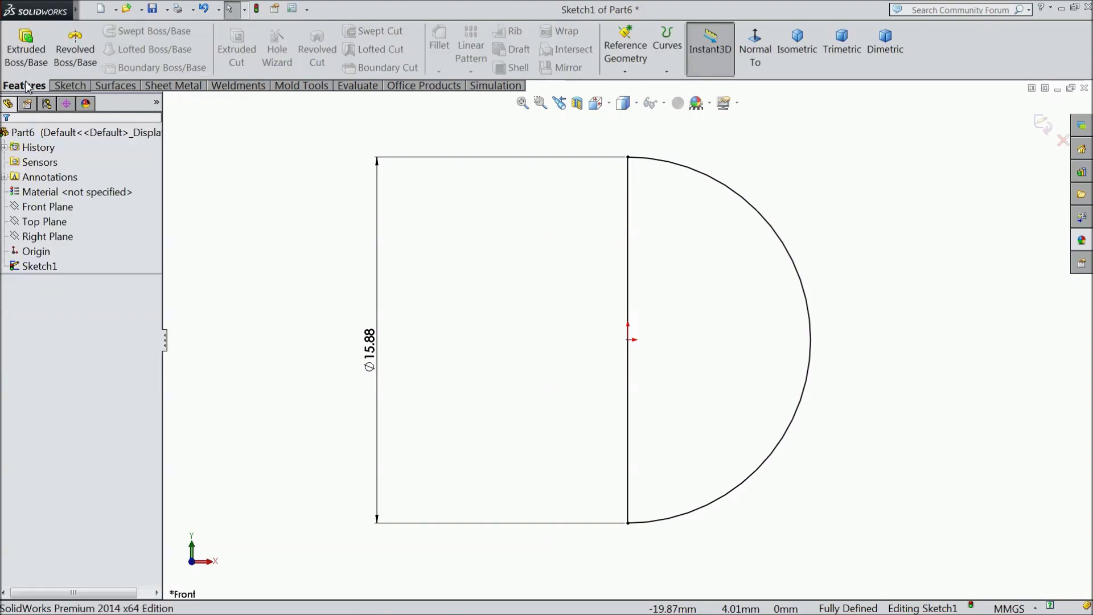
left_click(64, 52)
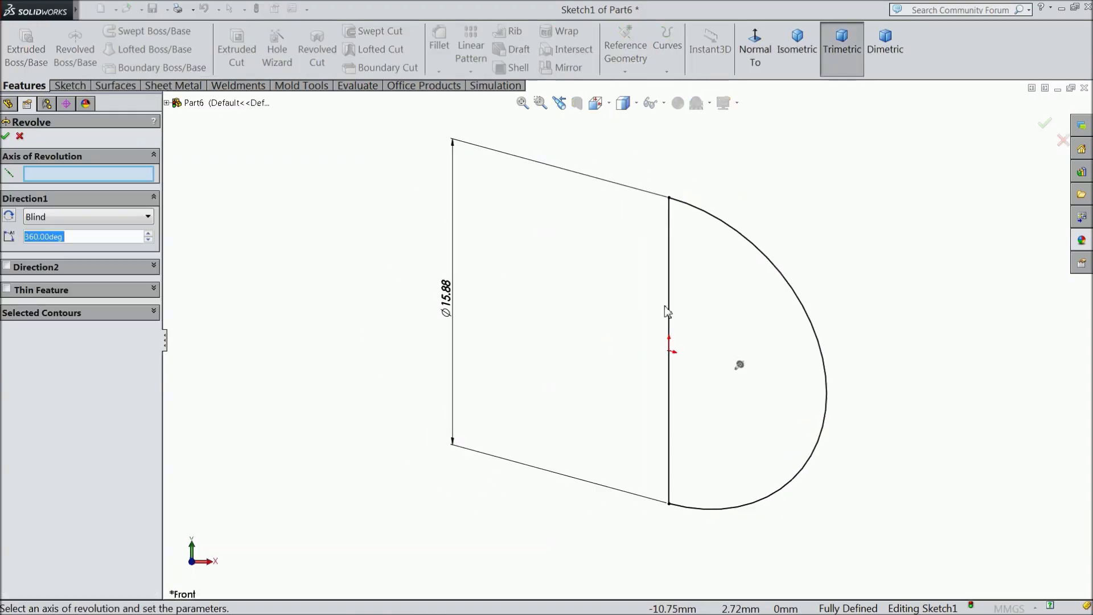
left_click(667, 301)
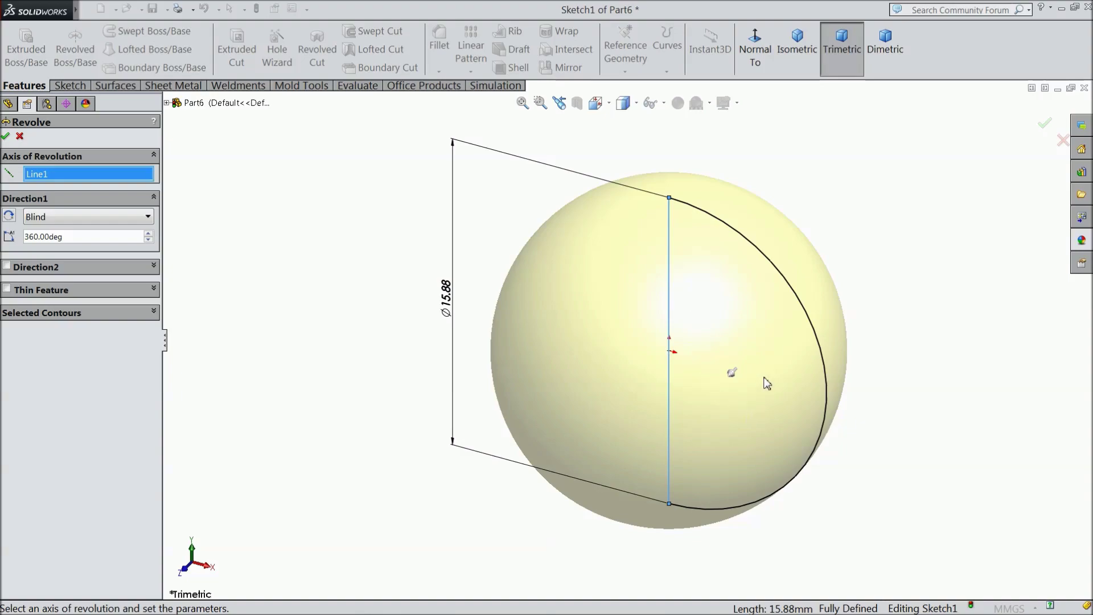
scroll(767, 384, "down", 1)
left_click(5, 137)
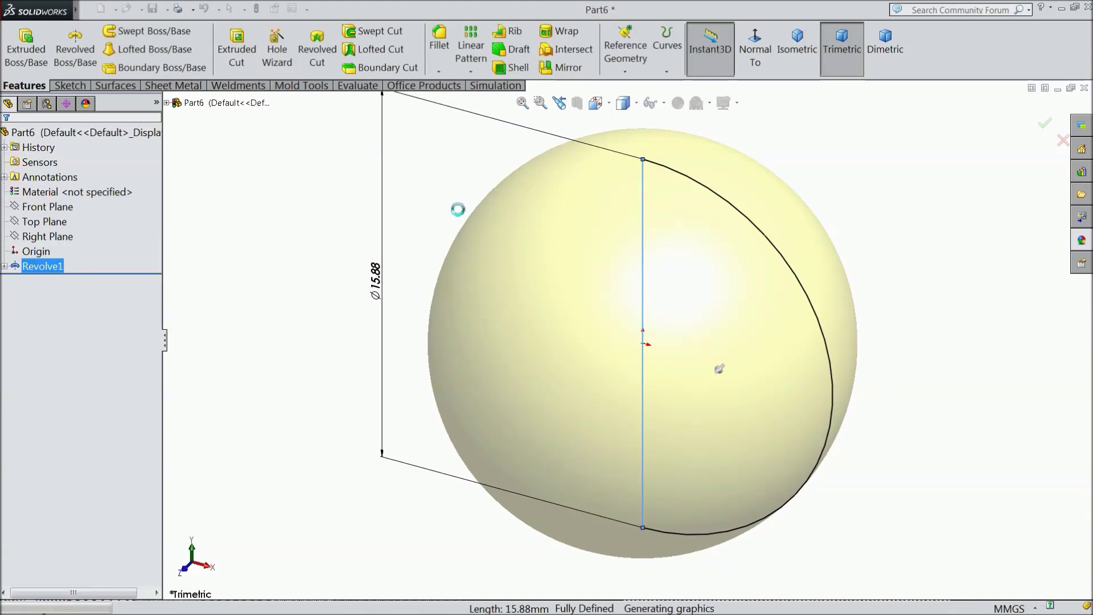
Apply the chromium plate appearance to the sphere and orbit to inspect it.
left_click(1081, 243)
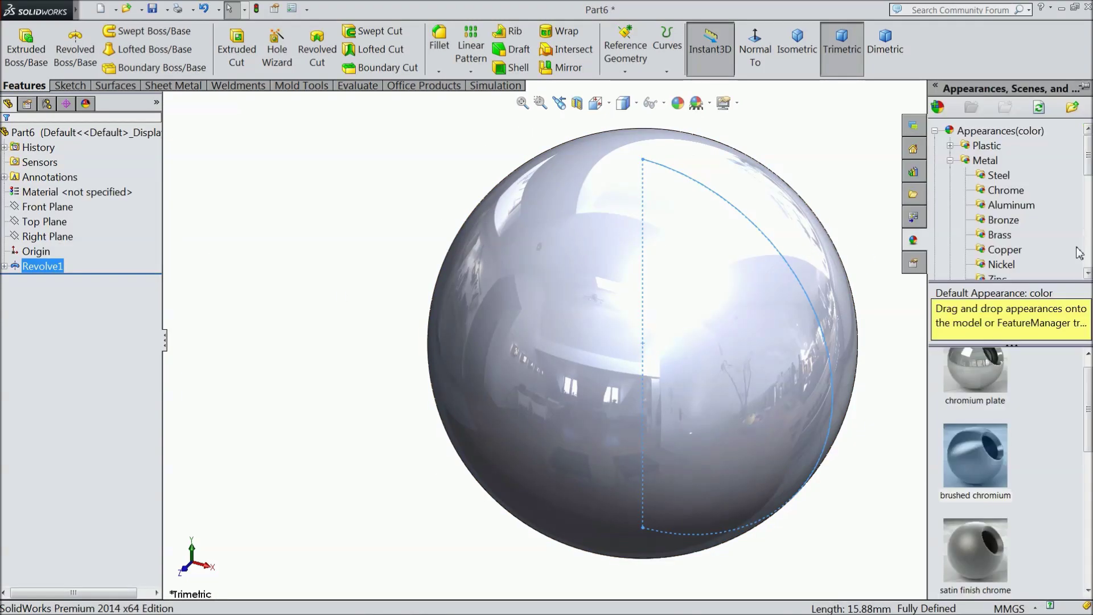
double_click(982, 388)
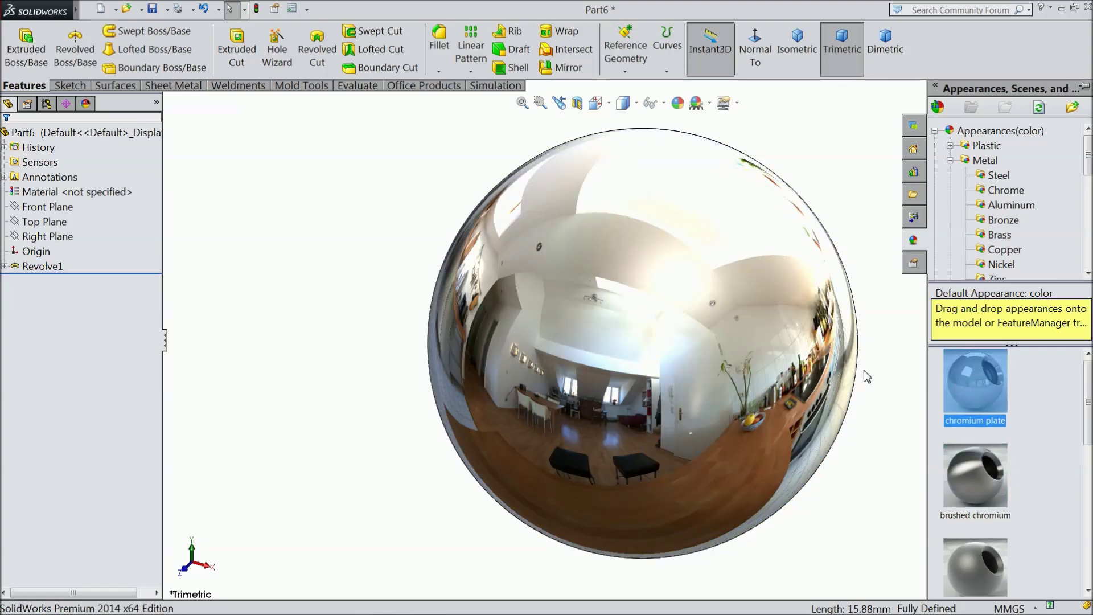
middle_click_drag(886, 320, 693, 392)
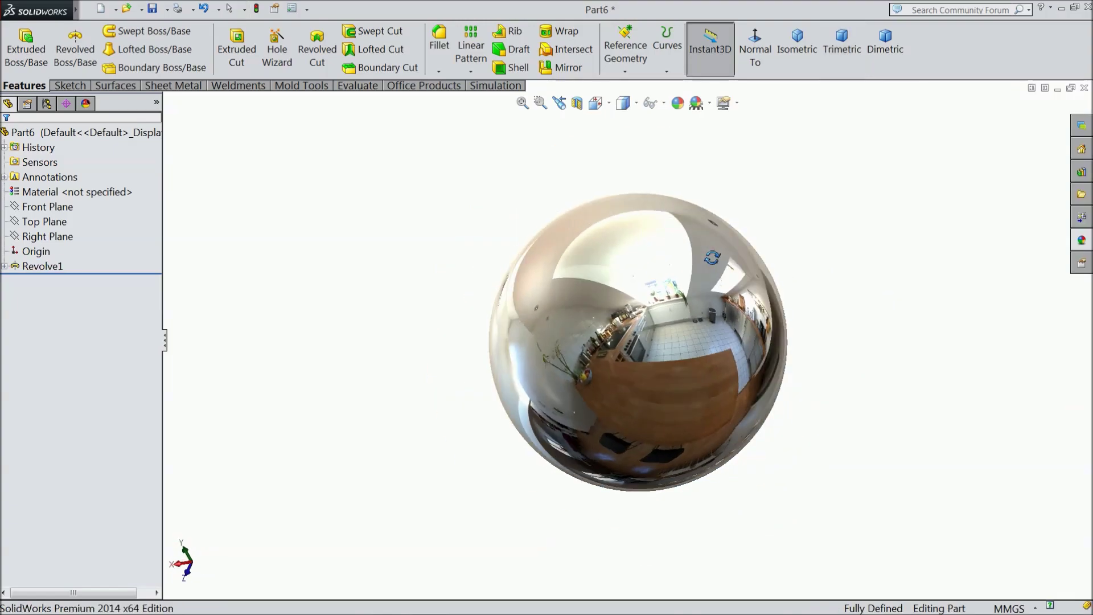
scroll(693, 392, "down", 2)
scroll(636, 344, "down", 1)
scroll(635, 344, "up", 2)
mouse_move(636, 344)
middle_mouse_down()
mouse_move(572, 382)
mouse_move(840, 332)
mouse_move(989, 341)
middle_mouse_up()
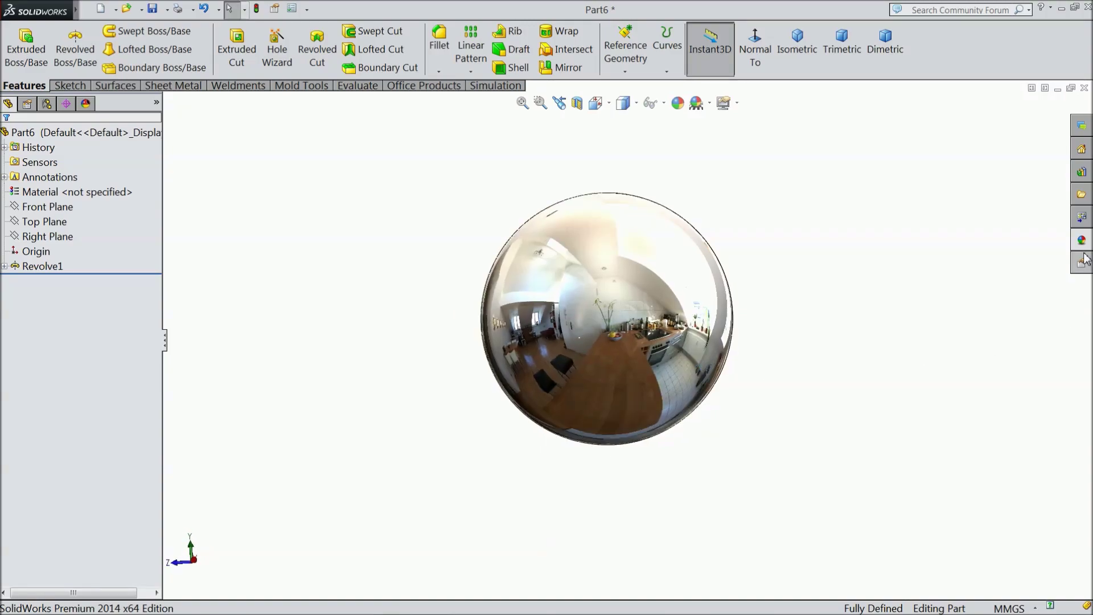
Try the brushed chromium and satin finish chrome appearances on the sphere.
left_click(1084, 254)
left_click(984, 482)
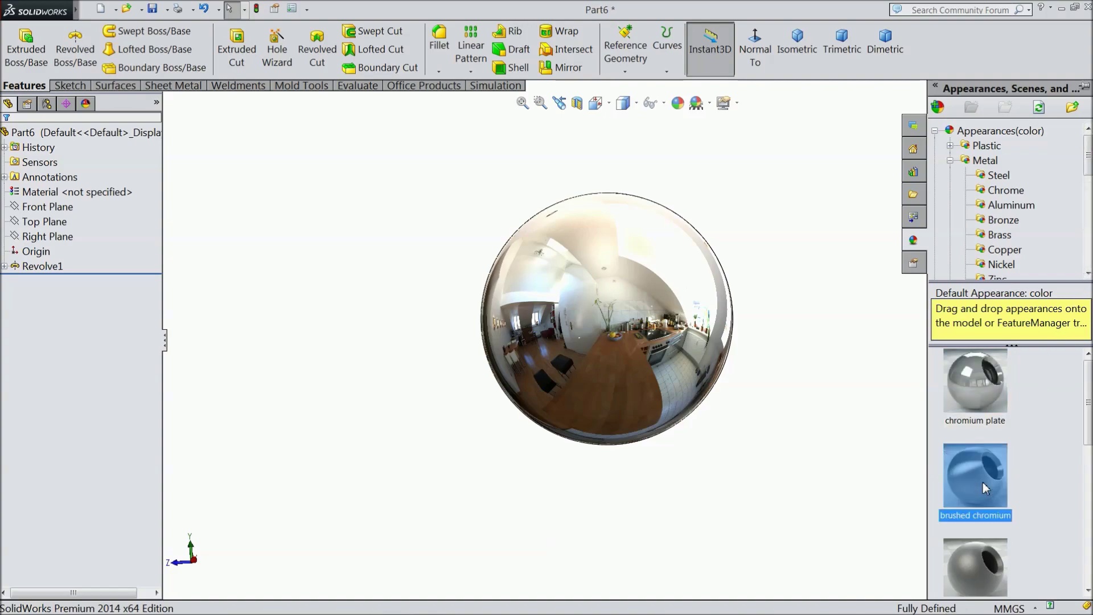
left_click_drag(74, 273, 73, 271)
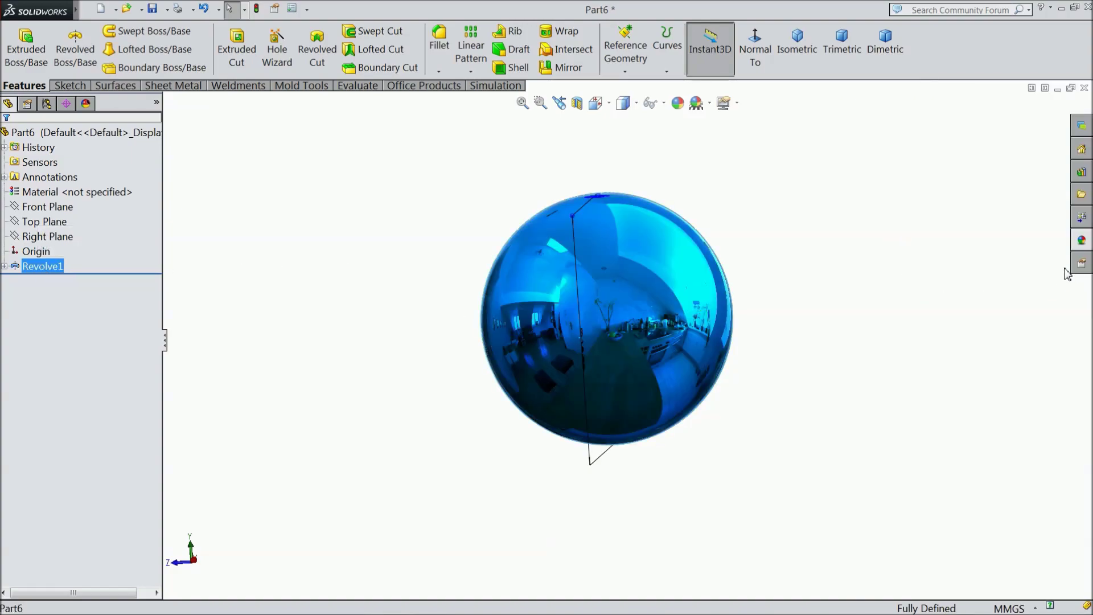
left_click(1083, 247)
scroll(991, 441, "down", 2)
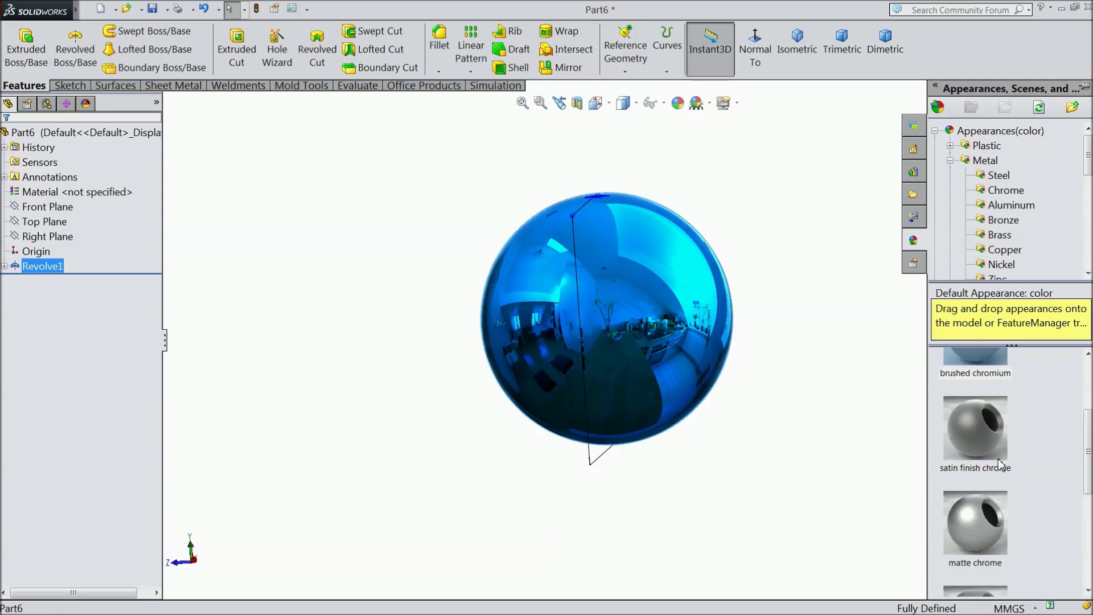
left_click(992, 443)
middle_click_drag(829, 395, 744, 488)
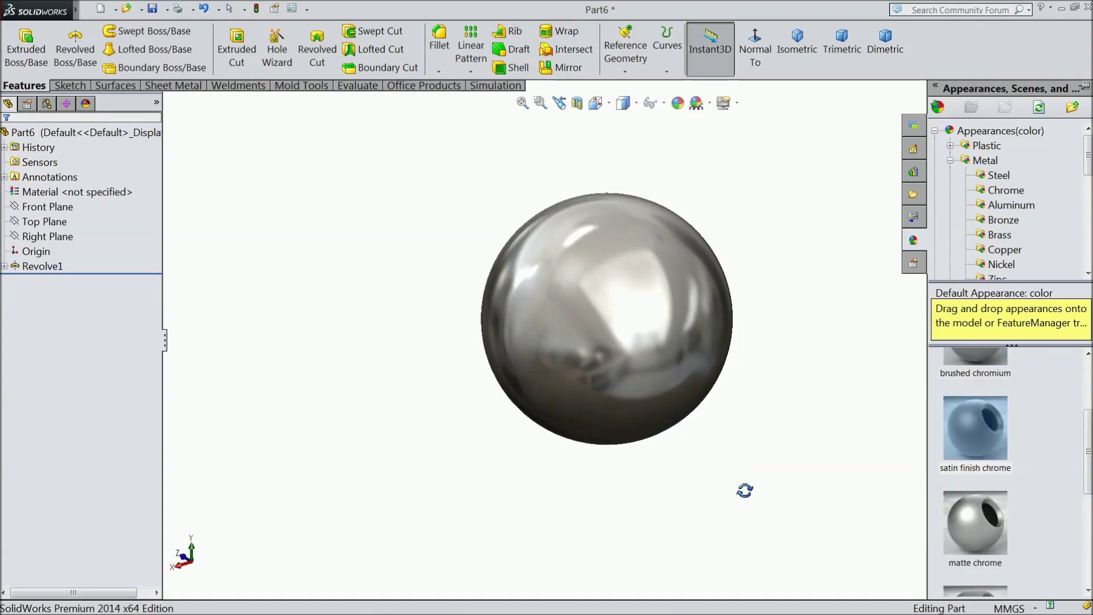
left_click(43, 271)
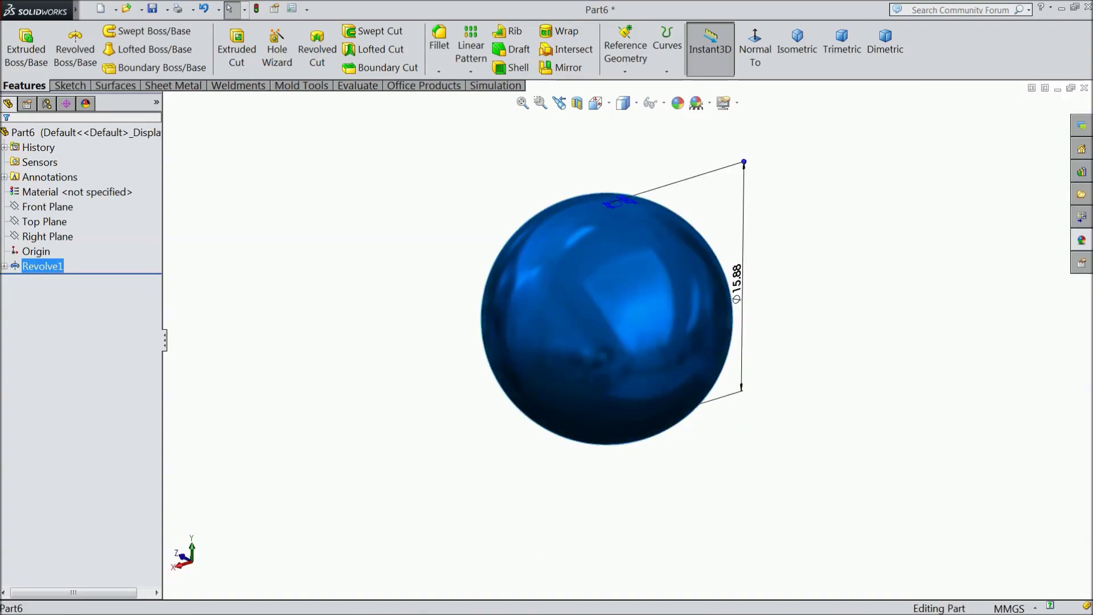
Settle on the brushed chromium appearance for the sphere.
left_click(1086, 245)
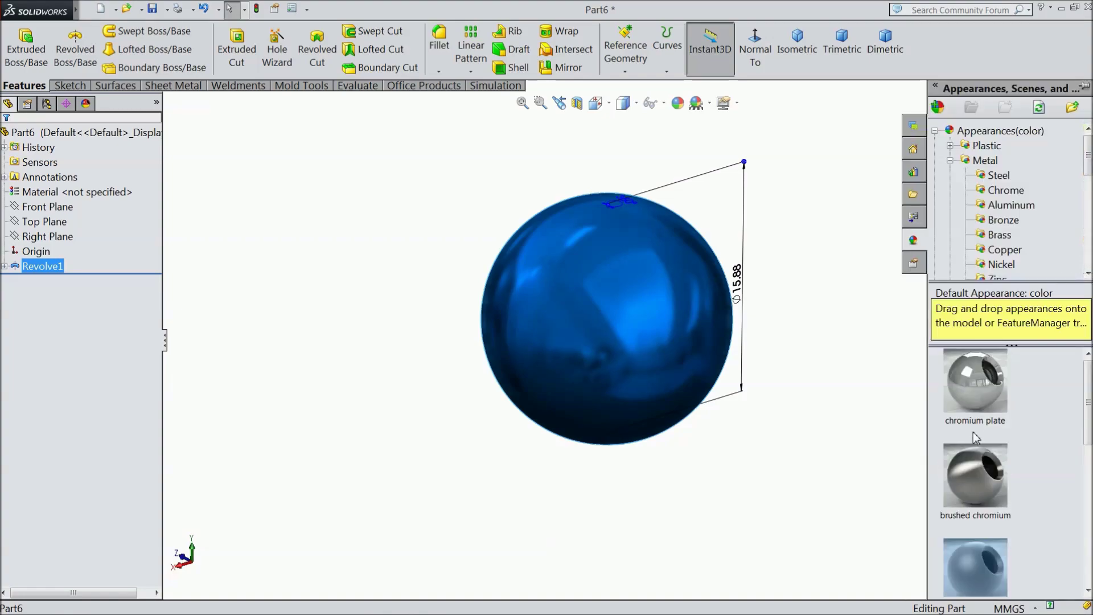
left_click(985, 497)
mouse_move(793, 435)
middle_mouse_down()
mouse_move(759, 292)
mouse_move(703, 409)
middle_mouse_up()
scroll(677, 325, "down", 3)
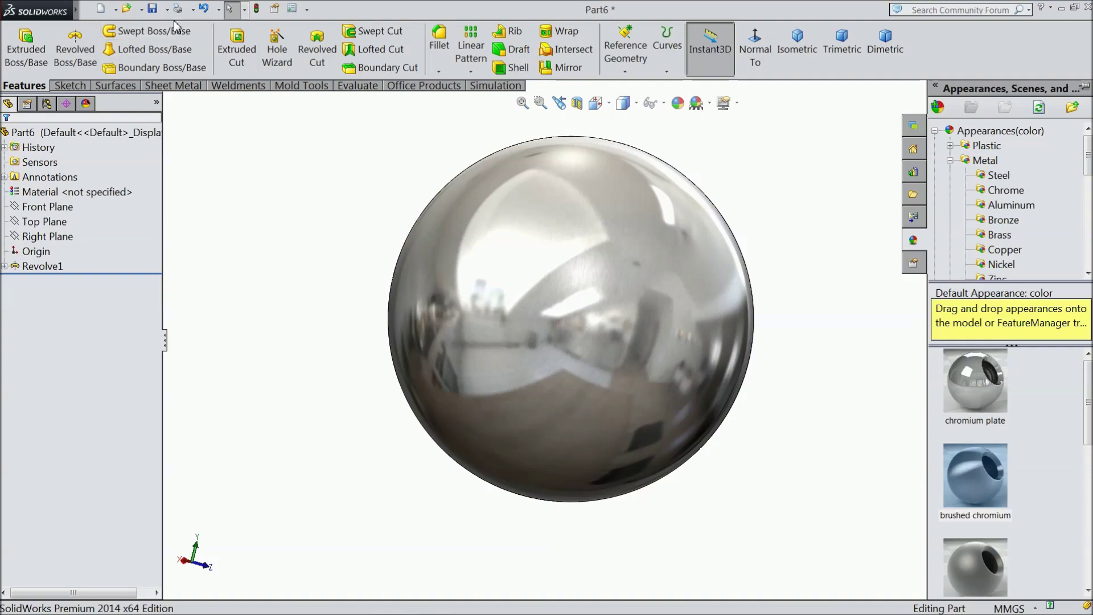
left_click(152, 8)
type("4.Ball")
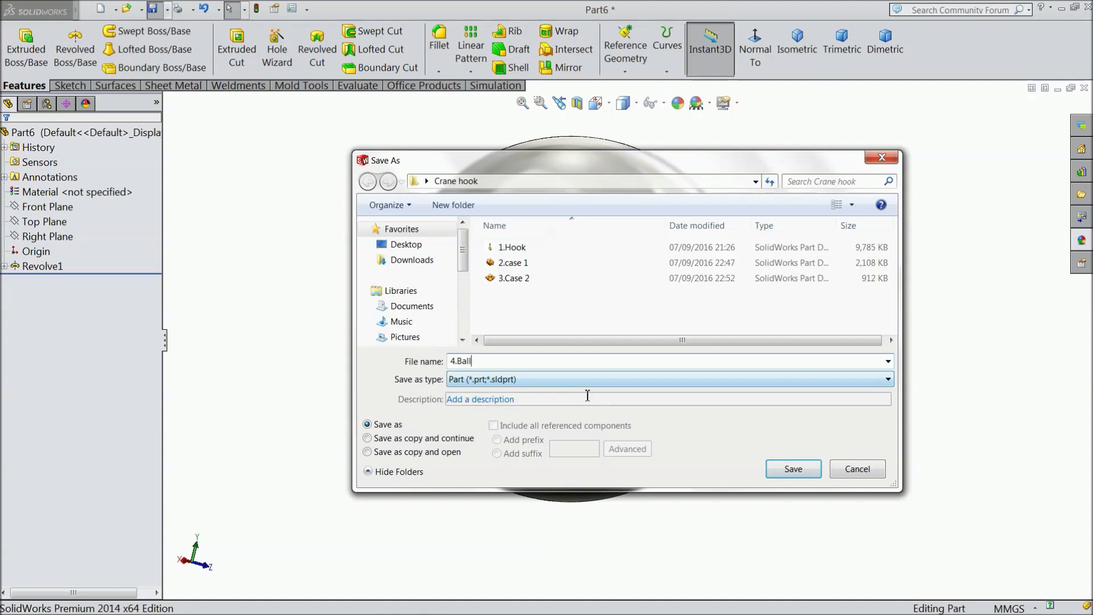
Confirm saving the part as 4.Ball and rotate the sphere view.
left_click(792, 469)
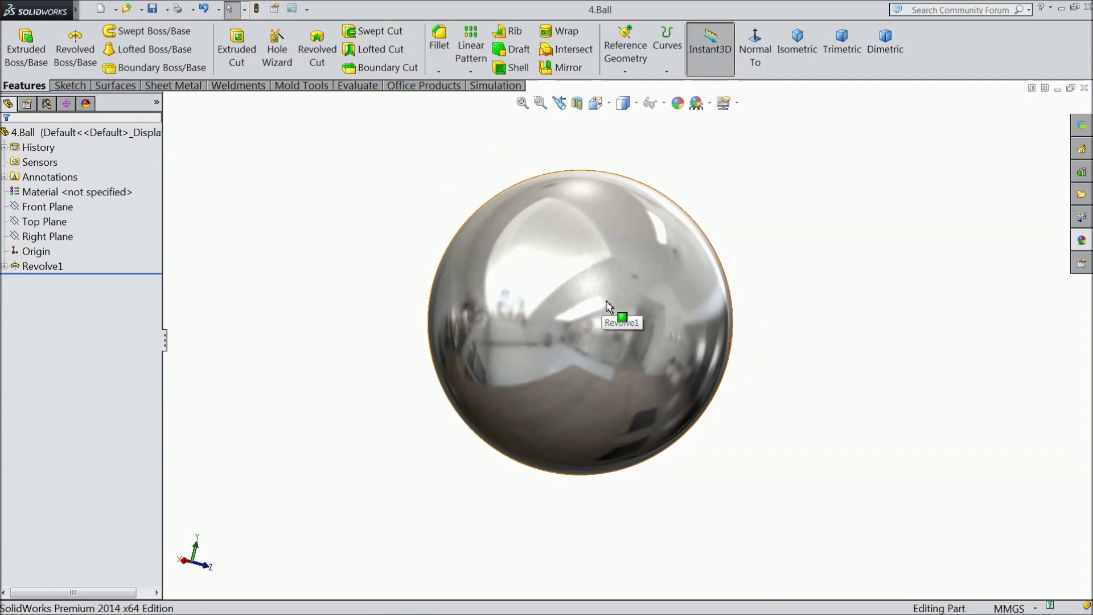
scroll(609, 309, "down", 2)
middle_click_drag(871, 280, 781, 378)
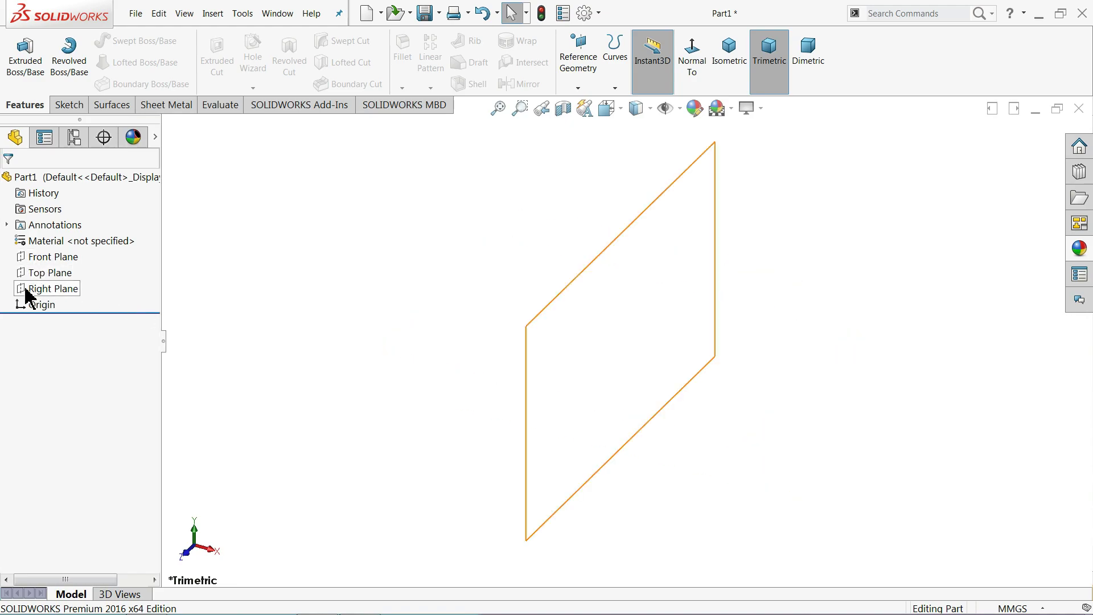
Sketch a vertical centerline through the origin on the Front Plane, extending above and below.
left_click(26, 260)
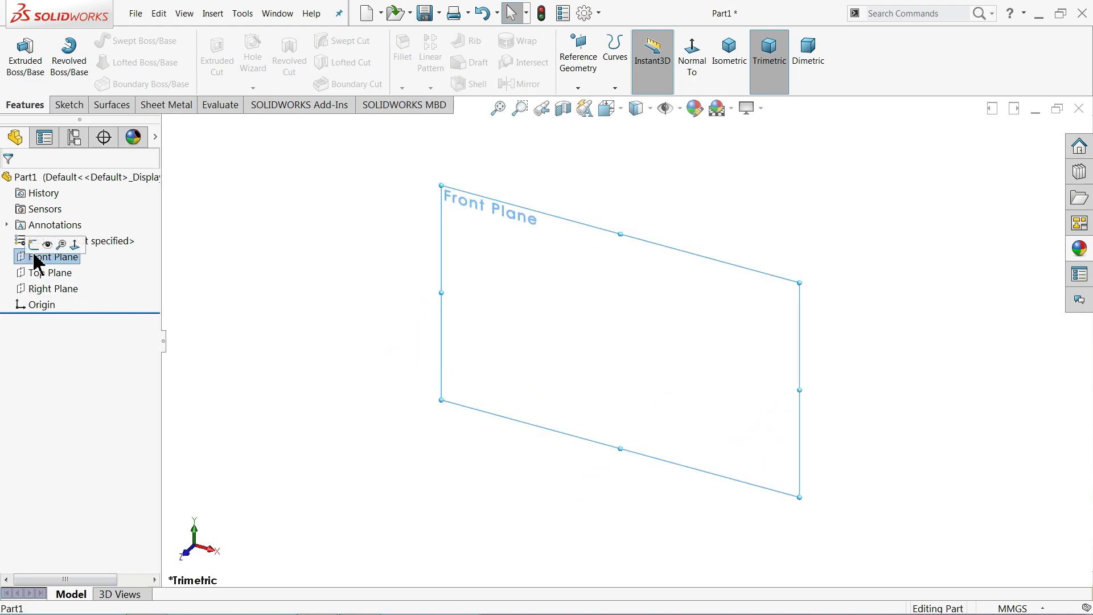
left_click(35, 244)
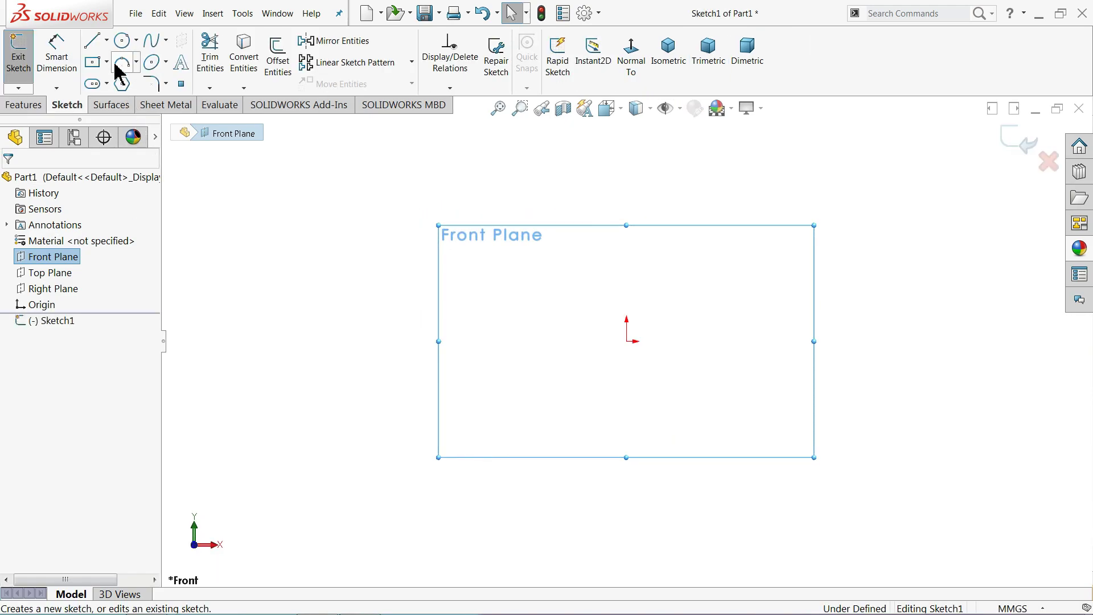
left_click(107, 41)
left_click(123, 73)
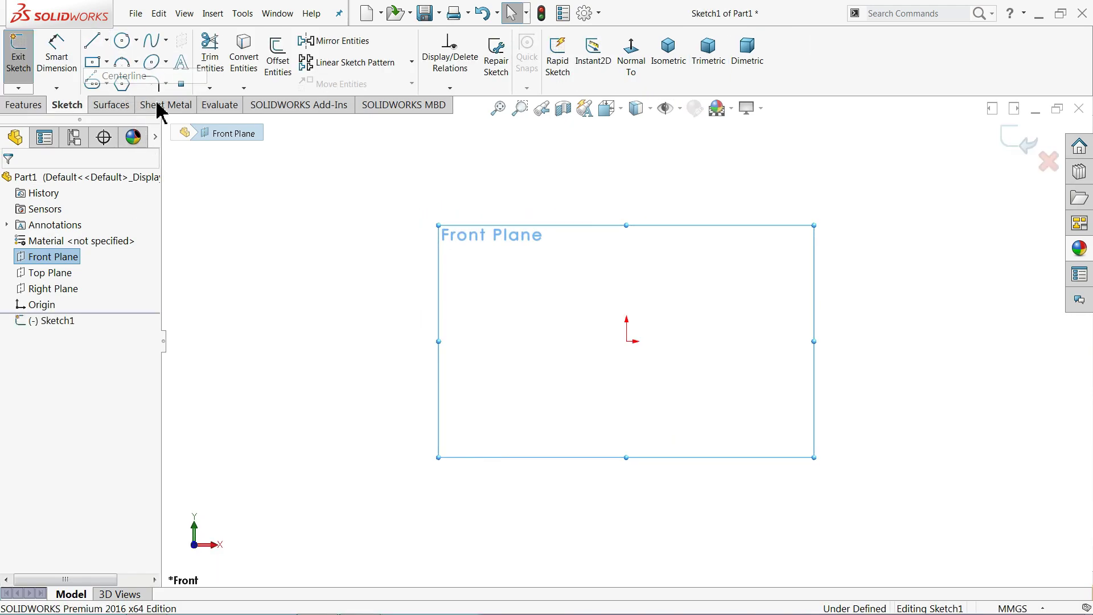
left_click(627, 142)
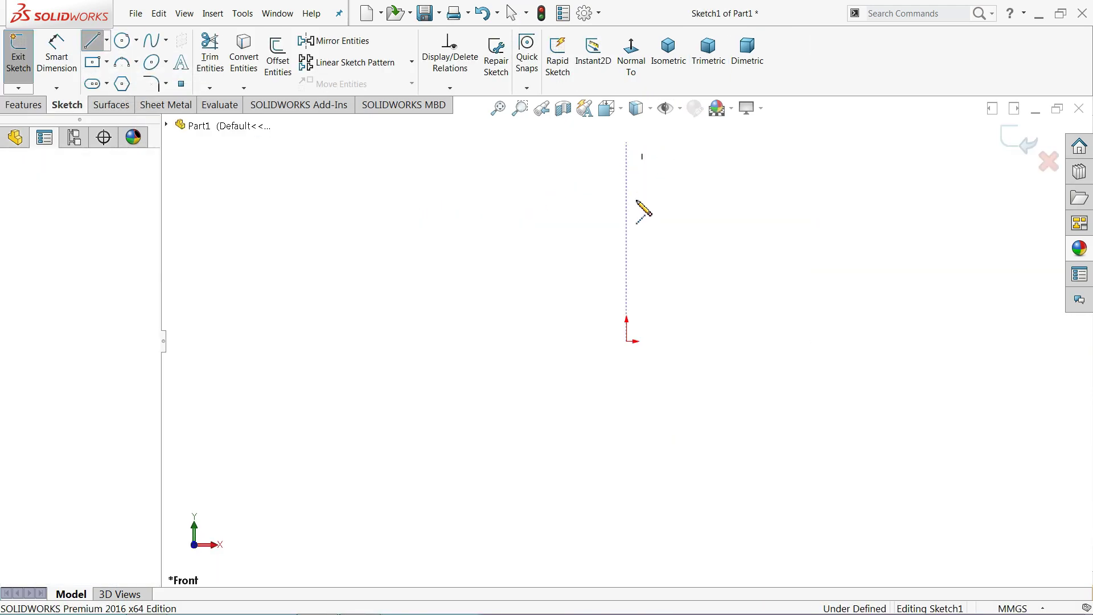
left_click(626, 341)
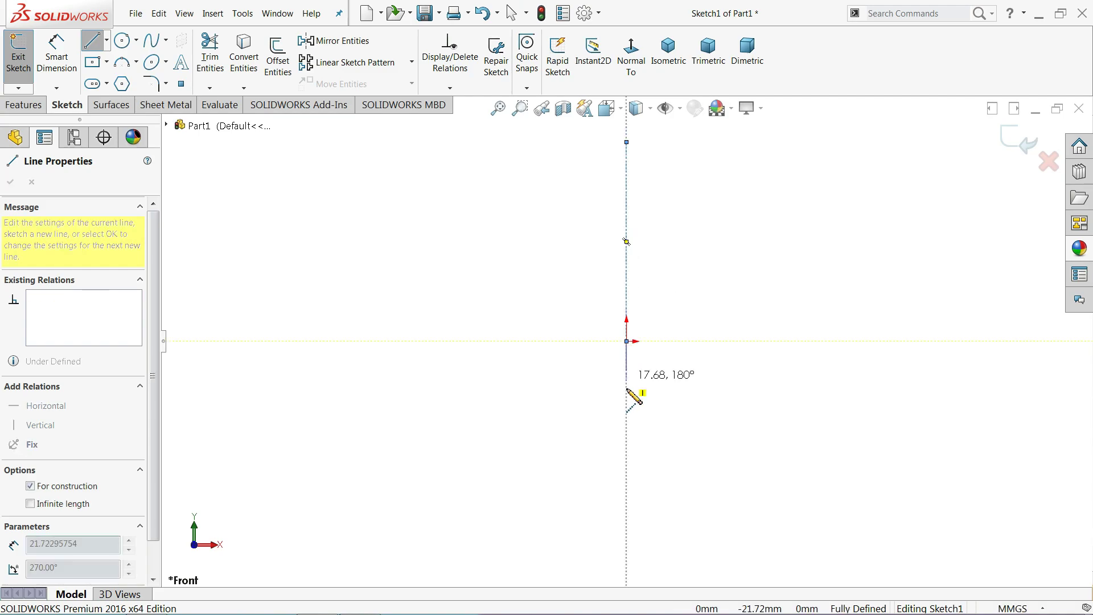
left_click(627, 444)
right_click(688, 364)
left_click(725, 371)
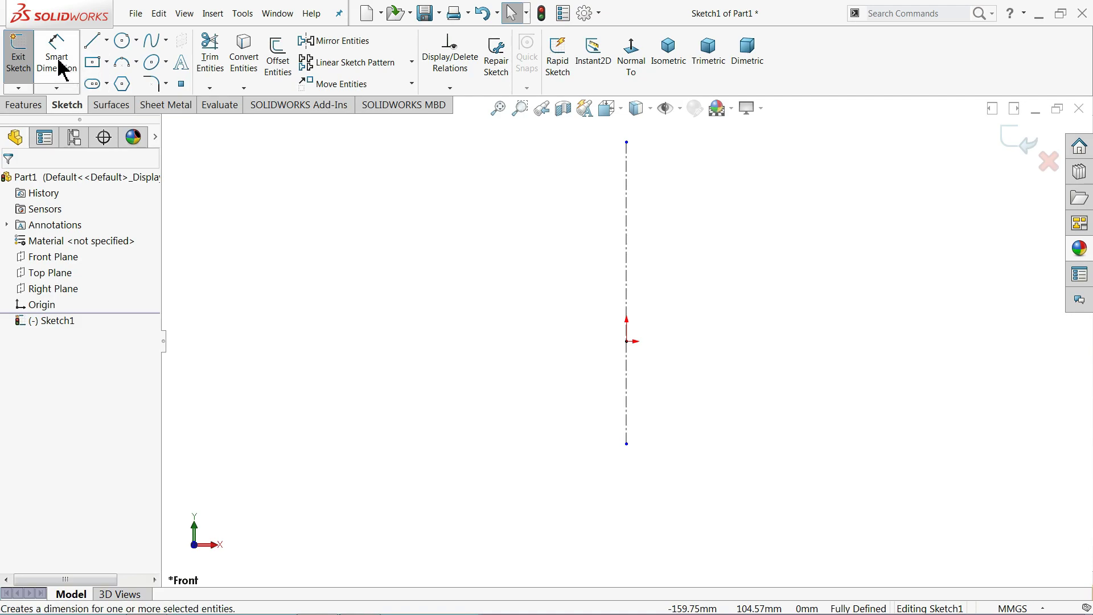
Draw four circles along the centerline: top, upper, at the origin and bottom.
left_click(122, 40)
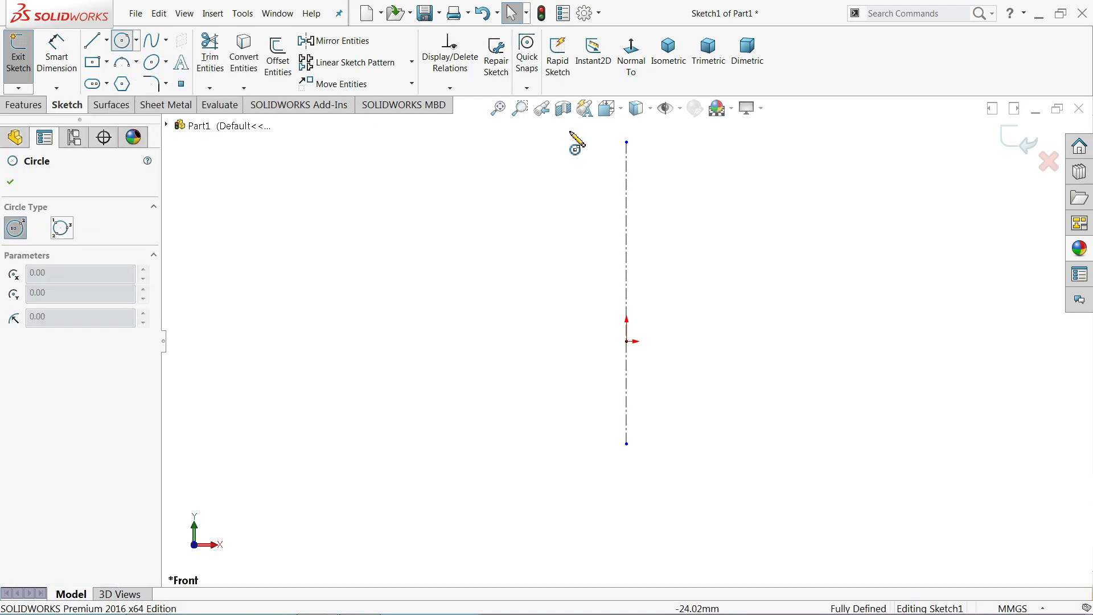
left_click(626, 142)
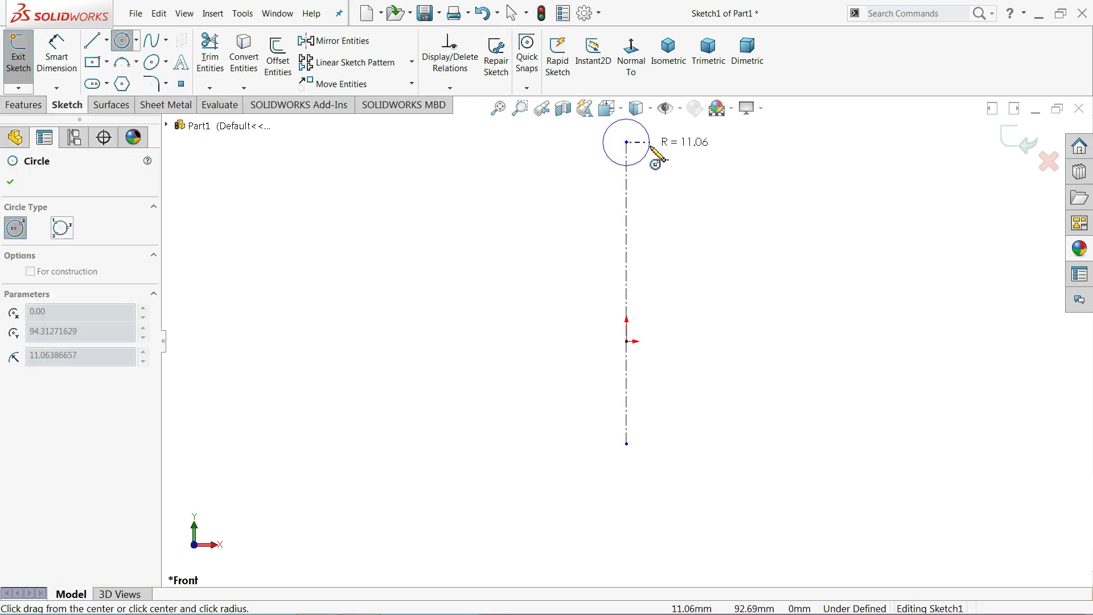
left_click(627, 165)
left_click(626, 216)
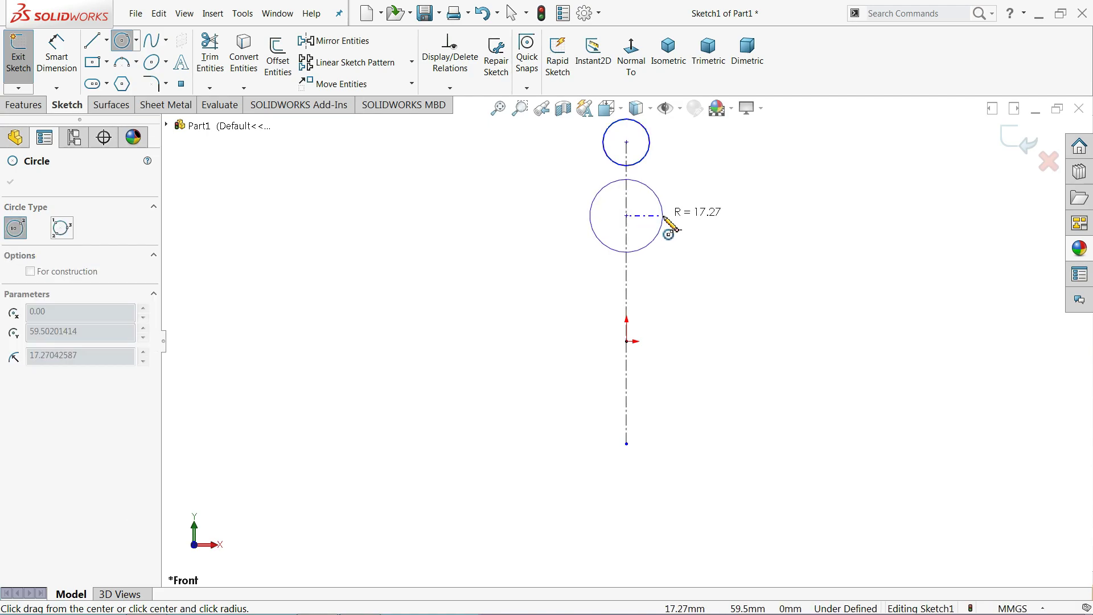
left_click(639, 226)
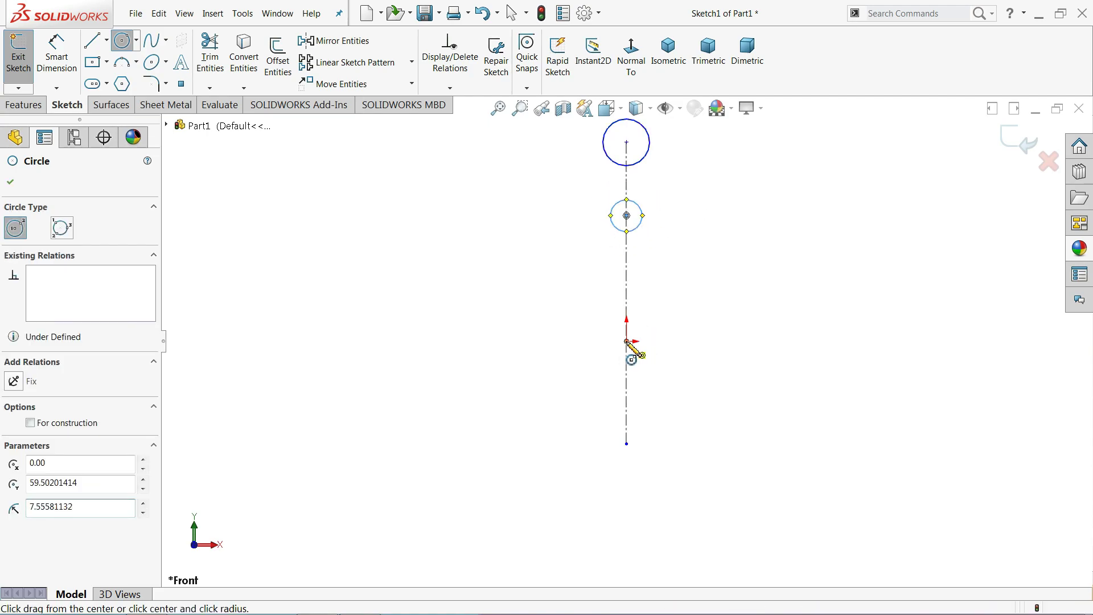
left_click(626, 341)
left_click(626, 444)
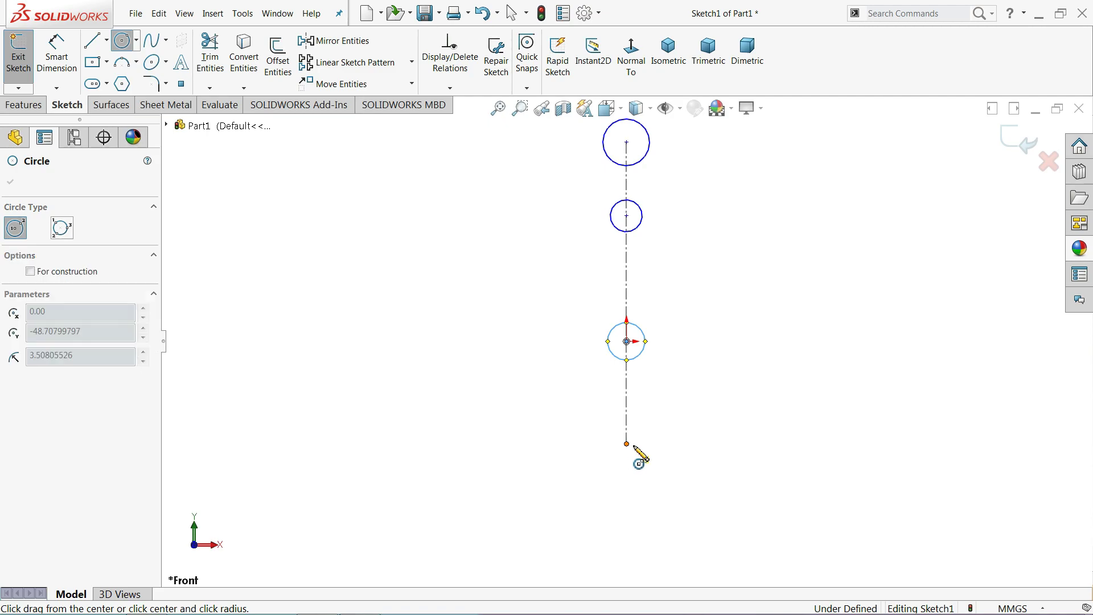
left_click(655, 446)
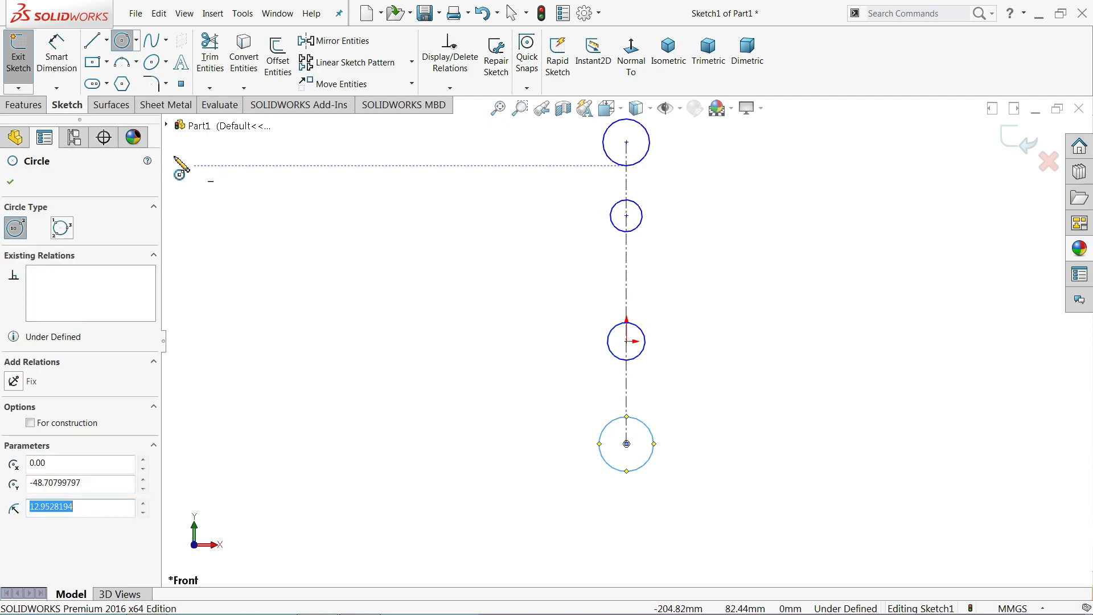
Dimension the centerline segments to 380 and 140 and the bottom circle to Ø85.
left_click(56, 57)
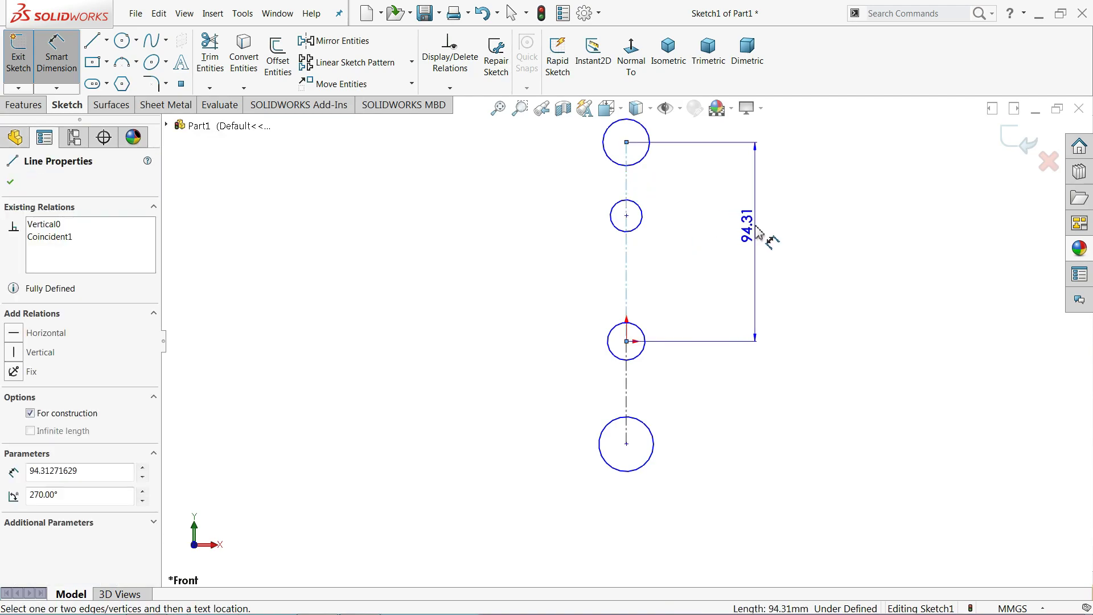
left_click(758, 234)
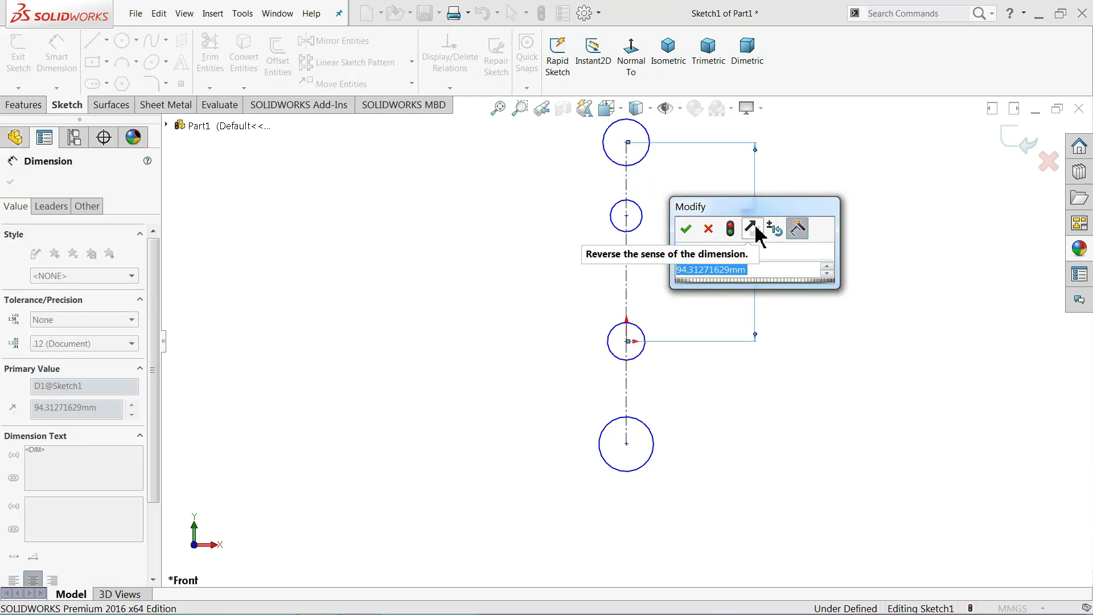
type("380")
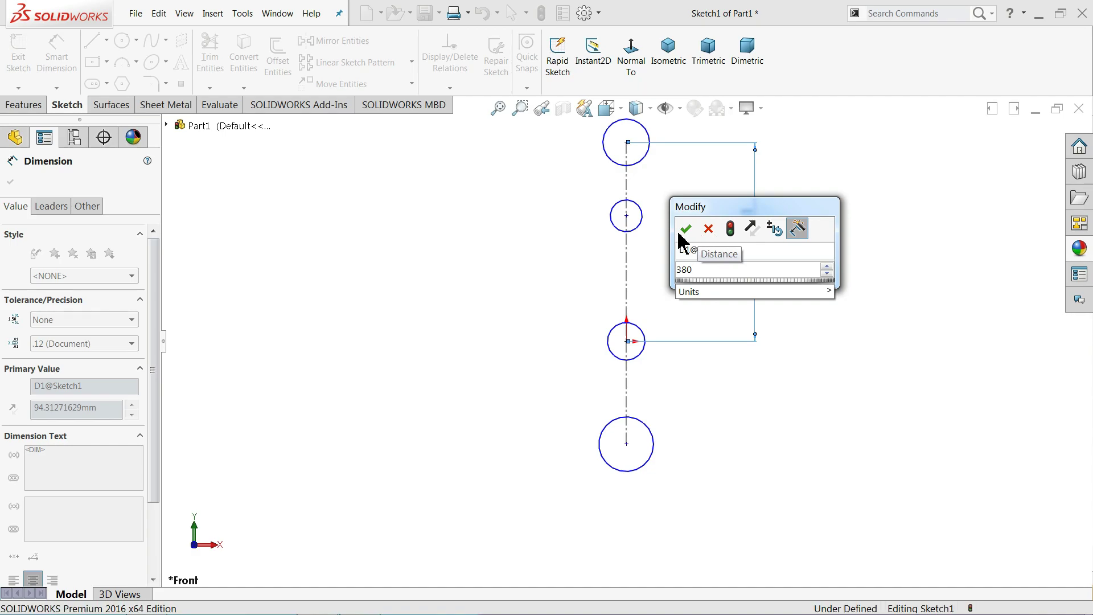
key("Return")
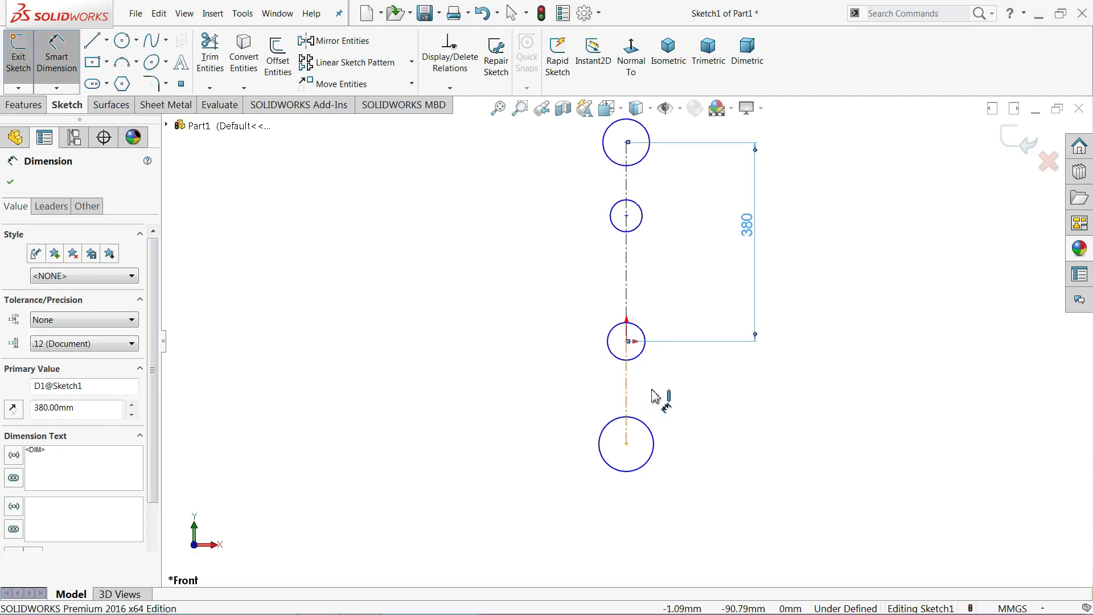
left_click(626, 393)
left_click(757, 399)
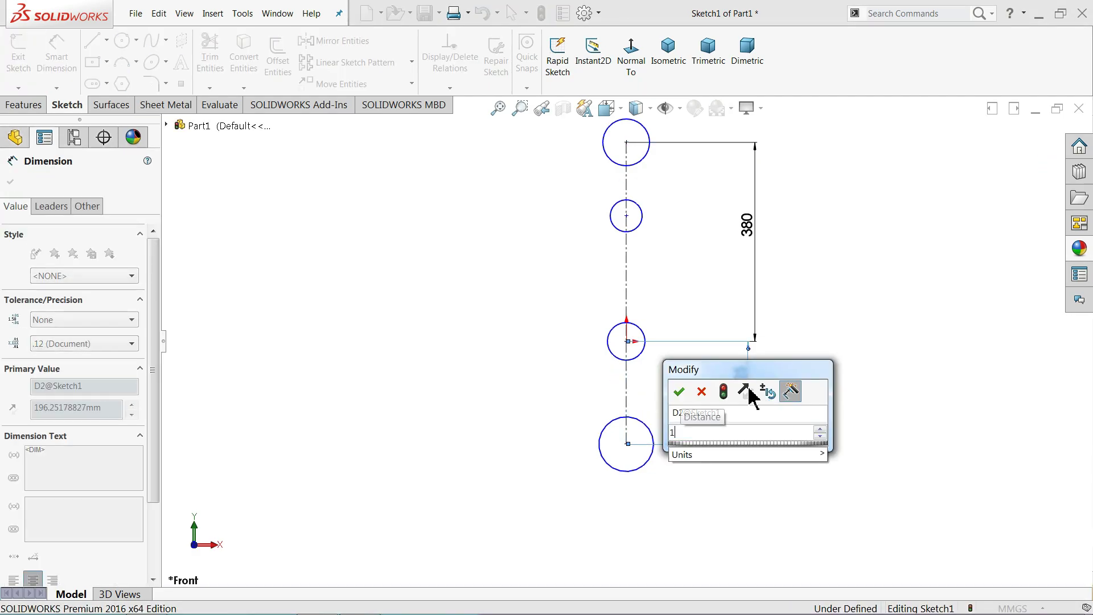
type("140")
left_click(681, 393)
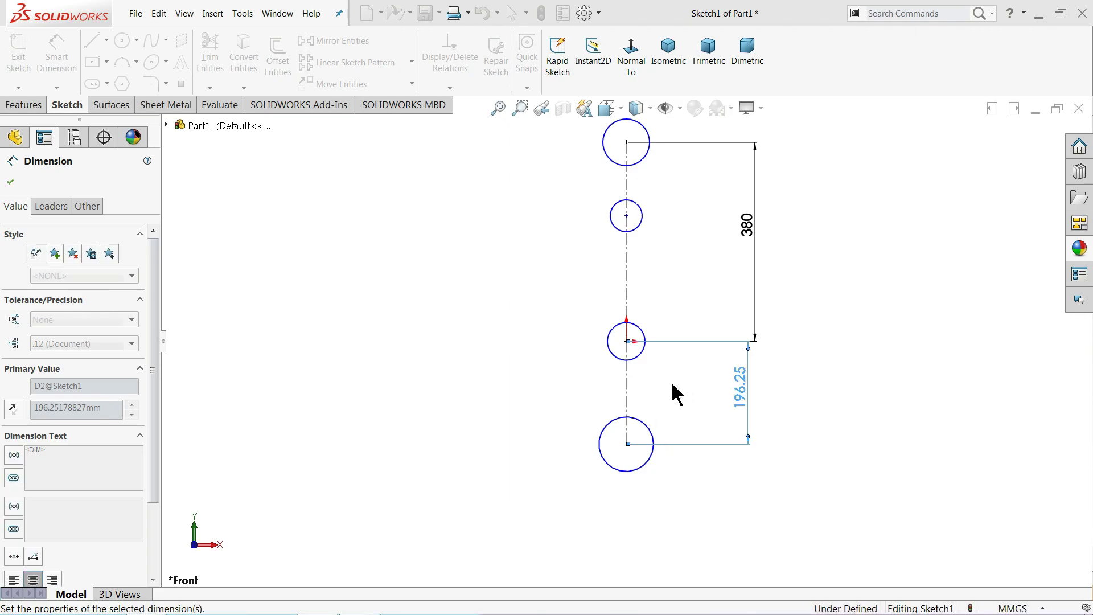
left_click(646, 447)
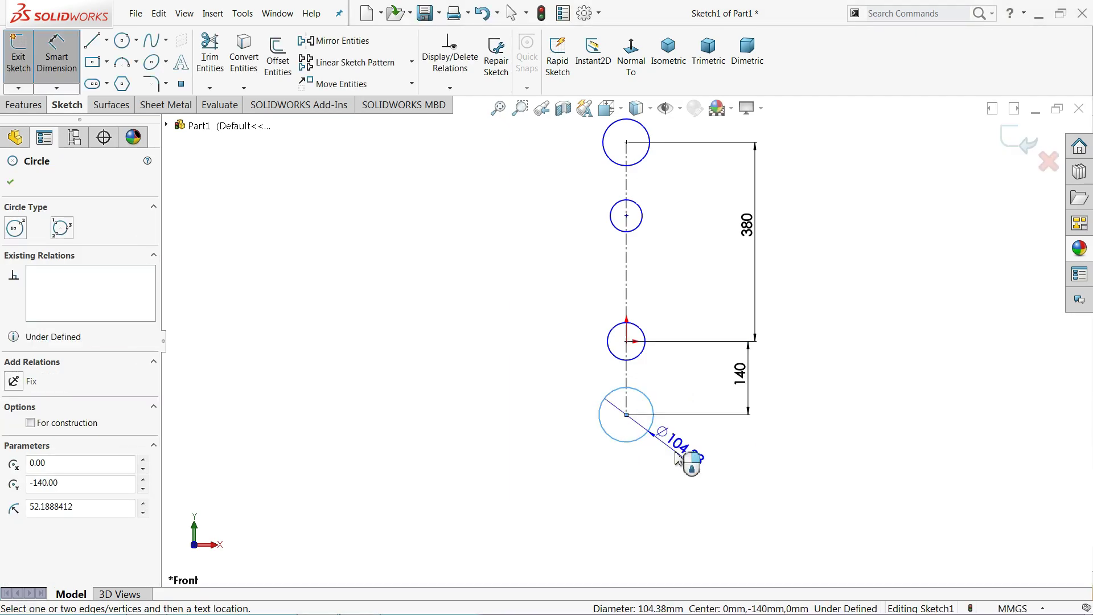
left_click(678, 456)
type("85")
key("Return")
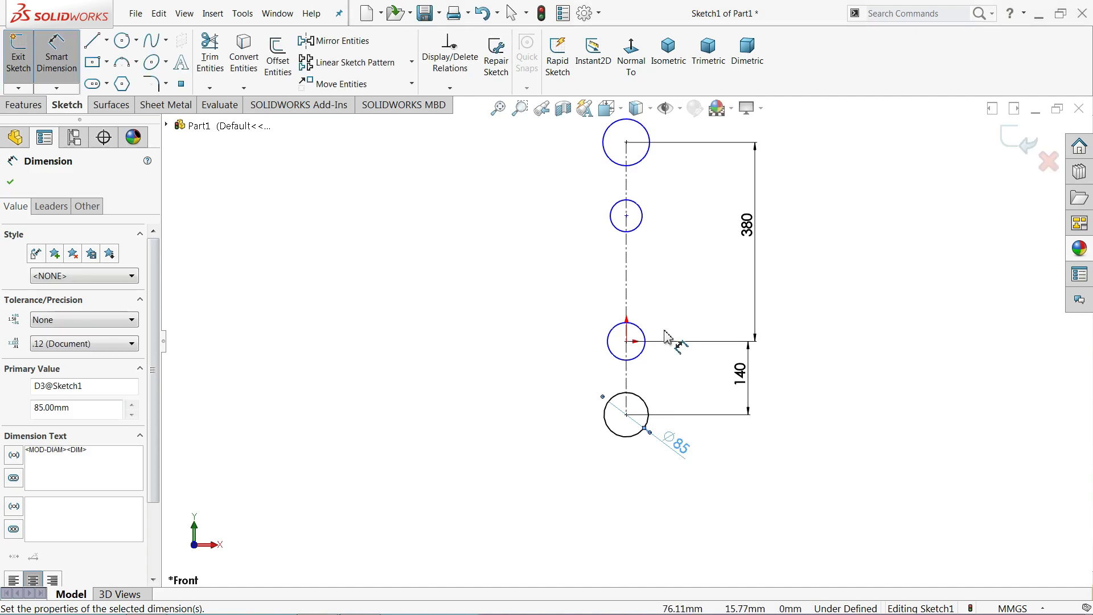
scroll(654, 348, "down", 2)
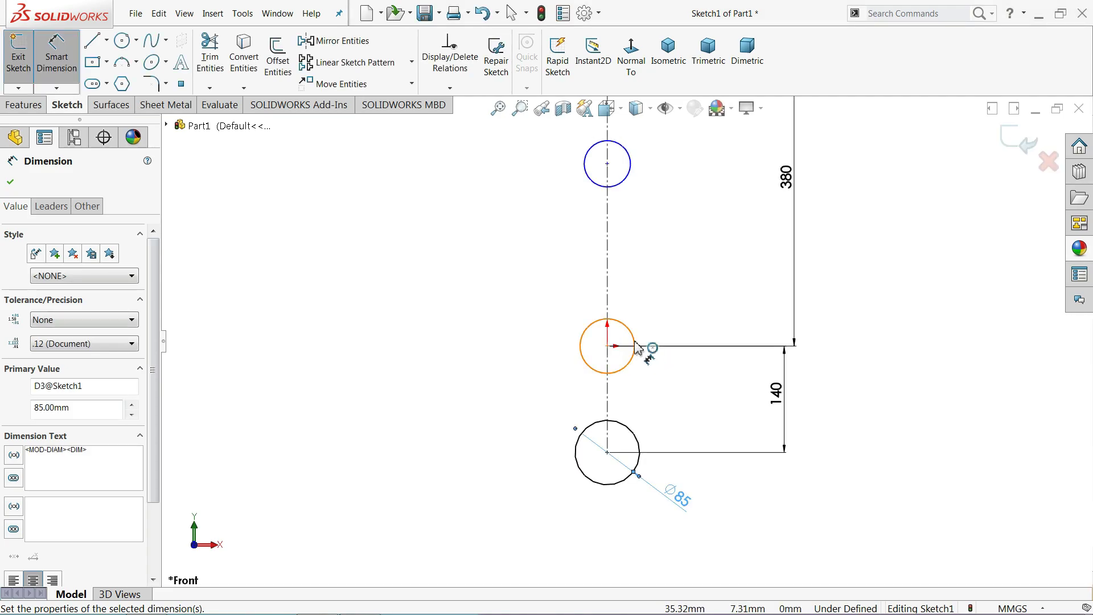
Set the origin circle to Ø85 (corrected from 80) and the top circle to Ø80.
left_click(635, 345)
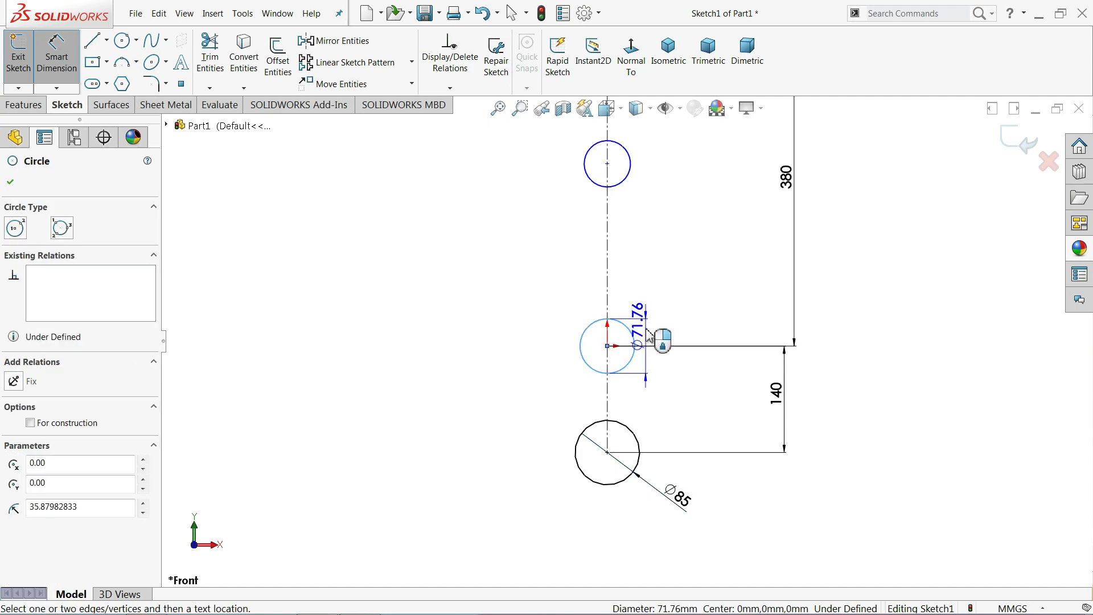
left_click(683, 306)
type("80")
key("Return")
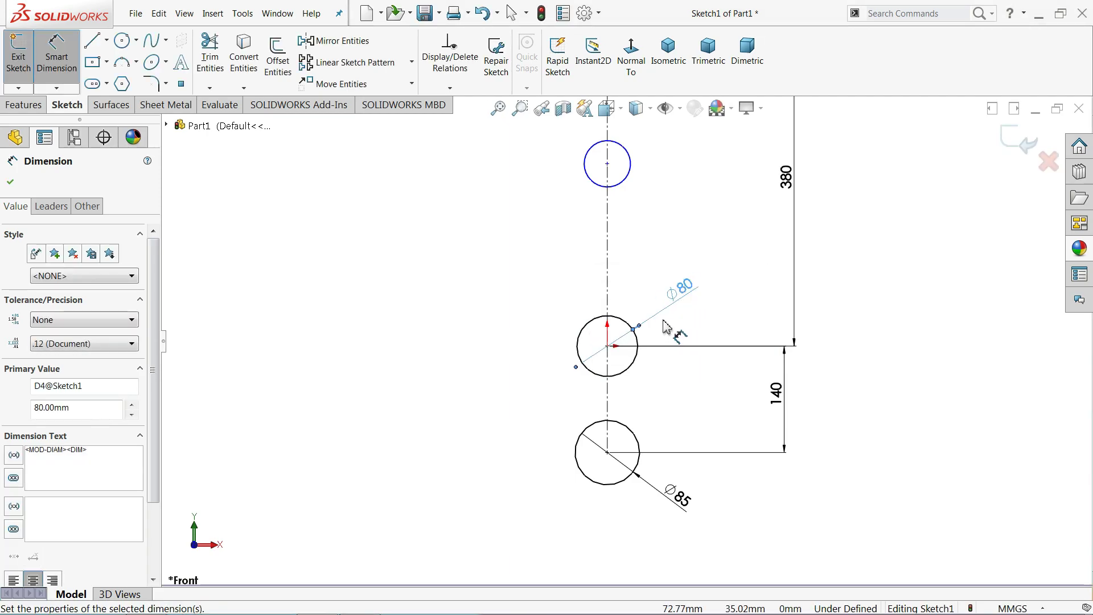
double_click(678, 301)
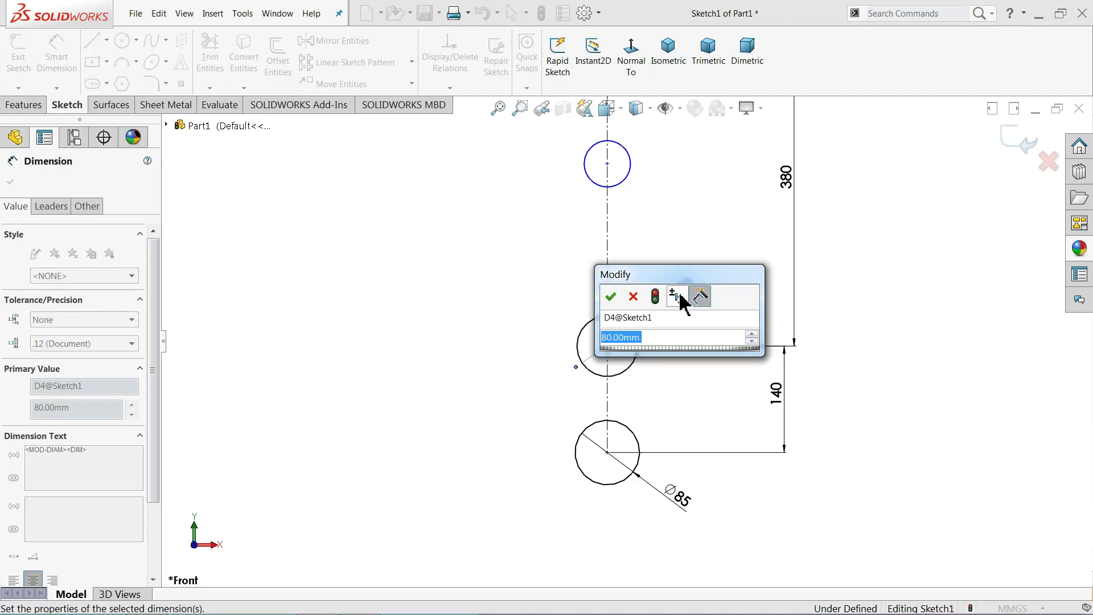
type("85")
key("Return")
scroll(655, 313, "up", 2)
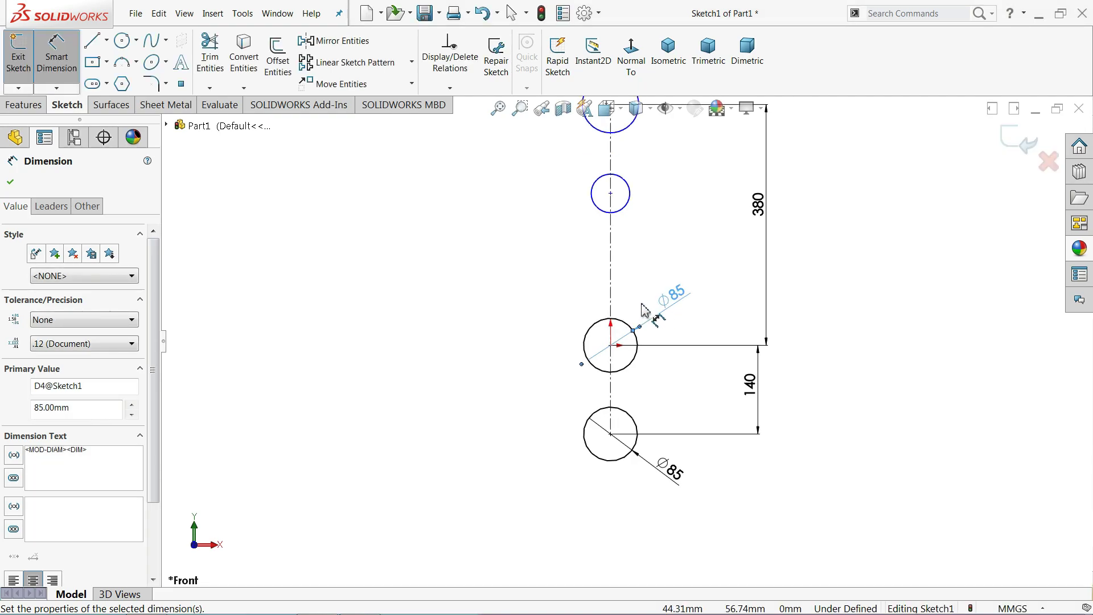
scroll(643, 310, "up", 2)
scroll(635, 165, "down", 3)
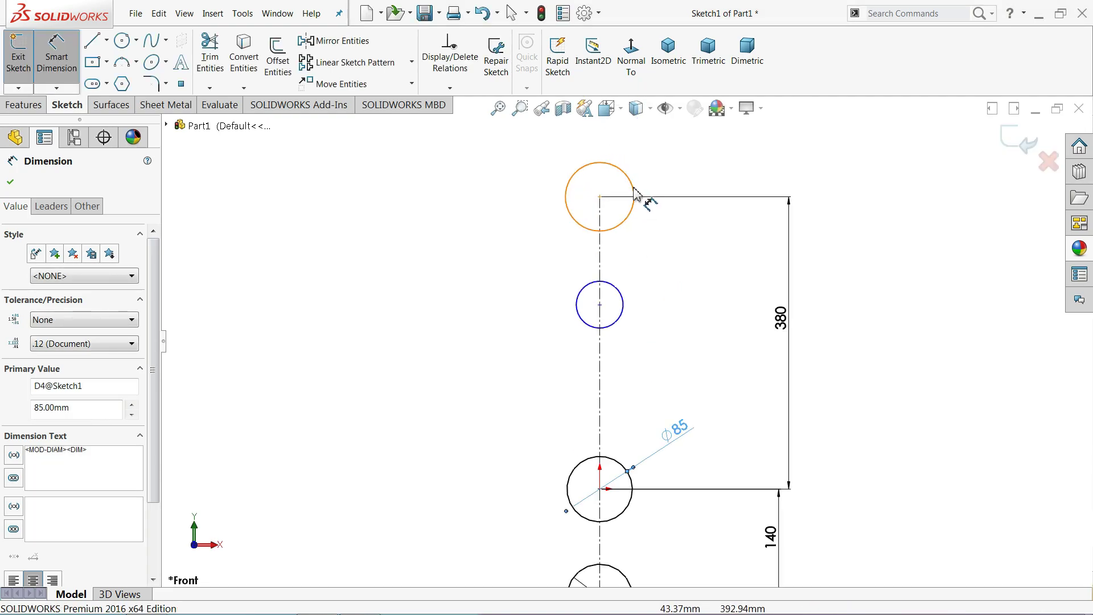
left_click(632, 187)
left_click(660, 162)
type("80")
key("Return")
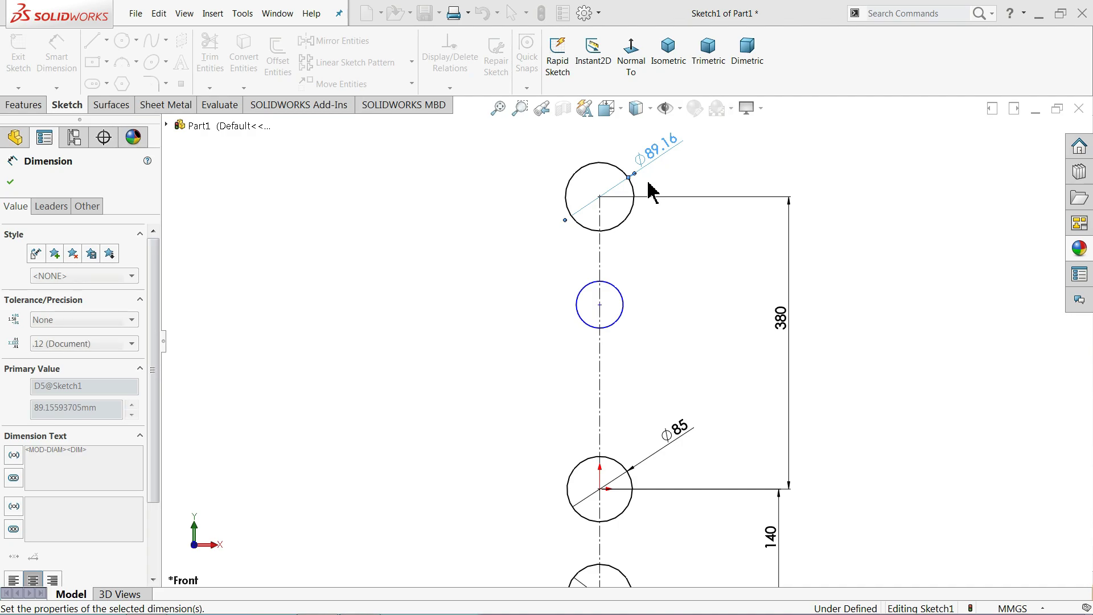
Dimension the small circle's diameter and the 170 mm distance to the top circle's centre.
left_click(616, 329)
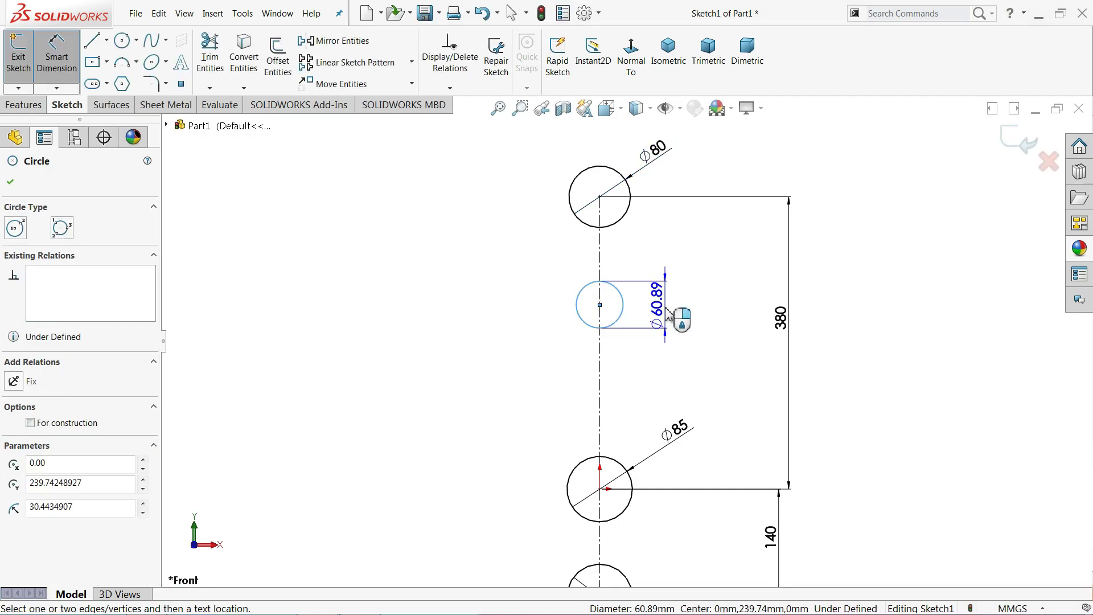
left_click(669, 314)
type("65")
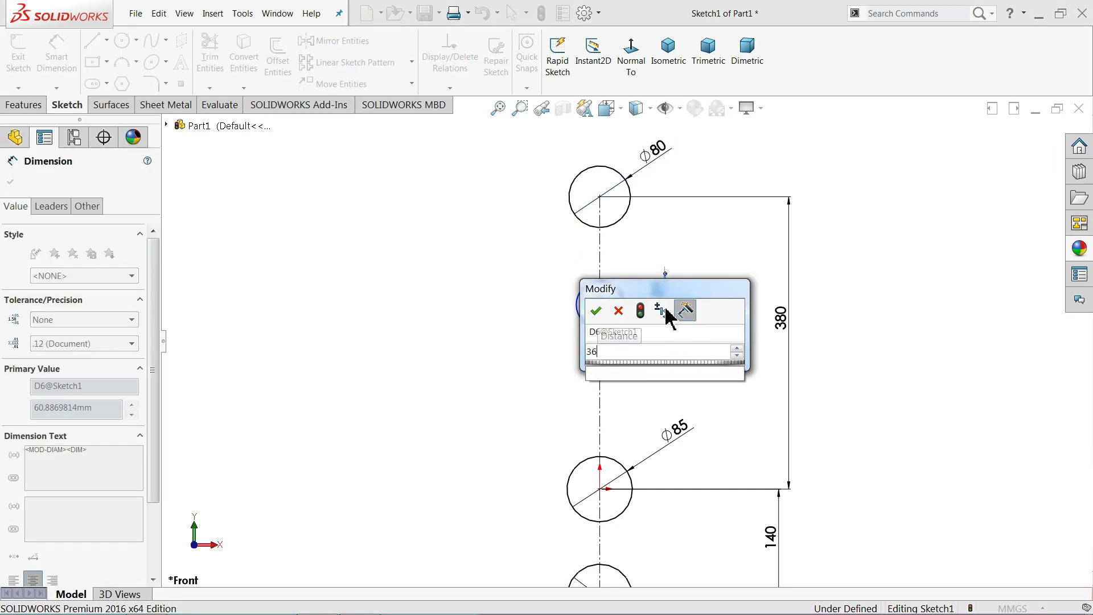
key("Return")
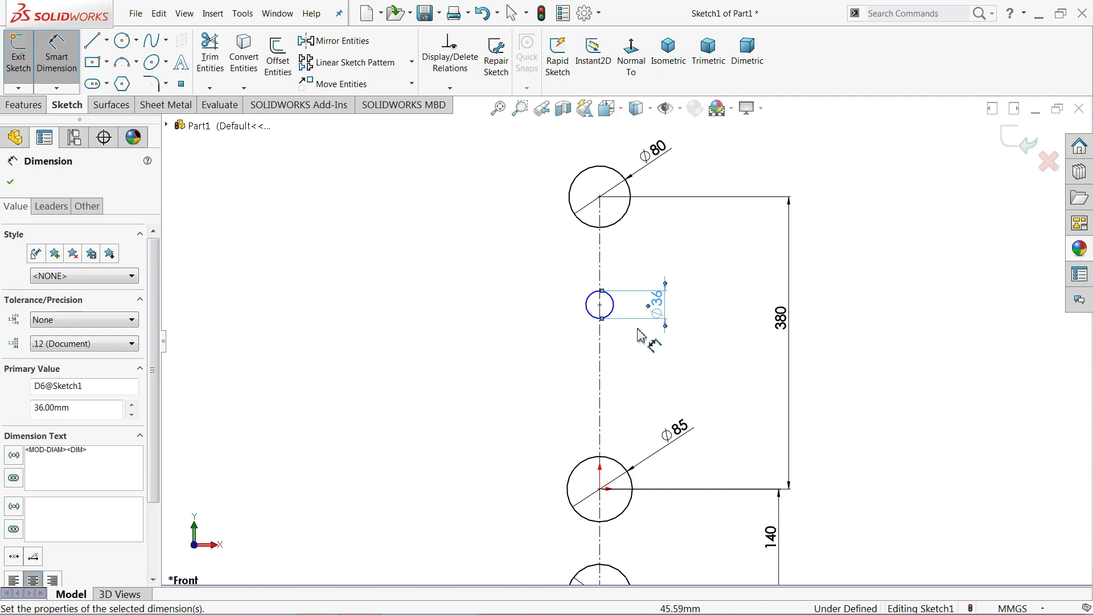
left_click(600, 305)
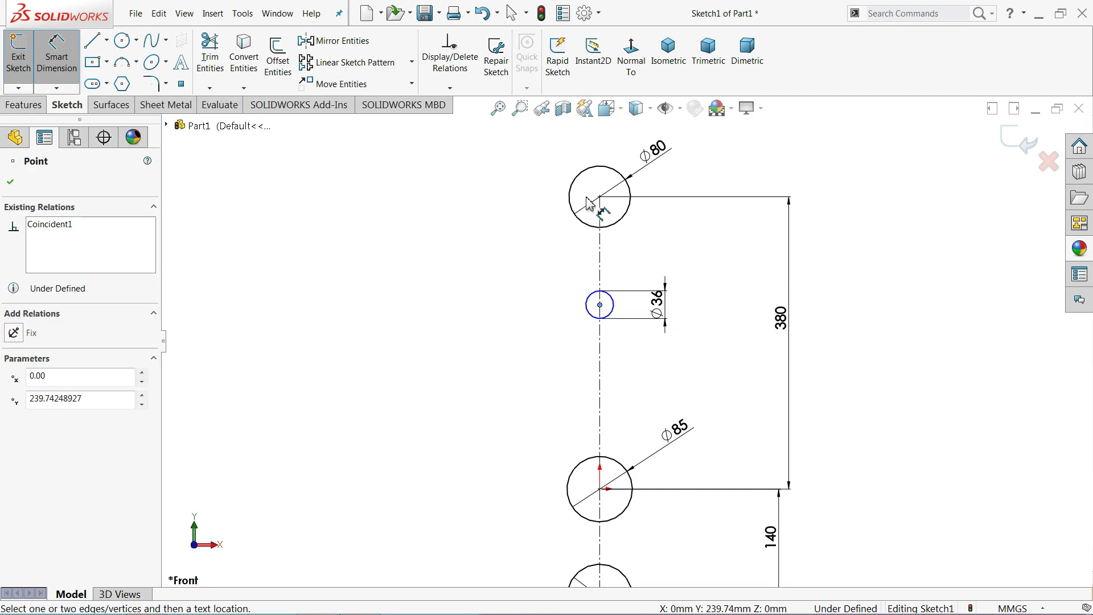
left_click(599, 197)
left_click(762, 250)
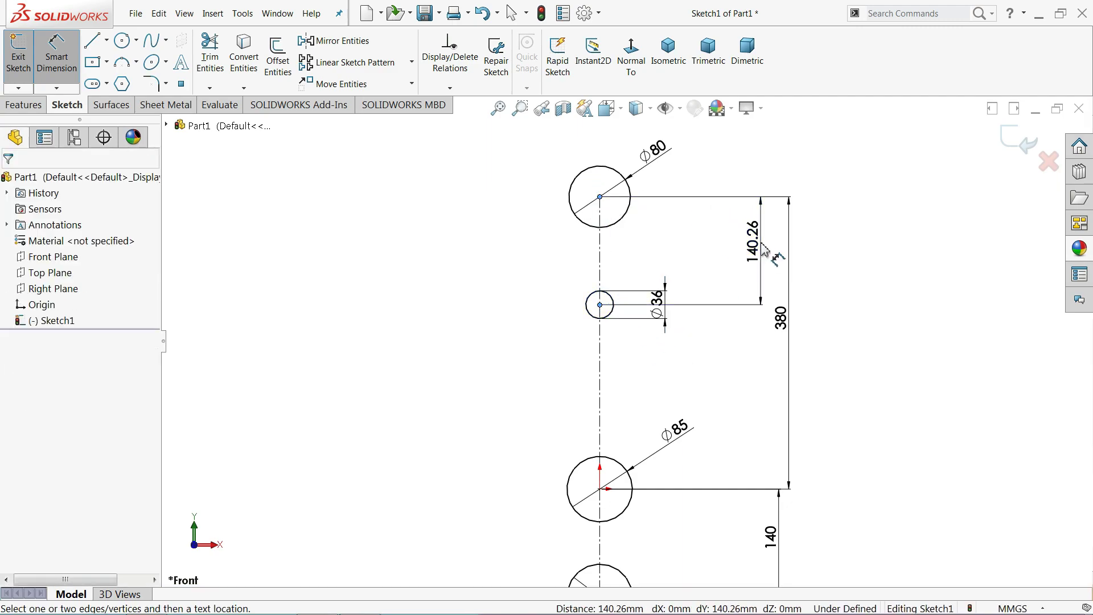
type("170")
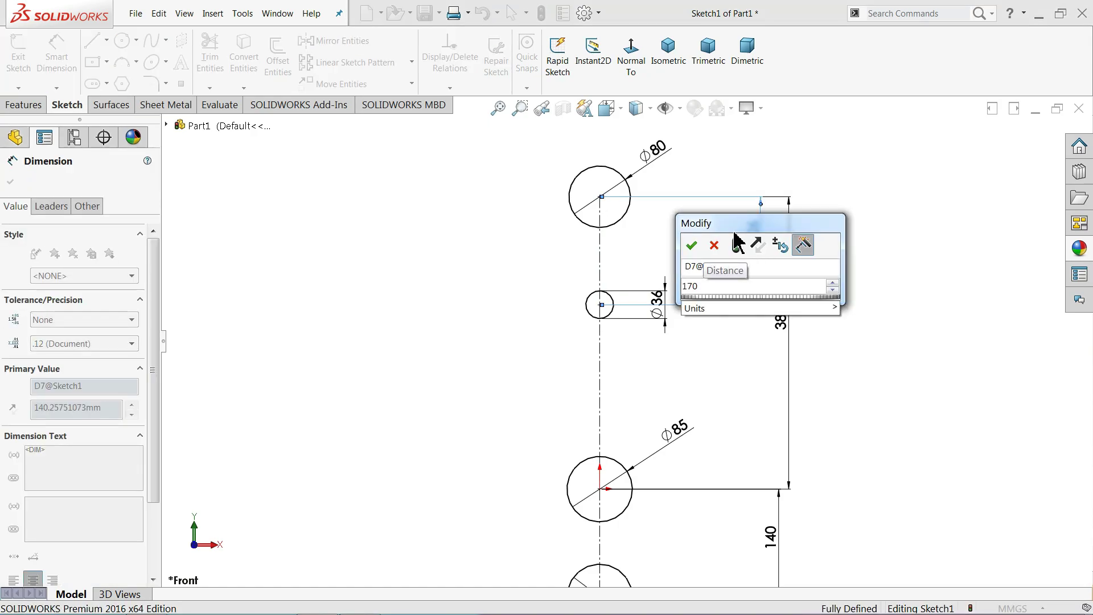
left_click(692, 245)
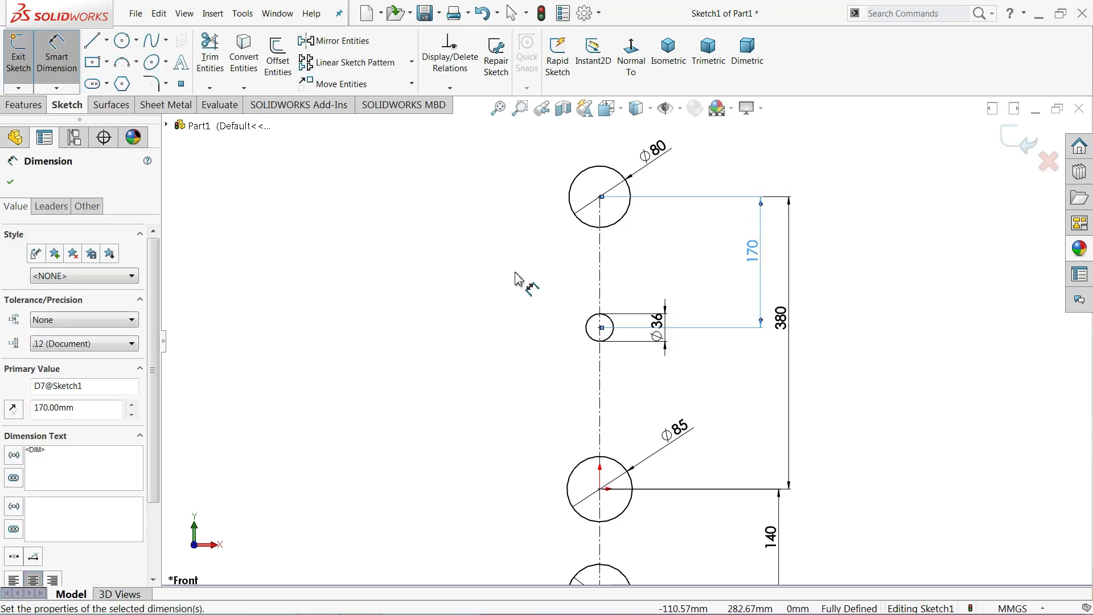
key("Escape")
key("f")
key("f")
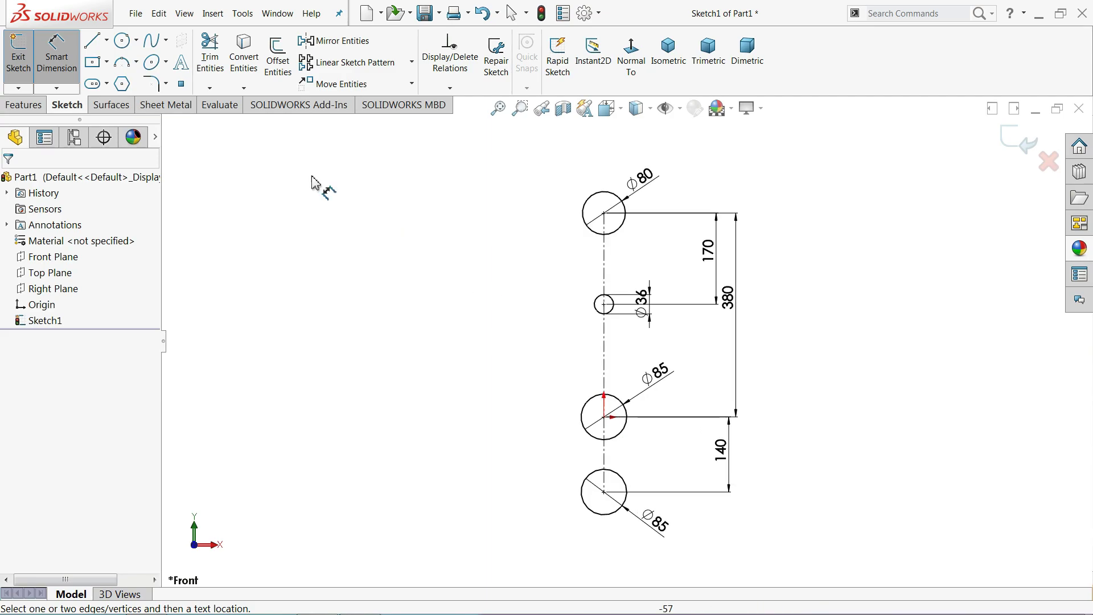
Draw a line, tangent arc and line down the left side from the top circle.
left_click(95, 45)
scroll(647, 304, "down", 1)
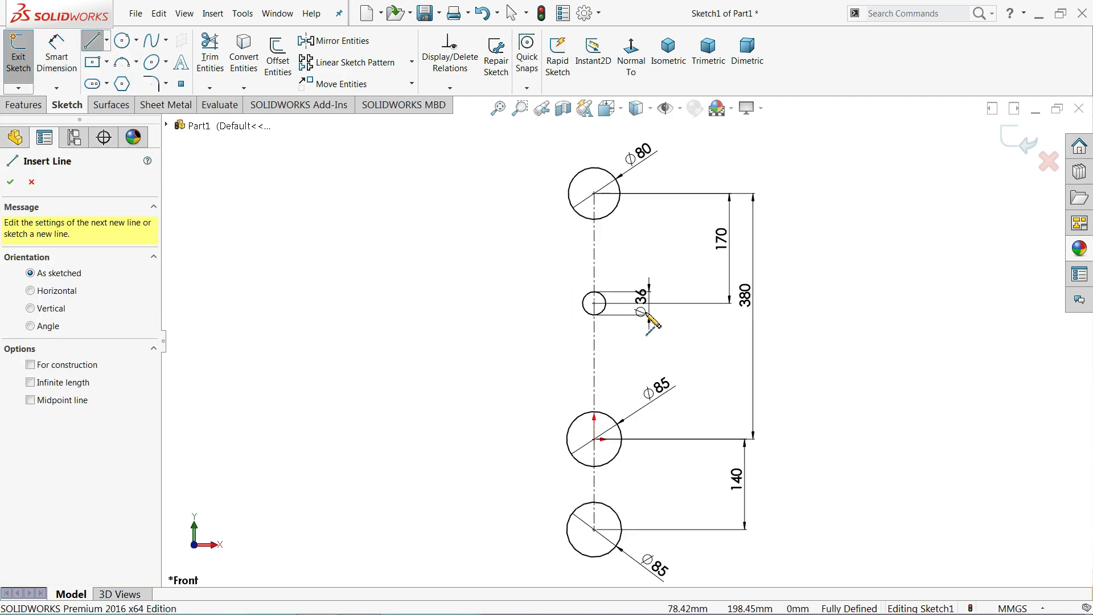
scroll(647, 304, "down", 2)
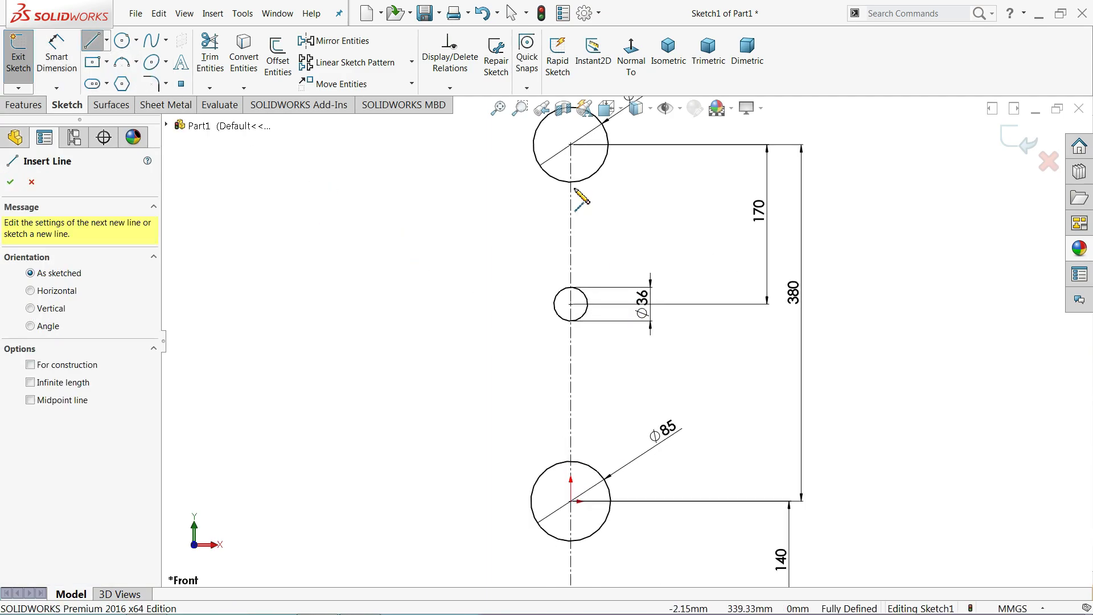
left_click(536, 163)
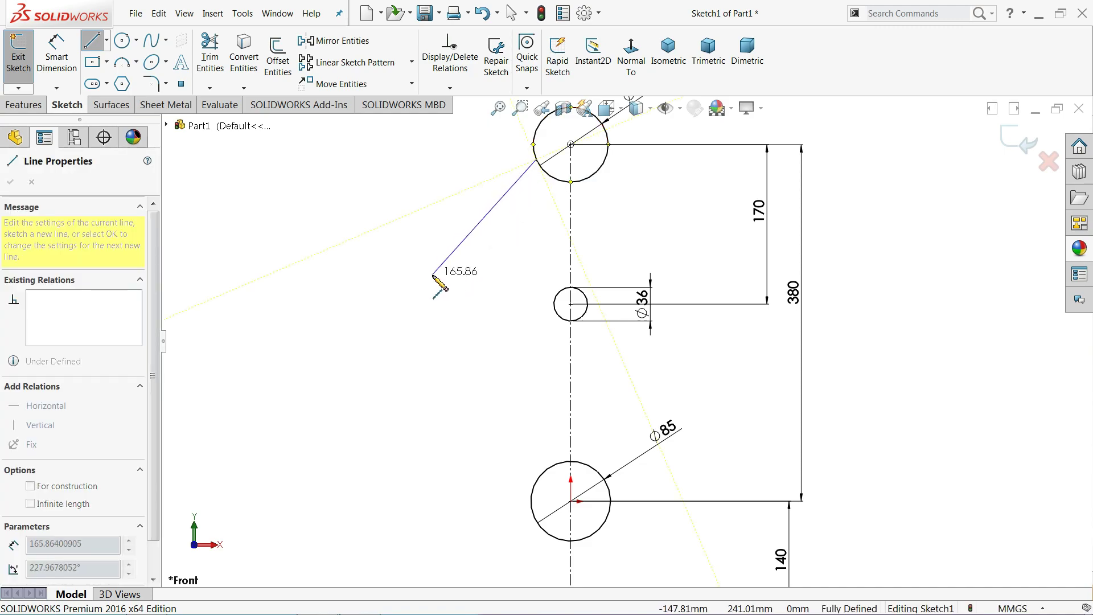
left_click(462, 245)
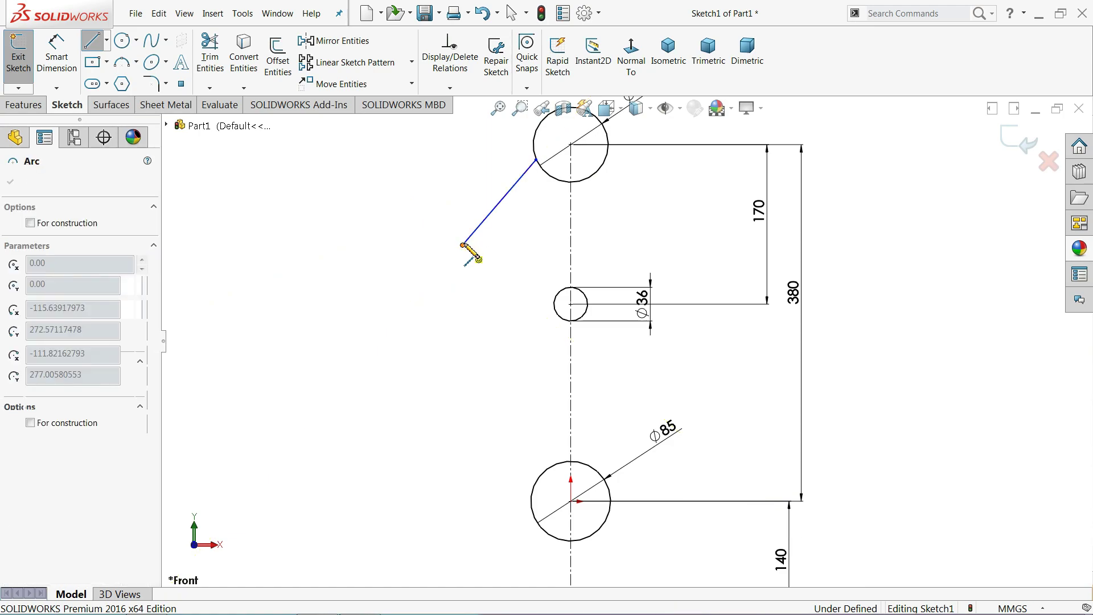
left_click(444, 351)
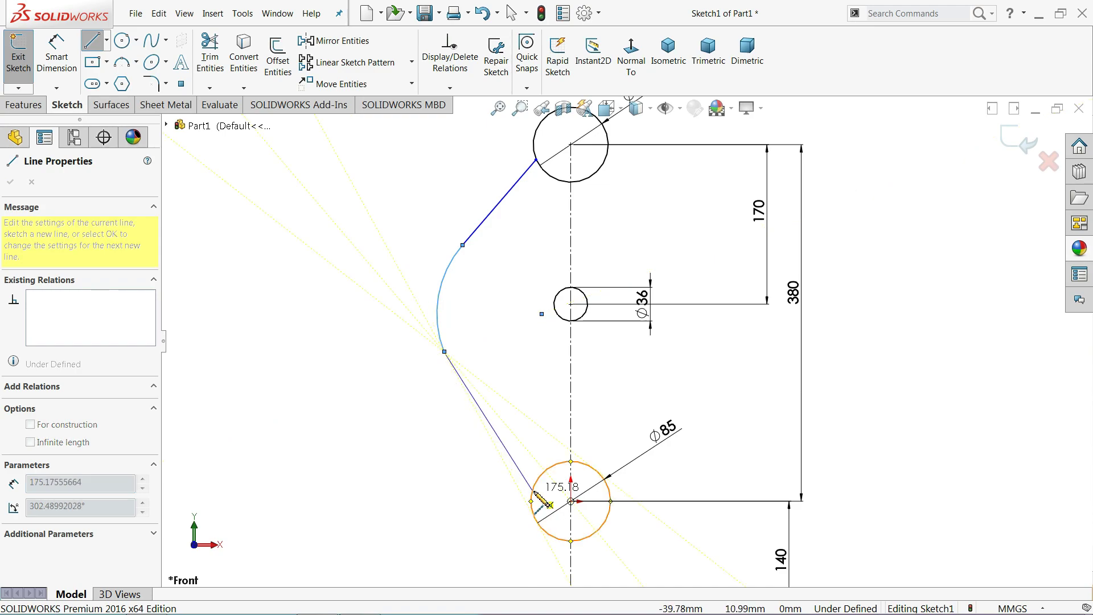
right_click(479, 404)
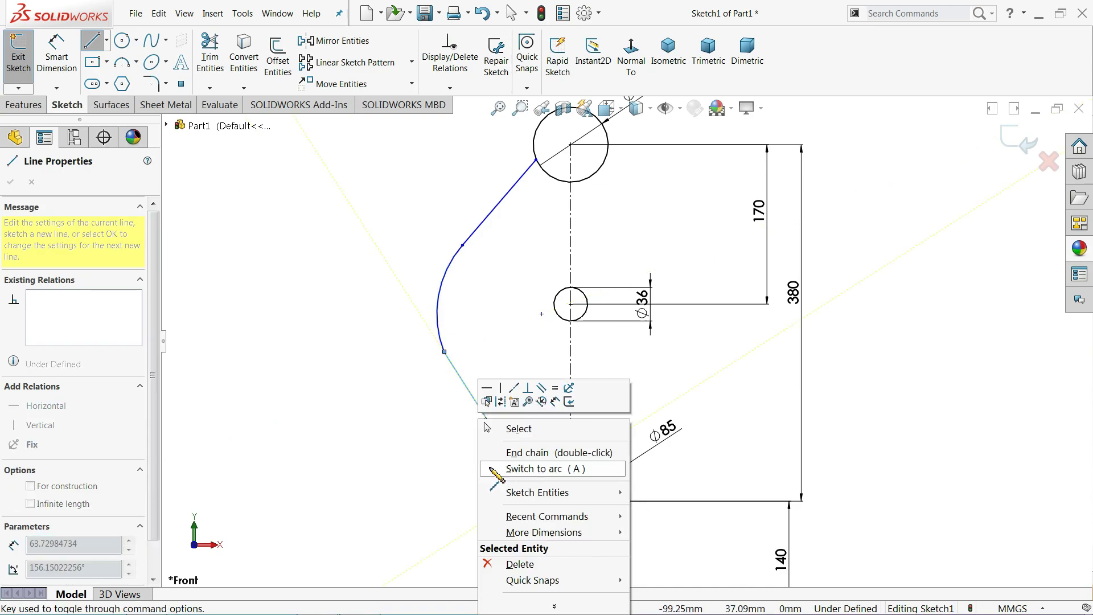
left_click(515, 433)
scroll(542, 487, "down", 2)
scroll(586, 455, "down", 5)
Make the lower and upper lines tangent to the arc.
left_click_drag(557, 367, 488, 445)
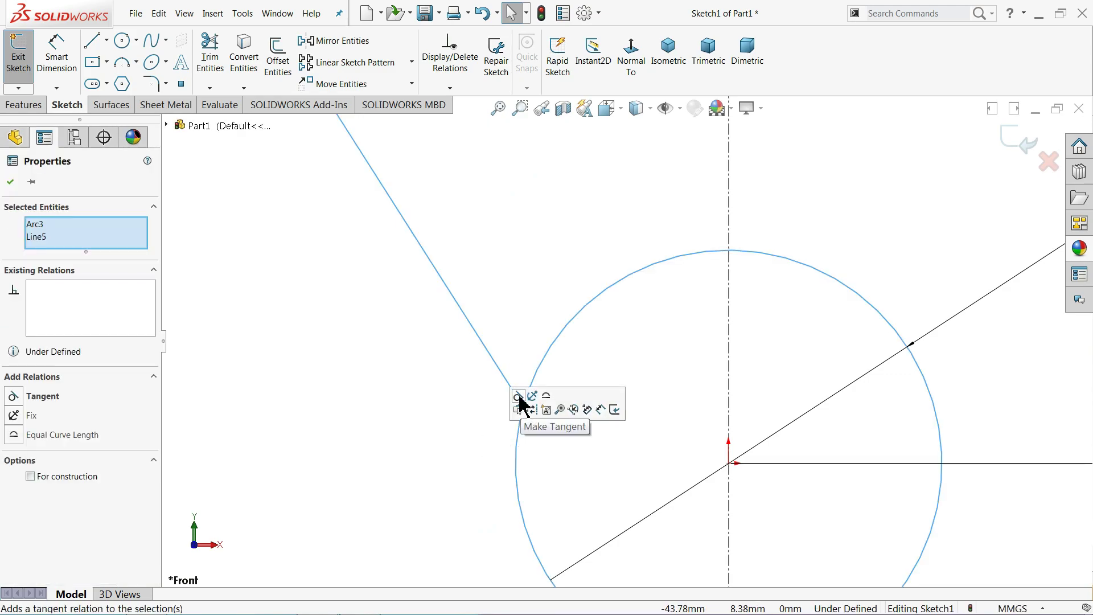
left_click(519, 397)
left_click(510, 316)
scroll(484, 305, "up", 6)
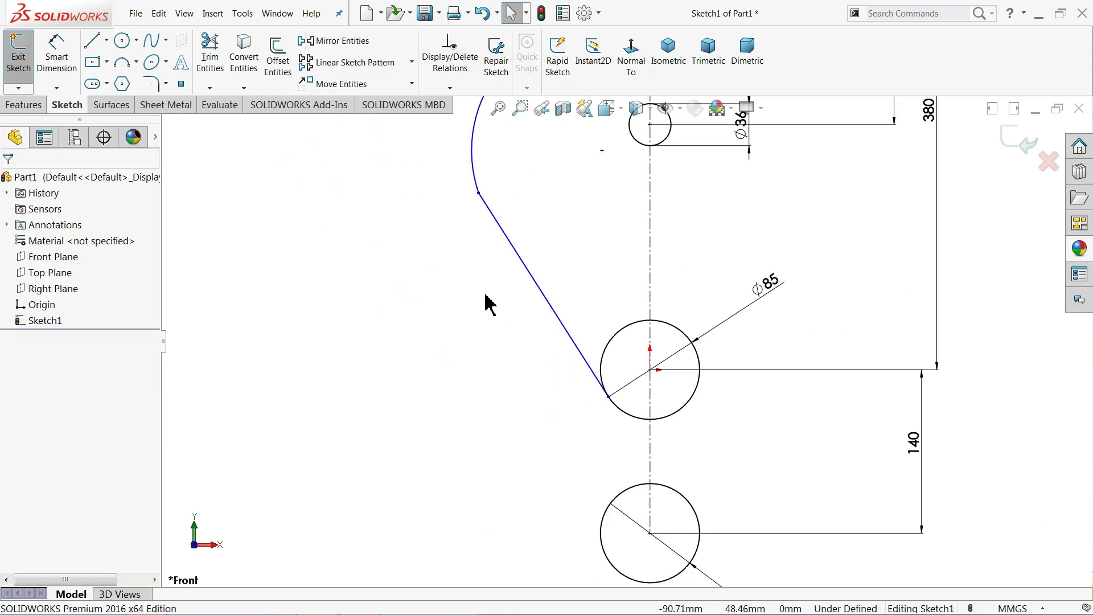
scroll(485, 304, "up", 1)
scroll(510, 250, "down", 3)
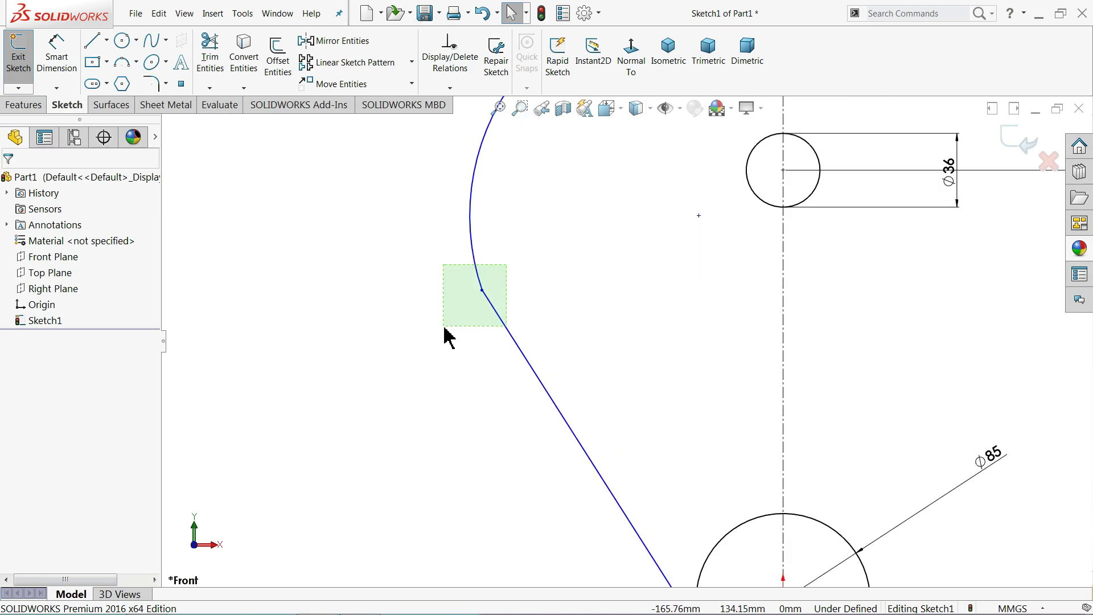
left_click_drag(506, 266, 443, 347)
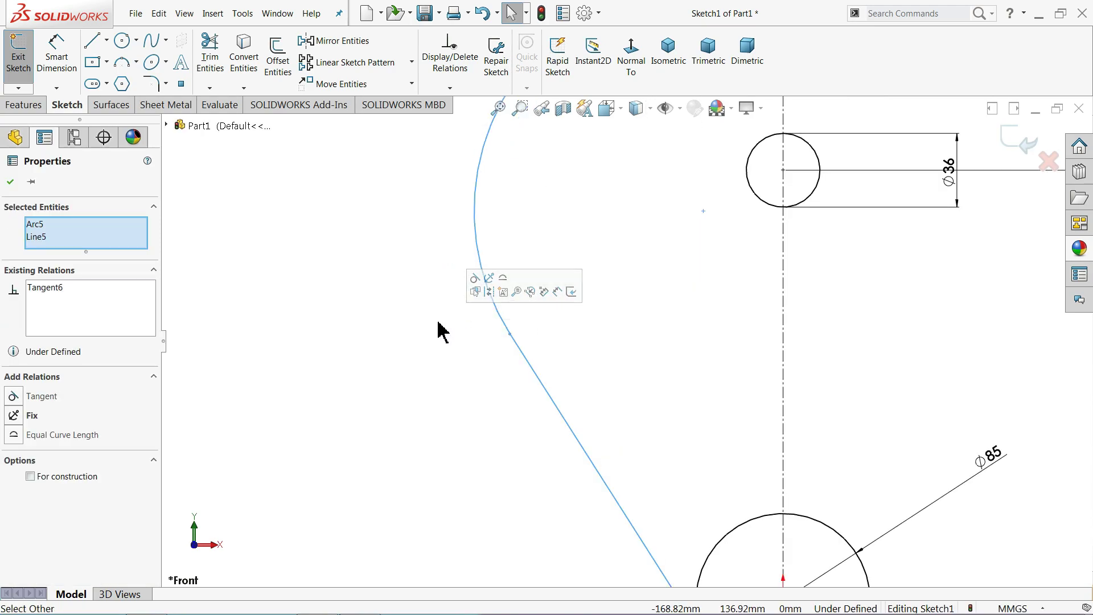
left_click(439, 323)
scroll(464, 305, "up", 1)
scroll(595, 234, "up", 2)
left_click(581, 207)
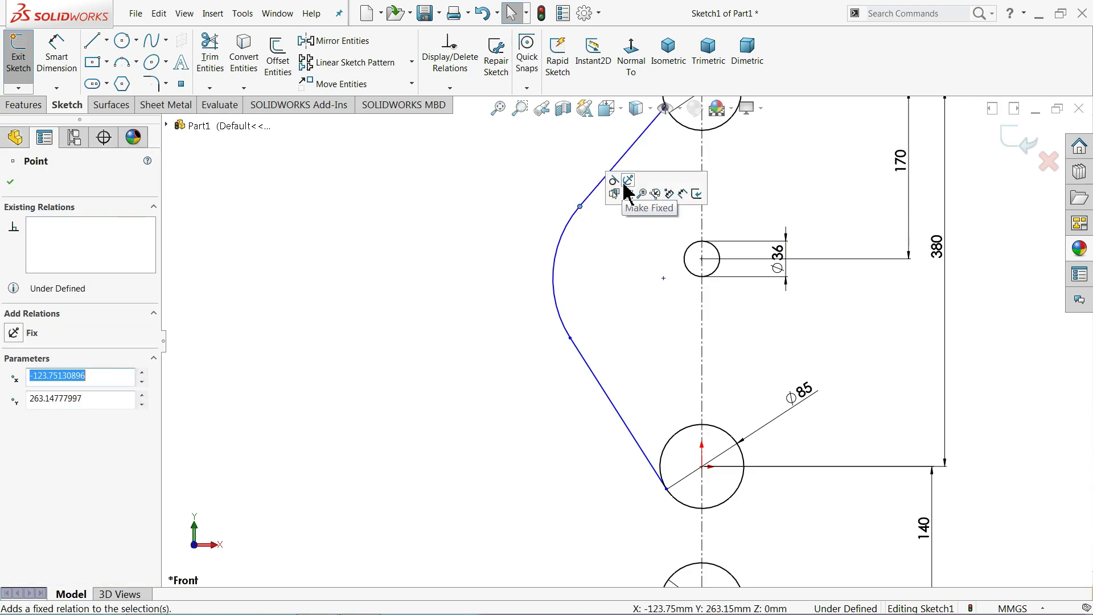
left_click(566, 196)
scroll(616, 200, "down", 3)
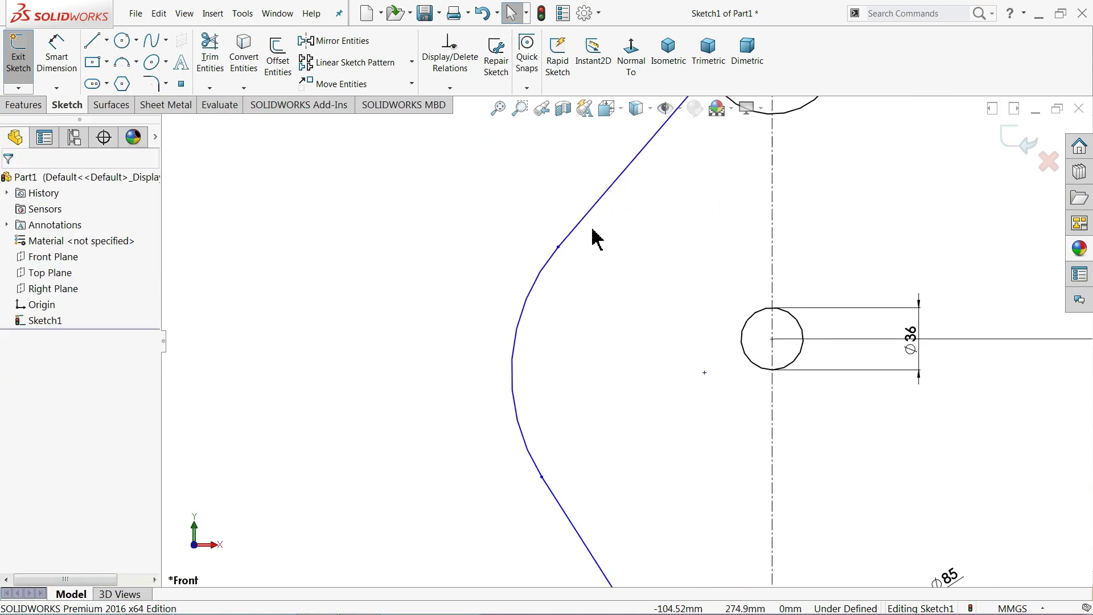
left_click_drag(591, 227, 513, 270)
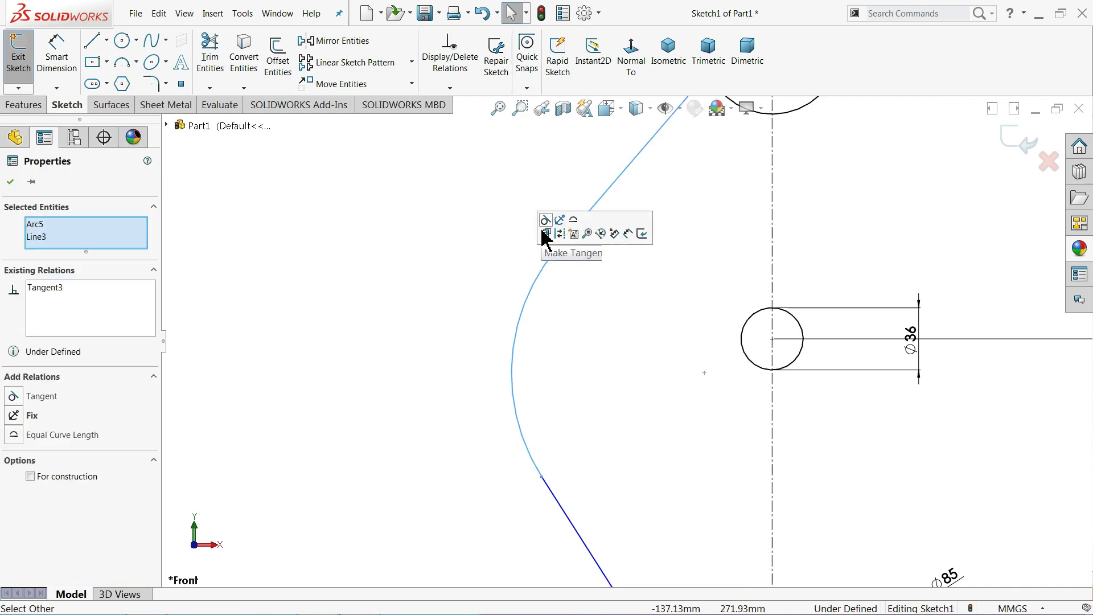
left_click(551, 230)
Make the upper line tangent to the top circle.
scroll(566, 242, "up", 3)
scroll(672, 232, "down", 3)
scroll(672, 232, "down", 3)
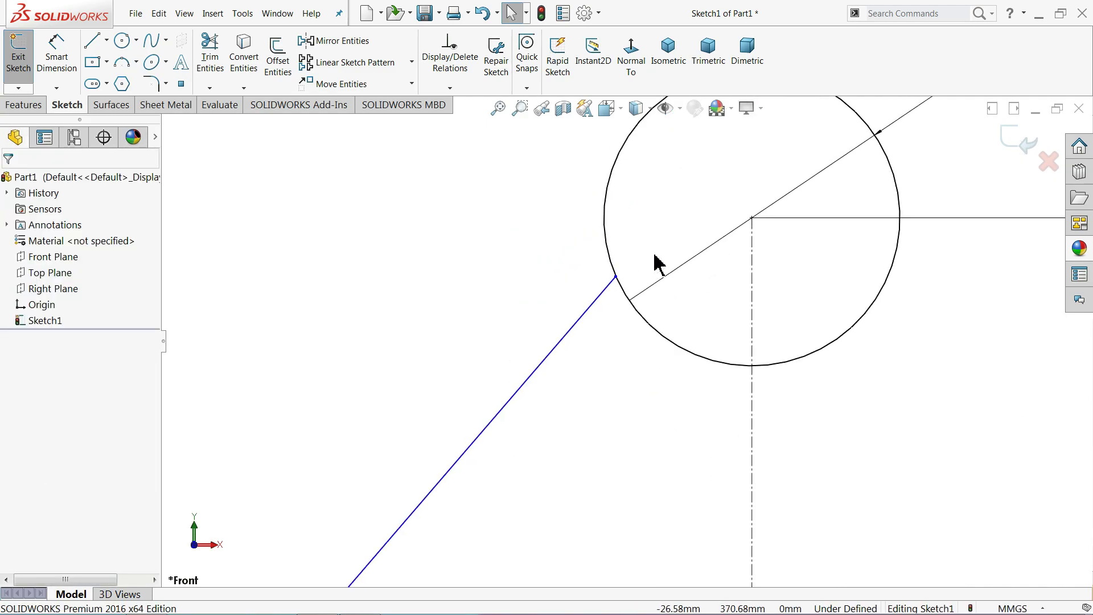
left_click_drag(641, 264, 586, 300)
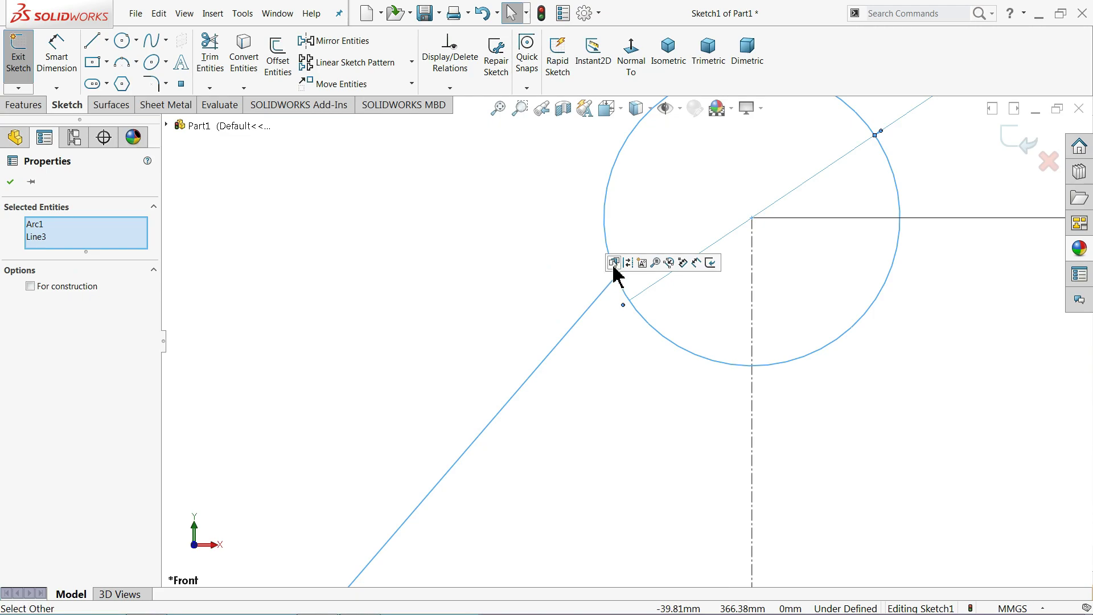
left_click(549, 261)
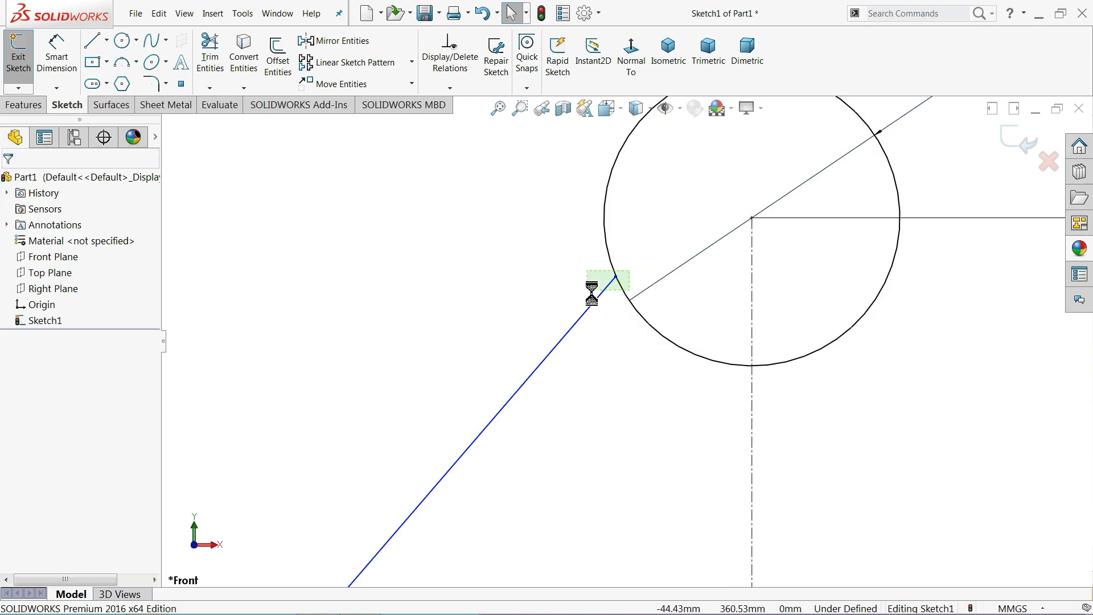
left_click_drag(629, 271, 592, 292)
left_click(626, 252)
left_click(477, 235)
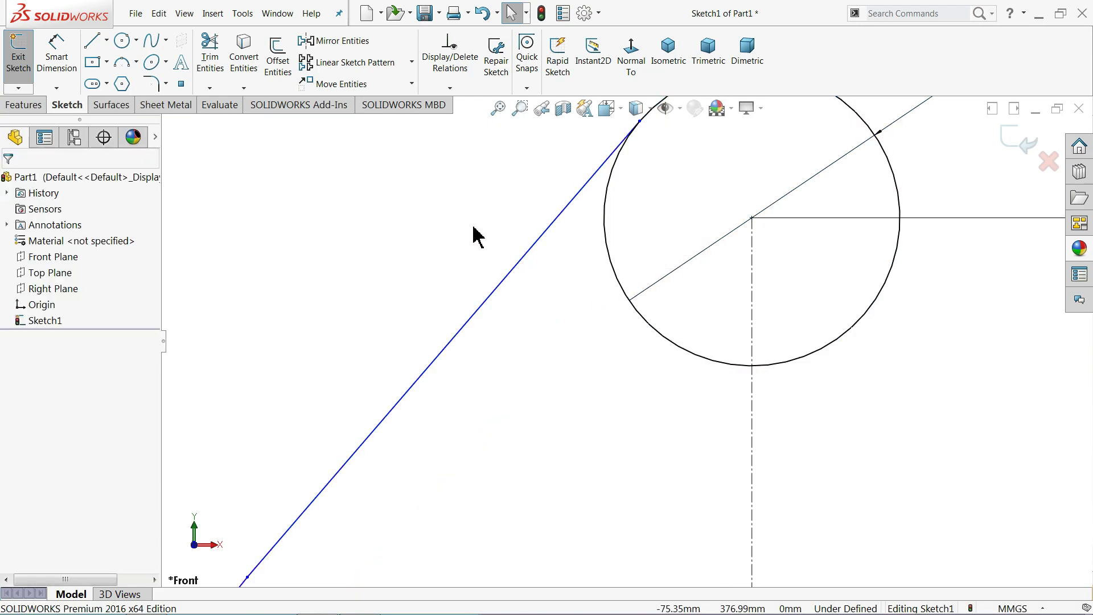
scroll(501, 257, "up", 4)
scroll(530, 288, "up", 3)
scroll(598, 370, "up", 2)
scroll(654, 439, "down", 1)
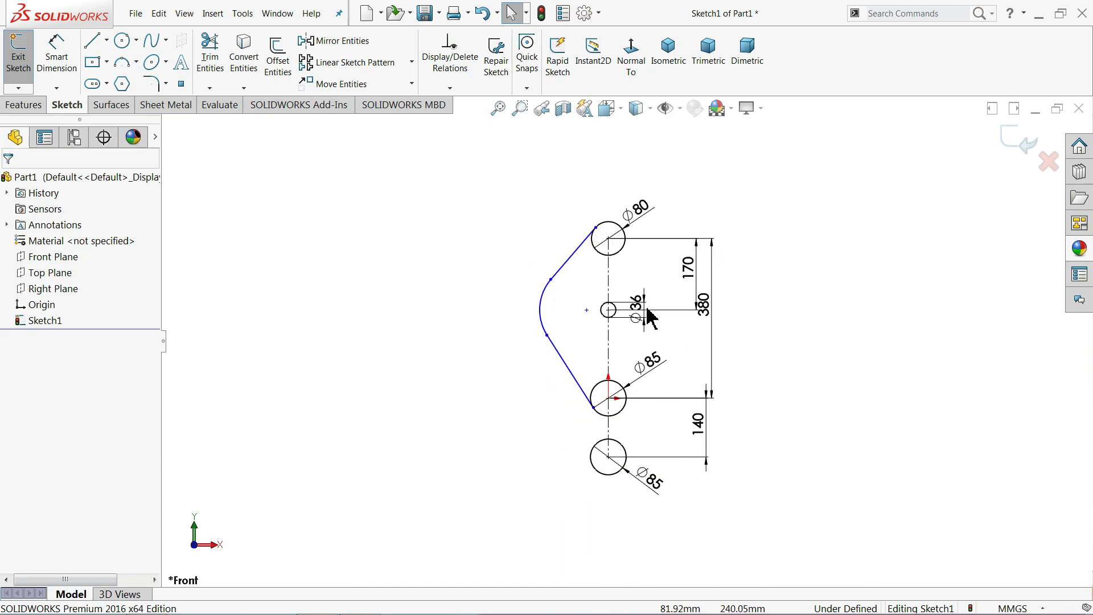
scroll(647, 310, "down", 2)
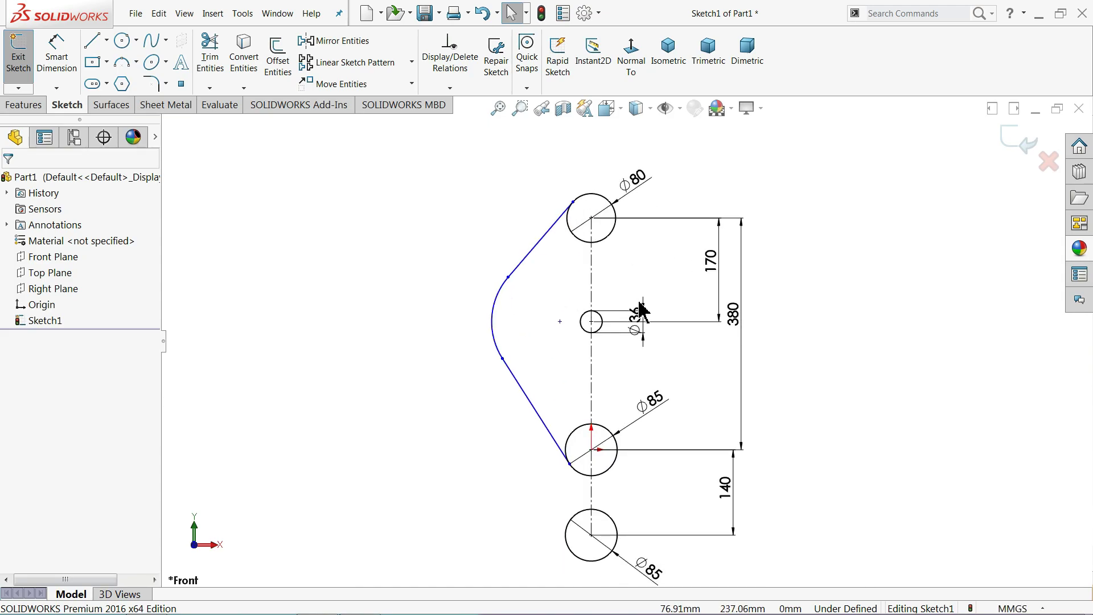
Dimension the profile arc to radius 100.
left_click(57, 57)
left_click(492, 325)
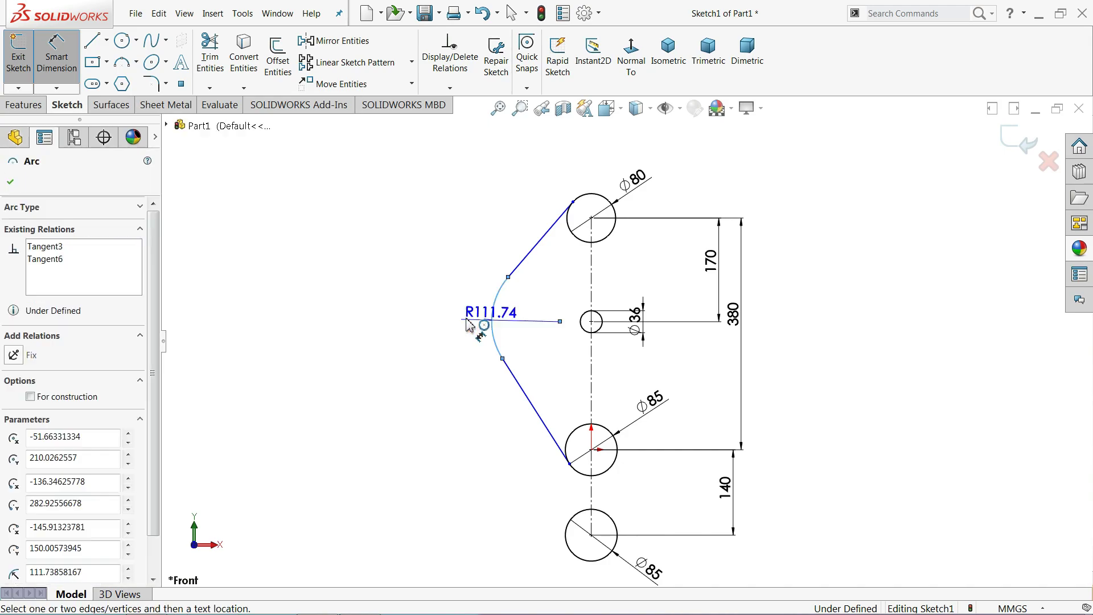
left_click(437, 317)
type("100")
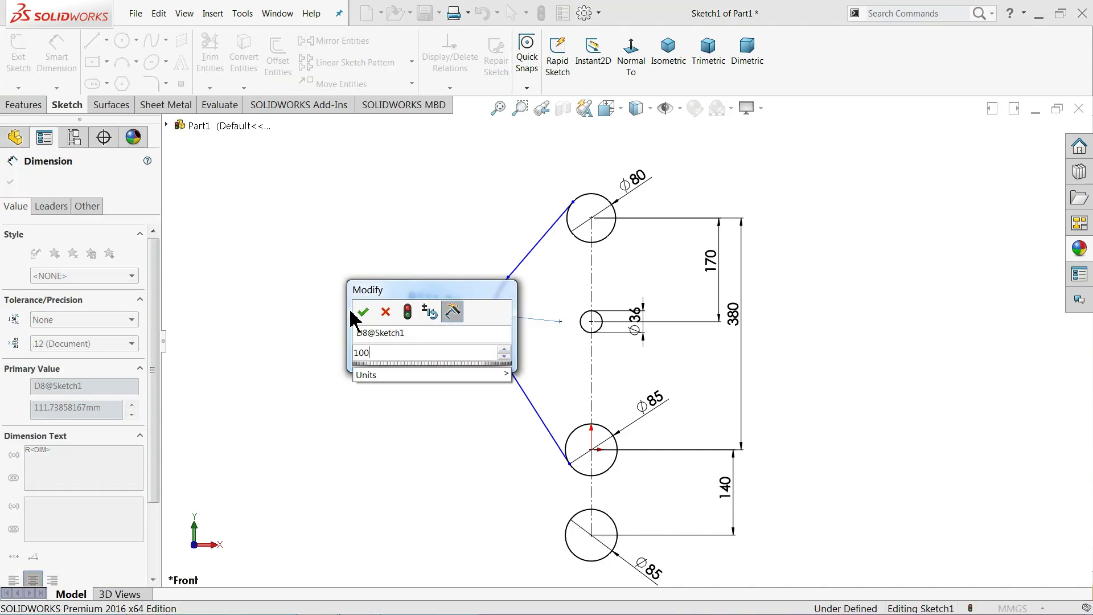
left_click(362, 313)
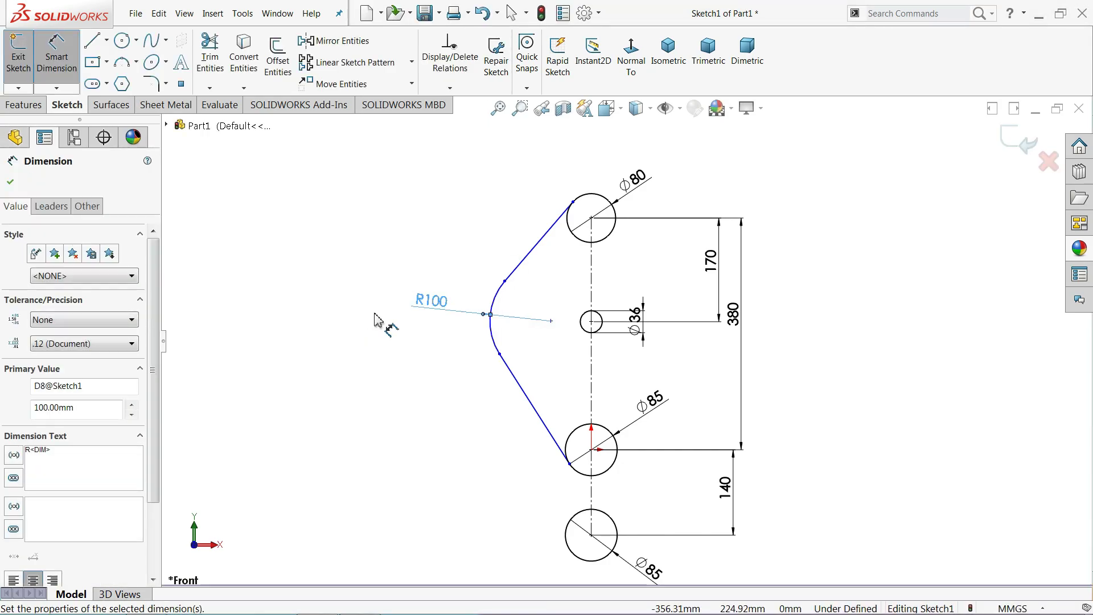
left_click(8, 185)
Merge the arc's centre point onto the Ø36 circle's centre.
scroll(568, 346, "down", 3)
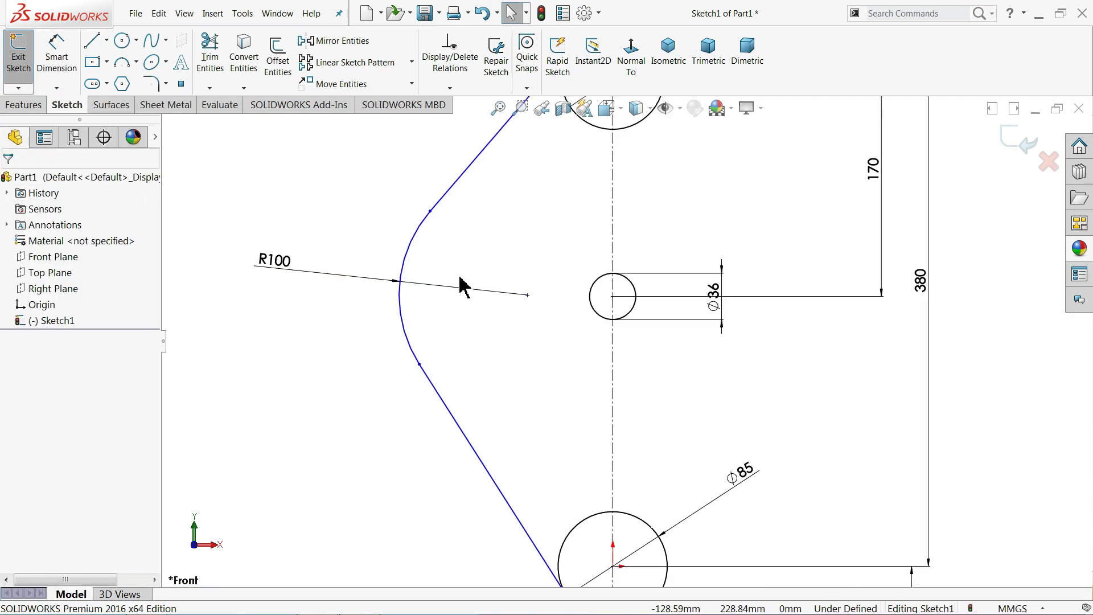
left_click(528, 296)
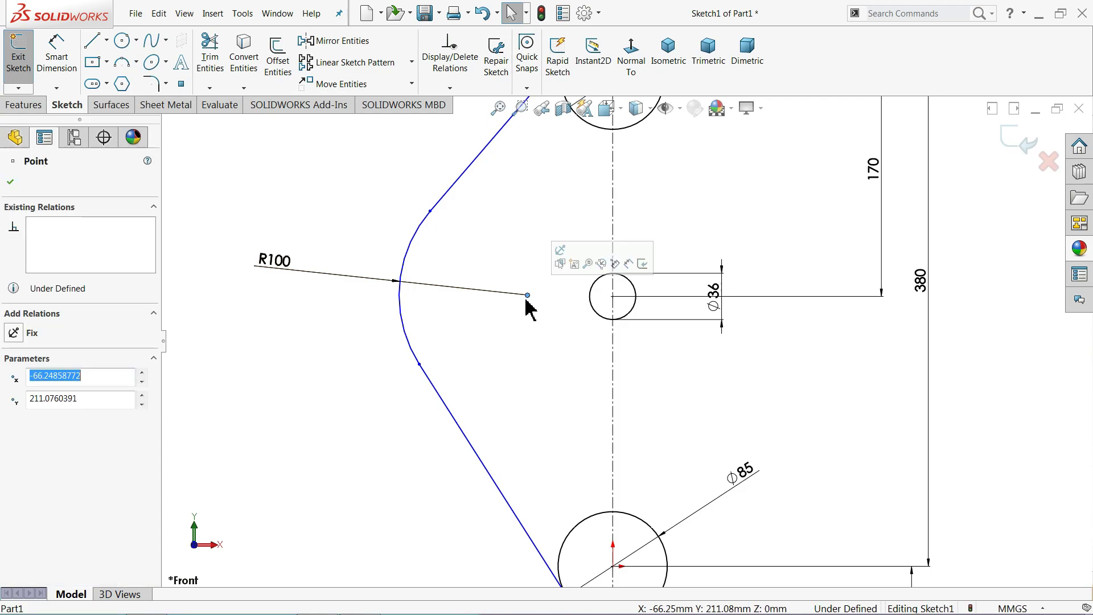
left_click(613, 296, "ctrl")
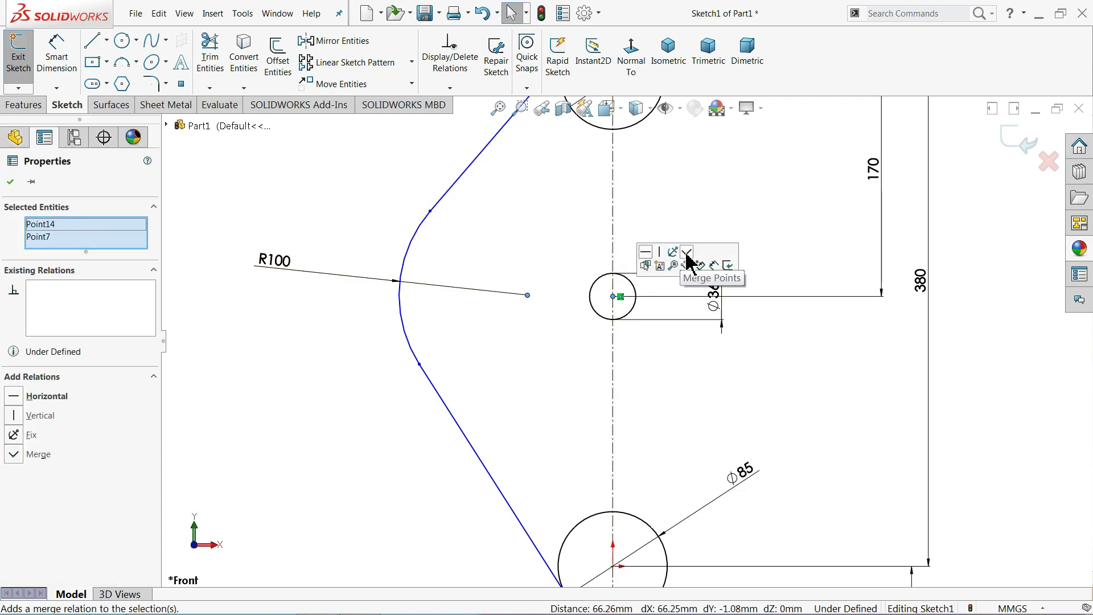
left_click(687, 259)
left_click(435, 227)
scroll(609, 359, "up", 3)
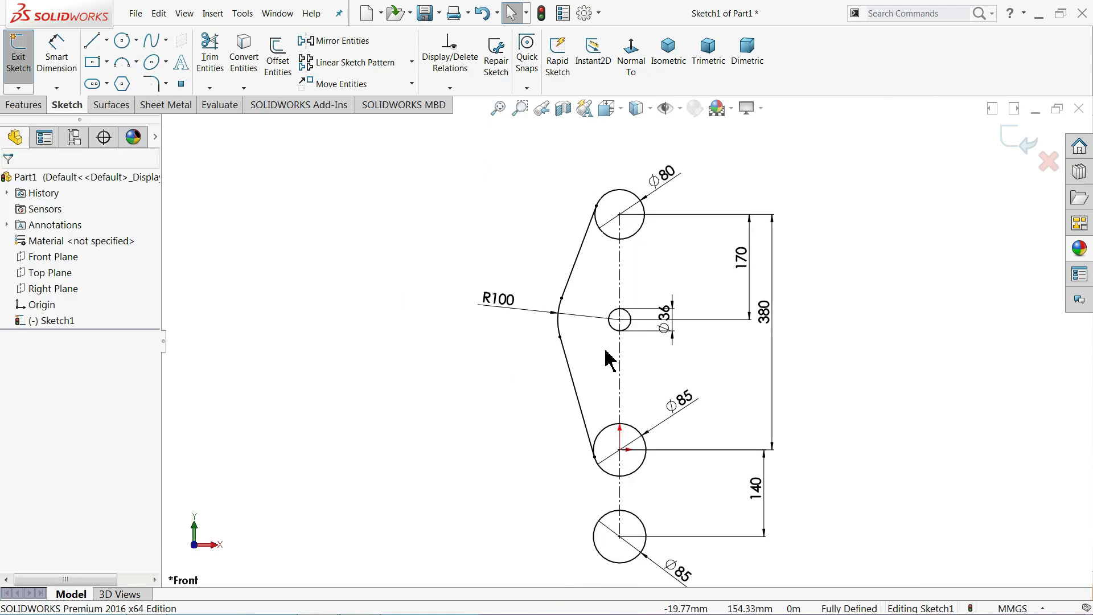
Mirror the upper line, R100 arc and lower line about the vertical centreline.
left_click(365, 45)
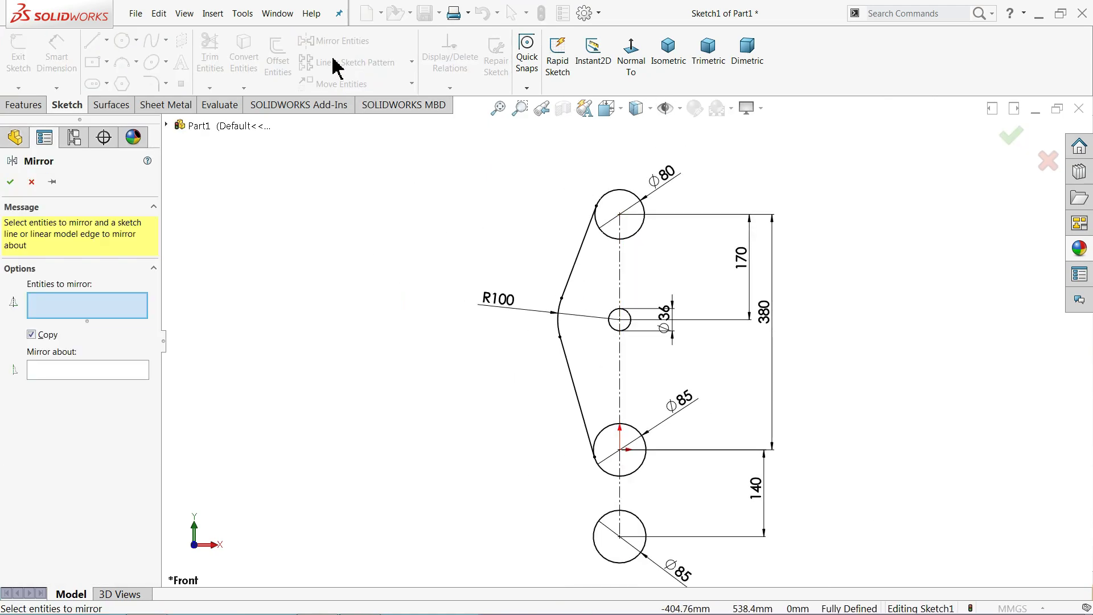
left_click(577, 275)
left_click(559, 317)
left_click(572, 369)
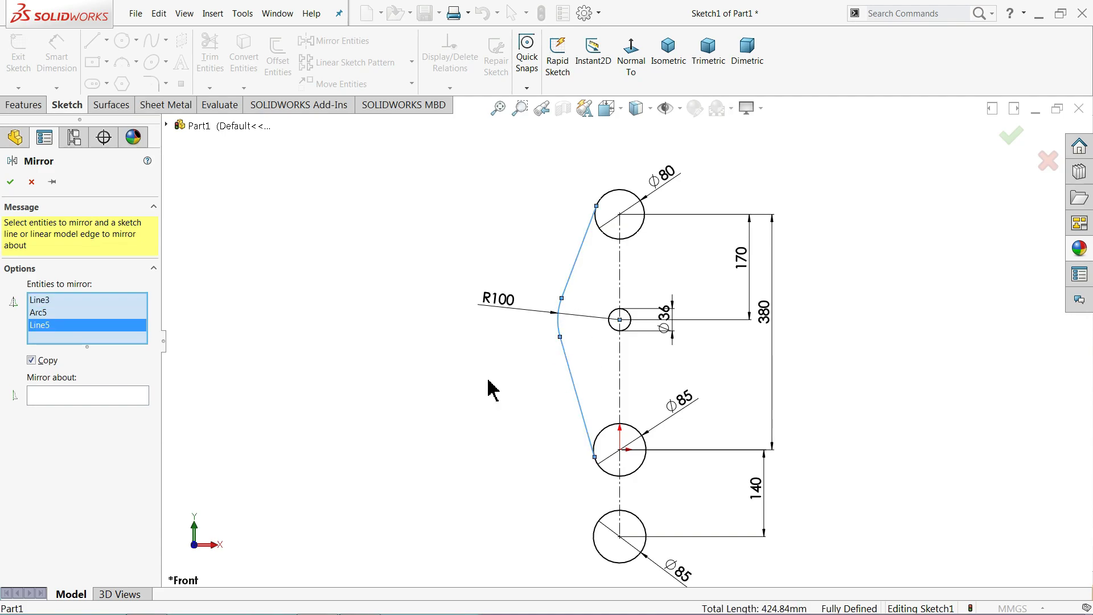
left_click(114, 397)
left_click(623, 283)
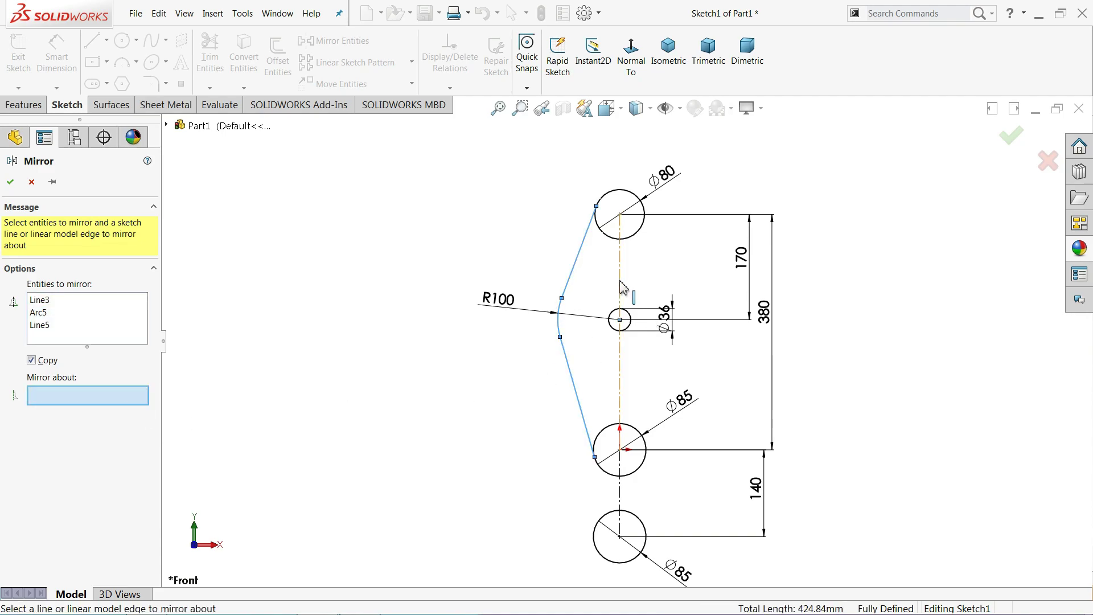
left_click(11, 183)
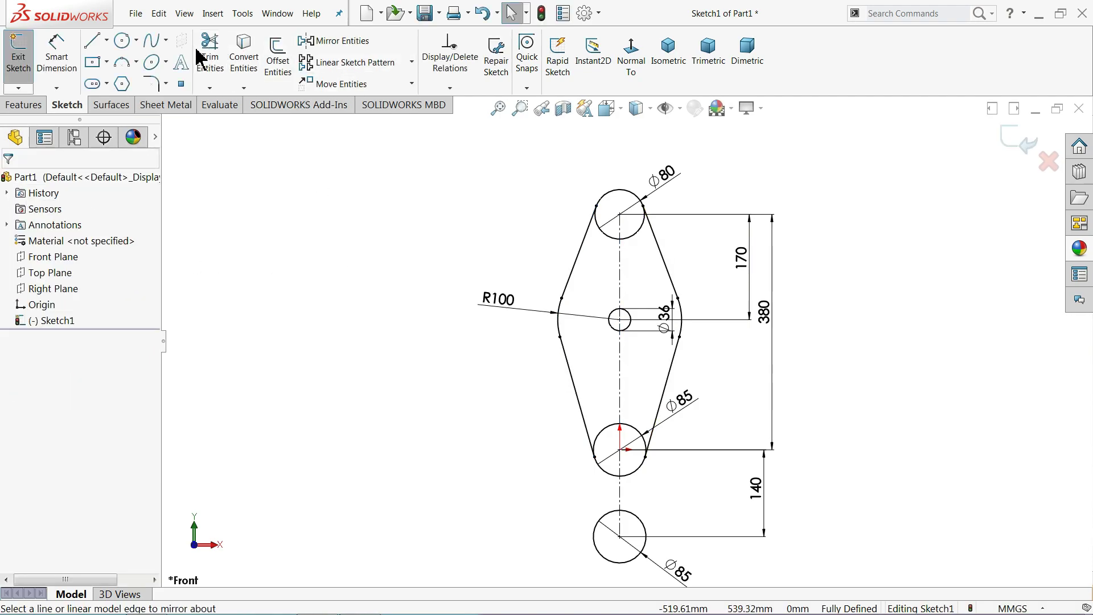
Draw concentric inner circles inside the top circle and the circle at the origin.
left_click(121, 40)
scroll(603, 174, "down", 3)
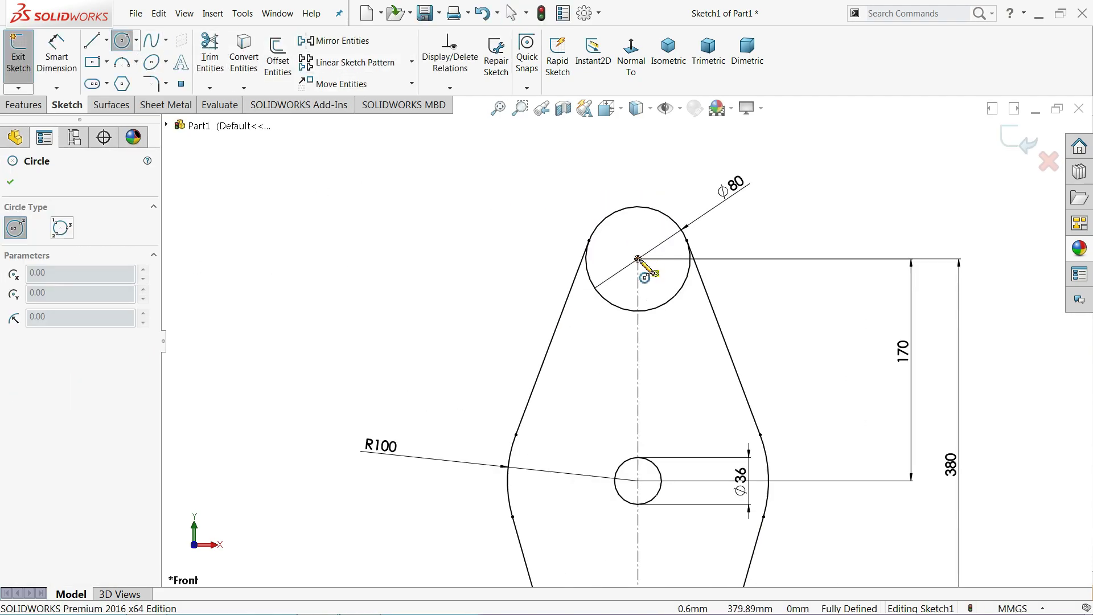
left_click(639, 259)
left_click(648, 246)
scroll(673, 307, "up", 3)
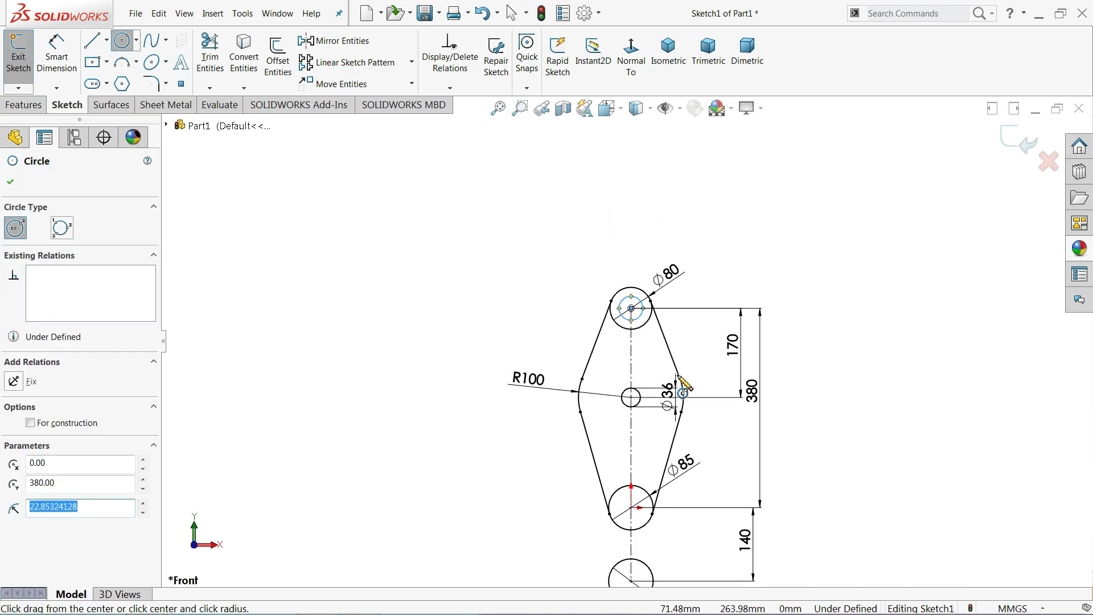
scroll(640, 501, "down", 2)
scroll(595, 450, "down", 2)
left_click(568, 421)
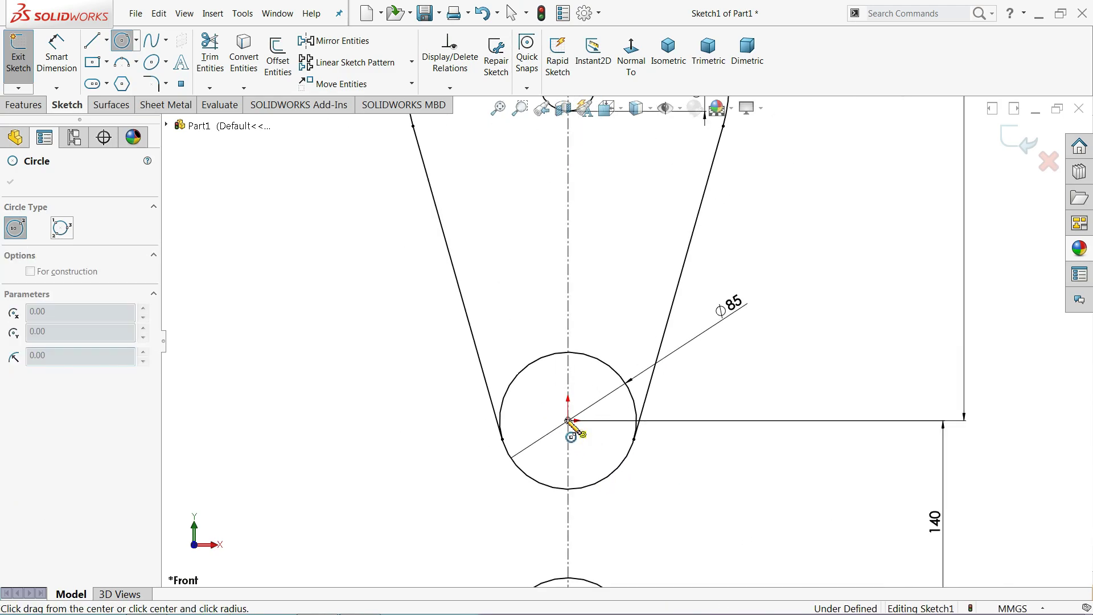
left_click(546, 399)
Dimension both new inner circles to Ø30.
left_click(63, 71)
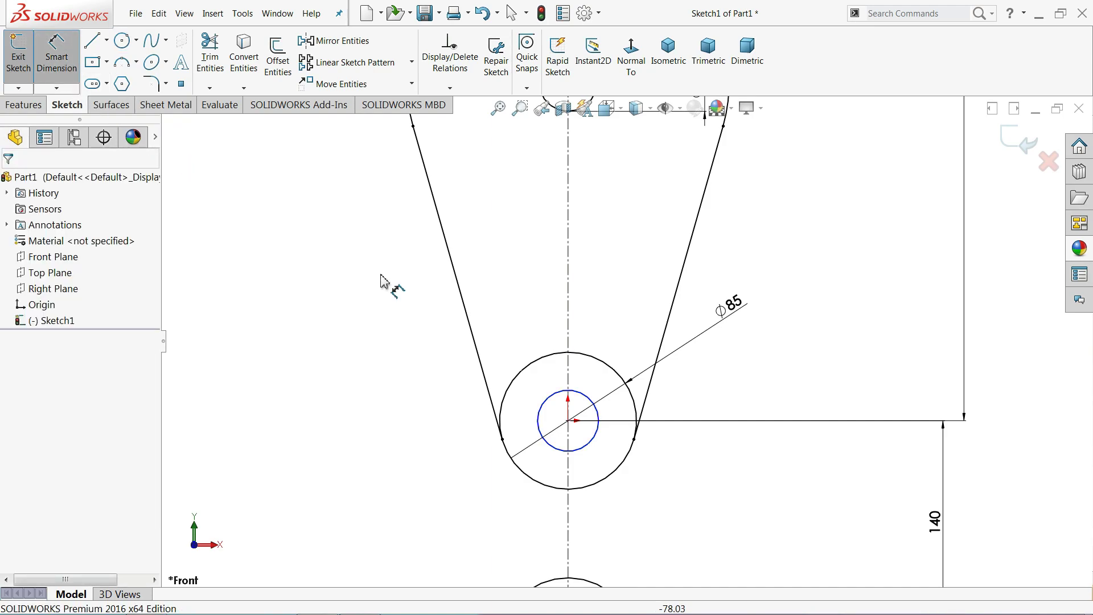
left_click(596, 440)
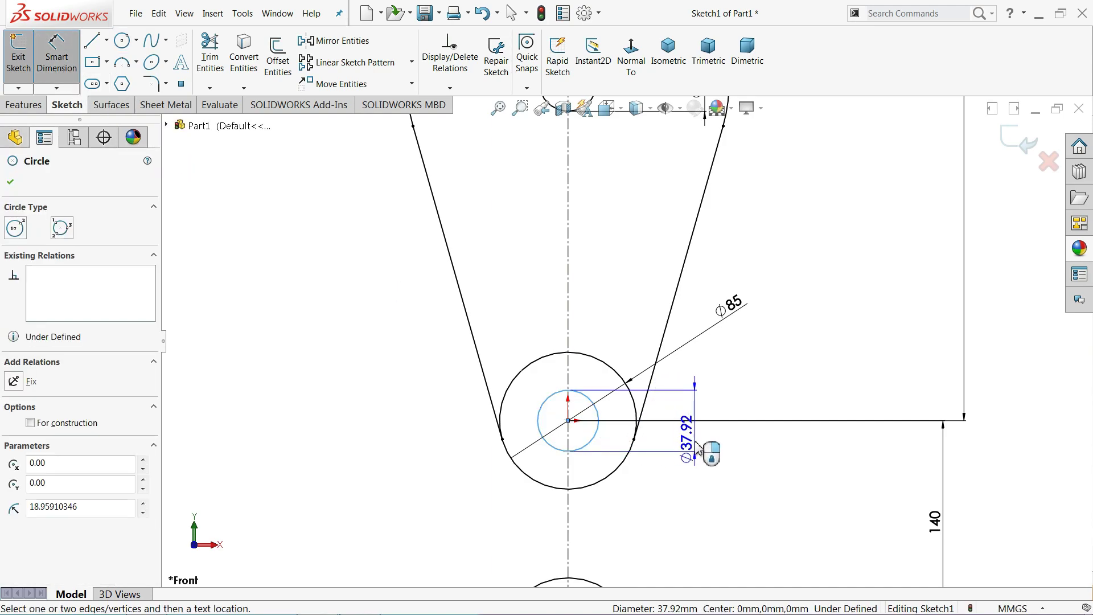
left_click(694, 435)
type("30")
key("Return")
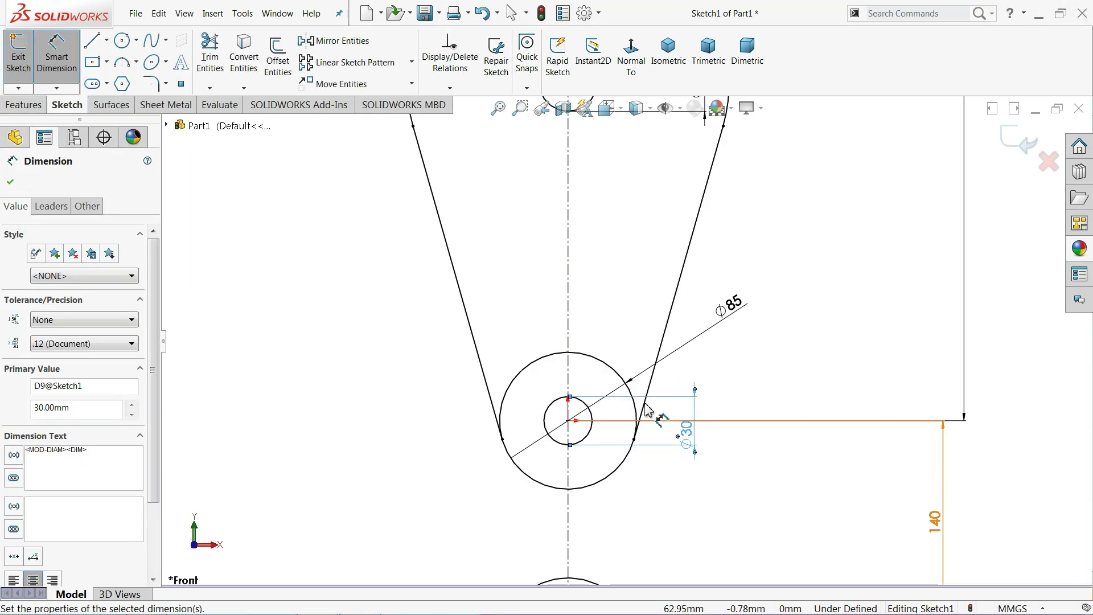
key("f")
scroll(625, 318, "up", 1)
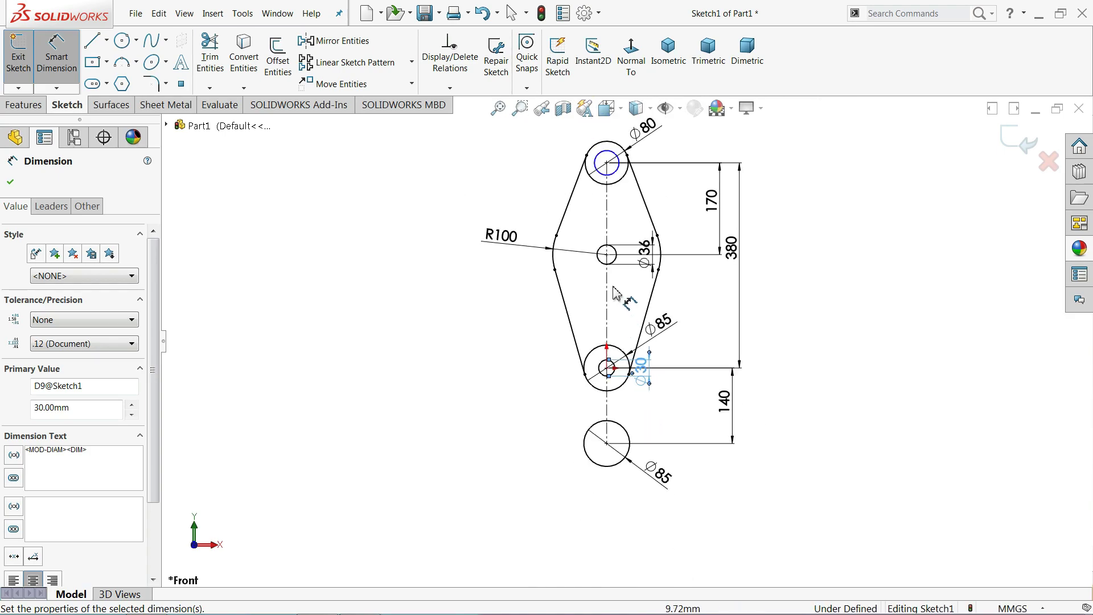
scroll(629, 239, "down", 2)
scroll(633, 202, "down", 2)
left_click(620, 195)
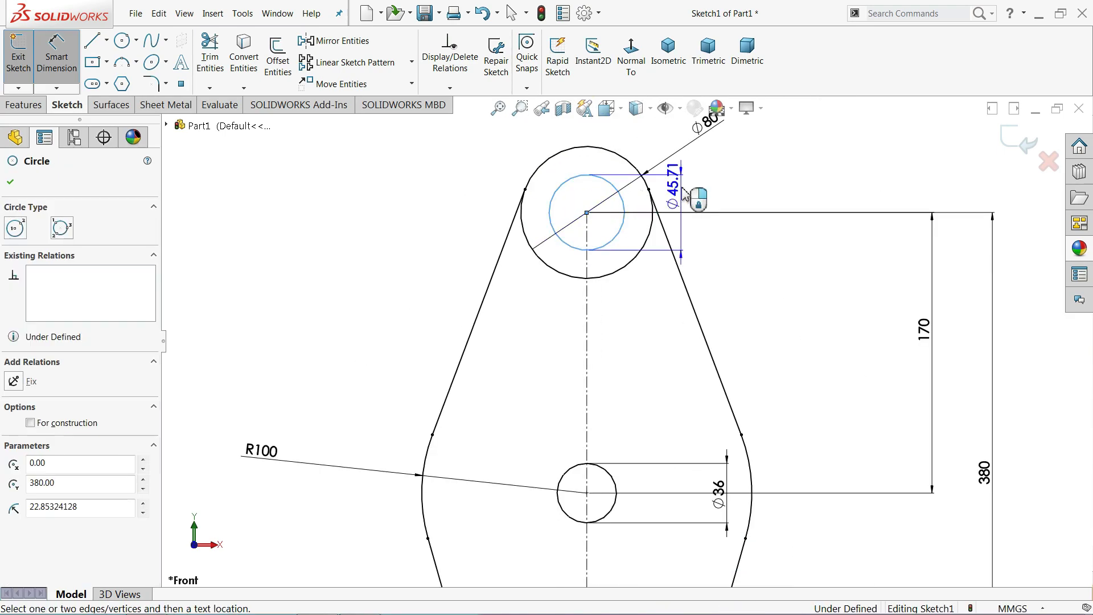
left_click(740, 154)
type("30")
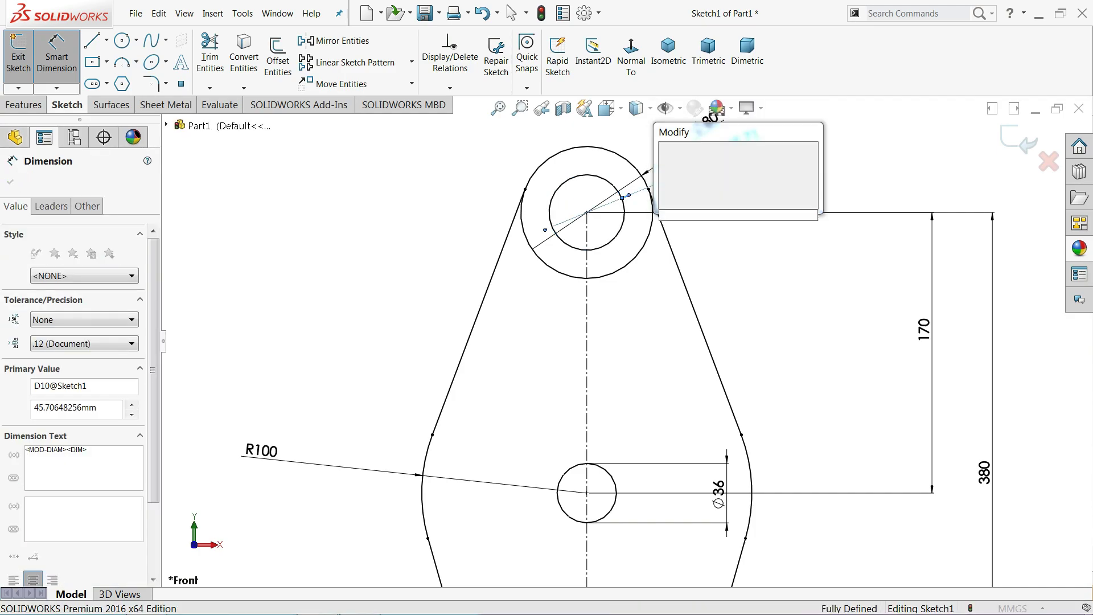
key("Return")
Add a Ø35 concentric circle inside the bottom Ø85 circle.
left_click(121, 40)
scroll(683, 317, "up", 2)
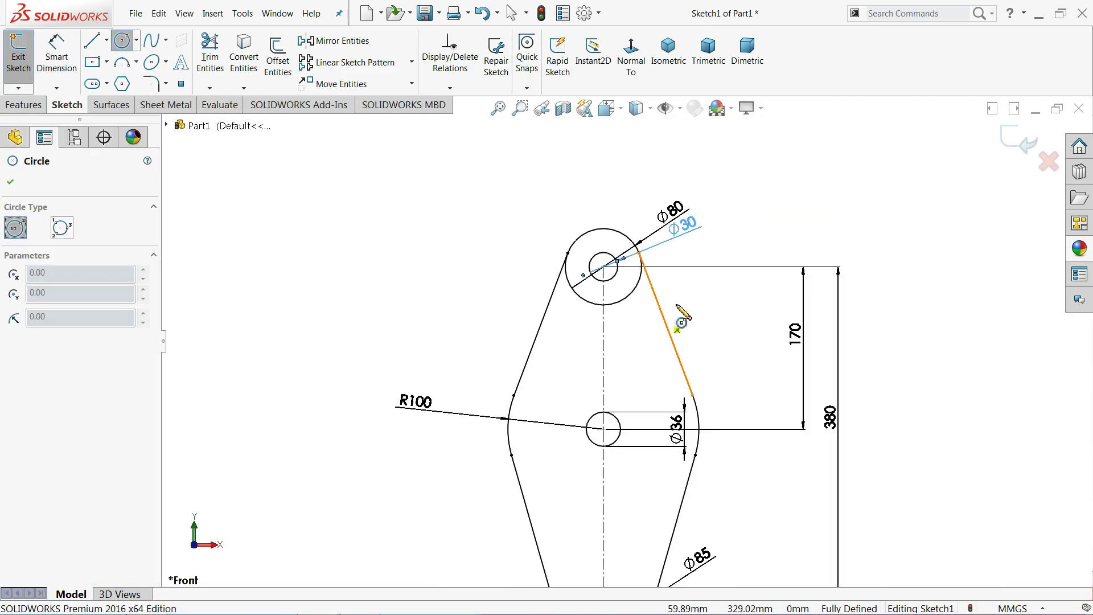
scroll(694, 401, "up", 2)
scroll(637, 491, "down", 3)
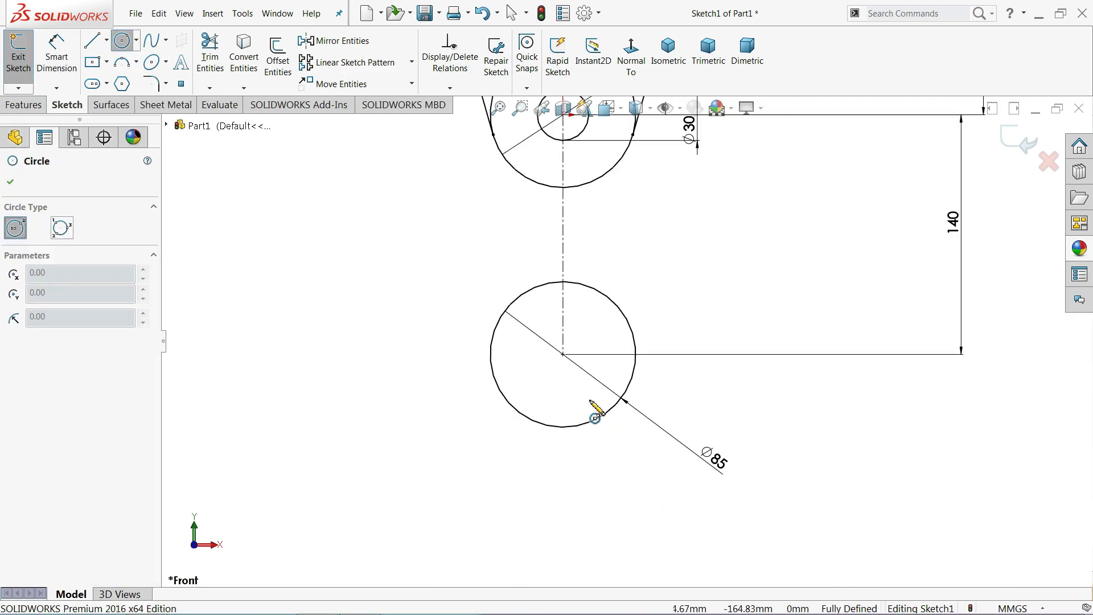
scroll(591, 410, "down", 2)
left_click(560, 330)
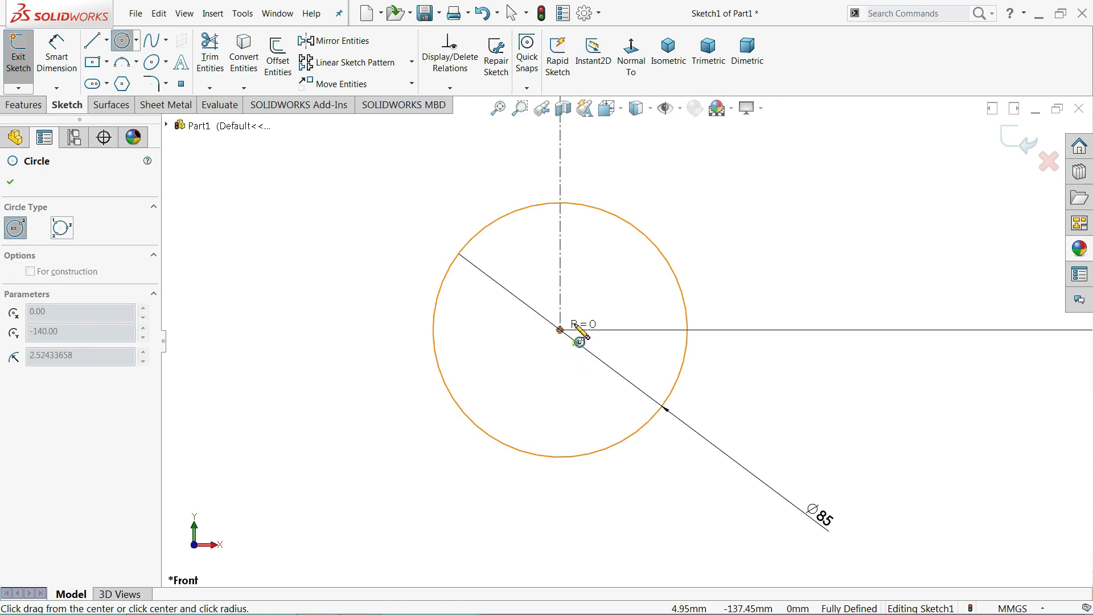
left_click(609, 300)
left_click(57, 54)
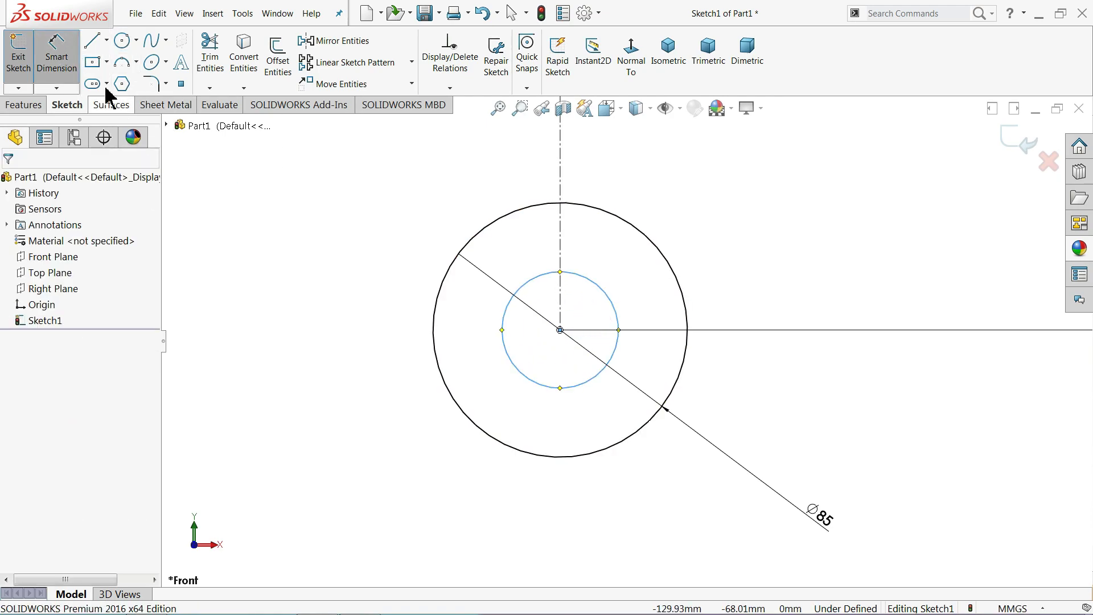
left_click(586, 384)
left_click(783, 373)
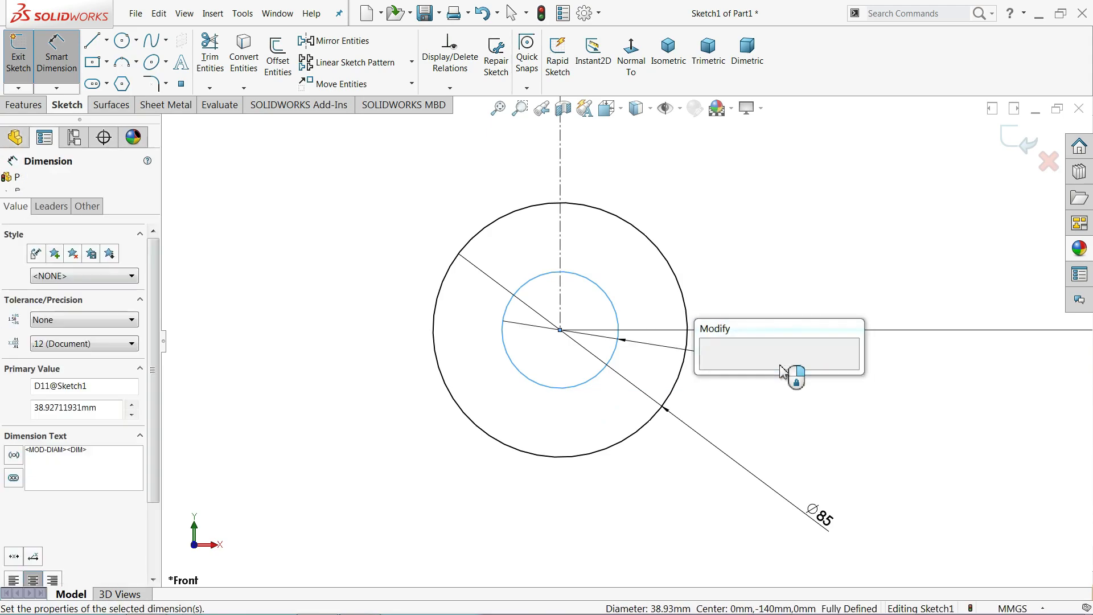
type("35")
key("Return")
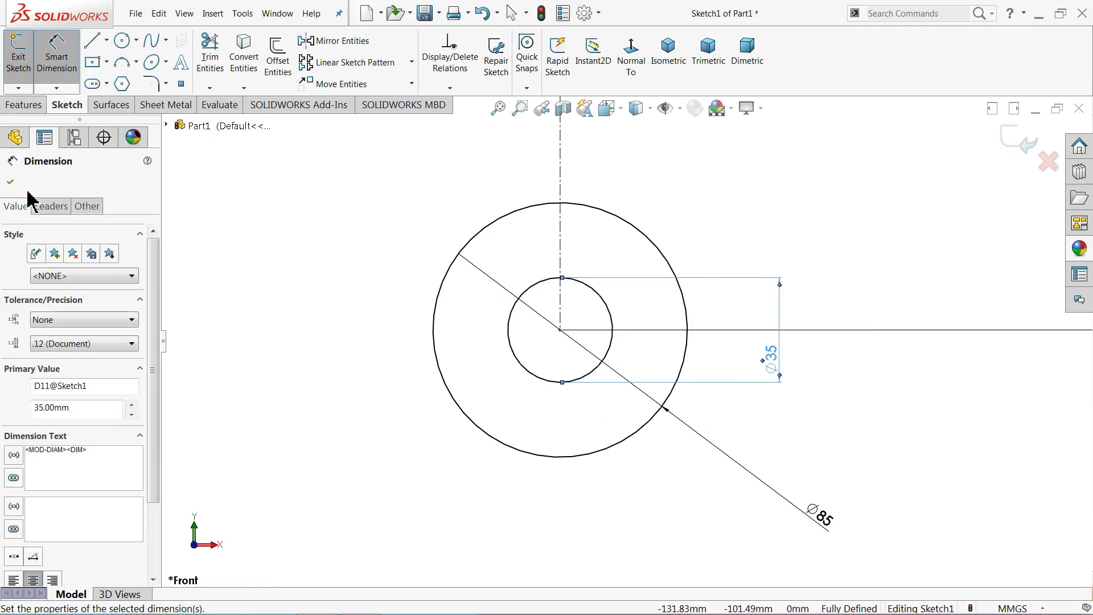
left_click(10, 182)
scroll(513, 256, "up", 3)
scroll(564, 273, "up", 2)
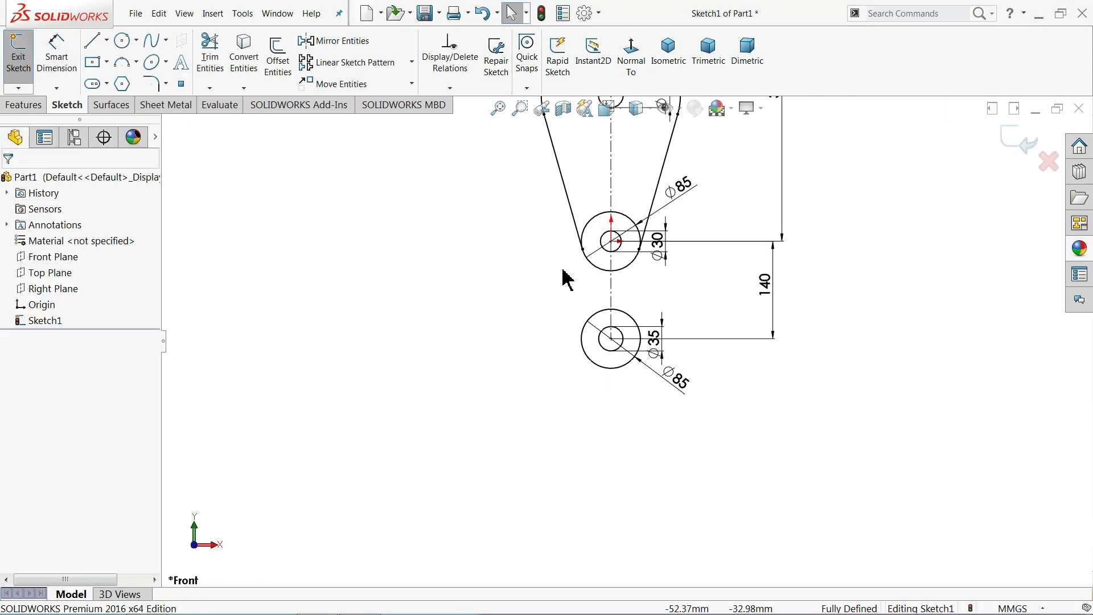
Draw a vertical line from the middle Ø85 circle to the bottom Ø85 circle.
key("l")
scroll(630, 300, "down", 2)
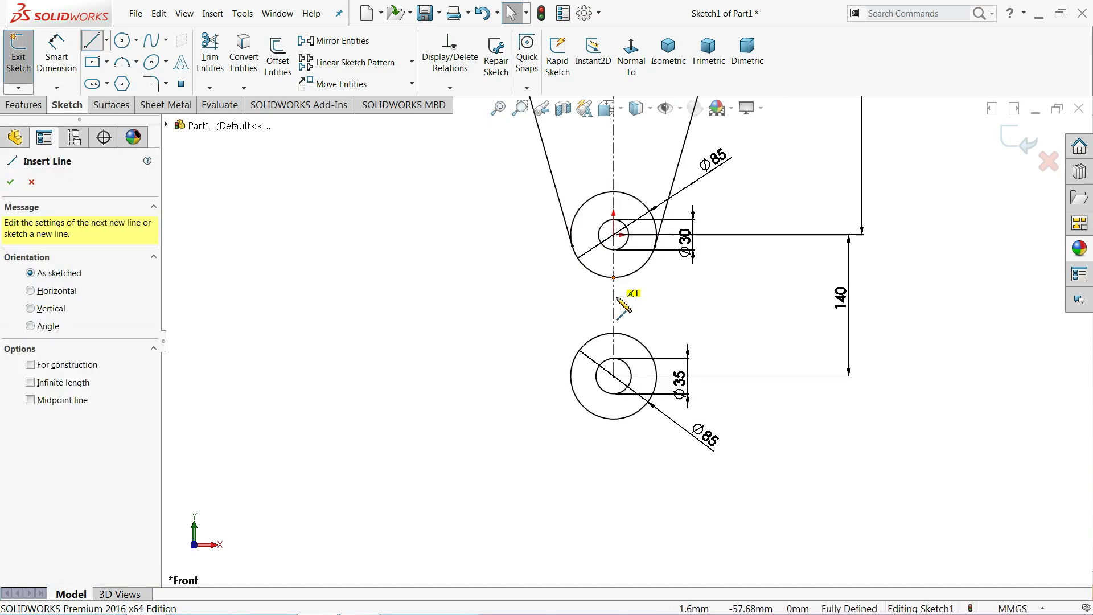
scroll(610, 313, "down", 3)
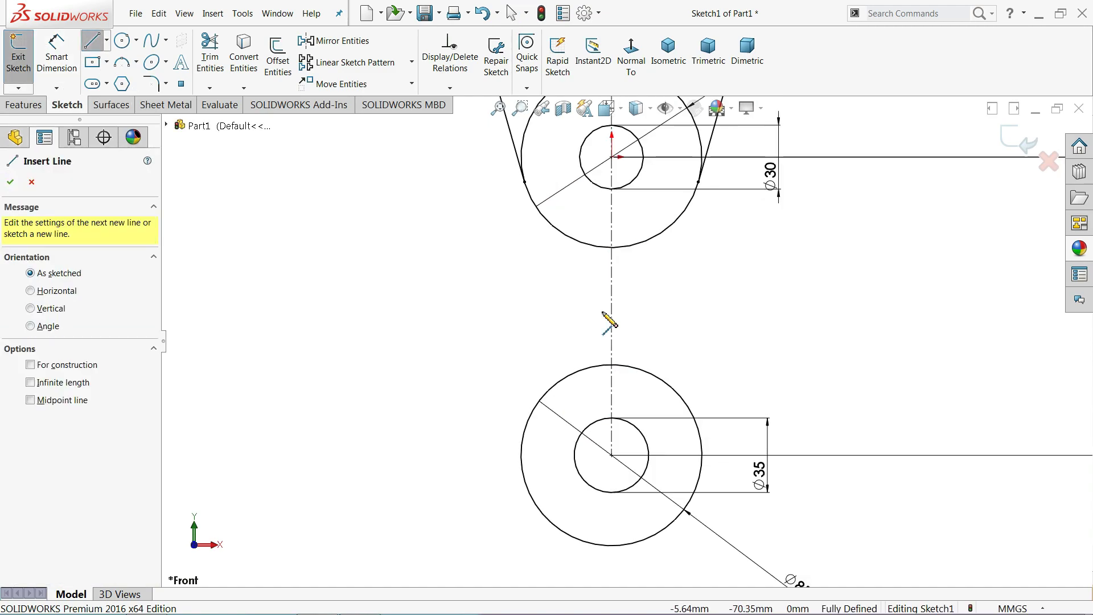
left_click(573, 240)
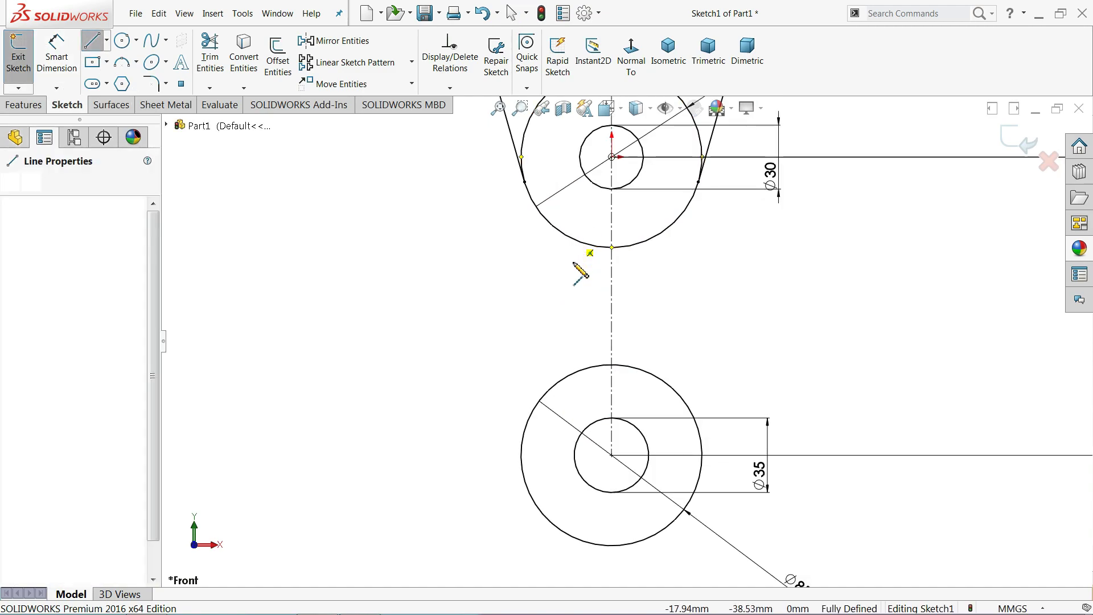
left_click(574, 374)
right_click(456, 235)
left_click(478, 280)
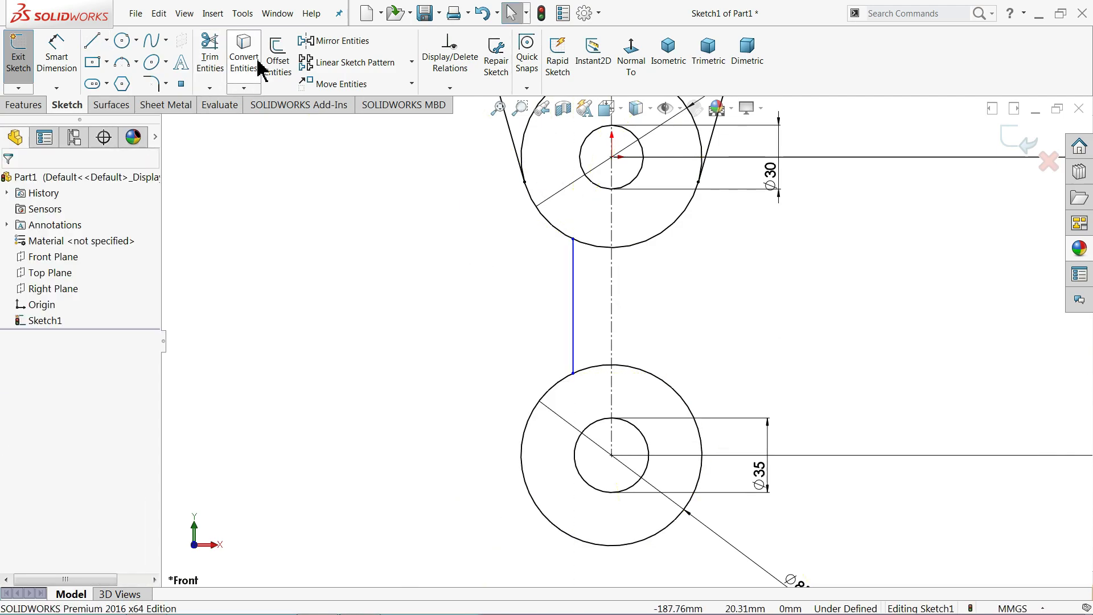
Mirror the vertical line about the vertical centreline.
left_click(341, 44)
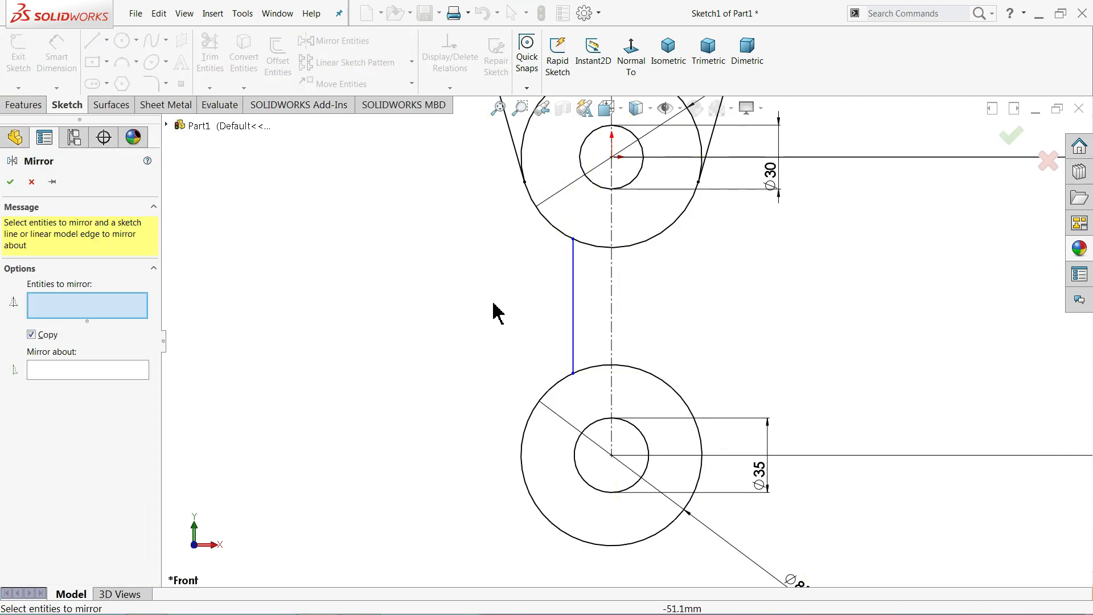
left_click(574, 320)
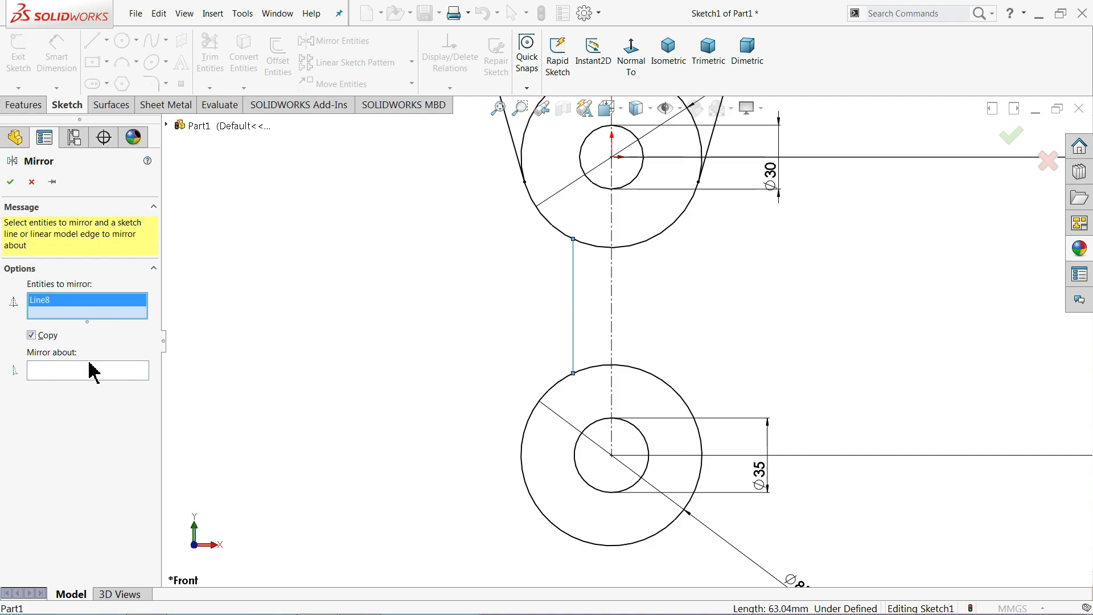
left_click(94, 375)
left_click(614, 322)
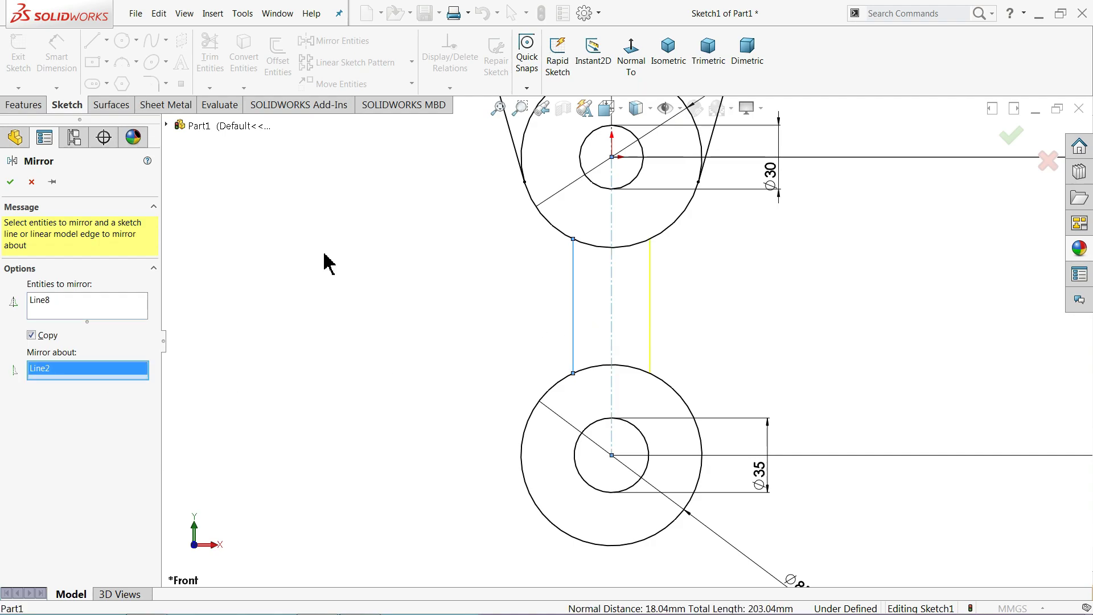
left_click(11, 182)
Dimension the left vertical line 30 mm from the centreline.
key("d")
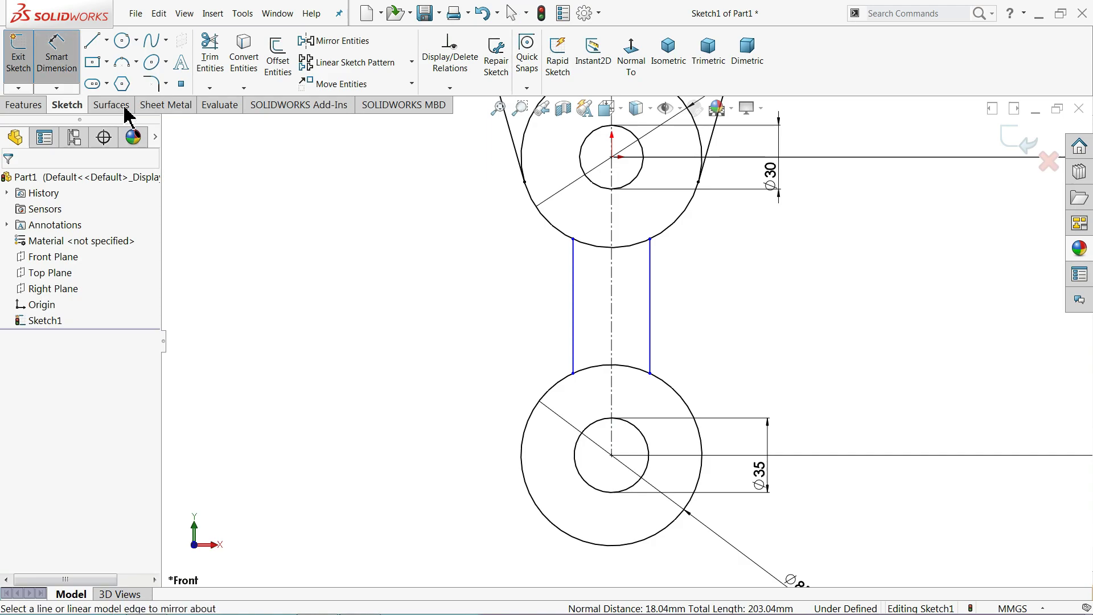
left_click(574, 310)
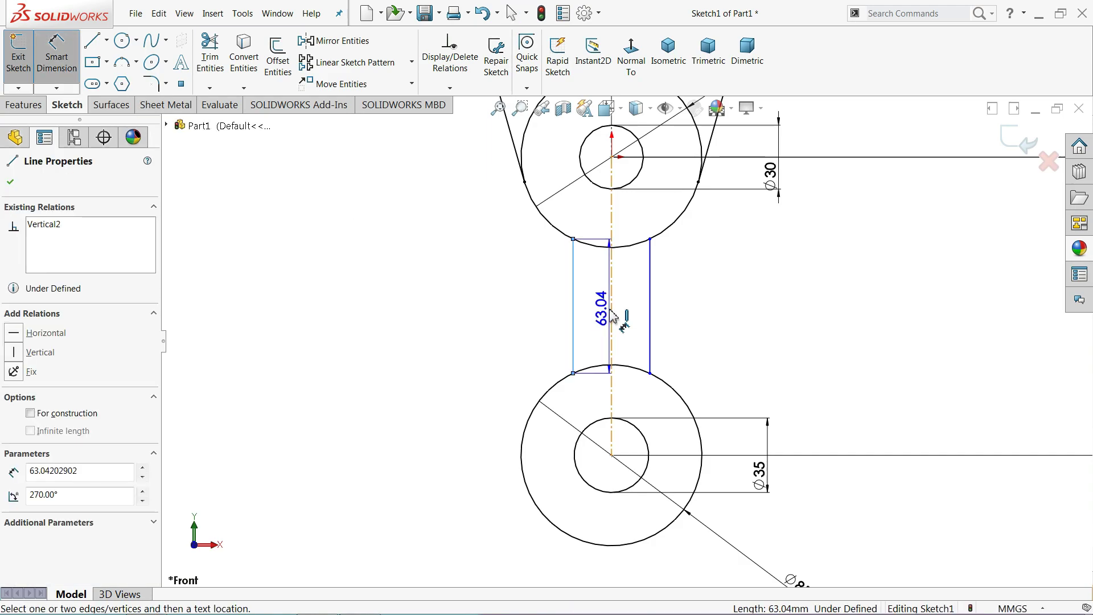
left_click(612, 316)
left_click(541, 367)
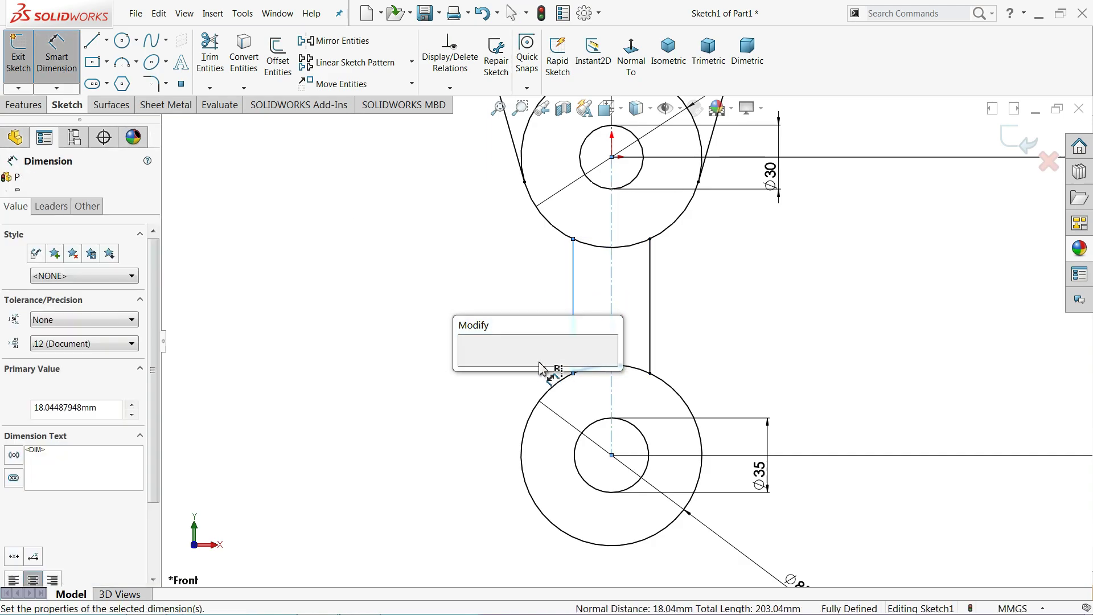
type("30")
key("Return")
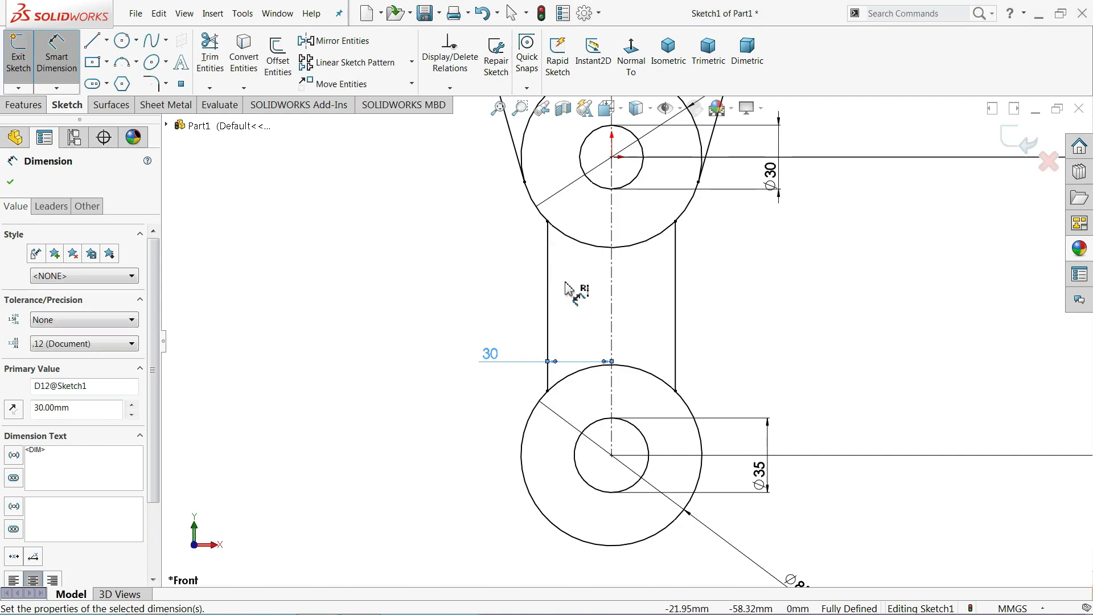
left_click(10, 183)
scroll(605, 319, "up", 3)
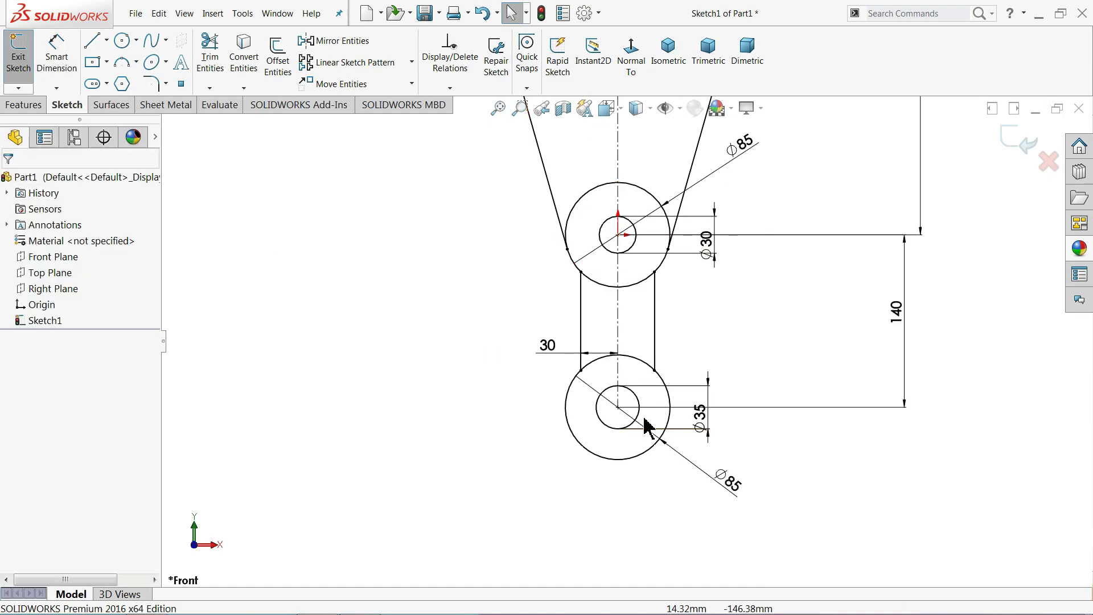
scroll(645, 426, "up", 2)
scroll(654, 342, "up", 2)
scroll(663, 240, "up", 1)
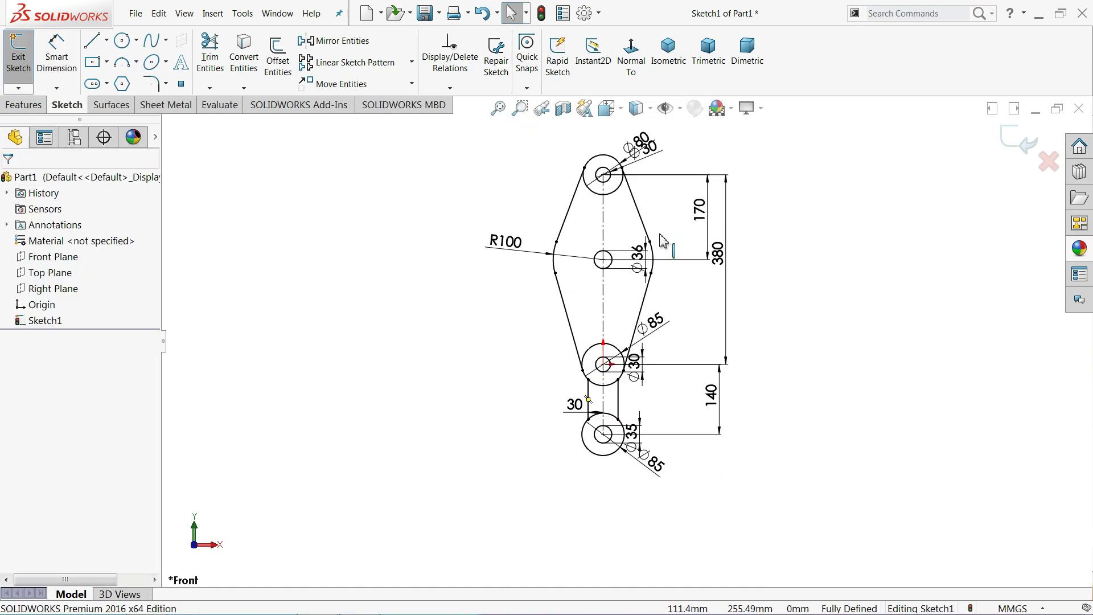
scroll(659, 284, "down", 2)
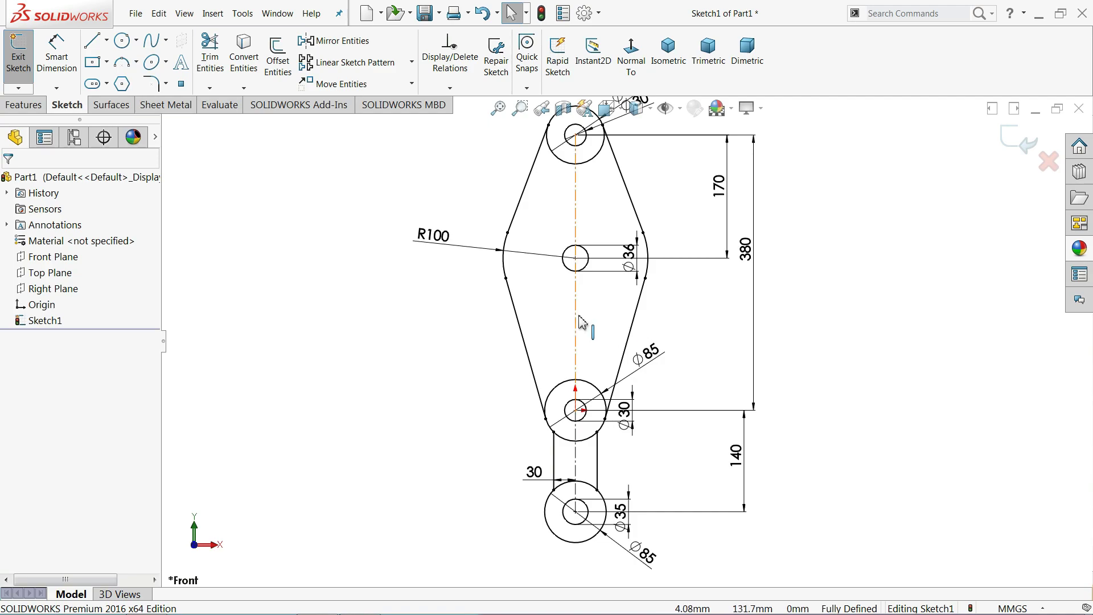
scroll(560, 330, "up", 1)
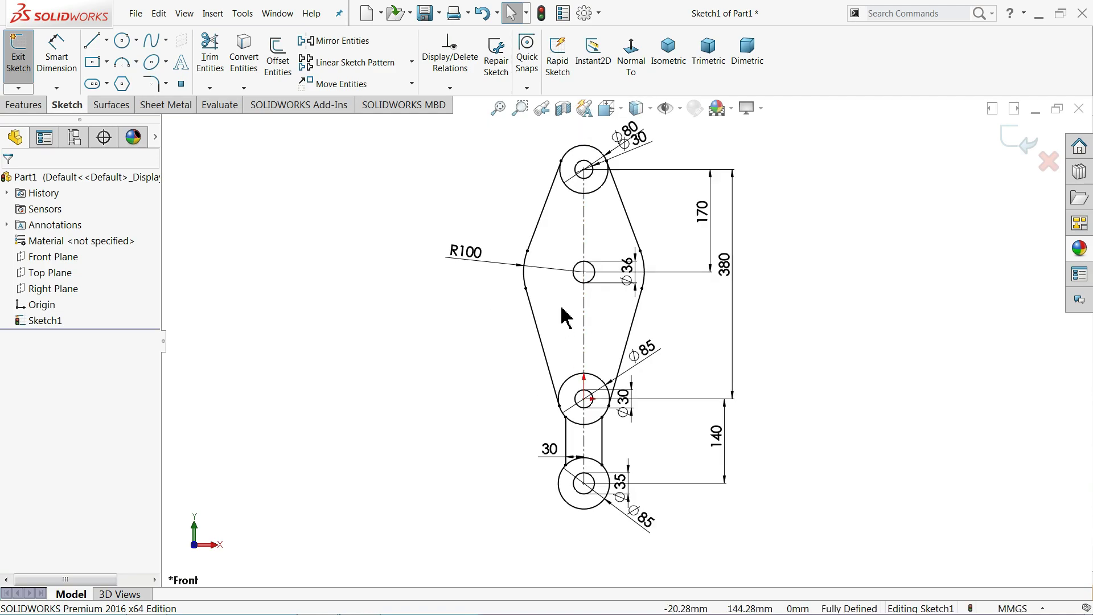
scroll(644, 285, "down", 1)
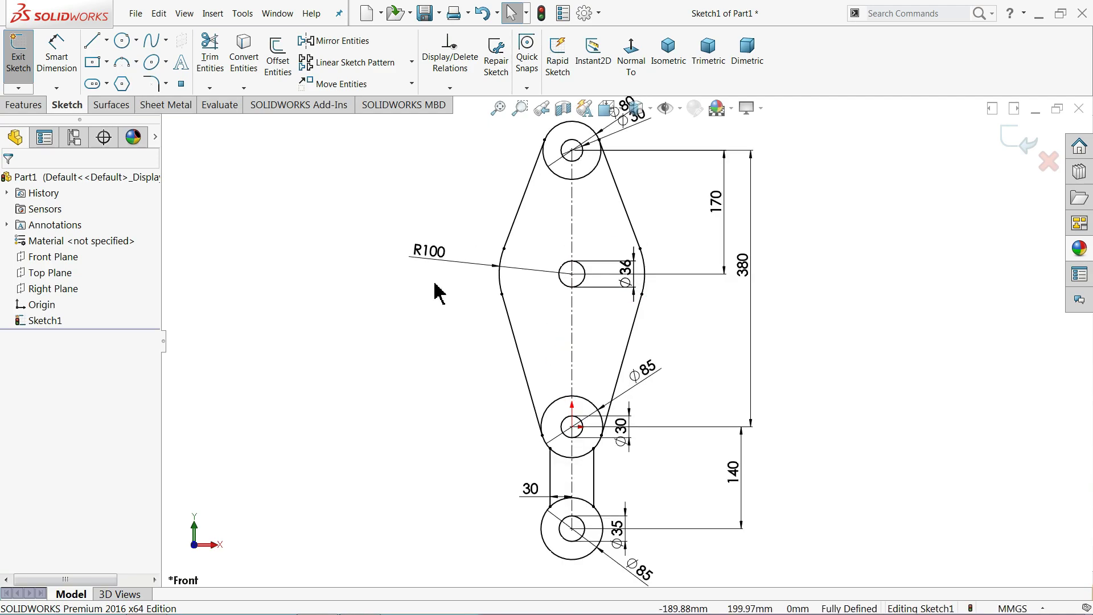
Start an Extruded Boss/Base and select all five sketch regions.
left_click(17, 106)
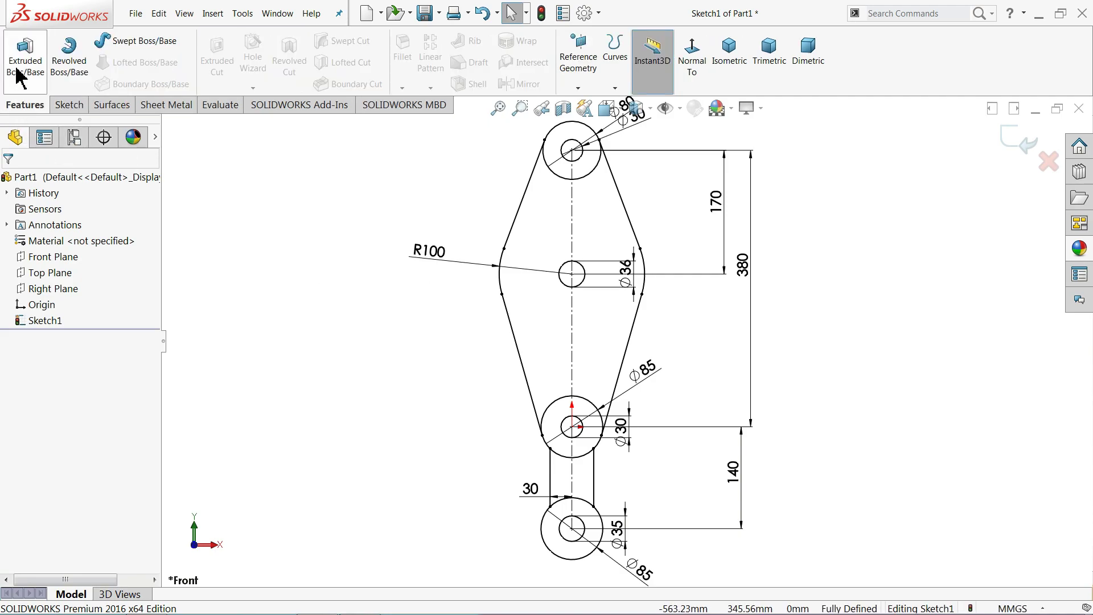
left_click(20, 74)
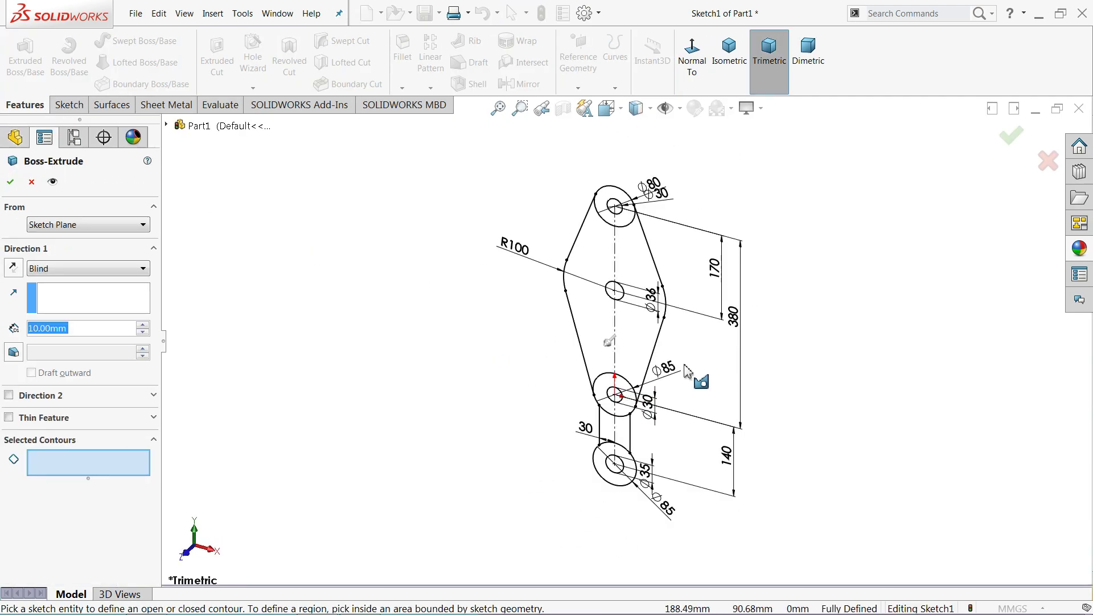
scroll(696, 378, "down", 2)
left_click(592, 160)
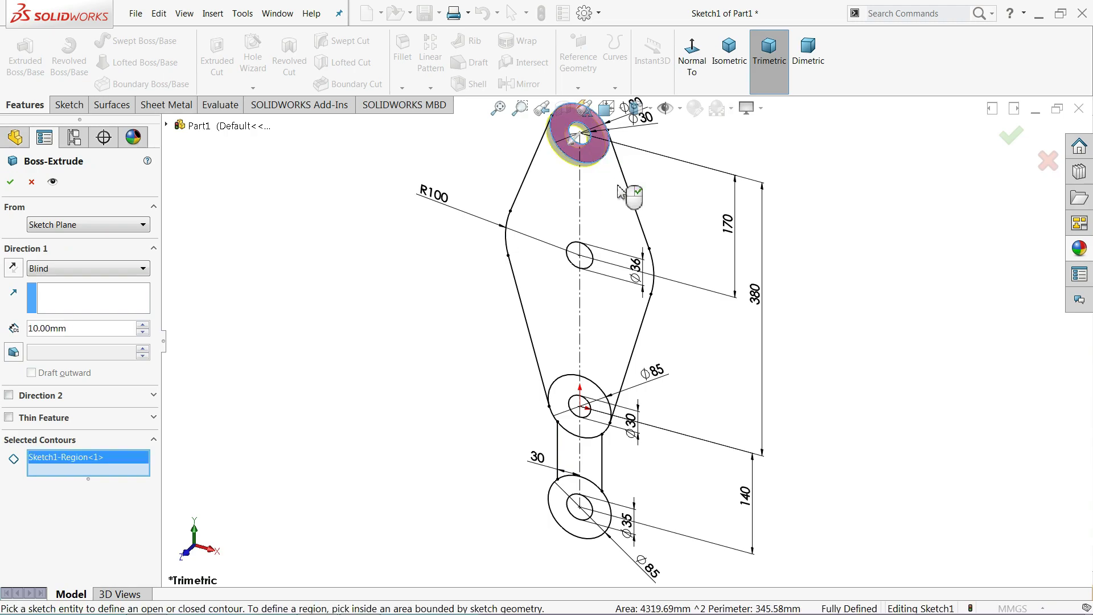
left_click(623, 242)
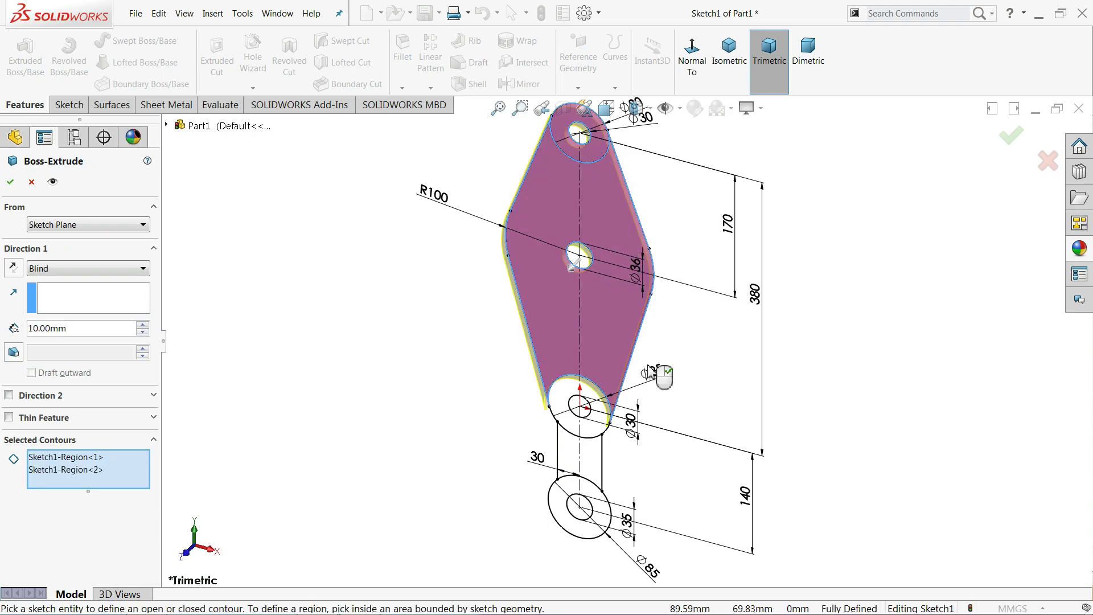
left_click(597, 433)
left_click(594, 452)
left_click(599, 516)
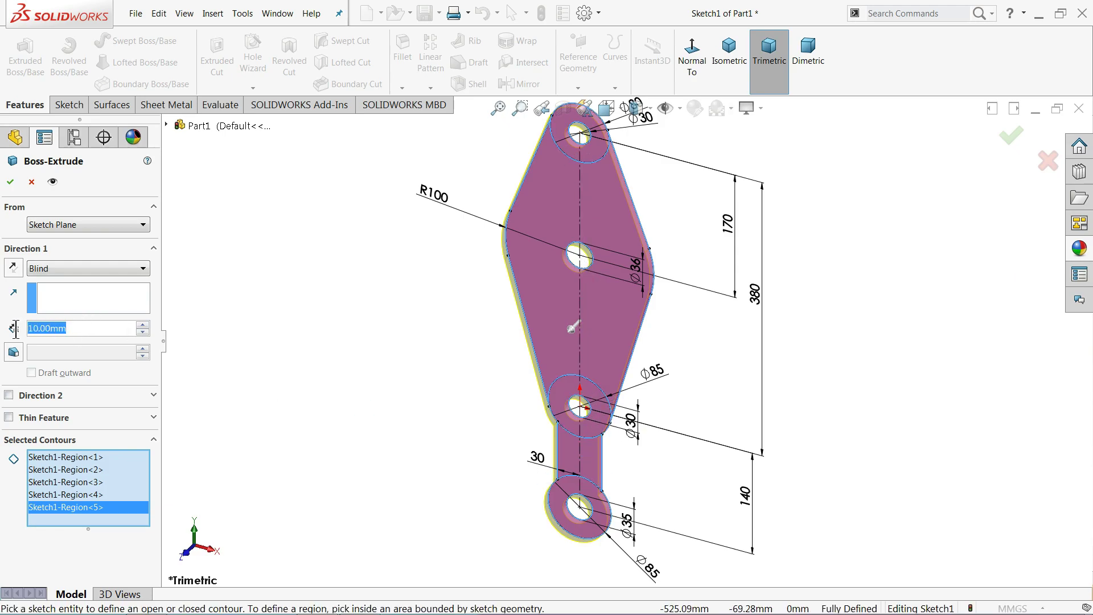
Set the extrusion depth to 14 mm with a Mid Plane end condition.
type("14")
key("Return")
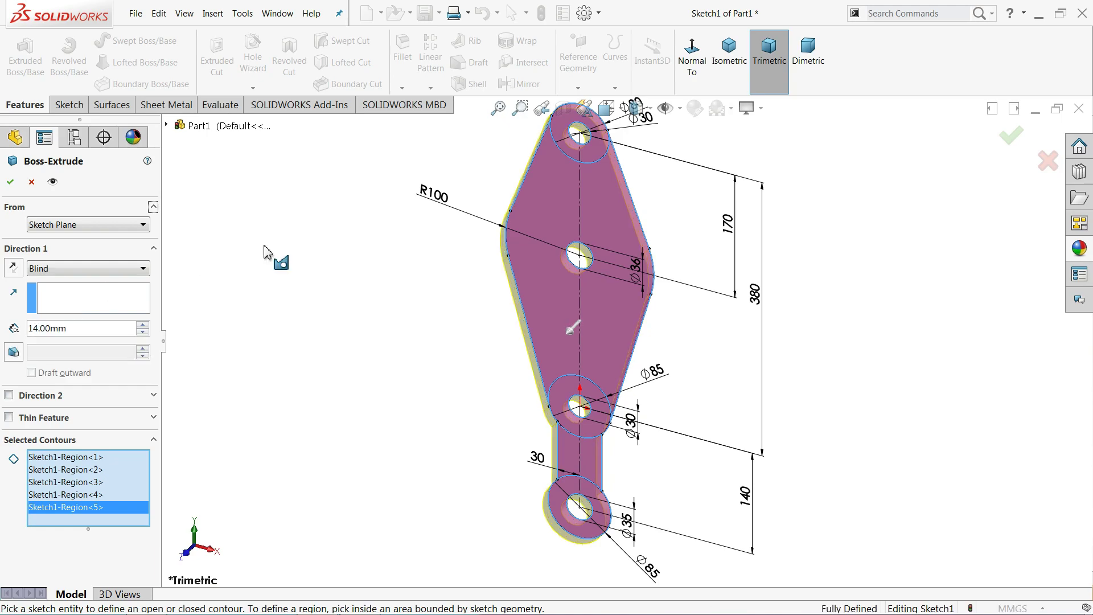
left_click(55, 272)
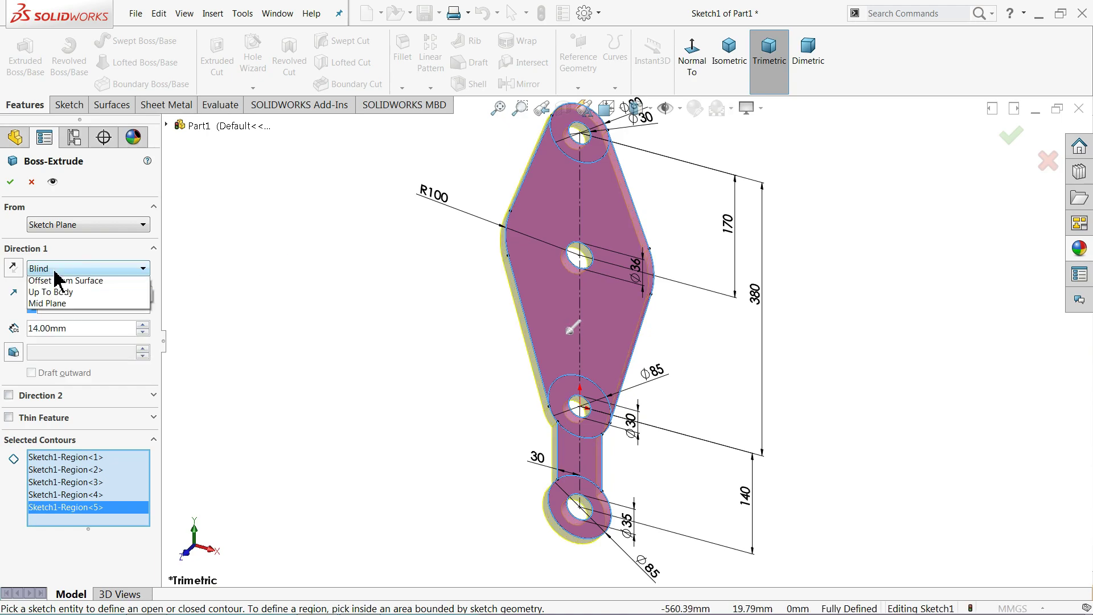
left_click(55, 341)
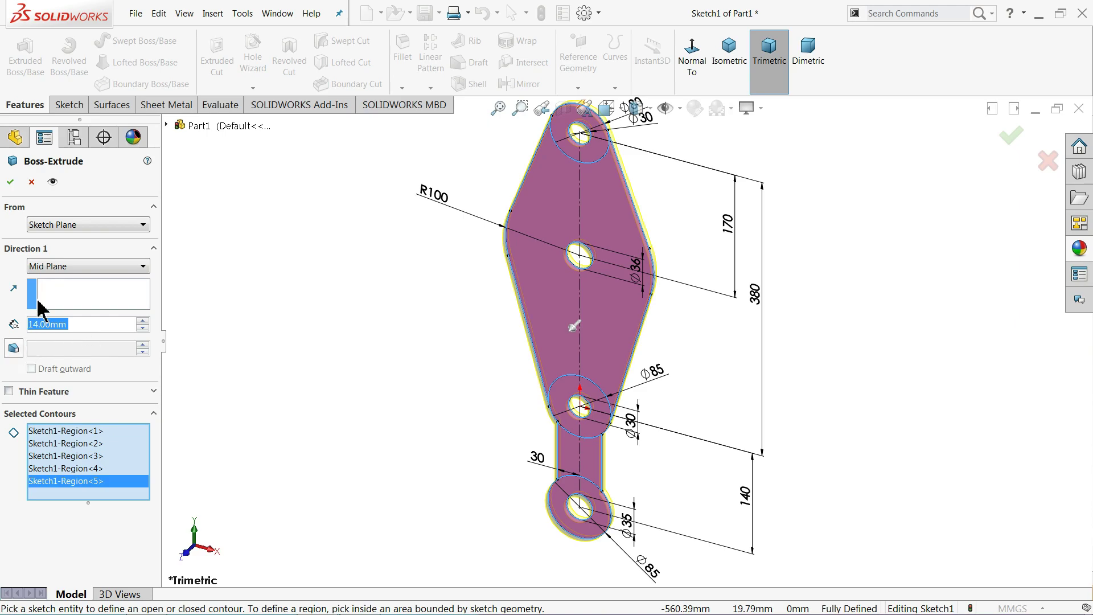
left_click(10, 183)
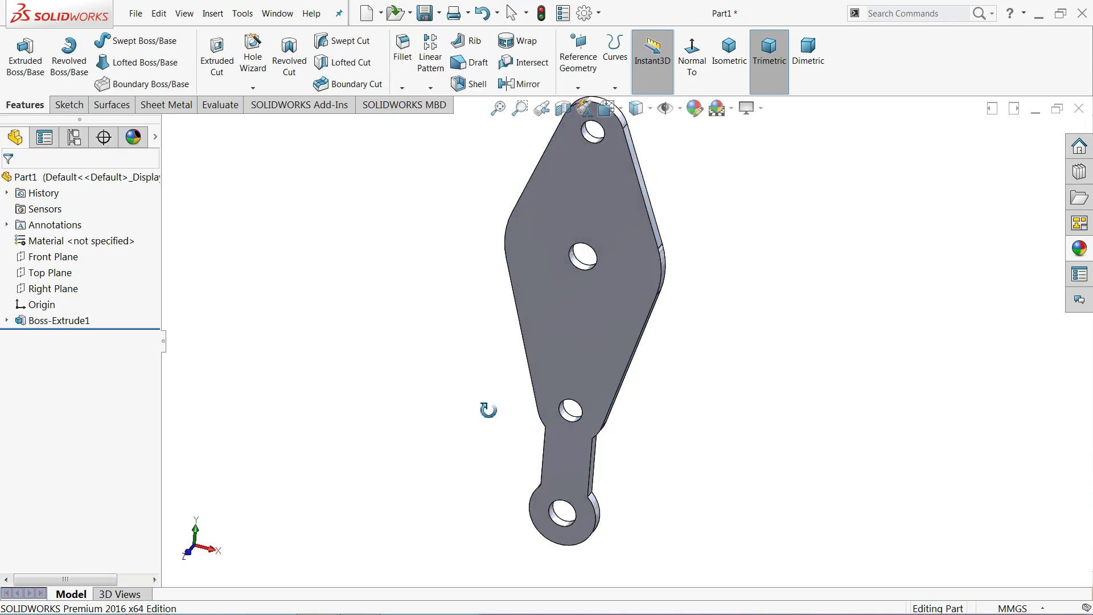
Orbit and zoom in on the inner corner where the plate steps into the bar.
mouse_move(487, 410)
middle_mouse_down()
mouse_move(525, 334)
mouse_move(566, 332)
mouse_move(542, 302)
mouse_move(556, 300)
middle_mouse_up()
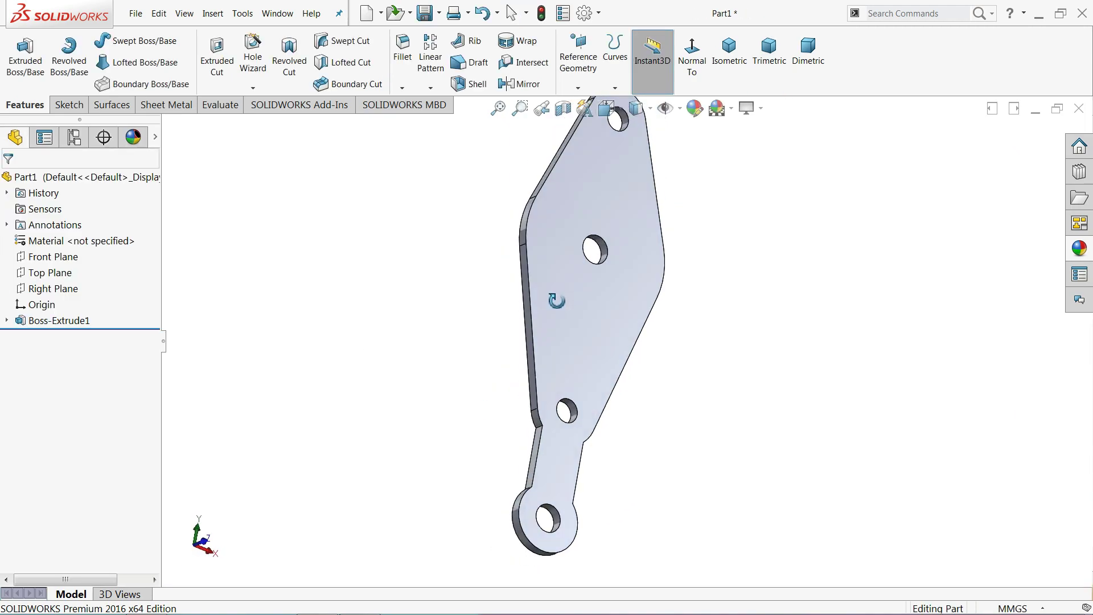
scroll(558, 431, "down", 3)
scroll(557, 431, "down", 1)
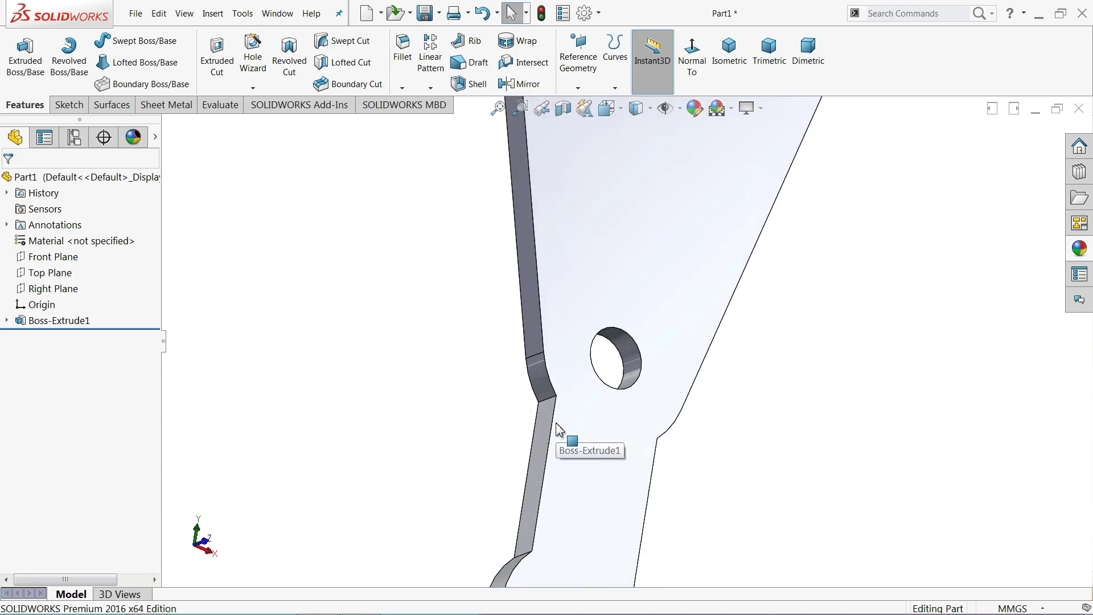
scroll(561, 421, "down", 2)
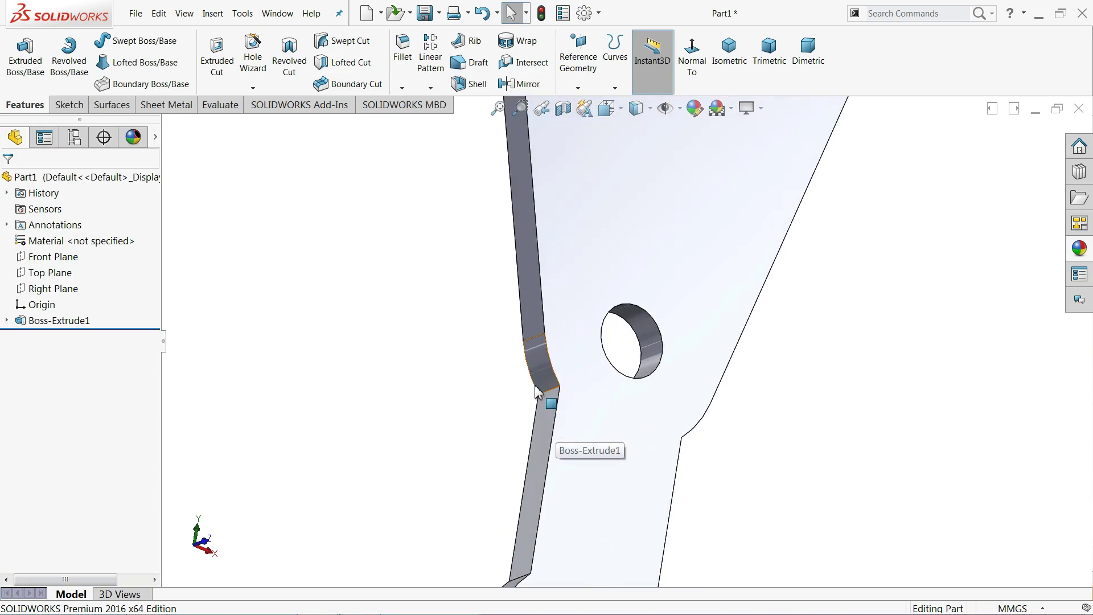
Fillet the two notch edges where the plate narrows with 100 mm radius.
left_click(405, 66)
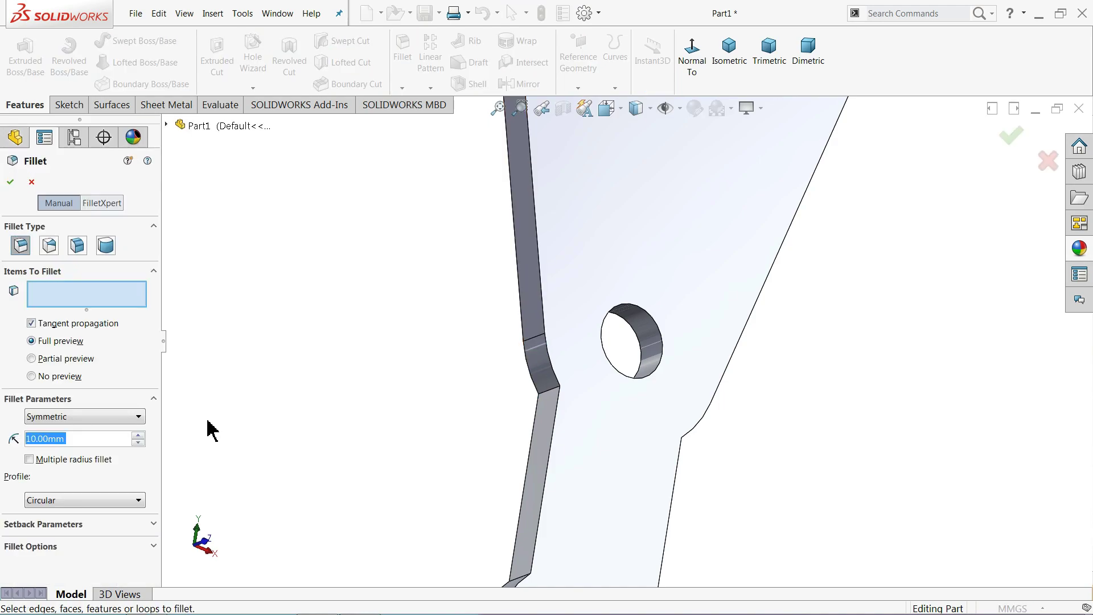
type("100")
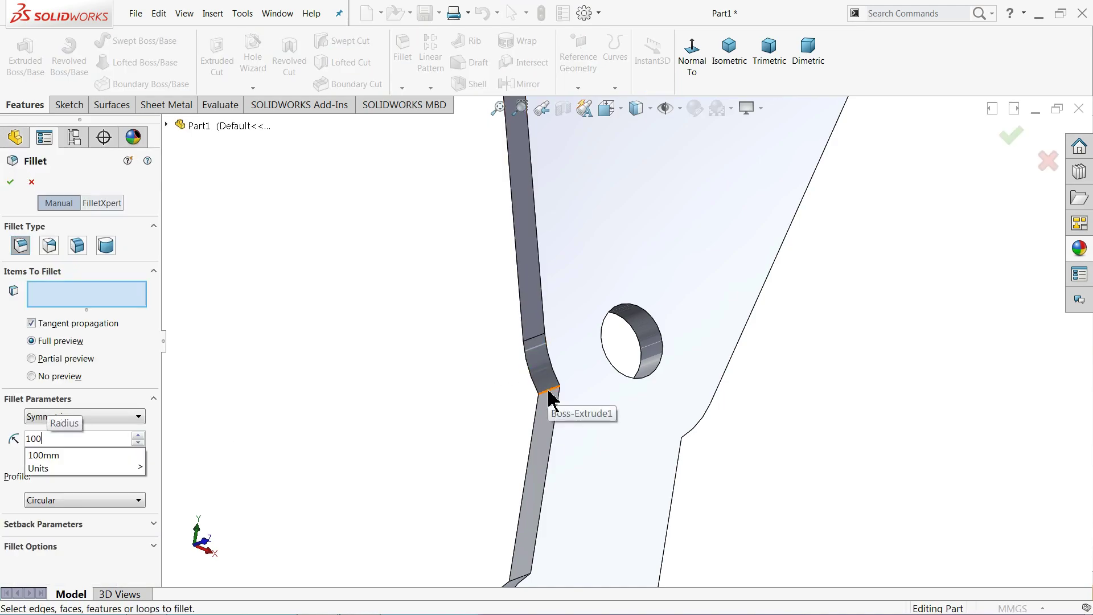
left_click(551, 398)
mouse_move(586, 403)
middle_mouse_down()
mouse_move(480, 408)
mouse_move(519, 435)
middle_mouse_up()
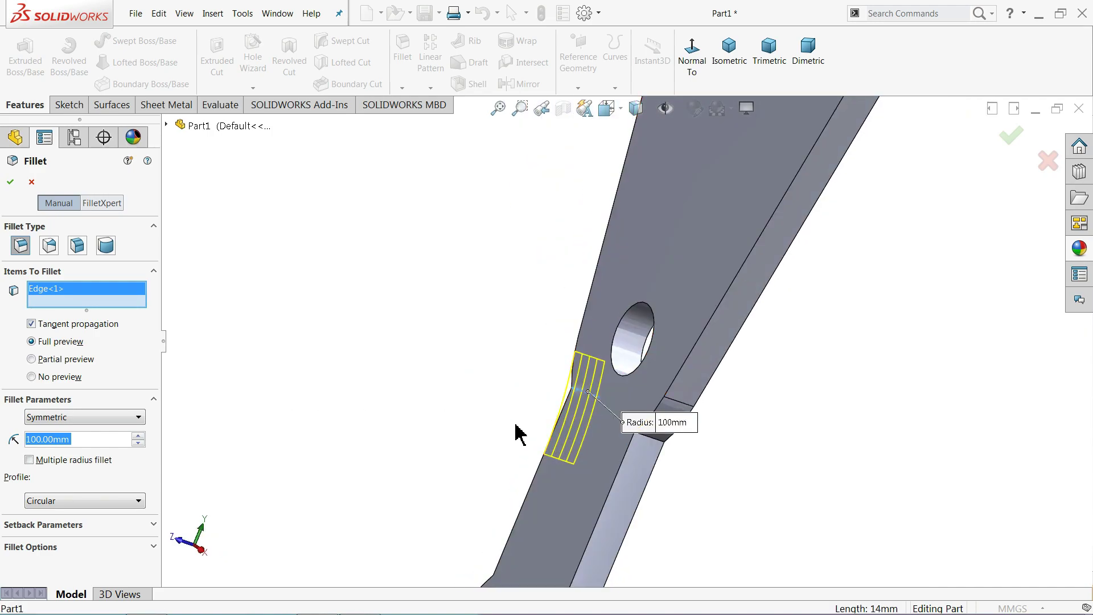
left_click(653, 445)
scroll(644, 450, "up", 3)
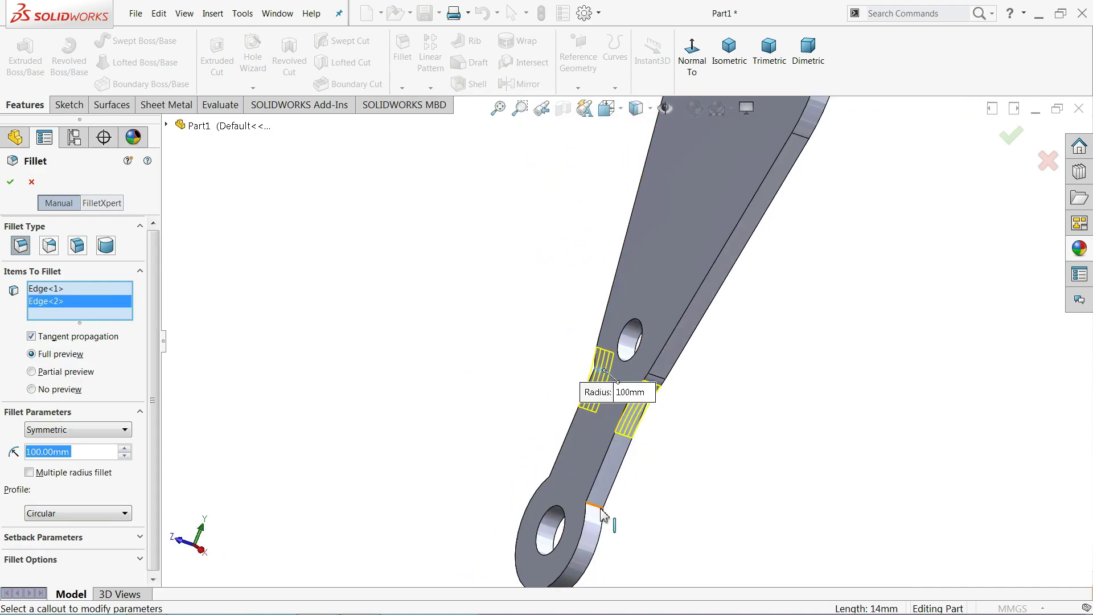
left_click(605, 515)
mouse_move(587, 501)
middle_mouse_down()
mouse_move(593, 482)
mouse_move(679, 528)
mouse_move(671, 532)
middle_mouse_up()
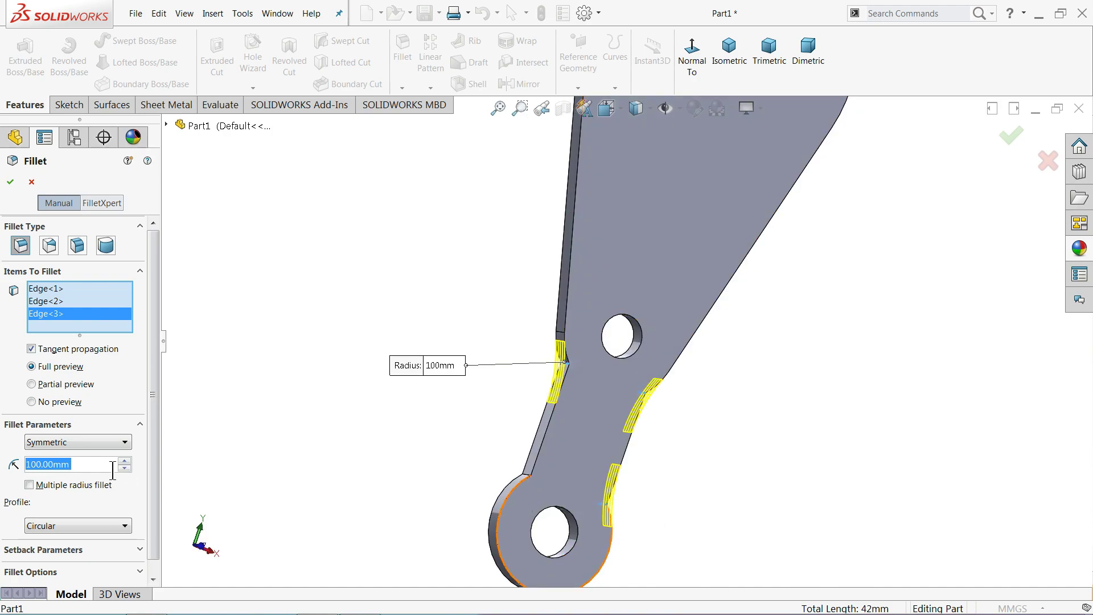
right_click(63, 315)
left_click(88, 335)
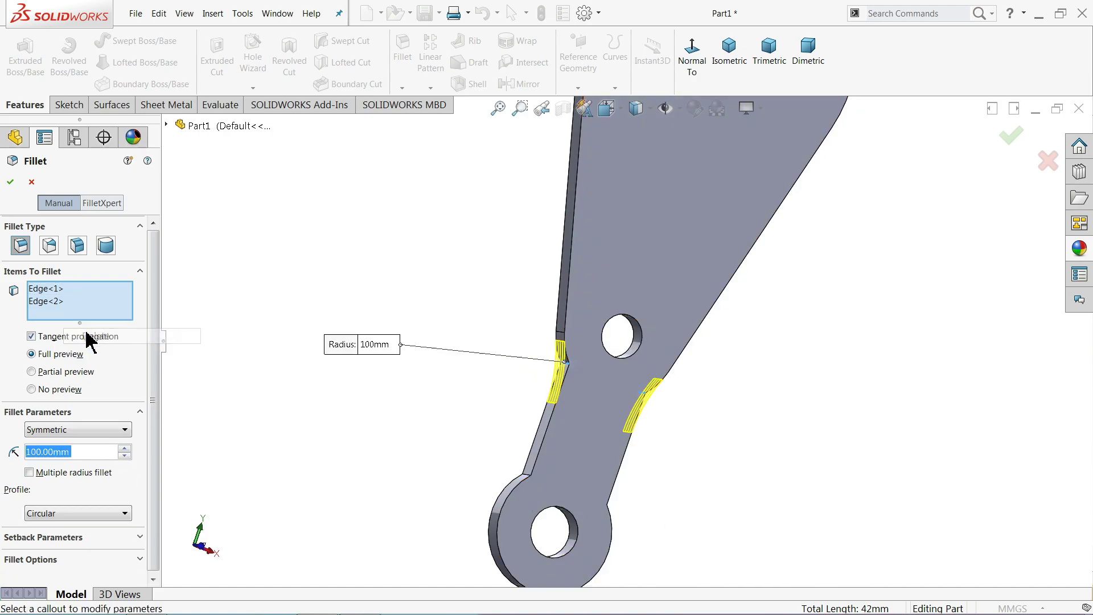
left_click(10, 186)
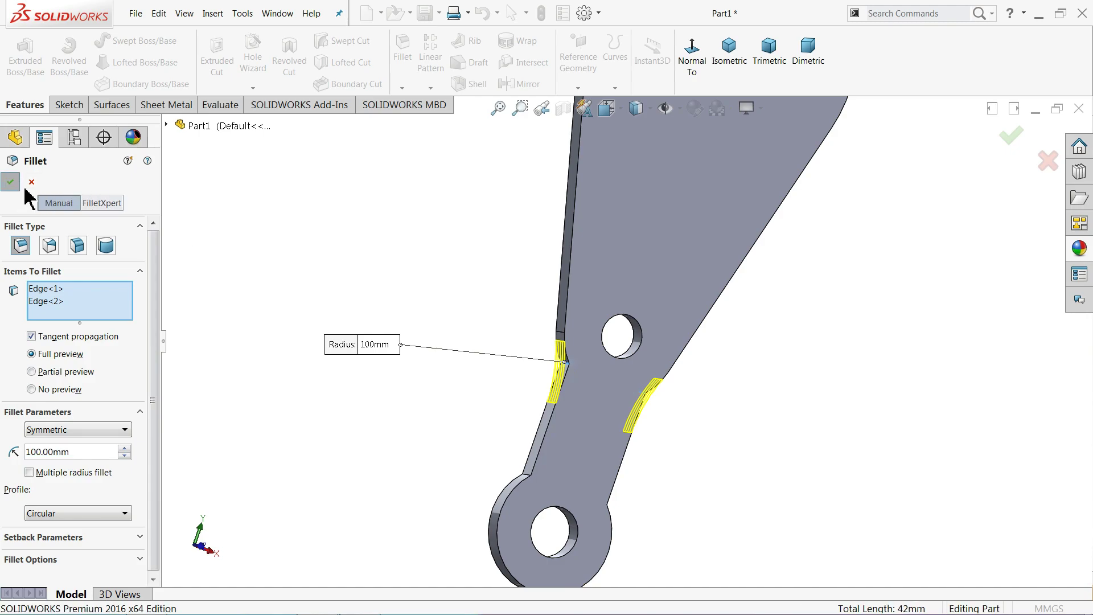
Fillet the two bar-to-bottom-ring corner edges with 50 mm radius.
left_click(403, 67)
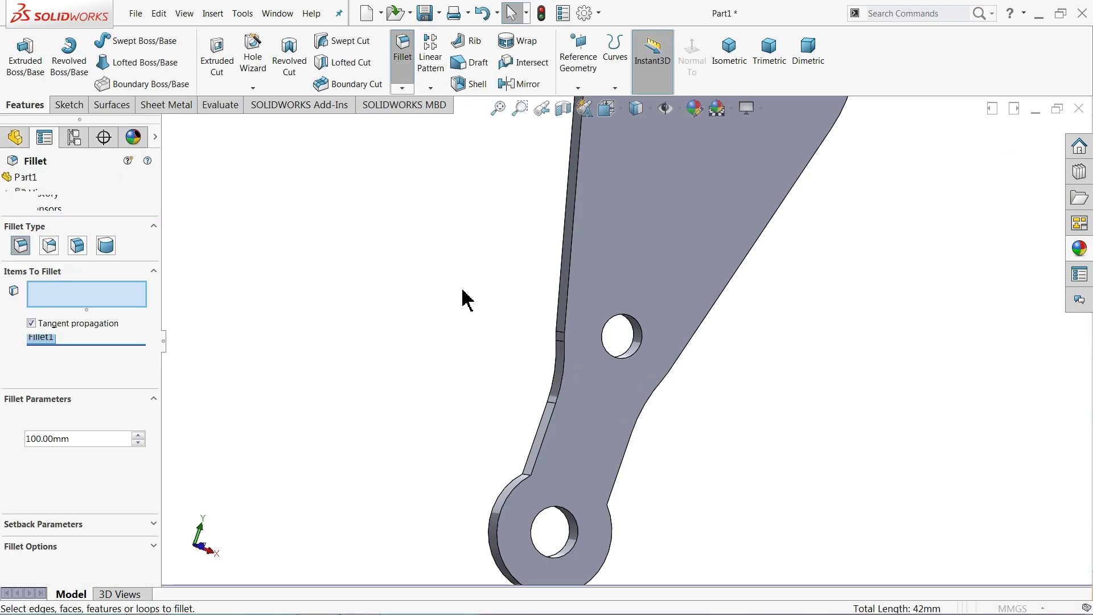
scroll(535, 455, "down", 2)
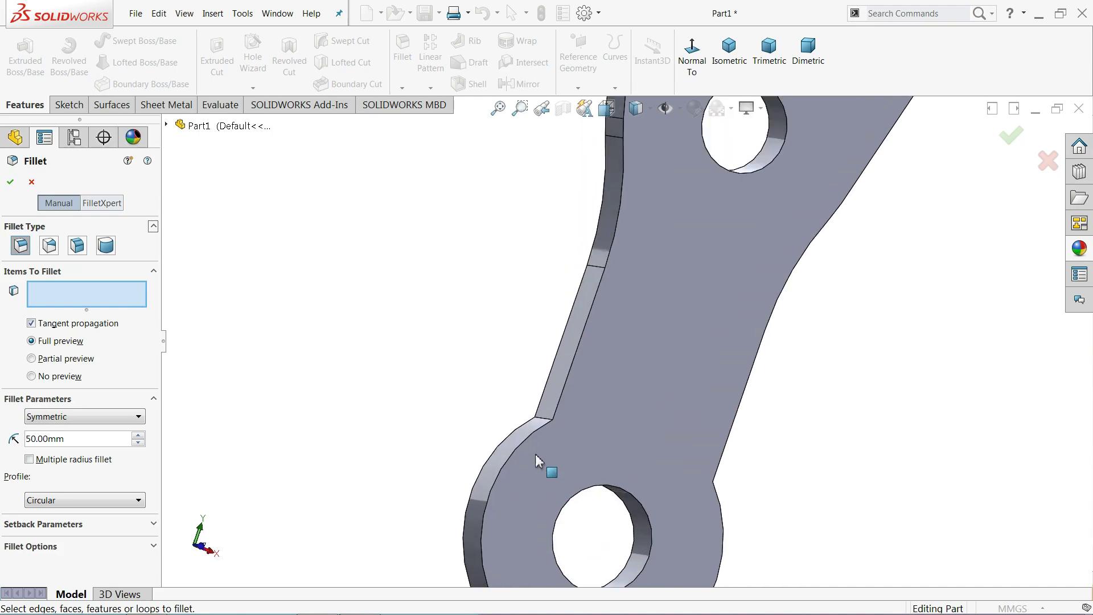
scroll(548, 420, "down", 3)
left_click(558, 420)
mouse_move(561, 420)
middle_mouse_down()
mouse_move(659, 434)
mouse_move(592, 408)
middle_mouse_up()
left_click(770, 503)
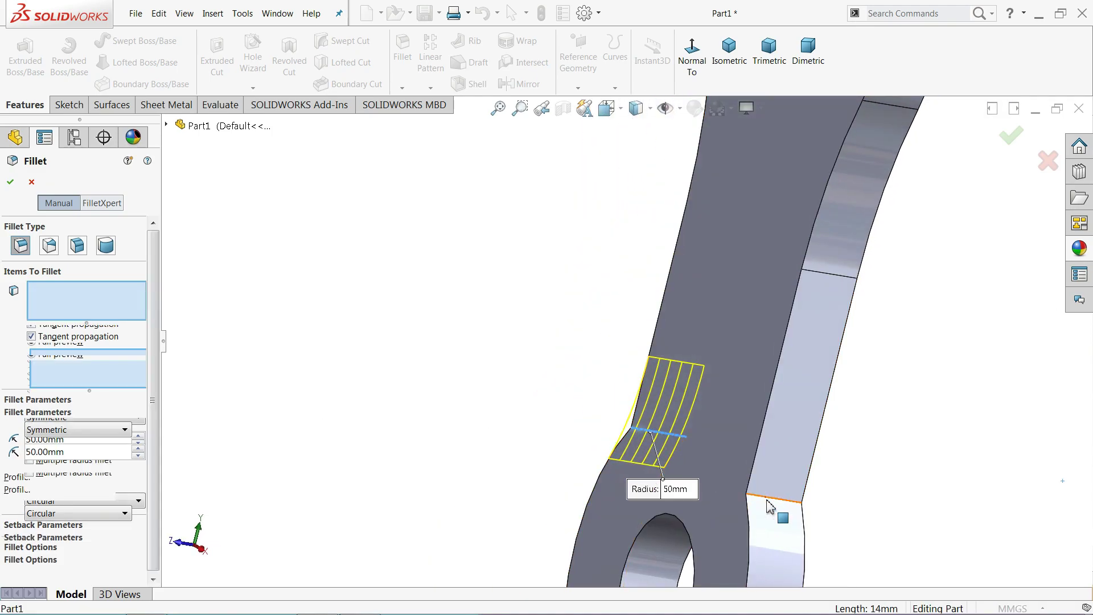
left_click(769, 502)
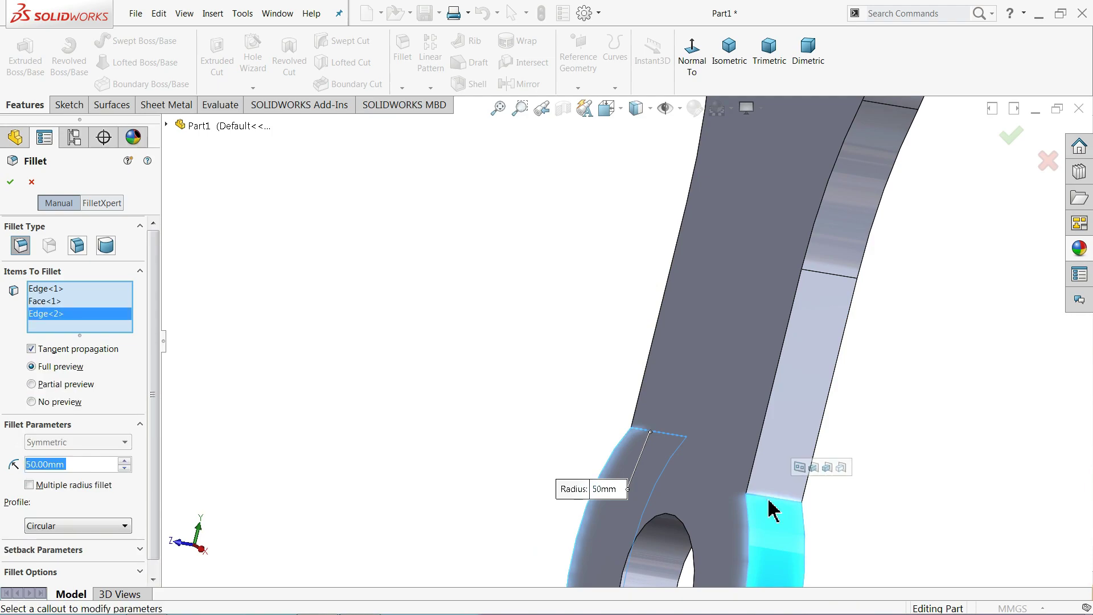
left_click(771, 501)
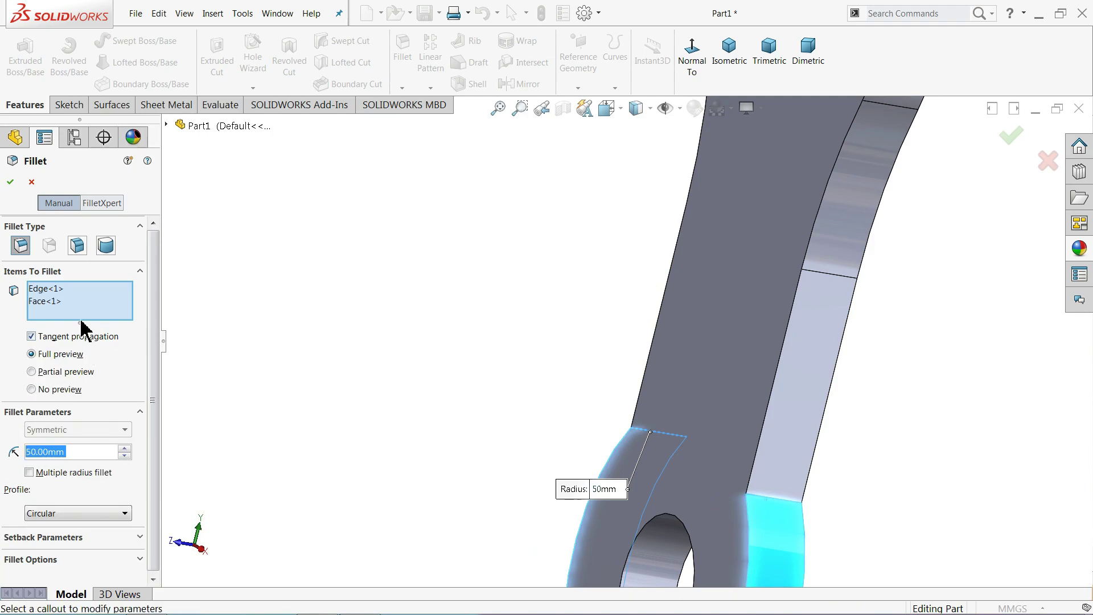
left_click(57, 302)
right_click(56, 303)
left_click(67, 325)
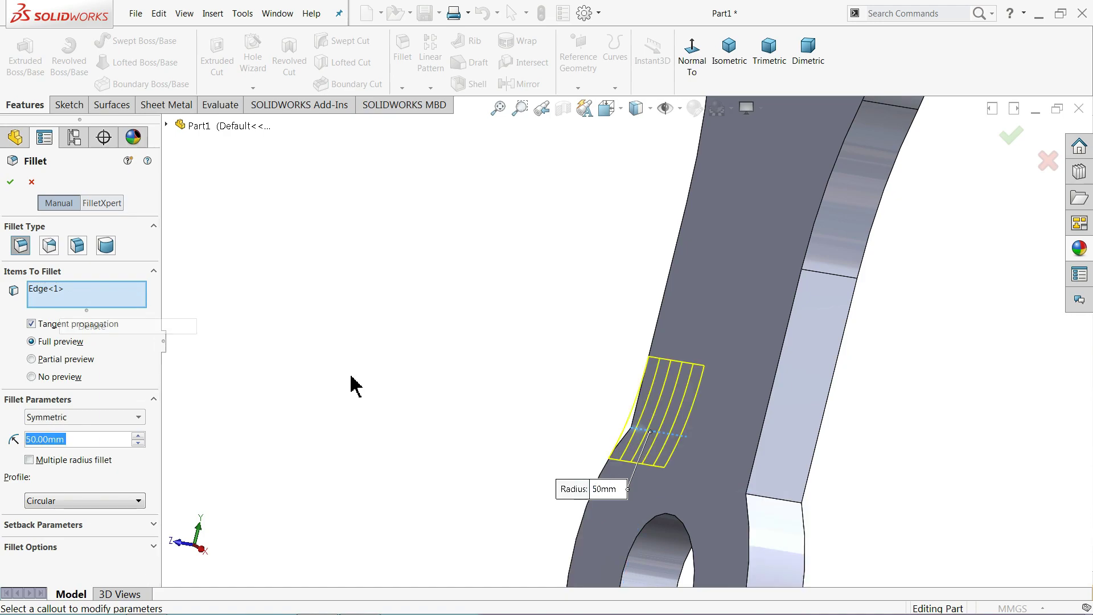
left_click(780, 502)
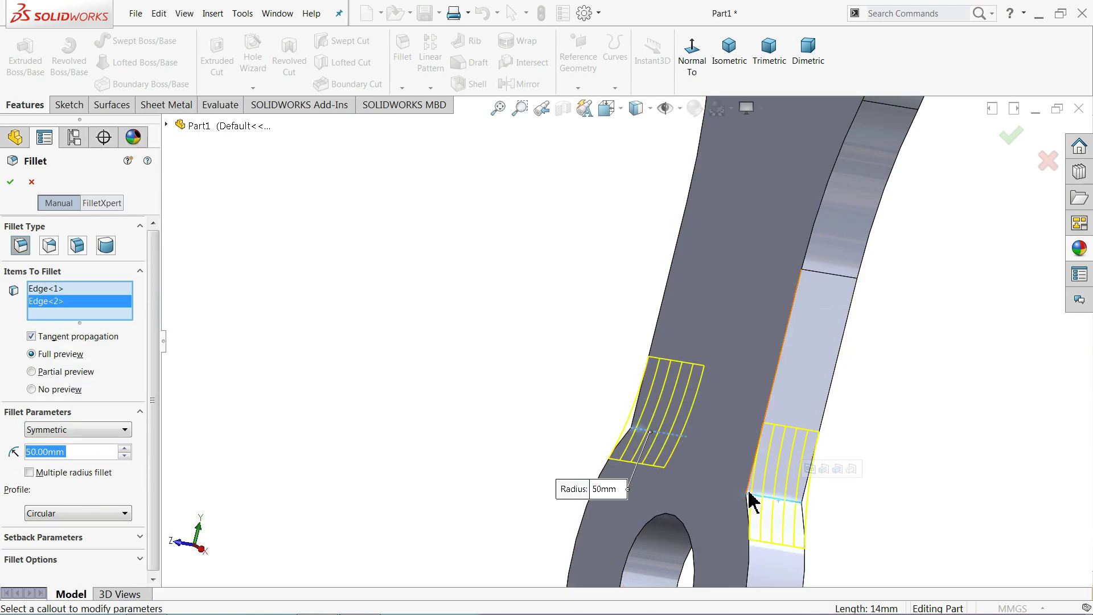
left_click(10, 182)
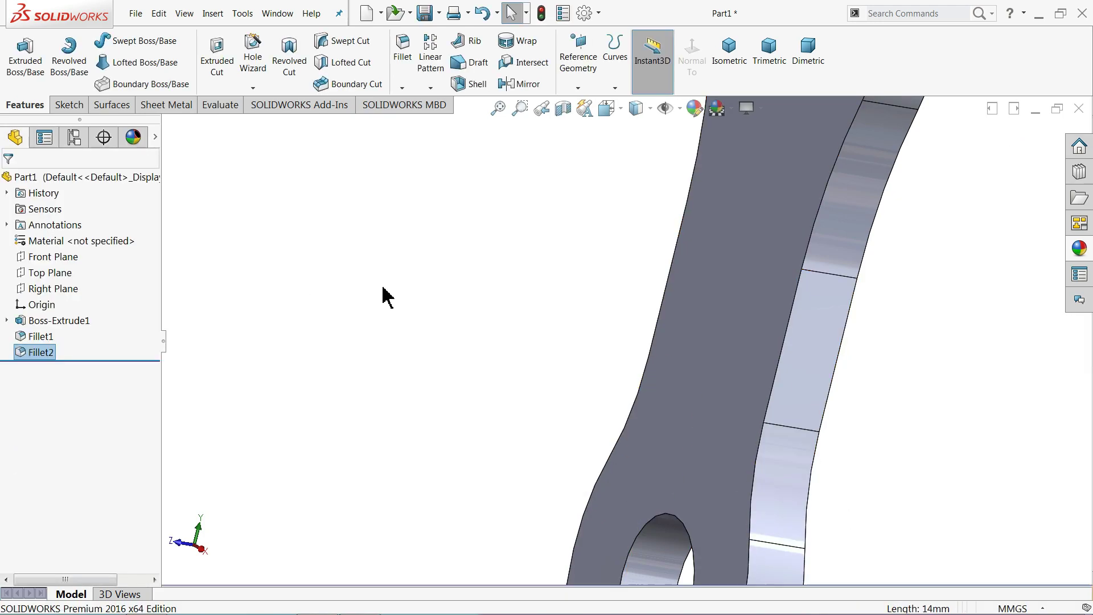
Apply the red colour swatch appearance to the whole link part.
scroll(395, 364, "up", 5)
middle_click_drag(421, 373, 747, 305)
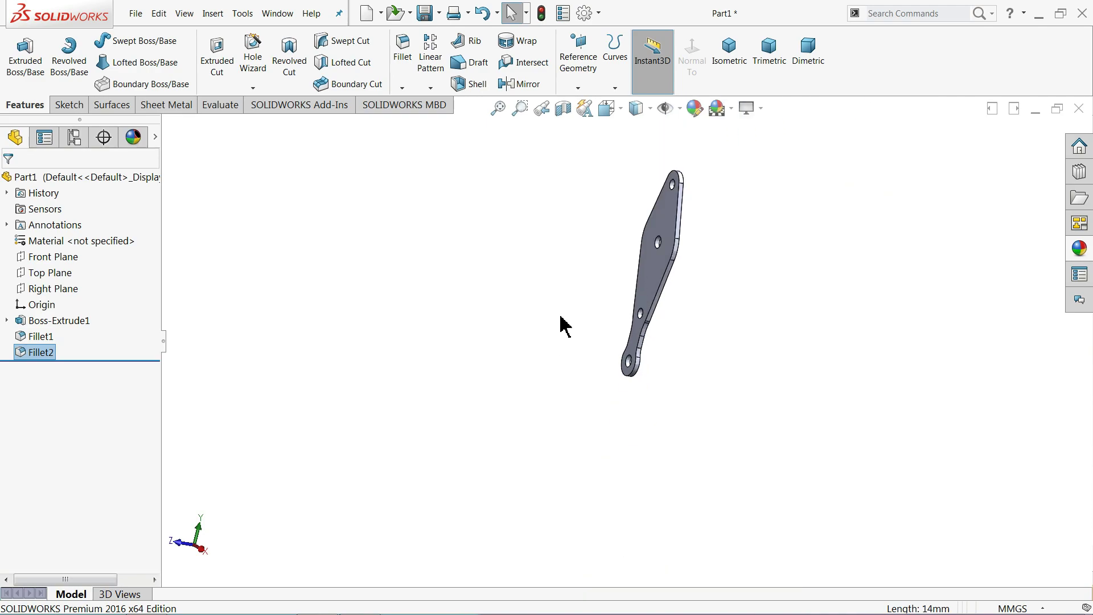
left_click(740, 83)
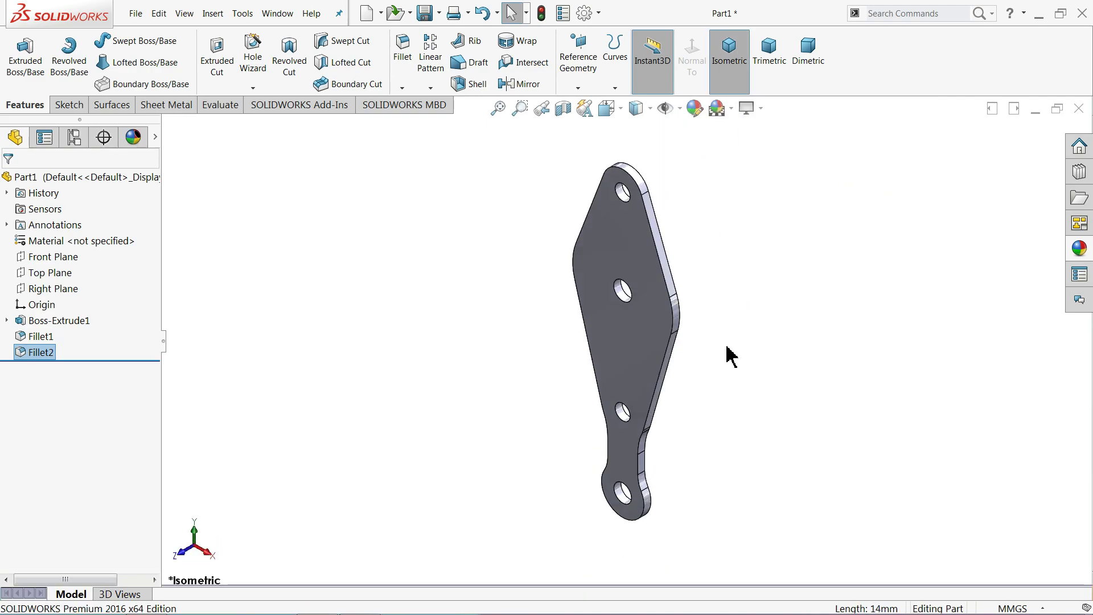
mouse_move(699, 380)
middle_mouse_down()
mouse_move(740, 306)
mouse_move(717, 336)
mouse_move(725, 319)
mouse_move(763, 271)
mouse_move(750, 266)
mouse_move(732, 327)
mouse_move(739, 344)
mouse_move(691, 341)
middle_mouse_up()
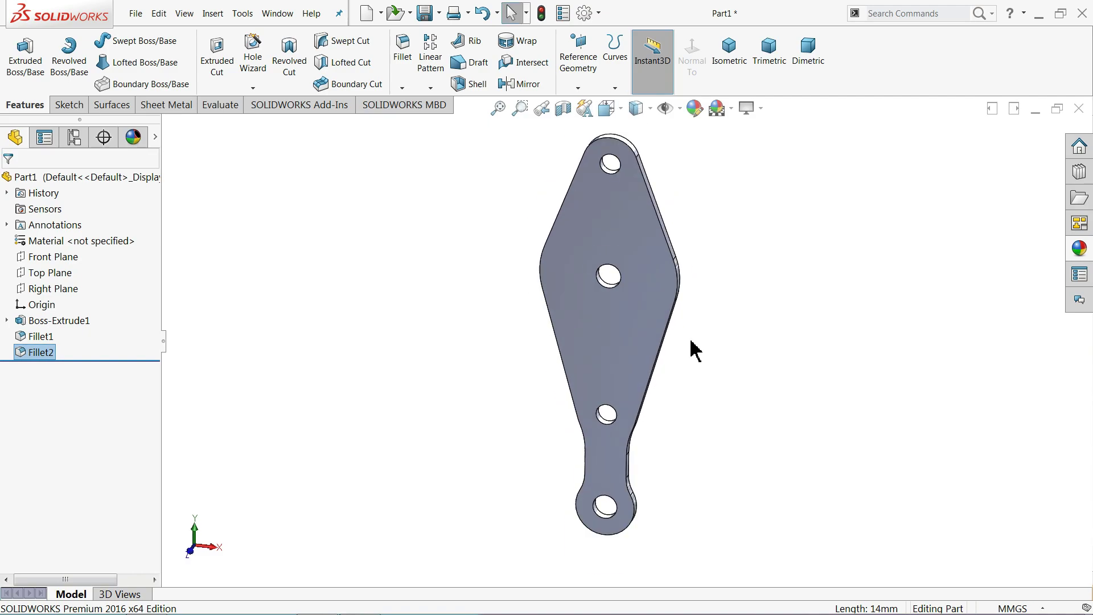
left_click(80, 177)
left_click(708, 111)
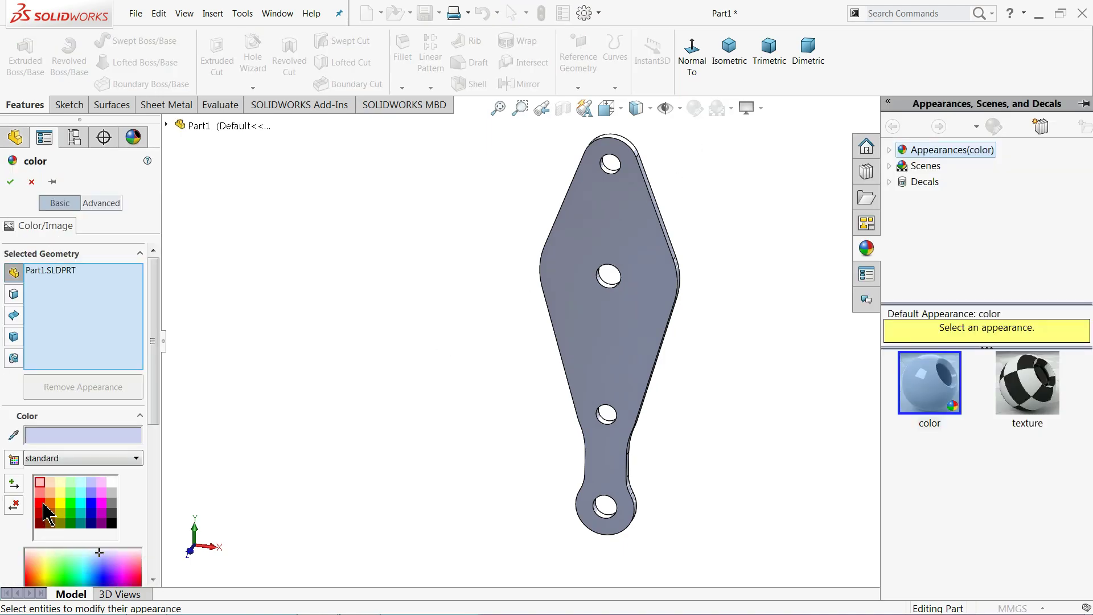
left_click(44, 504)
left_click(11, 185)
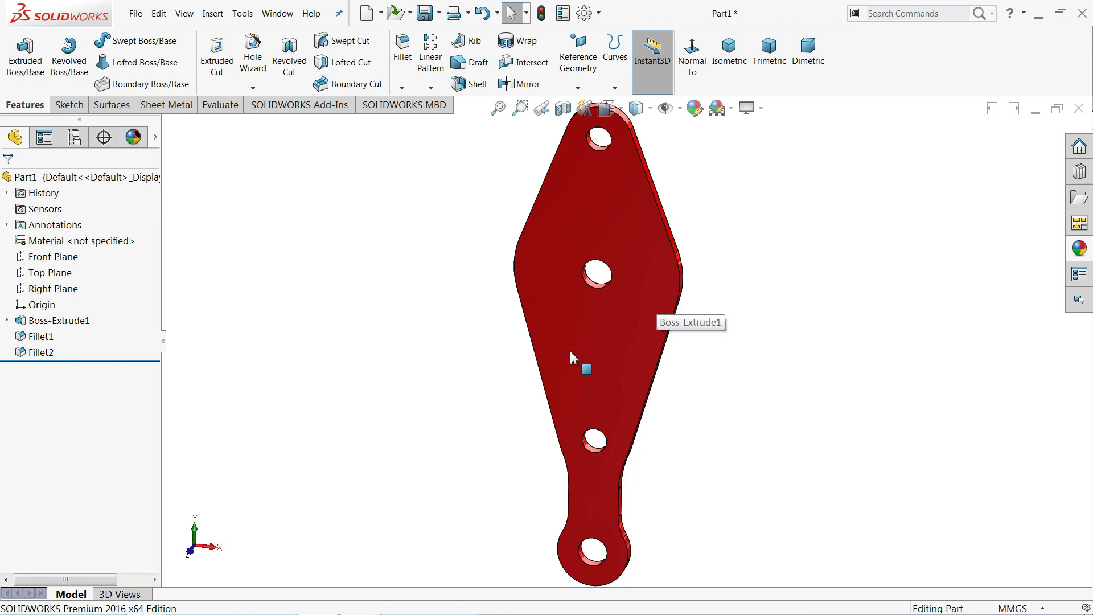
middle_click_drag(573, 354, 573, 334)
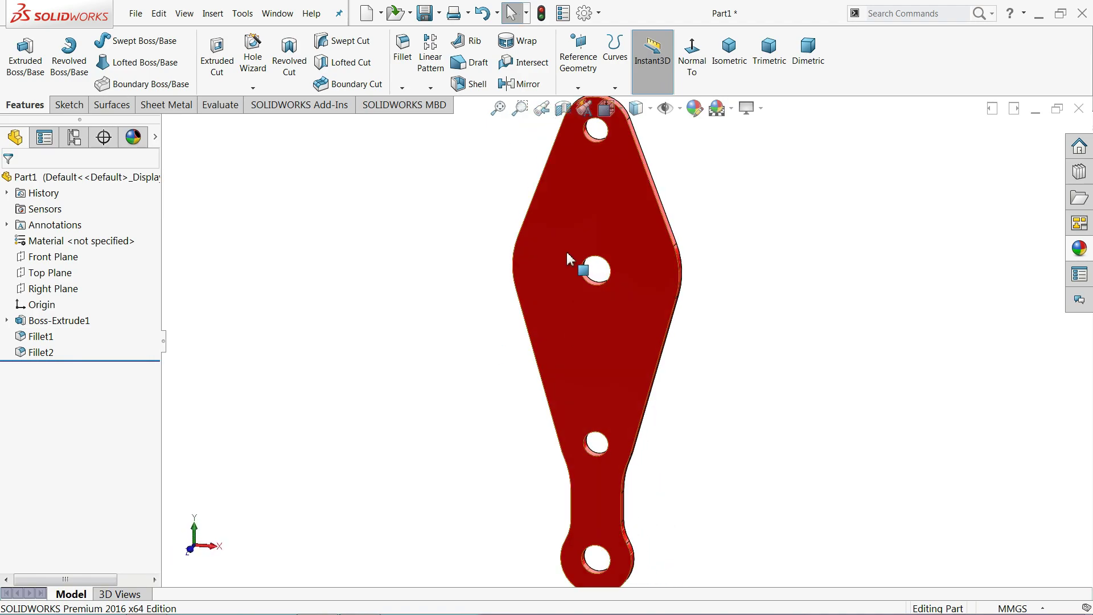
Start a sketch on the plate's front face, viewed normal to it.
left_click(580, 323)
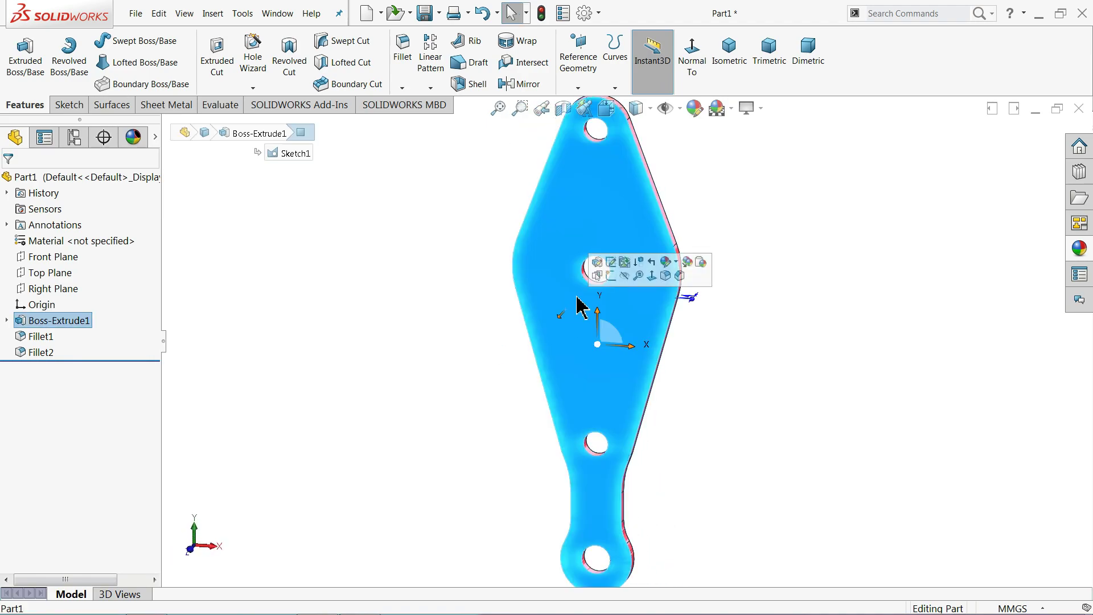
left_click(611, 277)
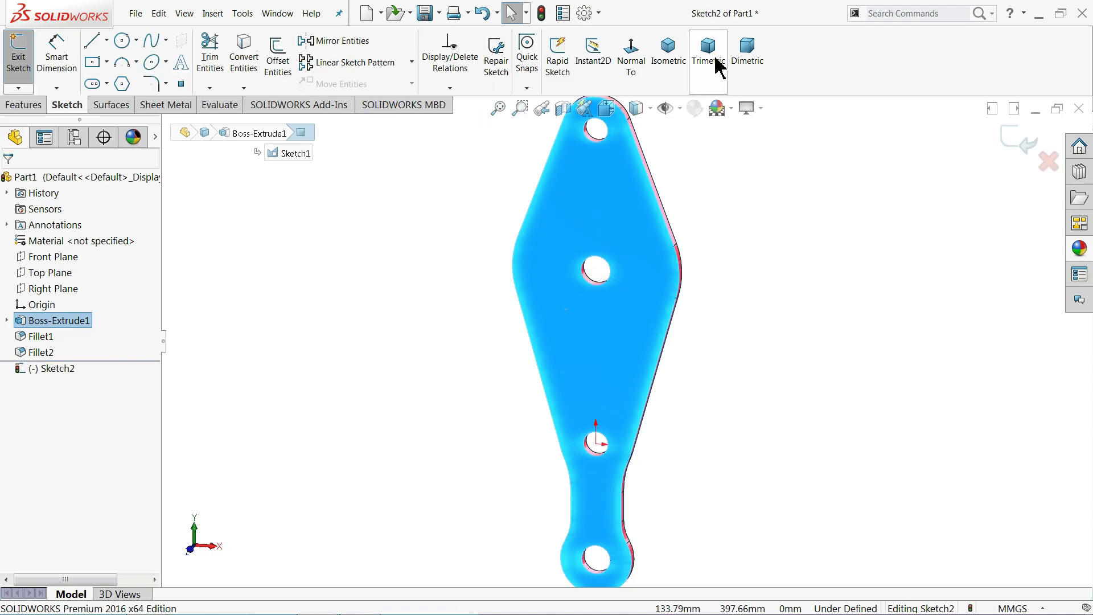
left_click(632, 62)
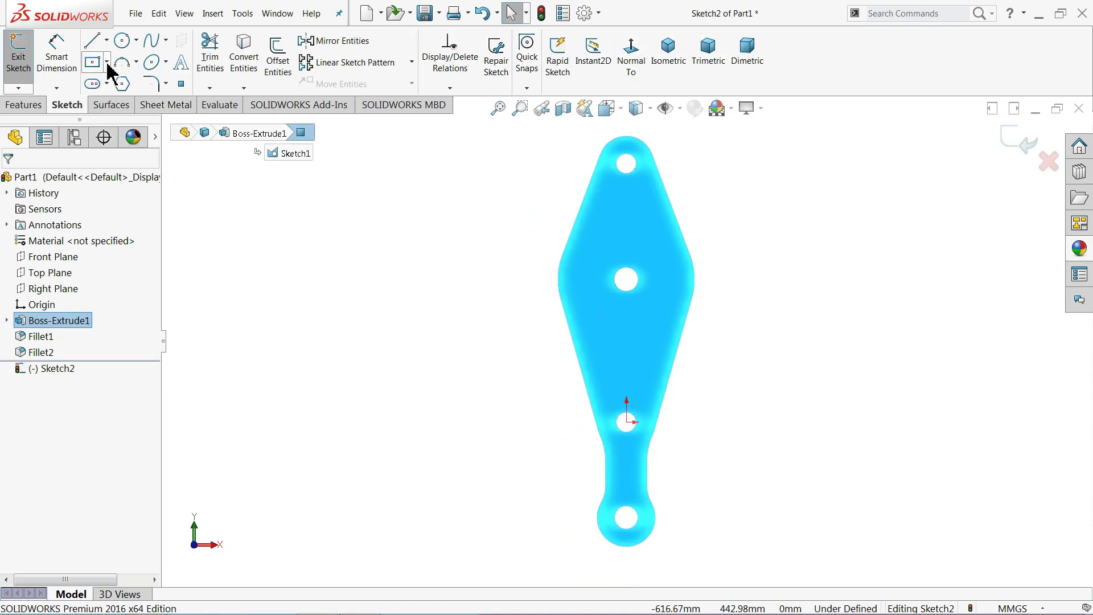
Draw a 3-point arc left of the middle hole and stretch its top end upward.
left_click(137, 62)
left_click(142, 112)
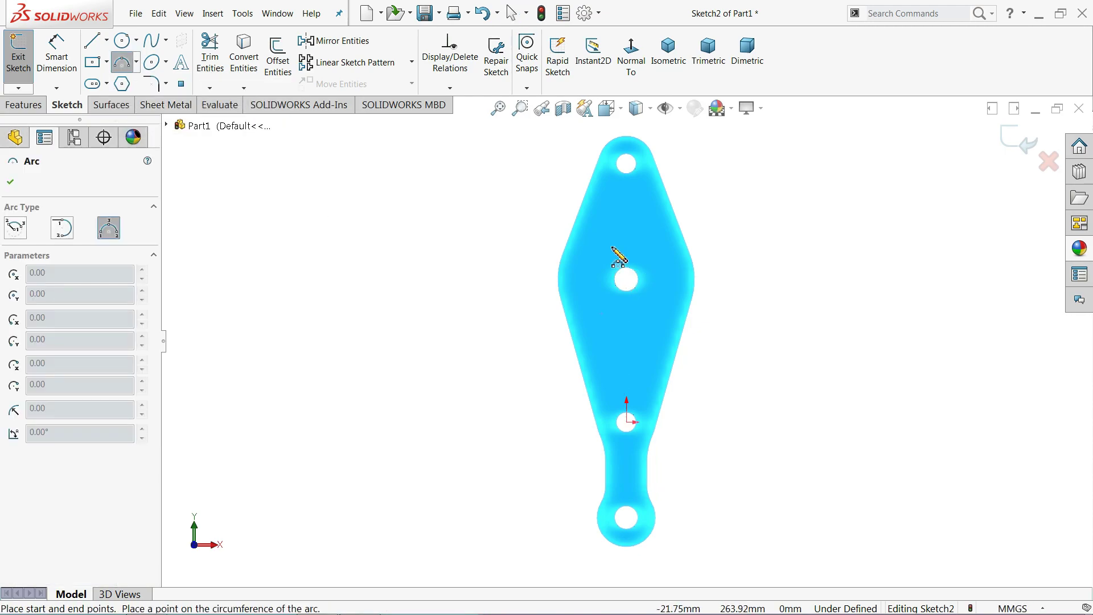
left_click_drag(612, 231, 612, 383)
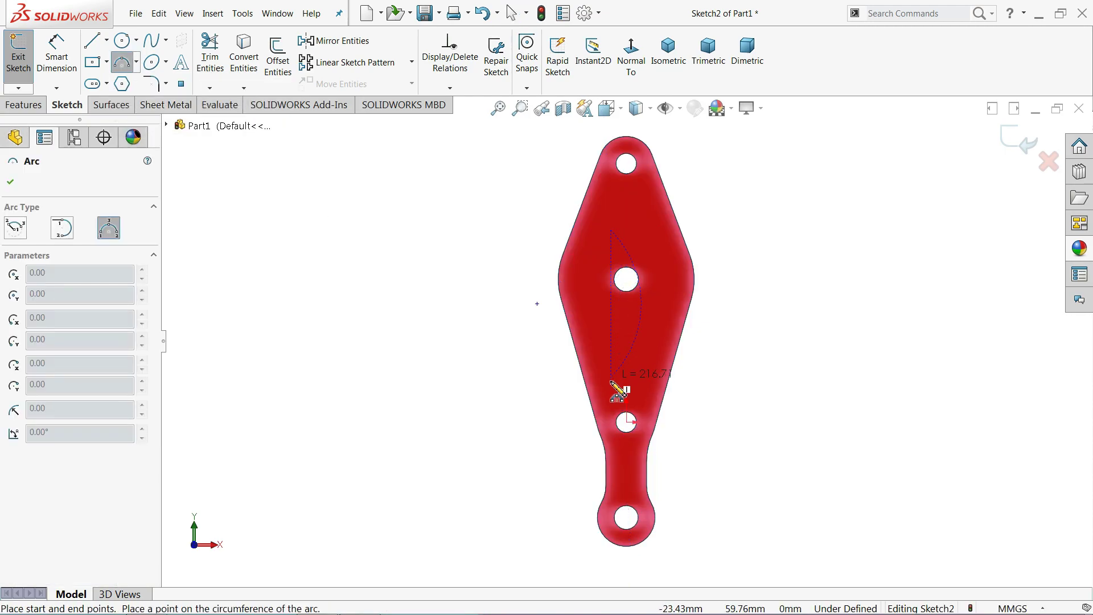
left_click(596, 305)
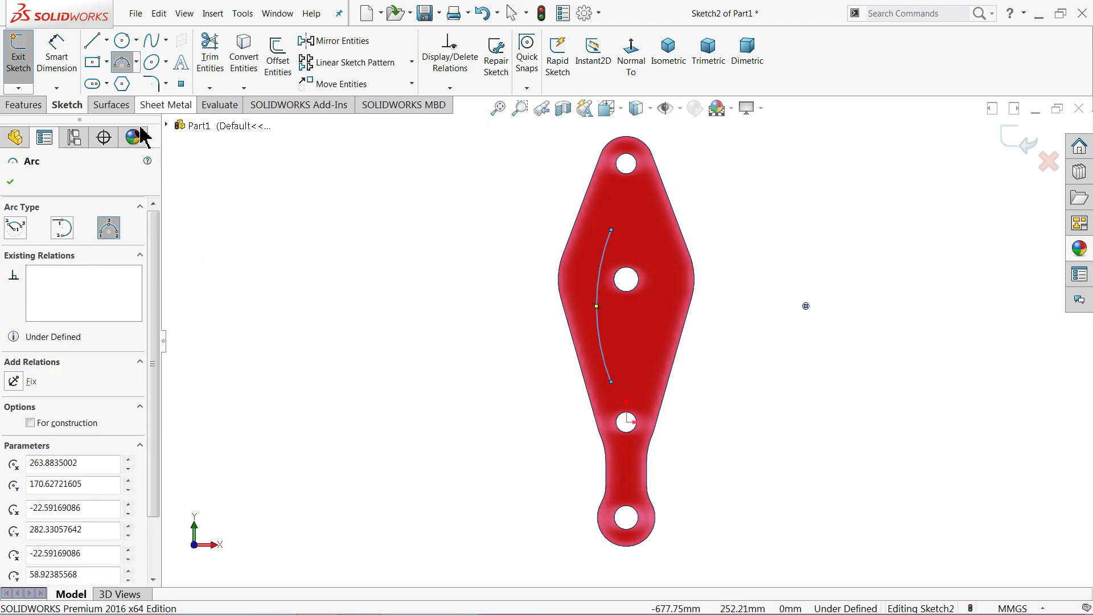
left_click(11, 182)
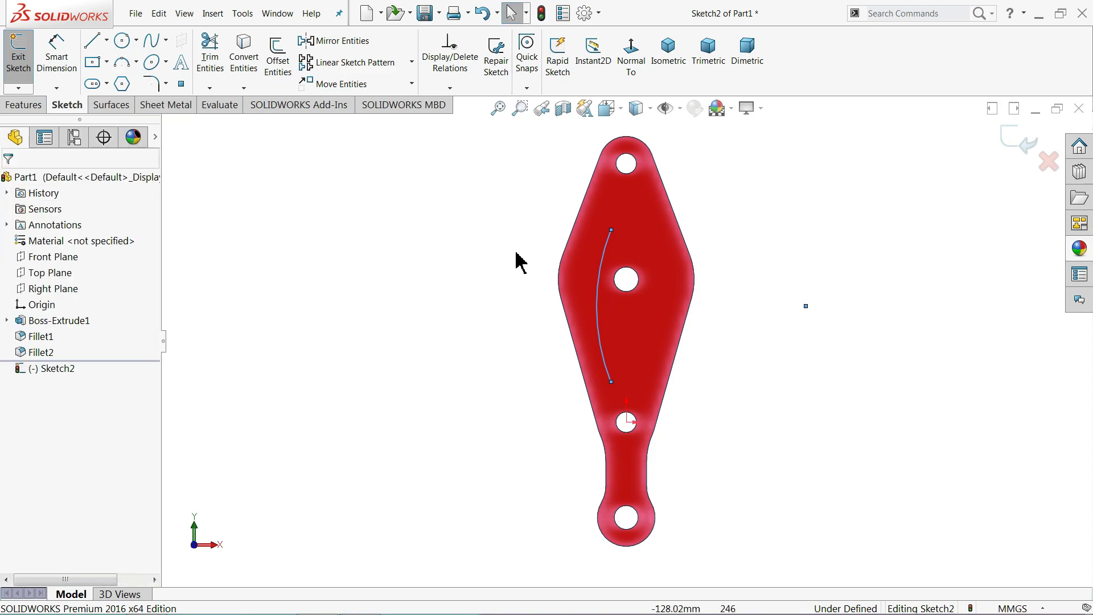
left_click(594, 287)
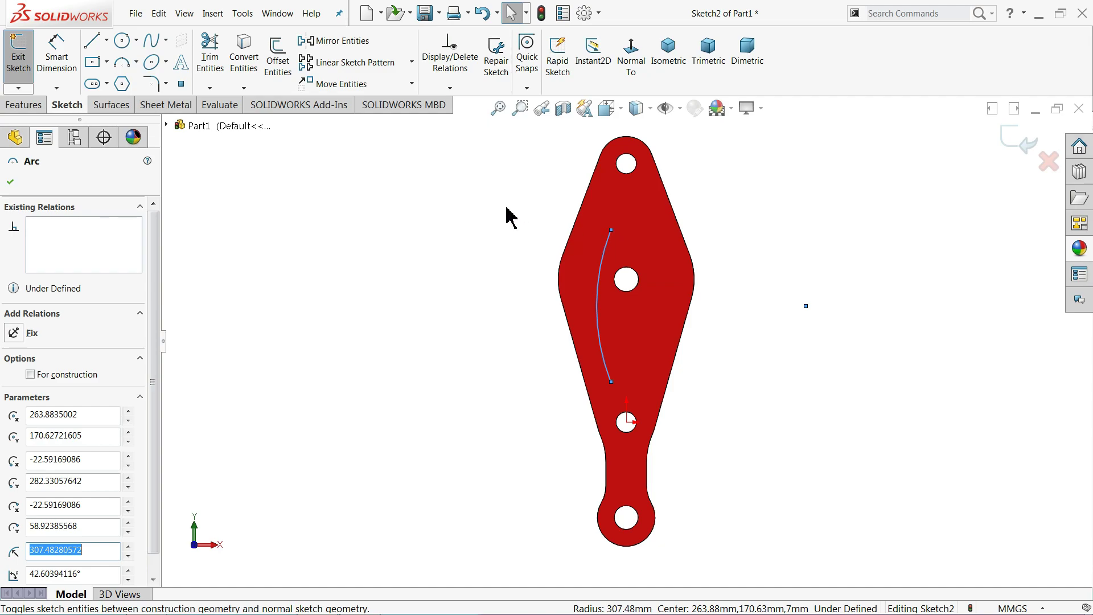
left_click(461, 229)
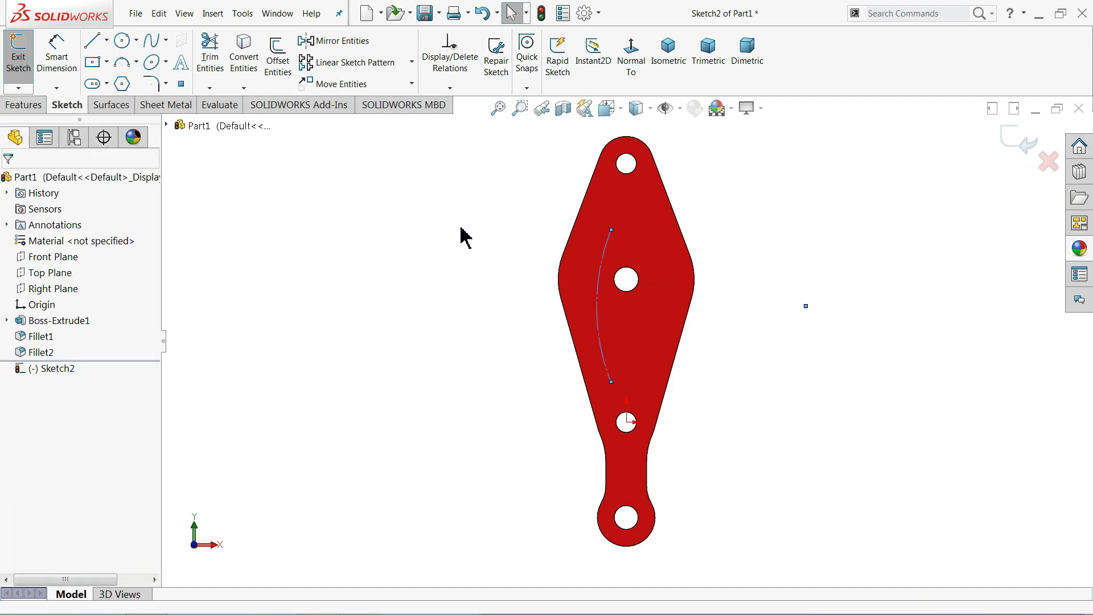
left_click_drag(612, 230, 613, 216)
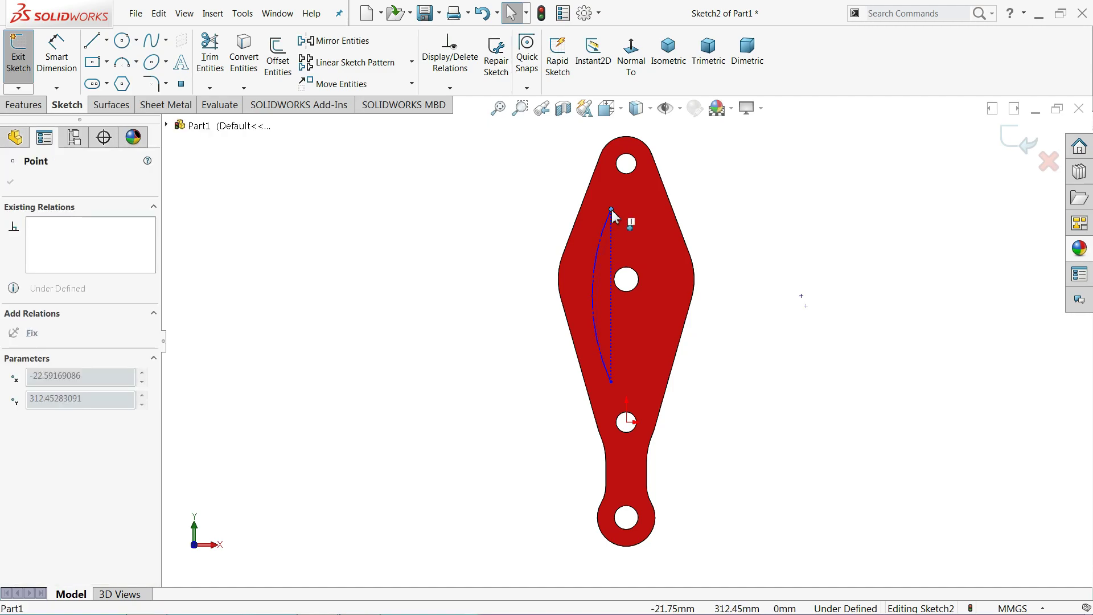
scroll(645, 316, "down", 2)
scroll(641, 313, "down", 1)
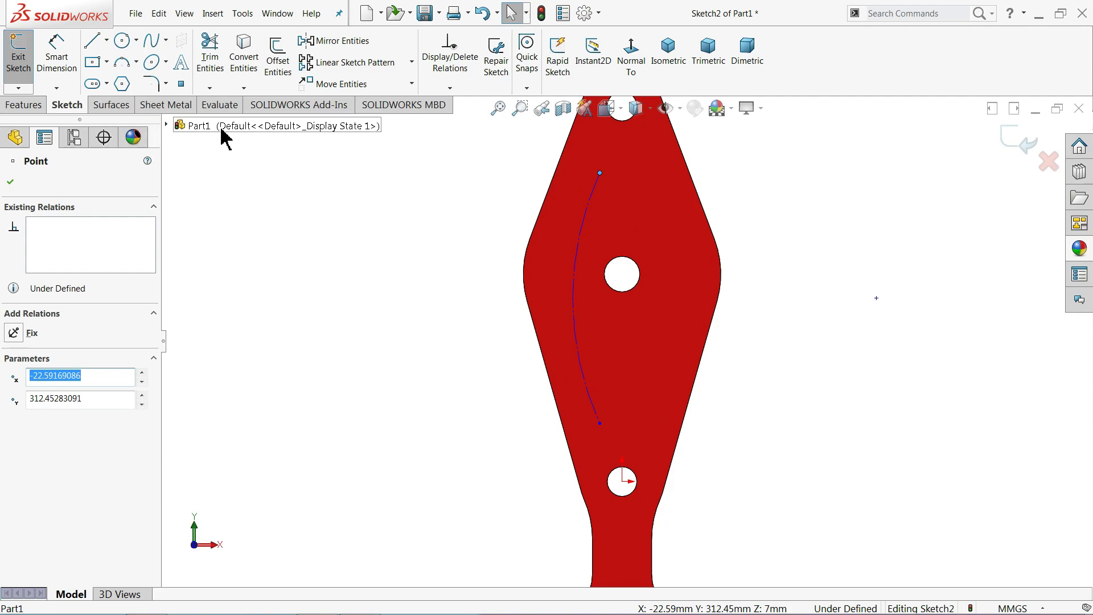
Run sketch text along Arc1, flipped vertically and horizontally and centre-aligned.
left_click(182, 63)
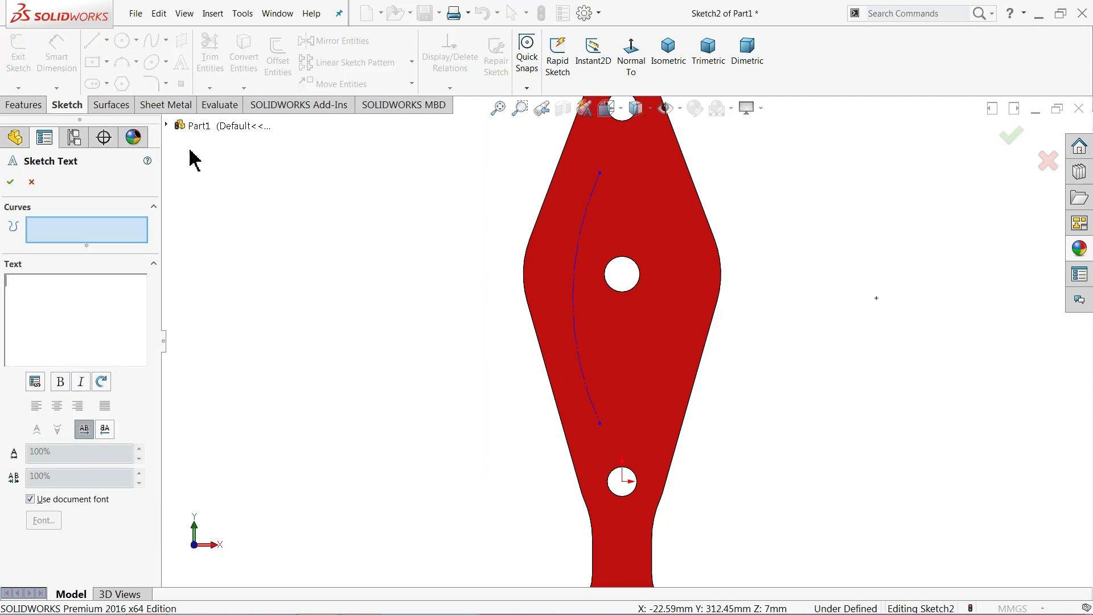
left_click(580, 247)
type("Pully 3515 wts")
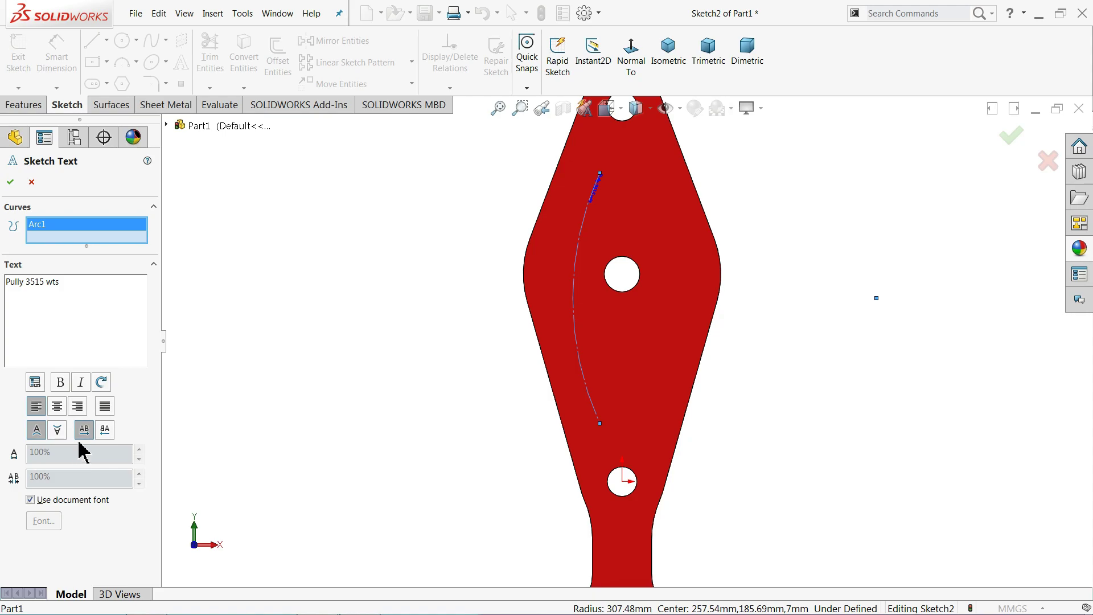
scroll(597, 190, "down", 2)
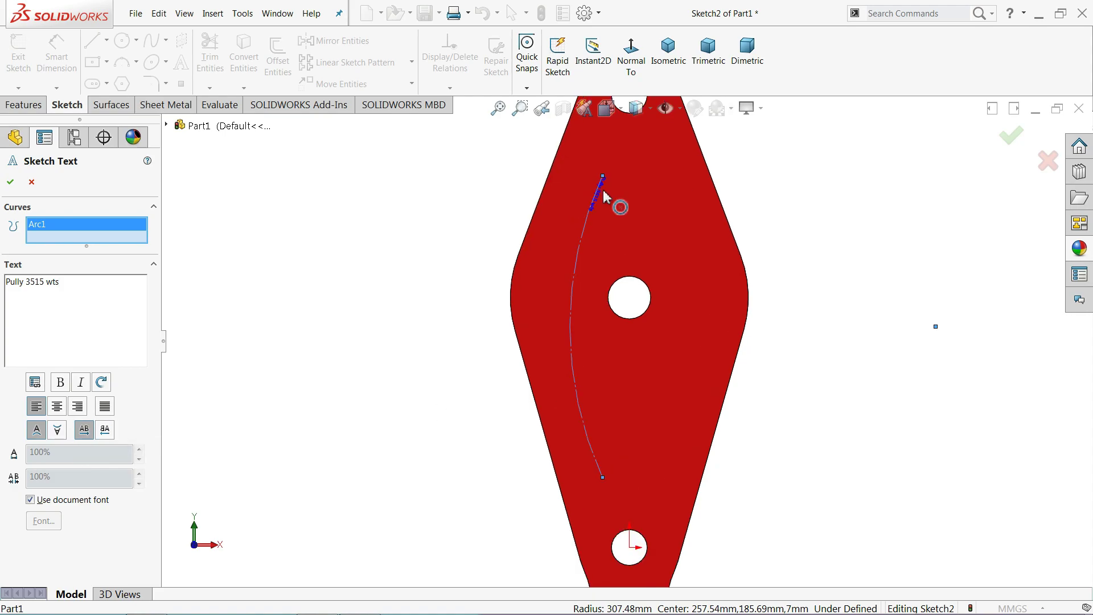
scroll(604, 227, "down", 4)
scroll(605, 238, "down", 2)
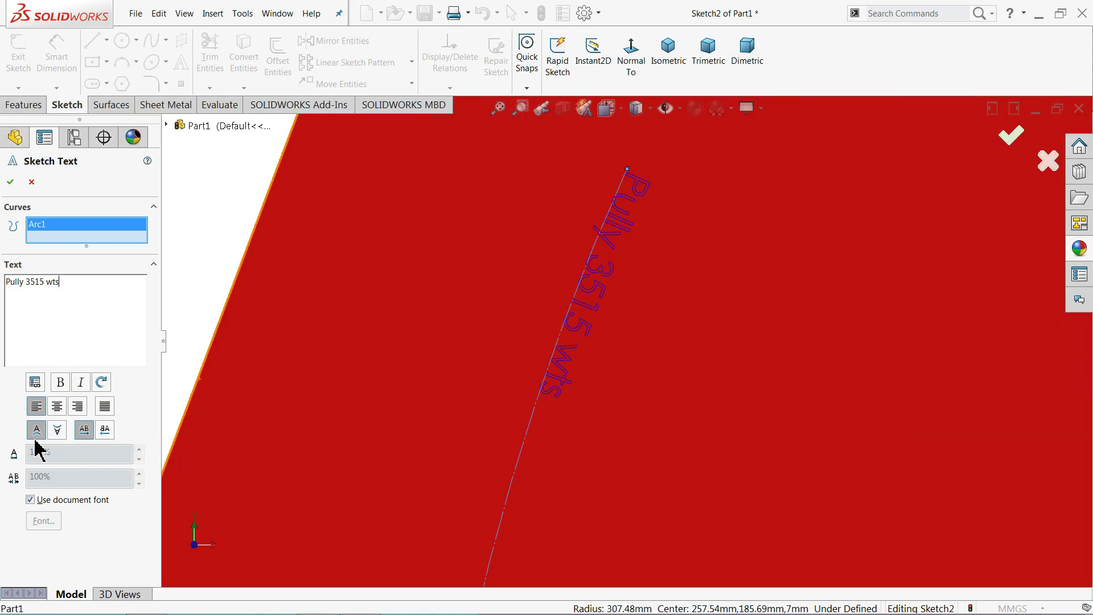
left_click(57, 430)
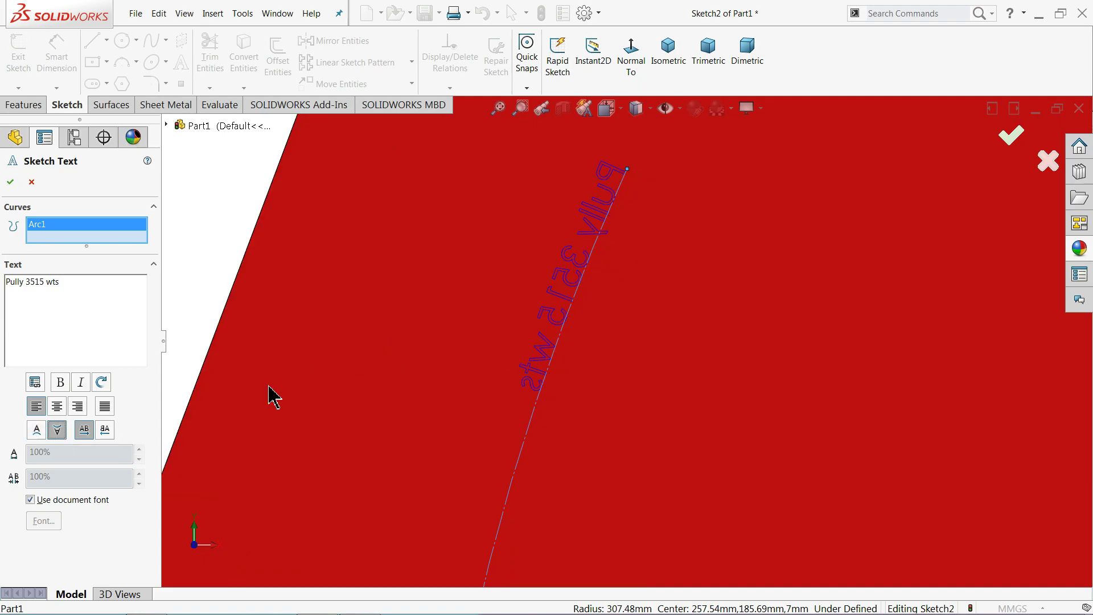
left_click(105, 430)
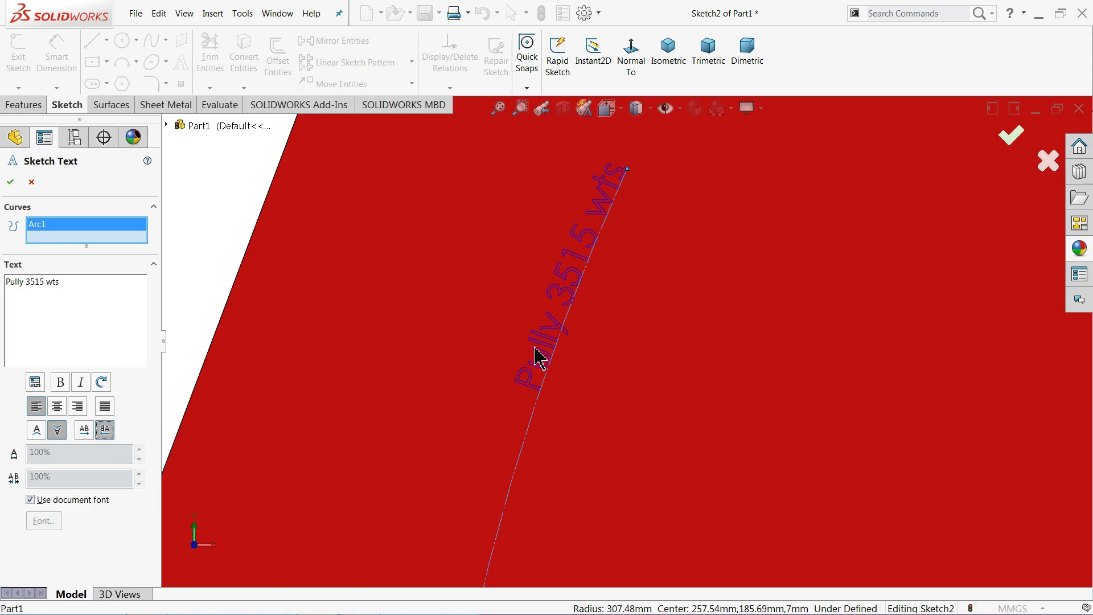
scroll(380, 327, "up", 3)
scroll(480, 341, "up", 2)
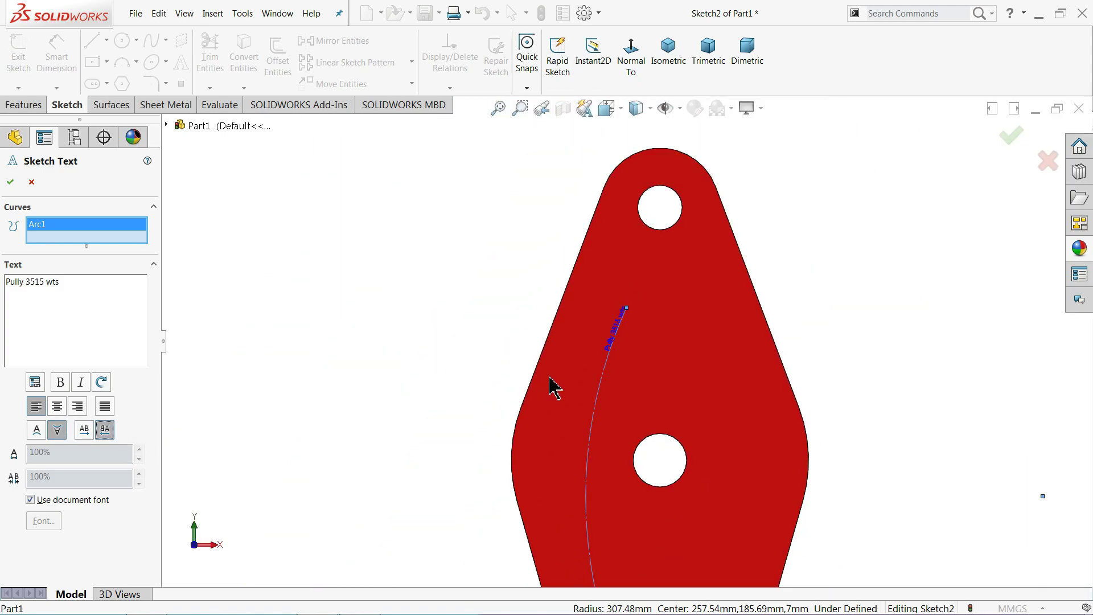
scroll(554, 385, "up", 2)
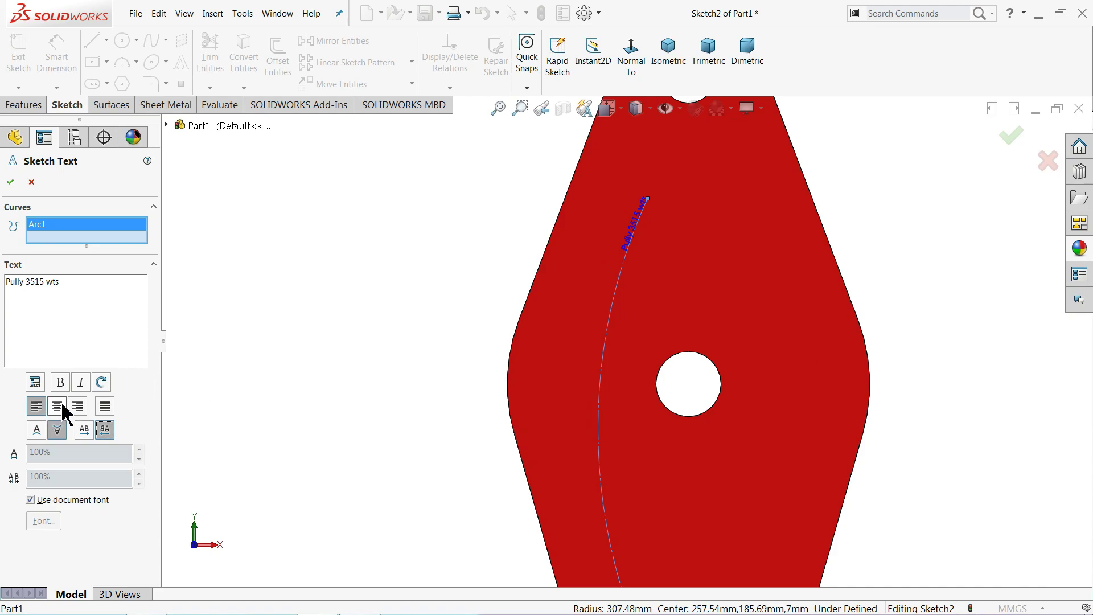
left_click(56, 407)
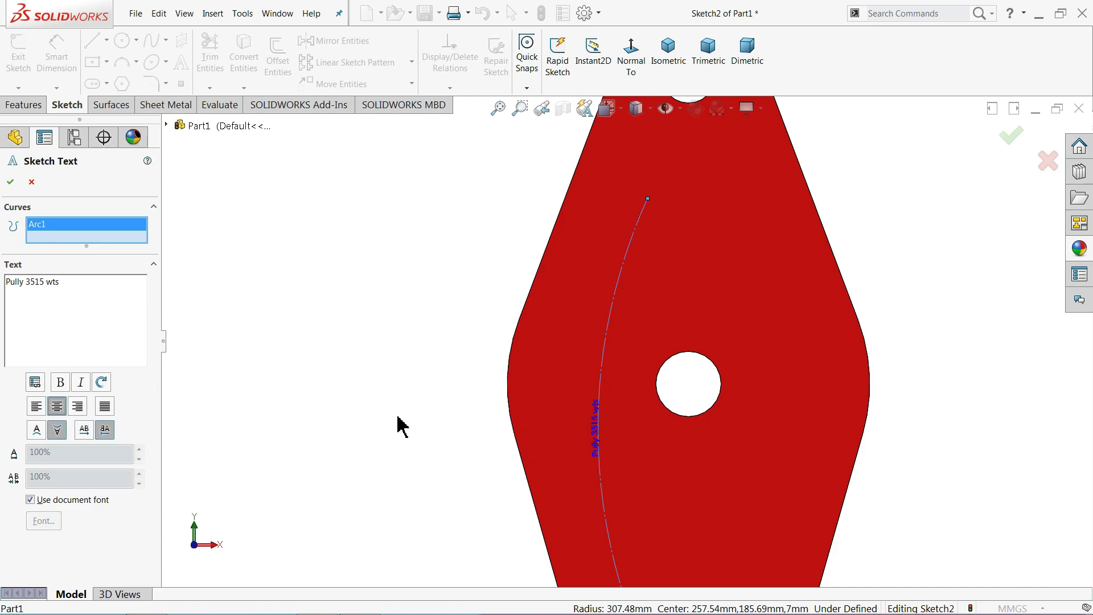
scroll(626, 410, "up", 3)
scroll(643, 420, "down", 2)
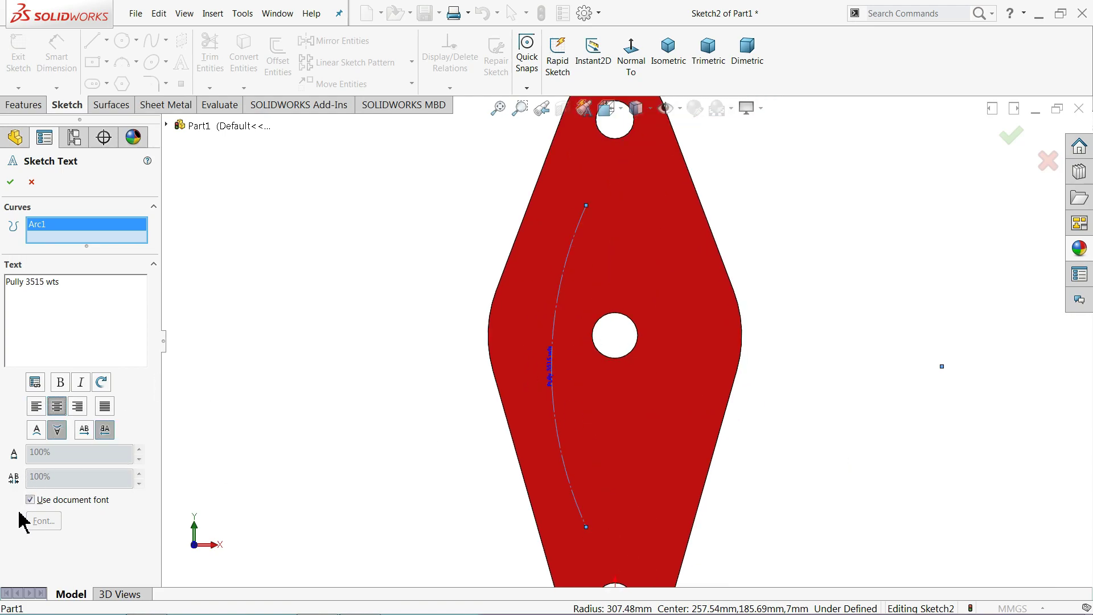
Make the 'Pully 3515 WTS' text bold 20 mm, confirm it, and start an Extruded Cut.
left_click(31, 499)
left_click(39, 526)
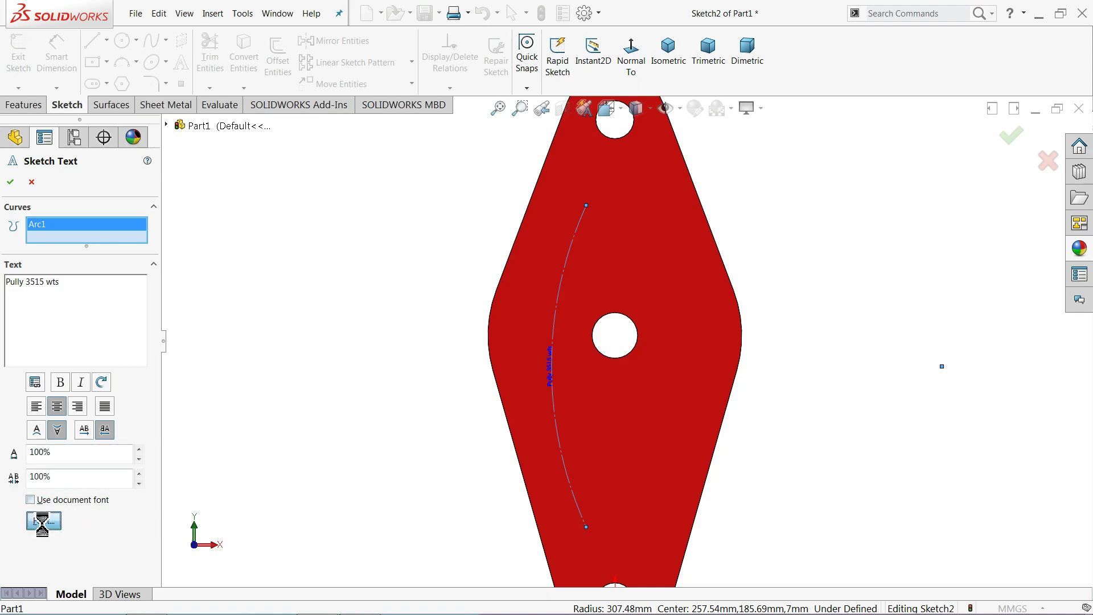
left_click(493, 272)
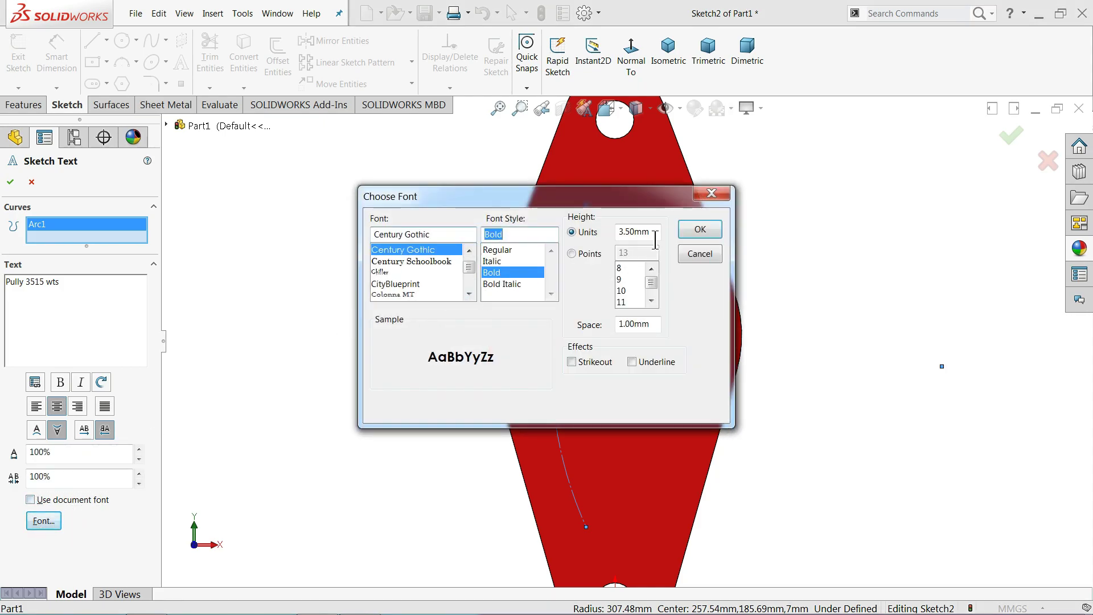
left_click_drag(656, 239, 616, 236)
type("20")
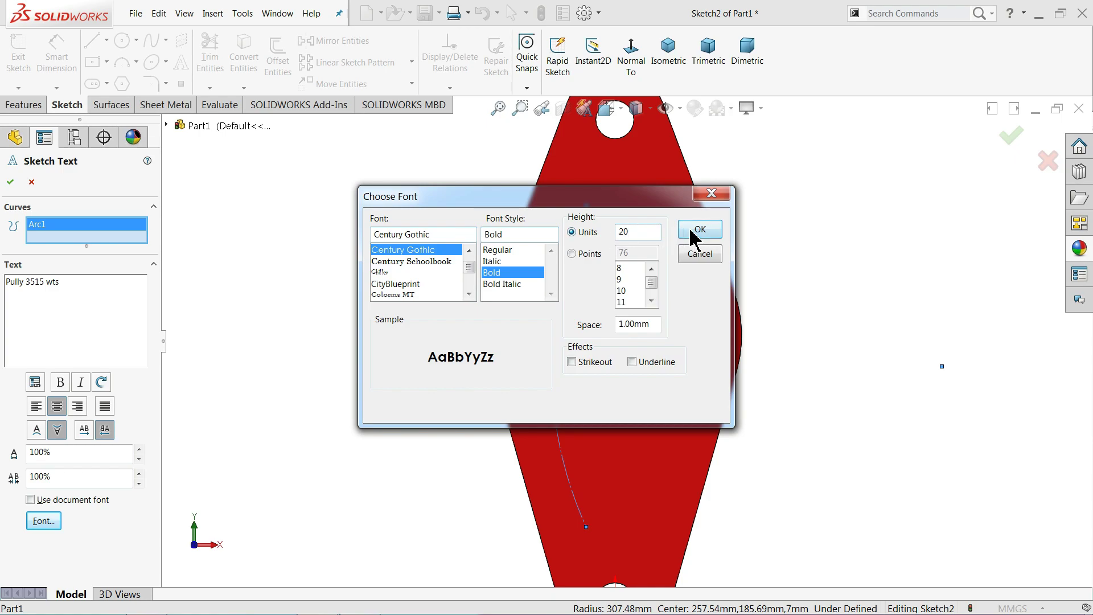
left_click(698, 230)
scroll(595, 358, "up", 1)
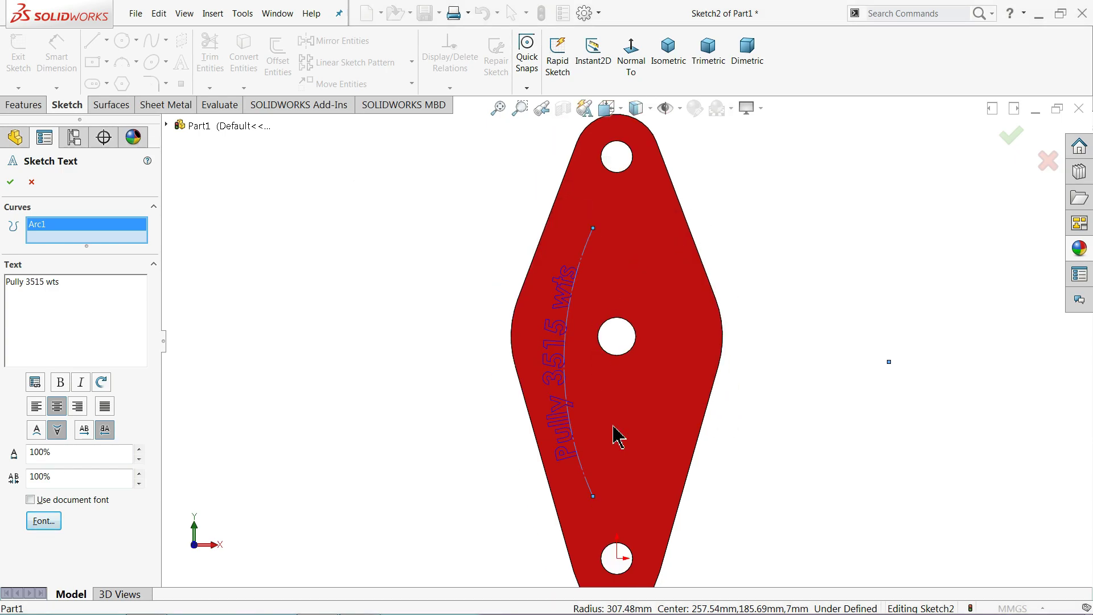
scroll(614, 435, "down", 1)
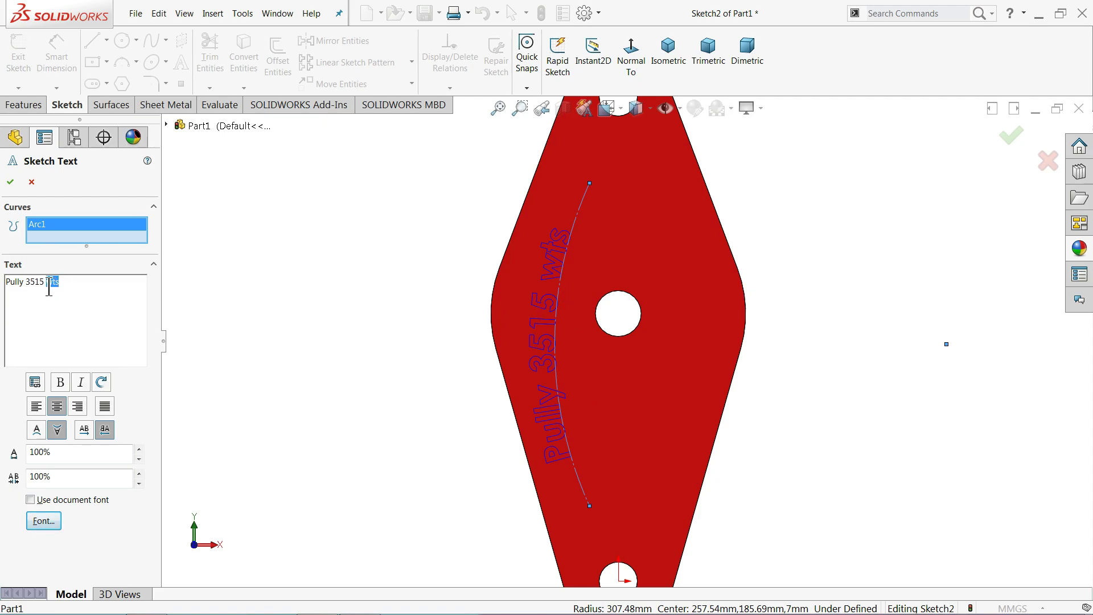
type("WTS")
left_click(11, 182)
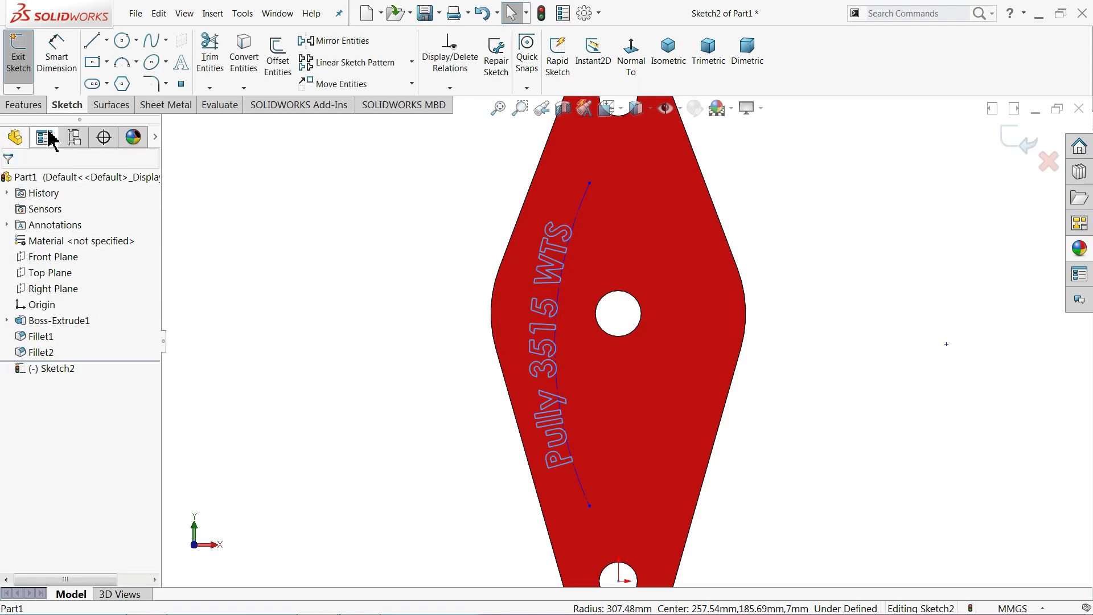
left_click(29, 108)
left_click(217, 63)
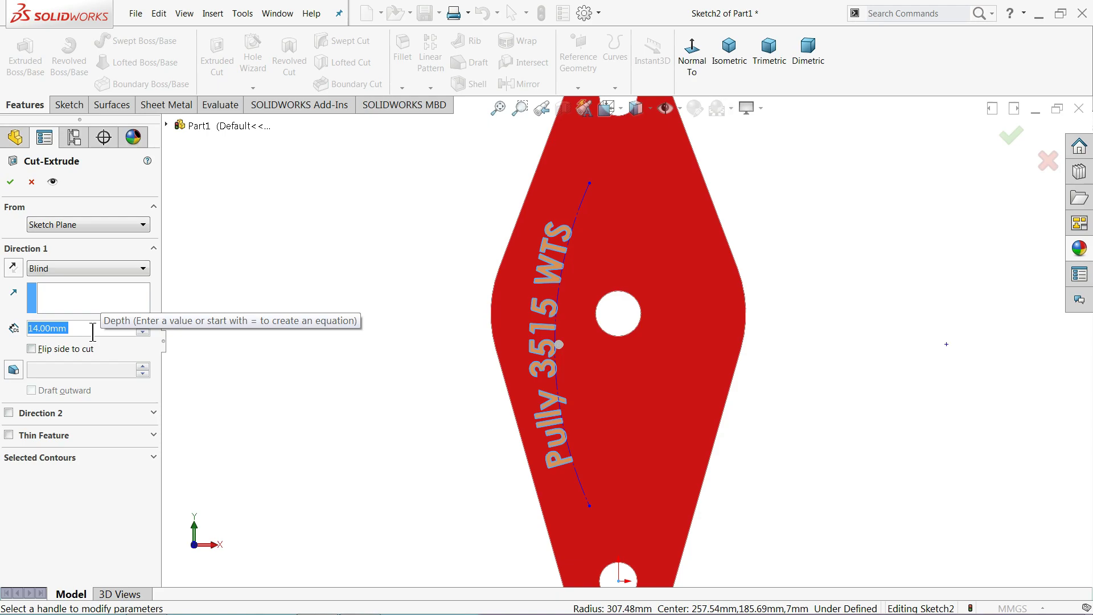
Engrave the text with a 2.00 mm cut-extrude and orbit to inspect it.
type("2")
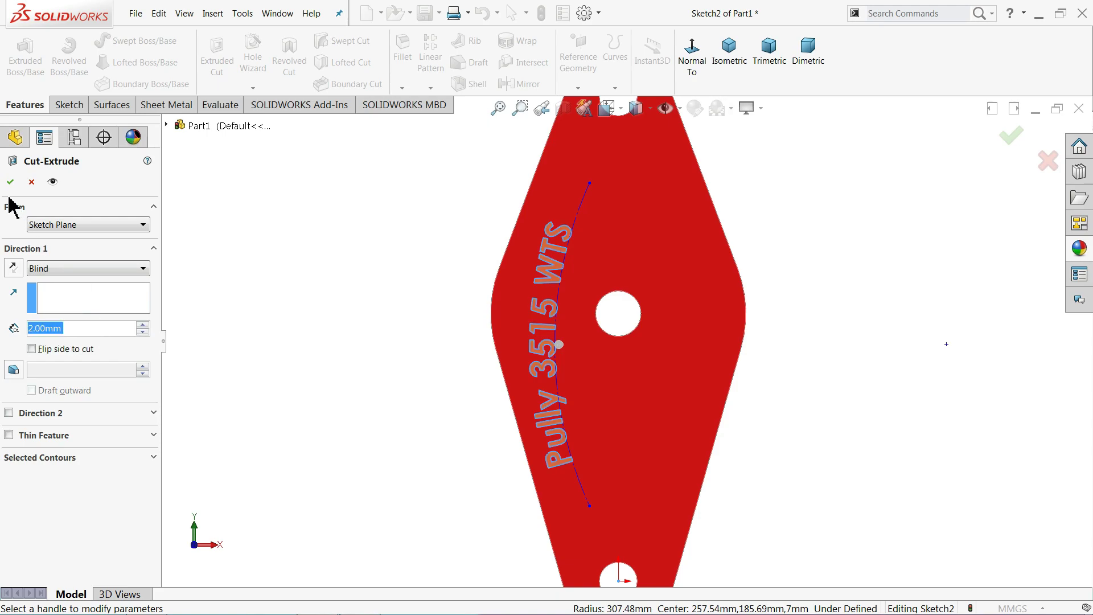
left_click(11, 182)
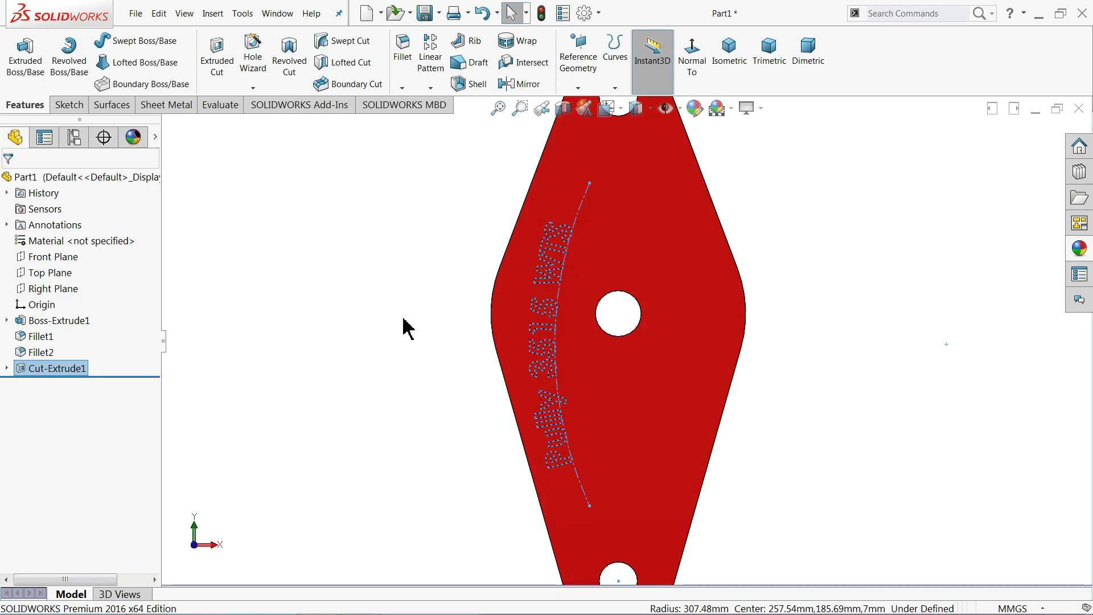
mouse_move(398, 333)
middle_mouse_down()
mouse_move(383, 298)
mouse_move(364, 352)
mouse_move(356, 333)
mouse_move(363, 378)
mouse_move(576, 332)
middle_mouse_up()
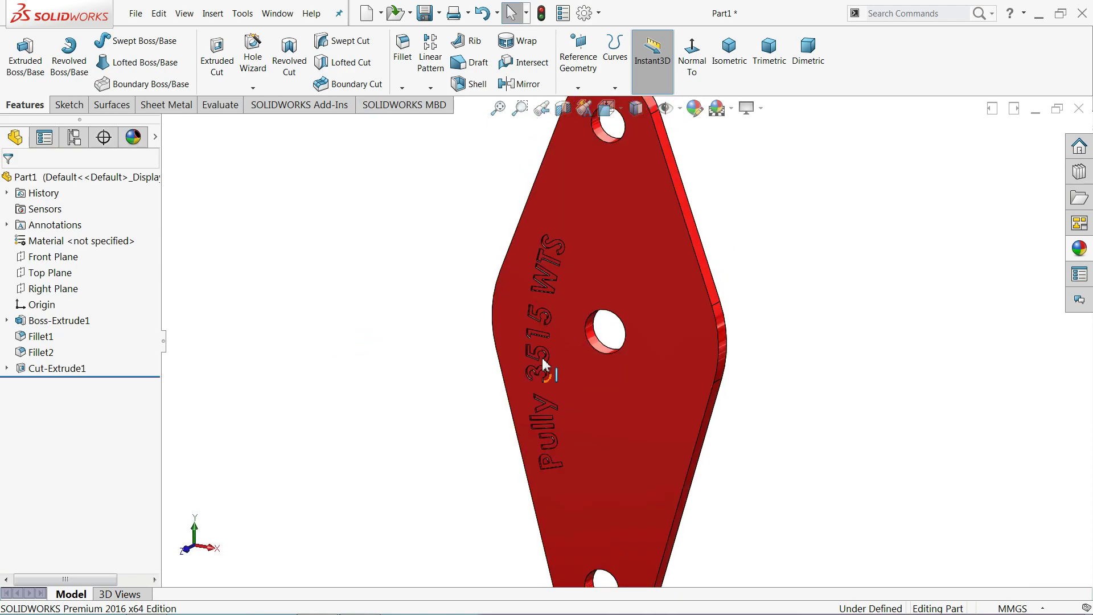
scroll(552, 426, "up", 2)
scroll(586, 415, "down", 1)
scroll(590, 415, "up", 1)
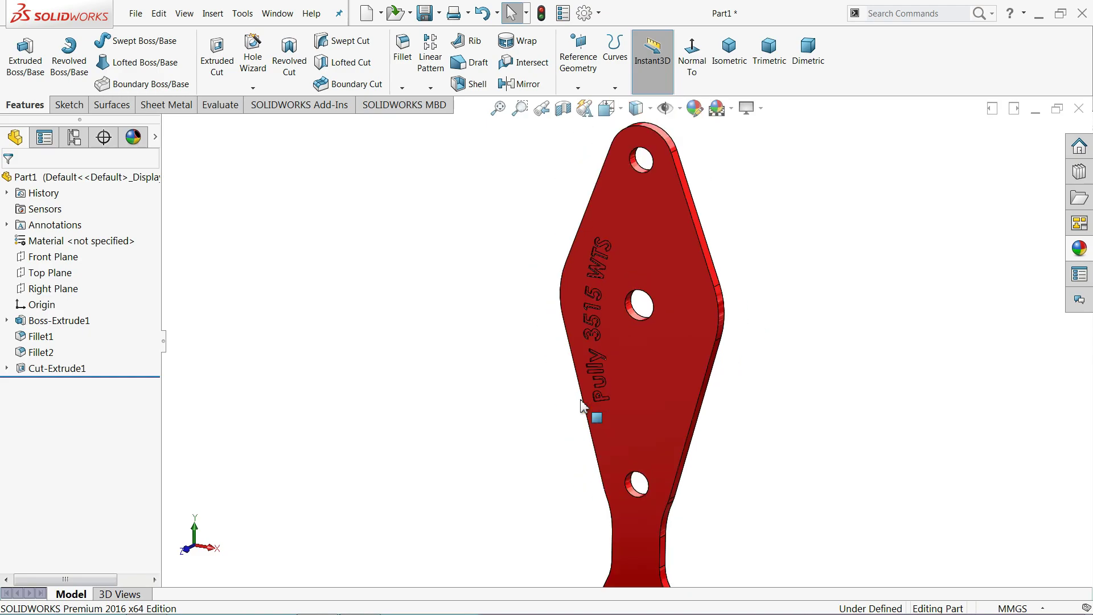
scroll(622, 406, "up", 1)
scroll(659, 380, "down", 1)
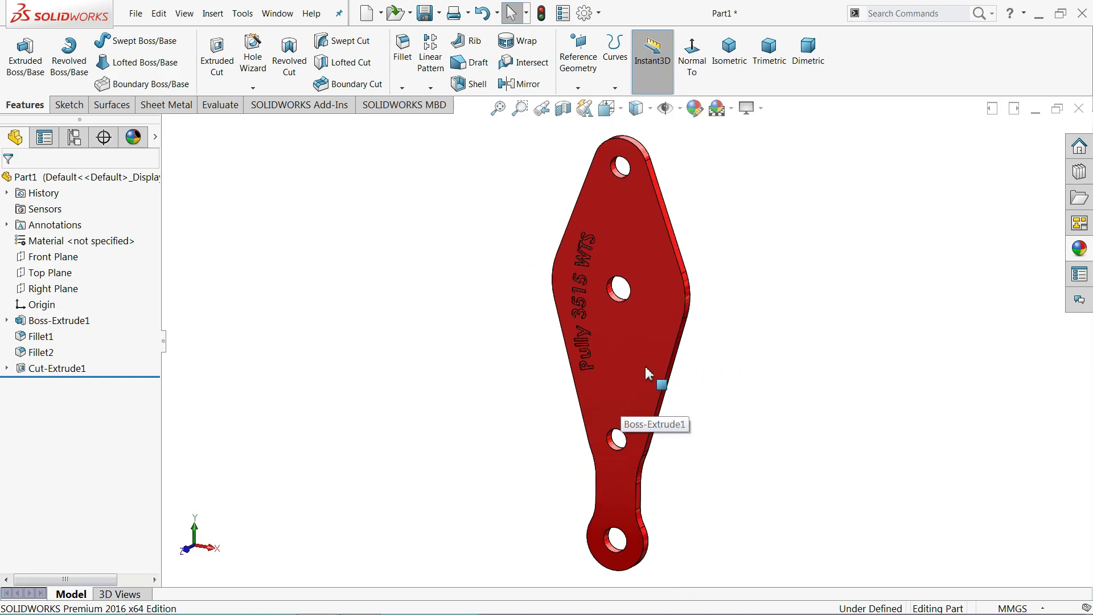
scroll(638, 373, "down", 1)
scroll(615, 393, "up", 1)
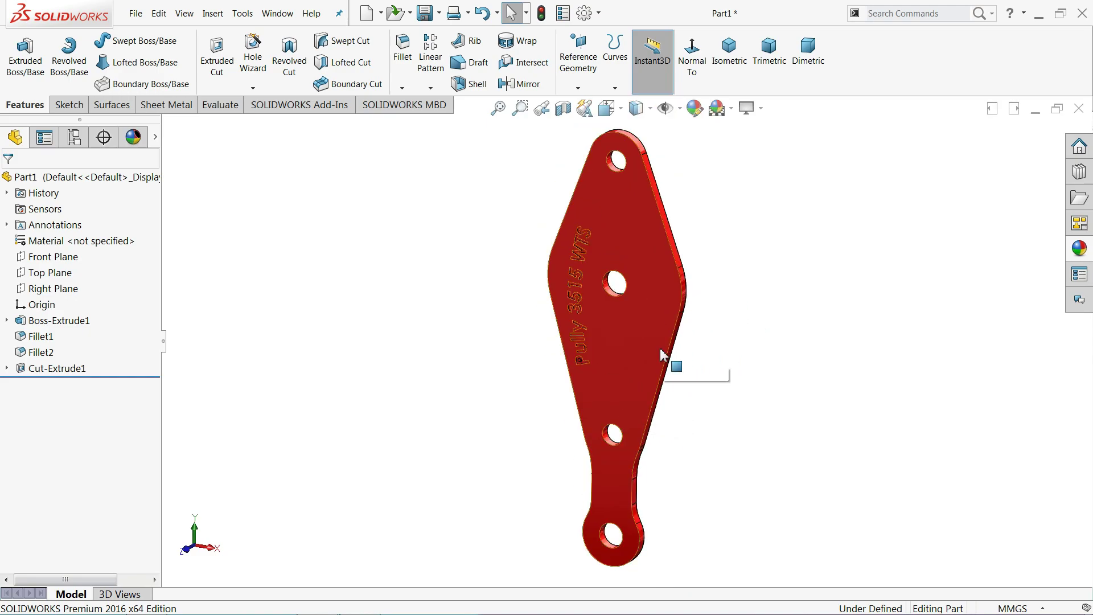
Save the engraved part as '5.Side Support' in the Crane hook folder.
left_click(426, 15)
type("5.Side Support")
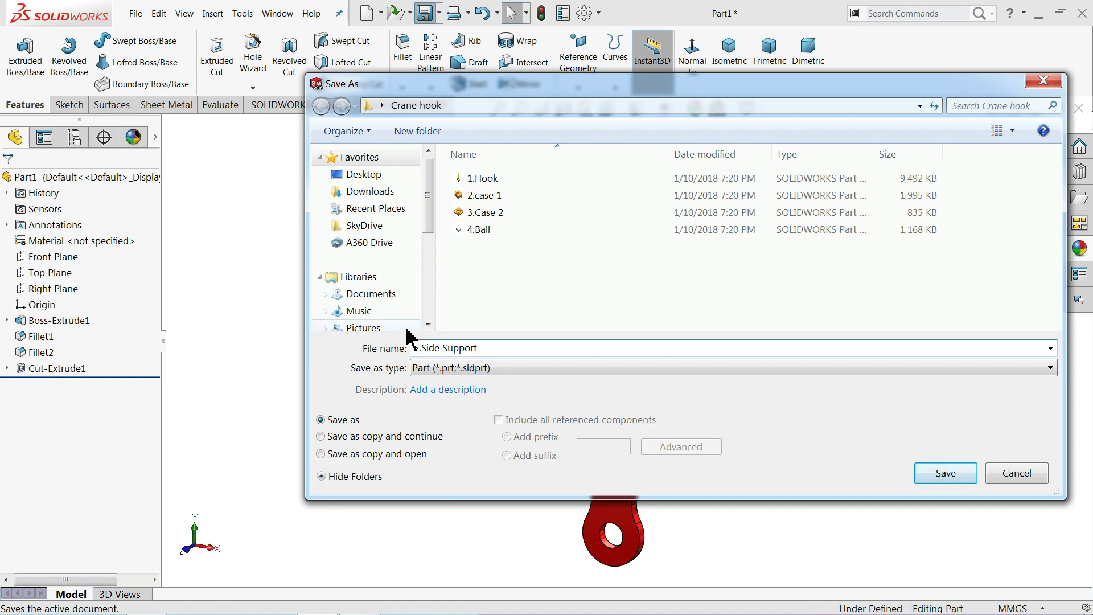
left_click(940, 484)
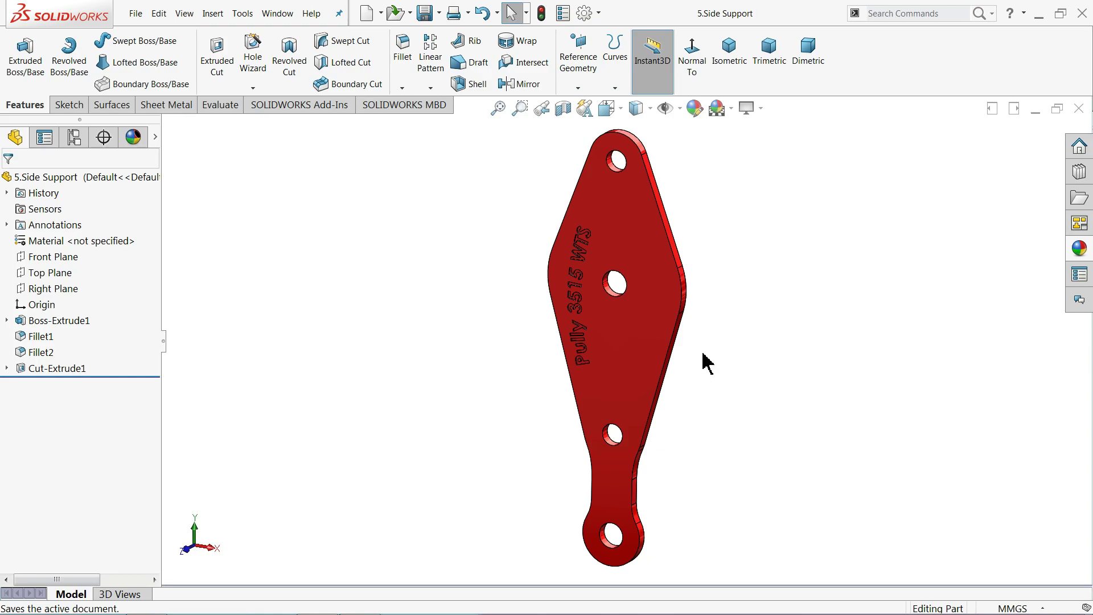
Delete Fillet1, Fillet2, Cut-Extrude1 and the text Sketch2.
left_click(48, 370)
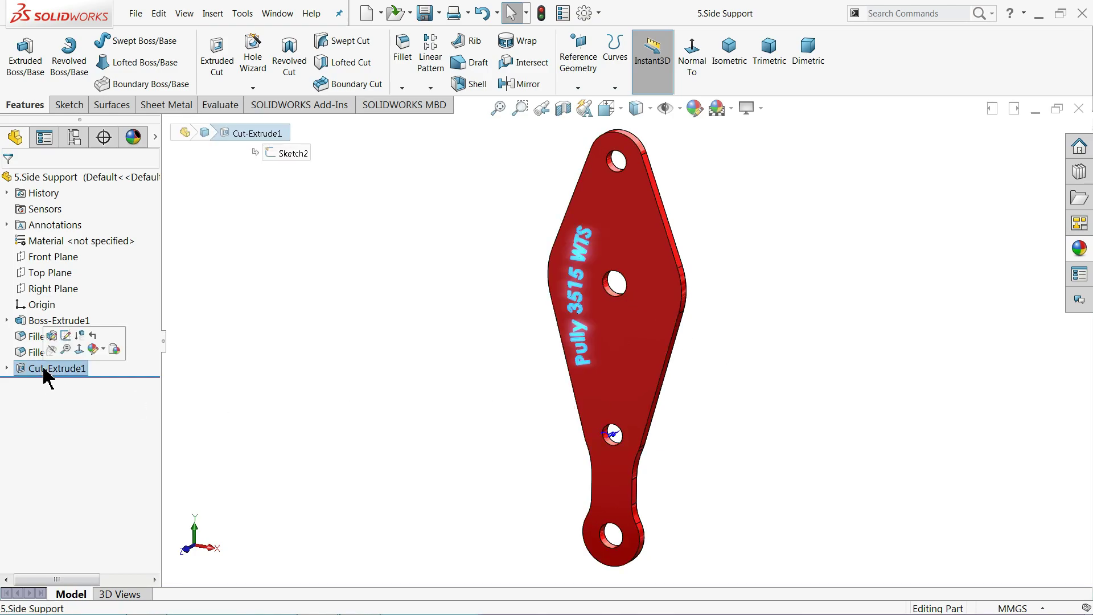
left_click(38, 352, "ctrl")
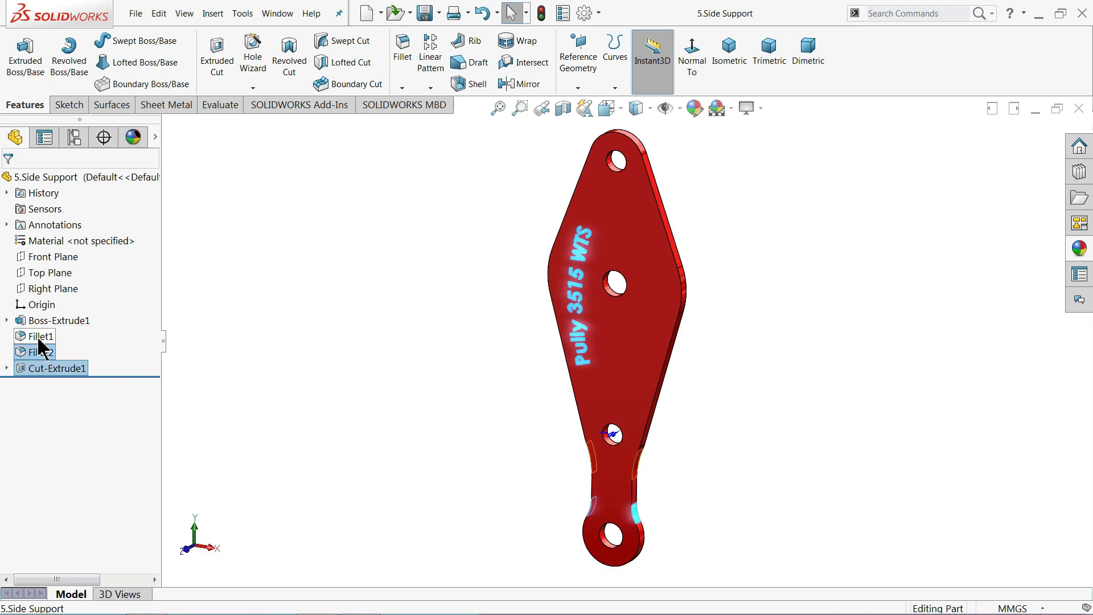
right_click(40, 342)
left_click(74, 380)
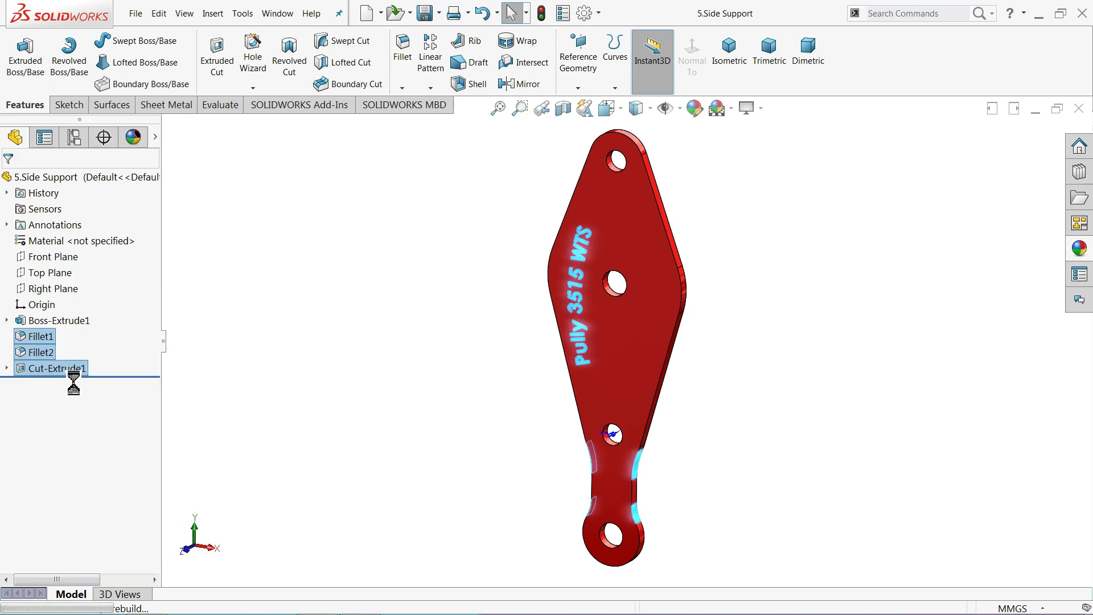
left_click(52, 336)
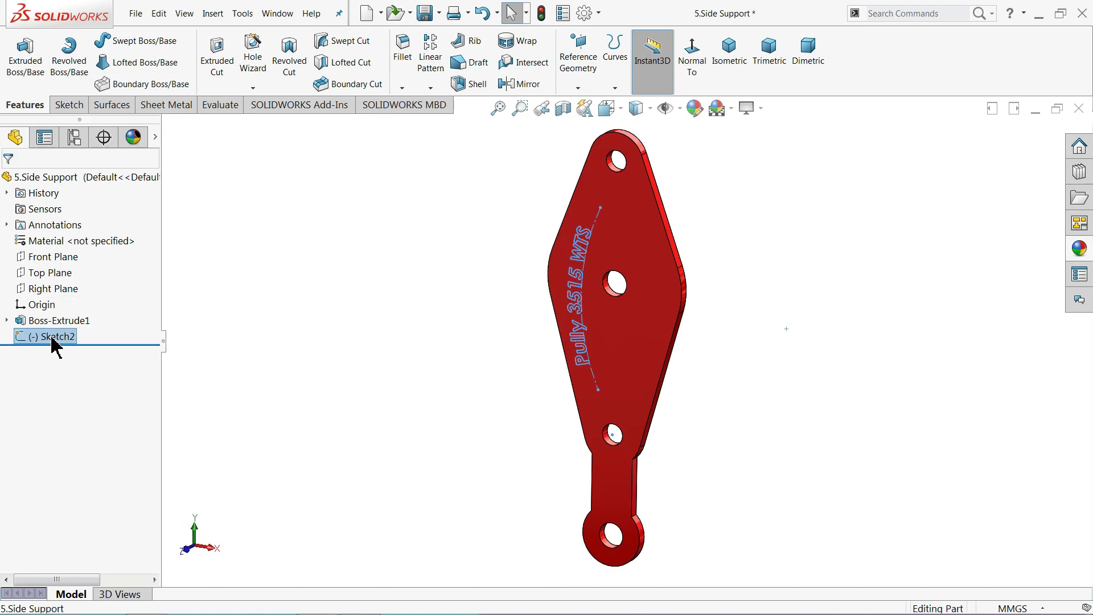
right_click(52, 336)
left_click(84, 411)
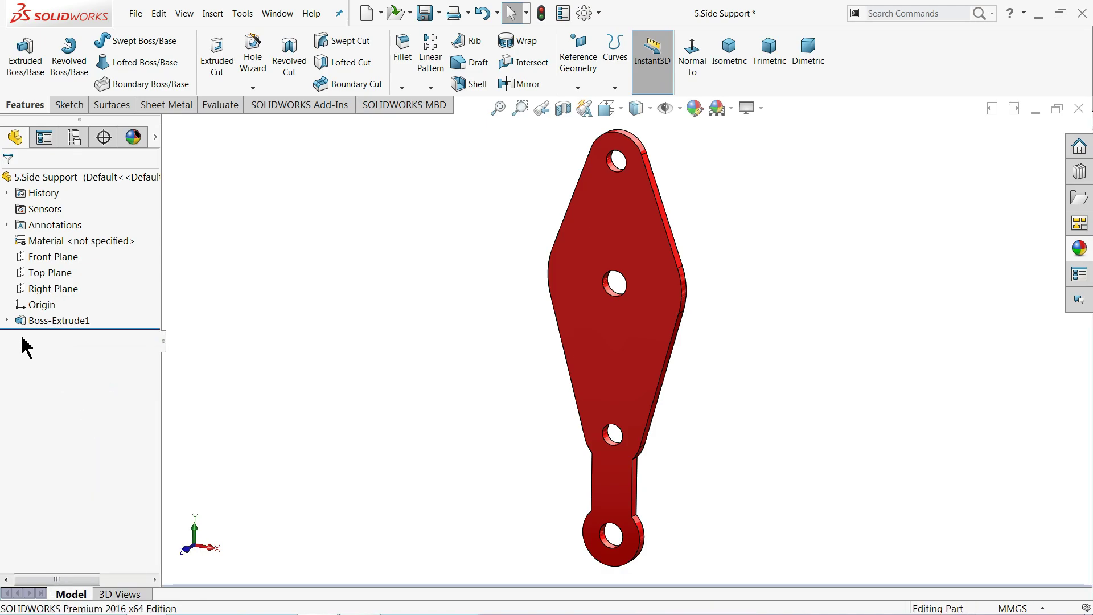
Redefine Boss-Extrude1 to only the top ring, central plate and lower ring regions.
left_click(7, 320)
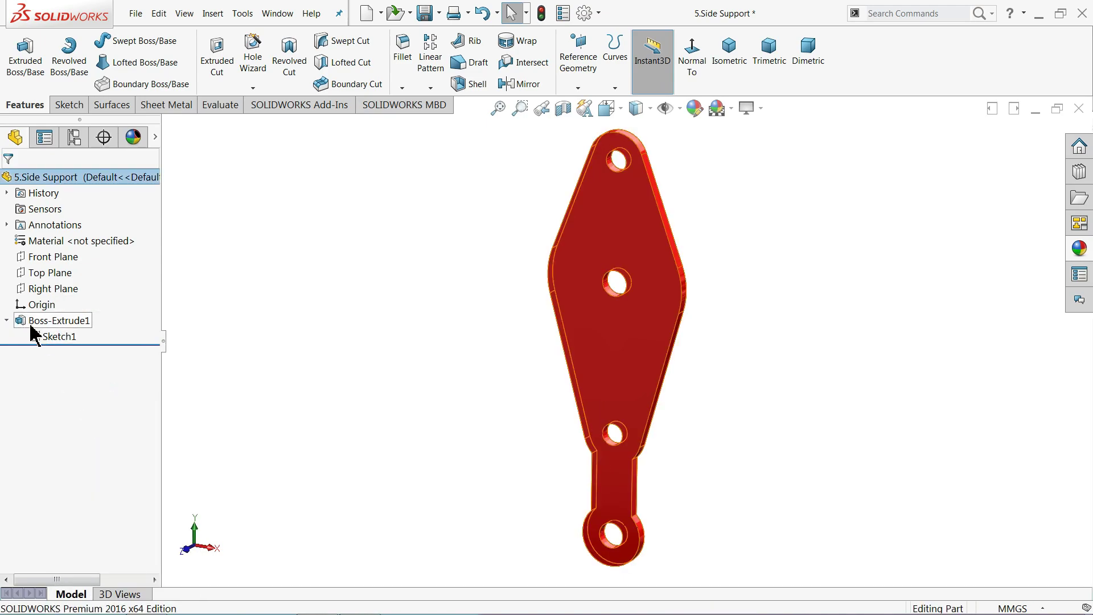
left_click(27, 324)
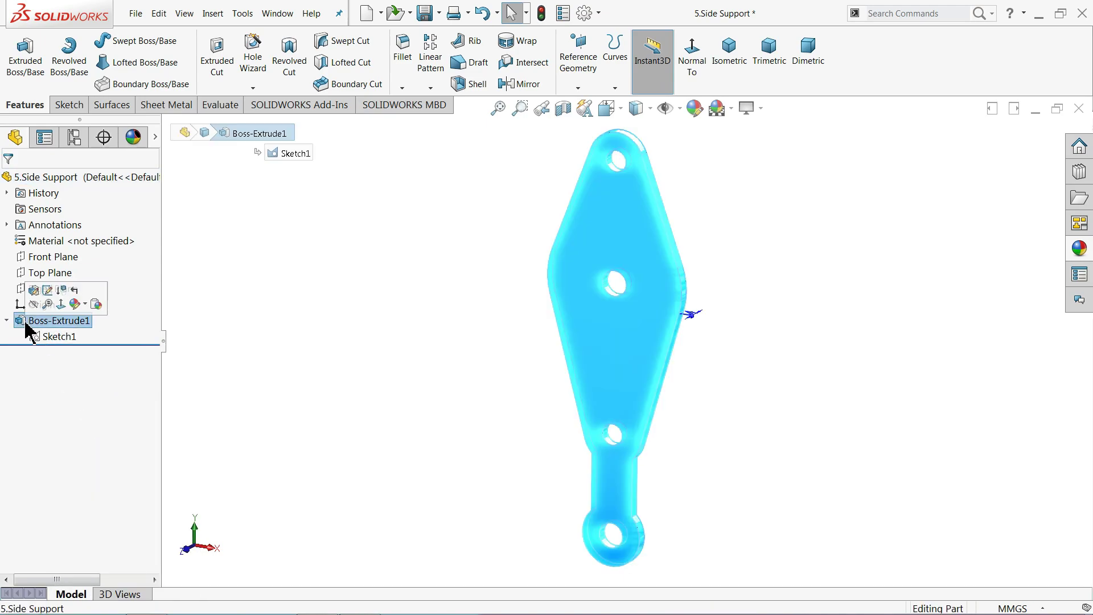
left_click(33, 292)
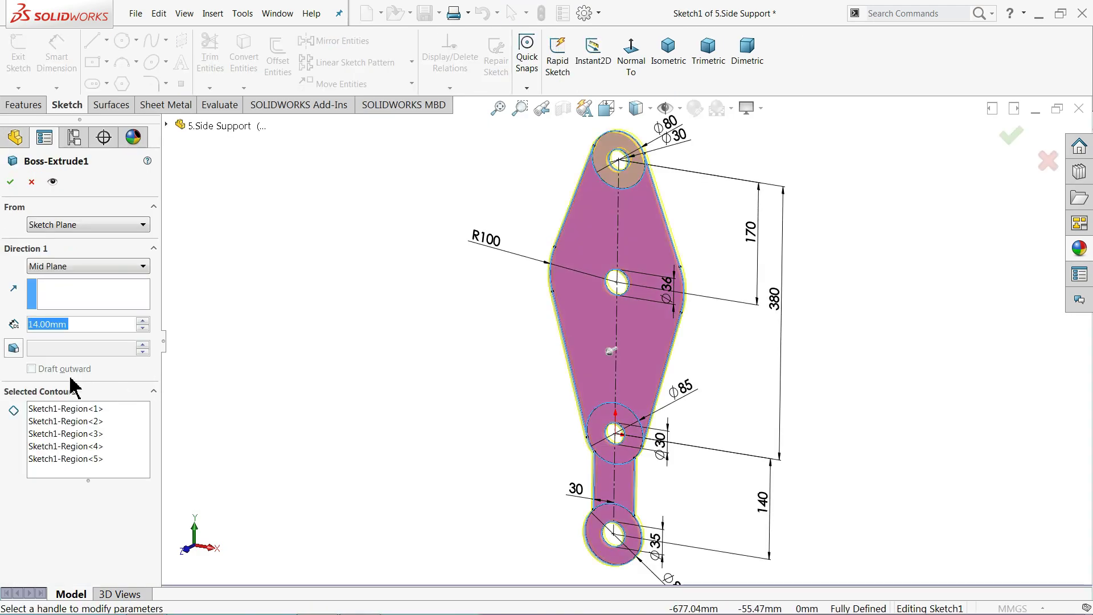
left_click(84, 460)
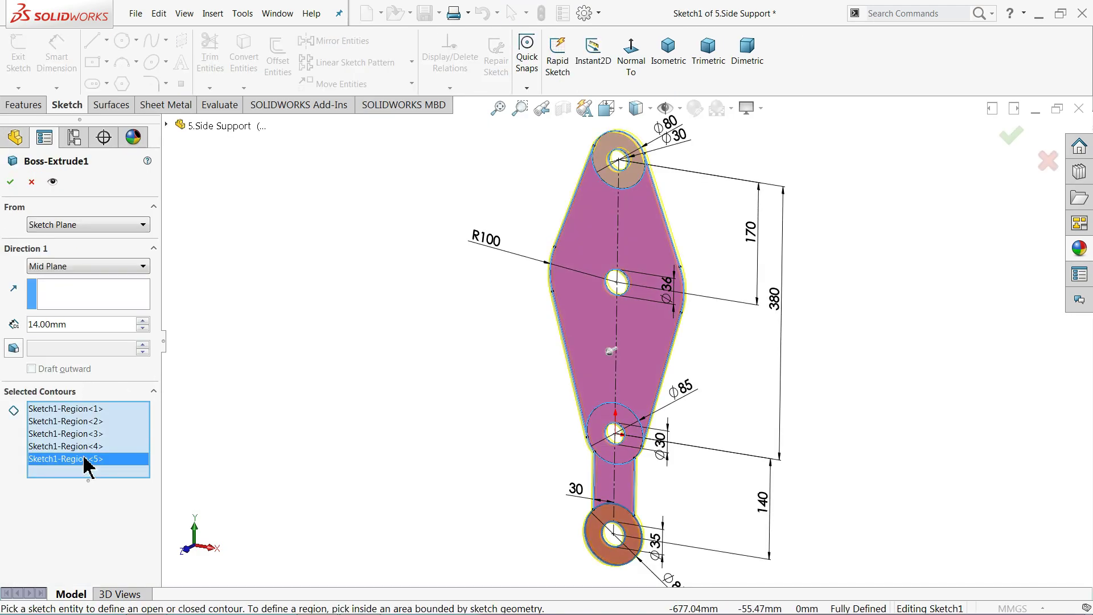
right_click(84, 460)
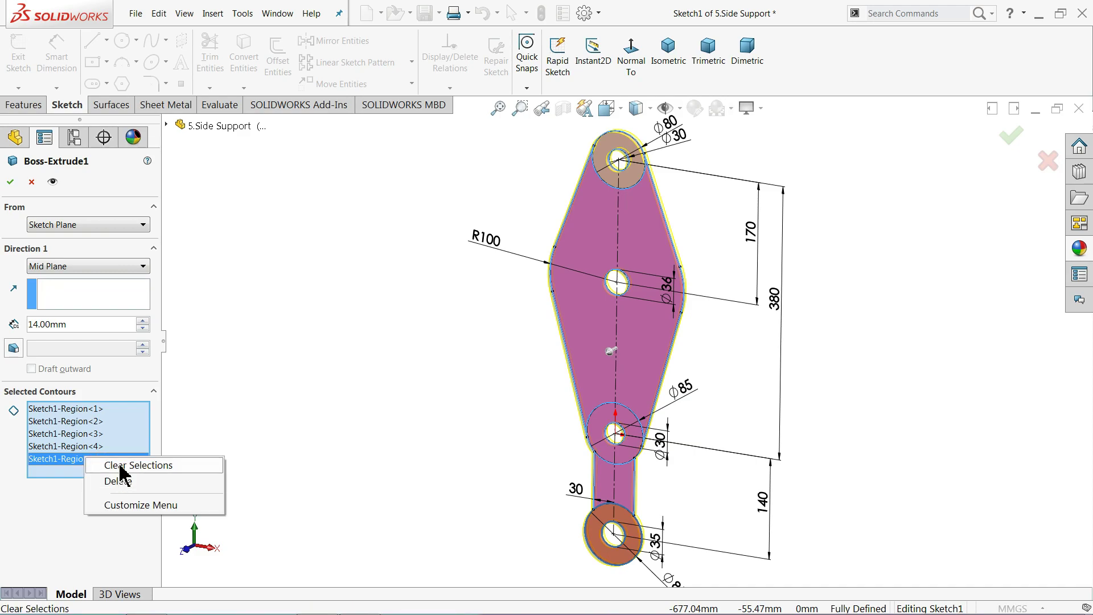
left_click(94, 464)
left_click(630, 181)
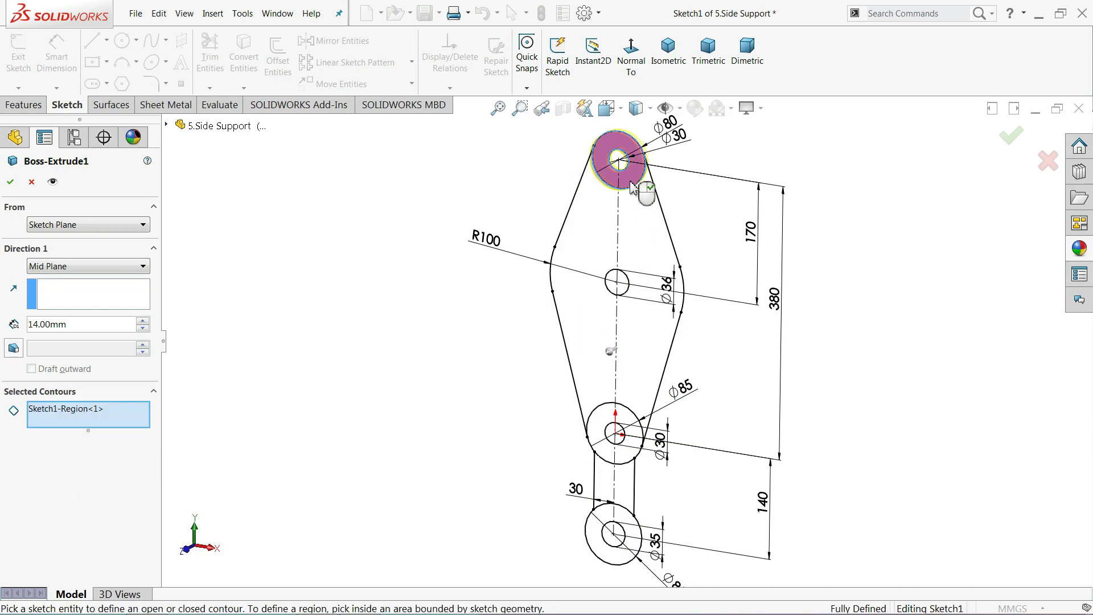
left_click(645, 227)
left_click(628, 456)
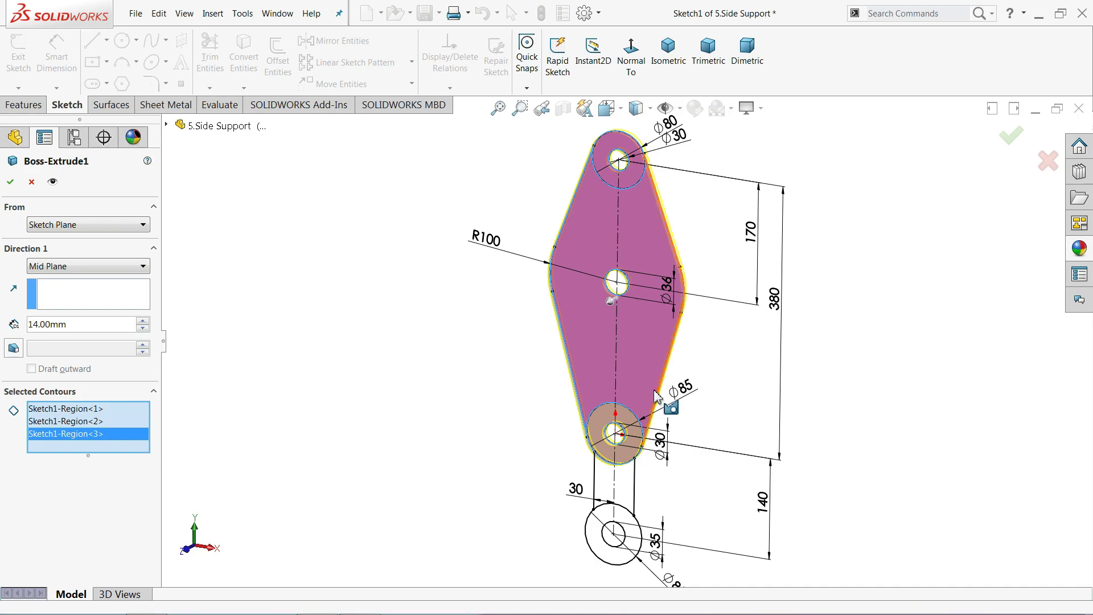
scroll(660, 564, "down", 2)
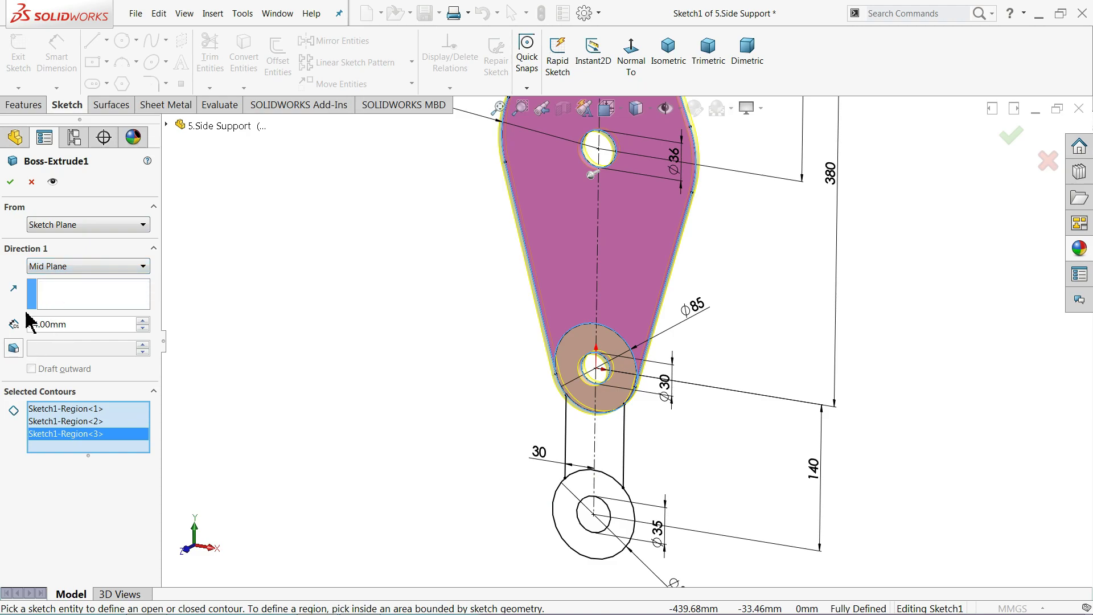
left_click(12, 182)
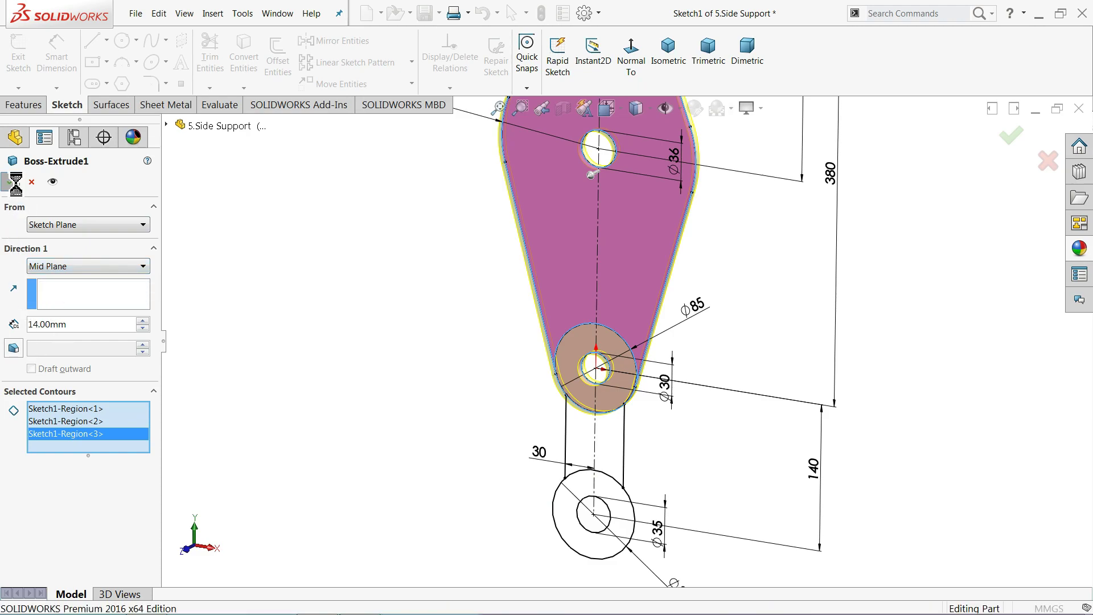
Save As a separate copy named '6.Middle Support'.
scroll(731, 216, "down", 3)
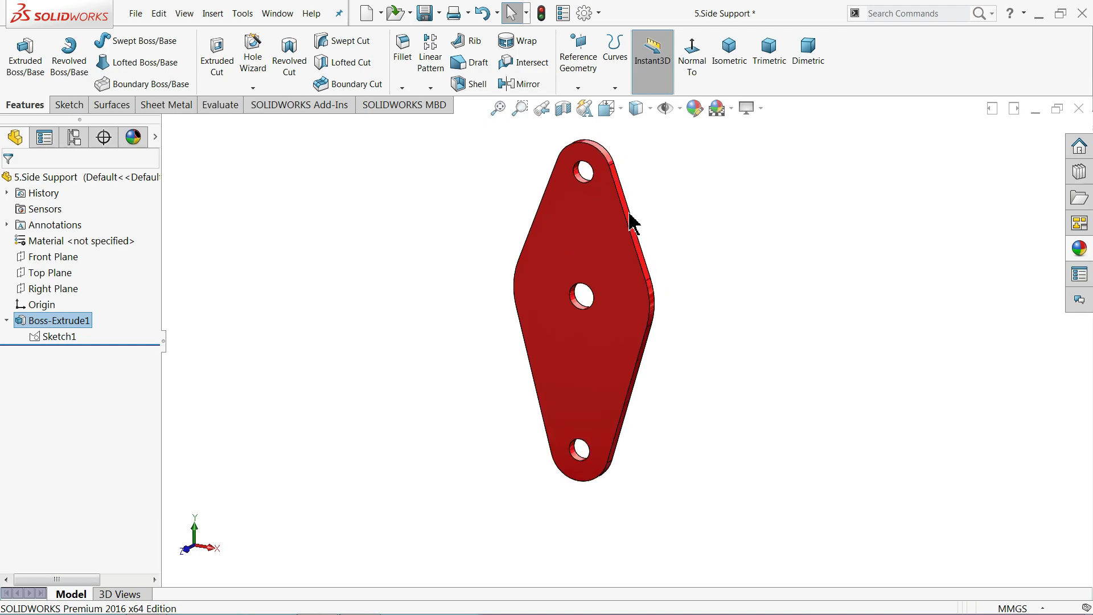
scroll(629, 220, "down", 2)
left_click(438, 17)
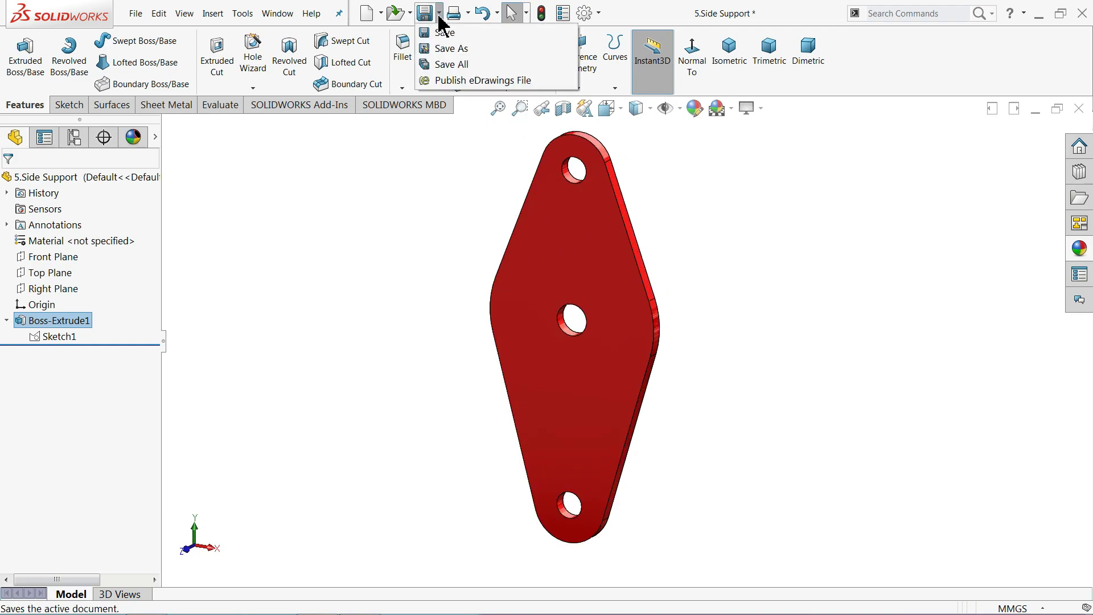
left_click(448, 52)
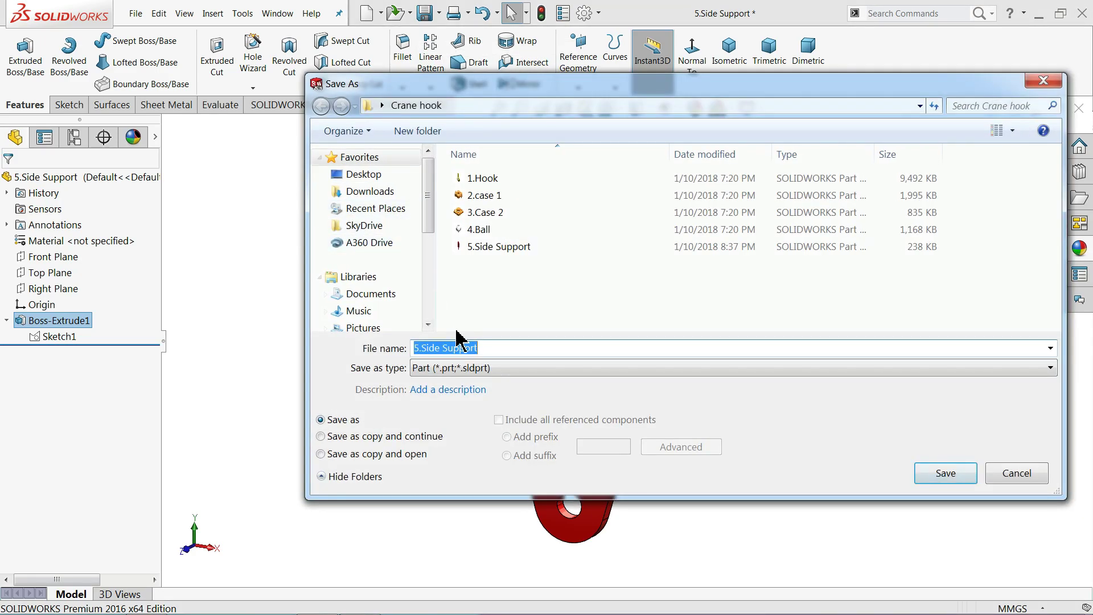
type("6")
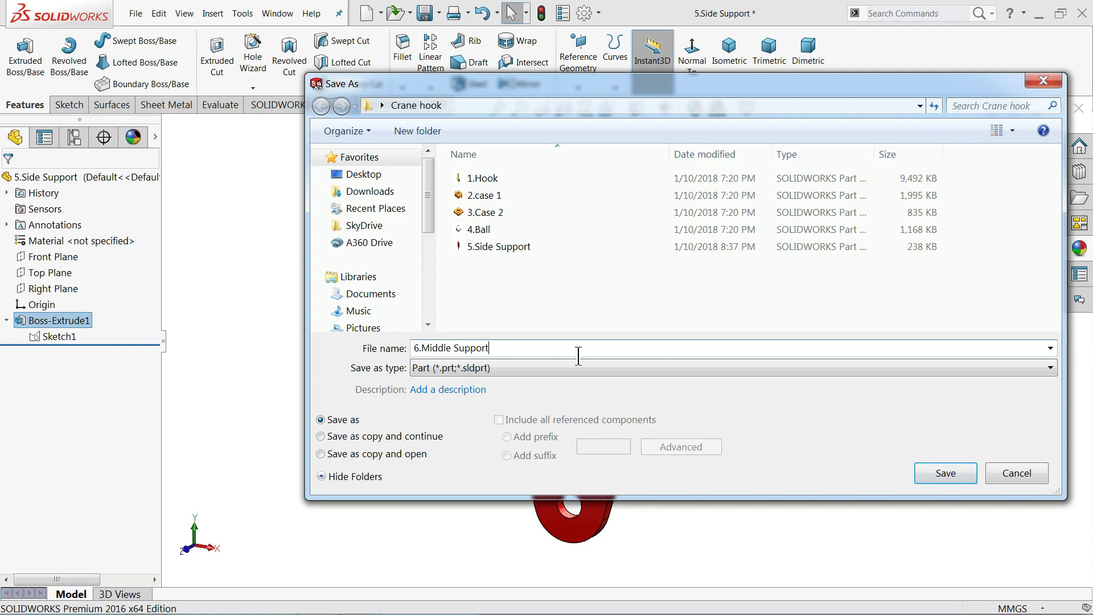
left_click(926, 477)
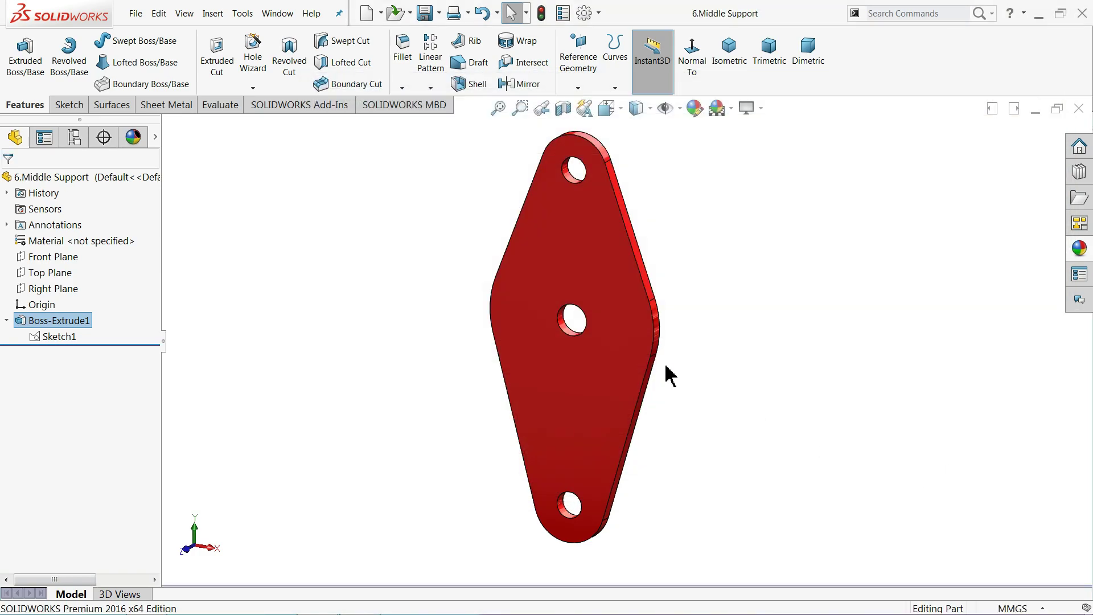
Open Sketch1 on the Right Plane of the new pulley part.
mouse_move(645, 360)
middle_mouse_down()
mouse_move(425, 362)
mouse_move(588, 362)
mouse_move(575, 381)
middle_mouse_up()
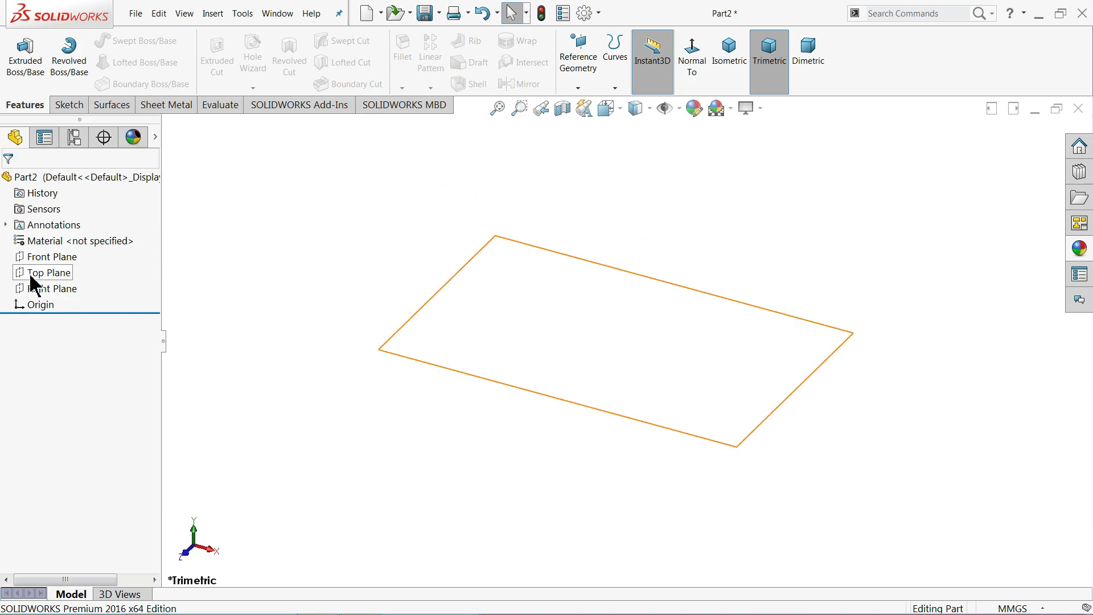
left_click(35, 289)
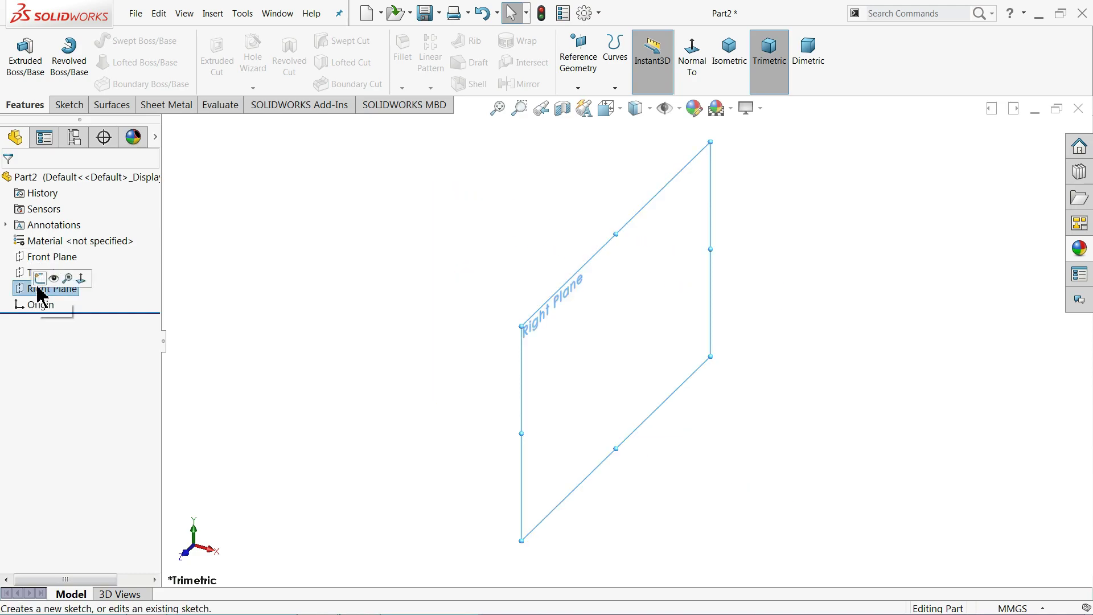
left_click(35, 279)
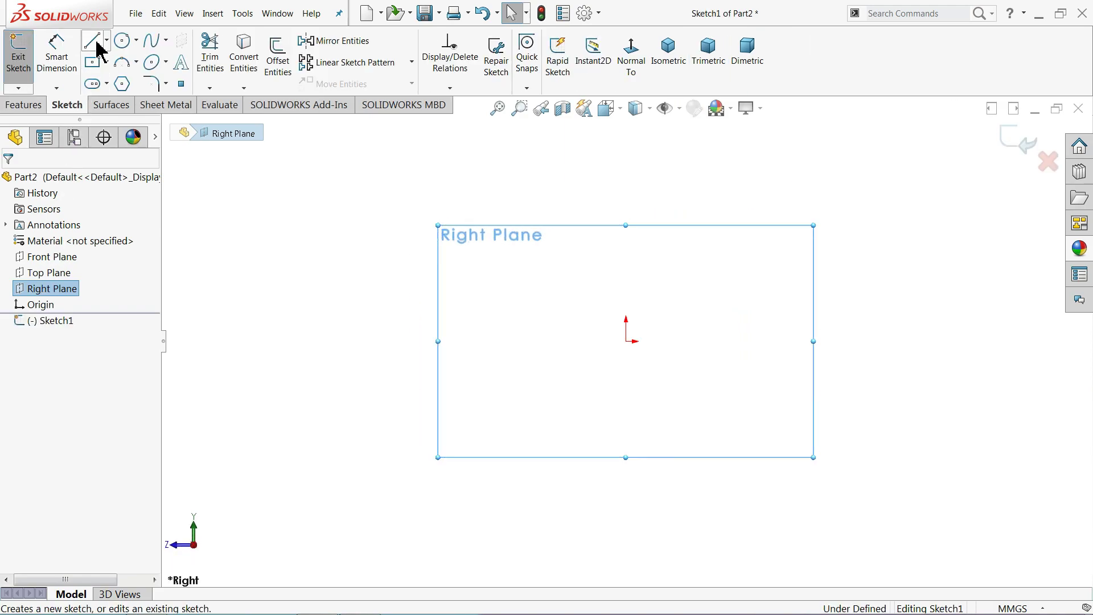
Draw the bottom line, left vertical side and short top ledge of the profile.
left_click(93, 41)
left_click(715, 341)
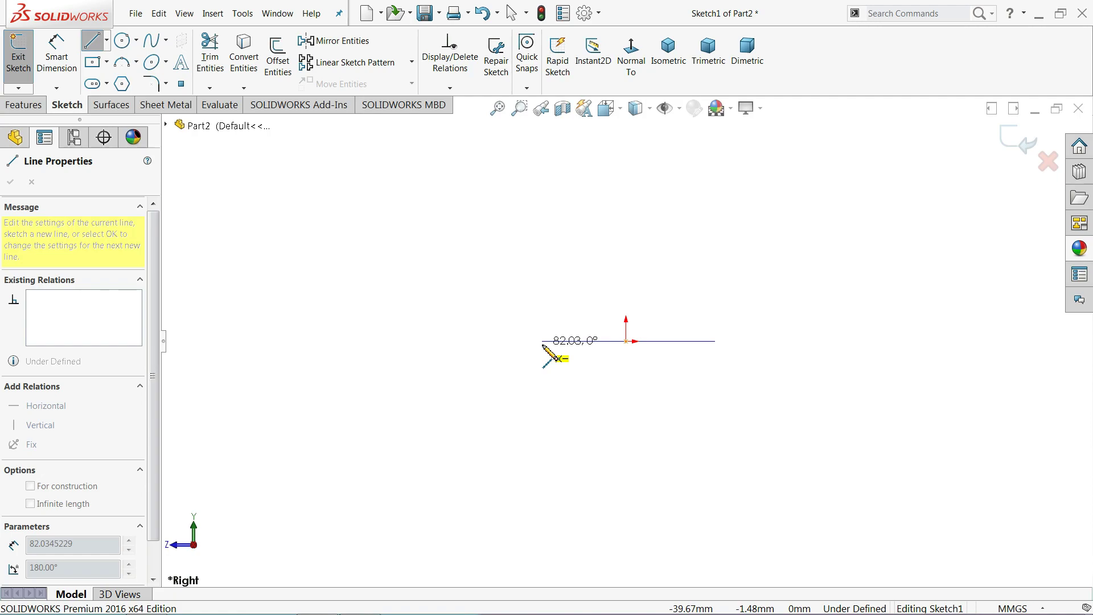
left_click(503, 341)
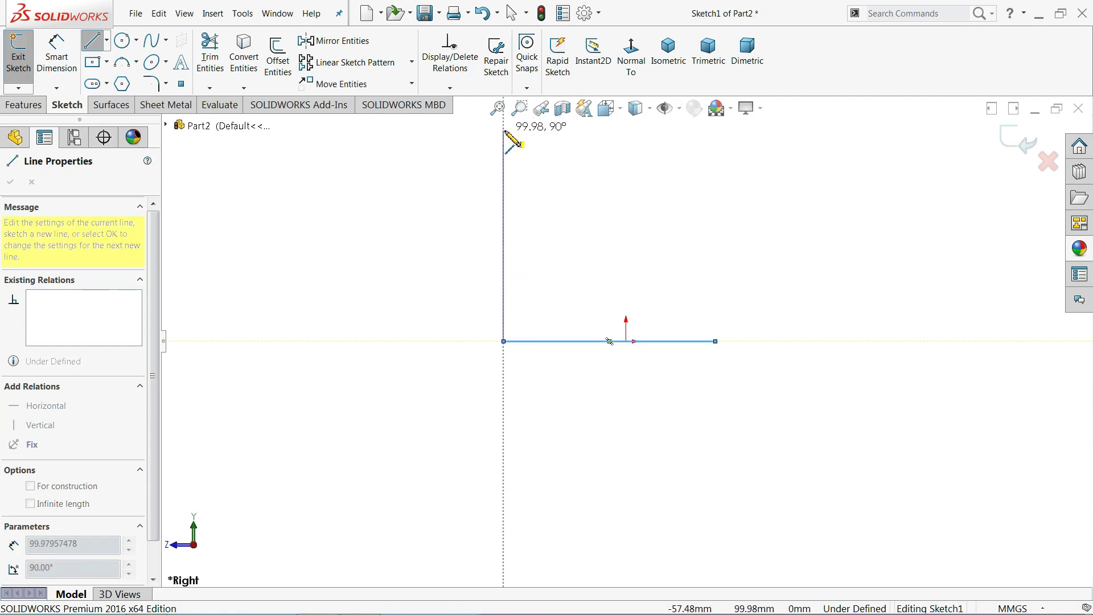
scroll(513, 142, "up", 3)
left_click(555, 127)
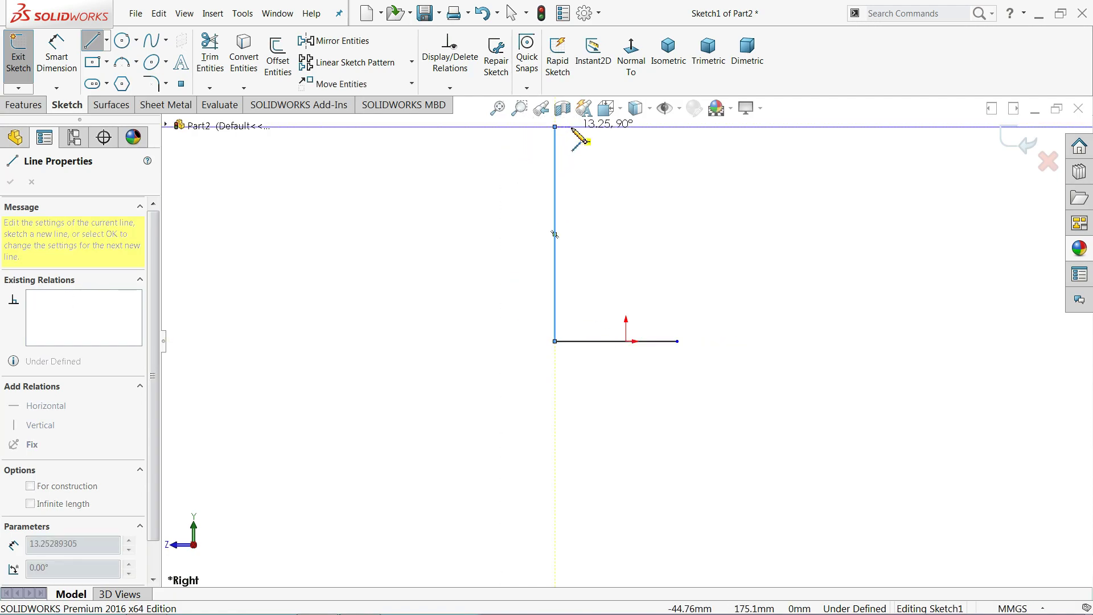
scroll(575, 142, "down", 3)
scroll(574, 160, "down", 2)
left_click(571, 159)
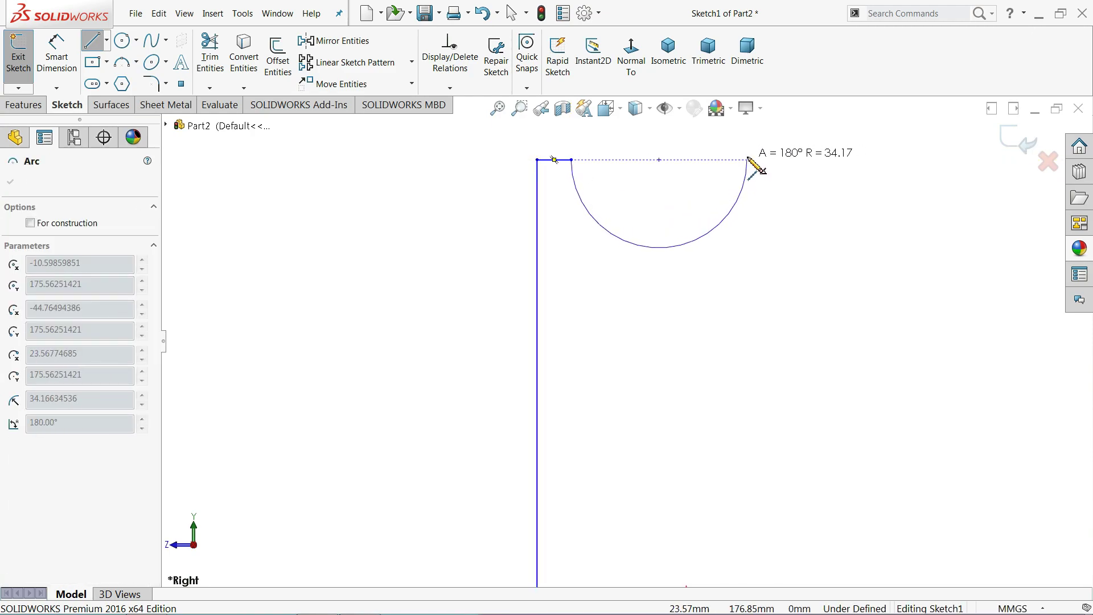
key("Escape")
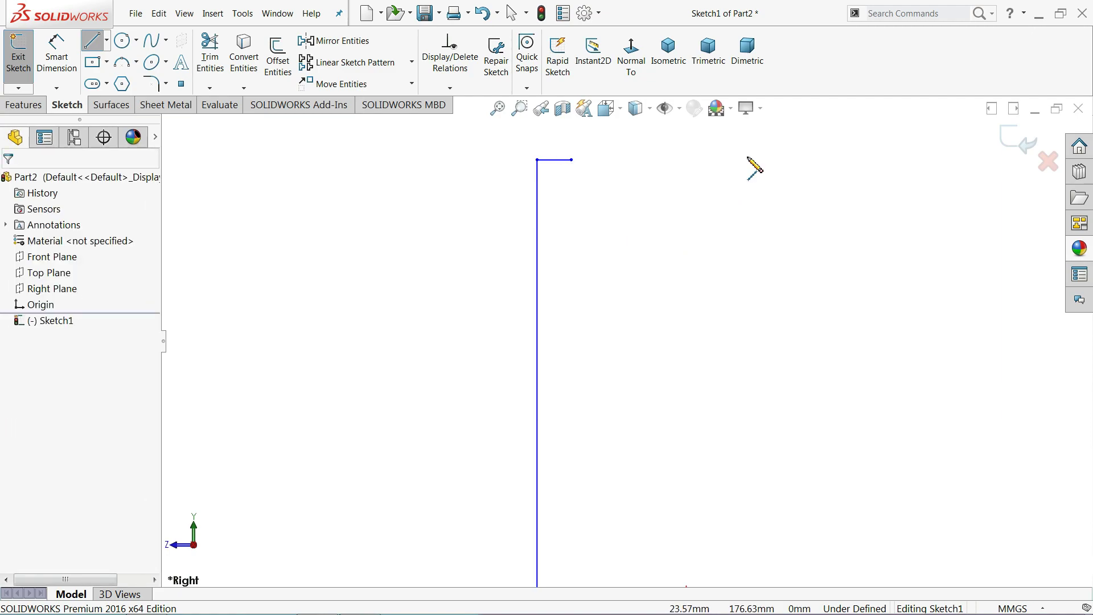
Draw the right vertical side from the bottom-right corner up to the left side's height.
left_click(93, 39)
key("f")
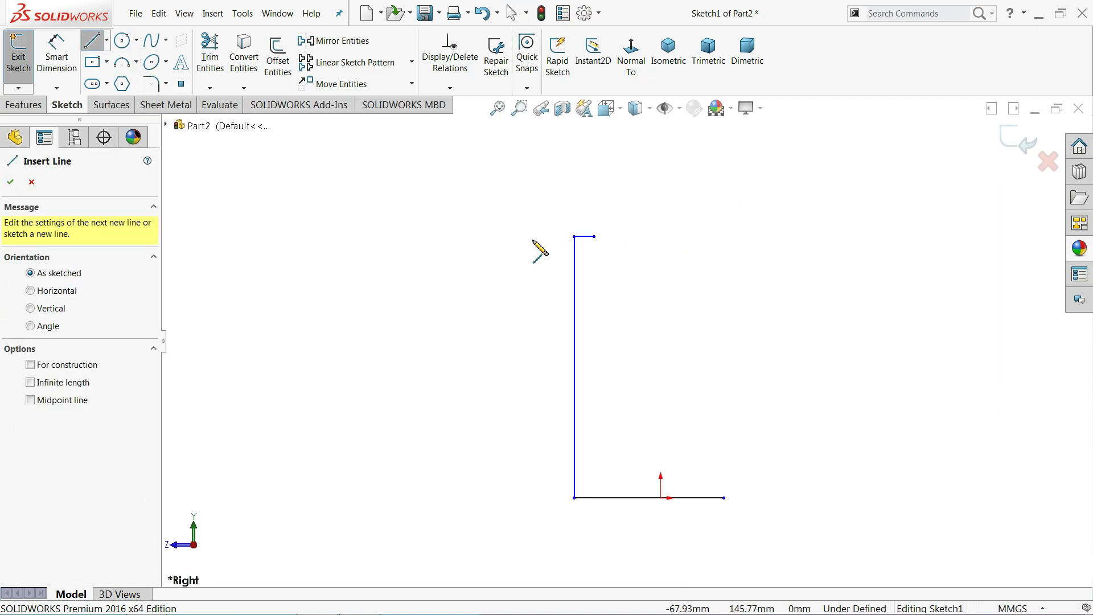
left_click(724, 498)
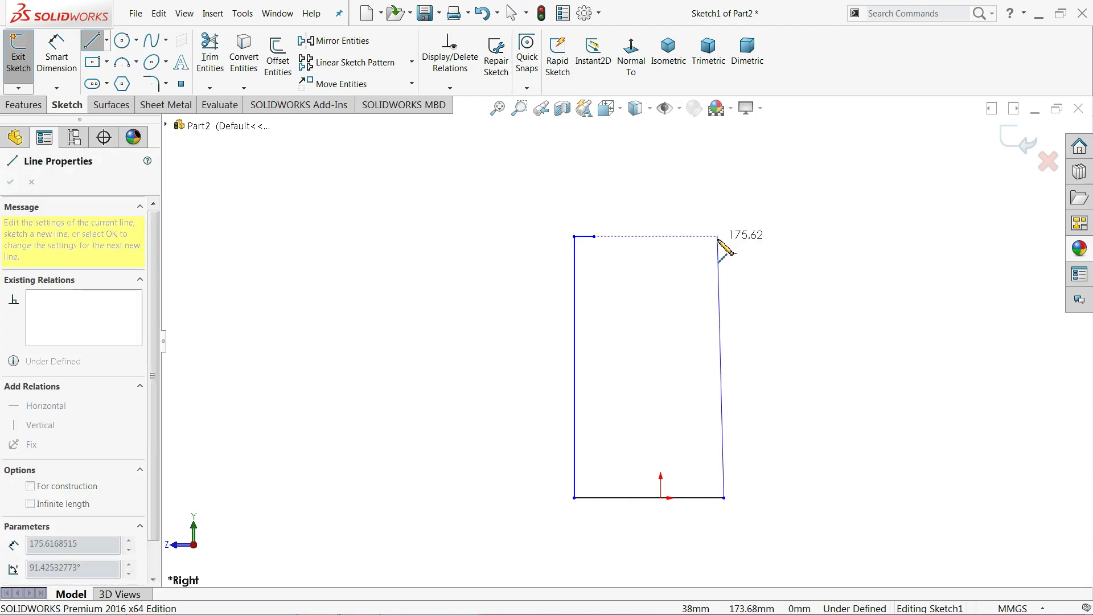
left_click(724, 236)
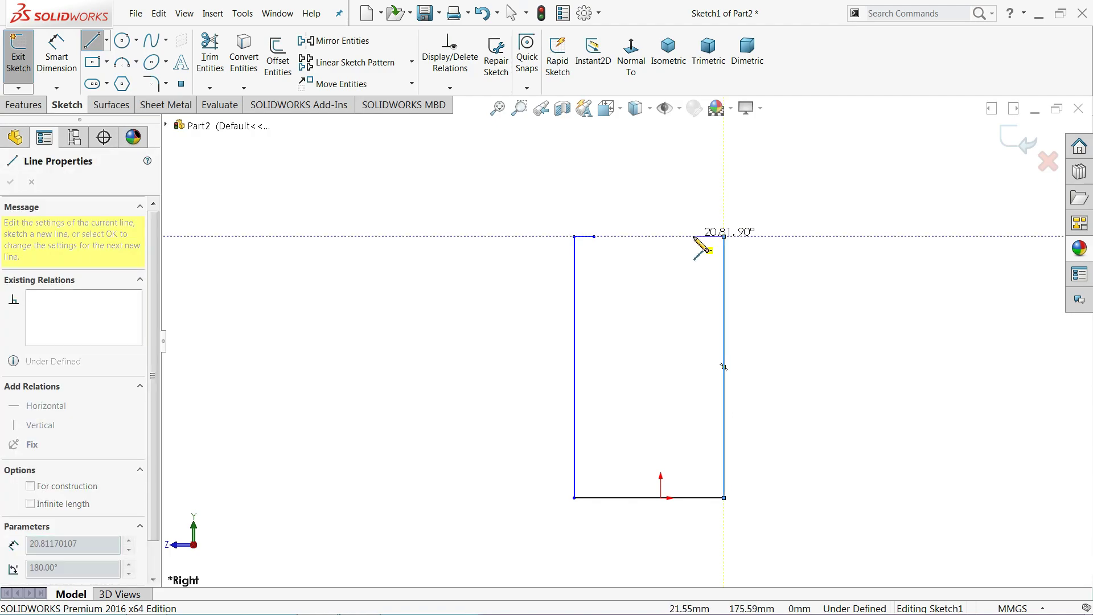
scroll(691, 254, "down", 3)
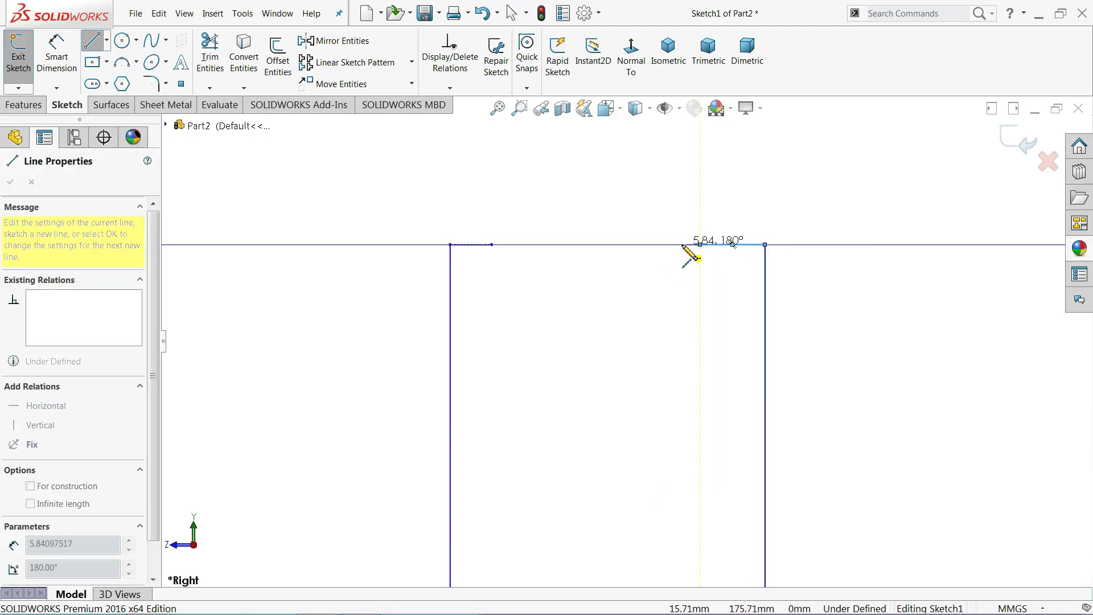
key("Escape")
Draw a 3-point arc between the two inner ledge ends, curving downward into a groove.
left_click(136, 62)
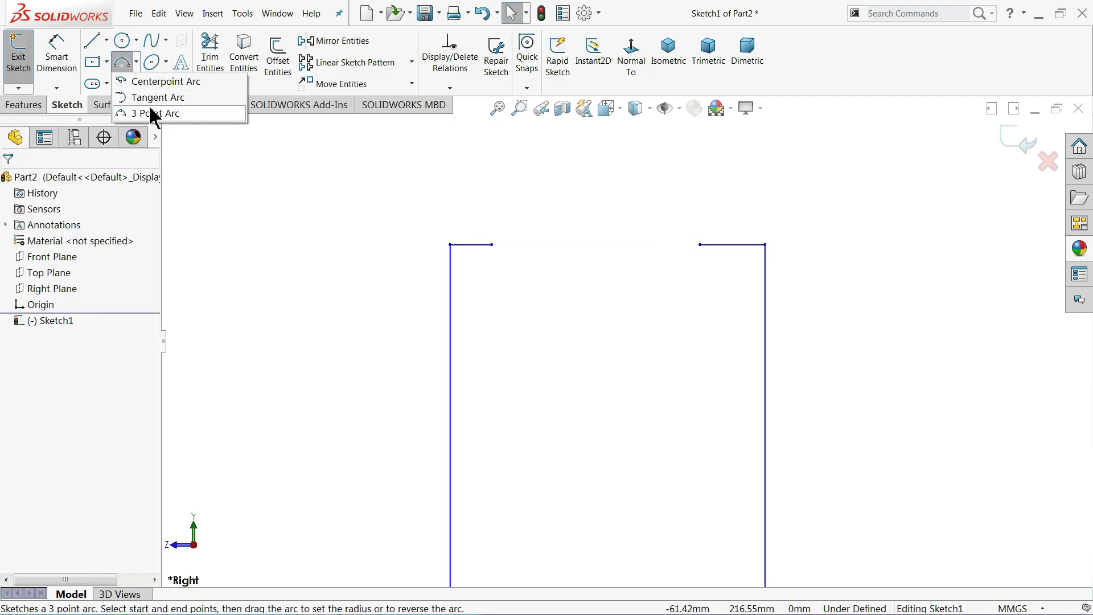
left_click(152, 112)
left_click(491, 245)
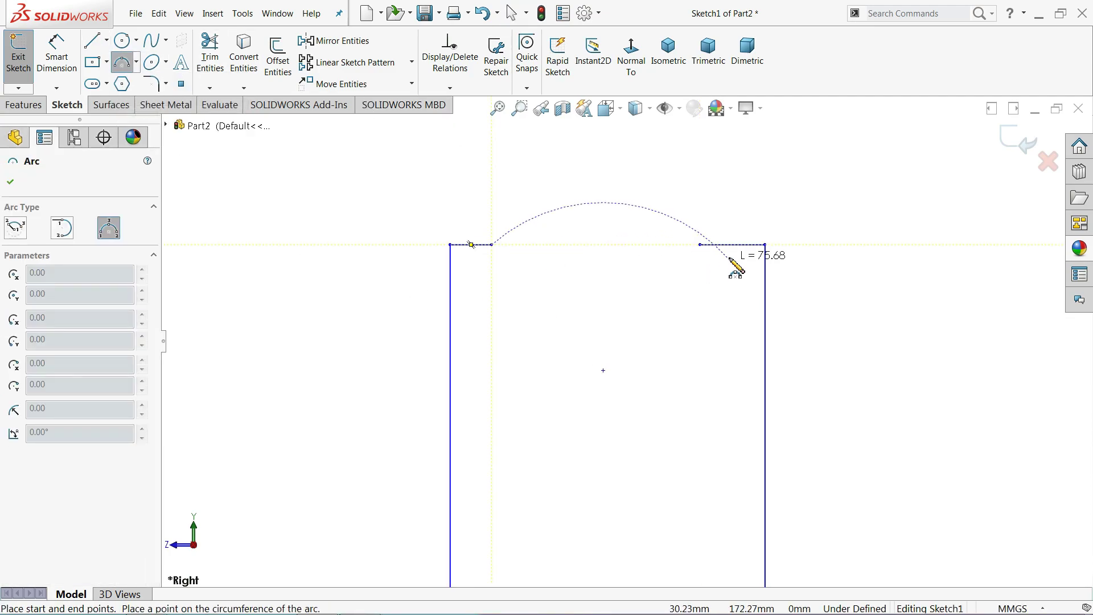
left_click(699, 245)
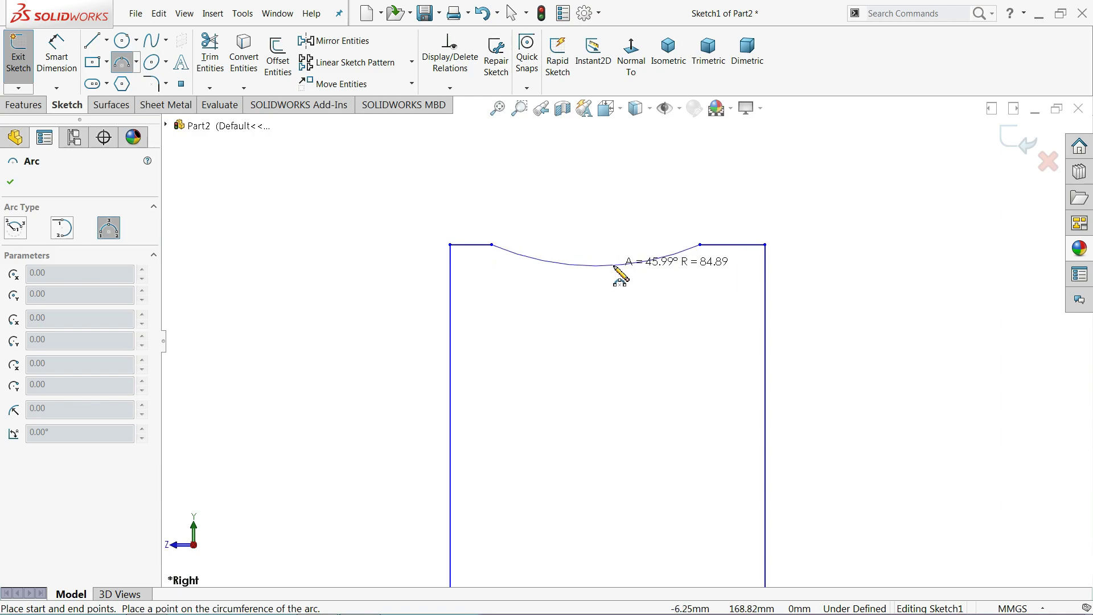
left_click(615, 300)
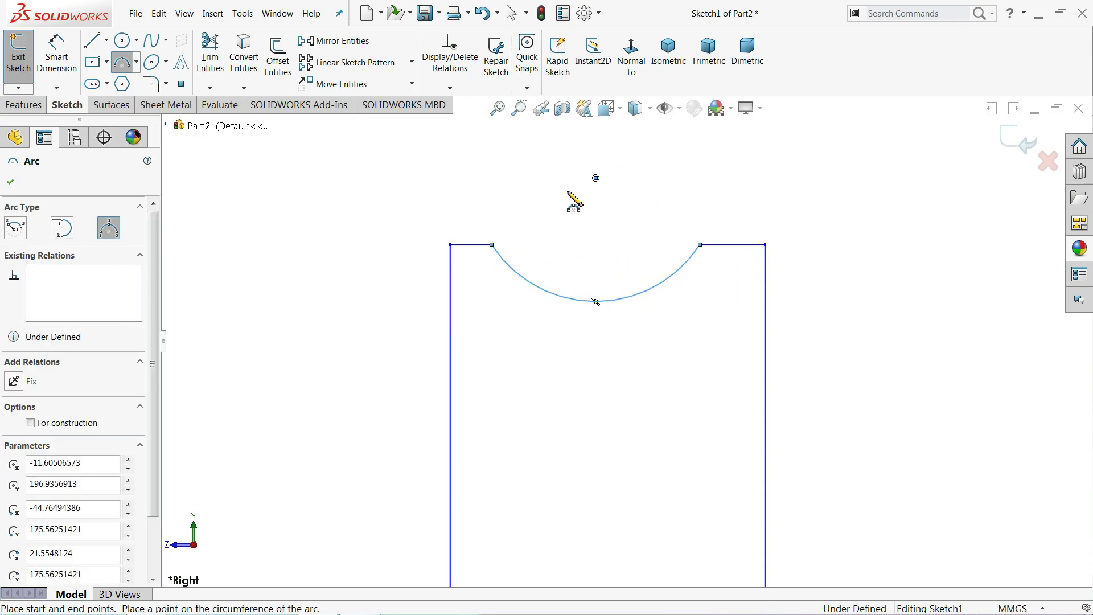
right_click(568, 193)
left_click(597, 200)
Add Collinear and Equal relations between the left and right top ledges.
left_click(735, 245)
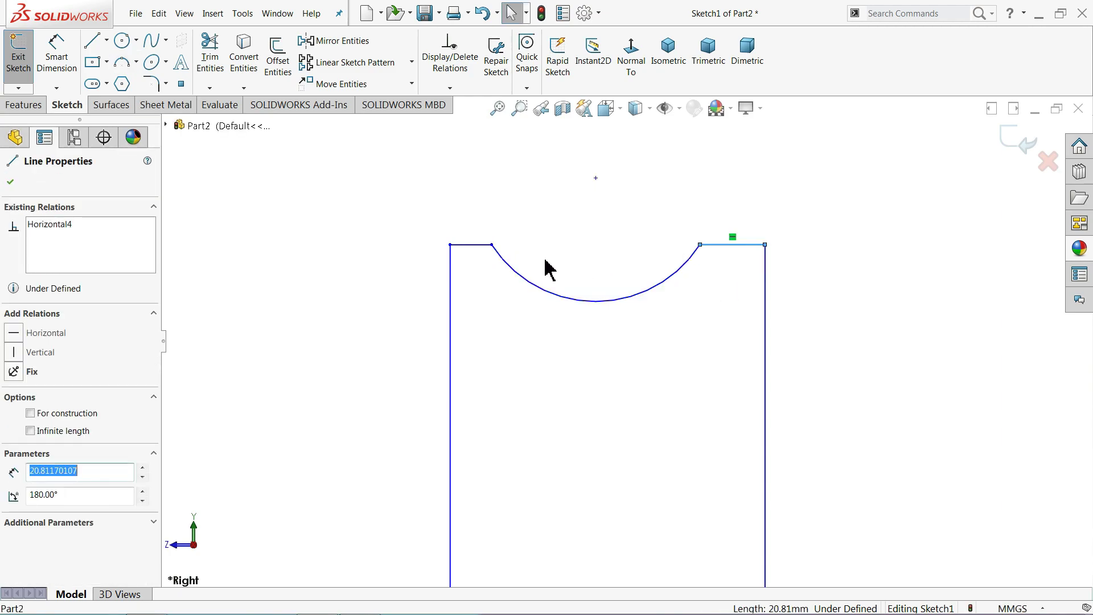
left_click(478, 251, "ctrl")
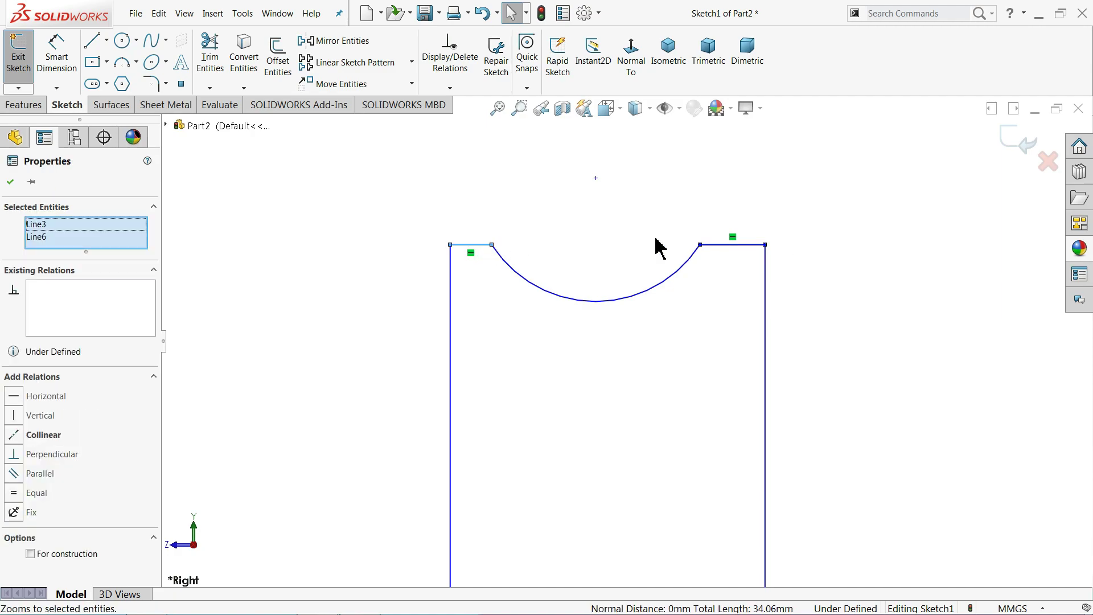
left_click(43, 435)
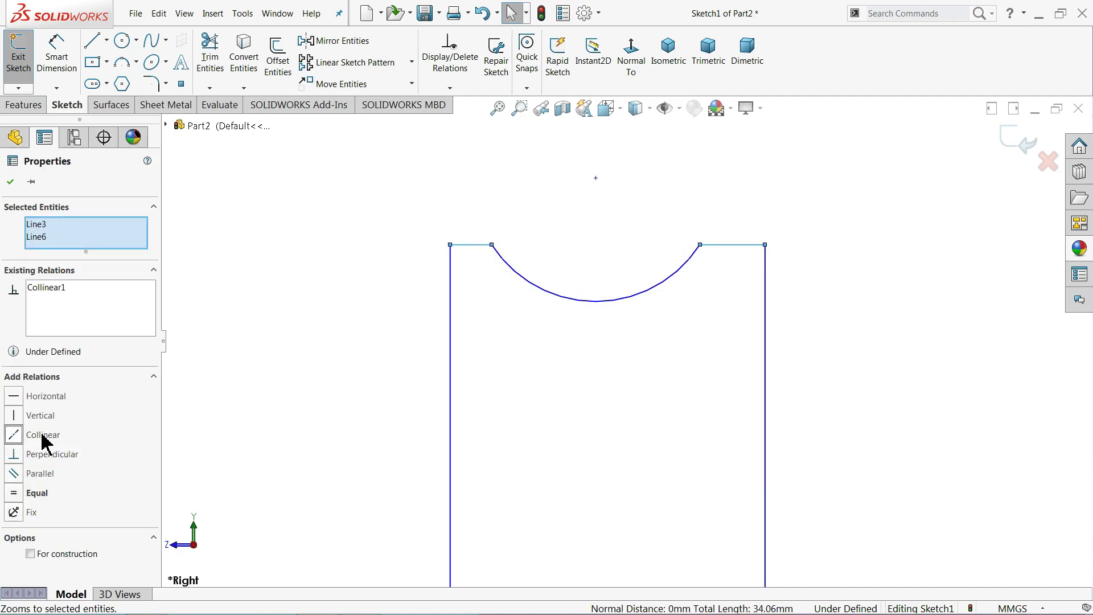
left_click(41, 493)
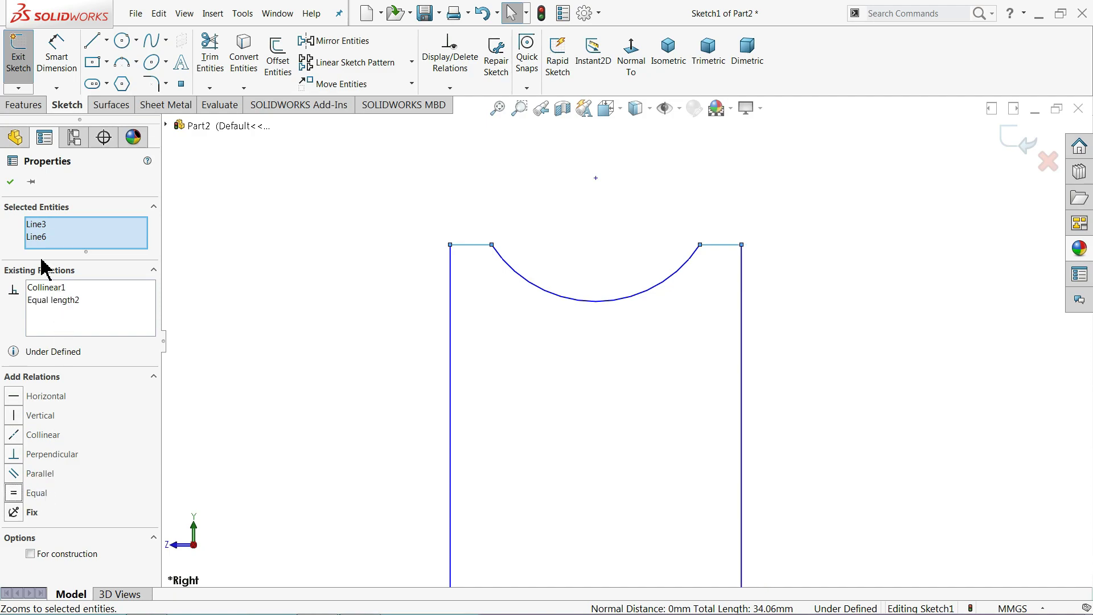
left_click(11, 187)
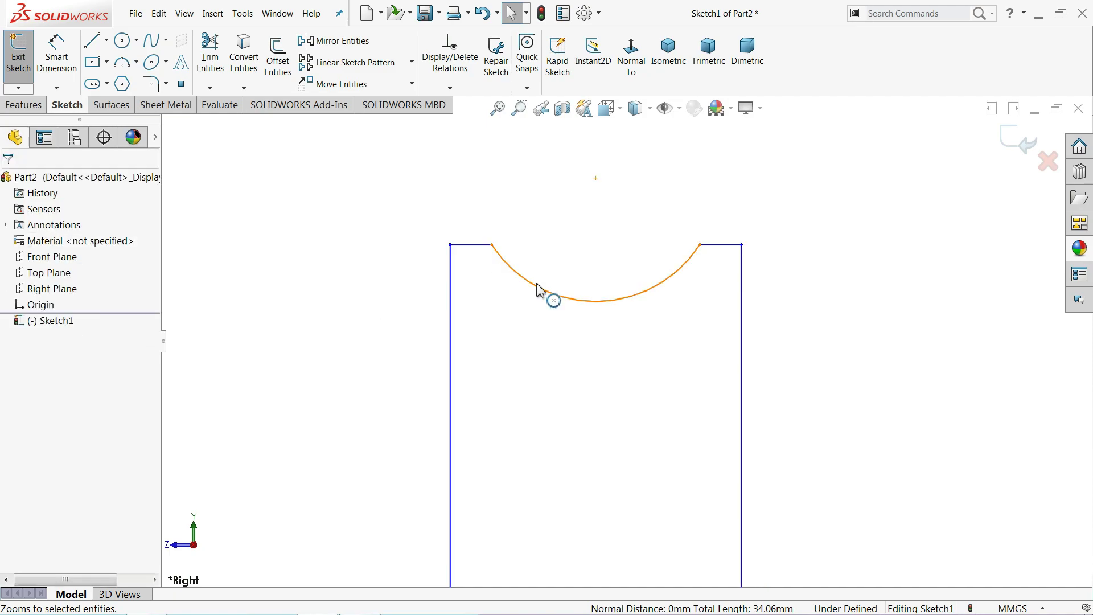
scroll(617, 342, "up", 3)
scroll(637, 376, "up", 2)
scroll(660, 435, "down", 1)
Centre the bottom edge on the sketch origin with a Midpoint relation.
scroll(611, 489, "down", 2)
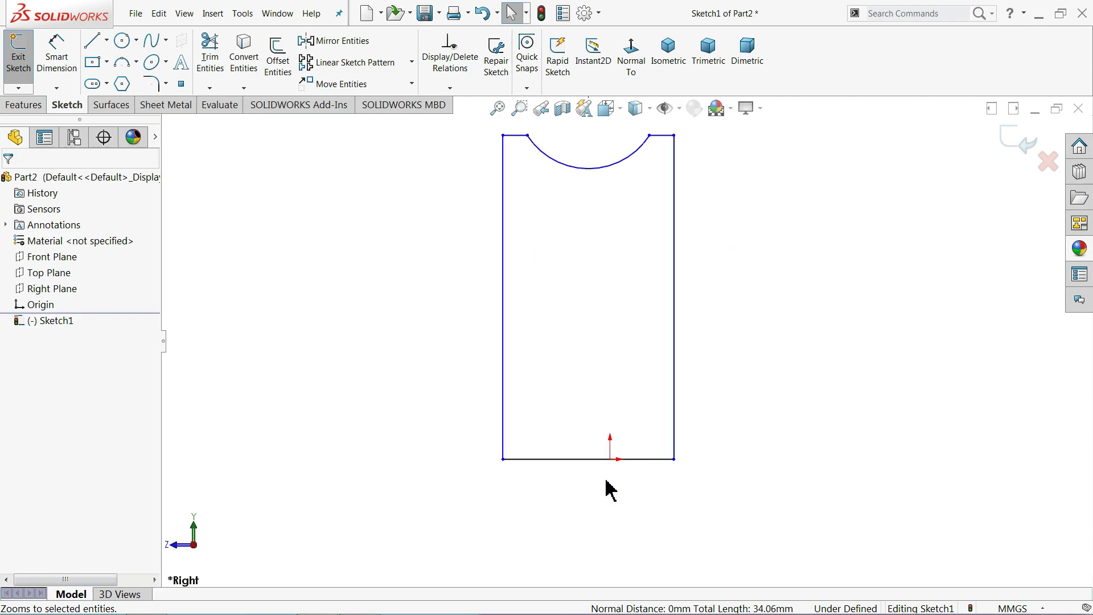
left_click(612, 461)
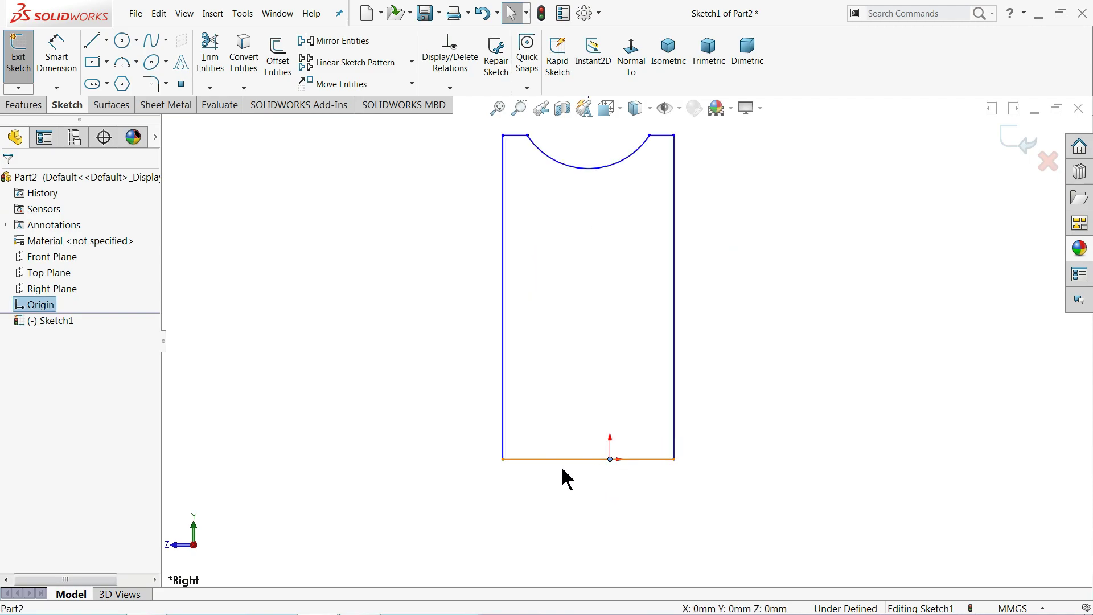
left_click(569, 460)
left_click(610, 459, "ctrl")
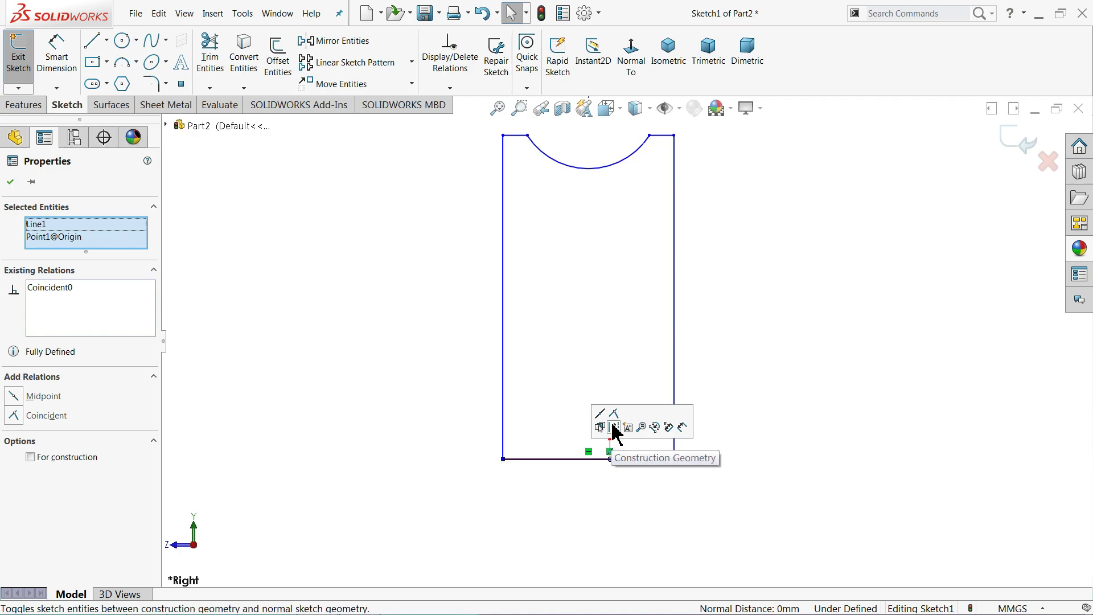
left_click(601, 424)
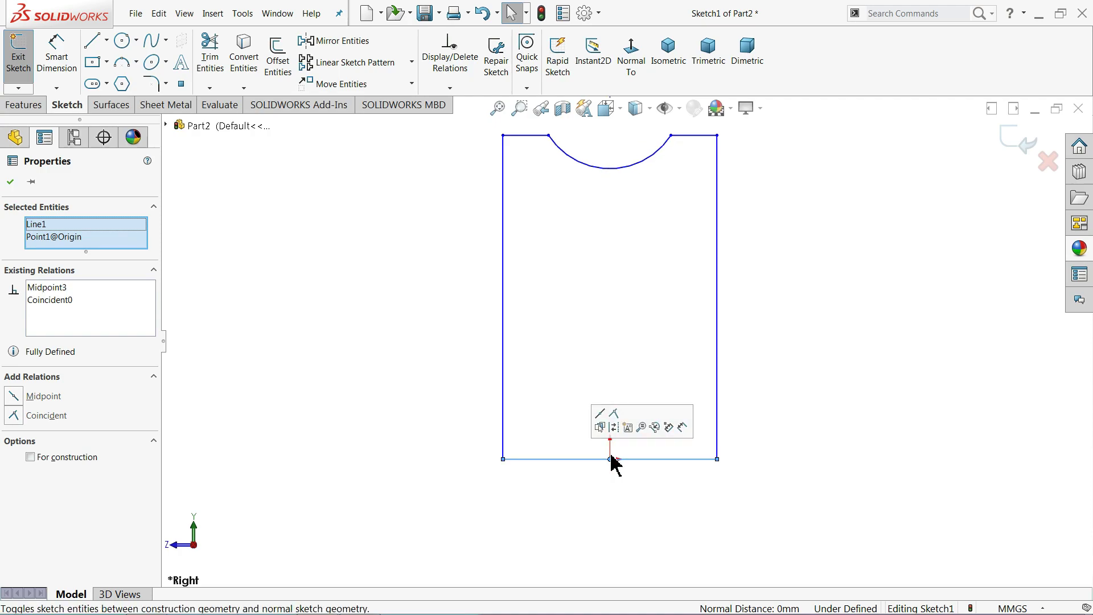
left_click(812, 276)
Dimension the bottom edge 45 mm and left side 100 mm, then drag the arc centre upward.
key("d")
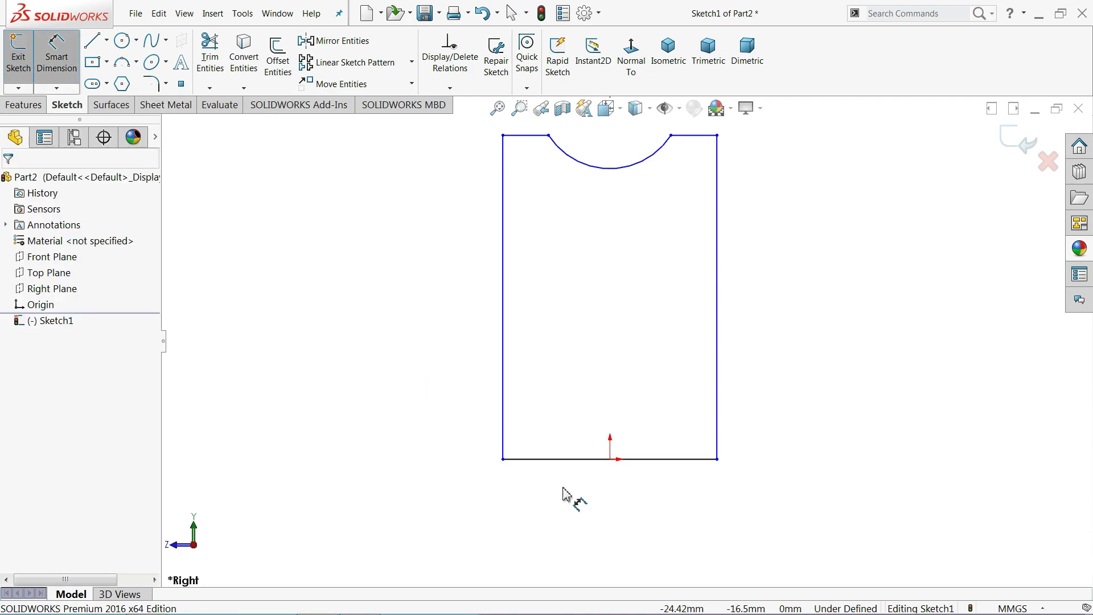
left_click(595, 461)
left_click(602, 506)
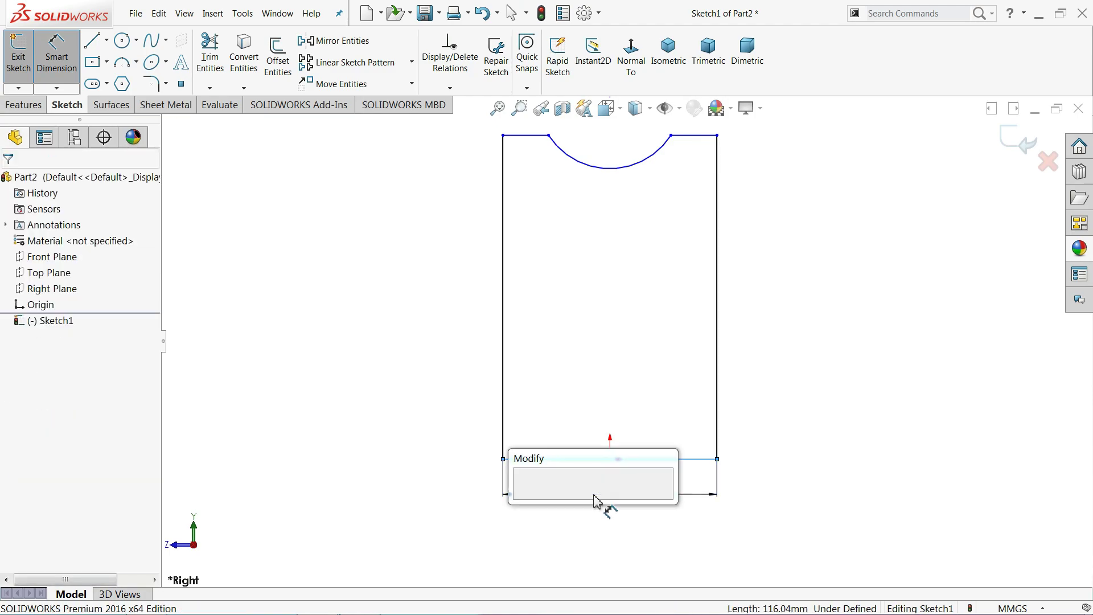
type("45")
left_click(525, 499)
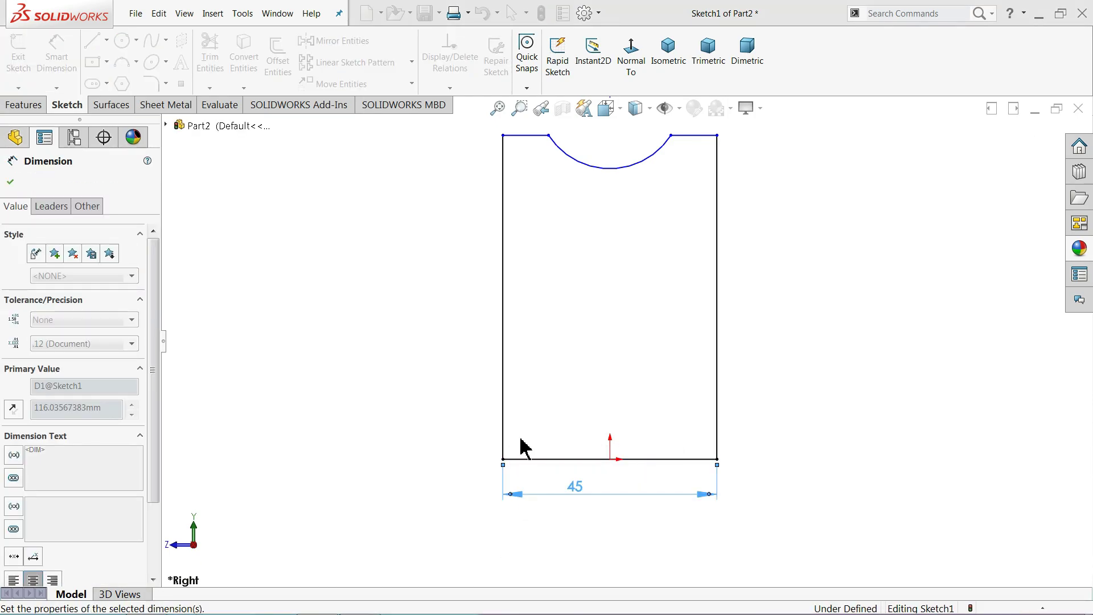
left_click(503, 336)
left_click(412, 329)
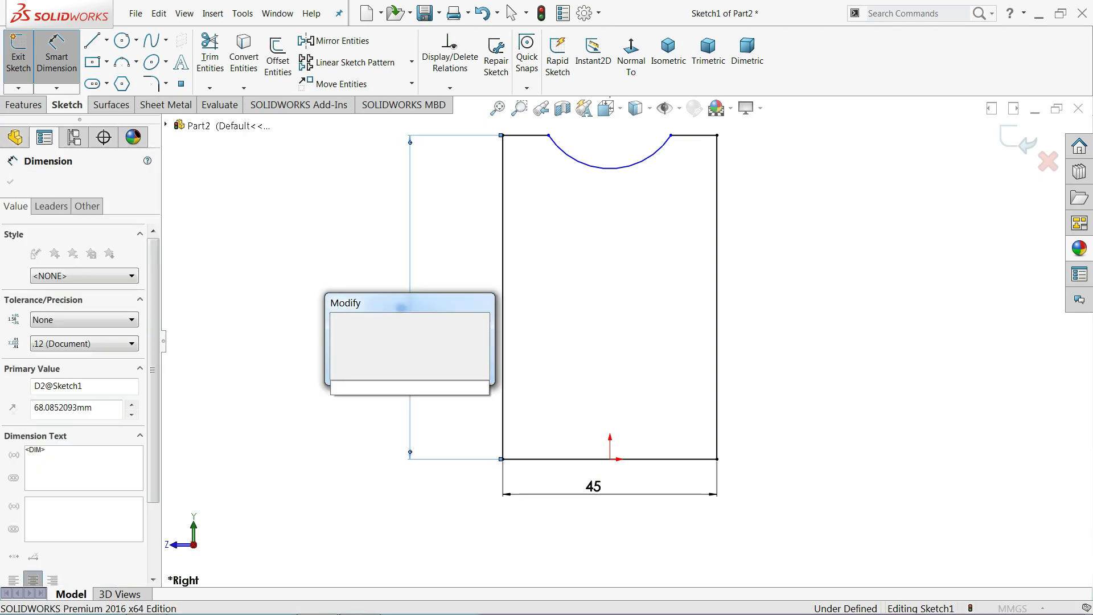
left_click(339, 325)
scroll(621, 248, "up", 4)
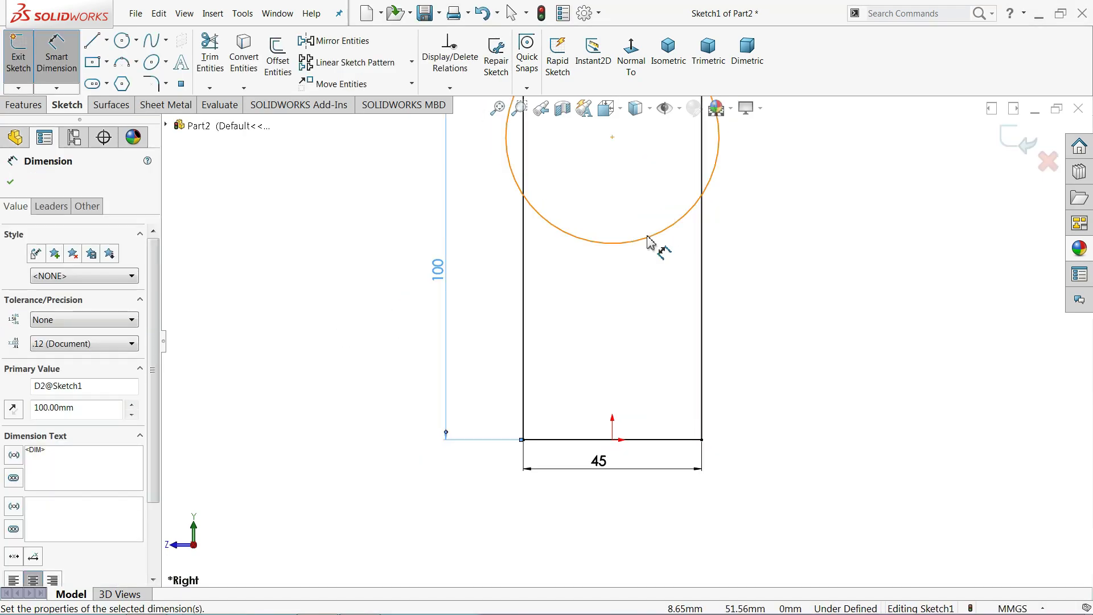
scroll(661, 202, "down", 2)
scroll(547, 171, "down", 2)
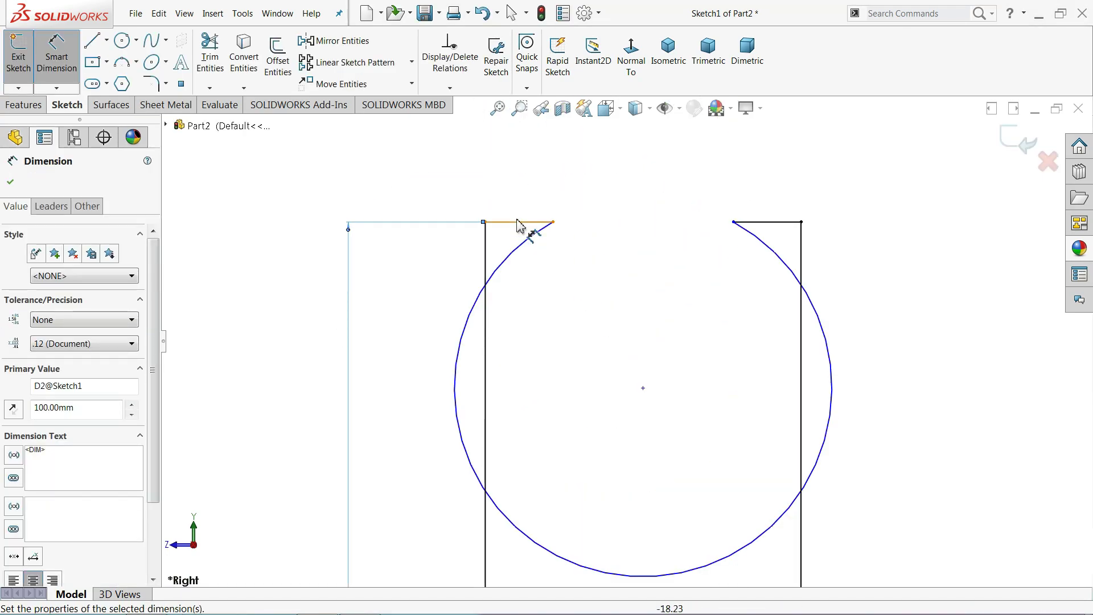
left_click(10, 181)
left_click_drag(642, 387, 646, 174)
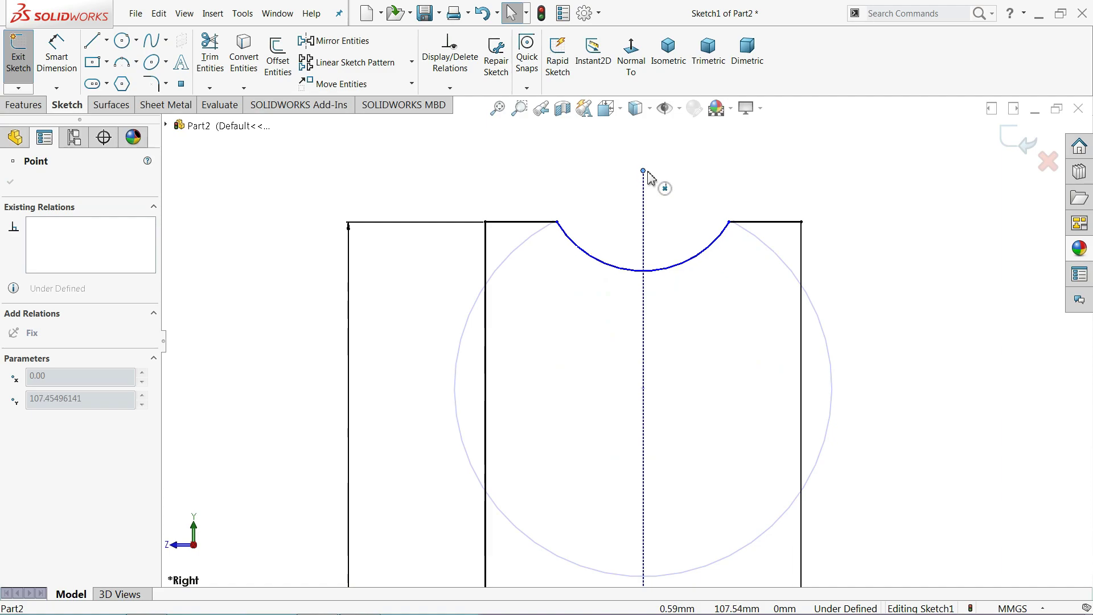
Set the arc centre higher and dimension the left top ledge at 2.5 mm.
left_click(415, 191)
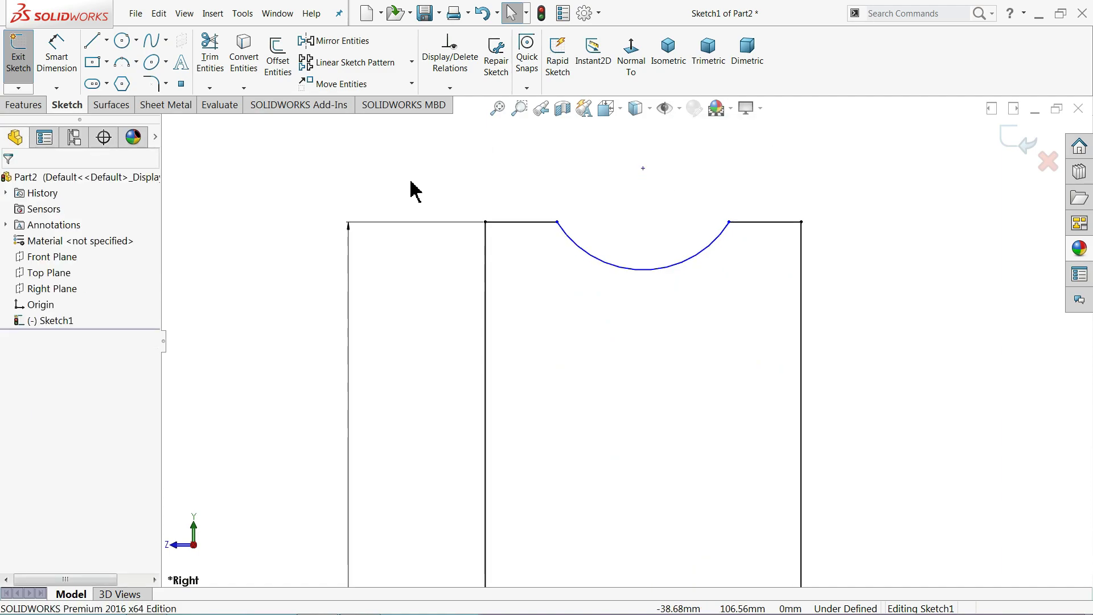
left_click(57, 60)
left_click(516, 224)
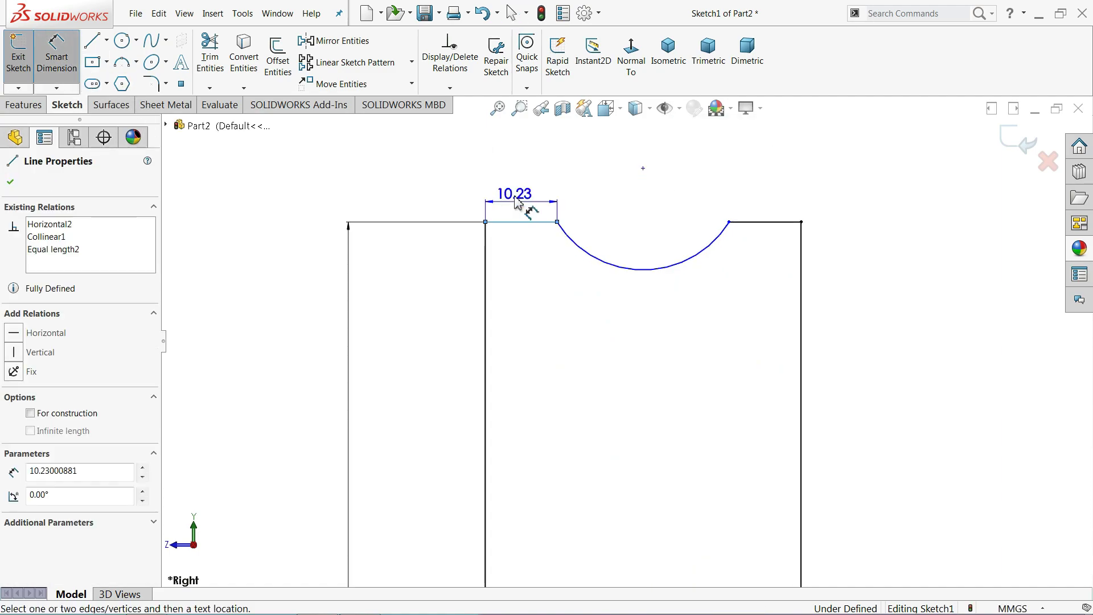
left_click(518, 192)
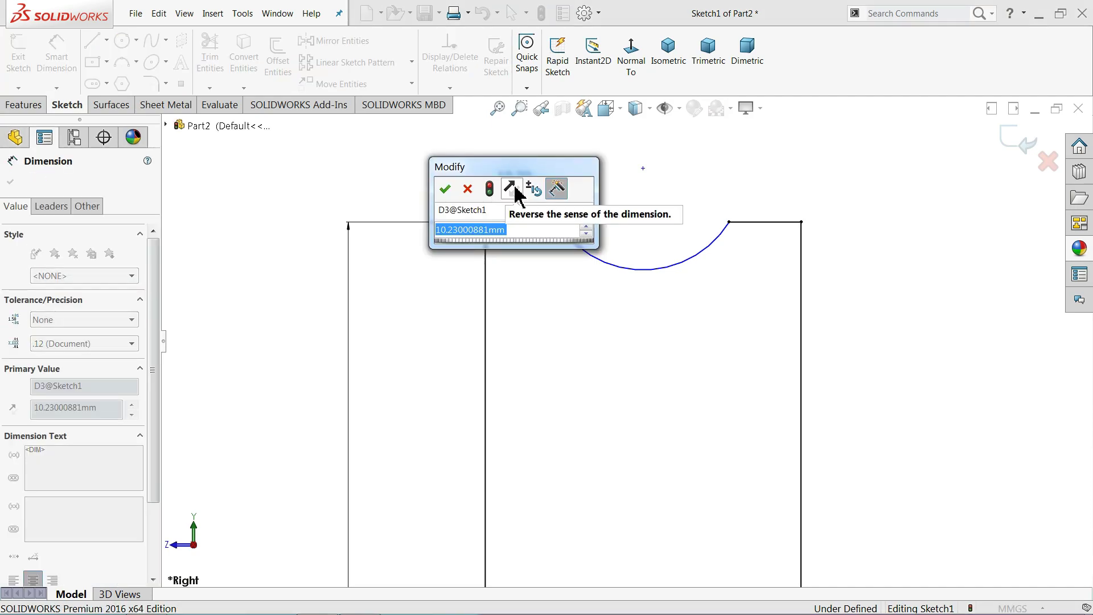
type("2.5")
key("Return")
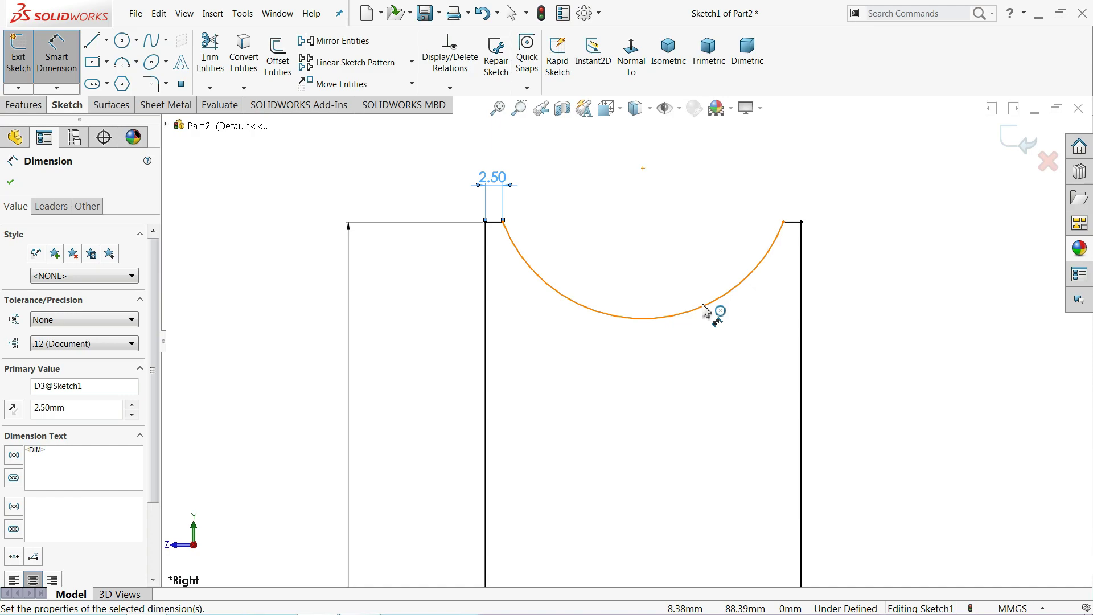
Dimension the groove arc to a 22 mm radius.
left_click(710, 310)
left_click(688, 257)
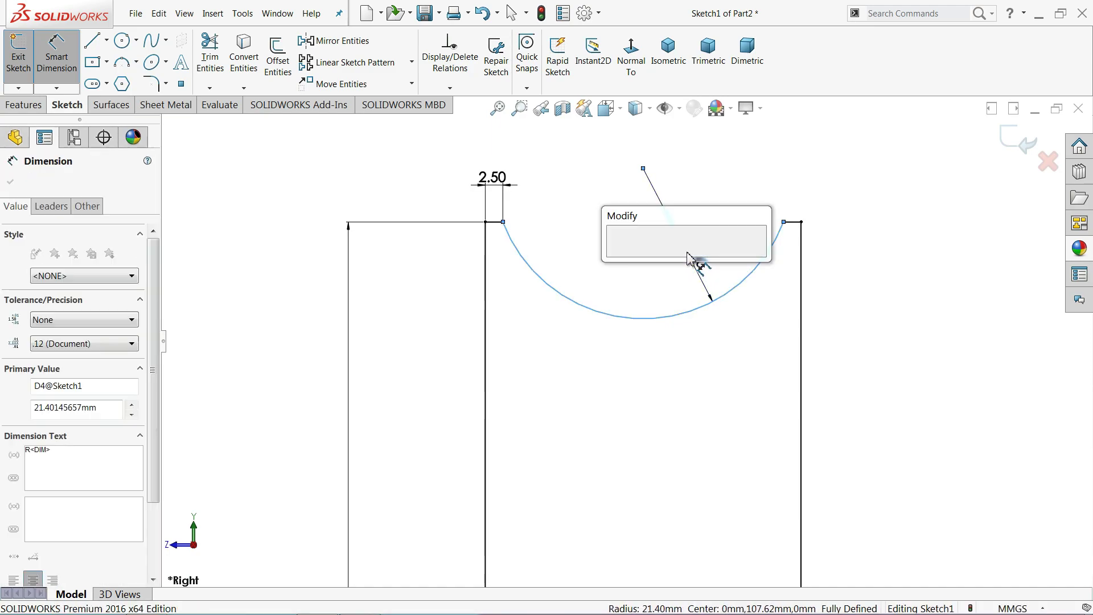
type("22")
key("Return")
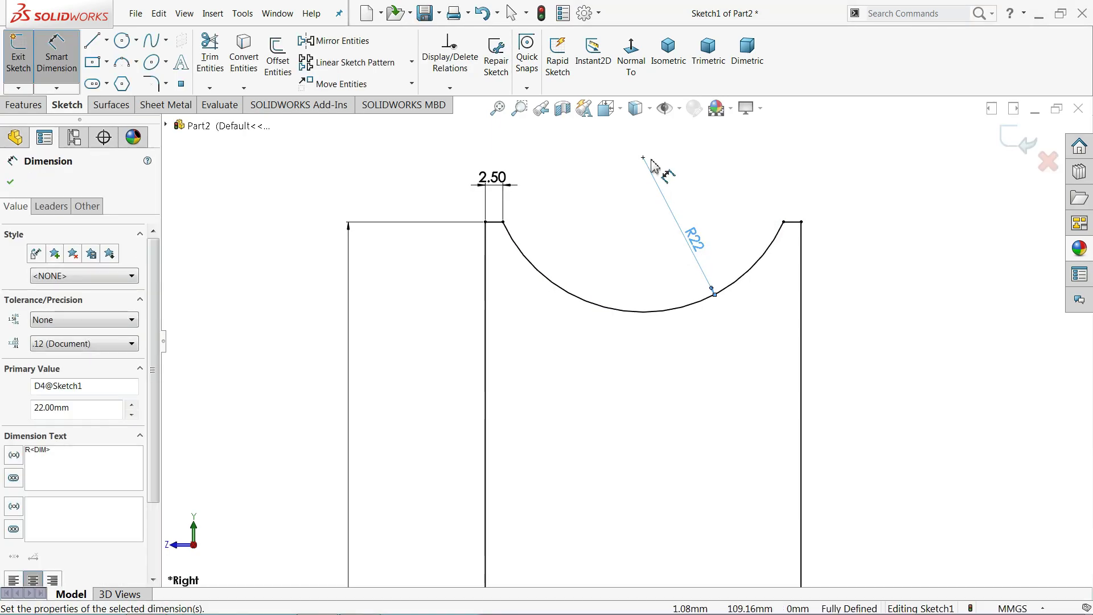
left_click(10, 182)
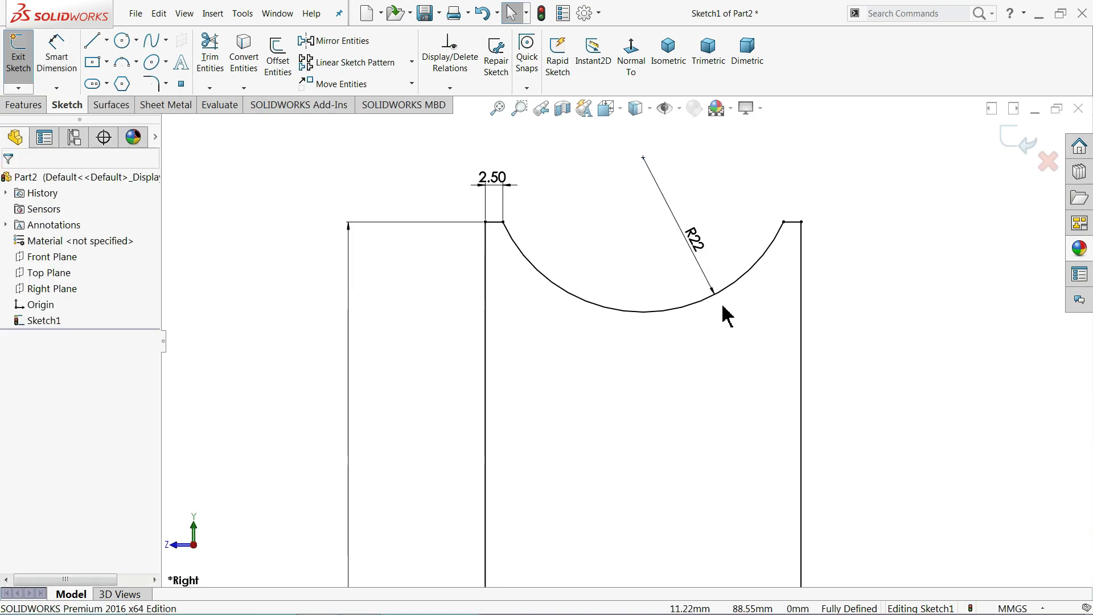
Change the 2.50 mm ledge dimension to 3 mm.
key("z")
key("z")
key("z")
key("z")
key("z")
scroll(646, 414, "down", 3)
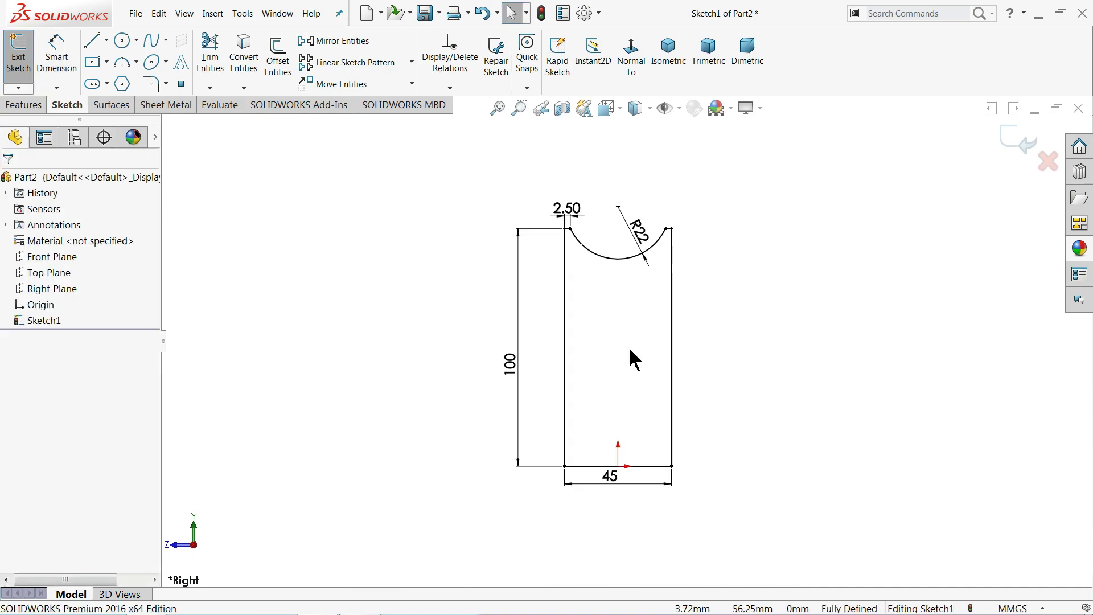
scroll(630, 356, "down", 1)
scroll(647, 310, "down", 1)
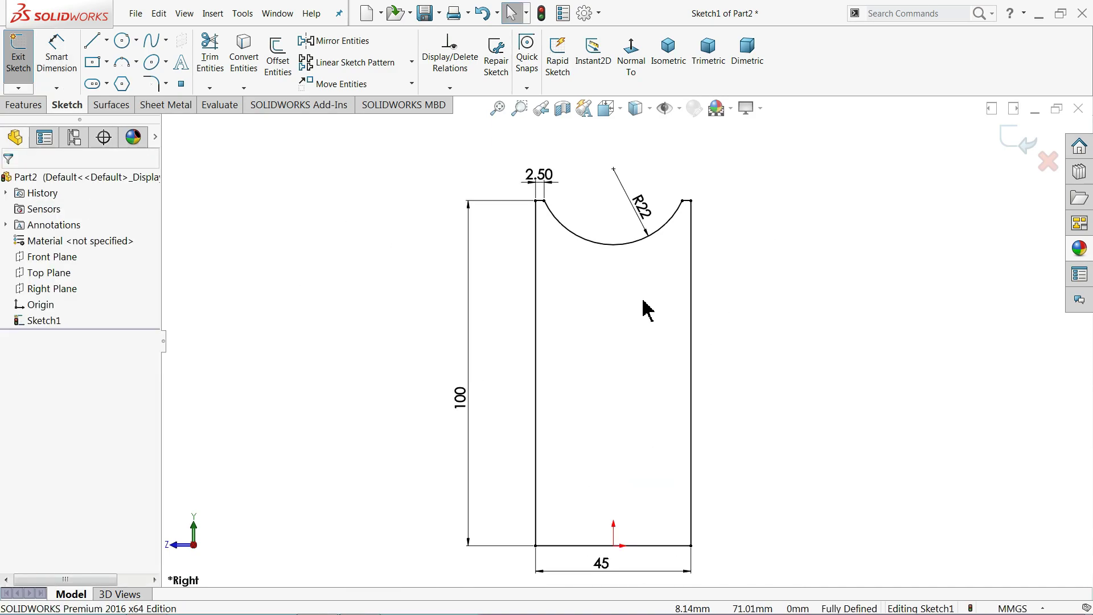
double_click(542, 176)
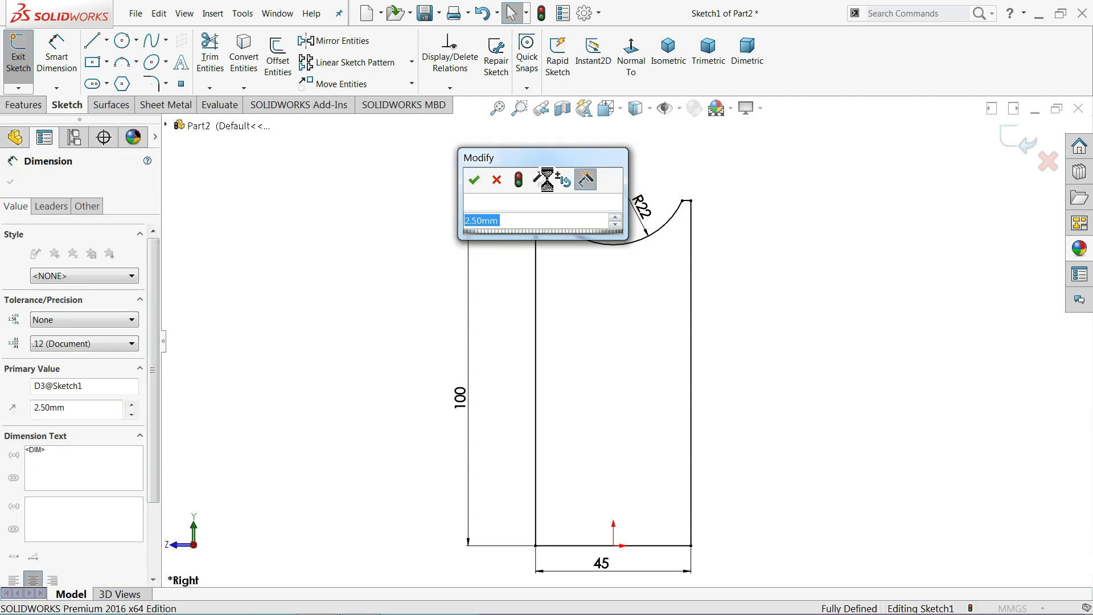
type("3")
key("Return")
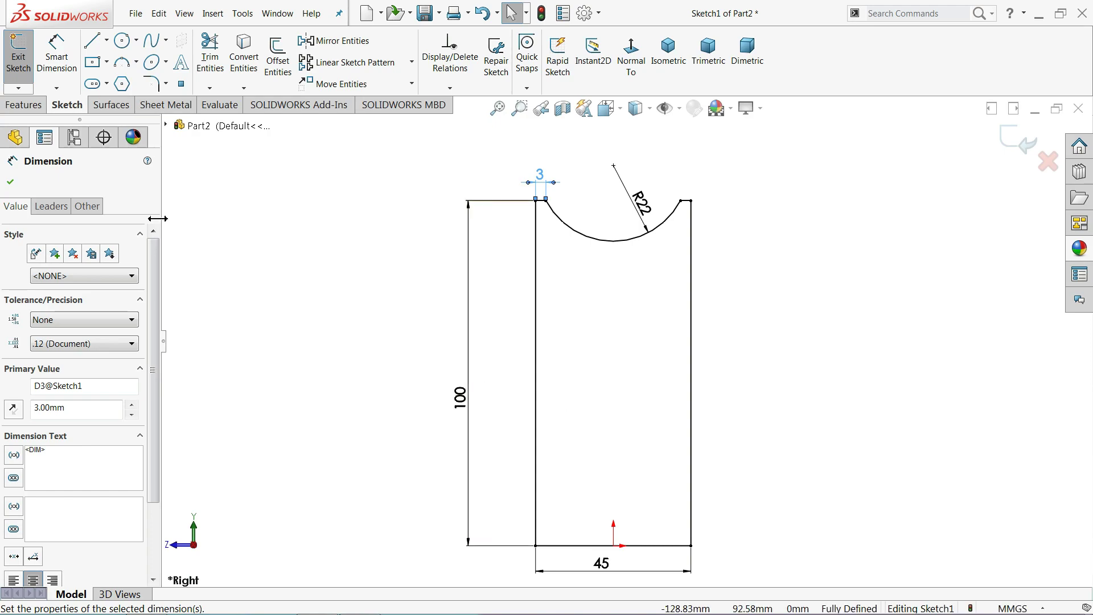
left_click(13, 182)
Revolve Sketch1 a full 360° about the bottom 45 mm line to create Revolve1.
left_click(23, 105)
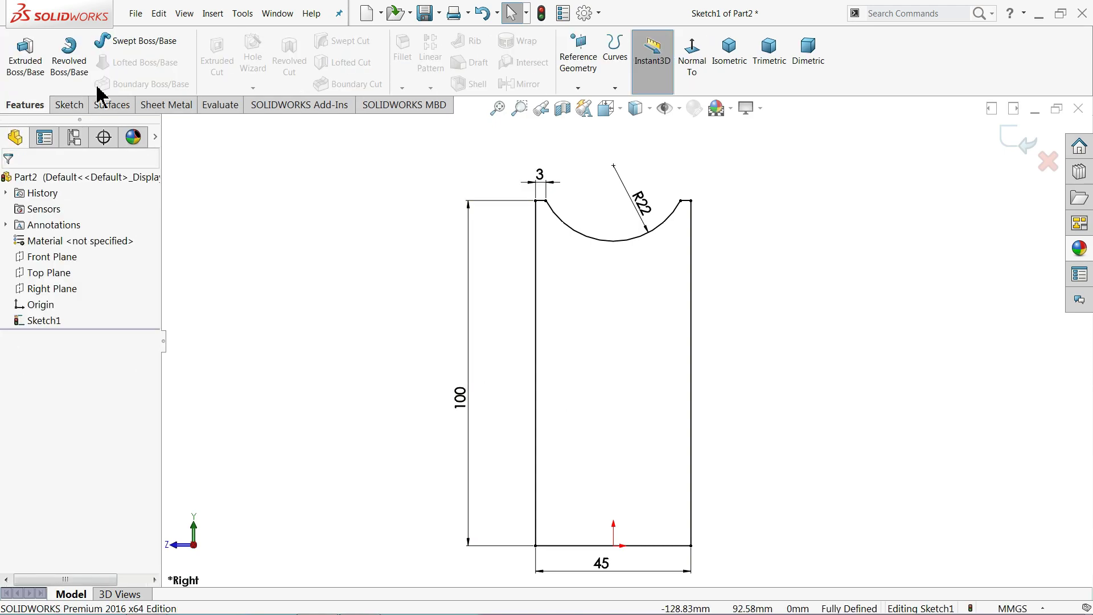
left_click(77, 70)
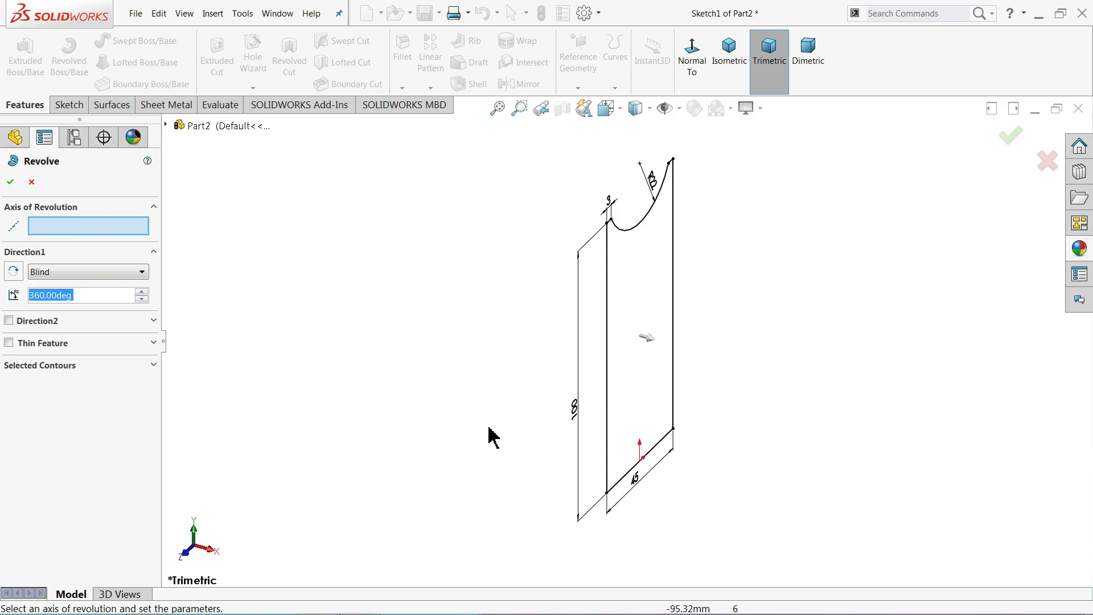
left_click(660, 448)
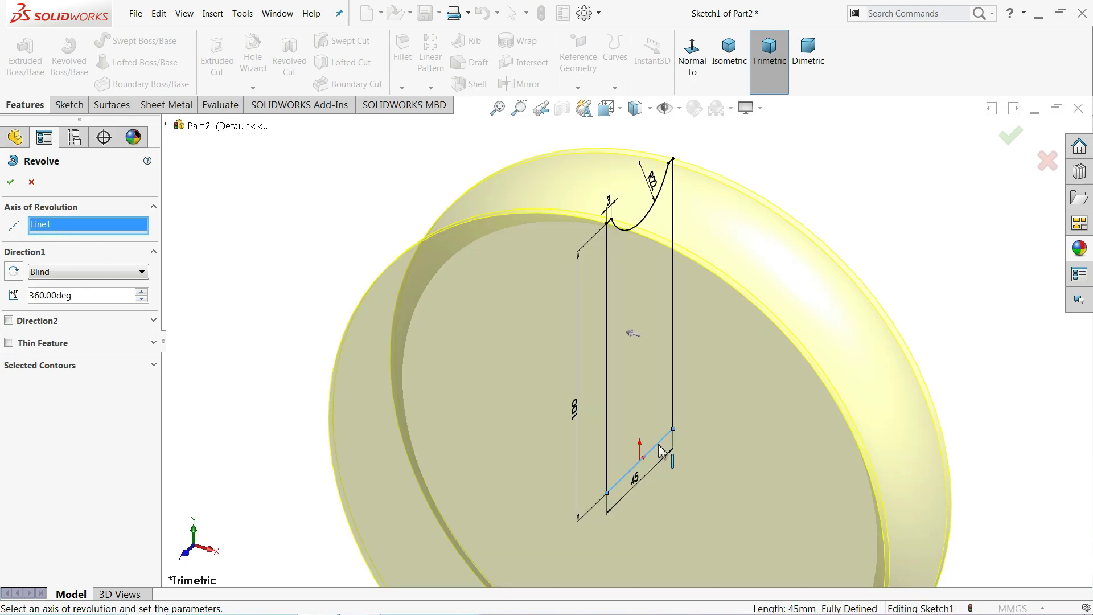
scroll(615, 288, "down", 3)
scroll(600, 288, "down", 3)
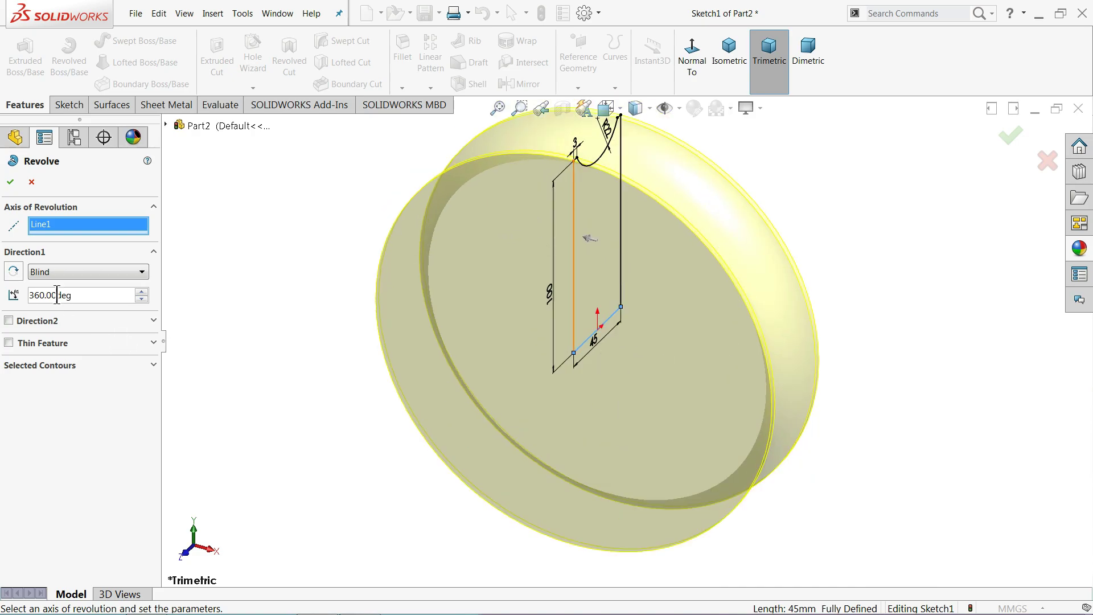
left_click(46, 275)
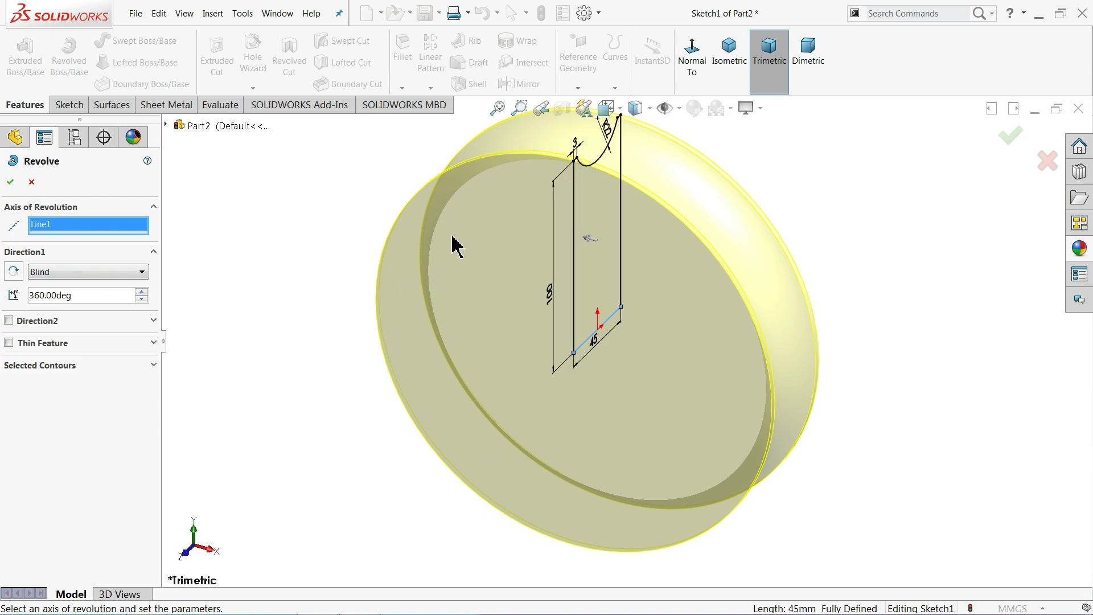
left_click(10, 182)
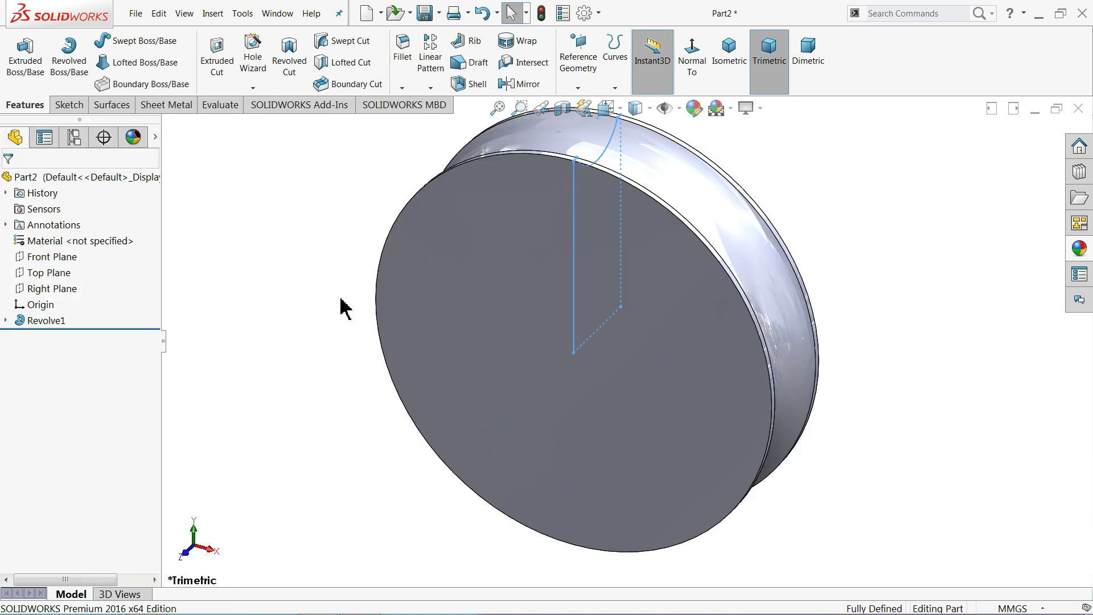
mouse_move(344, 307)
middle_mouse_down()
mouse_move(295, 298)
mouse_move(349, 298)
middle_mouse_up()
On the wheel's front face, sketch a circle centred on the origin with a 36 mm diameter.
left_click(547, 345)
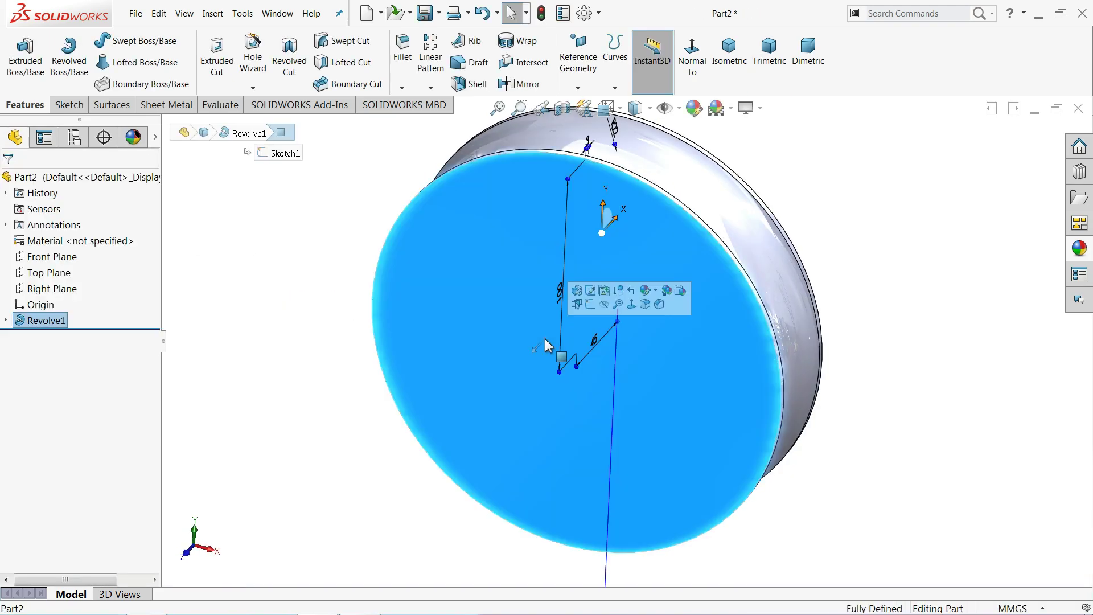
left_click(591, 304)
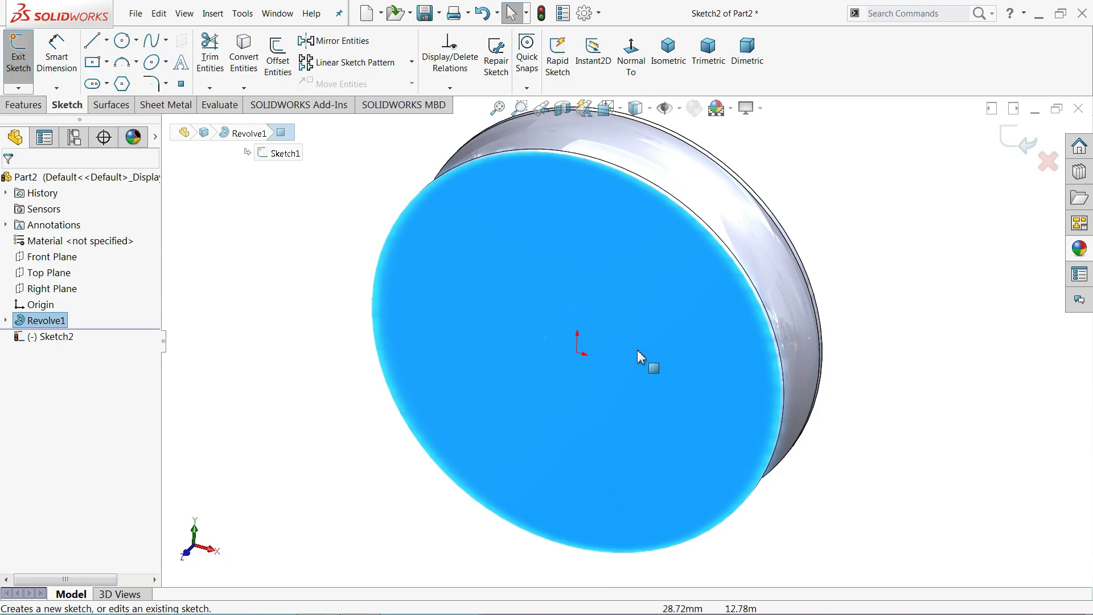
left_click(122, 40)
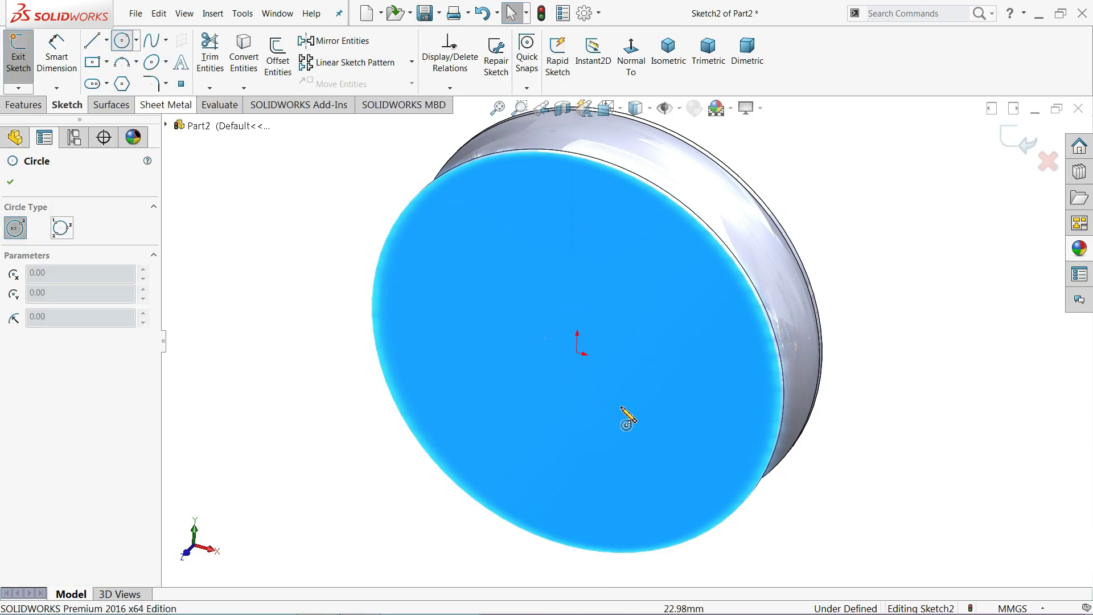
left_click(577, 353)
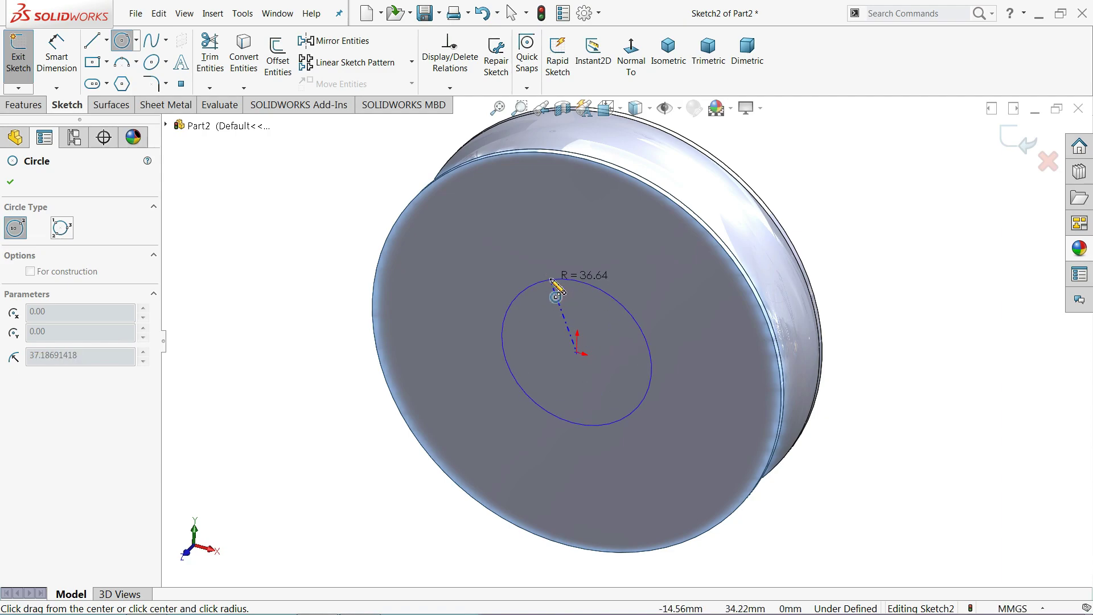
left_click(579, 277)
left_click(37, 57)
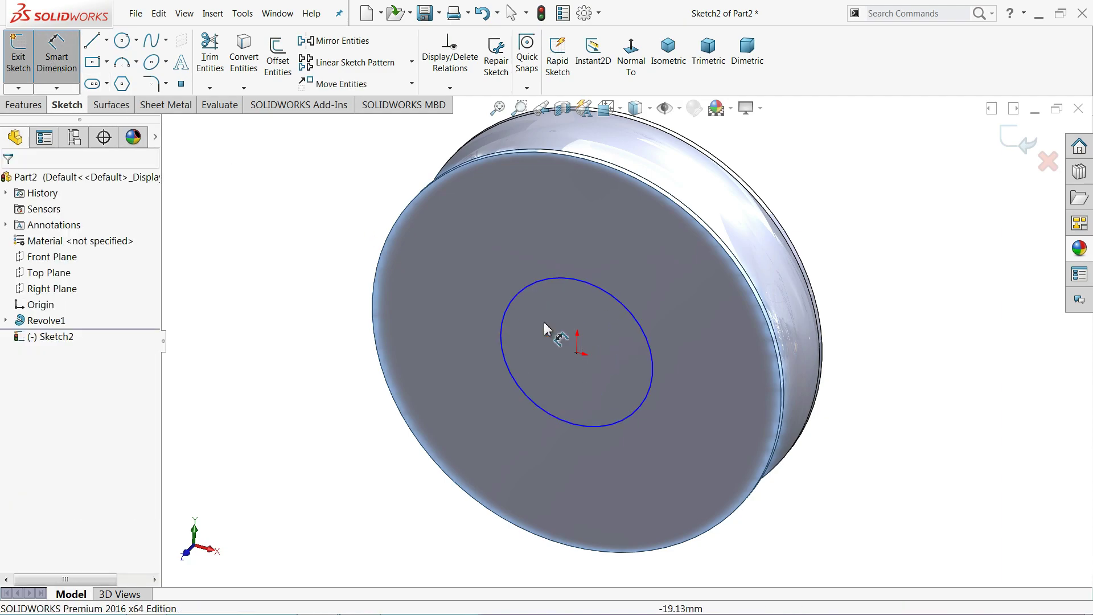
left_click(462, 322)
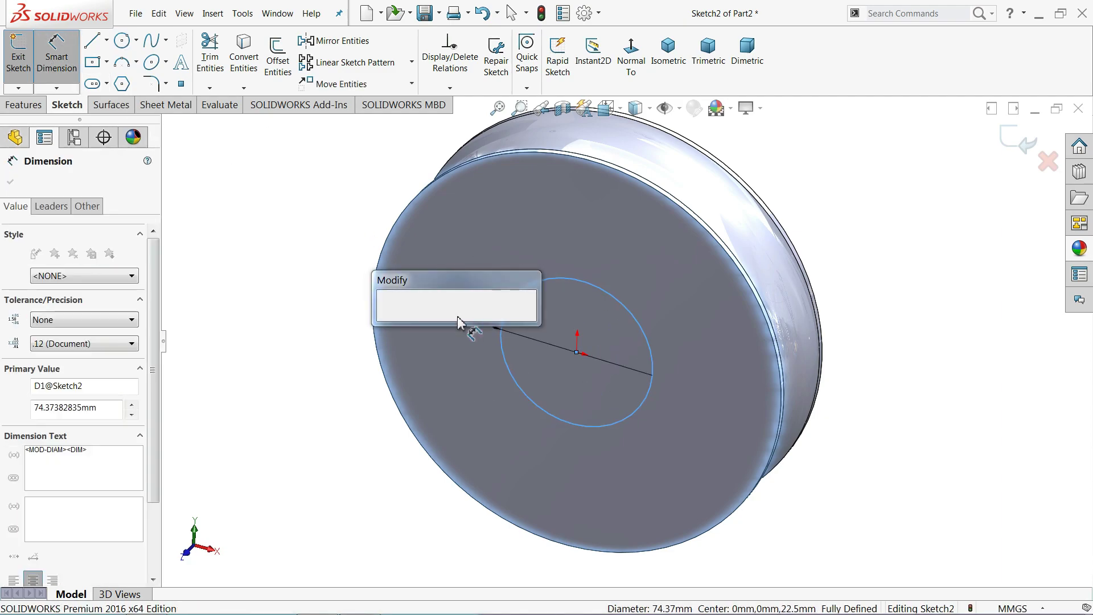
type("36")
key("Return")
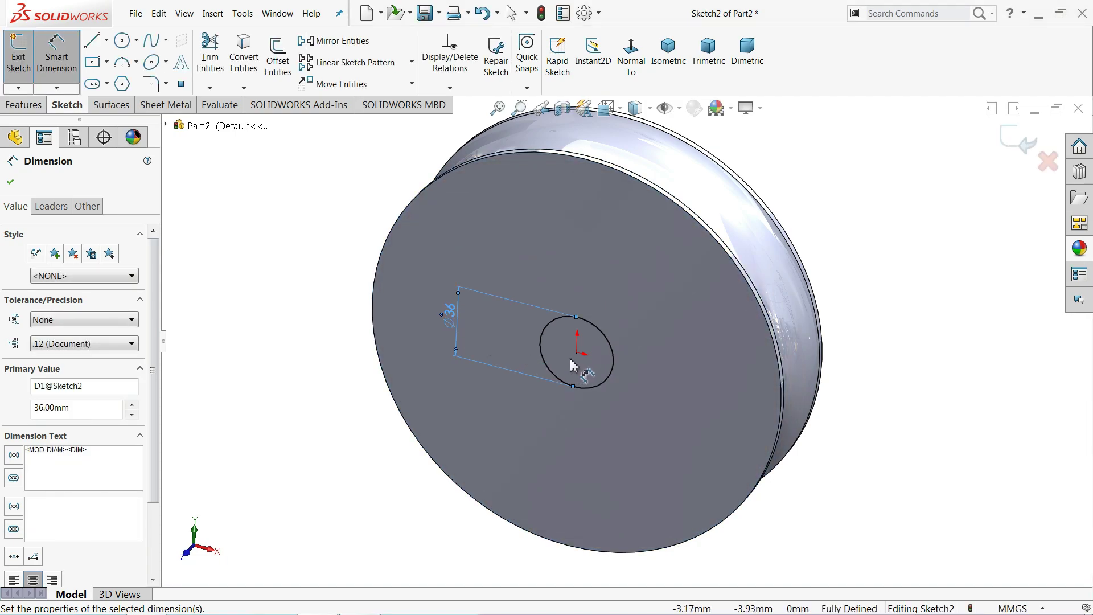
left_click(24, 105)
Extrude-cut the Ø36 circle Through All to bore the centre hole.
left_click(216, 69)
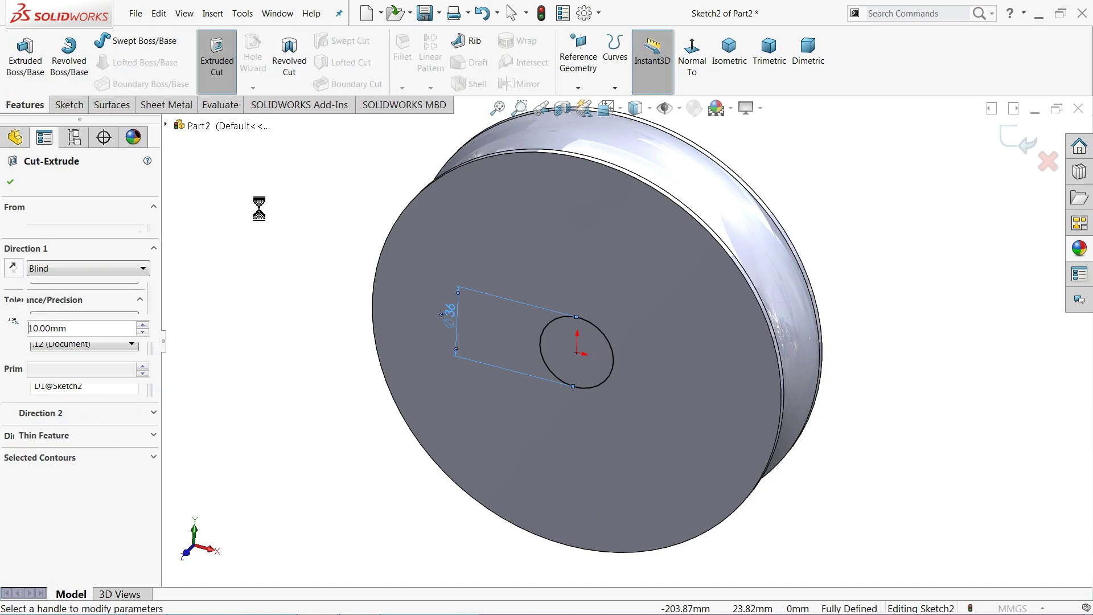
left_click(57, 270)
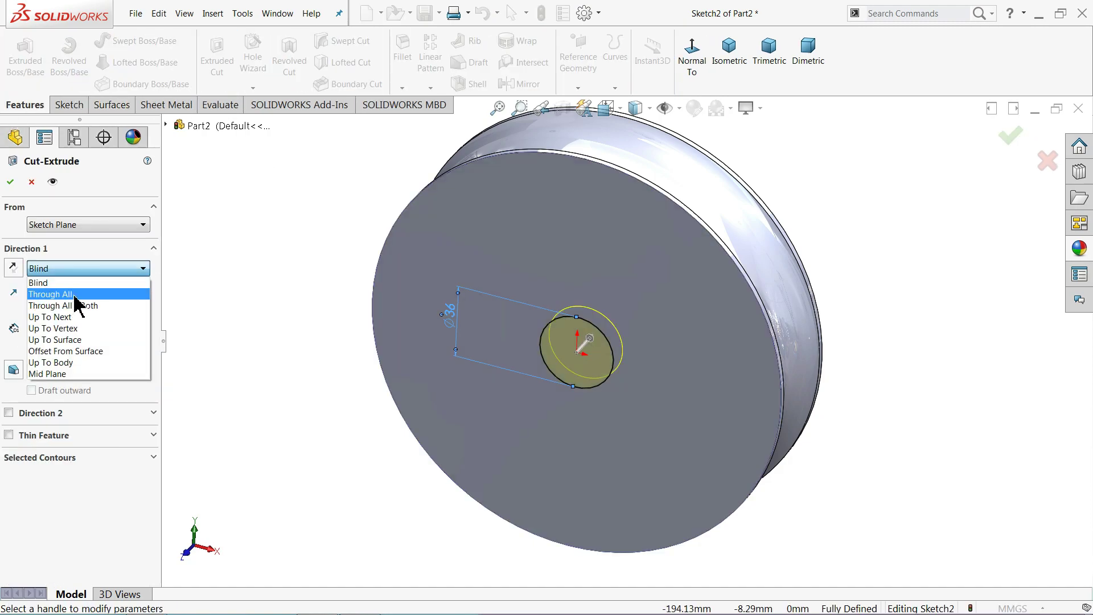
left_click(68, 294)
mouse_move(415, 373)
middle_mouse_down()
mouse_move(326, 370)
mouse_move(366, 378)
middle_mouse_up()
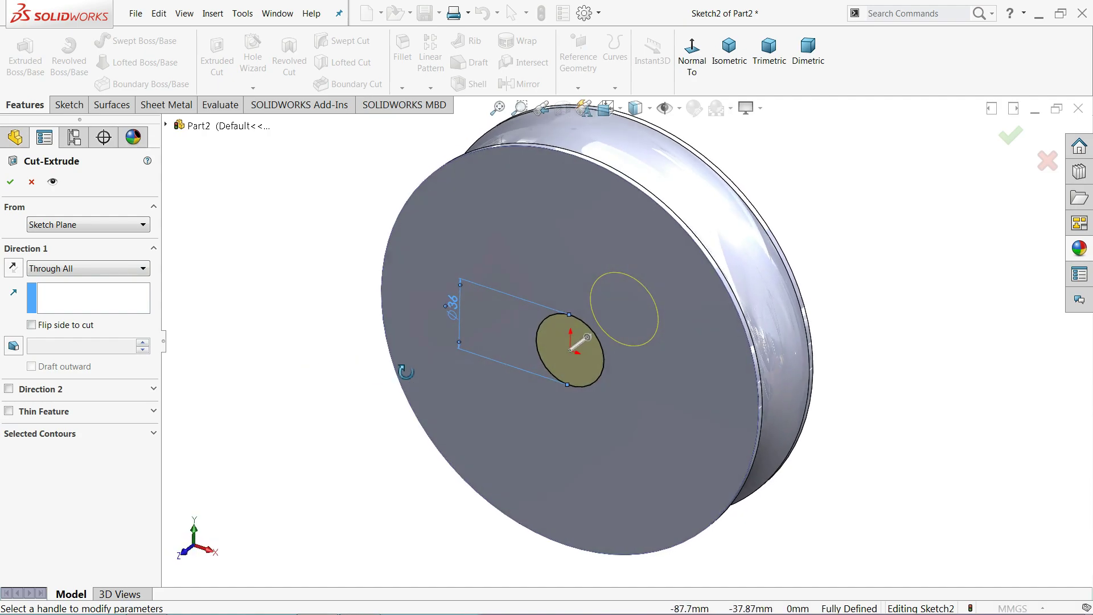
left_click(11, 184)
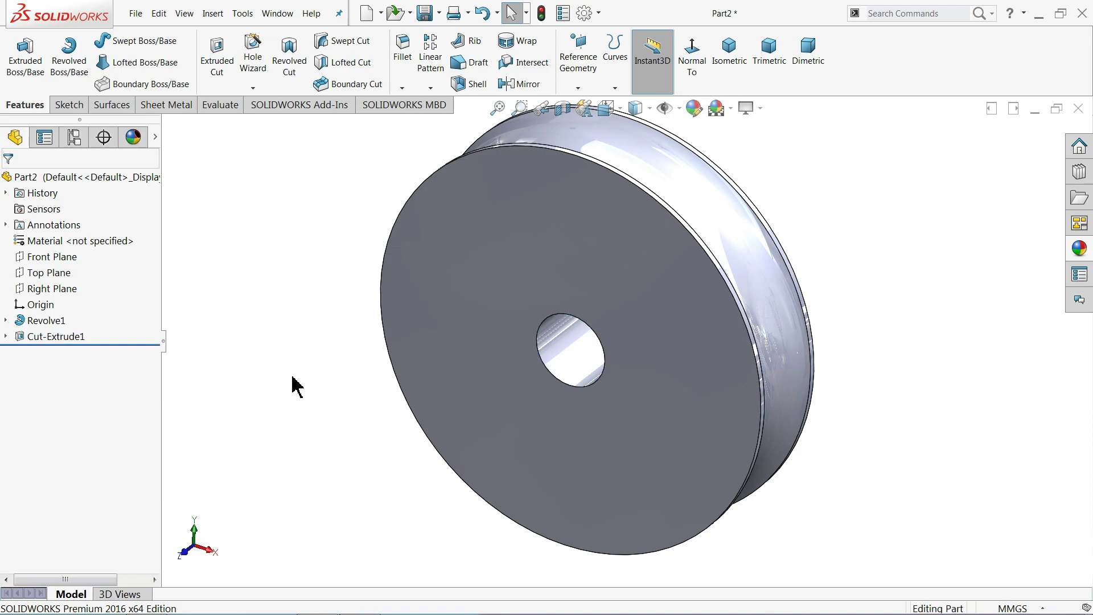
left_click(64, 178)
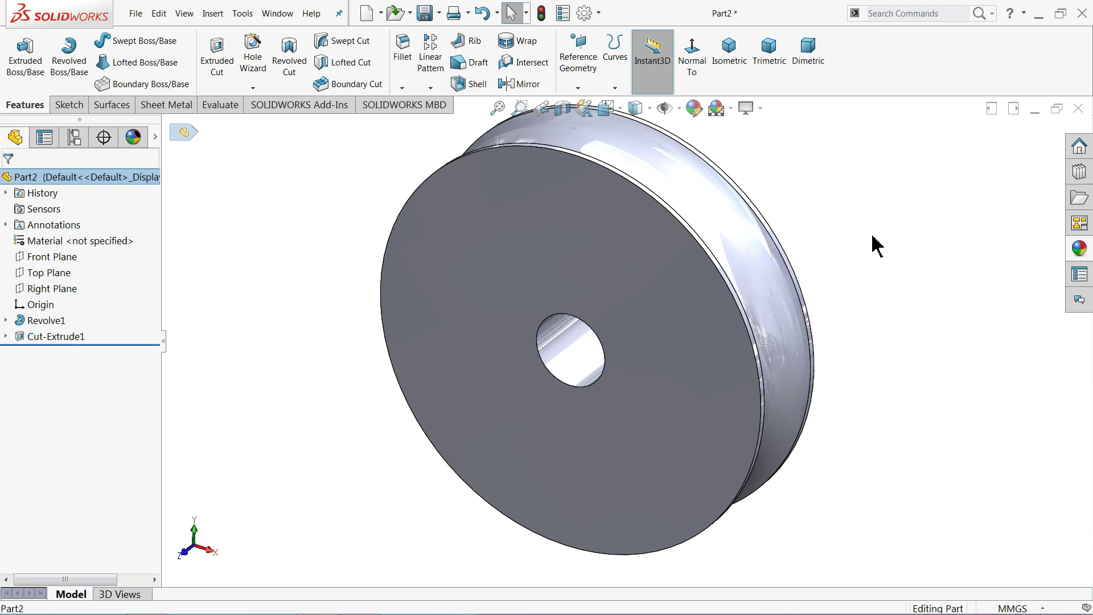
Apply the Metal > Steel brushed steel appearance to the pulley and start saving the part.
left_click(1089, 246)
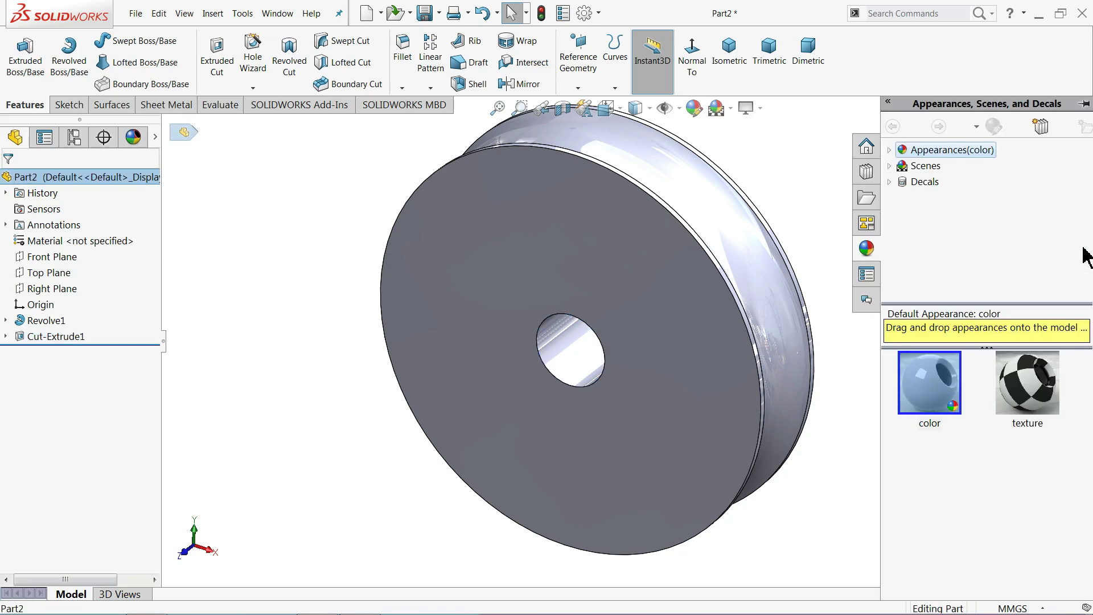
left_click(893, 153)
double_click(937, 179)
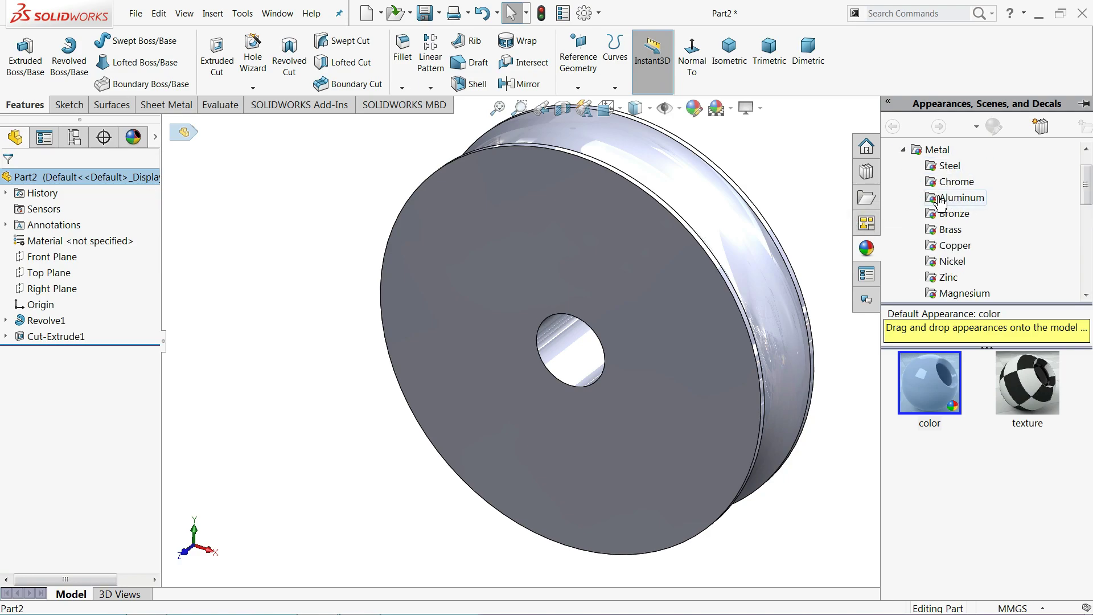
left_click(950, 167)
double_click(1028, 410)
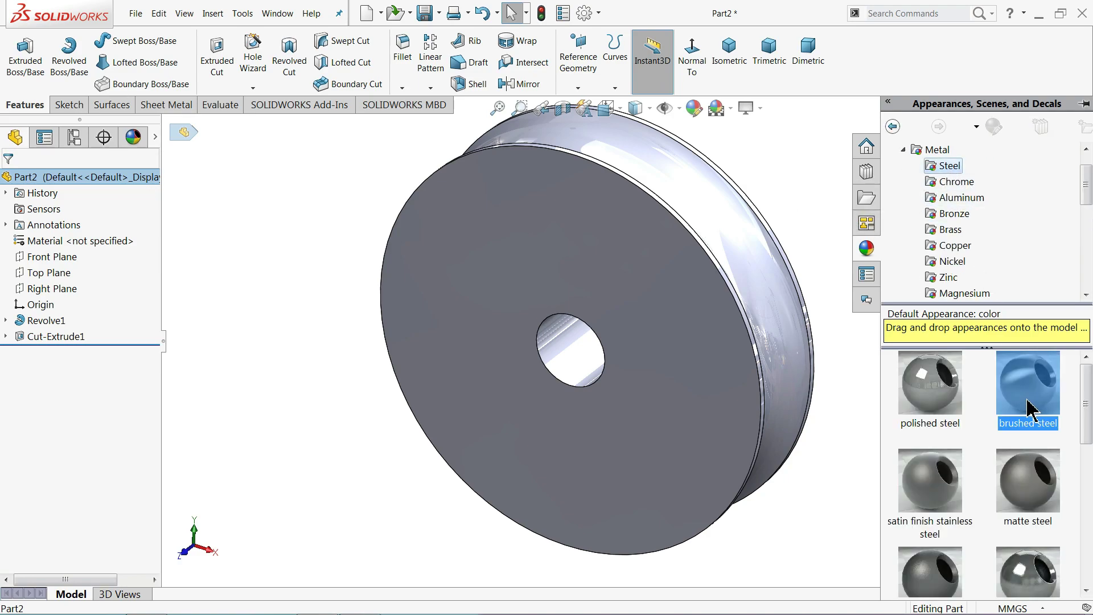
mouse_move(825, 349)
middle_mouse_down()
mouse_move(586, 388)
mouse_move(639, 371)
mouse_move(740, 285)
mouse_move(771, 292)
mouse_move(757, 297)
middle_mouse_up()
left_click(784, 199)
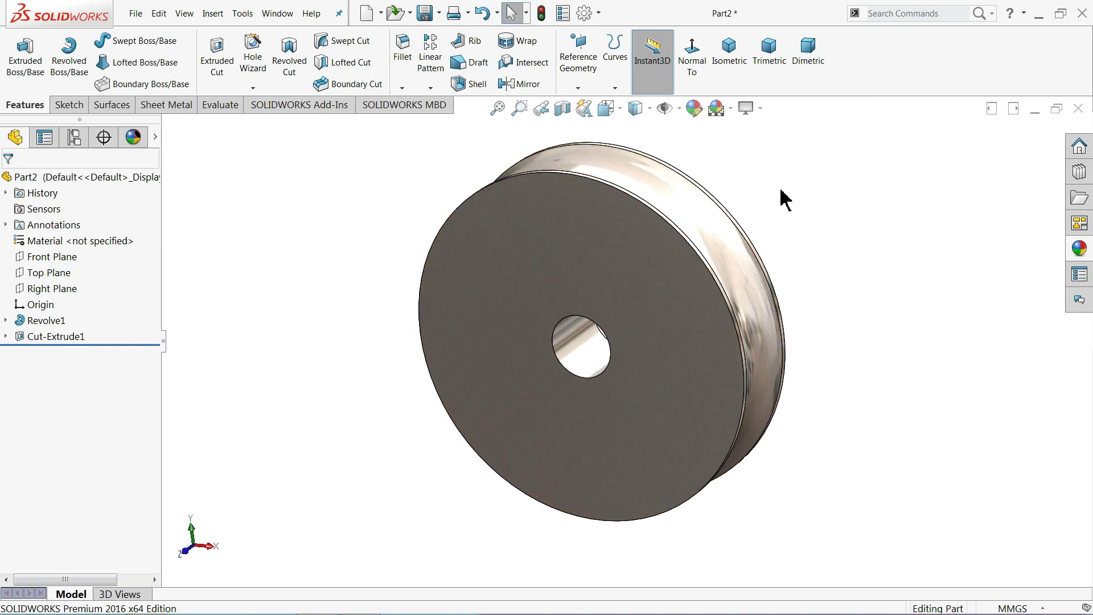
left_click(424, 18)
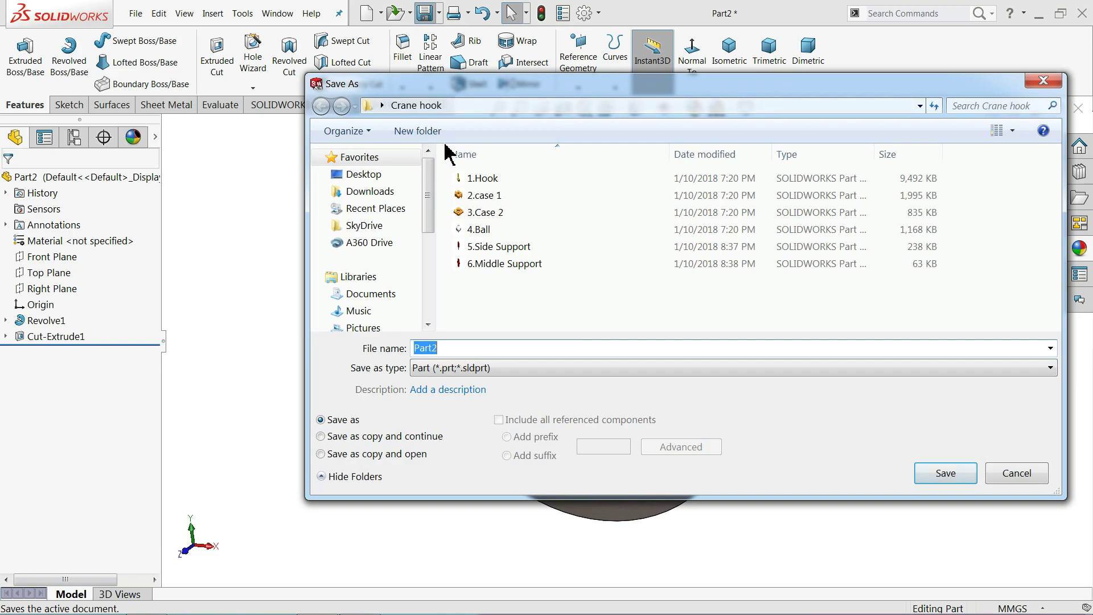
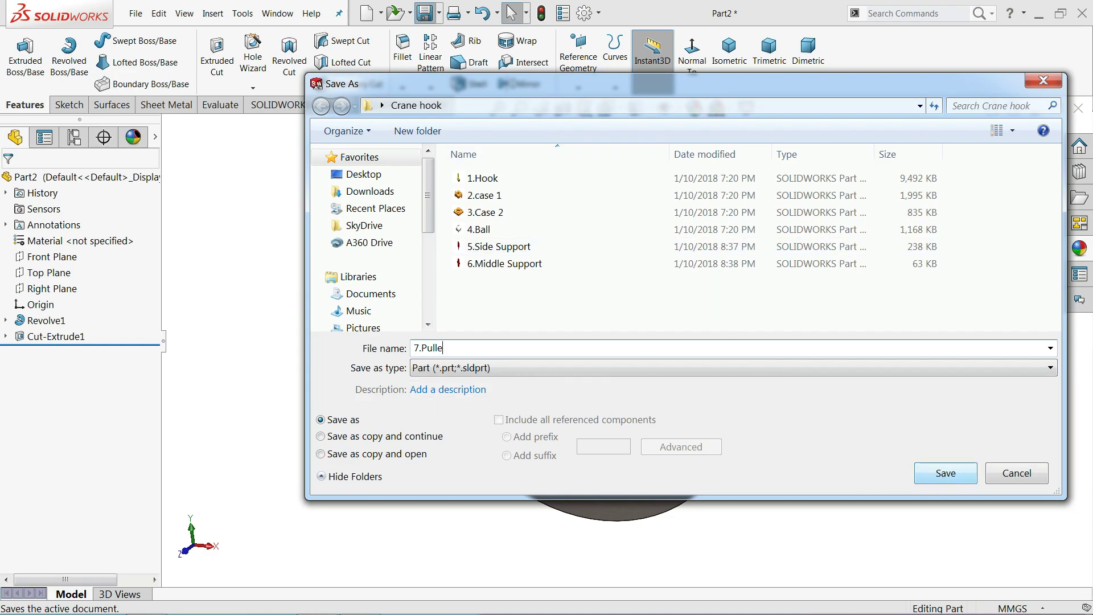
Save the pulley as 7.Pulley and select Revolve1's profile Sketch1.
left_click(939, 476)
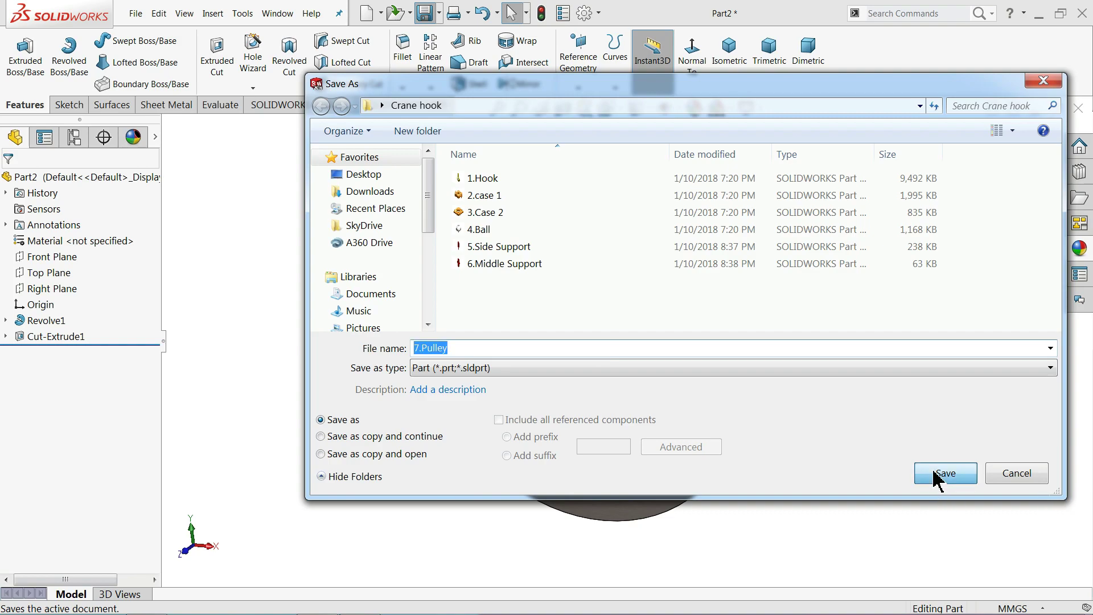
mouse_move(763, 388)
middle_mouse_down()
mouse_move(659, 344)
mouse_move(656, 312)
middle_mouse_up()
scroll(654, 312, "down", 2)
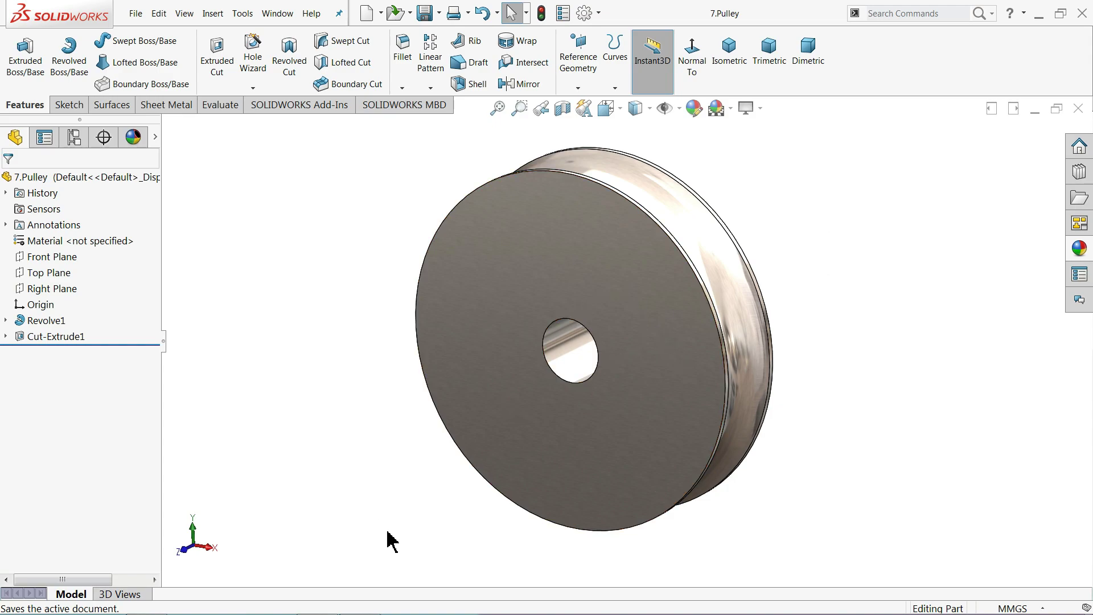
left_click(6, 320)
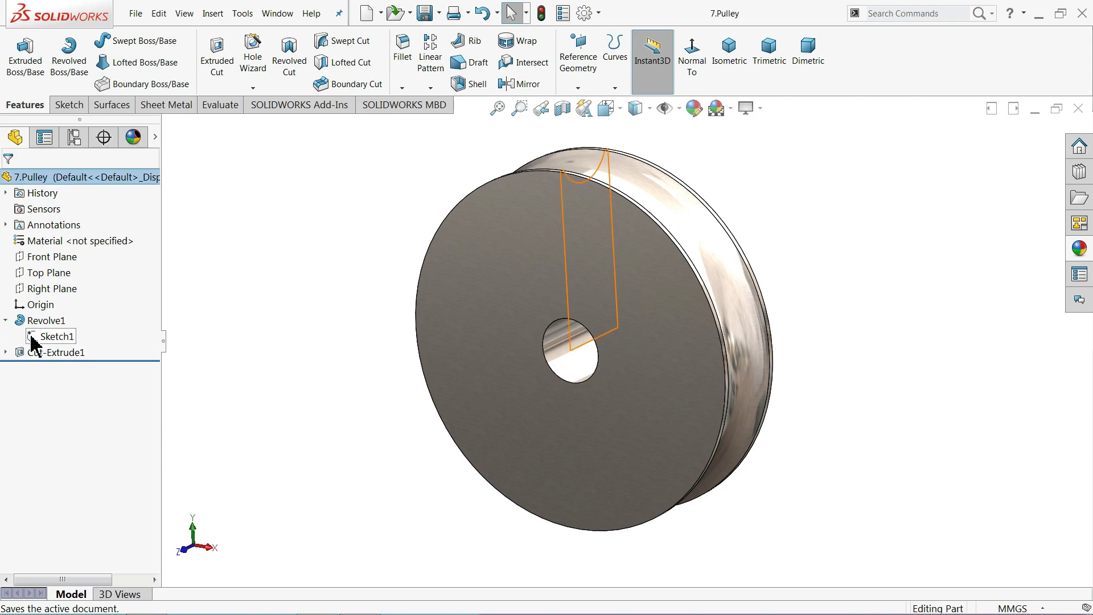
left_click(33, 341)
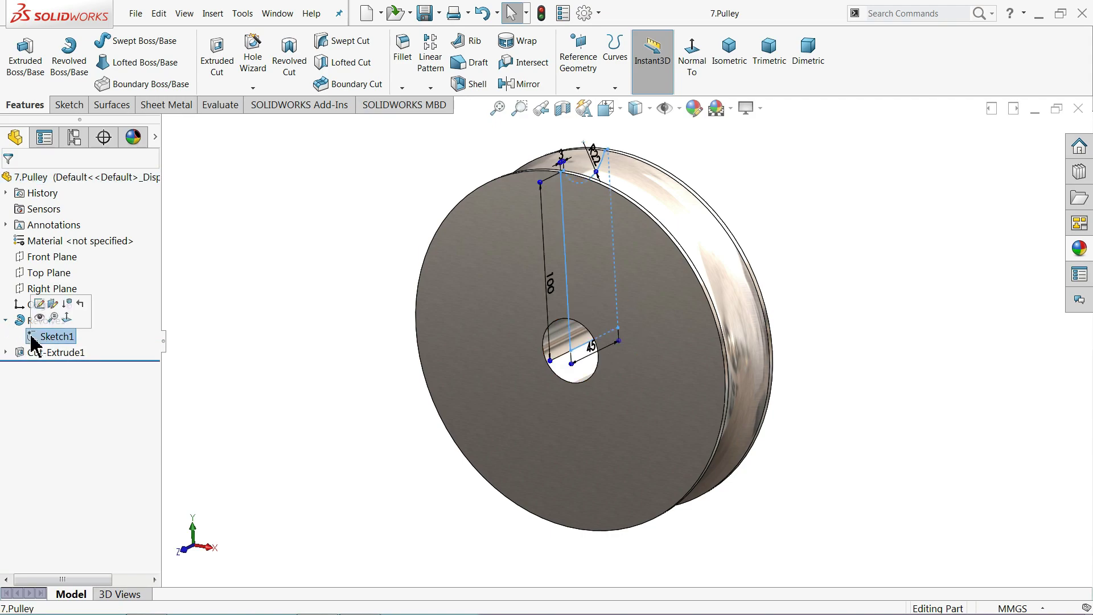
Change the pulley profile's 100 mm height dimension to 40 and rebuild.
left_click(39, 305)
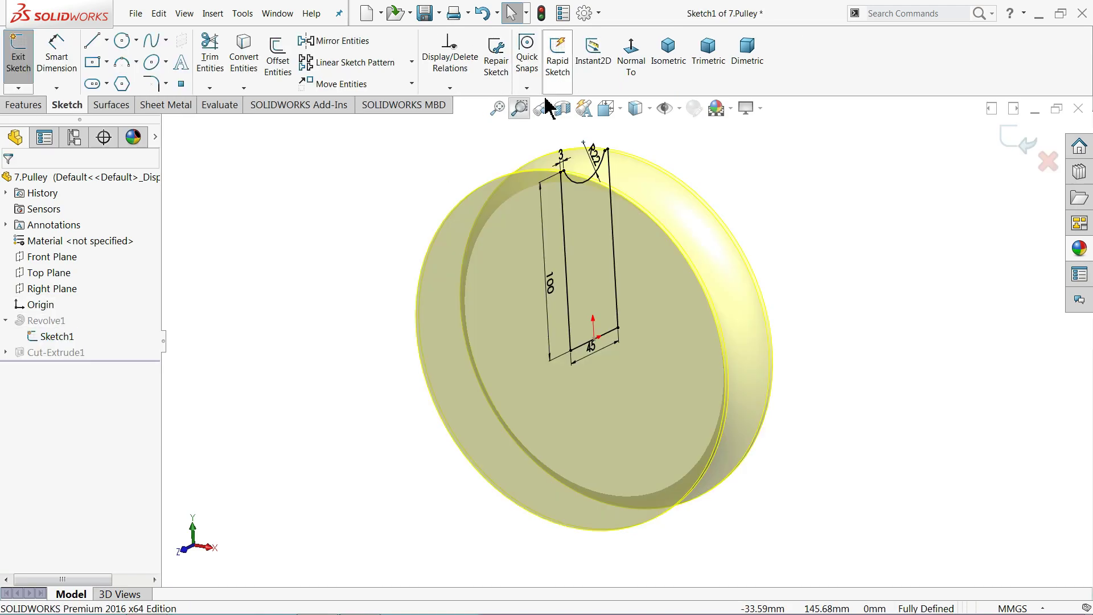
left_click(630, 71)
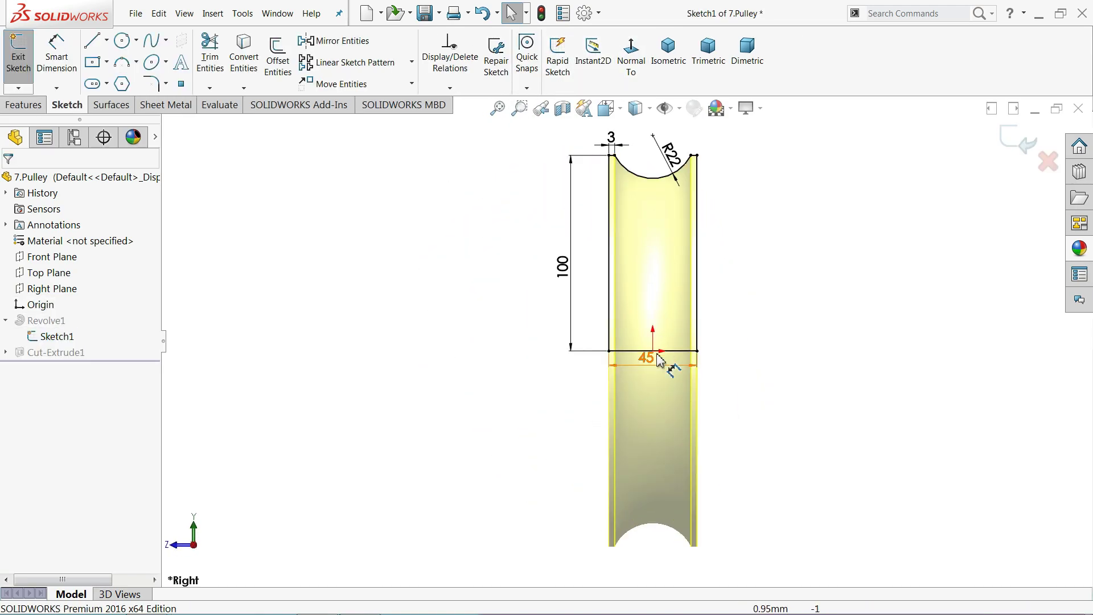
left_click_drag(651, 364, 653, 380)
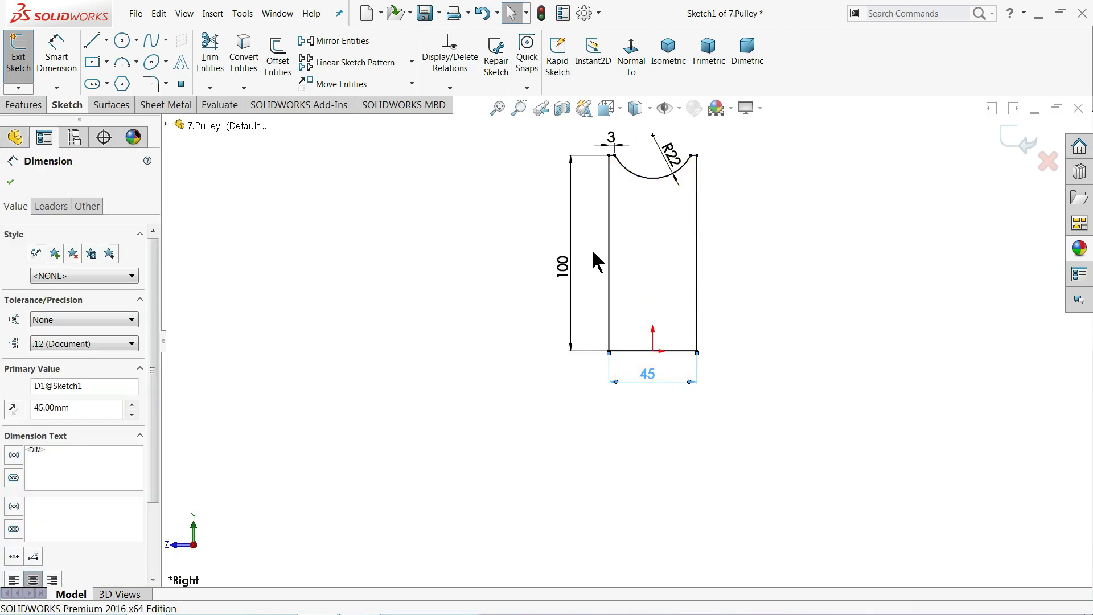
double_click(563, 268)
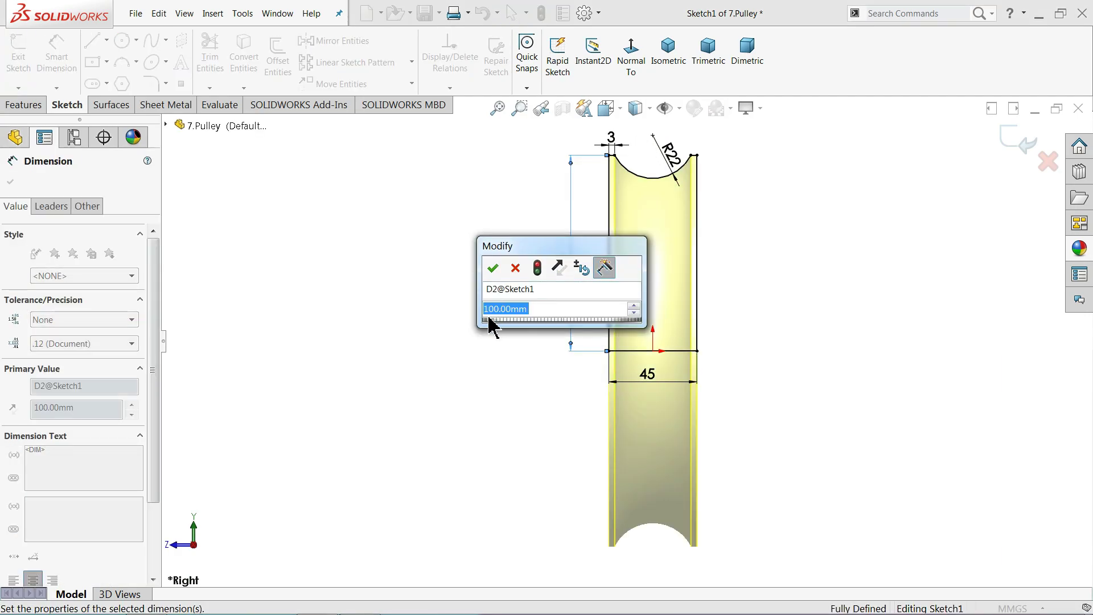
type("40")
key("Return")
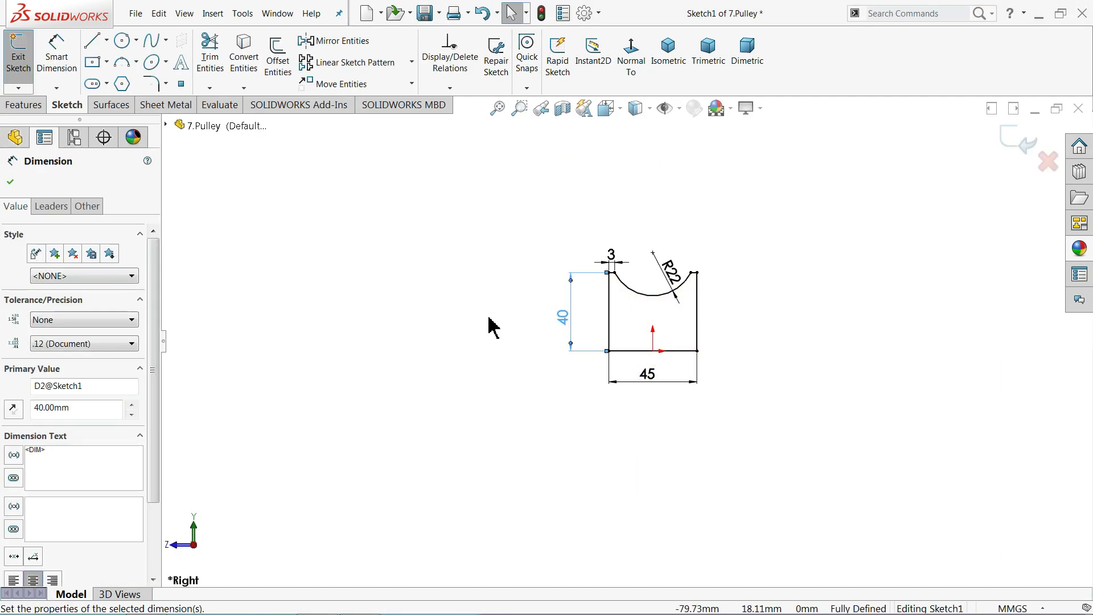
scroll(733, 314, "down", 3)
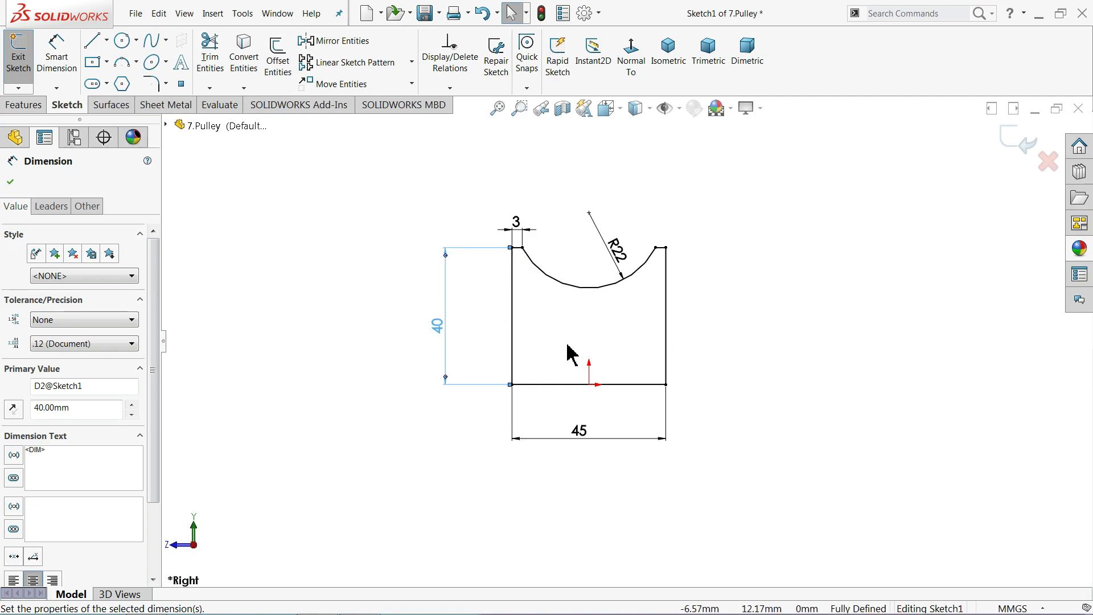
left_click(1017, 141)
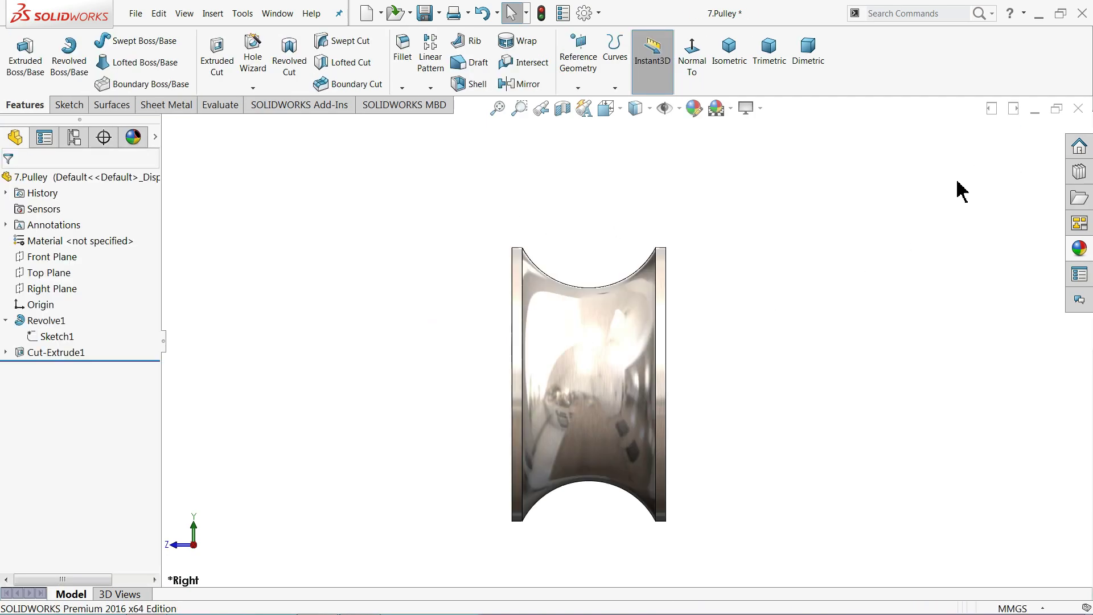
mouse_move(562, 341)
middle_mouse_down()
mouse_move(627, 366)
mouse_move(663, 361)
mouse_move(700, 313)
mouse_move(629, 402)
middle_mouse_up()
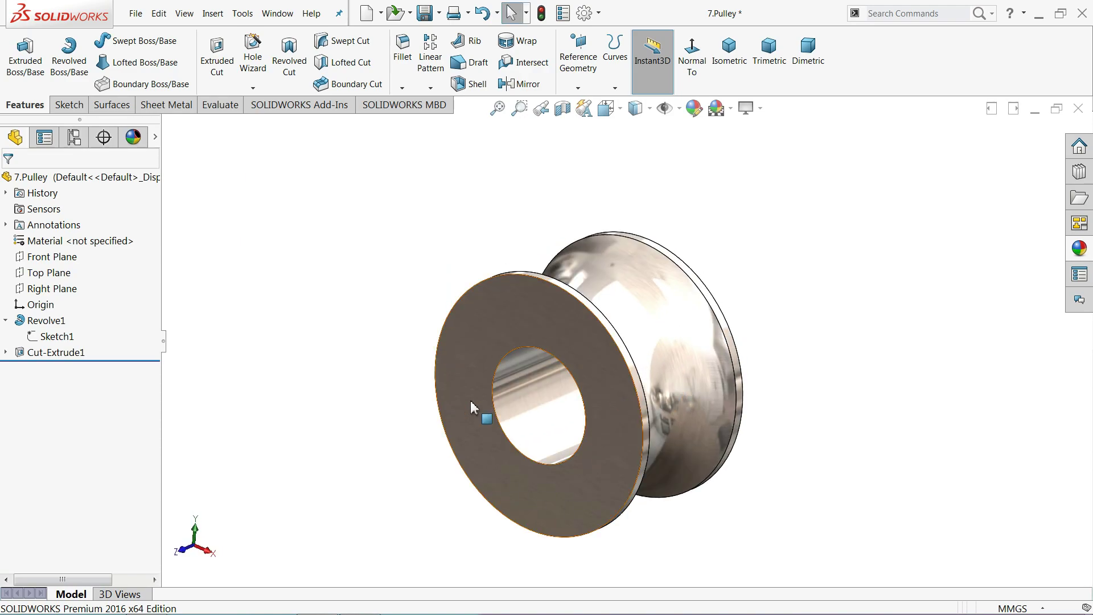
Reduce the bore sketch diameter from Ø36 to Ø30 and rebuild the hole.
left_click(536, 394)
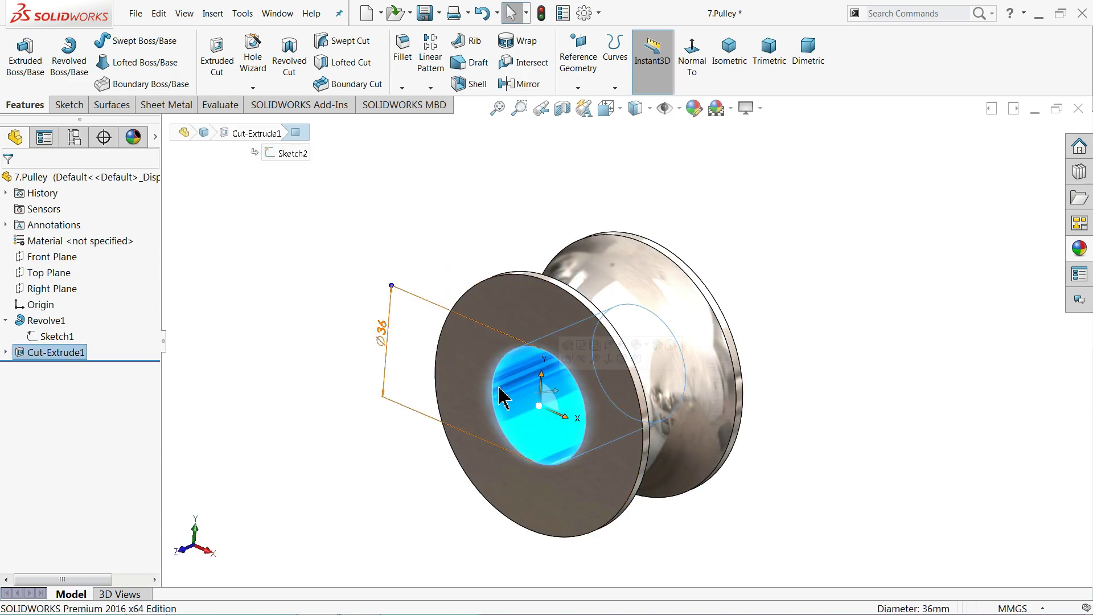
key("Escape")
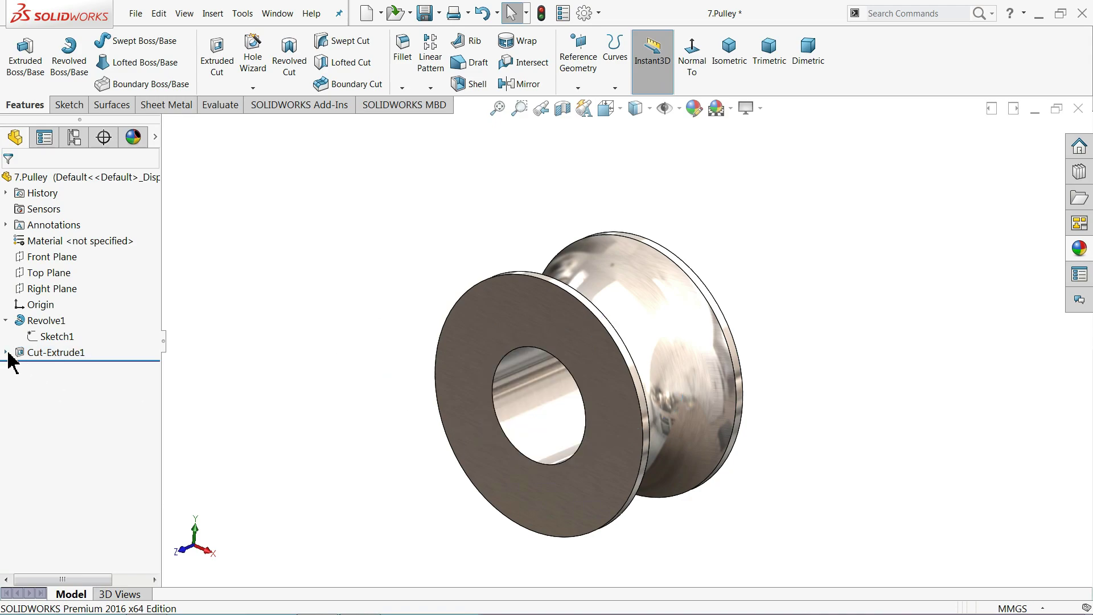
left_click(7, 352)
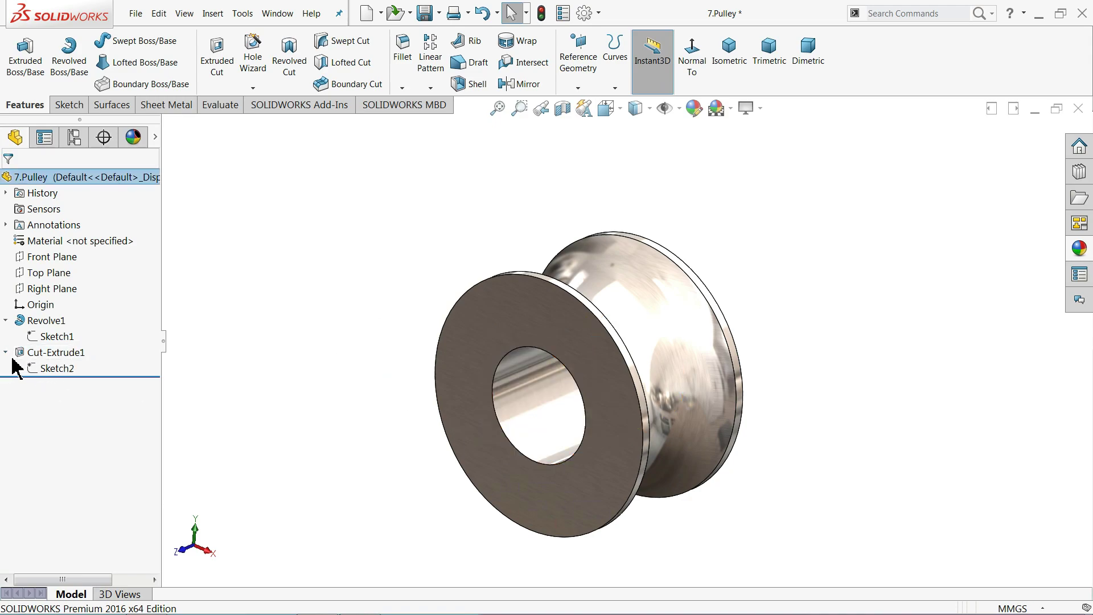
left_click(43, 369)
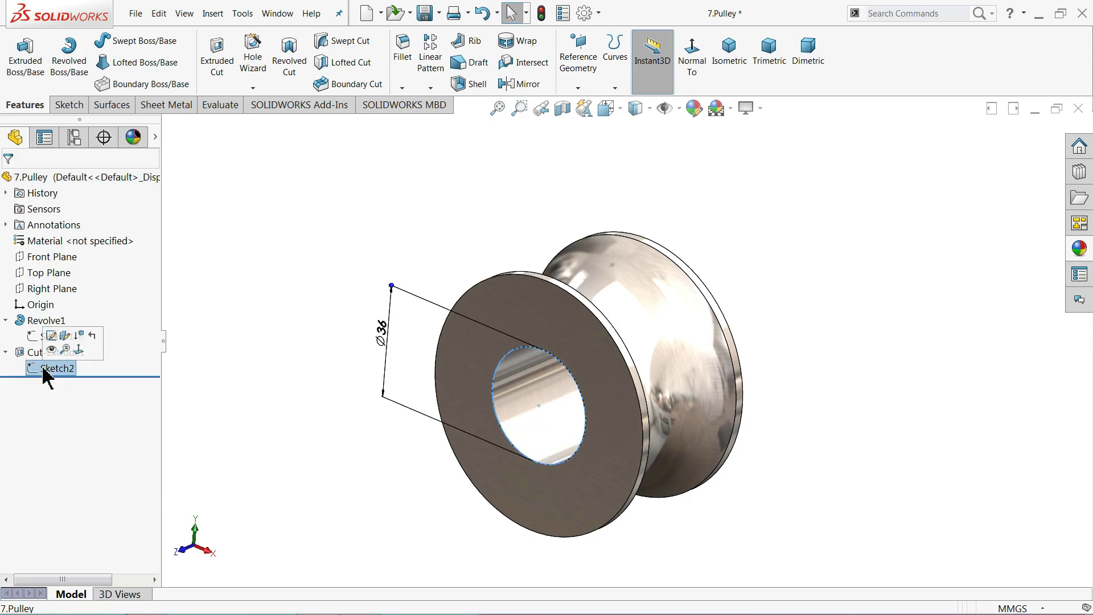
left_click(51, 336)
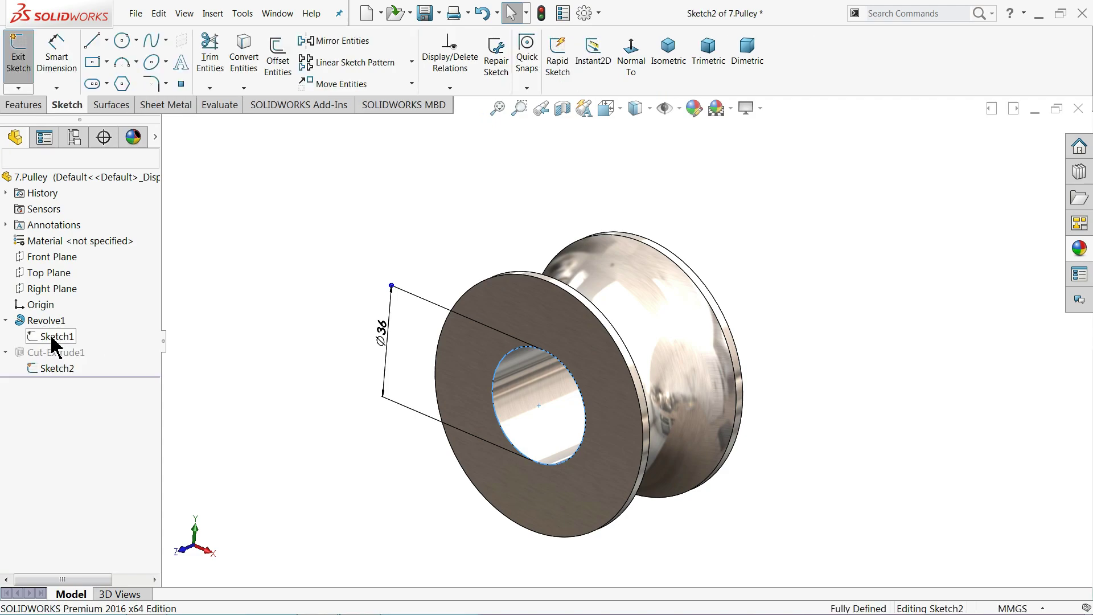
double_click(382, 339)
type("30")
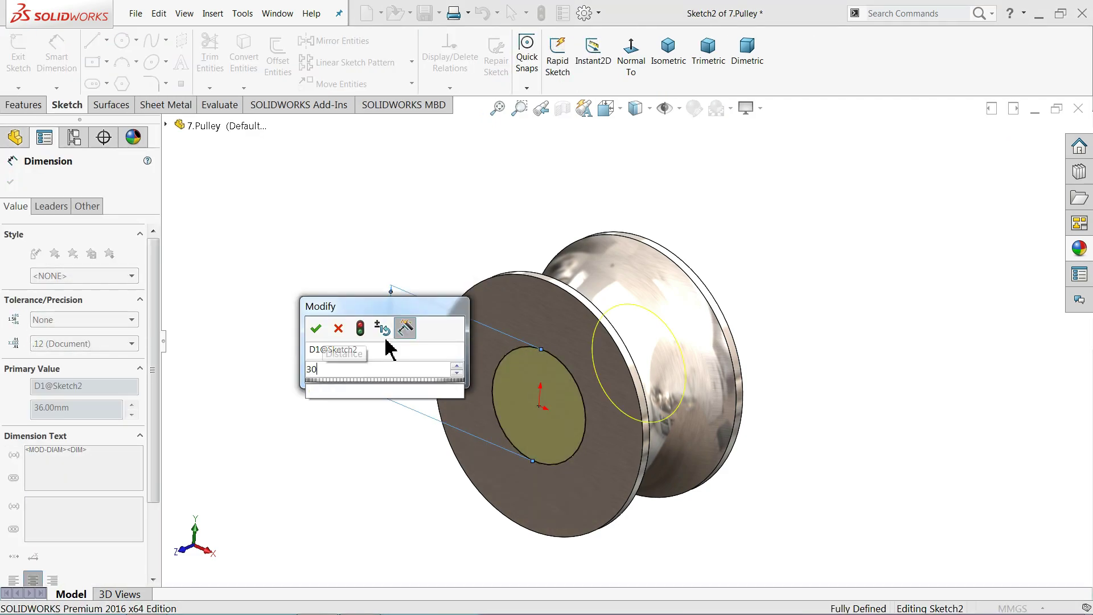
key("Return")
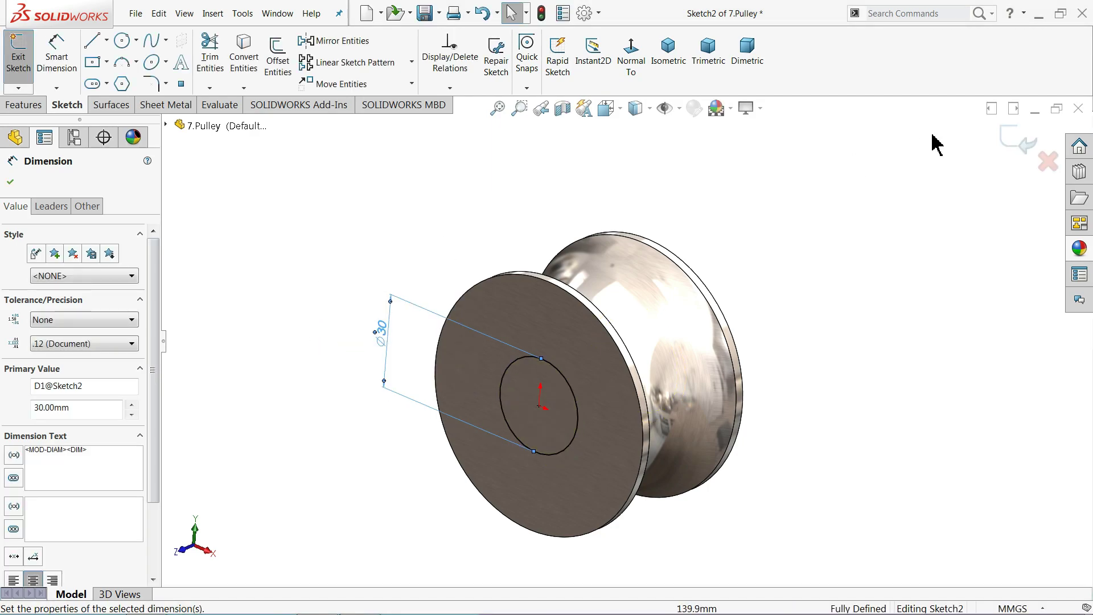
left_click(1010, 143)
mouse_move(663, 245)
middle_mouse_down()
mouse_move(656, 205)
mouse_move(629, 218)
middle_mouse_up()
key("Escape")
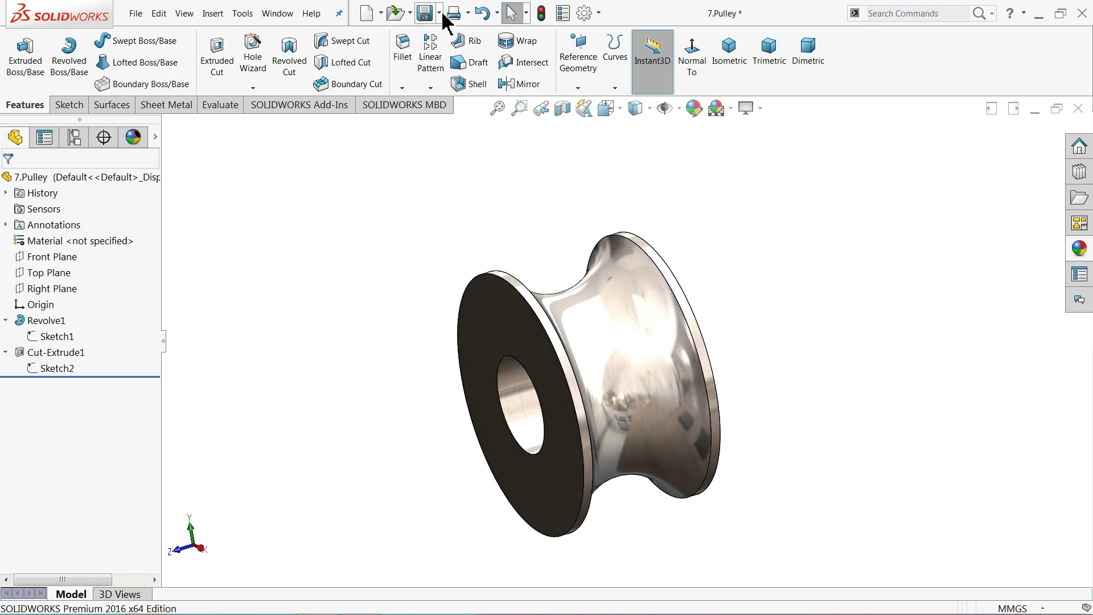
Save the reduced pulley as a separate part named 8.small Pulley.
left_click(440, 15)
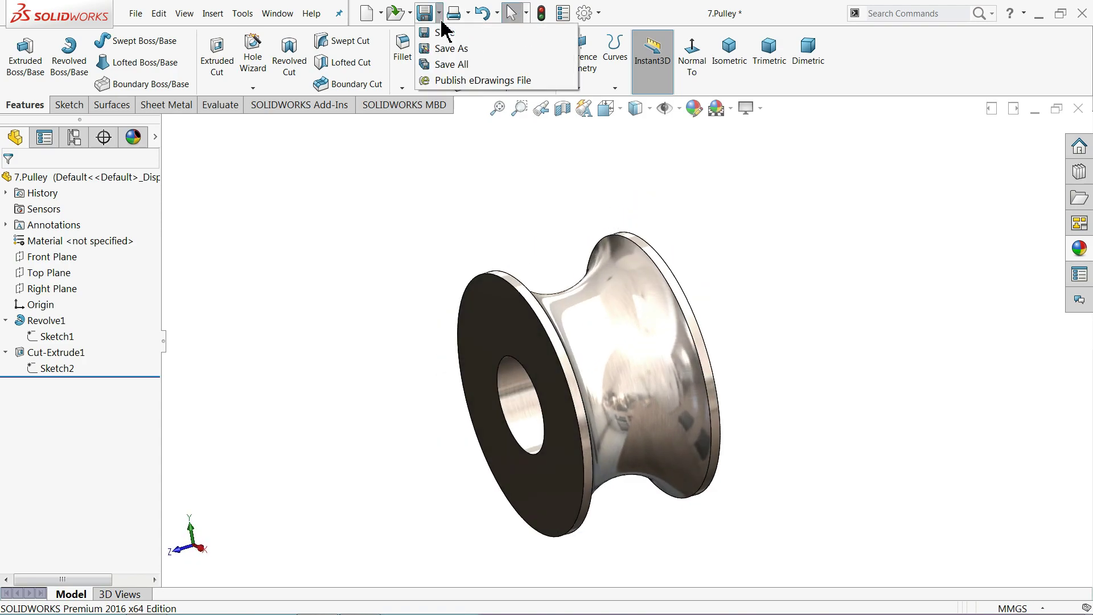
left_click(451, 49)
type("8.small Pulley")
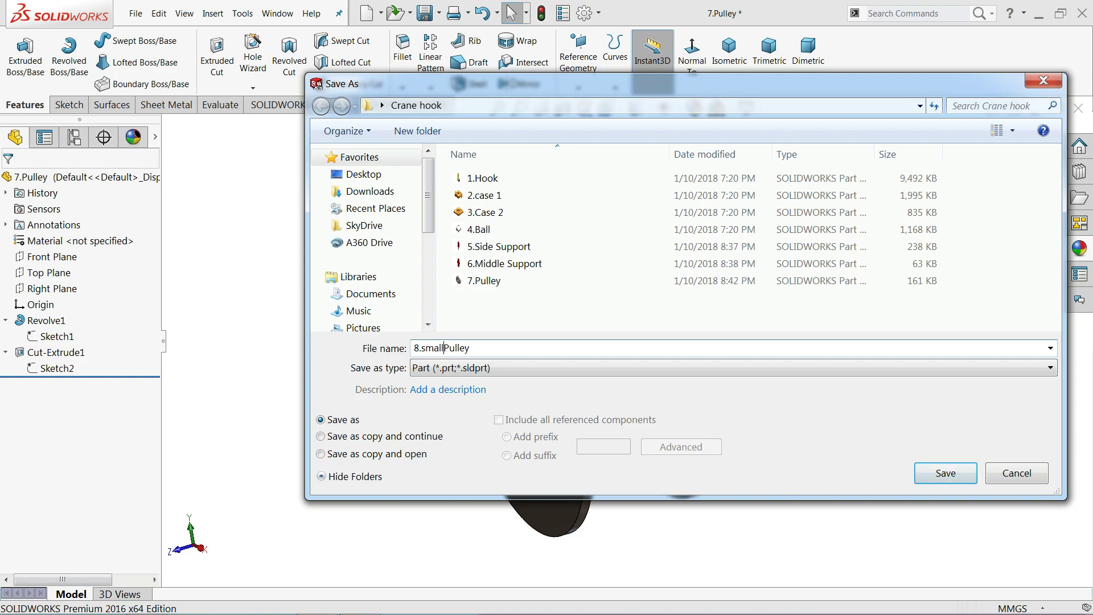
left_click(945, 473)
mouse_move(755, 371)
middle_mouse_down()
mouse_move(810, 336)
mouse_move(797, 337)
middle_mouse_up()
scroll(655, 439, "down", 3)
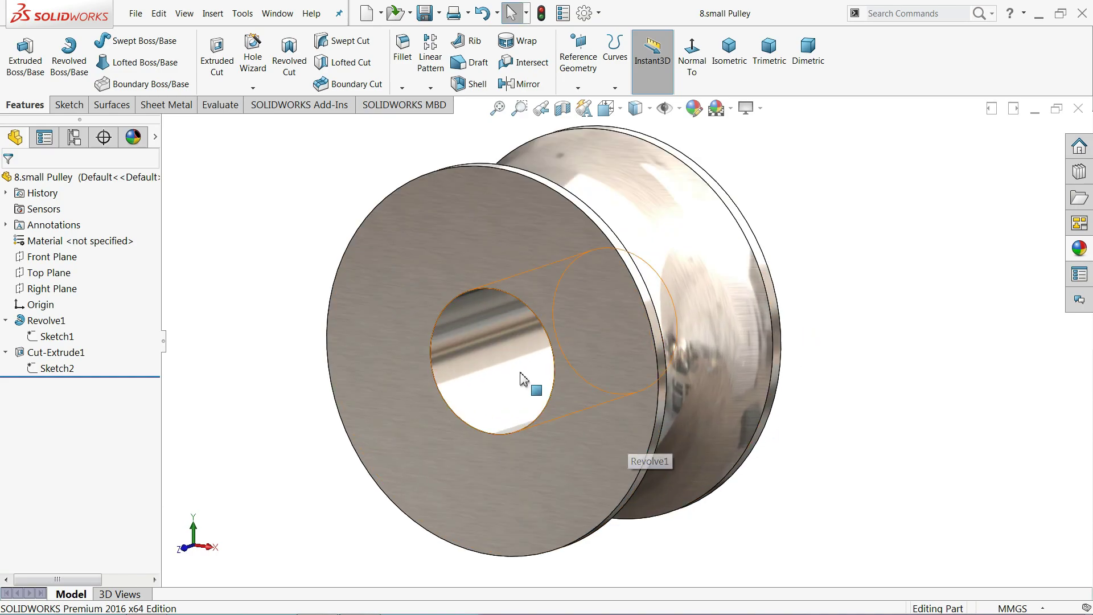
middle_click_drag(520, 375, 541, 385)
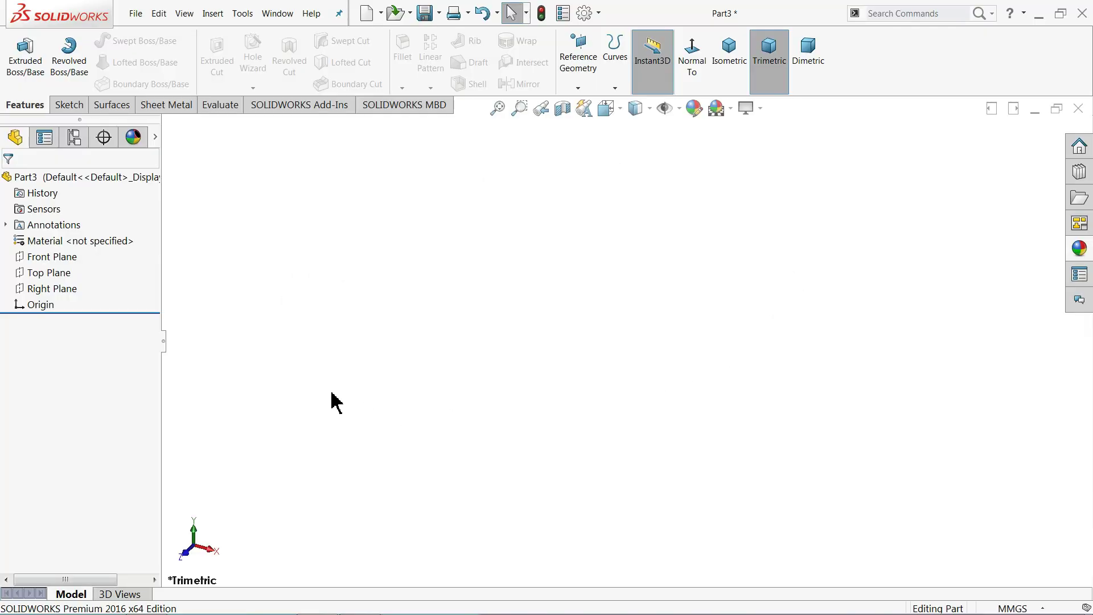
Sketch two concentric circles centred on the origin on the Front Plane.
left_click(33, 256)
left_click(29, 244)
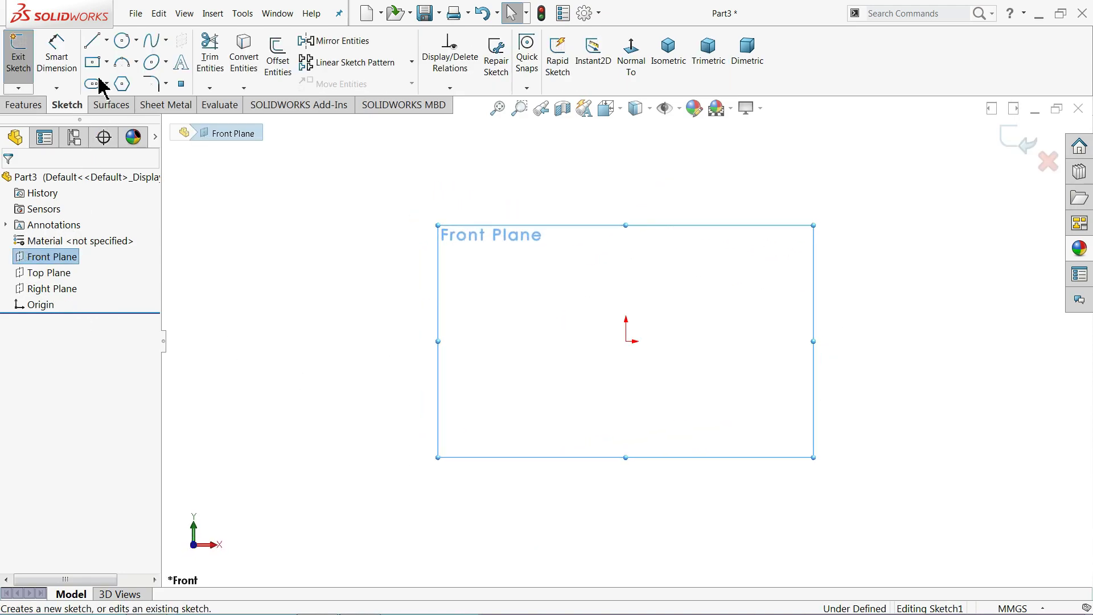
left_click(129, 43)
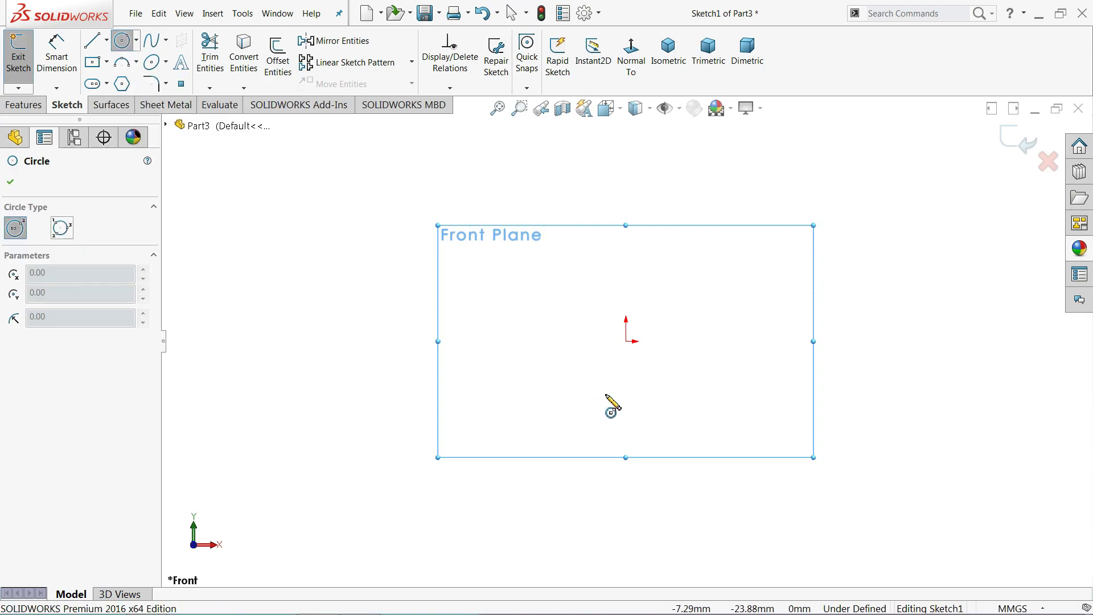
left_click(627, 341)
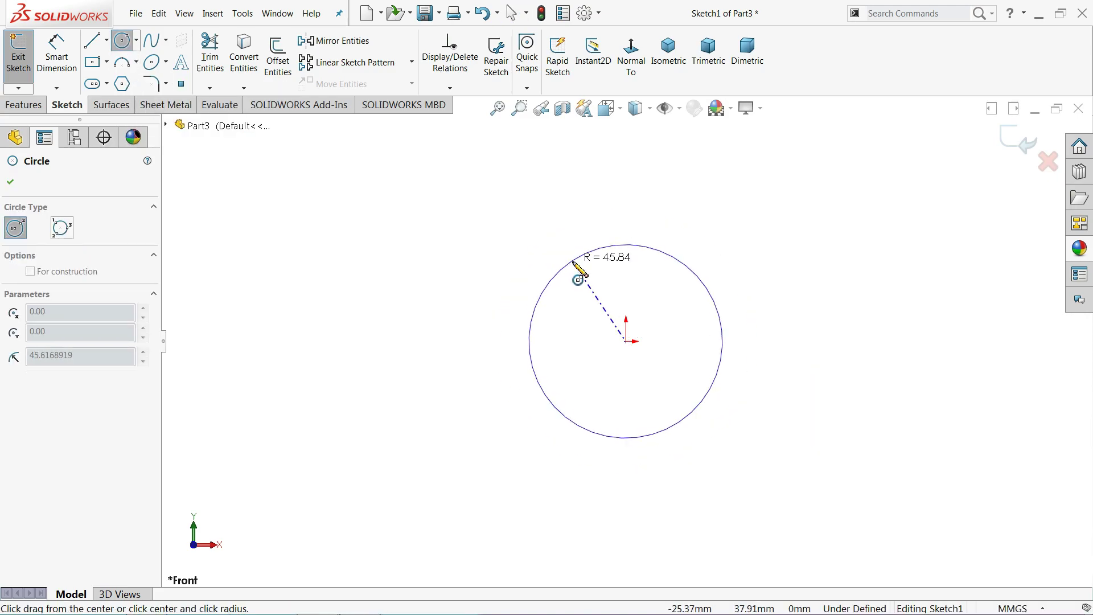
left_click(544, 229)
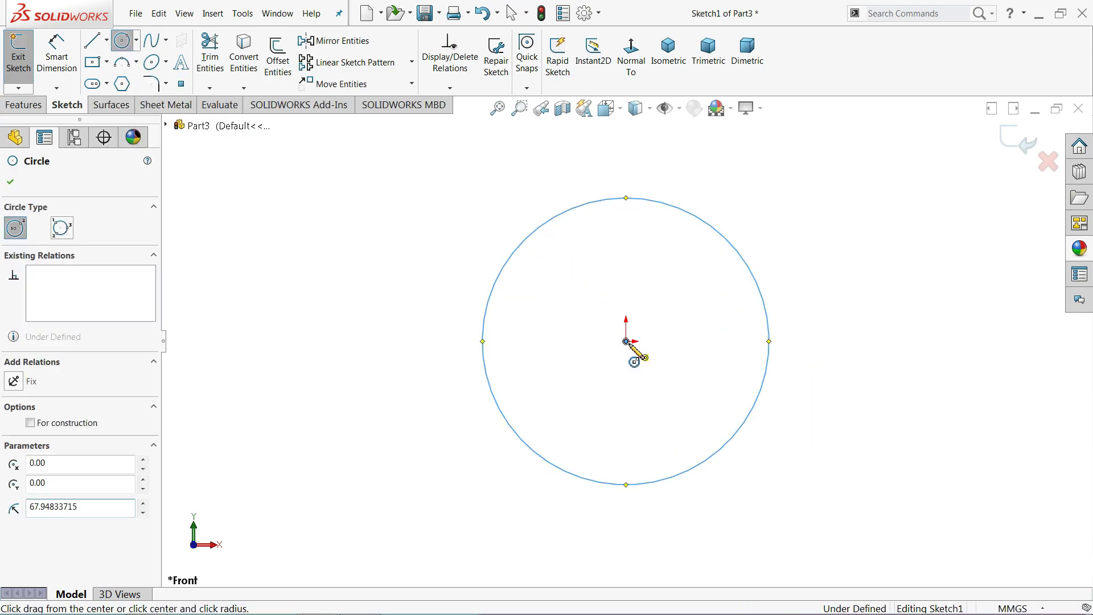
left_click(626, 341)
left_click(570, 278)
Dimension the outer circle to Ø50 and the inner circle to Ø36.
left_click(60, 68)
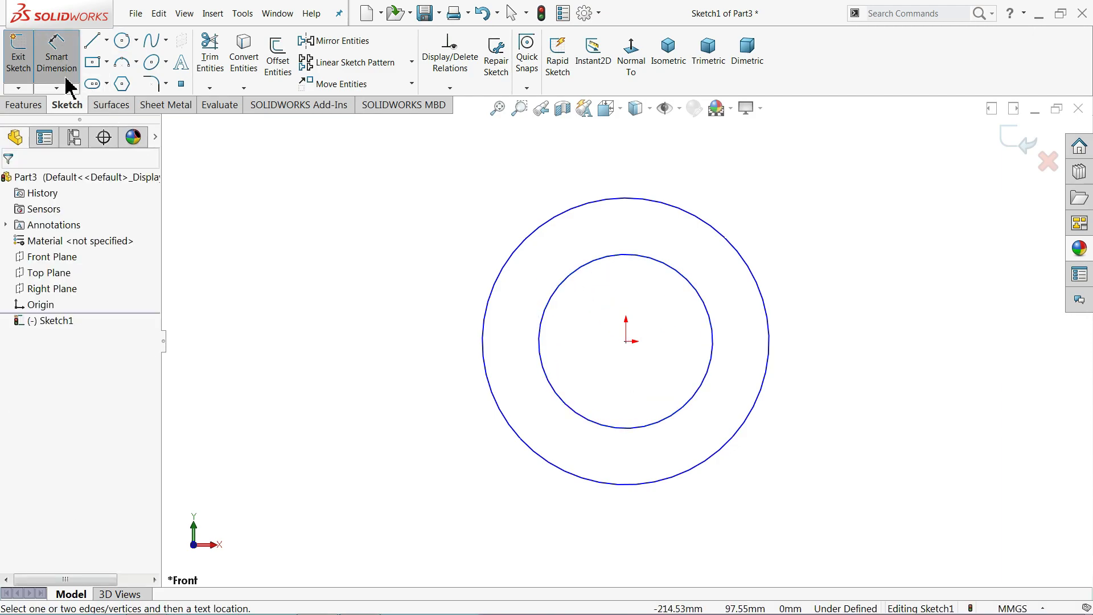
left_click(487, 333)
left_click(415, 333)
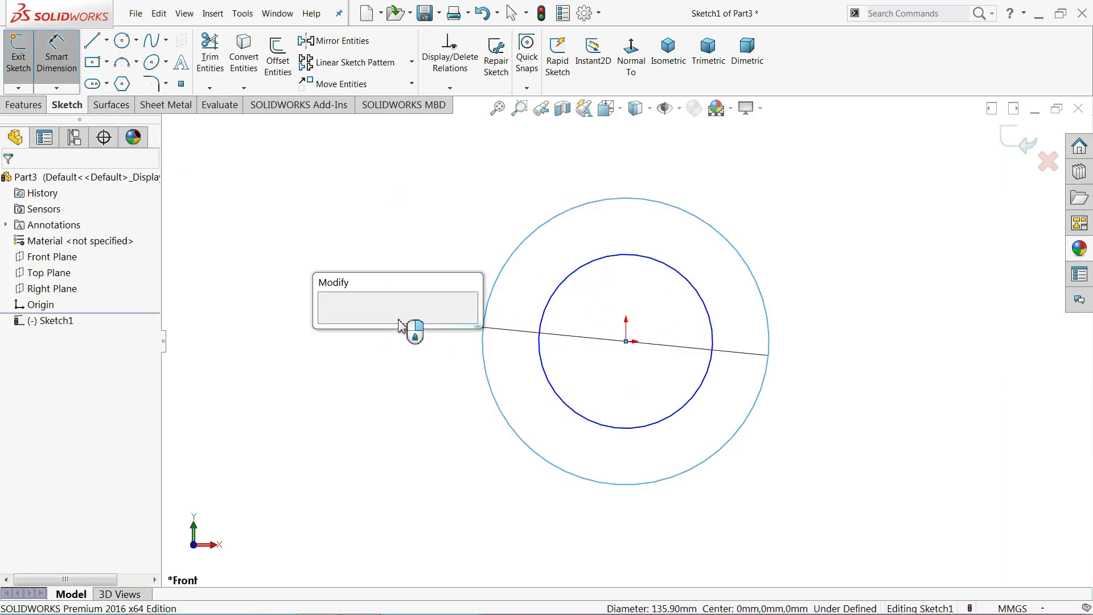
type("50")
key("Return")
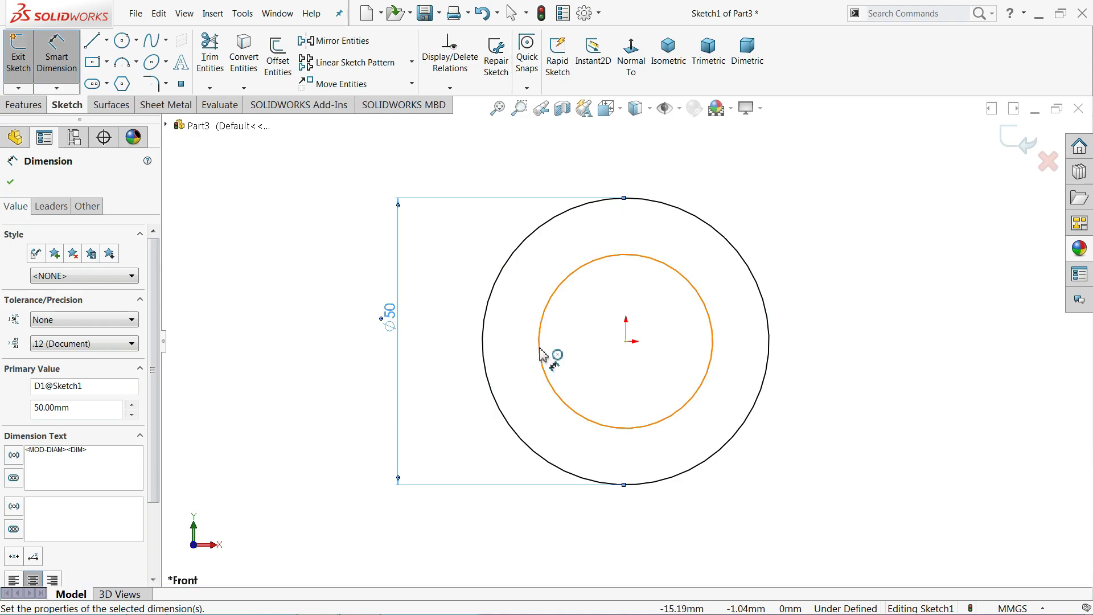
left_click(540, 348)
left_click(450, 348)
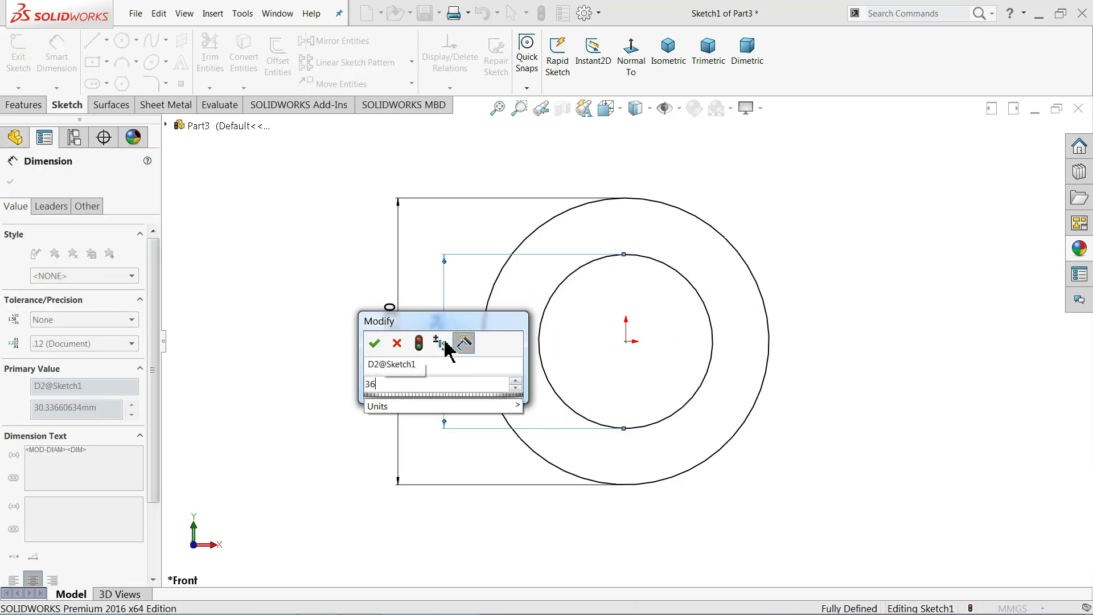
type("36")
key("Return")
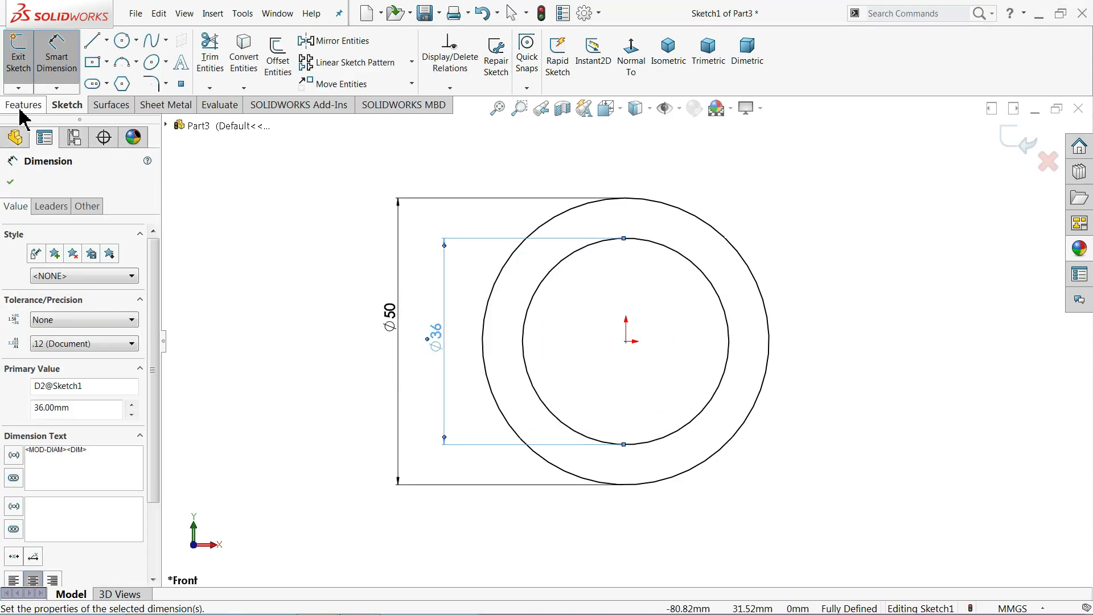
left_click(23, 104)
left_click(35, 74)
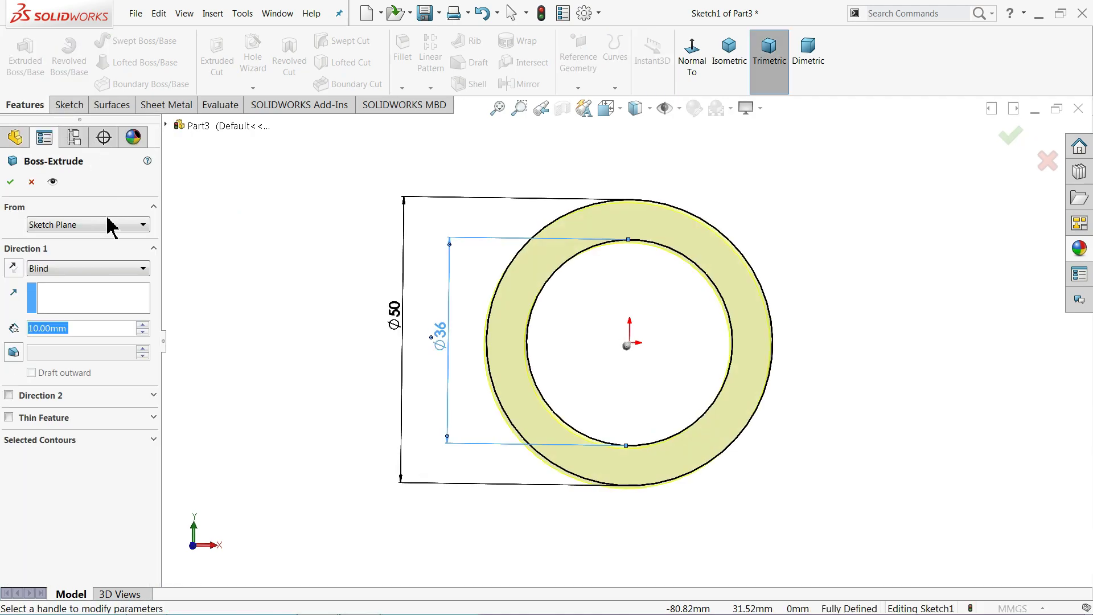
Extrude the ring sketch 4 mm with a Mid Plane end condition.
left_click(85, 269)
left_click(54, 339)
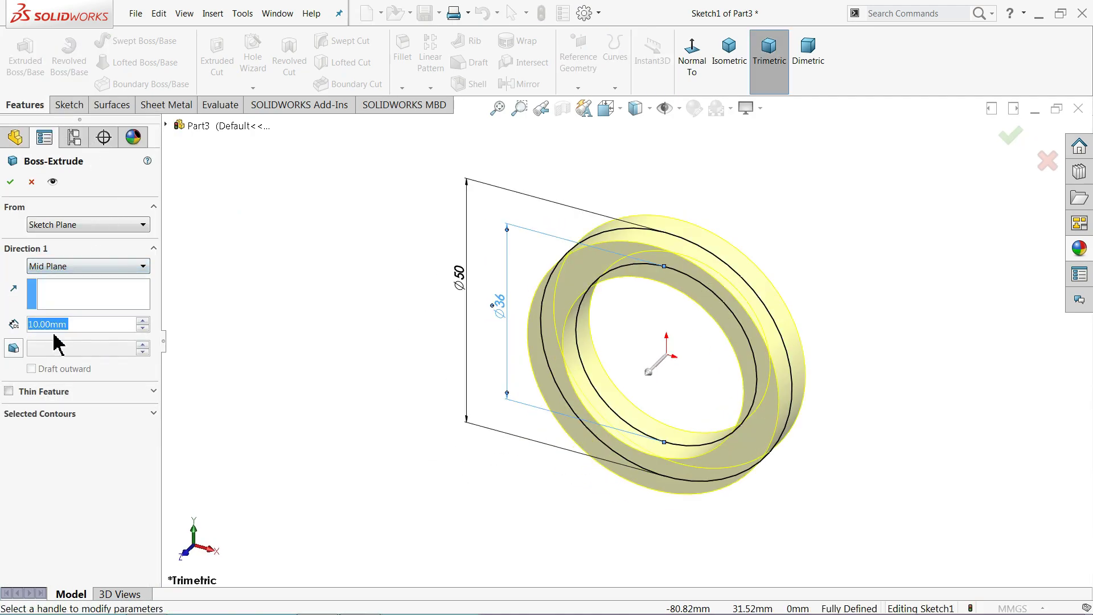
type("4")
key("Return")
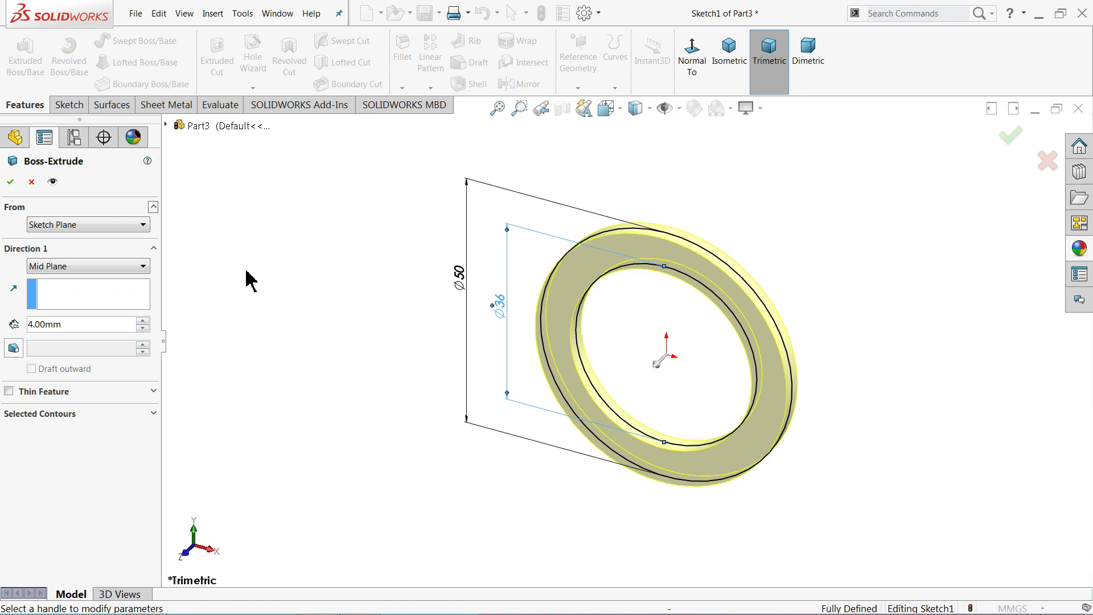
left_click(11, 183)
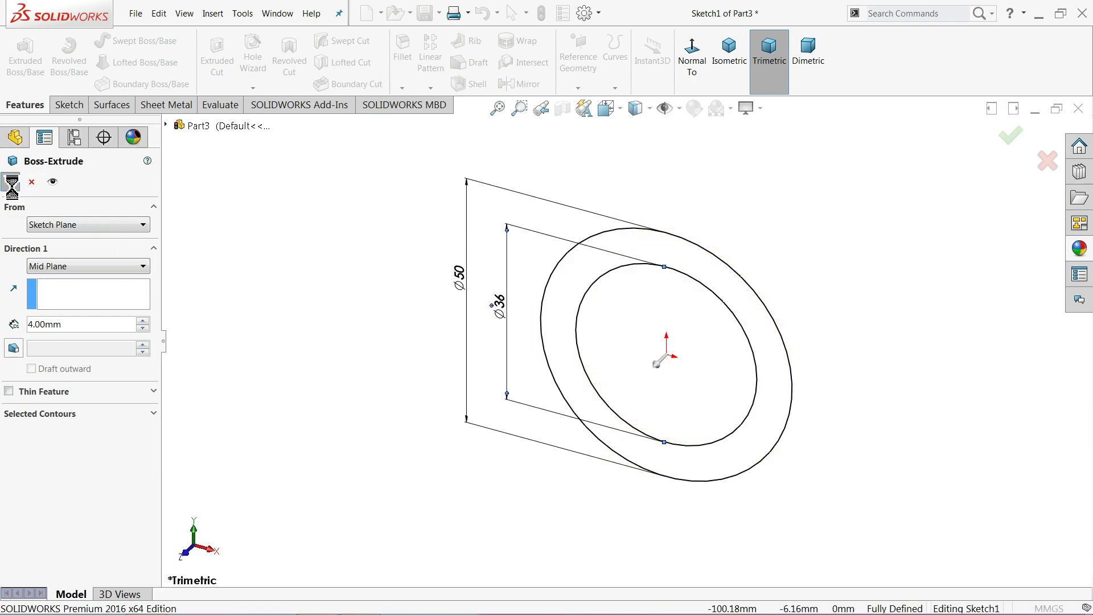
Apply the brushed chromium appearance from Metal > Chrome to the washer.
left_click(100, 178)
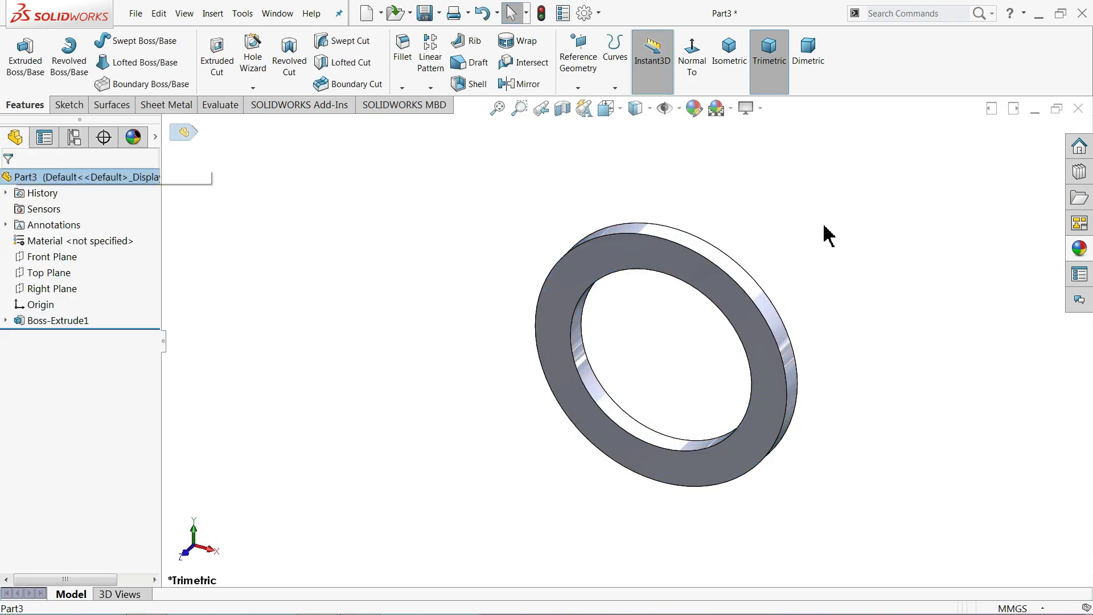
left_click(1079, 250)
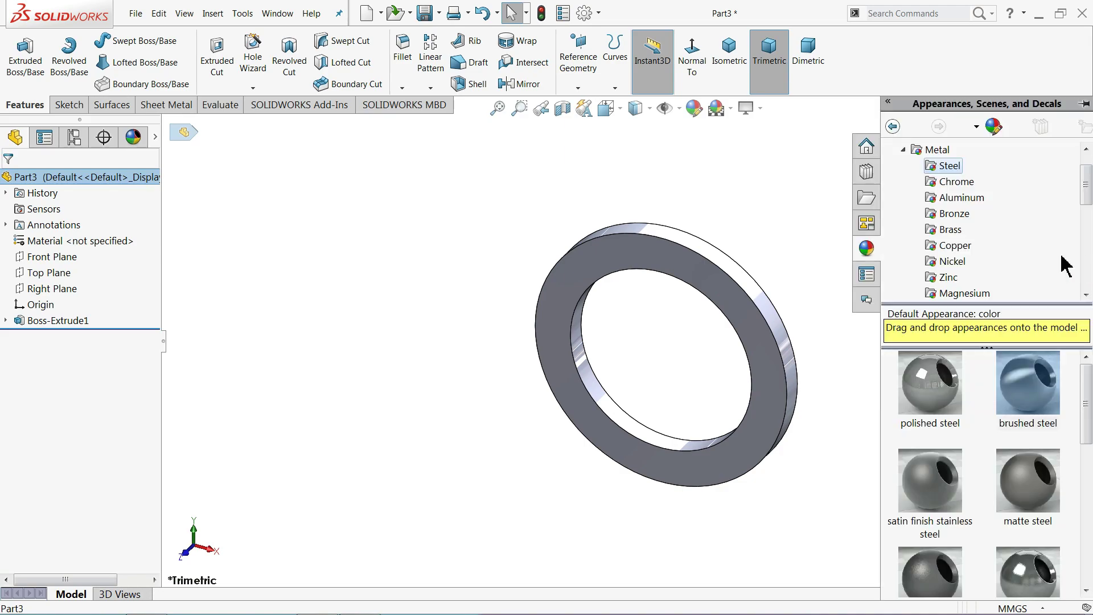
left_click(960, 185)
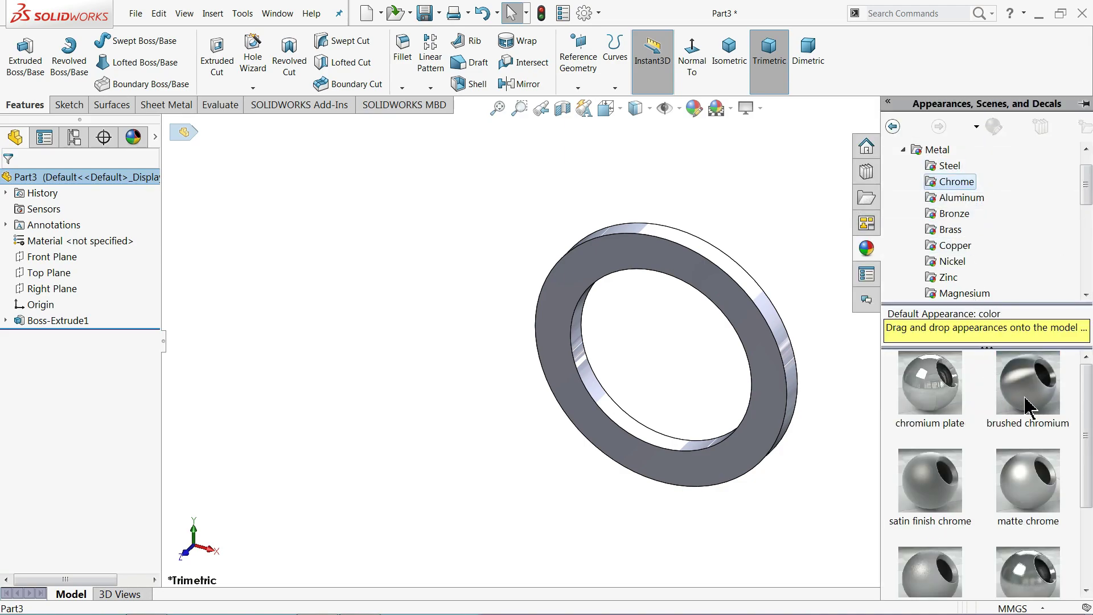
left_click_drag(1028, 404, 652, 316)
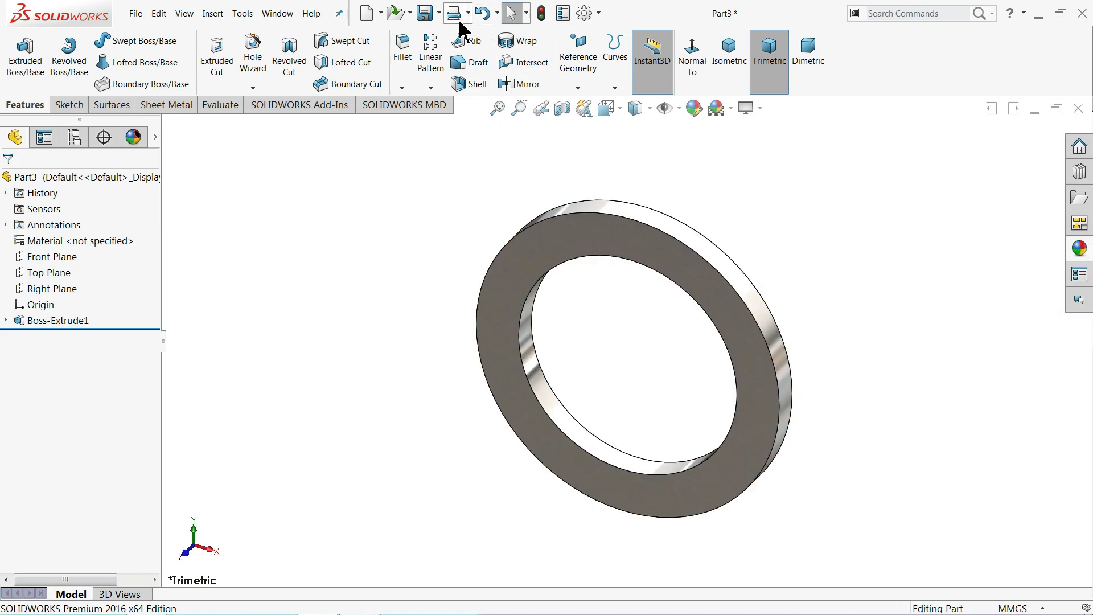
Save the washer as 9.Washer1 and edit Sketch1 under Boss-Extrude1.
left_click(426, 12)
type("9.Washer1")
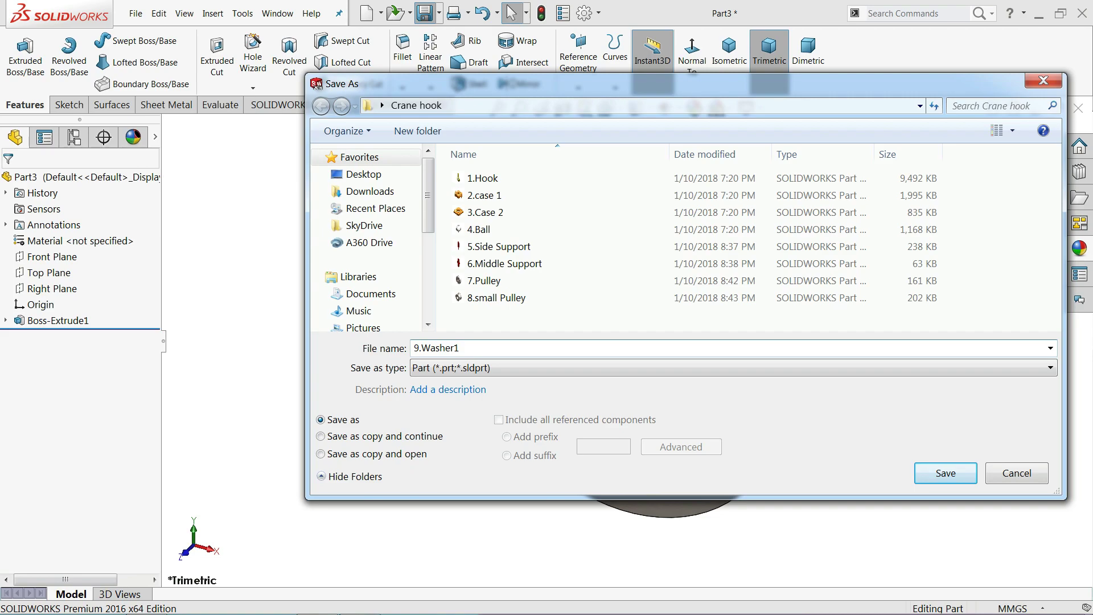
left_click(945, 473)
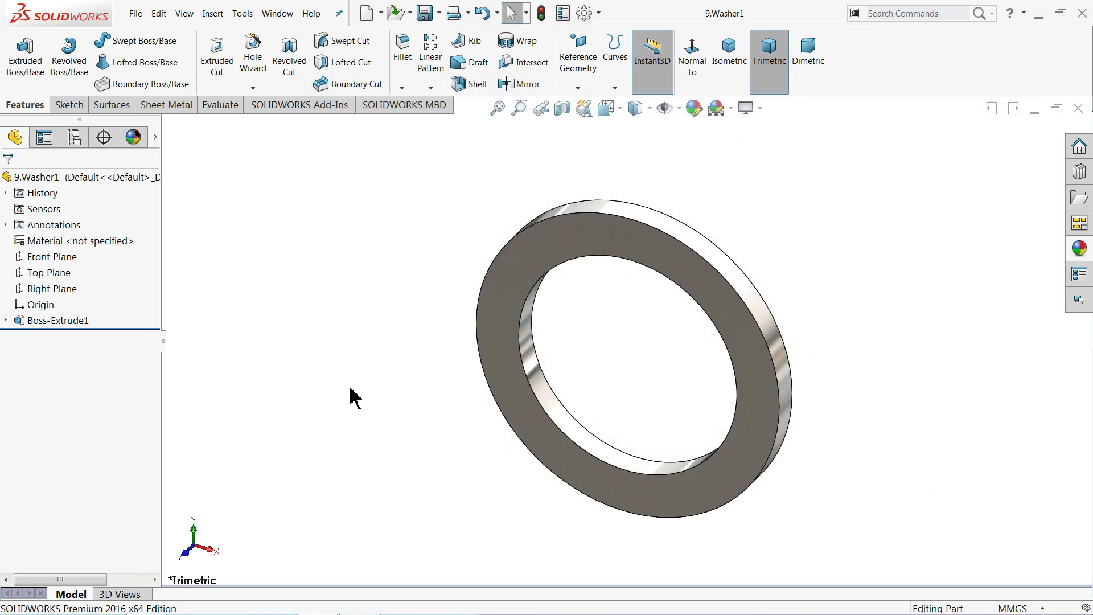
left_click(6, 321)
left_click(40, 336)
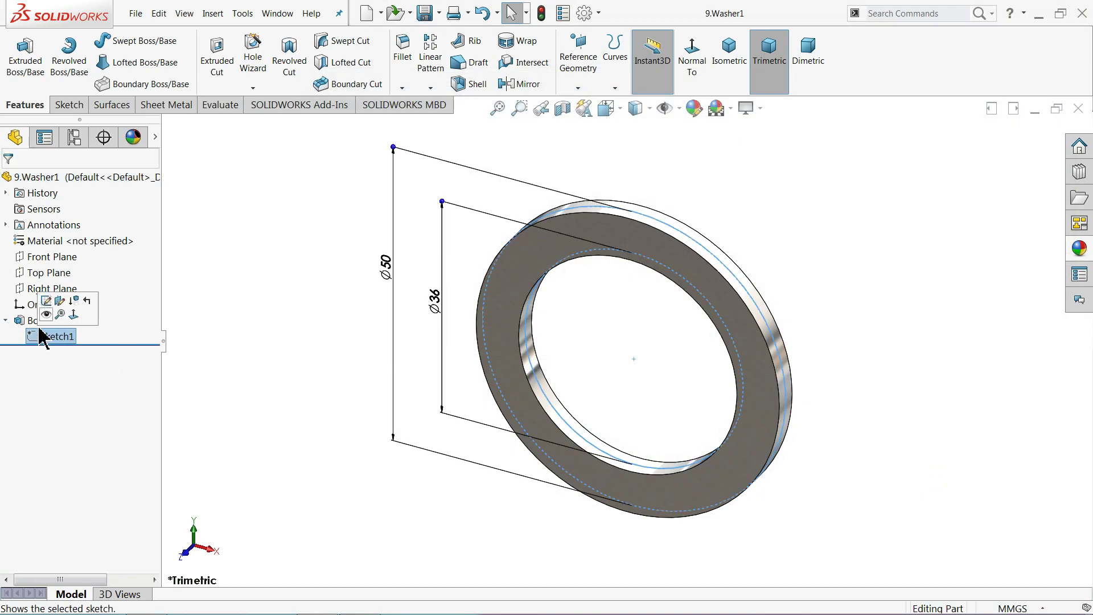
left_click(47, 302)
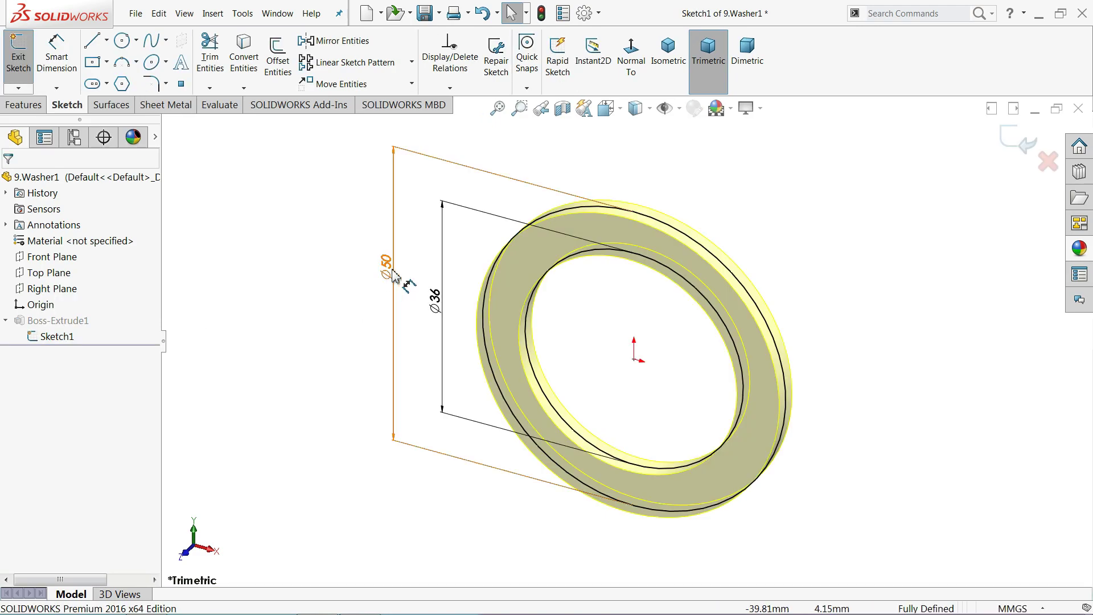
Change the washer's Ø36 inner to 30 and Ø50 outer to 35, then rebuild.
left_click(435, 301)
double_click(434, 301)
type("30")
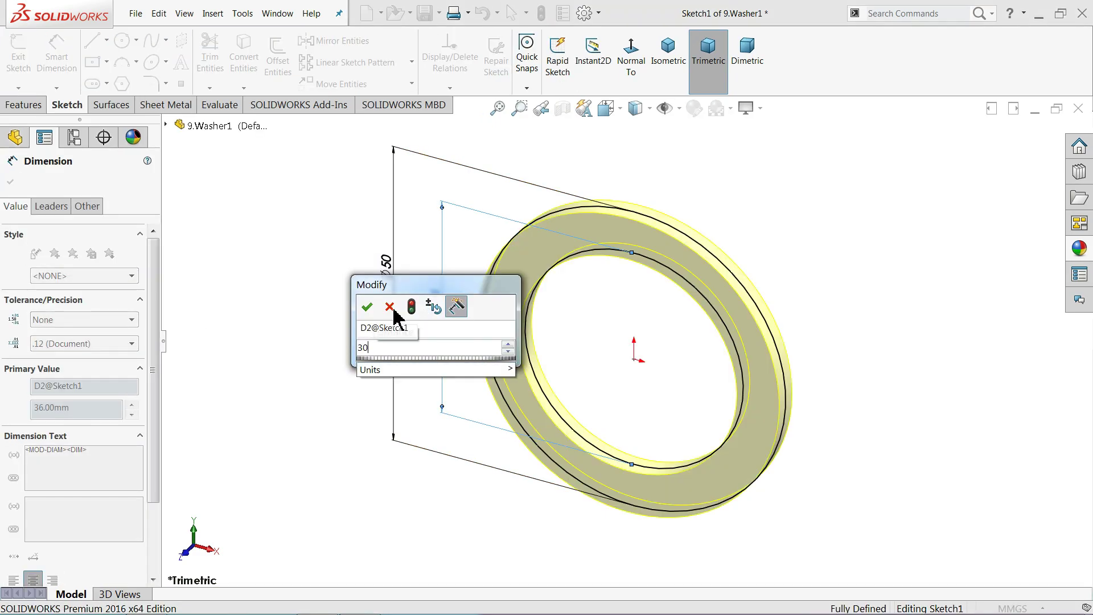
left_click(367, 306)
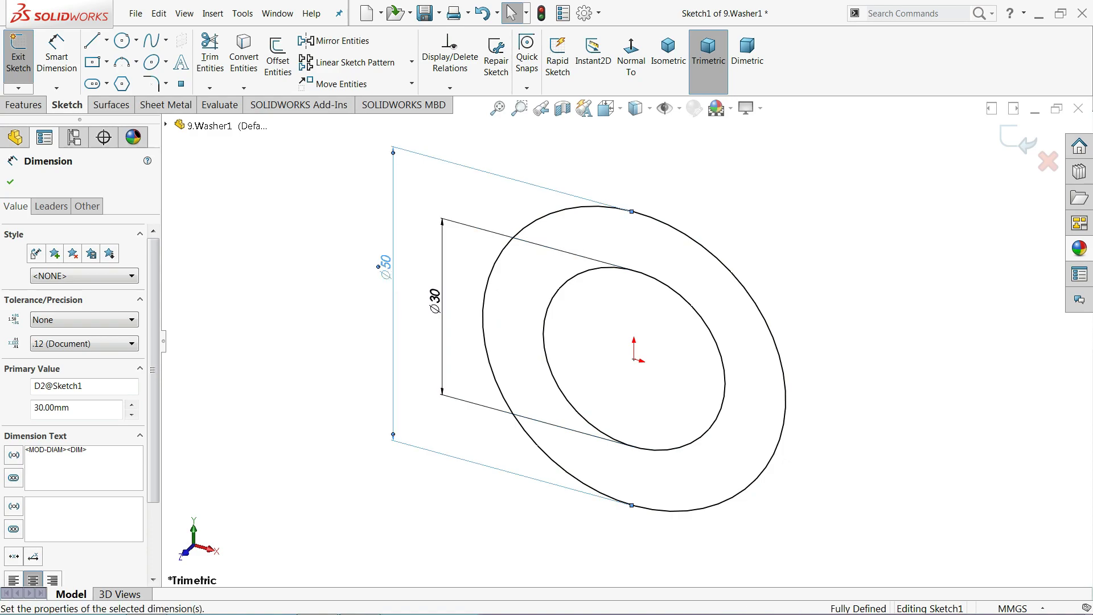
double_click(386, 265)
type("35")
key("Return")
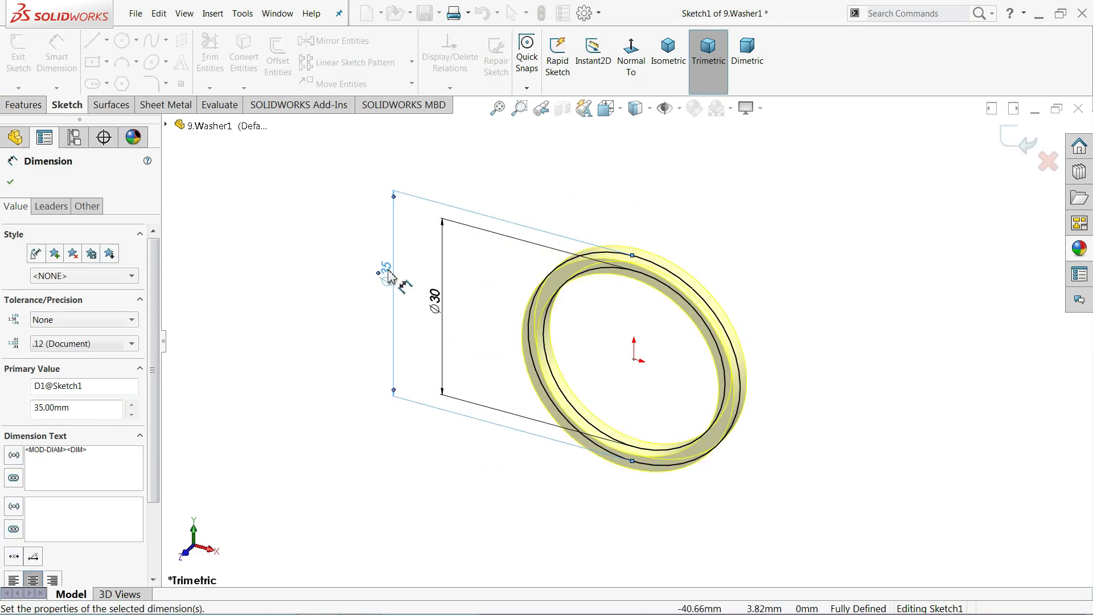
left_click(1017, 142)
mouse_move(597, 340)
middle_mouse_down()
mouse_move(695, 324)
mouse_move(676, 326)
middle_mouse_up()
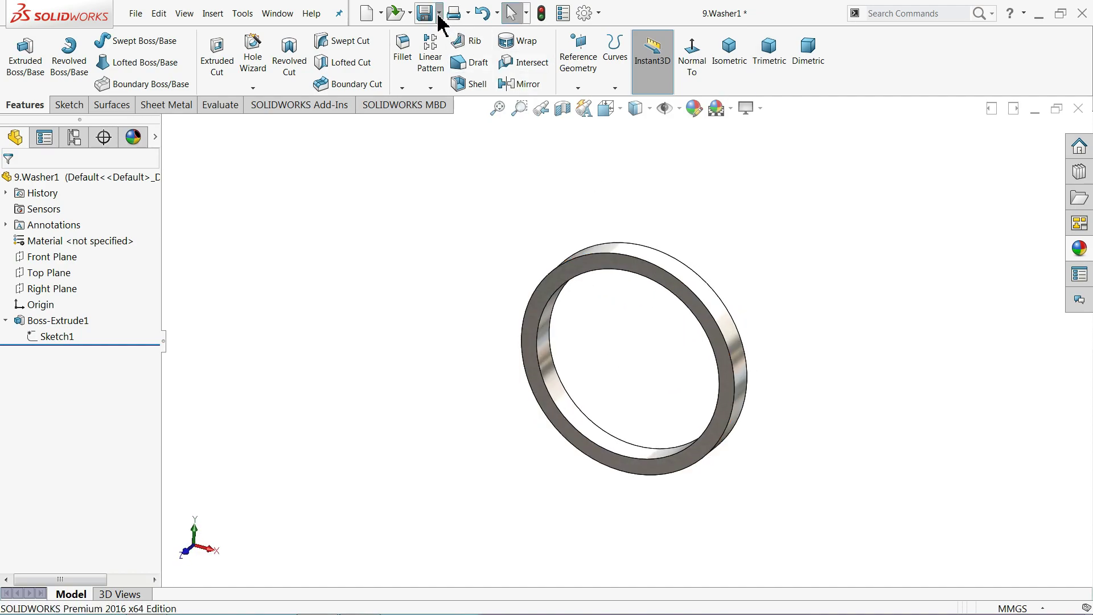
Save the resized washer as a new part named 10.washer2.
left_click(468, 13)
left_click(439, 13)
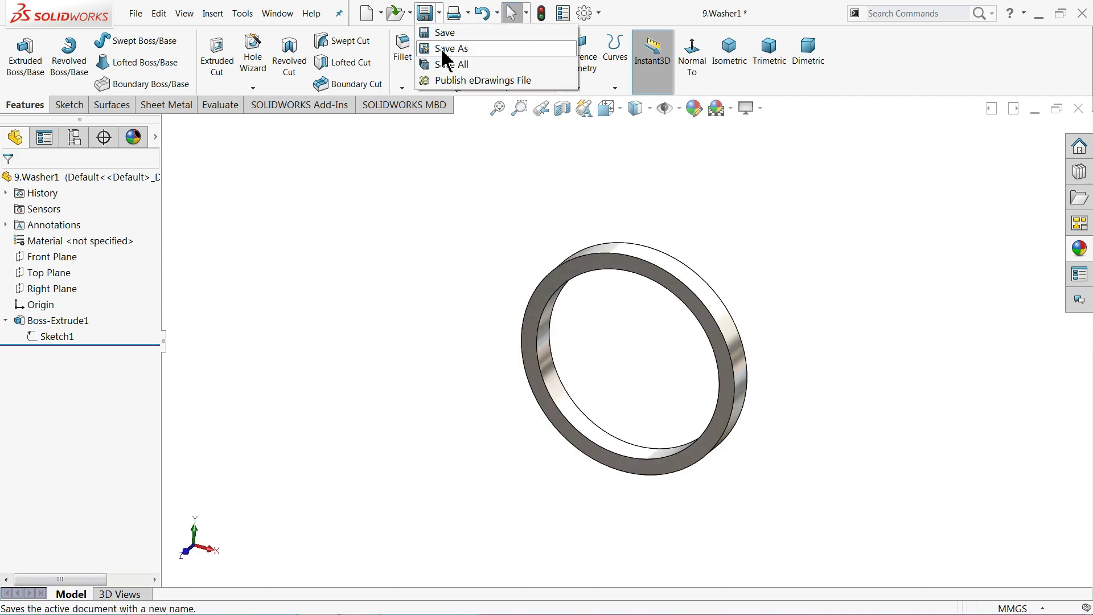
left_click(450, 48)
type("10.washer2")
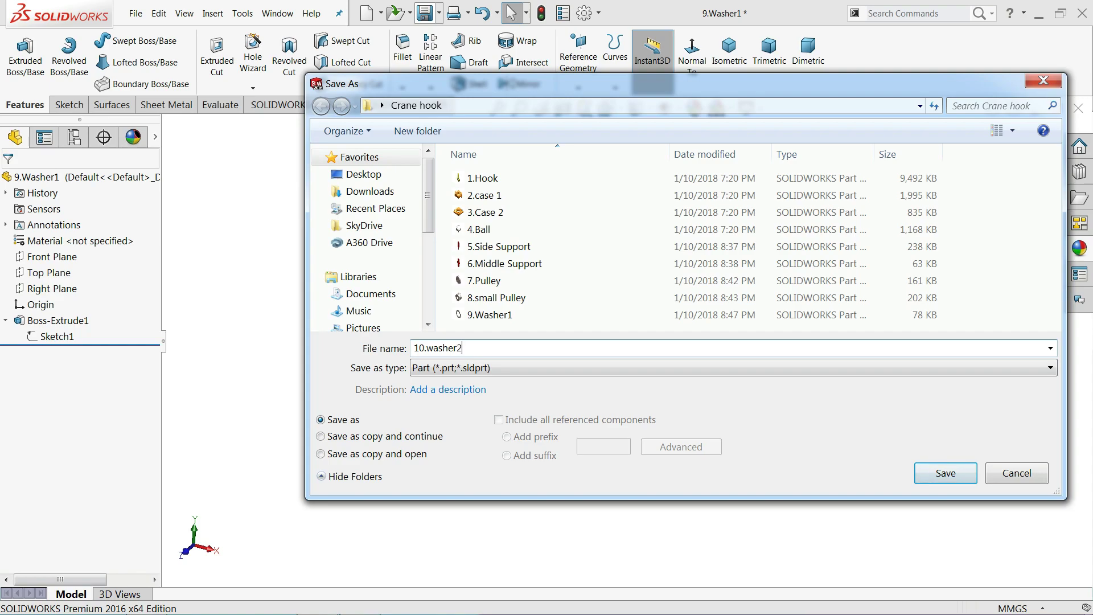
key("Return")
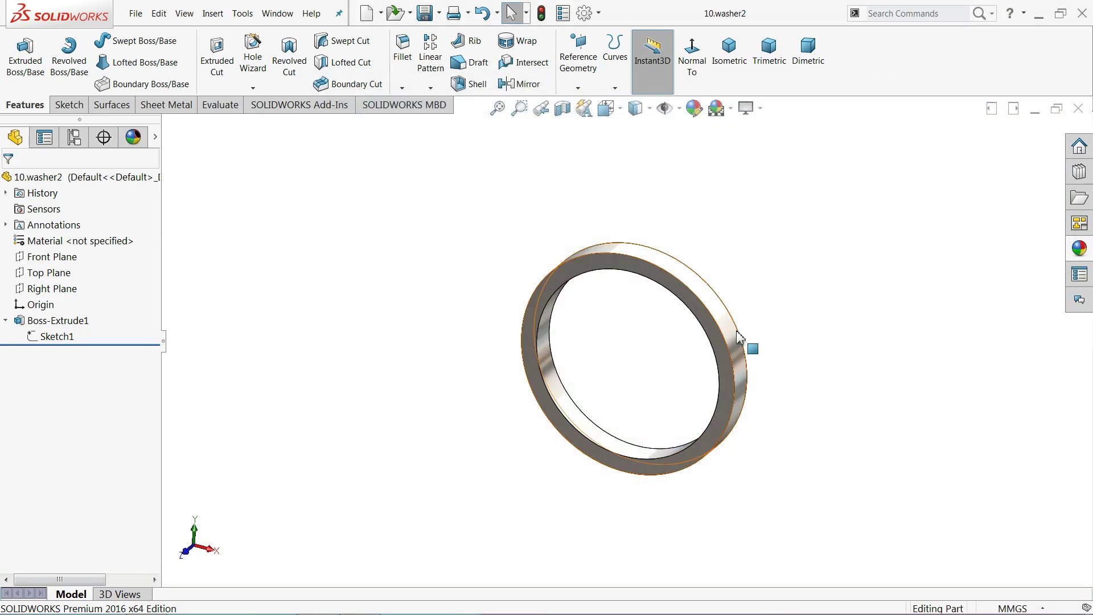
Change the washer's outer diameter from 35 to 39 mm and save the part.
mouse_move(654, 353)
middle_mouse_down()
mouse_move(525, 370)
mouse_move(603, 375)
mouse_move(604, 364)
middle_mouse_up()
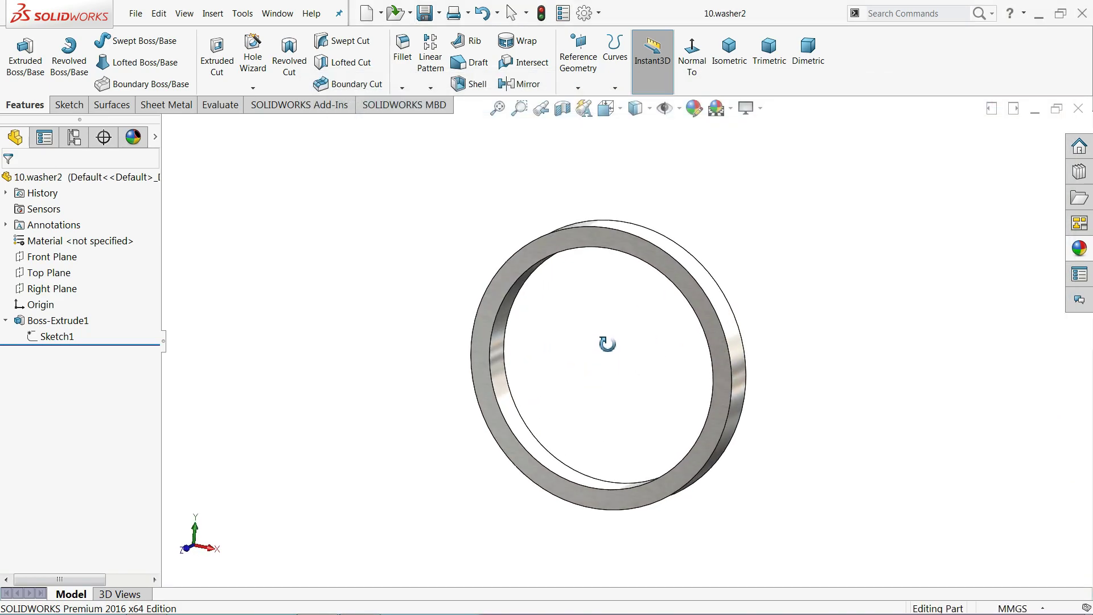
left_click(35, 337)
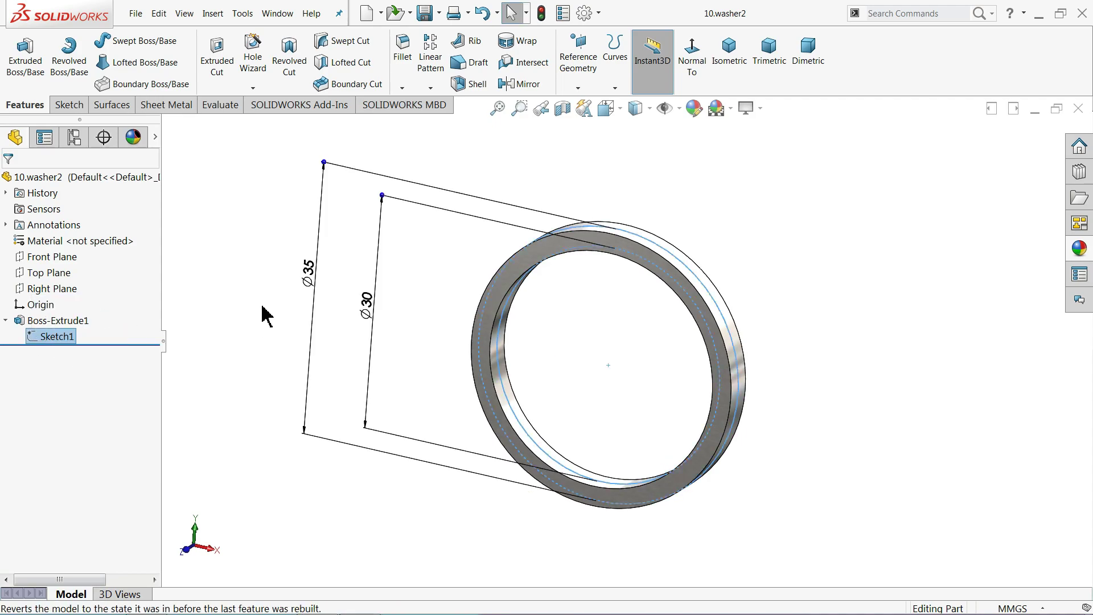
left_click(312, 272)
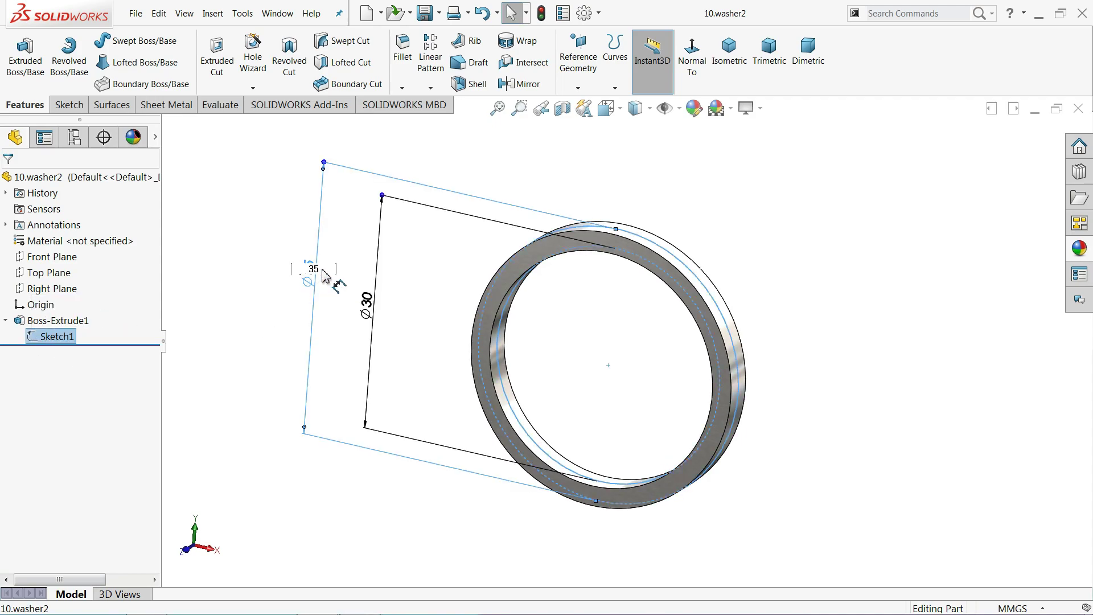
key("Return")
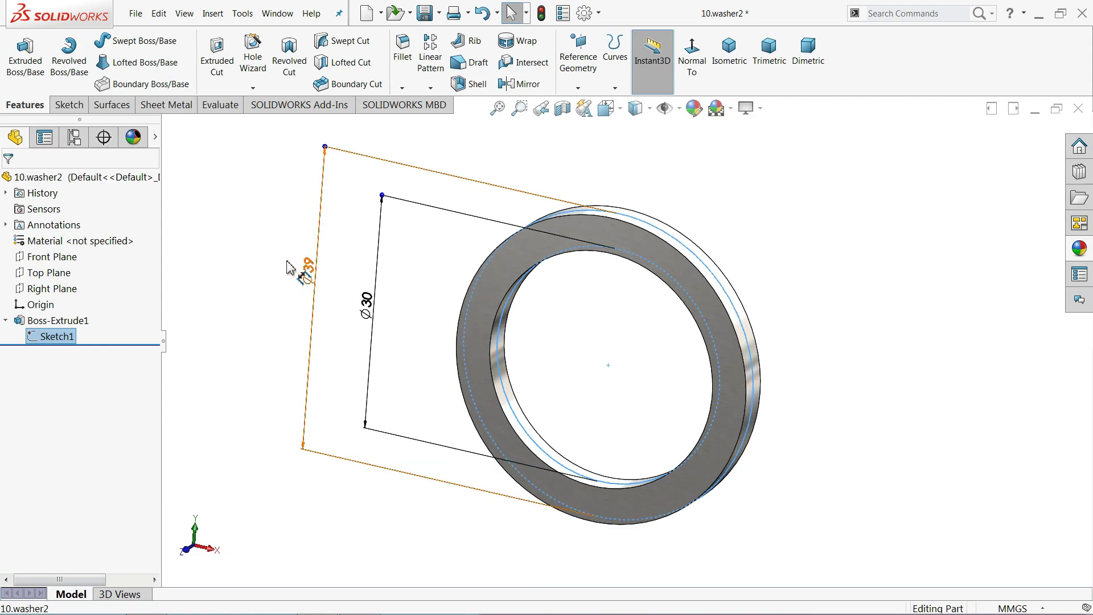
left_click(300, 280)
left_click(586, 146)
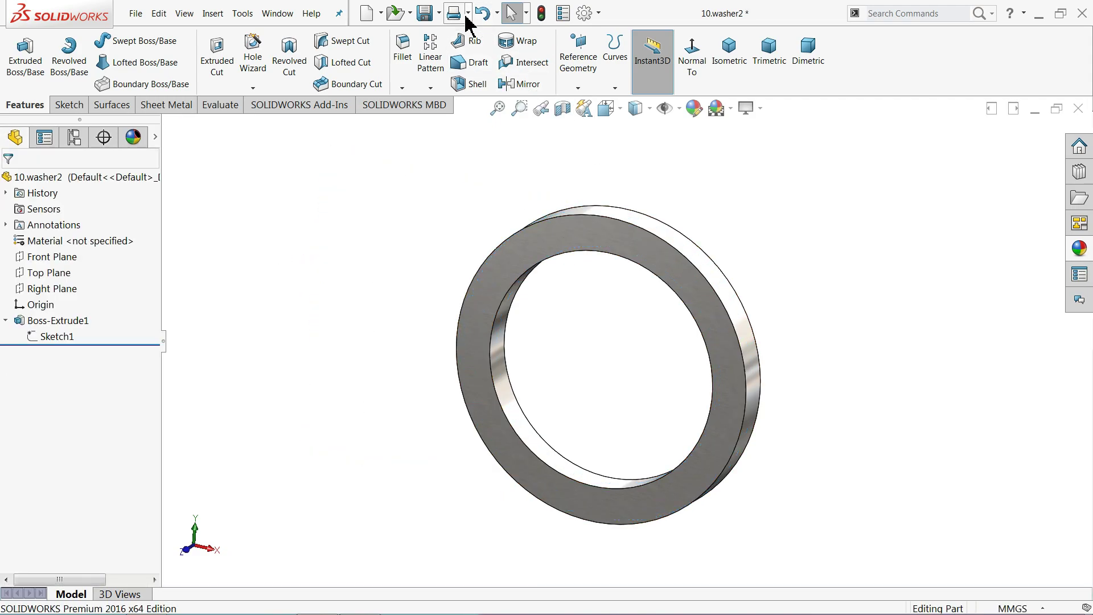
left_click(424, 14)
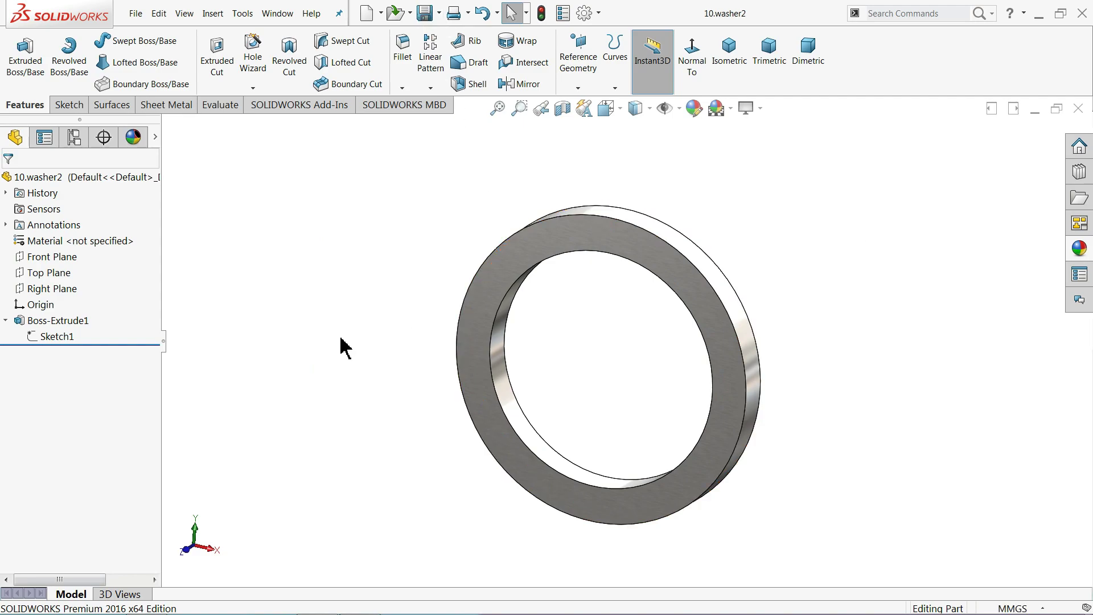
mouse_move(341, 342)
middle_mouse_down()
mouse_move(273, 341)
mouse_move(329, 356)
middle_mouse_up()
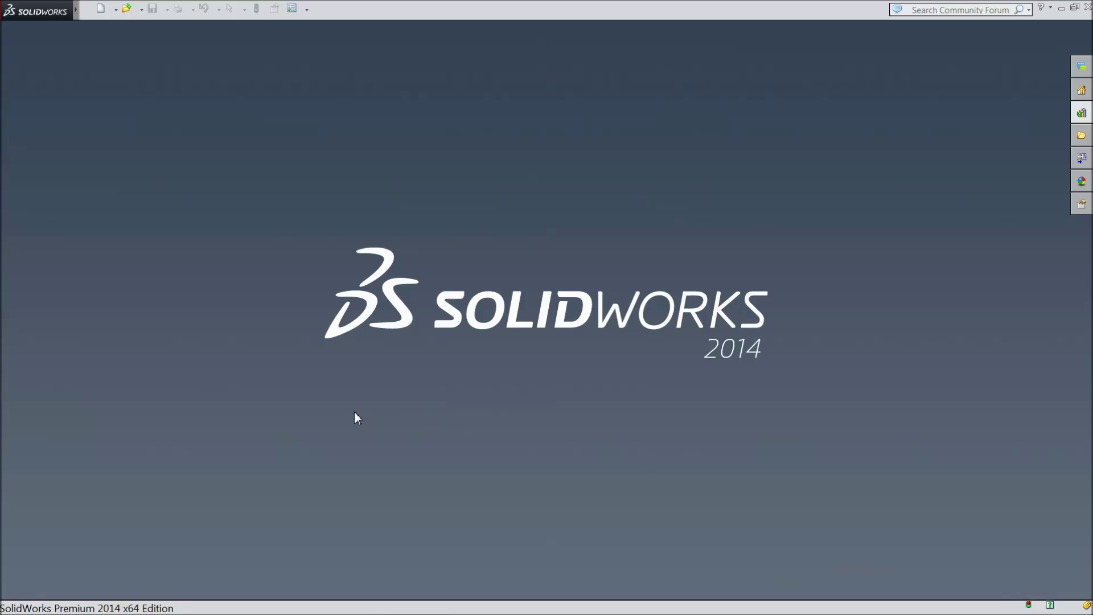
Create a new assembly and place the 1.Hook part as its first component.
left_click(108, 13)
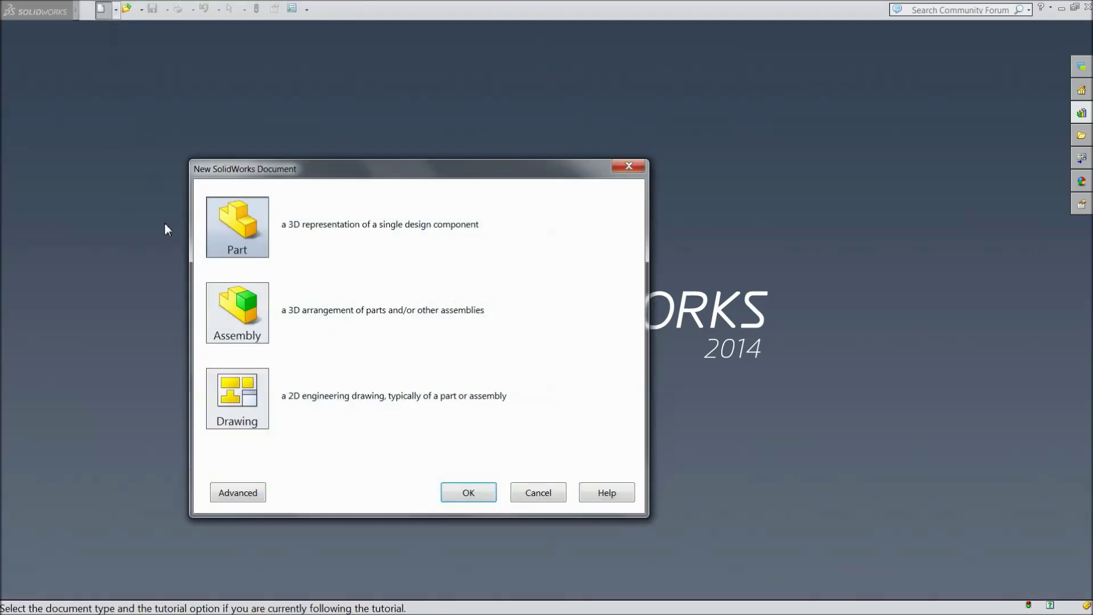
left_click(239, 330)
left_click(470, 496)
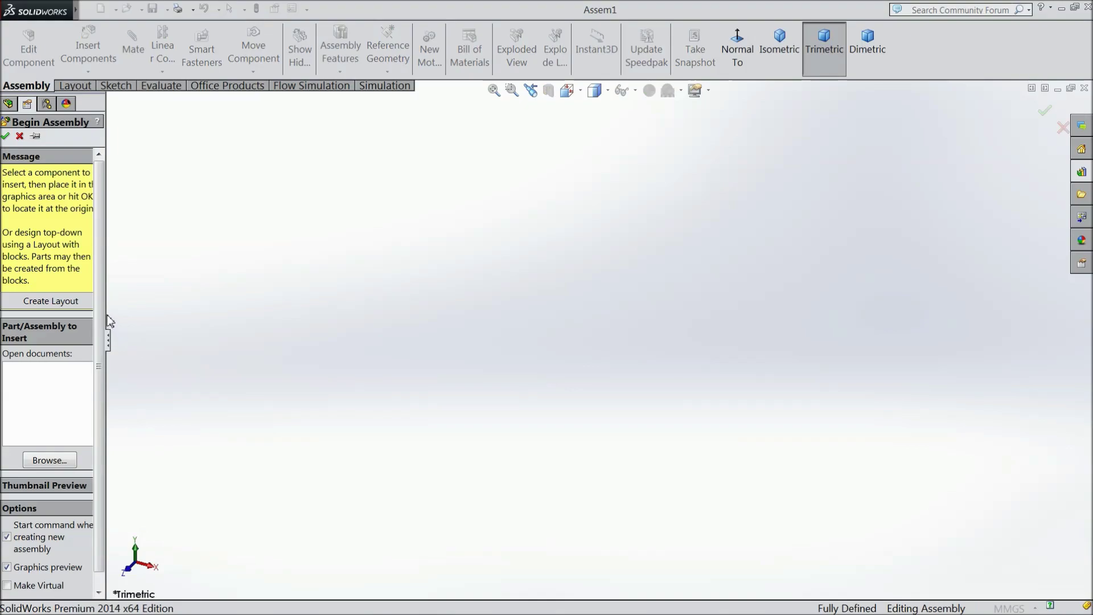
left_click_drag(108, 313, 155, 313)
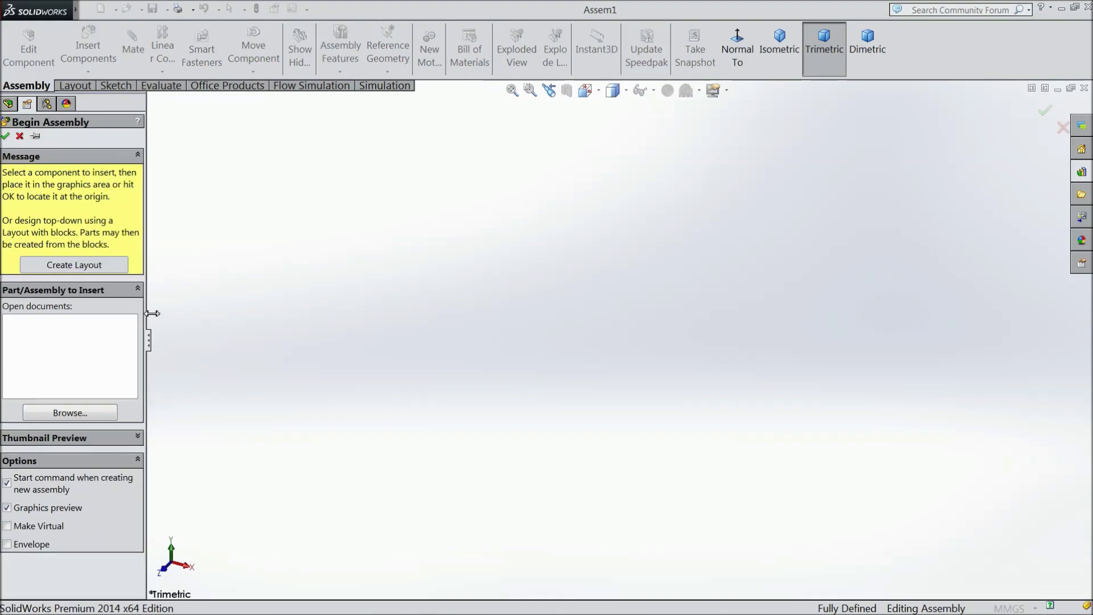
left_click(77, 420)
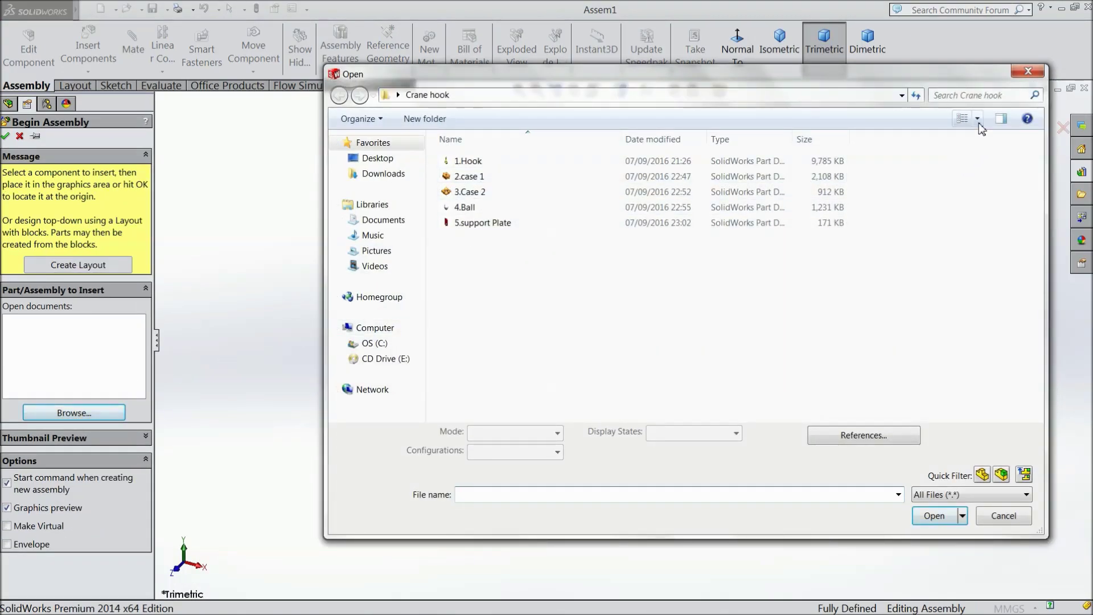
left_click(978, 119)
left_click(1016, 40)
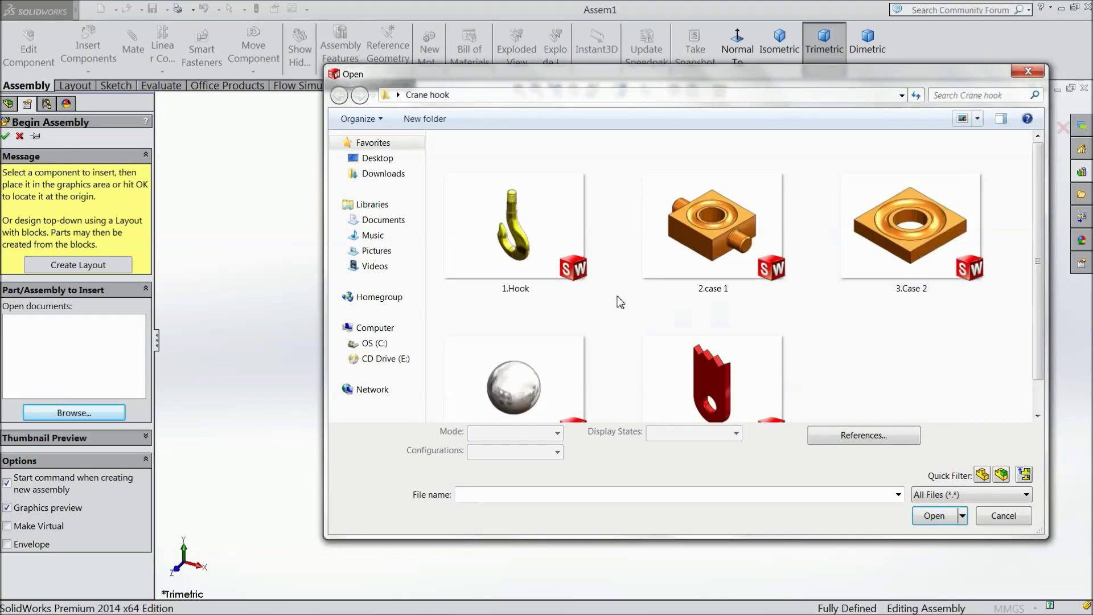
left_click(548, 259)
left_click(926, 517)
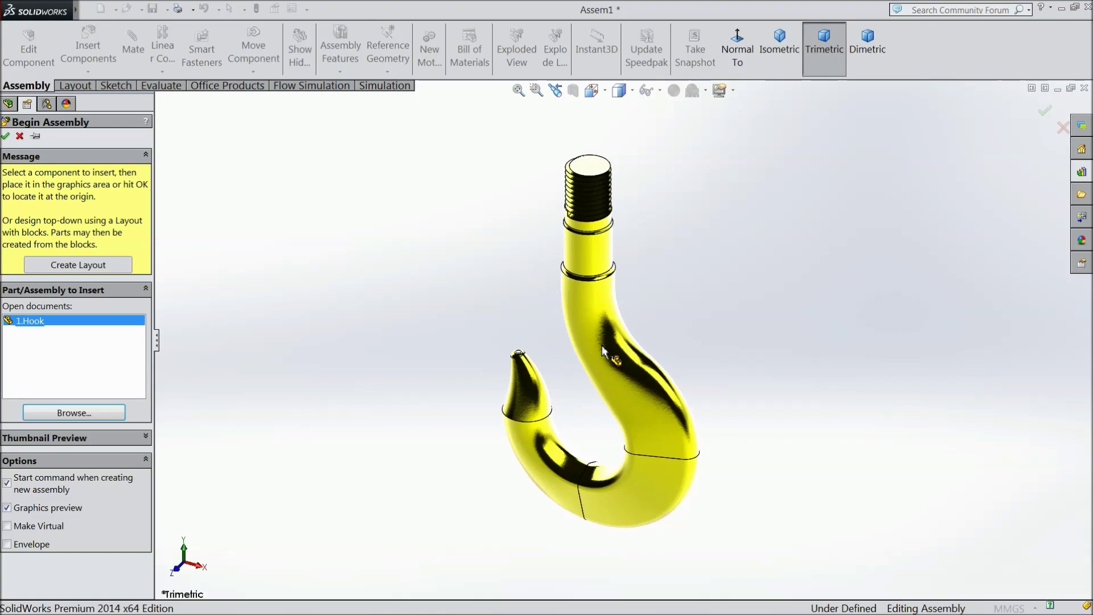
left_click(627, 338)
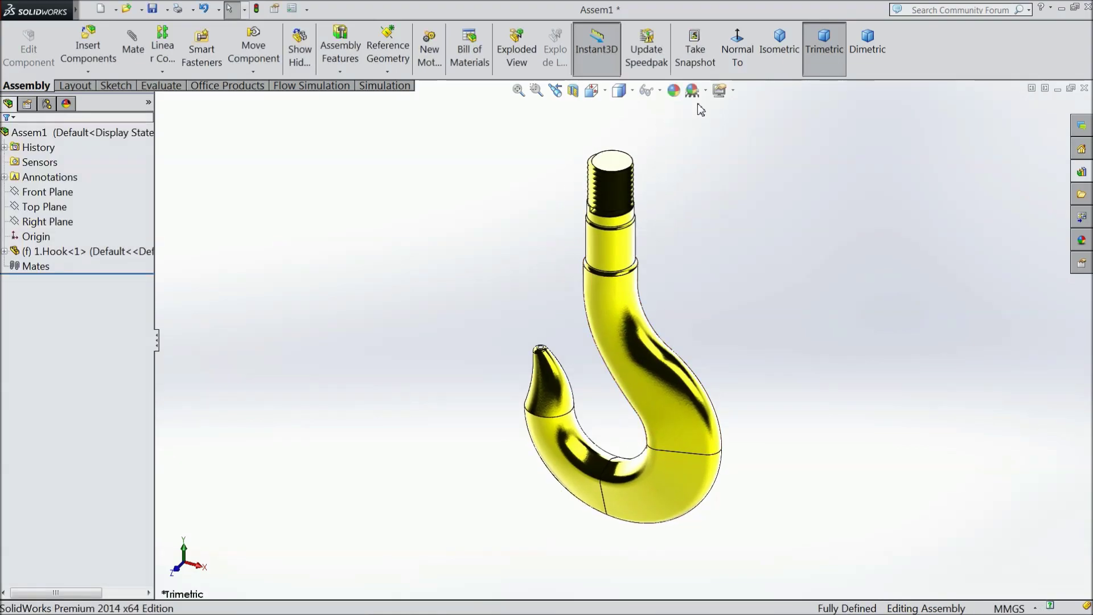
Apply the Plain White scene to the assembly view.
left_click(708, 90)
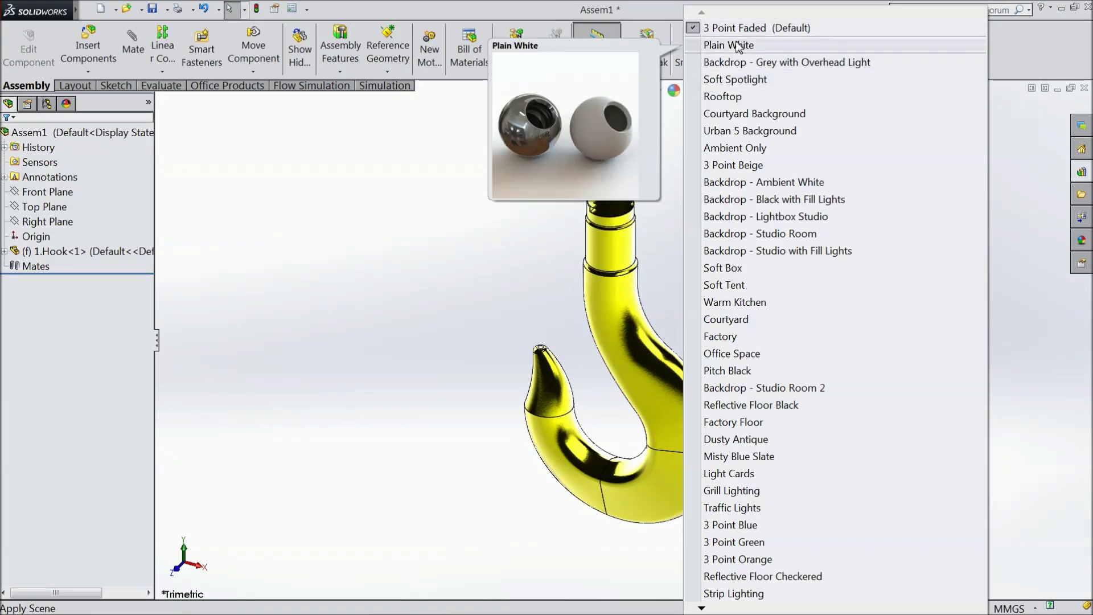
left_click(743, 46)
mouse_move(793, 387)
middle_mouse_down()
mouse_move(805, 305)
mouse_move(800, 342)
mouse_move(820, 342)
mouse_move(798, 336)
mouse_move(822, 319)
middle_mouse_up()
Insert the 2.case 1 part and place it beside the hook's threaded end.
left_click(97, 53)
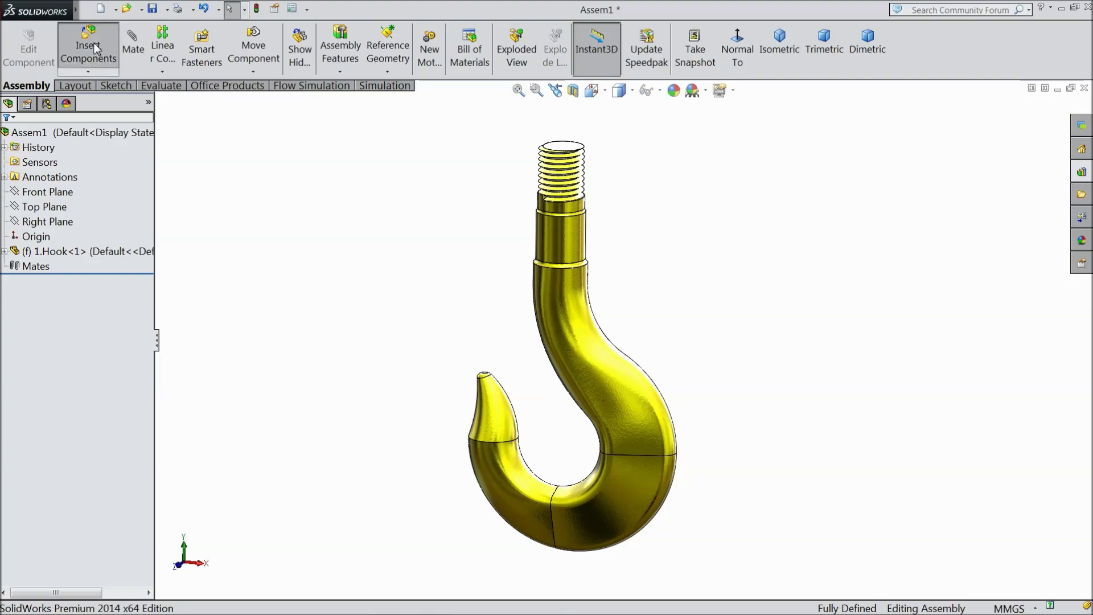
left_click(63, 404)
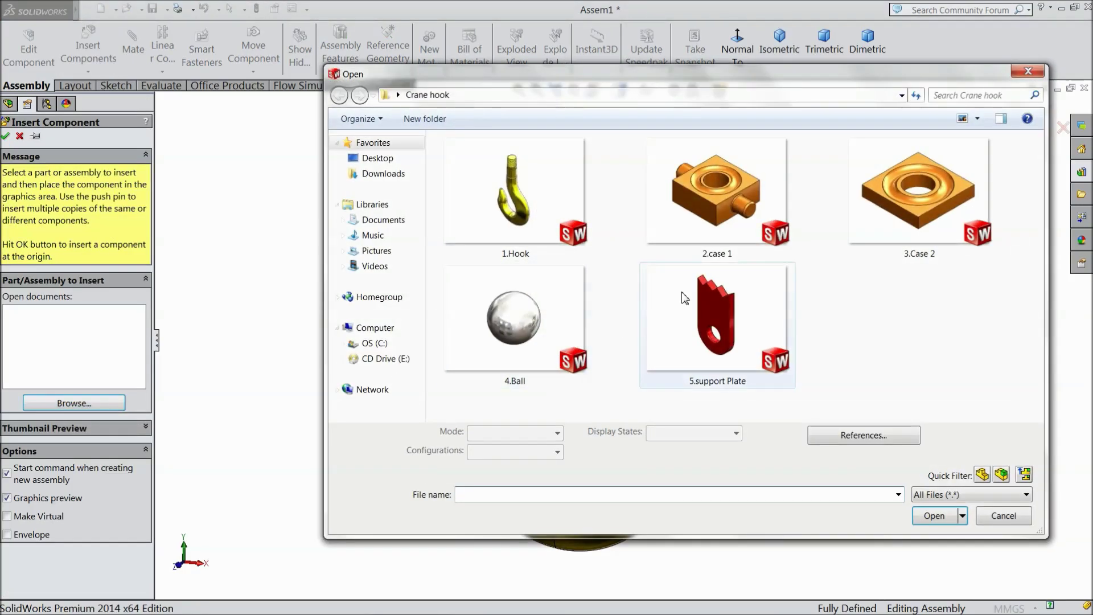
left_click(706, 244)
left_click(935, 519)
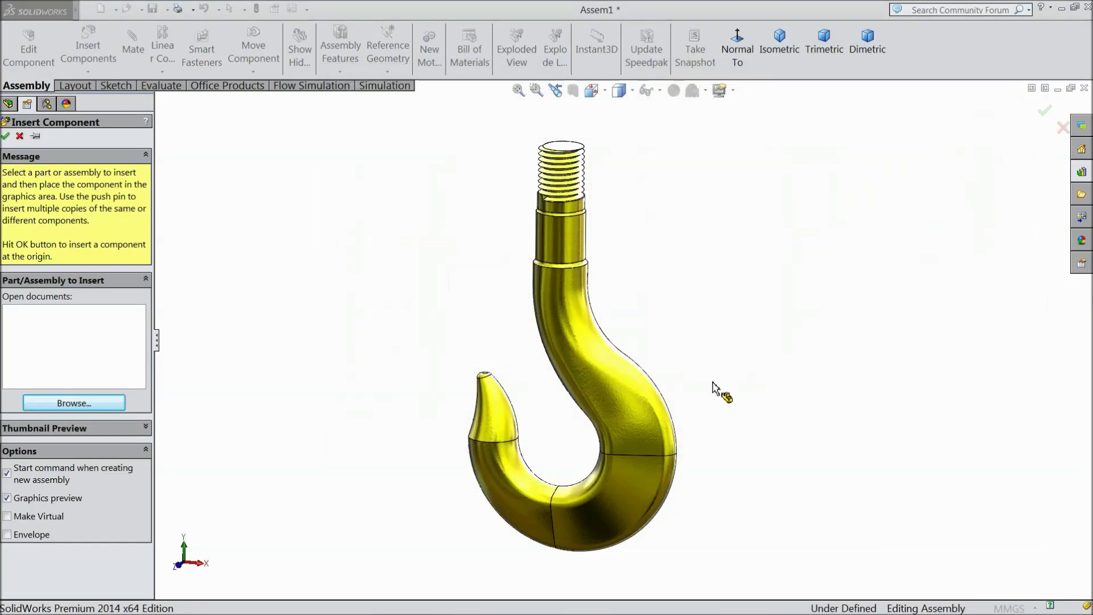
left_click(518, 274)
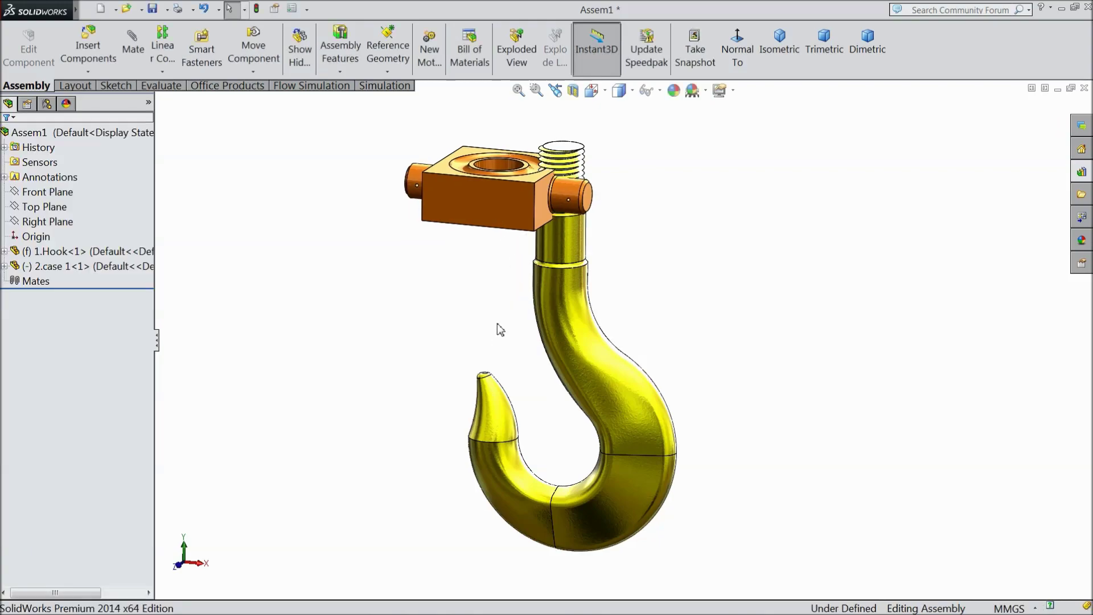
middle_click_drag(498, 330, 490, 330)
scroll(518, 228, "down", 5)
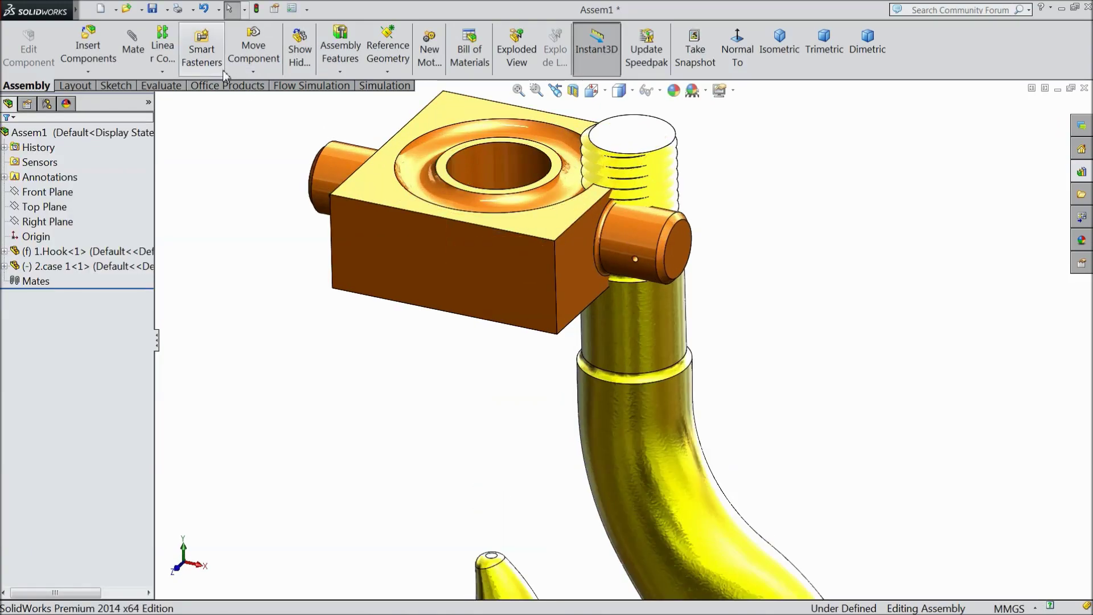
Mate the case's bore concentric with the hook shaft.
left_click(132, 51)
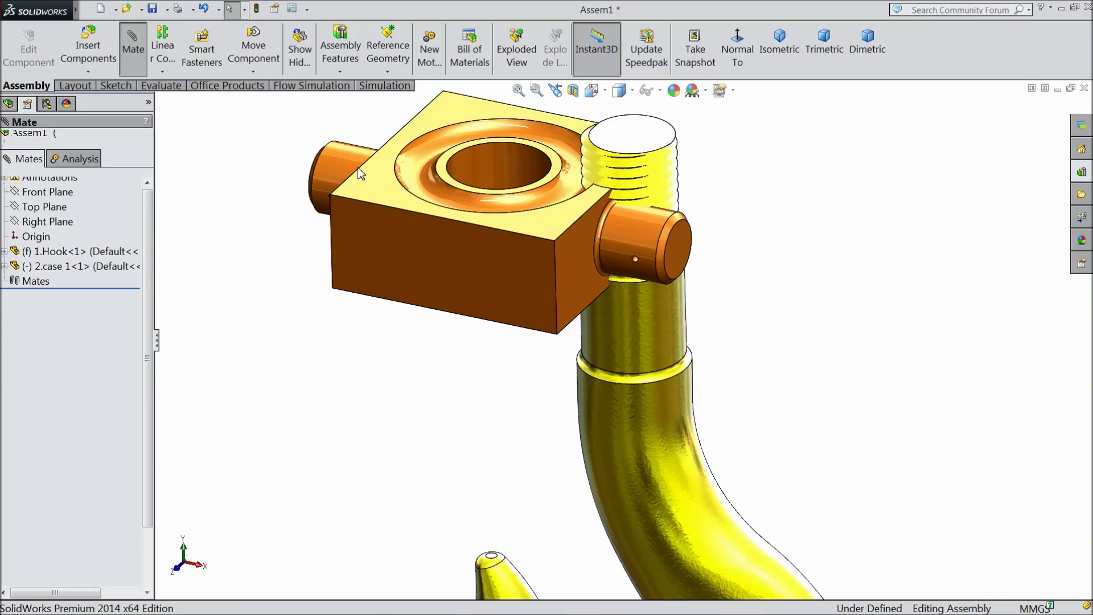
left_click(510, 162)
left_click(644, 331)
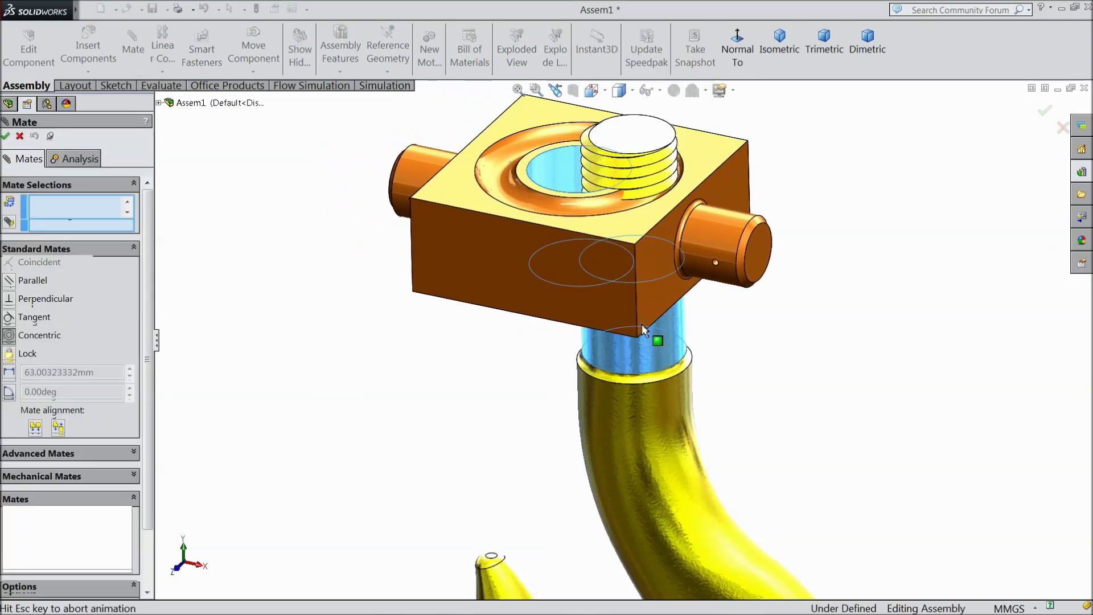
left_click(821, 290)
Try pairing the hook shaft edge with the case's bottom face, clearing the selections twice.
middle_click_drag(801, 435, 800, 320)
scroll(629, 361, "down", 3)
scroll(626, 373, "down", 3)
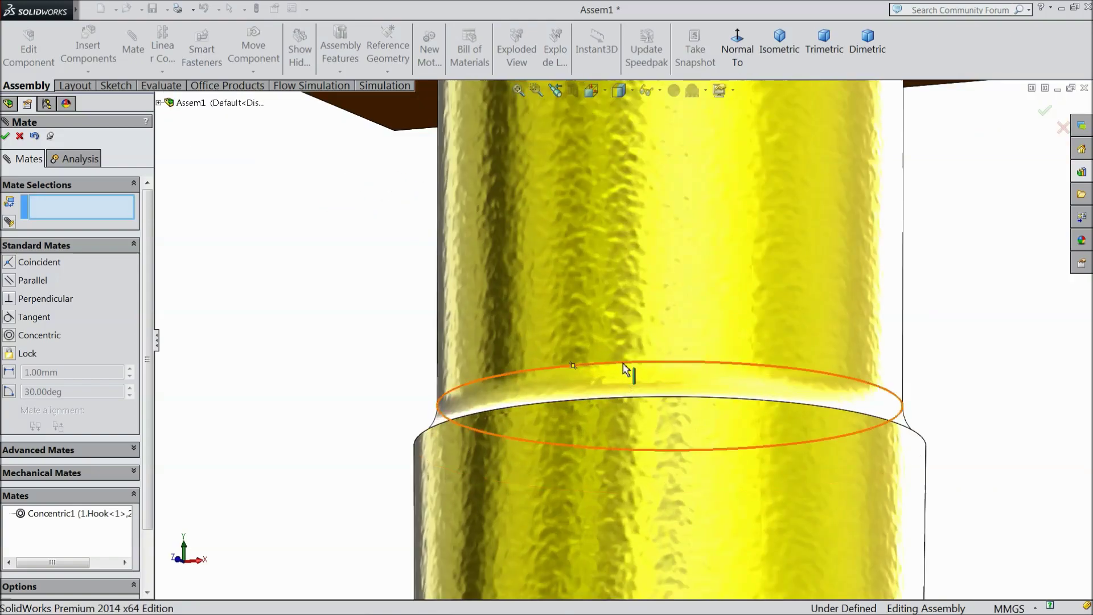
left_click(628, 372)
scroll(658, 382, "up", 2)
scroll(755, 389, "up", 3)
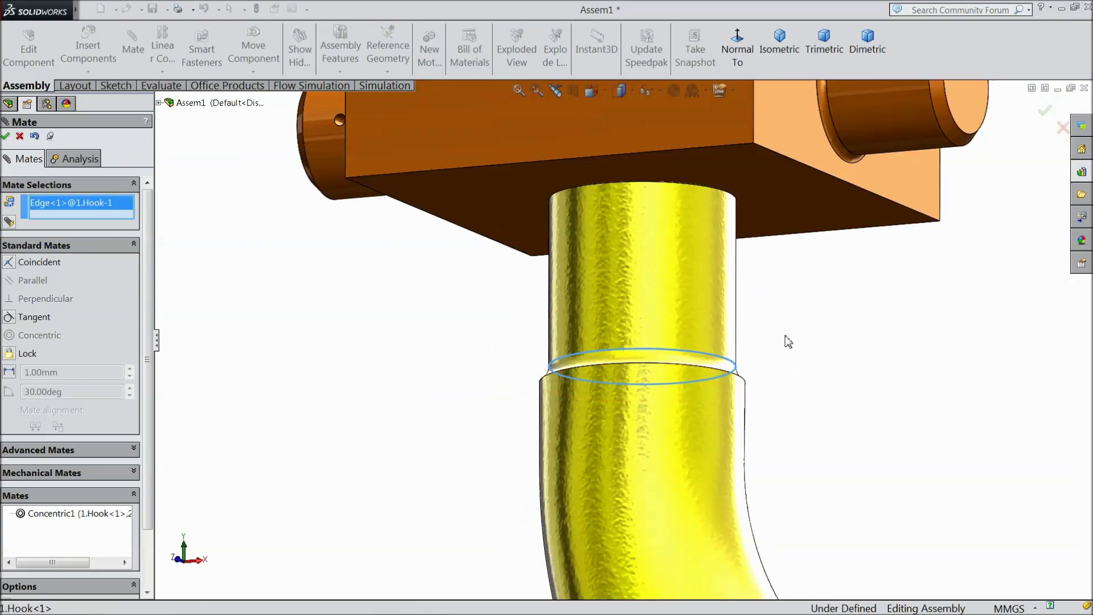
left_click(761, 196)
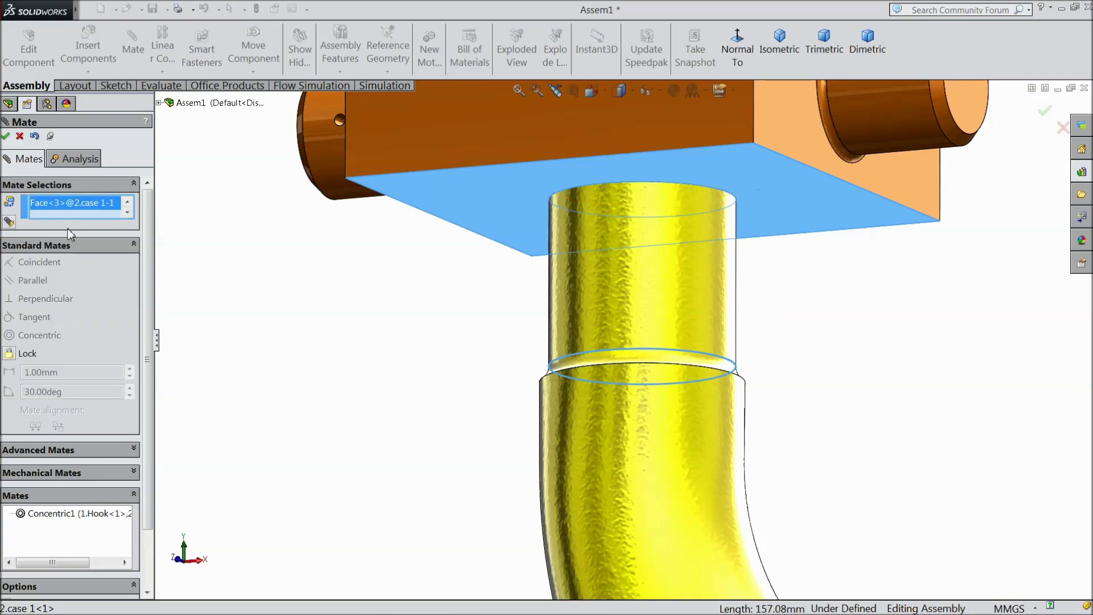
right_click(69, 209)
left_click(108, 214)
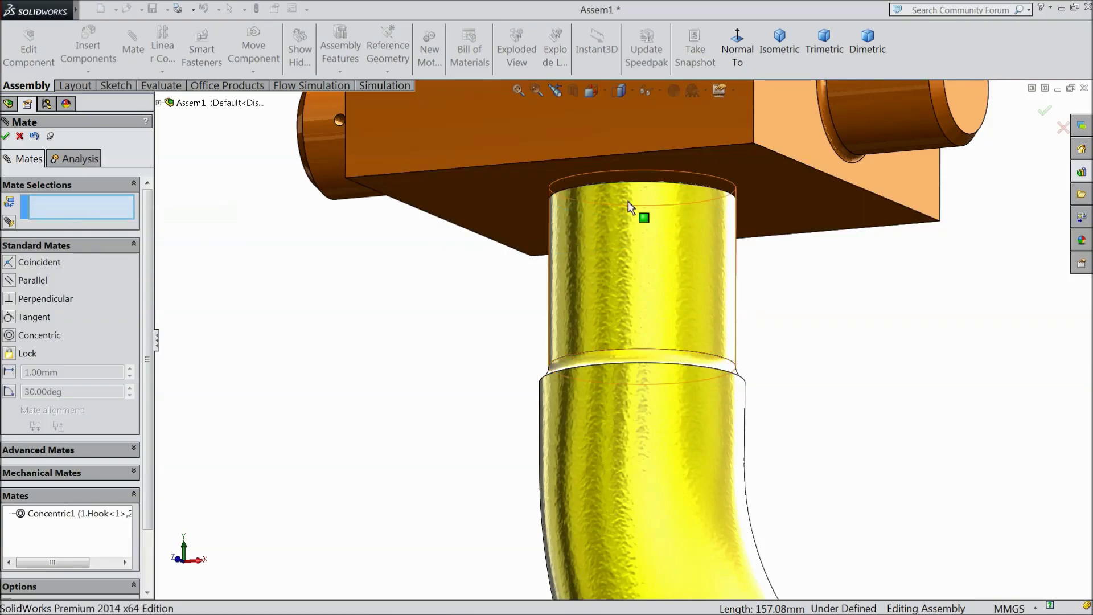
left_click(569, 365)
scroll(595, 214, "down", 2)
scroll(569, 193, "down", 2)
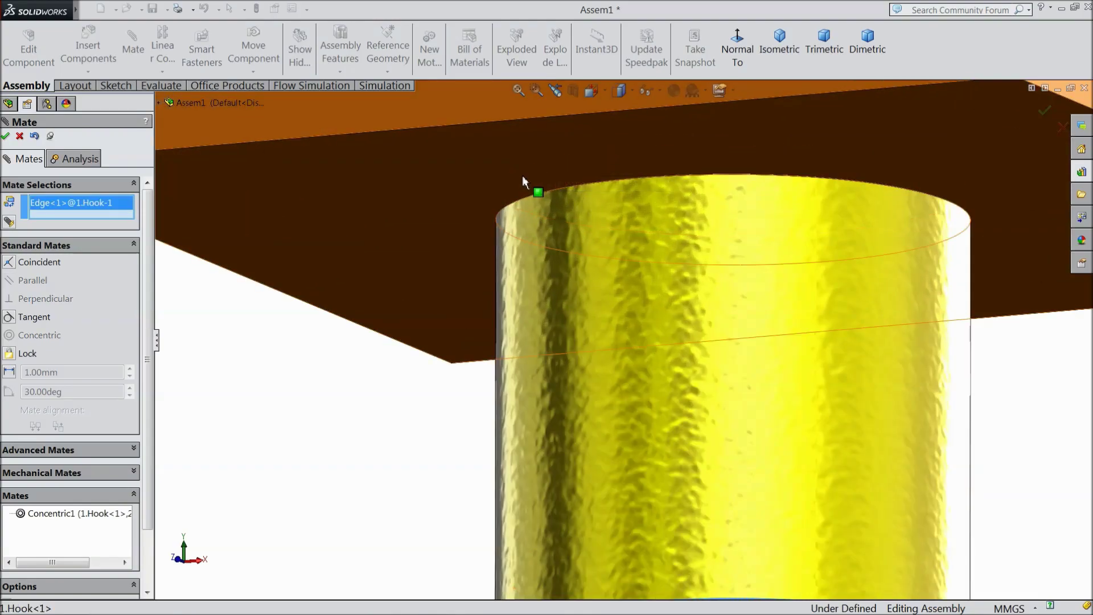
left_click(518, 202)
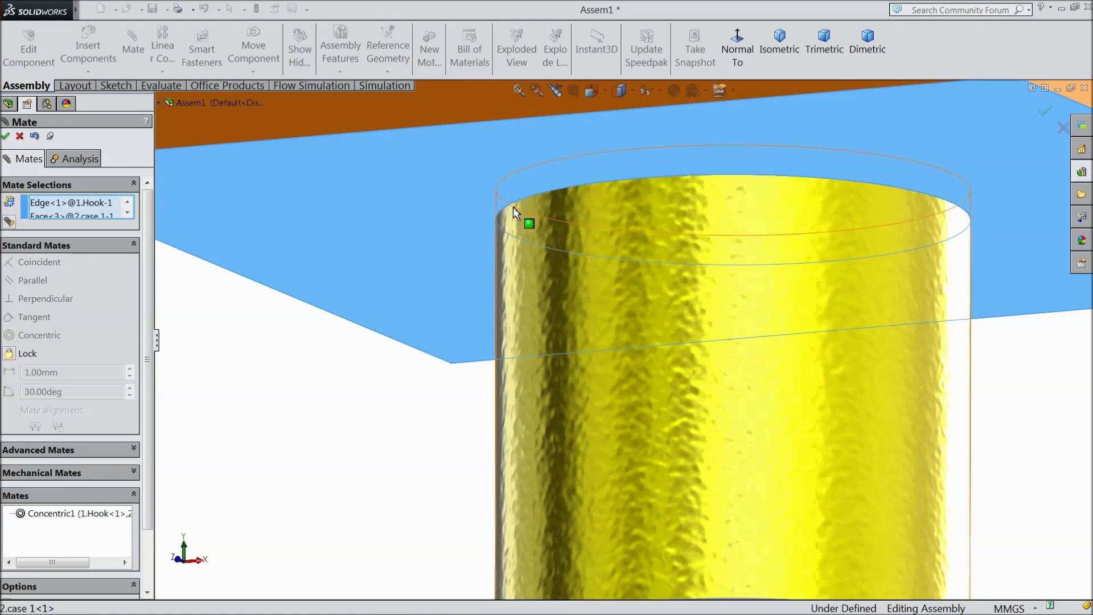
right_click(38, 211)
left_click(76, 227)
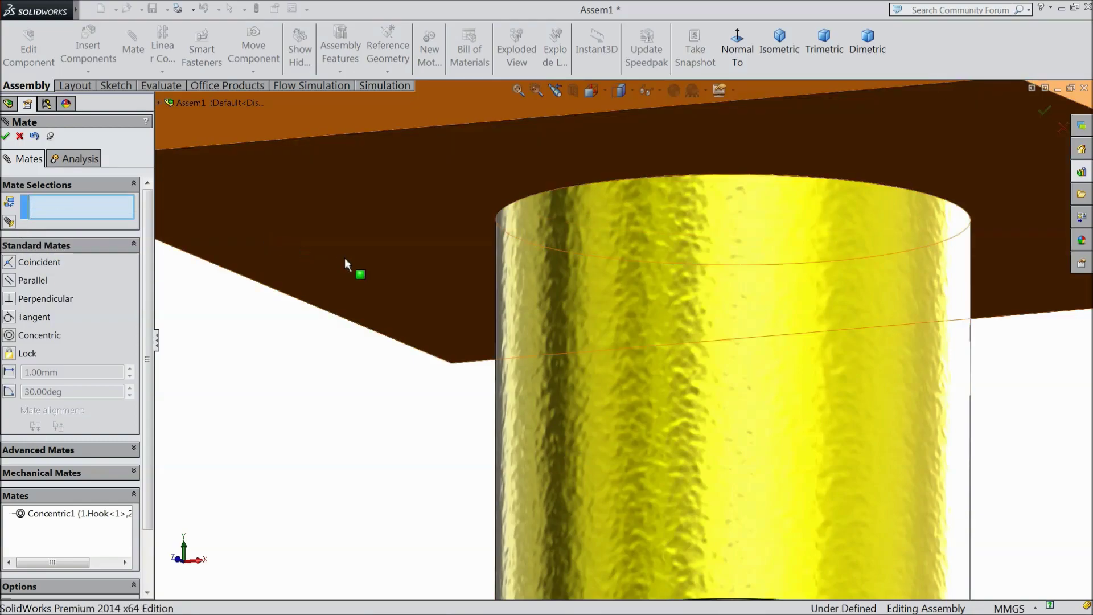
Make the case boss's top edge tangent to the hook's edge and finish mating.
scroll(345, 258, "up", 3)
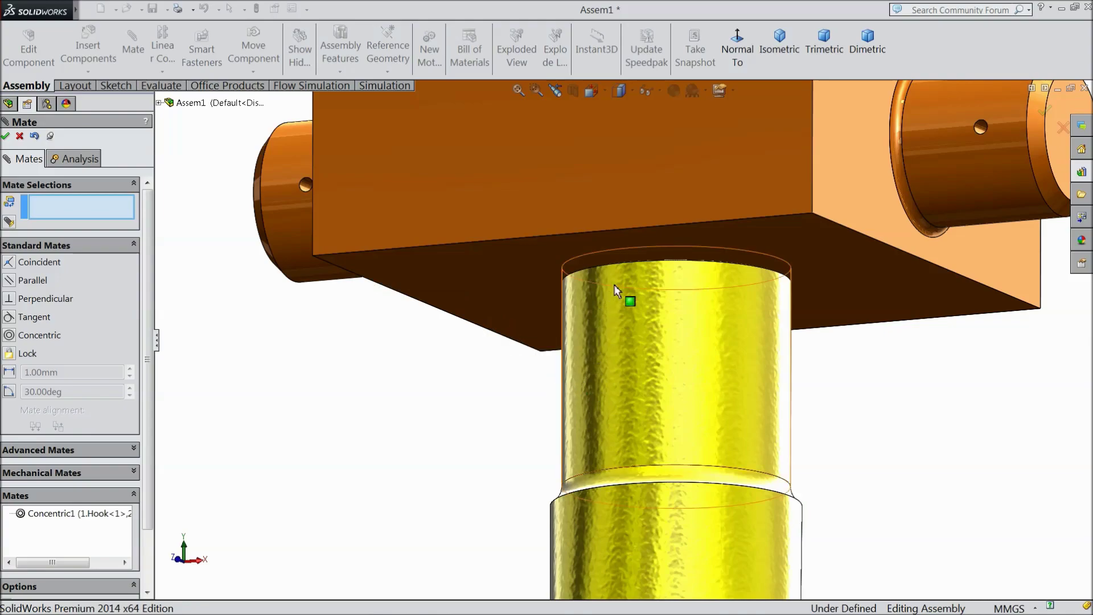
scroll(626, 290, "down", 3)
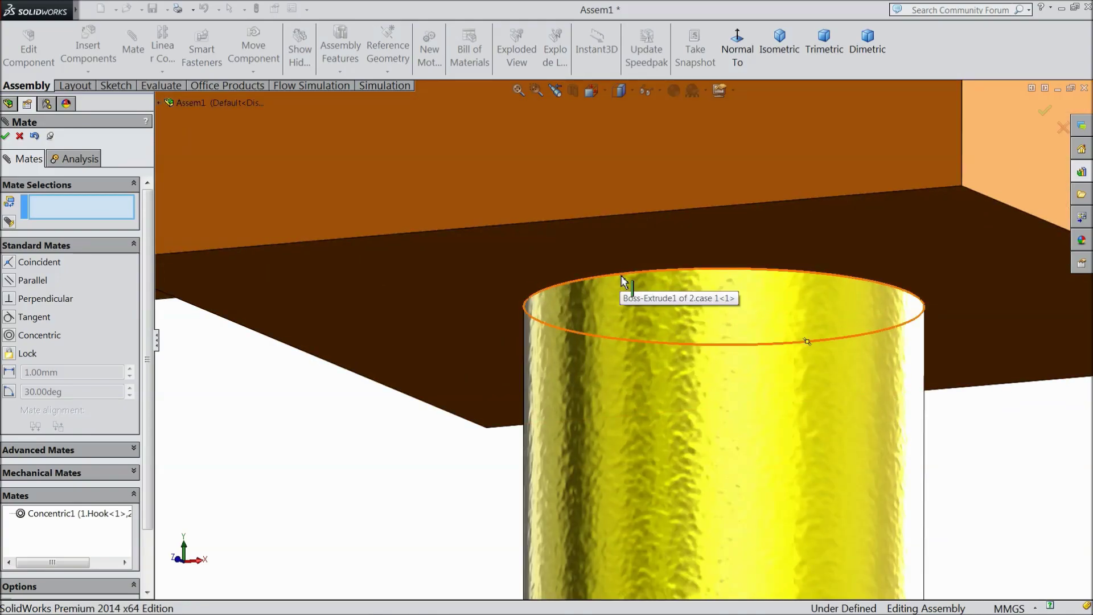
left_click(622, 281)
scroll(576, 306, "up", 1)
scroll(544, 326, "up", 3)
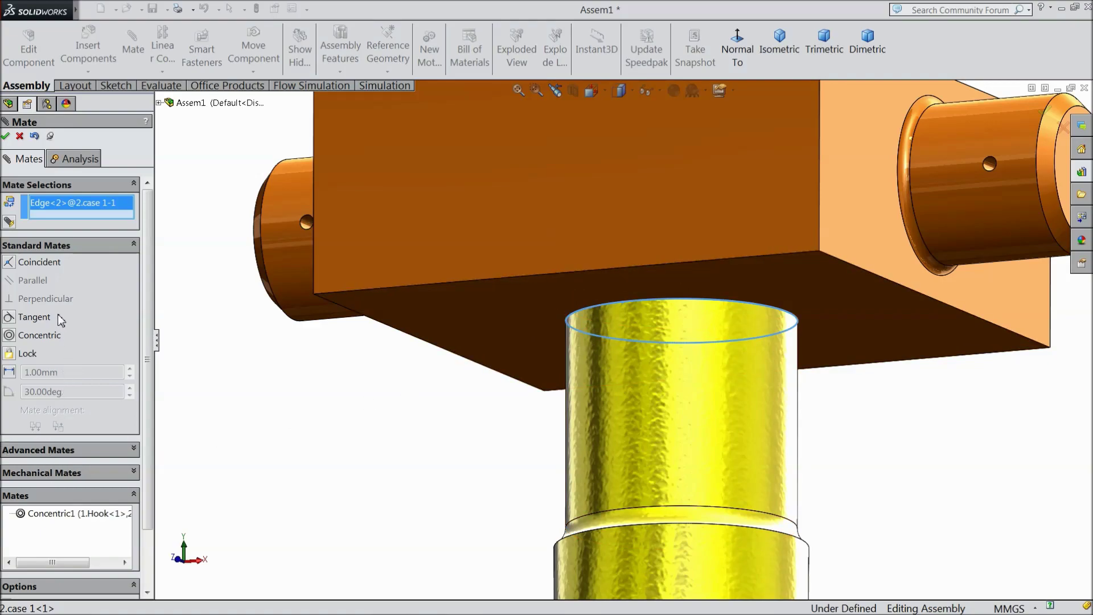
left_click(638, 515)
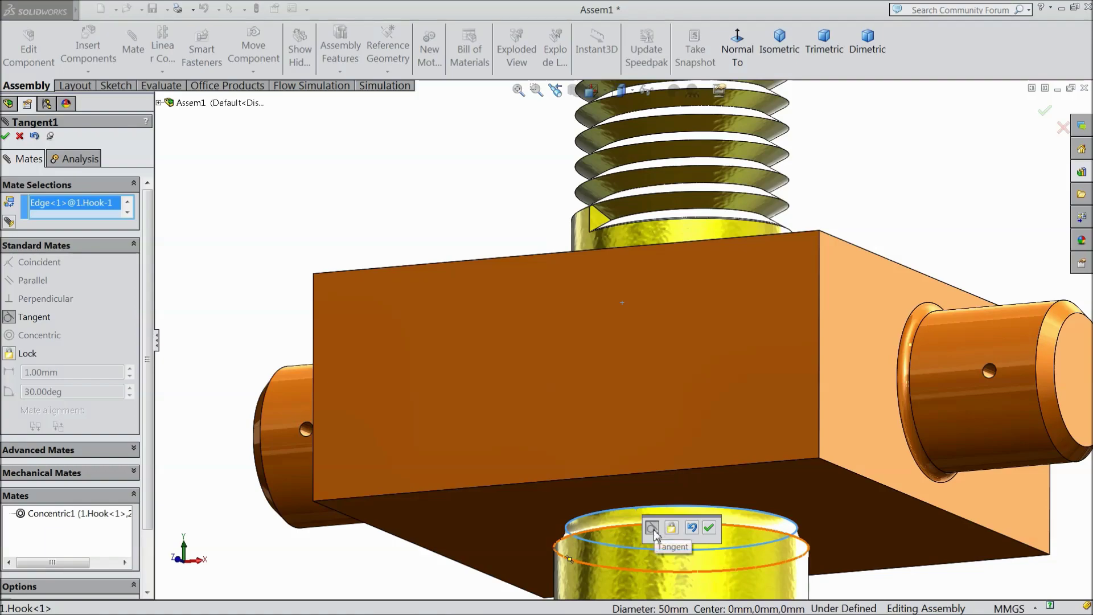
left_click(708, 528)
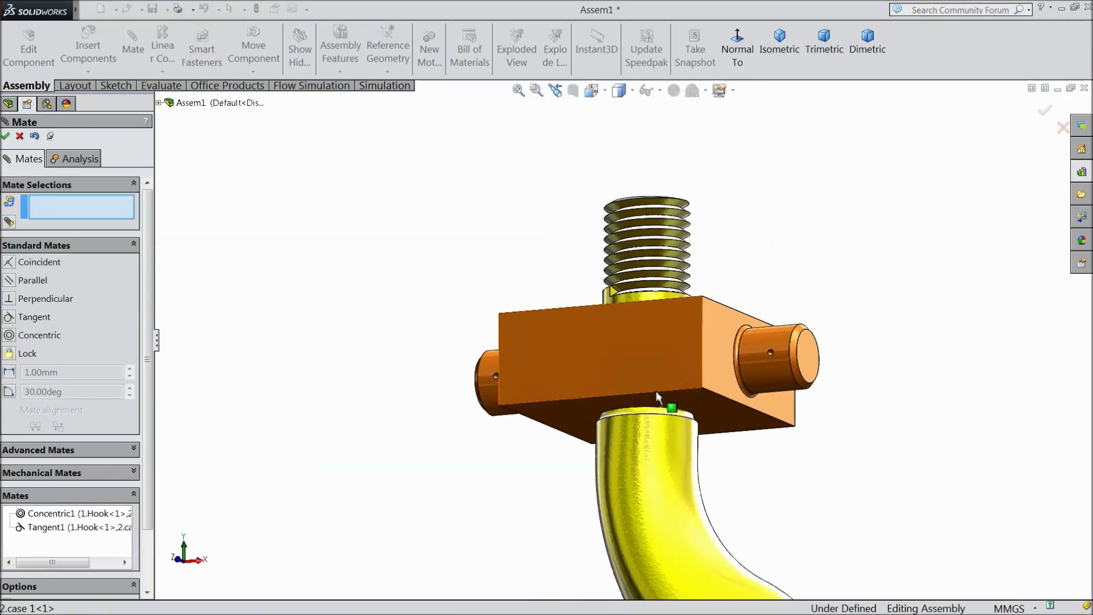
left_click_drag(629, 381, 617, 360)
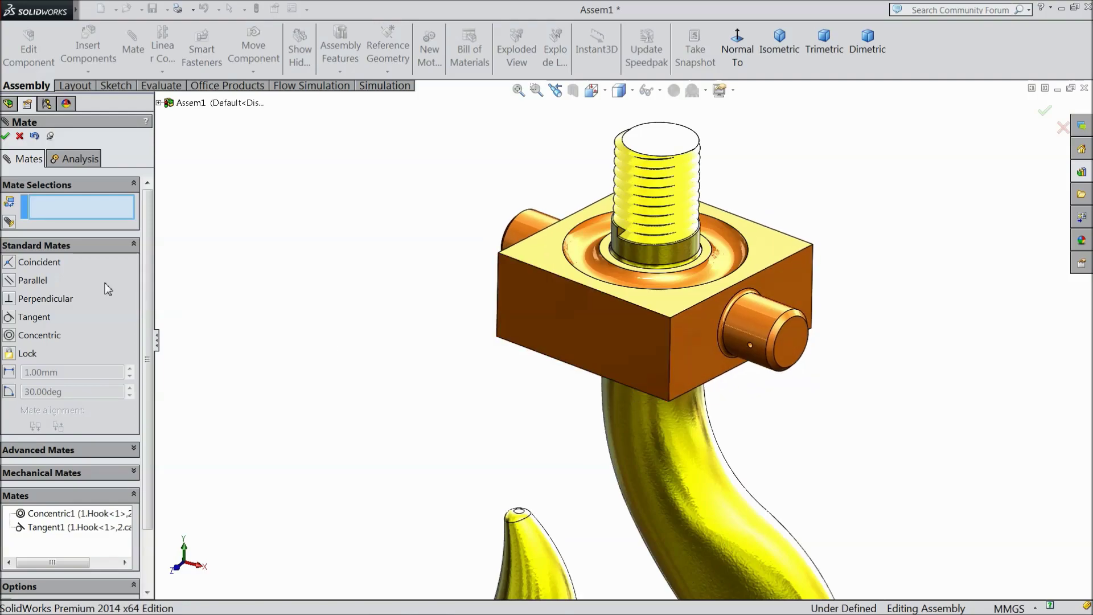
left_click(6, 137)
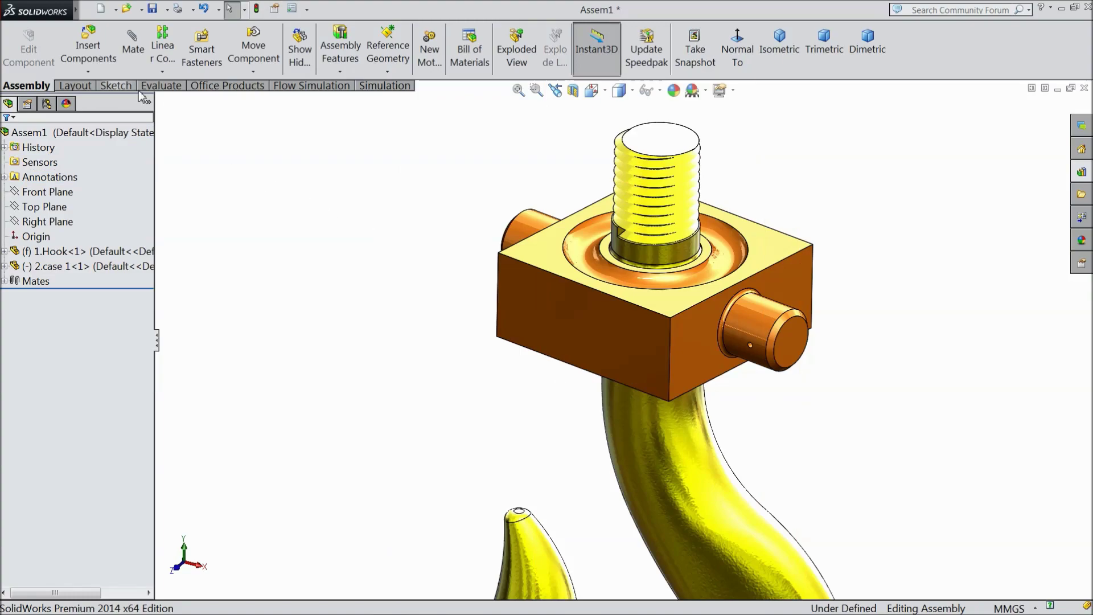
Insert the 4.Ball part into the assembly.
left_click(95, 61)
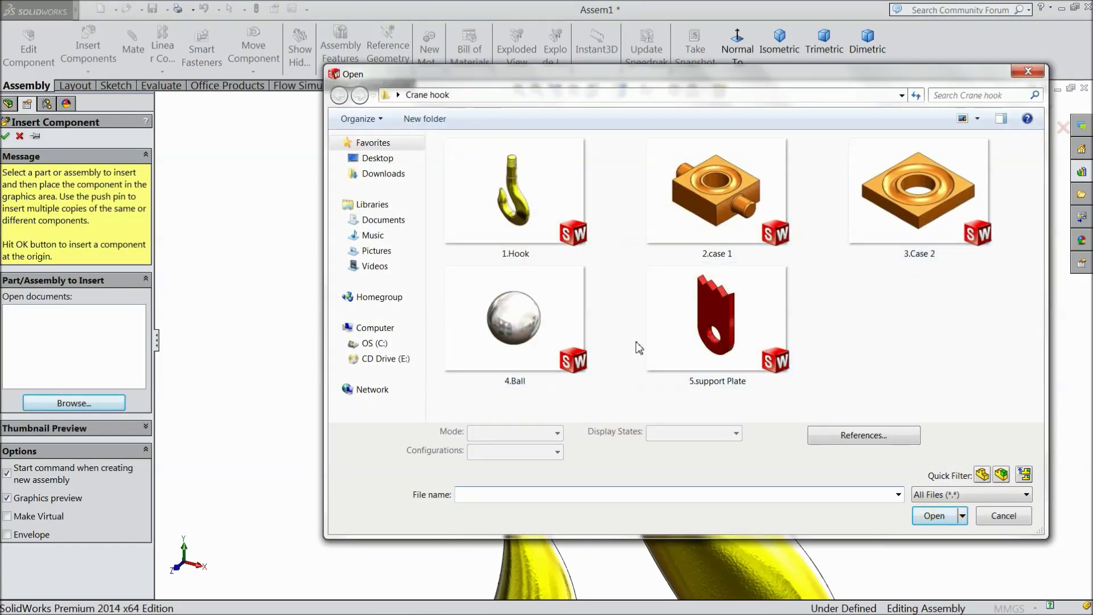
left_click(569, 335)
left_click(933, 515)
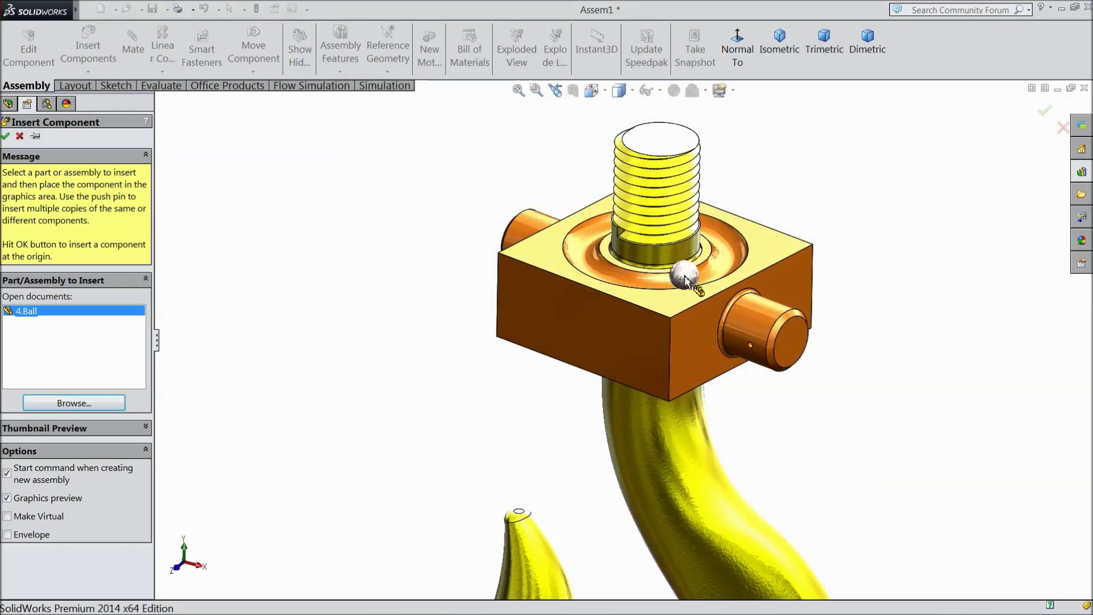
scroll(672, 279, "down", 3)
scroll(547, 277, "down", 2)
left_click(522, 302)
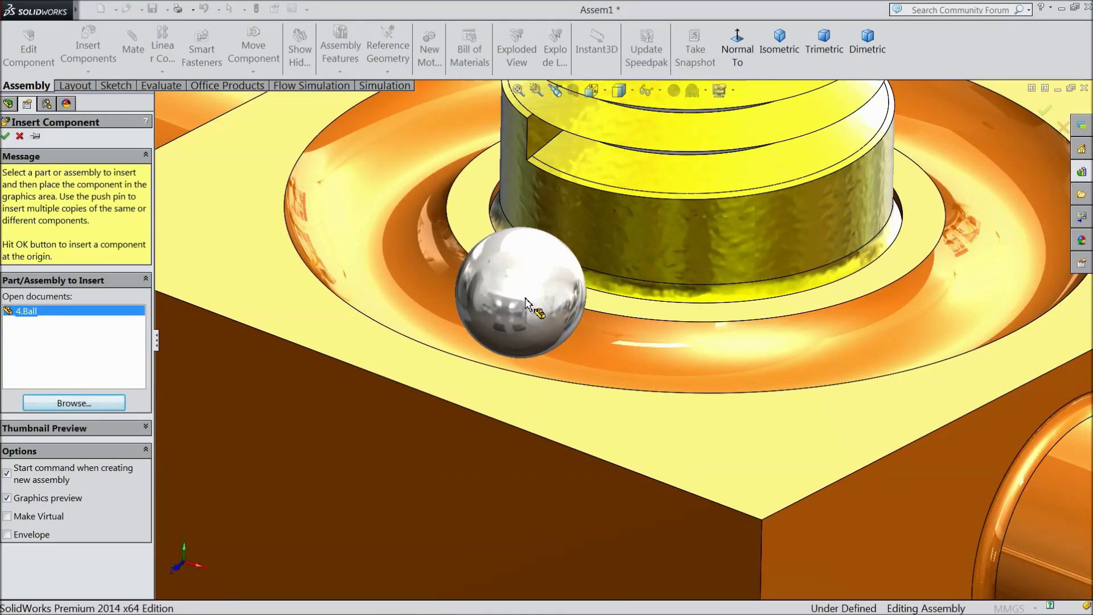
Drag the ball across the case into its round recess.
scroll(266, 278, "up", 5)
mouse_move(390, 329)
middle_mouse_down()
mouse_move(512, 390)
mouse_move(454, 373)
middle_mouse_up()
mouse_move(538, 326)
left_mouse_down()
mouse_move(604, 322)
mouse_move(616, 340)
left_mouse_up()
mouse_move(616, 339)
middle_mouse_down()
mouse_move(704, 379)
mouse_move(690, 415)
middle_mouse_up()
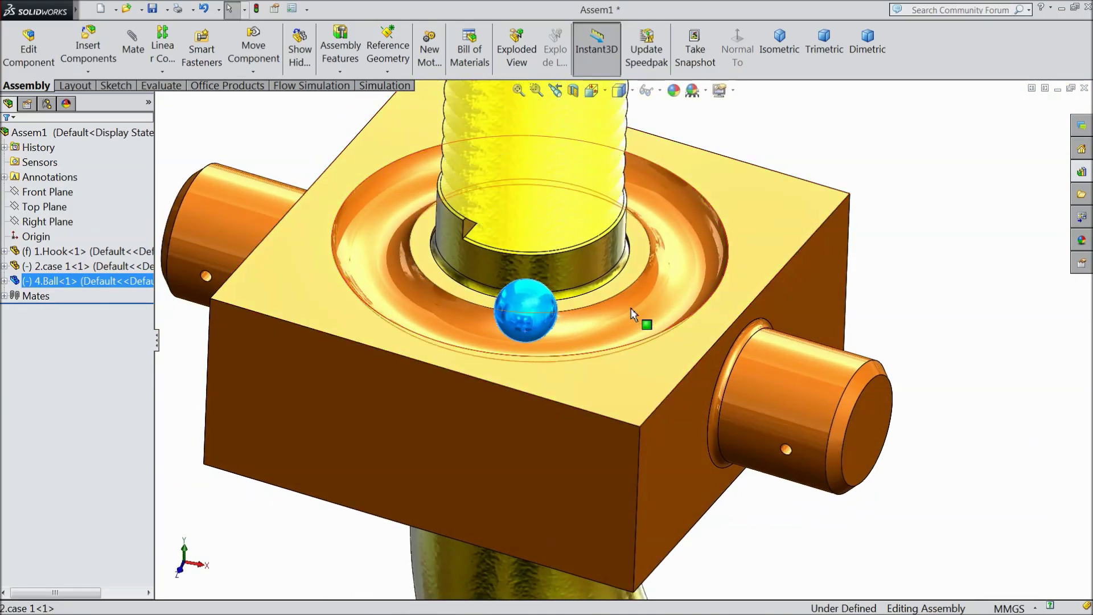
scroll(627, 302, "down", 2)
mouse_move(598, 349)
middle_mouse_down()
mouse_move(576, 400)
mouse_move(583, 453)
mouse_move(600, 338)
mouse_move(586, 340)
middle_mouse_up()
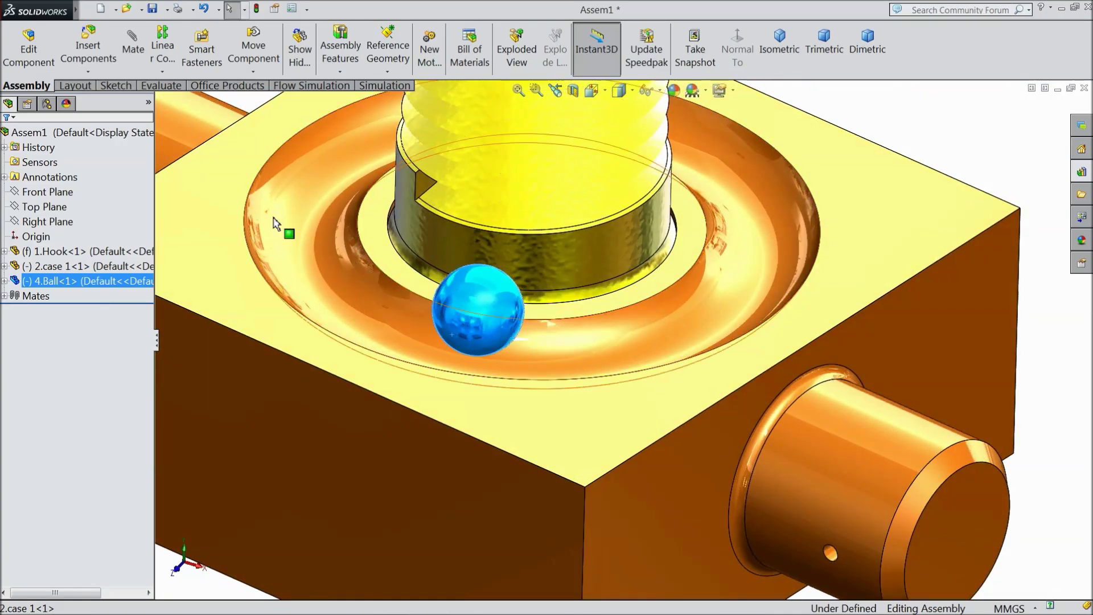
Add a Tangent2 mate between the ball's surface and the case's race groove.
left_click(144, 60)
right_click(67, 221)
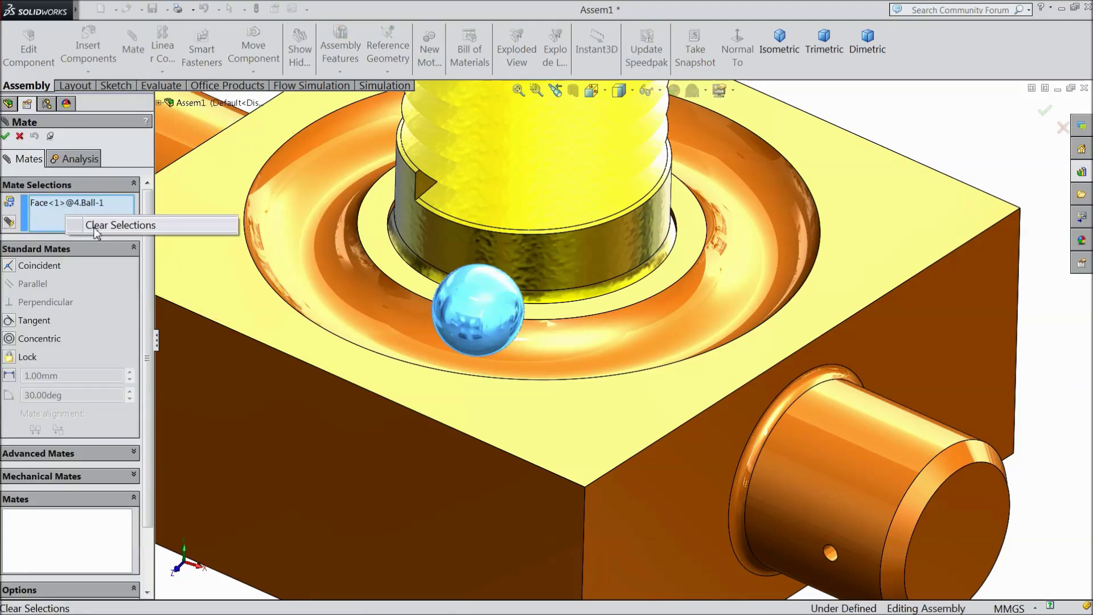
left_click(95, 231)
left_click(484, 325)
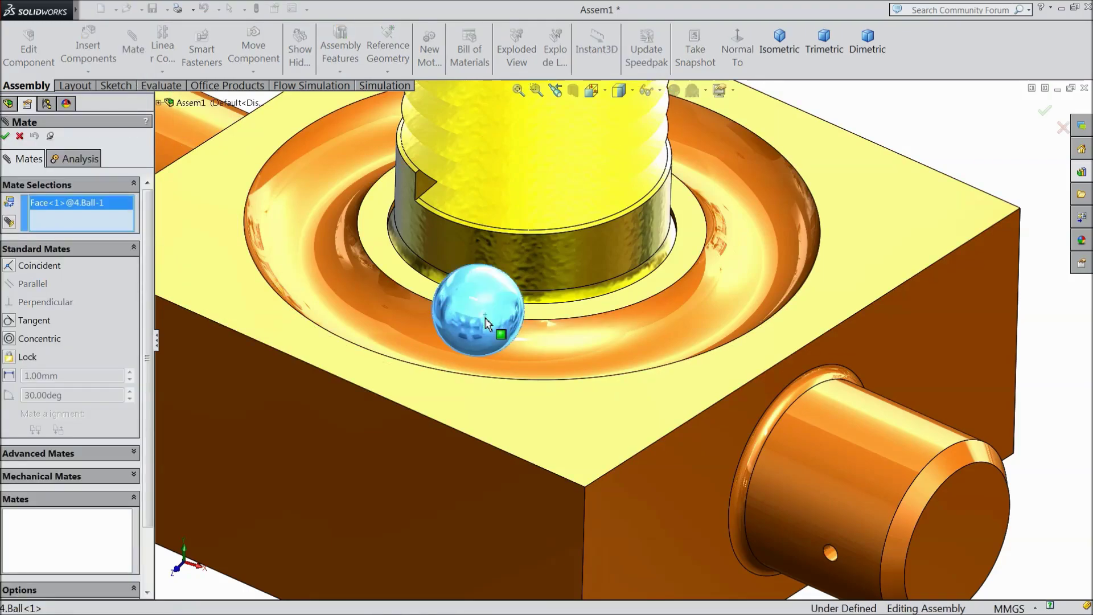
left_click(588, 363)
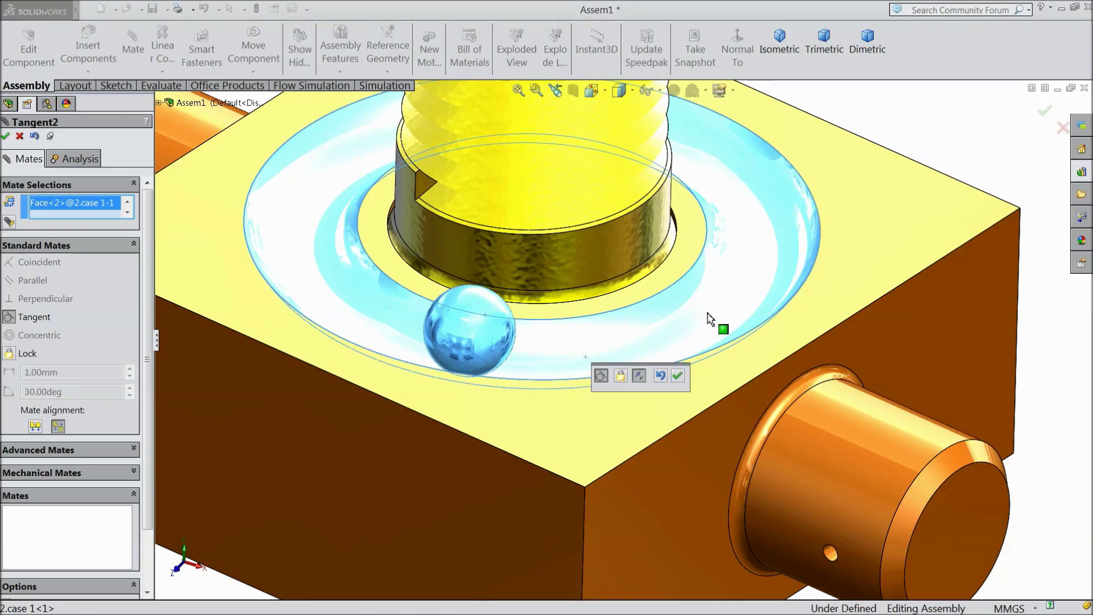
mouse_move(710, 319)
middle_mouse_down()
mouse_move(637, 290)
mouse_move(630, 254)
mouse_move(710, 332)
mouse_move(693, 330)
middle_mouse_up()
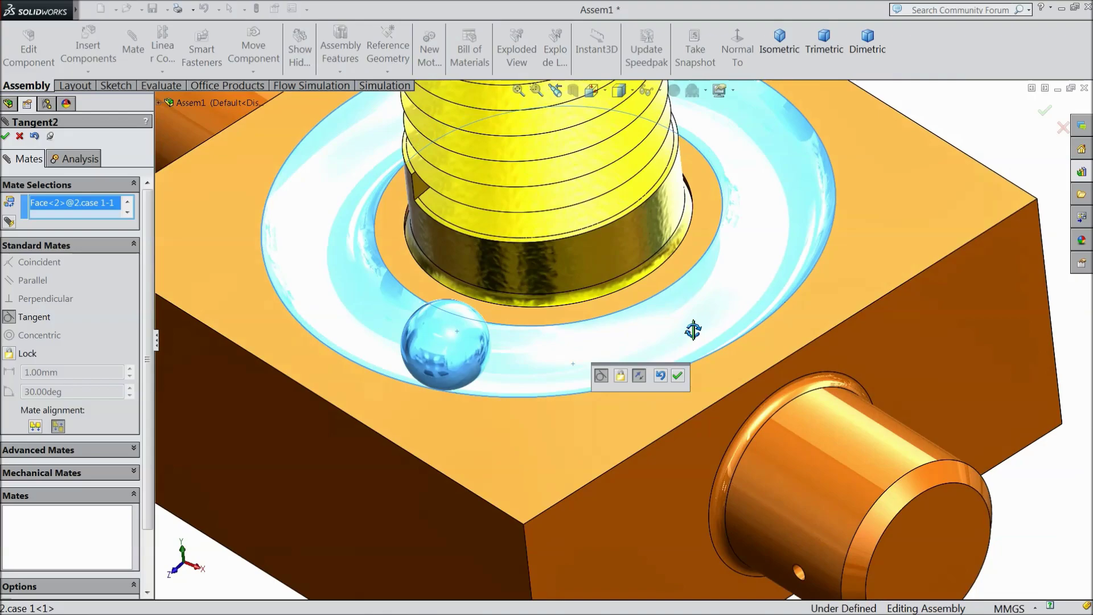
left_click(678, 376)
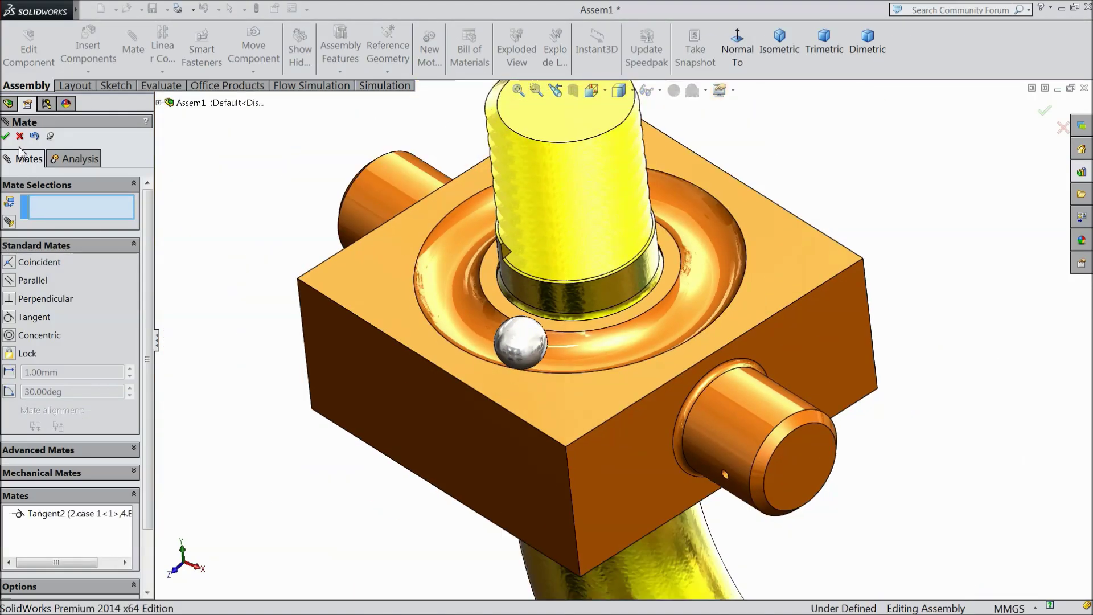
left_click(19, 136)
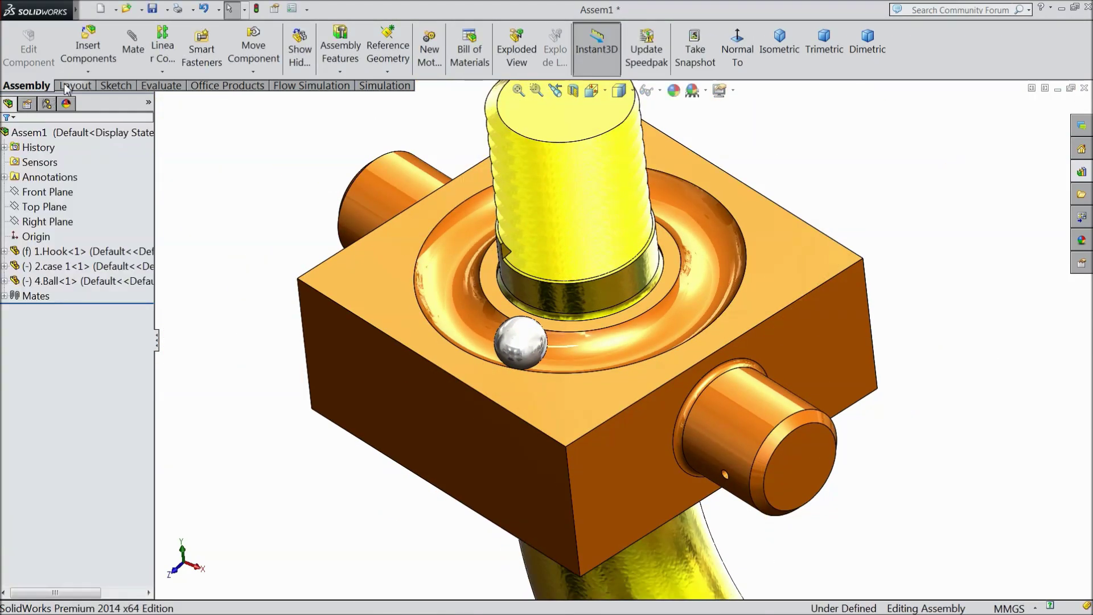
Start a circular component pattern of 4.Ball<1> around the case's circular race edge.
left_click(89, 73)
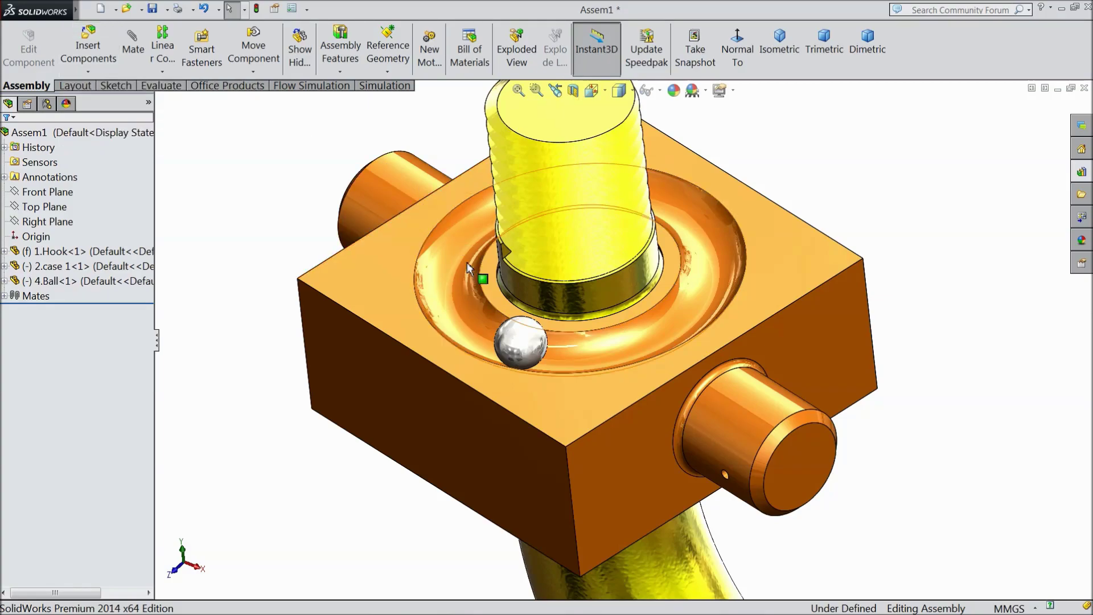
left_click(162, 71)
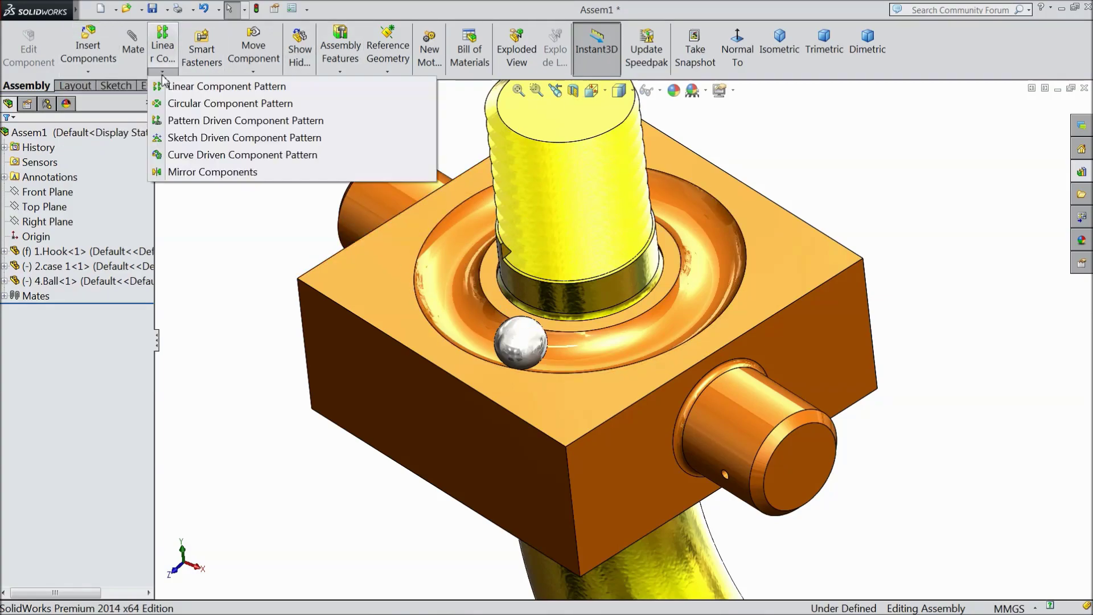
left_click(195, 105)
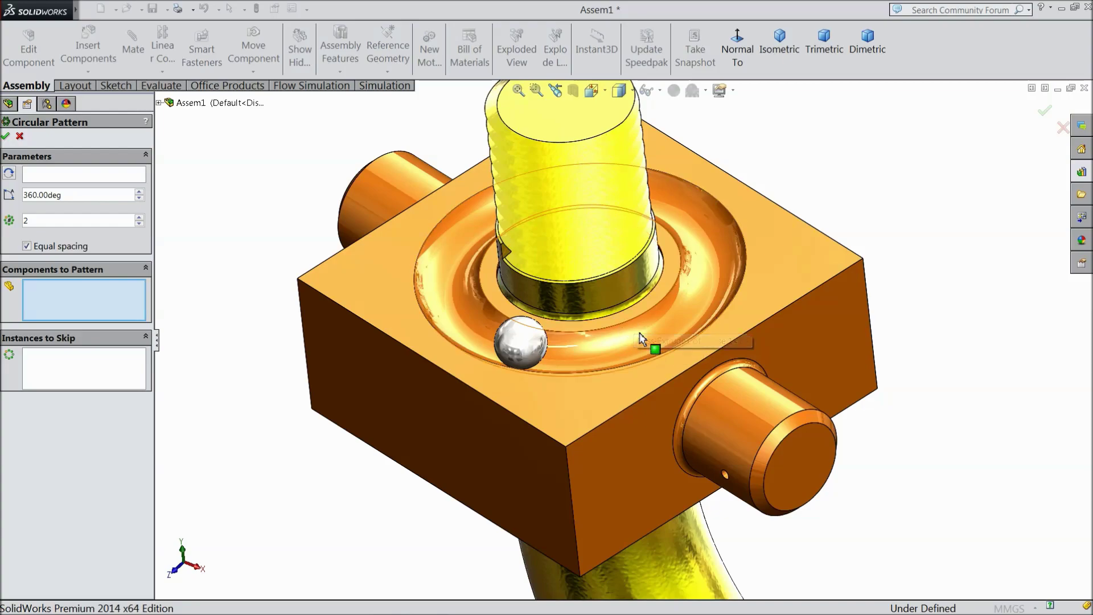
middle_click_drag(637, 325, 633, 326)
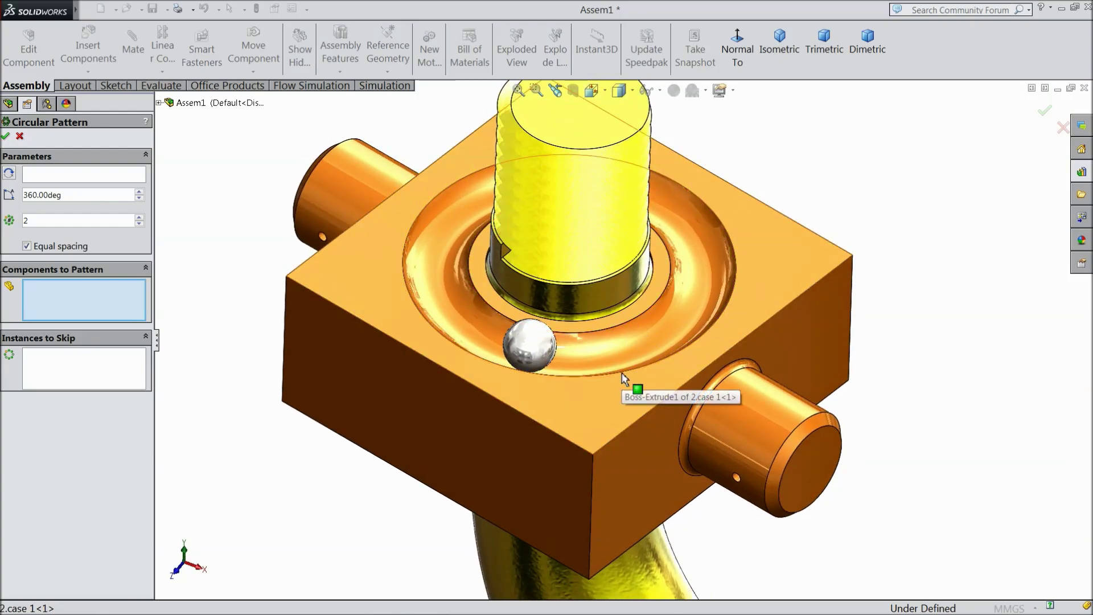
left_click(604, 334)
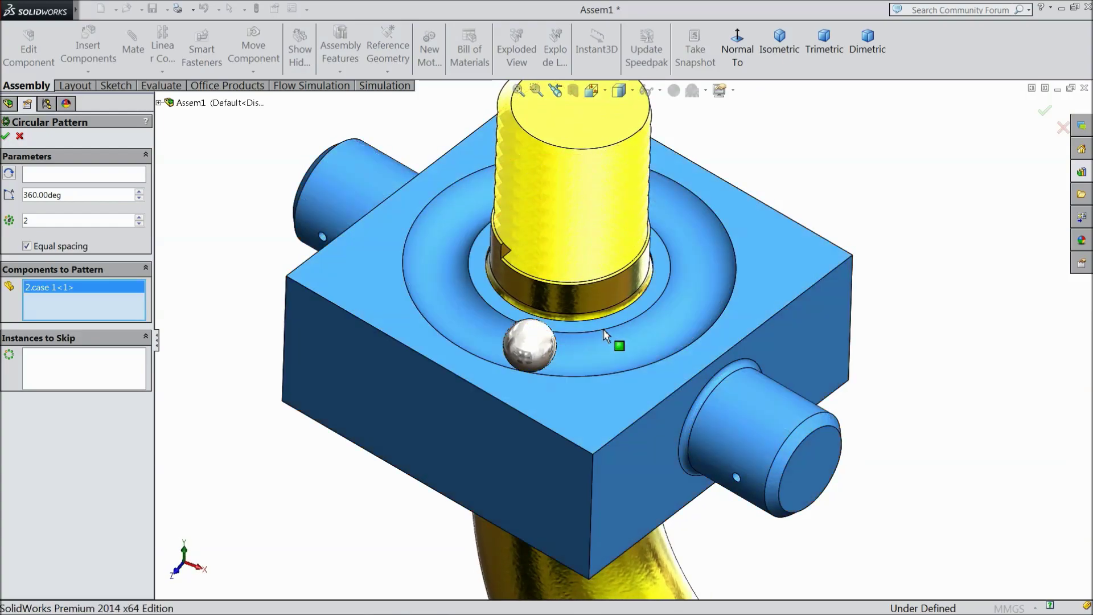
right_click(57, 295)
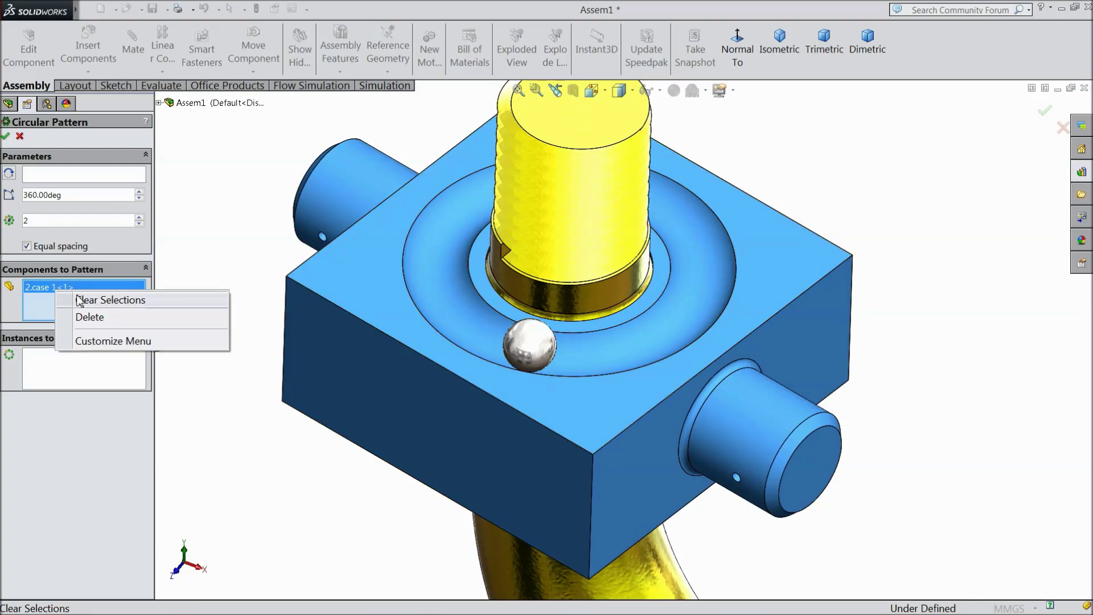
left_click(90, 298)
left_click(541, 355)
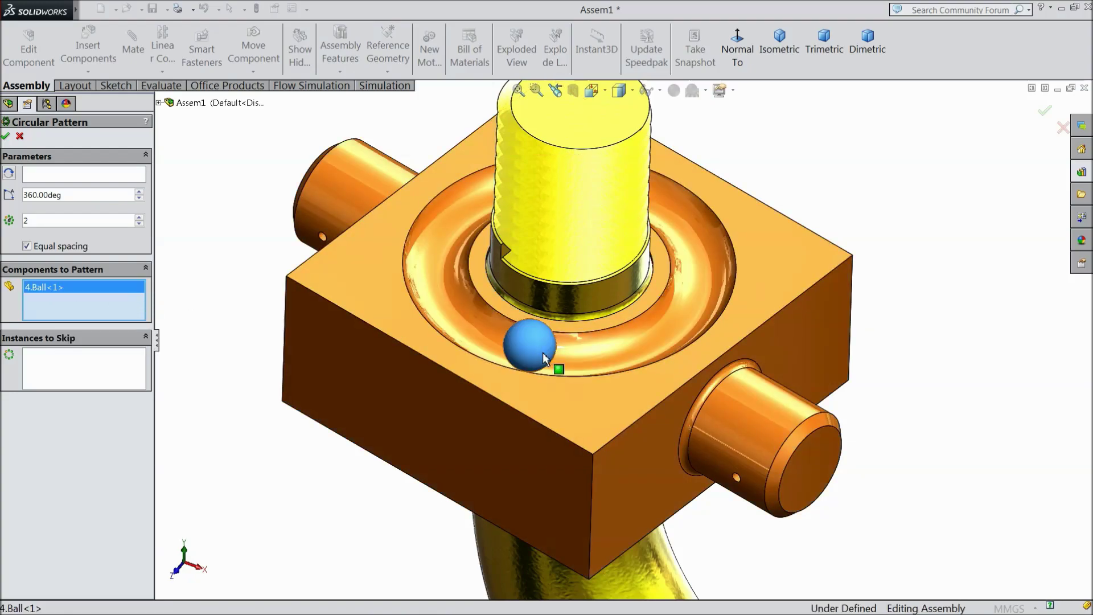
left_click(101, 178)
scroll(587, 336, "down", 3)
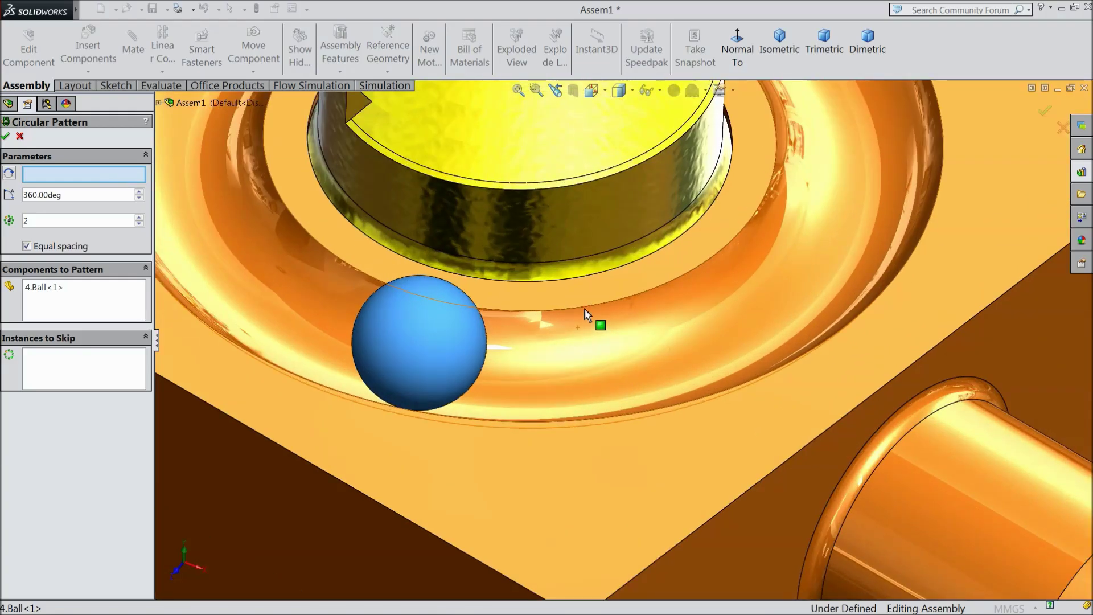
left_click(586, 312)
scroll(547, 321, "up", 5)
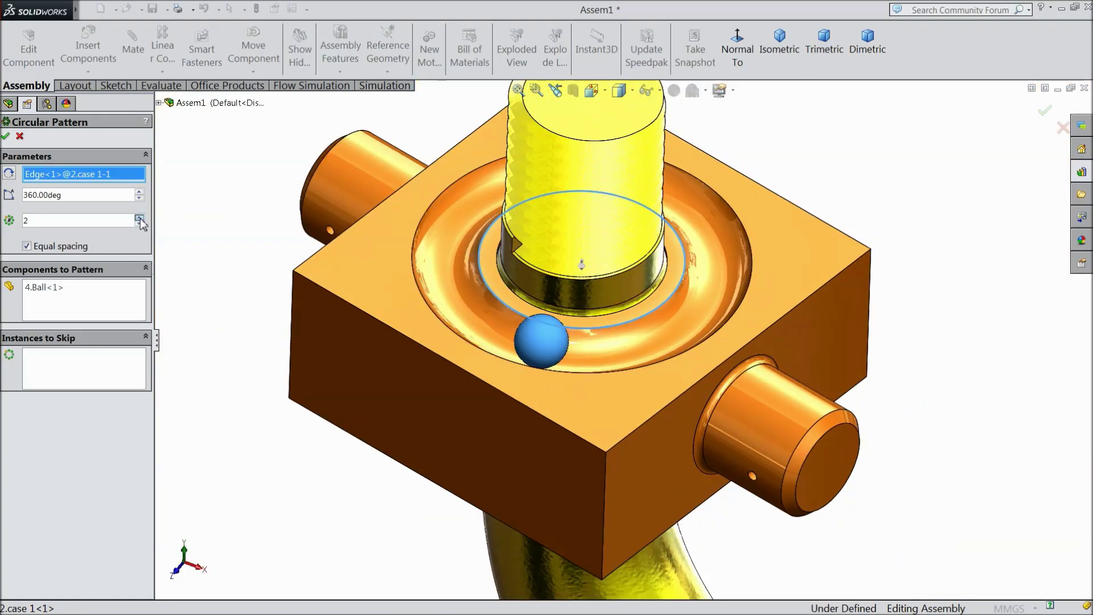
Set the pattern to 15 equally spaced ball instances and accept it.
left_click(139, 218)
double_click(139, 218)
double_click(139, 219)
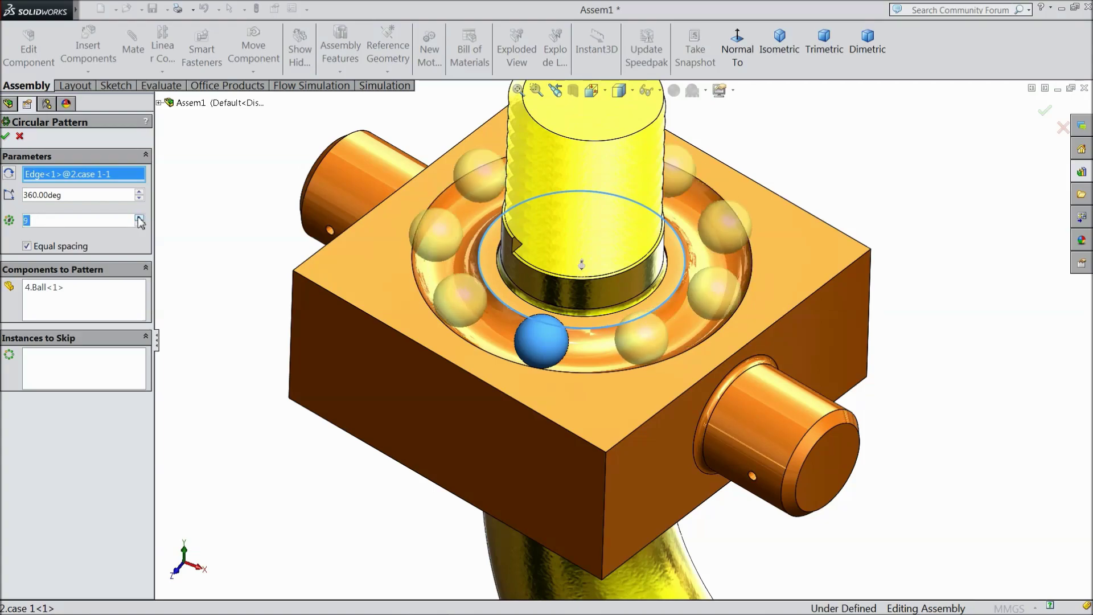
left_click(139, 219)
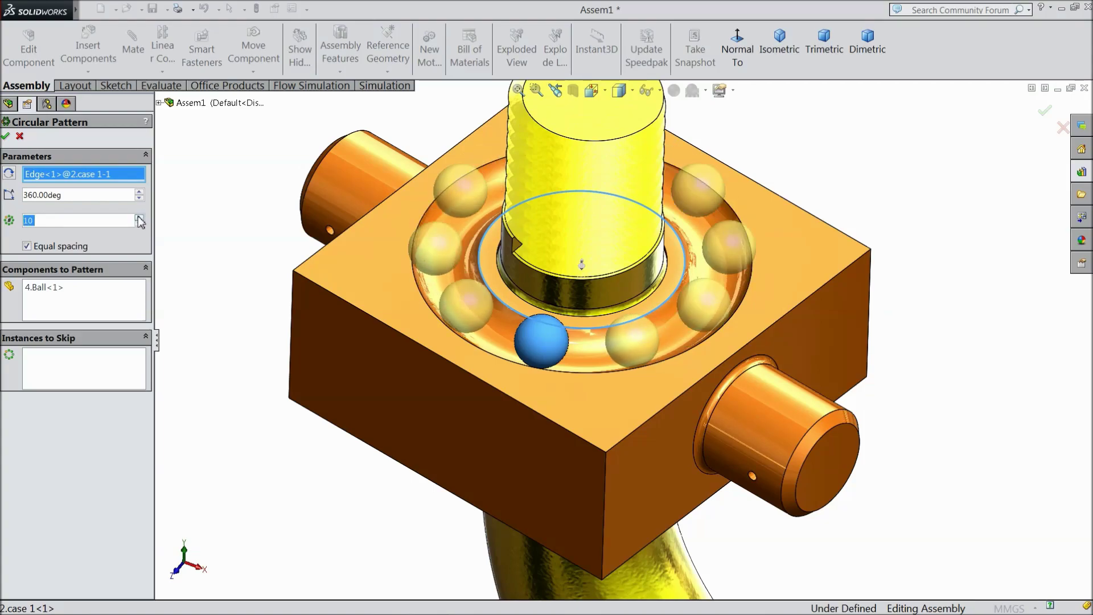
left_click(140, 219)
left_click(139, 219)
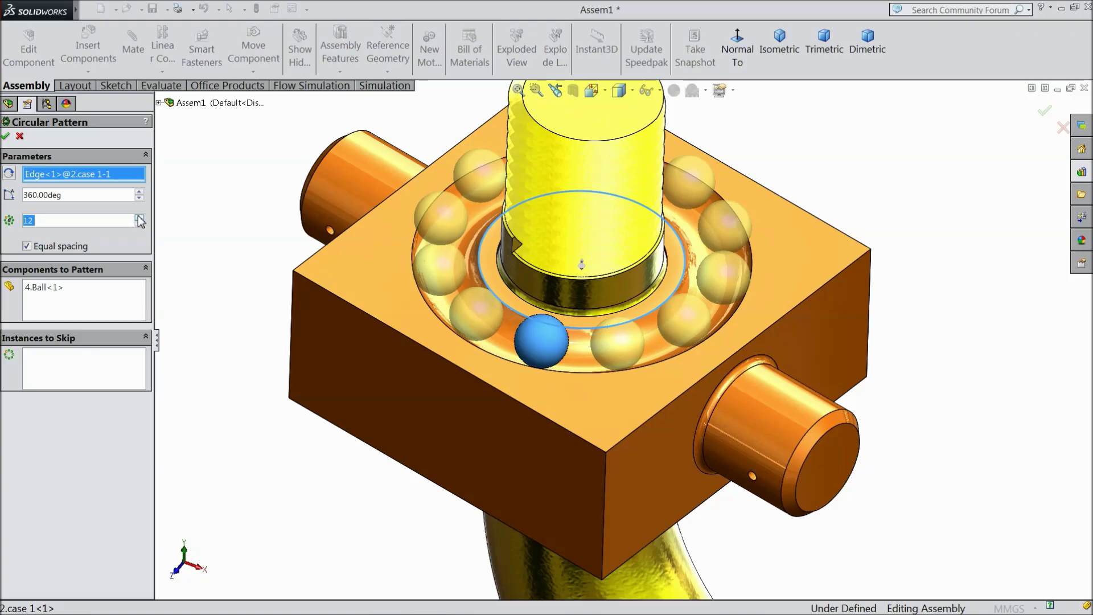
left_click(140, 219)
mouse_move(295, 256)
middle_mouse_down()
mouse_move(292, 366)
mouse_move(276, 361)
mouse_move(293, 361)
middle_mouse_up()
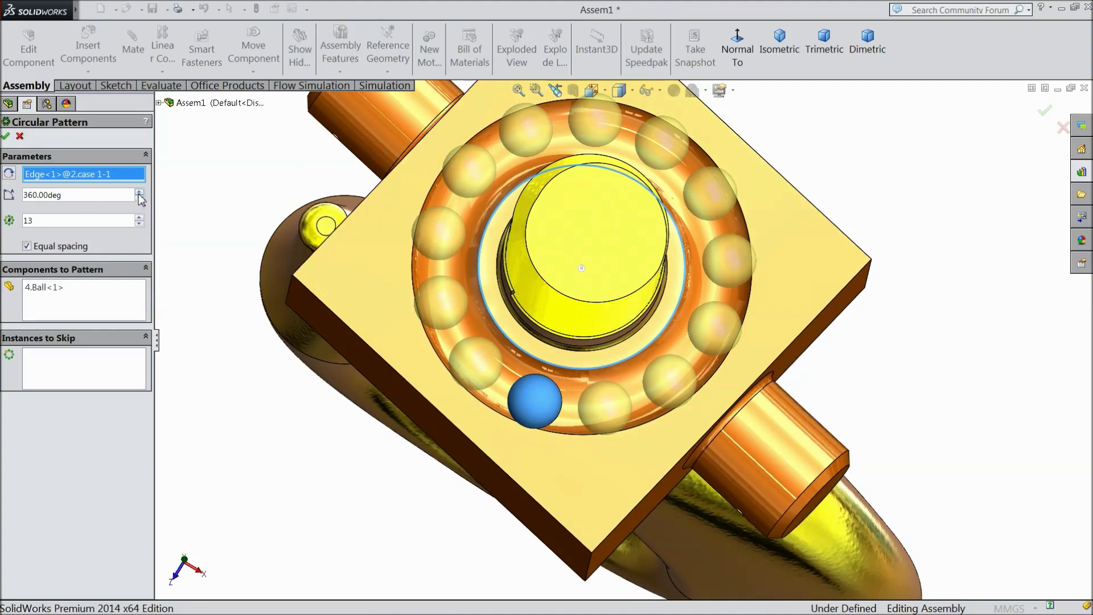
left_click(140, 218)
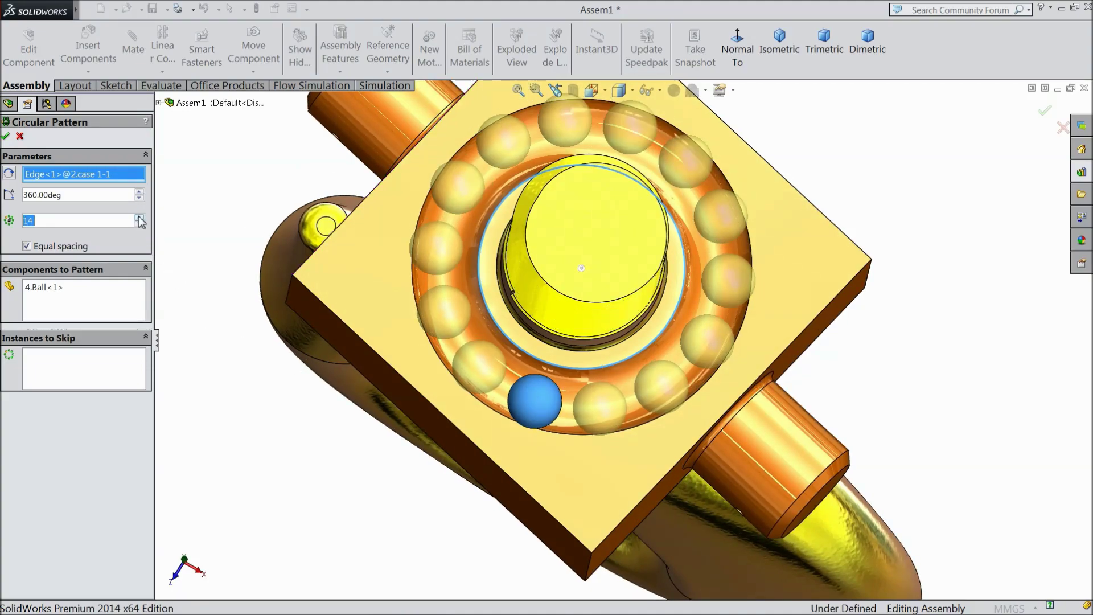
left_click(139, 219)
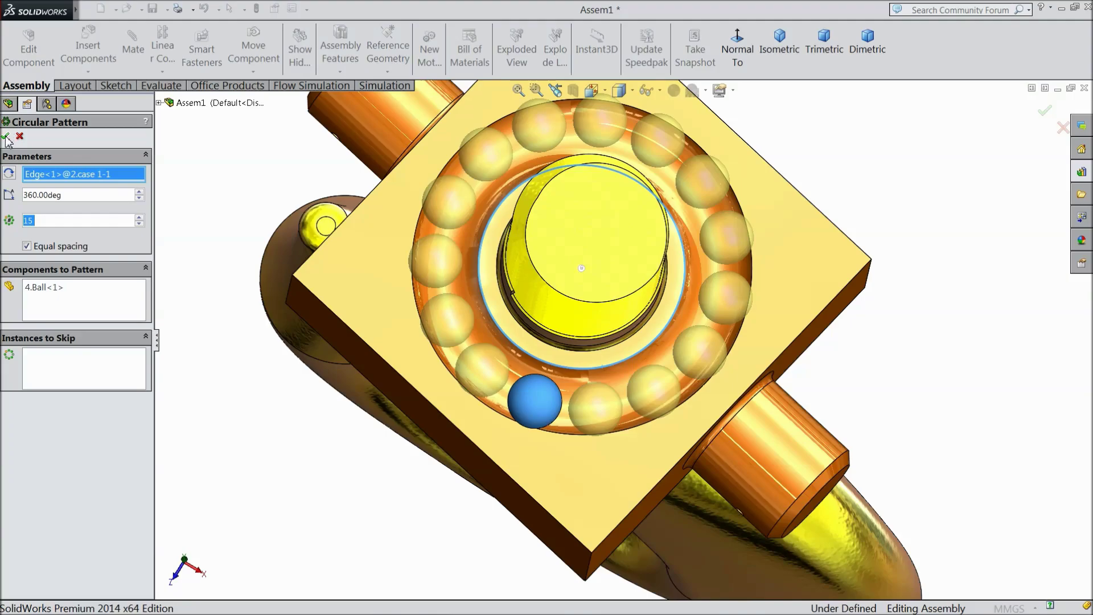
key("Return")
key("f")
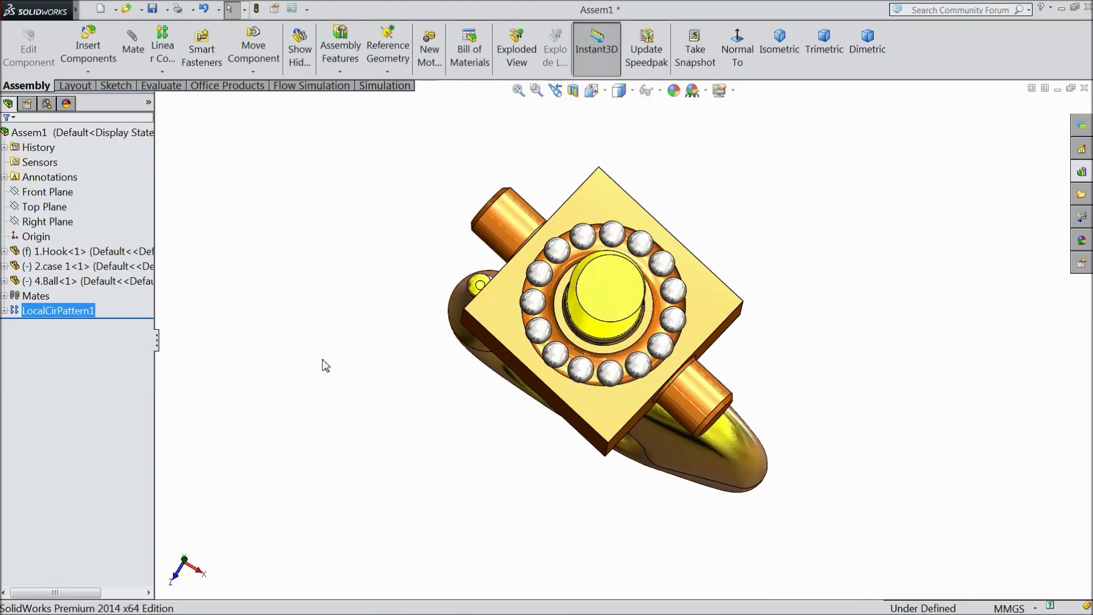
middle_click_drag(322, 366, 324, 210)
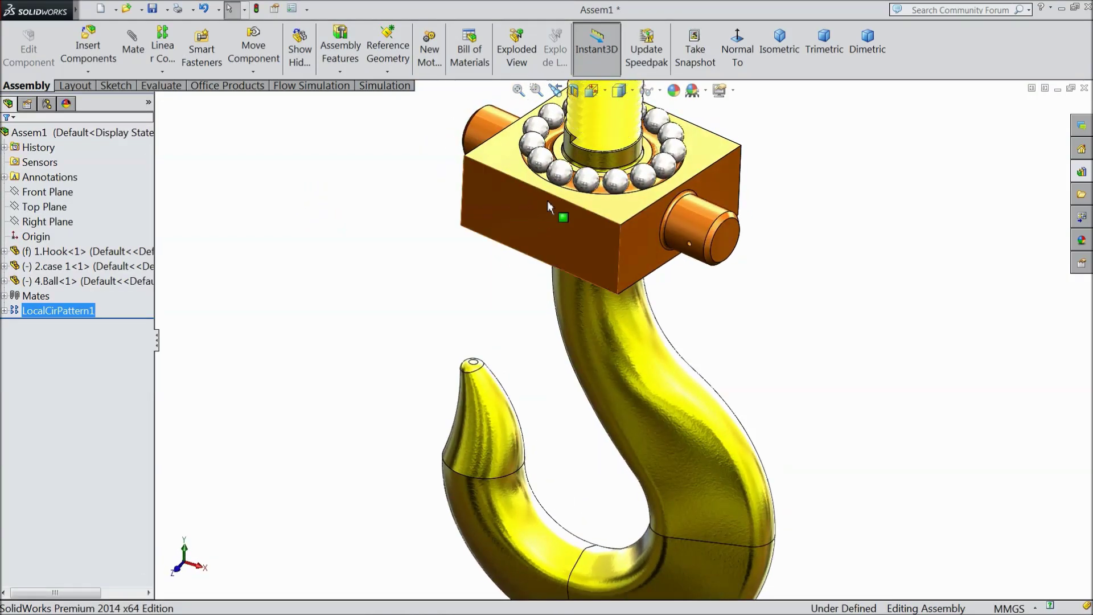
scroll(597, 279, "down", 5)
middle_click_drag(596, 279, 598, 267)
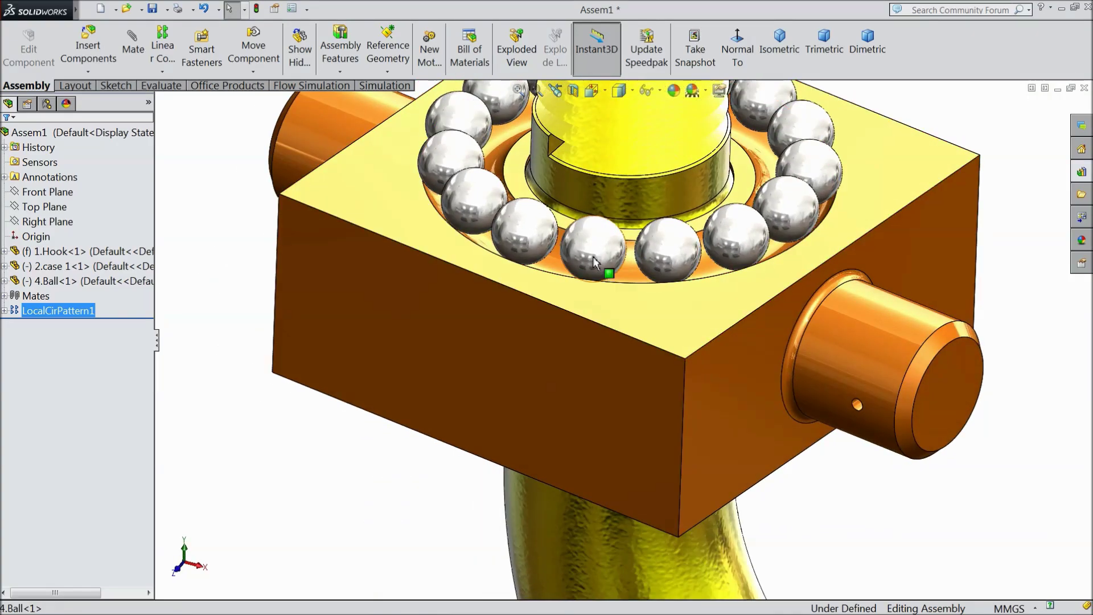
left_click_drag(601, 259, 497, 228)
mouse_move(515, 255)
left_mouse_down()
mouse_move(628, 292)
mouse_move(490, 274)
left_mouse_up()
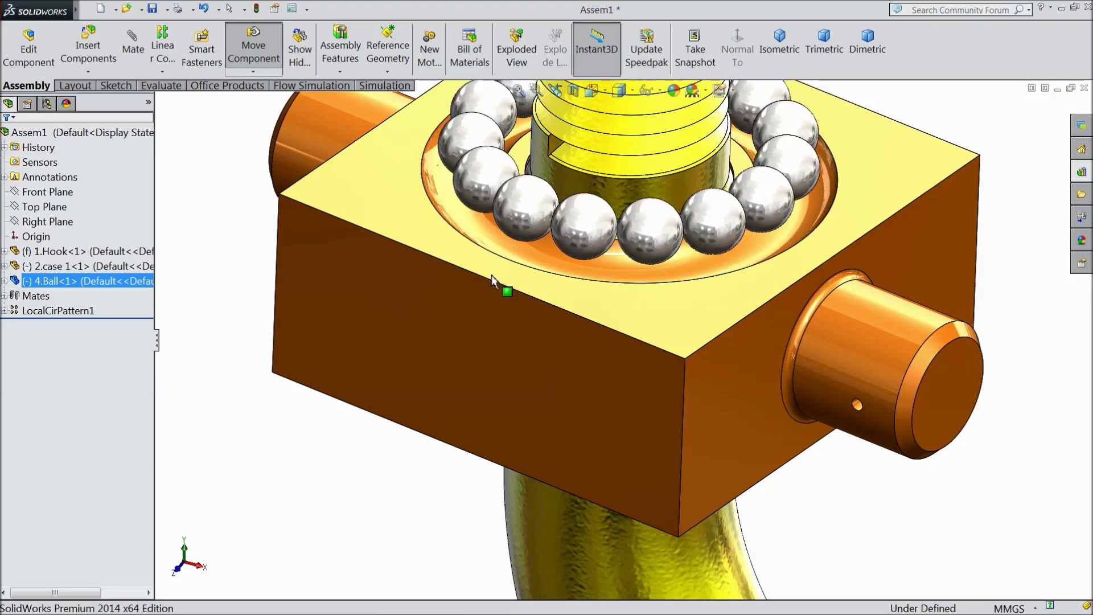
scroll(592, 290, "up", 3)
scroll(600, 288, "down", 5)
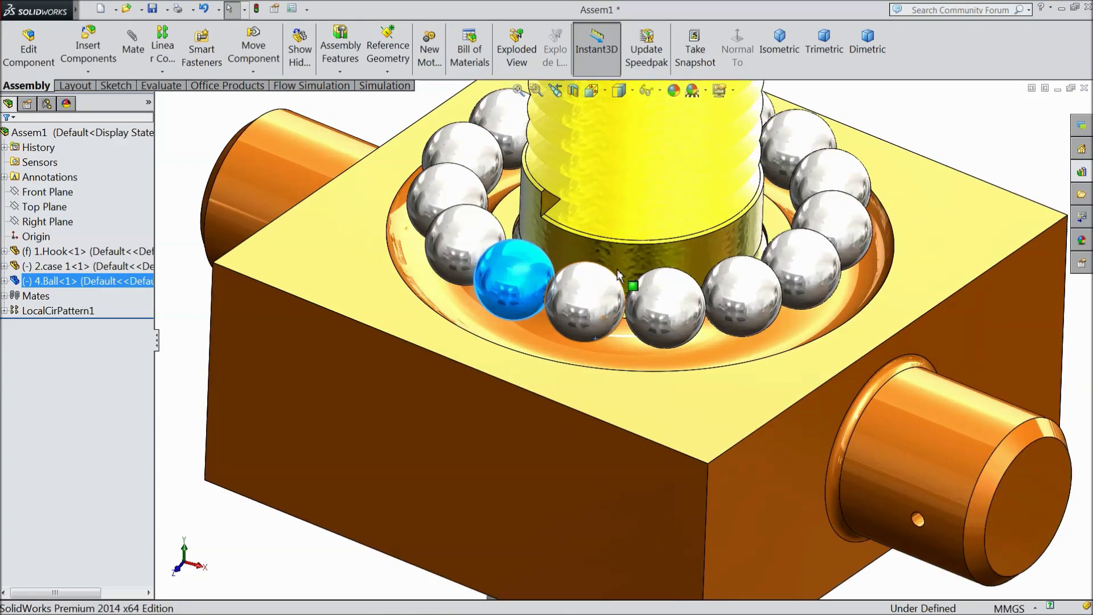
left_click(136, 53)
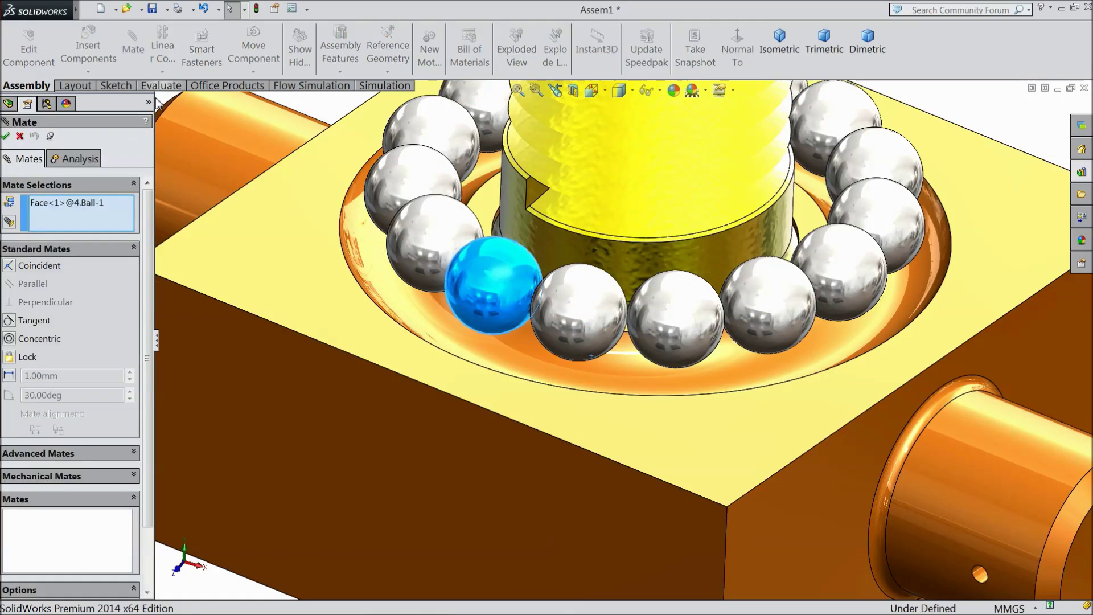
left_click(509, 360)
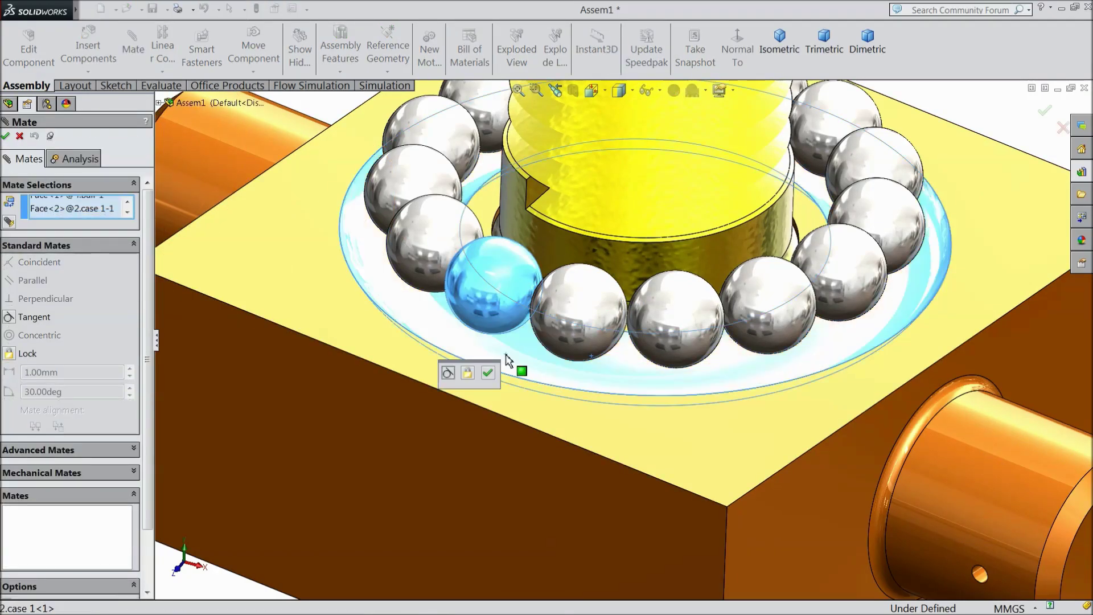
left_click(493, 374)
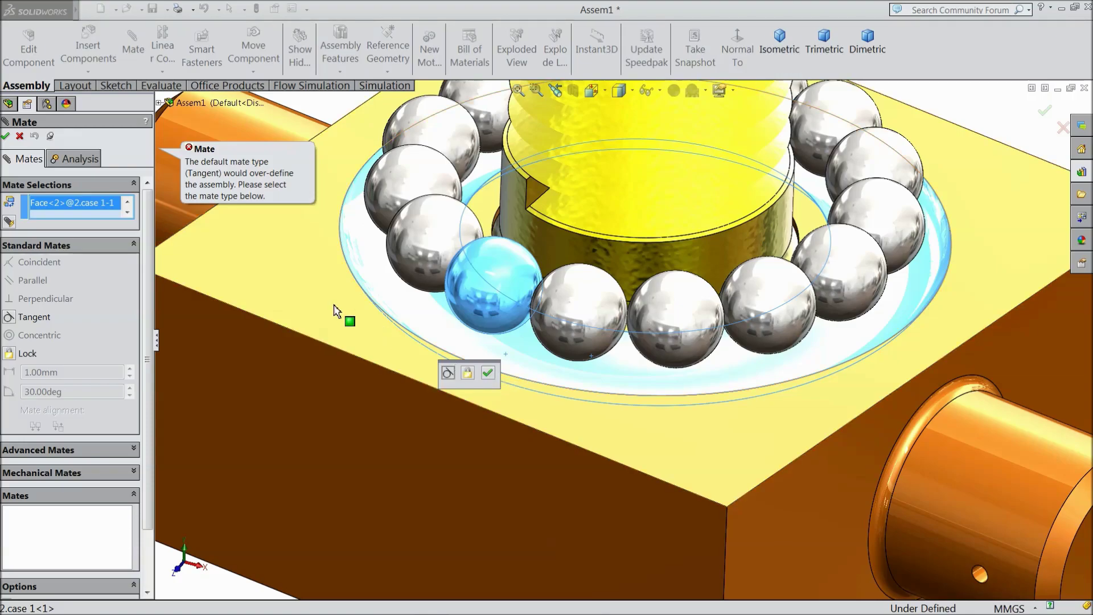
left_click(5, 136)
scroll(324, 258, "up", 5)
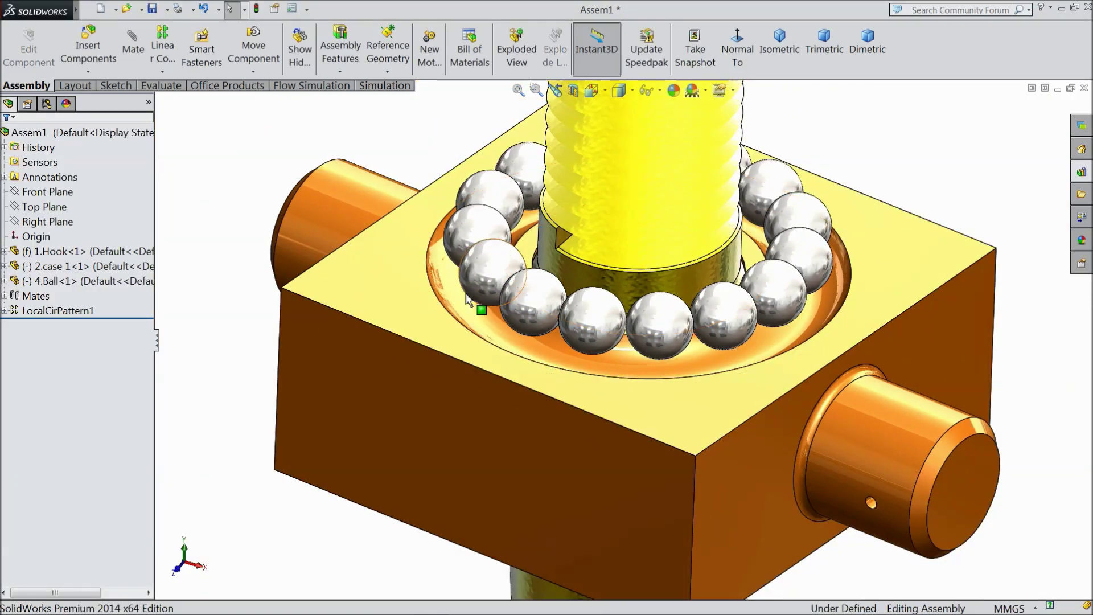
mouse_move(467, 299)
middle_mouse_down()
mouse_move(471, 349)
mouse_move(420, 300)
middle_mouse_up()
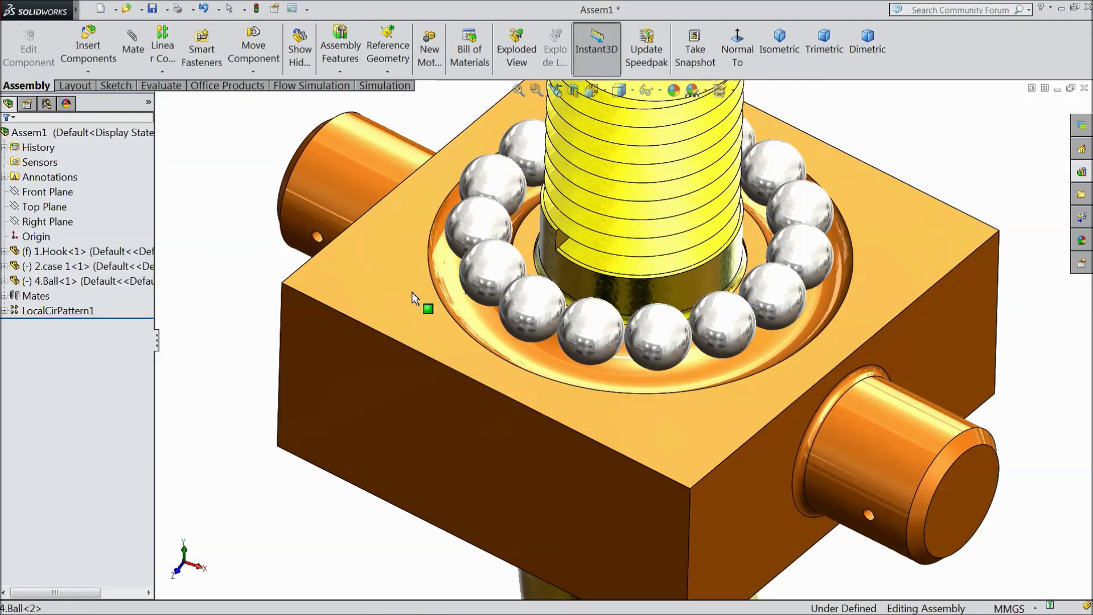
Insert the 3.Case 2 part into the assembly.
left_click(83, 56)
left_click(83, 404)
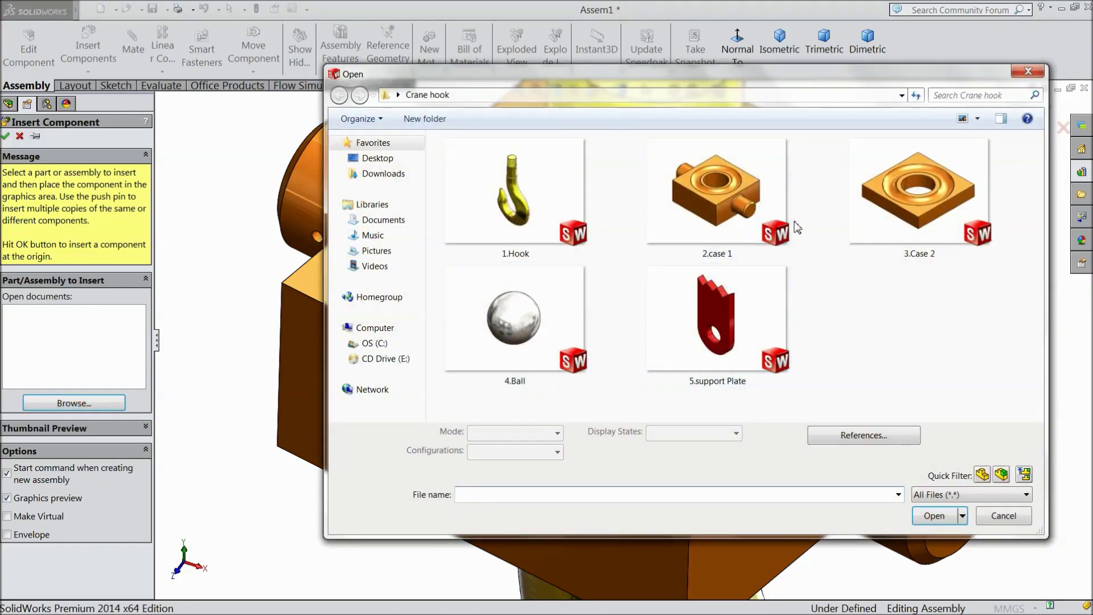
left_click(911, 239)
left_click(928, 514)
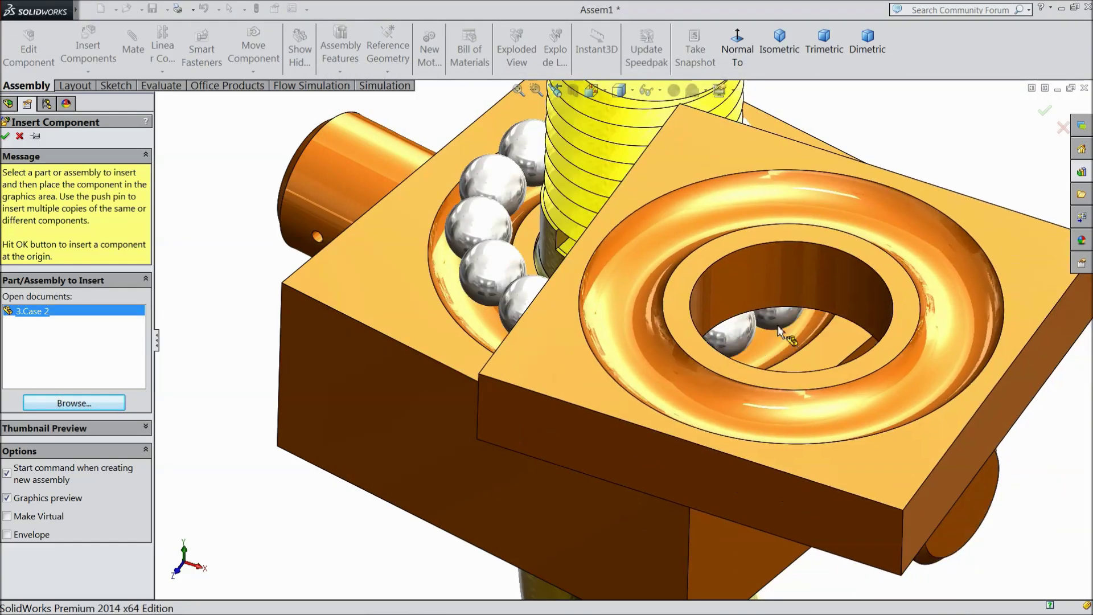
left_click(343, 153)
Flip the Case 2 plate with Rotate Component and lift it above the base case.
left_click(253, 72)
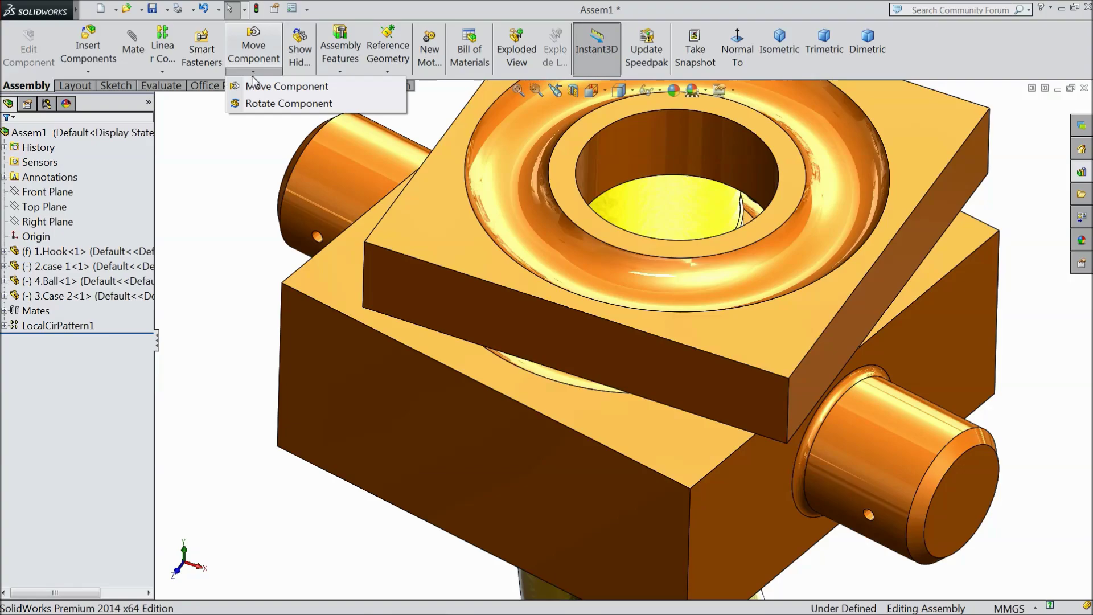
left_click(285, 103)
mouse_move(580, 338)
left_mouse_down()
mouse_move(709, 90)
mouse_move(137, 122)
left_mouse_up()
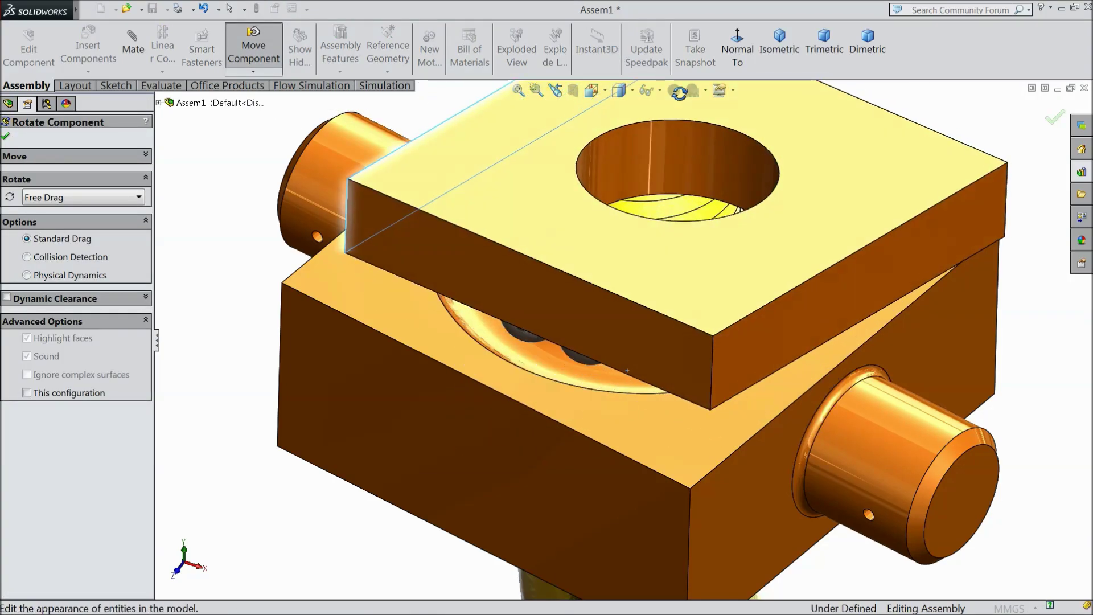
left_click(7, 139)
key("z")
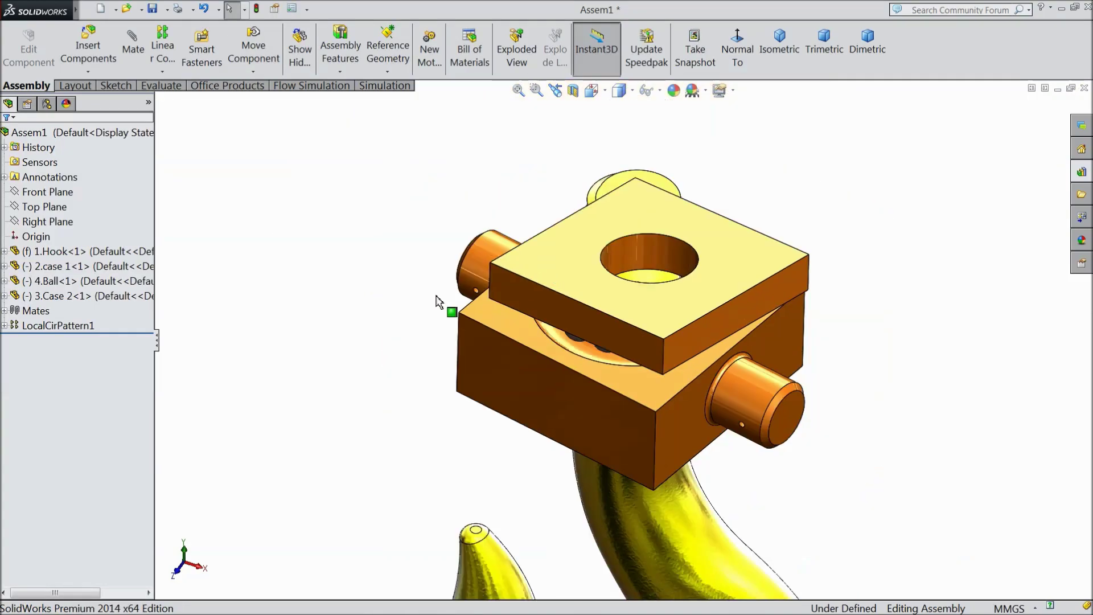
left_click_drag(682, 340, 685, 292)
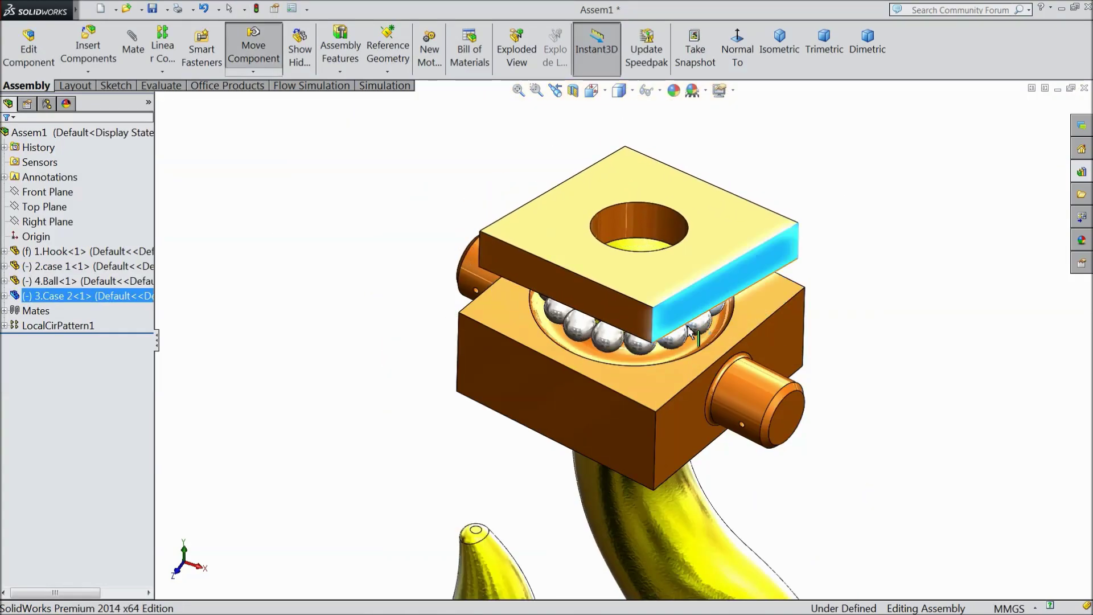
Mate the Case 2 plate's side face coincident with the base case's side.
left_click(132, 63)
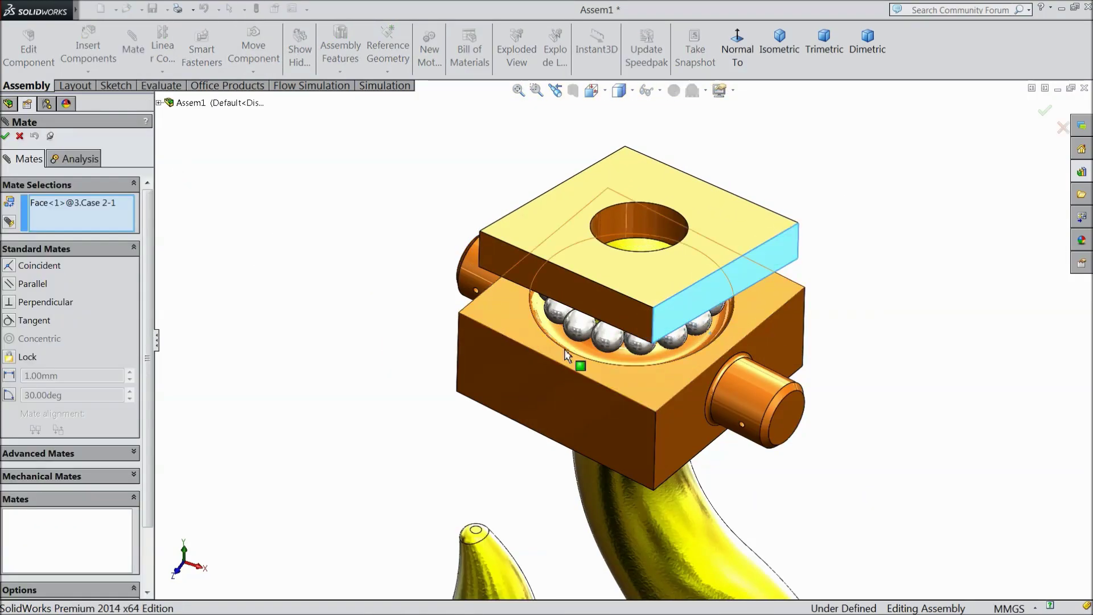
left_click(683, 412)
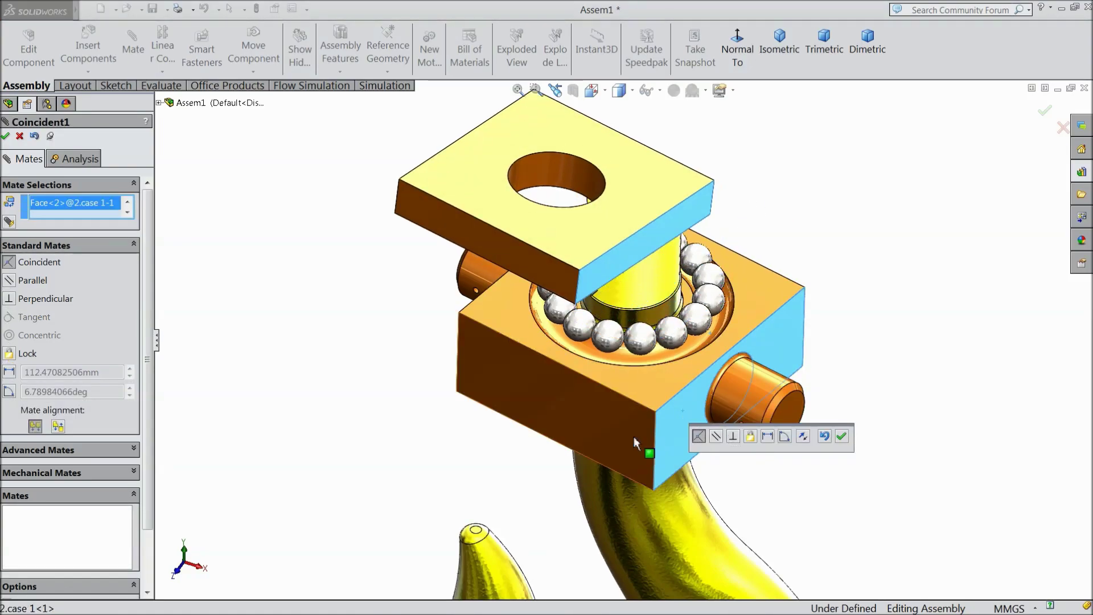
mouse_move(638, 444)
middle_mouse_down()
mouse_move(535, 371)
mouse_move(515, 338)
mouse_move(534, 361)
mouse_move(532, 378)
middle_mouse_up()
left_click(839, 441)
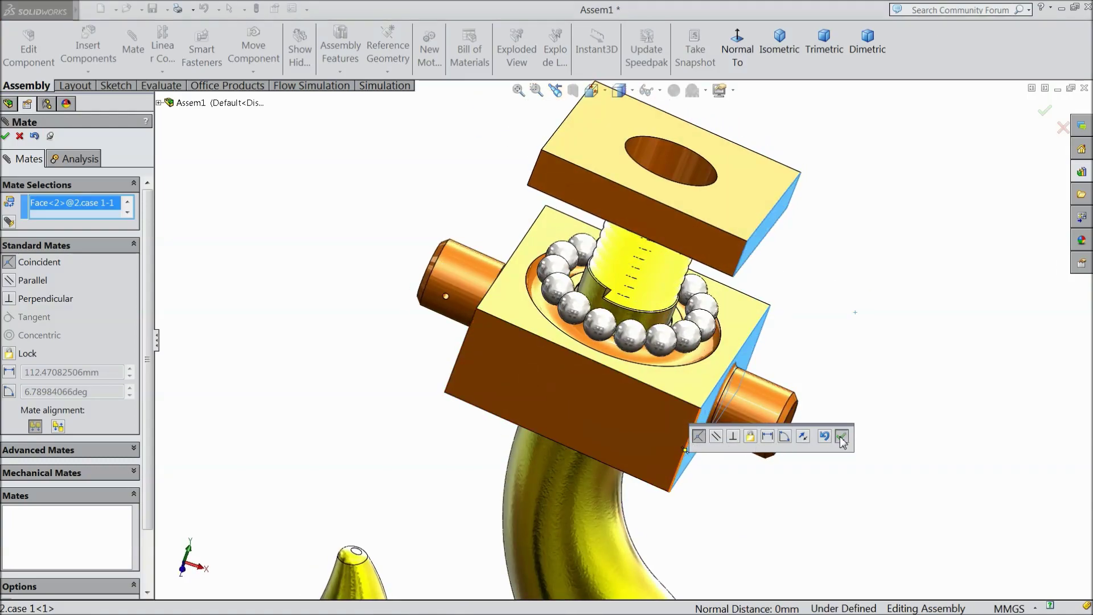
Attempt a concentric mate between the plate hole and hook shaft, then clear and cancel it.
middle_click_drag(690, 446, 616, 395)
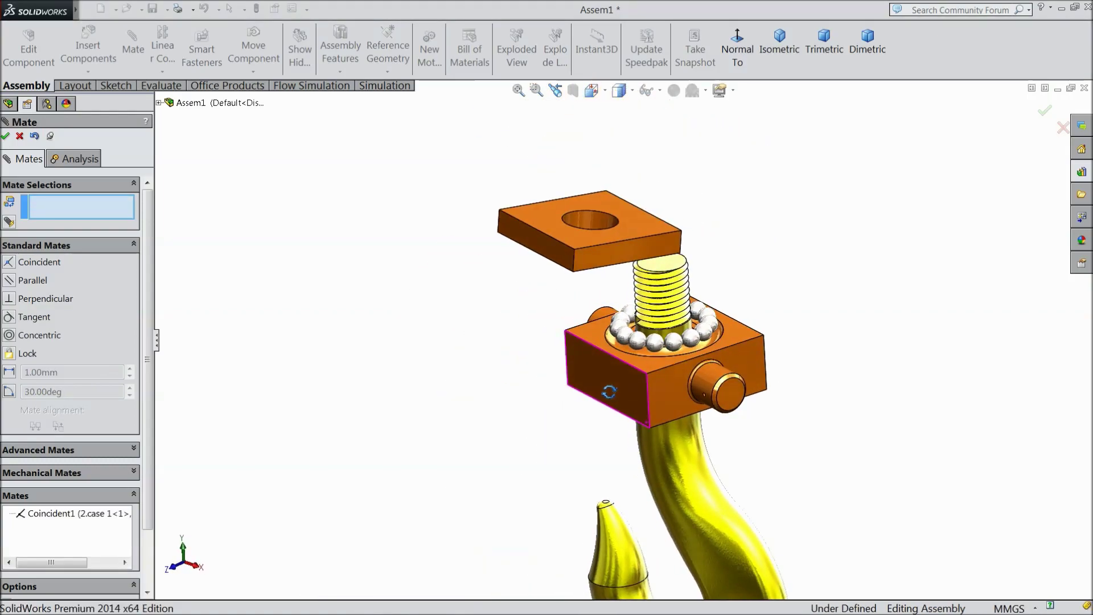
scroll(654, 302, "down", 2)
scroll(655, 302, "down", 3)
left_click(494, 121)
scroll(678, 343, "down", 2)
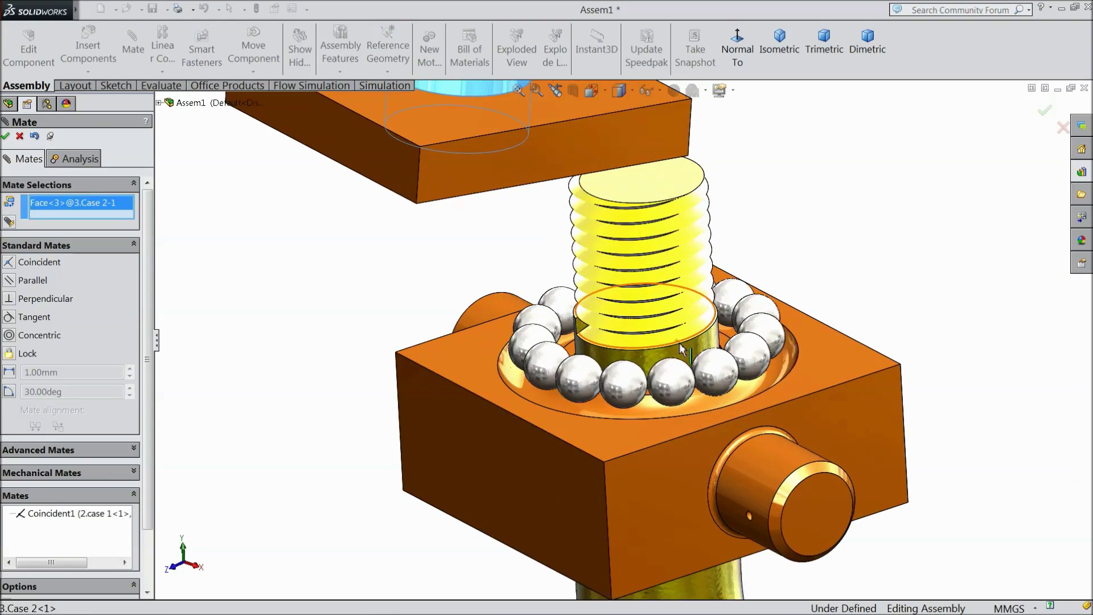
scroll(681, 347, "down", 2)
left_click(682, 352)
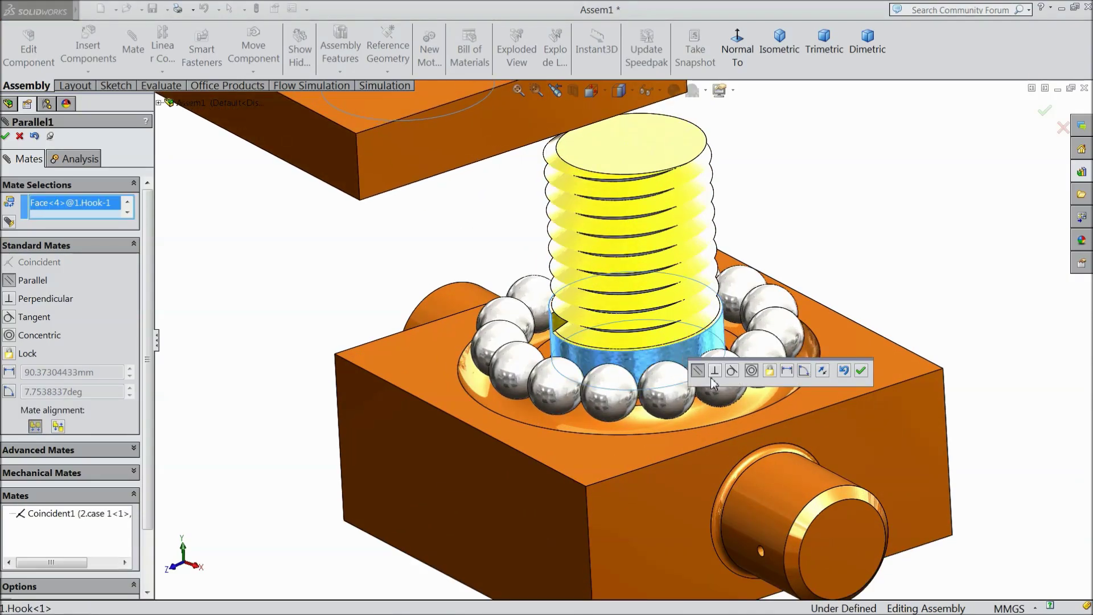
left_click(752, 371)
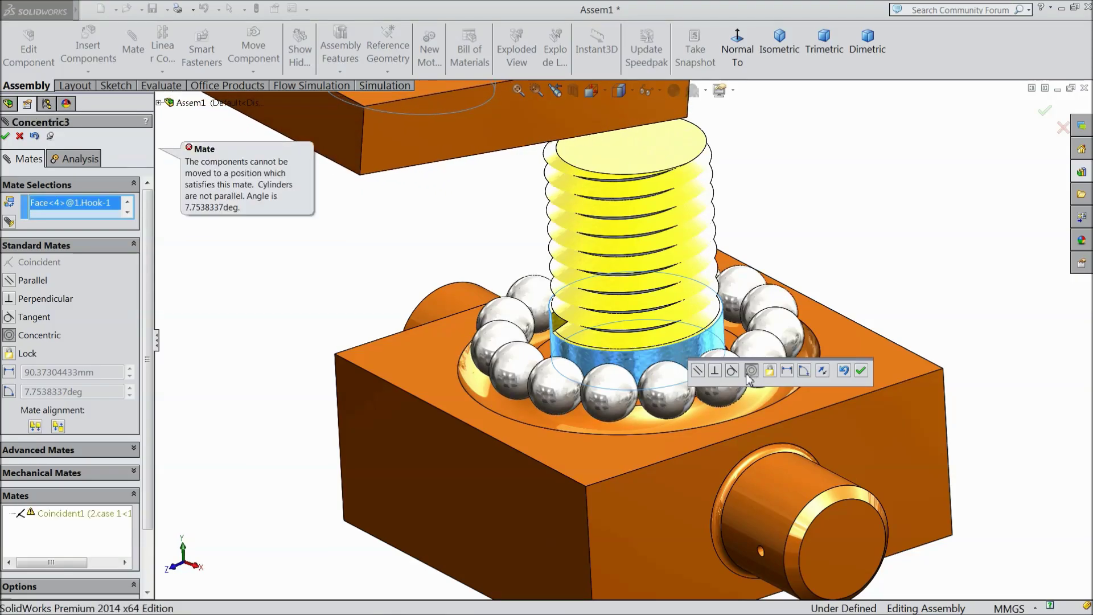
scroll(454, 342, "up", 3)
middle_click_drag(439, 288, 439, 326)
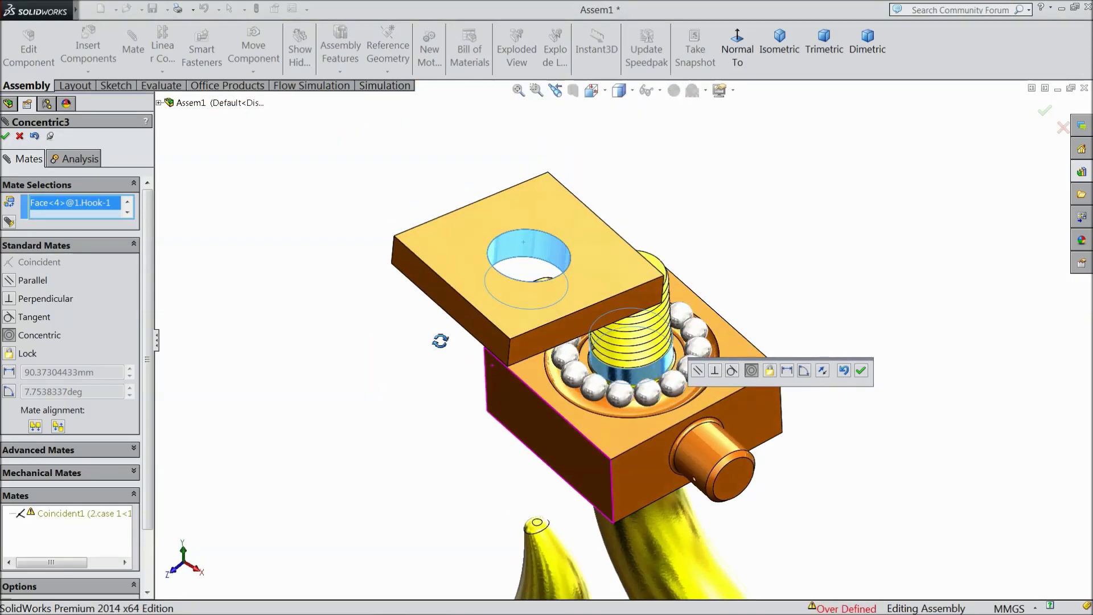
right_click(86, 216)
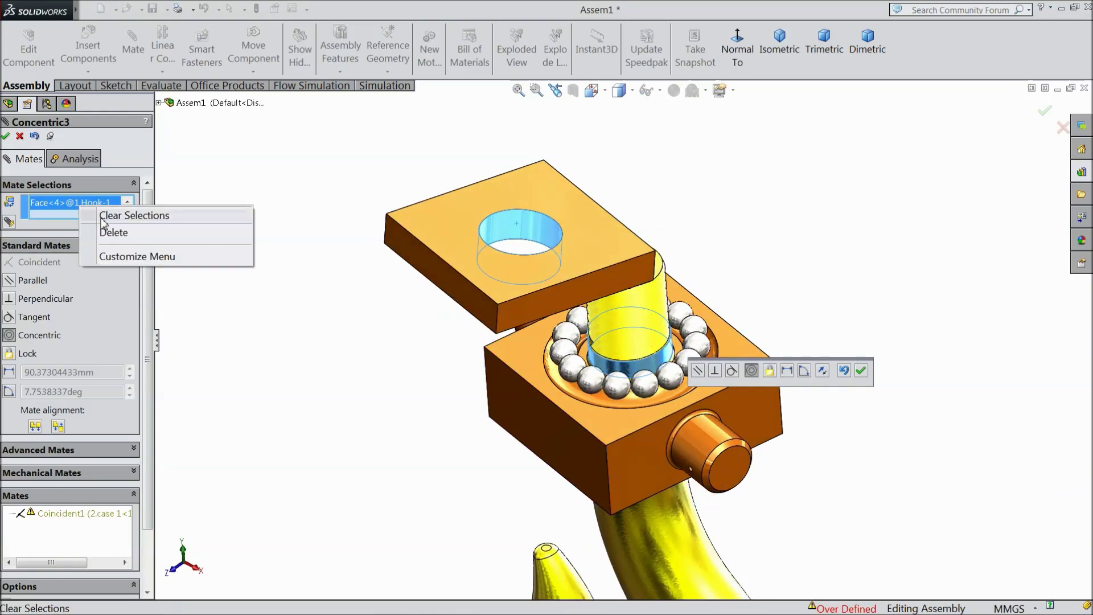
left_click(103, 217)
left_click_drag(586, 305, 611, 266)
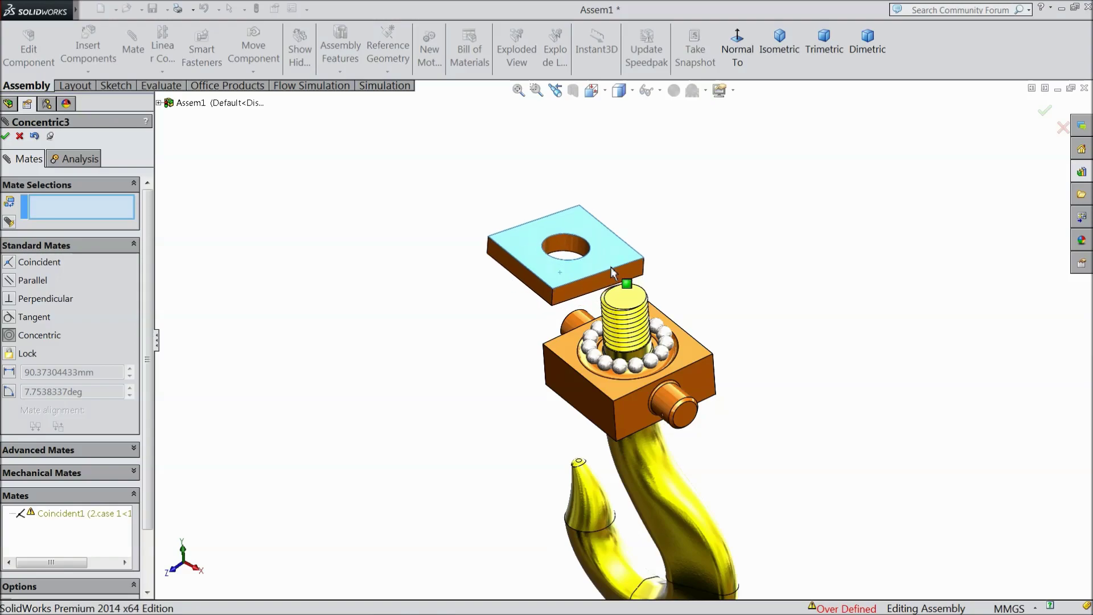
mouse_move(610, 266)
middle_mouse_down()
mouse_move(472, 282)
mouse_move(490, 301)
mouse_move(444, 319)
middle_mouse_up()
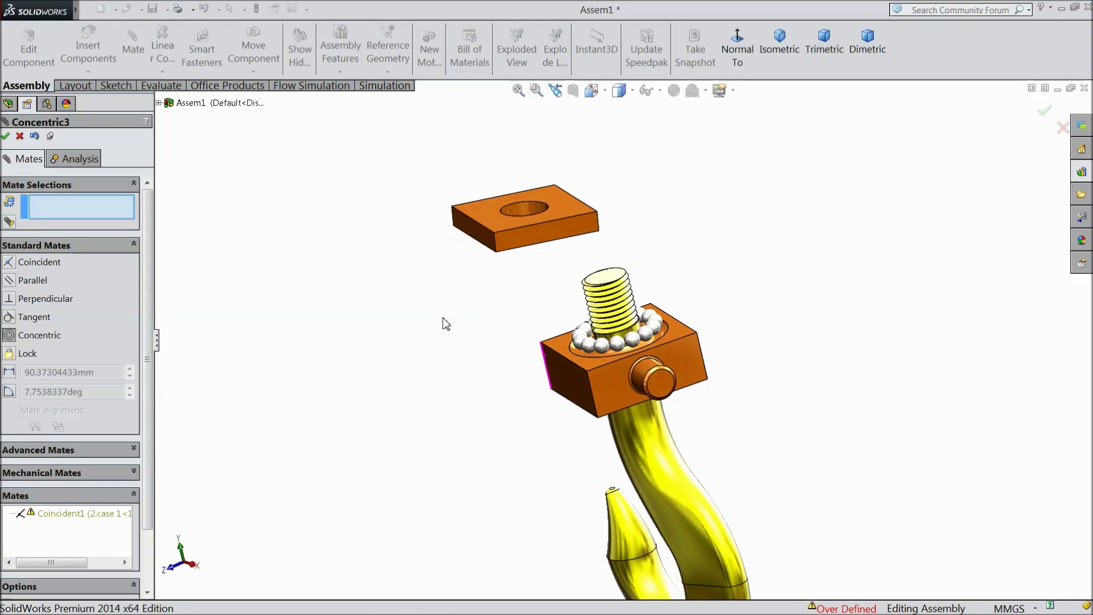
left_click(20, 136)
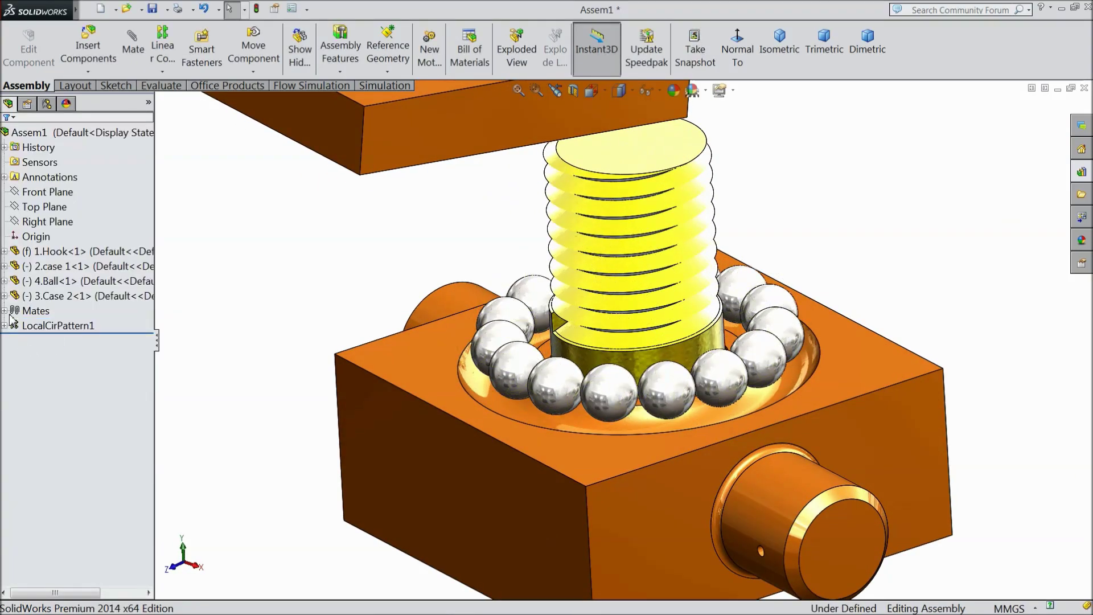
Try mating the top plate's hole to the hook shaft, then cancel the mate.
key("f")
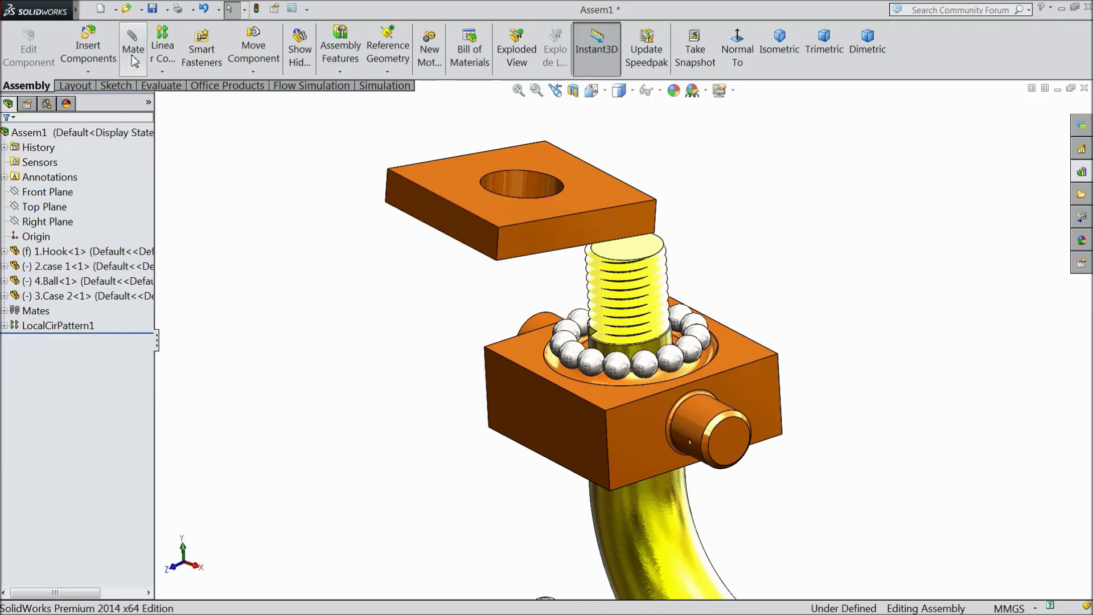
left_click(133, 60)
left_click(541, 202)
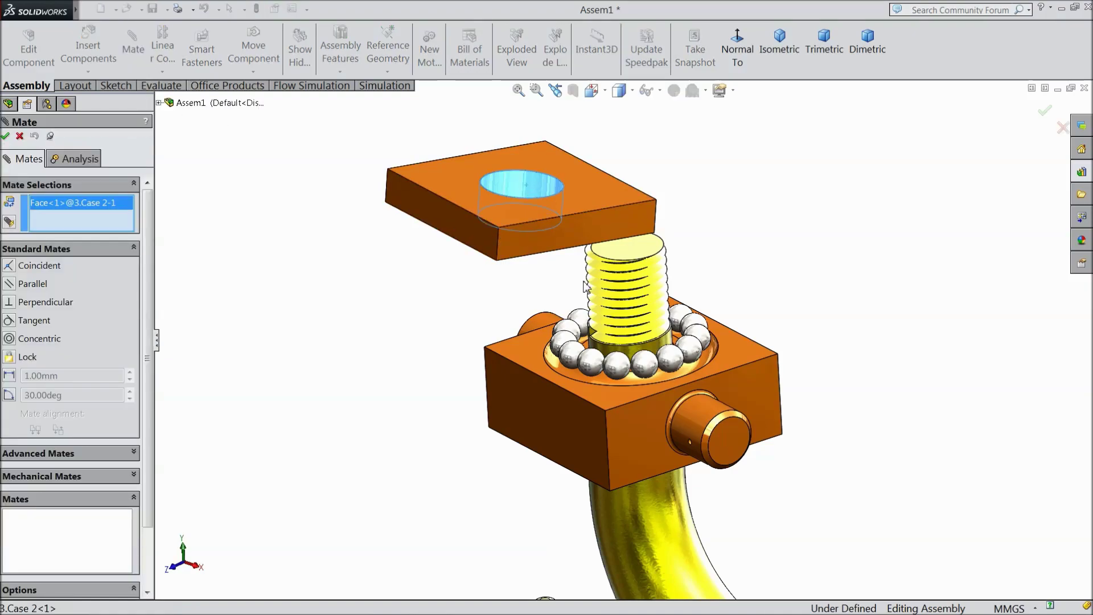
left_click(655, 353)
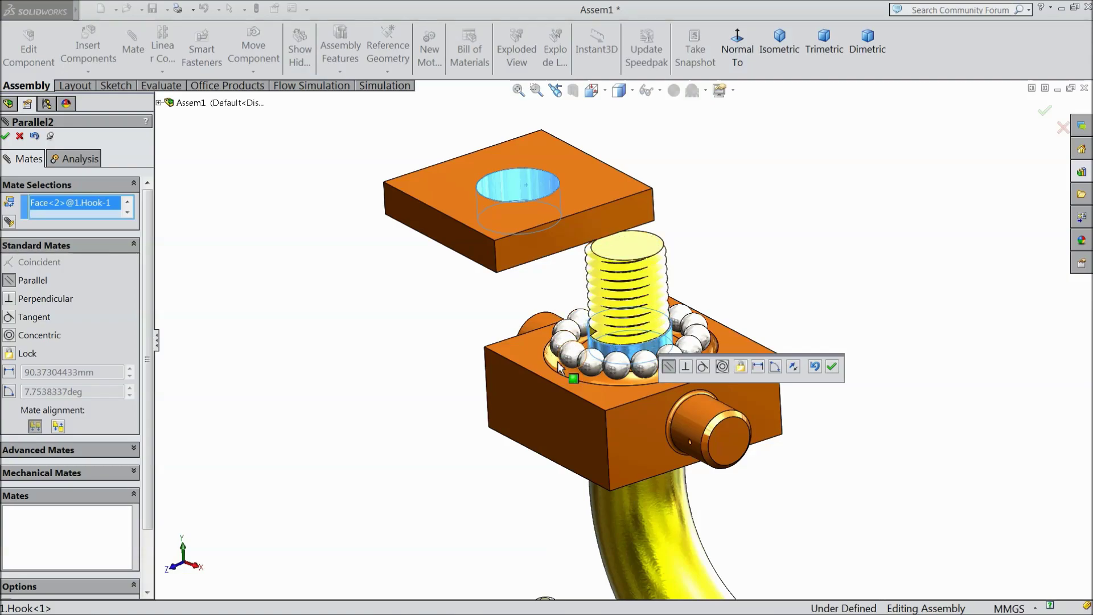
scroll(490, 337, "up", 3)
mouse_move(490, 337)
middle_mouse_down()
mouse_move(447, 302)
mouse_move(449, 434)
mouse_move(446, 227)
middle_mouse_up()
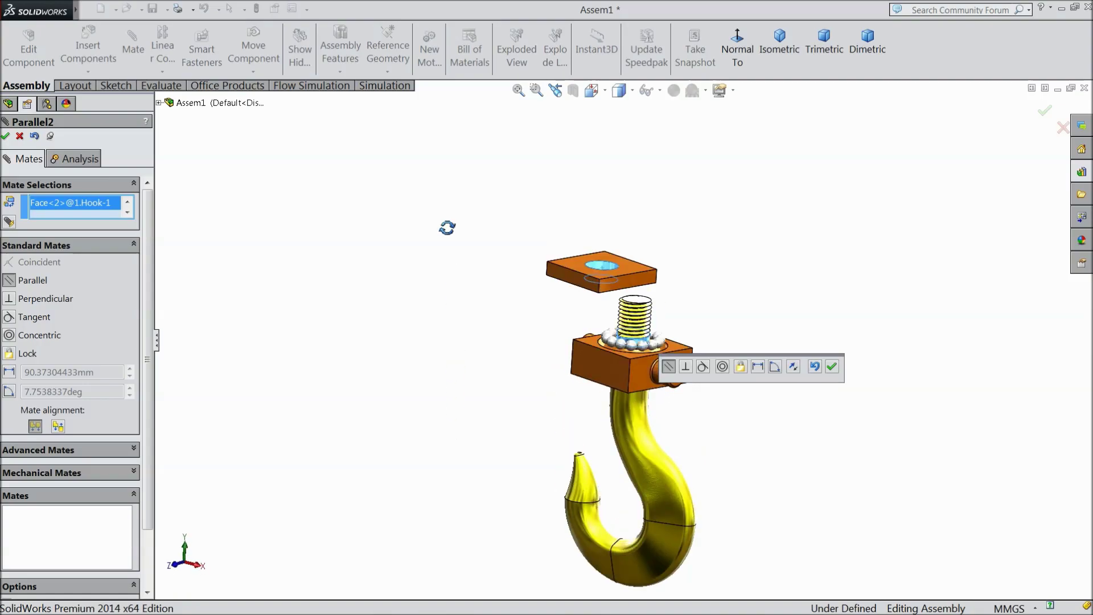
left_click(19, 135)
left_click(19, 136)
Delete the Coincident1 mate and select the hook's threaded shank.
left_click(16, 310)
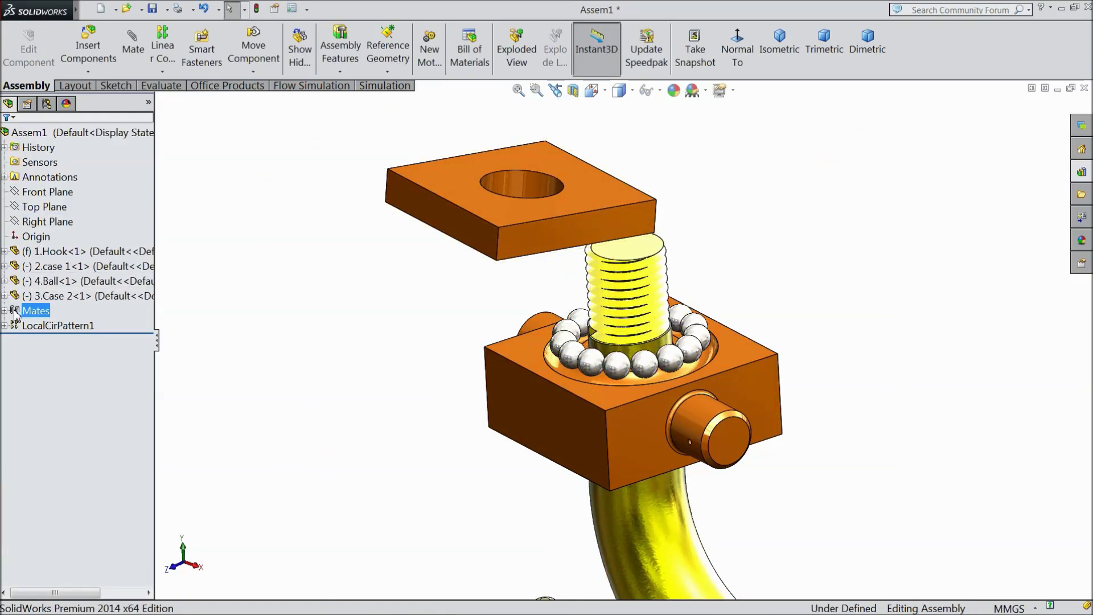
left_click(32, 371)
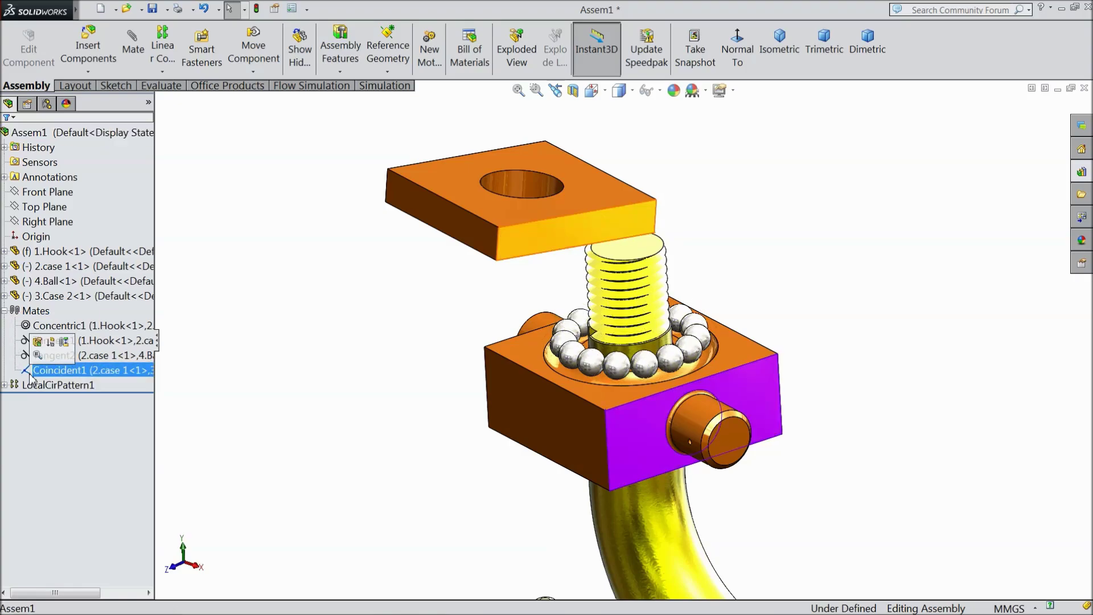
right_click(30, 379)
left_click(57, 434)
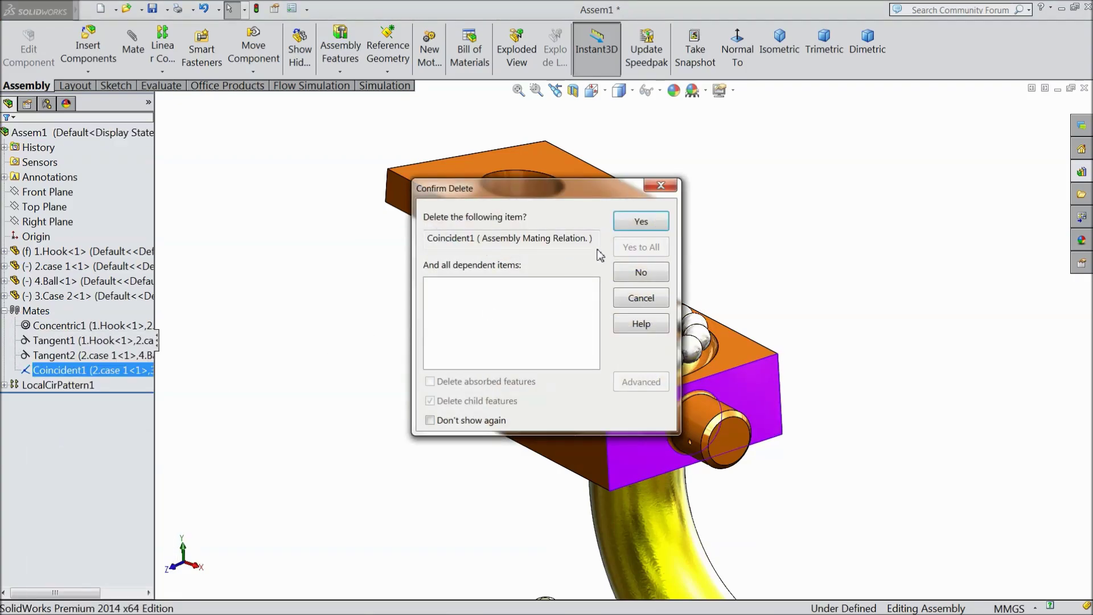
left_click(640, 222)
scroll(649, 353, "down", 3)
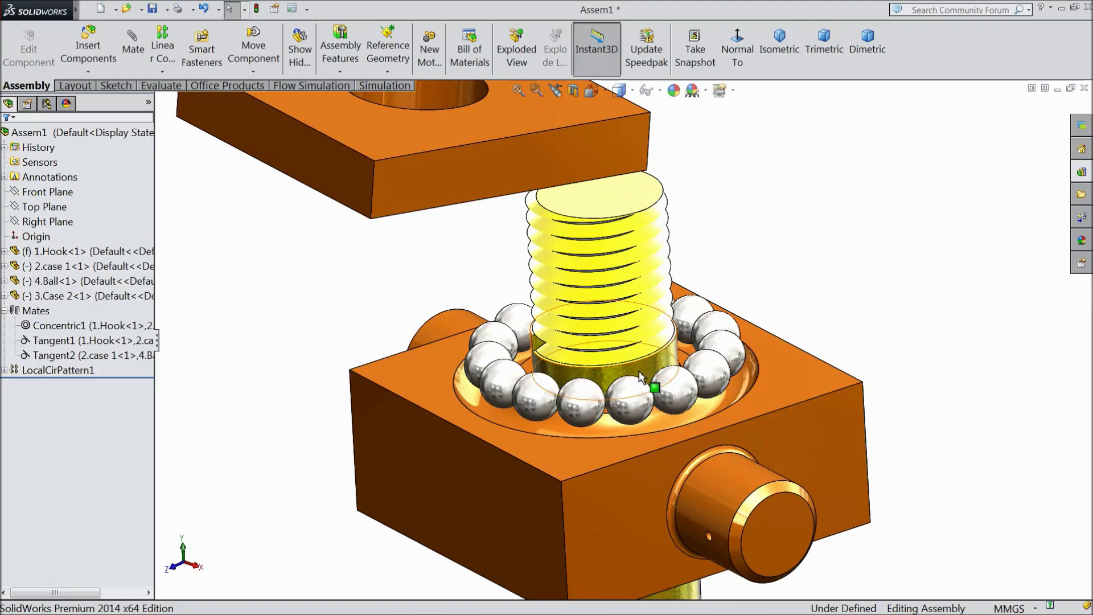
left_click(645, 375)
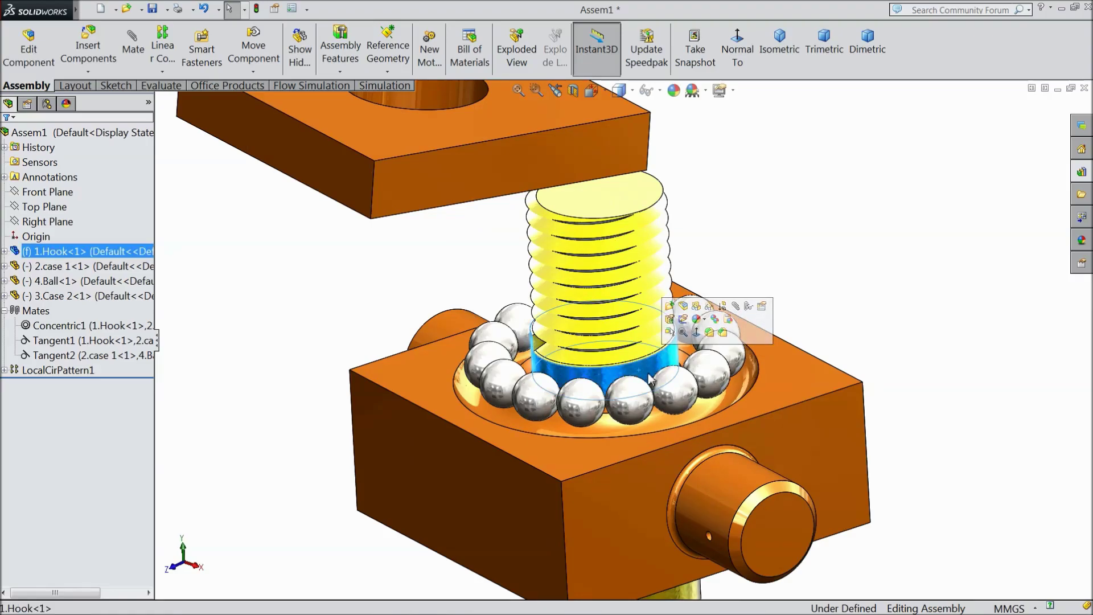
scroll(626, 375, "up", 3)
Make the top plate's hole concentric with the hook shank and slide it down the thread.
left_click(133, 62)
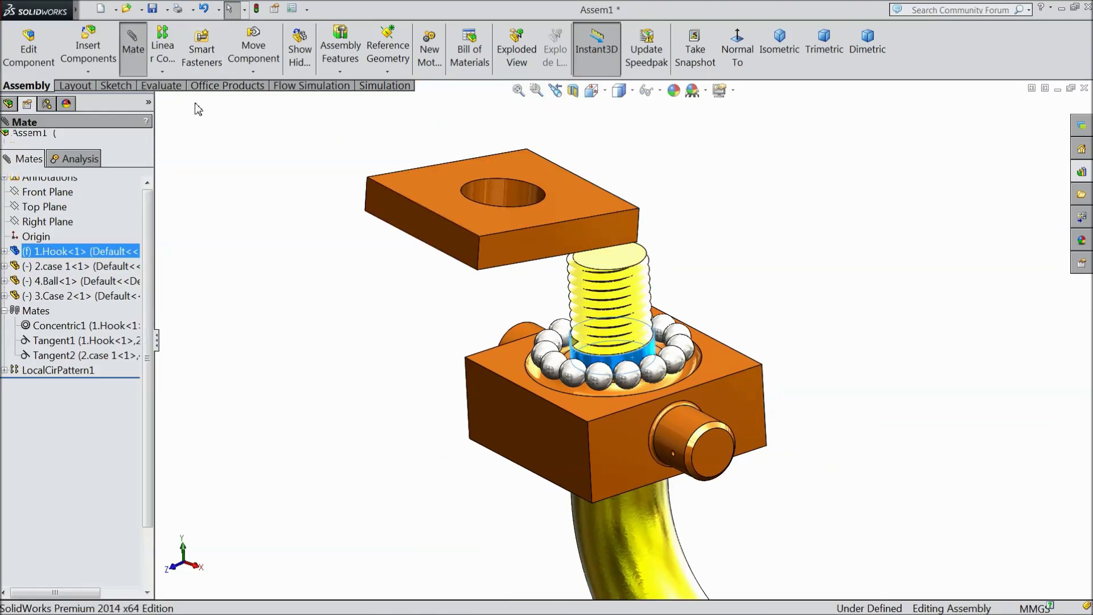
left_click(517, 201)
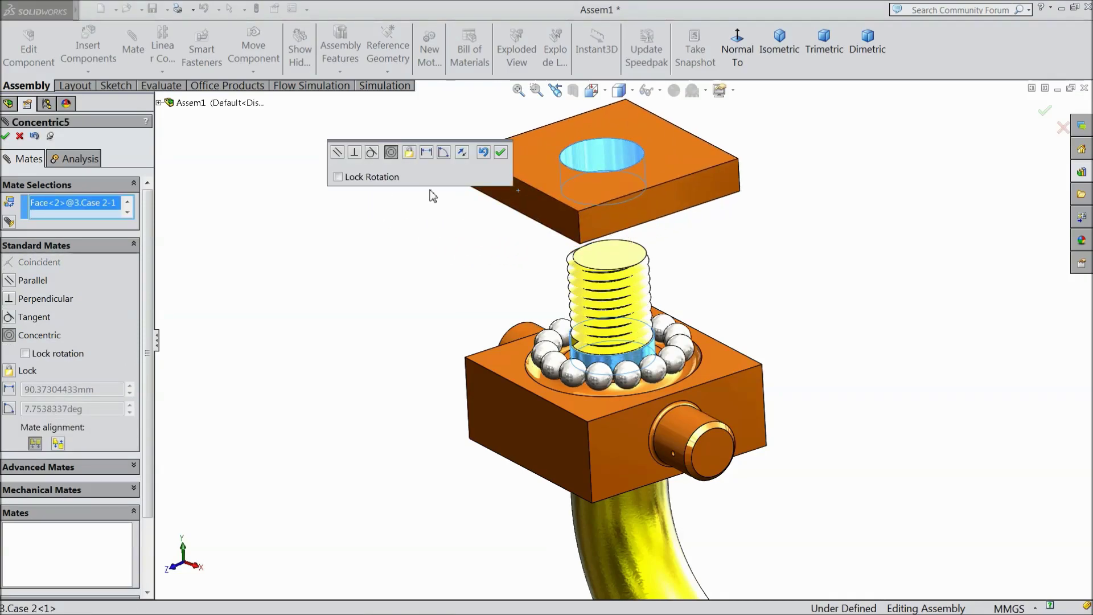
left_click(499, 154)
scroll(651, 238, "down", 3)
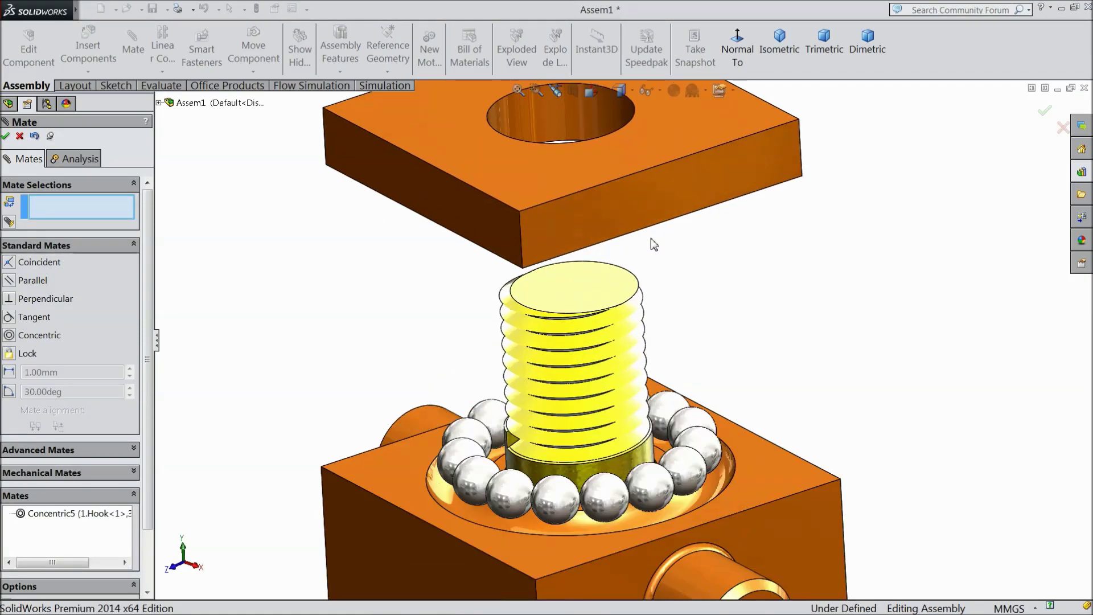
left_click_drag(626, 213, 636, 456)
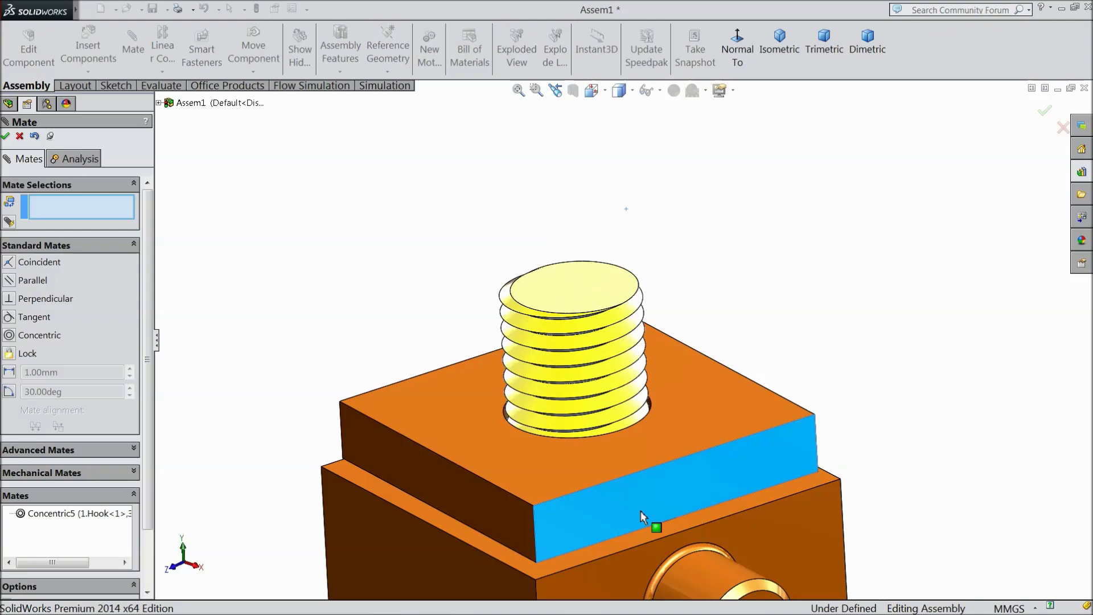
mouse_move(637, 457)
middle_mouse_down()
mouse_move(654, 456)
mouse_move(670, 403)
mouse_move(679, 424)
middle_mouse_up()
scroll(487, 446, "down", 3)
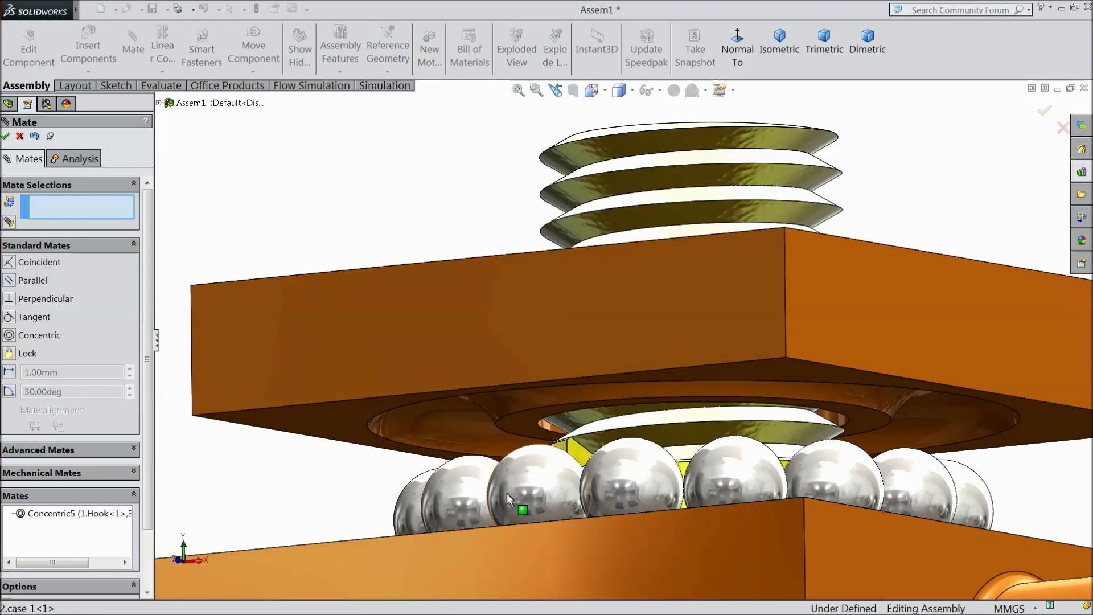
Add a Tangent mate between a ball and the top plate's groove.
left_click(517, 483)
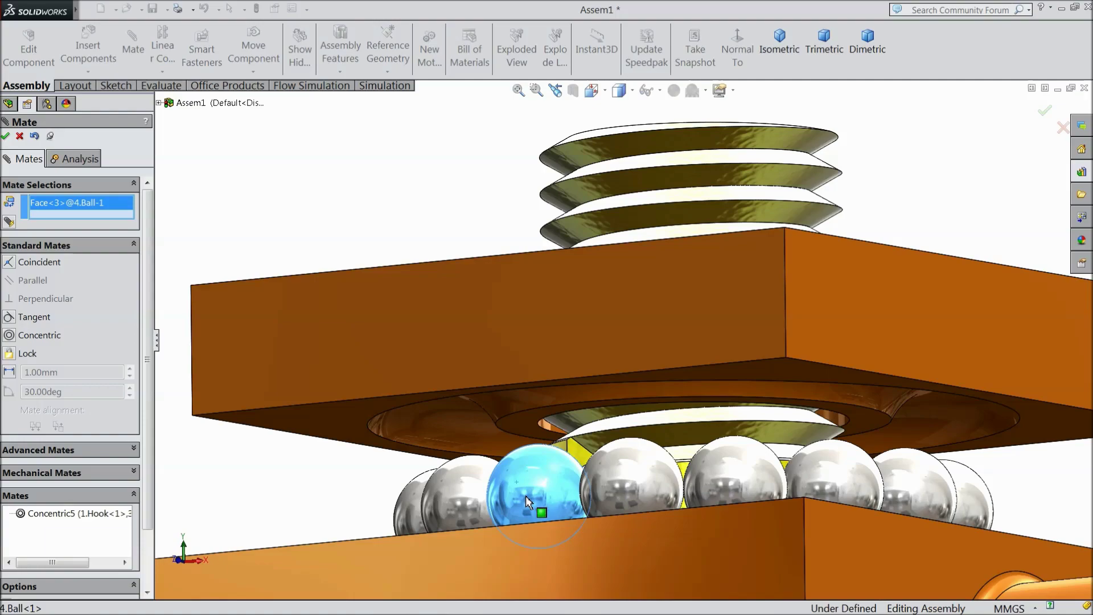
left_click(453, 424)
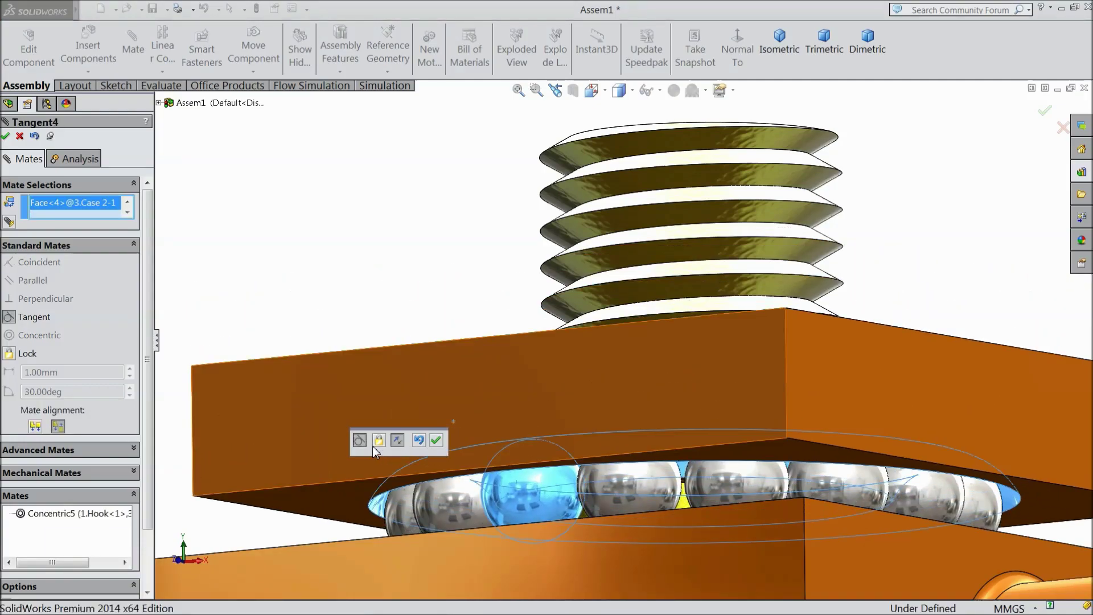
left_click(437, 441)
Make the case block's side face parallel to the top plate's matching face.
key("f")
middle_click_drag(493, 258, 493, 364)
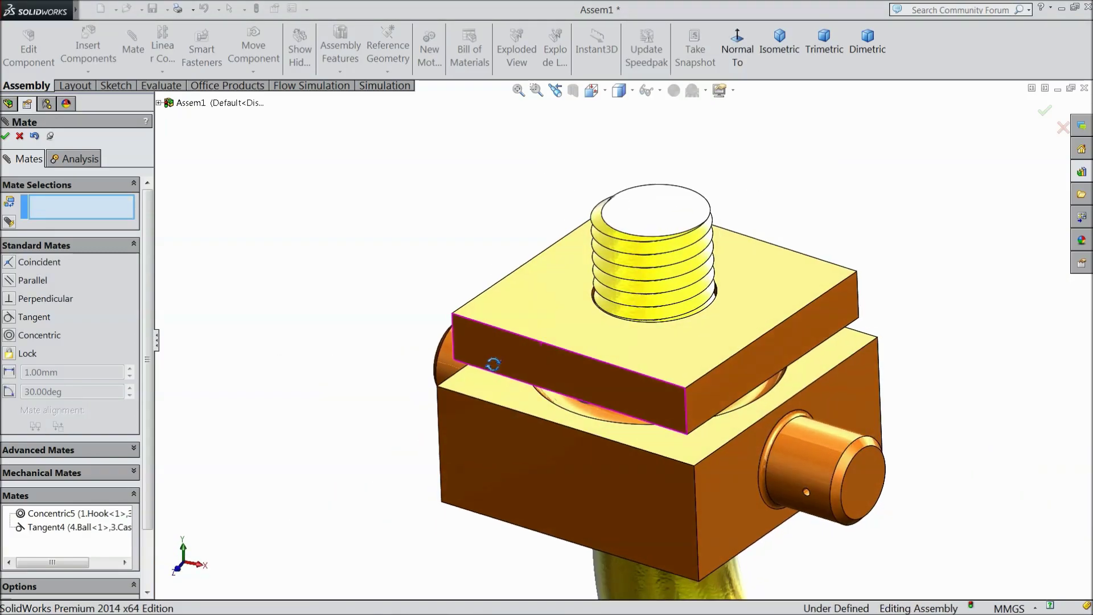
scroll(637, 450, "down", 5)
left_click(587, 456)
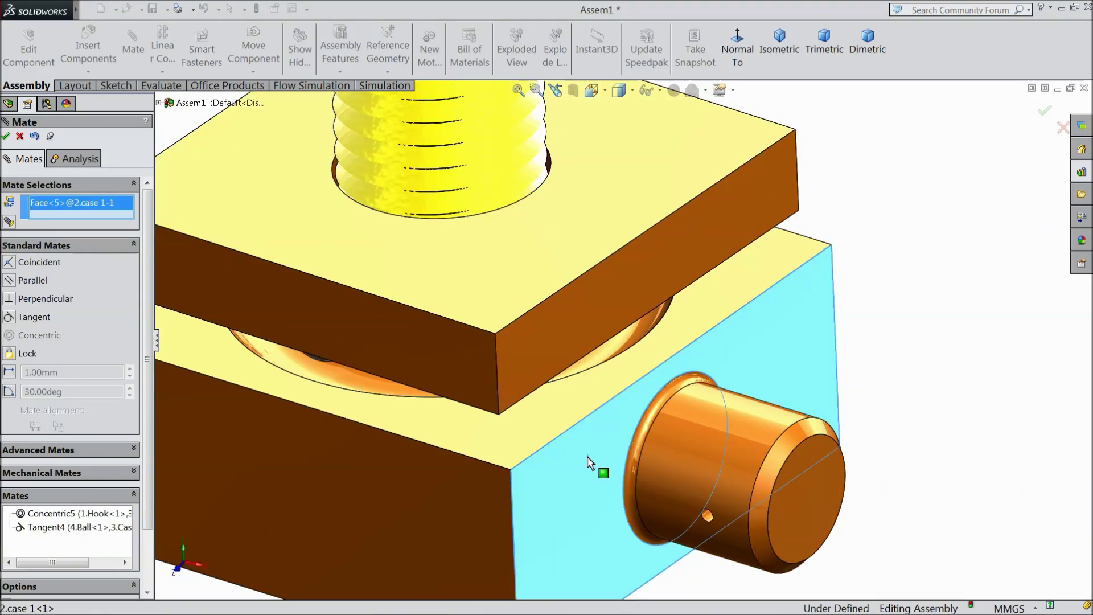
left_click(552, 351)
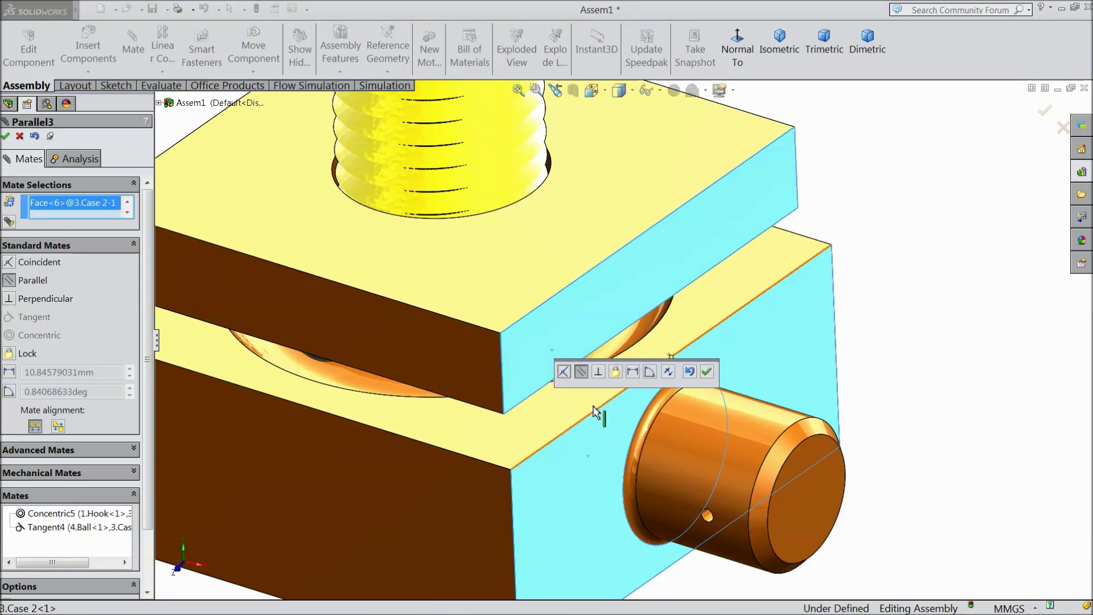
left_click(708, 373)
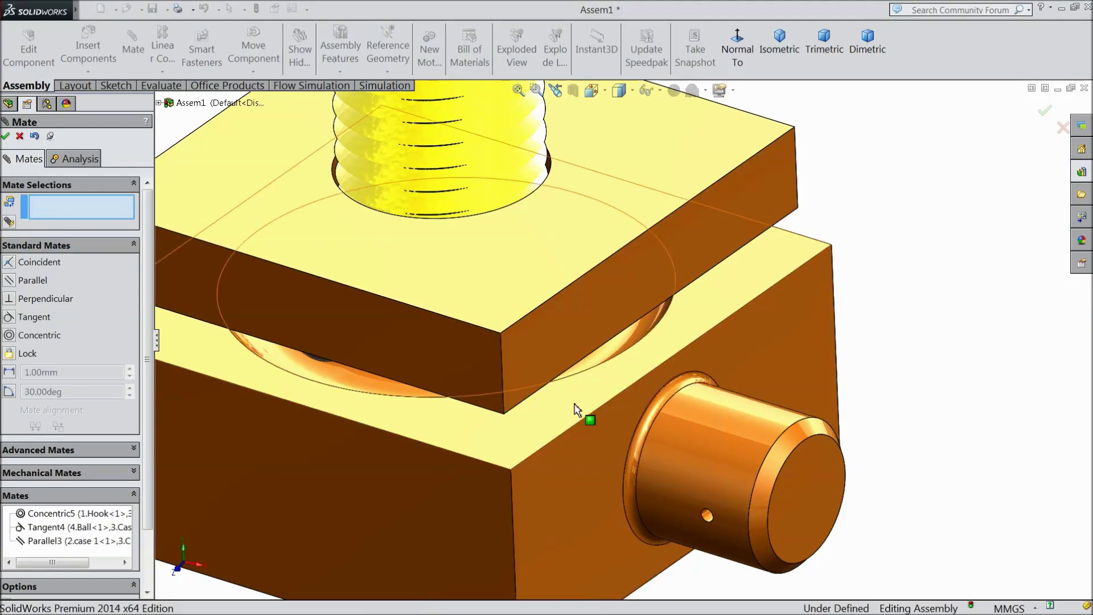
Close the Mate panel and rotate the blocks about the hook's axis with Move Component.
scroll(585, 411, "up", 5)
scroll(587, 433, "up", 3)
mouse_move(586, 439)
middle_mouse_down()
mouse_move(629, 418)
mouse_move(630, 395)
middle_mouse_up()
scroll(393, 329, "down", 3)
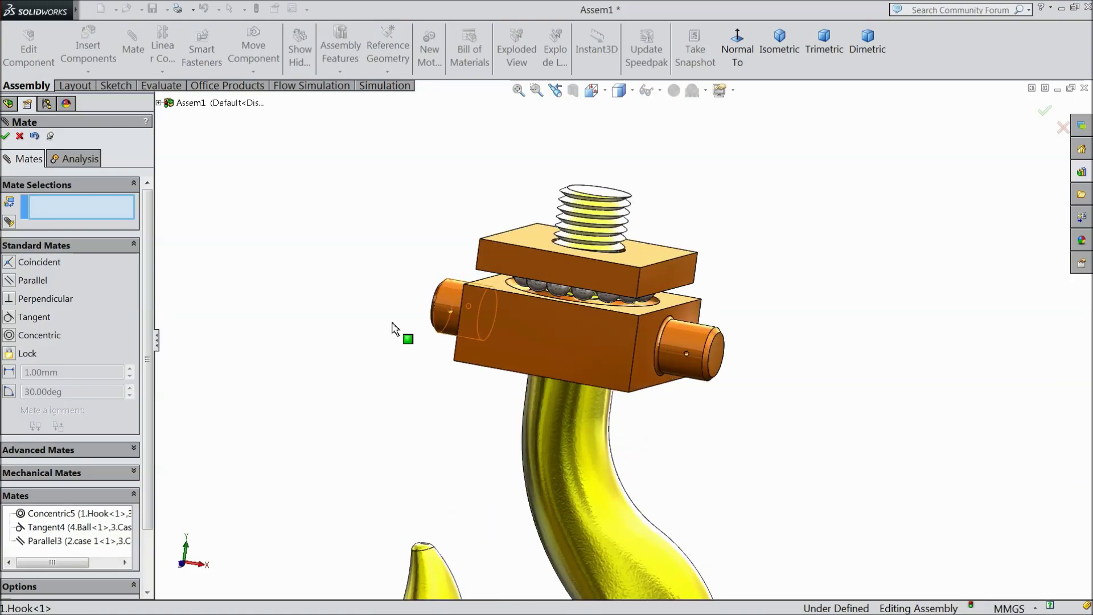
left_click(6, 136)
mouse_move(610, 343)
left_mouse_down()
mouse_move(650, 340)
mouse_move(631, 344)
left_mouse_up()
mouse_move(484, 298)
left_mouse_down()
mouse_move(439, 281)
mouse_move(551, 327)
mouse_move(682, 341)
mouse_move(370, 300)
mouse_move(506, 344)
mouse_move(763, 362)
mouse_move(586, 383)
mouse_move(536, 367)
left_mouse_up()
key("Escape")
In the Design Library Toolbox, collapse ANSI Metric and browse ISO > Nuts > Hex Nuts.
key("f")
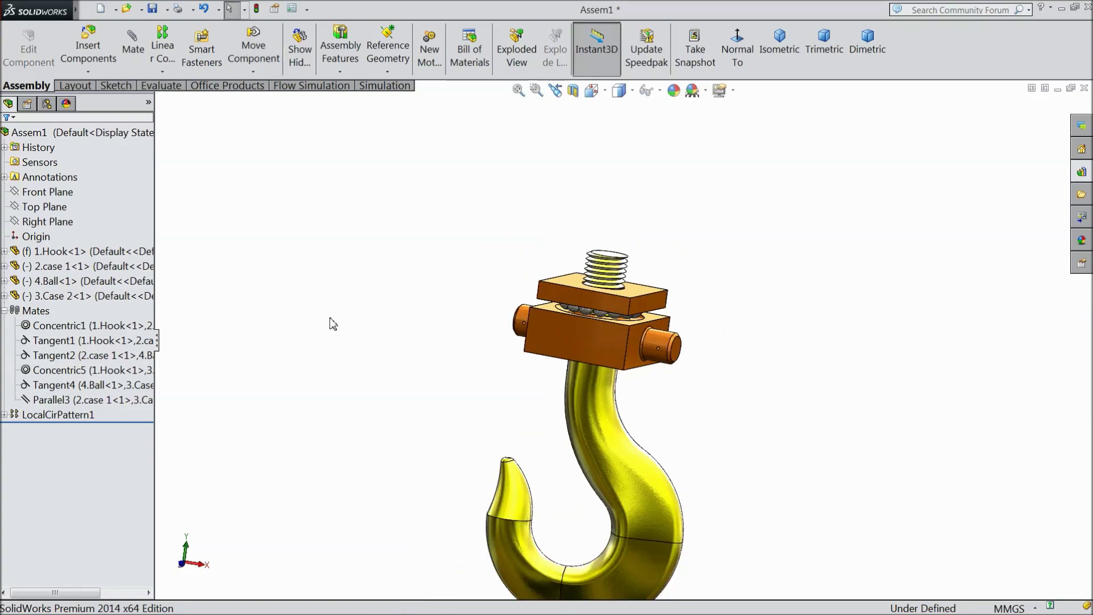
mouse_move(344, 333)
middle_mouse_down()
mouse_move(371, 388)
mouse_move(346, 342)
middle_mouse_up()
scroll(542, 401, "down", 3)
scroll(542, 401, "down", 1)
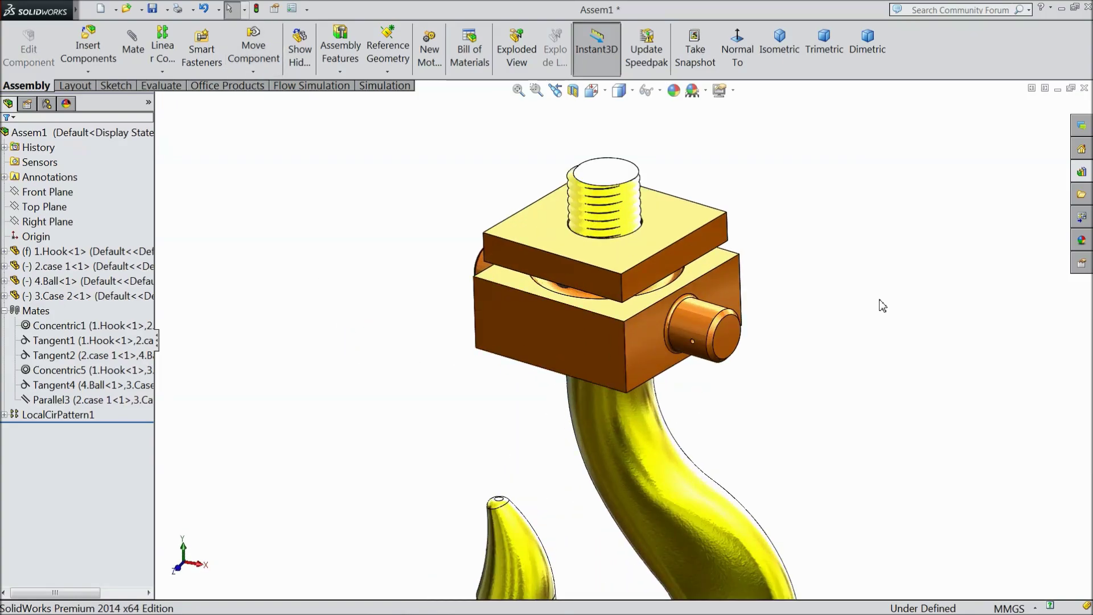
left_click(1081, 173)
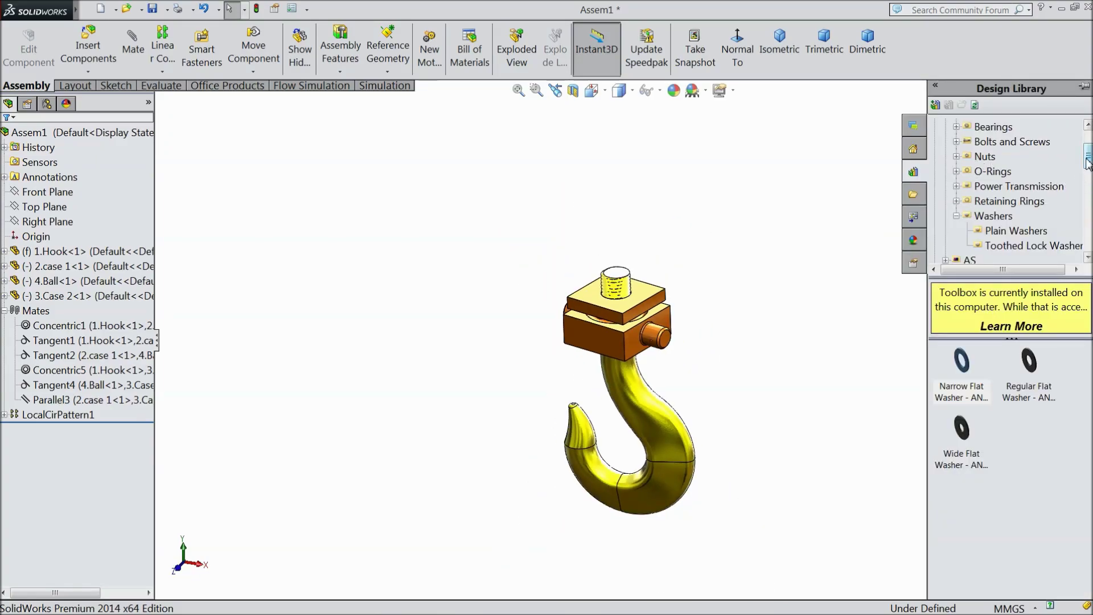
scroll(1062, 182, "up", 2)
left_click(946, 172)
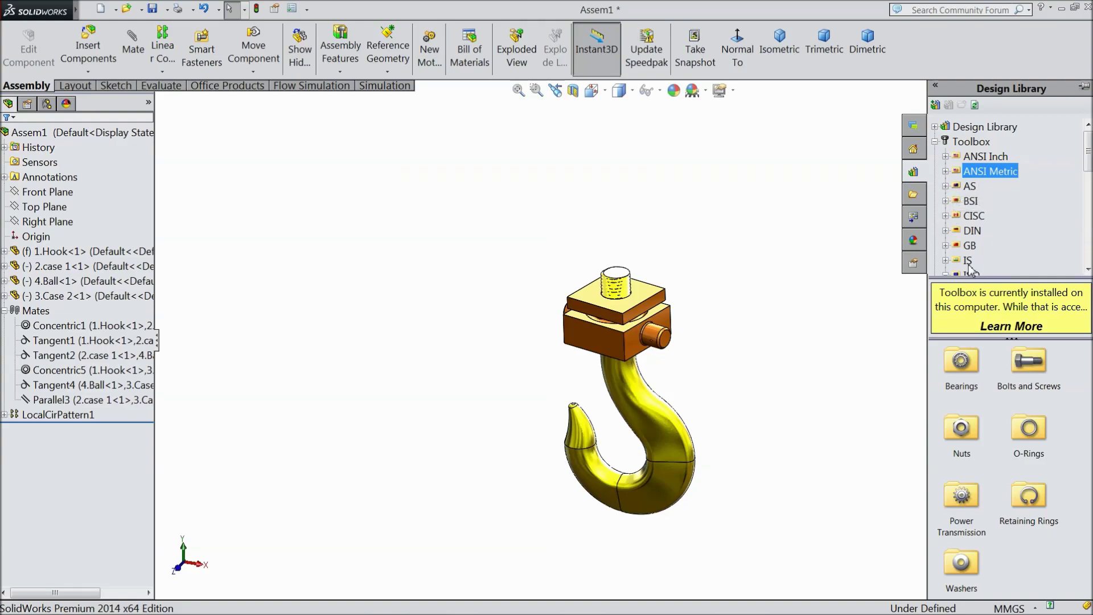
scroll(978, 253, "down", 1)
left_click(971, 231)
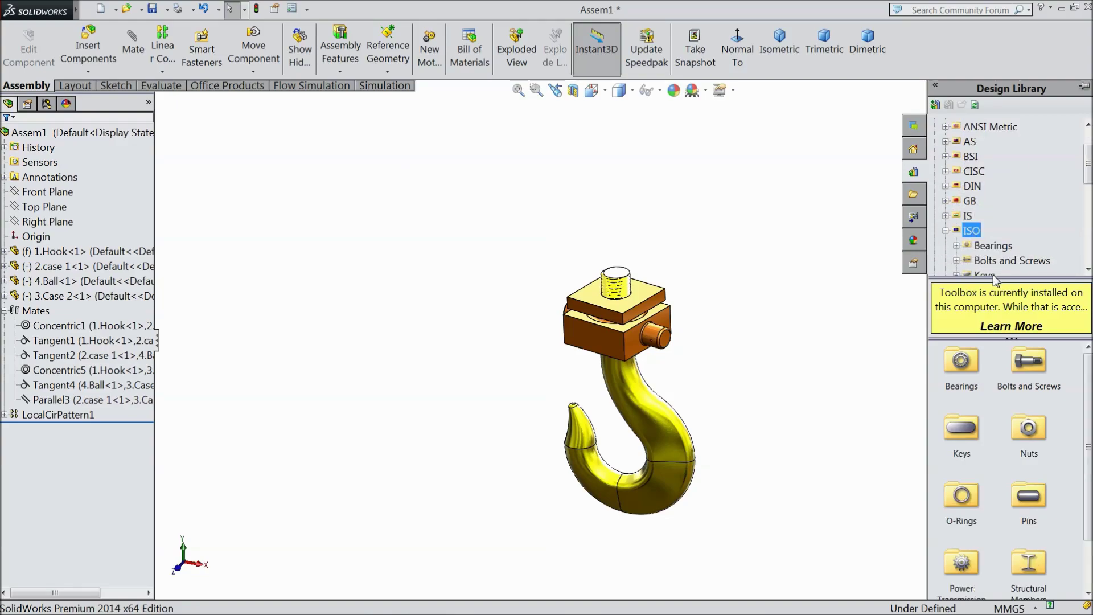
scroll(993, 275, "down", 1)
double_click(1035, 442)
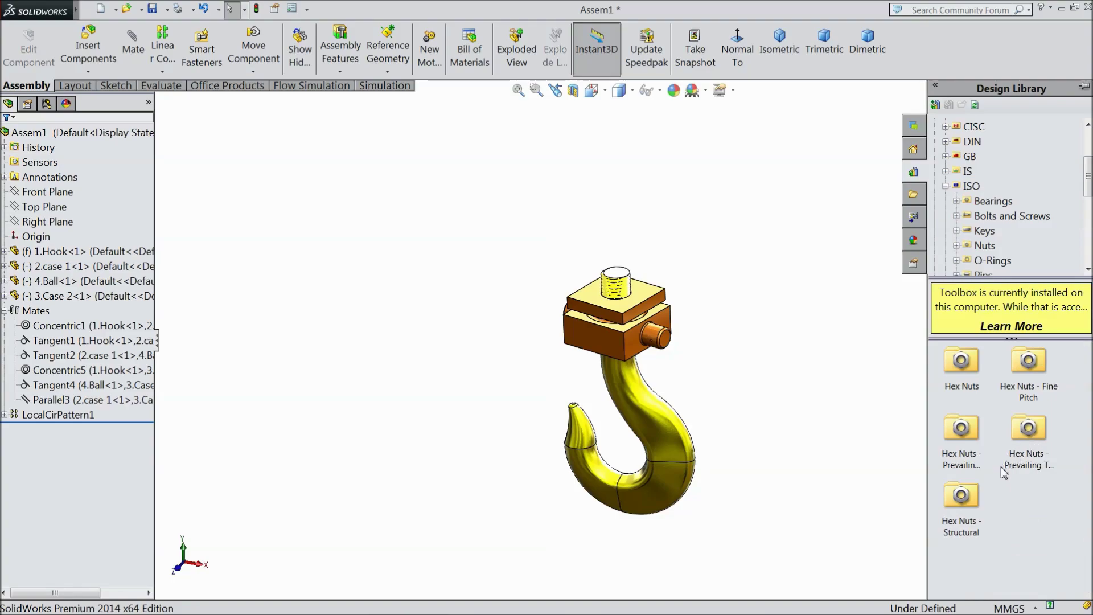
double_click(962, 364)
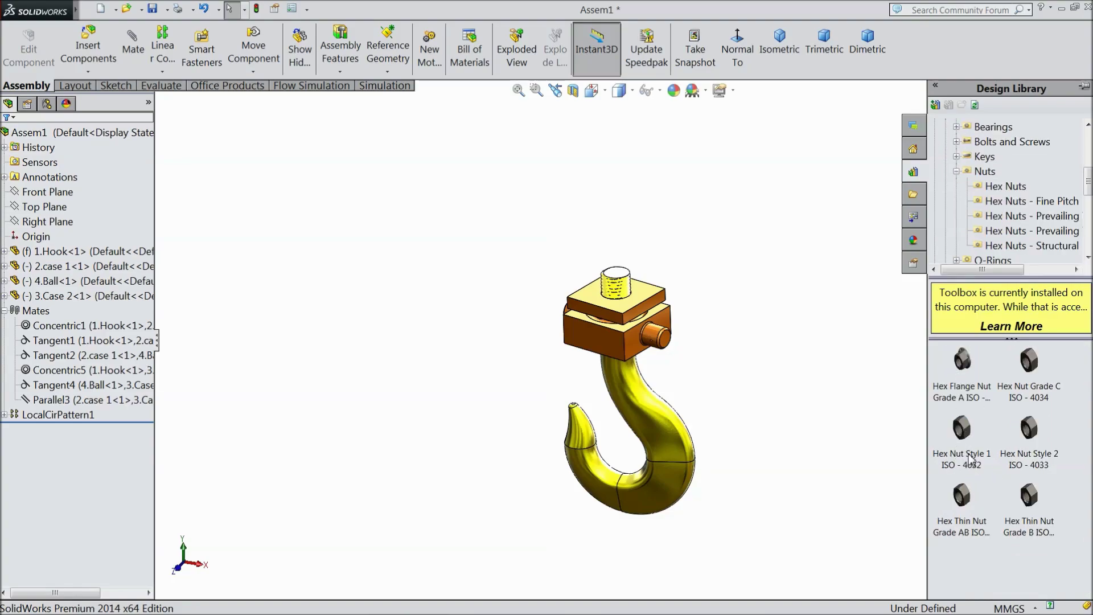
Insert Hex Nut Style 1 ISO 4032 as M48 with Schematic threads and Double Chamfer finish.
left_click_drag(966, 450, 759, 374)
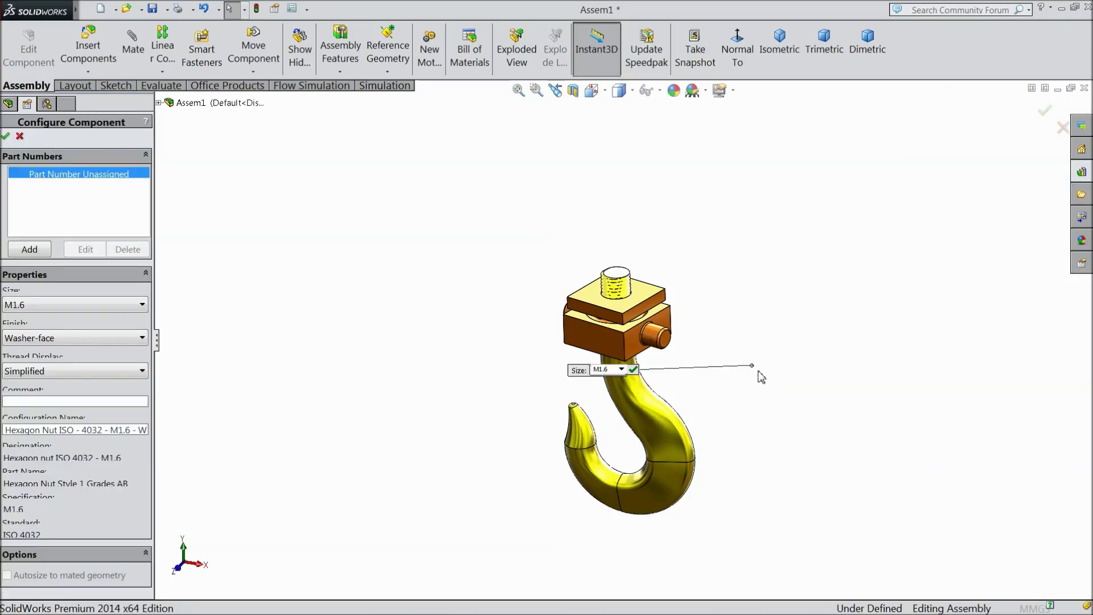
left_click(54, 307)
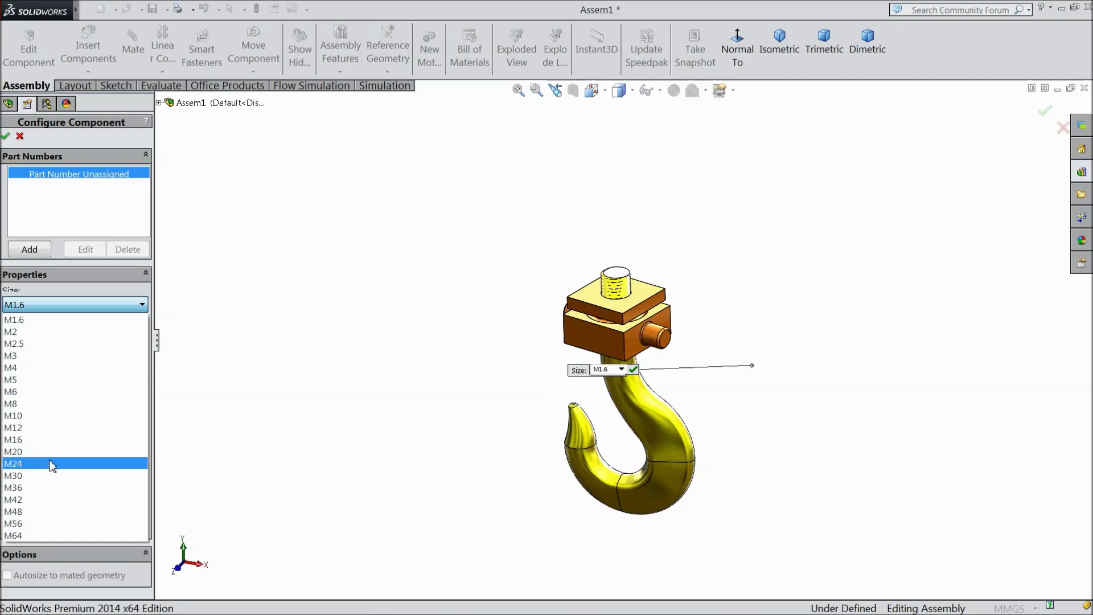
left_click(31, 512)
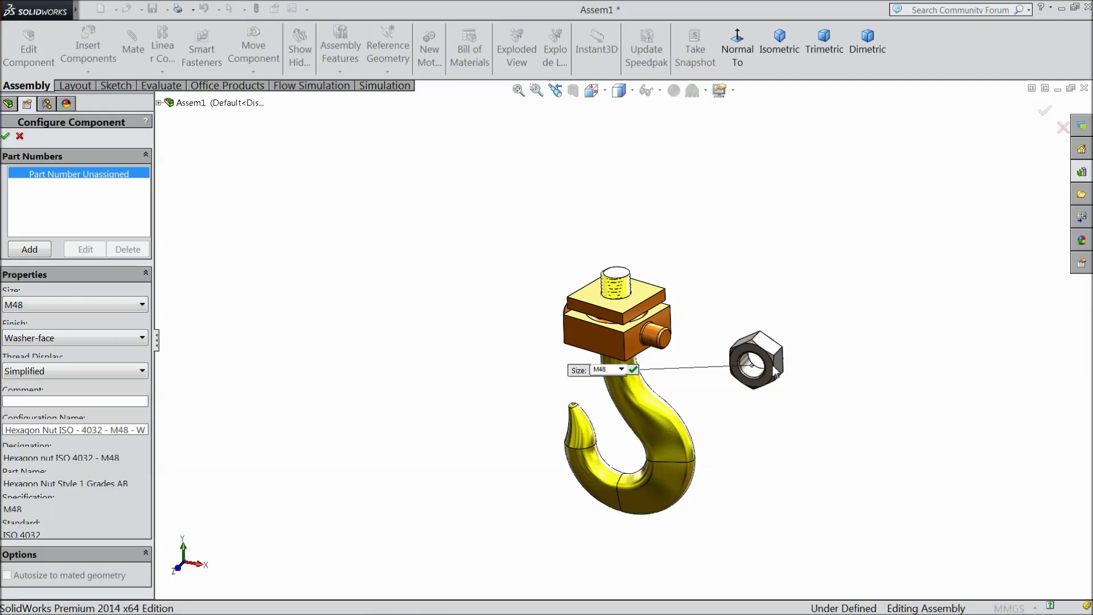
scroll(775, 371, "down", 4)
scroll(740, 370, "down", 1)
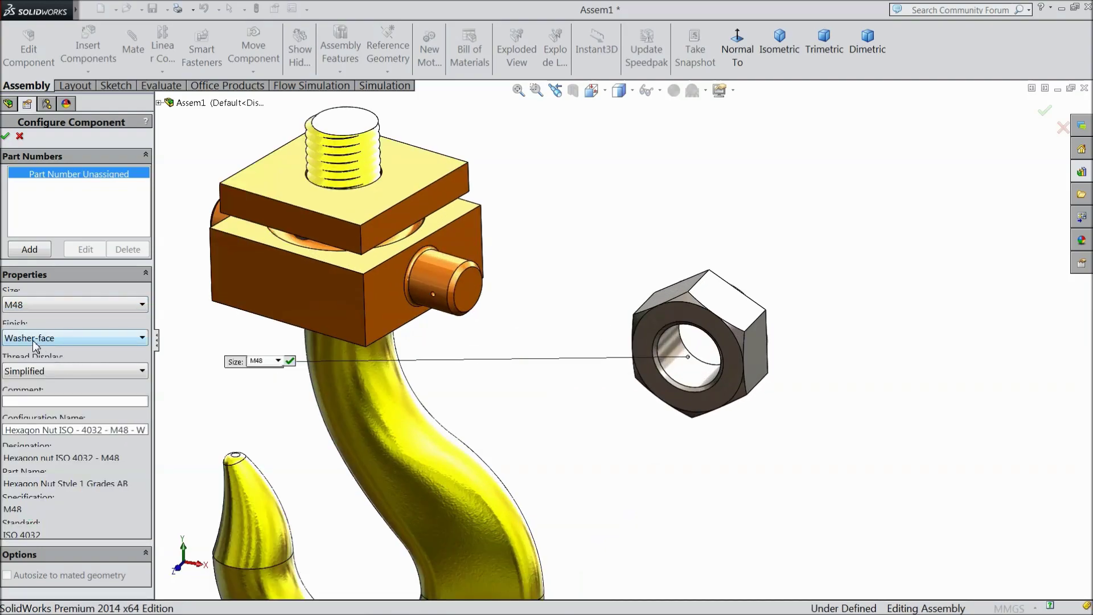
left_click(35, 371)
left_click(31, 411)
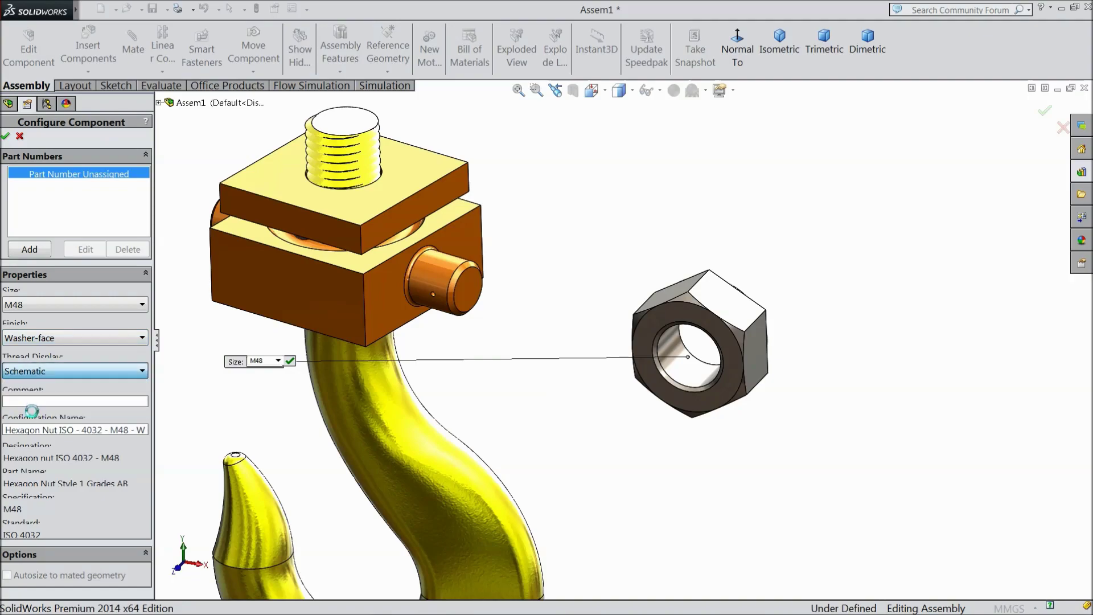
left_click(31, 343)
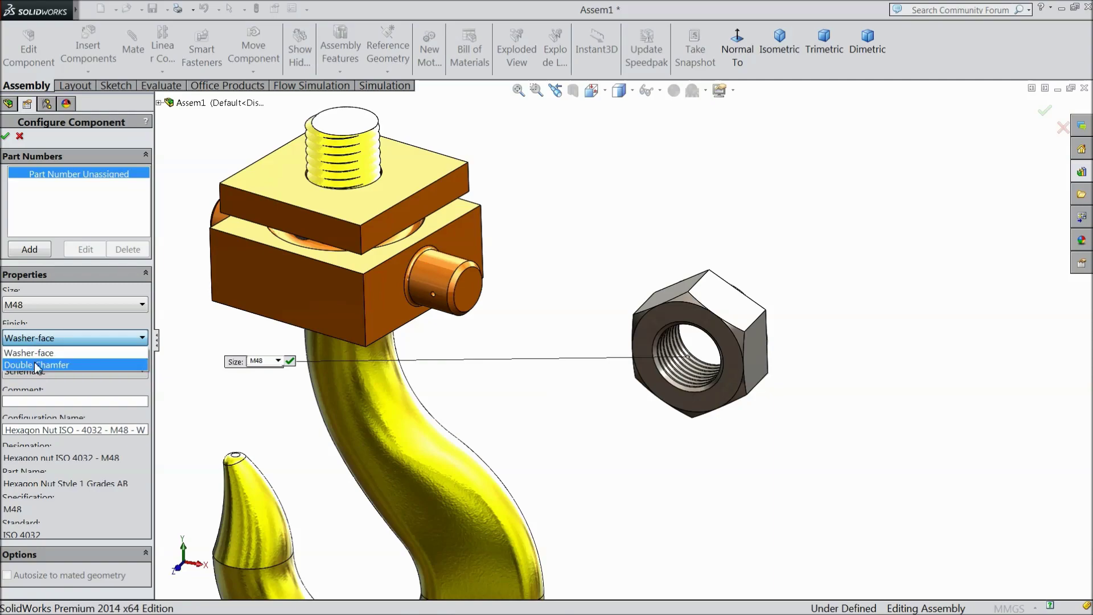
left_click(35, 365)
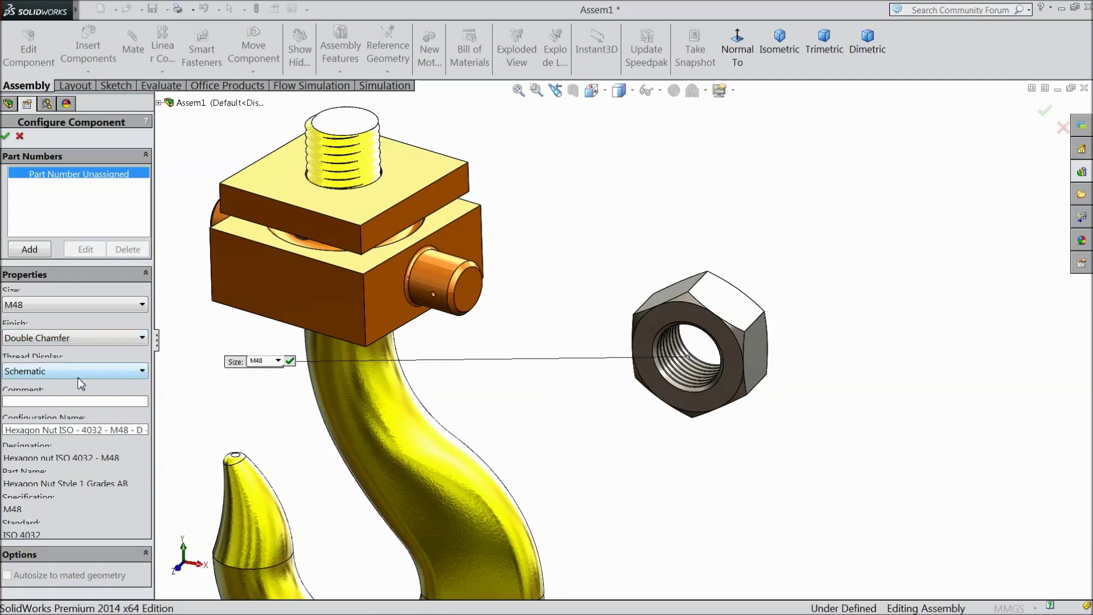
left_click(7, 137)
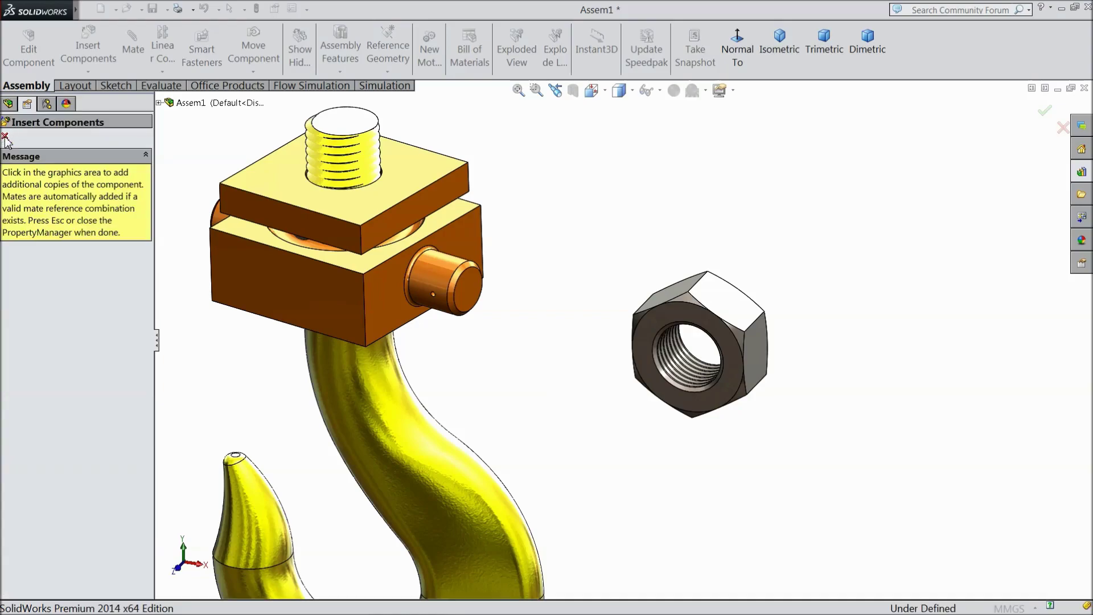
left_click(6, 137)
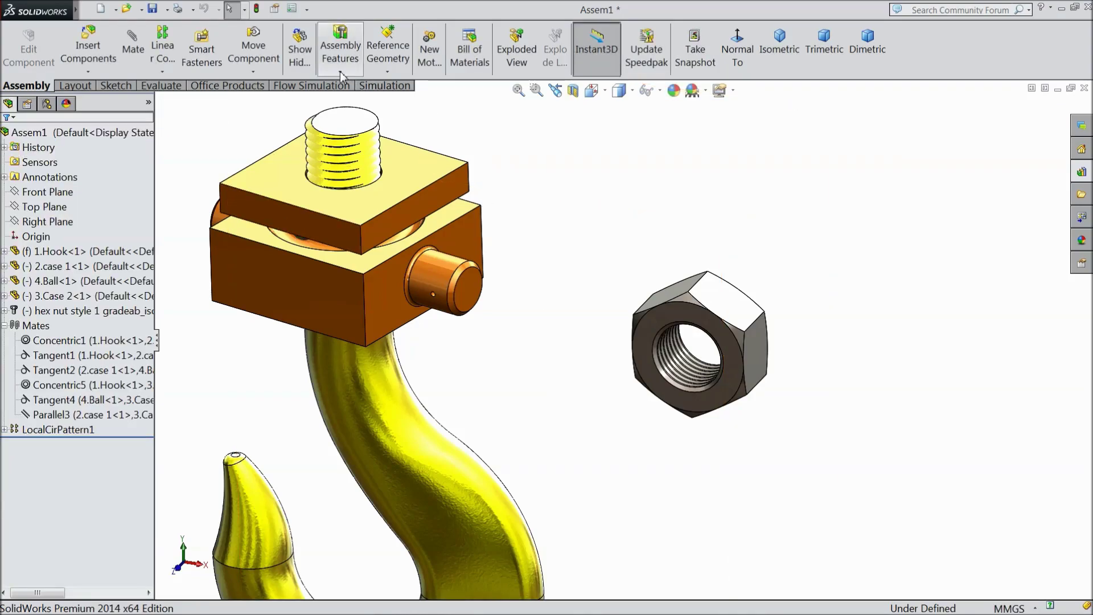
Rotate the hex nut with Rotate Component so its hole faces up.
left_click(253, 71)
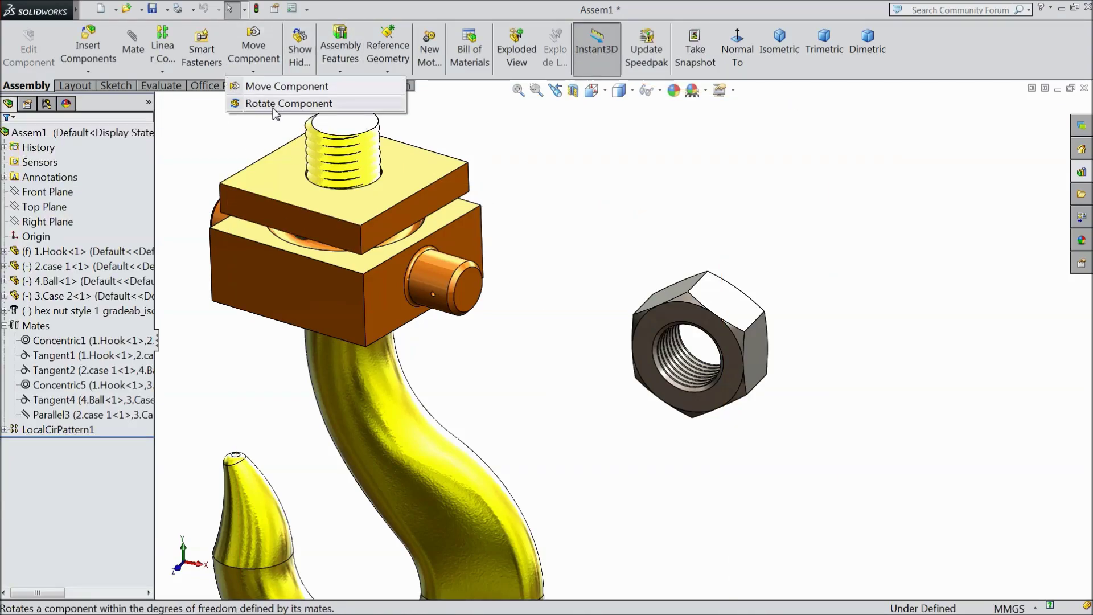
left_click(271, 106)
mouse_move(691, 304)
left_mouse_down()
mouse_move(586, 425)
mouse_move(593, 381)
mouse_move(562, 409)
left_mouse_up()
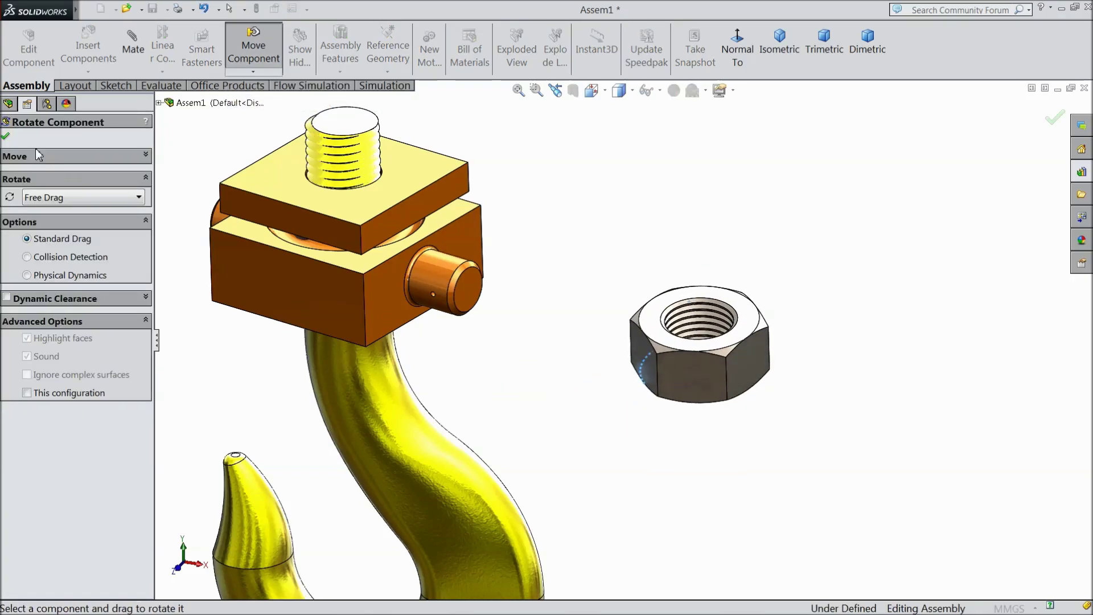
left_click(6, 138)
Move the hex nut onto the bolt, just above the clamp's upper plate.
left_click(231, 63)
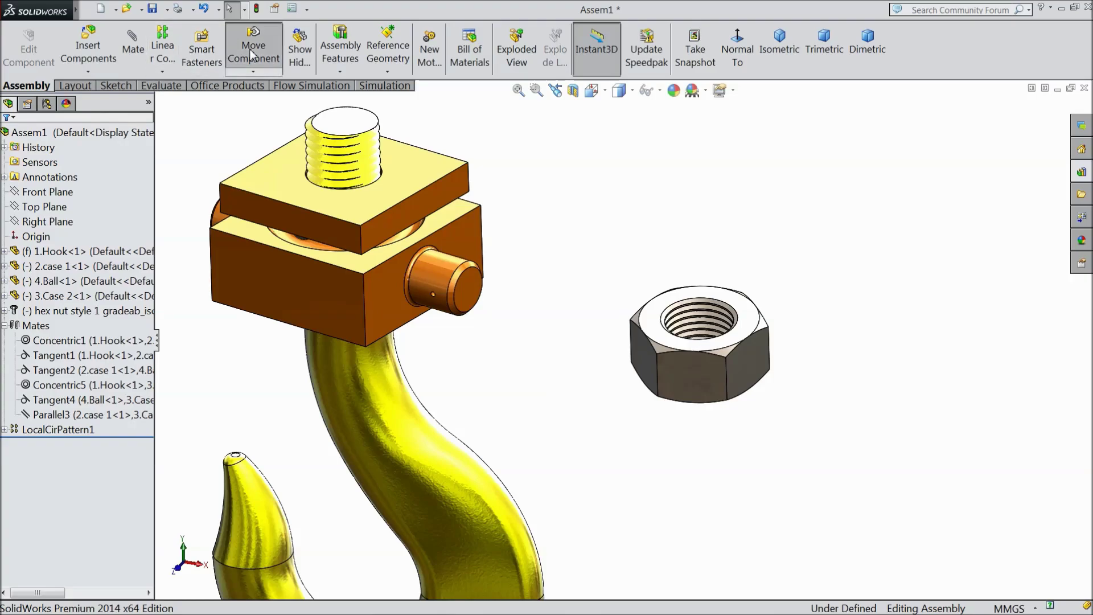
left_click_drag(717, 371, 383, 140)
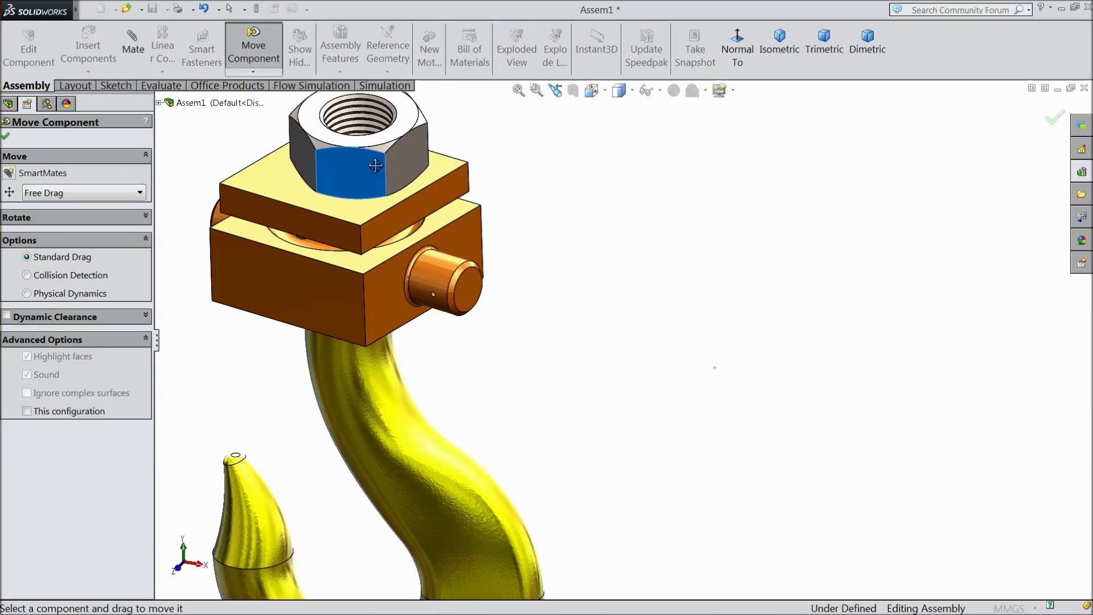
mouse_move(398, 222)
middle_mouse_down()
mouse_move(456, 226)
mouse_move(474, 212)
middle_mouse_up()
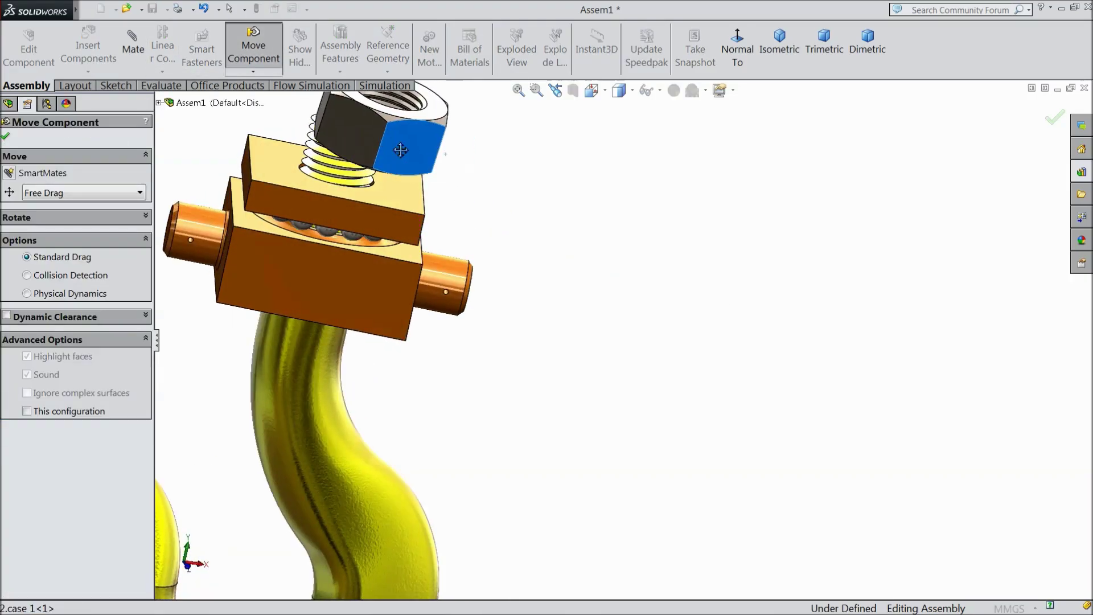
scroll(571, 297, "up", 5)
middle_click_drag(572, 297, 478, 234)
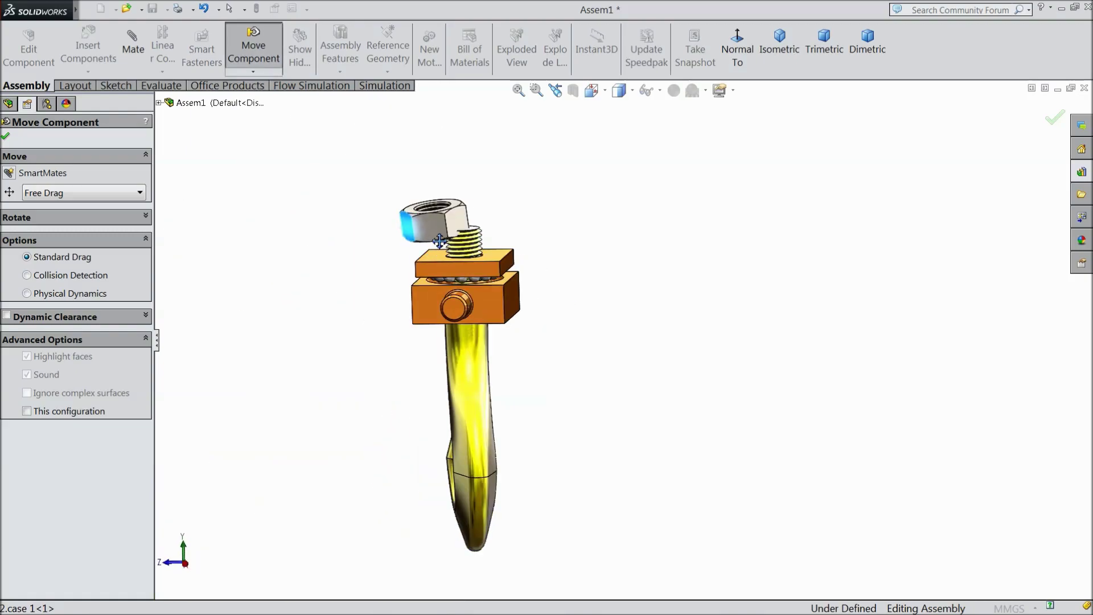
left_click_drag(479, 233, 499, 226)
middle_click_drag(451, 205, 524, 254)
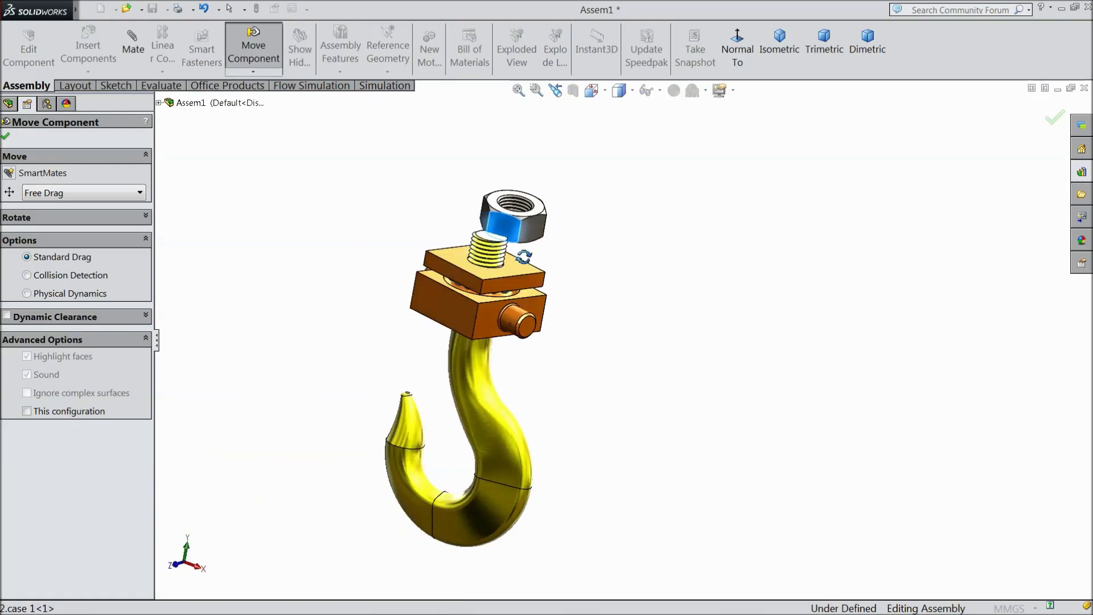
scroll(243, 200, "down", 5)
left_click(6, 136)
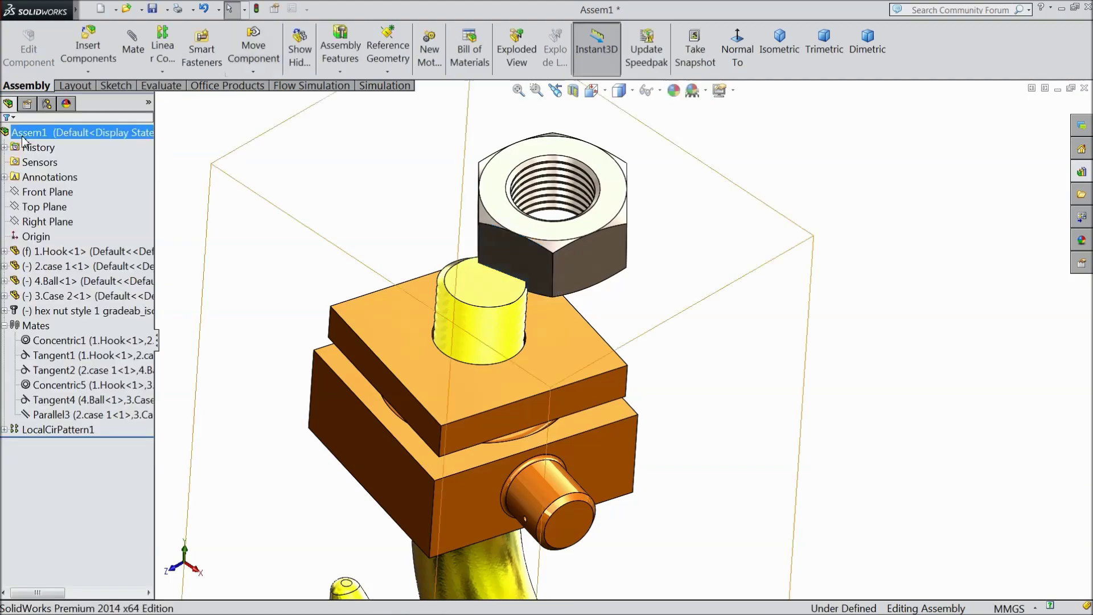
Mate the nut's inner hole edge concentric with the bolt's circular edge.
scroll(531, 237, "down", 2)
scroll(529, 165, "down", 3)
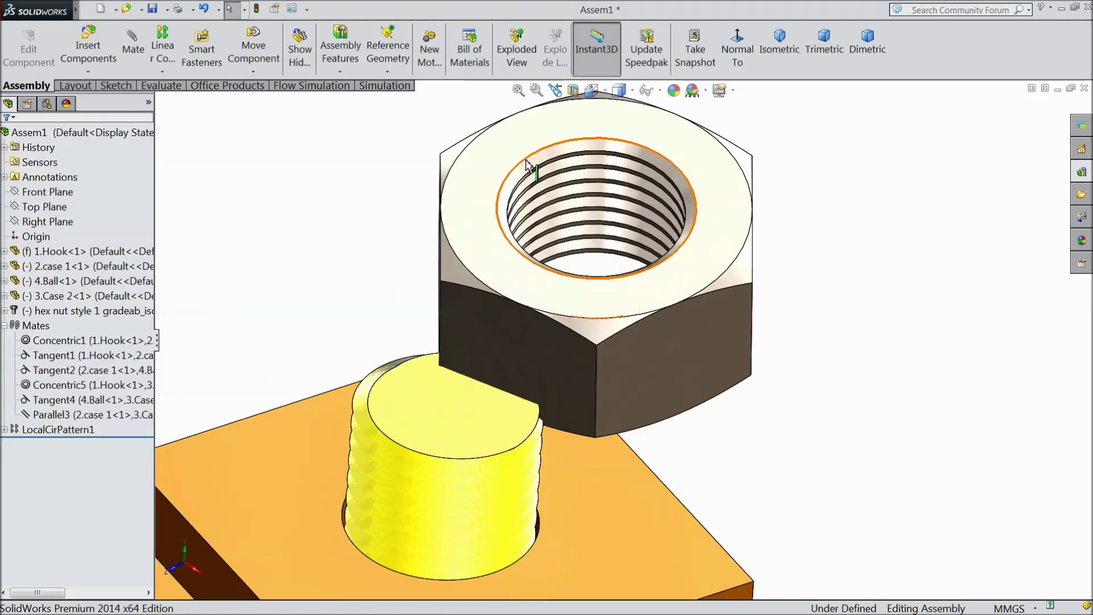
left_click(530, 165)
left_click(132, 46)
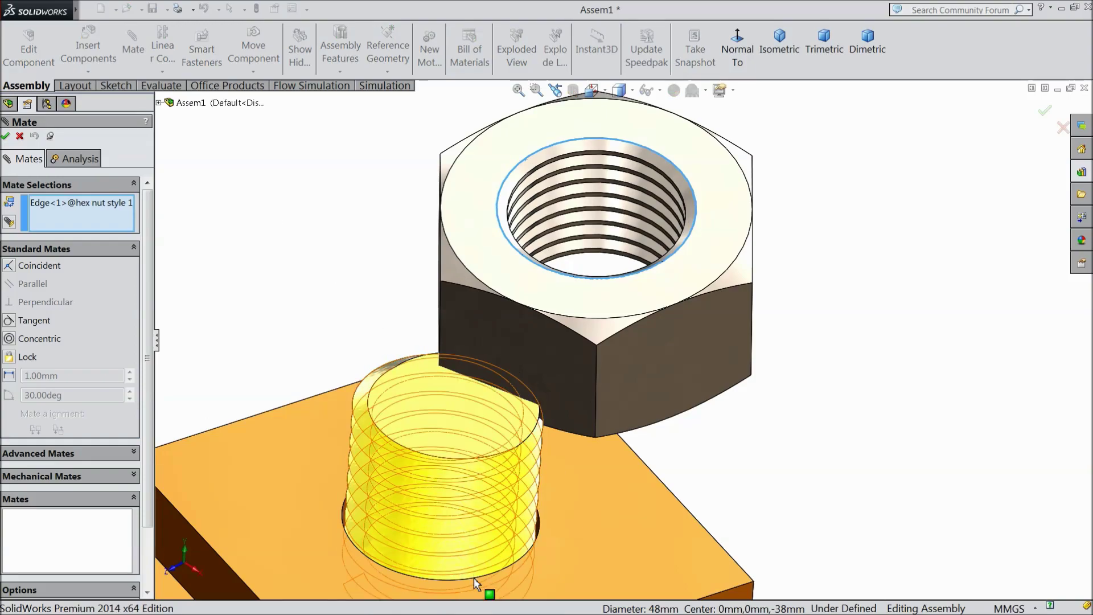
left_click(476, 585)
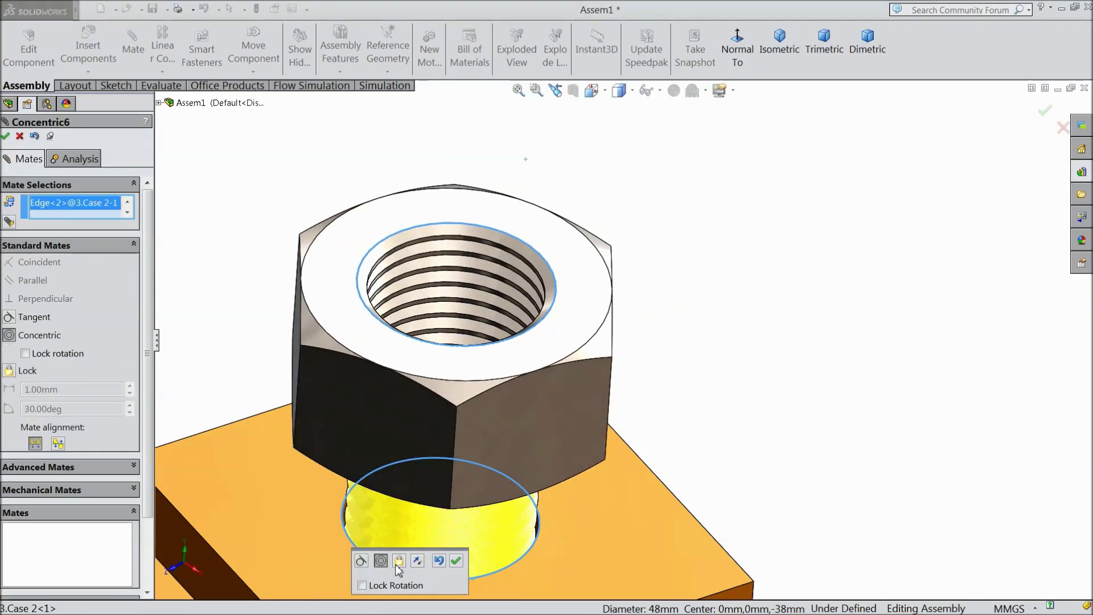
left_click(456, 561)
Make the nut's underside coincident with the upper plate's top face, seating it flush.
scroll(546, 513, "up", 5)
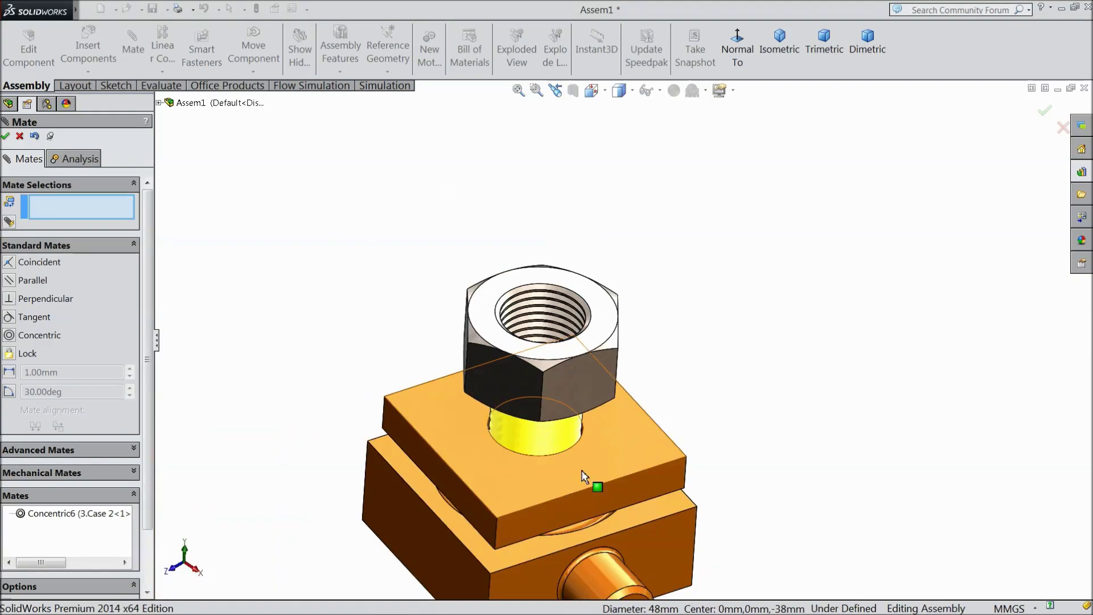
middle_click_drag(593, 483, 579, 278)
scroll(577, 277, "down", 3)
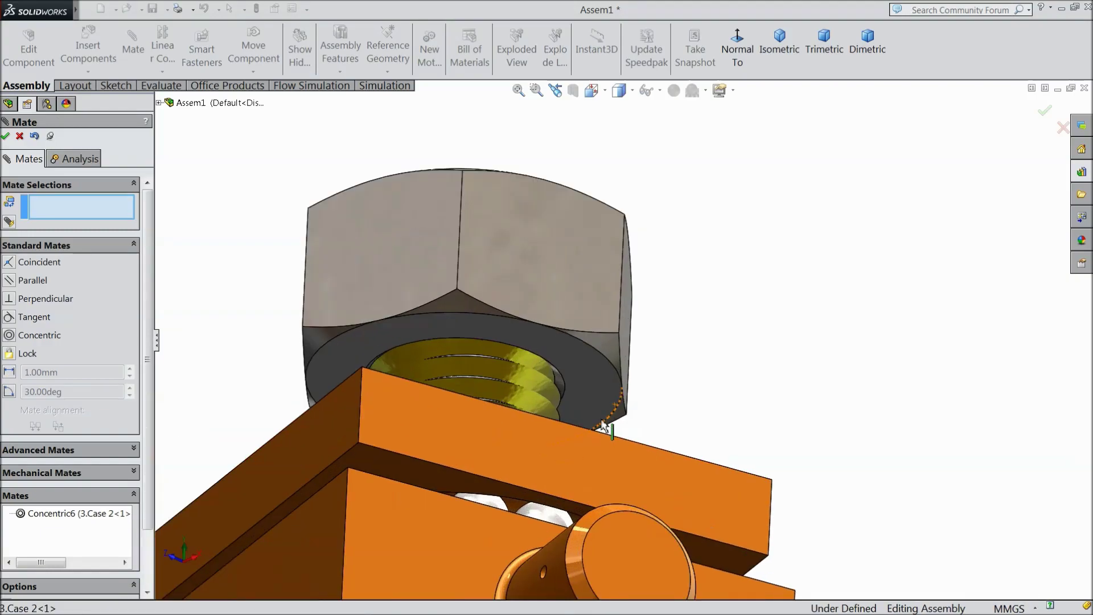
left_click(570, 370)
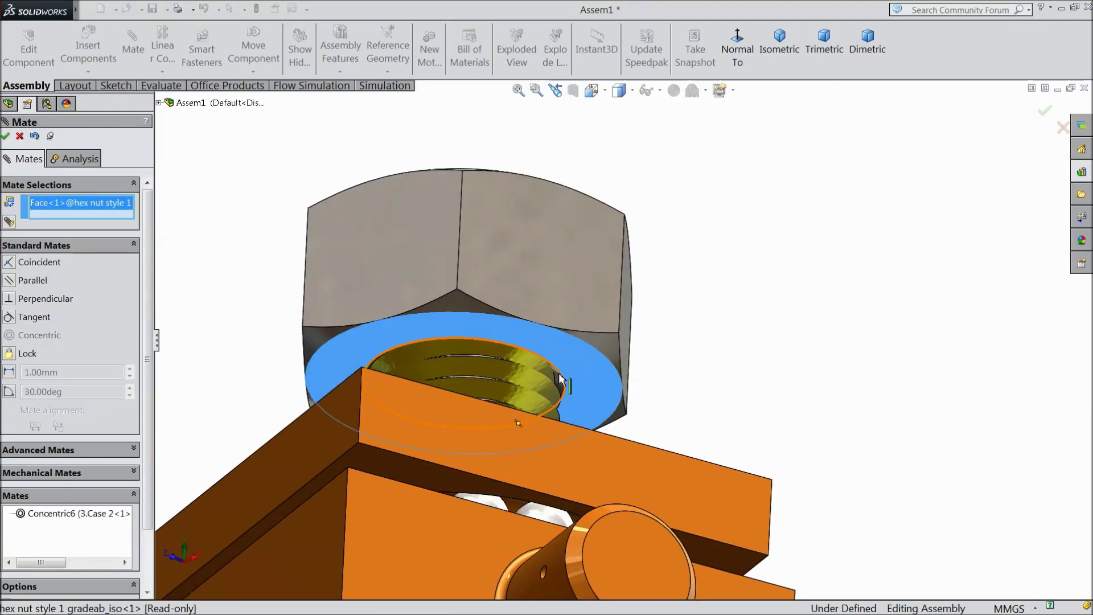
mouse_move(658, 344)
middle_mouse_down()
mouse_move(673, 391)
mouse_move(654, 478)
middle_mouse_up()
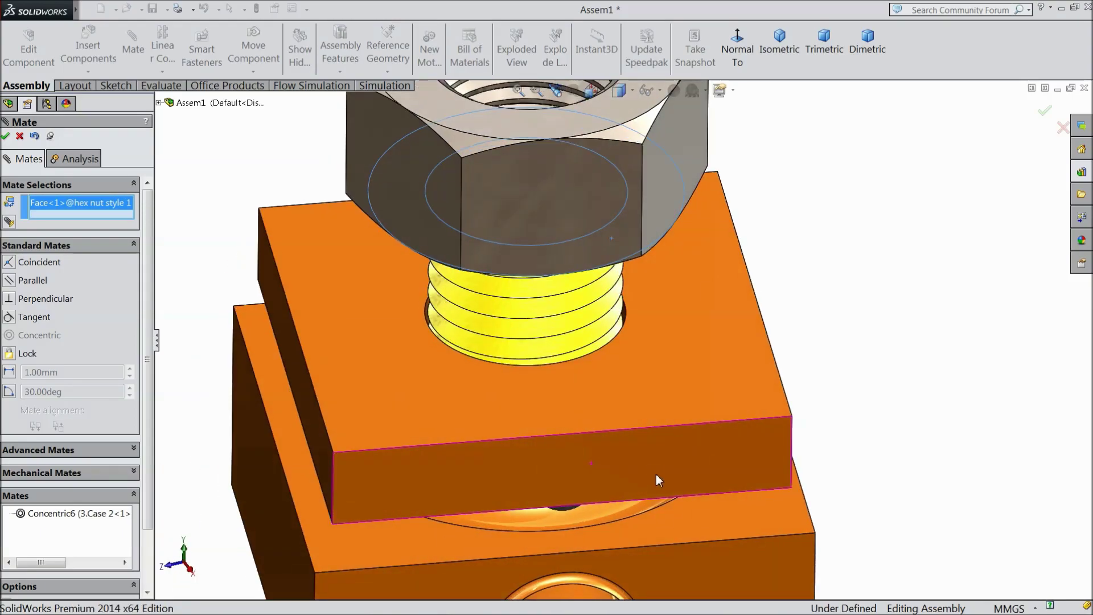
left_click(664, 378)
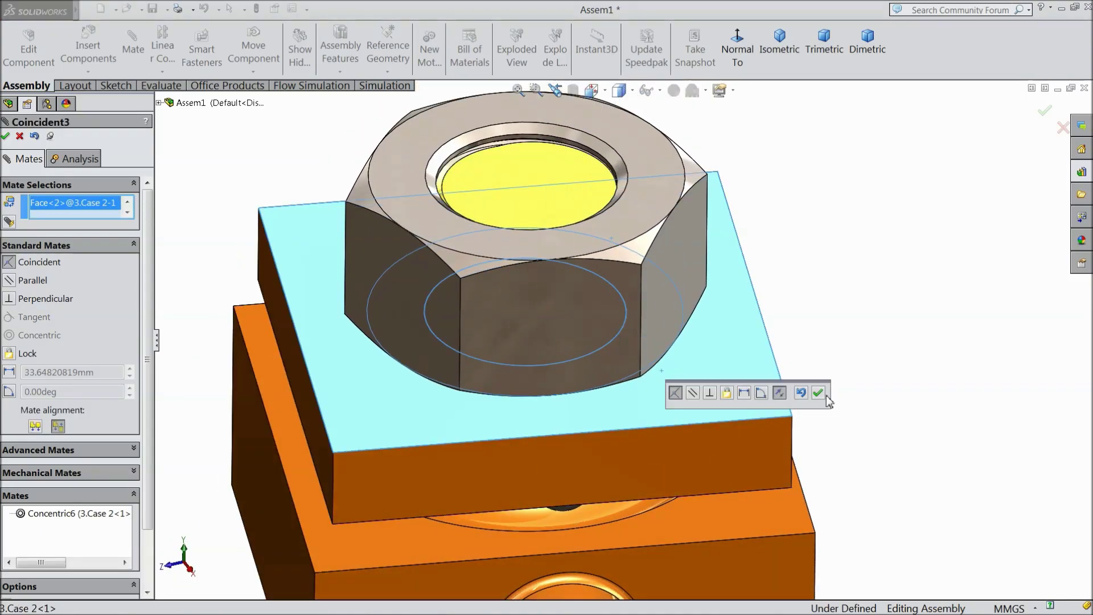
left_click(818, 393)
scroll(654, 408, "up", 5)
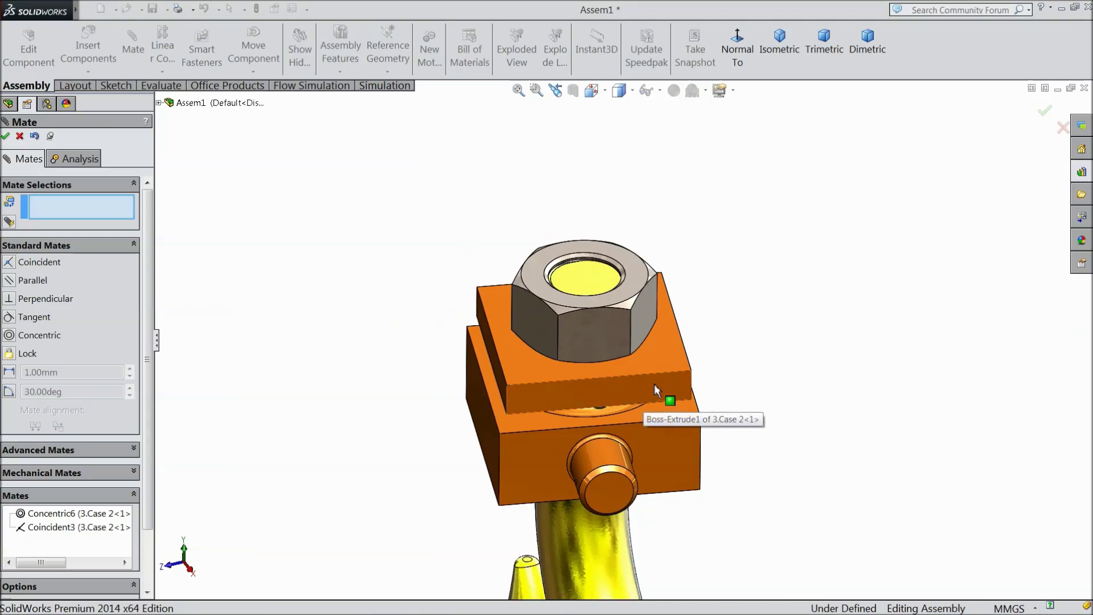
mouse_move(664, 398)
middle_mouse_down()
mouse_move(745, 360)
mouse_move(685, 361)
mouse_move(713, 378)
middle_mouse_up()
scroll(640, 418, "up", 3)
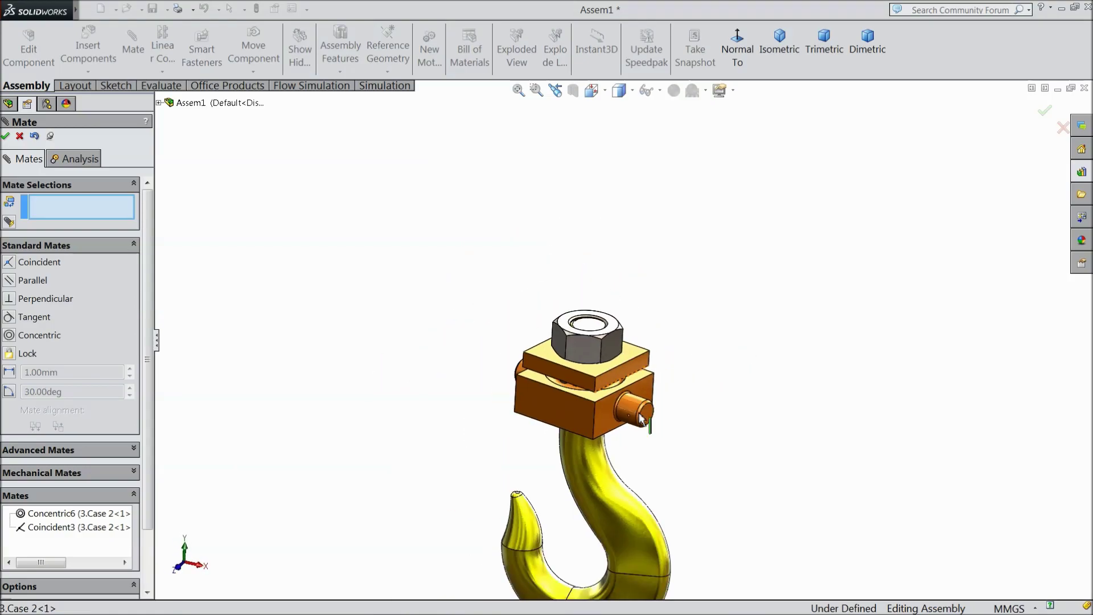
middle_click_drag(644, 464, 637, 444)
scroll(637, 443, "down", 2)
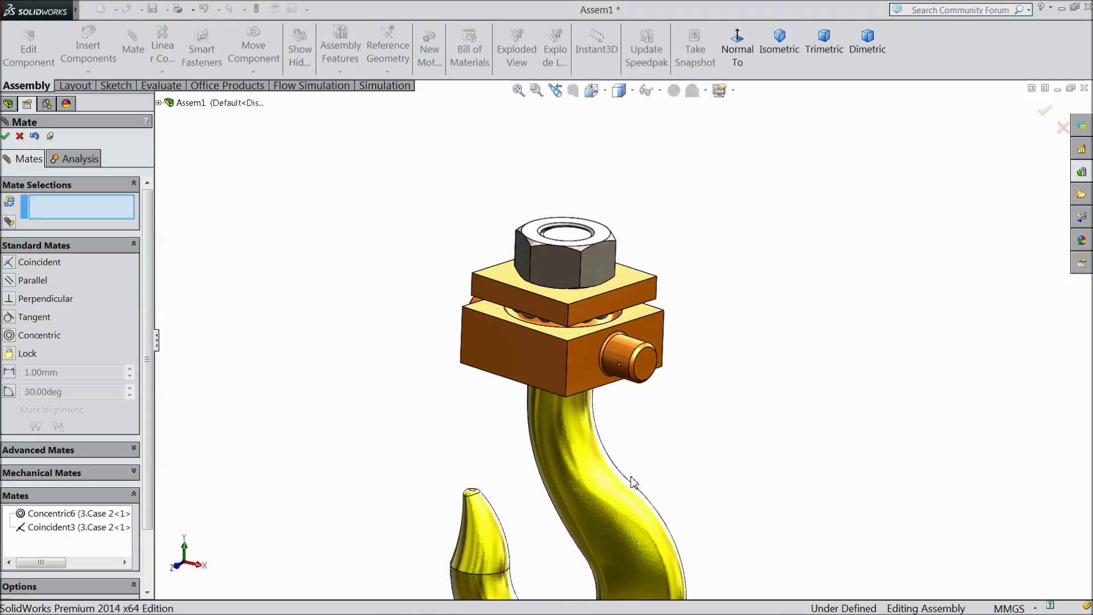
scroll(637, 440, "down", 2)
Insert 5.Side Support and 6.Middle Support from the Crane hook folder, placing both beside the hook.
left_click(5, 136)
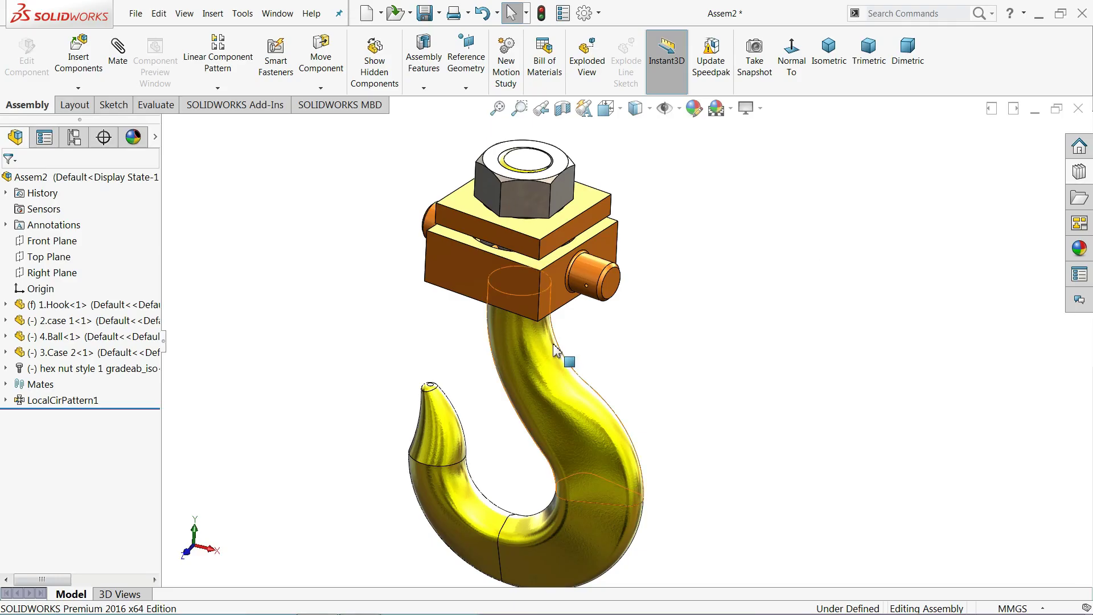
scroll(555, 350, "up", 1)
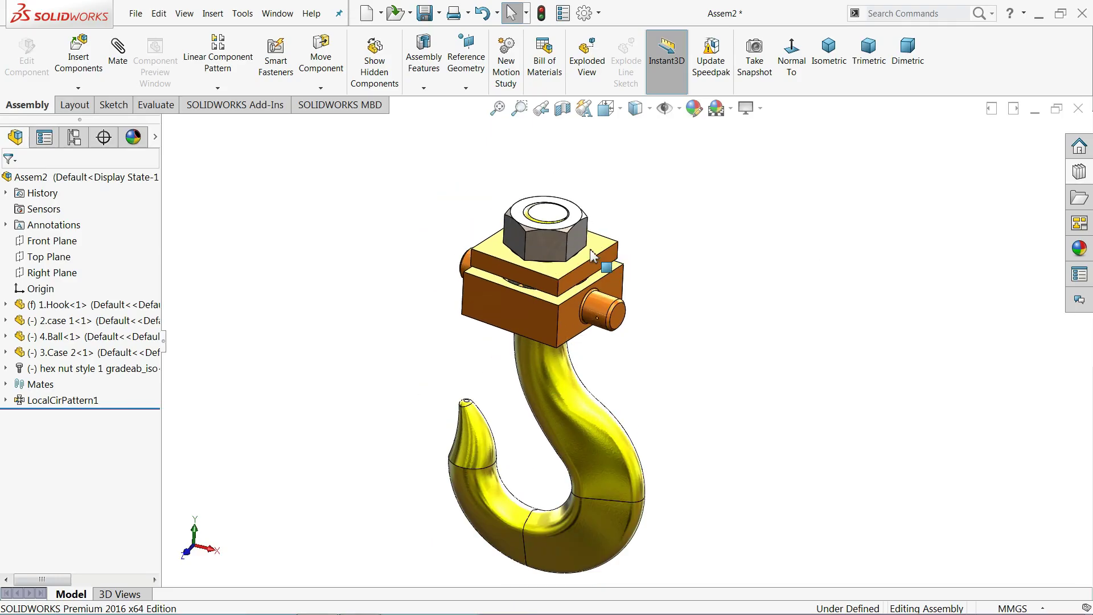
left_click(78, 64)
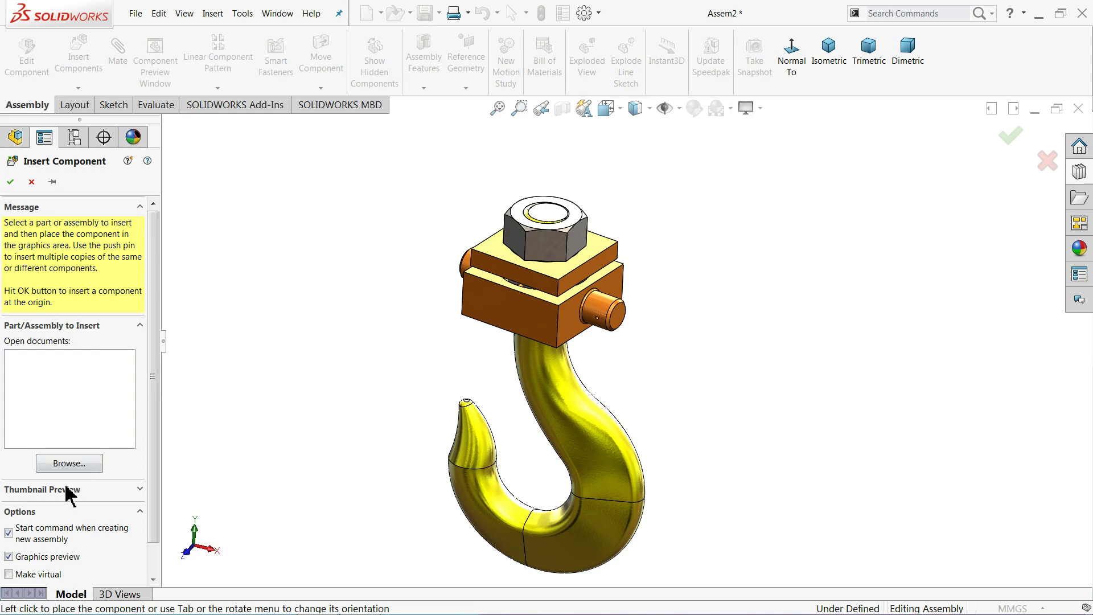
left_click(71, 464)
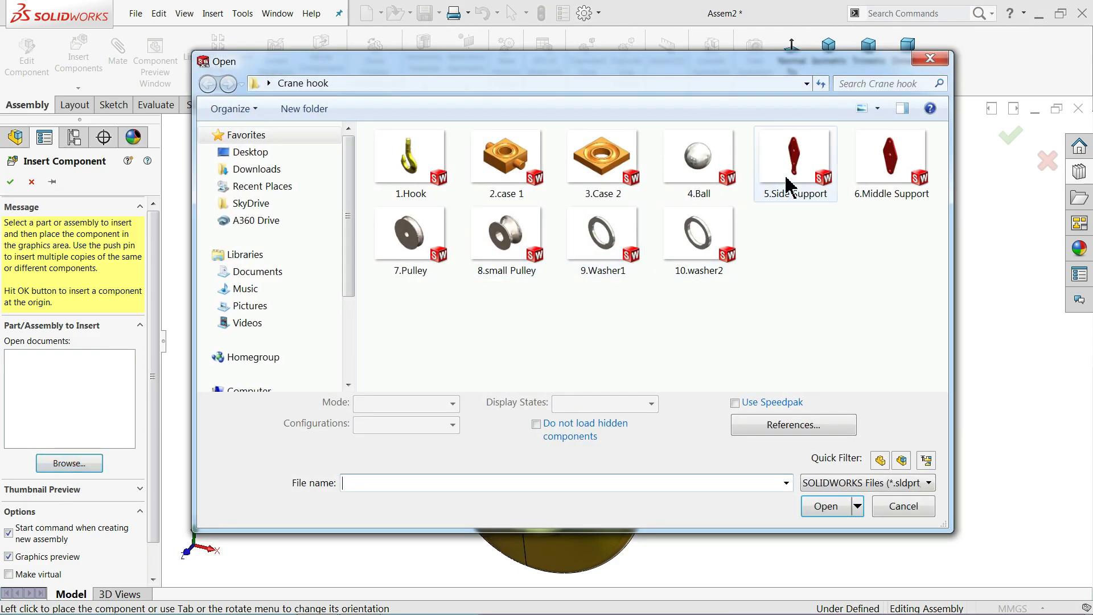
left_click(800, 168)
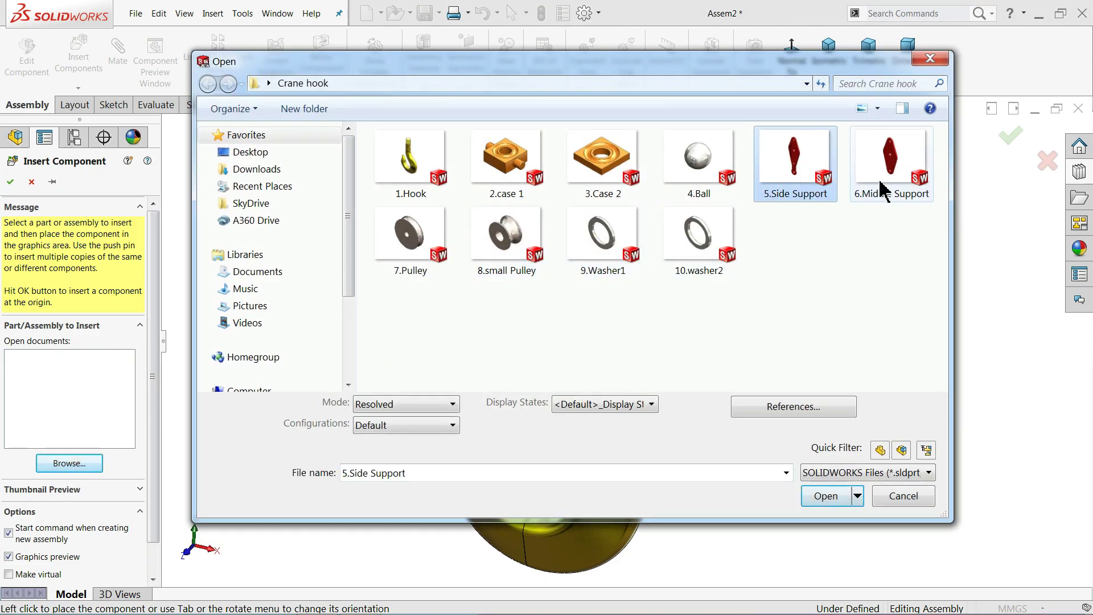
left_click(906, 172, "ctrl")
left_click(826, 506)
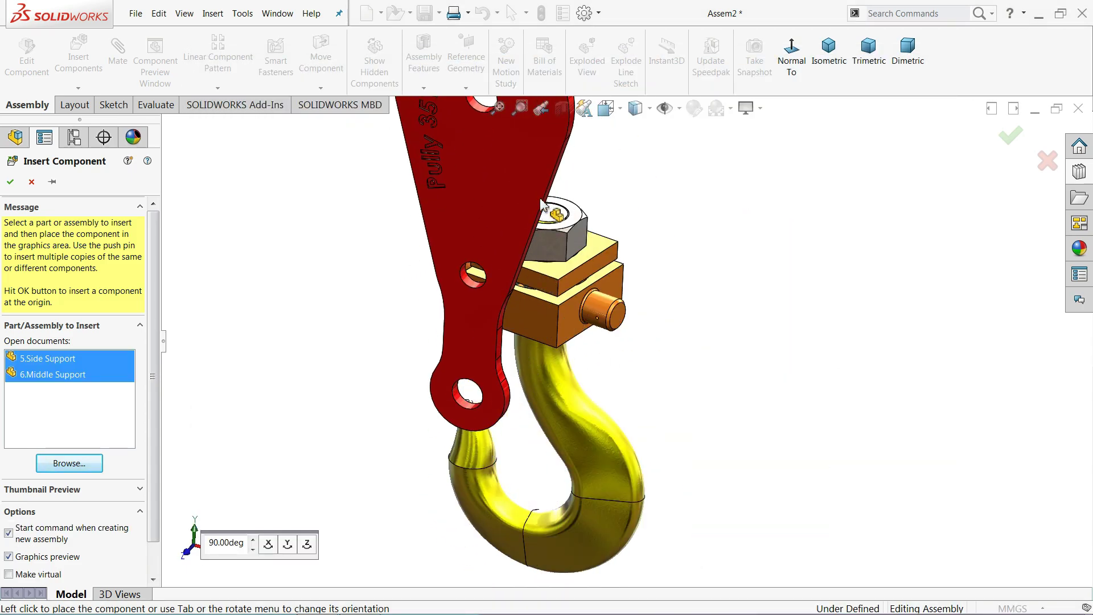
left_click(480, 172)
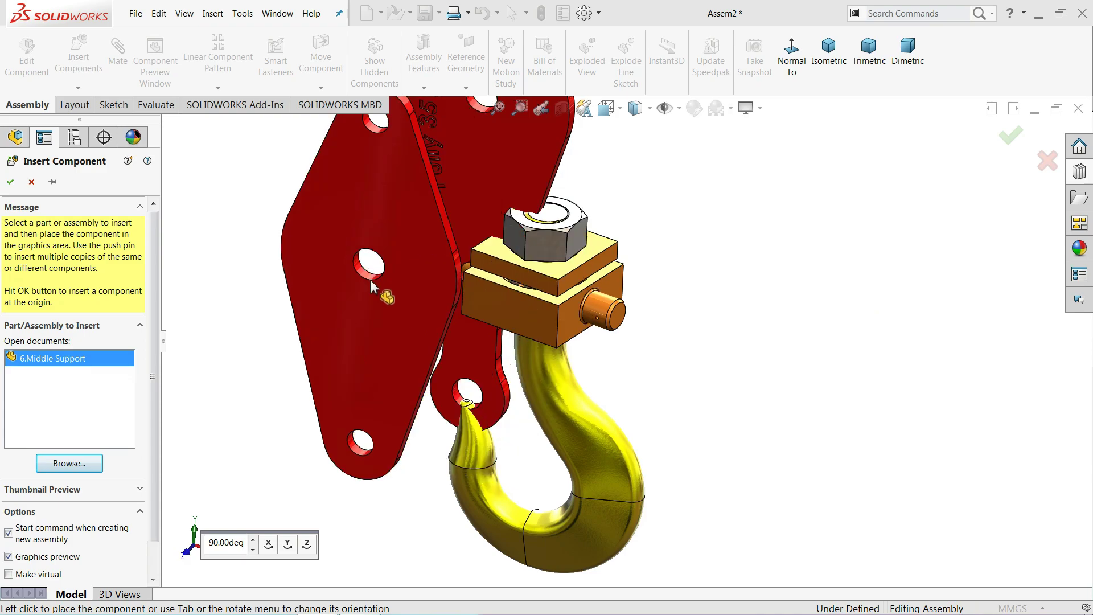
left_click(279, 259)
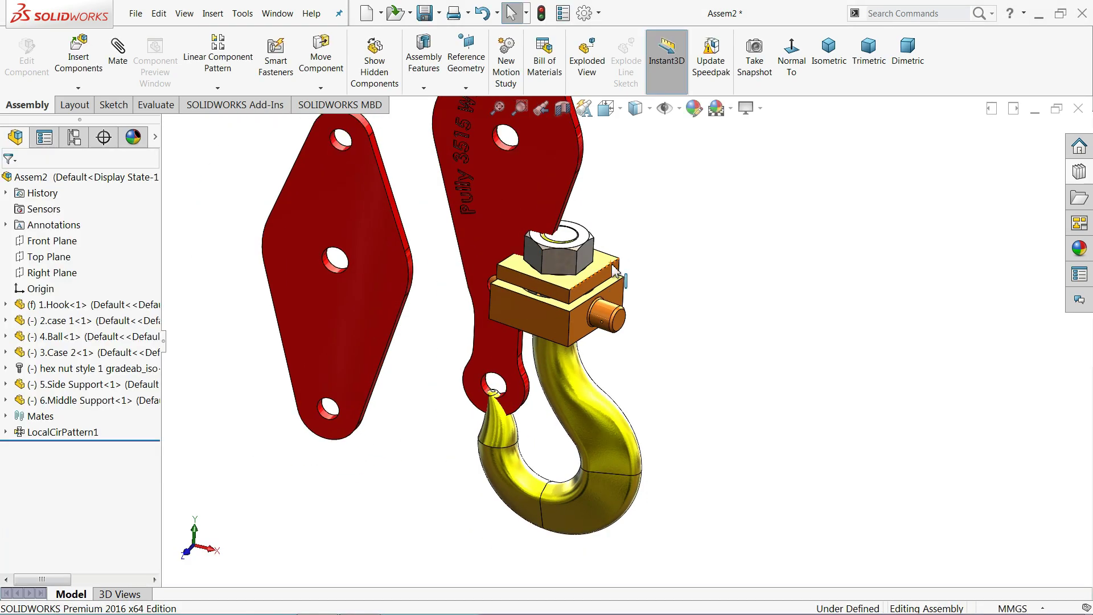
Move the Side Support up and turn the case block so its pin faces left.
scroll(599, 252, "up", 3)
left_click_drag(515, 245, 511, 118)
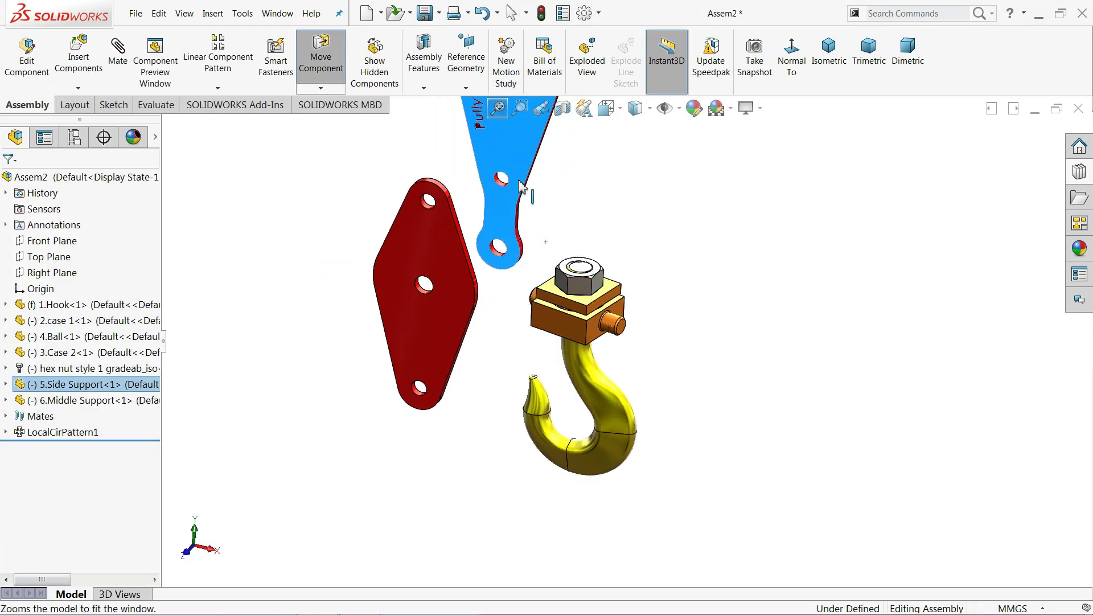
scroll(572, 336, "down", 2)
mouse_move(572, 337)
left_mouse_down()
mouse_move(620, 312)
mouse_move(564, 312)
left_mouse_up()
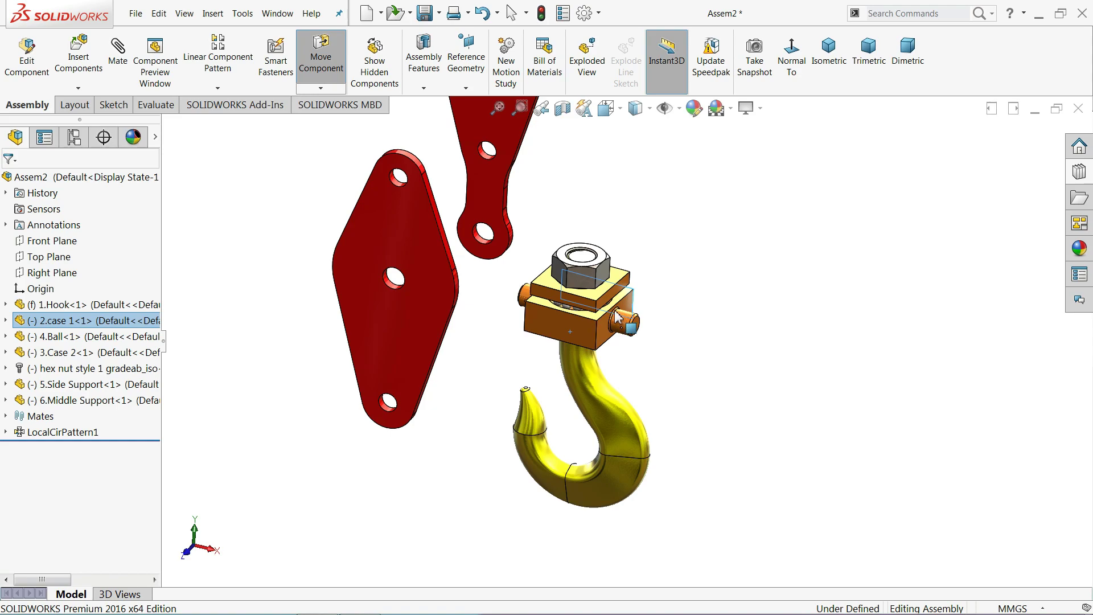
scroll(616, 316, "down", 3)
left_click(512, 356)
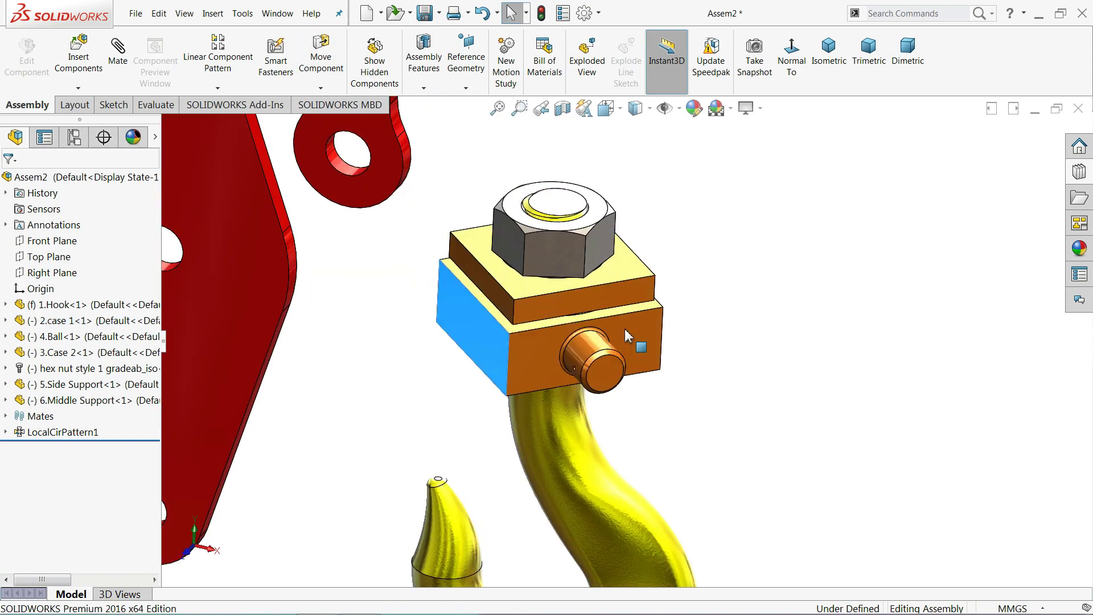
left_click_drag(625, 336, 688, 337)
scroll(729, 342, "up", 4)
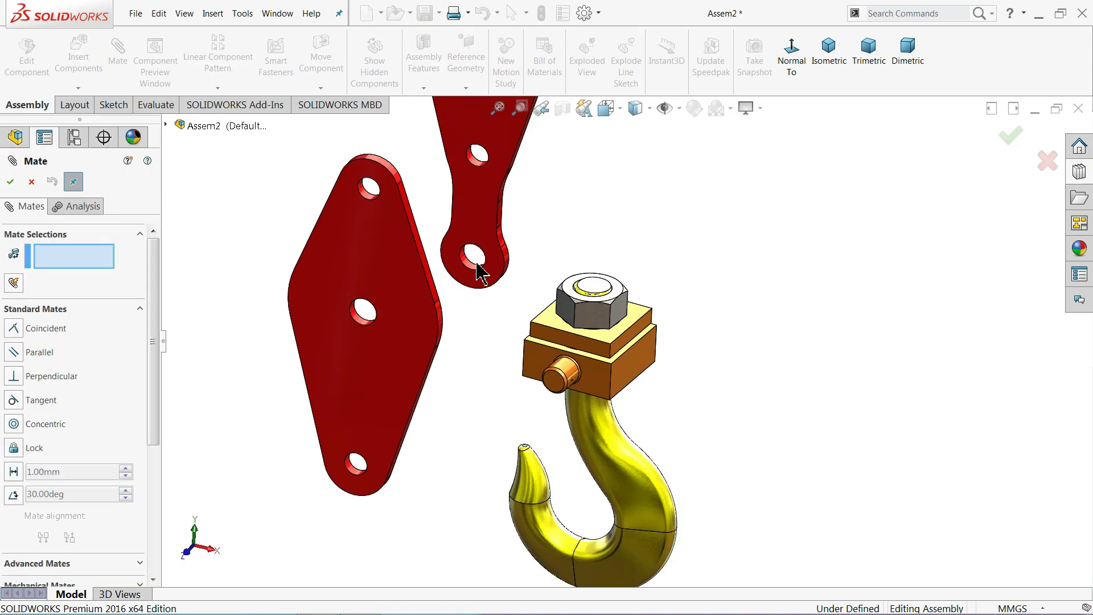
scroll(484, 273, "down", 2)
scroll(481, 276, "down", 2)
Make the side support link's lower hole concentric with the case pin.
left_click(477, 279)
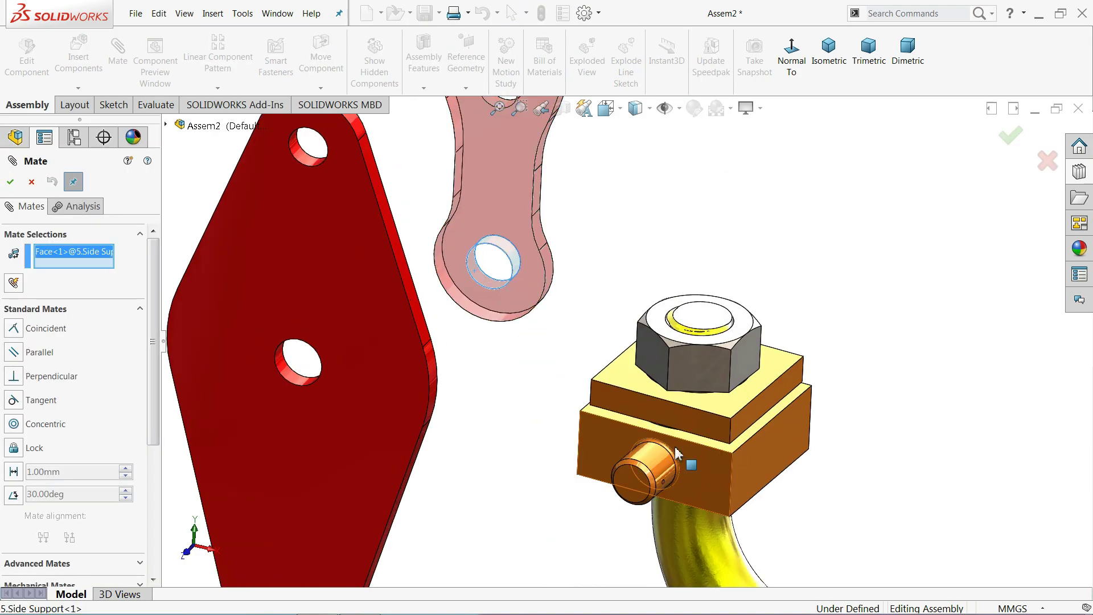
left_click(665, 473)
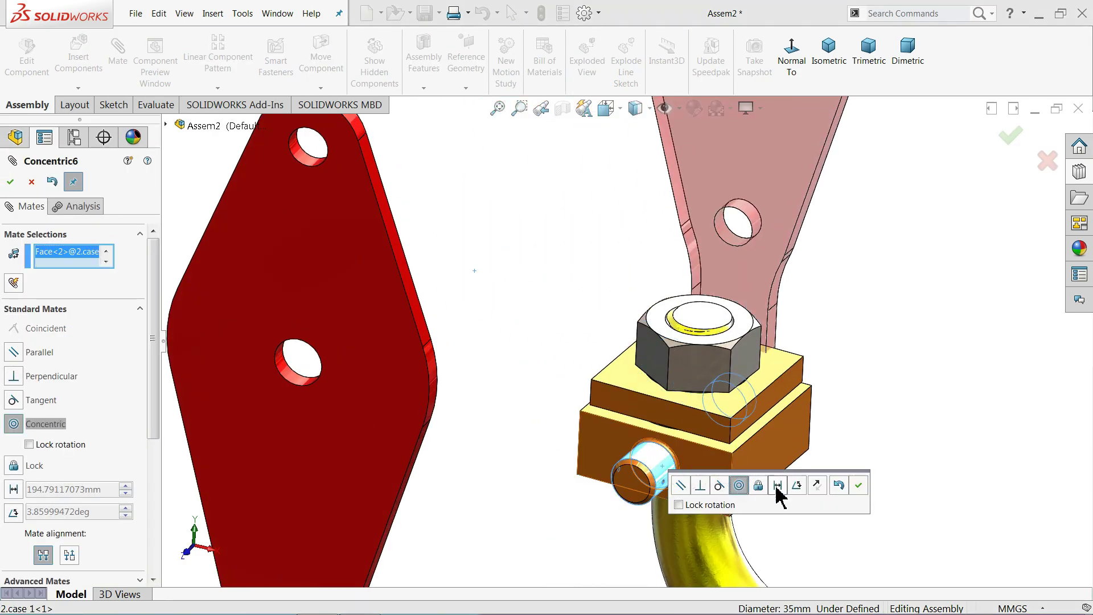
left_click(858, 485)
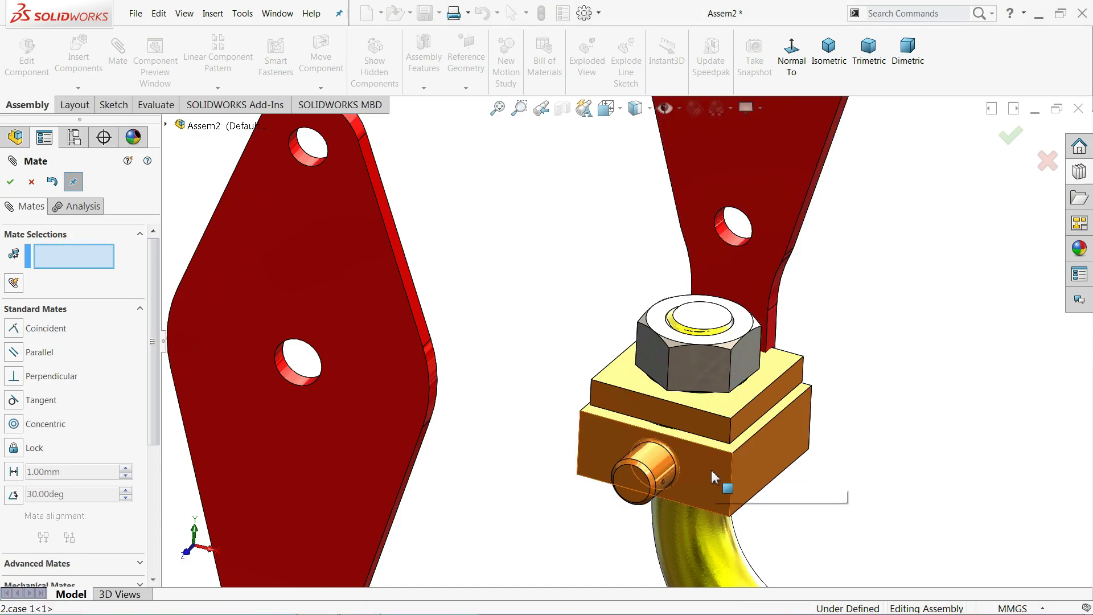
Make the link face coincident with the case's side face, then leave the mate panel.
left_click(722, 484)
scroll(808, 335, "up", 3)
mouse_move(805, 334)
middle_mouse_down()
mouse_move(794, 313)
mouse_move(967, 293)
mouse_move(649, 264)
middle_mouse_up()
left_click(794, 313)
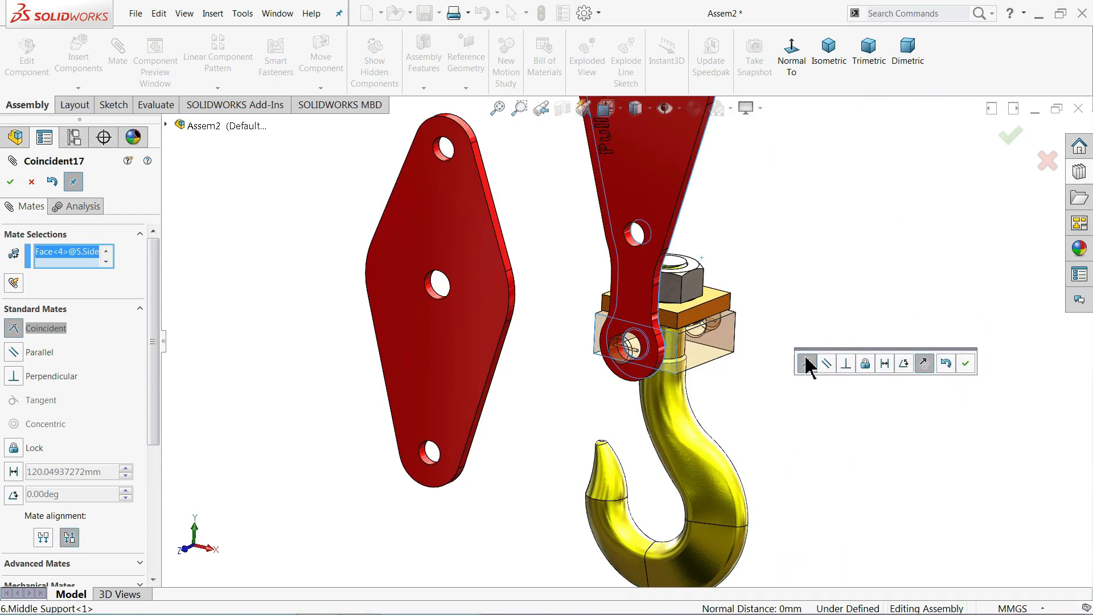
left_click(970, 368)
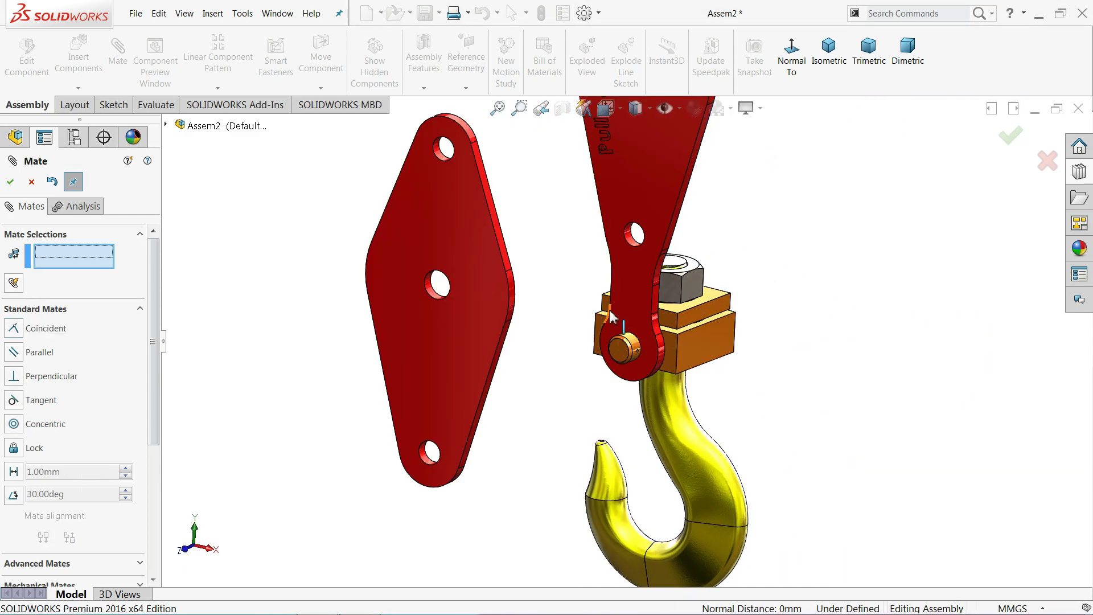
scroll(611, 316, "up", 3)
middle_click_drag(611, 316, 695, 261)
scroll(373, 251, "down", 3)
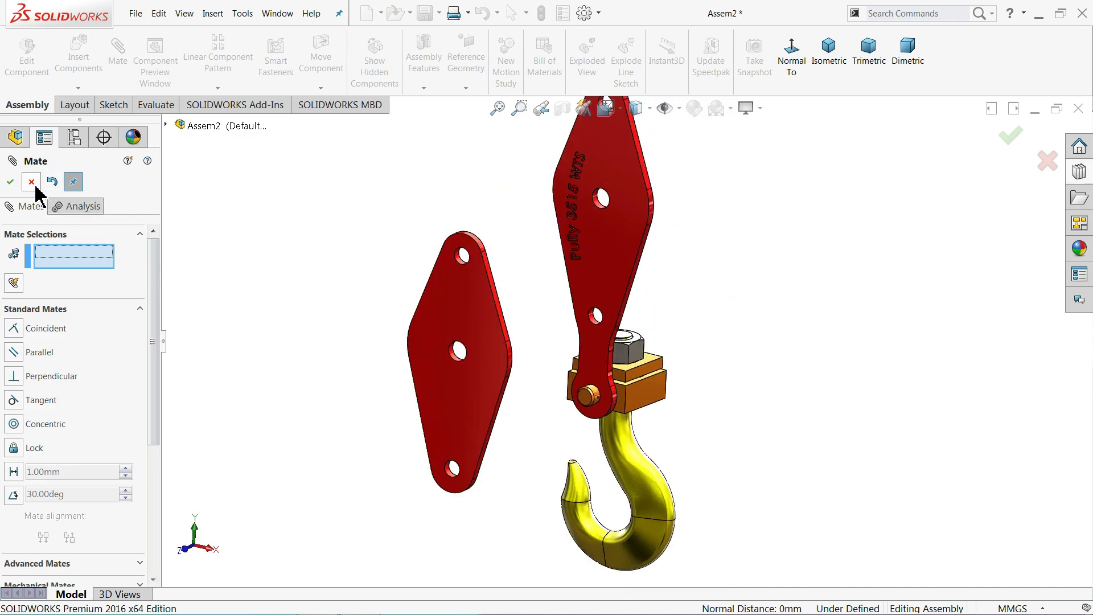
key("Escape")
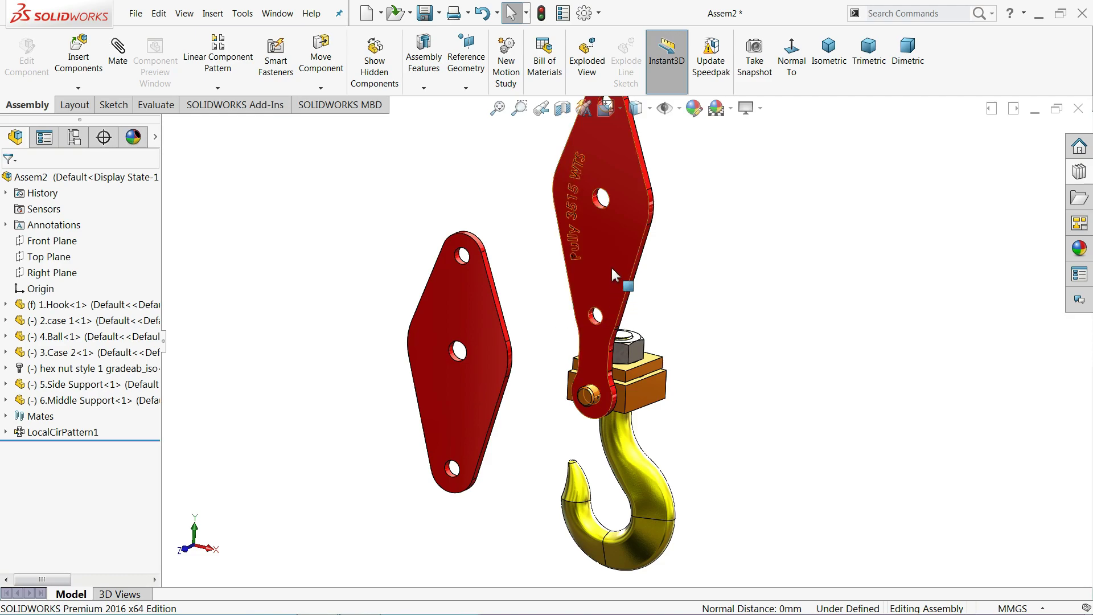
Copy the side support link and rotate the copy edge-on to the case.
left_click_drag(612, 275, 709, 227, "ctrl")
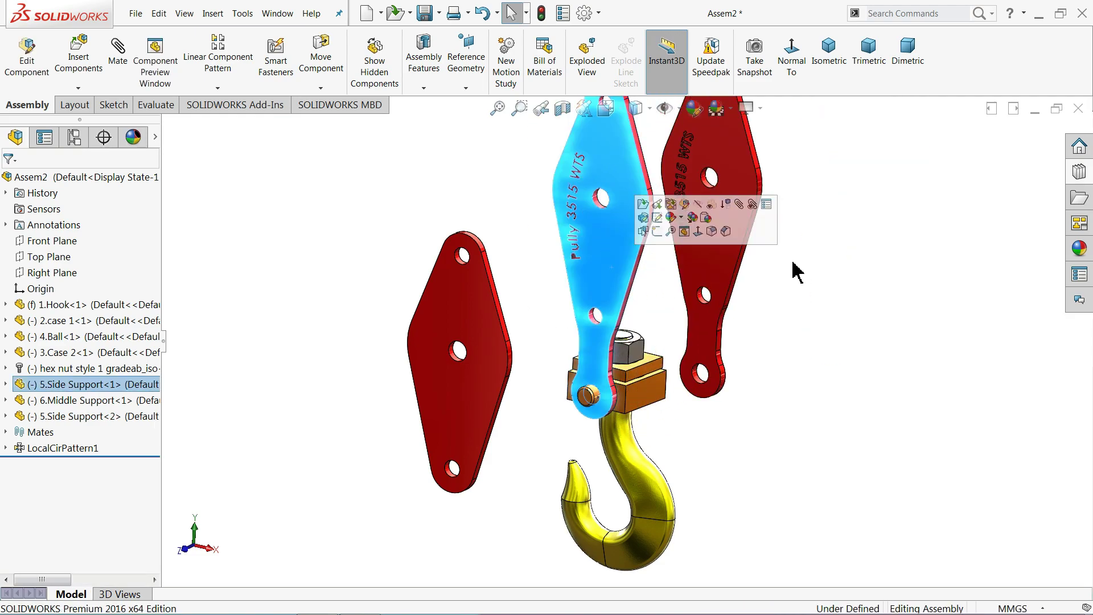
left_click(749, 289)
mouse_move(749, 289)
middle_mouse_down()
mouse_move(732, 297)
mouse_move(757, 285)
middle_mouse_up()
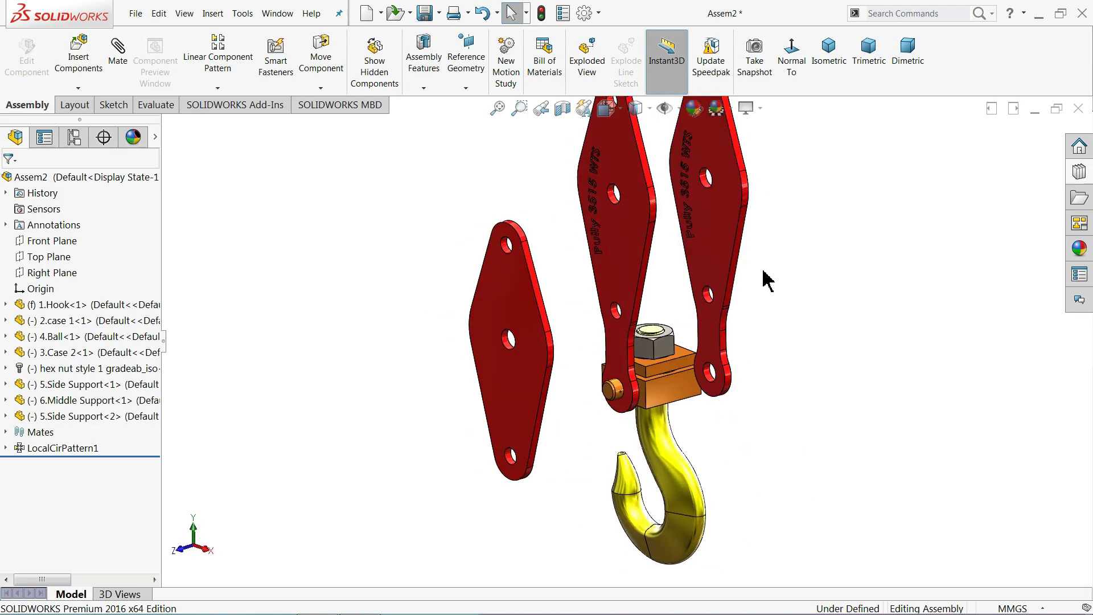
left_click(320, 89)
left_click(332, 120)
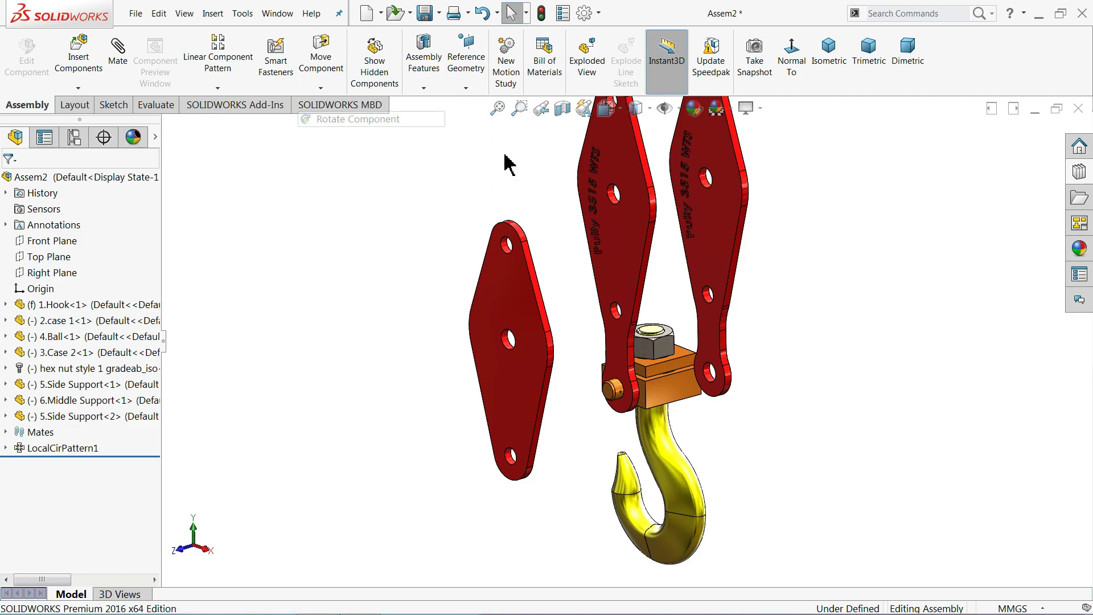
left_click_drag(699, 238, 902, 208)
mouse_move(943, 251)
left_mouse_down()
mouse_move(935, 214)
mouse_move(911, 217)
mouse_move(844, 275)
left_mouse_up()
mouse_move(844, 275)
middle_mouse_down()
mouse_move(809, 267)
mouse_move(835, 285)
middle_mouse_up()
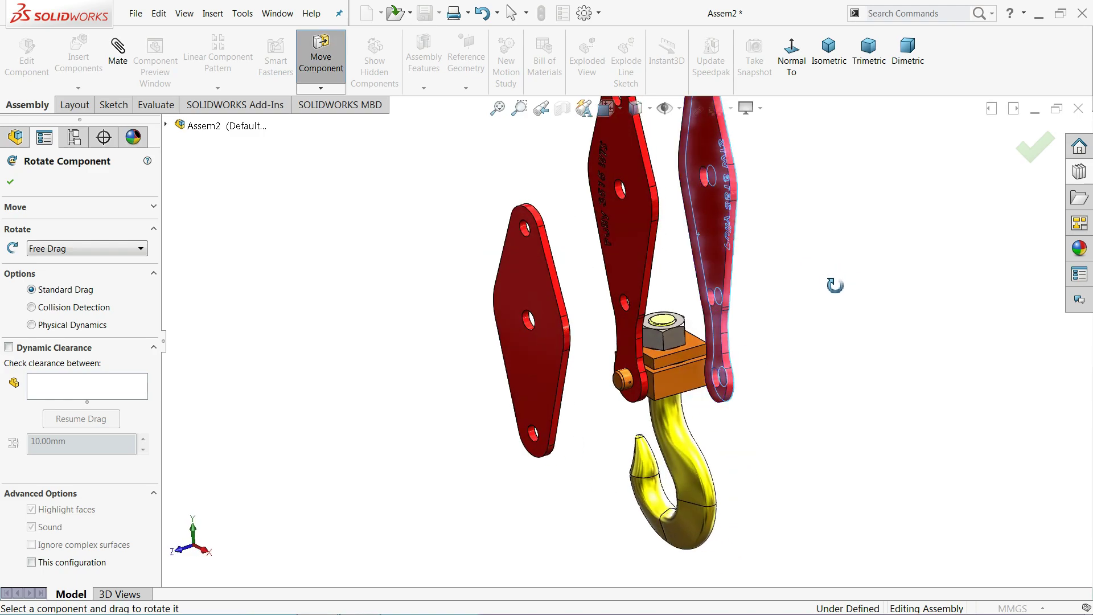
Clear the preselected face and make the copied link's hole concentric with the far pin.
left_click(116, 66)
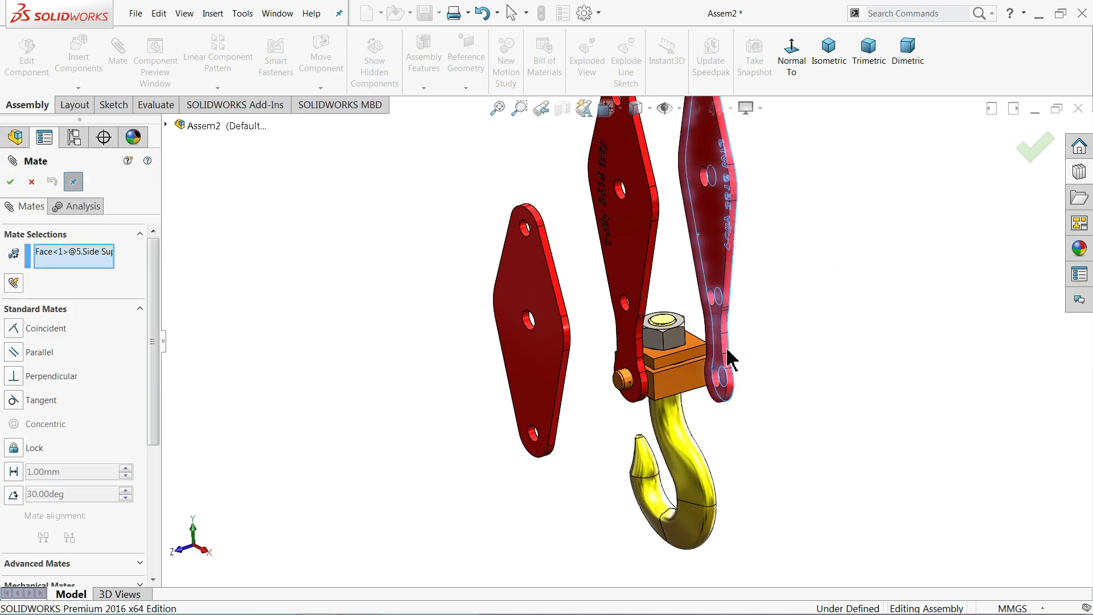
scroll(740, 362, "down", 2)
middle_click_drag(747, 368, 678, 361)
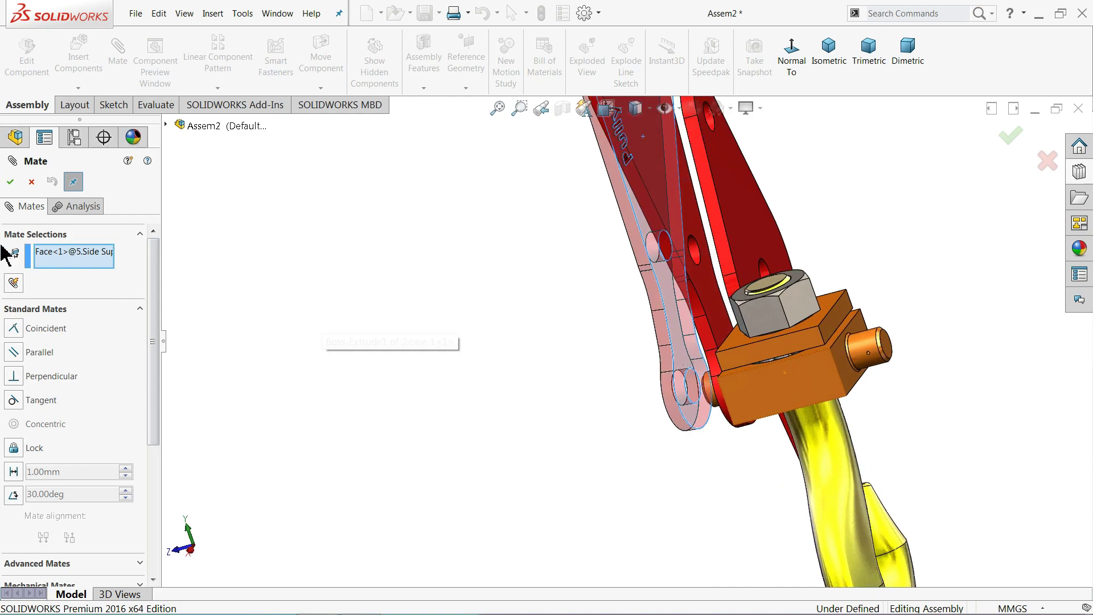
right_click(59, 265)
left_click(94, 269)
scroll(862, 344, "down", 2)
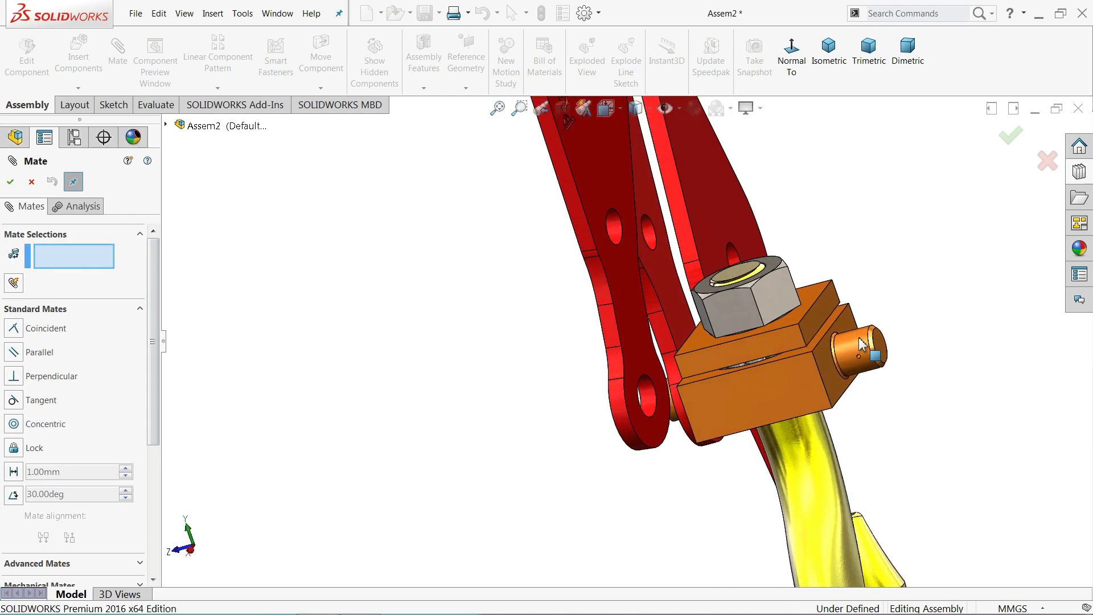
left_click(863, 346)
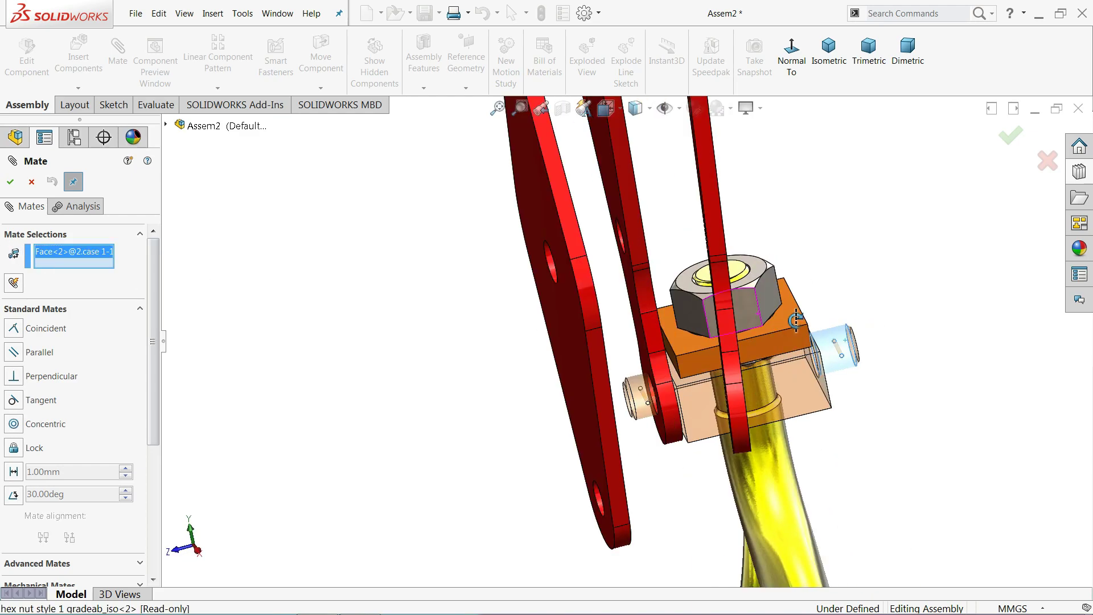
middle_click_drag(753, 318, 831, 378)
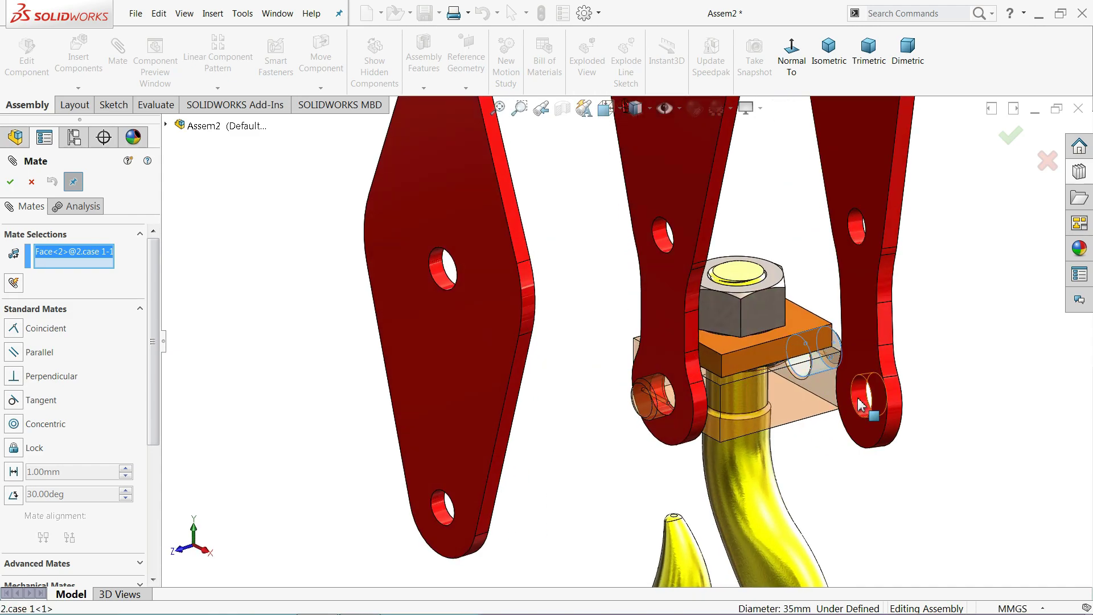
left_click(858, 396)
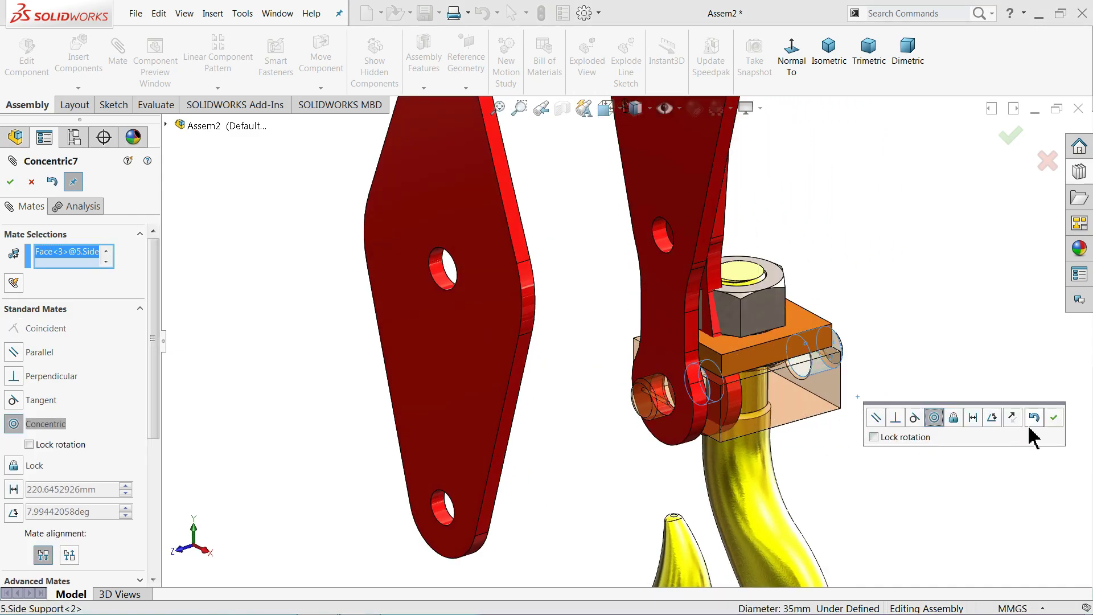
left_click(1055, 425)
Swing the copied link upright and make its face coincident with the case block's side.
middle_click_drag(797, 330, 716, 303)
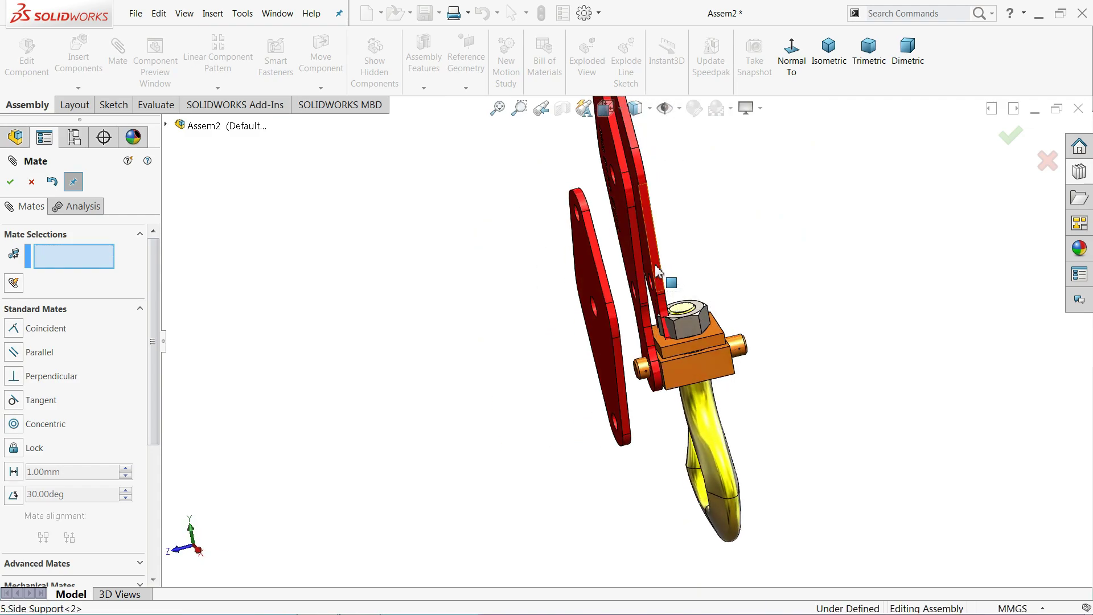
left_click_drag(660, 277, 782, 276)
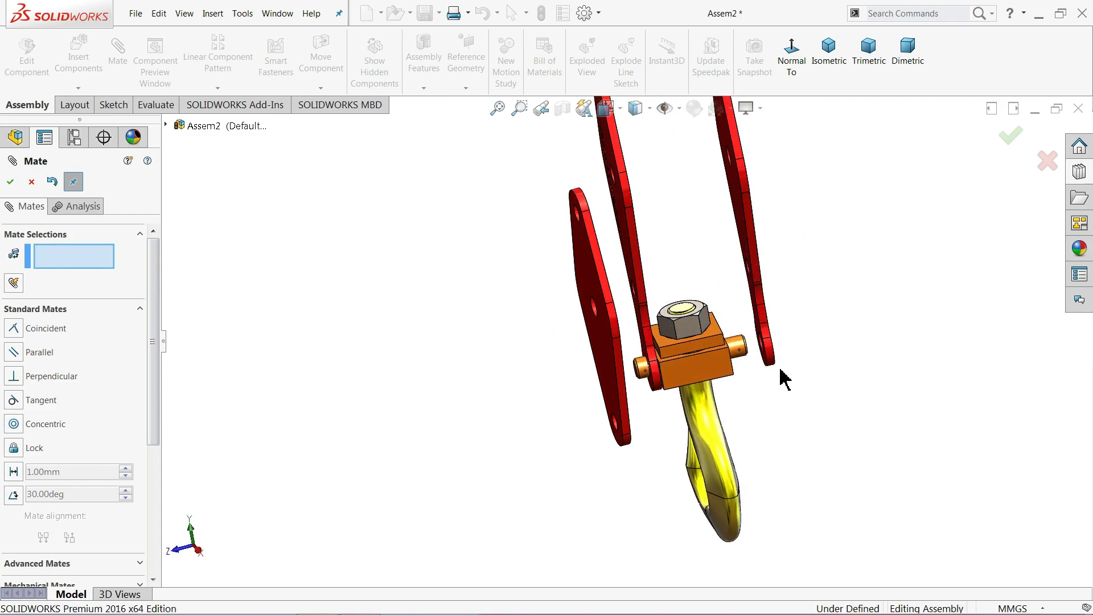
scroll(761, 305, "down", 2)
scroll(783, 300, "down", 3)
scroll(702, 346, "down", 3)
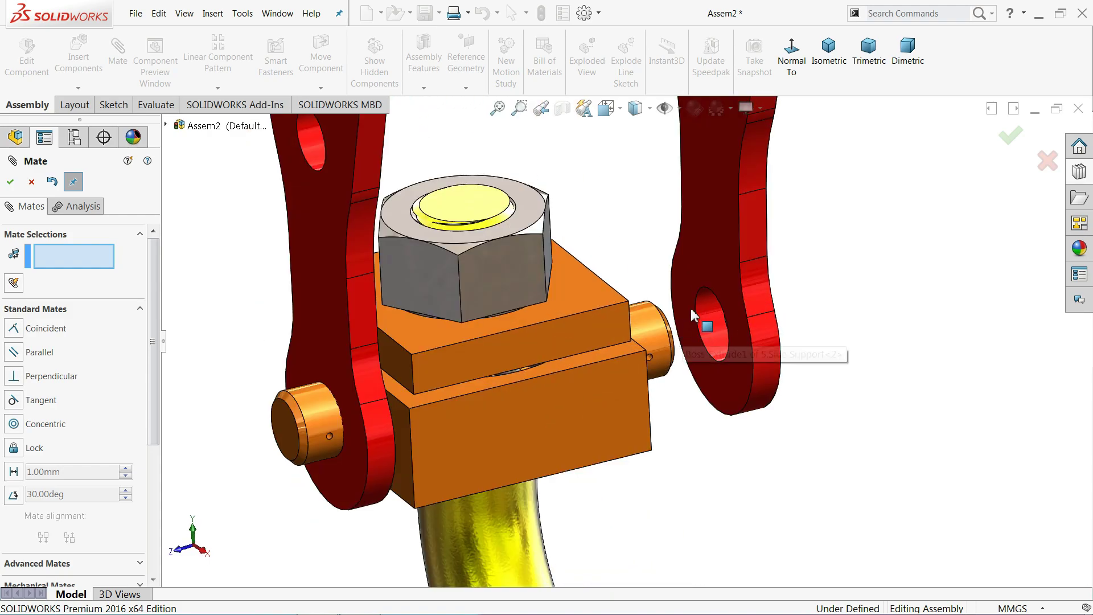
mouse_move(692, 314)
middle_mouse_down()
mouse_move(668, 307)
mouse_move(627, 386)
mouse_move(699, 393)
middle_mouse_up()
left_click(516, 392)
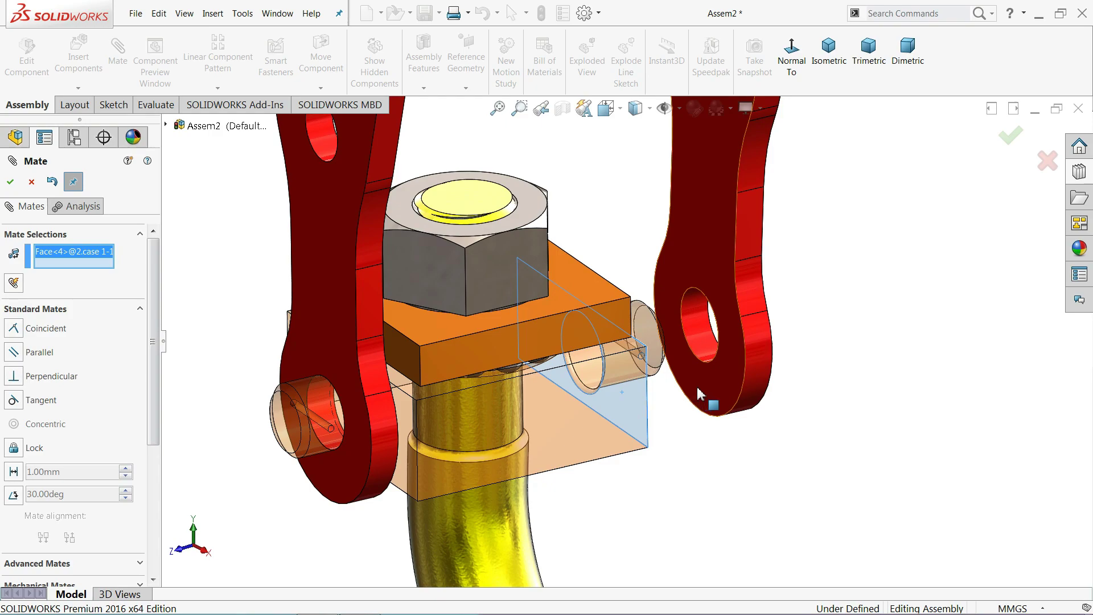
left_click(699, 393)
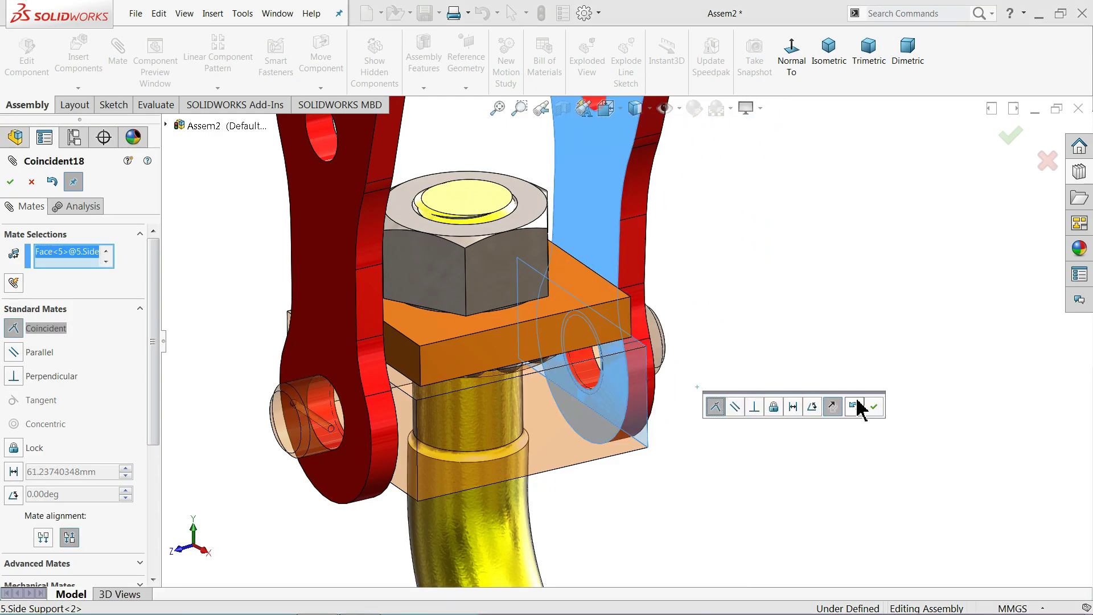
left_click(874, 406)
scroll(607, 338, "up", 8)
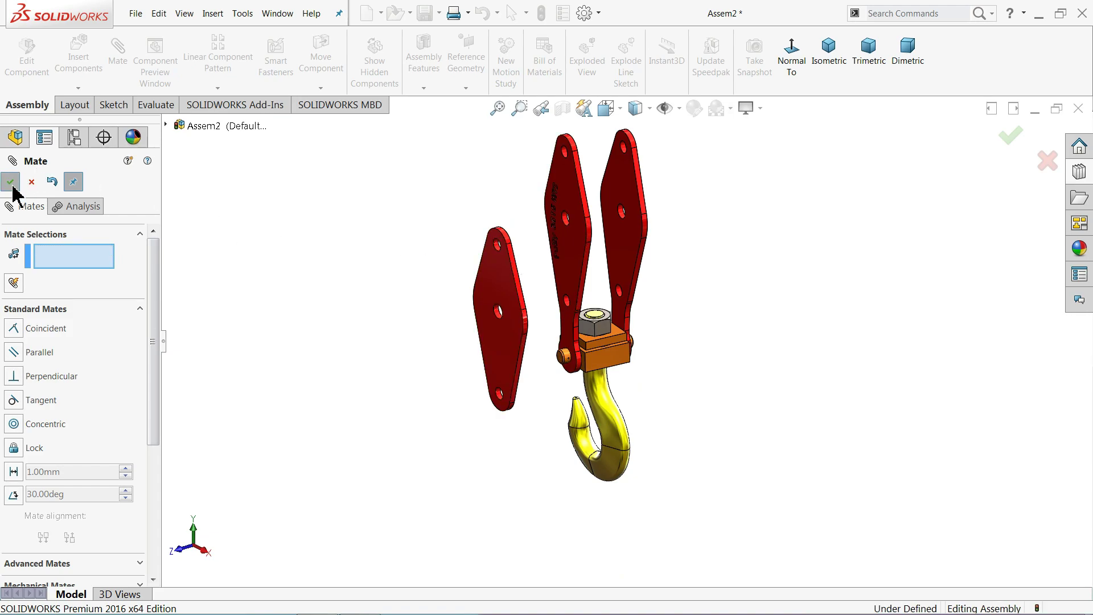
left_click(30, 183)
Mate the middle support plate's top hole concentric with the side link's top hole.
scroll(456, 296, "down", 2)
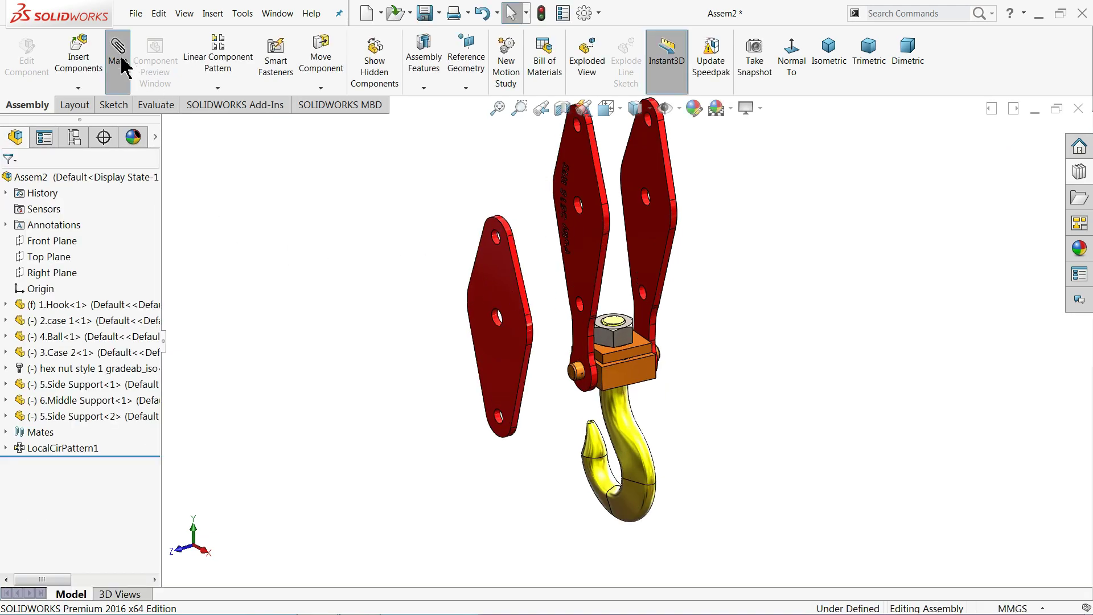
scroll(663, 205, "down", 1)
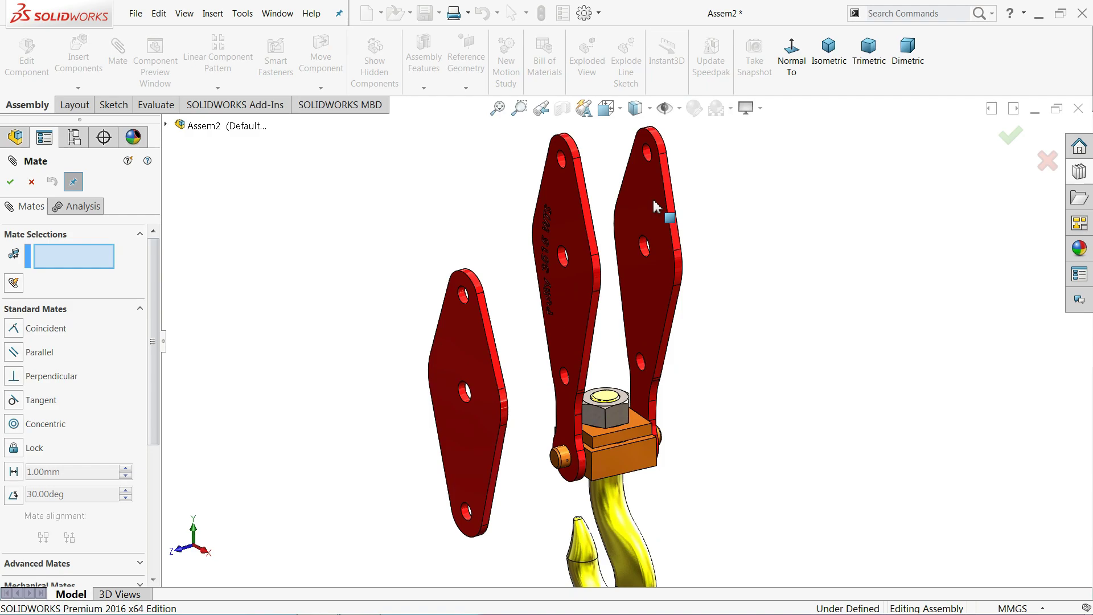
scroll(569, 330, "down", 1)
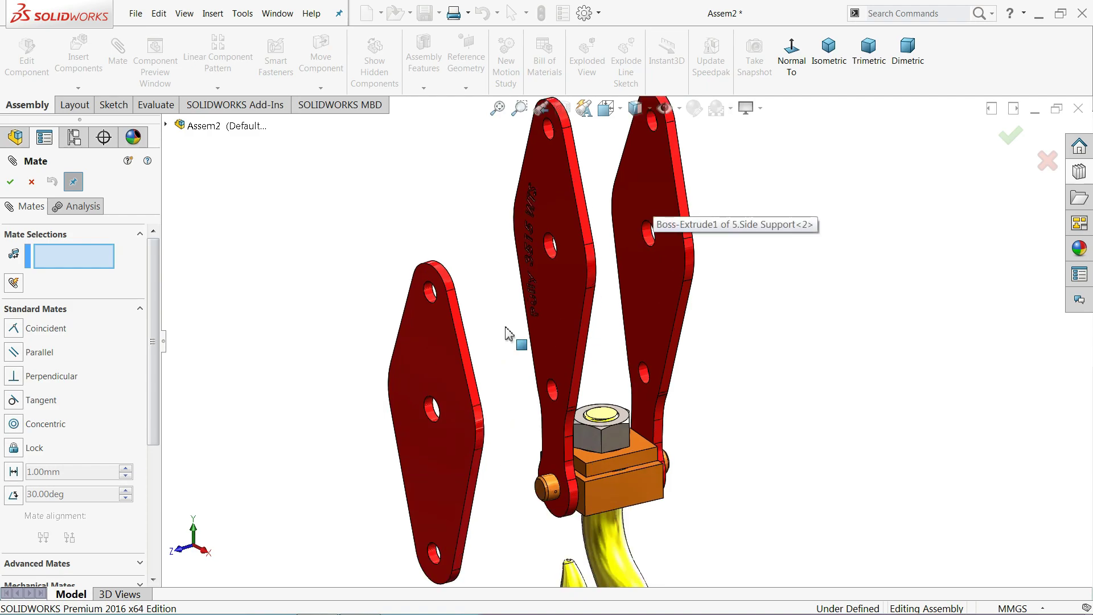
left_click(428, 300)
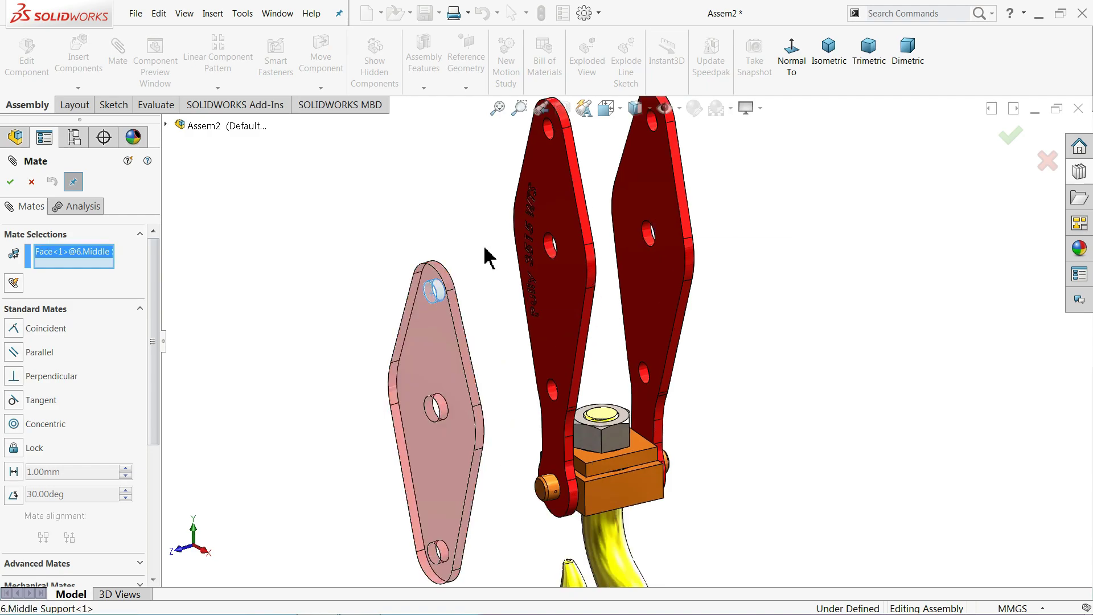
left_click(551, 135)
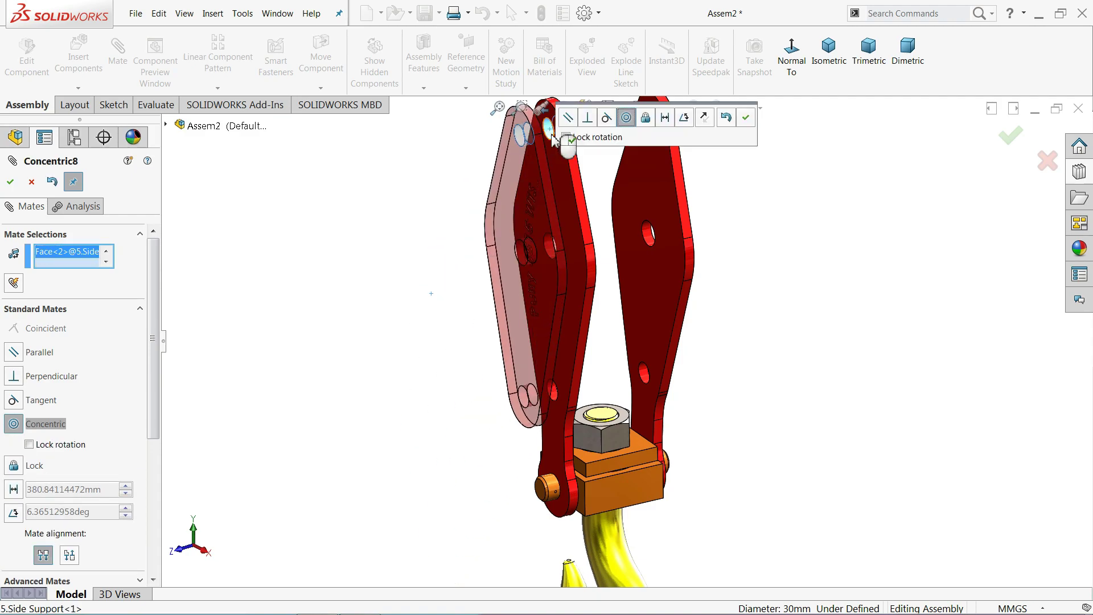
left_click(747, 118)
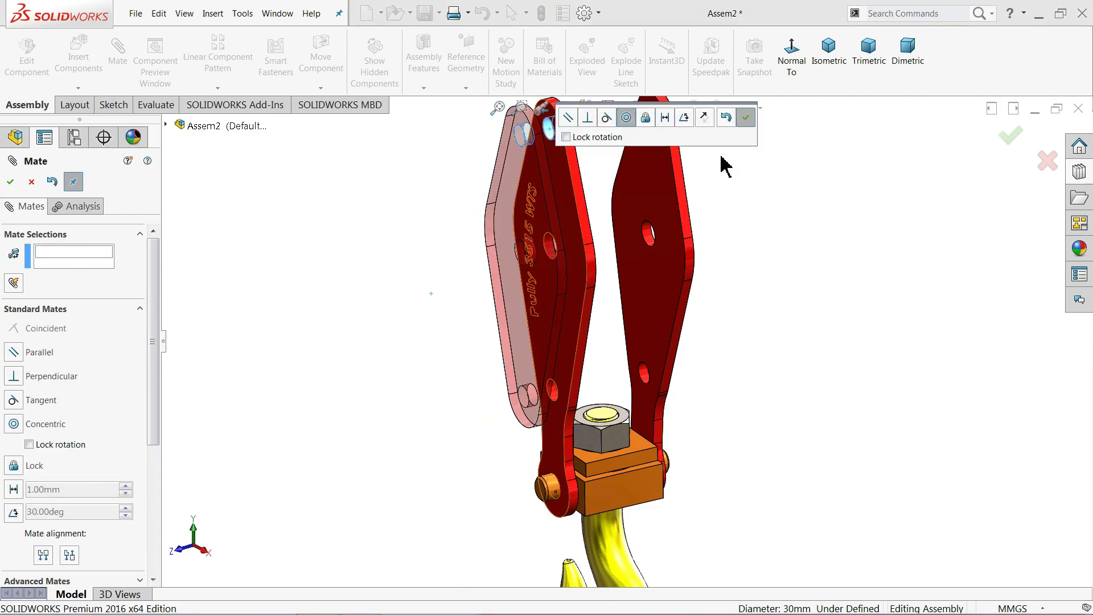
Add a second concentric mate between the middle plate hole and the other side support hole.
left_click(523, 401)
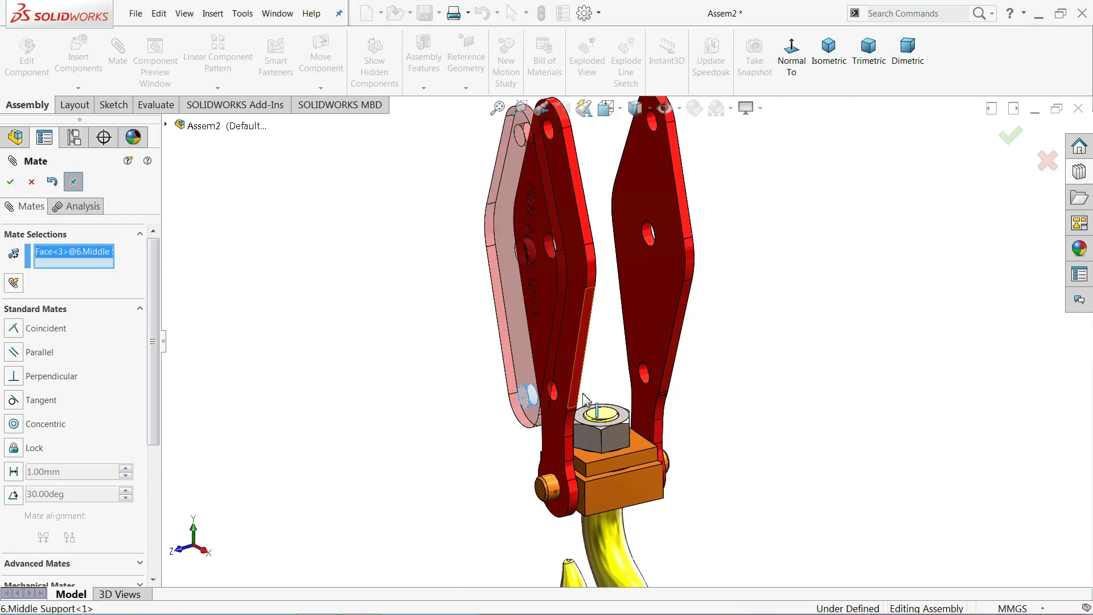
left_click(646, 384)
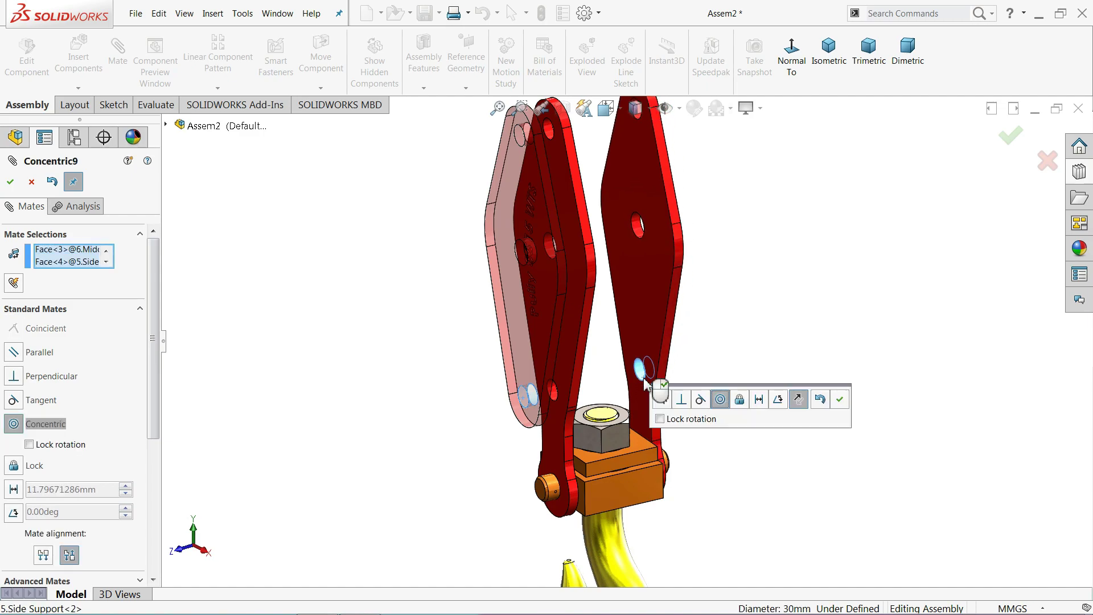
left_click(838, 401)
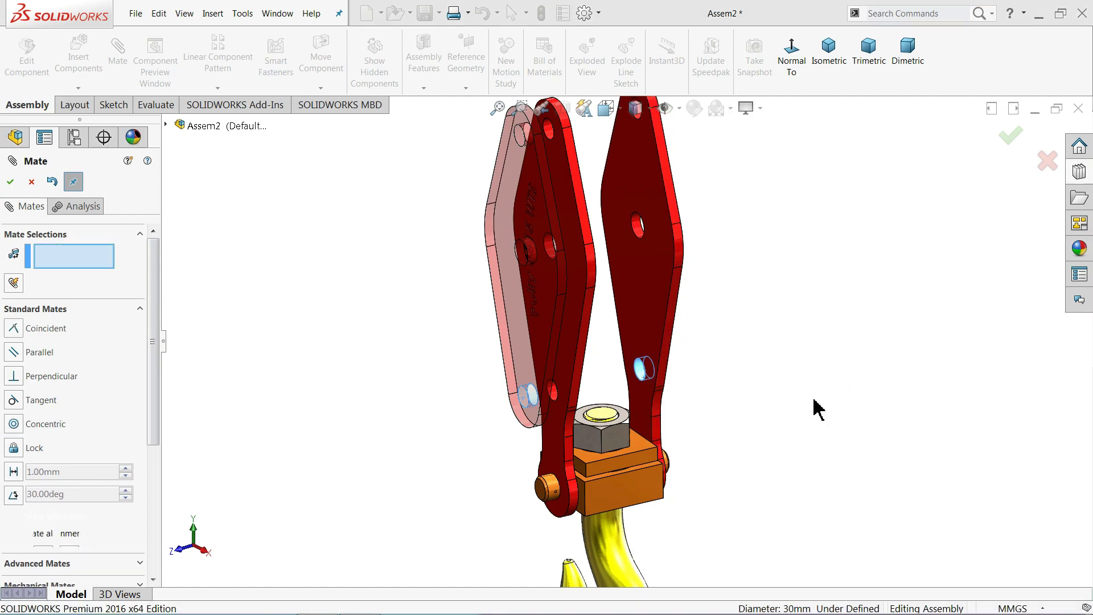
scroll(583, 300, "down", 2)
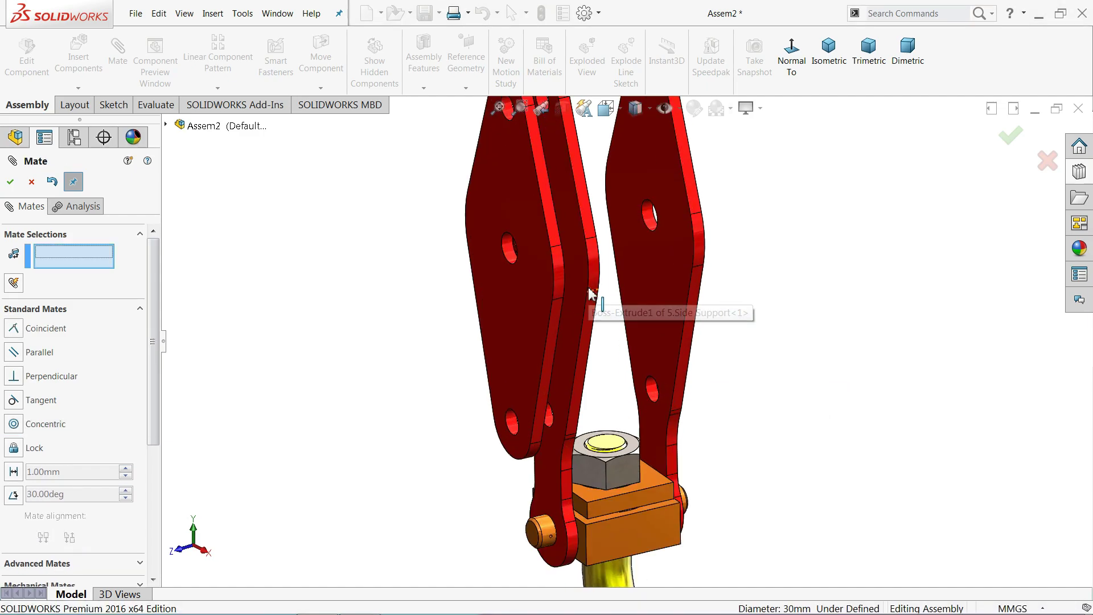
Start an advanced Width mate using both side support plate faces as width selections.
left_click(139, 308)
left_click(88, 336)
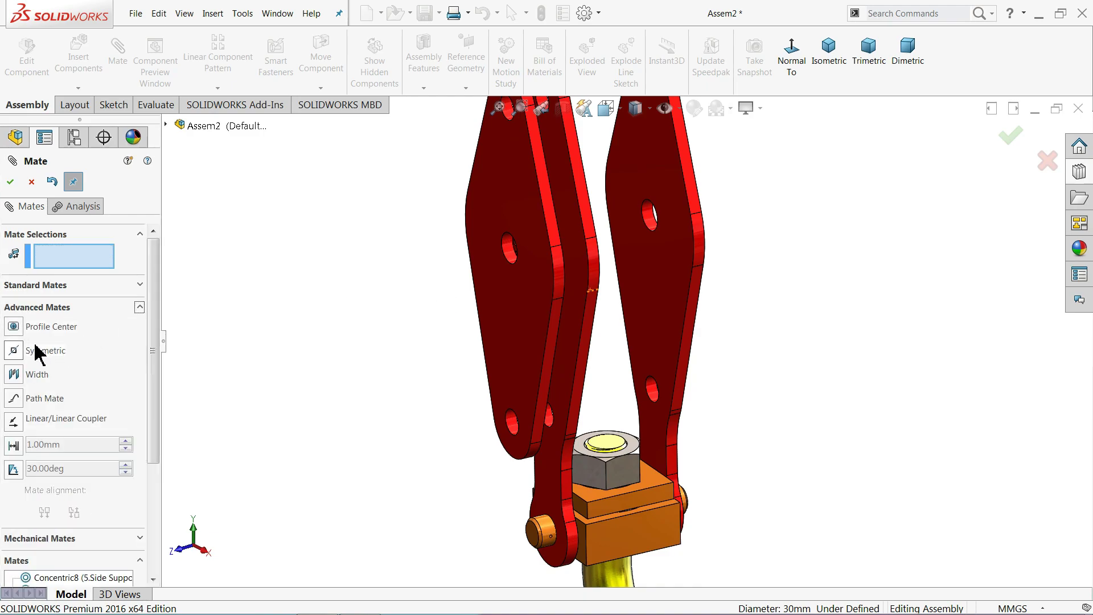
left_click(20, 374)
left_click(573, 336)
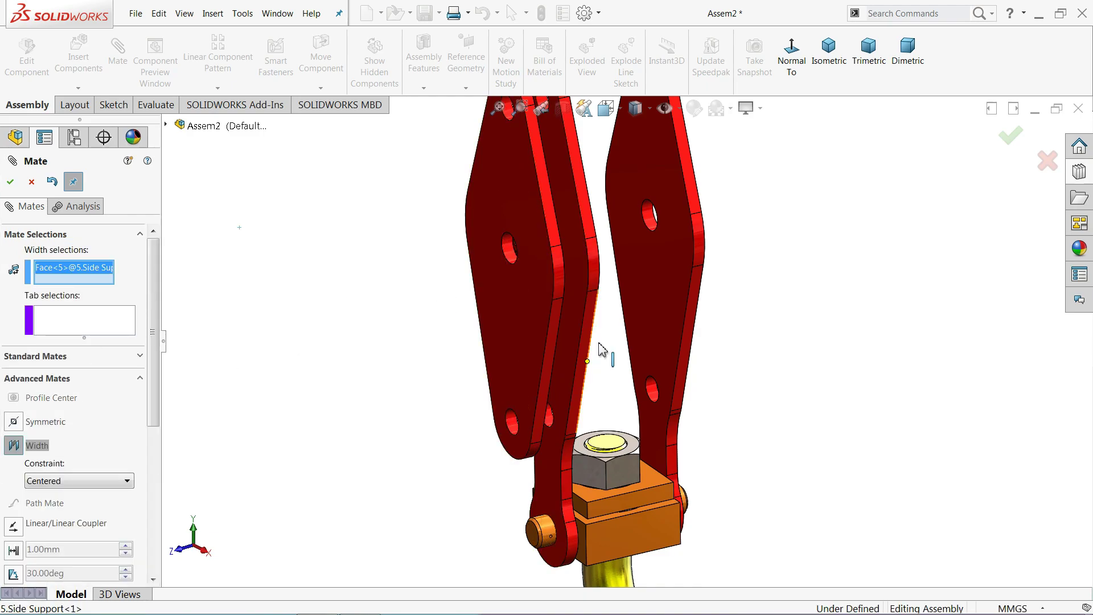
middle_click_drag(604, 348, 661, 344)
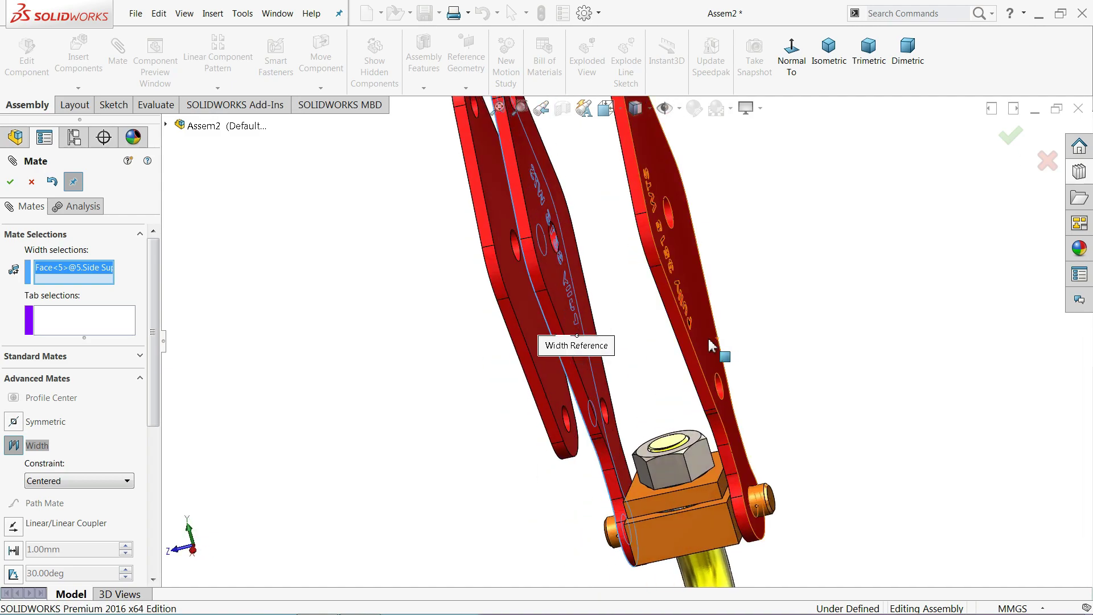
left_click(708, 339)
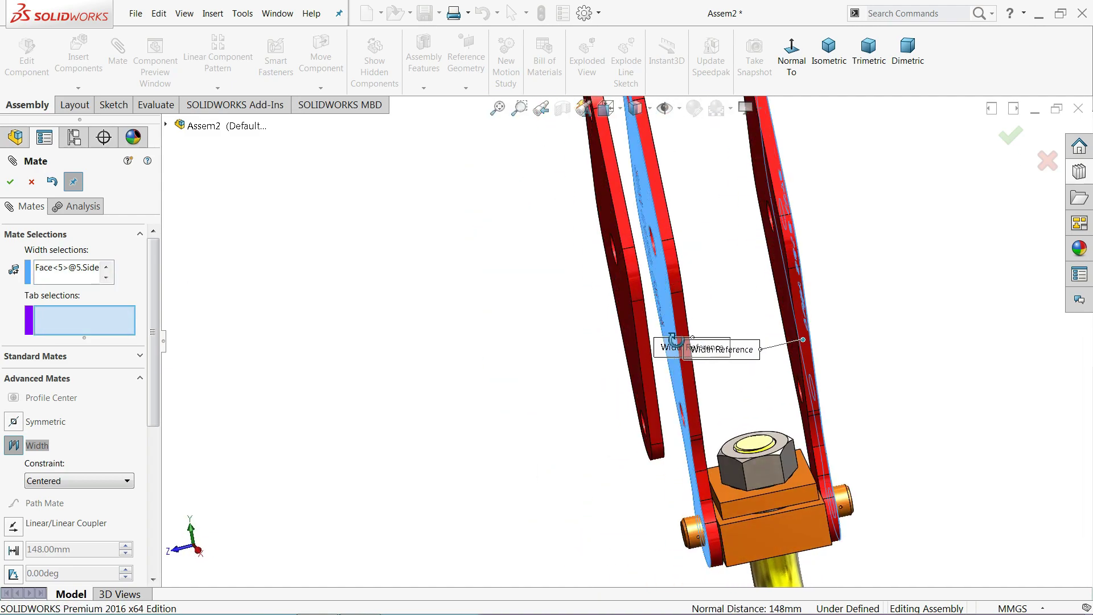
Pick two middle support faces as tab selections and accept the centred width mate.
middle_click_drag(660, 347, 805, 346)
scroll(797, 349, "down", 4)
left_click(605, 378)
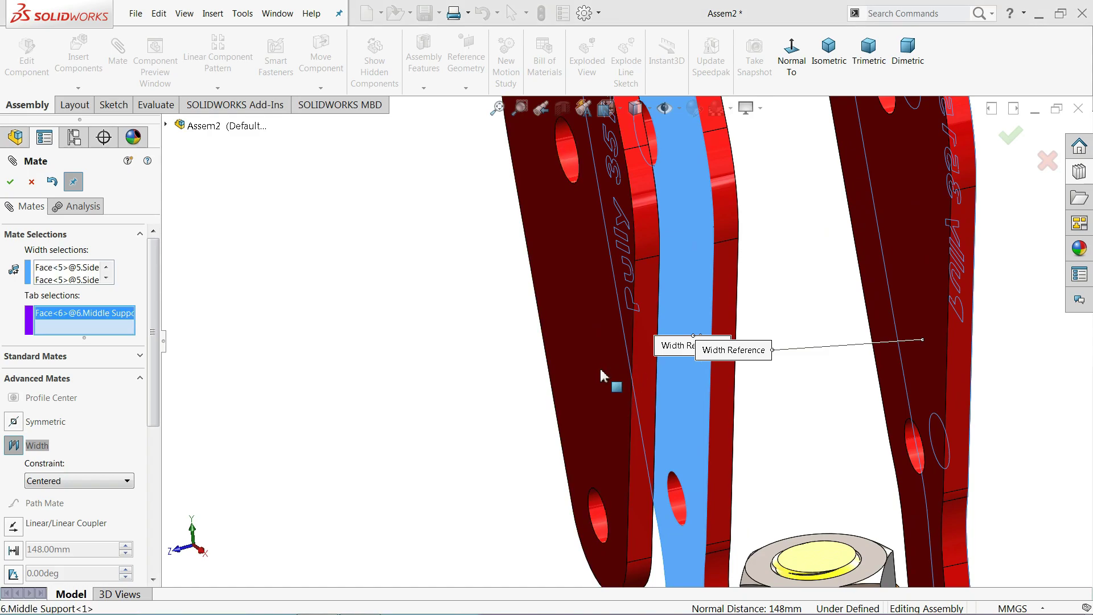
mouse_move(606, 377)
middle_mouse_down()
mouse_move(567, 373)
mouse_move(609, 368)
middle_mouse_up()
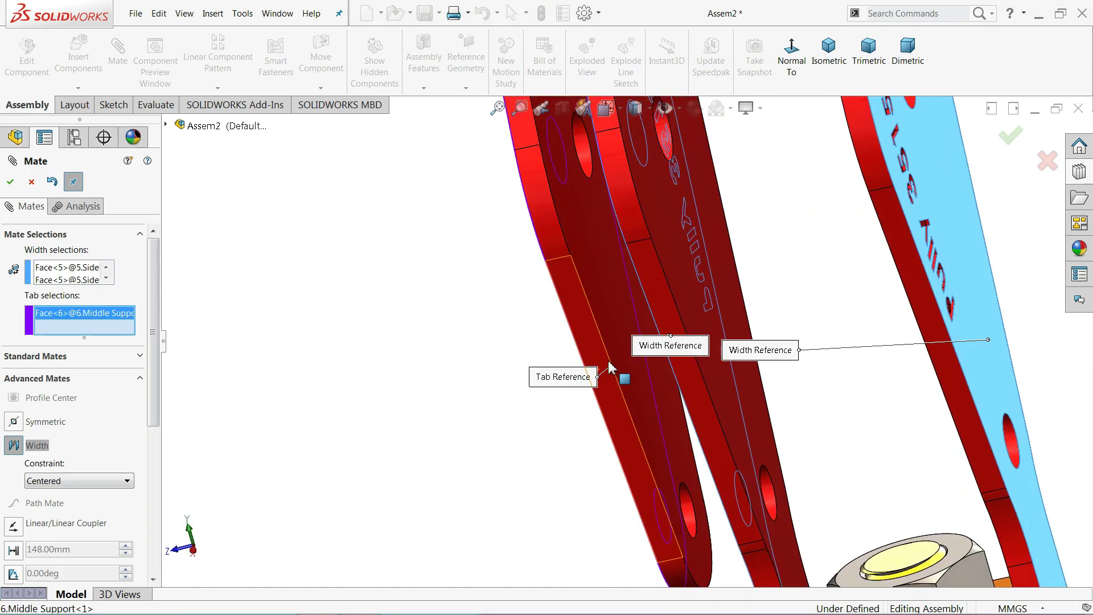
left_click(612, 319)
scroll(629, 327, "up", 2)
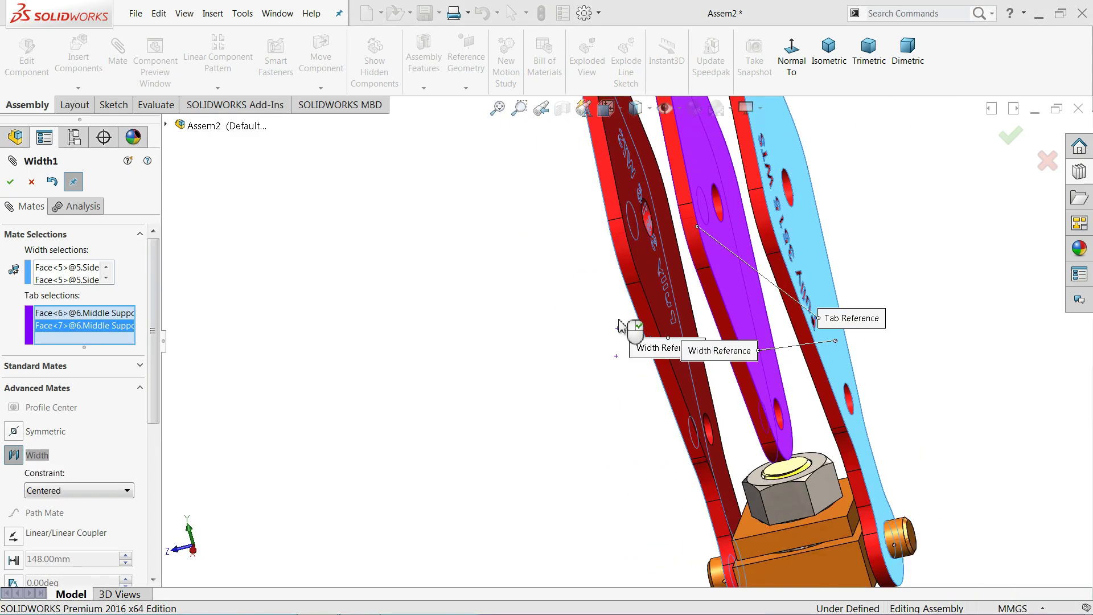
scroll(655, 347, "up", 2)
mouse_move(706, 348)
middle_mouse_down()
mouse_move(661, 354)
mouse_move(725, 295)
mouse_move(692, 335)
mouse_move(732, 330)
mouse_move(708, 331)
middle_mouse_up()
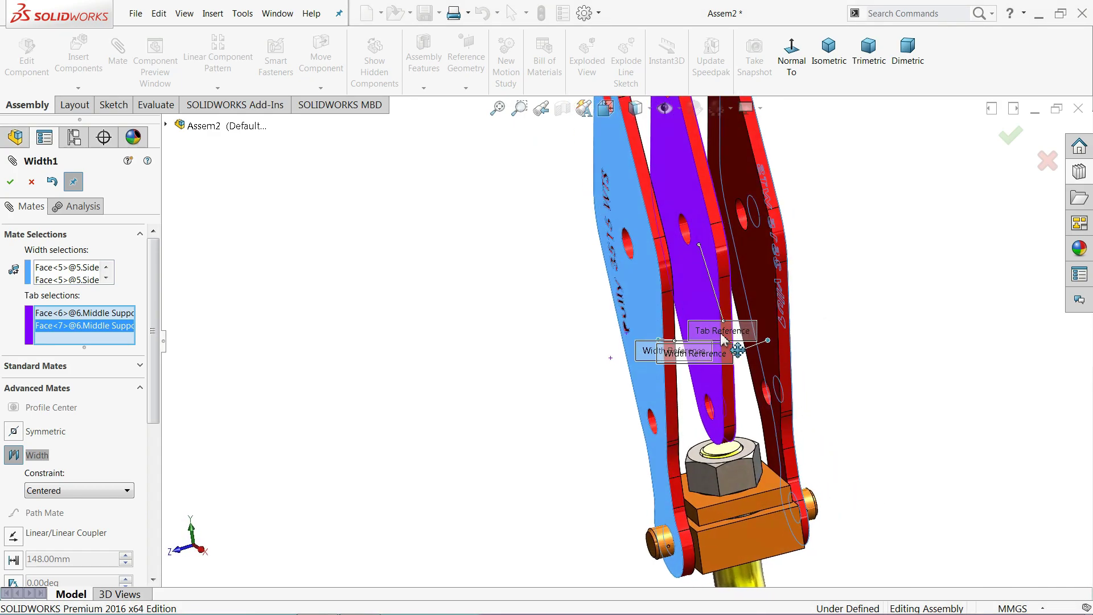
left_click(13, 183)
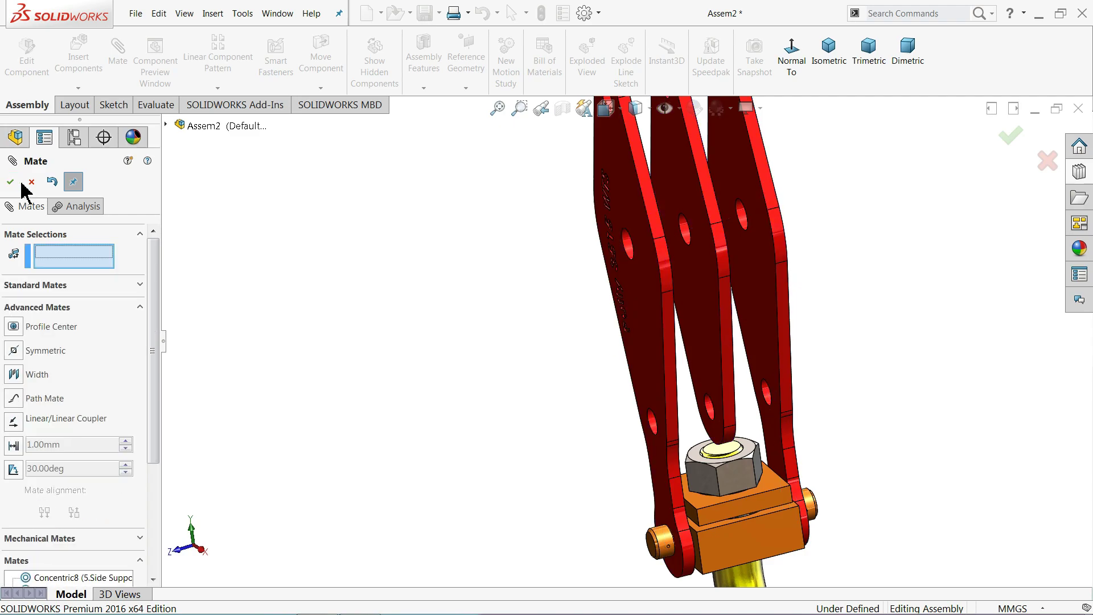
Close the Mate tool and turn the assembly so the three plates face front.
left_click(31, 181)
mouse_move(548, 318)
middle_mouse_down()
mouse_move(573, 322)
mouse_move(589, 310)
mouse_move(576, 319)
middle_mouse_up()
scroll(576, 319, "up", 5)
mouse_move(746, 276)
middle_mouse_down()
mouse_move(693, 313)
mouse_move(688, 273)
mouse_move(789, 350)
mouse_move(756, 344)
mouse_move(763, 317)
mouse_move(653, 417)
middle_mouse_up()
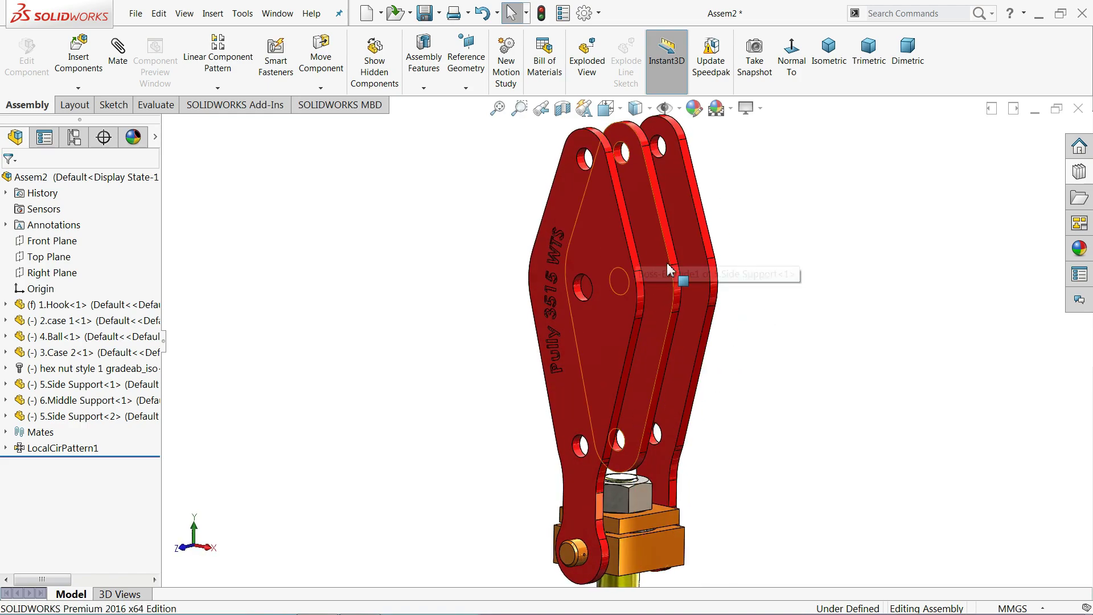
scroll(669, 282, "down", 1)
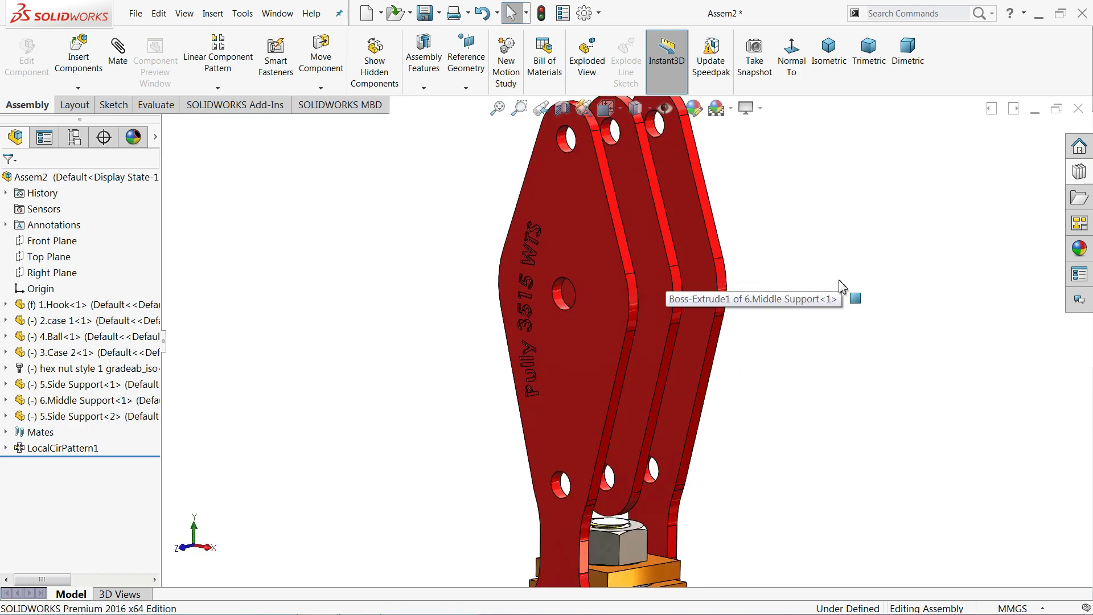
Drag a Heavy Hex Flange Screw from Toolbox ANSI Metric Hex Head bolts into the assembly.
left_click(1080, 174)
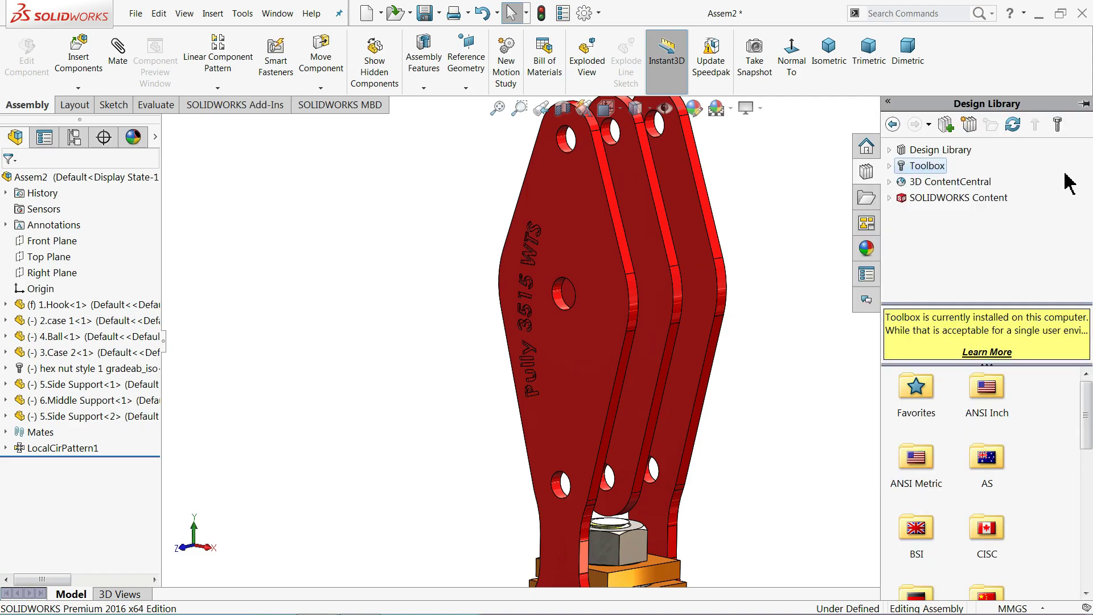
left_click(889, 167)
left_click(935, 199)
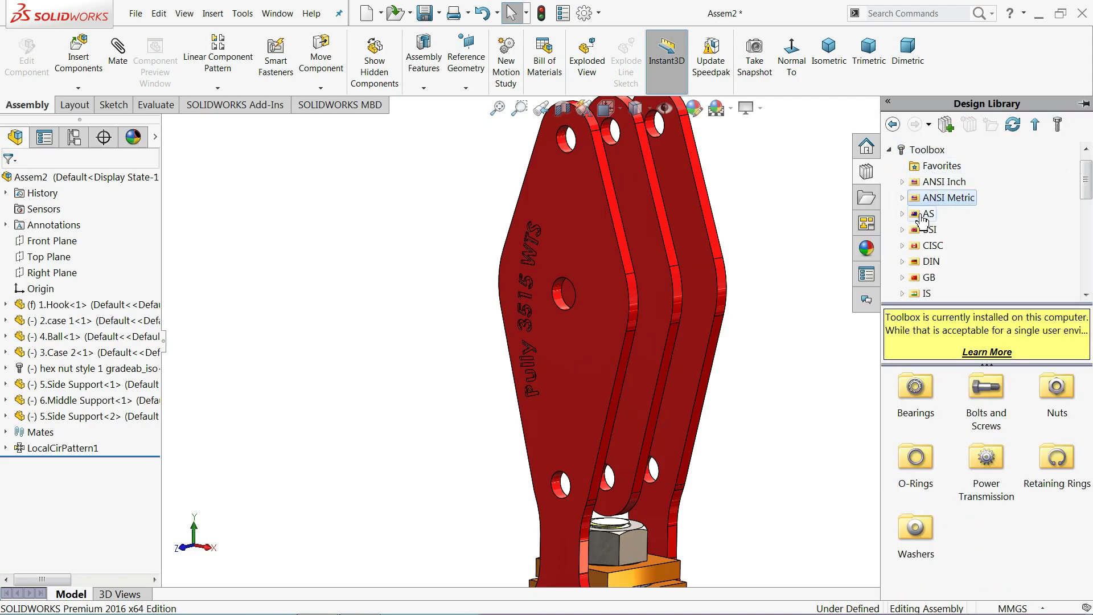
double_click(985, 416)
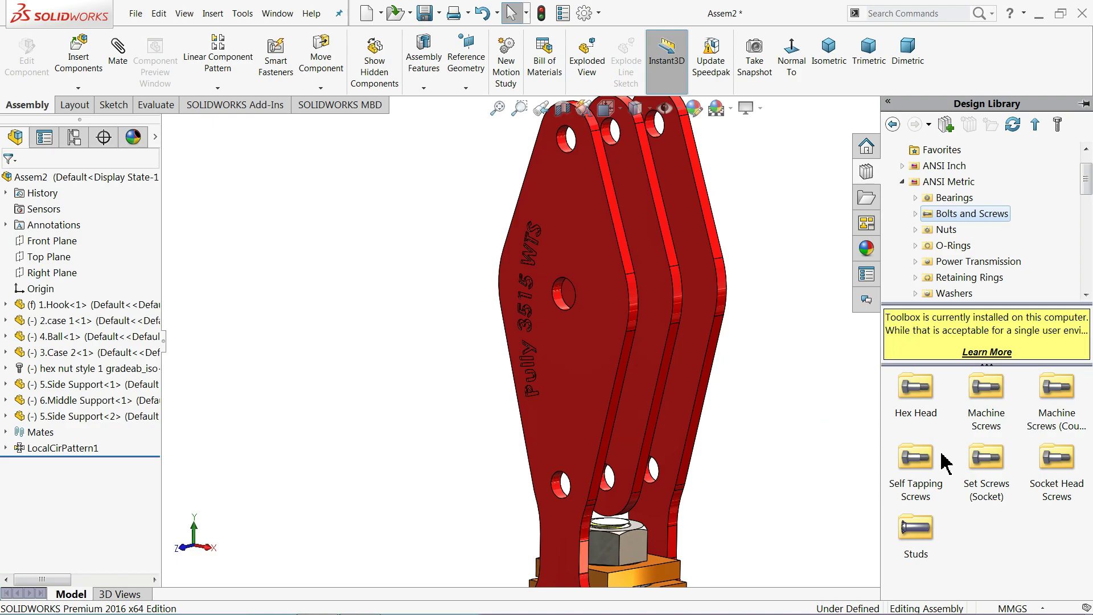
double_click(913, 411)
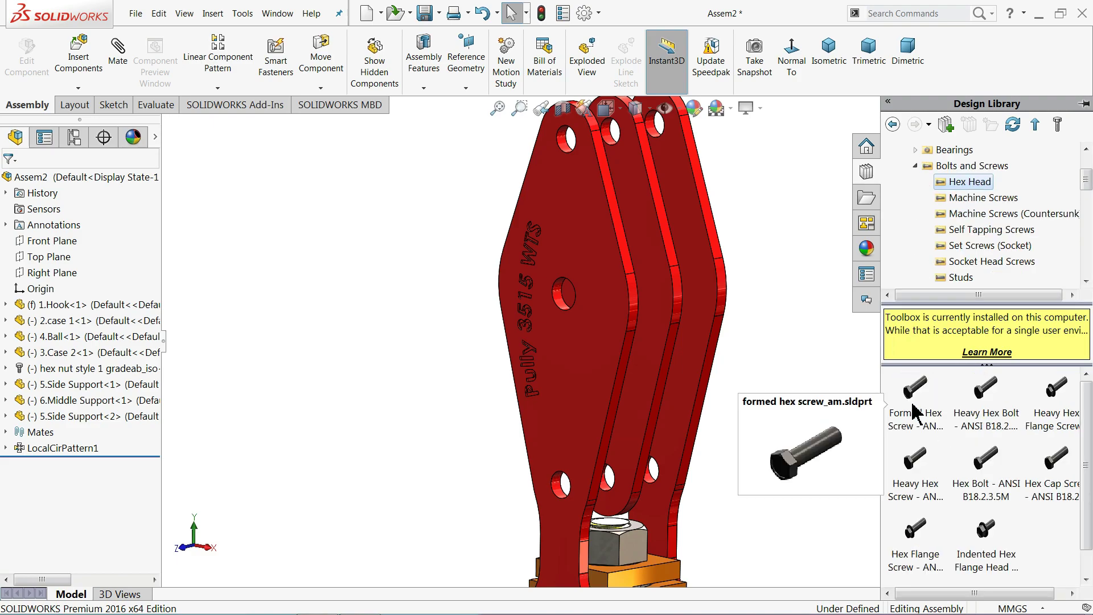
mouse_move(1057, 418)
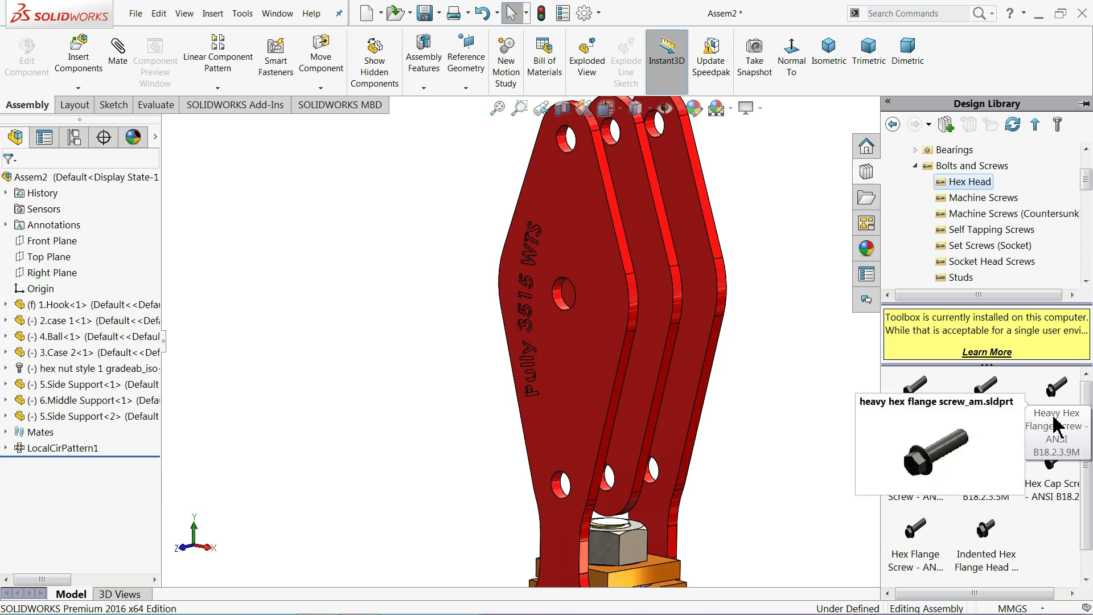
left_click_drag(1054, 424, 653, 341)
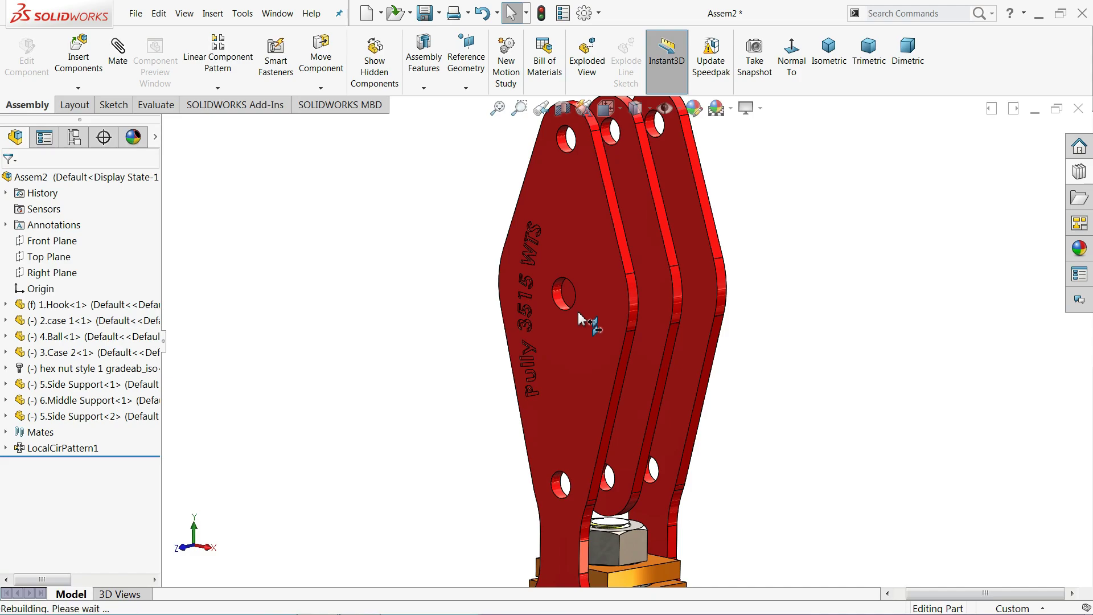
Drop the screw on the plate hole, cancel it at size M20, and reopen Hex Head screws.
left_click_drag(561, 308, 559, 311)
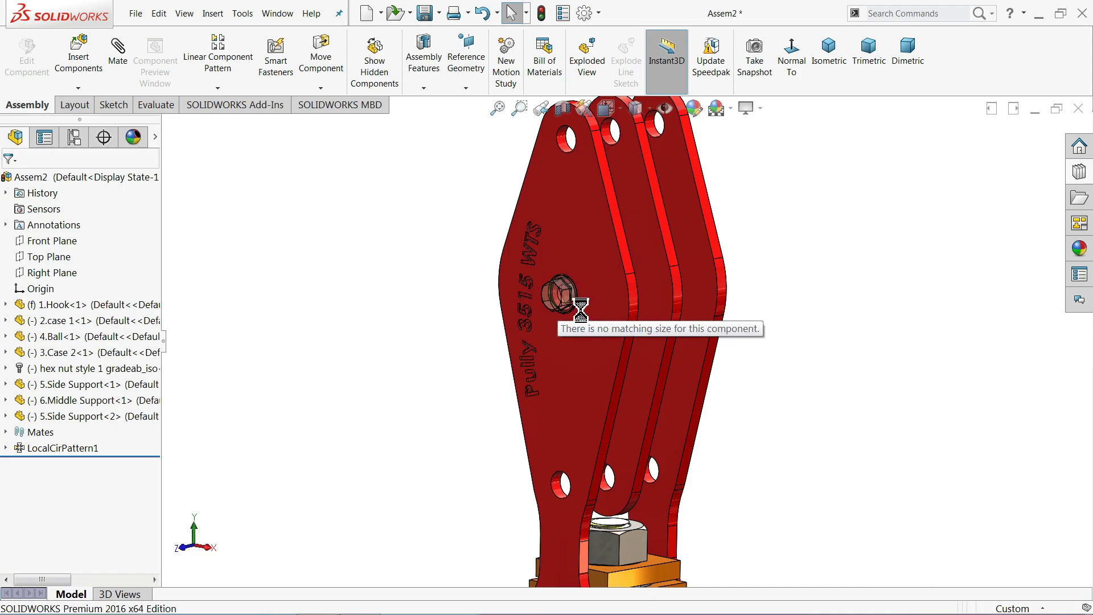
left_click_drag(581, 329, 581, 329)
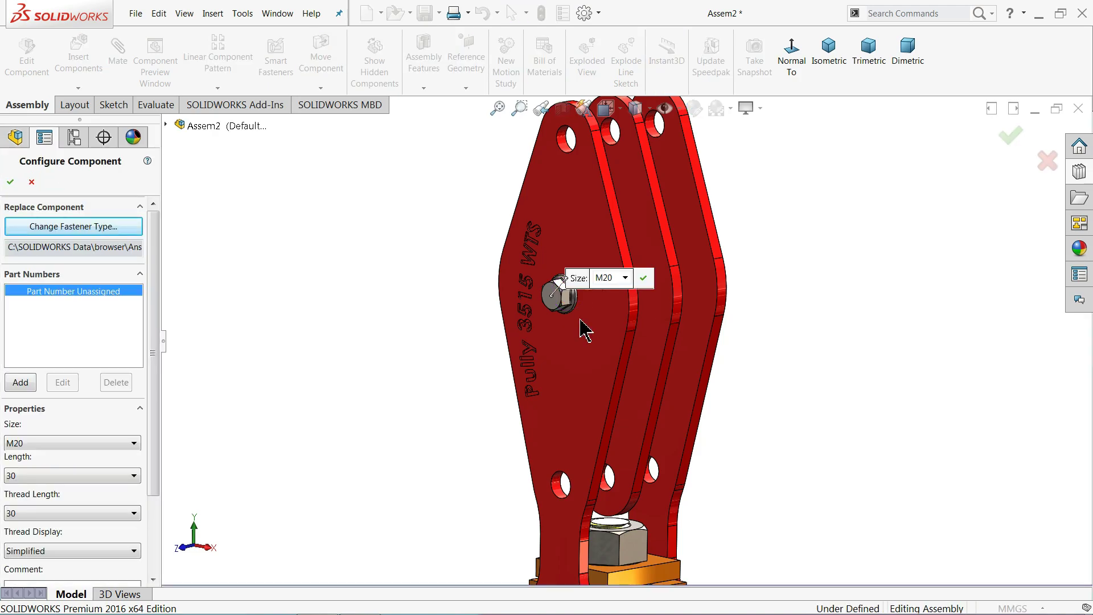
left_click(625, 279)
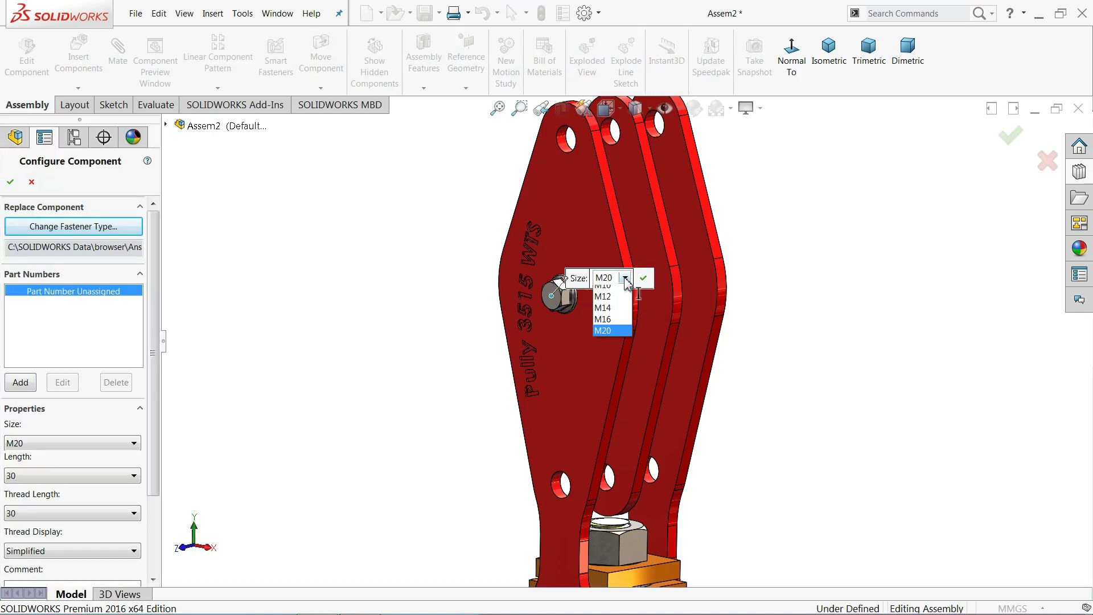
left_click(36, 186)
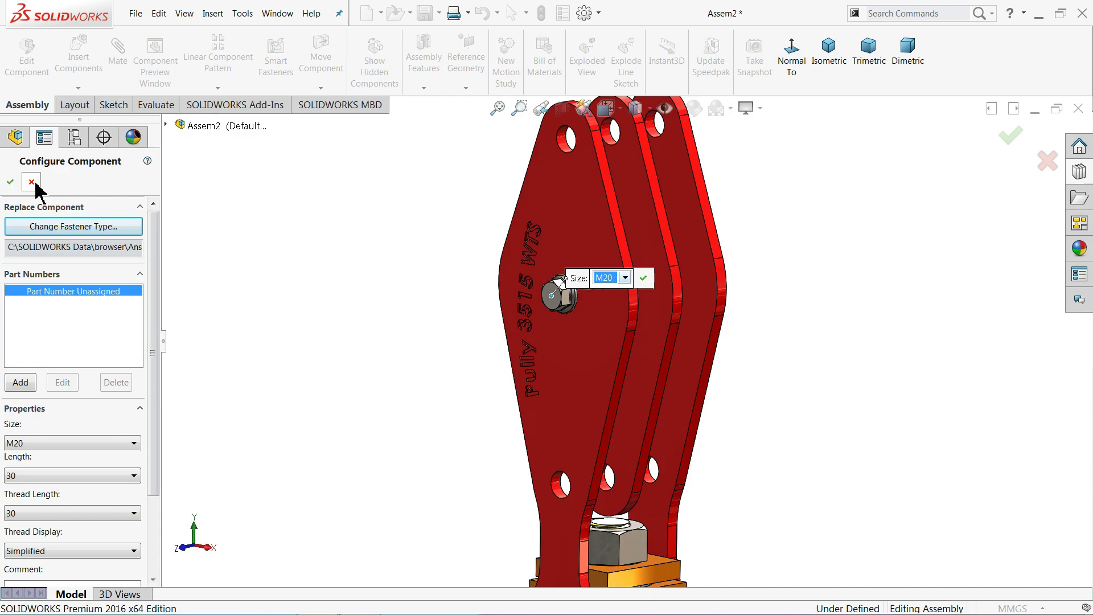
left_click(31, 182)
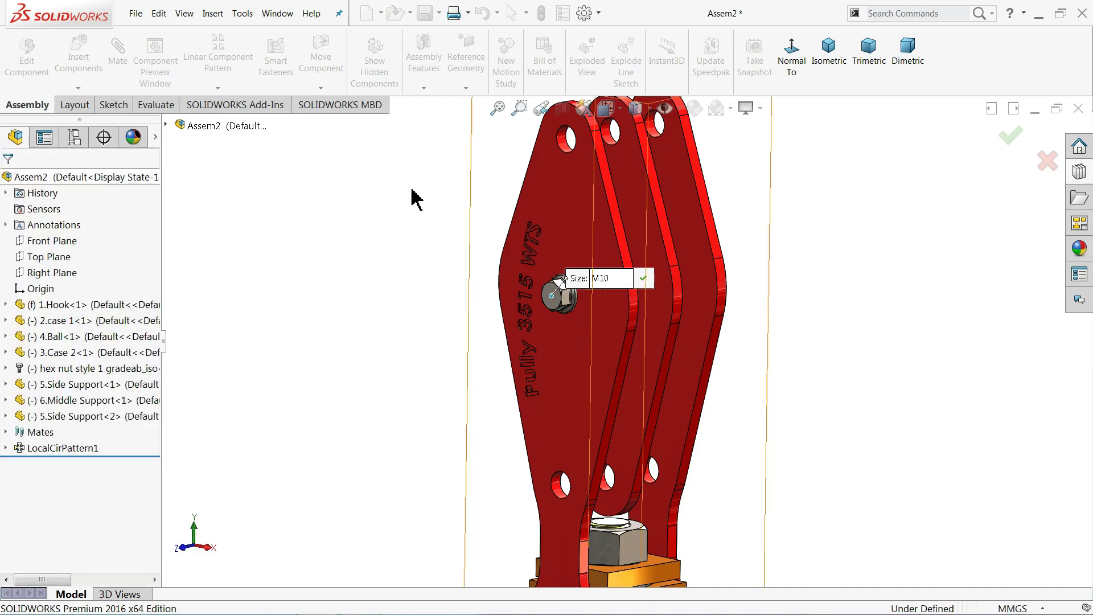
left_click(1074, 174)
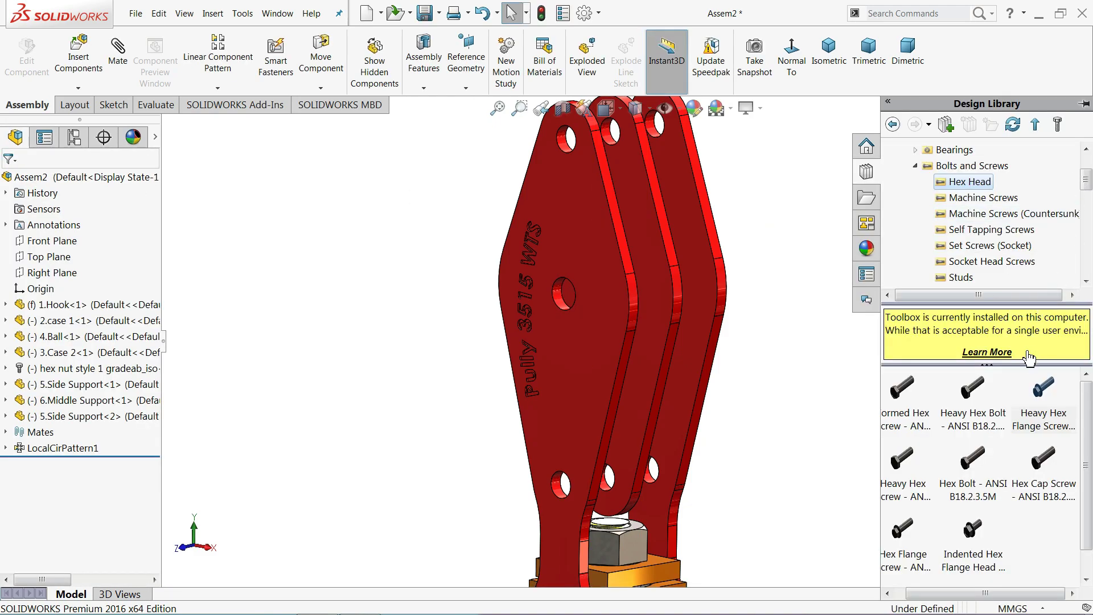
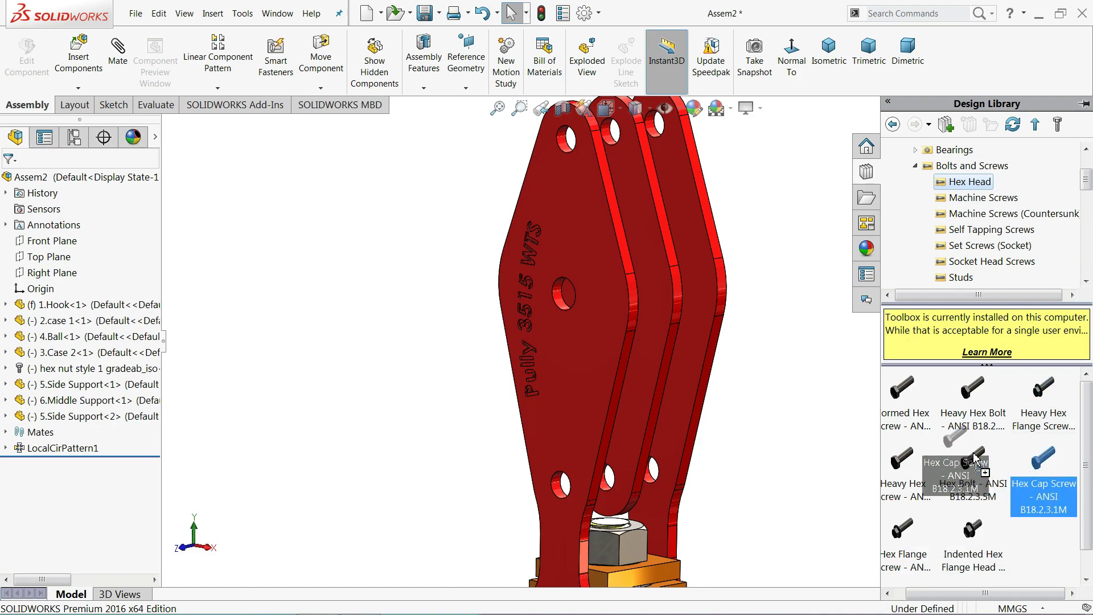
Drop a Hex Cap Screw into the plates' top hole, sized M30 with length 180.
left_click_drag(1047, 481, 690, 288)
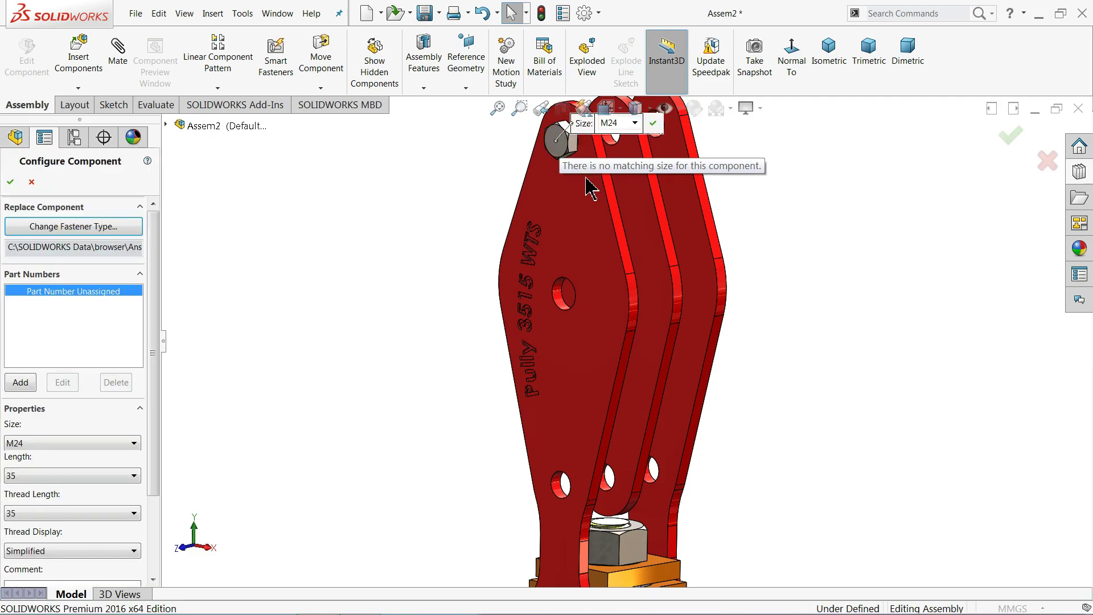
left_click(34, 443)
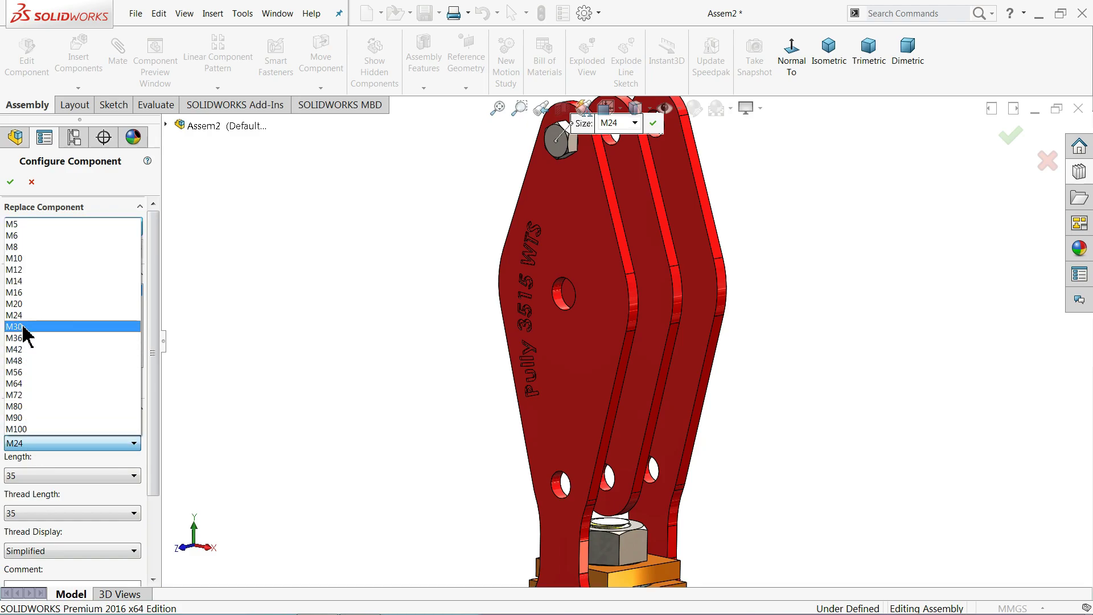
left_click(24, 326)
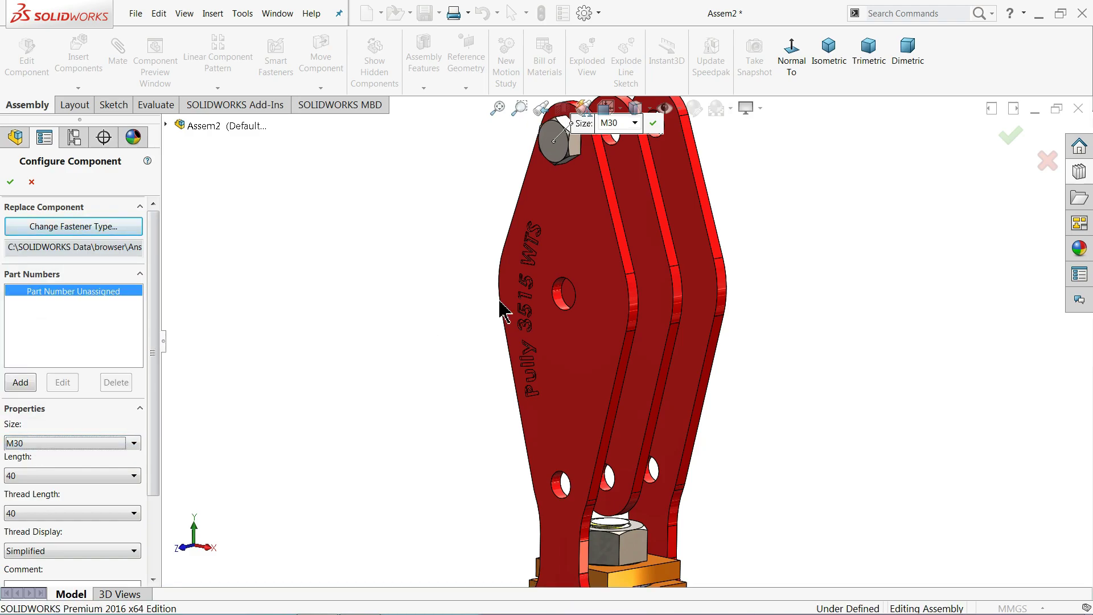
scroll(499, 307, "up", 3)
mouse_move(464, 328)
middle_mouse_down()
mouse_move(515, 290)
mouse_move(515, 252)
mouse_move(483, 320)
mouse_move(513, 285)
mouse_move(500, 317)
mouse_move(484, 334)
mouse_move(391, 347)
mouse_move(450, 344)
mouse_move(475, 324)
middle_mouse_up()
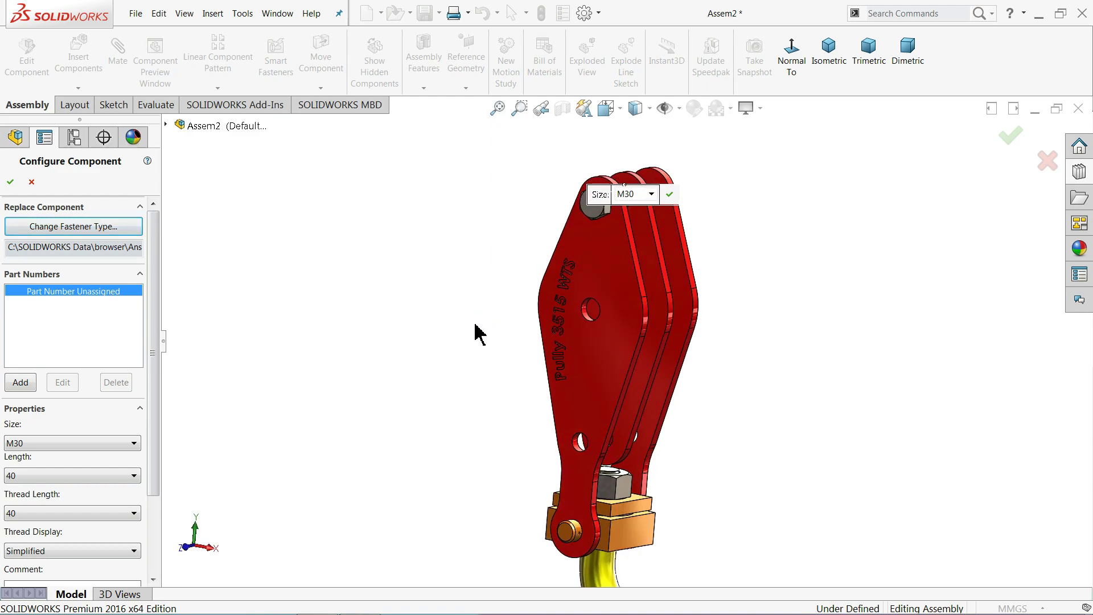
left_click(45, 475)
left_click(30, 396)
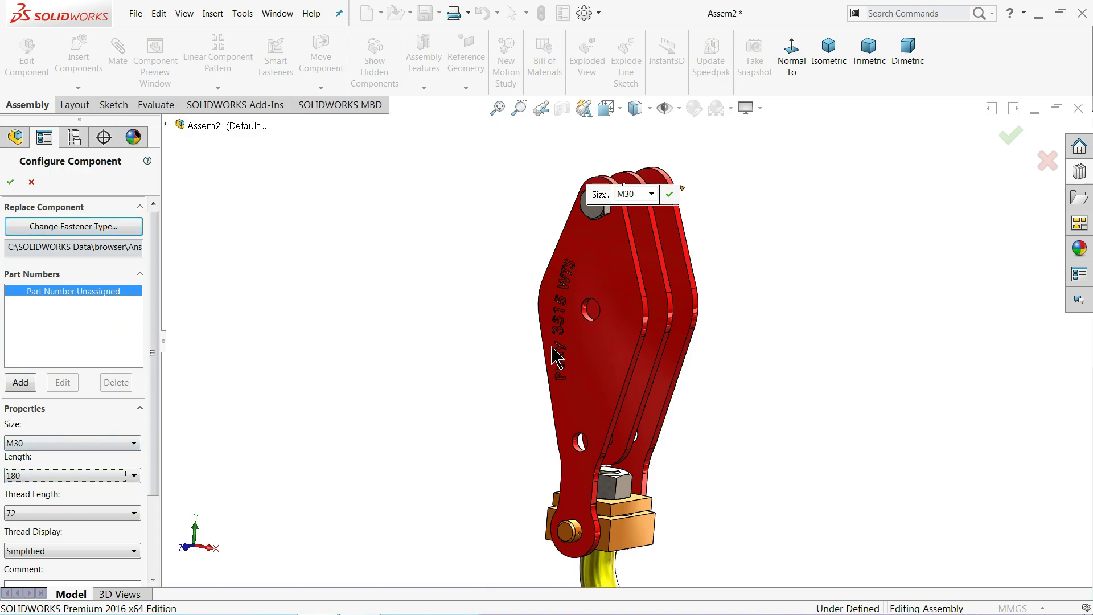
middle_click_drag(555, 354, 488, 346)
scroll(529, 259, "down", 3)
scroll(530, 259, "down", 3)
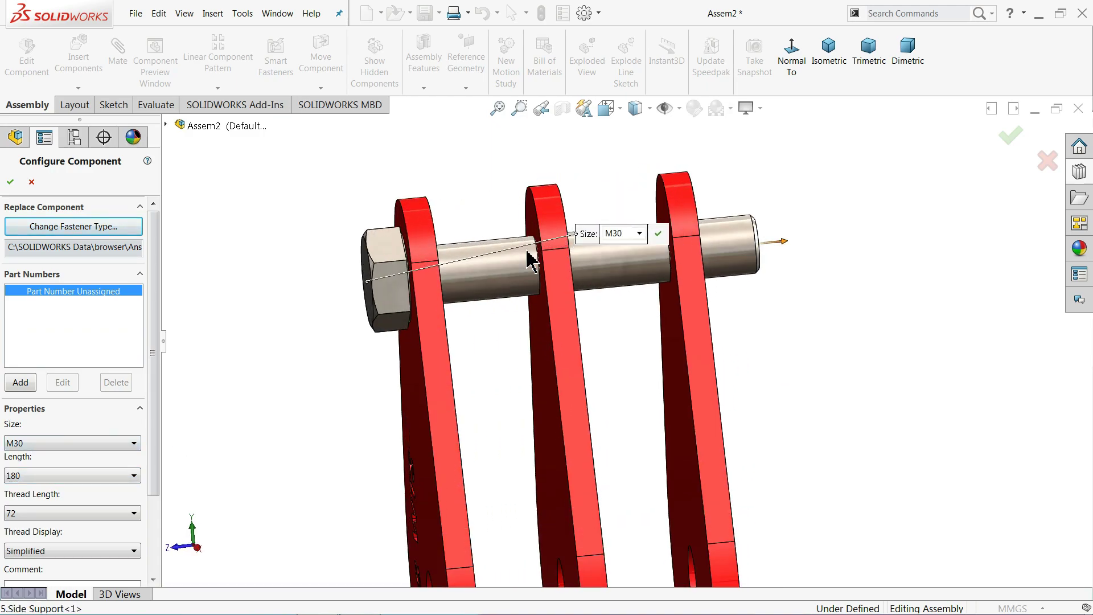
mouse_move(530, 259)
middle_mouse_down()
mouse_move(512, 263)
mouse_move(570, 265)
middle_mouse_up()
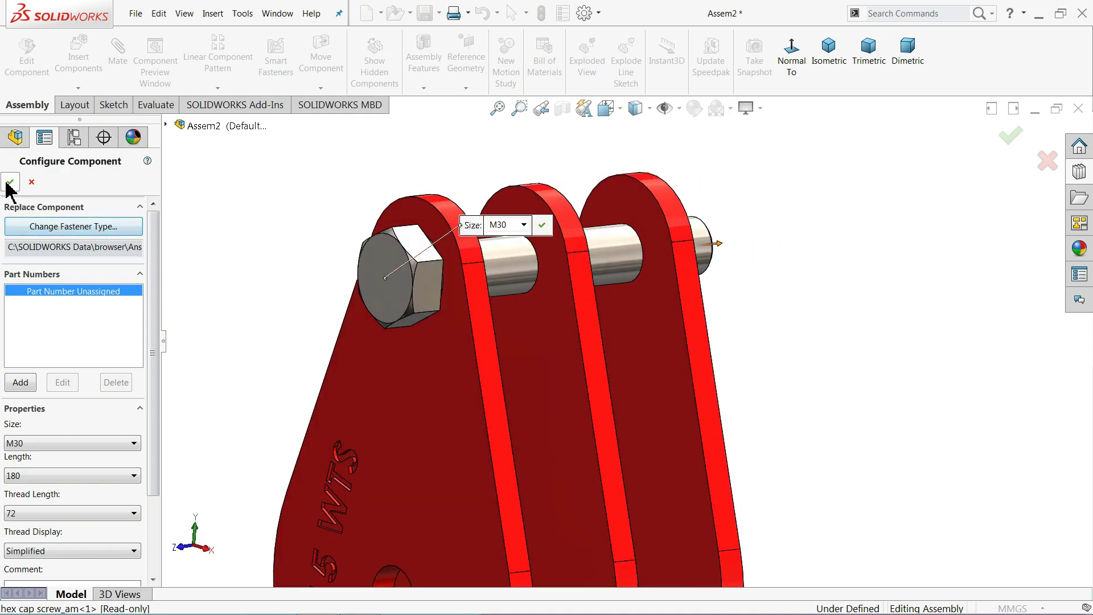
left_click(9, 189)
scroll(540, 300, "up", 2)
Place a second M30 × 180 screw copy through the plates' lower holes.
scroll(556, 347, "up", 2)
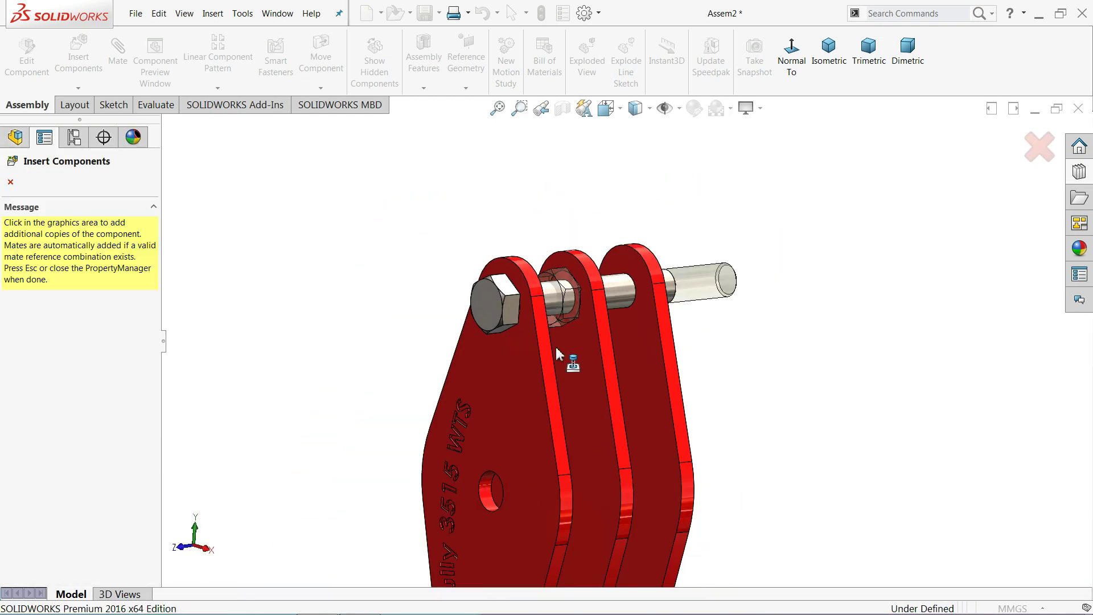
scroll(556, 347, "up", 2)
scroll(556, 347, "up", 2)
scroll(604, 422, "down", 2)
scroll(627, 472, "down", 3)
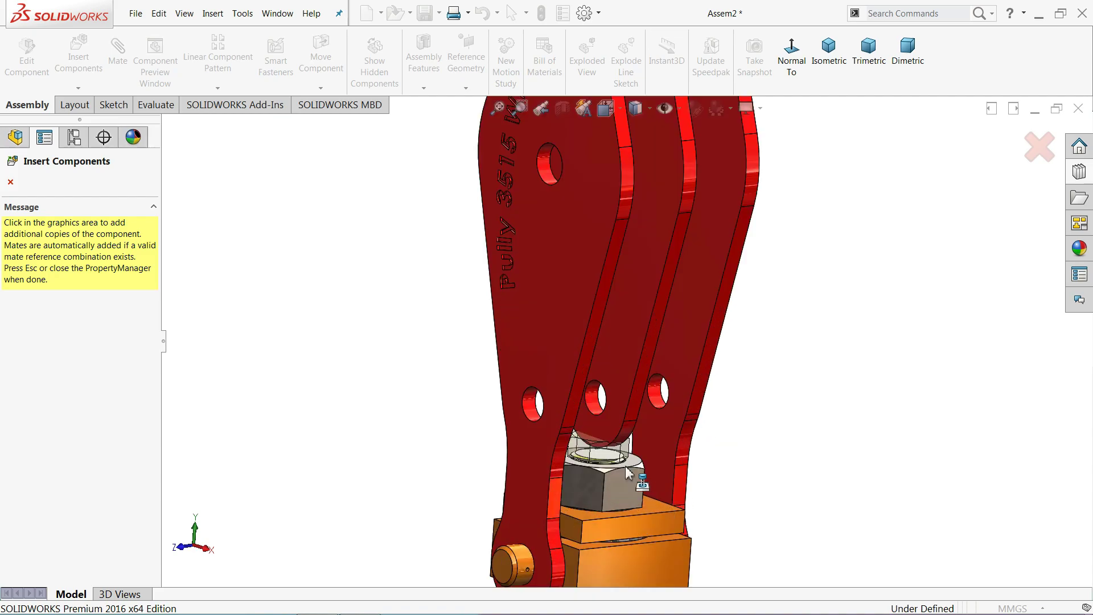
scroll(538, 418, "down", 2)
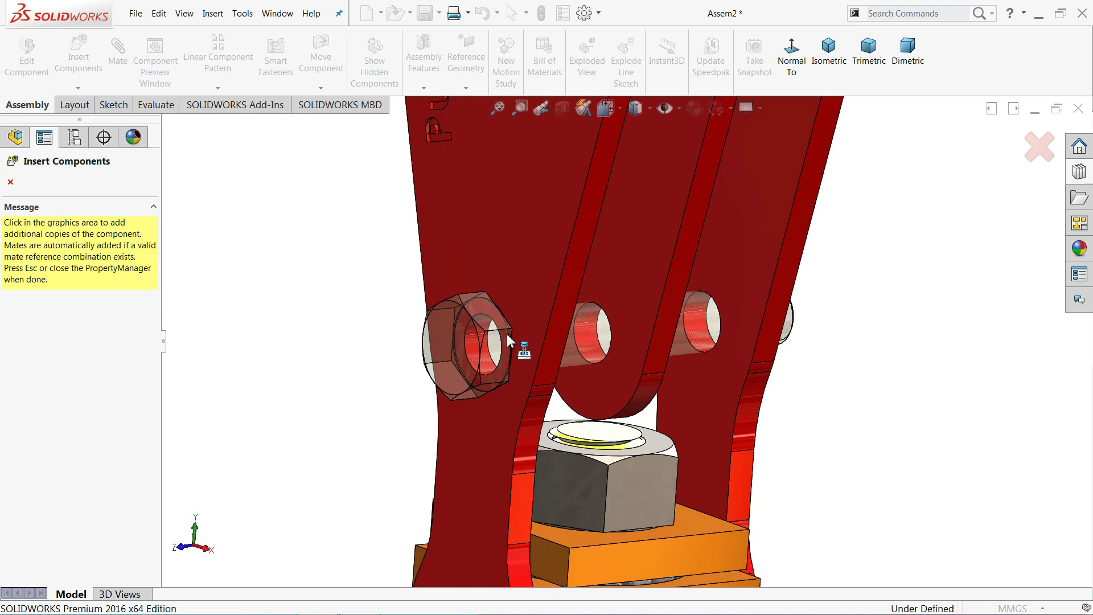
left_click(507, 333)
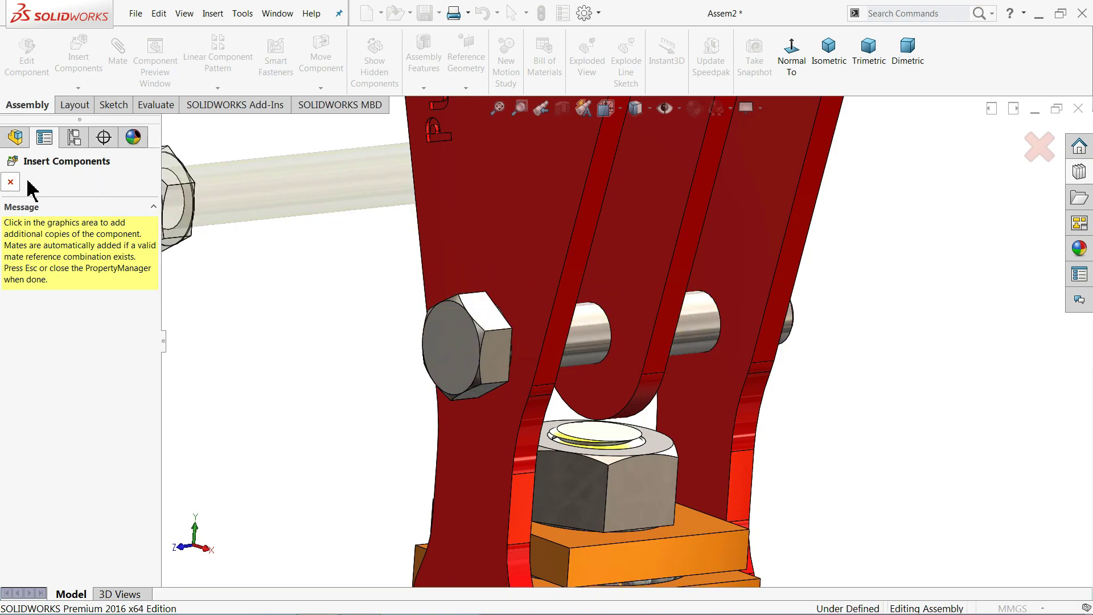
left_click(10, 182)
Turn the assembly to face the front and bring up the Design Library.
scroll(633, 329, "up", 3)
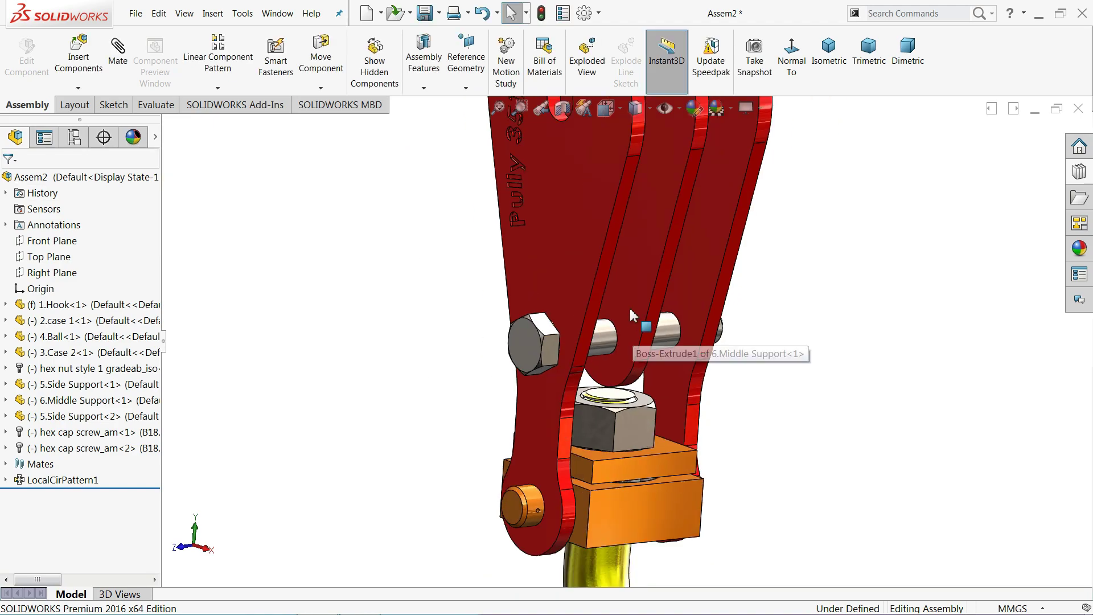
scroll(633, 329, "up", 3)
scroll(633, 329, "up", 3)
mouse_move(633, 329)
middle_mouse_down()
mouse_move(712, 205)
mouse_move(677, 300)
middle_mouse_up()
scroll(676, 300, "down", 3)
scroll(677, 300, "down", 3)
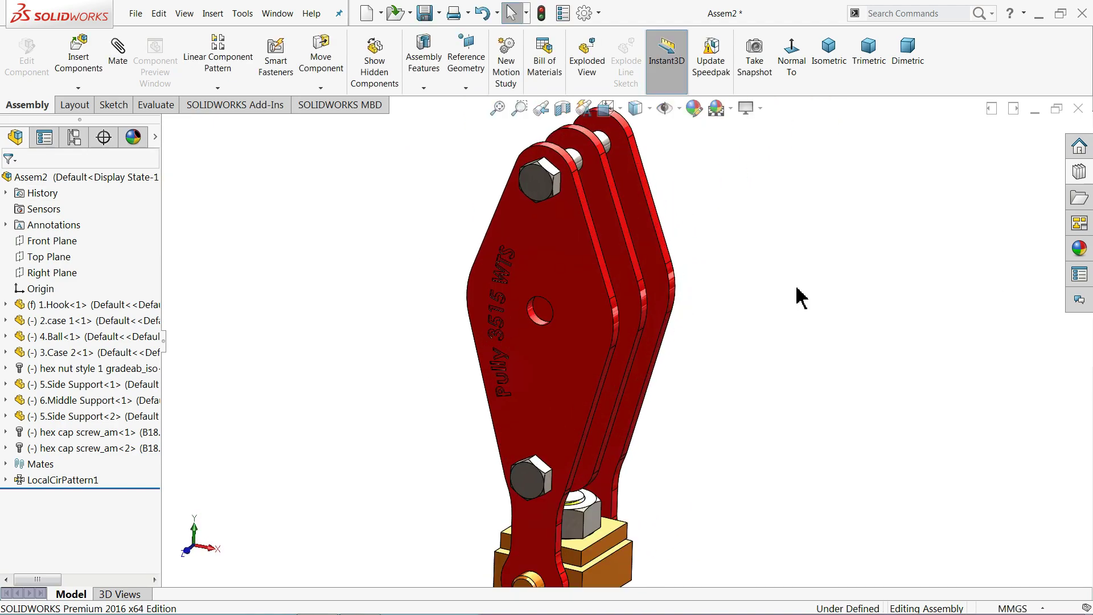
left_click(1078, 174)
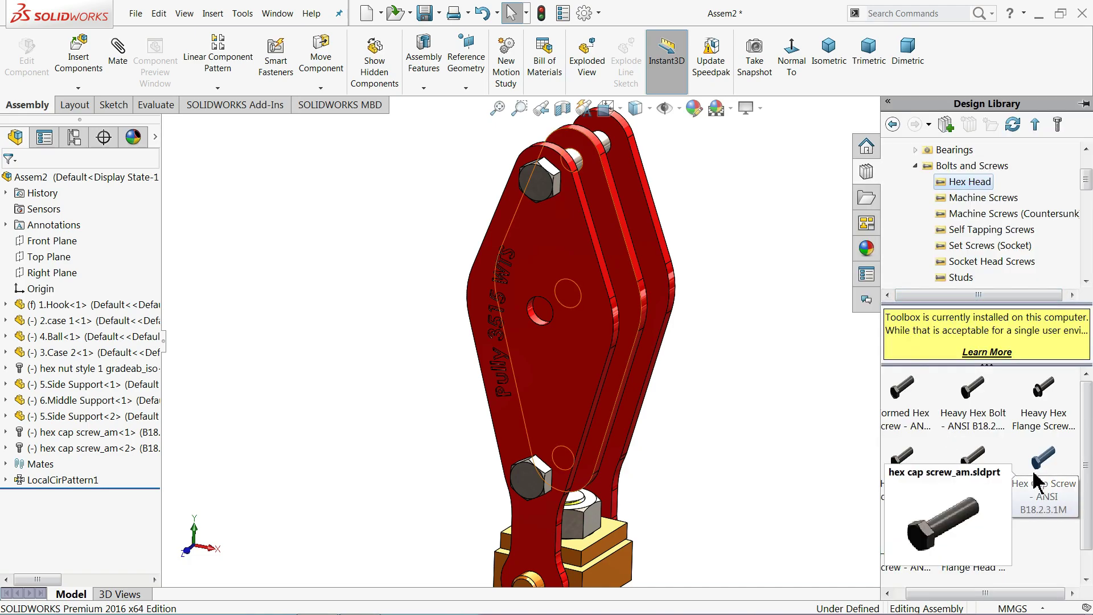
Insert an M36 × 180 Hex Cap Screw through the plates' middle holes.
left_click_drag(1036, 481, 537, 324)
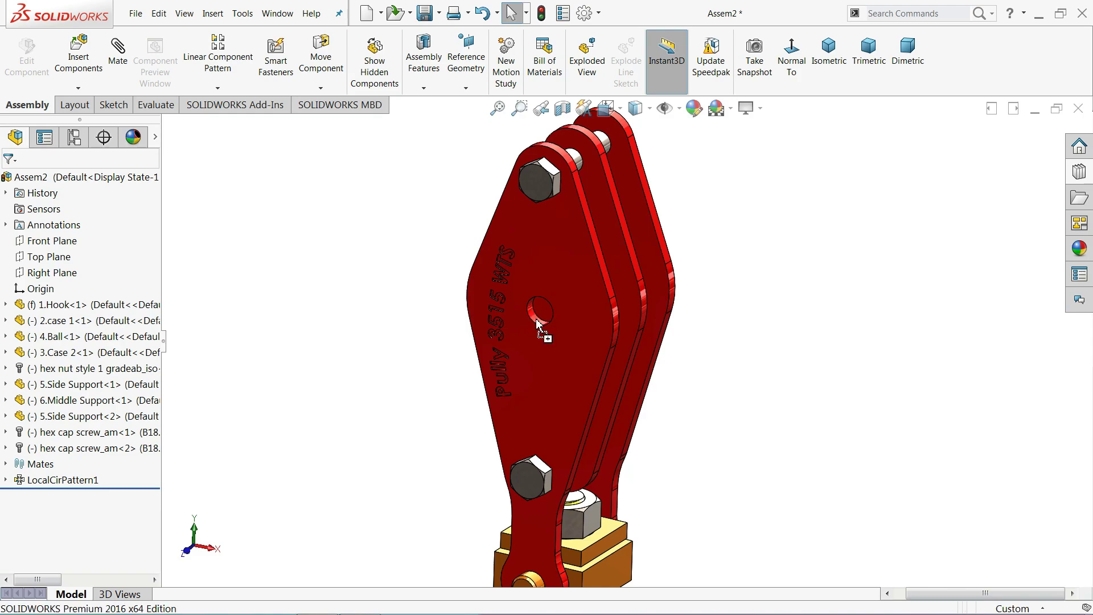
left_click_drag(537, 325, 562, 330)
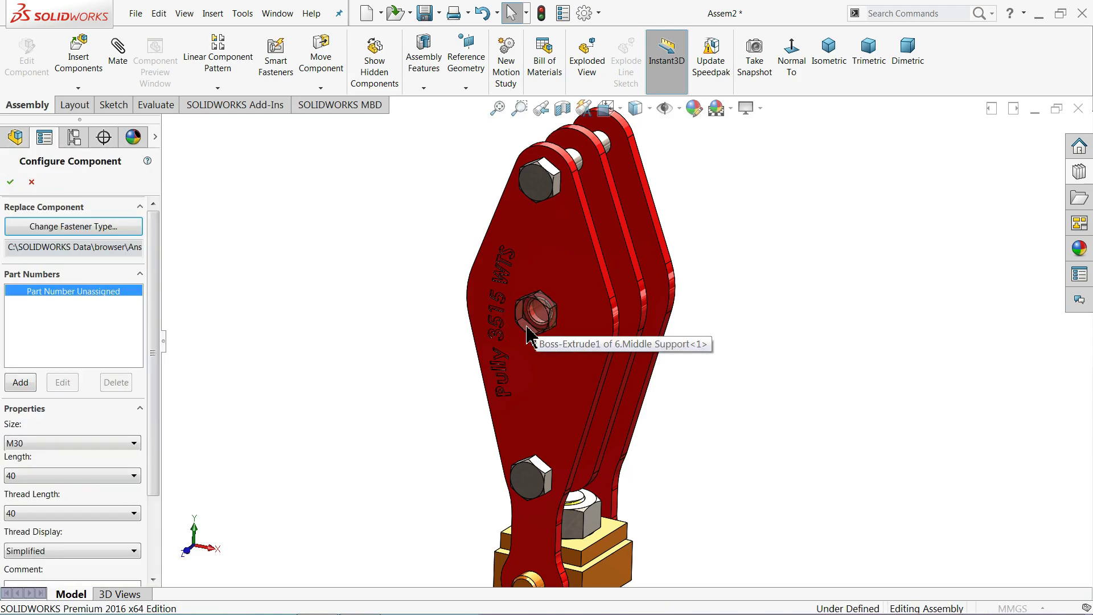
left_click(57, 445)
left_click(41, 338)
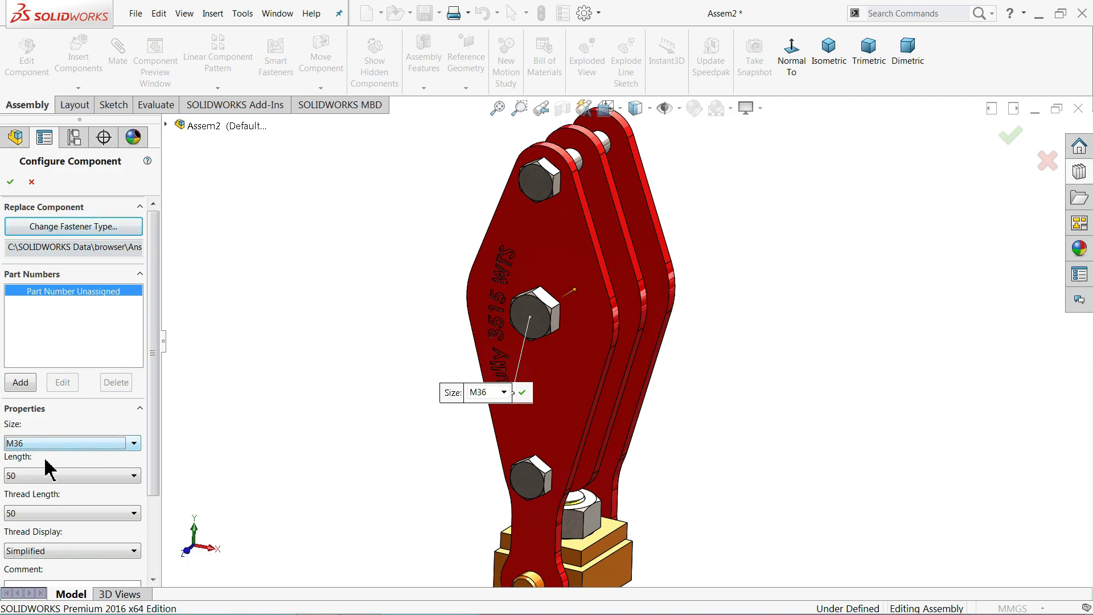
left_click(40, 477)
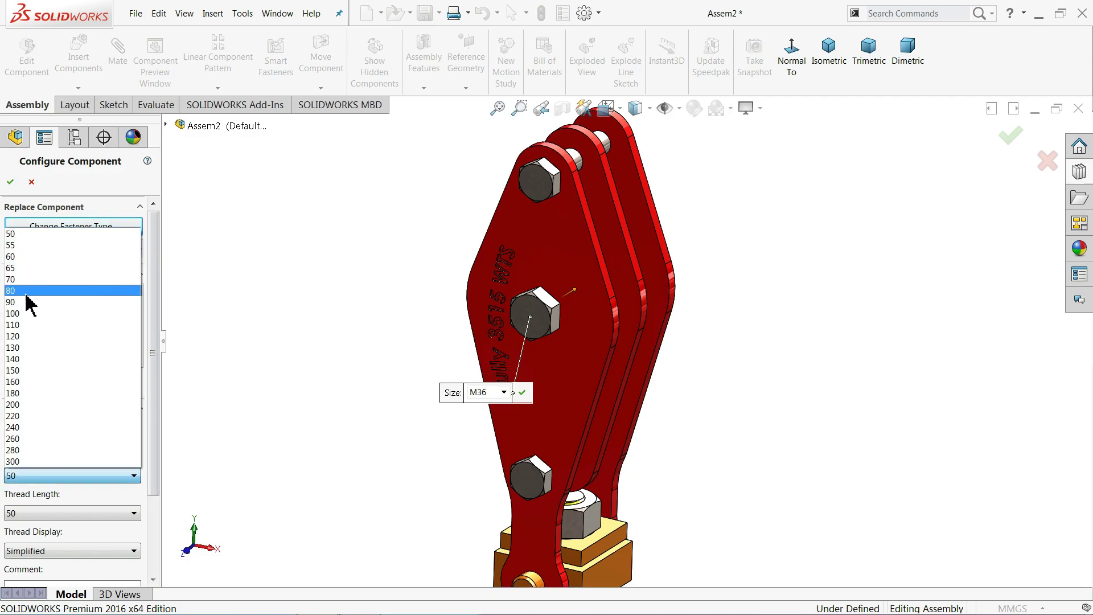
left_click(22, 393)
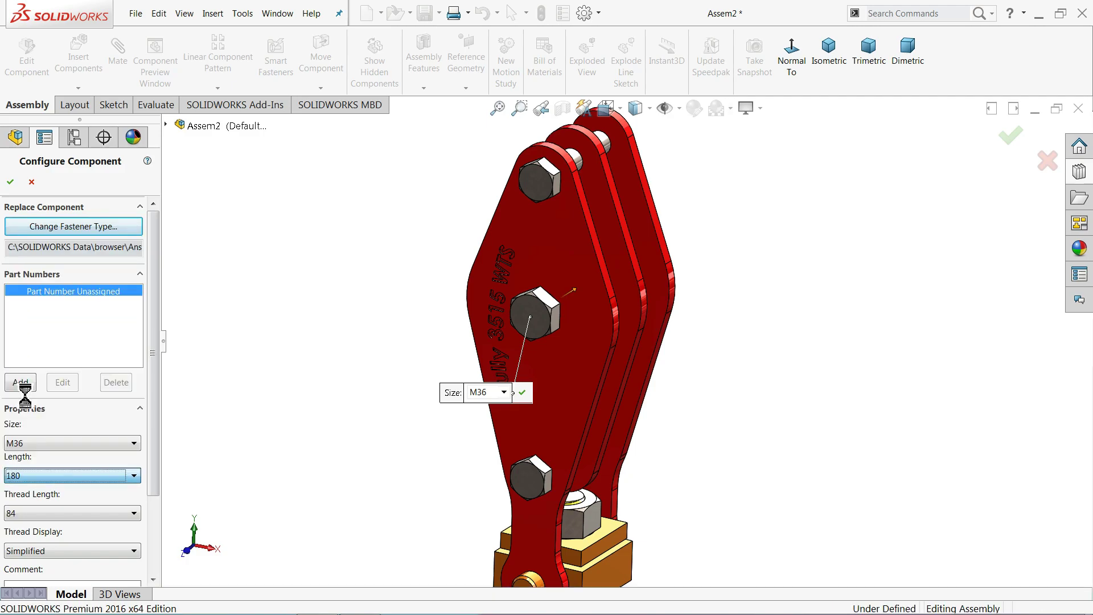
left_click_drag(155, 402, 155, 454)
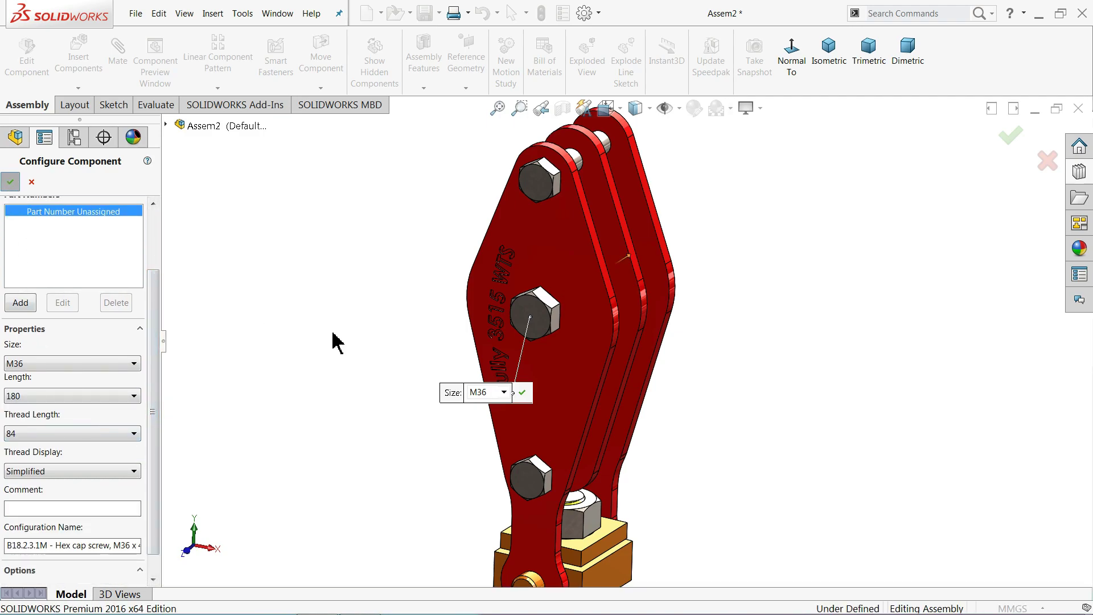
key("Return")
left_click(10, 184)
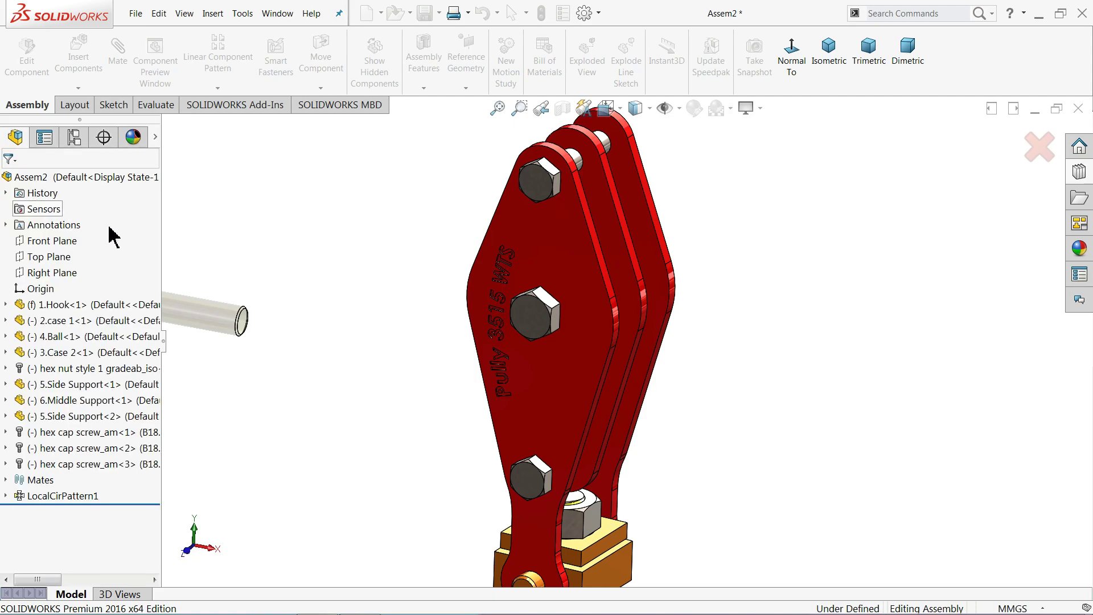
mouse_move(383, 388)
middle_mouse_down()
mouse_move(412, 296)
mouse_move(407, 344)
mouse_move(314, 362)
mouse_move(276, 350)
middle_mouse_up()
mouse_move(626, 302)
middle_mouse_down()
mouse_move(639, 286)
mouse_move(560, 245)
middle_mouse_up()
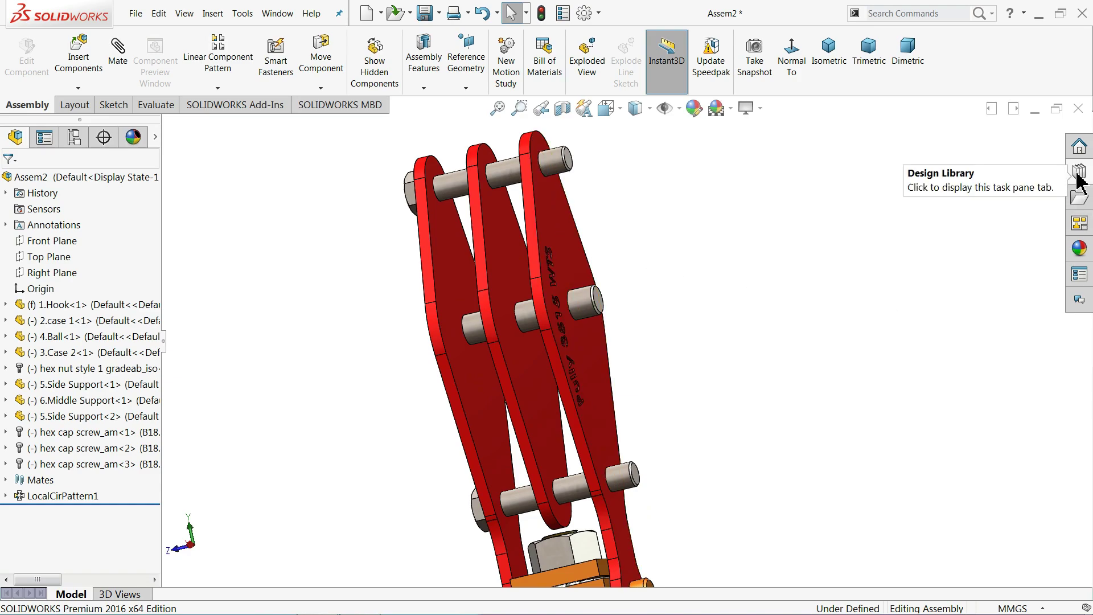
Browse the Design Library to the Toolbox Nuts > Hex Nuts collection.
left_click(1079, 196)
left_click(919, 165)
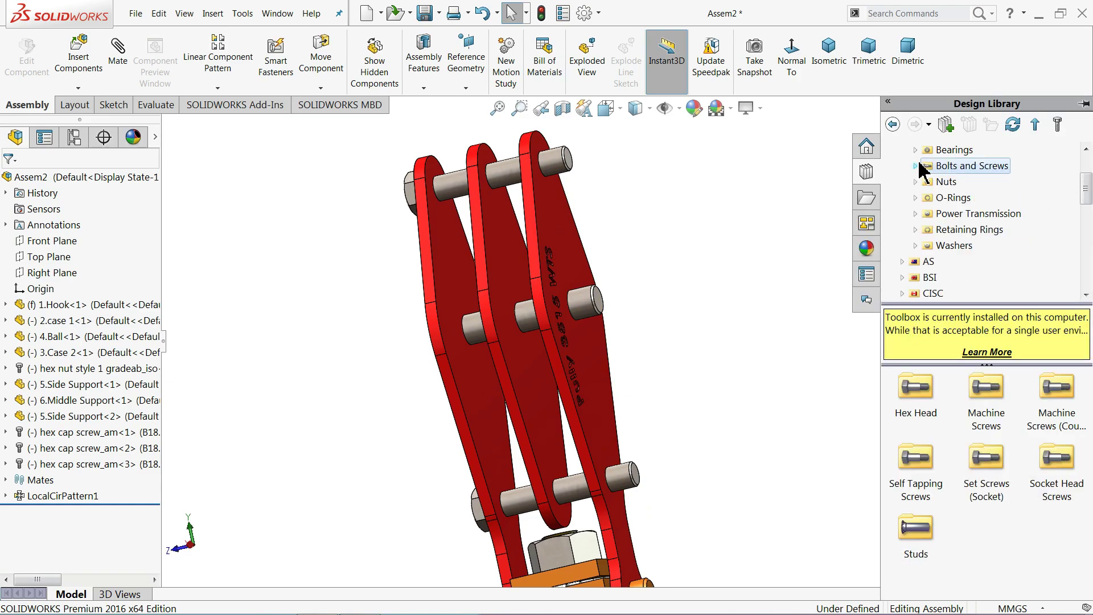
left_click(943, 188)
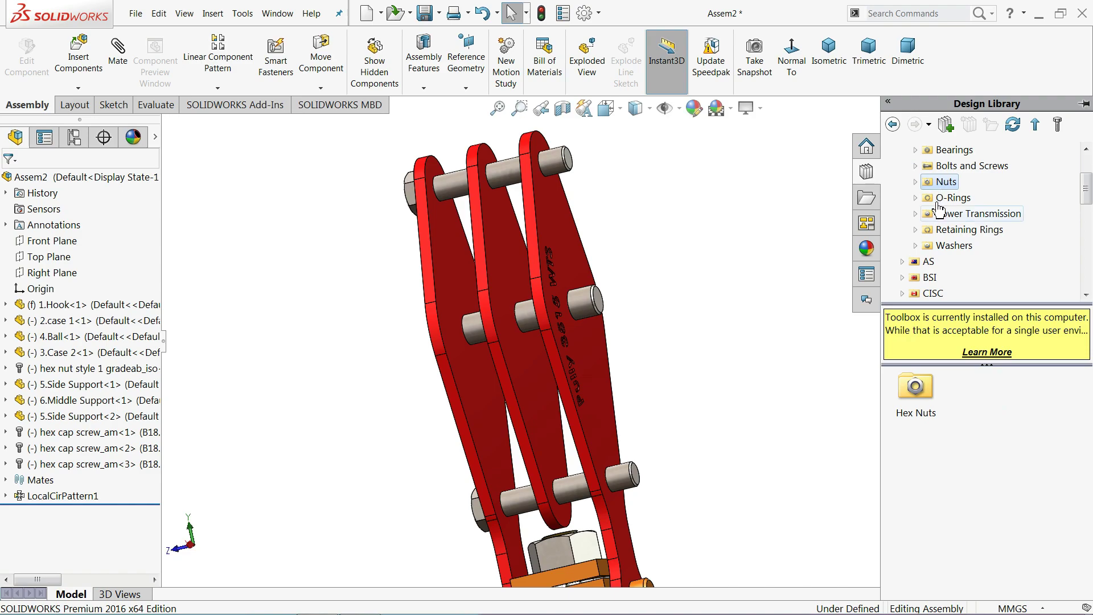
double_click(915, 414)
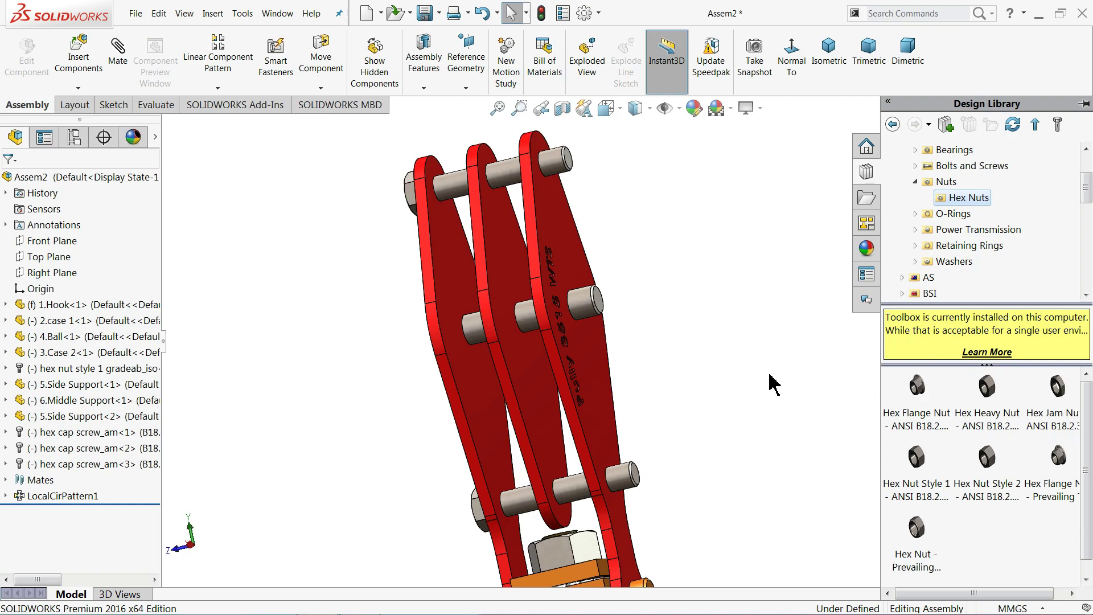
Fit an M36 washer-face hex jam nut with simplified threads onto the middle screw.
middle_click_drag(772, 384, 809, 387)
left_click_drag(1057, 387, 594, 318)
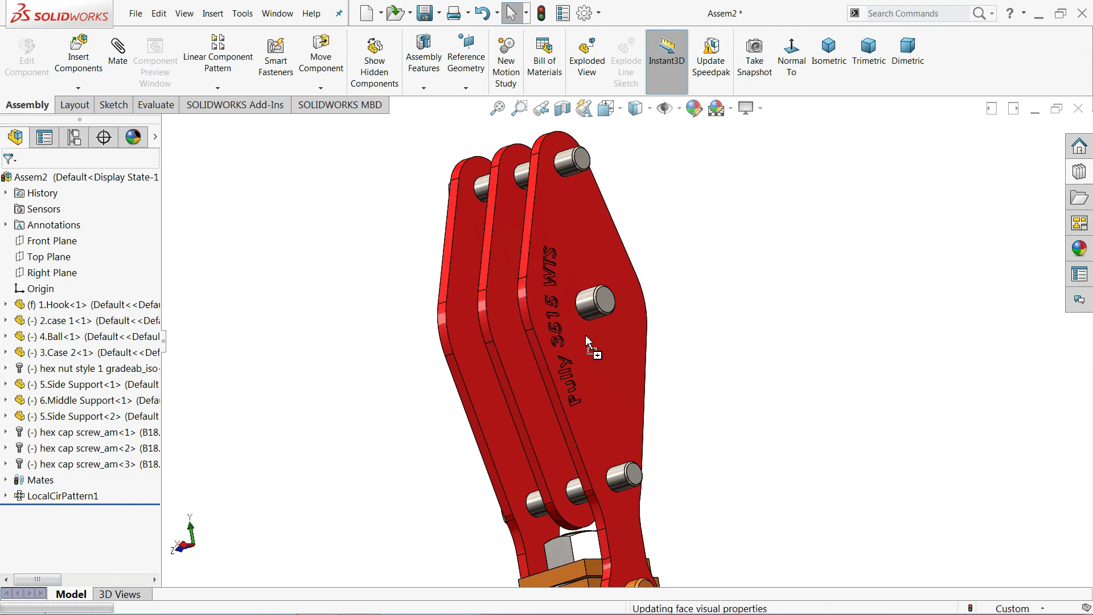
left_click_drag(599, 324, 591, 345)
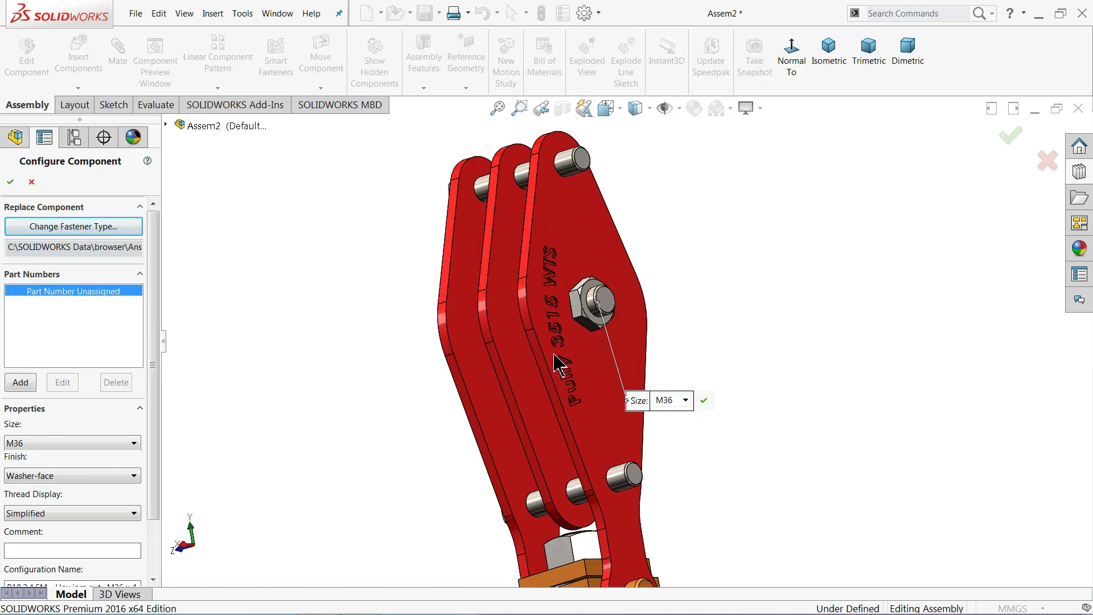
middle_click_drag(530, 354, 548, 360)
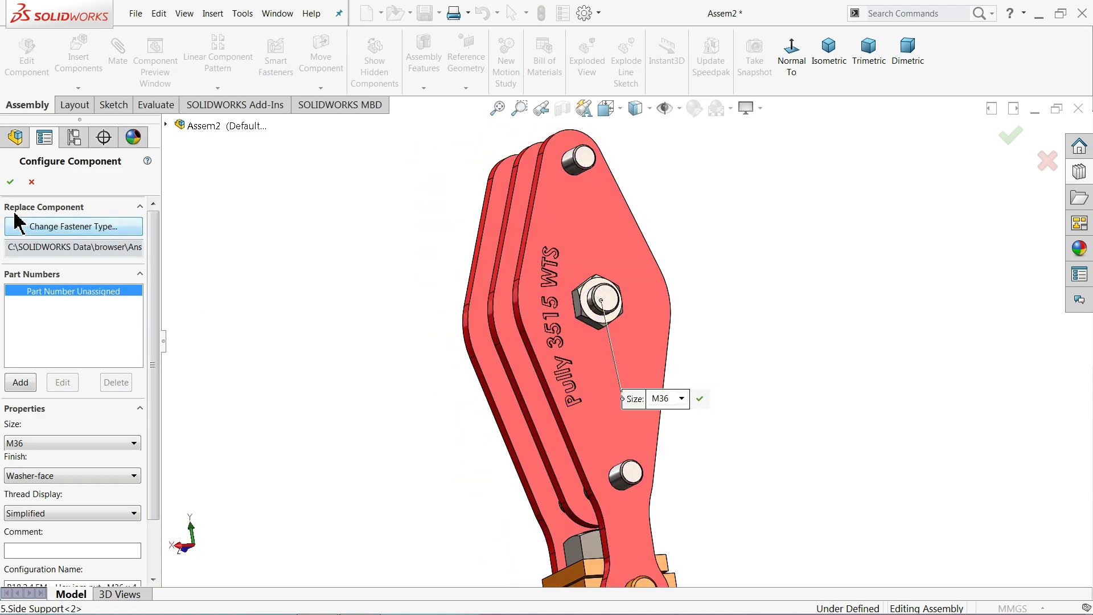
left_click(34, 483)
left_click(35, 490)
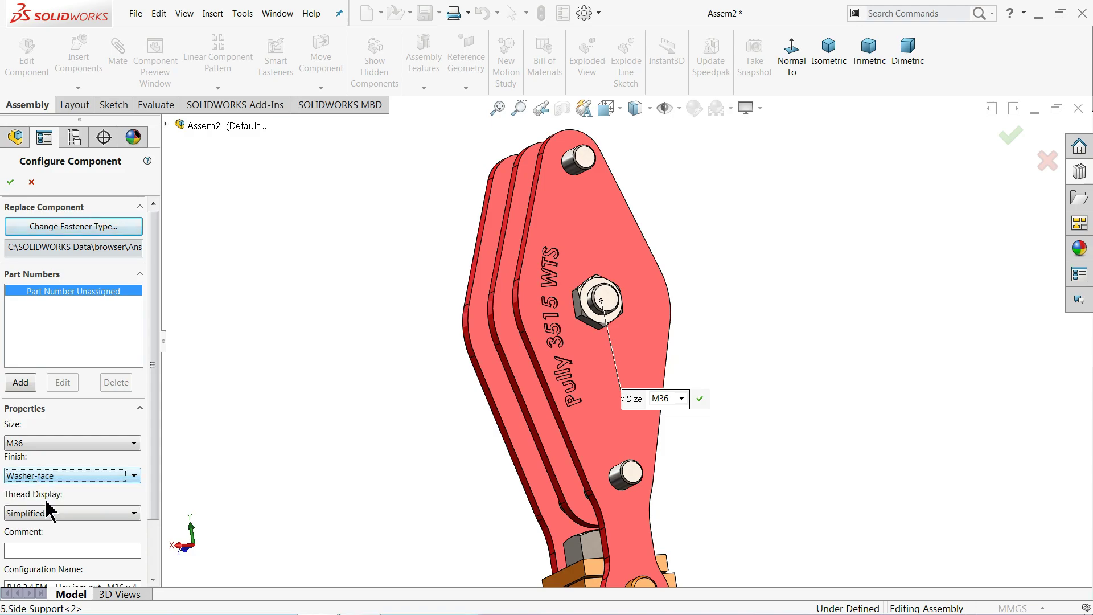
left_click(50, 518)
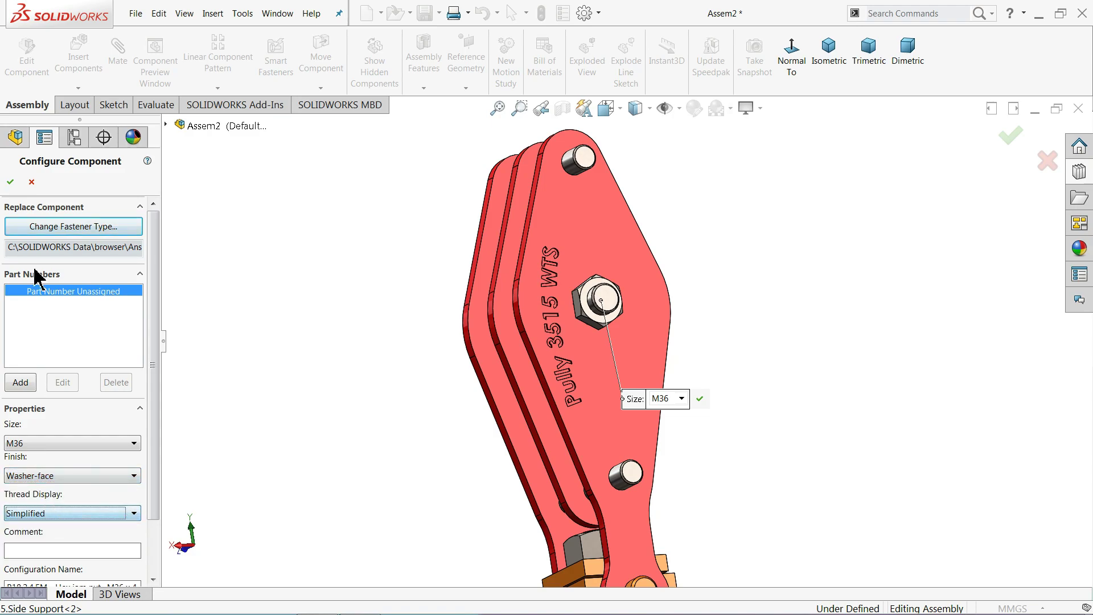
left_click(10, 183)
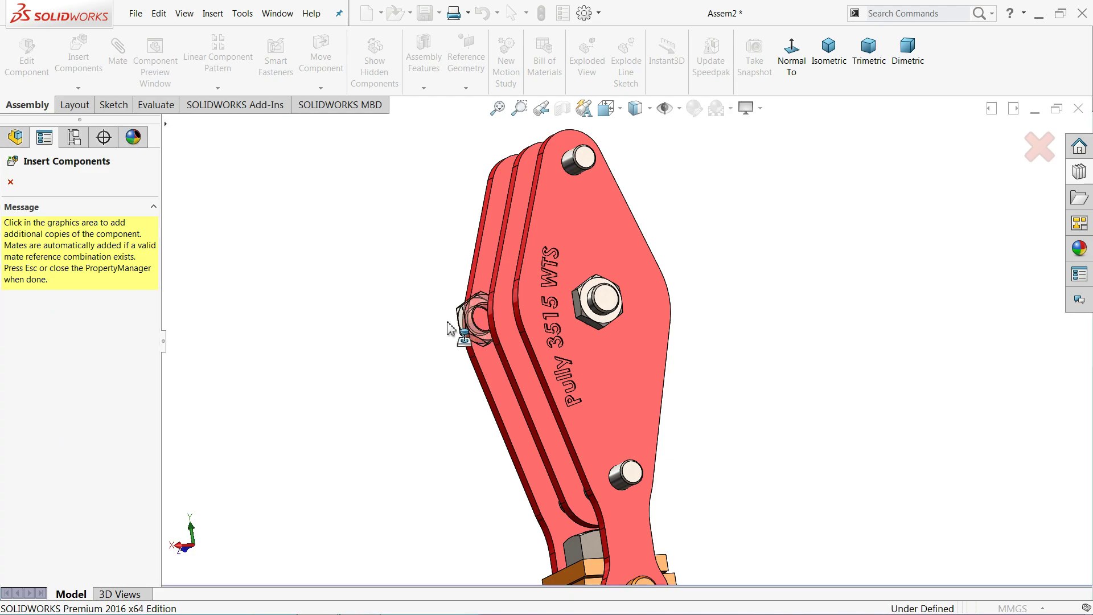
left_click(10, 183)
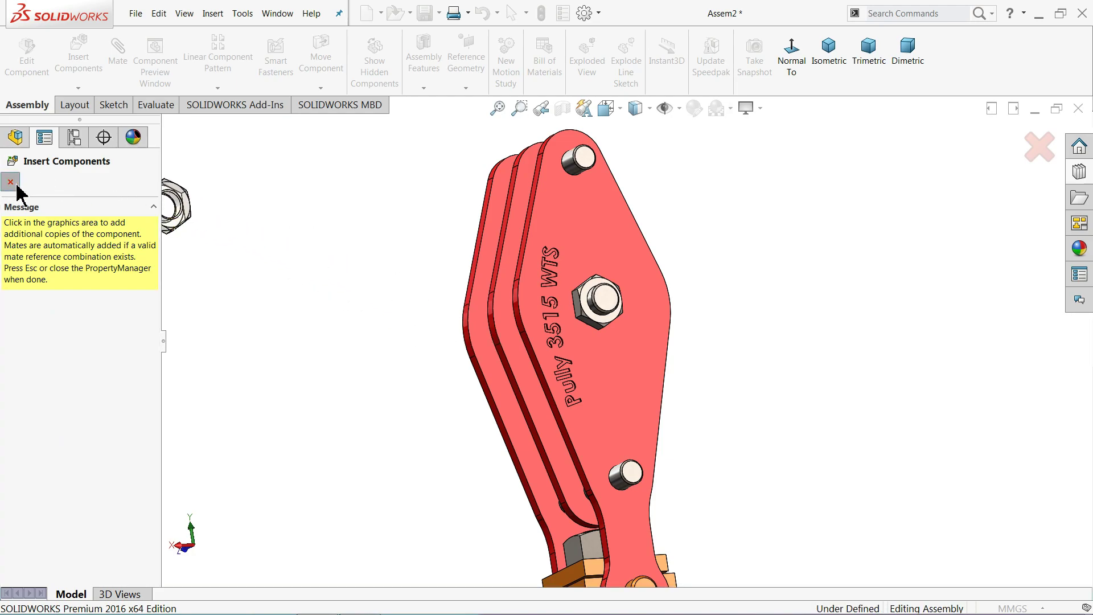
Put M30 hex jam nuts on the top bolt and the lower bolt.
left_click(1080, 171)
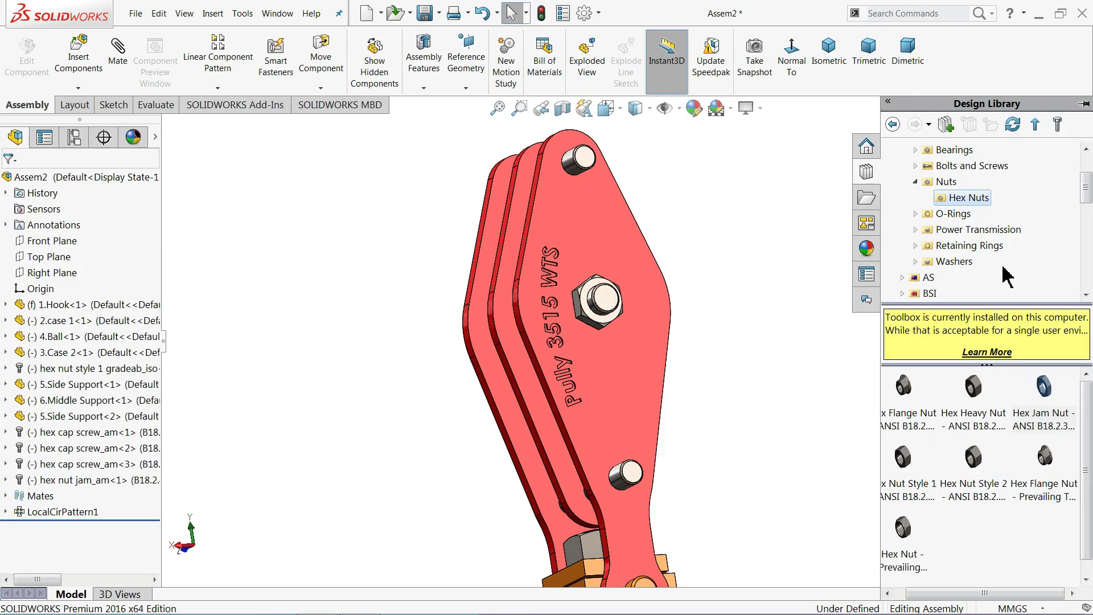
left_click_drag(1052, 405, 578, 172)
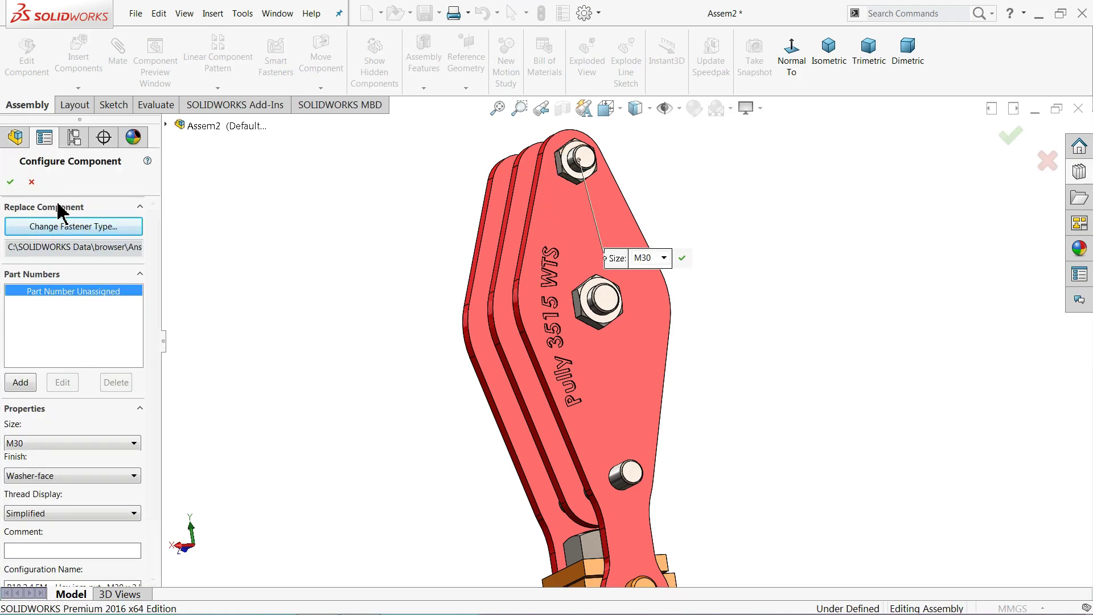
mouse_move(73, 341)
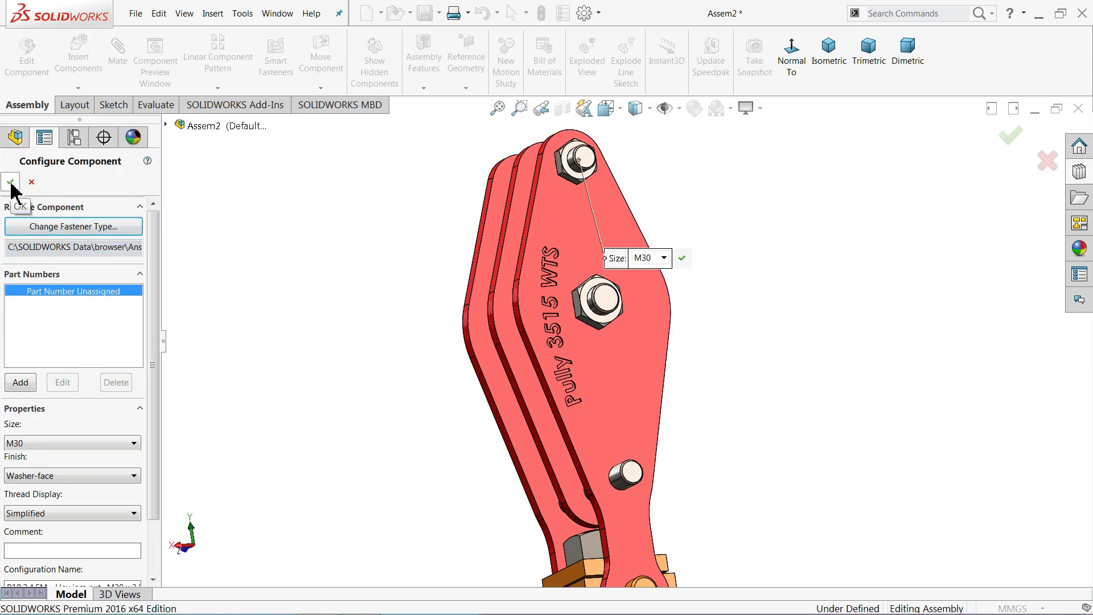
left_click(28, 445)
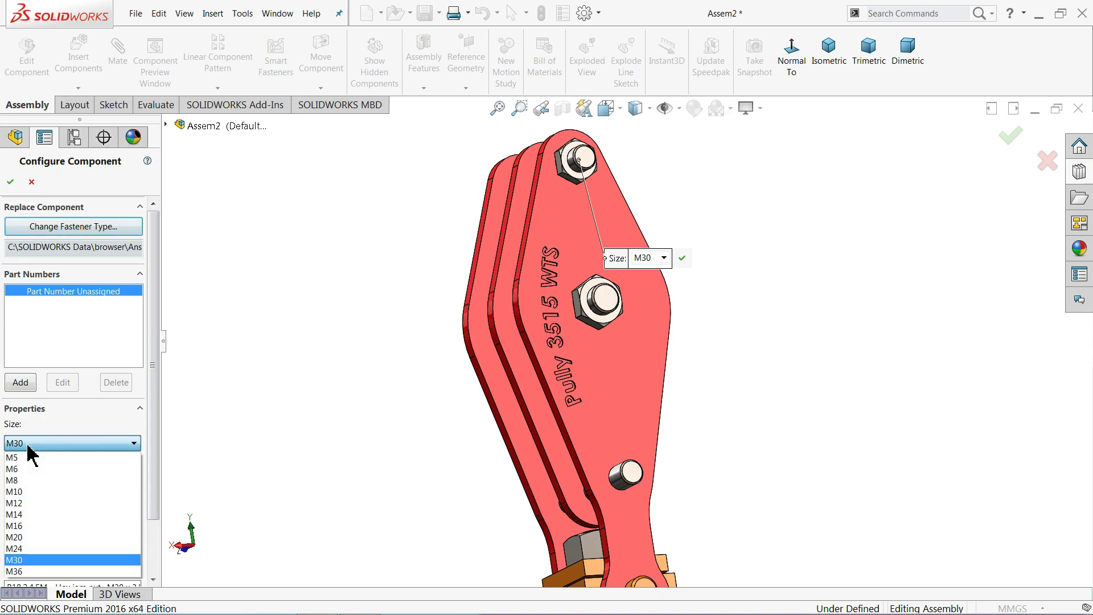
left_click(23, 560)
left_click(10, 182)
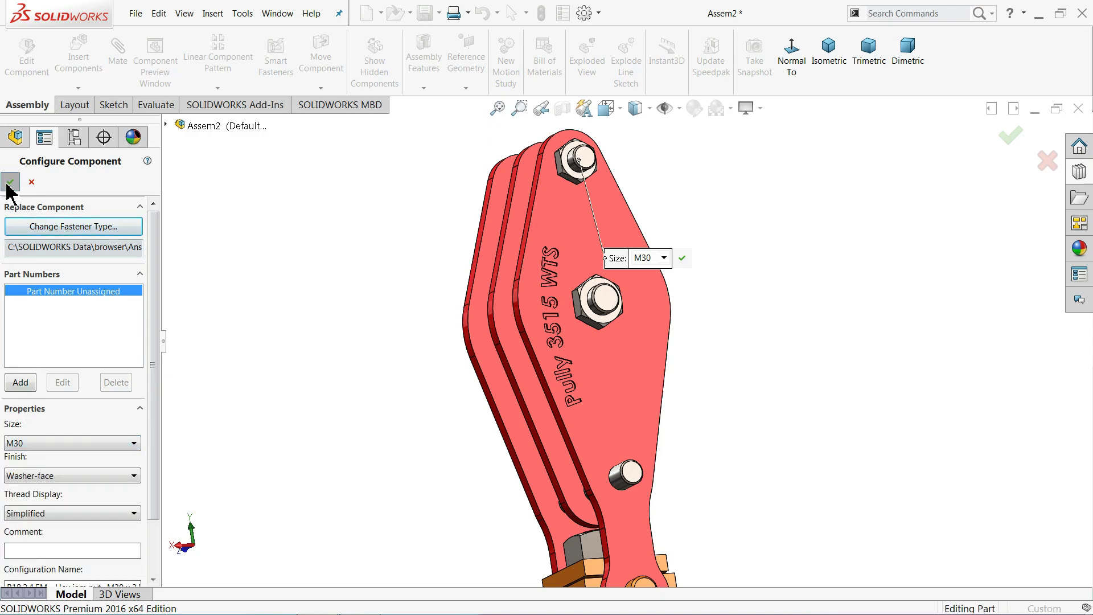
left_click(604, 487)
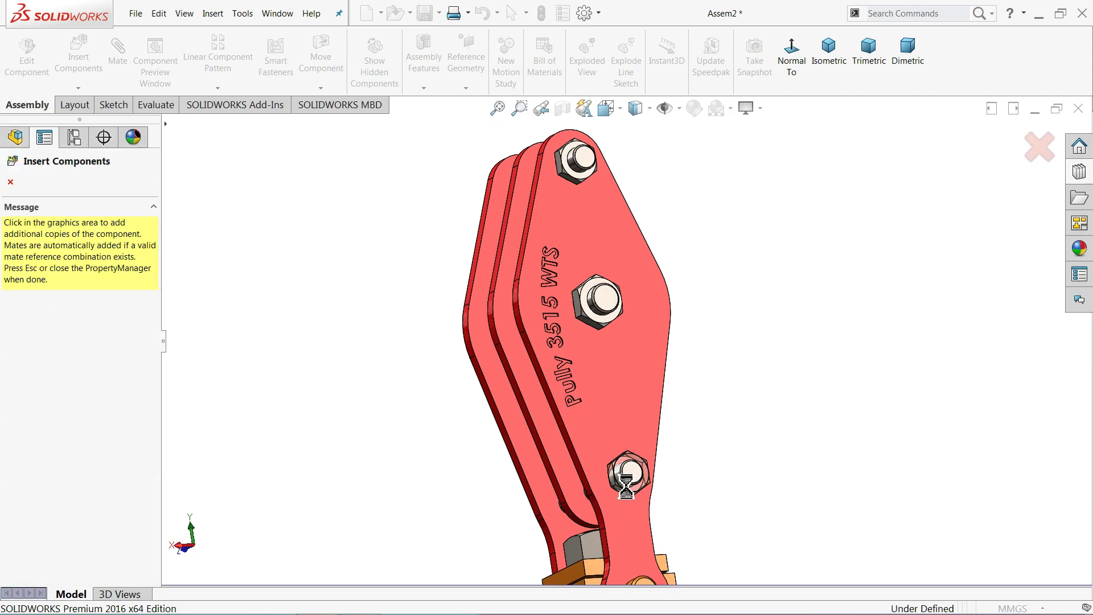
left_click(603, 487)
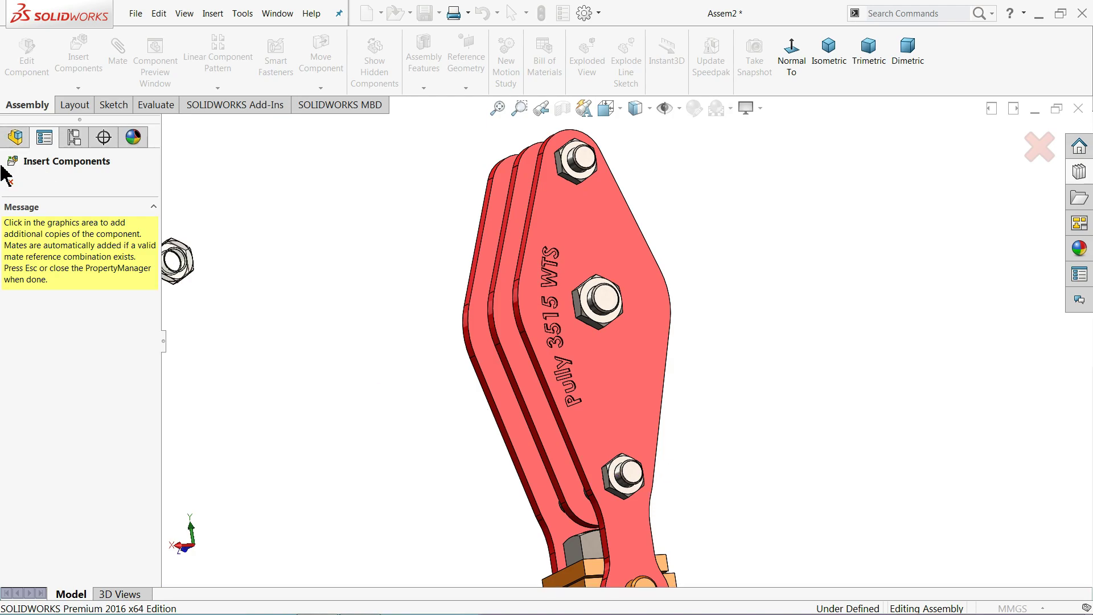
left_click(10, 183)
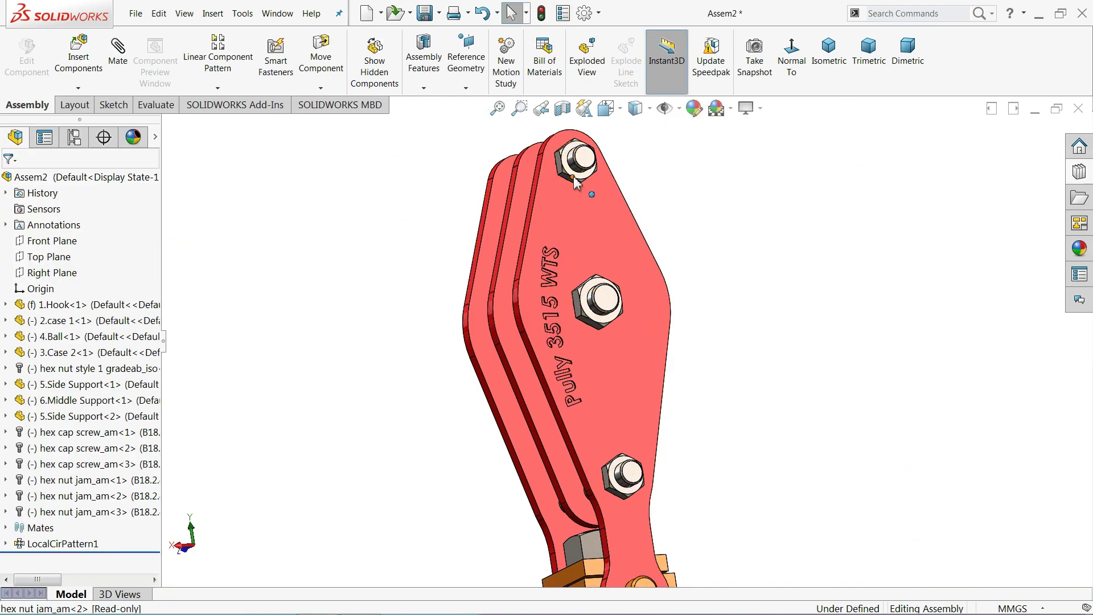
Orbit the bolted plates to inspect the back side and the middle hex nut.
right_click_drag(586, 170, 597, 190)
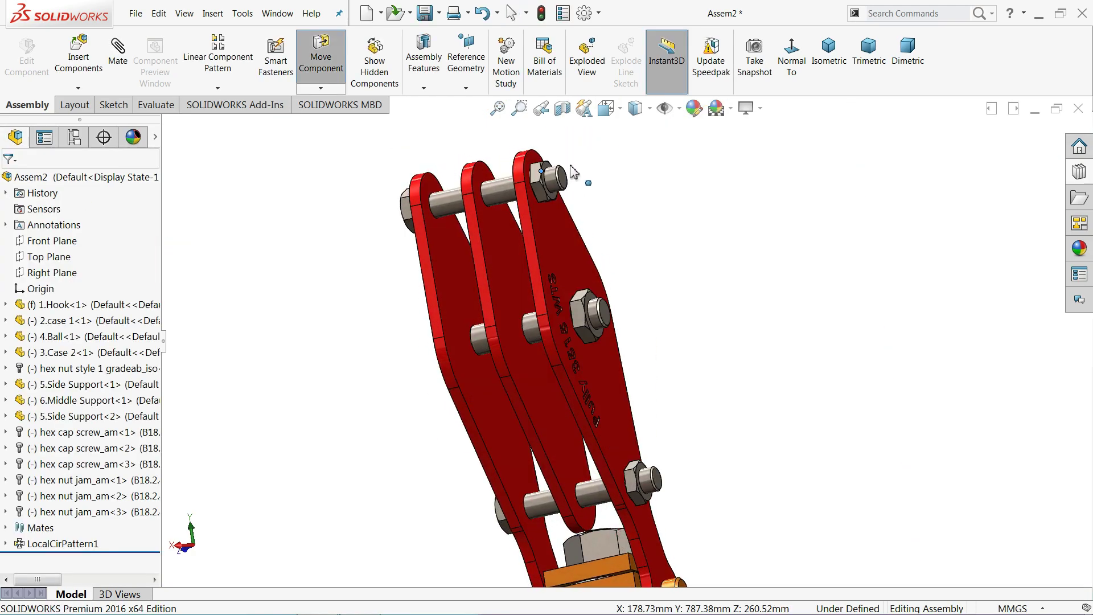
mouse_move(666, 229)
middle_mouse_down()
mouse_move(590, 225)
mouse_move(568, 276)
middle_mouse_up()
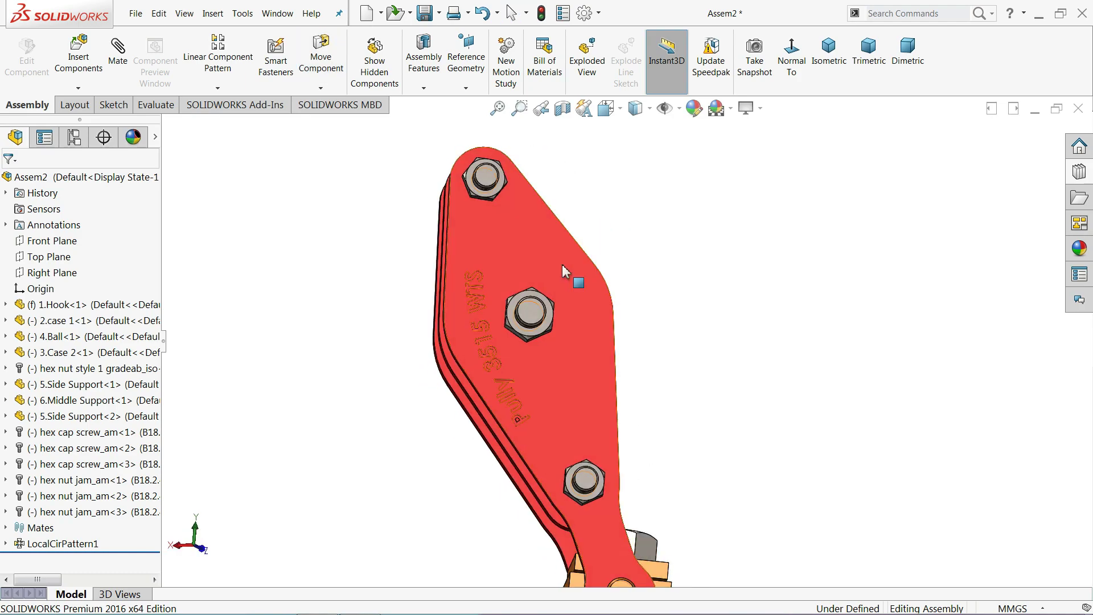
scroll(564, 276, "down", 4)
left_click(529, 367)
mouse_move(566, 367)
right_mouse_down()
mouse_move(544, 355)
mouse_move(566, 349)
right_mouse_up()
scroll(592, 342, "up", 3)
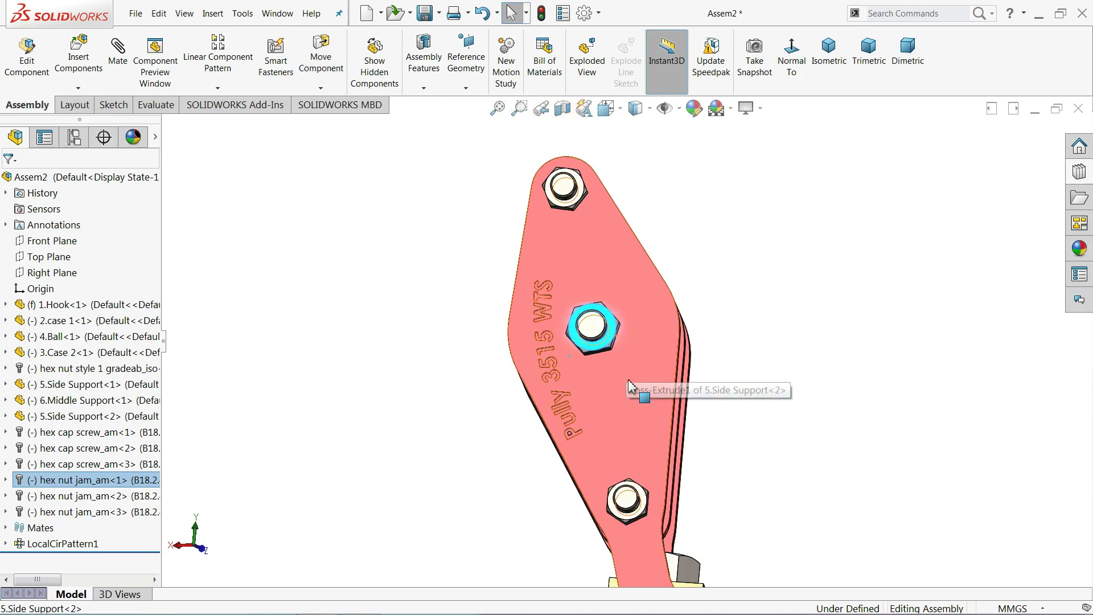
scroll(655, 376, "up", 2)
scroll(666, 455, "up", 2)
scroll(632, 319, "down", 3)
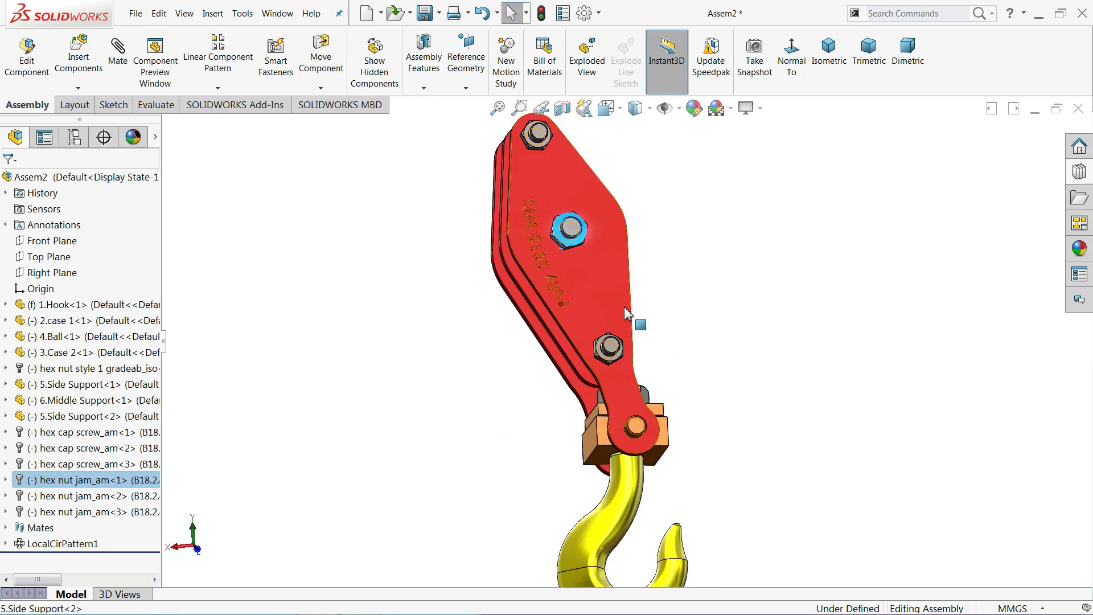
Swing the outer side plate and orbit for a close look at the fasteners.
left_click(630, 293)
mouse_move(630, 293)
right_mouse_down()
mouse_move(646, 288)
mouse_move(672, 218)
right_mouse_up()
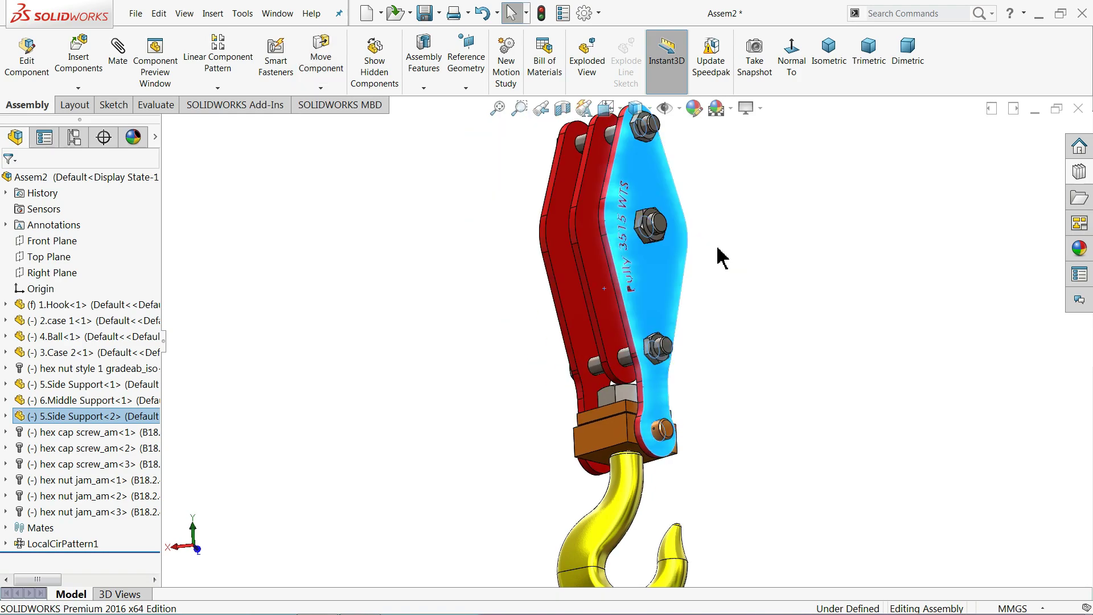
mouse_move(722, 253)
middle_mouse_down()
mouse_move(823, 226)
mouse_move(797, 317)
mouse_move(818, 293)
middle_mouse_up()
left_click(818, 293)
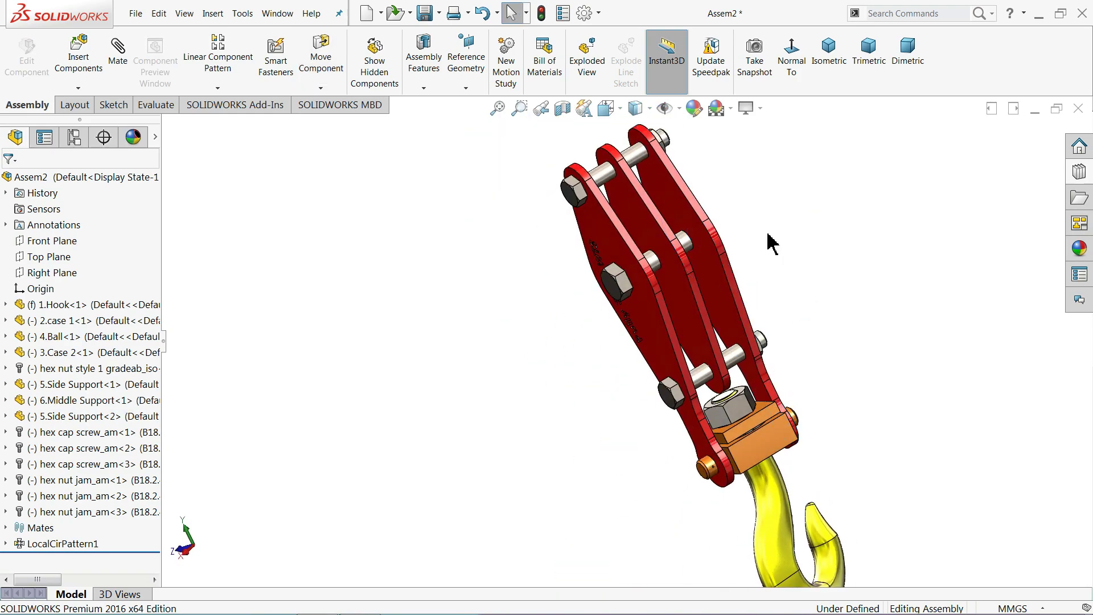
scroll(770, 239, "down", 3)
scroll(727, 286, "down", 3)
middle_click_drag(727, 286, 731, 276)
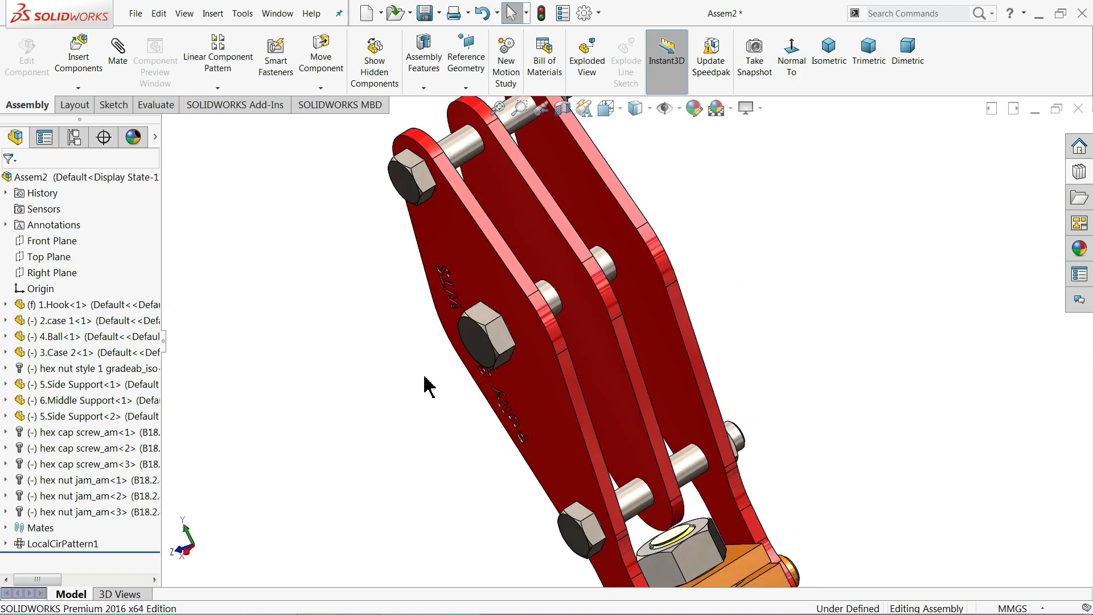
Insert the 9.Washer1 part from the Crane hook folder beside the plates.
left_click(79, 60)
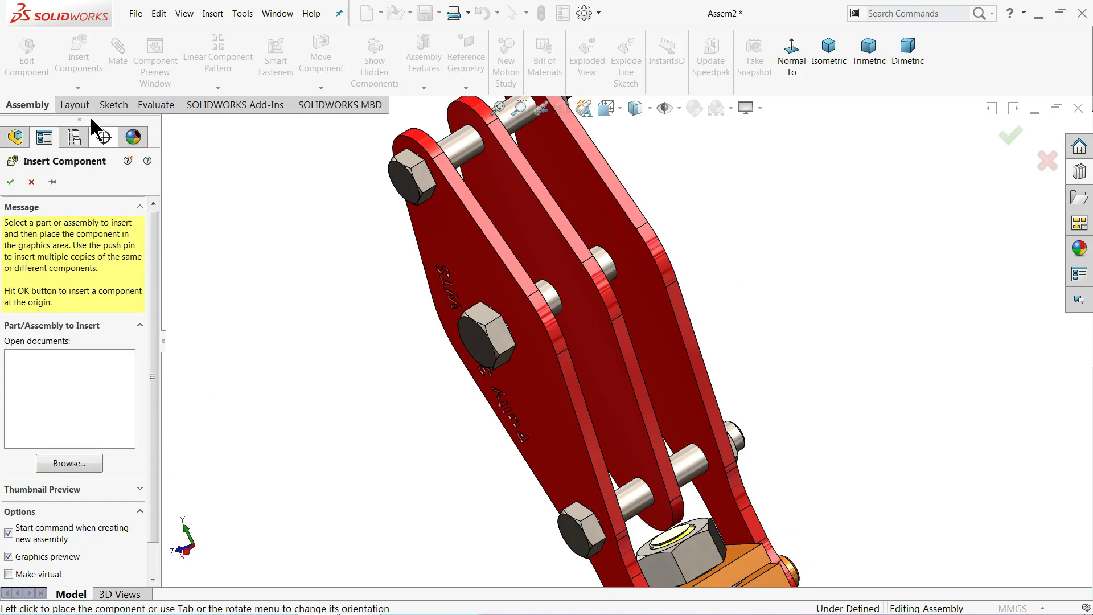
left_click(64, 467)
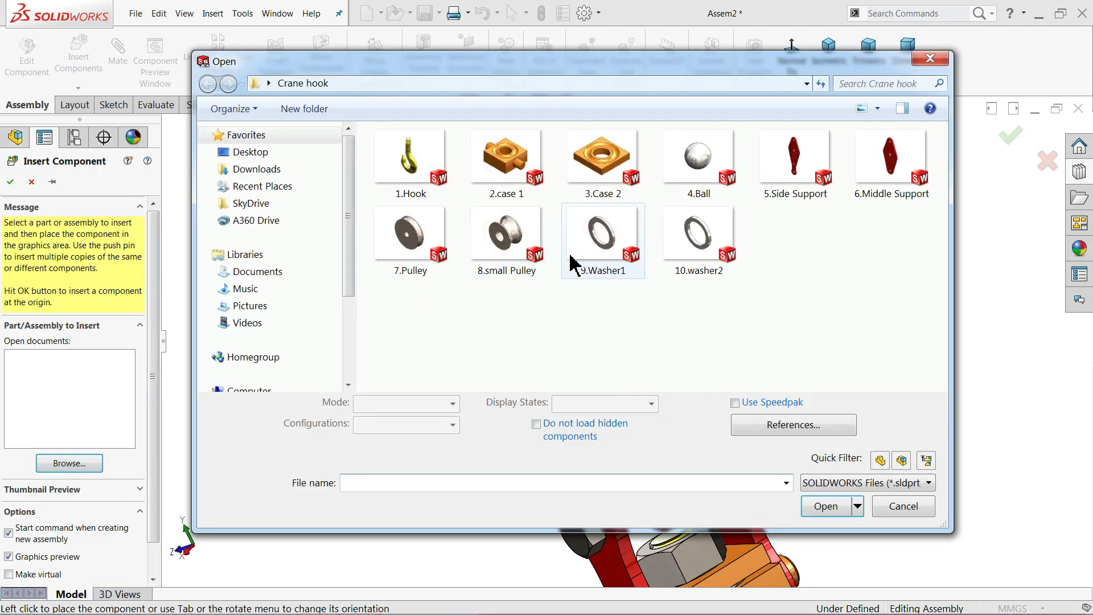
left_click(607, 253)
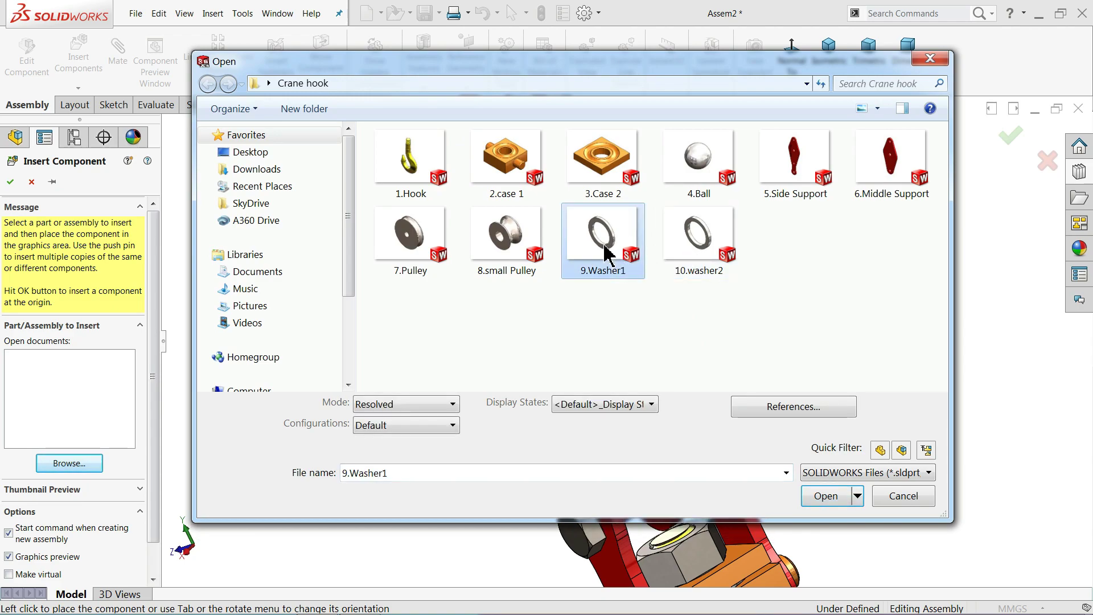
left_click(828, 503)
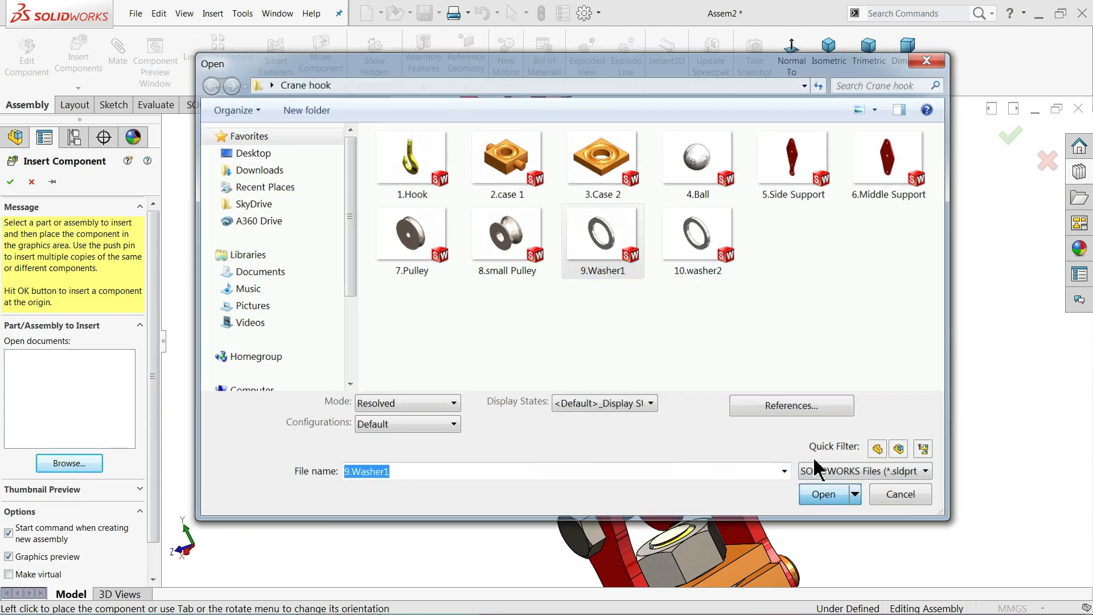
left_click(730, 234)
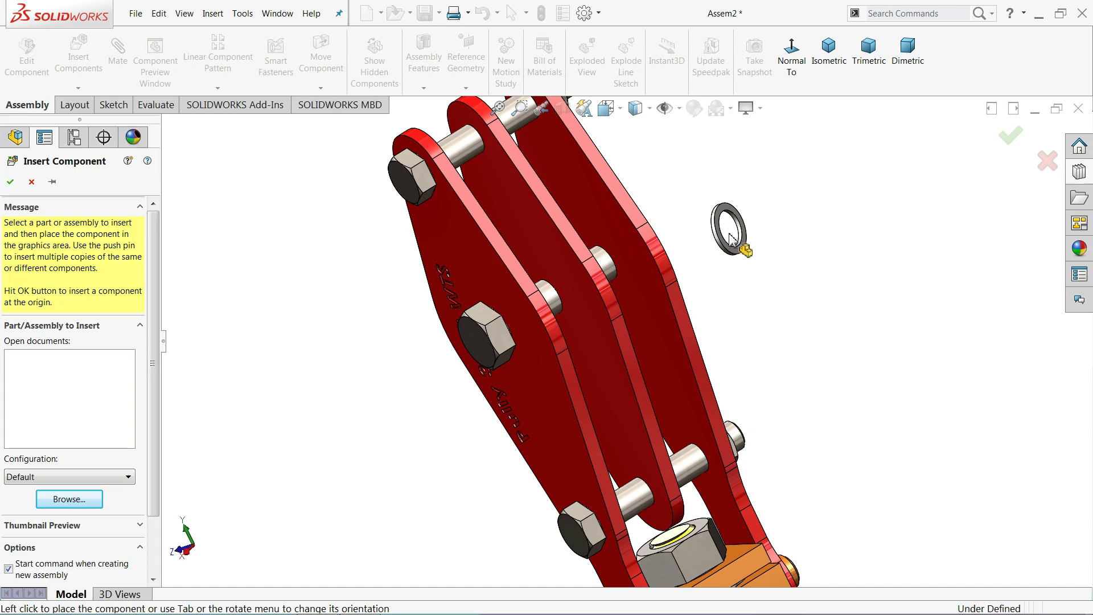
mouse_move(730, 234)
middle_mouse_down()
mouse_move(636, 263)
mouse_move(720, 262)
middle_mouse_up()
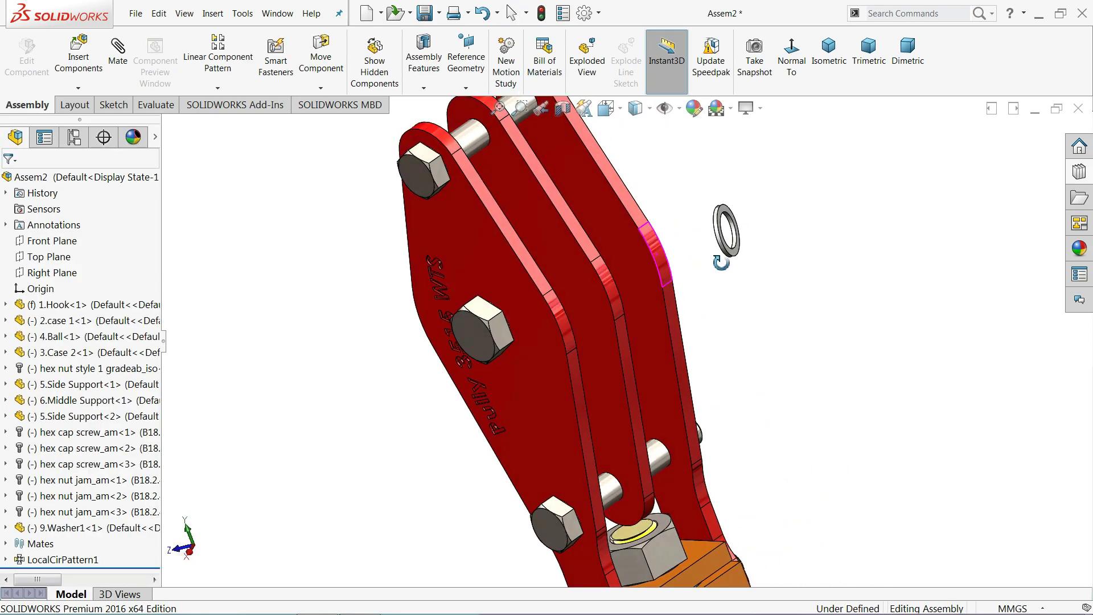
Insert the 7.Pulley part and place it beside the plates.
left_click(84, 72)
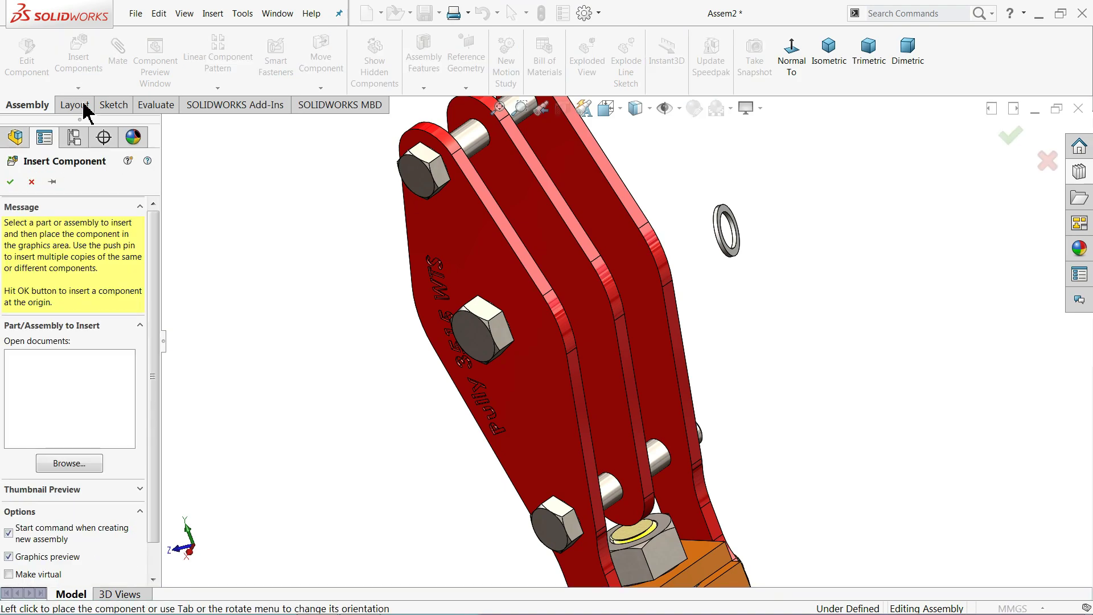
left_click(75, 470)
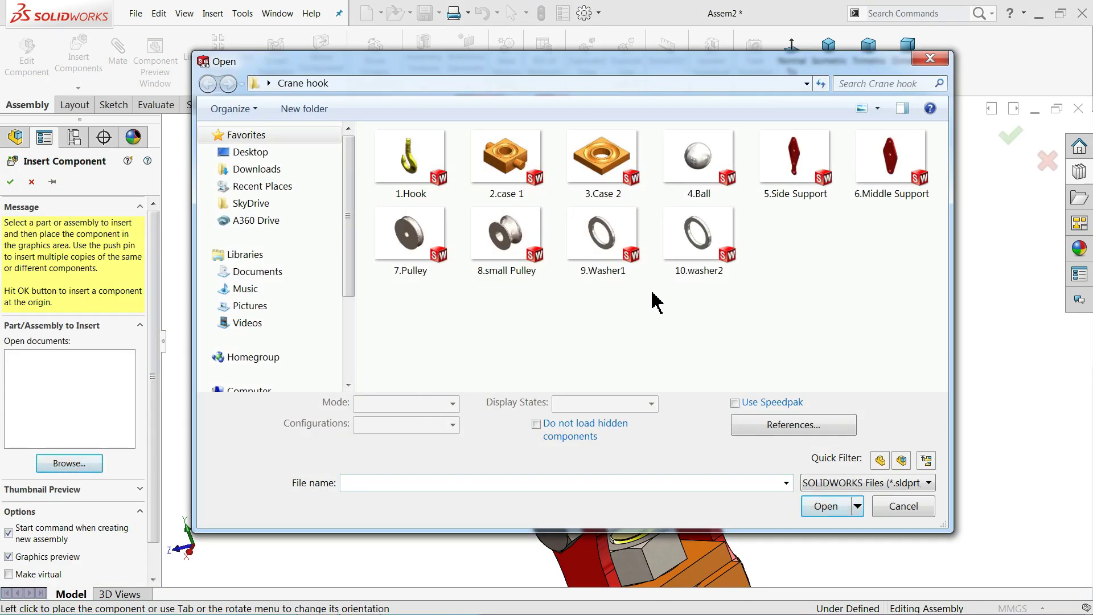
left_click(403, 259)
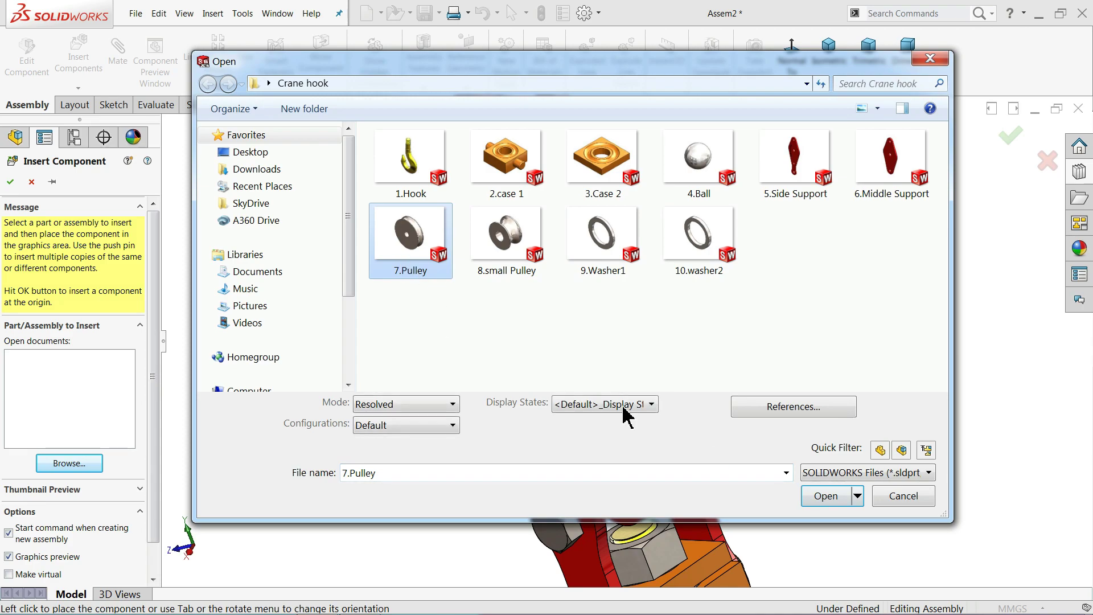
left_click(824, 499)
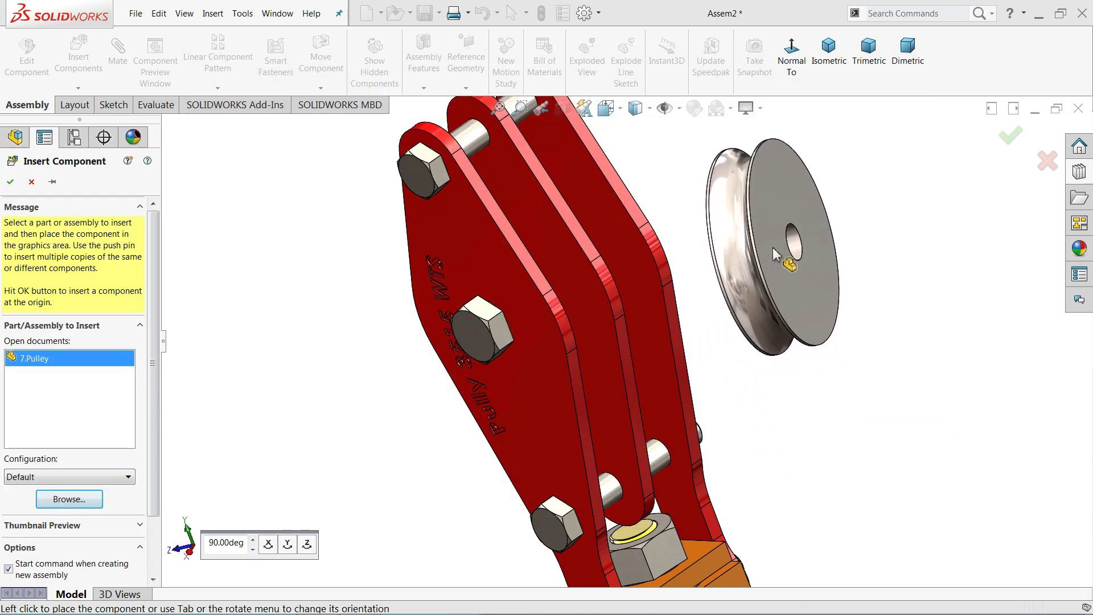
left_click(815, 227)
scroll(763, 211, "down", 2)
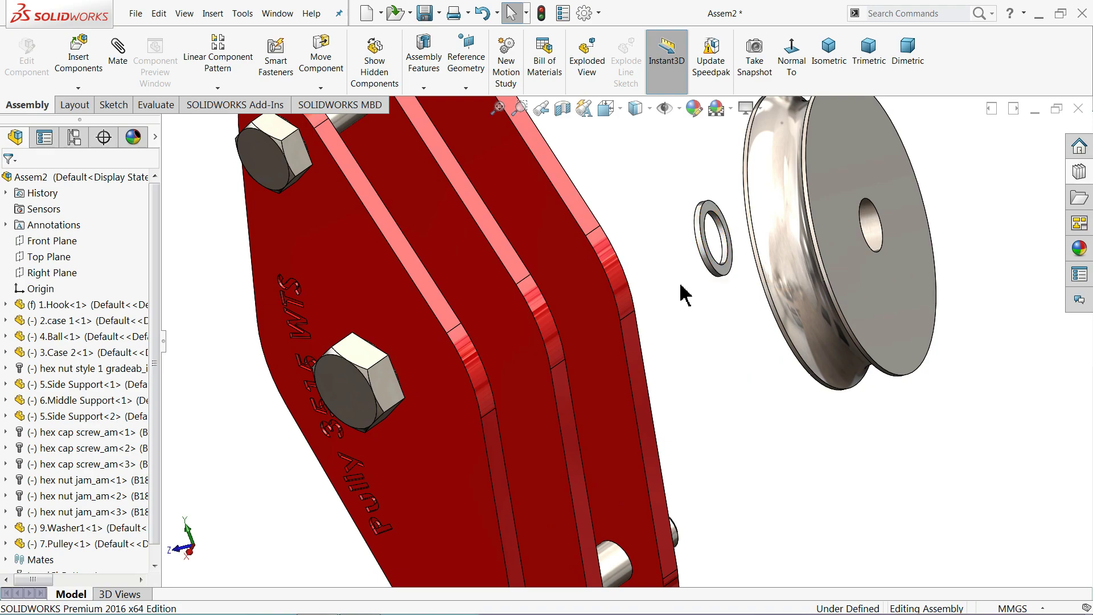
middle_click_drag(683, 293, 662, 288)
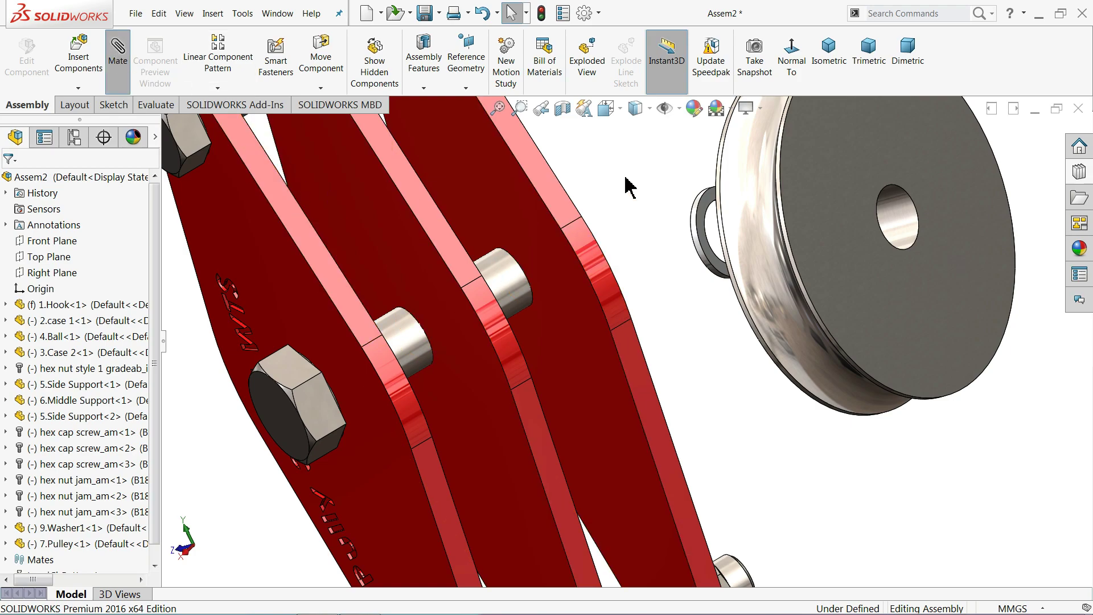
Mate the washer concentric with the hex cap screw.
scroll(723, 273, "up", 3)
scroll(674, 263, "down", 5)
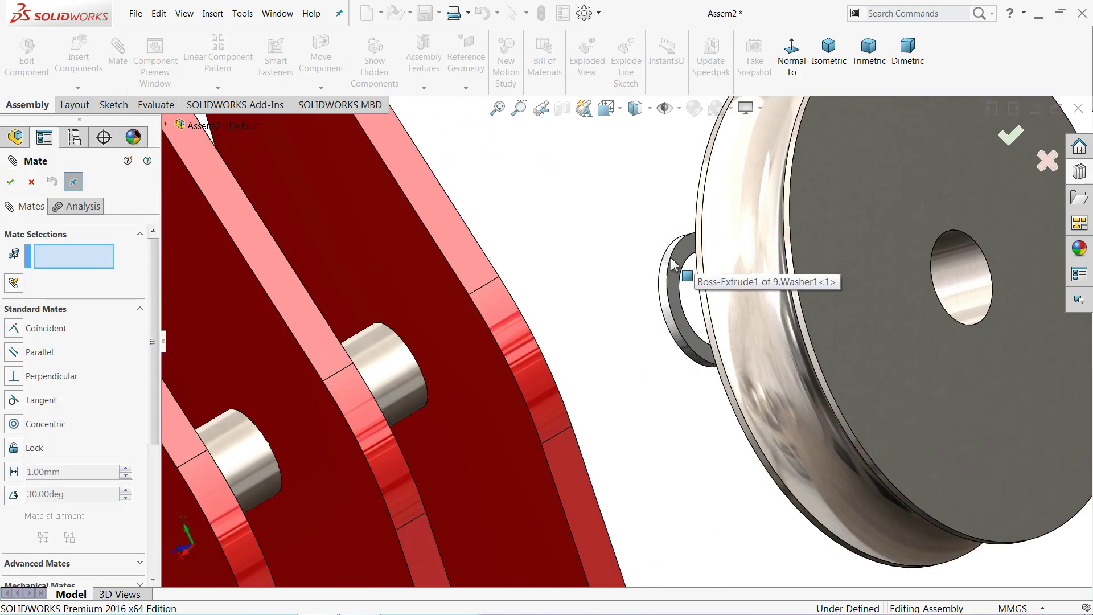
left_click(423, 364)
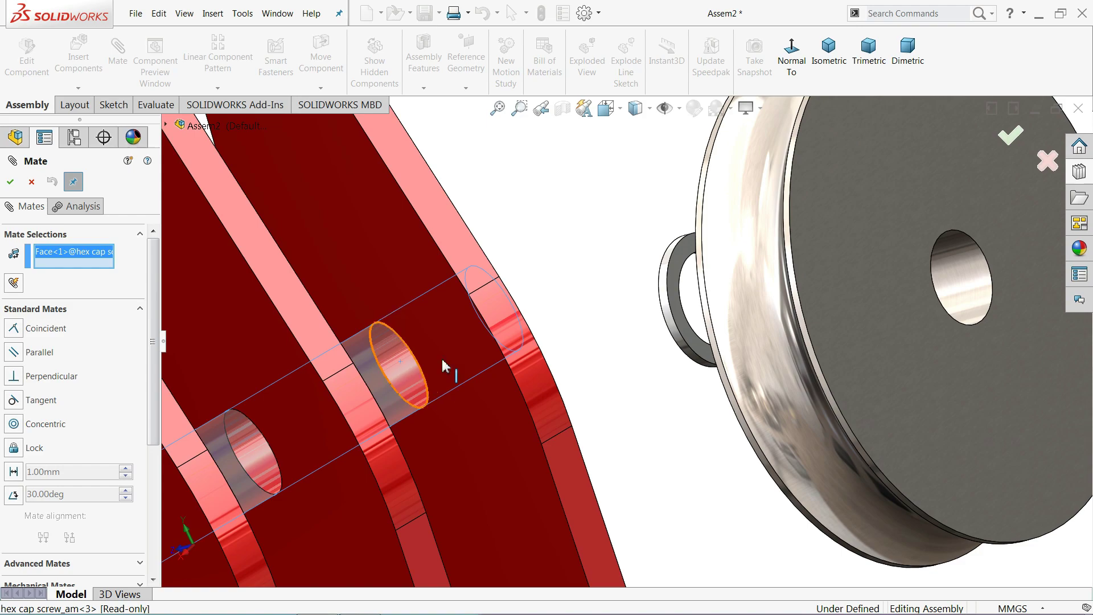
left_click(665, 319)
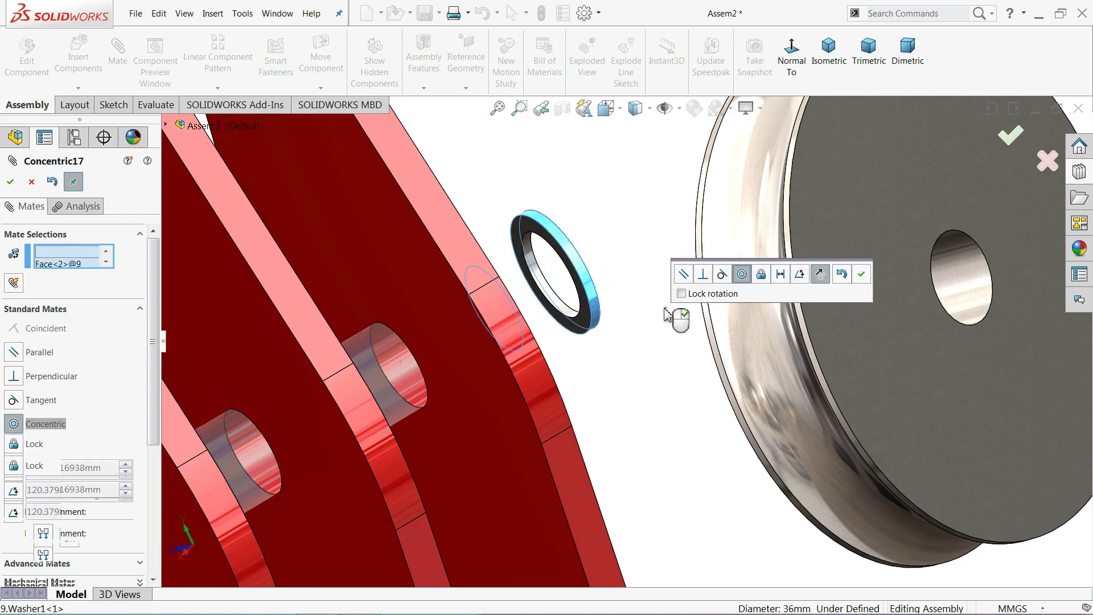
left_click(861, 275)
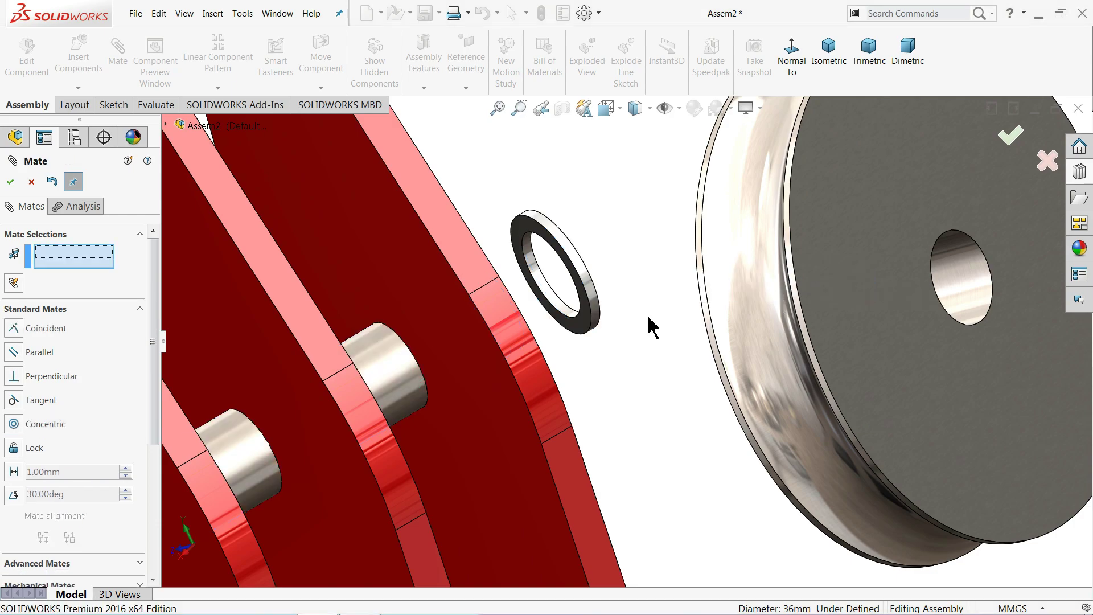
Add a coincident mate seating the washer flush against the middle support.
left_click(567, 329)
middle_click_drag(567, 329, 486, 343)
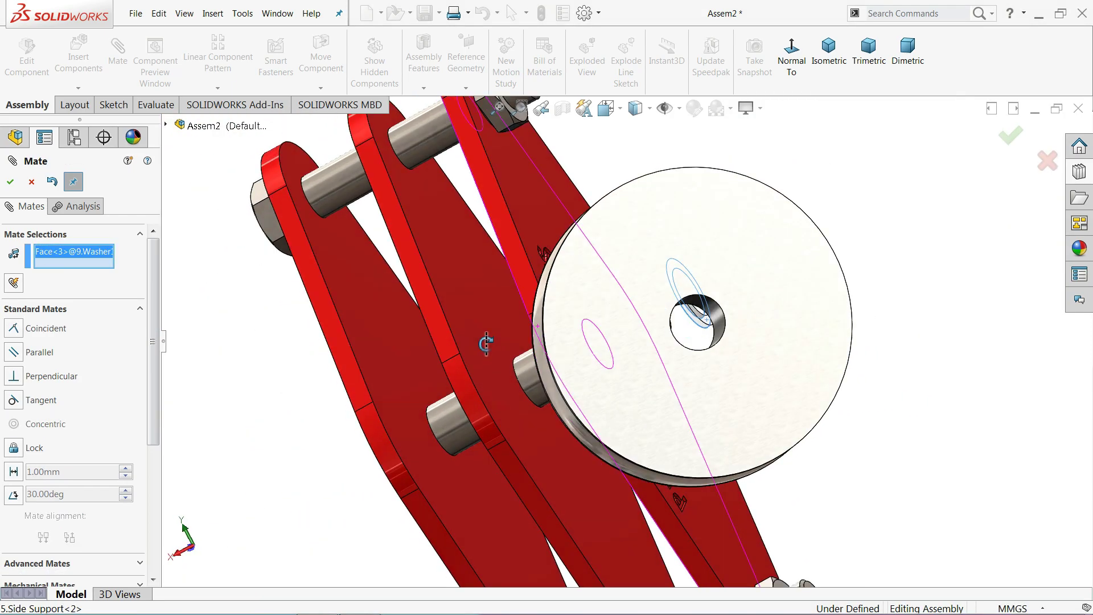
left_click(496, 345)
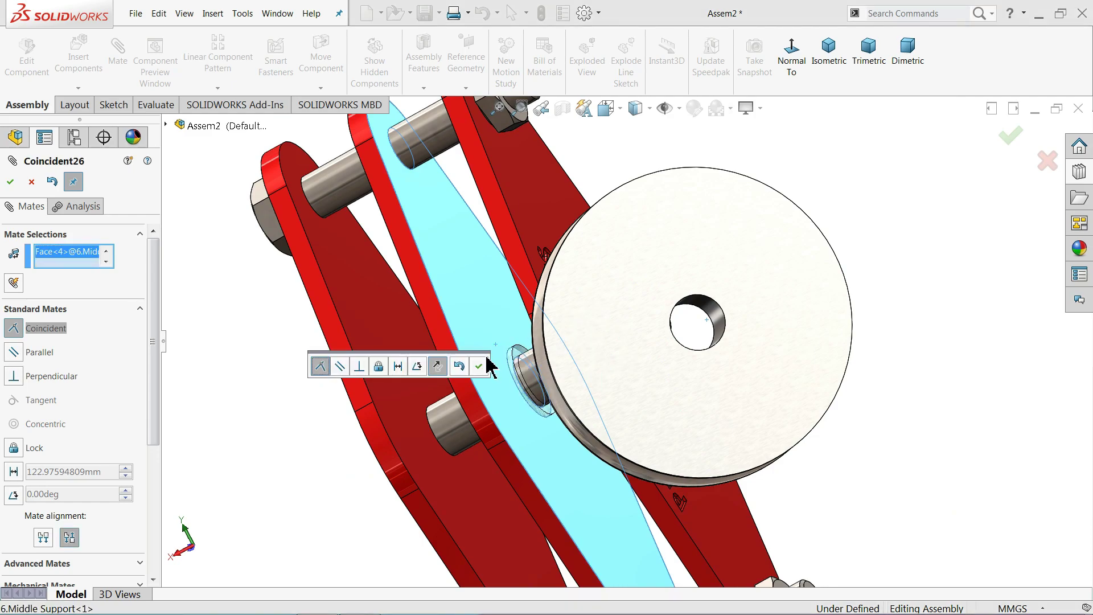
left_click(479, 367)
mouse_move(479, 373)
middle_mouse_down()
mouse_move(557, 389)
mouse_move(561, 407)
middle_mouse_up()
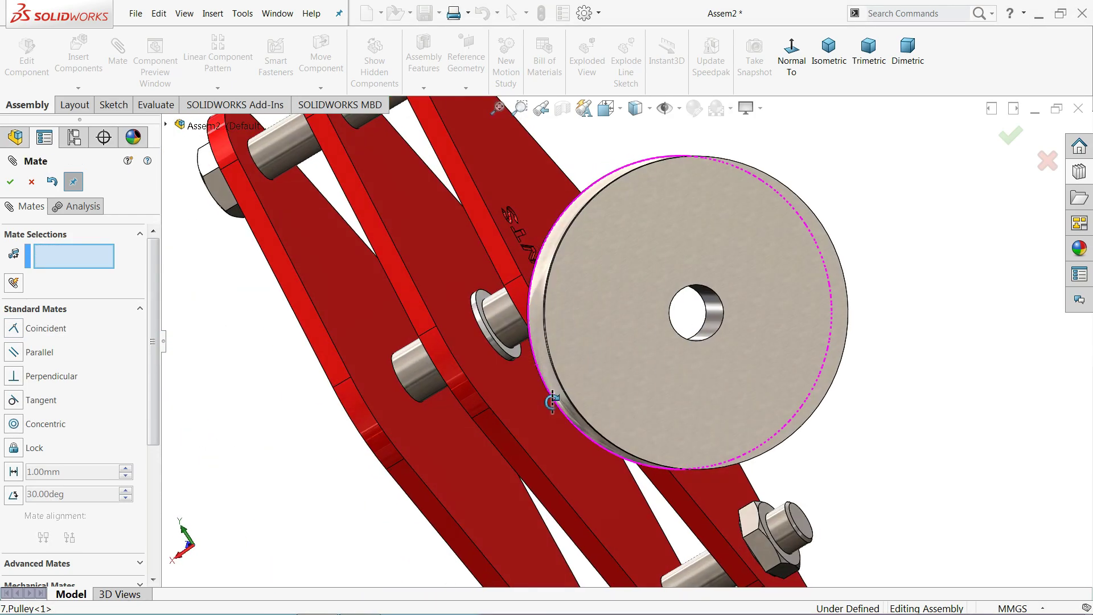
scroll(414, 247, "down", 3)
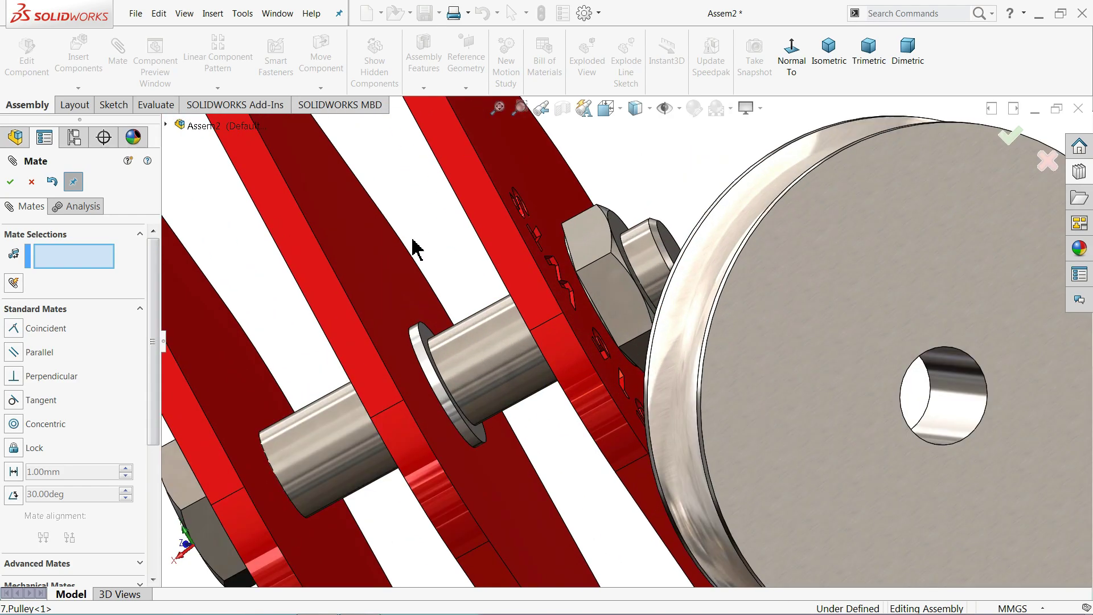
left_click(31, 184)
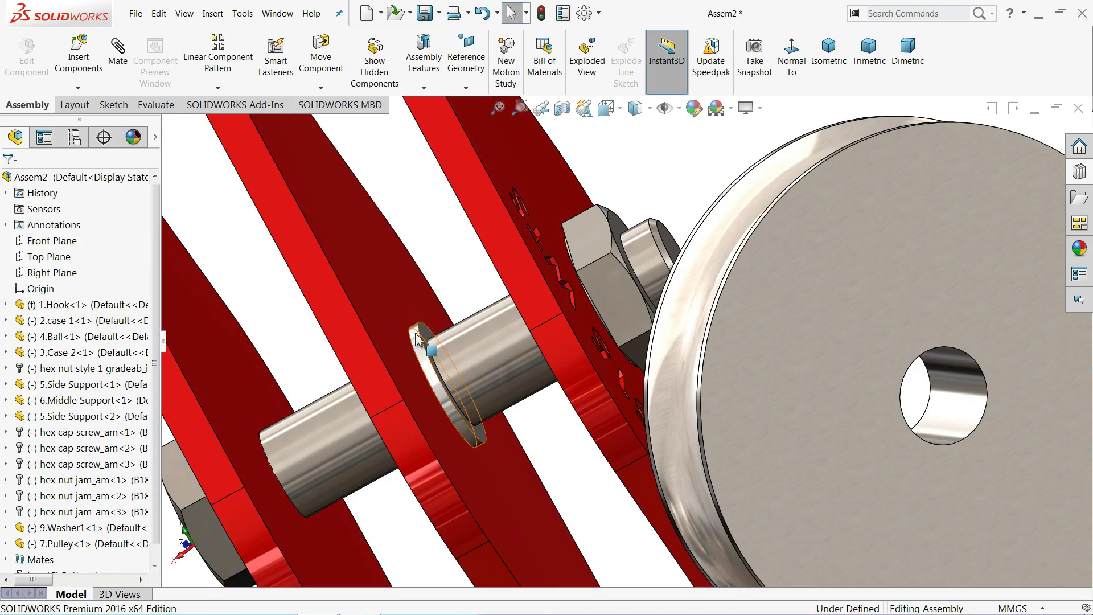
Copy the 9.Washer1 washer twice, leaving the copies loose beside the shaft.
mouse_move(421, 342)
left_mouse_down()
mouse_move(455, 246)
mouse_move(449, 259)
left_mouse_up()
left_click_drag(317, 333, 279, 326, "ctrl")
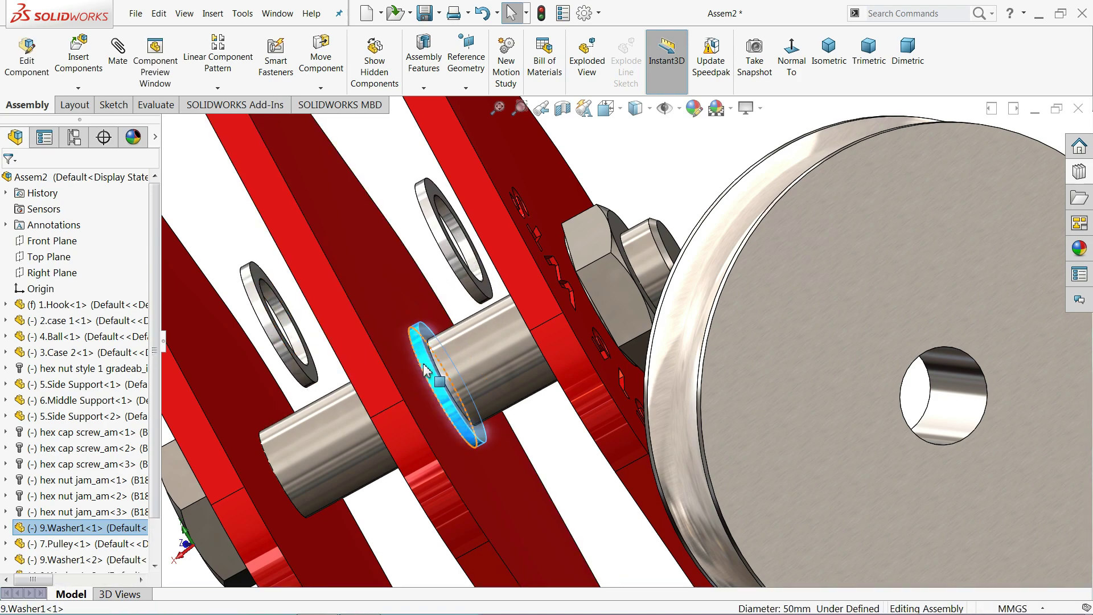
left_click_drag(441, 393, 218, 233, "ctrl")
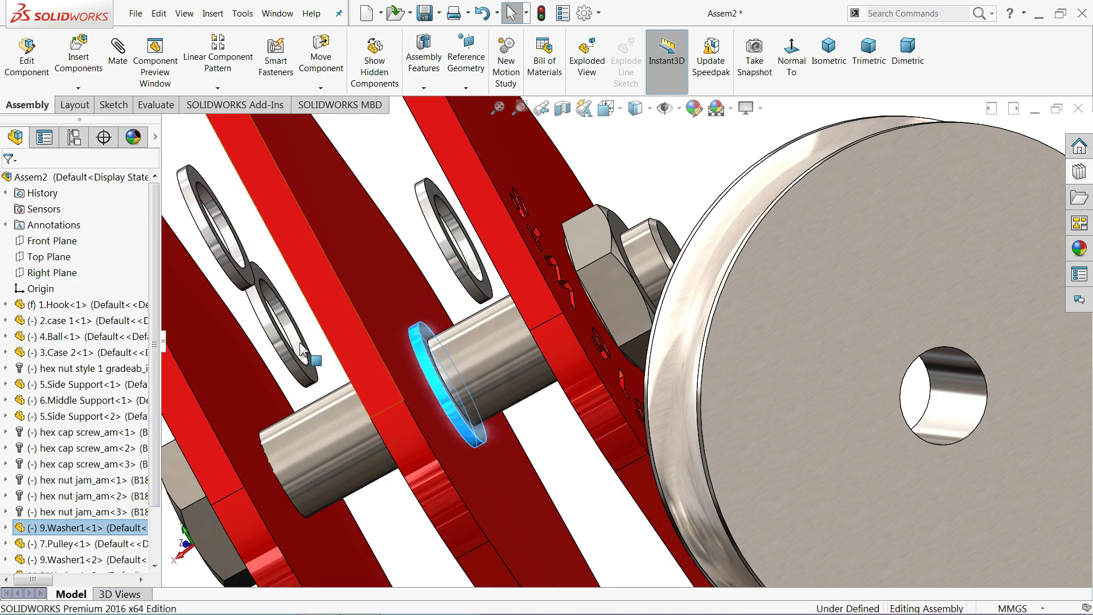
key("Escape")
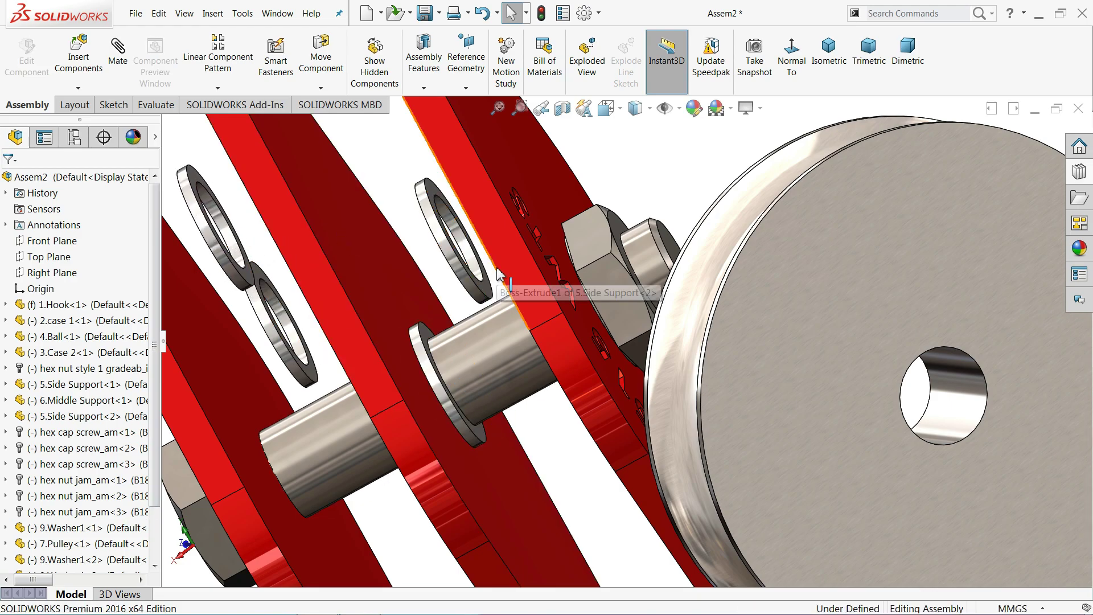
middle_click_drag(501, 286, 535, 273)
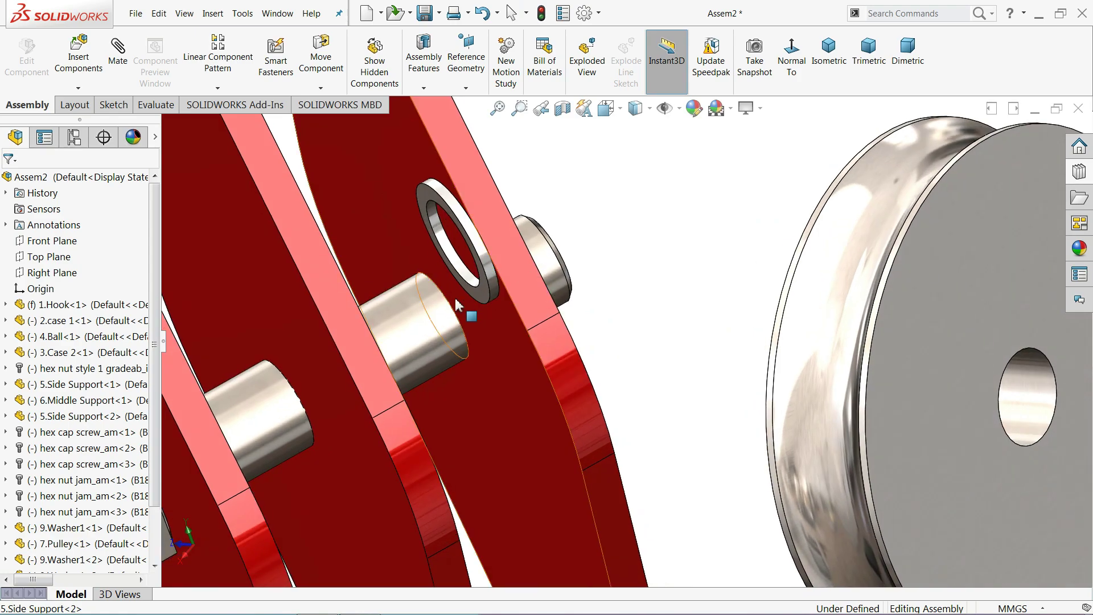
Centre a new washer on the hex cap screw and seat it flush against the side support.
left_click(431, 322)
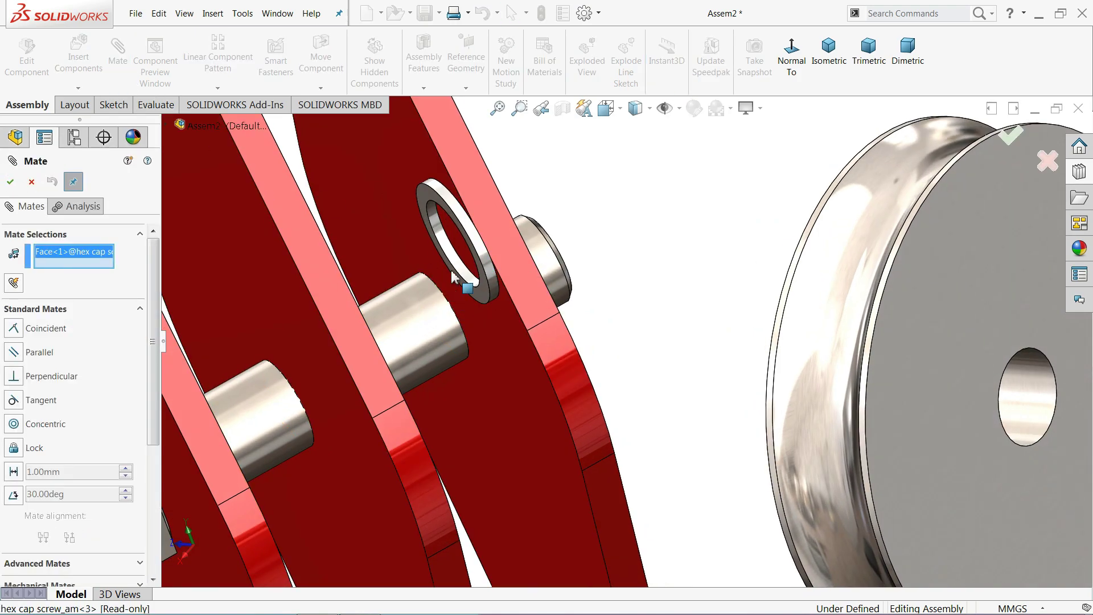
left_click(450, 252)
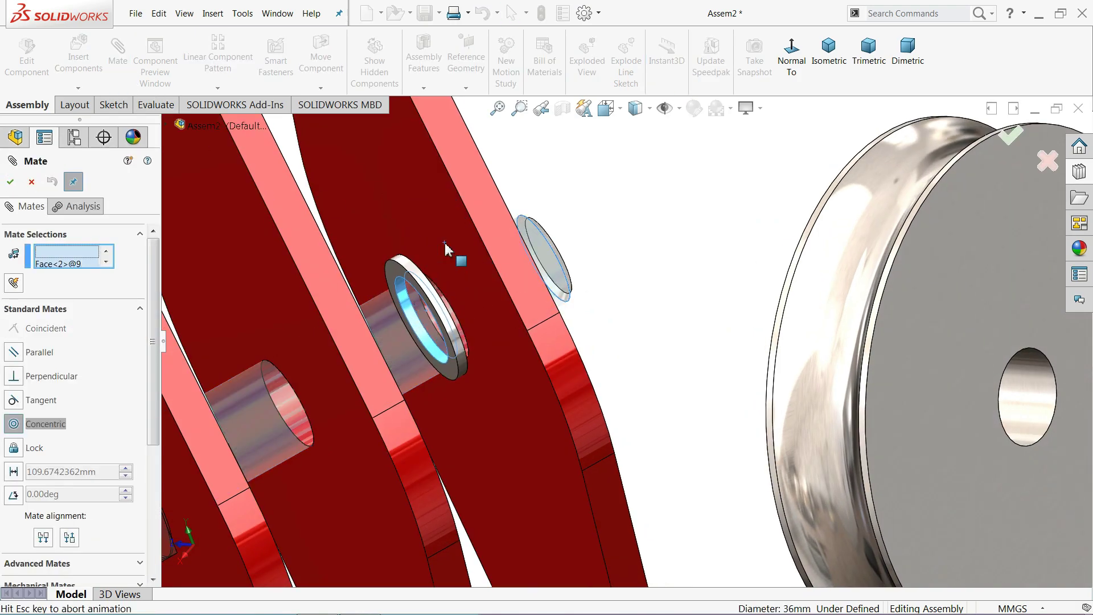
left_click(428, 213)
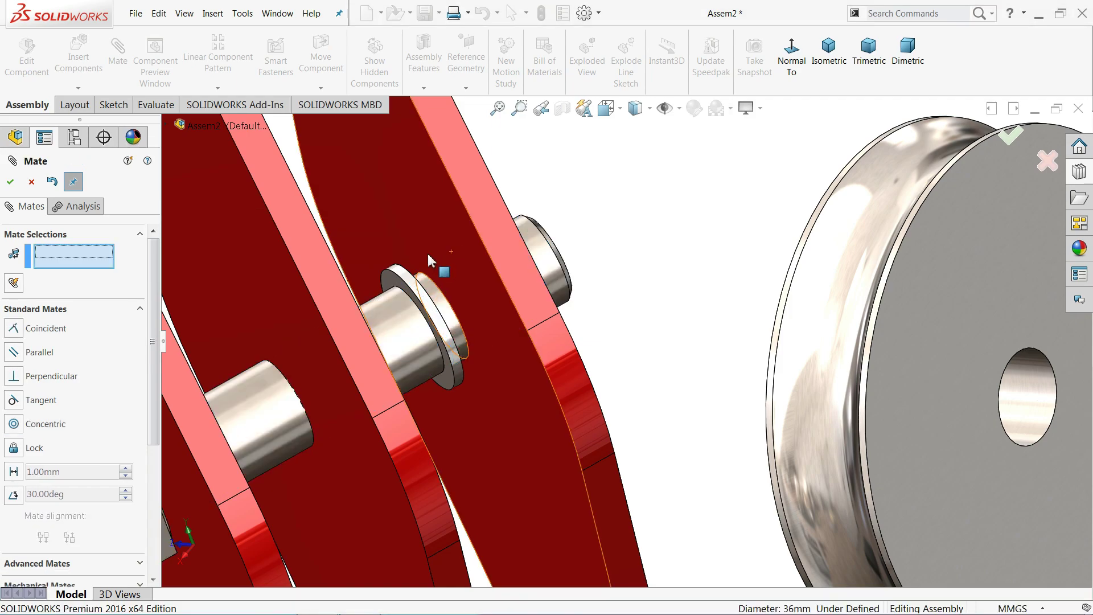
left_click(428, 254)
scroll(407, 262, "down", 3)
scroll(407, 262, "down", 2)
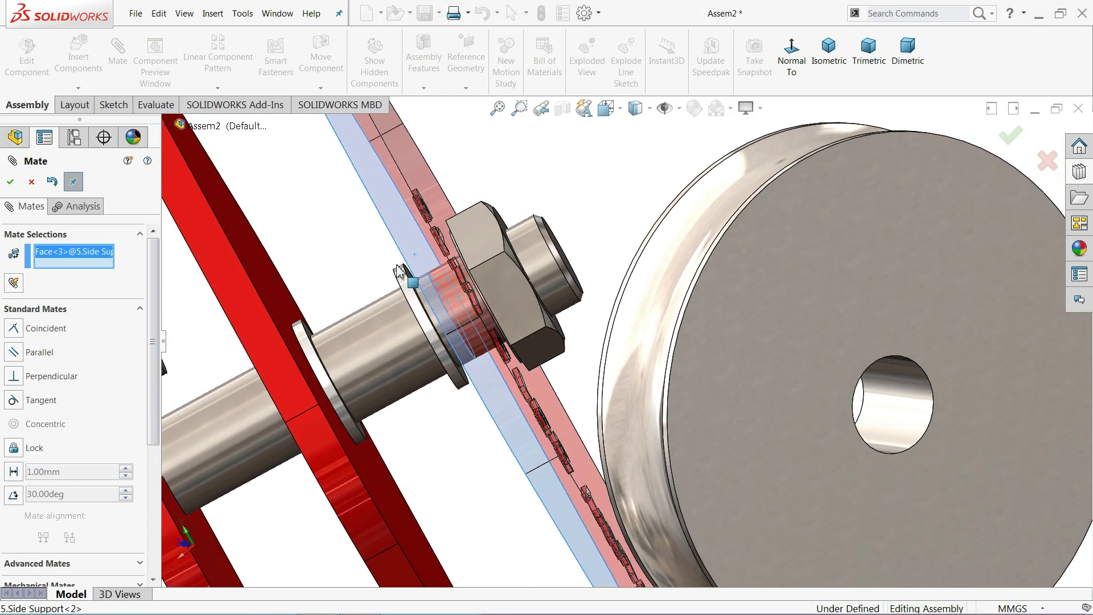
scroll(438, 291, "down", 2)
left_click(451, 293)
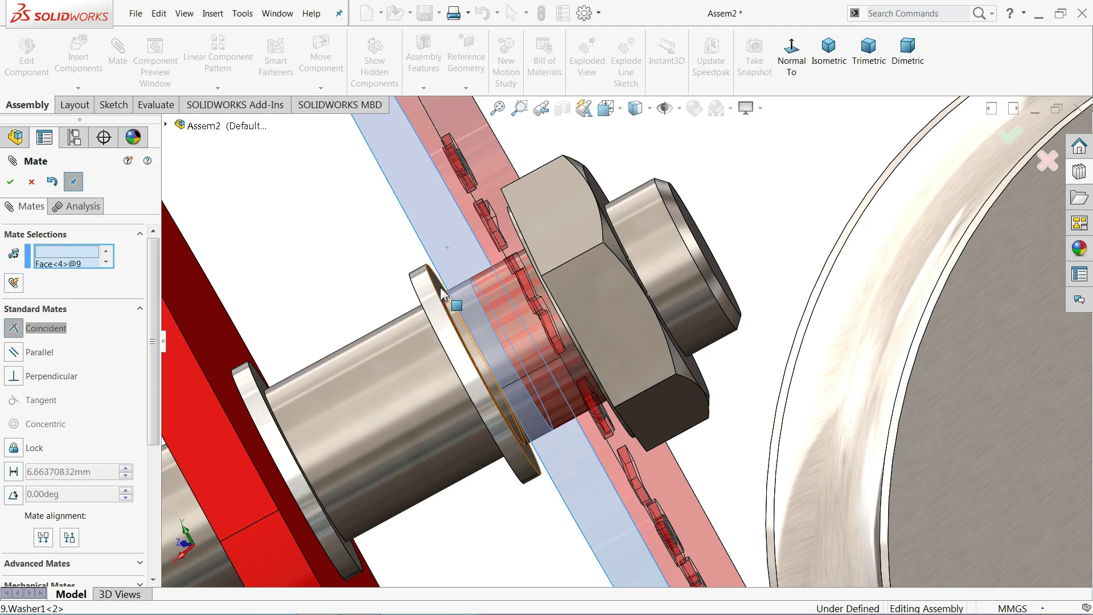
left_click(423, 256)
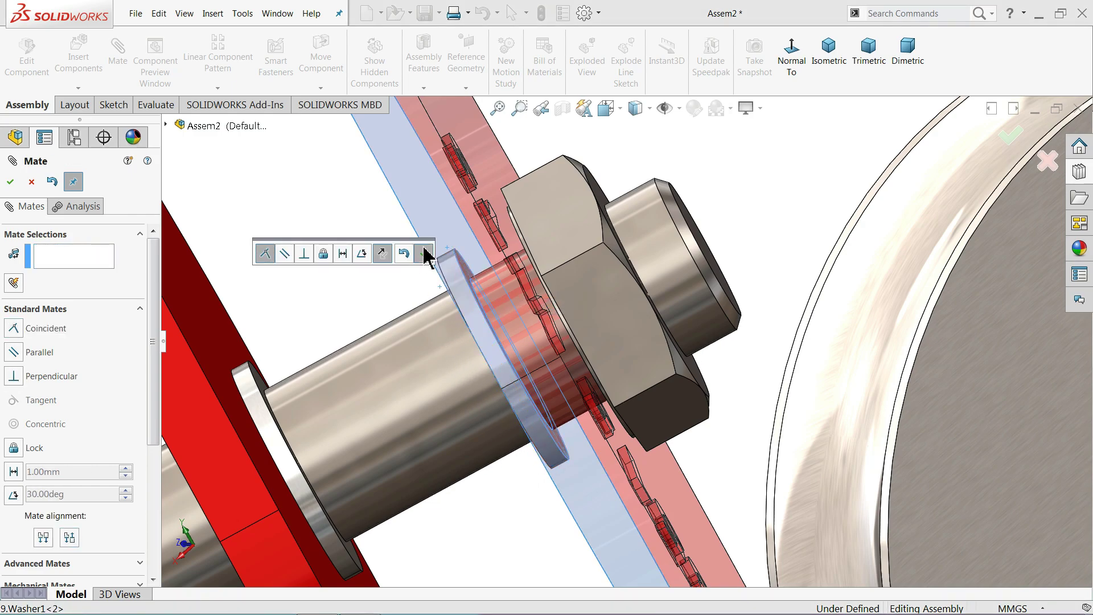
Make another washer concentric with the screw shank.
scroll(385, 305, "up", 3)
scroll(383, 393, "up", 2)
scroll(376, 398, "down", 2)
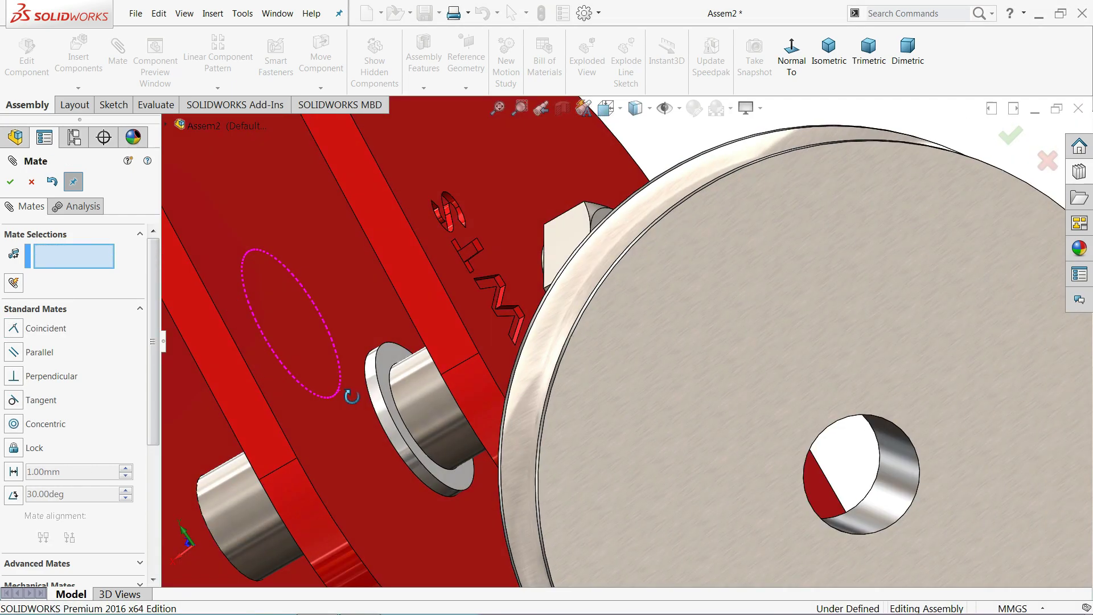
scroll(350, 393, "up", 1)
scroll(416, 407, "up", 1)
scroll(441, 398, "up", 2)
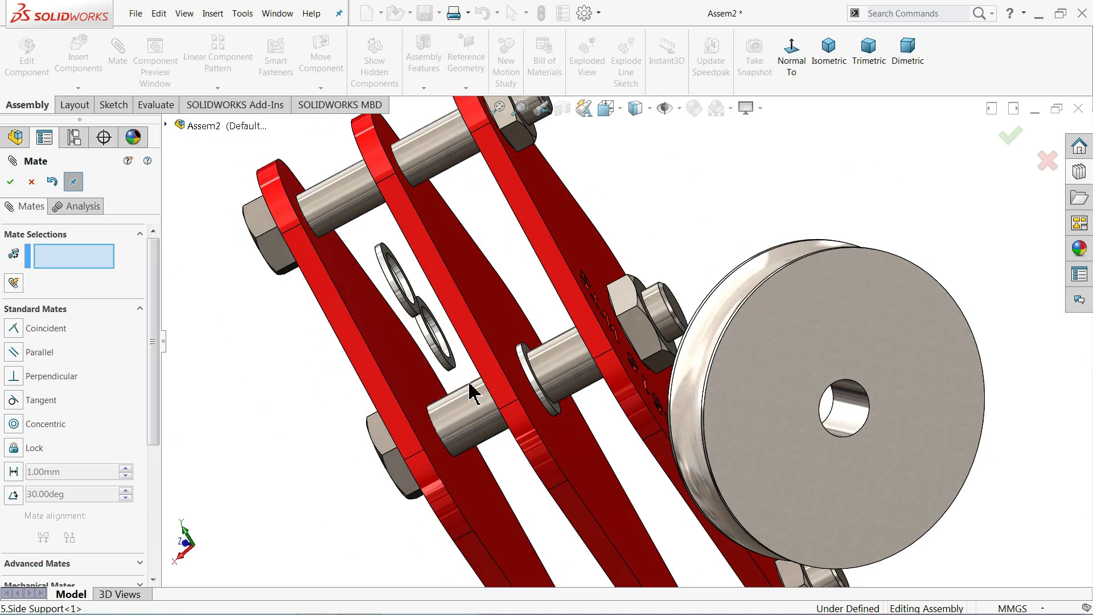
scroll(451, 340, "down", 3)
left_click(453, 316)
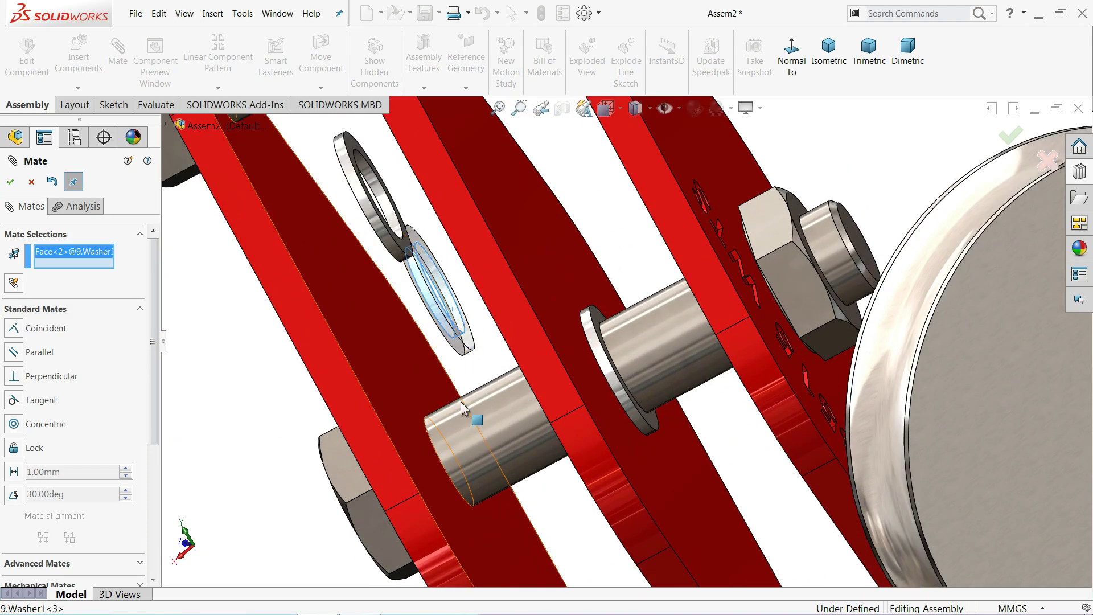
left_click(494, 426)
left_click(474, 439)
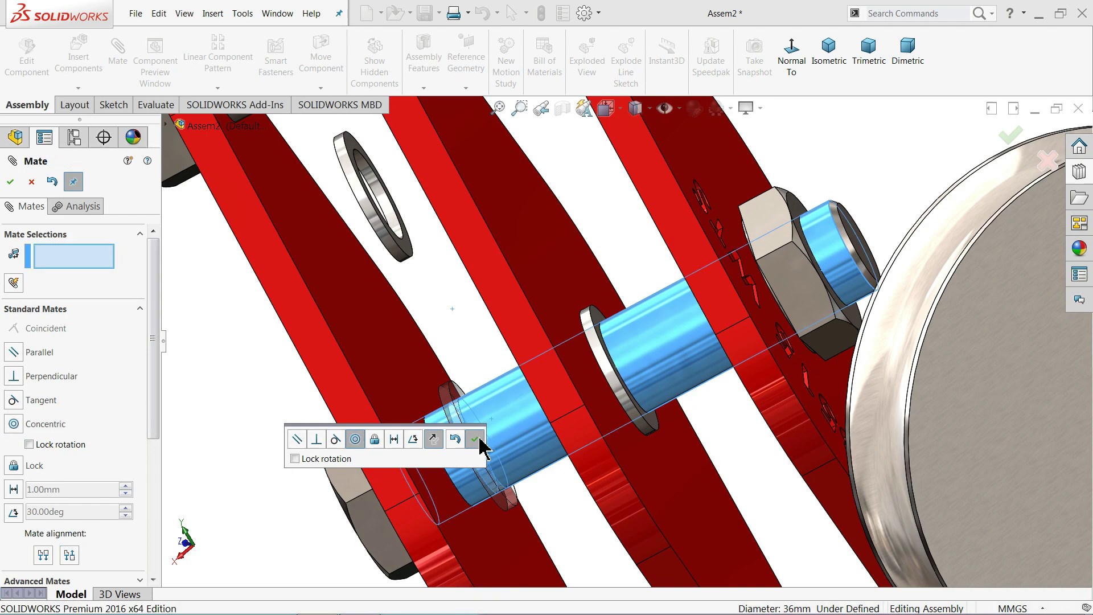
Centre the other washer on the shaft and seat it flush against the side support.
left_click(394, 219)
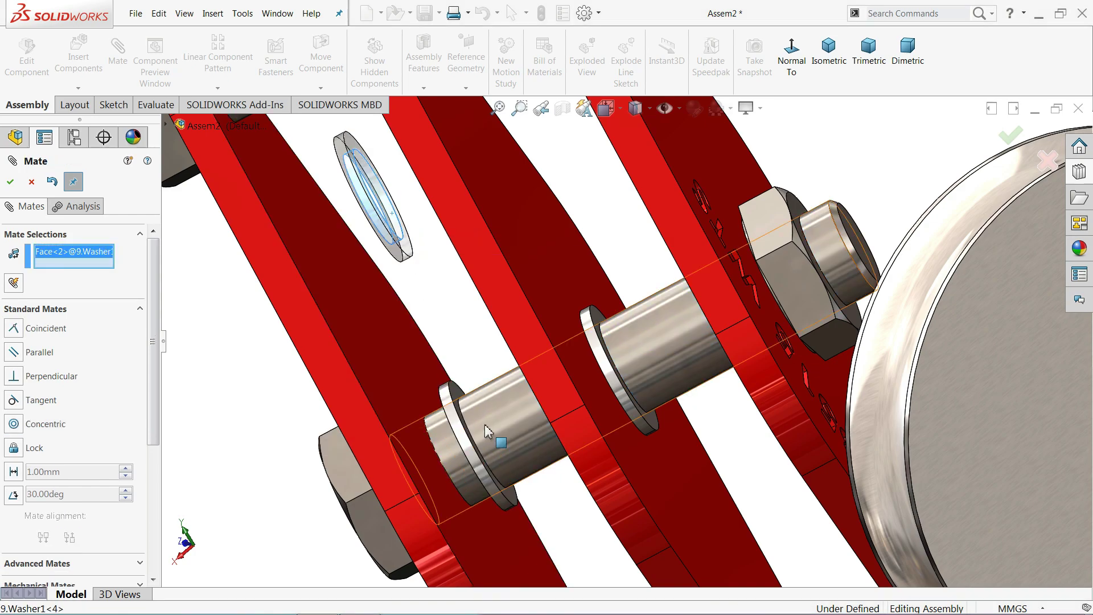
left_click(517, 426)
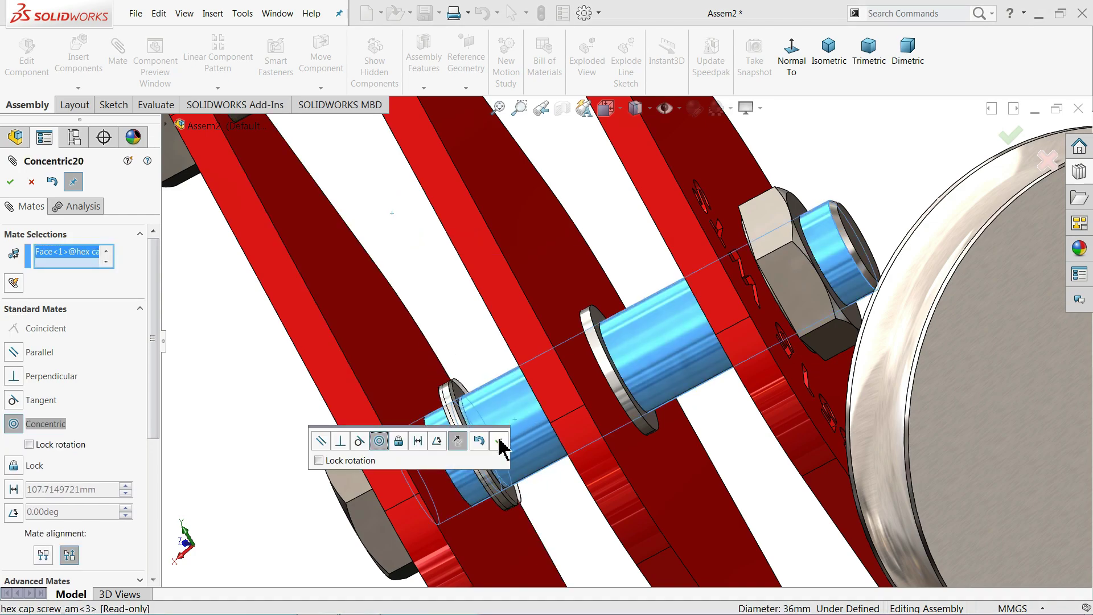
left_click(494, 444)
middle_click_drag(452, 413, 501, 405)
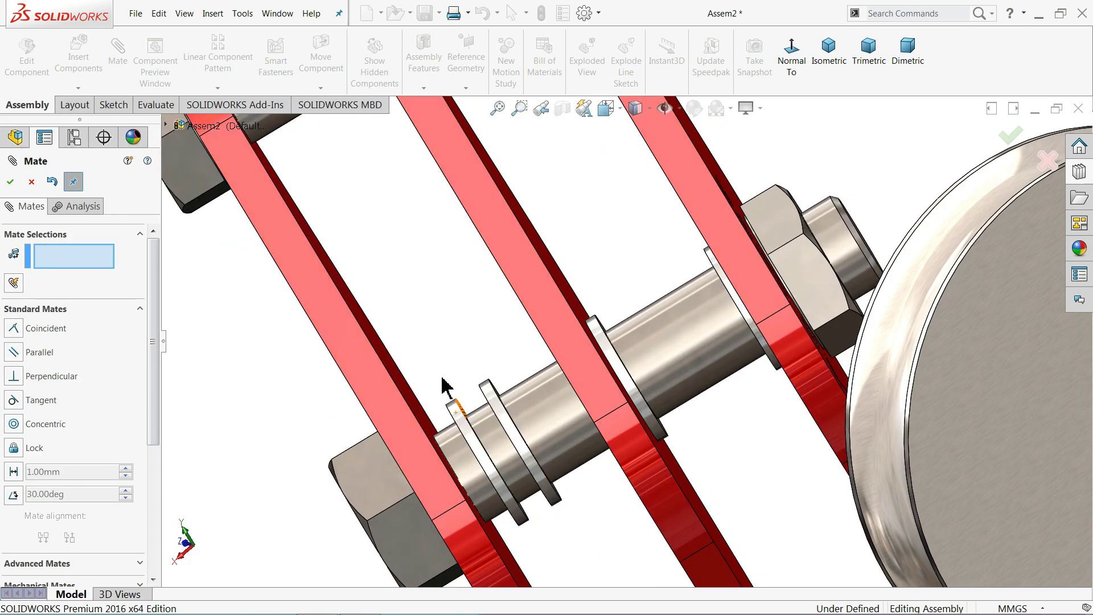
scroll(433, 393, "down", 2)
scroll(402, 419, "down", 2)
left_click(408, 418)
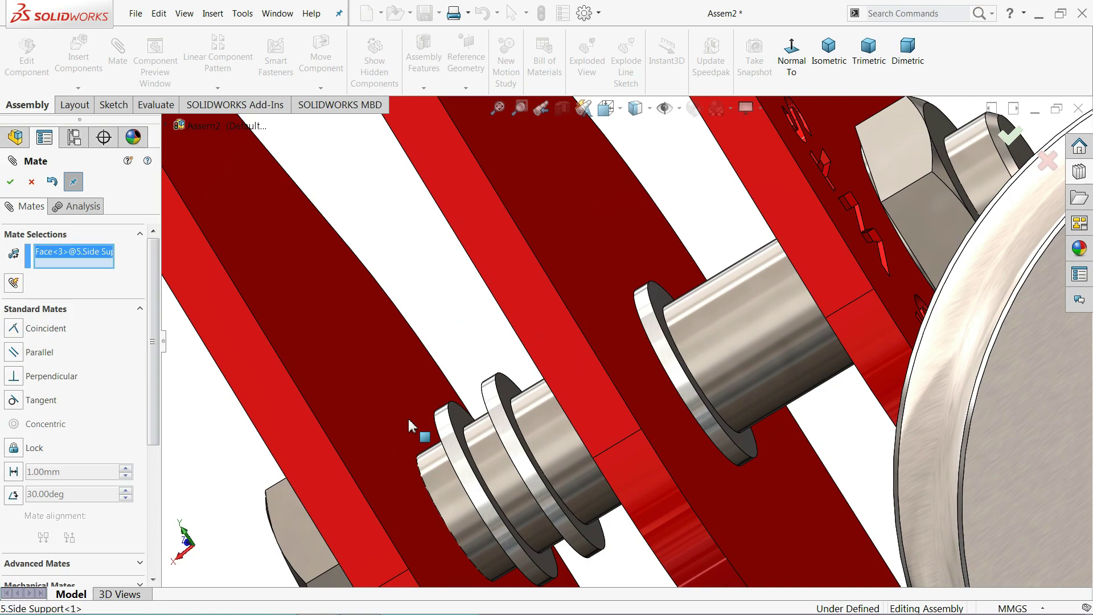
scroll(455, 394, "down", 2)
scroll(575, 380, "down", 2)
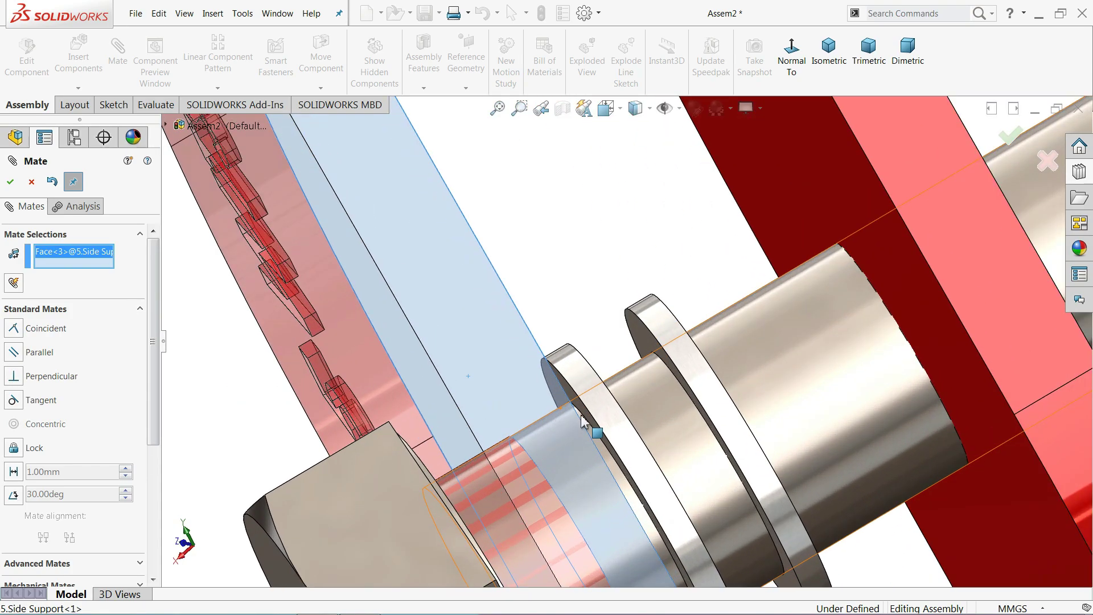
scroll(575, 380, "down", 2)
left_click(574, 371)
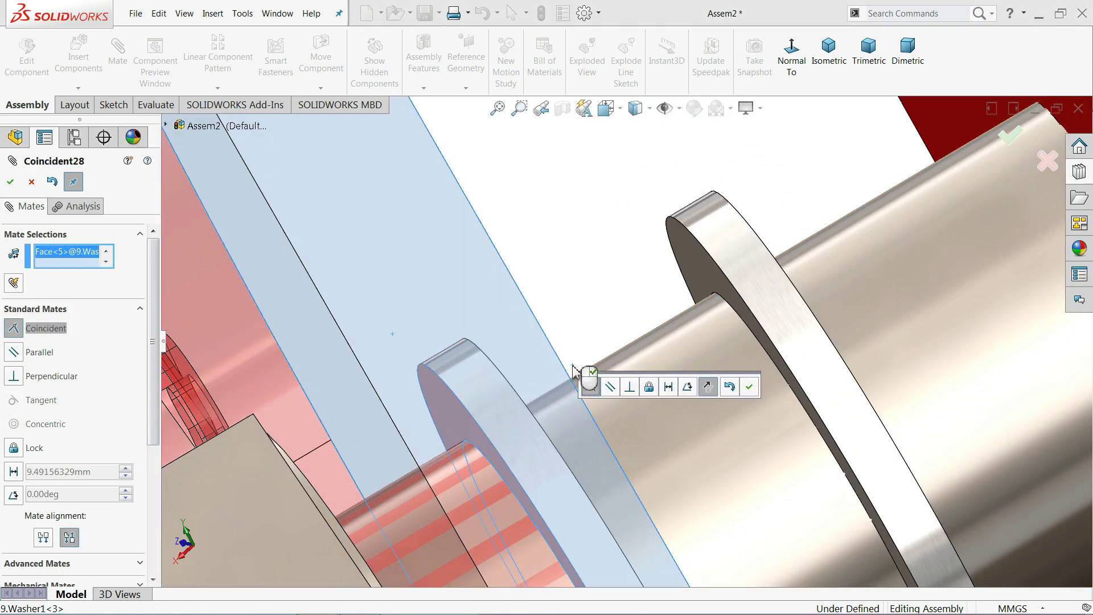
left_click(748, 391)
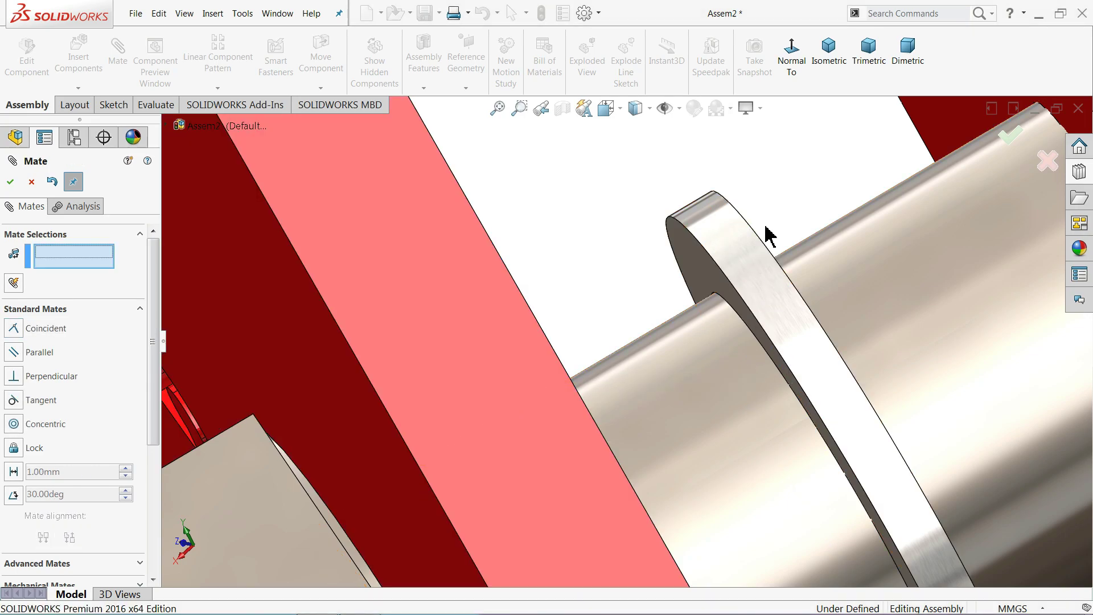
Mate the washer face coincident with the middle support plate.
scroll(776, 219, "up", 2)
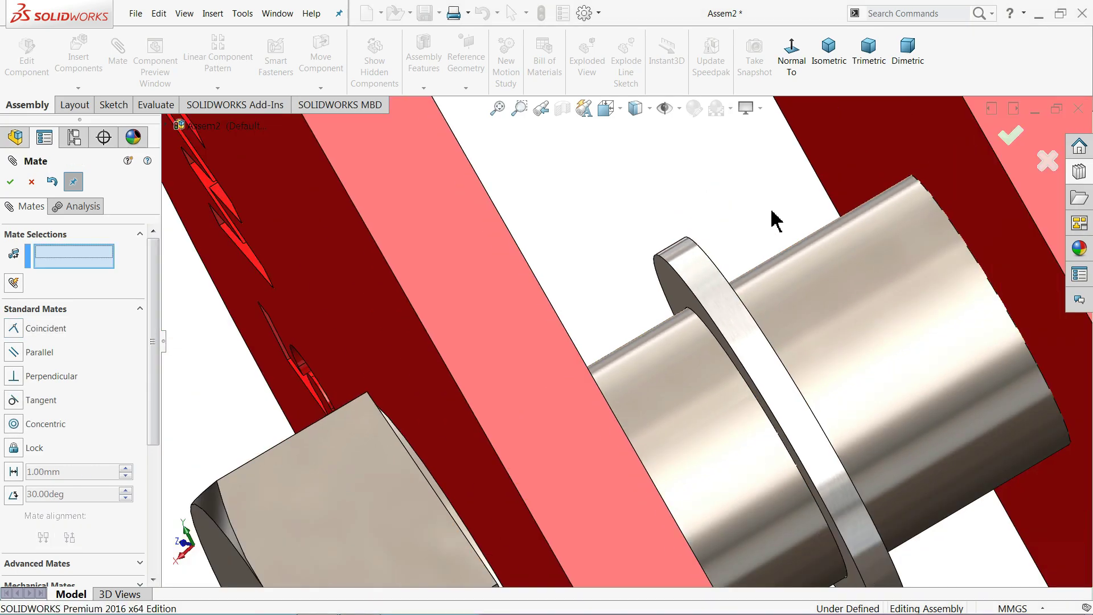
left_click(824, 192)
middle_click_drag(795, 212, 781, 212)
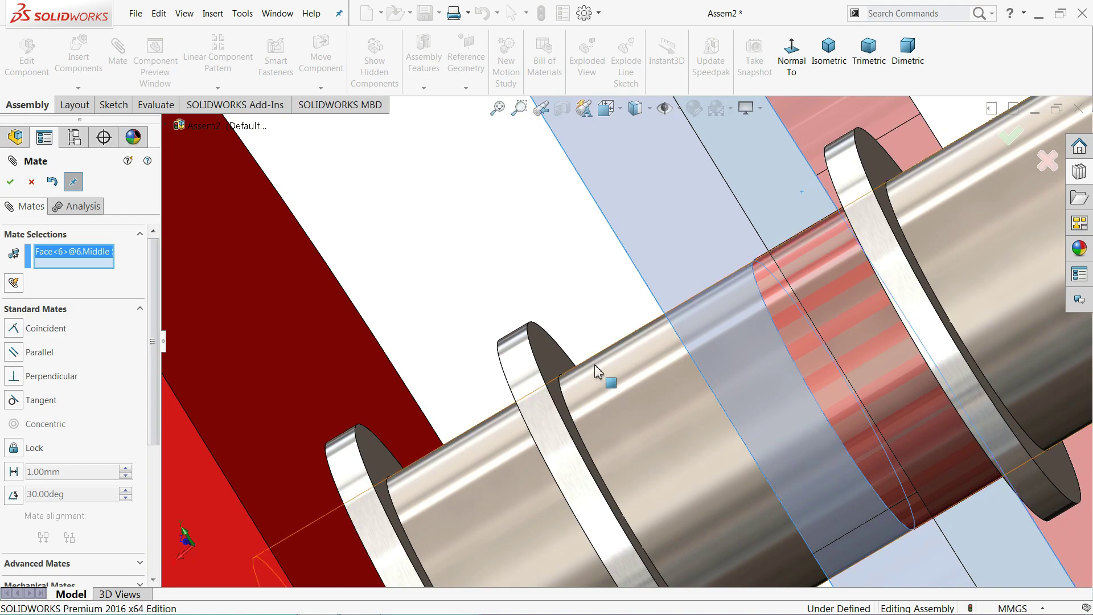
left_click(561, 361)
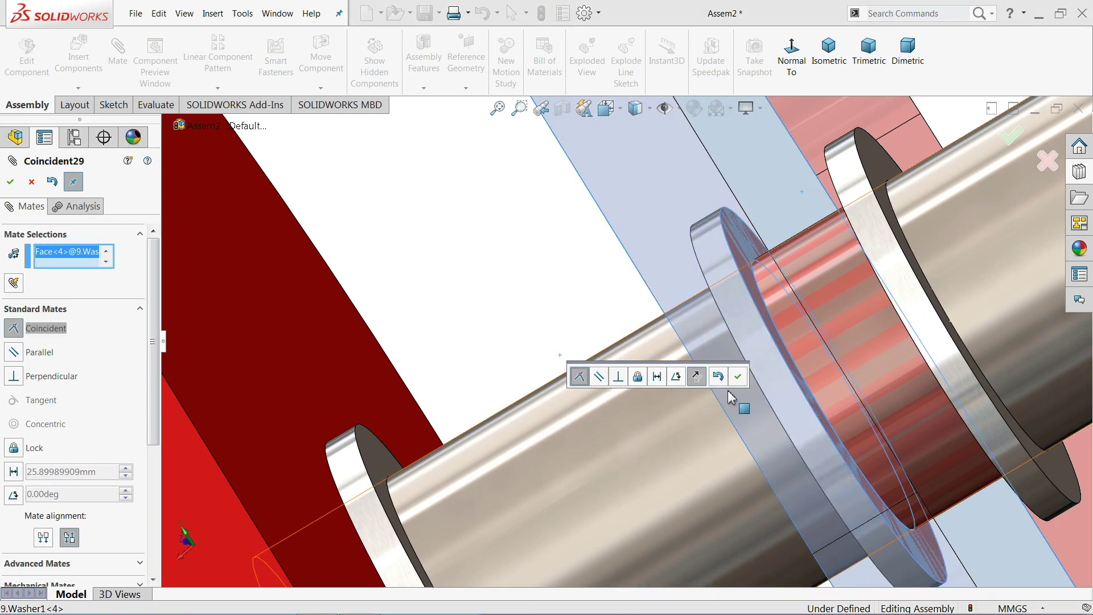
left_click(738, 377)
scroll(643, 360, "up", 8)
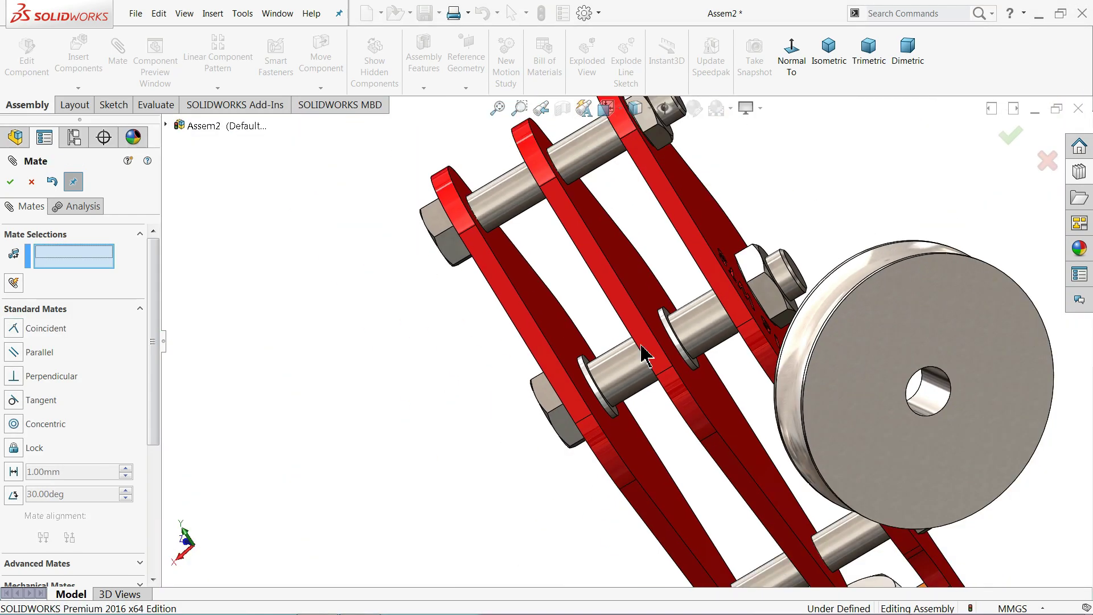
Mate the 7.Pulley bore concentric with the middle screw and its side face coincident with the washer.
left_click(937, 405)
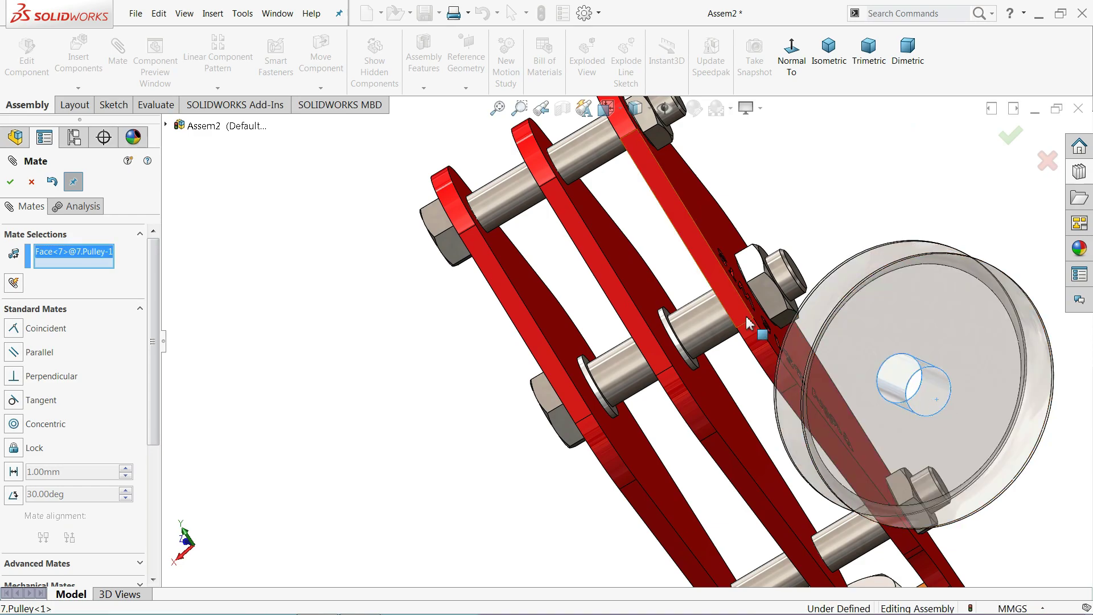
left_click(699, 320)
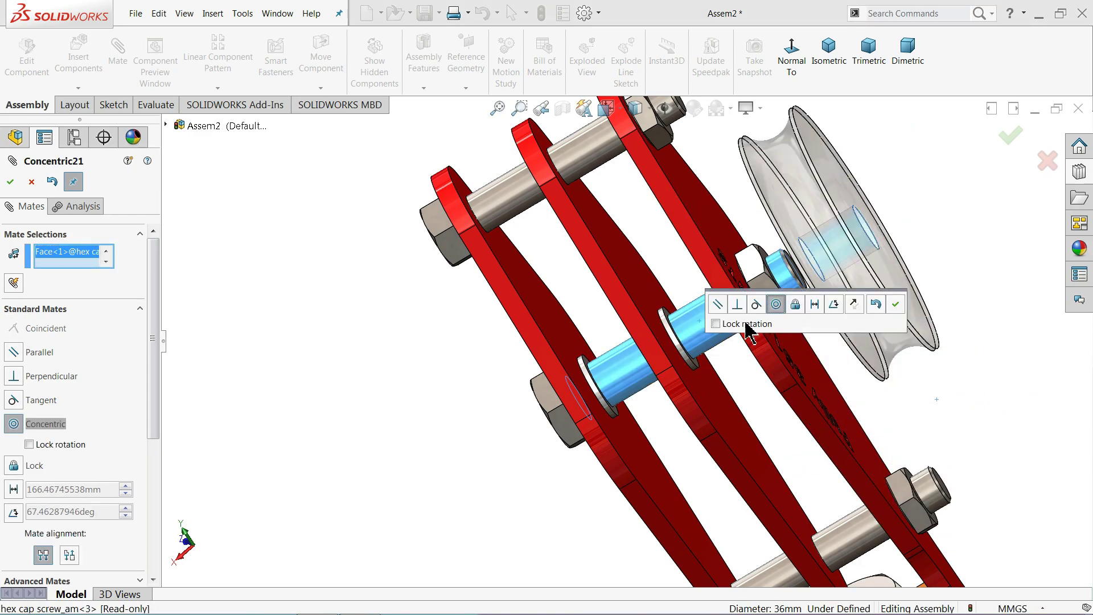
left_click(898, 307)
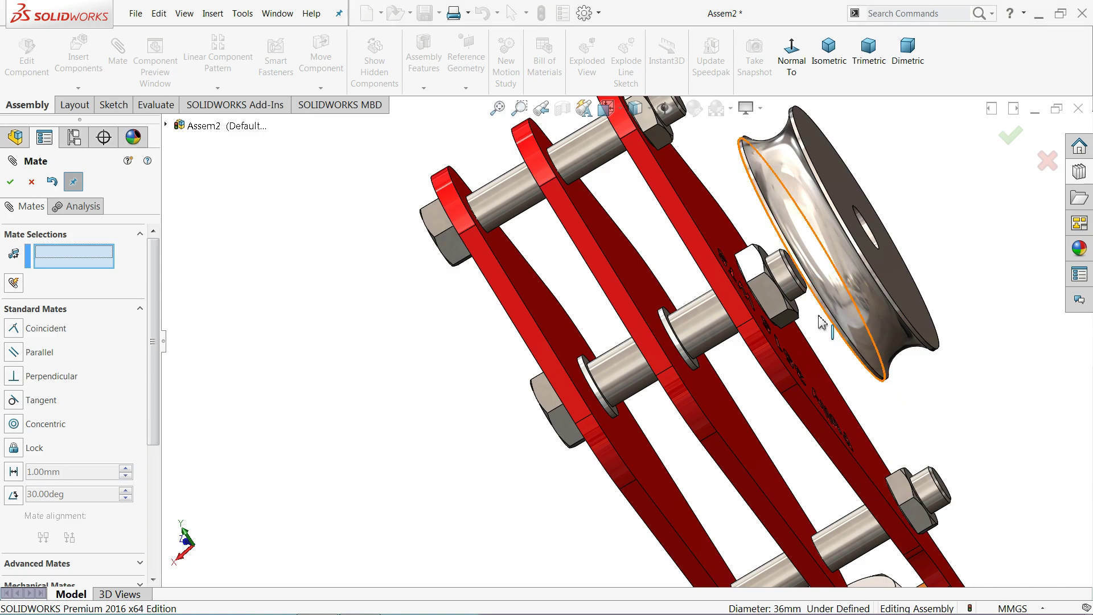
left_click(875, 267)
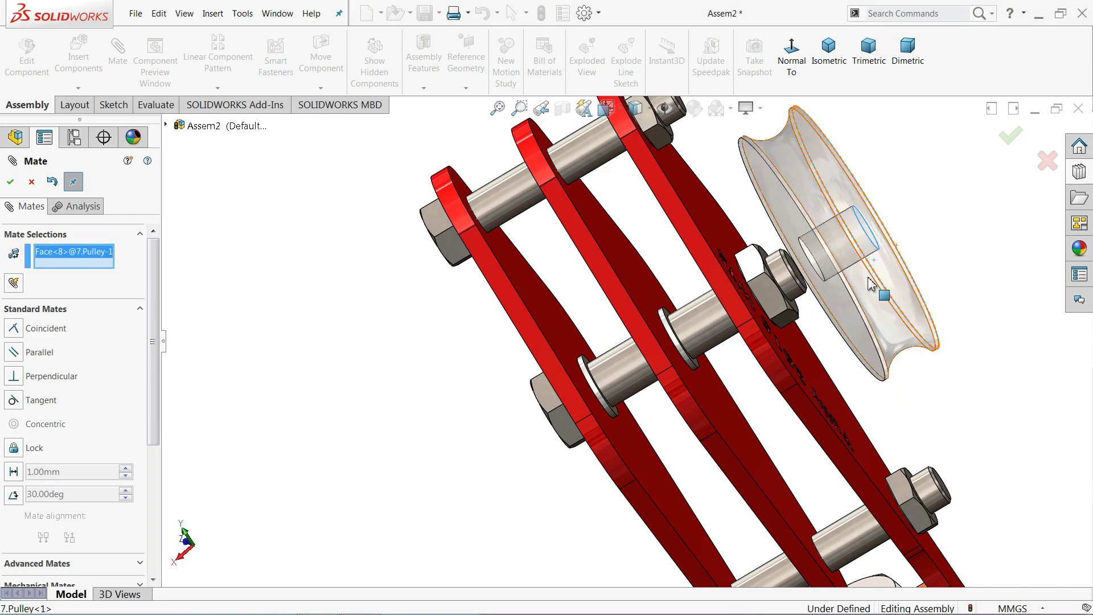
scroll(882, 267, "down", 1)
scroll(797, 296, "down", 1)
scroll(675, 325, "down", 3)
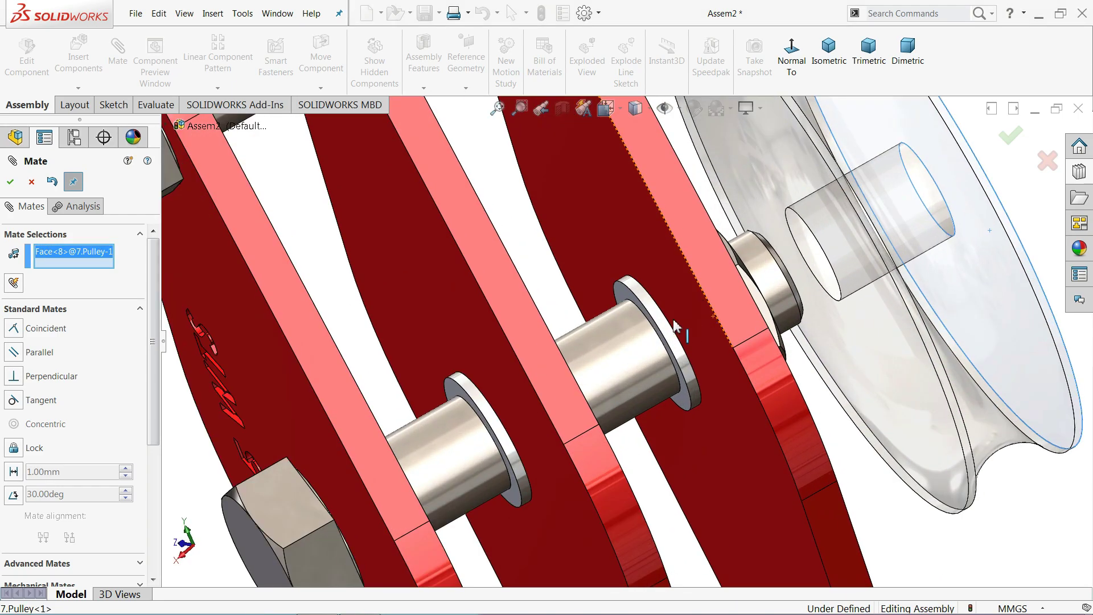
left_click(623, 292)
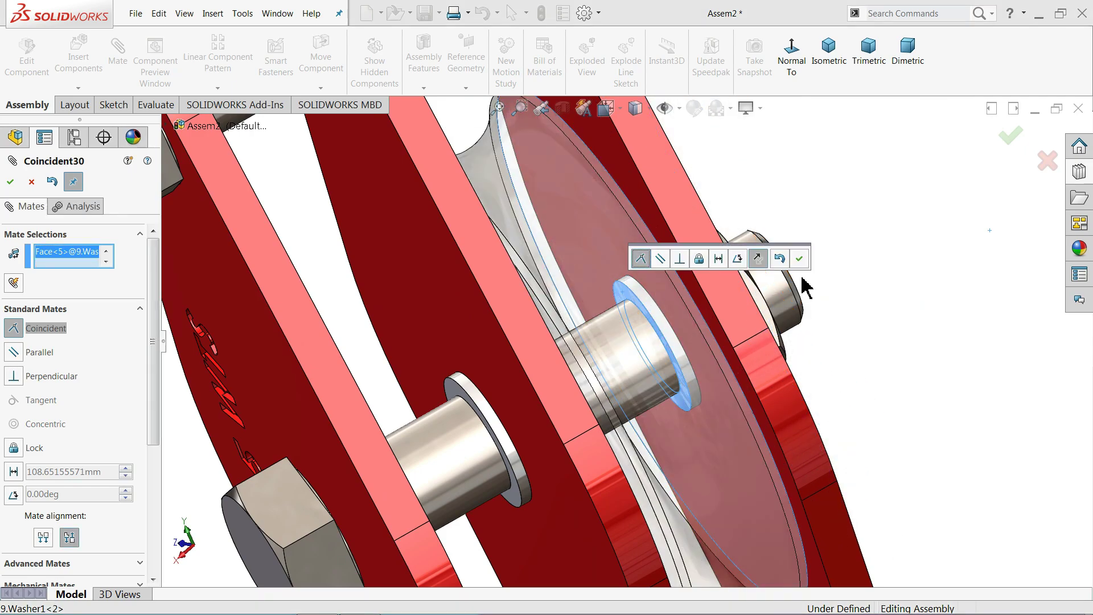
left_click(800, 258)
scroll(797, 273, "up", 5)
middle_click_drag(776, 293, 741, 303)
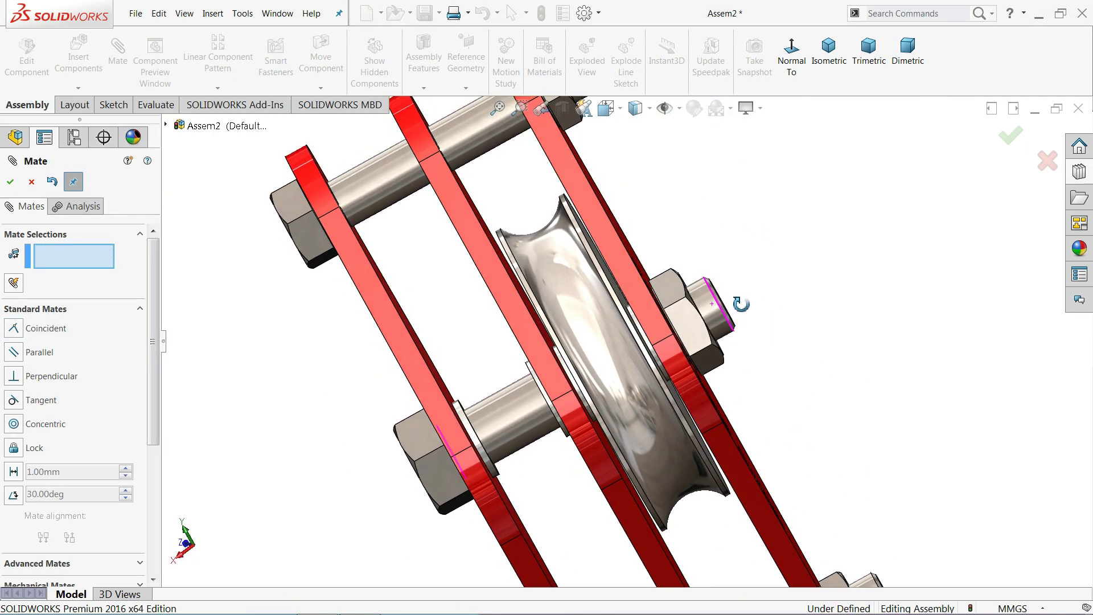
left_click(31, 182)
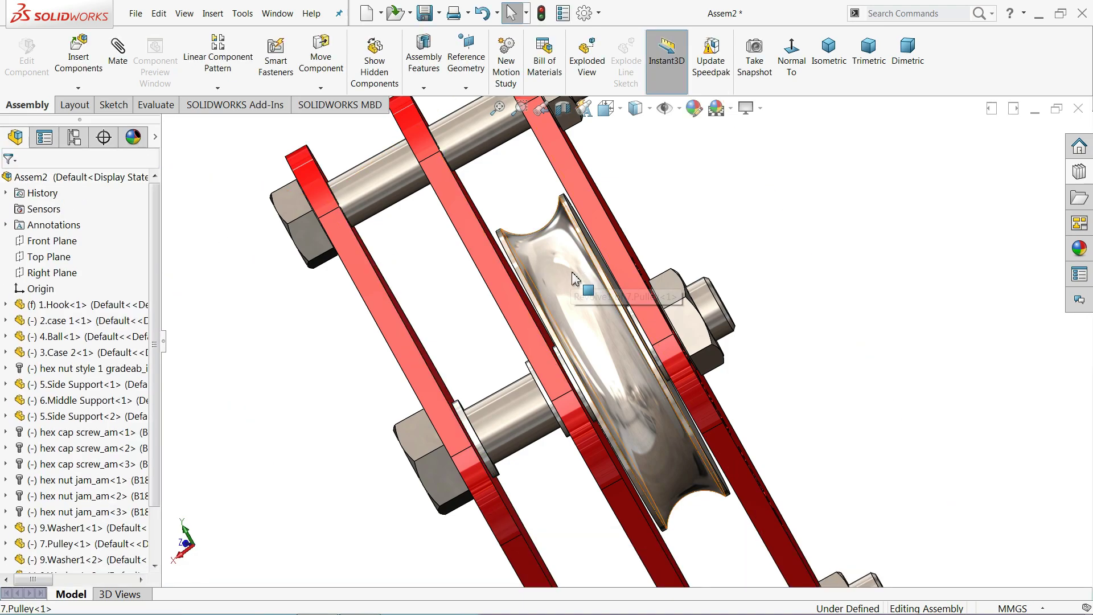
Copy the pulley and make the copy concentric with the bolt shaft.
left_click_drag(574, 278, 803, 254, "ctrl")
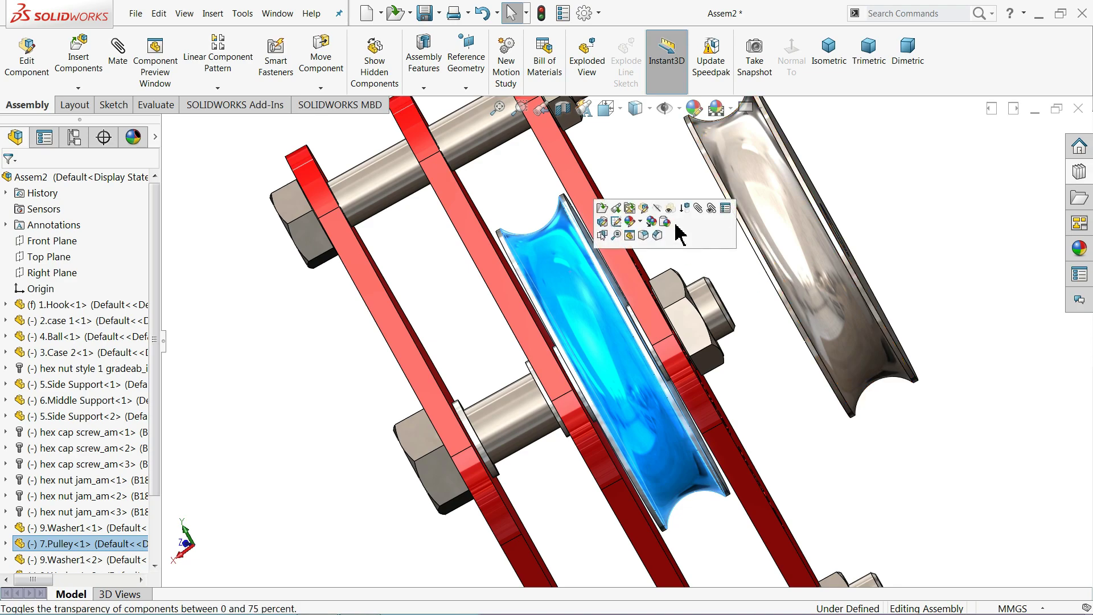
left_click(654, 171)
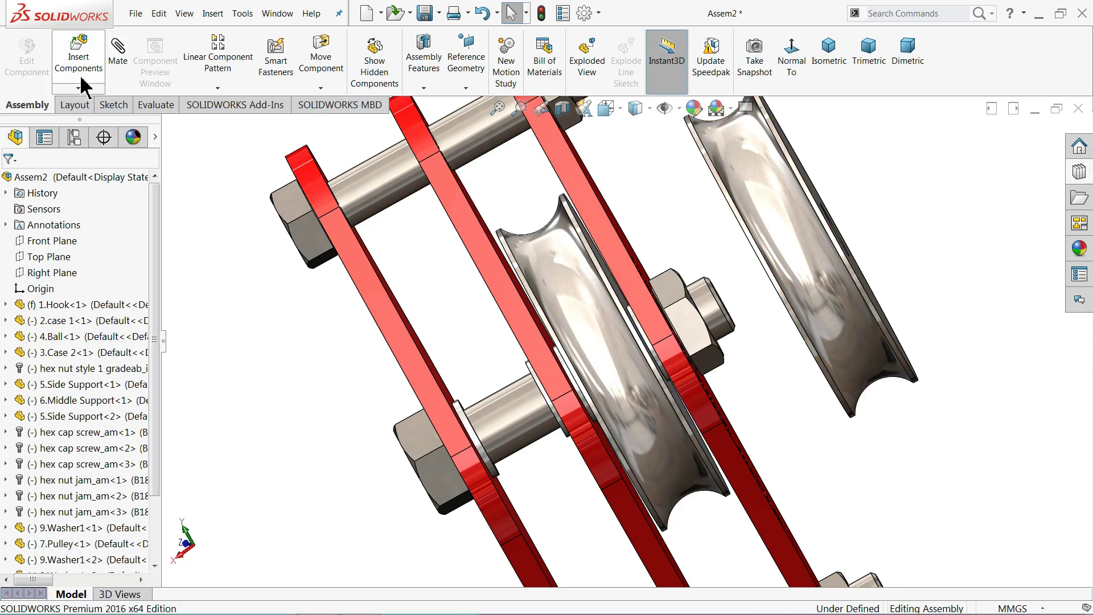
left_click(127, 59)
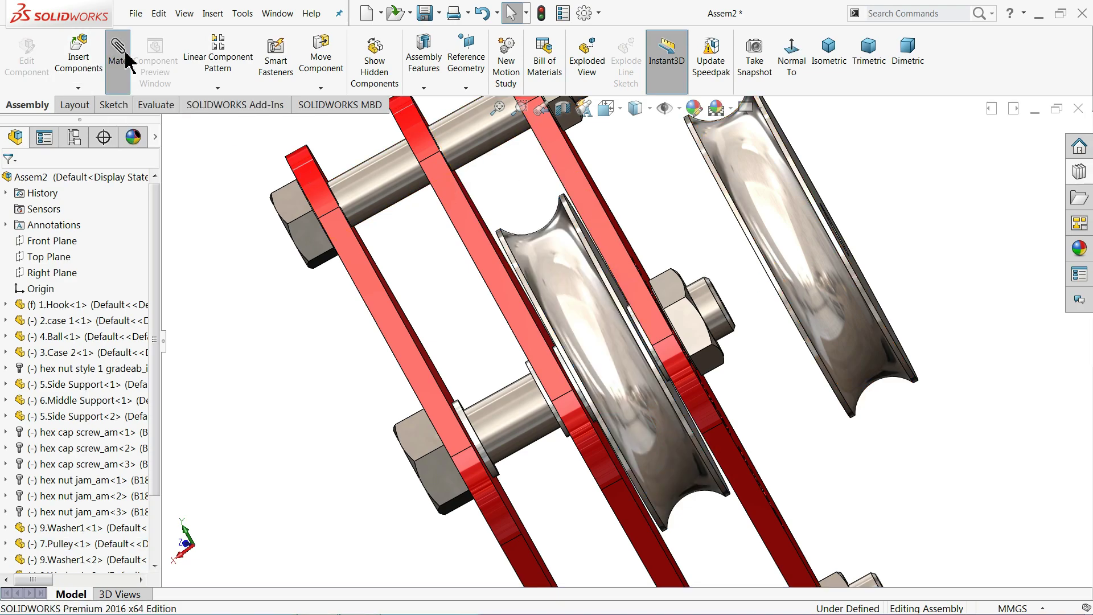
left_click(517, 407)
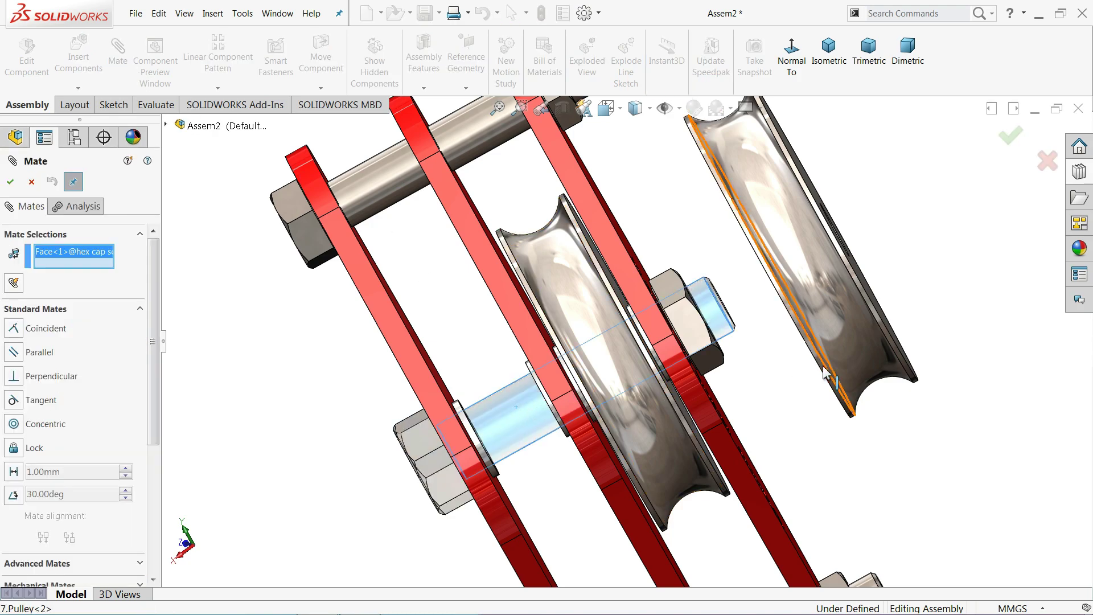
middle_click_drag(797, 341, 840, 363)
left_click(757, 290)
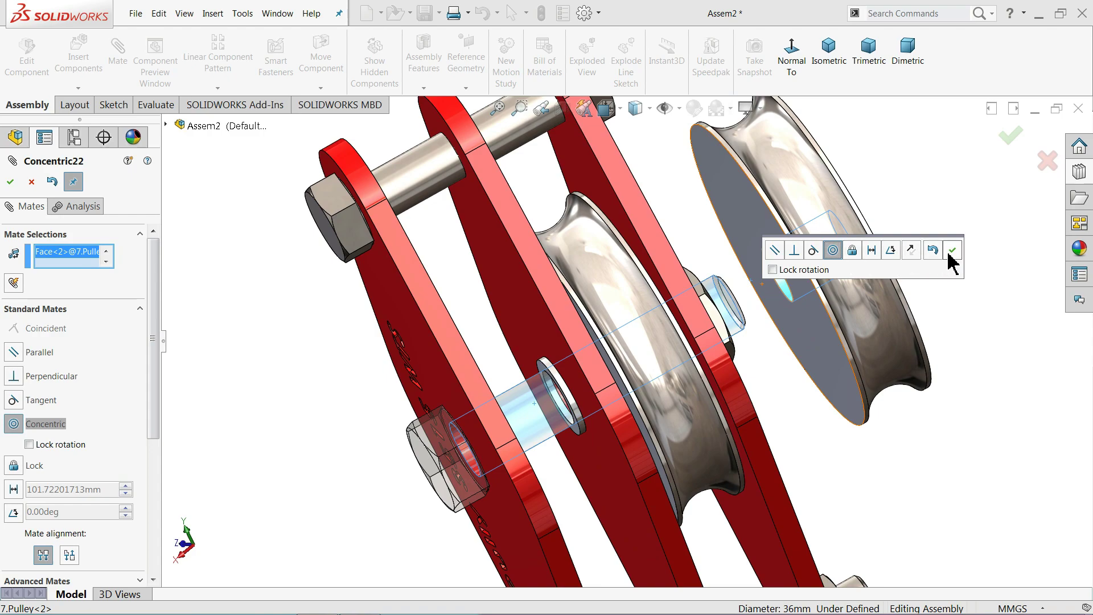
left_click(952, 250)
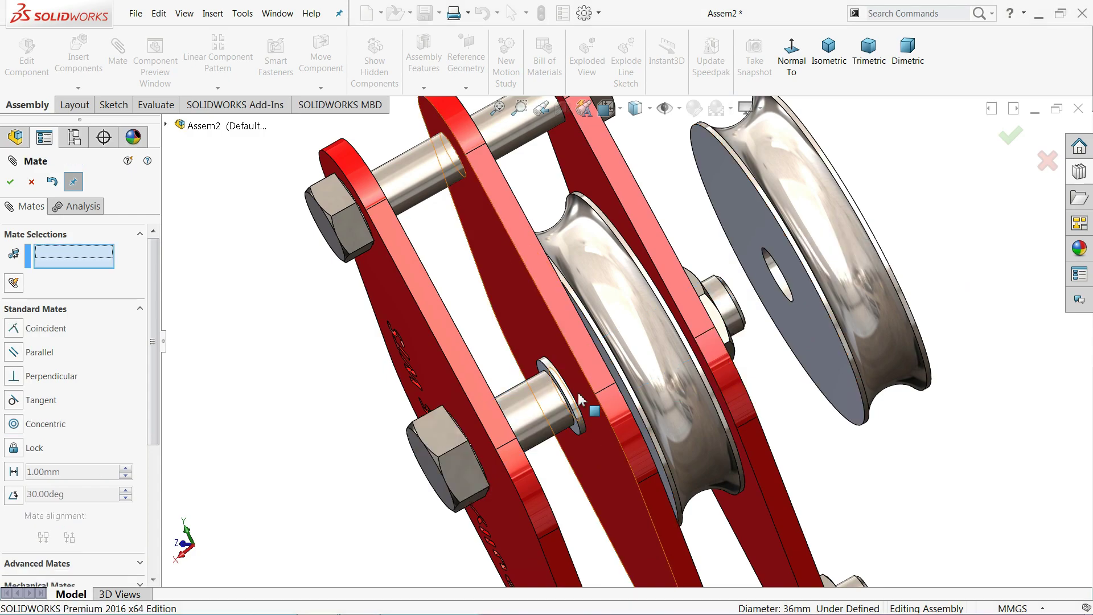
Clear the mistakenly picked side-plate faces and cancel the unfinished mate.
left_click(781, 331)
middle_click_drag(781, 330, 513, 353)
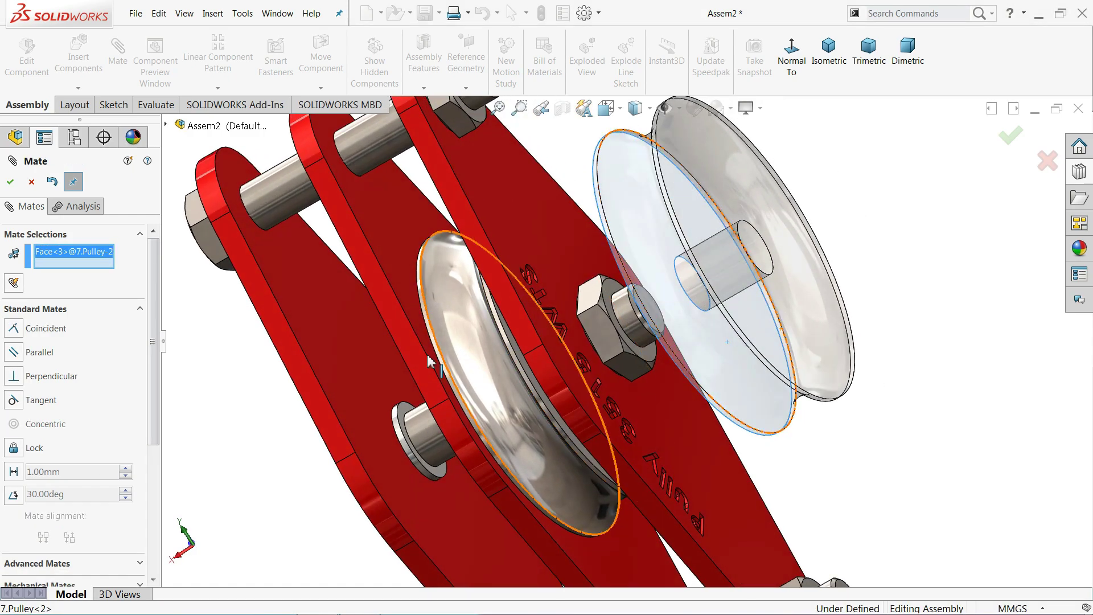
left_click(350, 363)
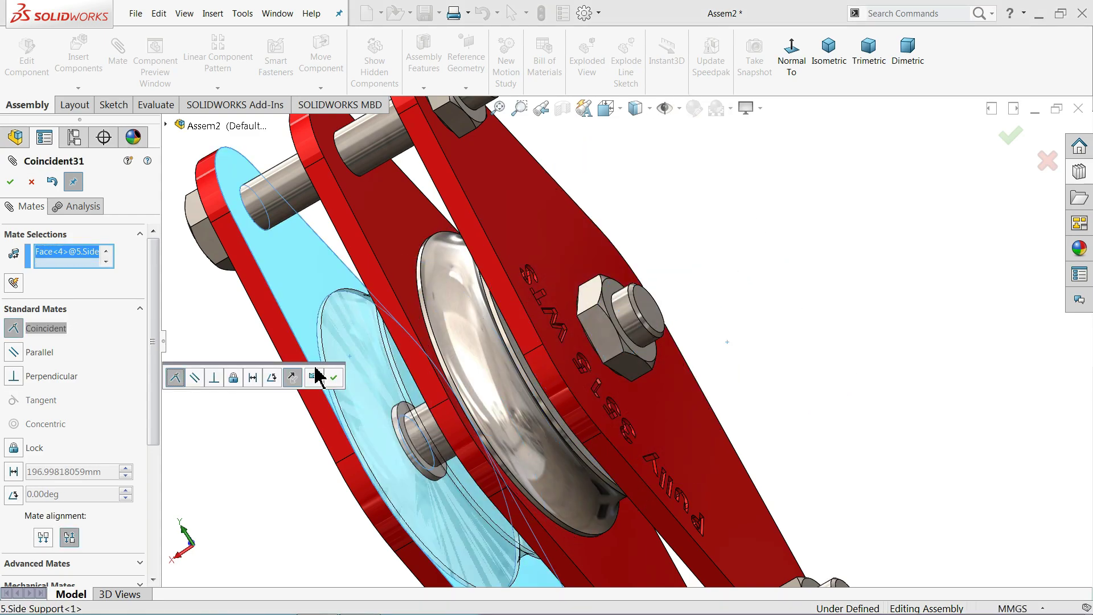
right_click(87, 277)
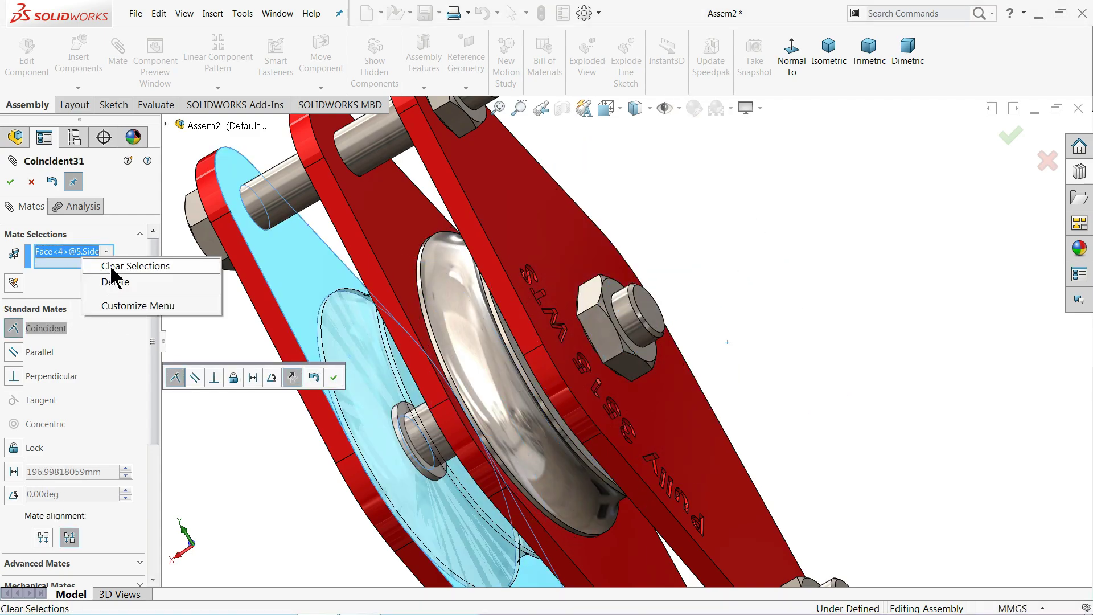
left_click(117, 275)
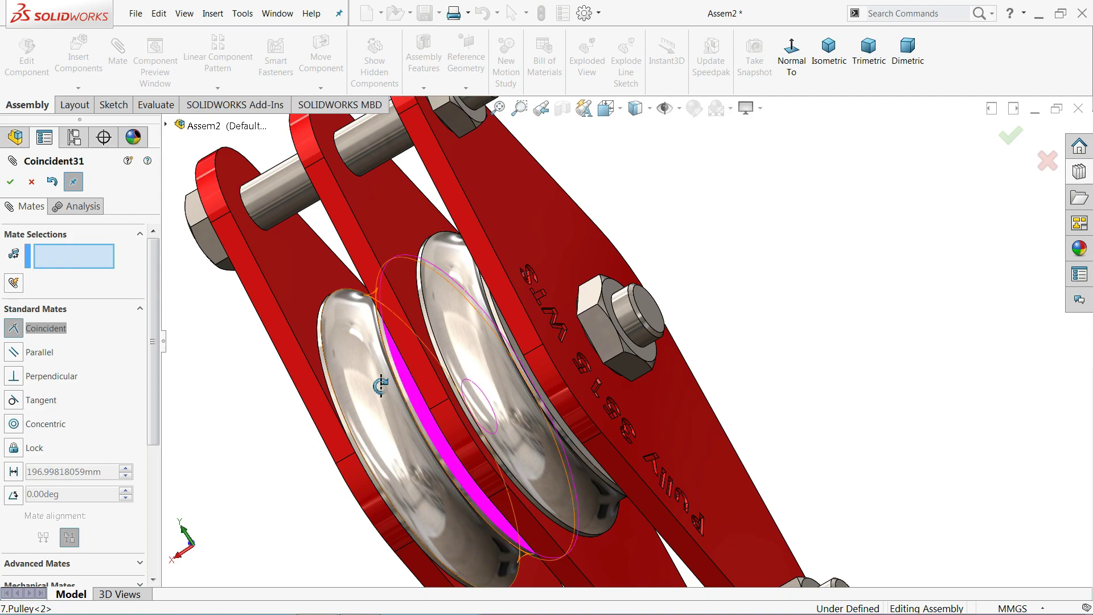
right_click(191, 323)
left_click(195, 298)
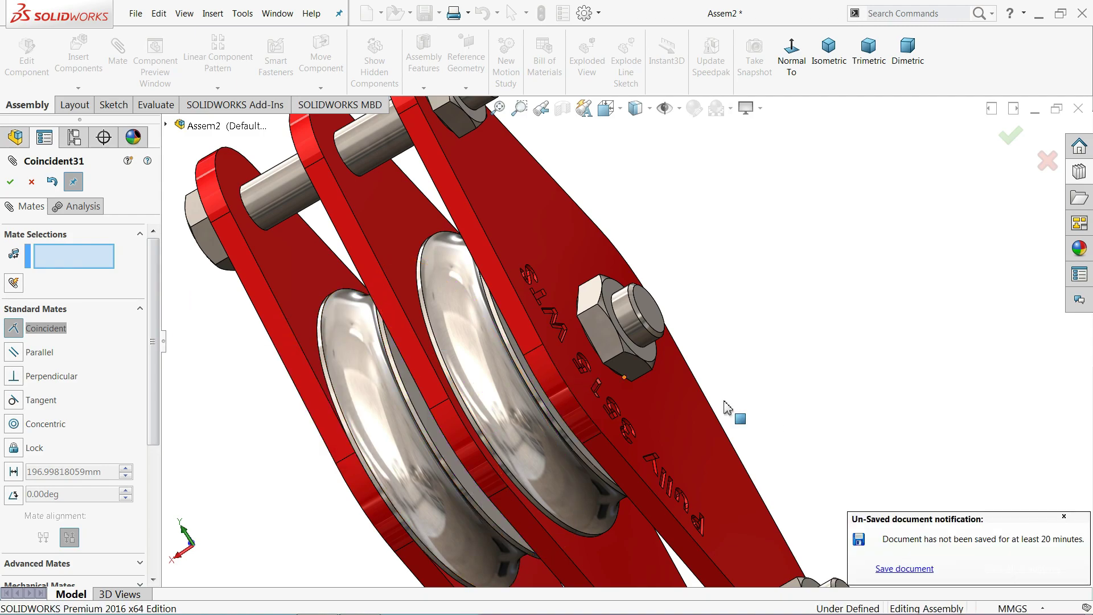
left_click(1064, 518)
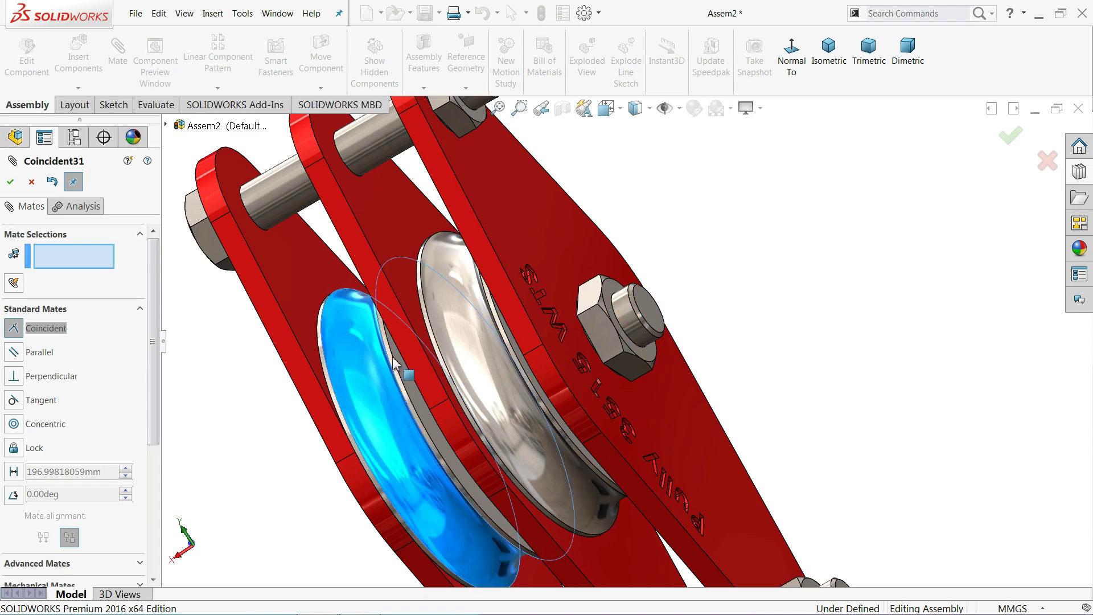
mouse_move(387, 365)
middle_mouse_down()
mouse_move(414, 352)
mouse_move(404, 349)
middle_mouse_up()
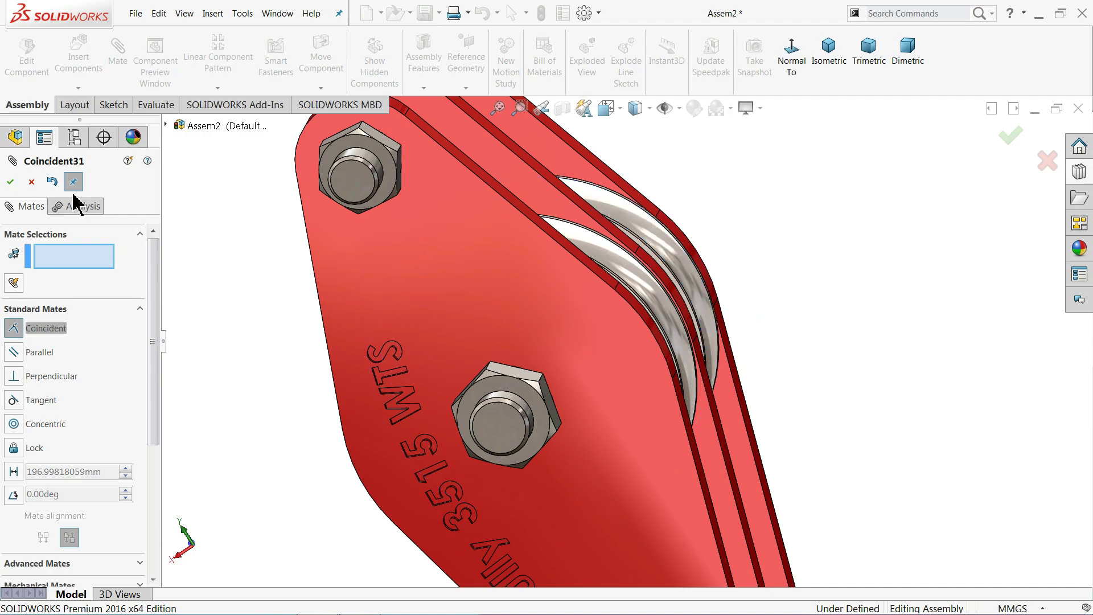
left_click(31, 182)
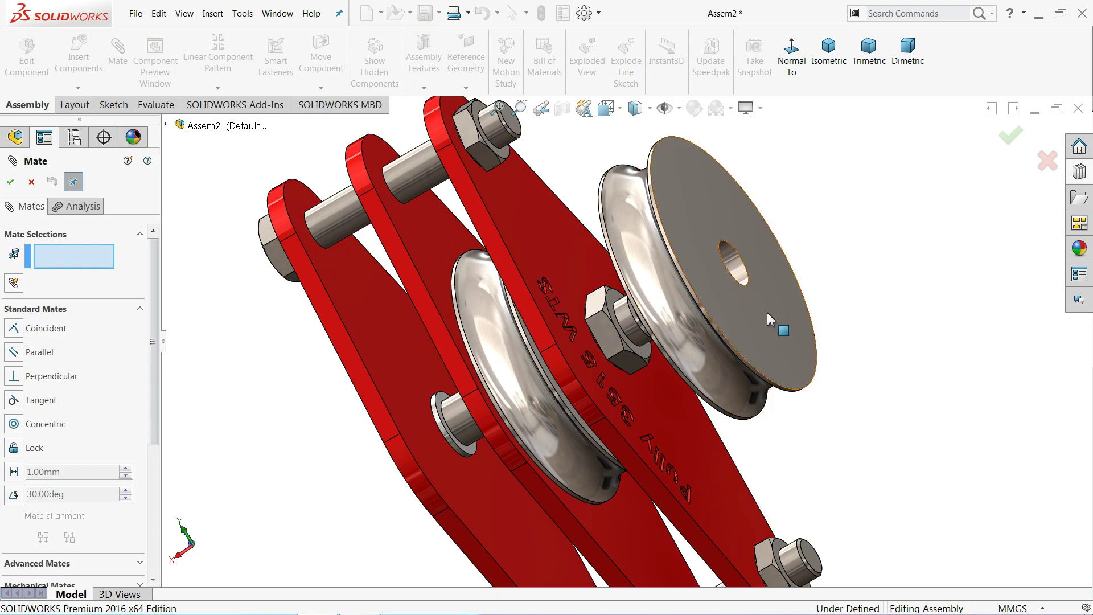
Seat the second pulley's side face flush against its washer with a coincident mate.
mouse_move(749, 299)
middle_mouse_down()
mouse_move(734, 251)
mouse_move(792, 265)
mouse_move(854, 232)
middle_mouse_up()
left_click(737, 330)
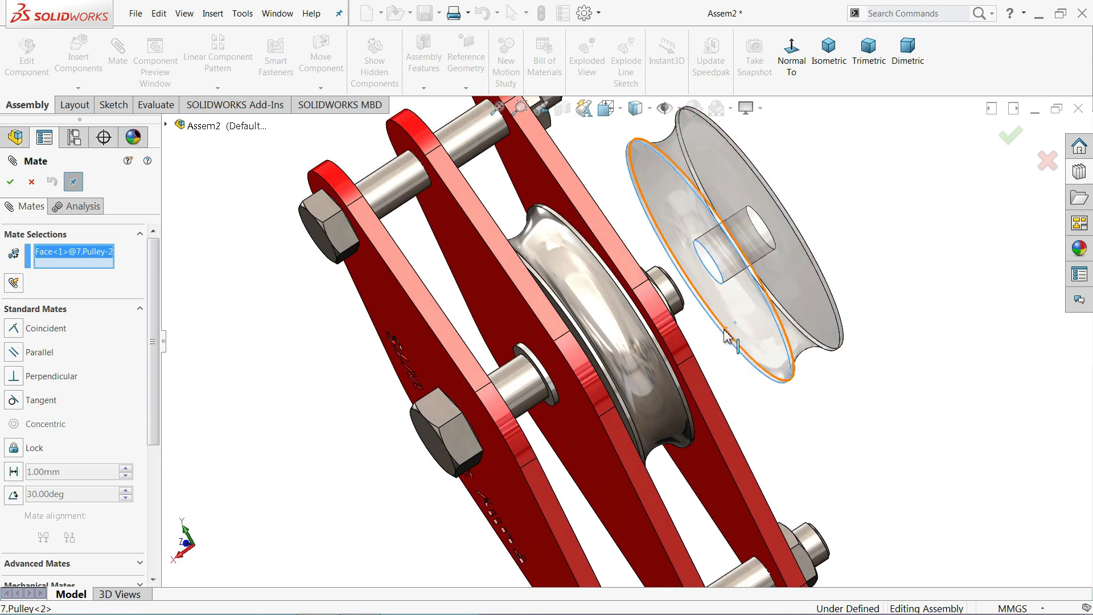
middle_click_drag(711, 334, 460, 422)
scroll(460, 423, "down", 2)
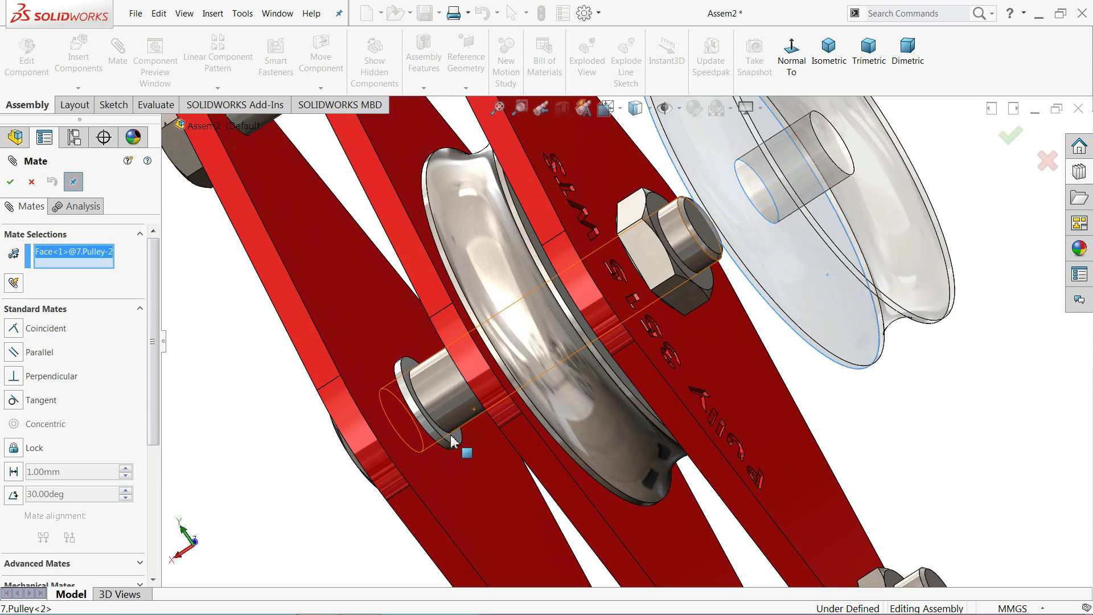
left_click(460, 442)
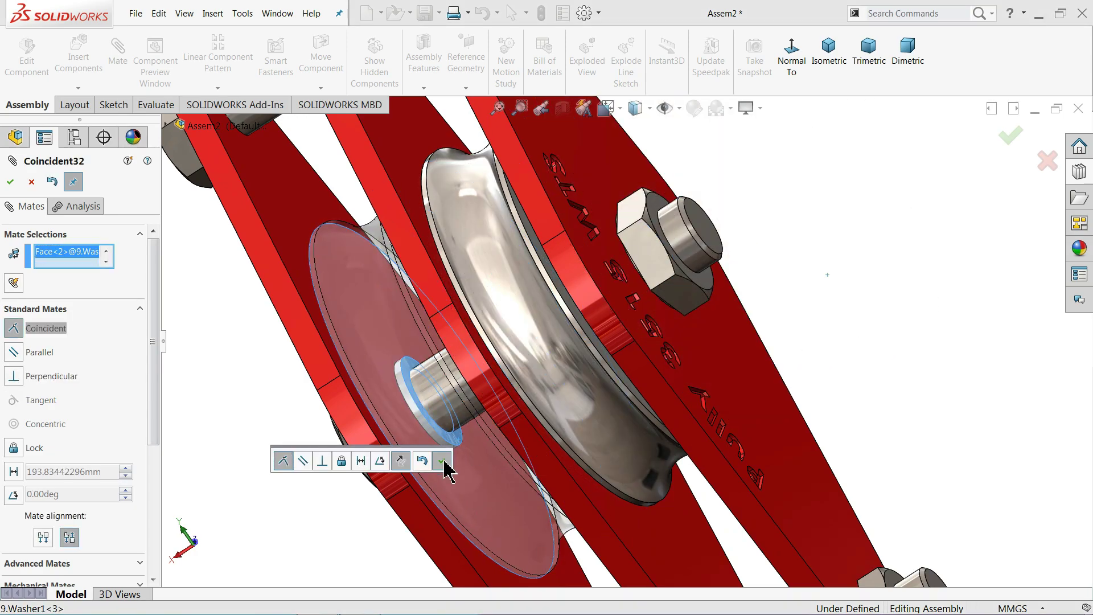
left_click(444, 462)
Close Mate and insert the 8.small Pulley part into the assembly.
left_click(32, 181)
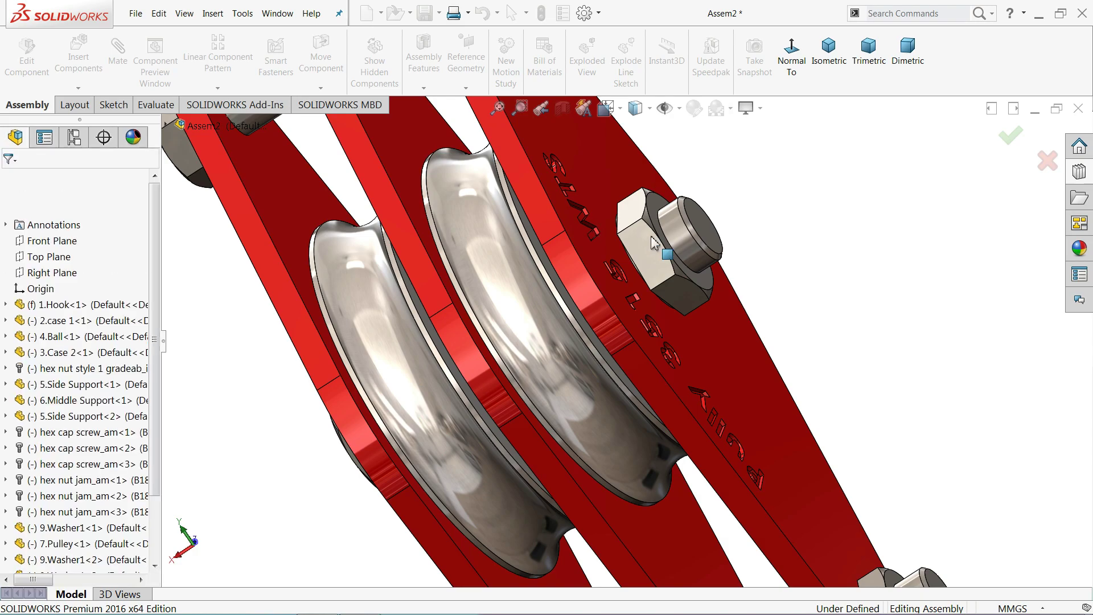
scroll(678, 347, "up", 6)
mouse_move(700, 364)
middle_mouse_down()
mouse_move(693, 336)
mouse_move(708, 514)
middle_mouse_up()
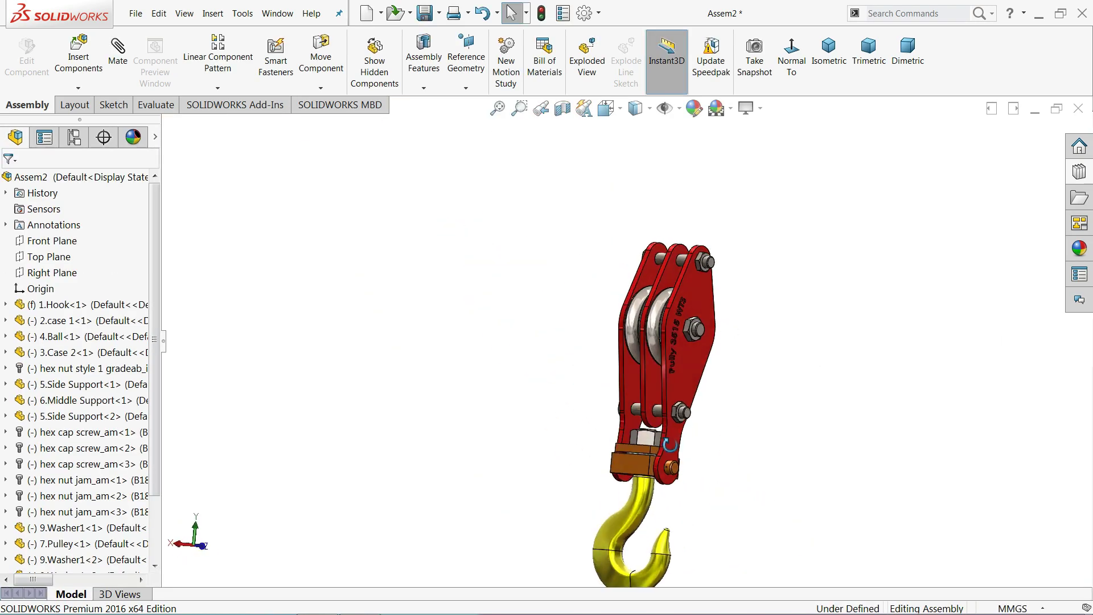
scroll(603, 269, "down", 2)
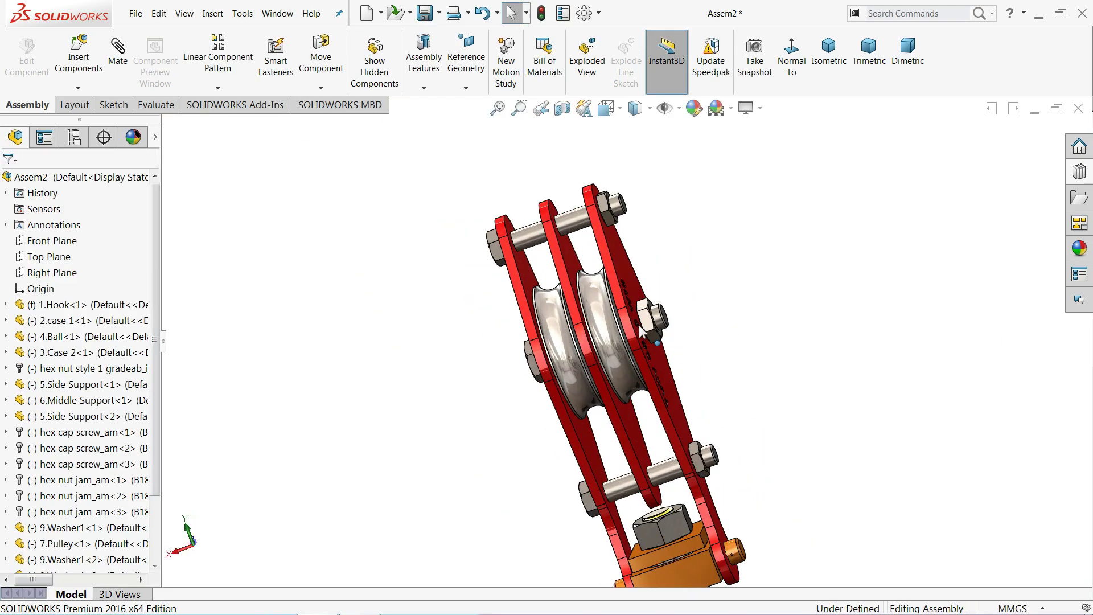
scroll(604, 269, "down", 2)
scroll(603, 269, "down", 2)
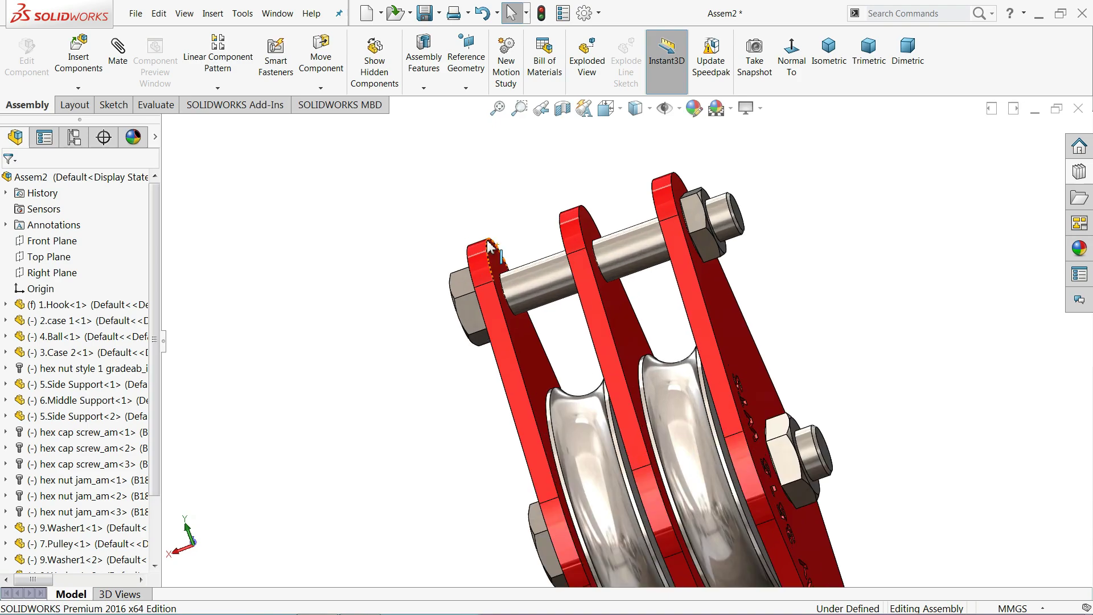
left_click(79, 60)
left_click(67, 466)
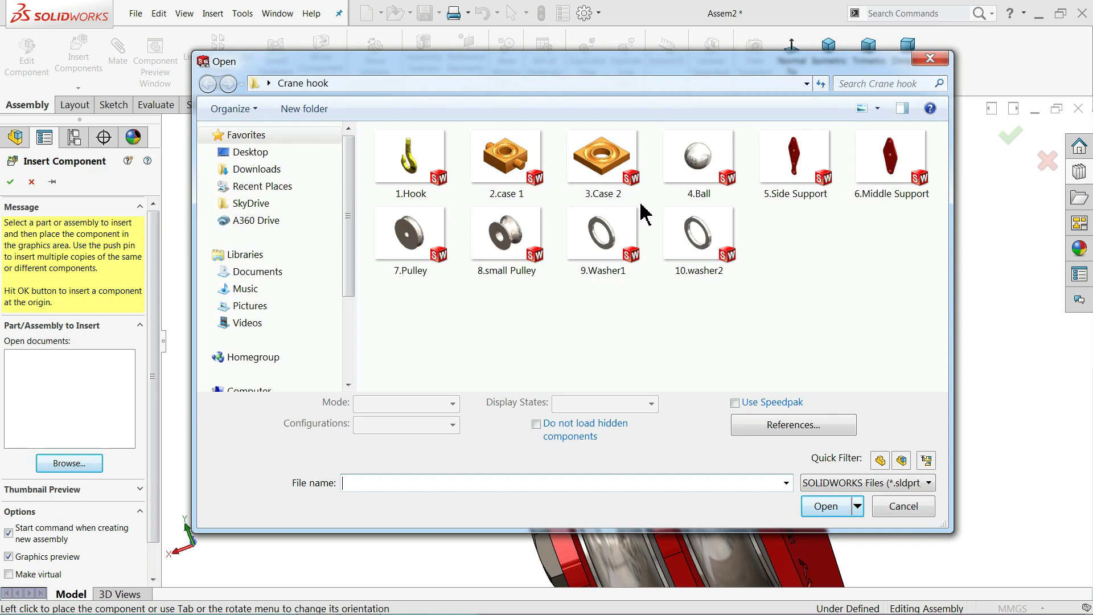
left_click(408, 259)
left_click(509, 272)
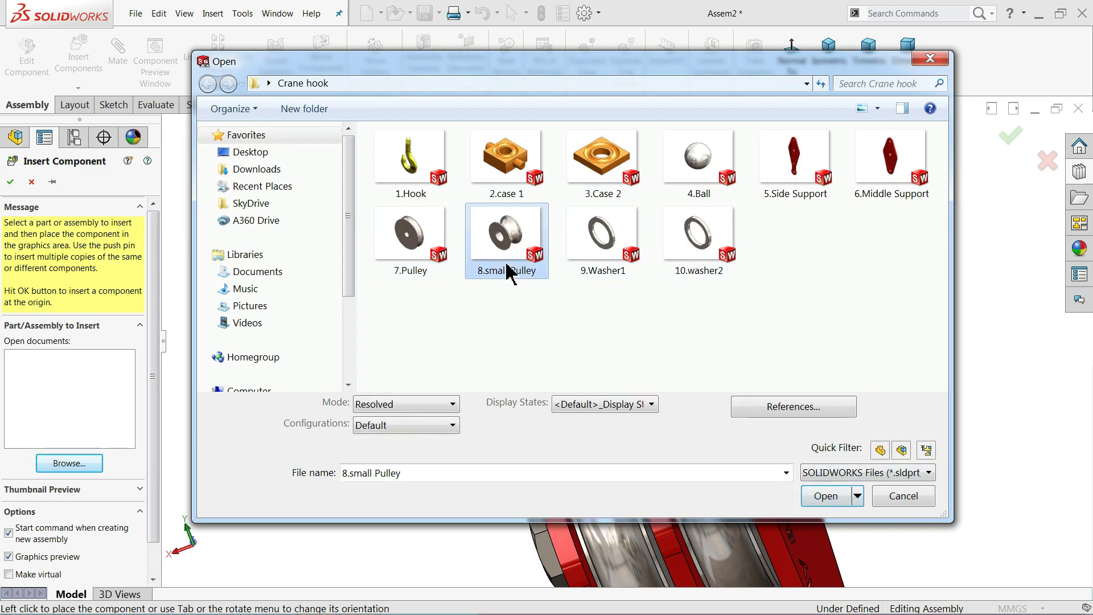
left_click(827, 497)
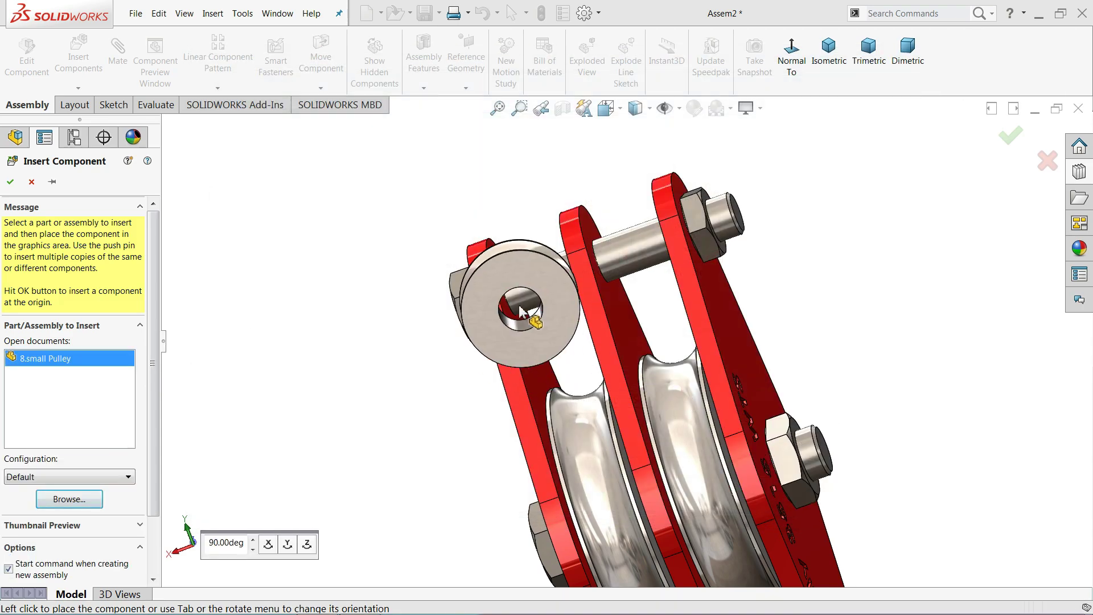
left_click(515, 203)
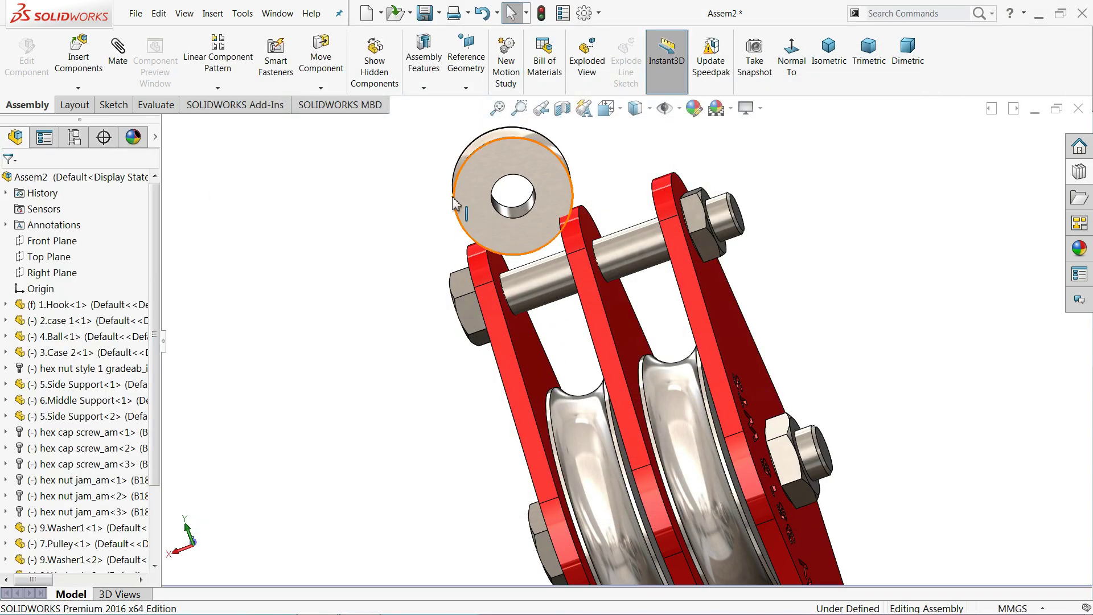
Insert the 10.washer2 part and place it beside the upper shaft.
left_click(90, 74)
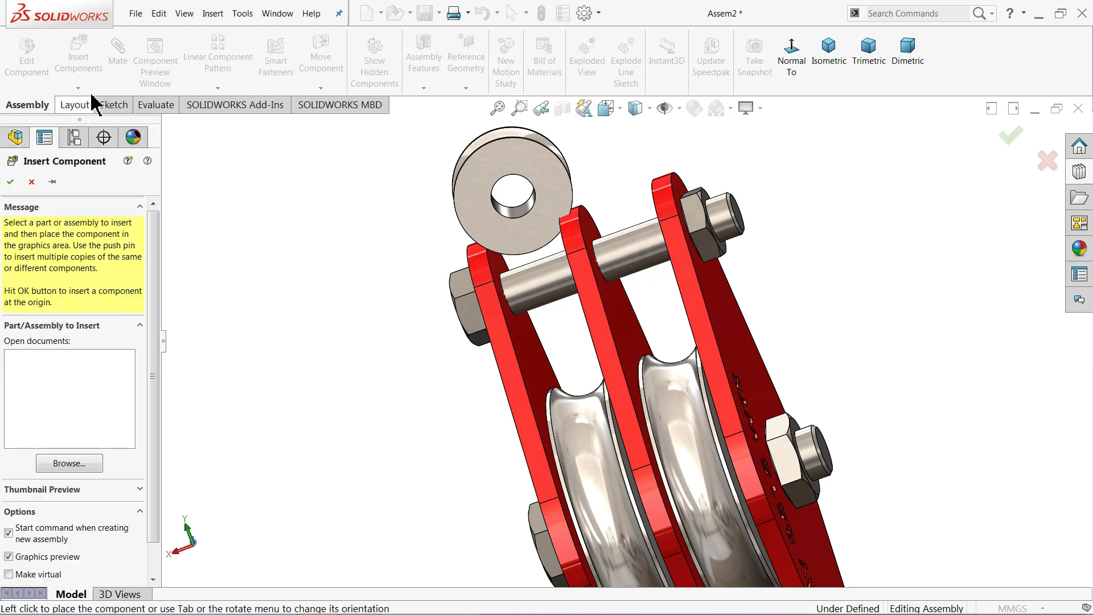
left_click(65, 468)
left_click(719, 252)
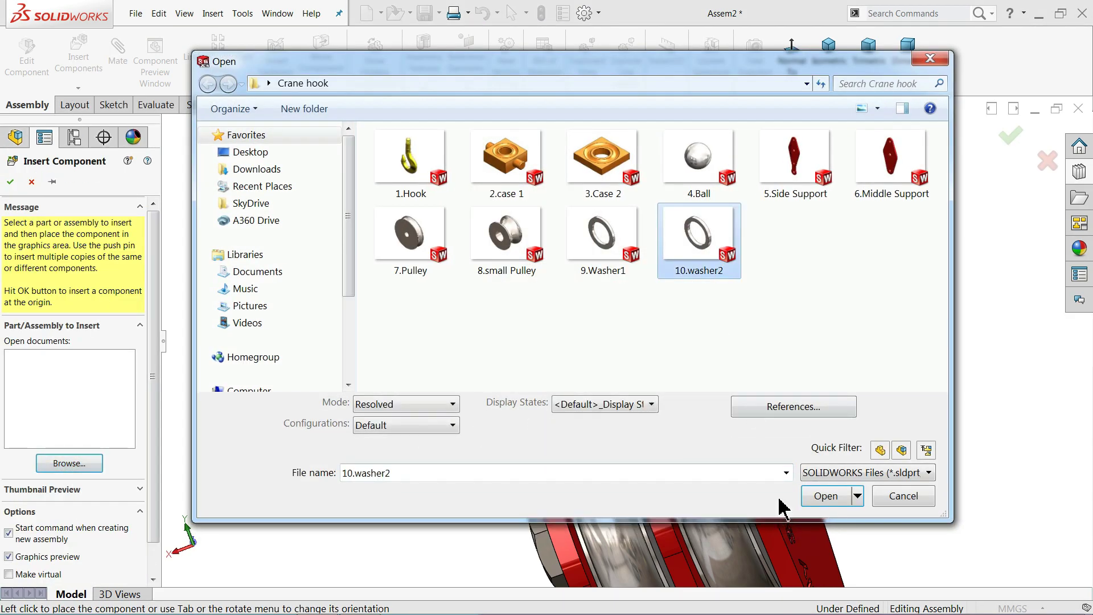
left_click(823, 503)
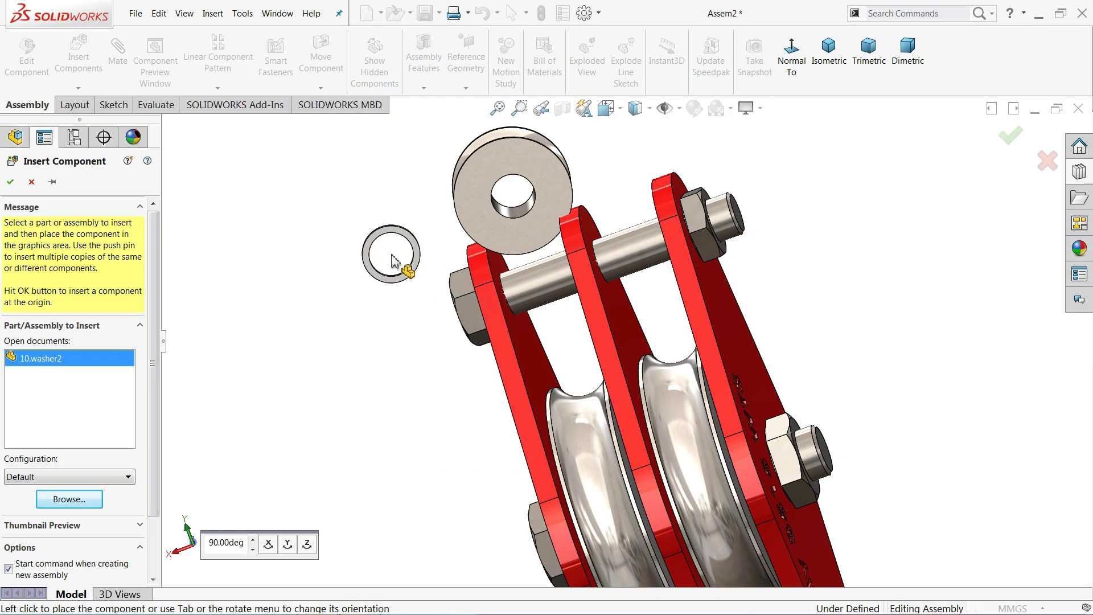
left_click(453, 253)
scroll(508, 267, "down", 2)
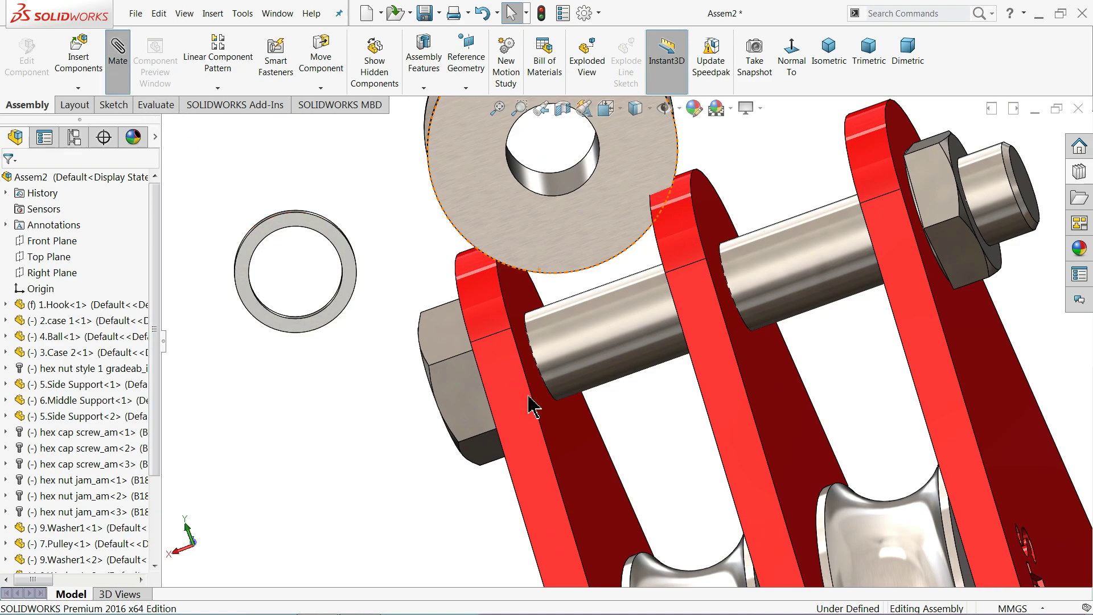
Mate the 10.washer2 concentric with the upper screw shaft and coincident with the middle support face.
left_click(568, 366)
middle_click_drag(340, 308, 340, 302)
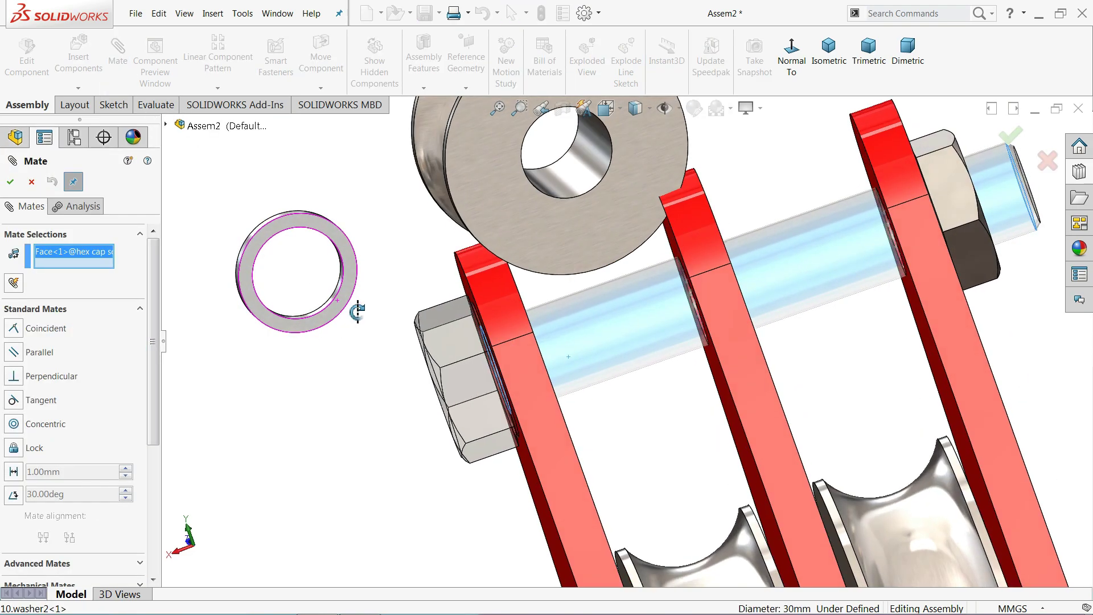
left_click(337, 298)
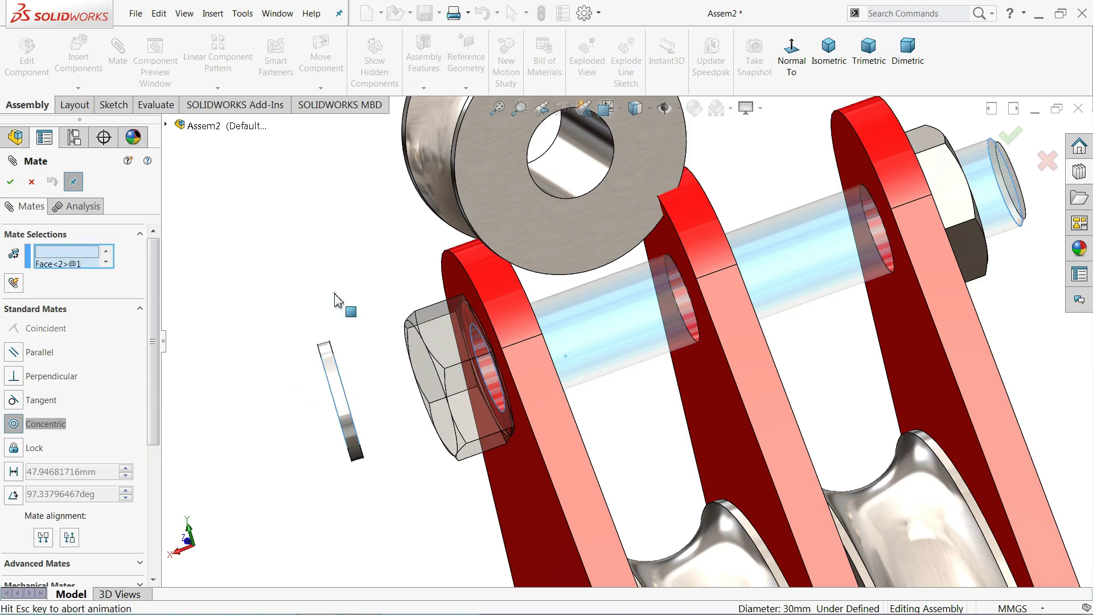
left_click(322, 260)
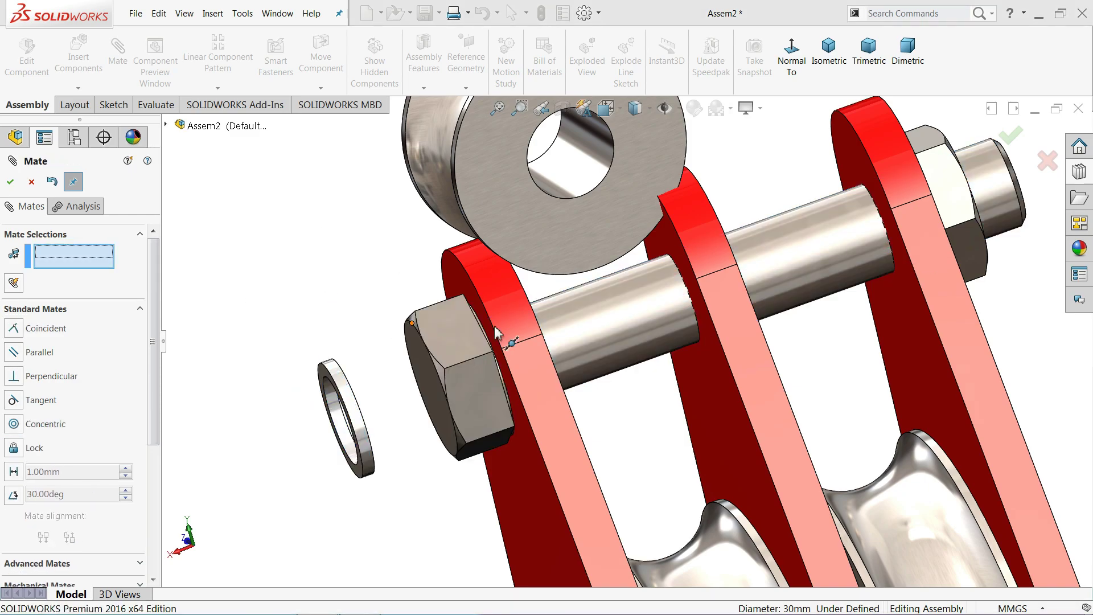
left_click(686, 369)
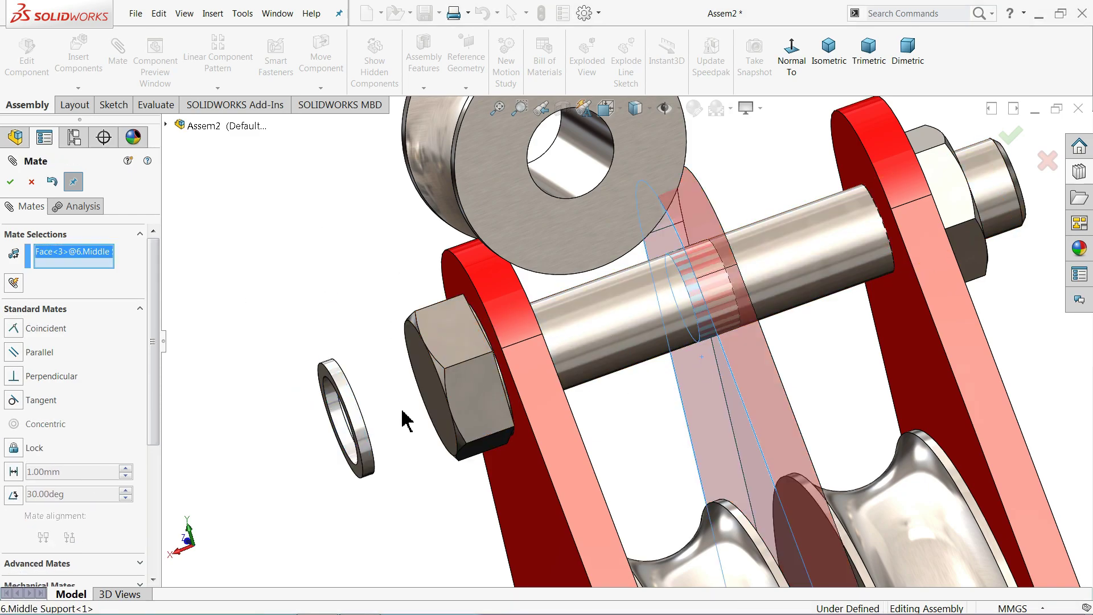
scroll(405, 421, "down", 2)
scroll(383, 399, "down", 3)
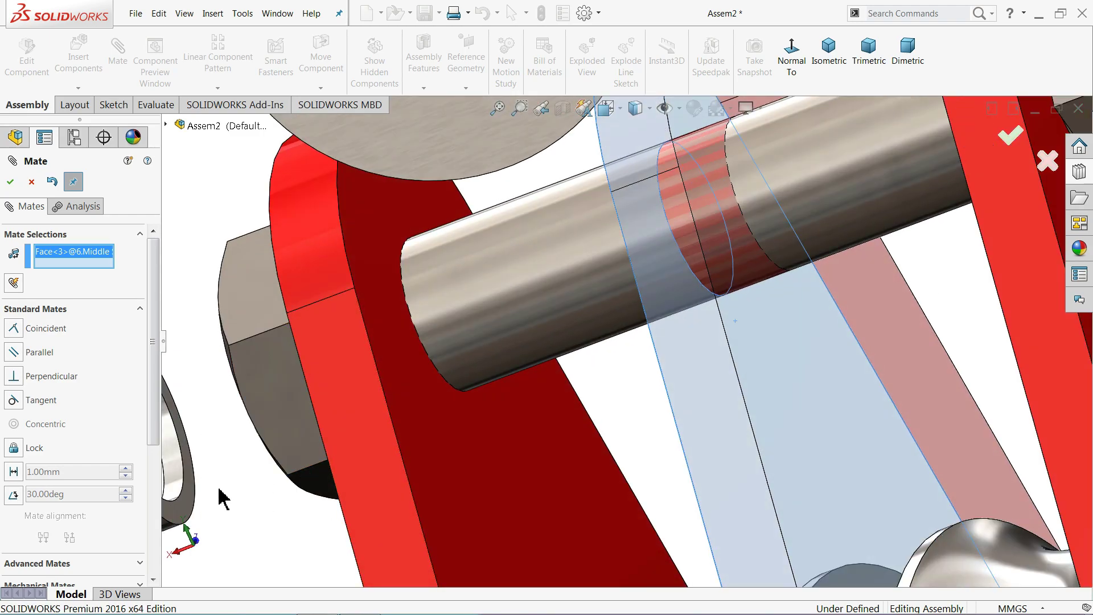
left_click(188, 498)
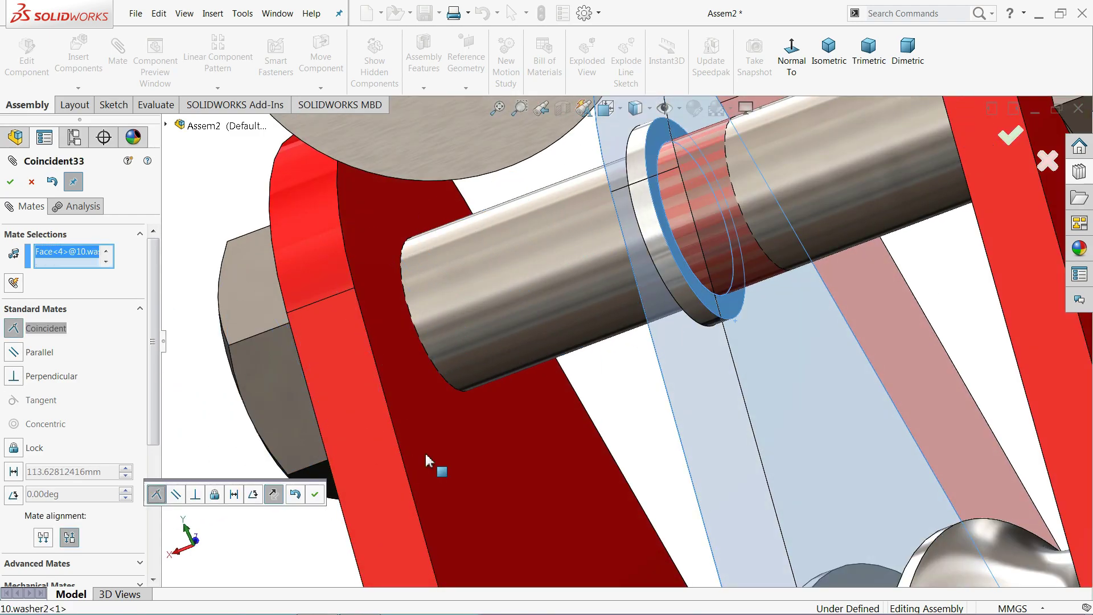
left_click(316, 495)
scroll(591, 402, "up", 3)
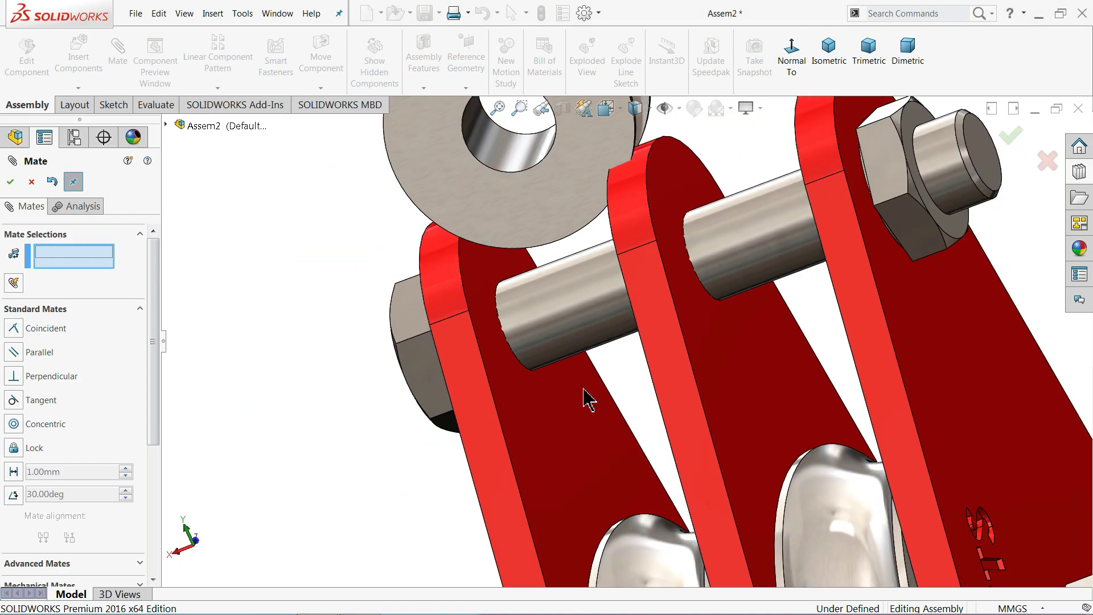
middle_click_drag(609, 388, 637, 391)
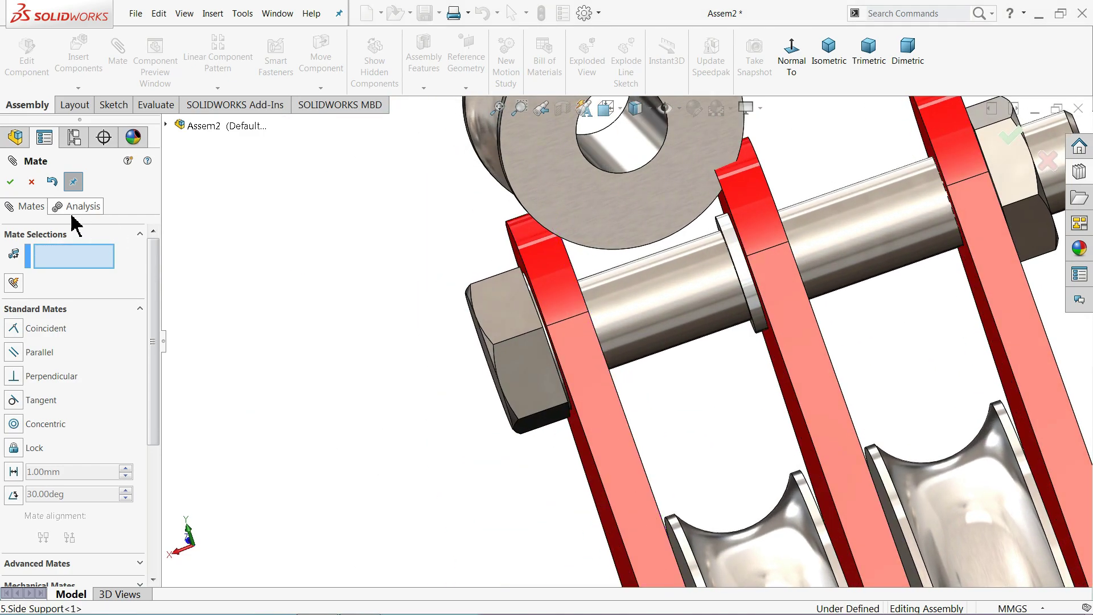
left_click(34, 183)
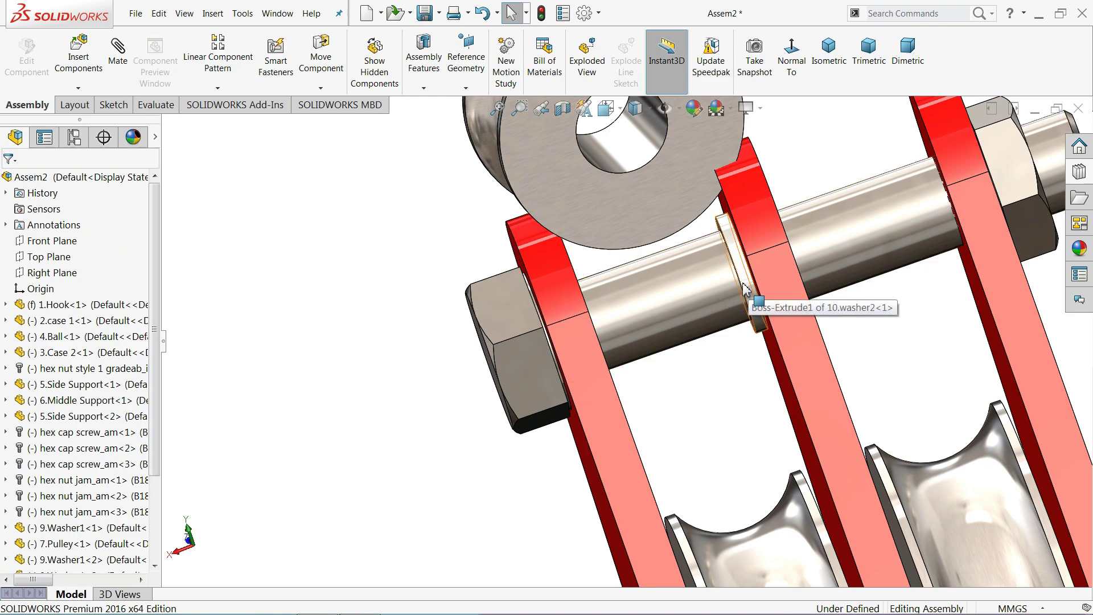
Copy the 10.washer2, centre it on the upper shaft, and seat it against the side support.
left_click_drag(744, 289, 710, 298)
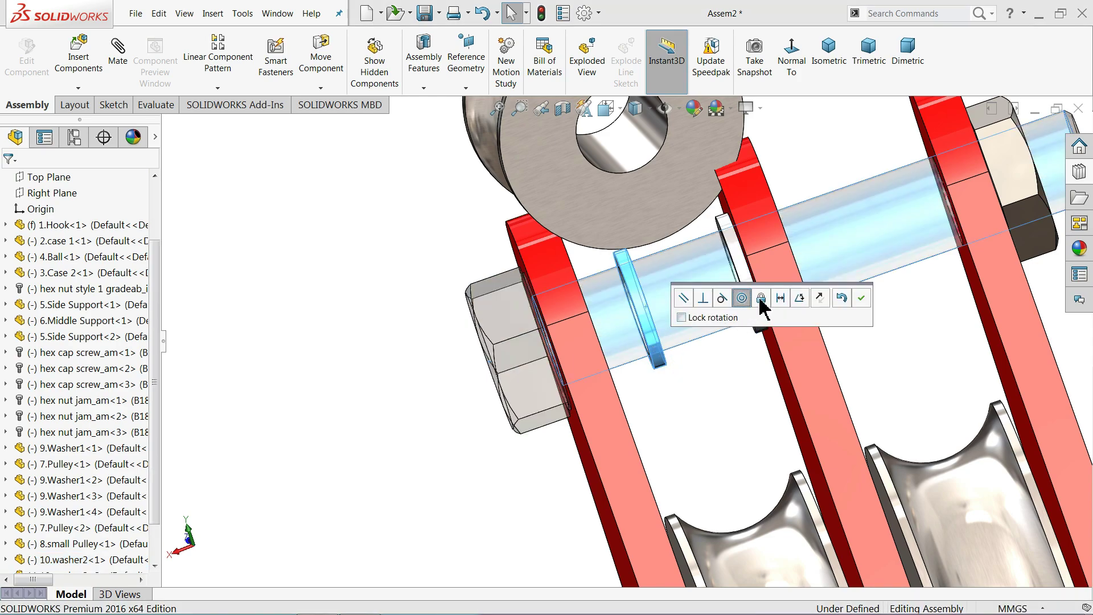
left_click(861, 298)
middle_click_drag(702, 323, 710, 324)
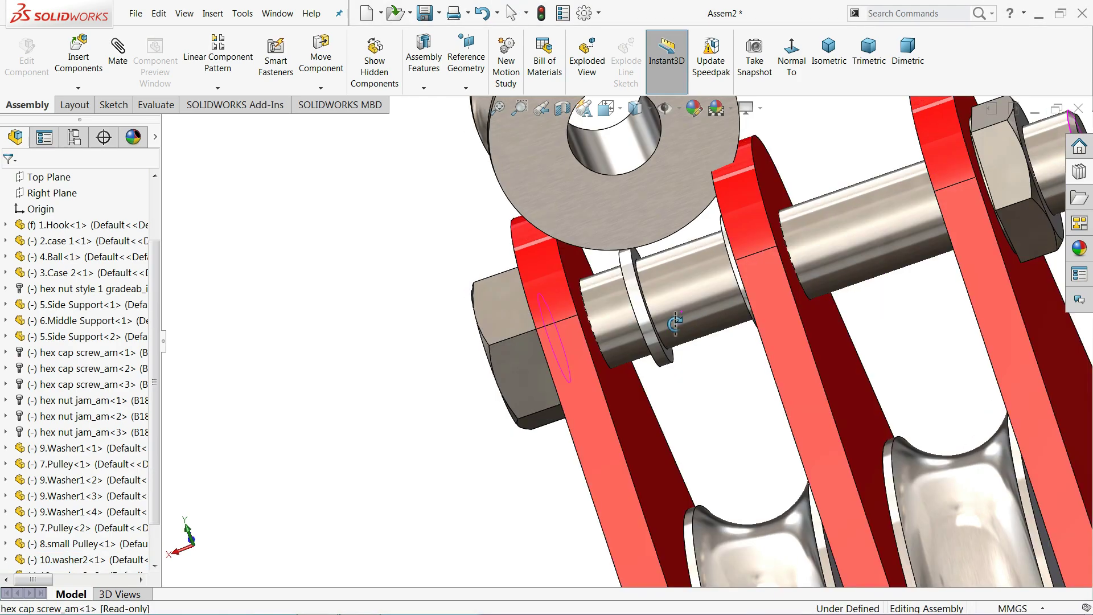
scroll(660, 370, "down", 3)
left_click(626, 359)
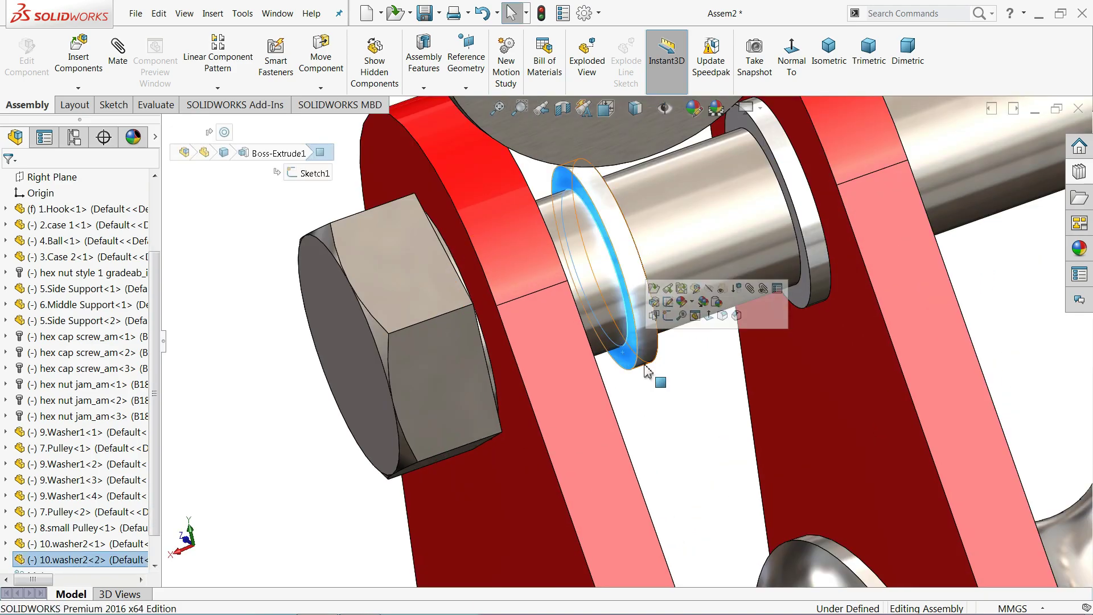
mouse_move(626, 358)
middle_mouse_down()
mouse_move(672, 366)
mouse_move(477, 373)
middle_mouse_up()
scroll(477, 373, "up", 2)
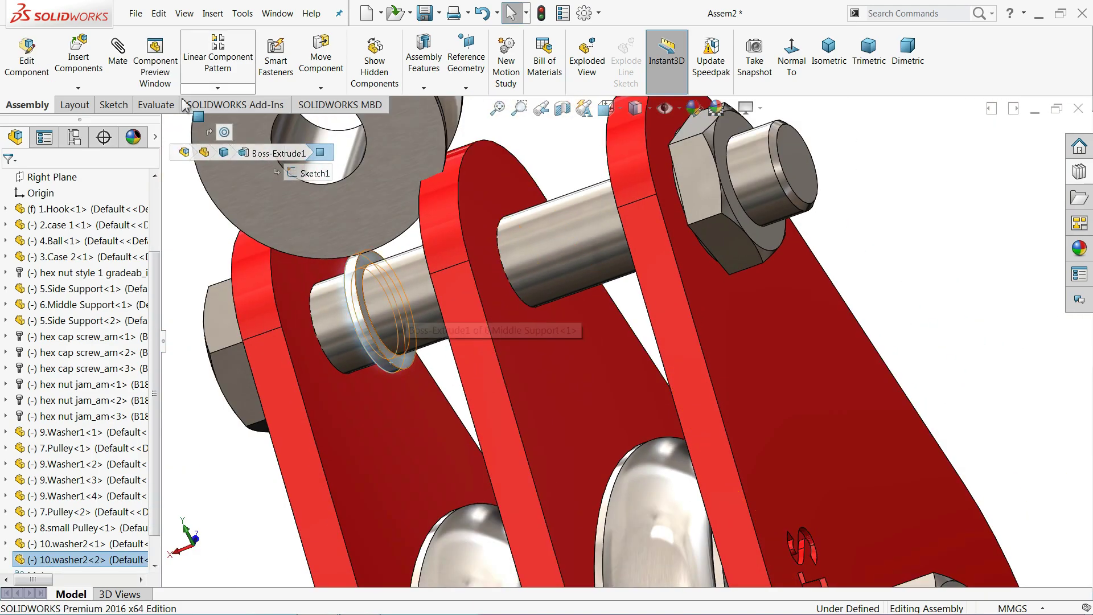
left_click(348, 410)
left_click(326, 422)
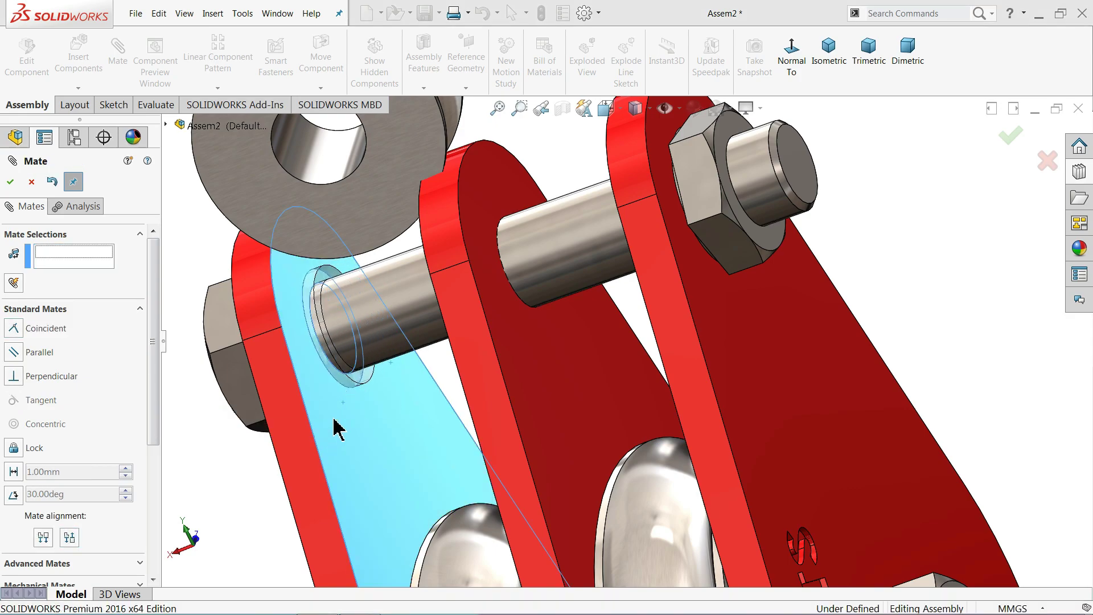
scroll(462, 350, "up", 3)
Make the 8.small Pulley concentric with the upper screw shaft.
left_click(484, 258)
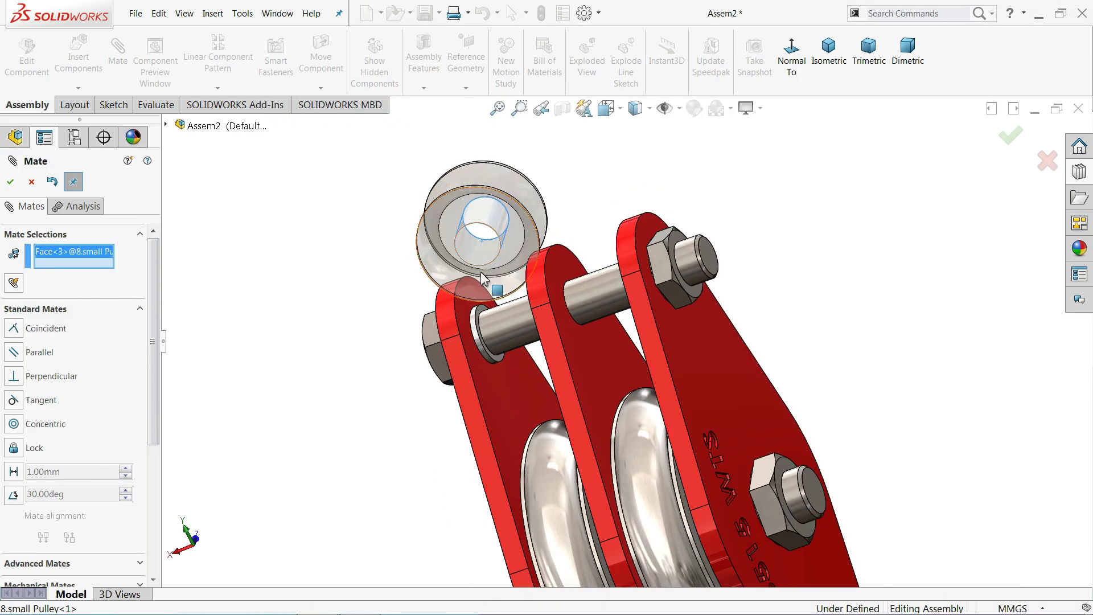
left_click(505, 341)
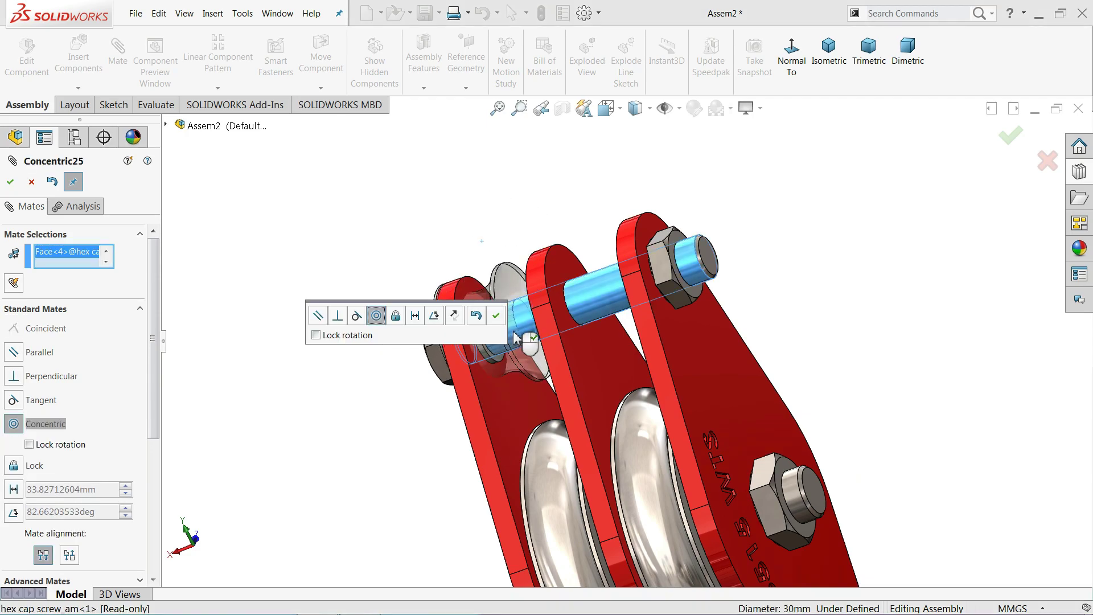
left_click(496, 316)
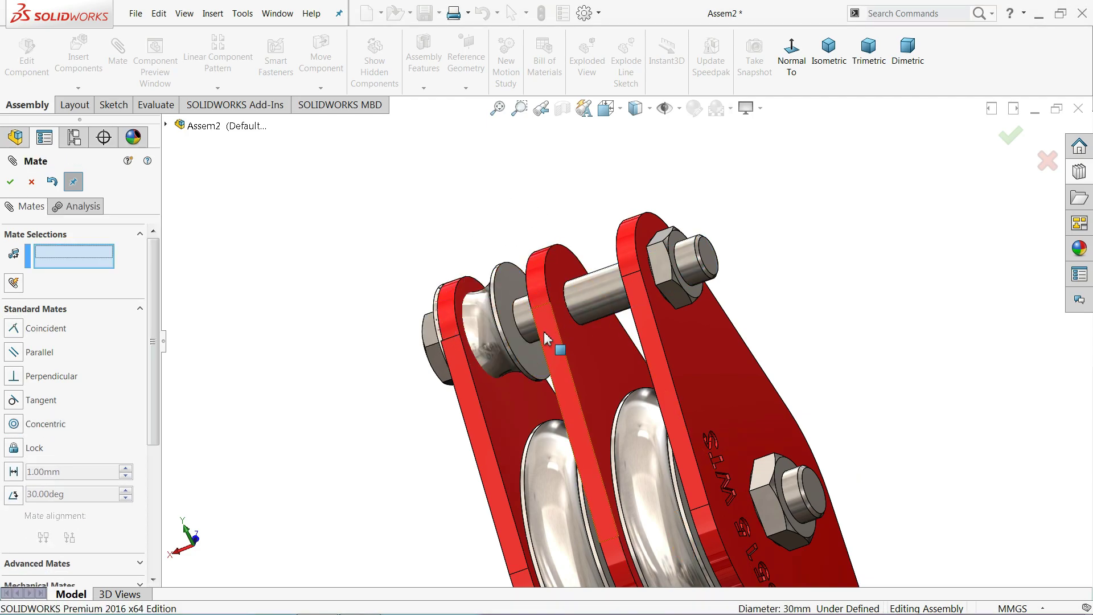
scroll(553, 364, "down", 2)
Seat the small pulley flush against its washer, close Mate, and zoom out to the whole assembly.
left_click(559, 382)
middle_click_drag(559, 383, 623, 378)
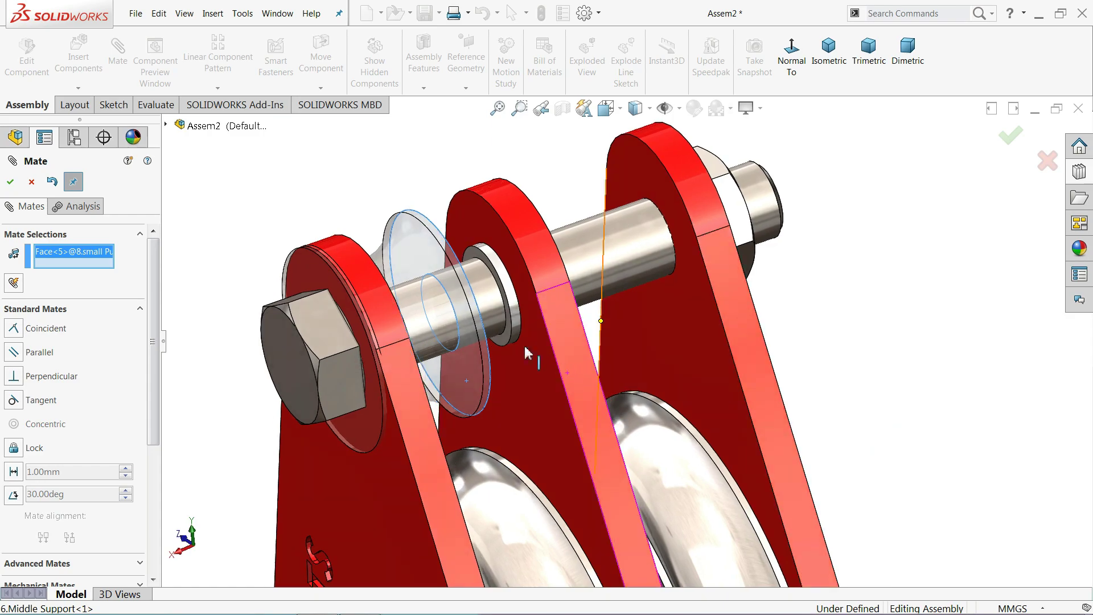
scroll(522, 353, "down", 3)
left_click(548, 355)
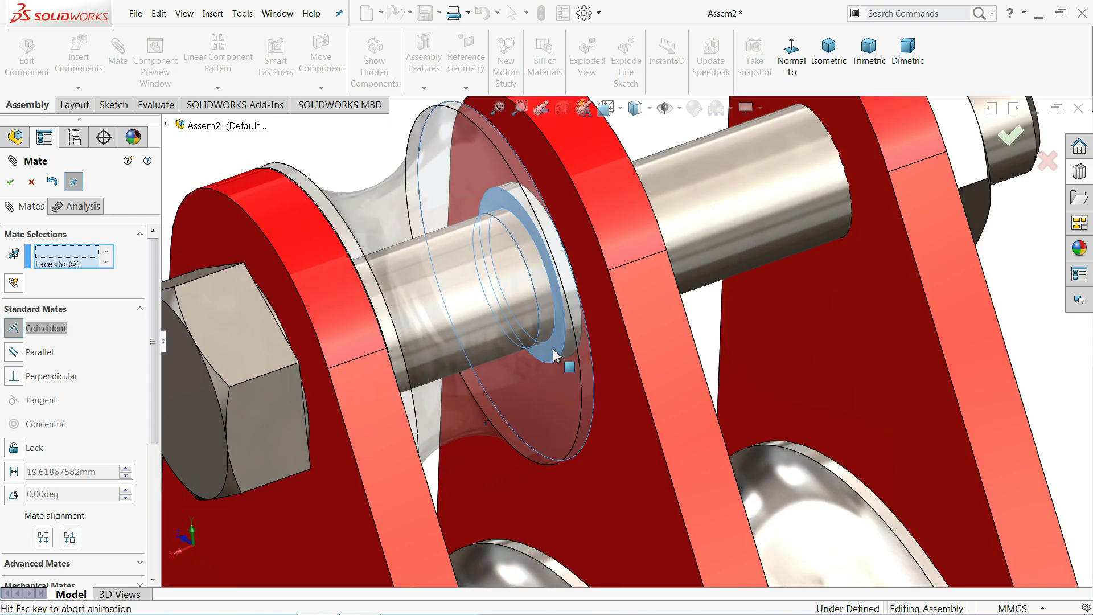
left_click(733, 372)
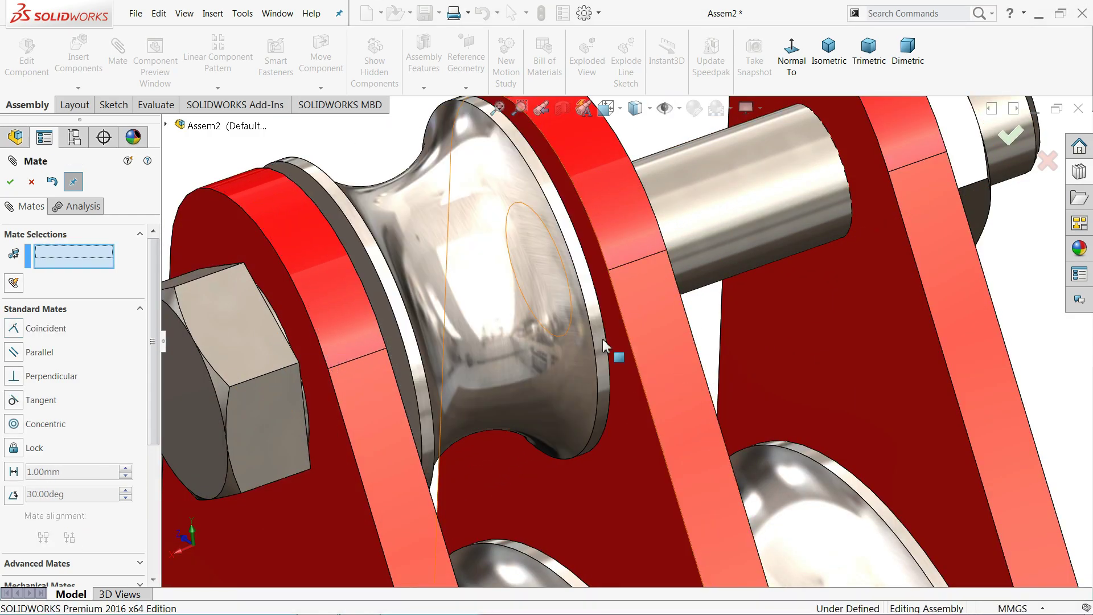
left_click(32, 182)
scroll(597, 327, "up", 3)
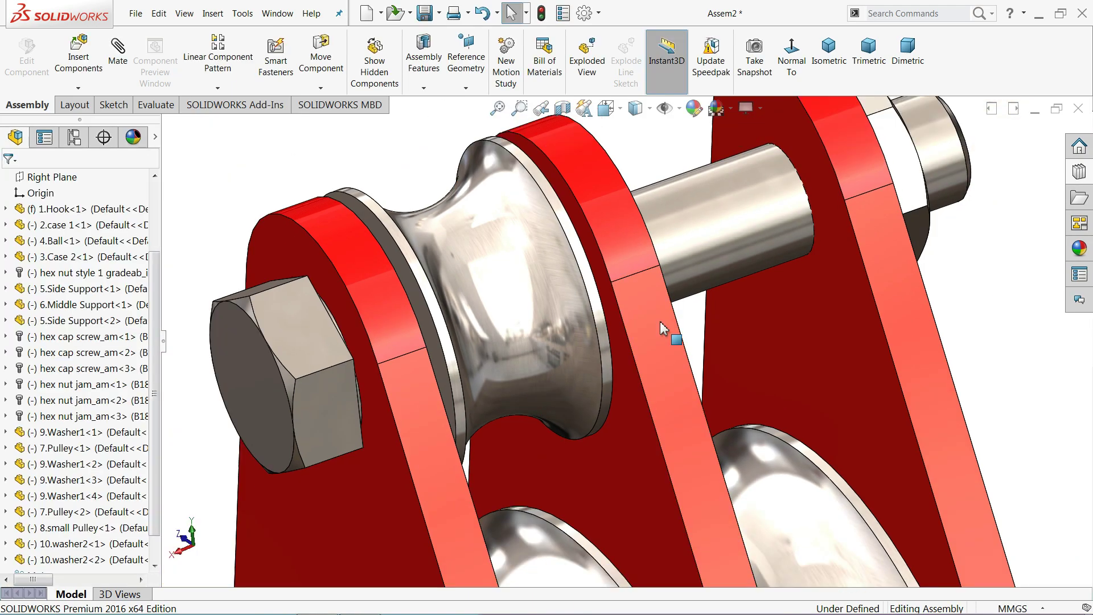
scroll(664, 349, "up", 3)
scroll(683, 398, "up", 3)
Save the assembly as 'Crane hook Assembly' in the Crane hook folder.
scroll(598, 433, "down", 3)
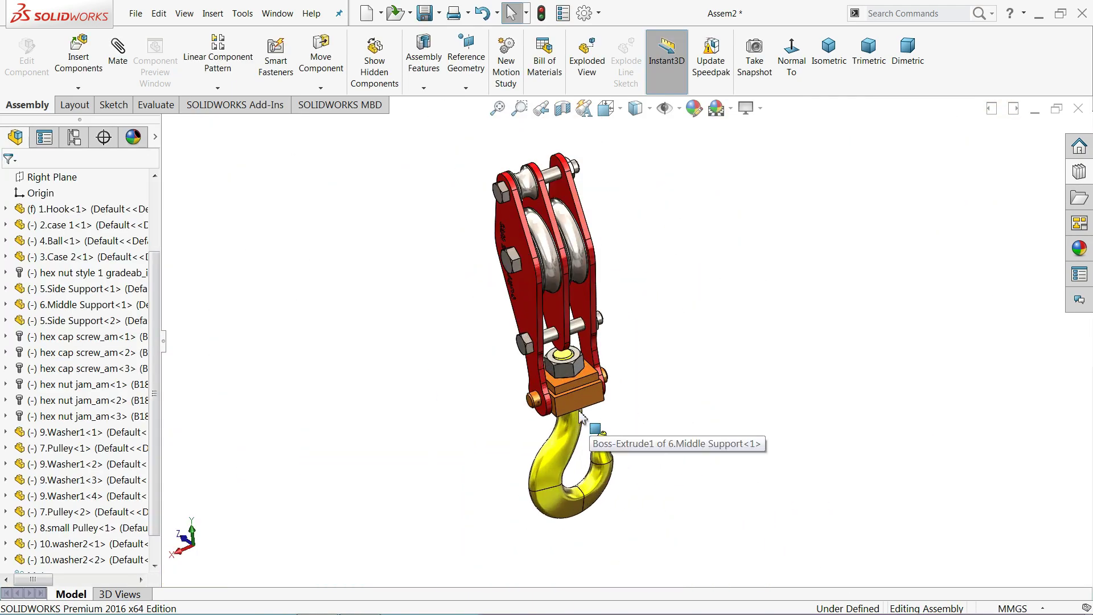
middle_click_drag(595, 427, 595, 377)
scroll(587, 295, "down", 2)
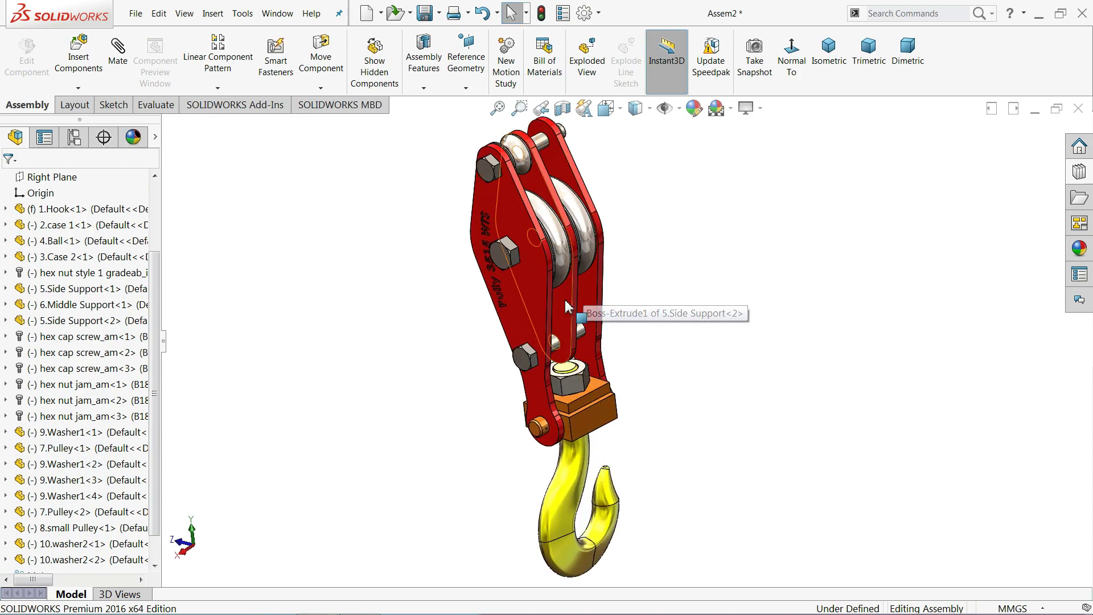
mouse_move(566, 307)
middle_mouse_down()
mouse_move(503, 319)
mouse_move(565, 277)
mouse_move(671, 256)
mouse_move(724, 315)
mouse_move(713, 291)
middle_mouse_up()
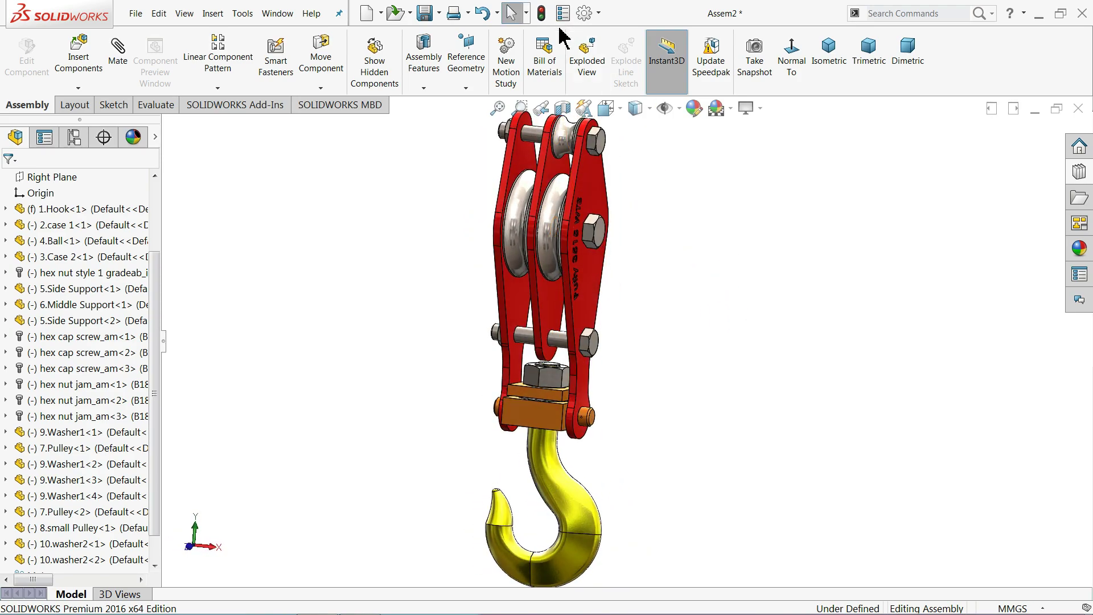
left_click(425, 16)
type("Crane hook Assembly")
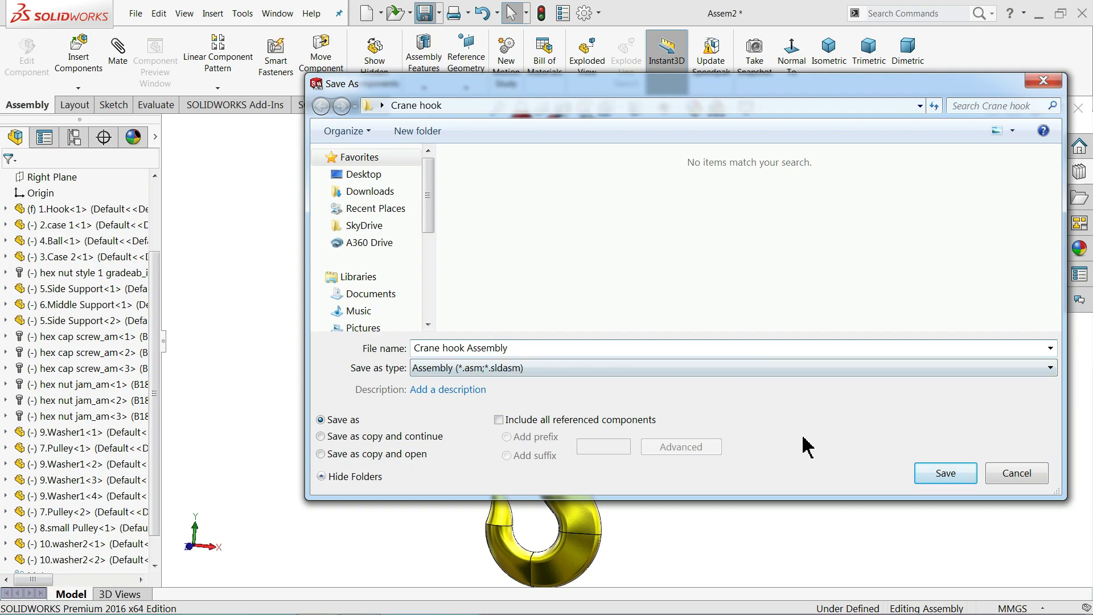
left_click(934, 474)
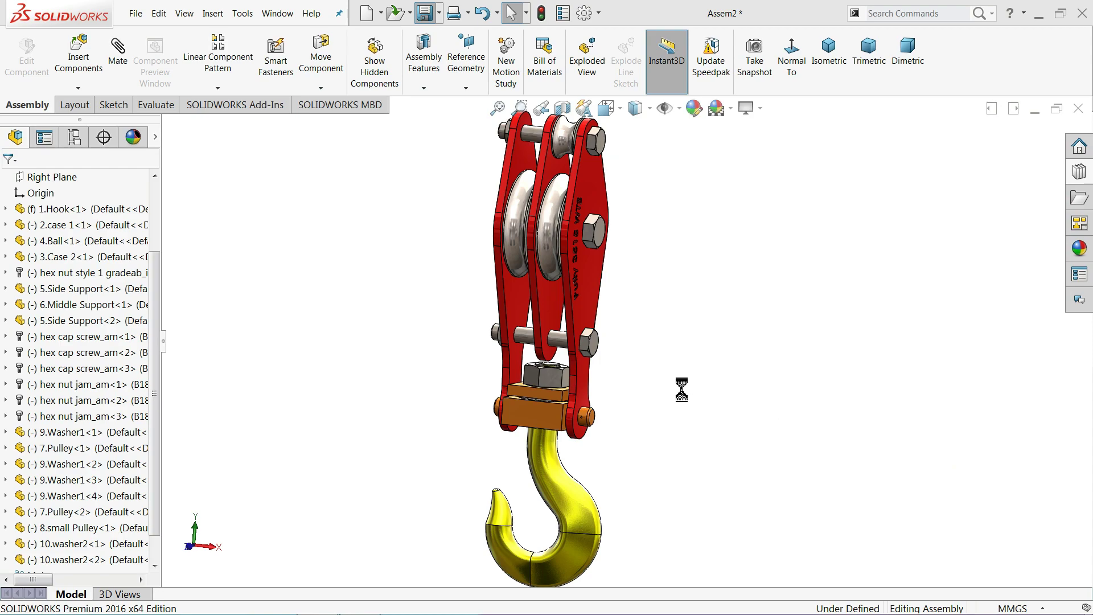
middle_click_drag(642, 333, 572, 310)
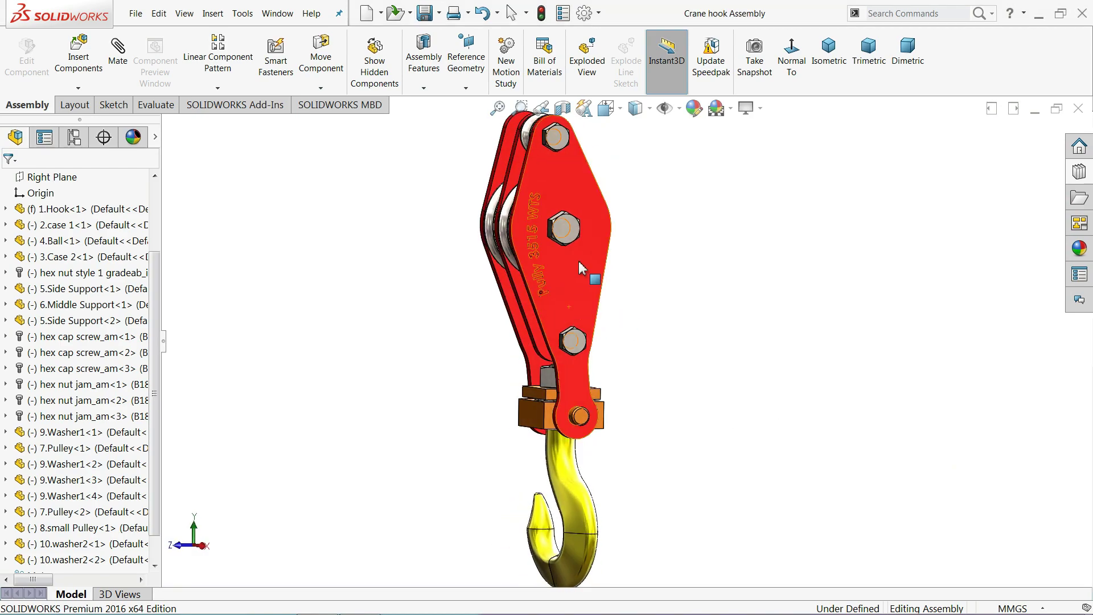
Swing the pulley block about the hook pin by dragging the outer side plate, then back.
middle_click_drag(580, 268, 598, 228)
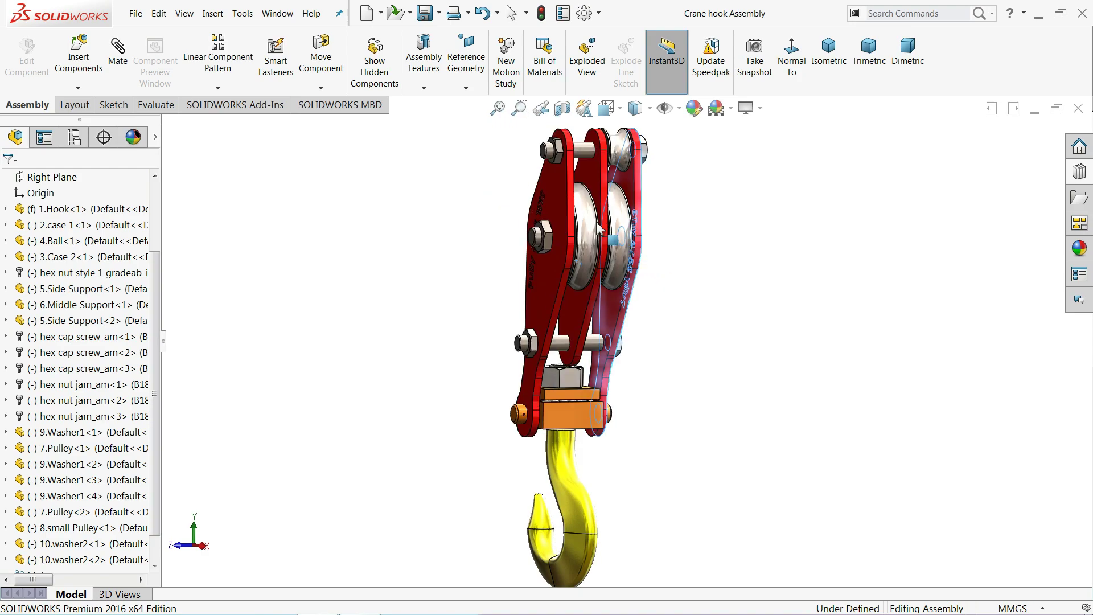
left_click(608, 318)
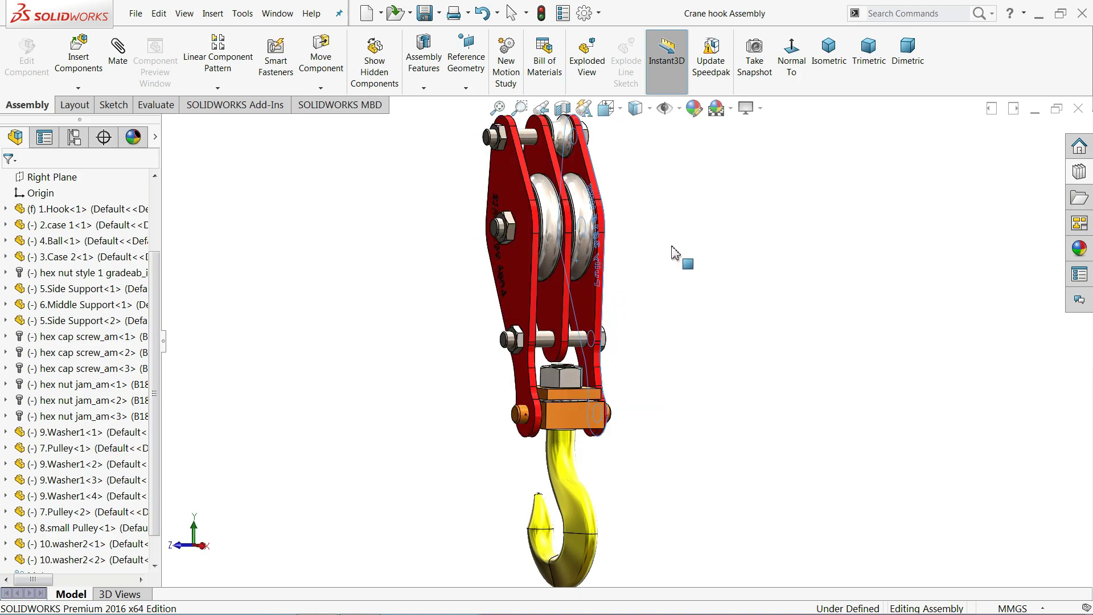
middle_click_drag(676, 252, 756, 305)
left_click(632, 302)
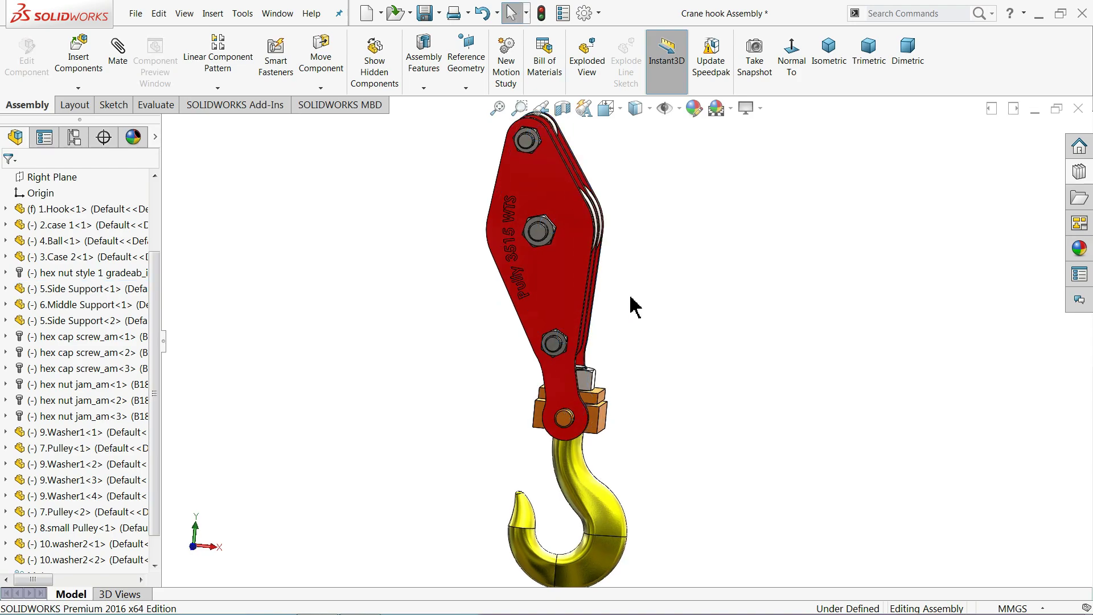
left_click(552, 163)
mouse_move(597, 171)
left_mouse_down()
mouse_move(637, 137)
mouse_move(638, 250)
left_mouse_up()
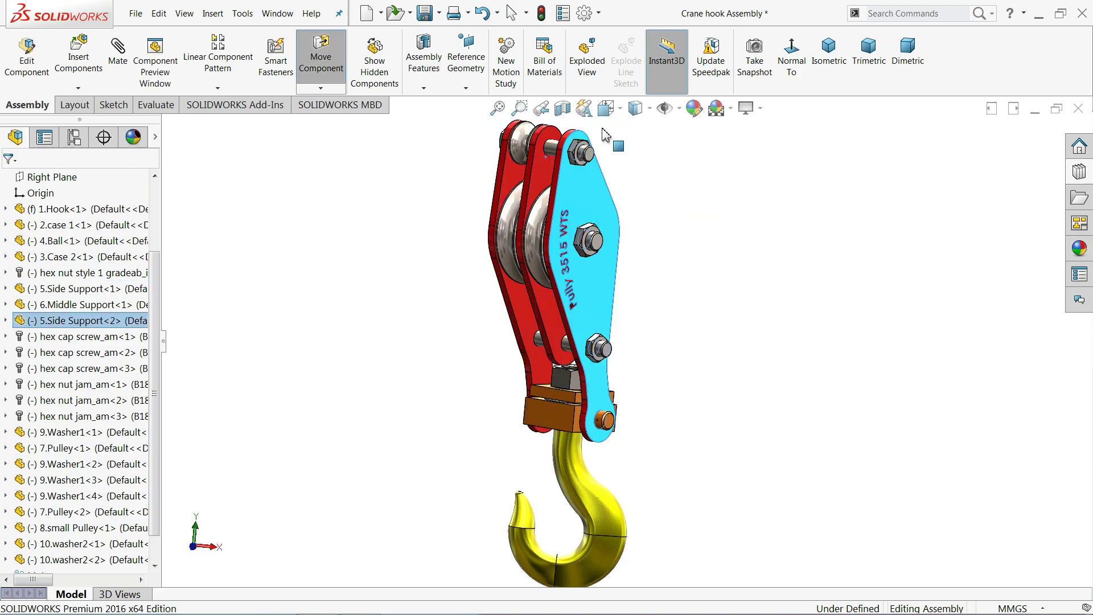
key("Escape")
left_click(638, 251)
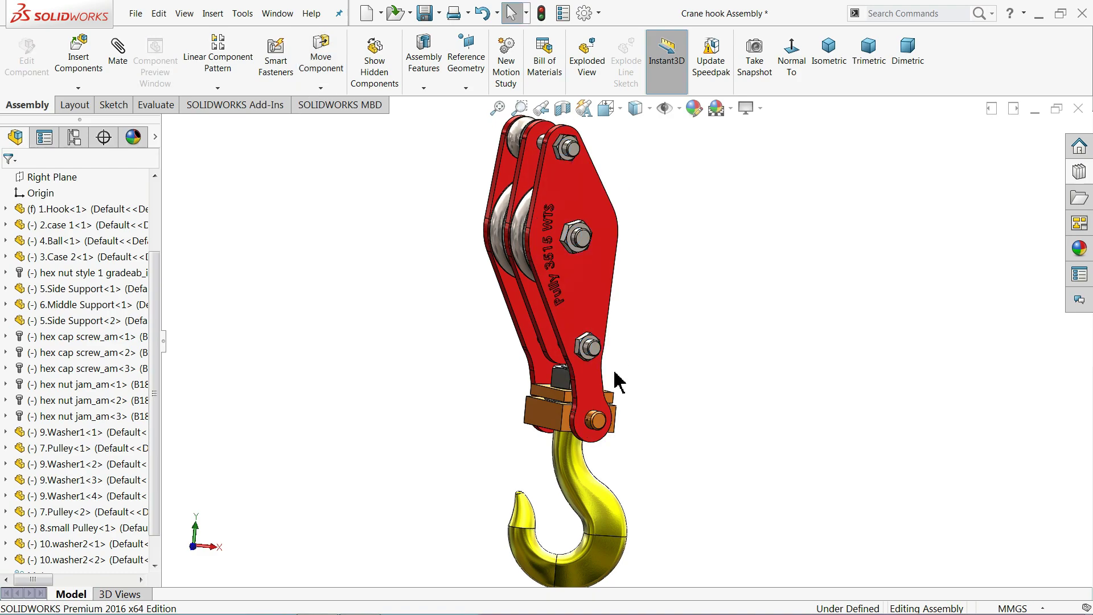
left_click(578, 250)
left_click_drag(578, 250, 615, 166)
key("Escape")
key("Escape")
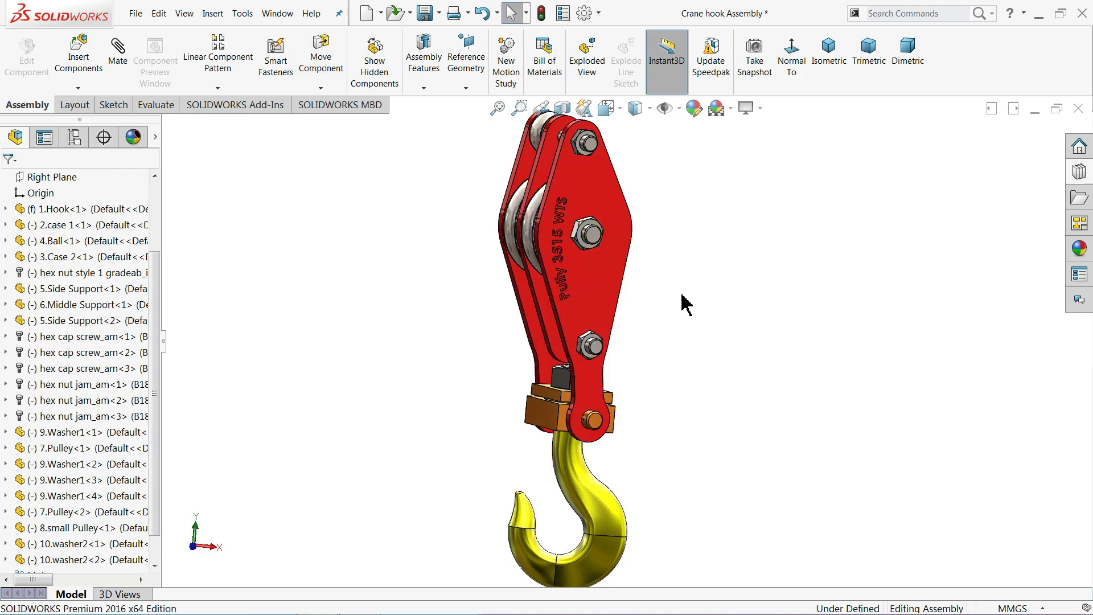
Rotate the pulley block via the case block, then return it upright.
mouse_move(683, 305)
middle_mouse_down()
mouse_move(770, 257)
mouse_move(861, 266)
mouse_move(793, 308)
middle_mouse_up()
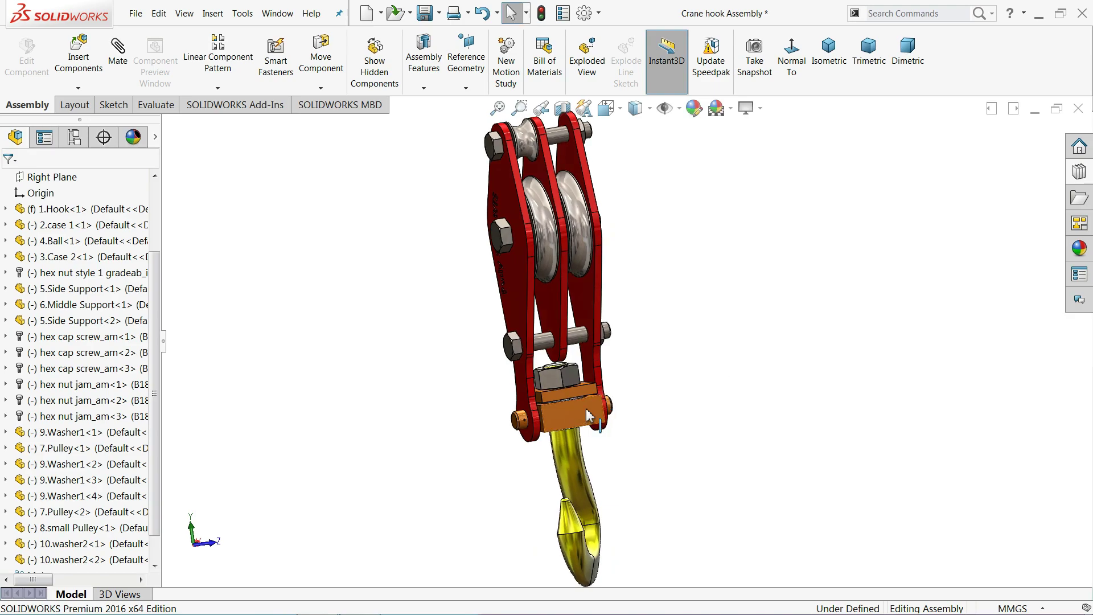
left_click(524, 433)
mouse_move(515, 436)
left_mouse_down()
mouse_move(678, 405)
mouse_move(661, 392)
mouse_move(817, 283)
mouse_move(715, 378)
mouse_move(727, 290)
left_mouse_up()
key("Escape")
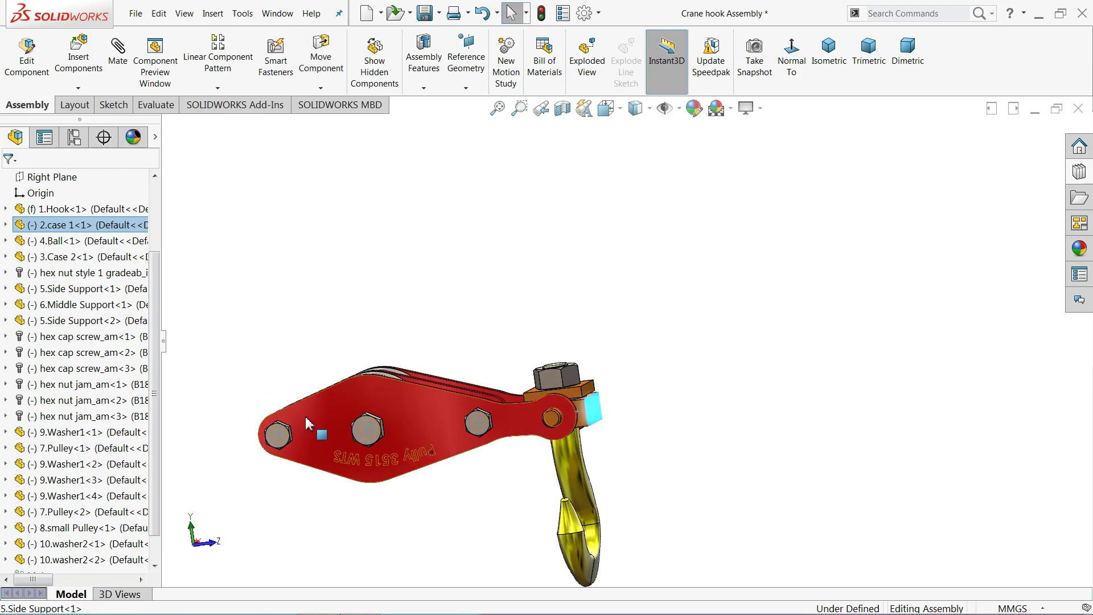
mouse_move(307, 425)
left_mouse_down()
mouse_move(510, 177)
mouse_move(558, 199)
left_mouse_up()
key("Escape")
middle_click_drag(689, 293, 759, 266)
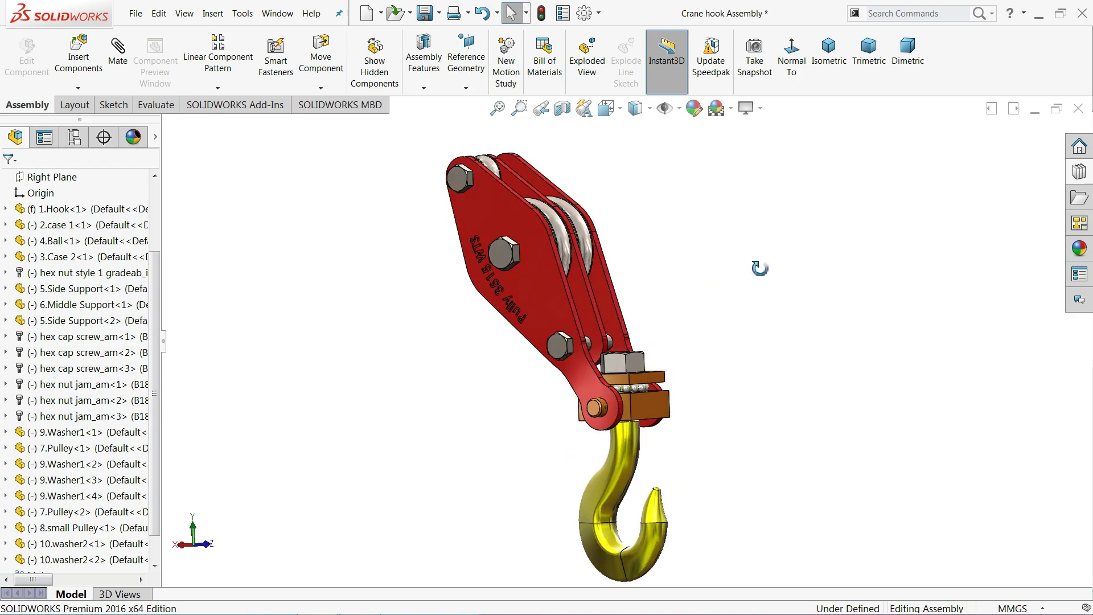
left_click(531, 307)
Fix the side plate in place and test dragging the hook and case block.
right_click(531, 310)
left_click(570, 306)
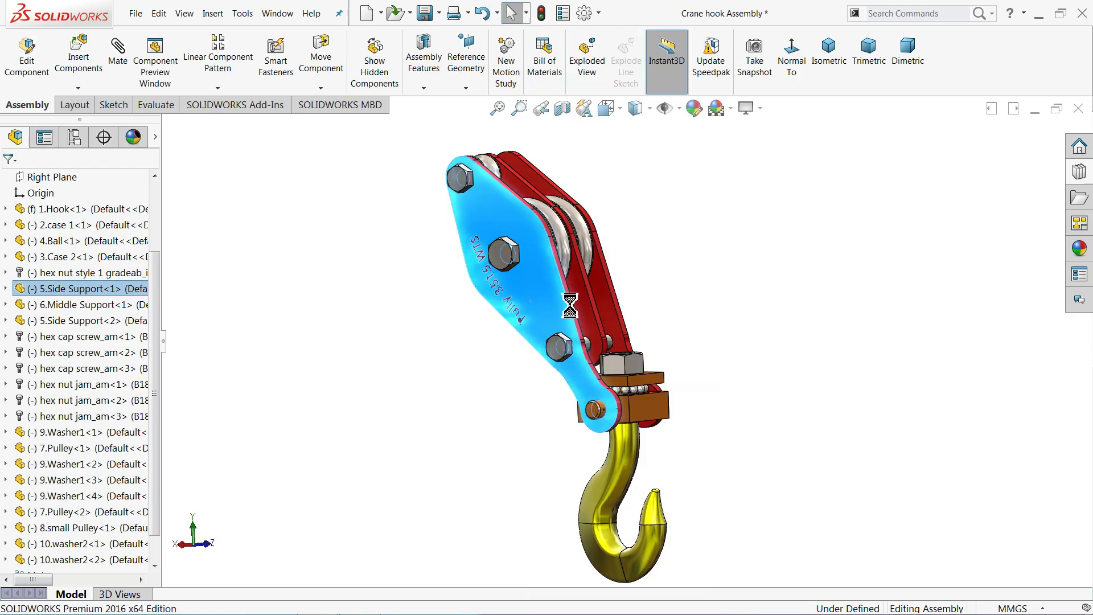
left_click_drag(614, 473, 643, 462)
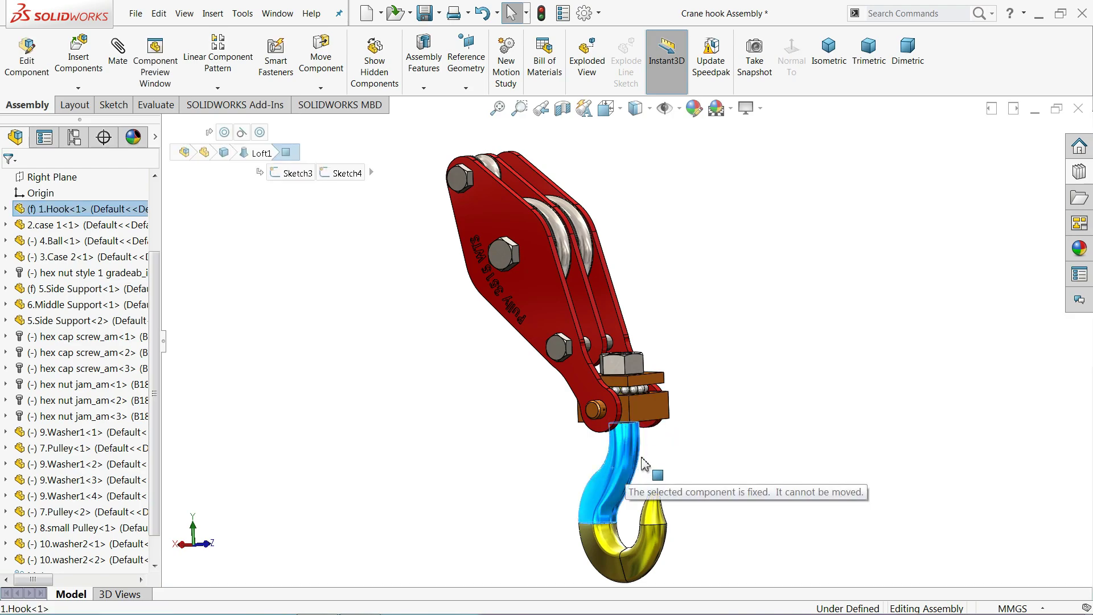
left_click_drag(638, 408, 653, 355)
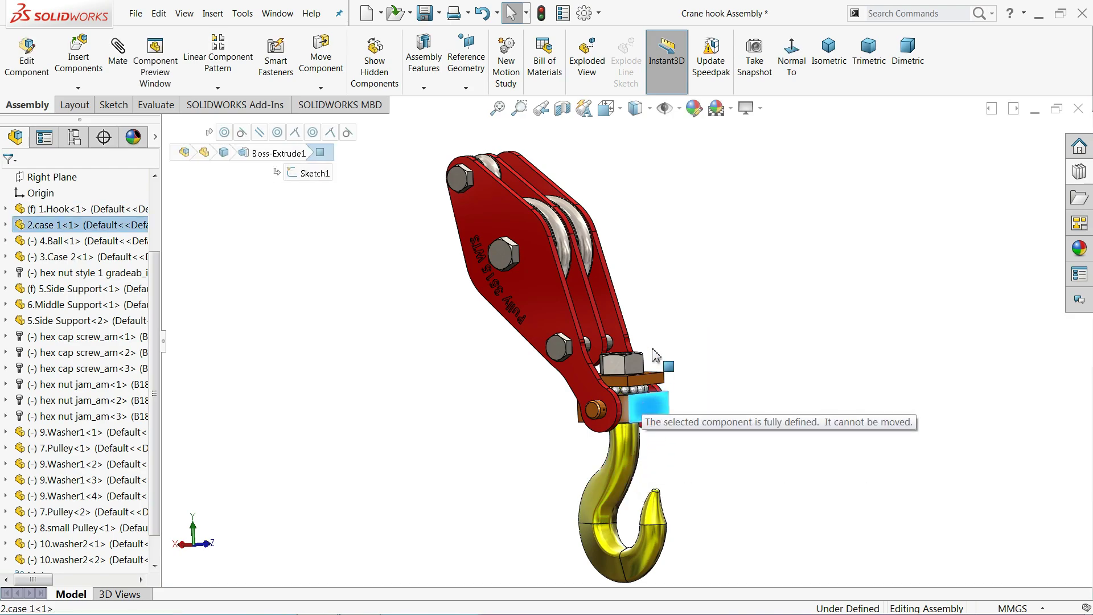
Float the hook and turn it so it curls forward beneath the pulley block.
right_click(616, 466)
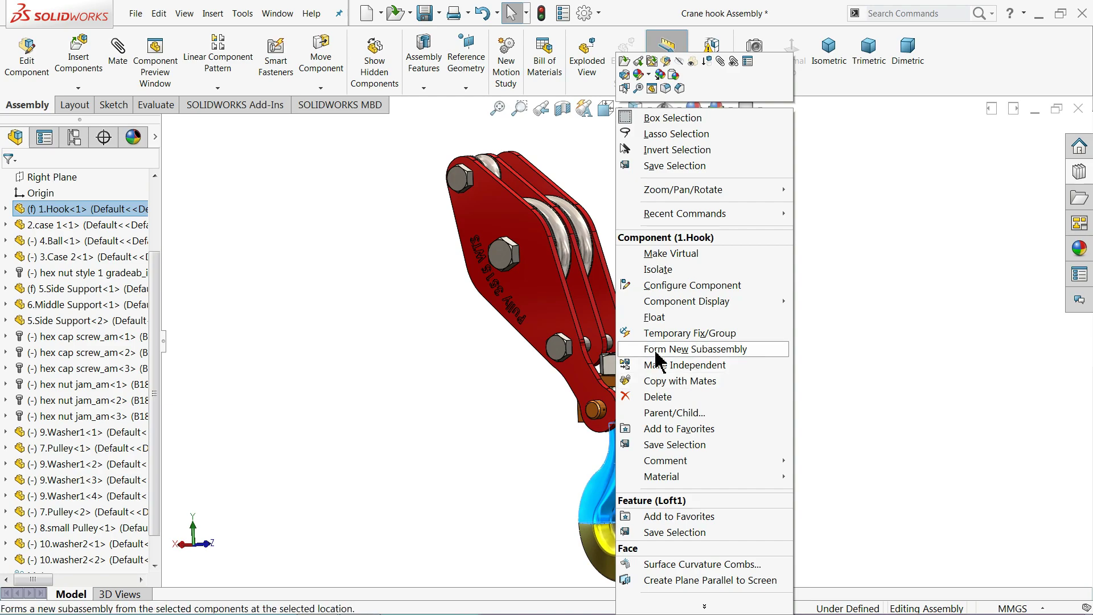
left_click(658, 317)
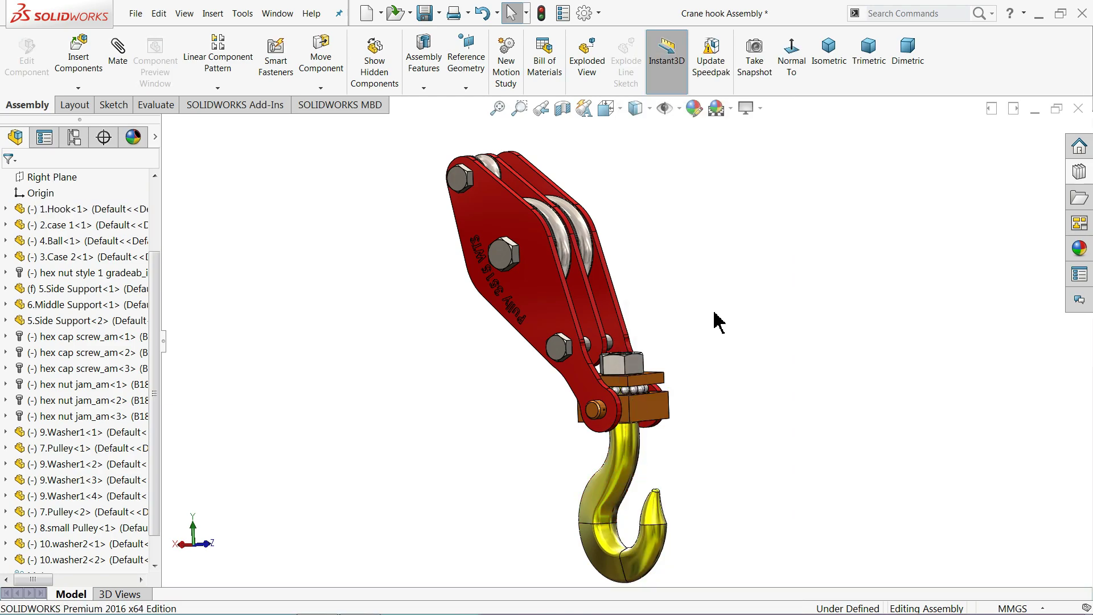
mouse_move(654, 448)
left_mouse_down()
mouse_move(662, 427)
mouse_move(654, 461)
left_mouse_up()
left_click_drag(677, 424, 663, 458)
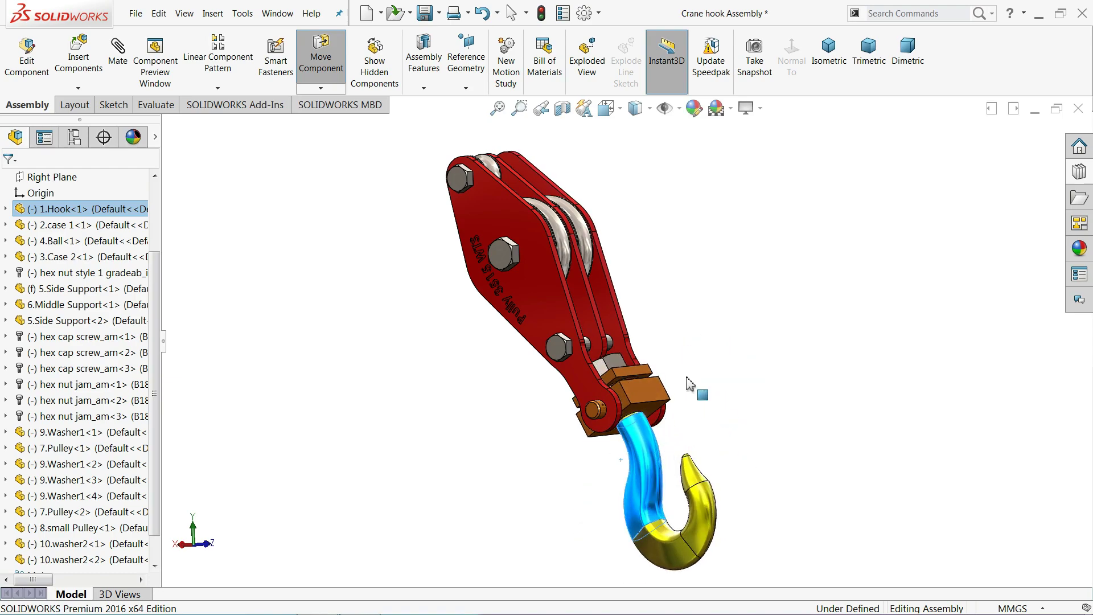
Orbit, pan and zoom to a front view of the hook and pulley block together.
mouse_move(689, 384)
middle_mouse_down()
mouse_move(751, 371)
mouse_move(744, 309)
mouse_move(727, 352)
mouse_move(622, 385)
mouse_move(717, 384)
mouse_move(740, 432)
mouse_move(710, 420)
mouse_move(716, 410)
mouse_move(718, 422)
middle_mouse_up()
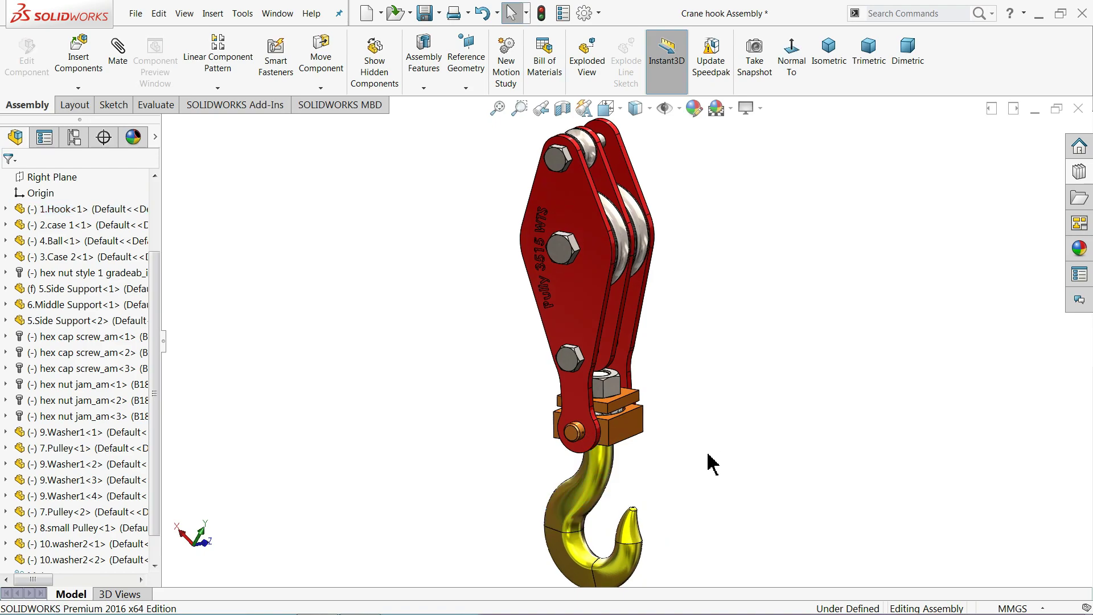
middle_click_drag(698, 471, 696, 401, "ctrl")
middle_click_drag(689, 359, 638, 259, "shift")
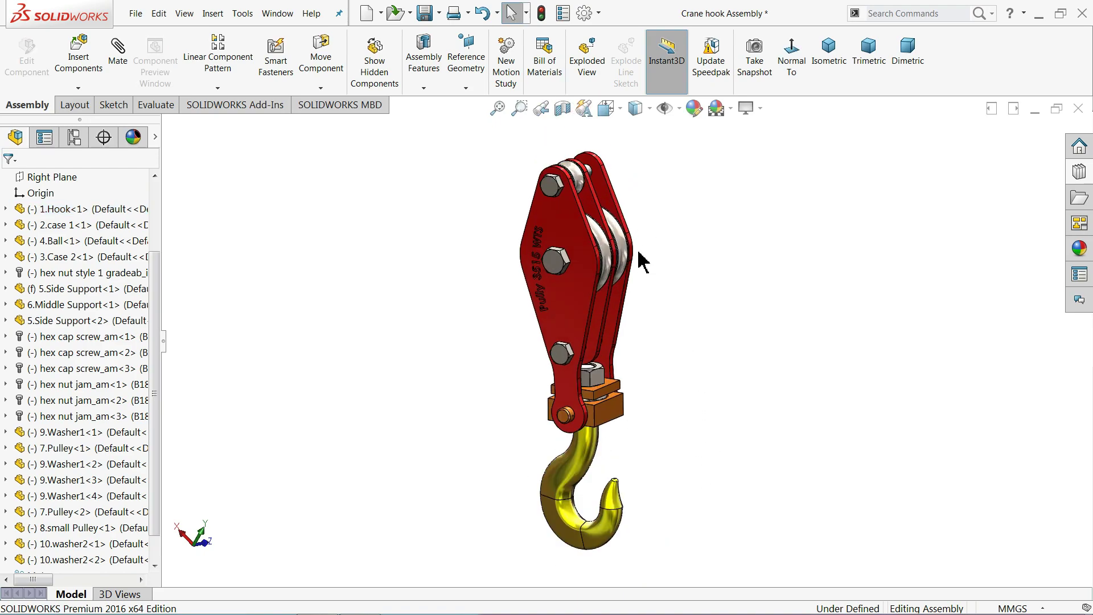
scroll(636, 407, "down", 2)
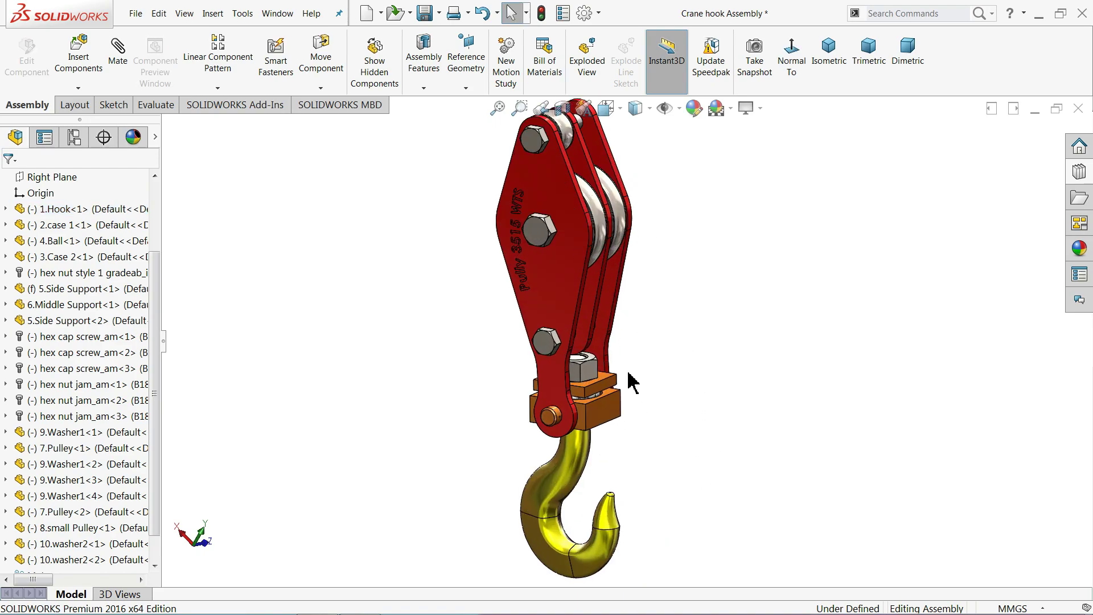
left_click_drag(154, 327, 179, 222)
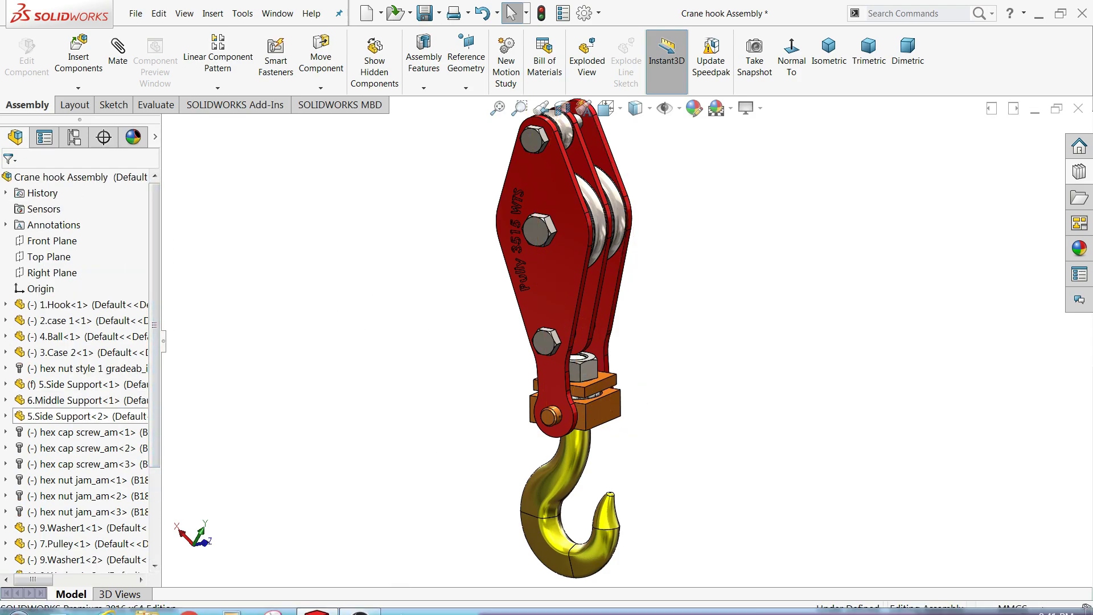
left_click(360, 600)
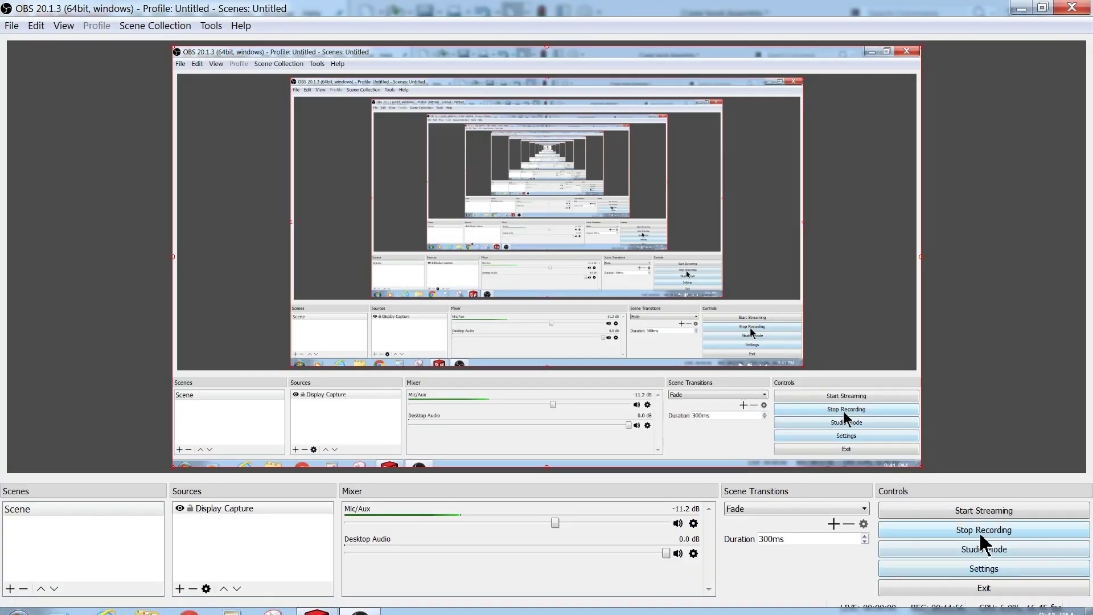